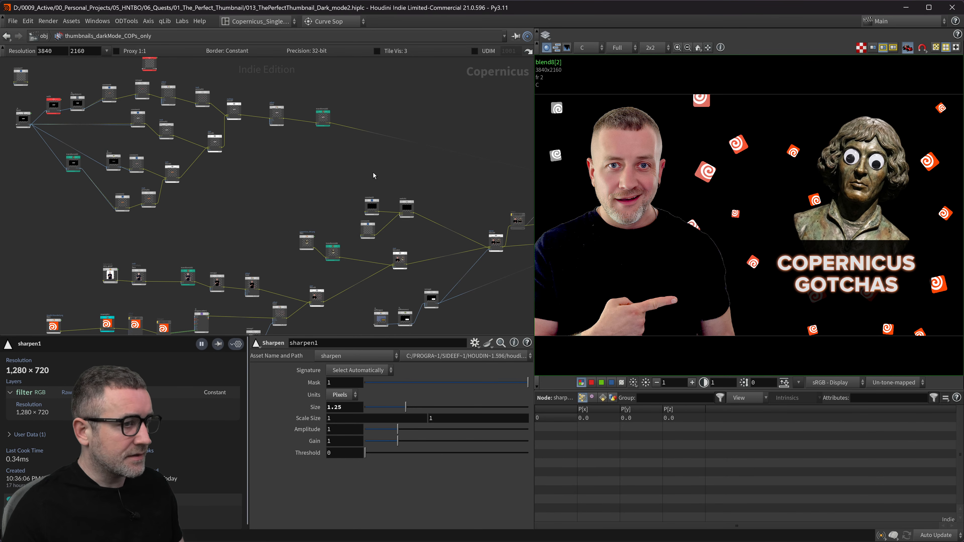
- Look over the thumbnail node network and examine the glowing title text in the composite preview up close
{"action": "middle_click_drag", "start_coordinate": [308, 174], "coordinate": [313, 185]}
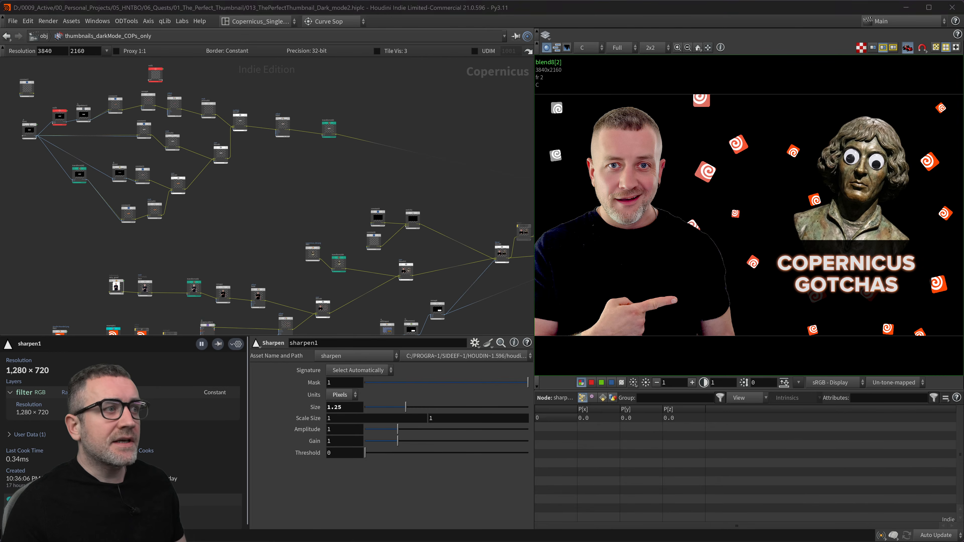
{"action": "middle_click_drag", "start_coordinate": [396, 153], "coordinate": [252, 126]}
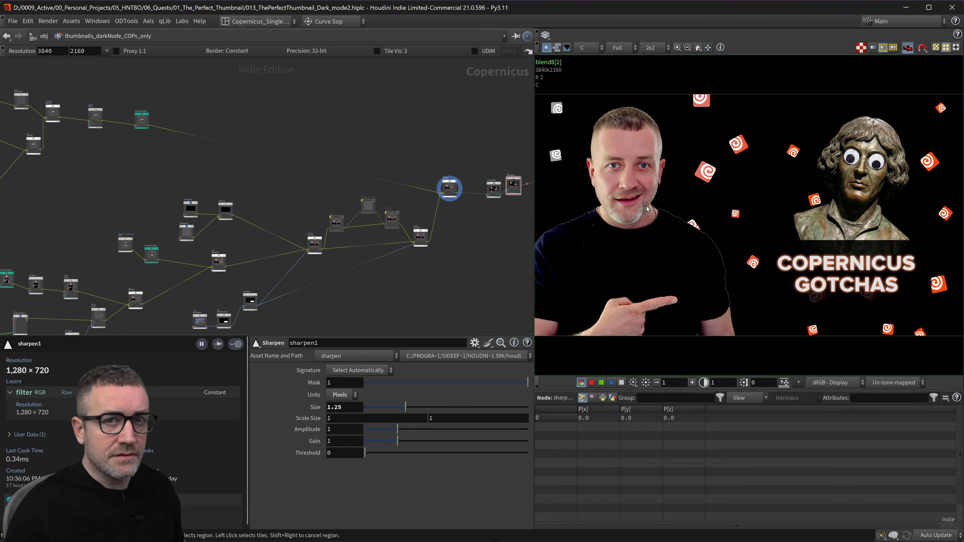
{"action": "middle_click_drag", "start_coordinate": [252, 183], "coordinate": [355, 205]}
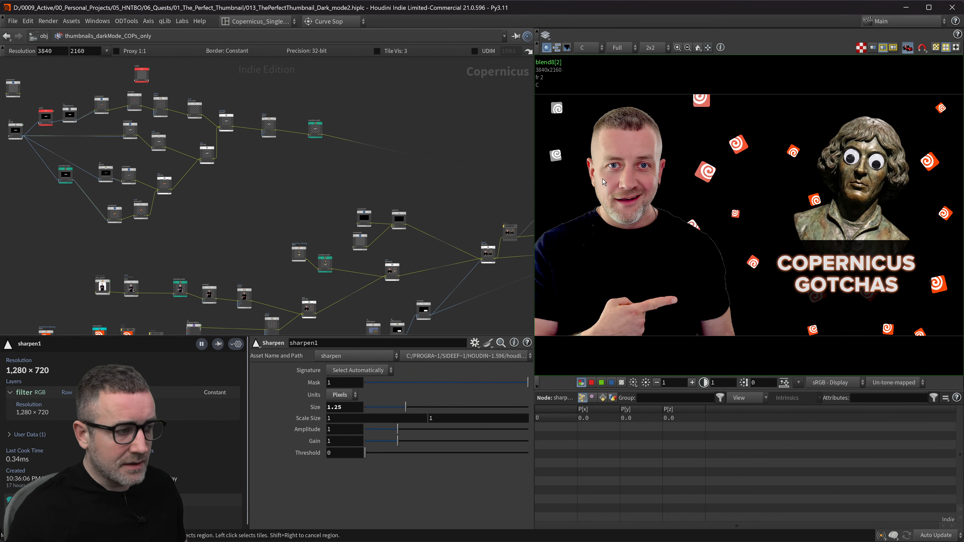
{"action": "scroll", "coordinate": [833, 313], "scroll_direction": "up", "scroll_amount": 5}
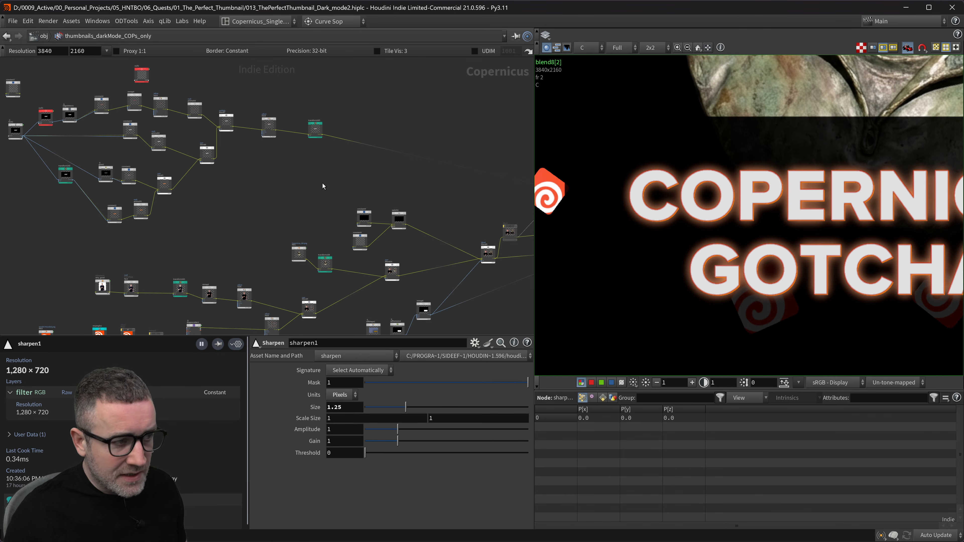
- Space out the resample2, sharpen1 and rop_image1 nodes, and move them together with the displayed final blend node slightly upward
{"action": "middle_click_drag", "start_coordinate": [412, 175], "coordinate": [237, 183]}
{"action": "middle_click_drag", "start_coordinate": [411, 213], "coordinate": [325, 224]}
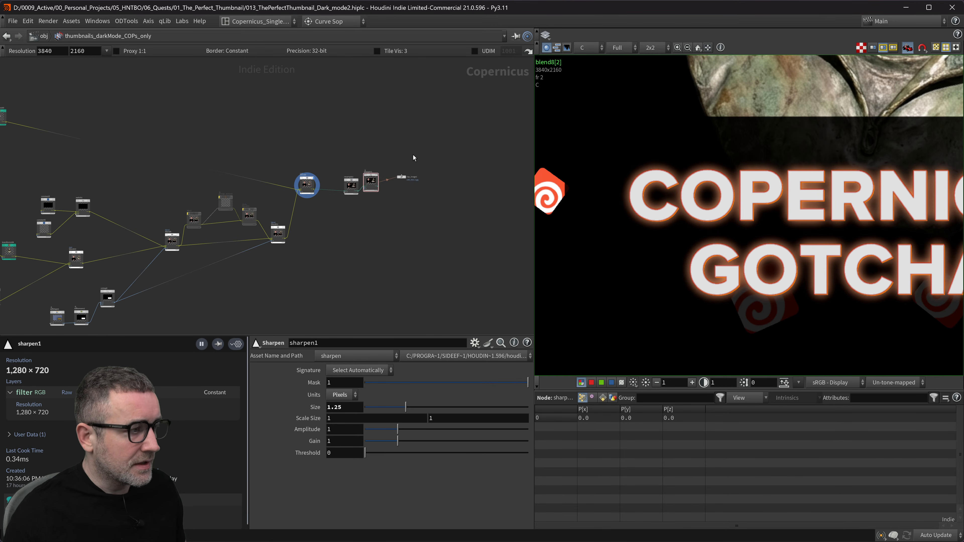
{"action": "left_click_drag", "start_coordinate": [324, 225], "coordinate": [325, 224]}
{"action": "mouse_move", "coordinate": [367, 174]}
{"action": "left_mouse_down"}
{"action": "mouse_move", "coordinate": [390, 174]}
{"action": "mouse_move", "coordinate": [362, 184]}
{"action": "left_mouse_up"}
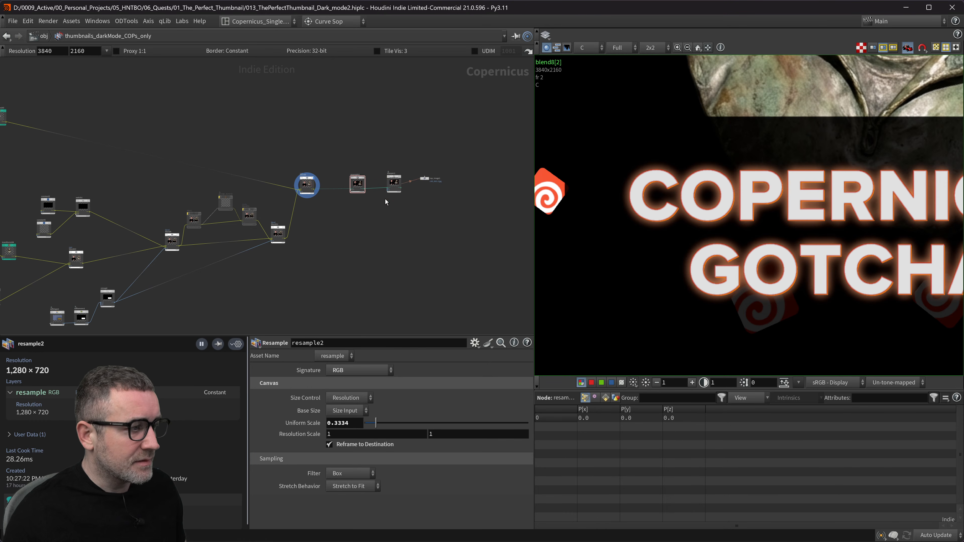
{"action": "middle_click_drag", "start_coordinate": [426, 217], "coordinate": [405, 212]}
{"action": "left_click_drag", "start_coordinate": [411, 146], "coordinate": [272, 219]}
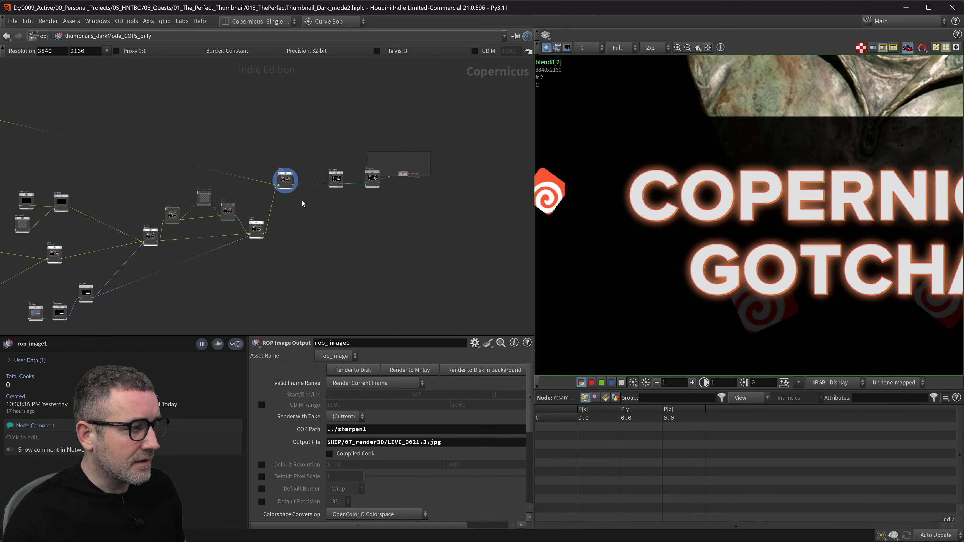
{"action": "left_click_drag", "start_coordinate": [282, 179], "coordinate": [293, 165]}
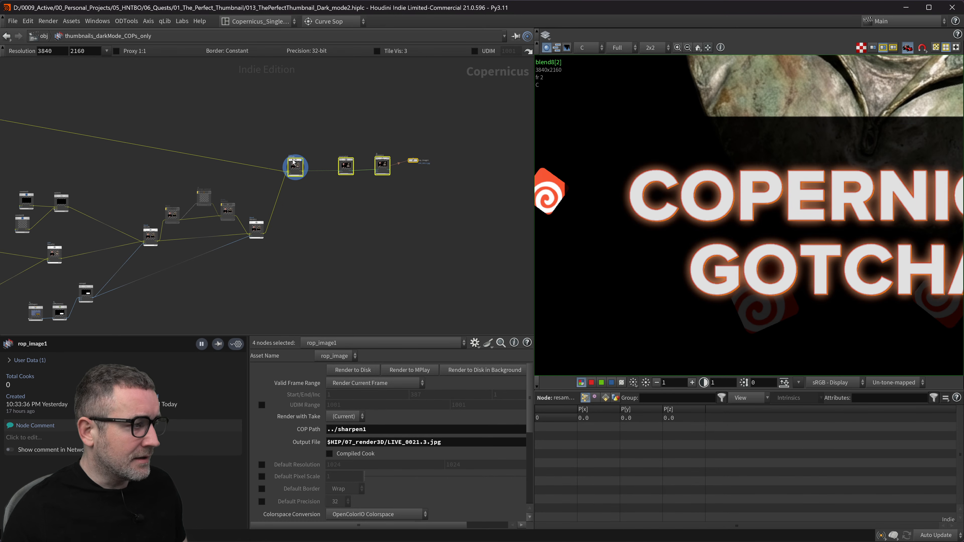
{"action": "middle_click_drag", "start_coordinate": [408, 222], "coordinate": [410, 223]}
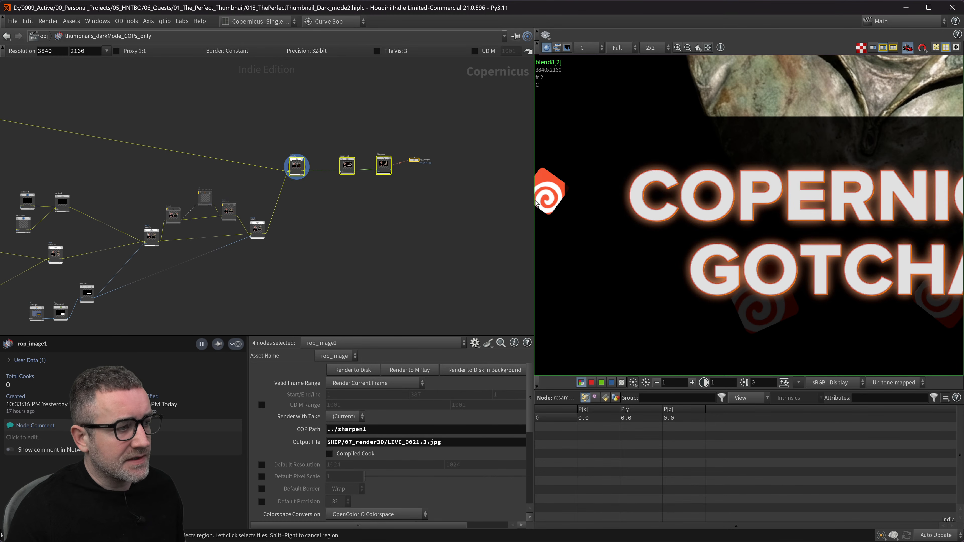
{"action": "middle_click_drag", "start_coordinate": [440, 235], "coordinate": [427, 229]}
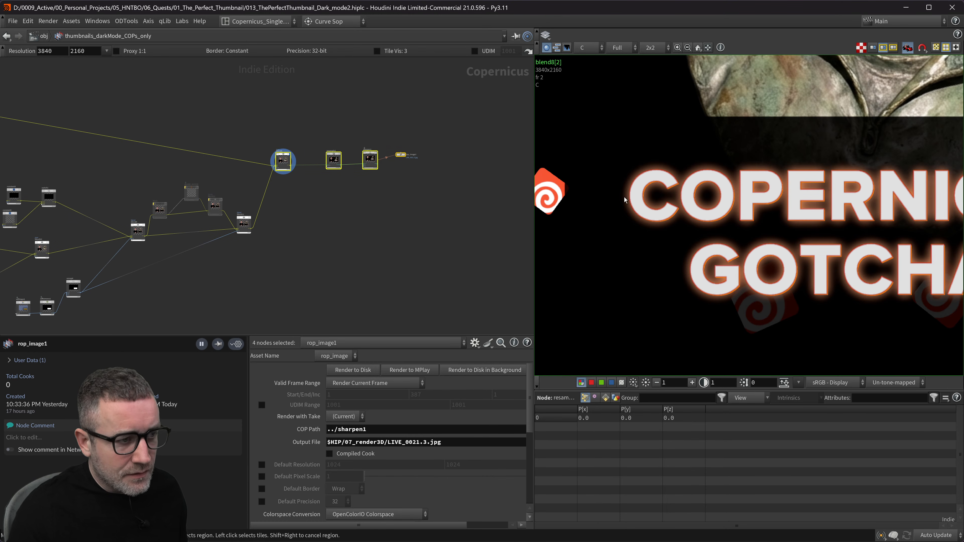
{"action": "middle_click_drag", "start_coordinate": [339, 244], "coordinate": [367, 264]}
{"action": "middle_click_drag", "start_coordinate": [385, 230], "coordinate": [392, 265]}
{"action": "middle_click_drag", "start_coordinate": [381, 165], "coordinate": [405, 176]}
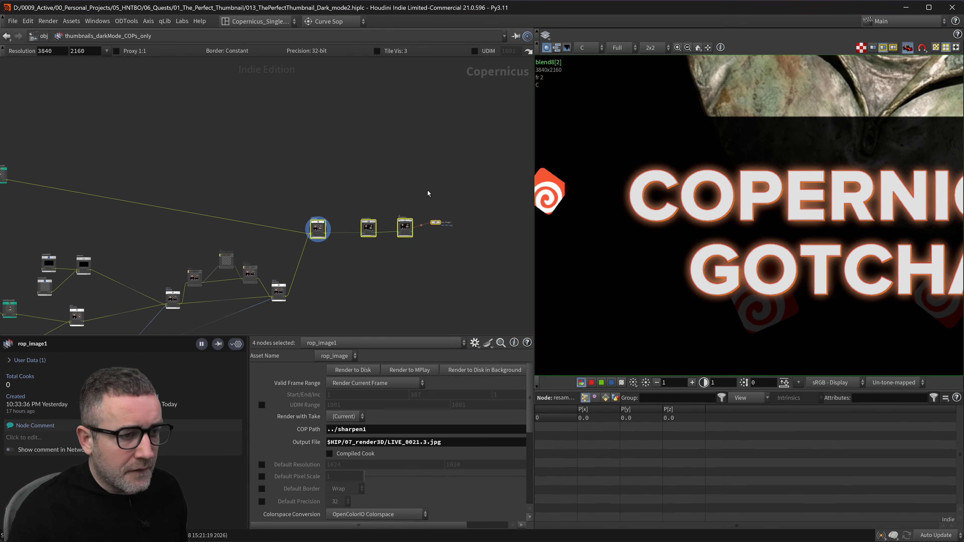
- Display the font1 node at the start of the title branch in the composite view and dismiss the error message
{"action": "middle_click_drag", "start_coordinate": [245, 165], "coordinate": [345, 178]}
{"action": "scroll", "coordinate": [136, 157], "scroll_direction": "down", "scroll_amount": 2}
{"action": "middle_click_drag", "start_coordinate": [136, 157], "coordinate": [323, 155]}
{"action": "middle_click_drag", "start_coordinate": [87, 136], "coordinate": [177, 139]}
{"action": "scroll", "coordinate": [177, 139], "scroll_direction": "up", "scroll_amount": 10}
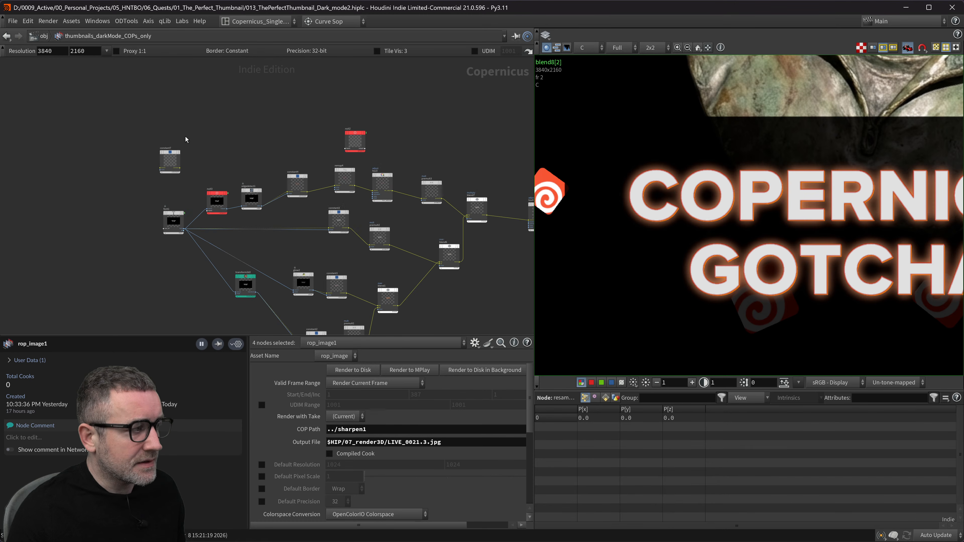
{"action": "middle_click_drag", "start_coordinate": [254, 152], "coordinate": [368, 167]}
{"action": "scroll", "coordinate": [279, 148], "scroll_direction": "up", "scroll_amount": 4}
{"action": "mouse_move", "coordinate": [268, 132]}
{"action": "scroll", "coordinate": [297, 102], "scroll_direction": "down", "scroll_amount": 3}
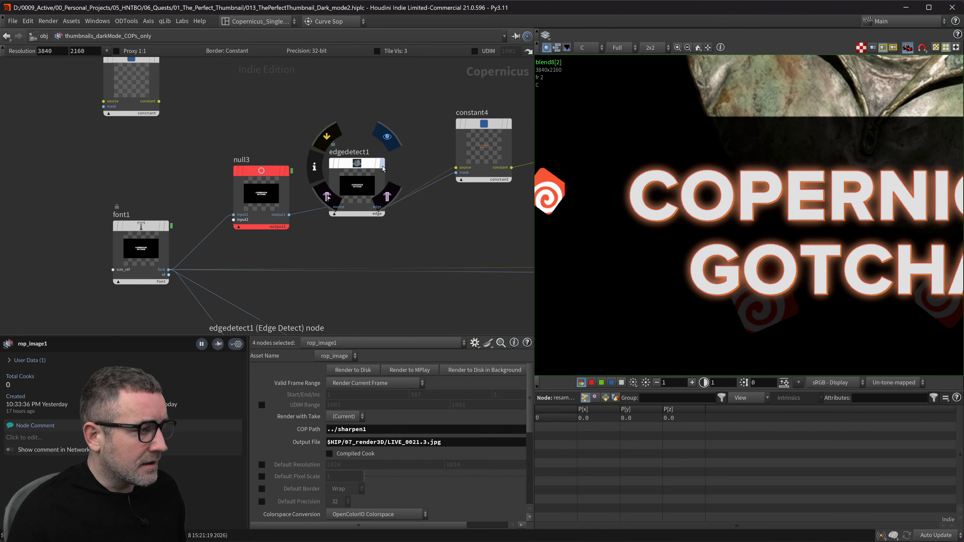
{"action": "mouse_move", "coordinate": [167, 227]}
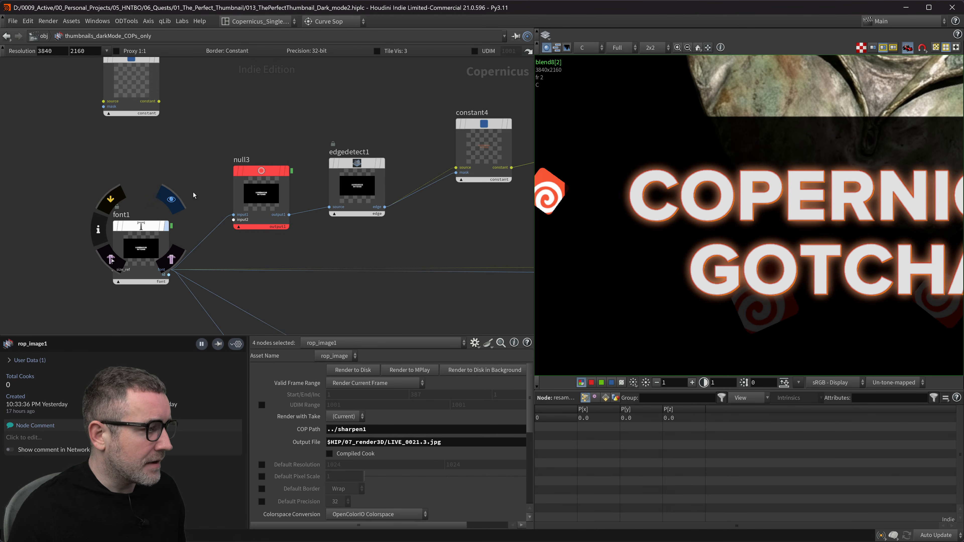
{"action": "left_click", "coordinate": [171, 200]}
{"action": "middle_click_drag", "start_coordinate": [40, 237], "coordinate": [82, 199]}
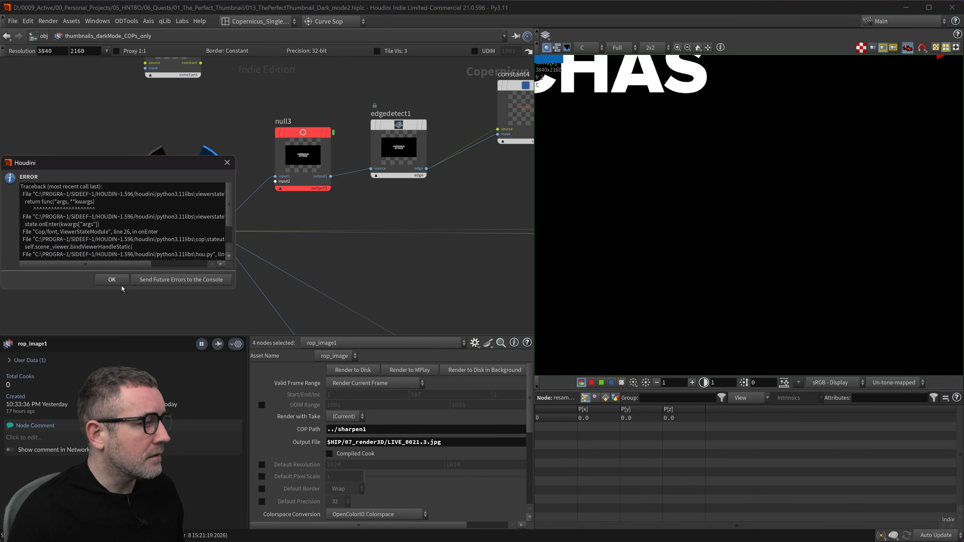
{"action": "left_click", "coordinate": [111, 279]}
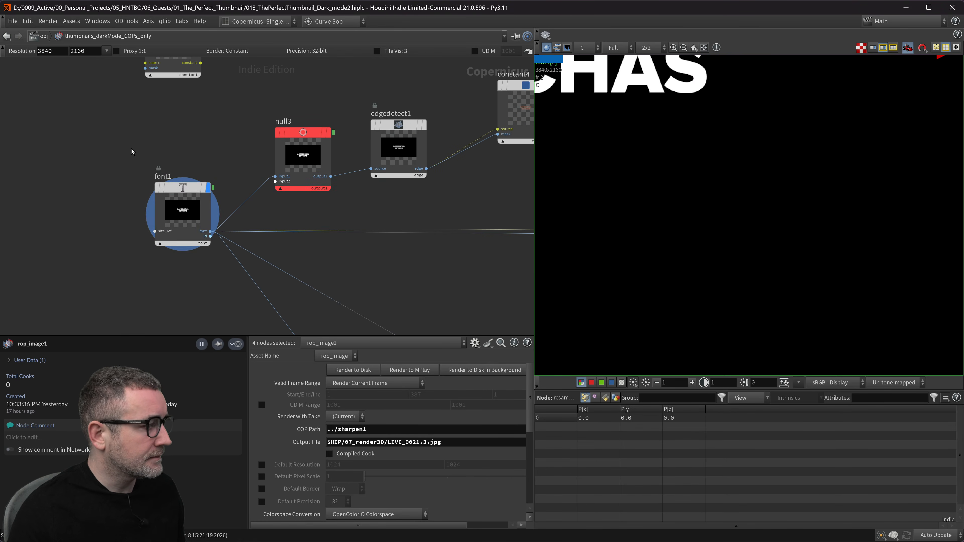
- Select the font1 node and bring its whole title text and blue handle into view in the composite view
{"action": "left_click", "coordinate": [182, 212]}
{"action": "scroll", "coordinate": [705, 156], "scroll_direction": "down", "scroll_amount": 3}
{"action": "mouse_move", "coordinate": [705, 157]}
{"action": "middle_mouse_down"}
{"action": "mouse_move", "coordinate": [749, 193]}
{"action": "mouse_move", "coordinate": [762, 272]}
{"action": "middle_mouse_up"}
{"action": "middle_click_drag", "start_coordinate": [613, 220], "coordinate": [731, 242]}
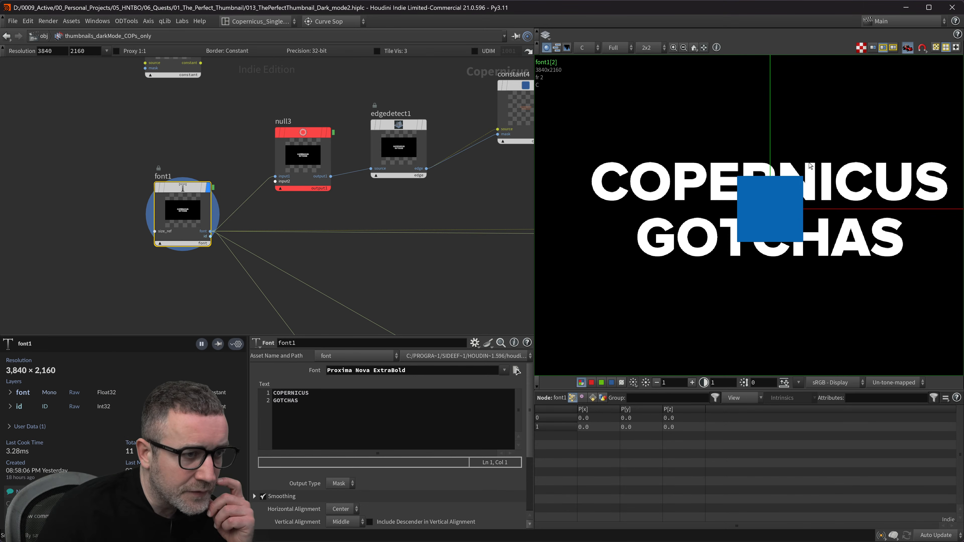
{"action": "right_click", "coordinate": [785, 196]}
{"action": "left_click", "coordinate": [858, 117]}
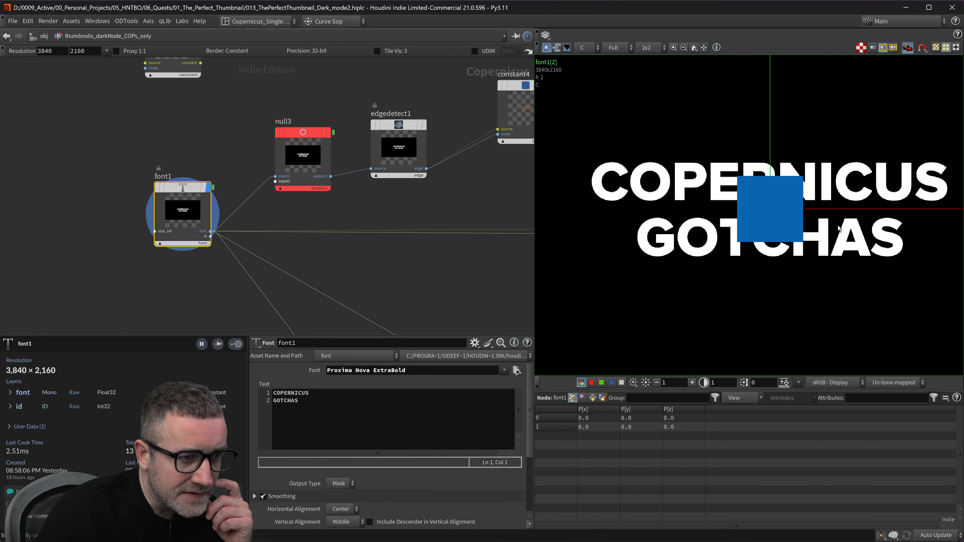
{"action": "middle_click_drag", "start_coordinate": [895, 135], "coordinate": [812, 145]}
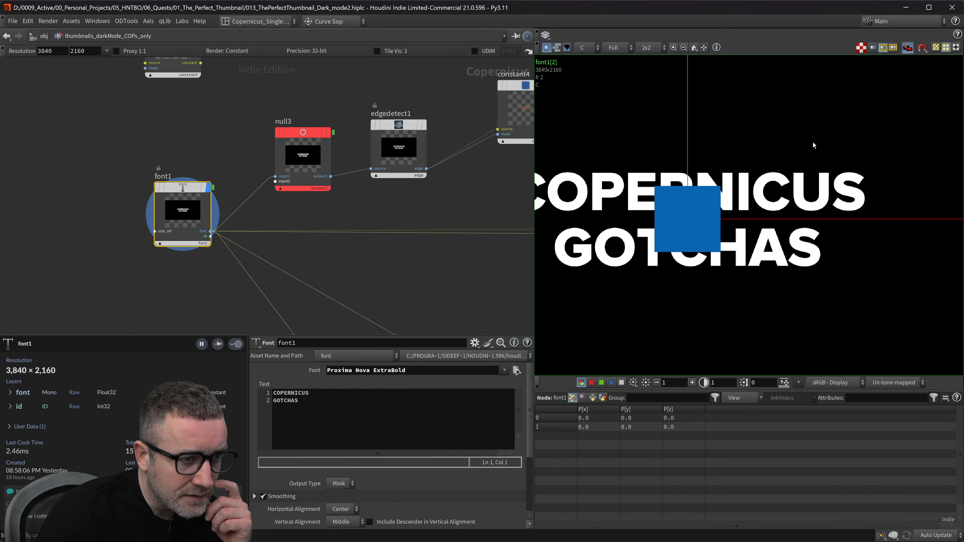
- Show the hidden shelves, pane tabs and network menus of the interface
{"action": "key", "text": "super+Tab"}
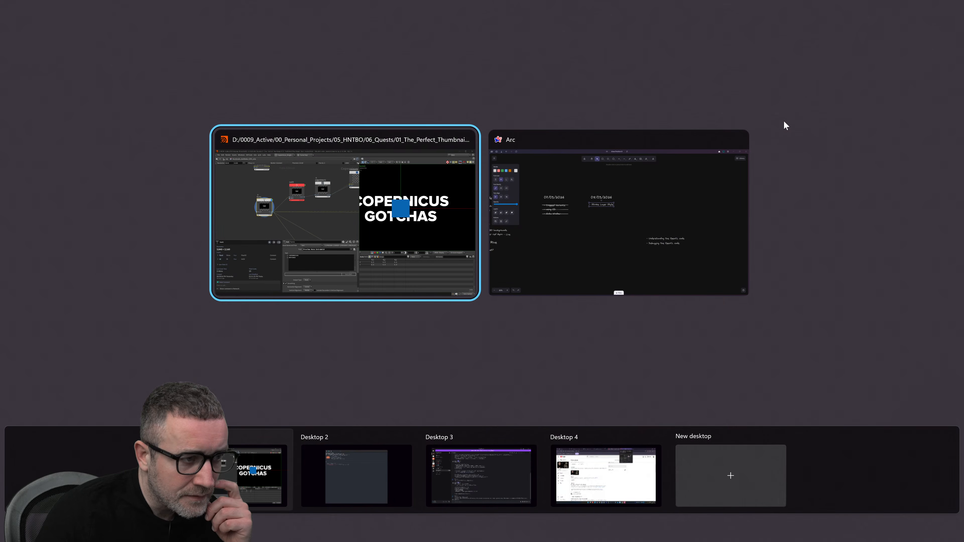
{"action": "key", "text": "Escape"}
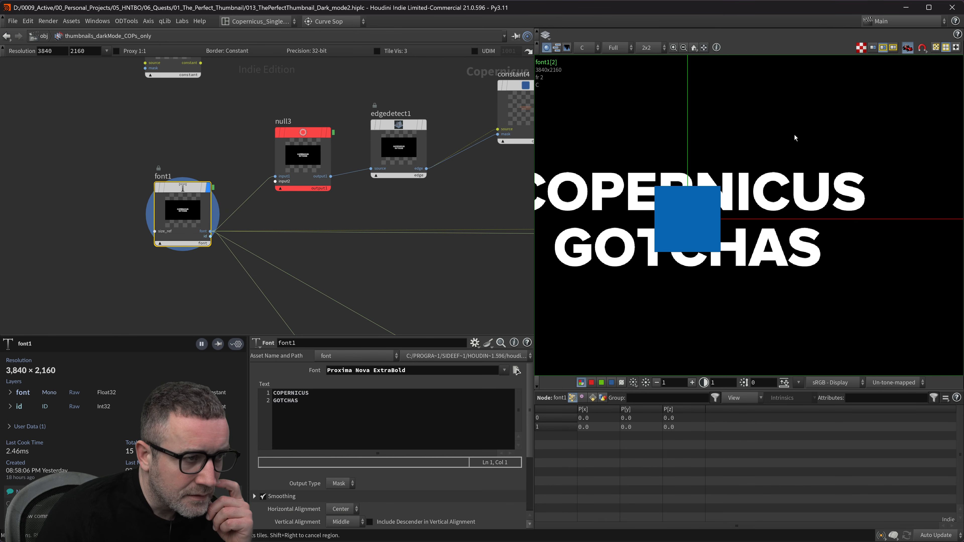
{"action": "key", "text": "ctrl+shift+b"}
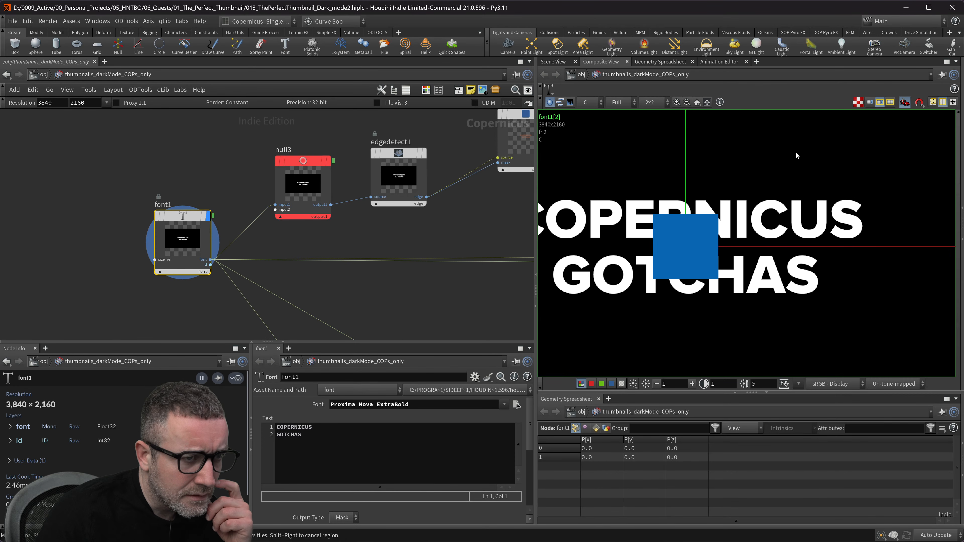
- Make font1's transform handle persistent in the composite view
{"action": "scroll", "coordinate": [789, 132], "scroll_direction": "down", "scroll_amount": 3}
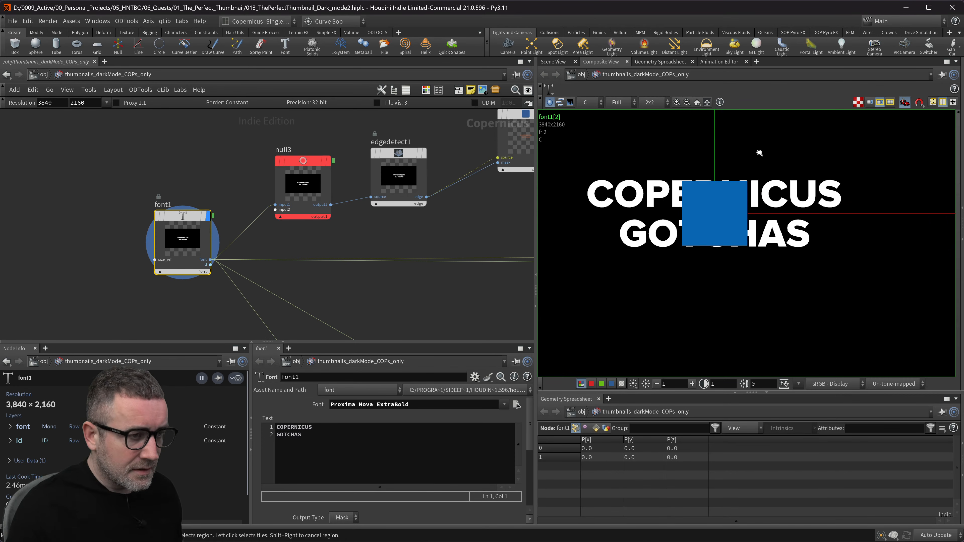
{"action": "middle_click_drag", "start_coordinate": [807, 150], "coordinate": [787, 199]}
{"action": "right_click_drag", "start_coordinate": [787, 199], "coordinate": [679, 220]}
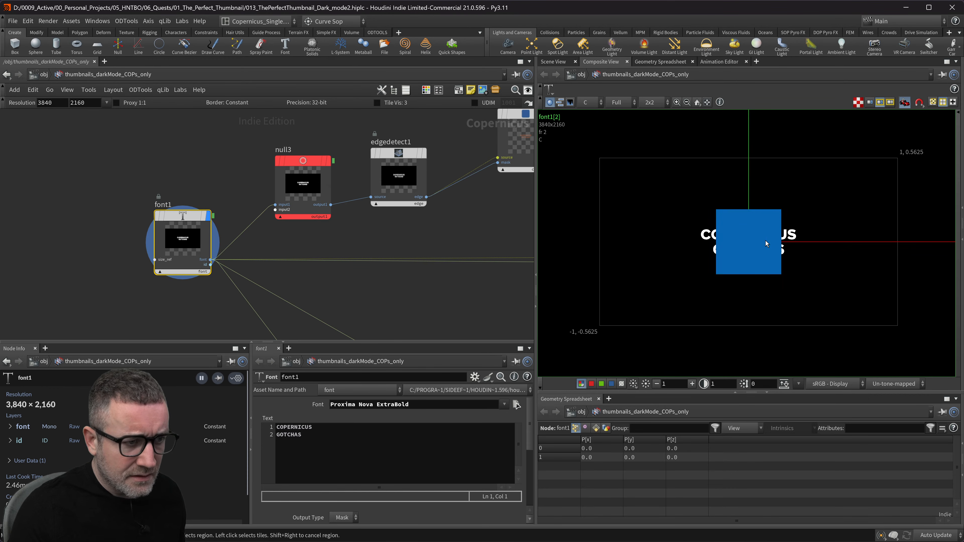
{"action": "right_click", "coordinate": [749, 176]}
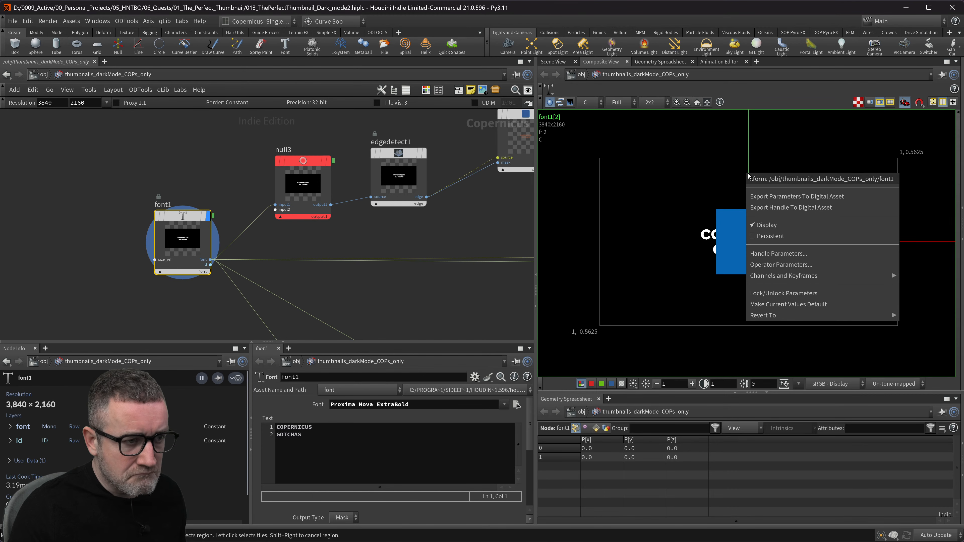
{"action": "left_click", "coordinate": [756, 237]}
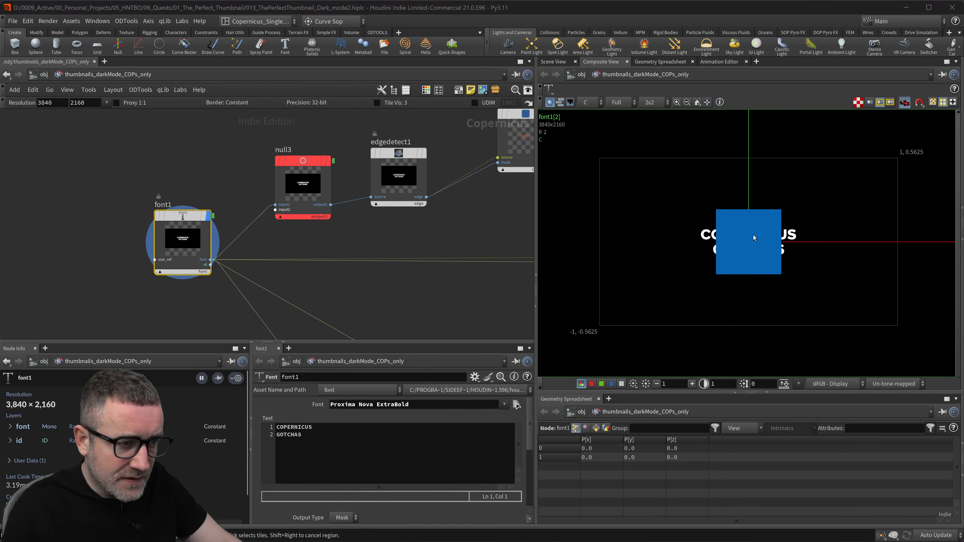
- Set the Translate Pivot Style of font1's transform handle to Cross in the handle parameters
{"action": "right_click", "coordinate": [751, 232]}
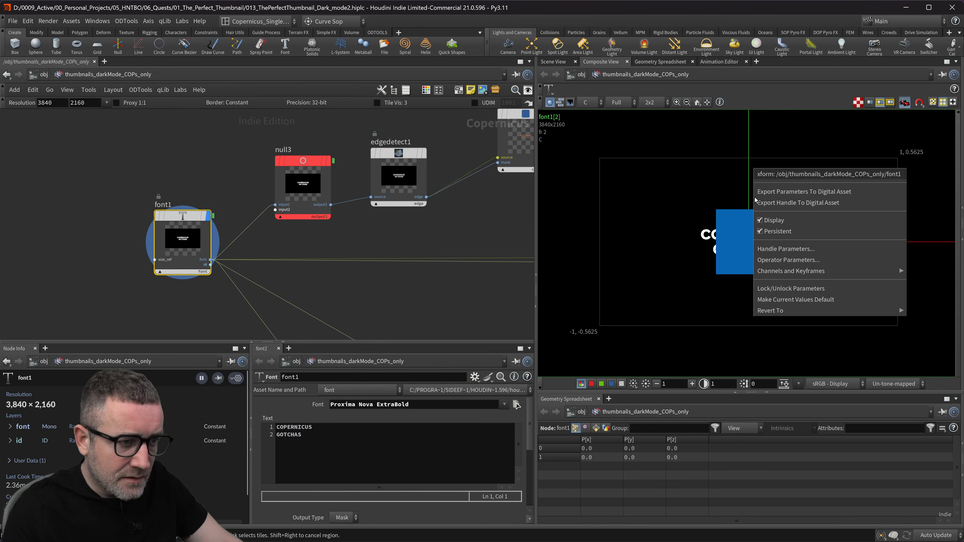
{"action": "left_click", "coordinate": [779, 249]}
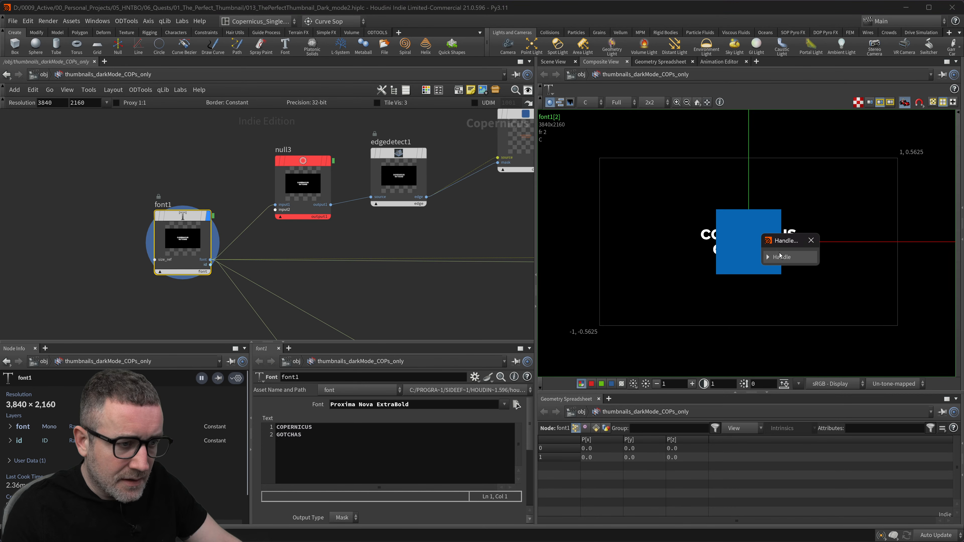
{"action": "left_click", "coordinate": [778, 256]}
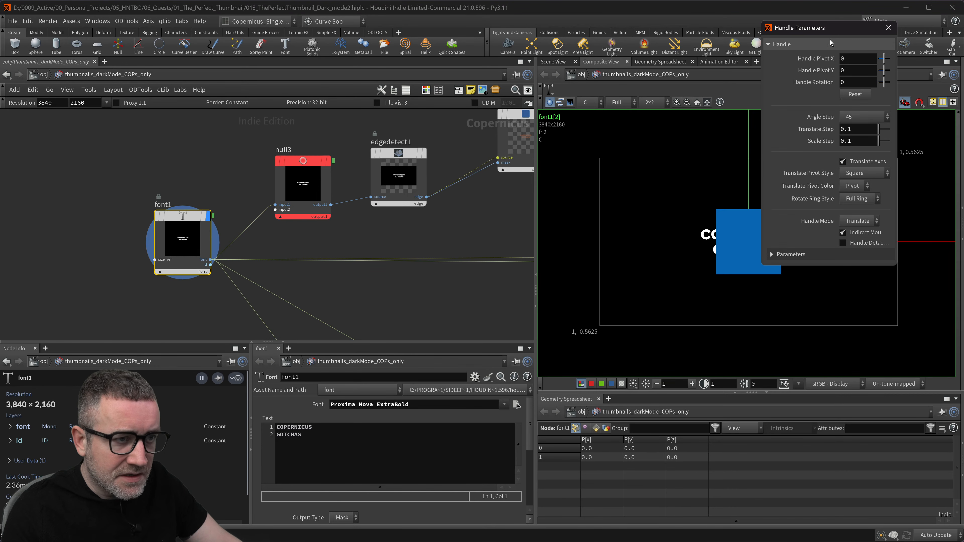
{"action": "left_click_drag", "start_coordinate": [821, 28], "coordinate": [866, 122]}
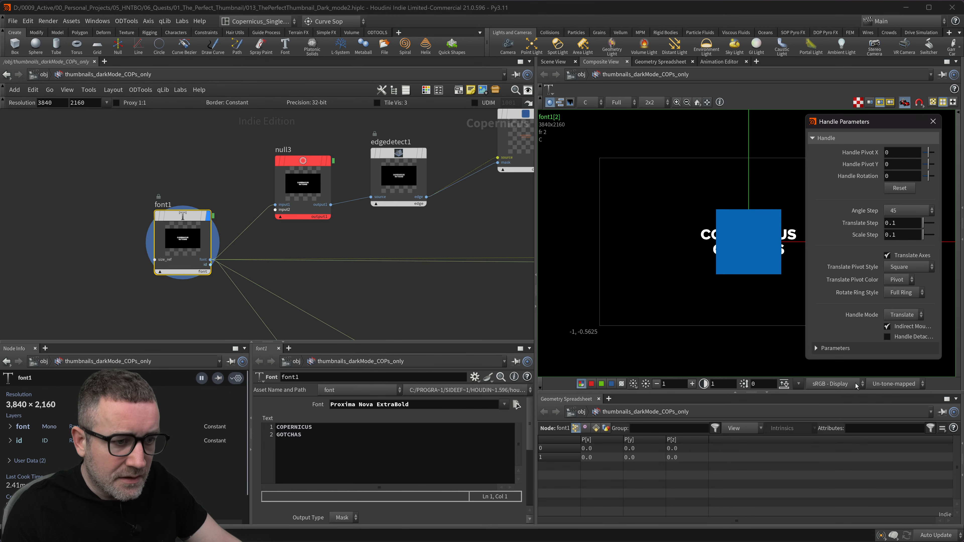
{"action": "left_click", "coordinate": [909, 267]}
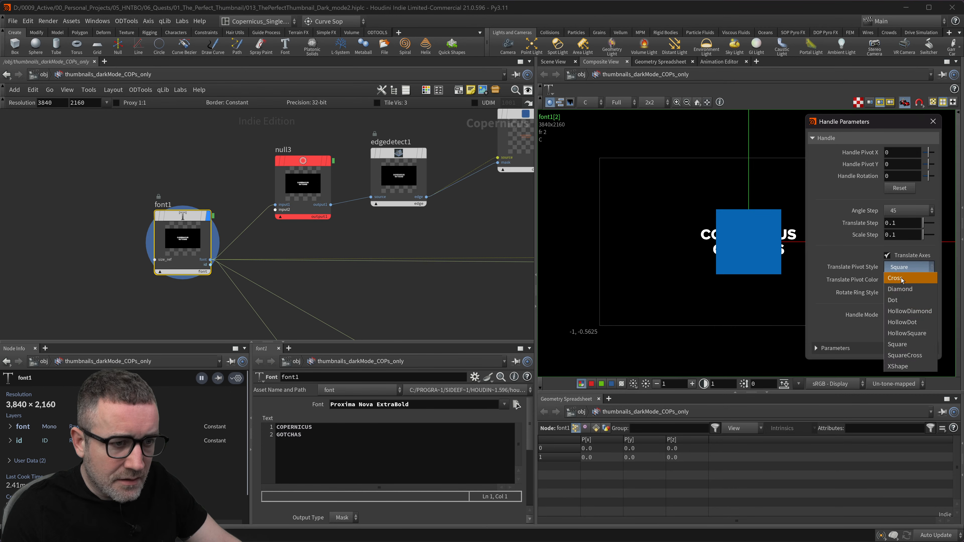
{"action": "left_click", "coordinate": [902, 279]}
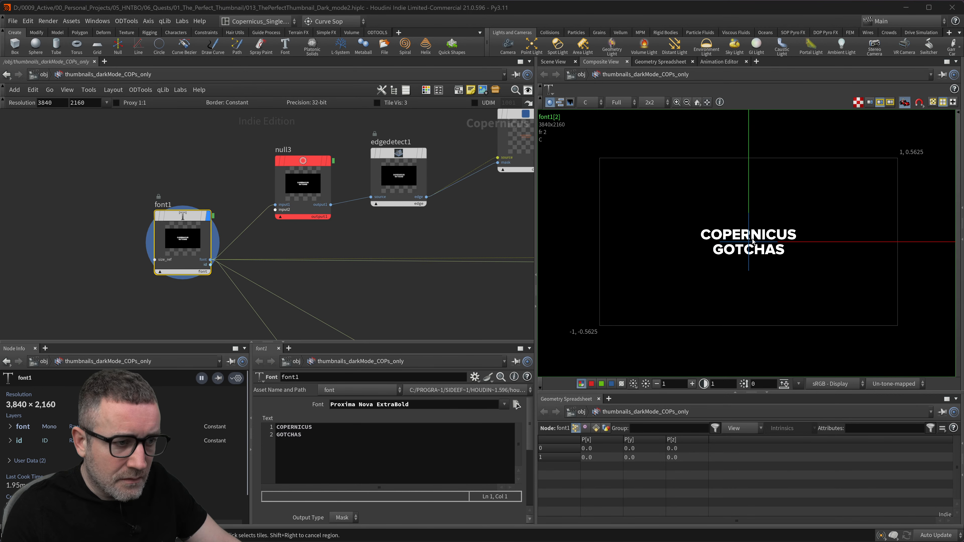
{"action": "middle_click_drag", "start_coordinate": [808, 205], "coordinate": [747, 215]}
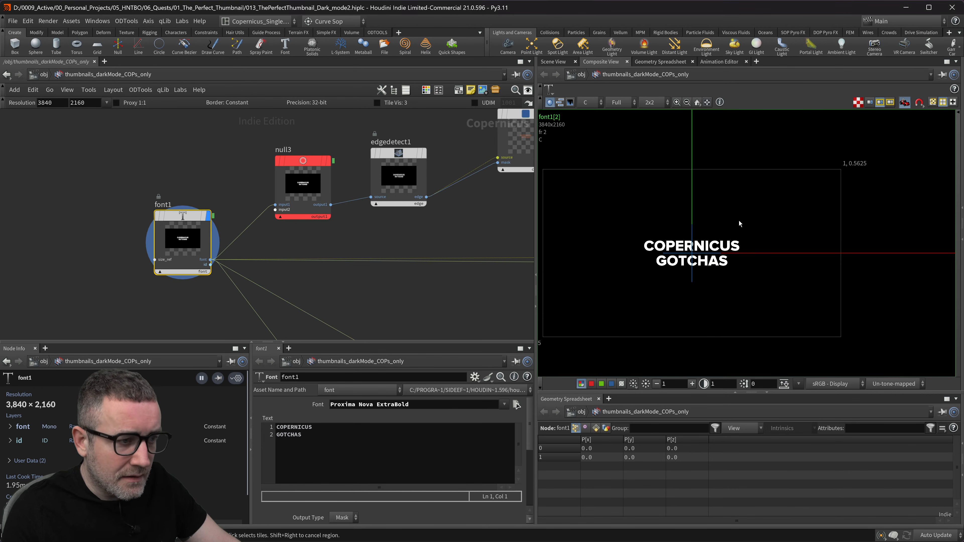
- Display the edgedetect1 node in the composite view and select it
{"action": "middle_click_drag", "start_coordinate": [355, 243], "coordinate": [340, 250]}
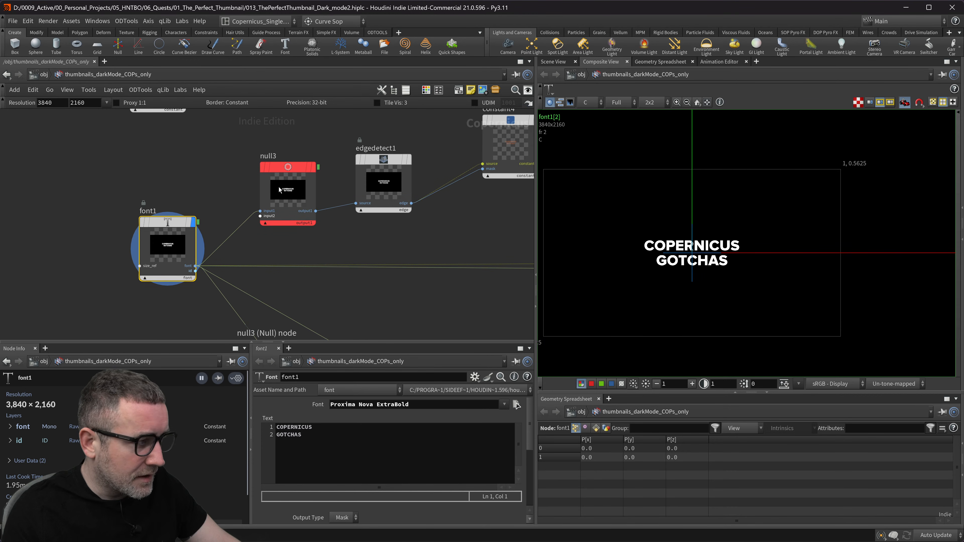
{"action": "left_click", "coordinate": [309, 185]}
{"action": "mouse_move", "coordinate": [318, 174]}
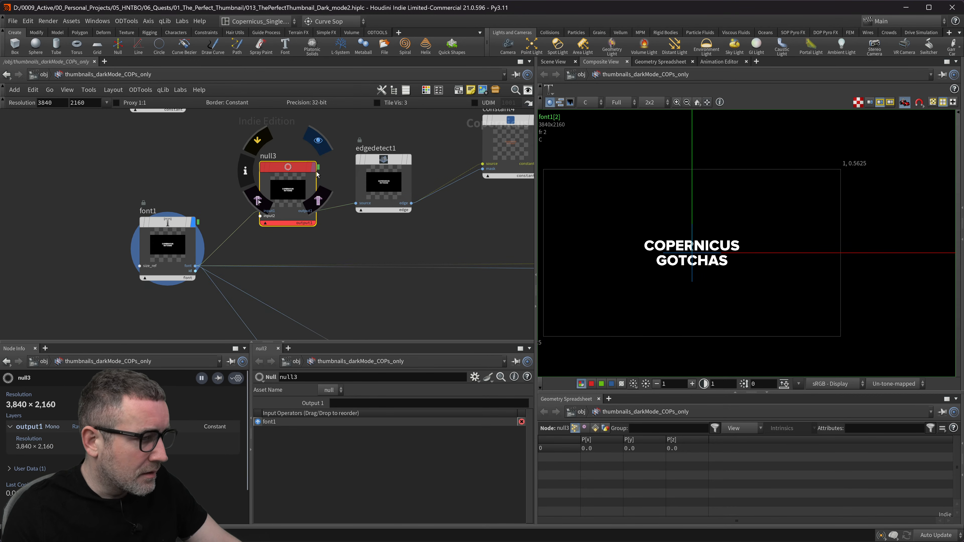
{"action": "left_click", "coordinate": [413, 133]}
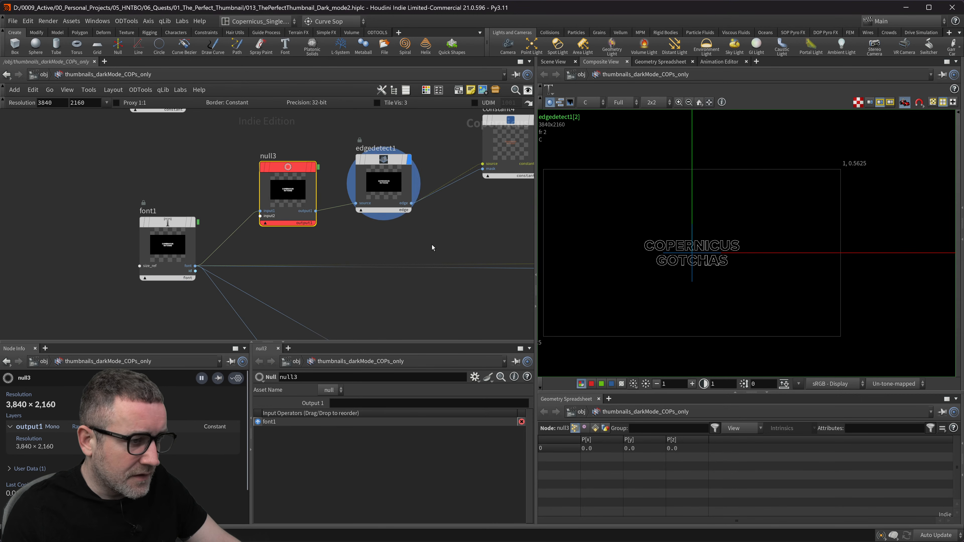
{"action": "left_click", "coordinate": [372, 148]}
- Turn off the Persistent option of font1's transform handle in the composite view
{"action": "middle_click_drag", "start_coordinate": [559, 244], "coordinate": [613, 277]}
{"action": "right_click", "coordinate": [799, 167]}
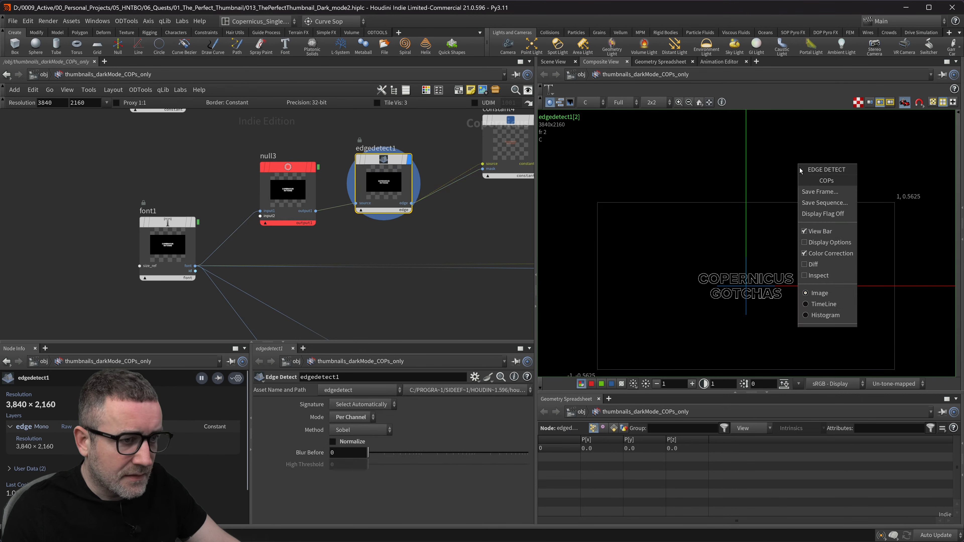
{"action": "right_click", "coordinate": [746, 289]}
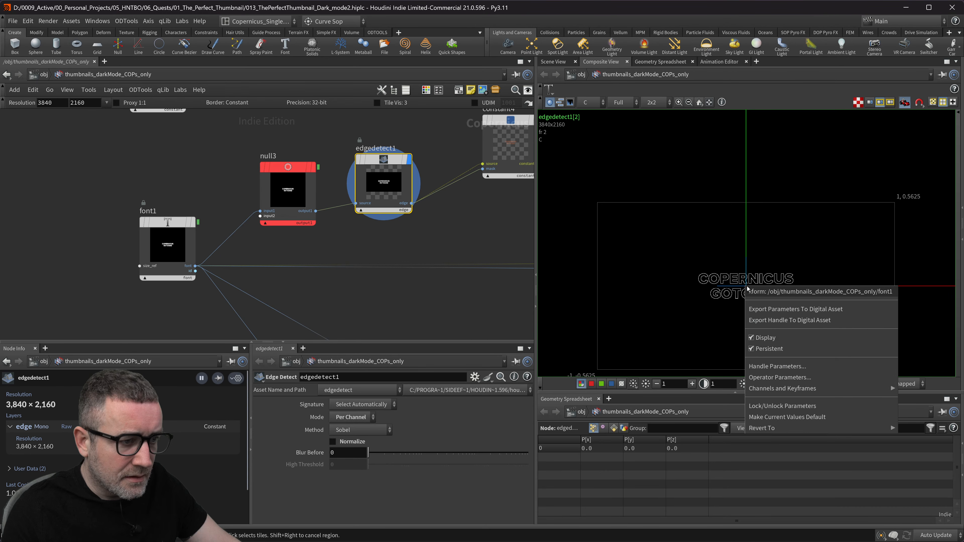
{"action": "left_click", "coordinate": [773, 350]}
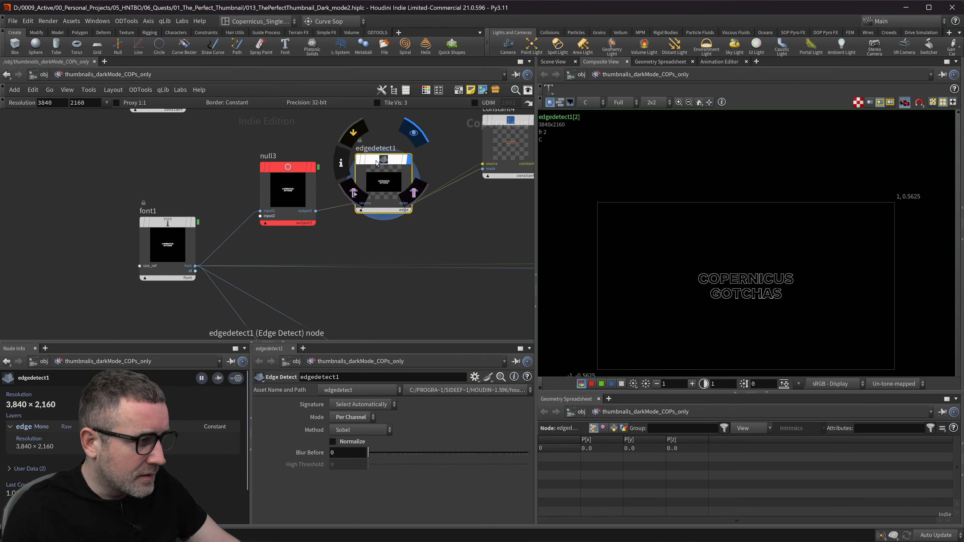
- Display the font1 node, read the full traceback in an enlarged error dialog and send future errors to the console
{"action": "mouse_move", "coordinate": [197, 224]}
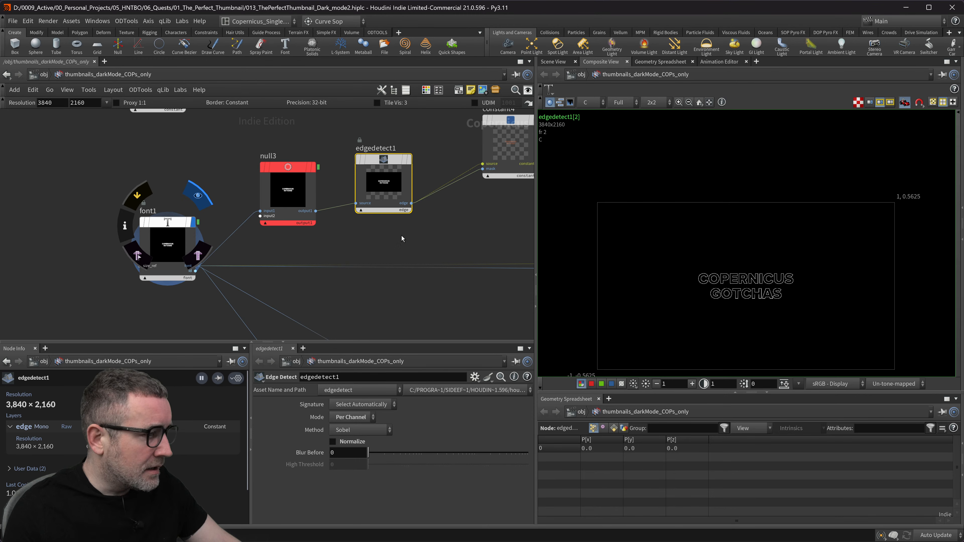
{"action": "middle_click_drag", "start_coordinate": [406, 237], "coordinate": [368, 209]}
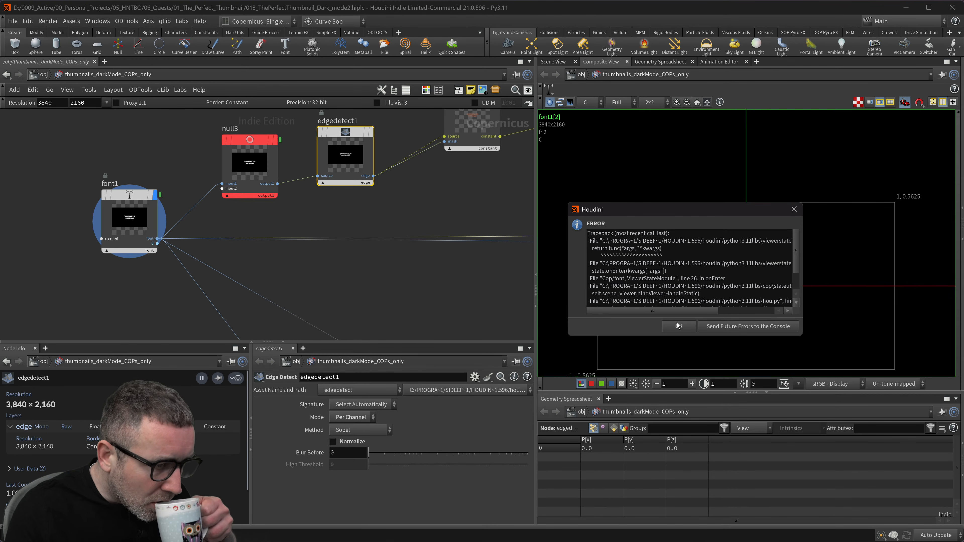
{"action": "left_click_drag", "start_coordinate": [692, 215], "coordinate": [357, 120]}
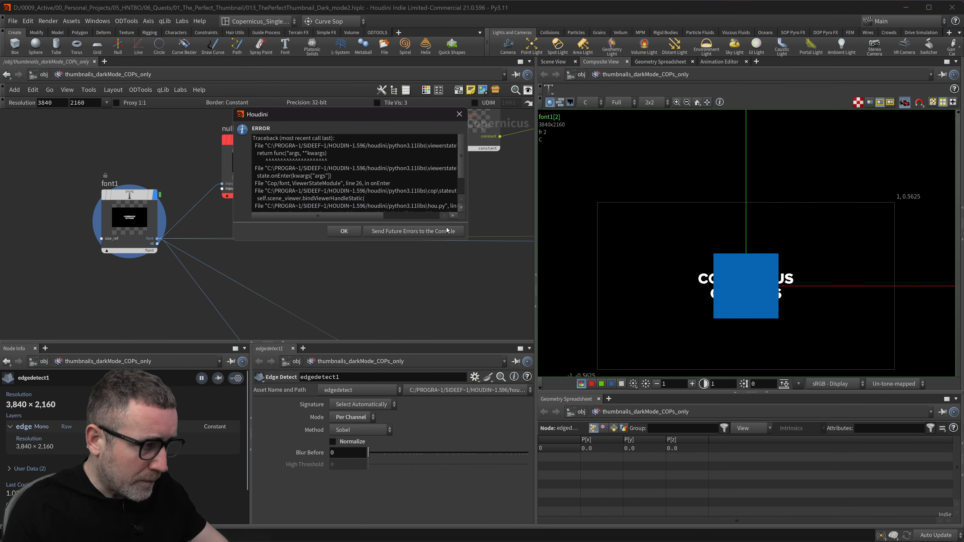
{"action": "left_click_drag", "start_coordinate": [467, 241], "coordinate": [689, 311]}
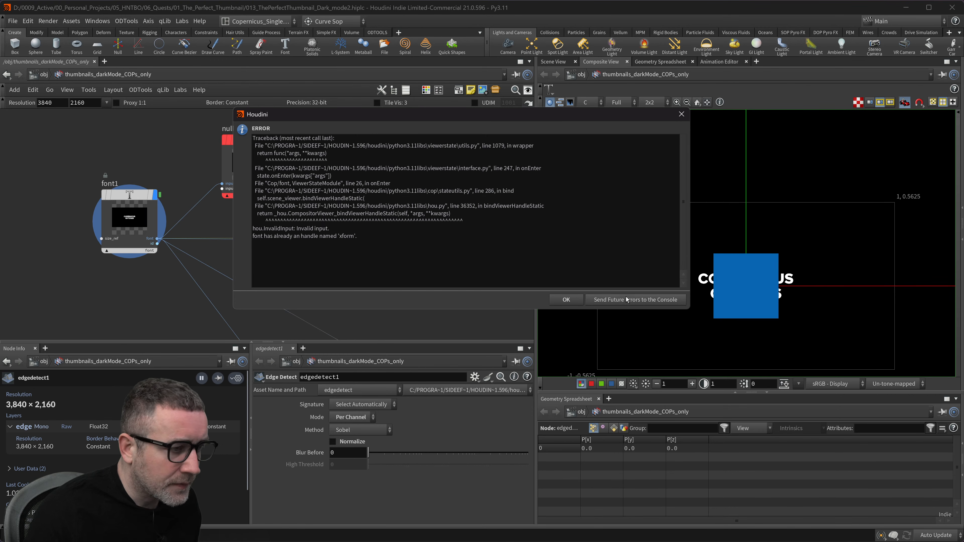
{"action": "left_click", "coordinate": [605, 301]}
- Select the font1 node and inspect the options of its transform handle in the composite view
{"action": "middle_click_drag", "start_coordinate": [812, 212], "coordinate": [731, 160]}
{"action": "middle_click_drag", "start_coordinate": [725, 219], "coordinate": [769, 216]}
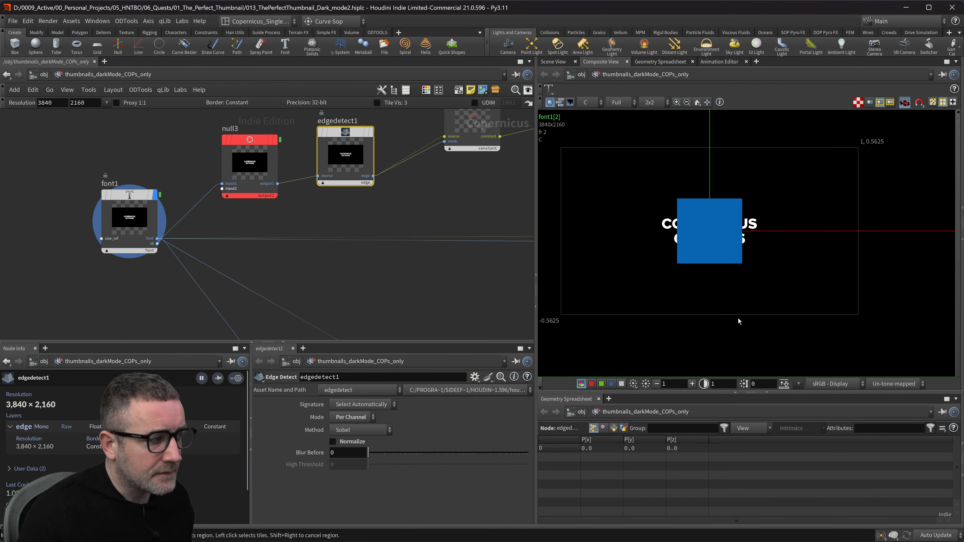
{"action": "left_click_drag", "start_coordinate": [96, 276], "coordinate": [162, 161]}
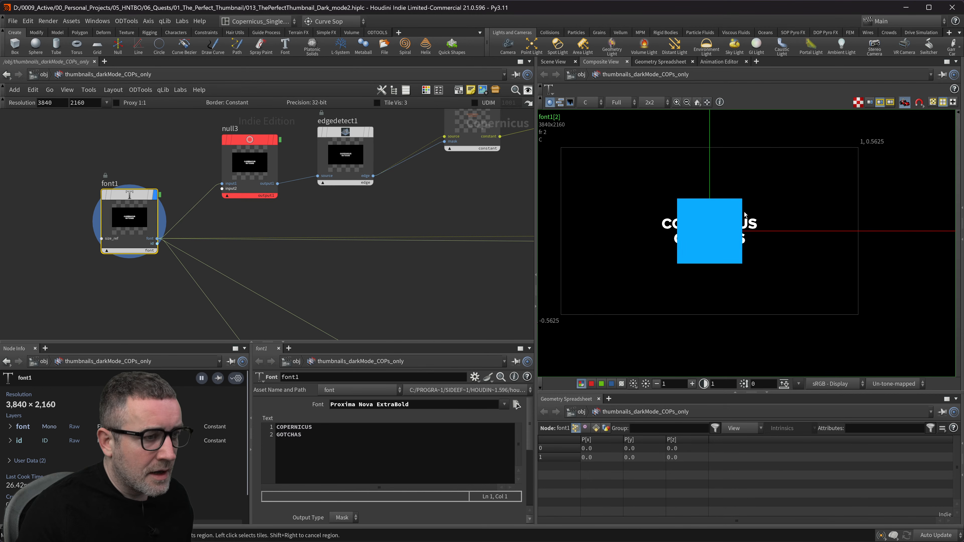
{"action": "right_click", "coordinate": [729, 161]}
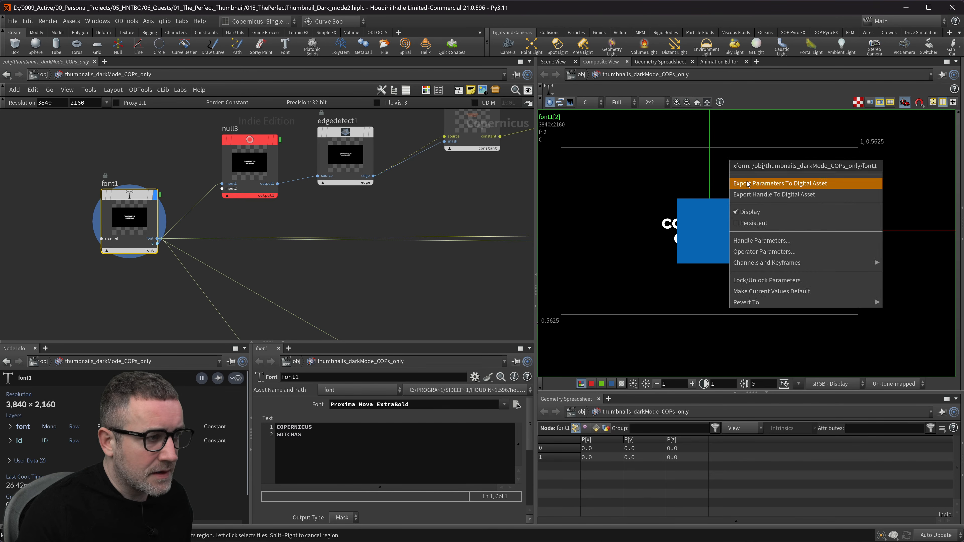
{"action": "left_click", "coordinate": [776, 190]}
{"action": "key", "text": "Return"}
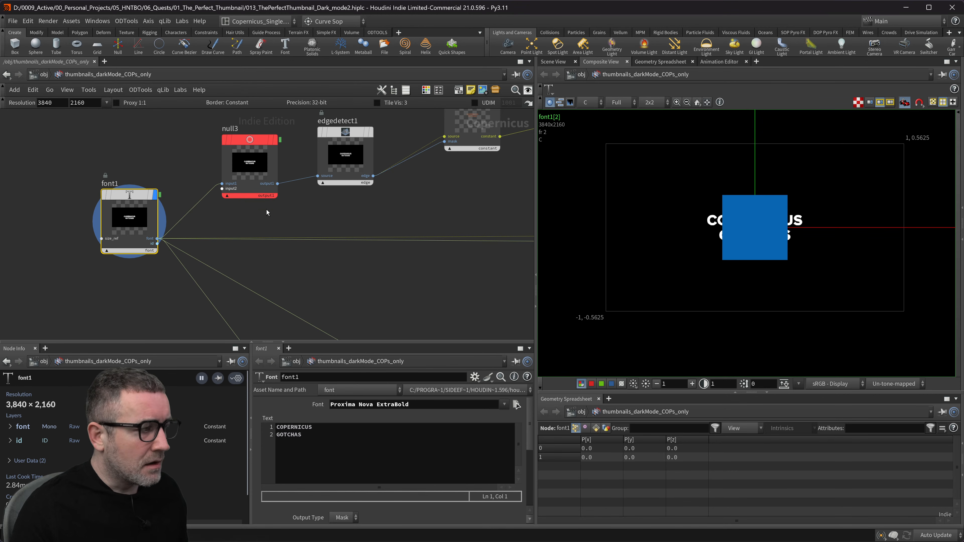
- Select edgedetect1 and show its title outline in the composite view
{"action": "middle_click_drag", "start_coordinate": [253, 202], "coordinate": [230, 225]}
{"action": "mouse_move", "coordinate": [256, 167]}
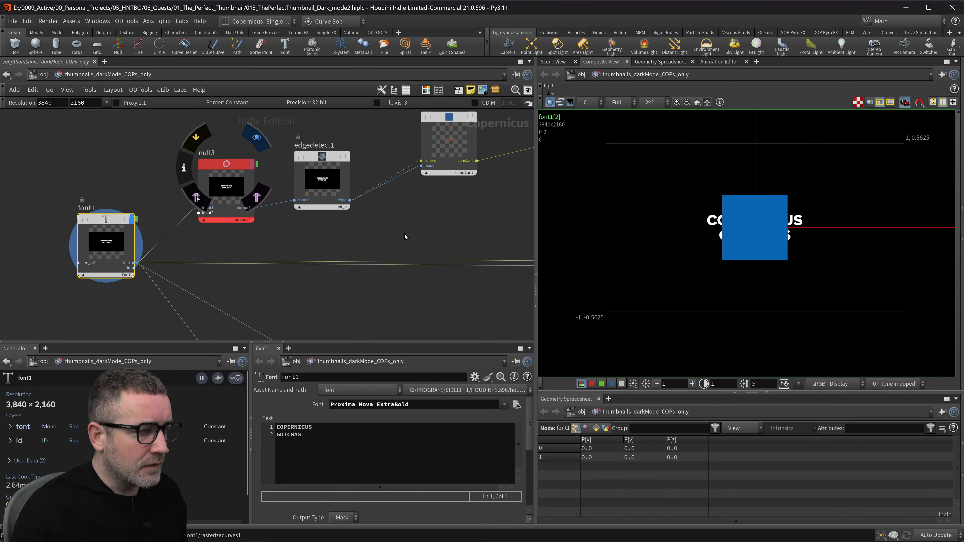
{"action": "left_click", "coordinate": [323, 179]}
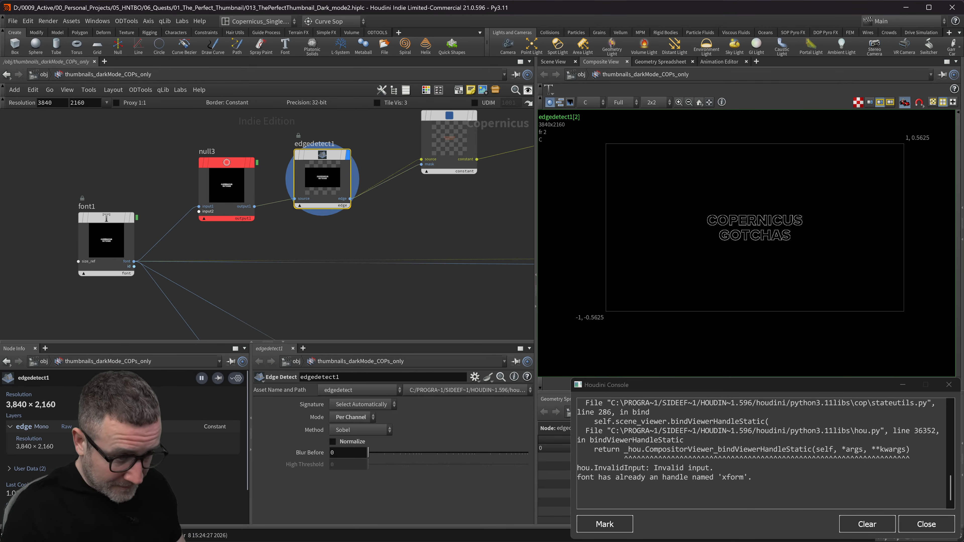
- Read the handle error traceback in the Houdini Console and close the console
{"action": "scroll", "coordinate": [759, 456], "scroll_direction": "up", "scroll_amount": 2}
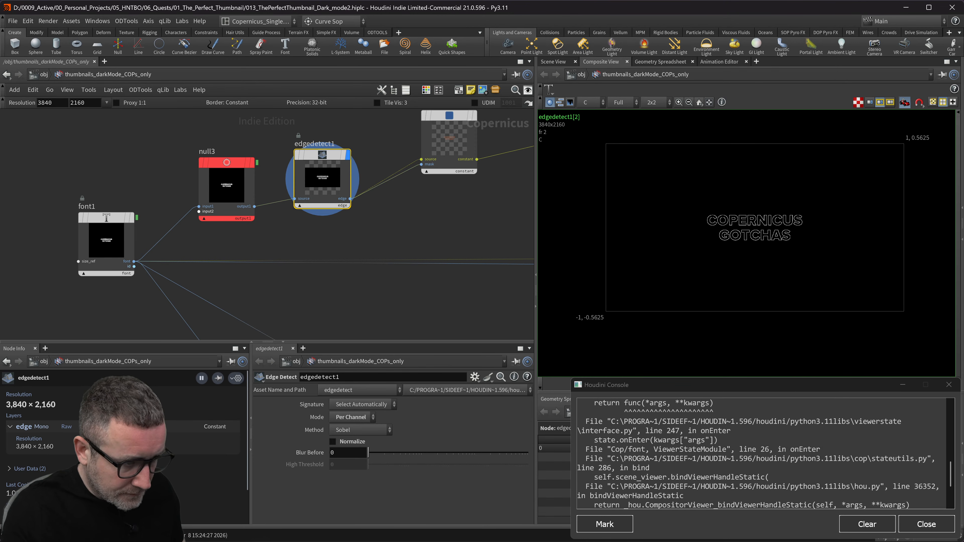
{"action": "scroll", "coordinate": [760, 456], "scroll_direction": "down", "scroll_amount": 3}
{"action": "scroll", "coordinate": [760, 455], "scroll_direction": "up", "scroll_amount": 1}
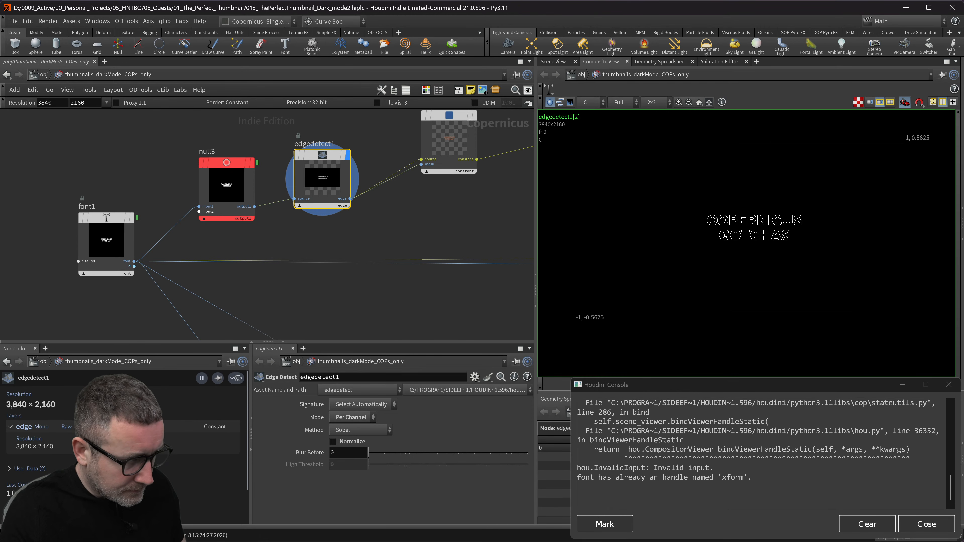
{"action": "left_click", "coordinate": [926, 524]}
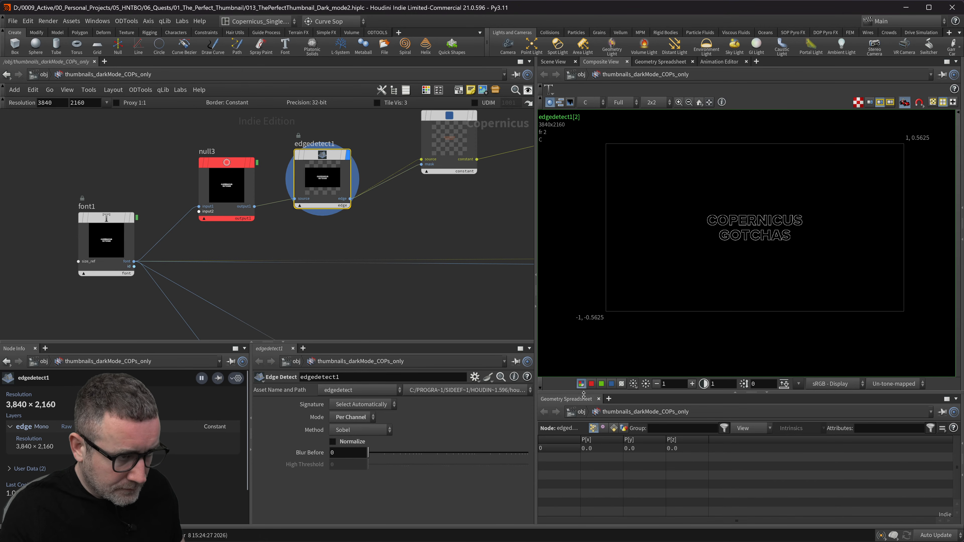
- Display constant4 and remap4 in turn to compare the title outline's colours
{"action": "middle_click_drag", "start_coordinate": [386, 240], "coordinate": [285, 255]}
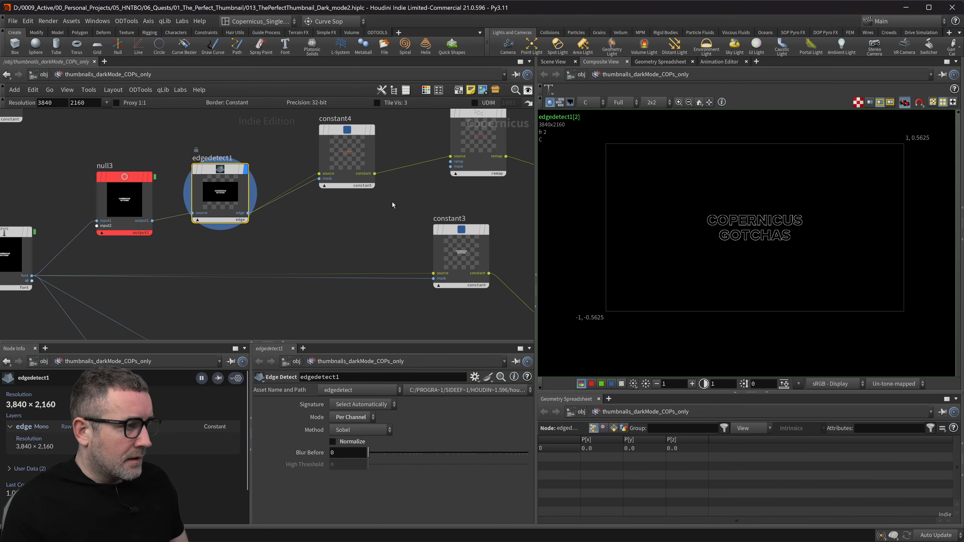
{"action": "left_click", "coordinate": [372, 130]}
{"action": "scroll", "coordinate": [427, 172], "scroll_direction": "up", "scroll_amount": 3}
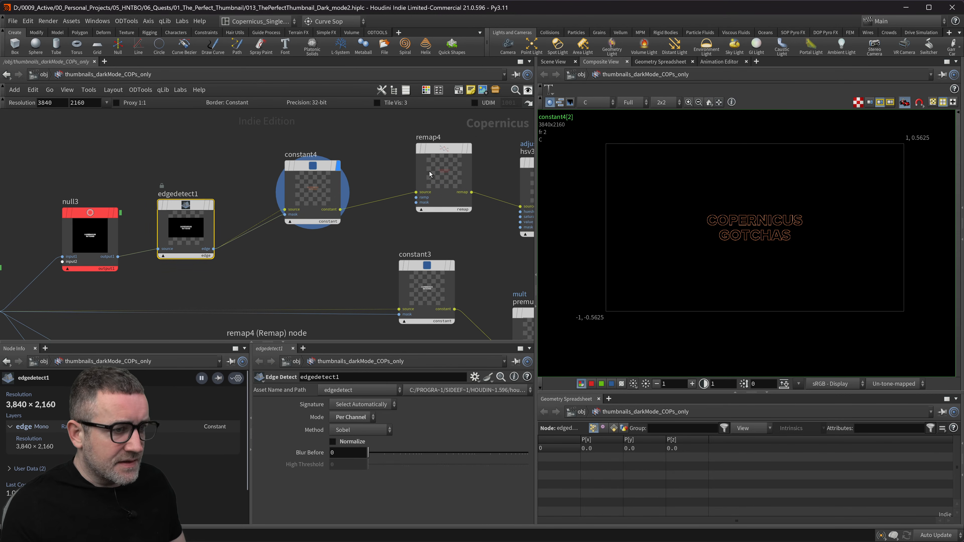
{"action": "left_click", "coordinate": [488, 142]}
{"action": "middle_click_drag", "start_coordinate": [467, 171], "coordinate": [340, 184]}
{"action": "middle_click_drag", "start_coordinate": [467, 149], "coordinate": [389, 160]}
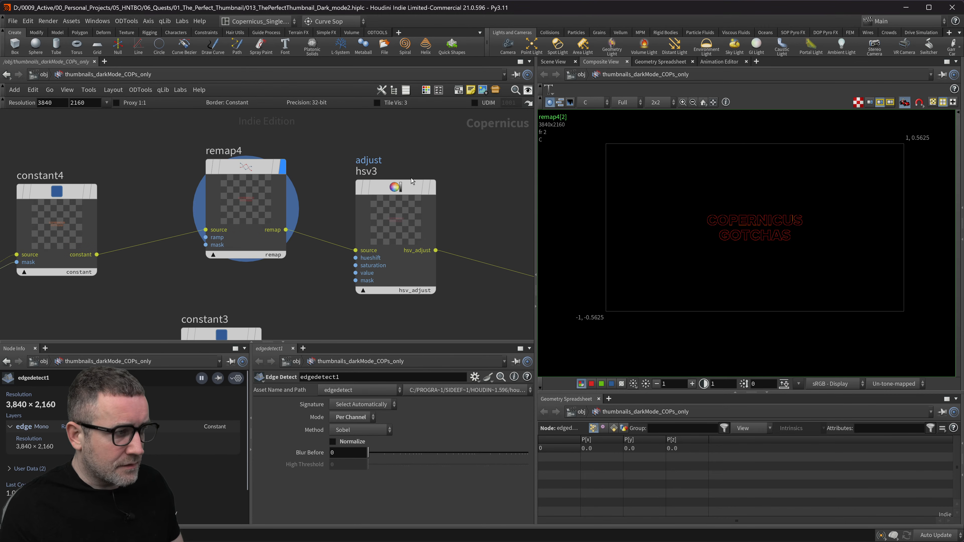
- Select and display font1 again, and read the repeated handle error in the Houdini Console
{"action": "middle_click_drag", "start_coordinate": [199, 261], "coordinate": [502, 206]}
{"action": "middle_click_drag", "start_coordinate": [46, 272], "coordinate": [156, 231]}
{"action": "left_click", "coordinate": [190, 235]}
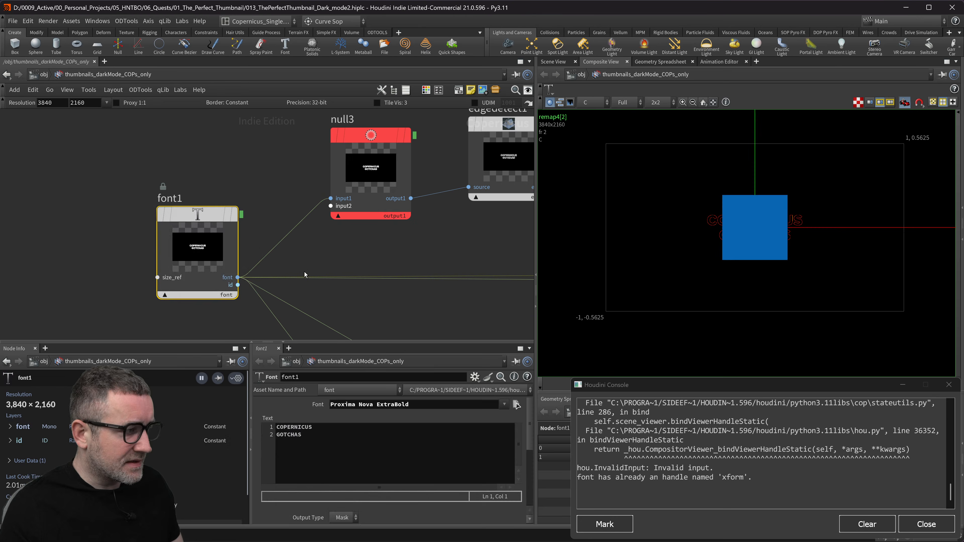
{"action": "middle_click_drag", "start_coordinate": [301, 267], "coordinate": [345, 238]}
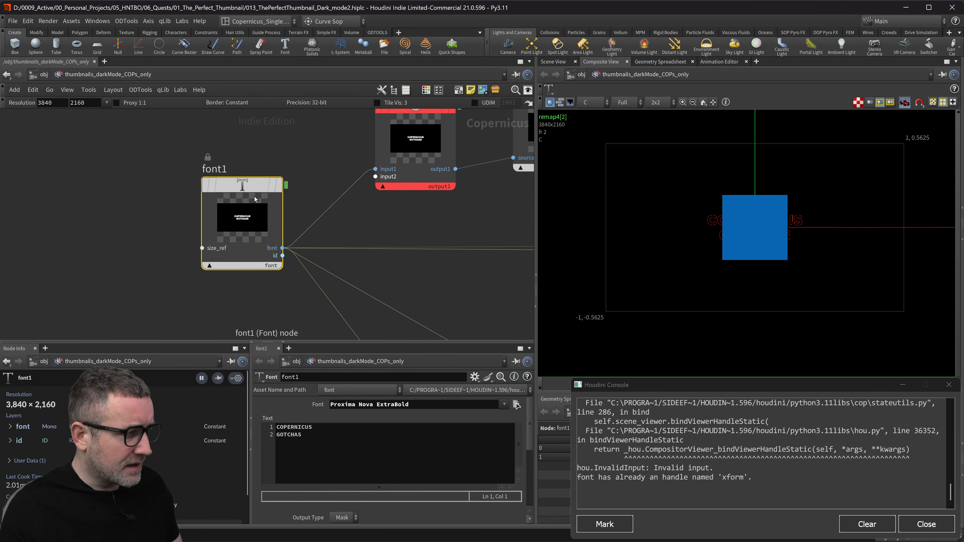
{"action": "mouse_move", "coordinate": [282, 189]}
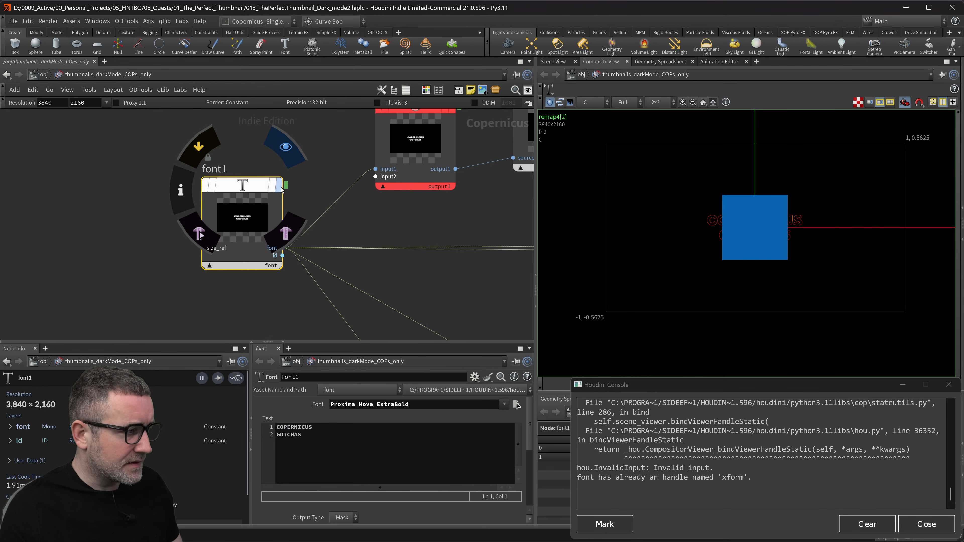
{"action": "left_click", "coordinate": [309, 155]}
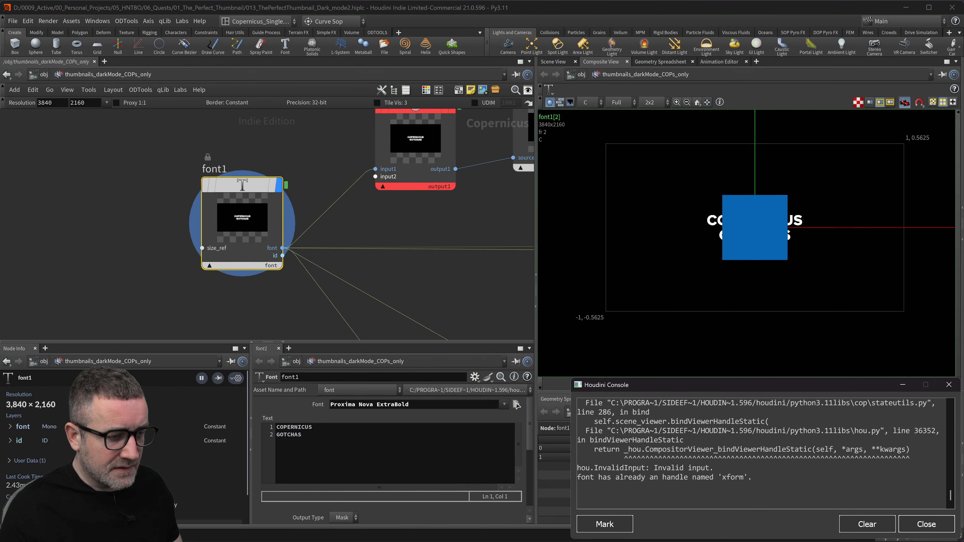
{"action": "scroll", "coordinate": [761, 454], "scroll_direction": "up", "scroll_amount": 3}
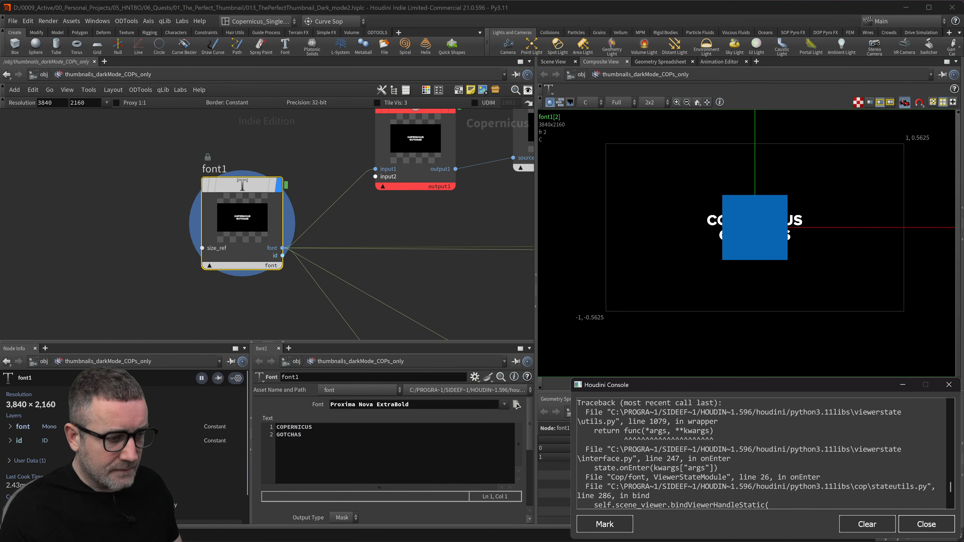
{"action": "scroll", "coordinate": [761, 454], "scroll_direction": "down", "scroll_amount": 2}
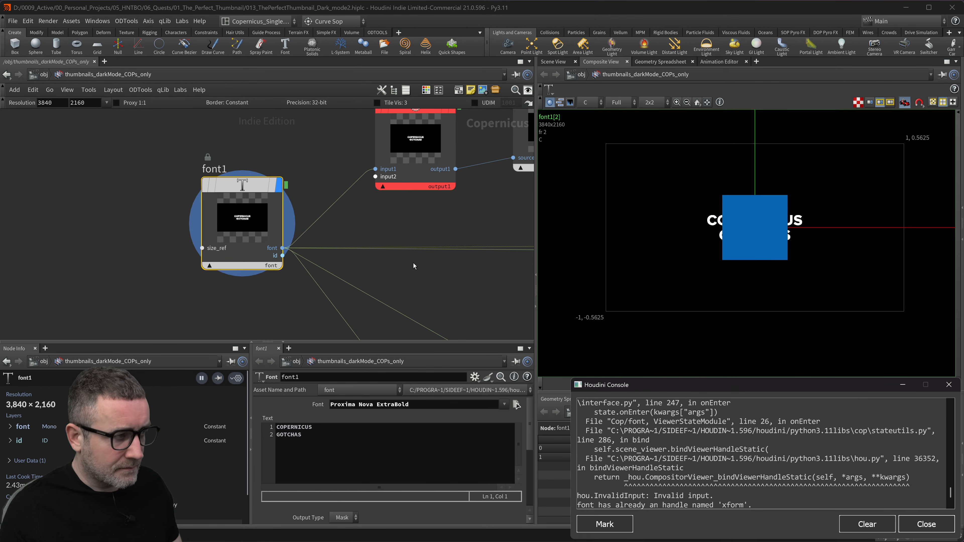
- Survey the whole thumbnail network, from the title text branch to the image branches below it
{"action": "scroll", "coordinate": [405, 260], "scroll_direction": "down", "scroll_amount": 3}
{"action": "middle_click_drag", "start_coordinate": [416, 234], "coordinate": [258, 263]}
{"action": "scroll", "coordinate": [333, 253], "scroll_direction": "down", "scroll_amount": 2}
{"action": "middle_click_drag", "start_coordinate": [398, 256], "coordinate": [141, 269]}
{"action": "scroll", "coordinate": [289, 265], "scroll_direction": "down", "scroll_amount": 3}
{"action": "scroll", "coordinate": [407, 285], "scroll_direction": "down", "scroll_amount": 2}
{"action": "middle_click_drag", "start_coordinate": [420, 290], "coordinate": [301, 177]}
{"action": "middle_click_drag", "start_coordinate": [330, 248], "coordinate": [250, 169]}
{"action": "middle_click_drag", "start_coordinate": [399, 278], "coordinate": [242, 315]}
{"action": "middle_click_drag", "start_coordinate": [377, 254], "coordinate": [445, 293]}
{"action": "middle_click_drag", "start_coordinate": [155, 236], "coordinate": [349, 211]}
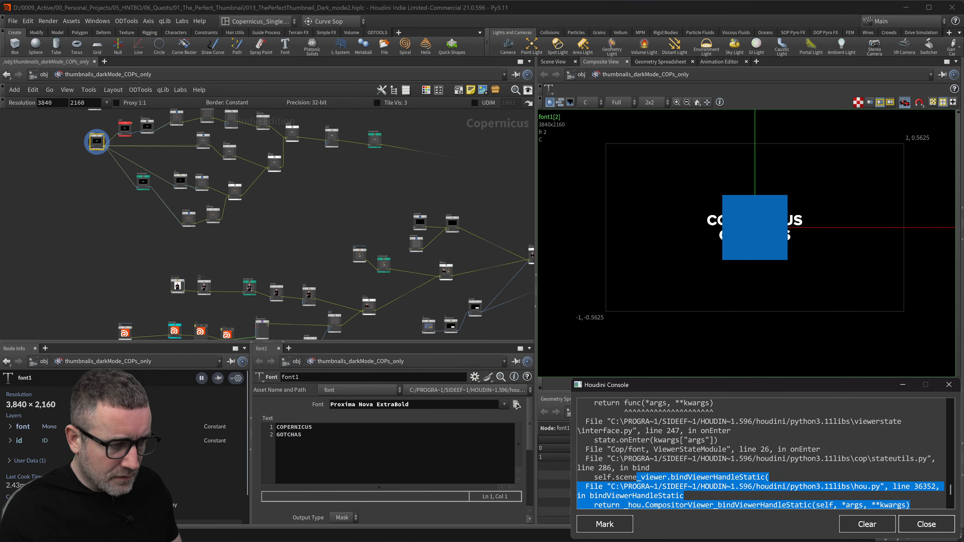
- Copy the complete error traceback from the Houdini Console and paste it into the Claude Code prompt in the terminal
{"action": "mouse_move", "coordinate": [599, 477]}
{"action": "left_mouse_down"}
{"action": "mouse_move", "coordinate": [578, 449]}
{"action": "mouse_move", "coordinate": [614, 440]}
{"action": "mouse_move", "coordinate": [577, 412]}
{"action": "left_mouse_up"}
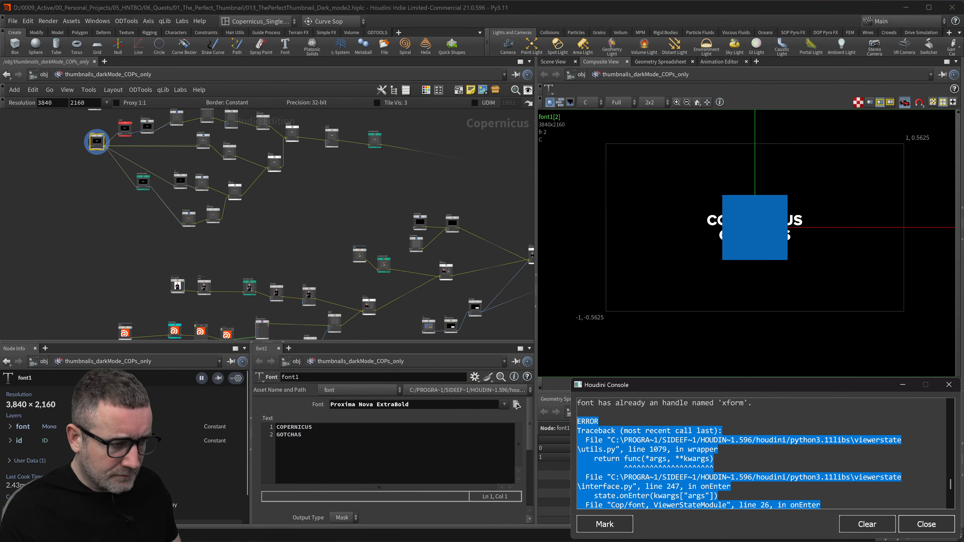
{"action": "key", "text": "ctrl+super+Right"}
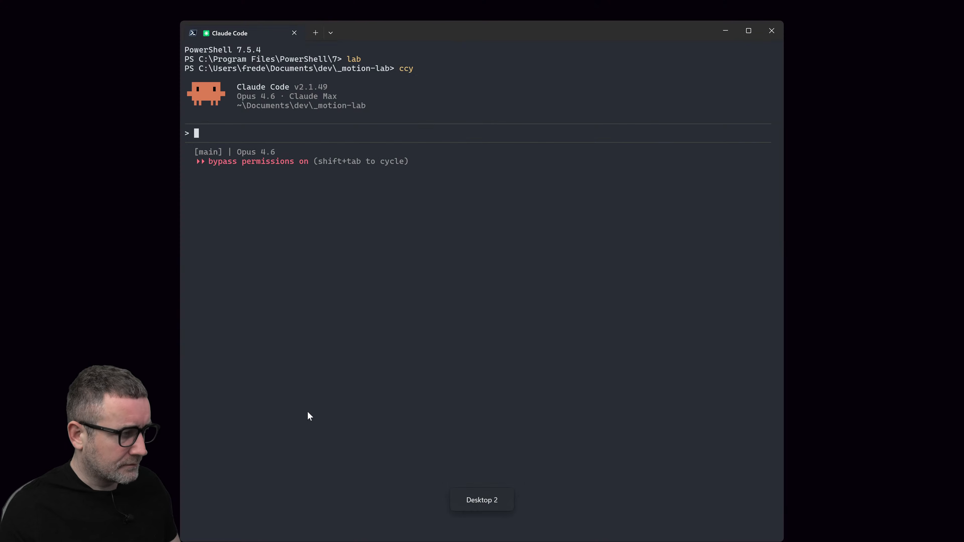
{"action": "key", "text": "ctrl+v"}
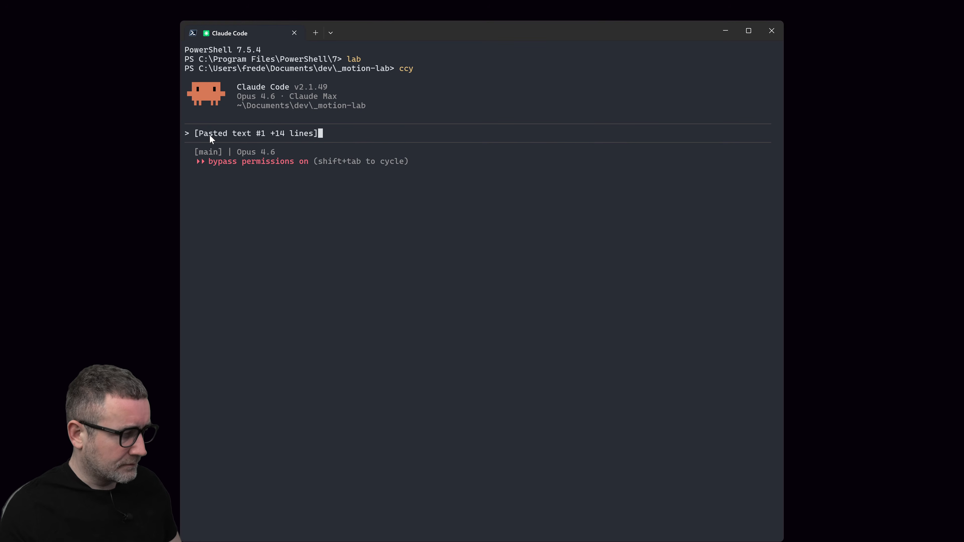
- Ask Claude "I'm having this AR in Houdini and I'm not sure what it is about. We are in the Copernicus context." and return to Houdini
{"action": "key", "text": "shift+Return"}
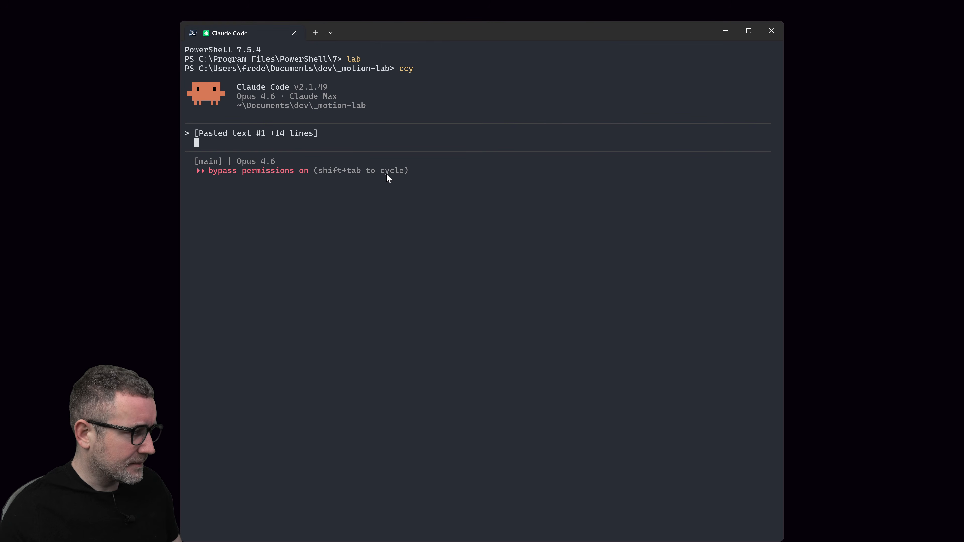
{"action": "type", "text": "I'm having this AR in Houdini and I'm not sure what it is about. We are in the Copernicus context."}
{"action": "key", "text": "Return"}
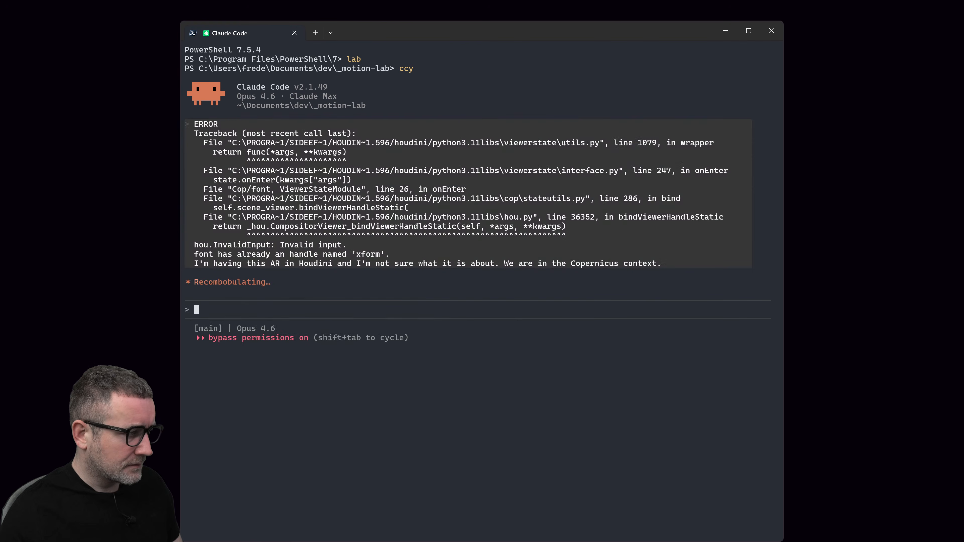
{"action": "key", "text": "ctrl+super+Left"}
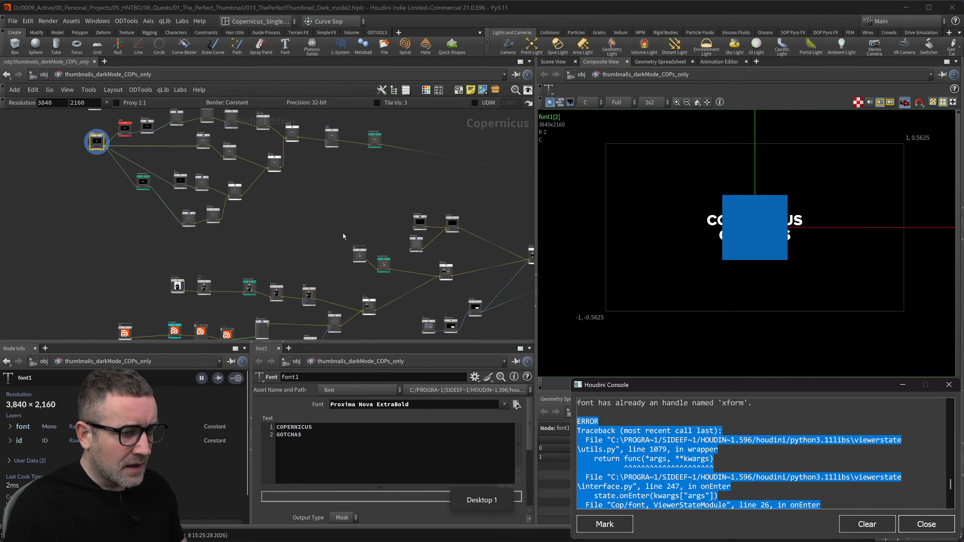
- Close the Houdini Console and set font1's output type to SDF
{"action": "left_click", "coordinate": [926, 524]}
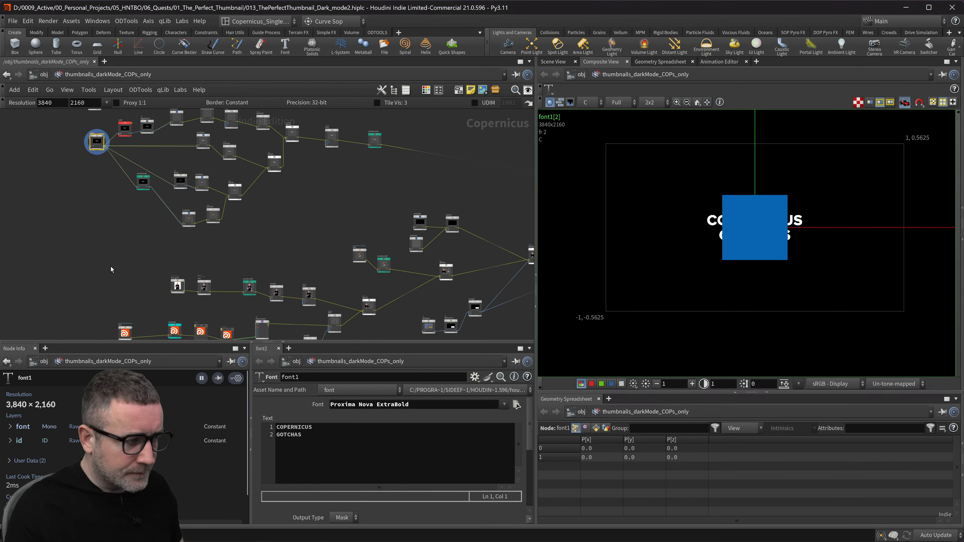
{"action": "middle_click_drag", "start_coordinate": [249, 240], "coordinate": [486, 217]}
{"action": "scroll", "coordinate": [226, 198], "scroll_direction": "up", "scroll_amount": 4}
{"action": "left_click_drag", "start_coordinate": [219, 201], "coordinate": [278, 139]}
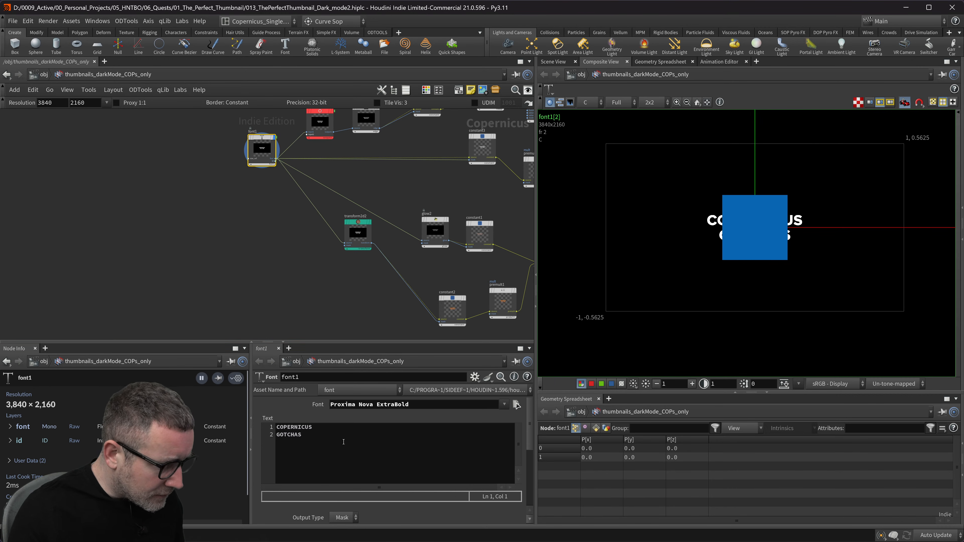
{"action": "scroll", "coordinate": [283, 411], "scroll_direction": "down", "scroll_amount": 1}
{"action": "scroll", "coordinate": [350, 497], "scroll_direction": "down", "scroll_amount": 5}
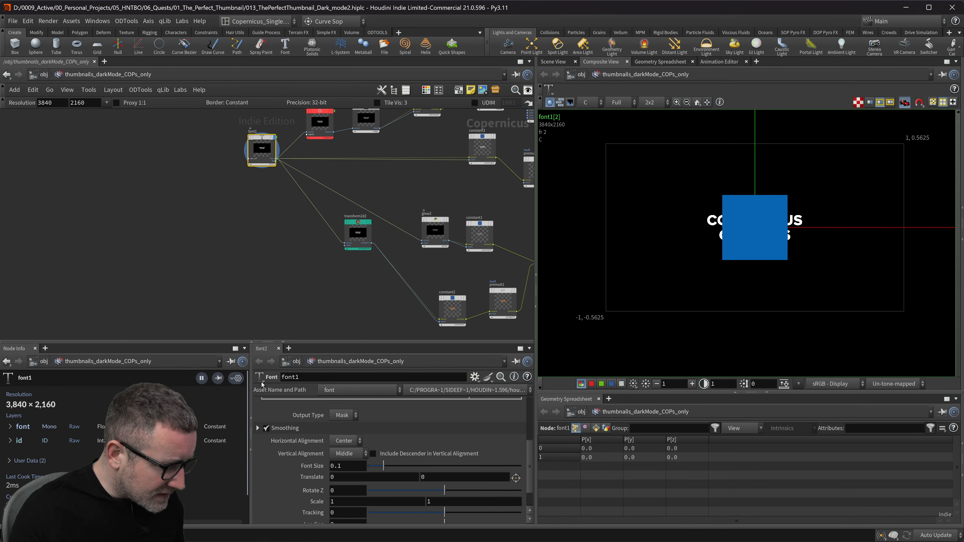
{"action": "left_click_drag", "start_coordinate": [325, 342], "coordinate": [327, 280]}
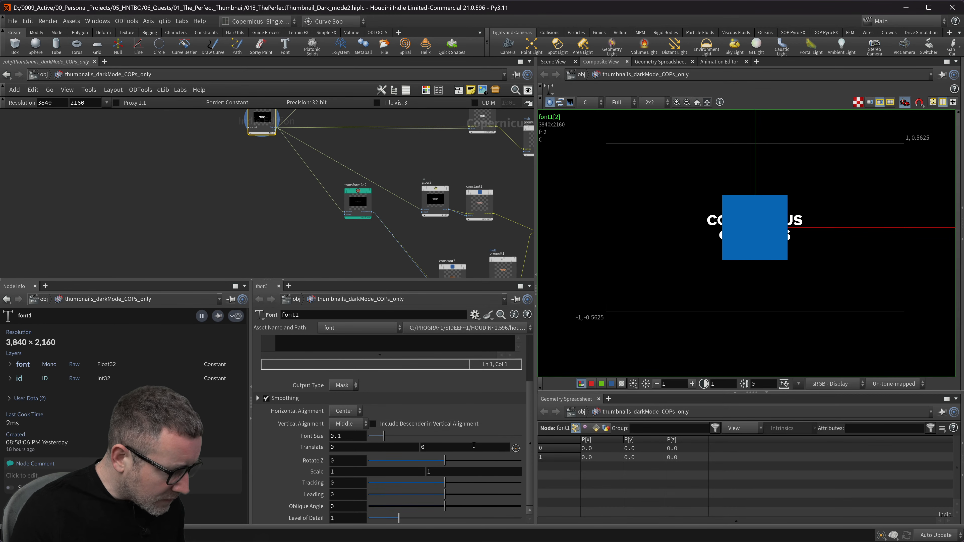
{"action": "scroll", "coordinate": [383, 440], "scroll_direction": "up", "scroll_amount": 5}
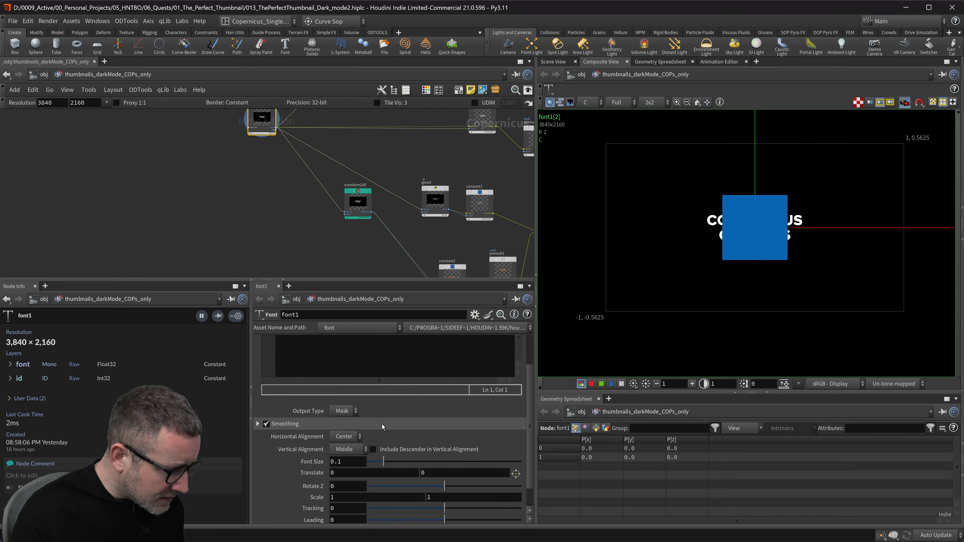
{"action": "scroll", "coordinate": [360, 418], "scroll_direction": "down", "scroll_amount": 4}
{"action": "left_click", "coordinate": [342, 400]}
{"action": "left_click", "coordinate": [342, 409]}
- Examine the font1 node and its SDF output in the network and the composite viewer
{"action": "middle_click_drag", "start_coordinate": [227, 203], "coordinate": [237, 239]}
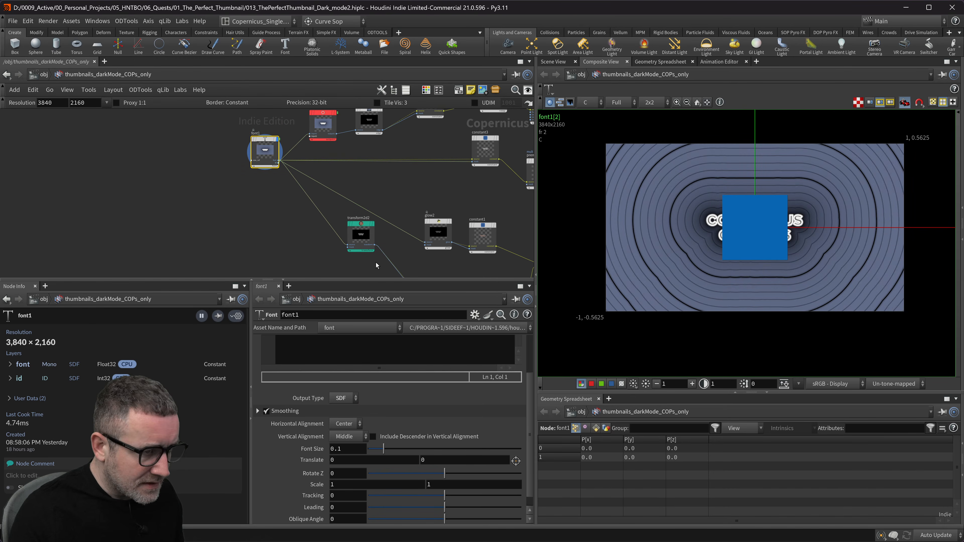
{"action": "scroll", "coordinate": [276, 228], "scroll_direction": "up", "scroll_amount": 5}
{"action": "left_click_drag", "start_coordinate": [276, 180], "coordinate": [186, 176]}
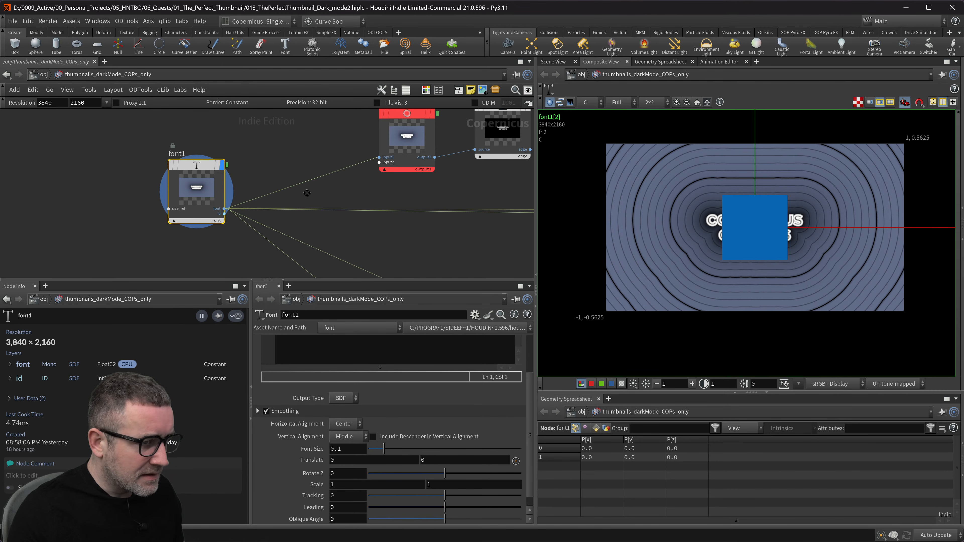
{"action": "middle_click_drag", "start_coordinate": [315, 193], "coordinate": [325, 203]}
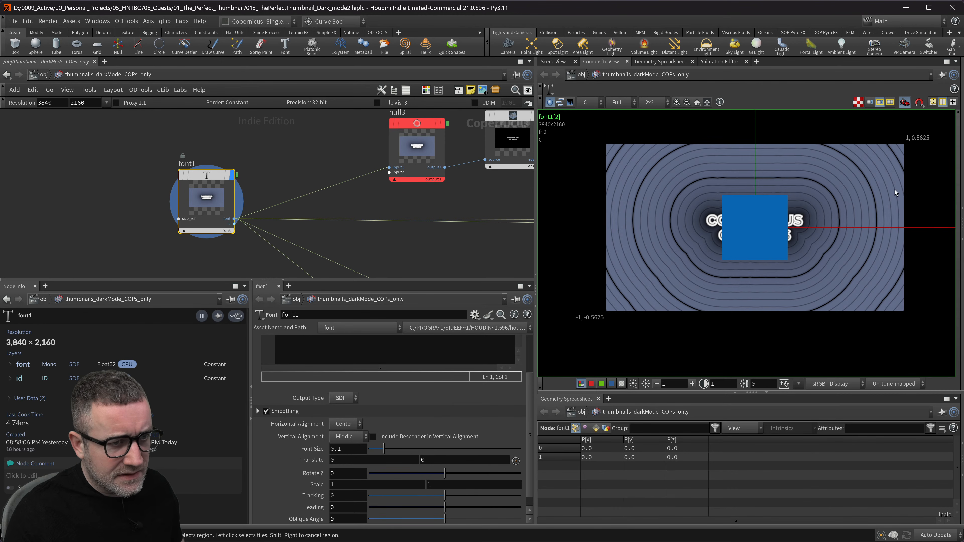
{"action": "scroll", "coordinate": [221, 180], "scroll_direction": "up", "scroll_amount": 3}
{"action": "left_click_drag", "start_coordinate": [219, 178], "coordinate": [253, 157]}
{"action": "left_click_drag", "start_coordinate": [151, 142], "coordinate": [339, 268]}
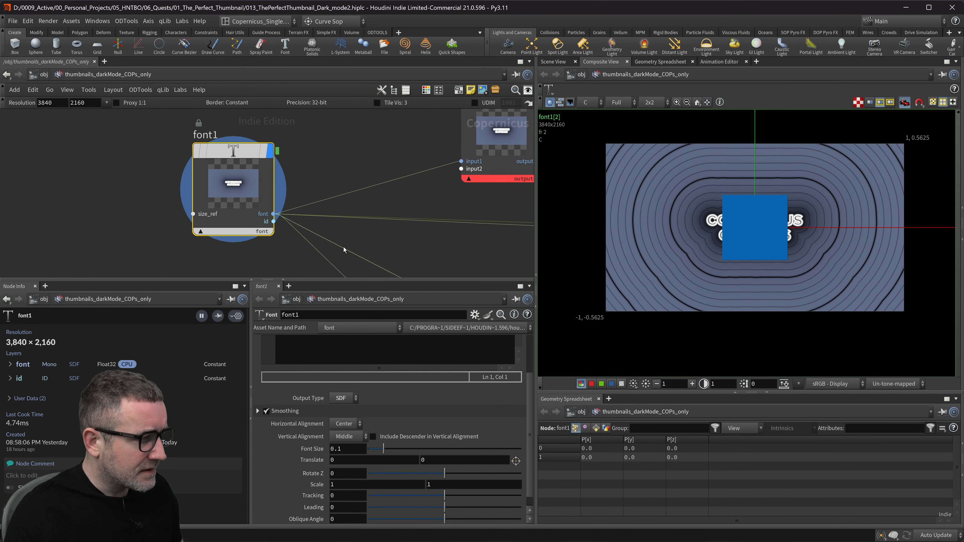
- Set the Composite View's pane link to No Link
{"action": "left_click", "coordinate": [942, 75]}
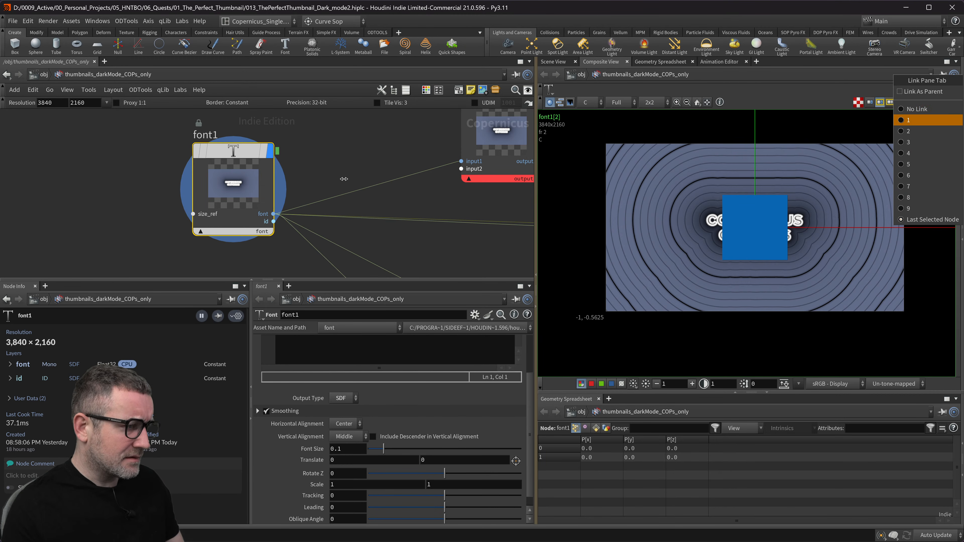
{"action": "left_click", "coordinate": [905, 111]}
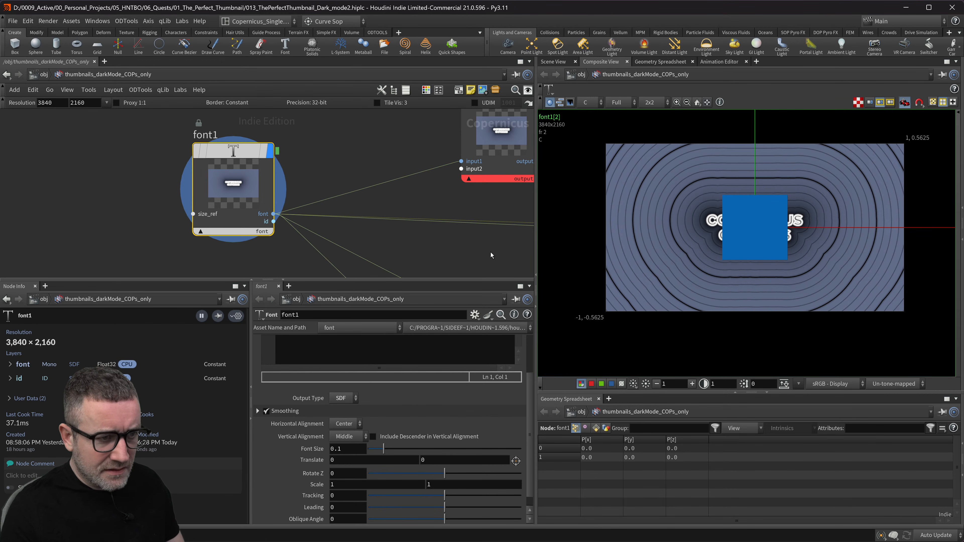
{"action": "middle_click_drag", "start_coordinate": [892, 187], "coordinate": [874, 202]}
- Switch to the Claude Code terminal, read its explanation of the 'xform' handle error, and return to Houdini
{"action": "key", "text": "ctrl+super+Right"}
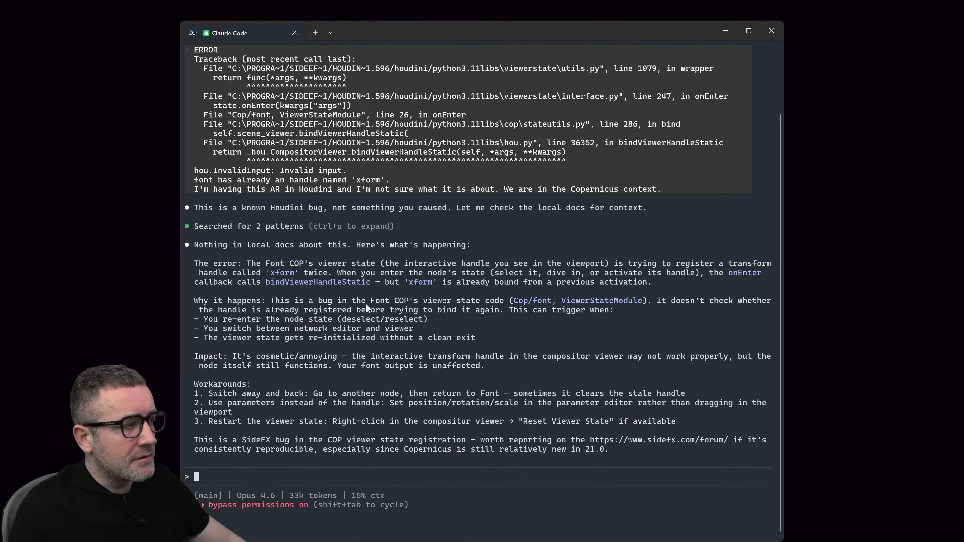
{"action": "key", "text": "alt+Tab"}
{"action": "key", "text": "Escape"}
{"action": "key", "text": "ctrl+super+Left"}
- Switch to the Excalidraw planning board and review the two notes about the OpenCL code
{"action": "key", "text": "alt+Tab"}
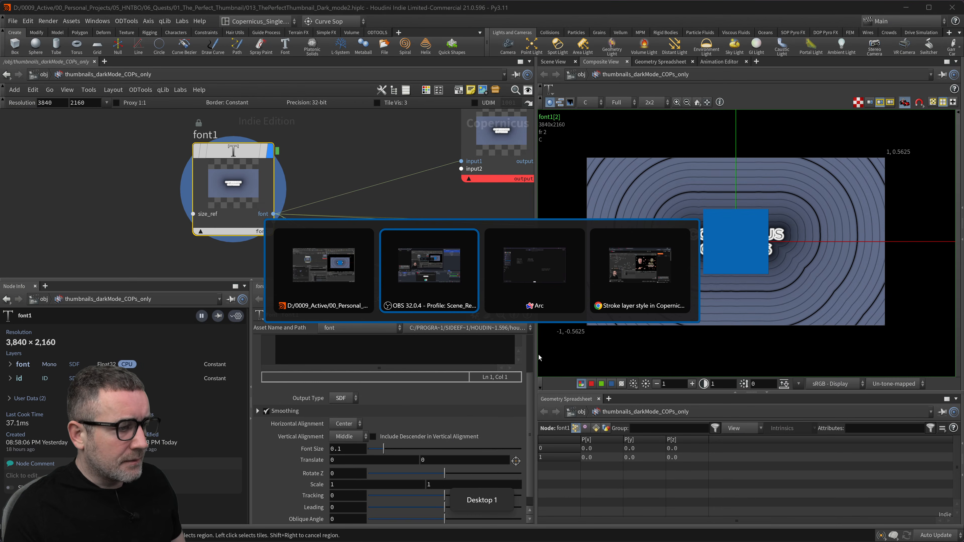
{"action": "key", "text": "alt+Tab"}
{"action": "scroll", "coordinate": [767, 347], "scroll_direction": "down", "scroll_amount": 2}
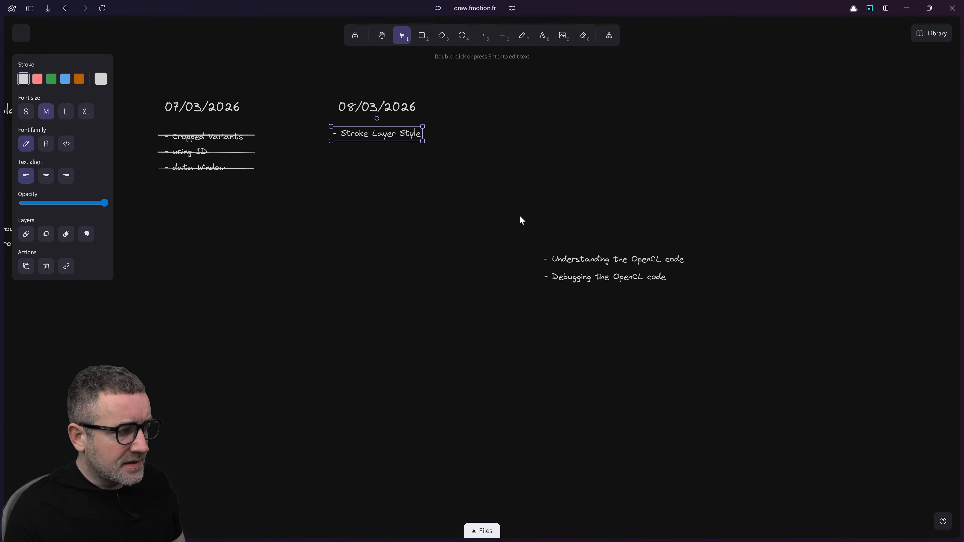
{"action": "mouse_move", "coordinate": [512, 232]}
{"action": "left_mouse_down"}
{"action": "mouse_move", "coordinate": [624, 297]}
{"action": "mouse_move", "coordinate": [765, 315]}
{"action": "left_mouse_up"}
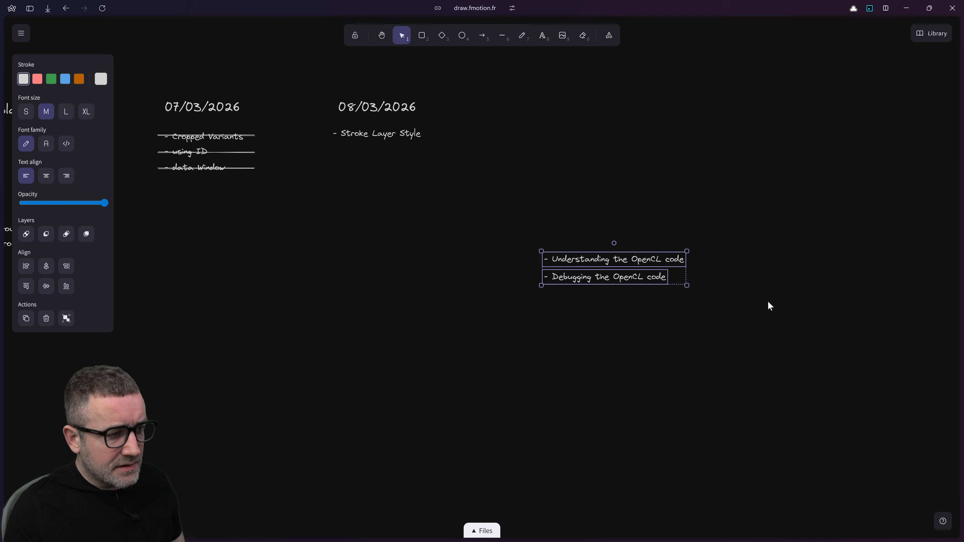
{"action": "left_click", "coordinate": [729, 284]}
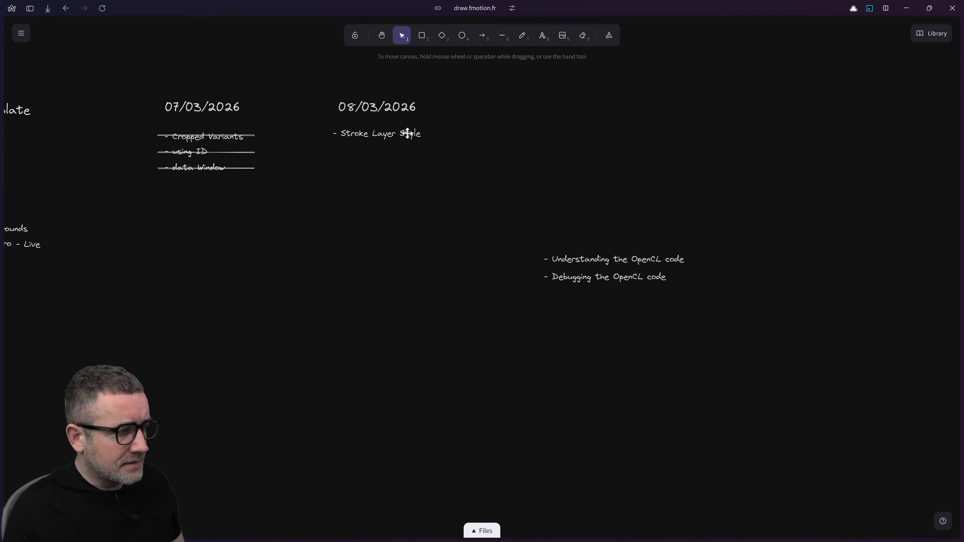
- Duplicate the "Understanding the OpenCL code" note above itself and rewrite the copy as the heading "Select by random ID"
{"action": "left_click_drag", "start_coordinate": [607, 259], "coordinate": [594, 239], "text": "alt"}
{"action": "double_click", "coordinate": [592, 245]}
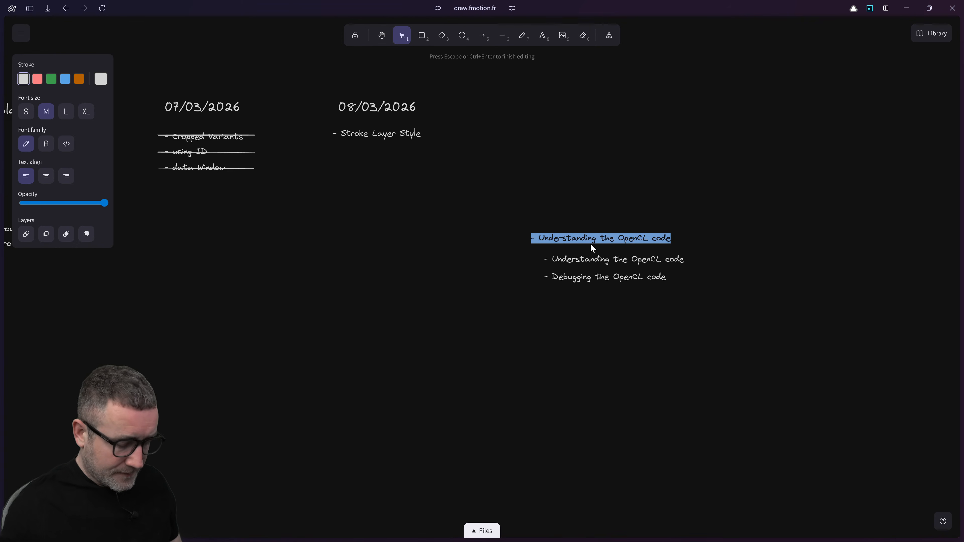
{"action": "type", "text": "Slect by random ID"}
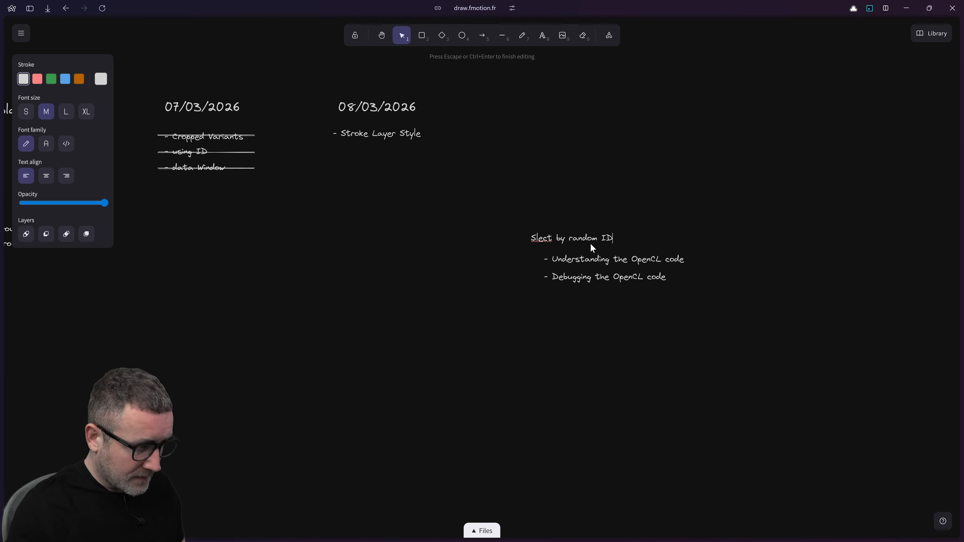
{"action": "double_click", "coordinate": [540, 238]}
{"action": "left_click", "coordinate": [535, 238]}
{"action": "type", "text": "e"}
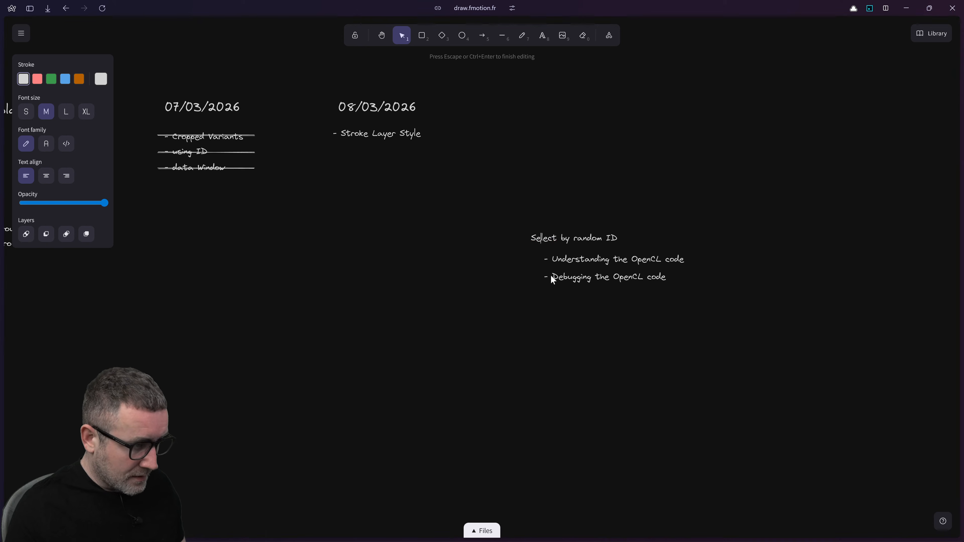
{"action": "left_click", "coordinate": [597, 334]}
{"action": "left_click", "coordinate": [567, 241]}
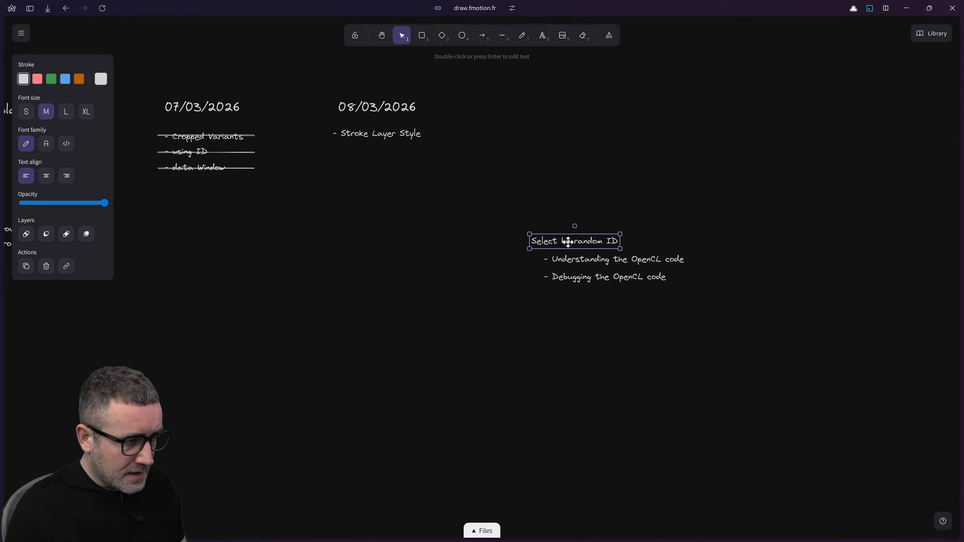
- Move the "Select by random ID" heading and its two OpenCL notes together slightly down and to the right
{"action": "left_click_drag", "start_coordinate": [731, 313], "coordinate": [501, 209]}
{"action": "scroll", "coordinate": [721, 393], "scroll_direction": "left", "scroll_amount": 3}
{"action": "scroll", "coordinate": [721, 393], "scroll_direction": "up", "scroll_amount": 2}
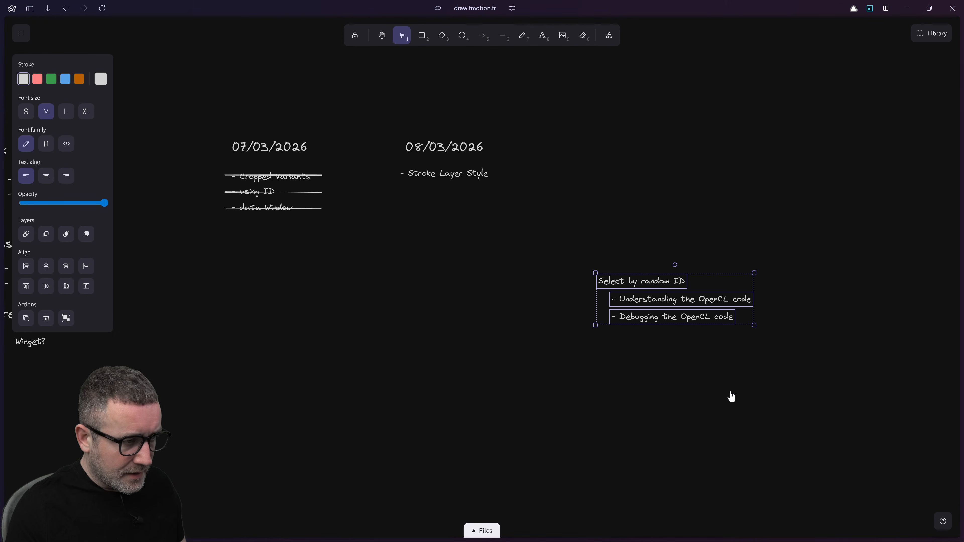
{"action": "left_click_drag", "start_coordinate": [646, 287], "coordinate": [658, 301]}
{"action": "left_click", "coordinate": [525, 373]}
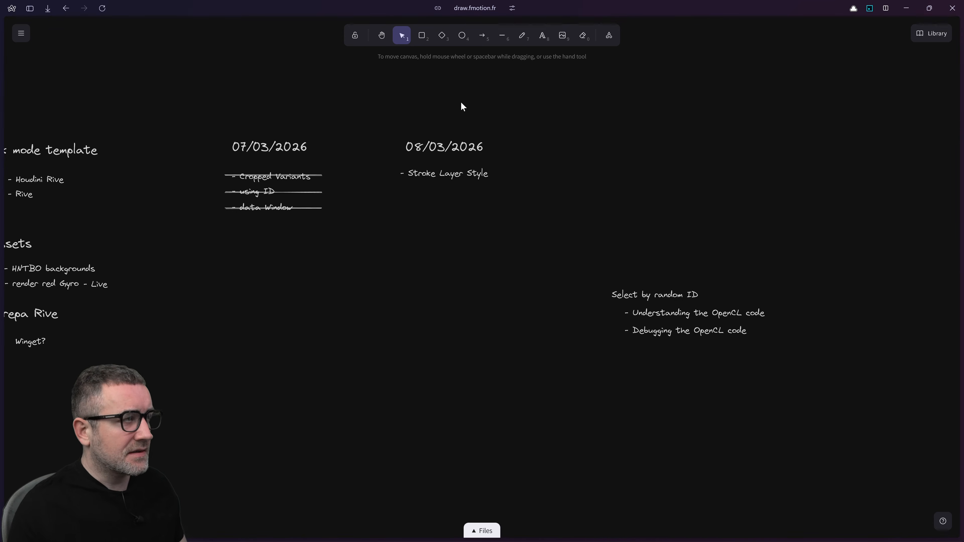
- Review the "Select by random ID" topics and the dated lists on the planning board
{"action": "scroll", "coordinate": [503, 203], "scroll_direction": "down", "scroll_amount": 2}
{"action": "scroll", "coordinate": [503, 203], "scroll_direction": "right", "scroll_amount": 2}
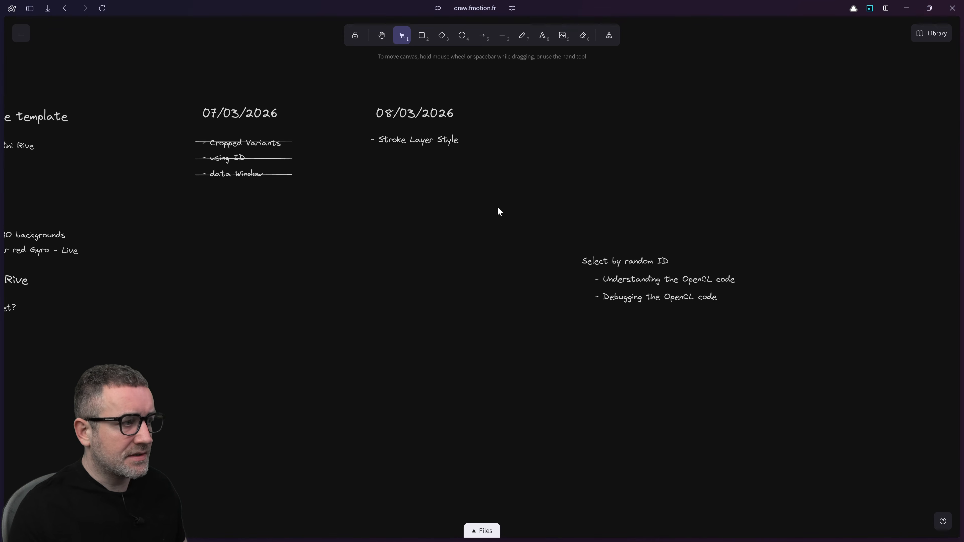
{"action": "scroll", "coordinate": [496, 209], "scroll_direction": "up", "scroll_amount": 1}
{"action": "scroll", "coordinate": [495, 208], "scroll_direction": "right", "scroll_amount": 1}
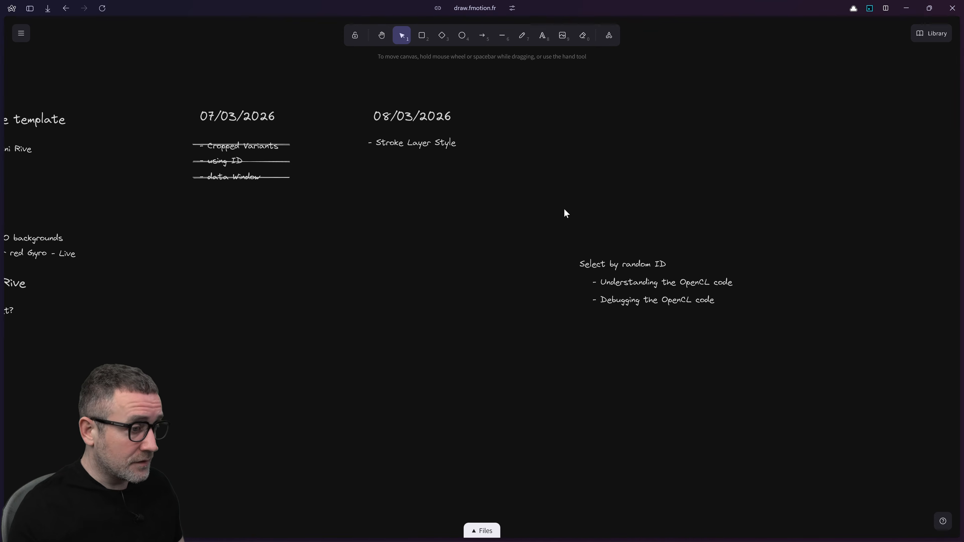
{"action": "scroll", "coordinate": [553, 247], "scroll_direction": "down", "scroll_amount": 2}
{"action": "scroll", "coordinate": [554, 246], "scroll_direction": "right", "scroll_amount": 2}
{"action": "left_click_drag", "start_coordinate": [707, 300], "coordinate": [552, 243]}
{"action": "left_click", "coordinate": [606, 339]}
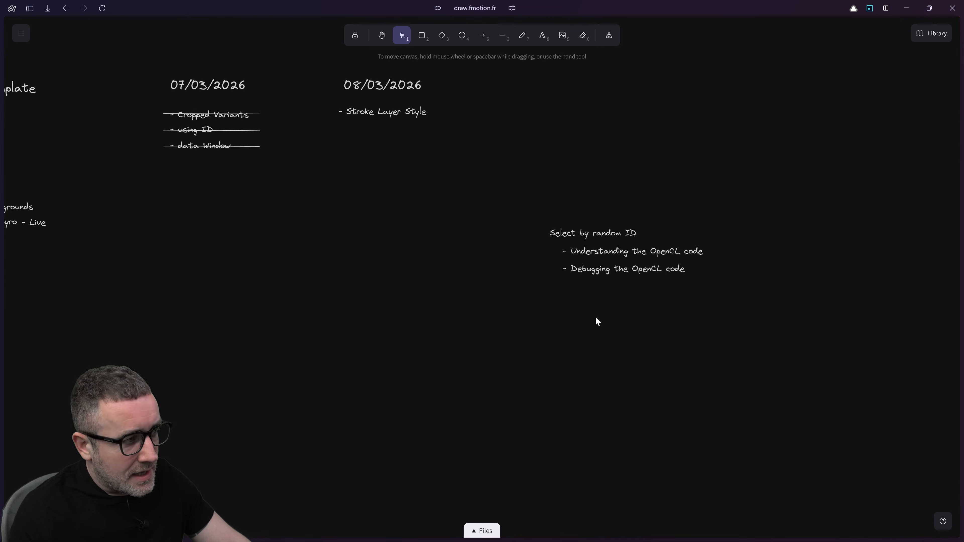
- Duplicate the "Select by random ID" heading into the space above it and rewrite the copy as "Tour of the auto-transcribe setup"
{"action": "middle_click_drag", "start_coordinate": [577, 339], "coordinate": [536, 367]}
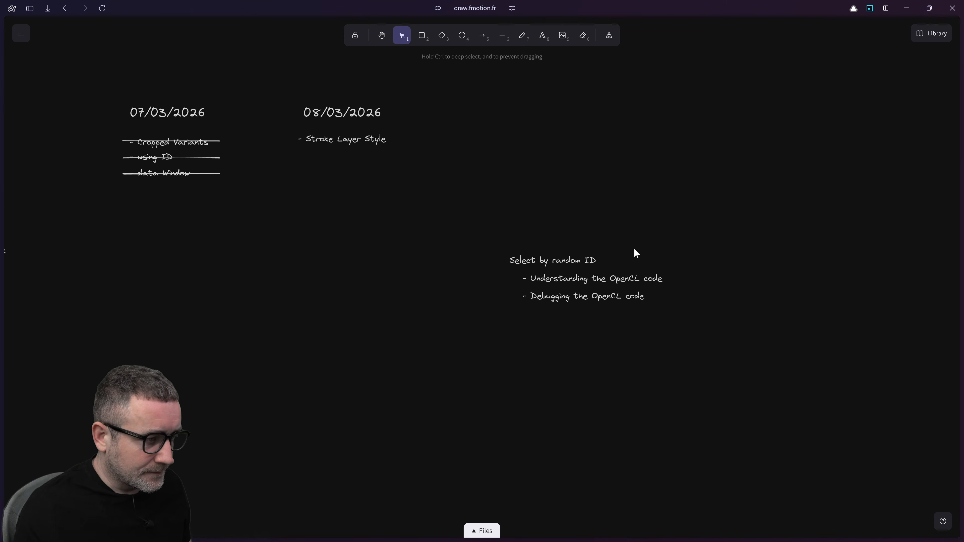
{"action": "left_click_drag", "start_coordinate": [574, 259], "coordinate": [557, 173], "text": "shift"}
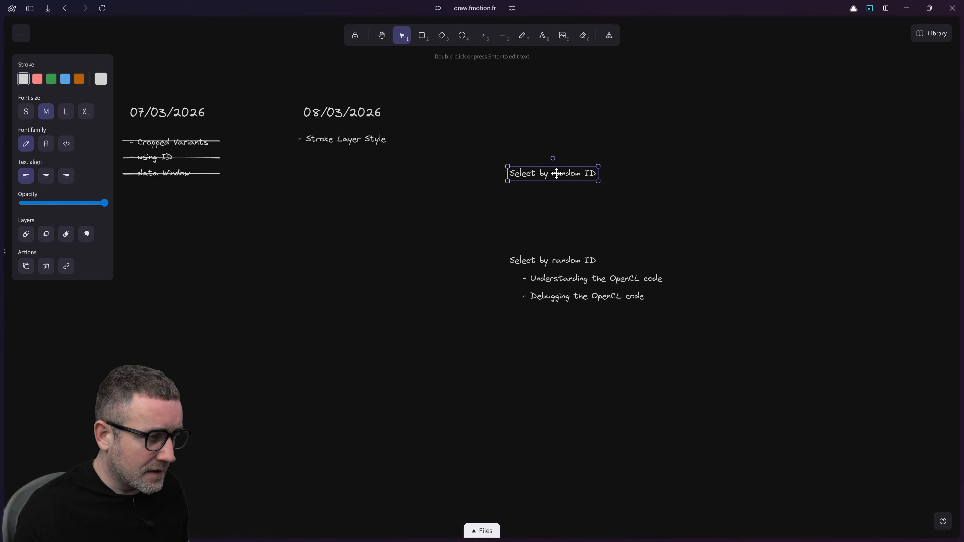
{"action": "double_click", "coordinate": [557, 173]}
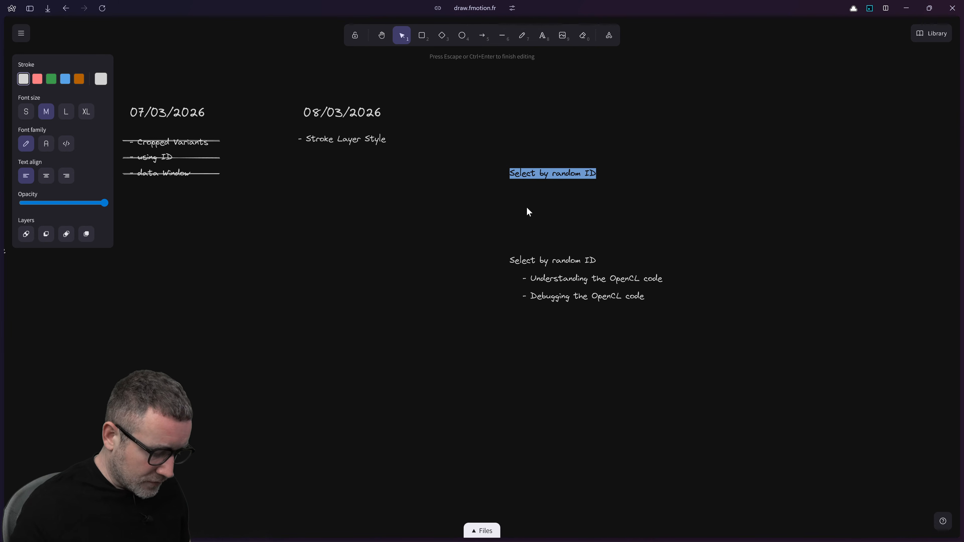
{"action": "type", "text": "Tour of the autranscri"}
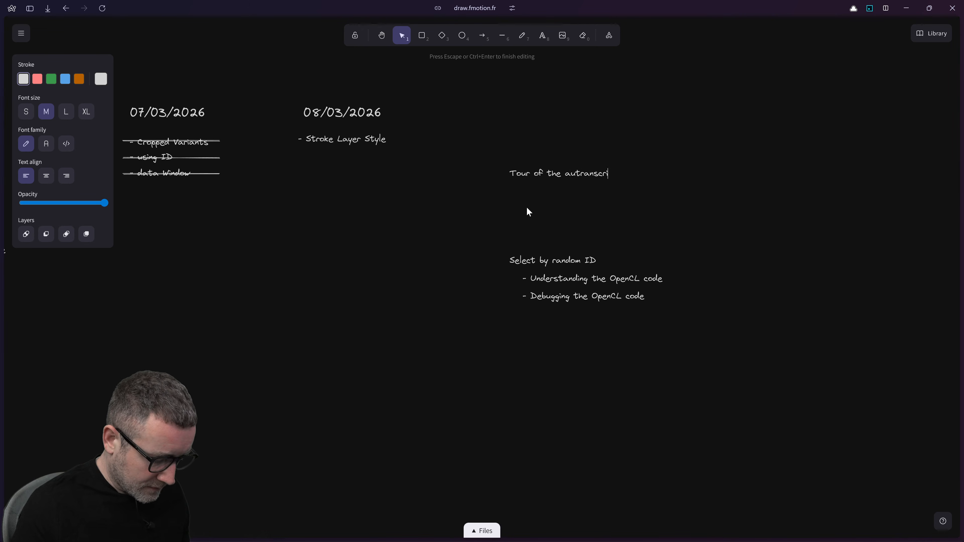
{"action": "type", "text": "be"}
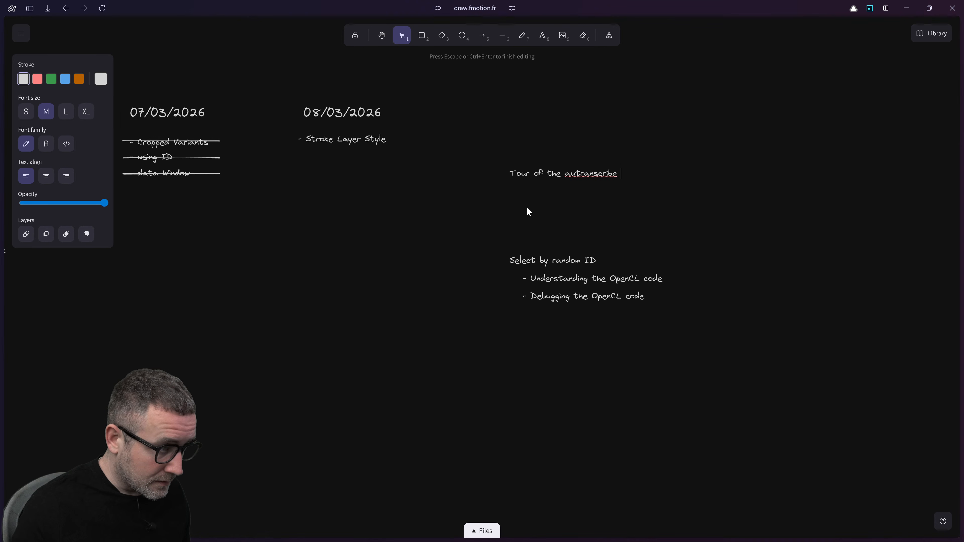
{"action": "key", "text": "BackSpace"}
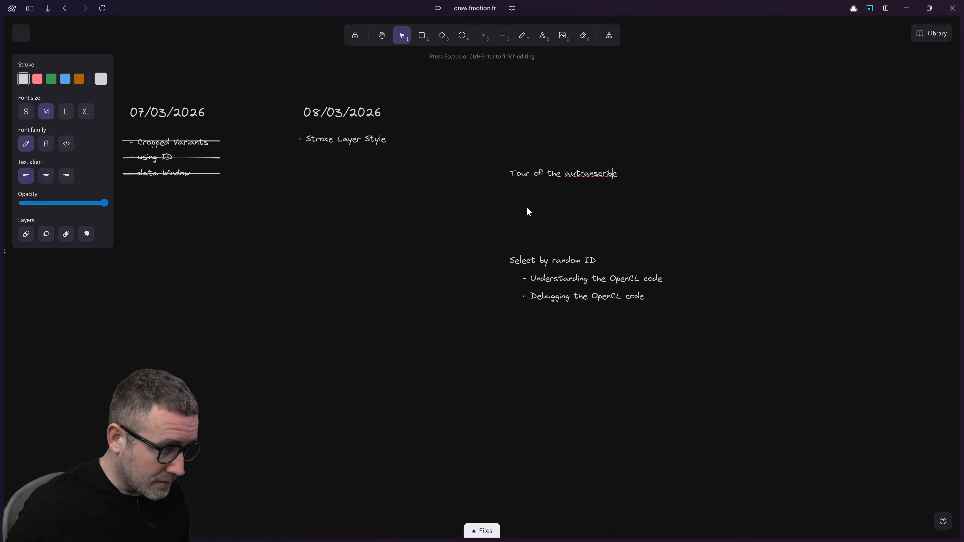
{"action": "key", "text": "Left"}
{"action": "key", "text": "Left"}
{"action": "key", "text": "Left"}
{"action": "key", "text": "Left"}
{"action": "type", "text": "to-"}
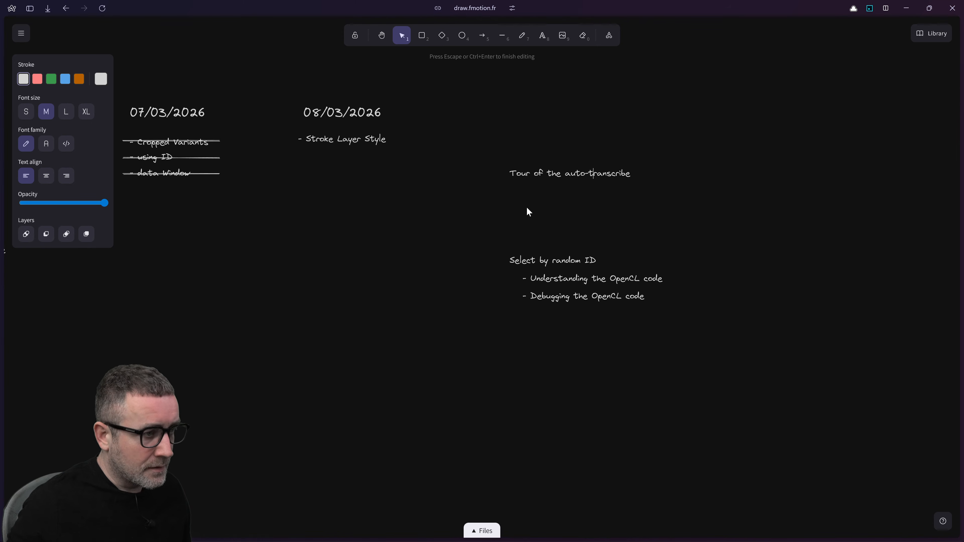
{"action": "type", "text": "se"}
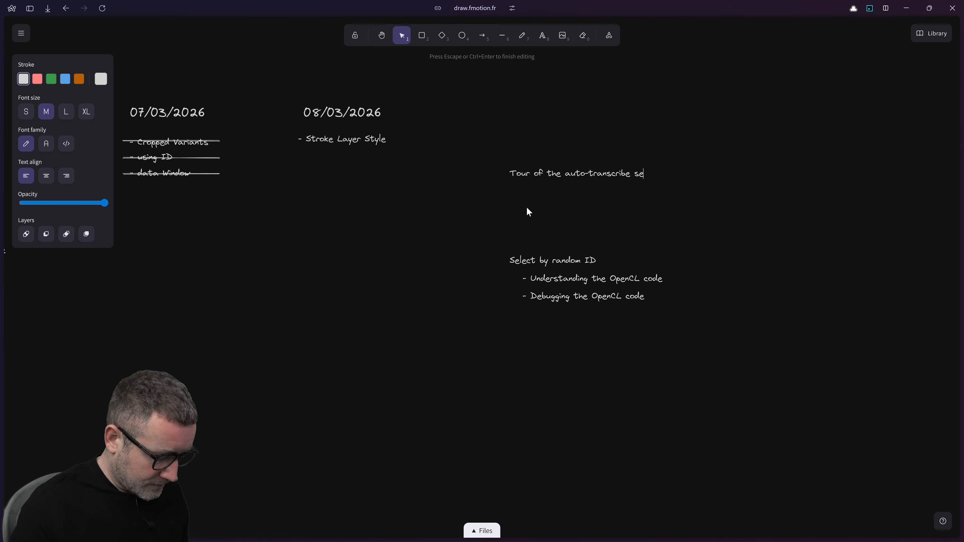
{"action": "type", "text": "tup"}
{"action": "left_click", "coordinate": [513, 238]}
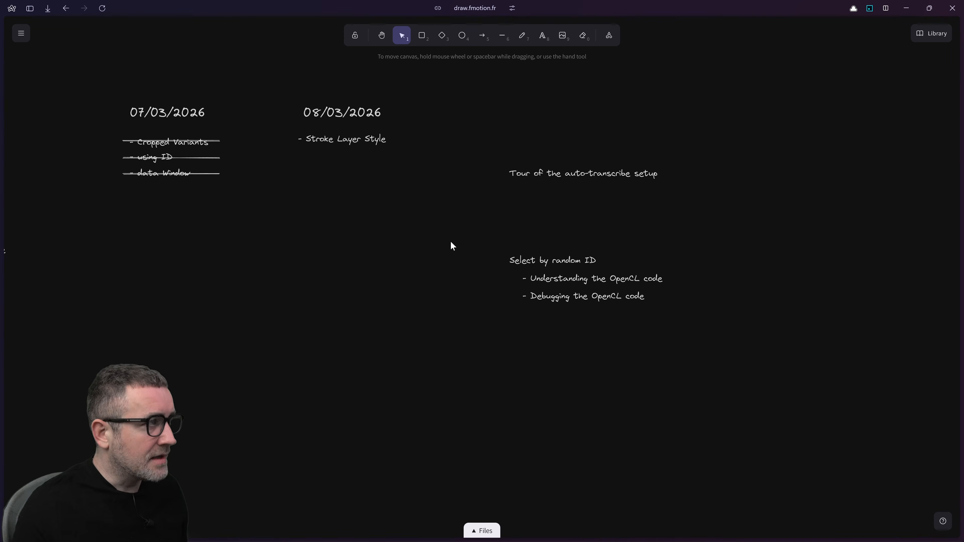
{"action": "key", "text": "alt+Tab"}
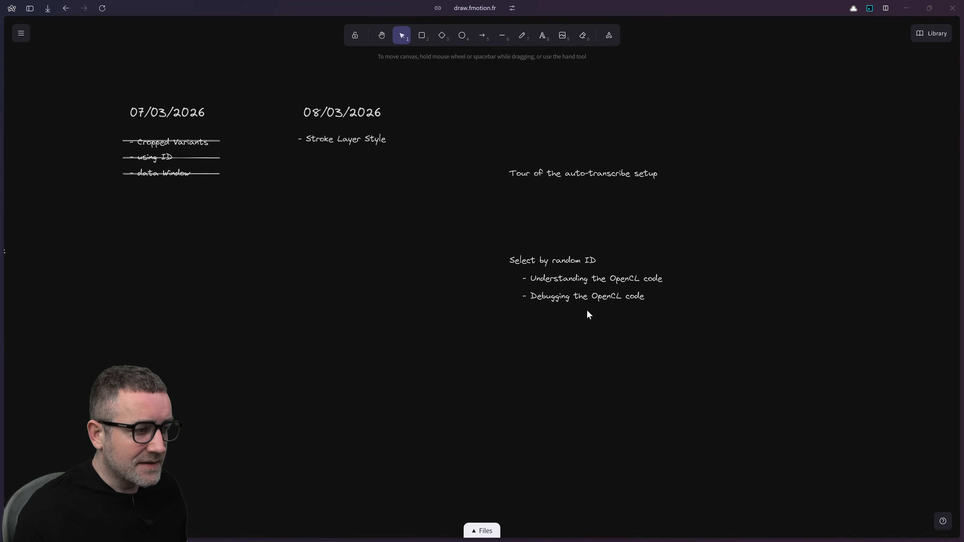
- Switch to Houdini, display the sharpen1 node at the end of the Copernicus network, and dismiss the error console
{"action": "key", "text": "alt+Tab"}
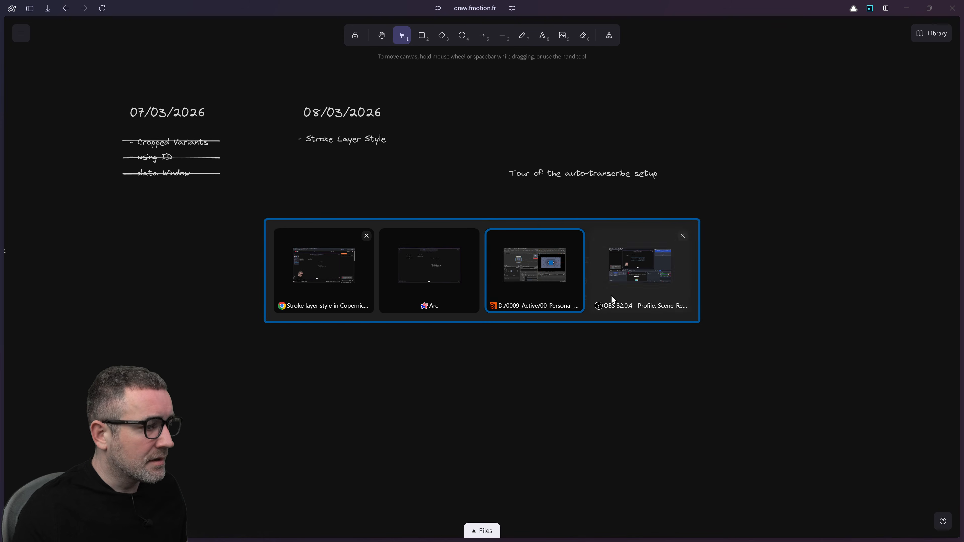
{"action": "left_click", "coordinate": [539, 295]}
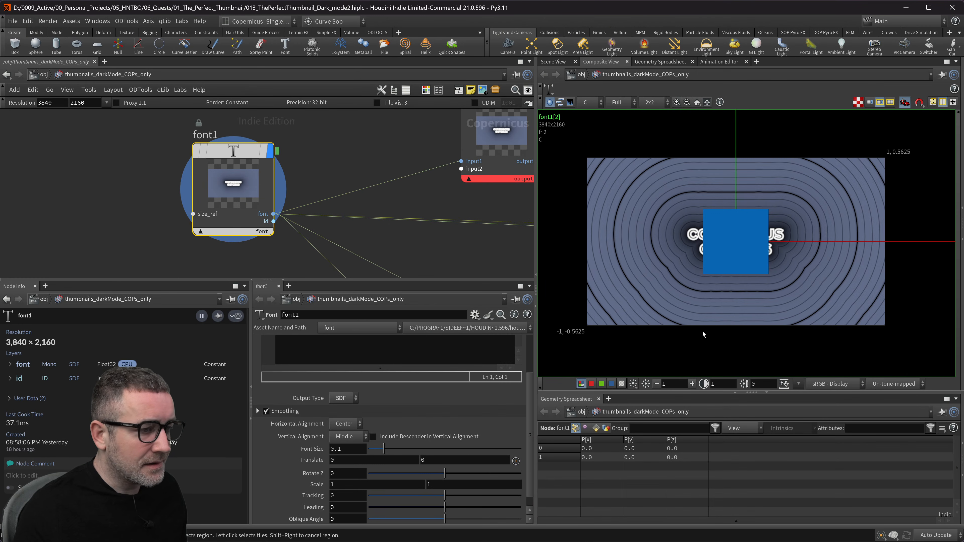
{"action": "scroll", "coordinate": [473, 247], "scroll_direction": "down", "scroll_amount": 10}
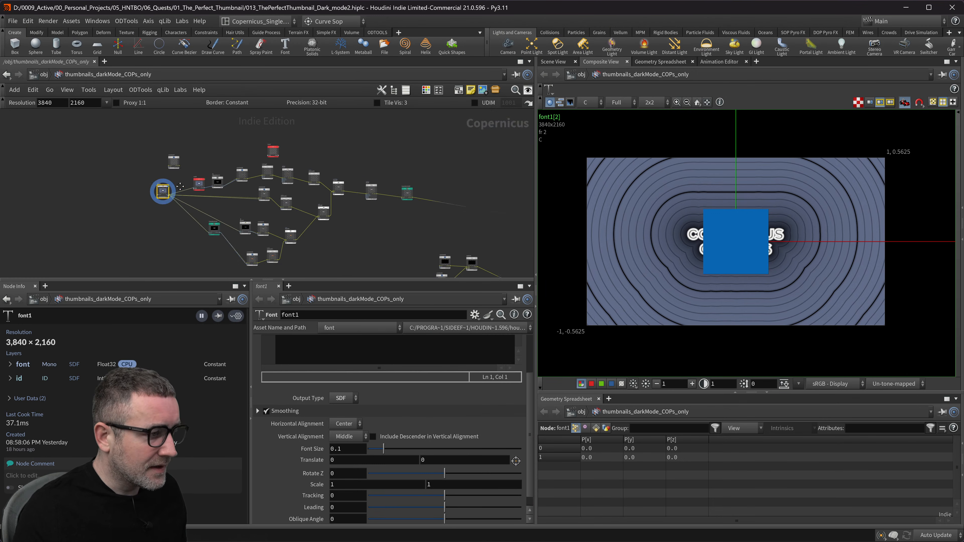
{"action": "scroll", "coordinate": [395, 233], "scroll_direction": "down", "scroll_amount": 3}
{"action": "scroll", "coordinate": [474, 246], "scroll_direction": "up", "scroll_amount": 2}
{"action": "middle_click_drag", "start_coordinate": [475, 246], "coordinate": [245, 197]}
{"action": "scroll", "coordinate": [421, 200], "scroll_direction": "up", "scroll_amount": 7}
{"action": "middle_click_drag", "start_coordinate": [435, 172], "coordinate": [410, 237]}
{"action": "scroll", "coordinate": [426, 230], "scroll_direction": "up", "scroll_amount": 4}
{"action": "left_click", "coordinate": [405, 133]}
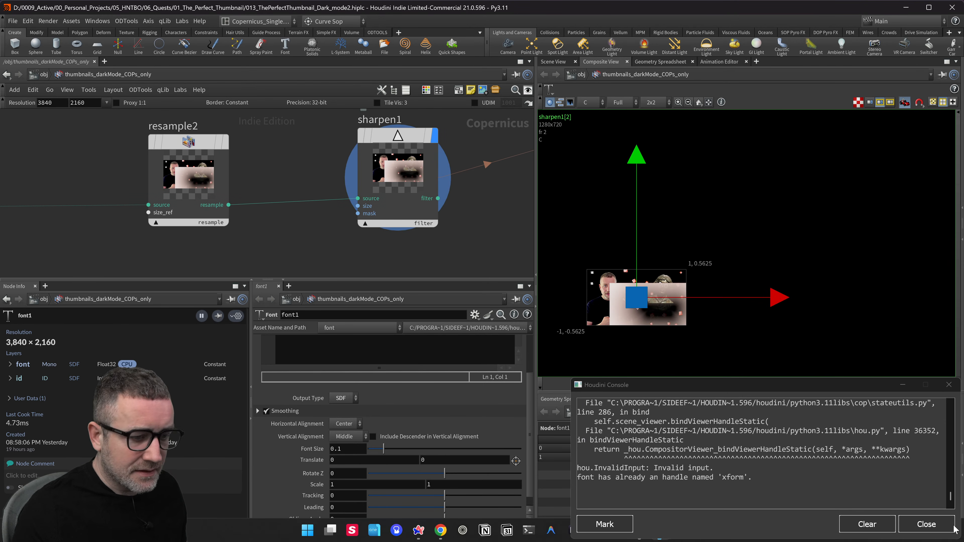
{"action": "left_click", "coordinate": [926, 524]}
- Display the blend8 node's full-resolution composite in the viewer and dismiss the error console
{"action": "scroll", "coordinate": [108, 167], "scroll_direction": "down", "scroll_amount": 2}
{"action": "middle_click_drag", "start_coordinate": [108, 167], "coordinate": [332, 158]}
{"action": "middle_click_drag", "start_coordinate": [252, 156], "coordinate": [376, 162]}
{"action": "scroll", "coordinate": [131, 173], "scroll_direction": "down", "scroll_amount": 3}
{"action": "middle_click_drag", "start_coordinate": [102, 183], "coordinate": [333, 174]}
{"action": "scroll", "coordinate": [415, 161], "scroll_direction": "up", "scroll_amount": 3}
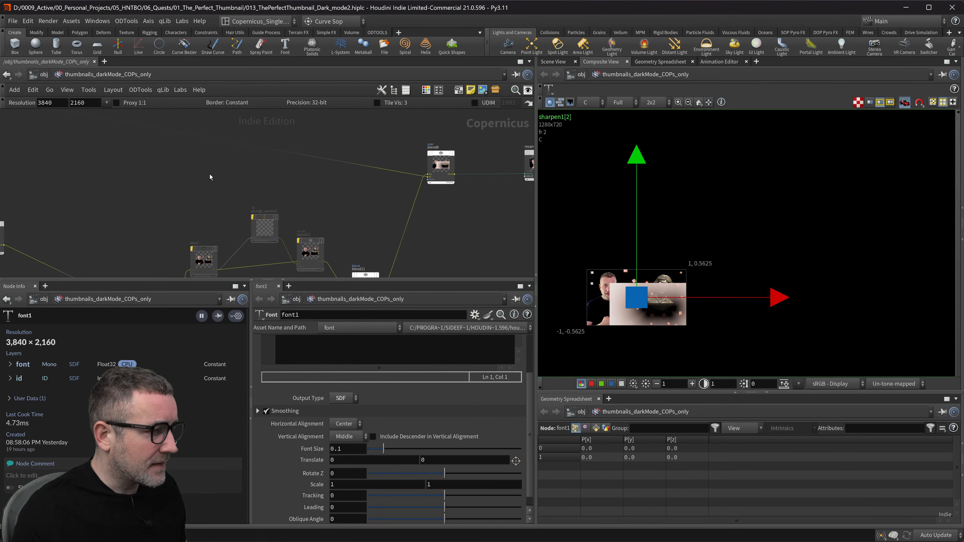
{"action": "left_click", "coordinate": [504, 148]}
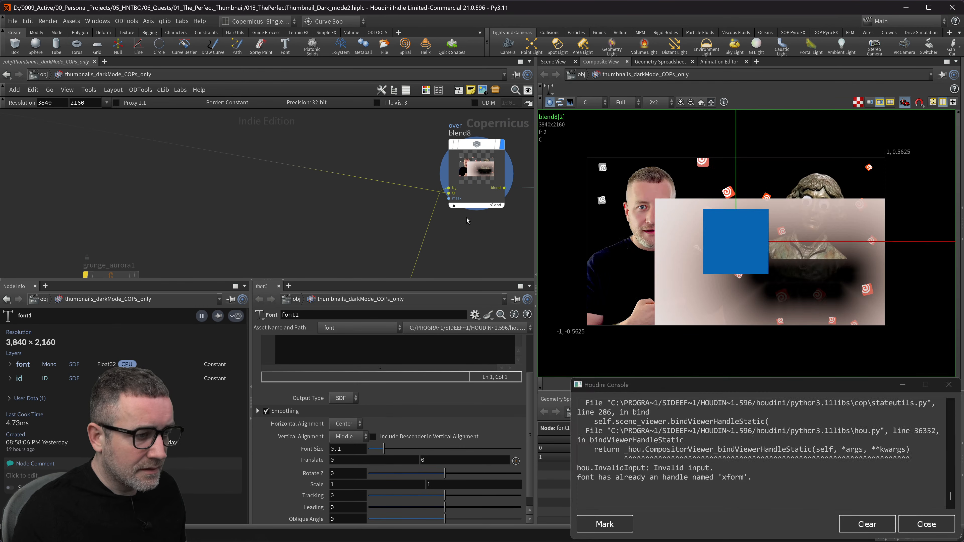
{"action": "left_click", "coordinate": [926, 524]}
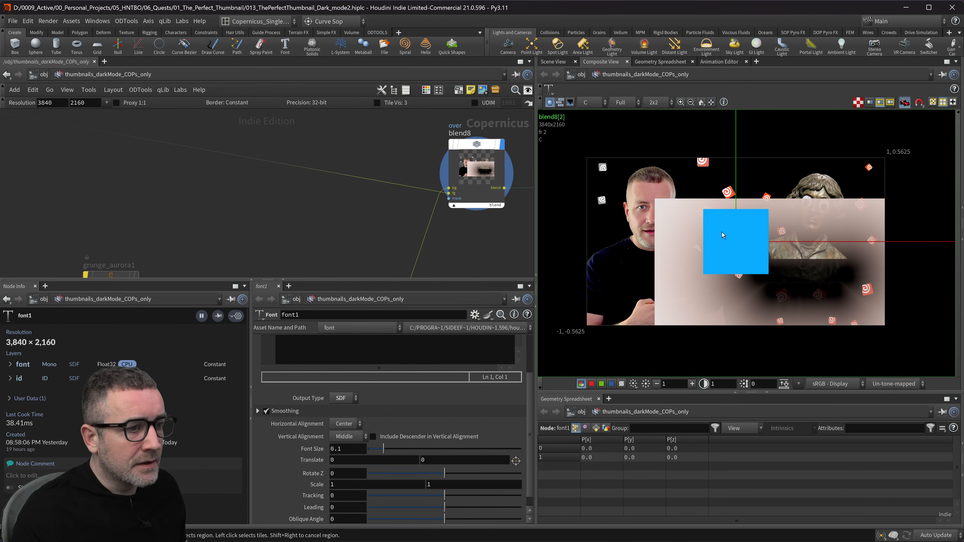
- Set the font1 node's Output Type to Mask
{"action": "middle_click_drag", "start_coordinate": [367, 214], "coordinate": [316, 223]}
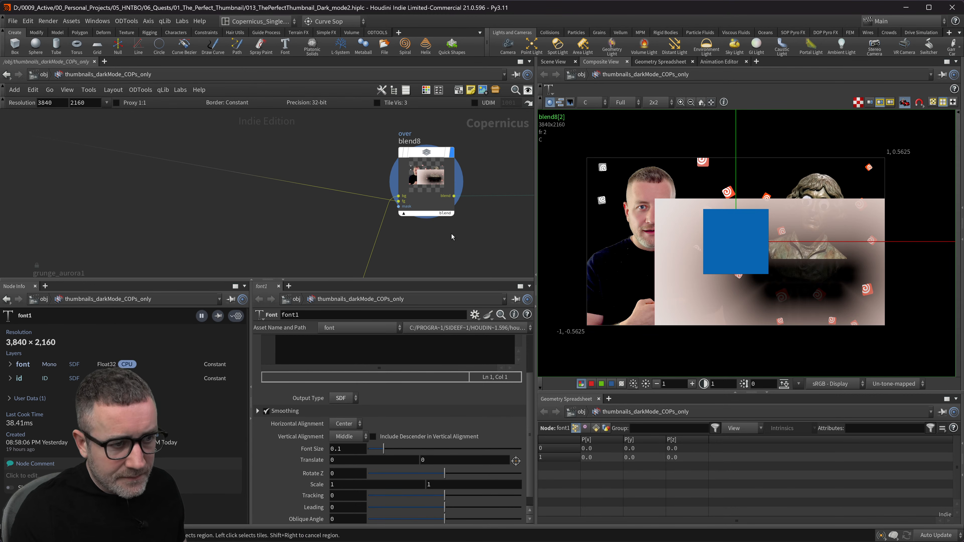
{"action": "scroll", "coordinate": [230, 209], "scroll_direction": "down", "scroll_amount": 8}
{"action": "scroll", "coordinate": [51, 239], "scroll_direction": "down", "scroll_amount": 6}
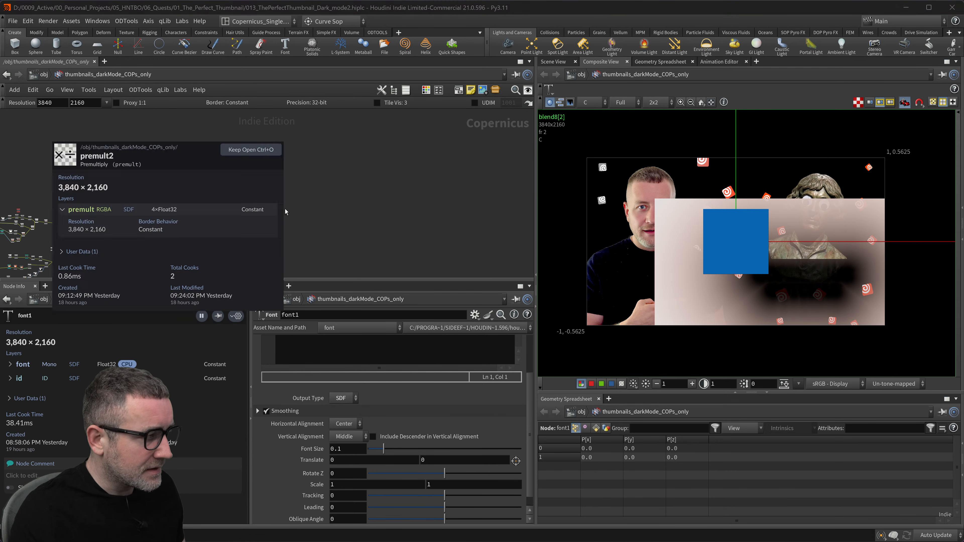
{"action": "key", "text": "h"}
{"action": "scroll", "coordinate": [182, 167], "scroll_direction": "up", "scroll_amount": 10}
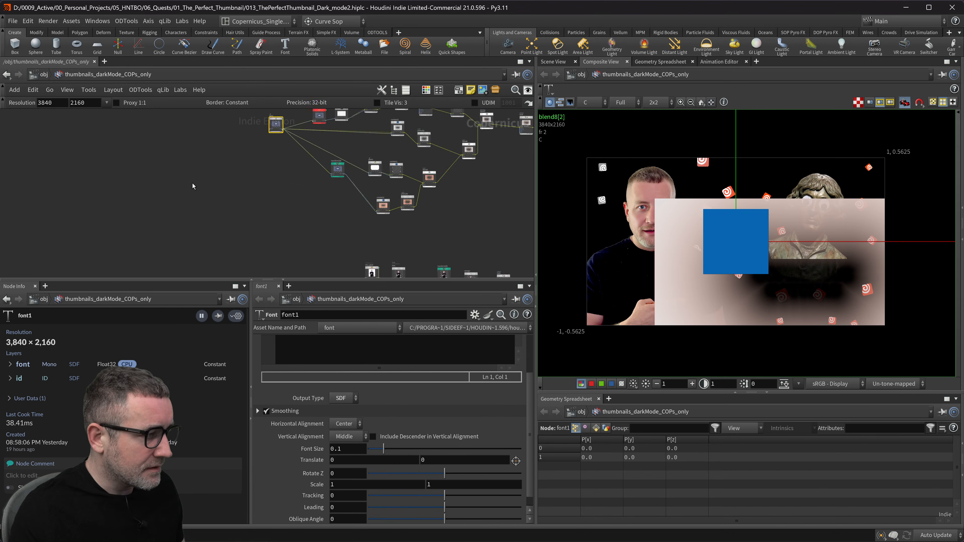
{"action": "left_click_drag", "start_coordinate": [226, 246], "coordinate": [271, 208]}
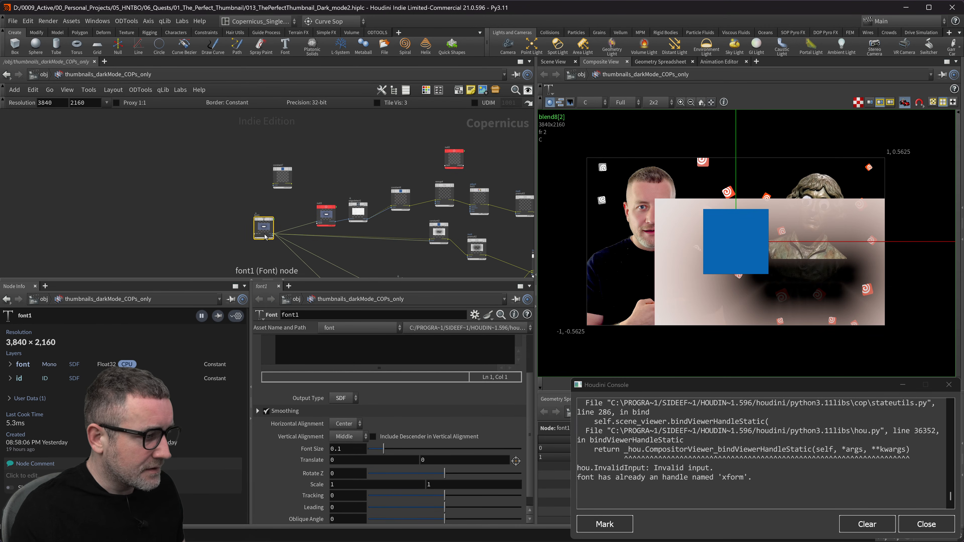
{"action": "left_click", "coordinate": [342, 398]}
{"action": "left_click", "coordinate": [345, 410]}
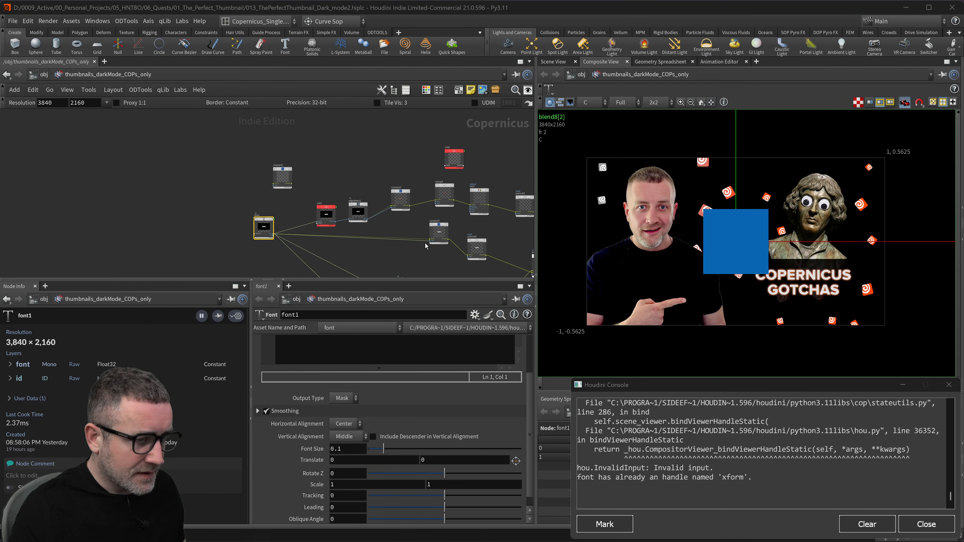
- Follow the network from font1 downstream through blend8, resample2 and sharpen1 to check the thumbnail composite
{"action": "middle_click_drag", "start_coordinate": [425, 246], "coordinate": [268, 231]}
{"action": "middle_click_drag", "start_coordinate": [435, 260], "coordinate": [288, 243]}
{"action": "mouse_move", "coordinate": [437, 243]}
{"action": "middle_mouse_down"}
{"action": "mouse_move", "coordinate": [288, 228]}
{"action": "mouse_move", "coordinate": [288, 212]}
{"action": "middle_mouse_up"}
{"action": "middle_click_drag", "start_coordinate": [433, 212], "coordinate": [287, 198]}
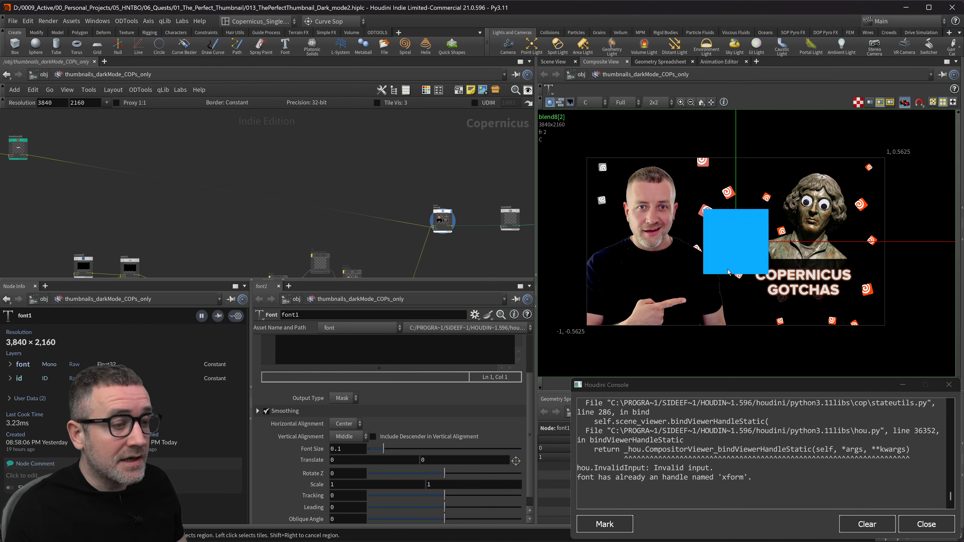
{"action": "middle_click_drag", "start_coordinate": [459, 244], "coordinate": [335, 194]}
{"action": "scroll", "coordinate": [398, 209], "scroll_direction": "down", "scroll_amount": 3}
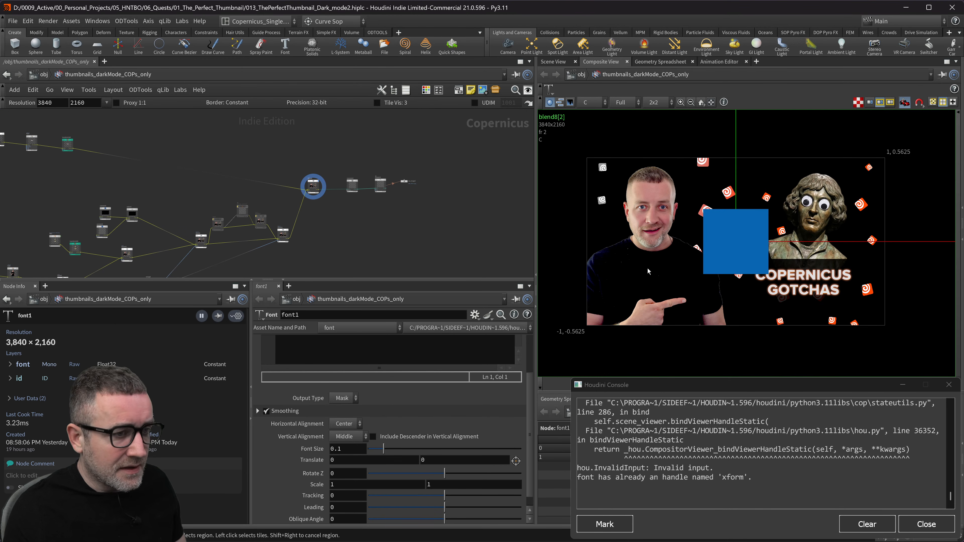
{"action": "scroll", "coordinate": [270, 159], "scroll_direction": "up", "scroll_amount": 5}
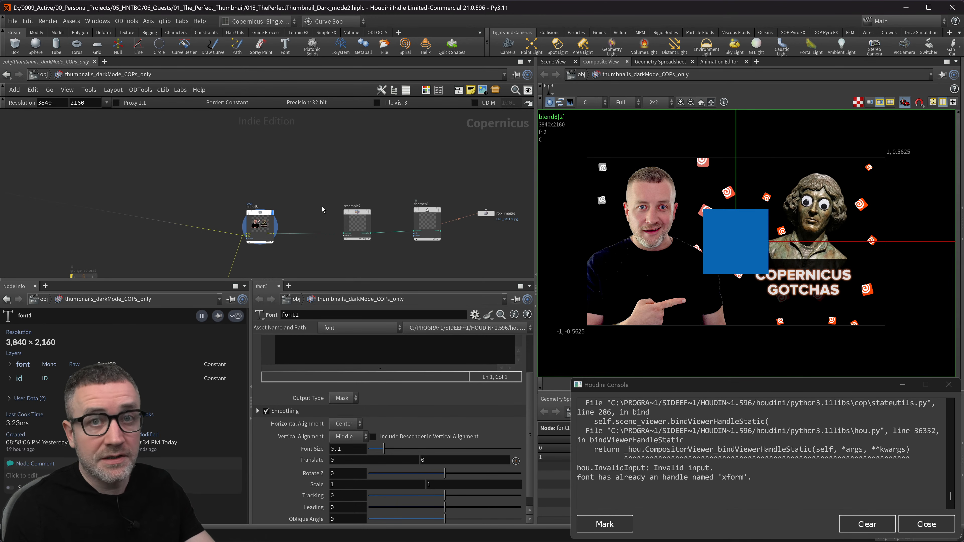
{"action": "middle_click_drag", "start_coordinate": [355, 207], "coordinate": [321, 189]}
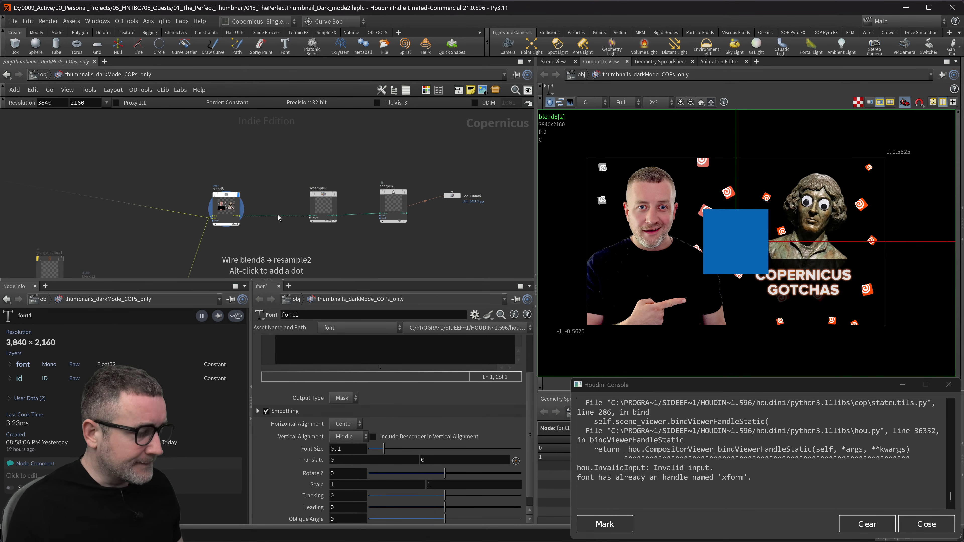
- Switch to the planning board, duplicate "Tour of the auto-transcribe setup" beneath itself, and rewrite the copy as "FALai Node"
{"action": "key", "text": "alt+Tab"}
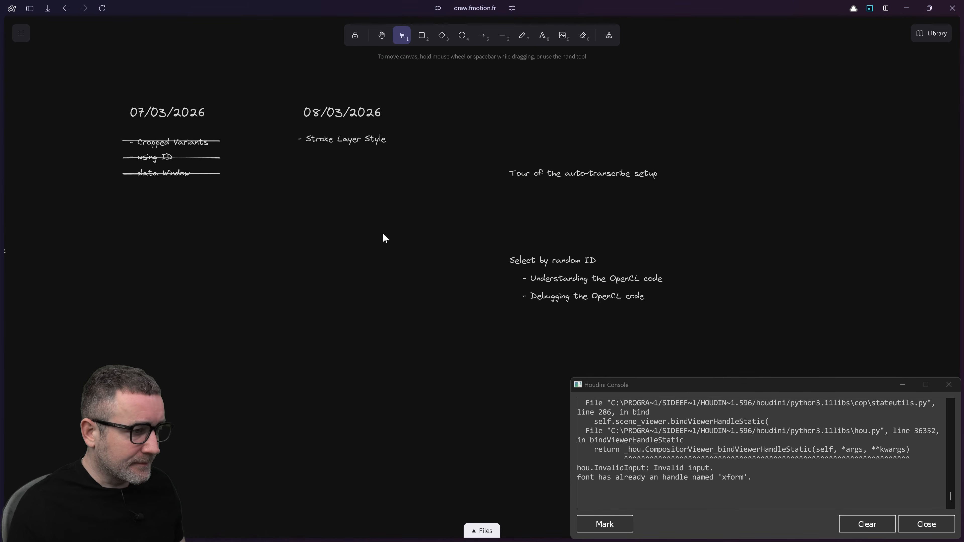
{"action": "left_click", "coordinate": [567, 171]}
{"action": "left_click_drag", "start_coordinate": [564, 183], "coordinate": [566, 202], "text": "alt"}
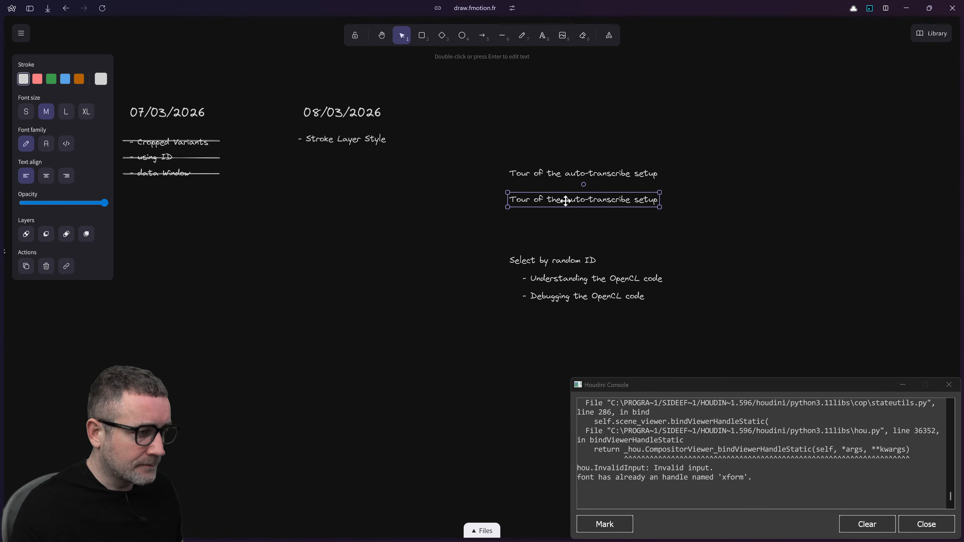
{"action": "key", "text": "Return"}
{"action": "type", "text": "FAL"}
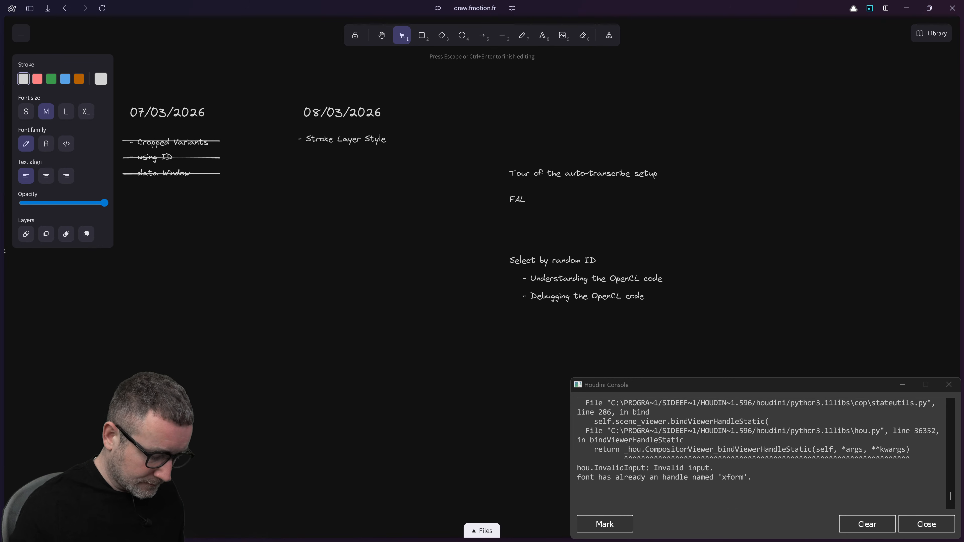
{"action": "type", "text": "ai"}
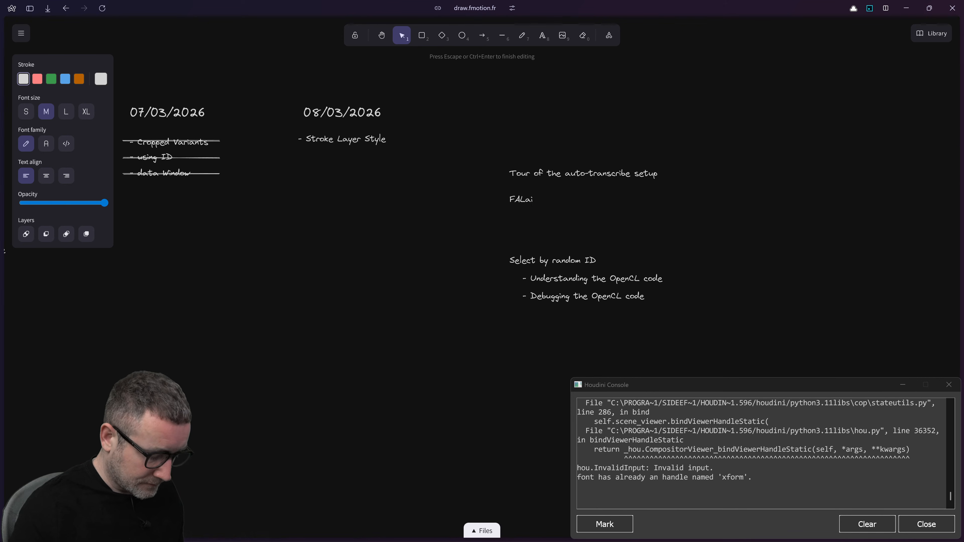
{"action": "type", "text": " Node"}
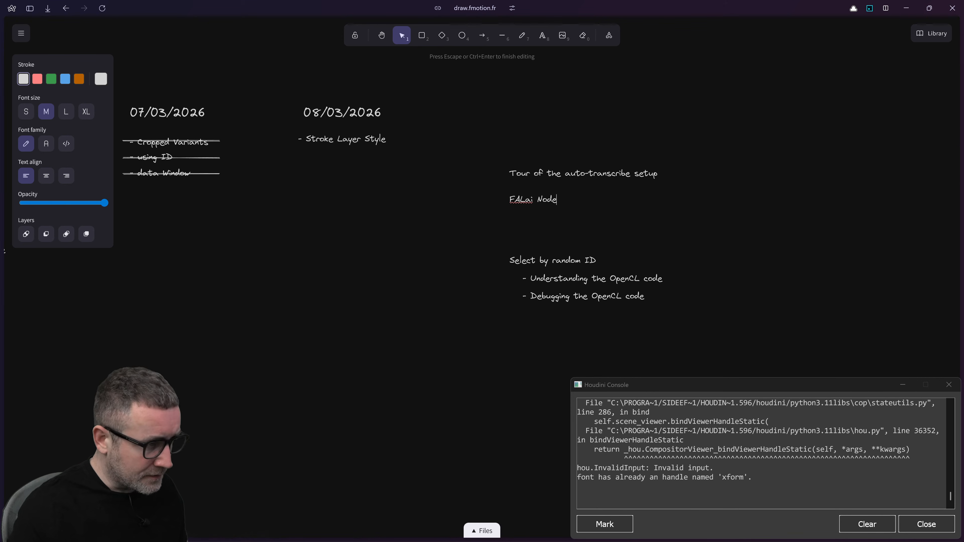
{"action": "left_click", "coordinate": [519, 208]}
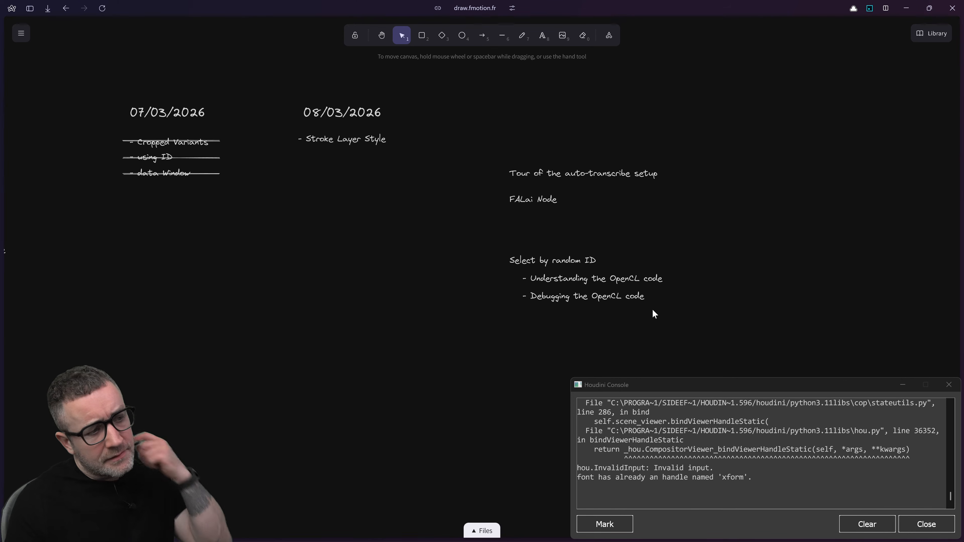
{"action": "left_click", "coordinate": [944, 528]}
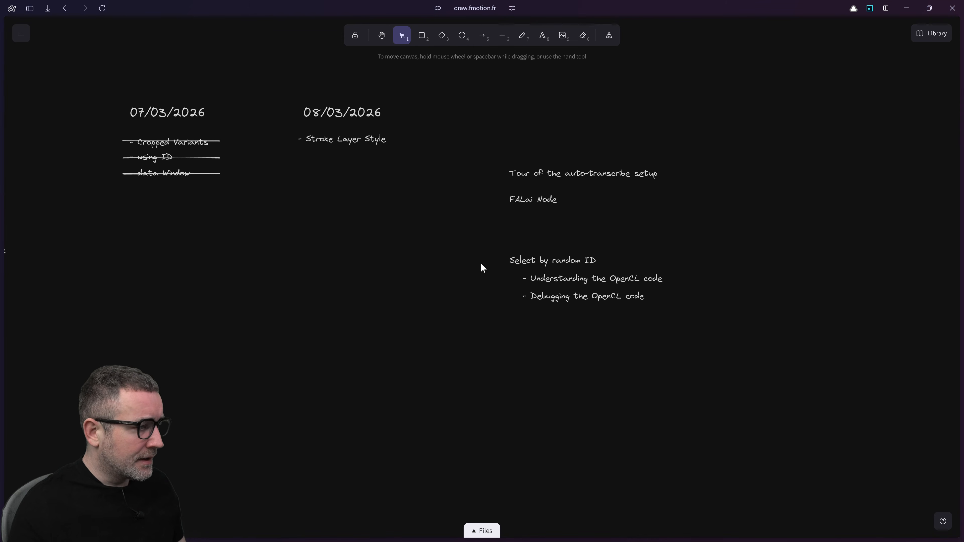
- Duplicate the "Stroke Layer Style" note beneath itself under 08/03/2026 and select the copy's wording after the dash
{"action": "scroll", "coordinate": [479, 265], "scroll_direction": "up", "scroll_amount": 1}
{"action": "scroll", "coordinate": [477, 264], "scroll_direction": "down", "scroll_amount": 3}
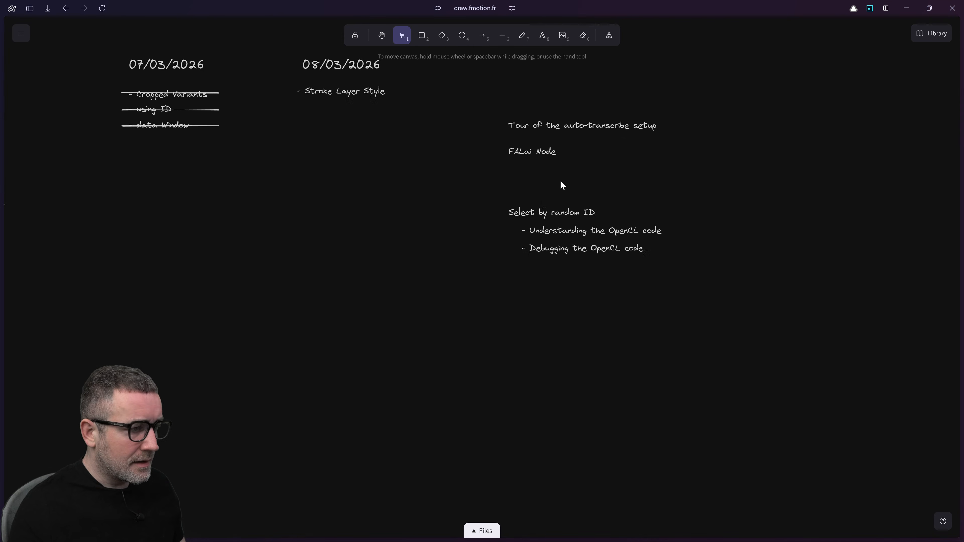
{"action": "scroll", "coordinate": [560, 184], "scroll_direction": "up", "scroll_amount": 1}
{"action": "mouse_move", "coordinate": [312, 106]}
{"action": "left_mouse_down"}
{"action": "mouse_move", "coordinate": [317, 154]}
{"action": "mouse_move", "coordinate": [318, 132]}
{"action": "mouse_move", "coordinate": [391, 133]}
{"action": "left_mouse_up"}
{"action": "key", "text": "Return"}
{"action": "left_click", "coordinate": [308, 130]}
{"action": "key", "text": "shift+Right"}
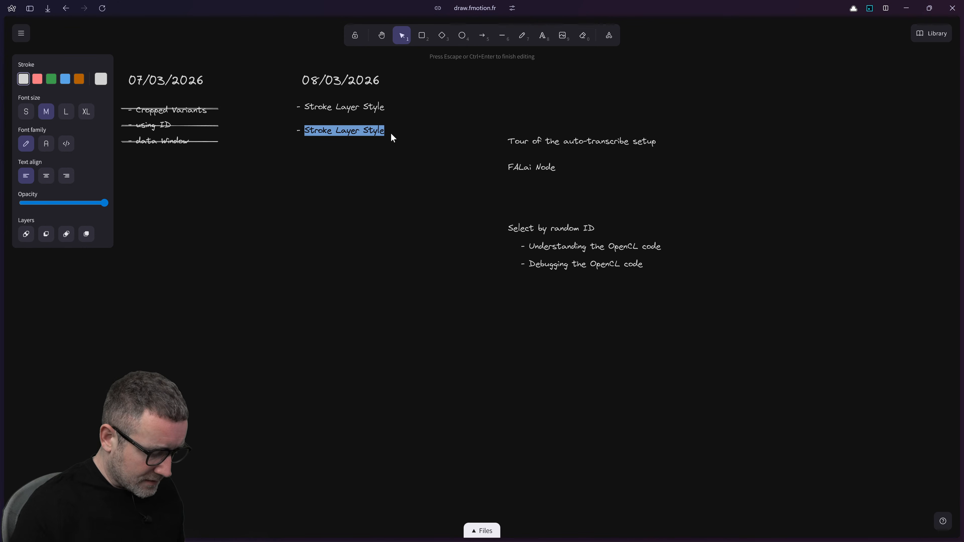
{"action": "type", "text": "Support"}
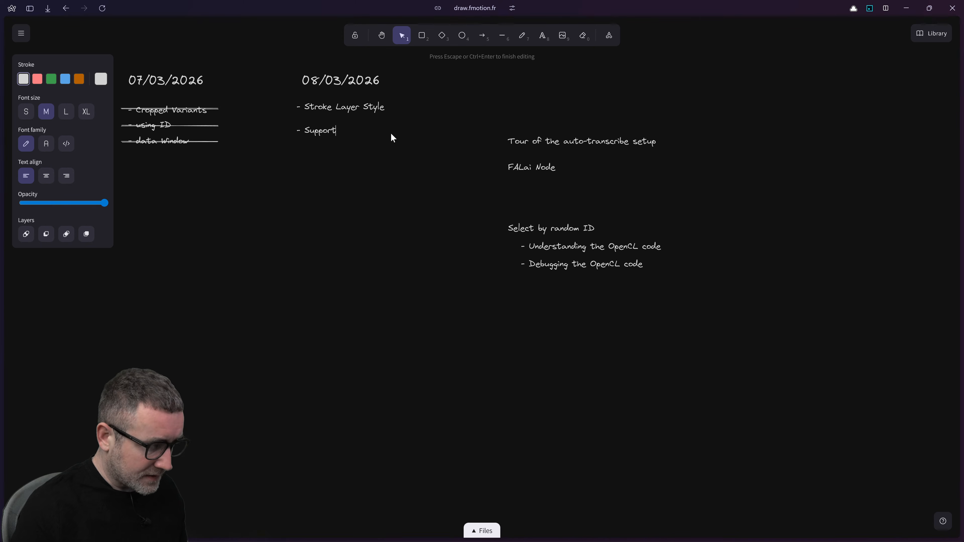
{"action": "type", "text": "s"}
{"action": "key", "text": "BackSpace"}
{"action": "key", "text": "BackSpace"}
{"action": "key", "text": "BackSpace"}
{"action": "key", "text": "BackSpace"}
{"action": "key", "text": "BackSpace"}
{"action": "key", "text": "BackSpace"}
{"action": "key", "text": "BackSpace"}
{"action": "key", "text": "BackSpace"}
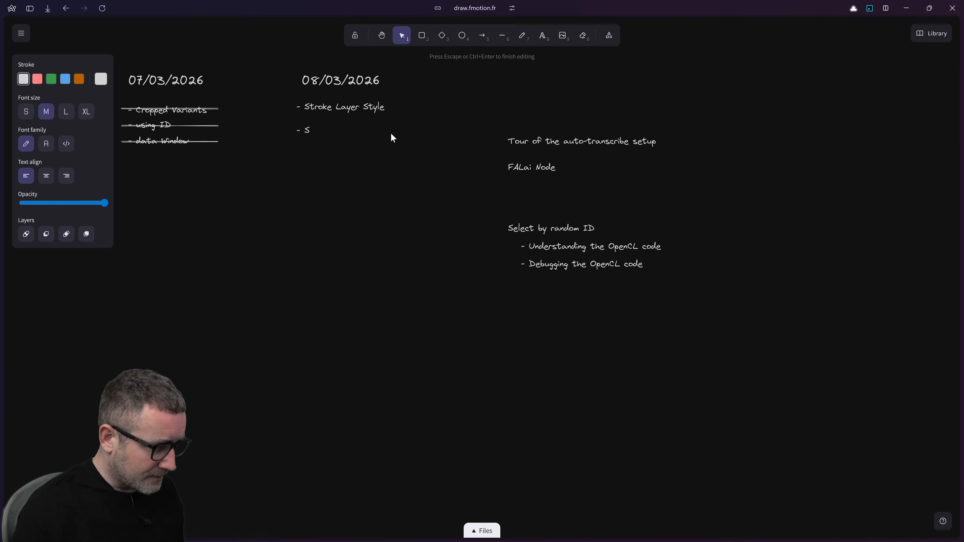
- Rewrite the copied note as "- Xform to support grouping" and move it up close beneath "Stroke Layer Style"
{"action": "type", "text": "Xform t"}
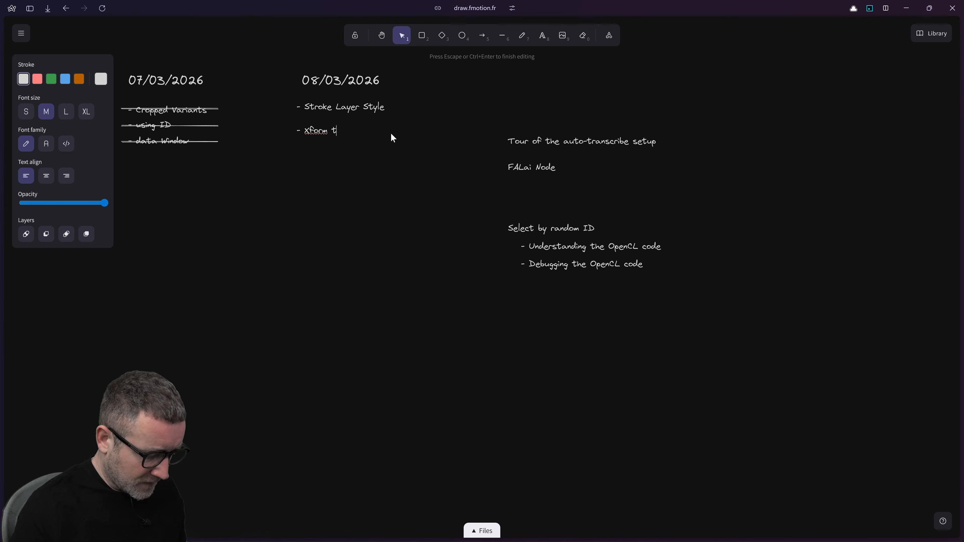
{"action": "type", "text": "o support groupo"}
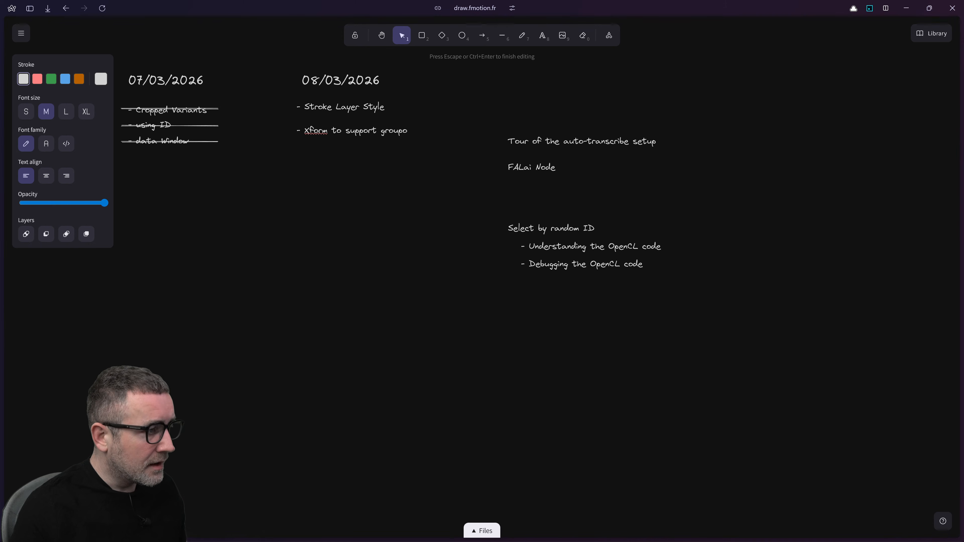
{"action": "type", "text": "ig"}
{"action": "left_click", "coordinate": [370, 171]}
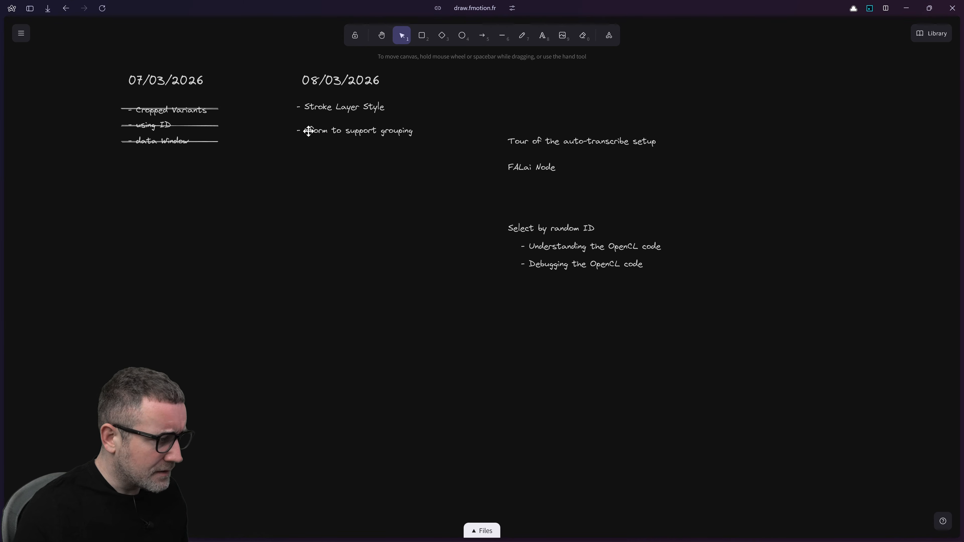
{"action": "left_click_drag", "start_coordinate": [330, 132], "coordinate": [329, 125]}
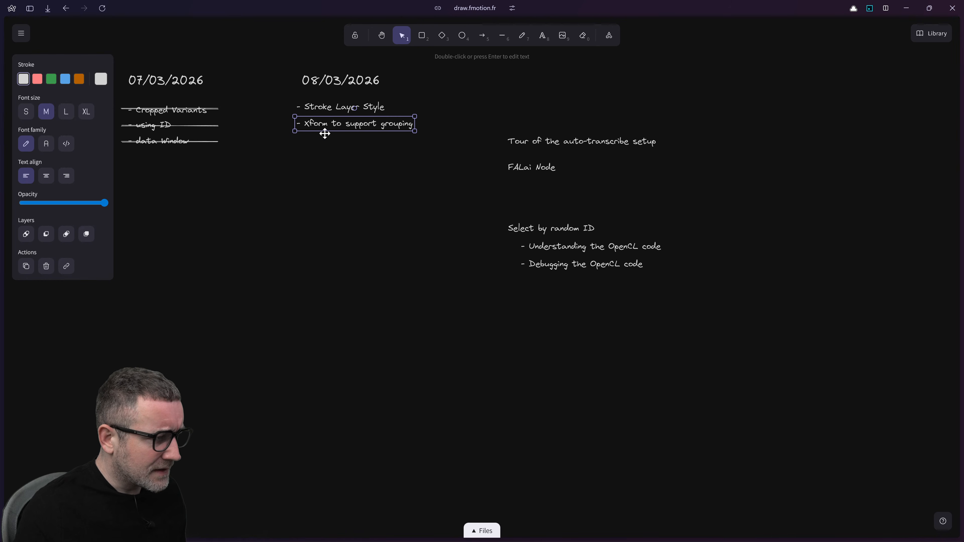
{"action": "left_click", "coordinate": [329, 169]}
{"action": "scroll", "coordinate": [330, 165], "scroll_direction": "up", "scroll_amount": 2}
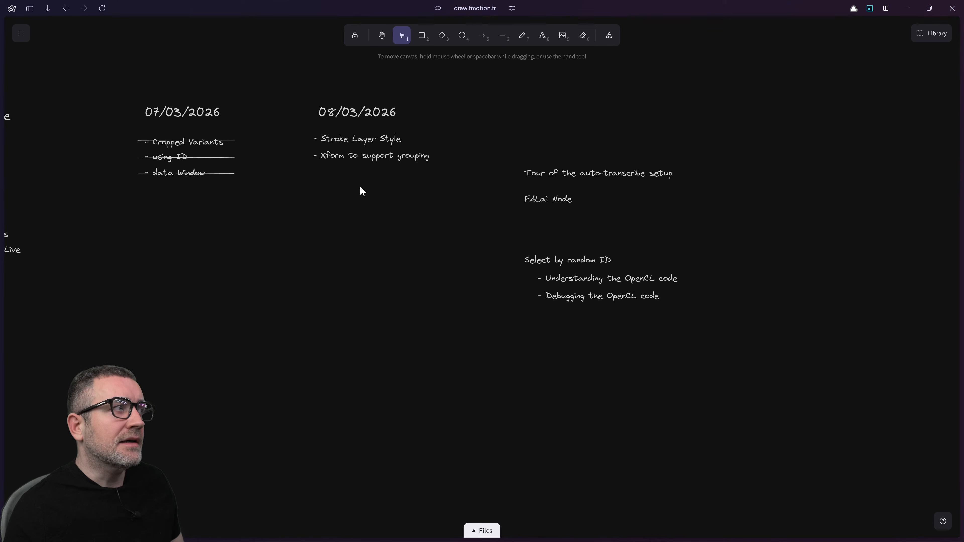
{"action": "middle_click_drag", "start_coordinate": [362, 188], "coordinate": [385, 207]}
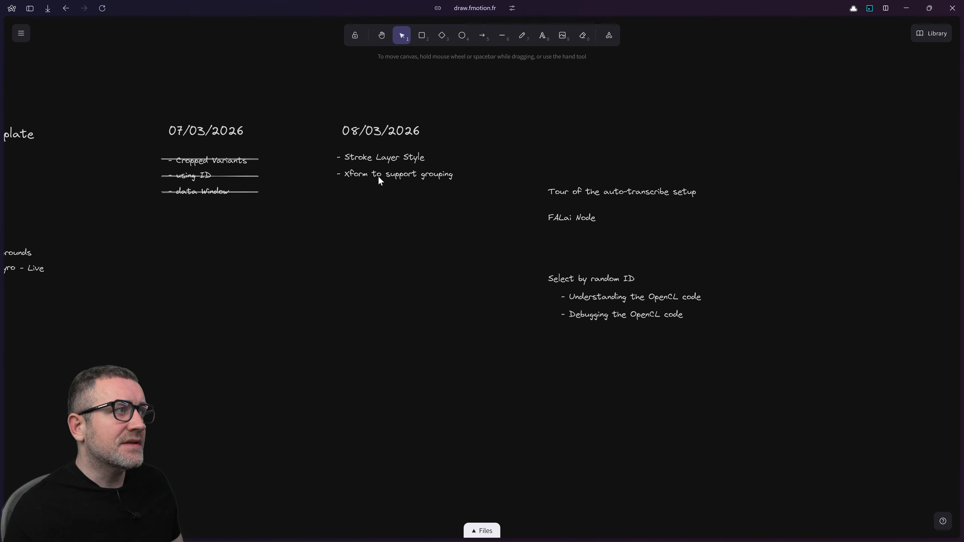
{"action": "left_click", "coordinate": [372, 161]}
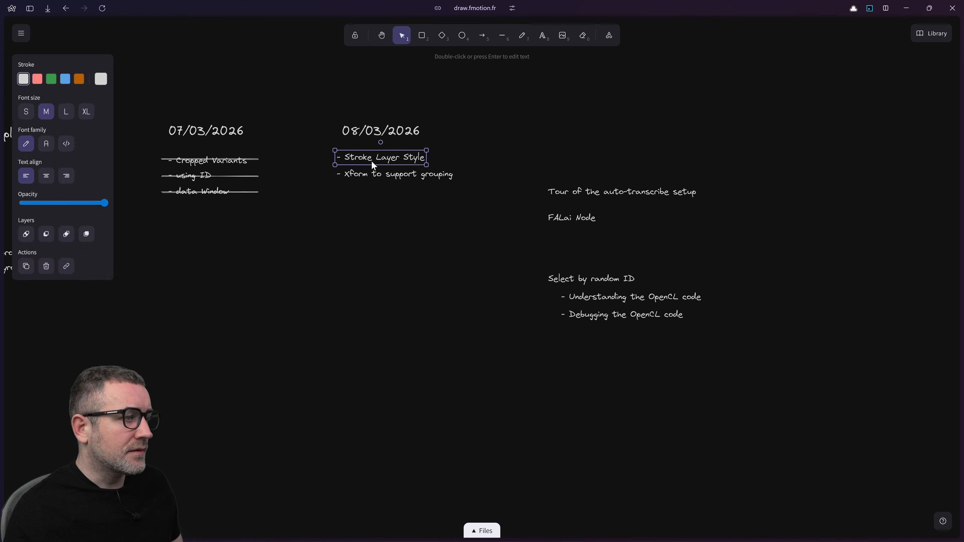
{"action": "left_click", "coordinate": [367, 188]}
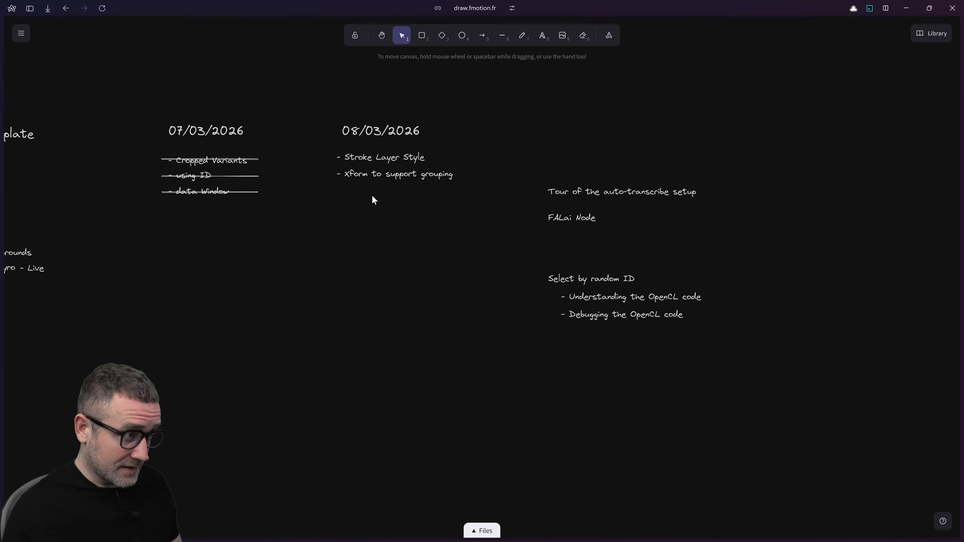
{"action": "left_click", "coordinate": [380, 158]}
{"action": "left_click", "coordinate": [394, 212]}
{"action": "mouse_move", "coordinate": [394, 212]}
{"action": "middle_mouse_down"}
{"action": "mouse_move", "coordinate": [377, 201]}
{"action": "mouse_move", "coordinate": [408, 204]}
{"action": "mouse_move", "coordinate": [384, 193]}
{"action": "middle_mouse_up"}
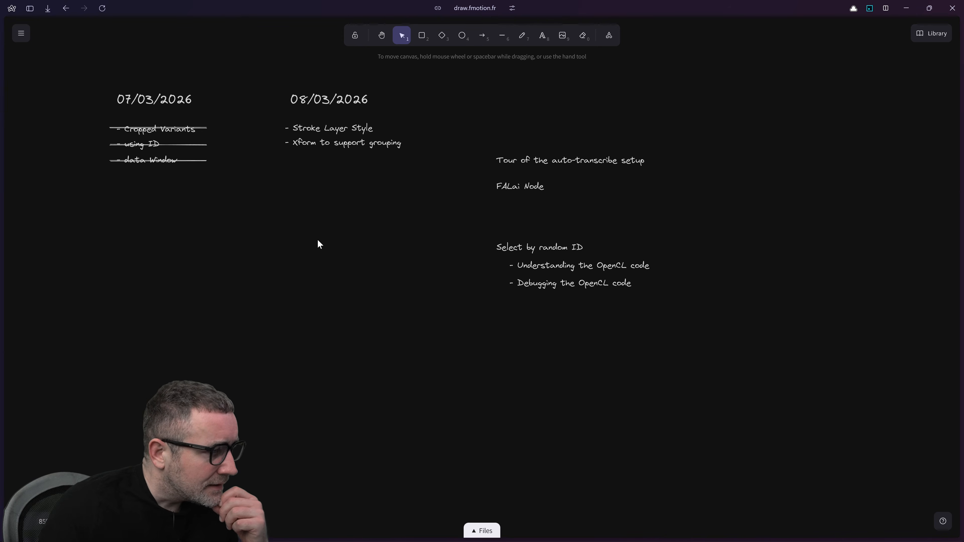
{"action": "middle_click_drag", "start_coordinate": [365, 236], "coordinate": [359, 232]}
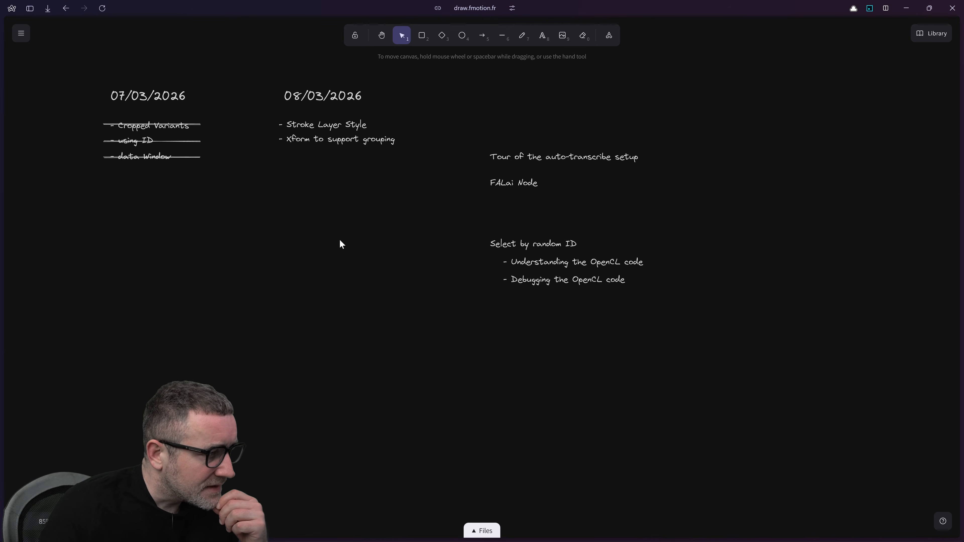
- Switch back to Houdini and display the font1 node's output in the Composite View
{"action": "key", "text": "alt+Tab"}
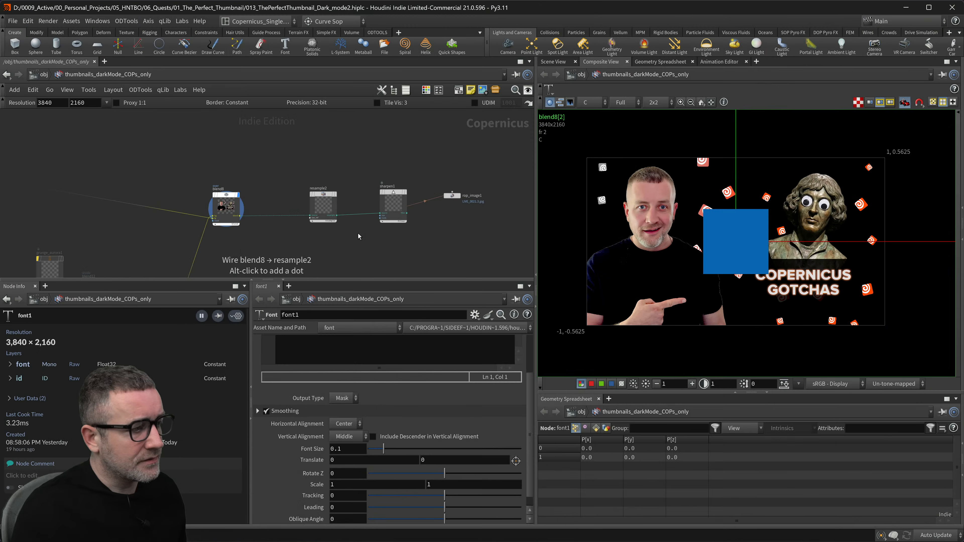
{"action": "middle_click_drag", "start_coordinate": [333, 252], "coordinate": [488, 233]}
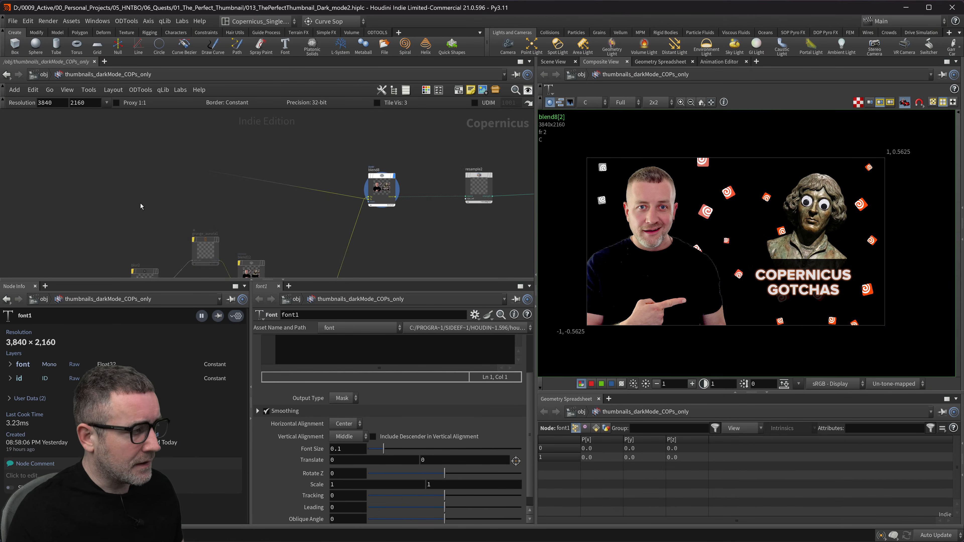
{"action": "scroll", "coordinate": [146, 204], "scroll_direction": "down", "scroll_amount": 3}
{"action": "middle_click_drag", "start_coordinate": [138, 203], "coordinate": [453, 215]}
{"action": "middle_click_drag", "start_coordinate": [213, 197], "coordinate": [528, 249]}
{"action": "scroll", "coordinate": [112, 196], "scroll_direction": "down", "scroll_amount": 1}
{"action": "scroll", "coordinate": [118, 197], "scroll_direction": "up", "scroll_amount": 6}
{"action": "scroll", "coordinate": [217, 207], "scroll_direction": "up", "scroll_amount": 2}
{"action": "middle_click_drag", "start_coordinate": [224, 204], "coordinate": [141, 174]}
{"action": "scroll", "coordinate": [273, 189], "scroll_direction": "up", "scroll_amount": 5}
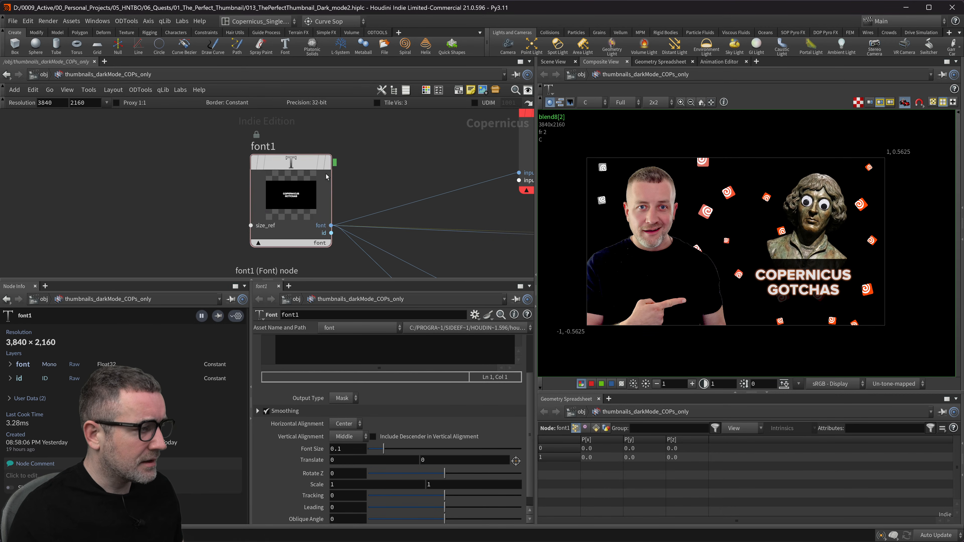
{"action": "left_click", "coordinate": [328, 162]}
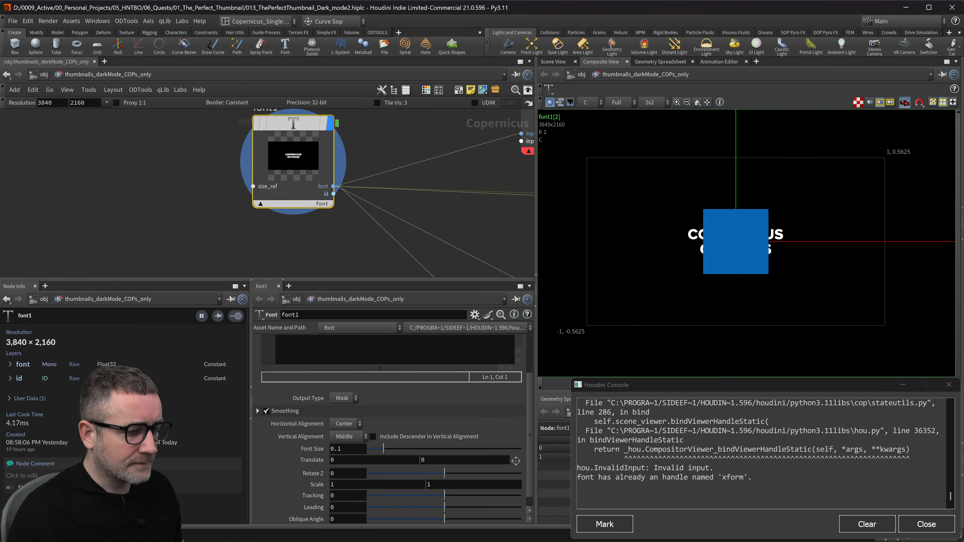
- Review the Claude Code explanation of the font handle error in the terminal, and return to Houdini
{"action": "left_click", "coordinate": [236, 228]}
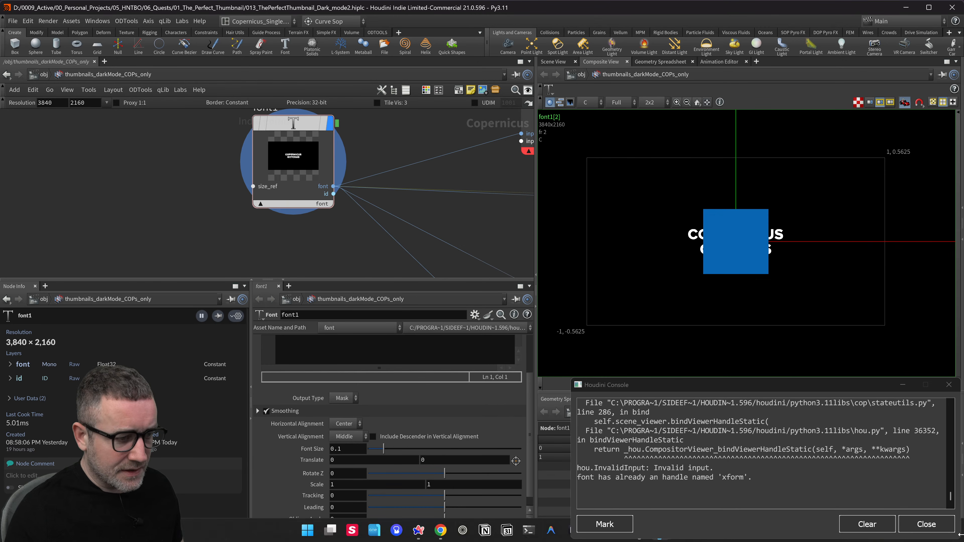
{"action": "key", "text": "ctrl+super+Right"}
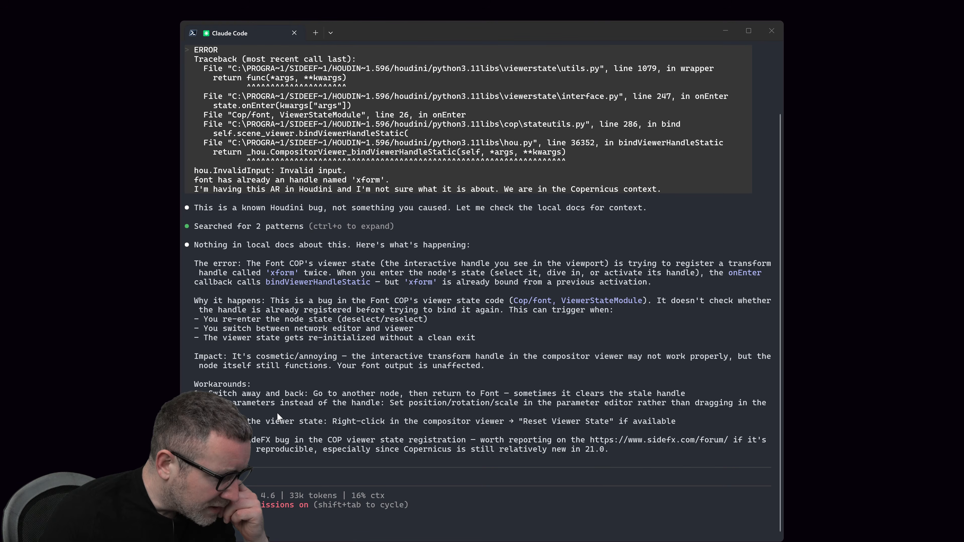
{"action": "key", "text": "alt+Tab"}
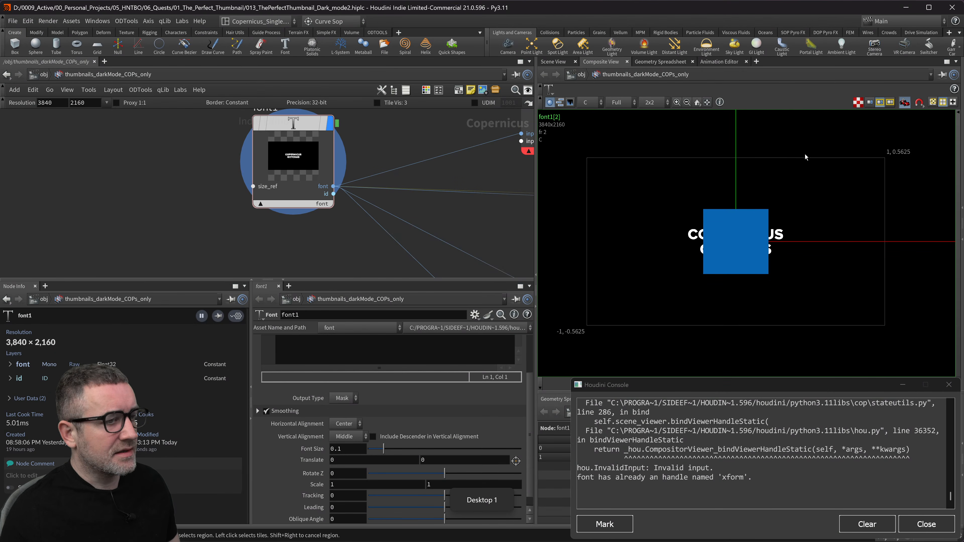
- Add a Scene View tab to the viewer pane, frame the font1 text in it and close the Houdini Console
{"action": "key", "text": "alt+1"}
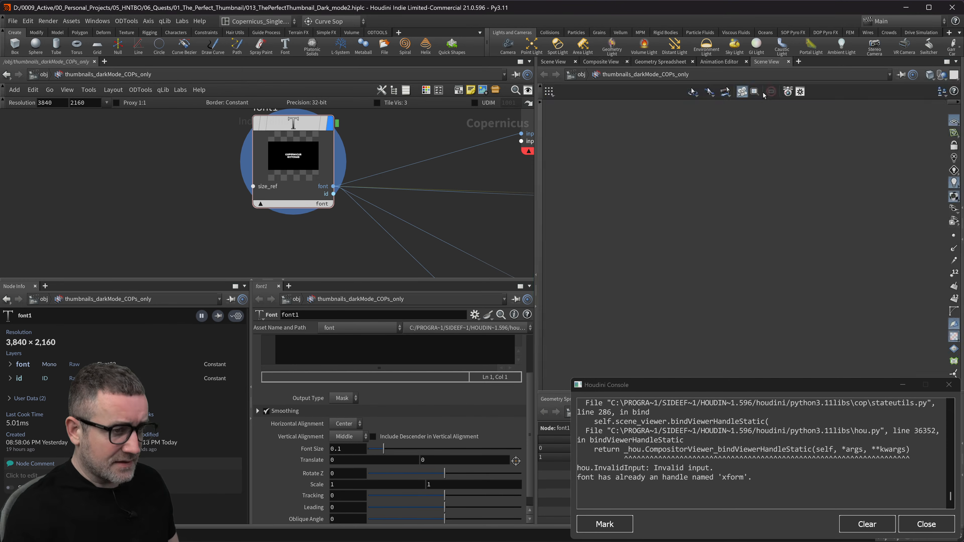
{"action": "scroll", "coordinate": [810, 223], "scroll_direction": "down", "scroll_amount": 6}
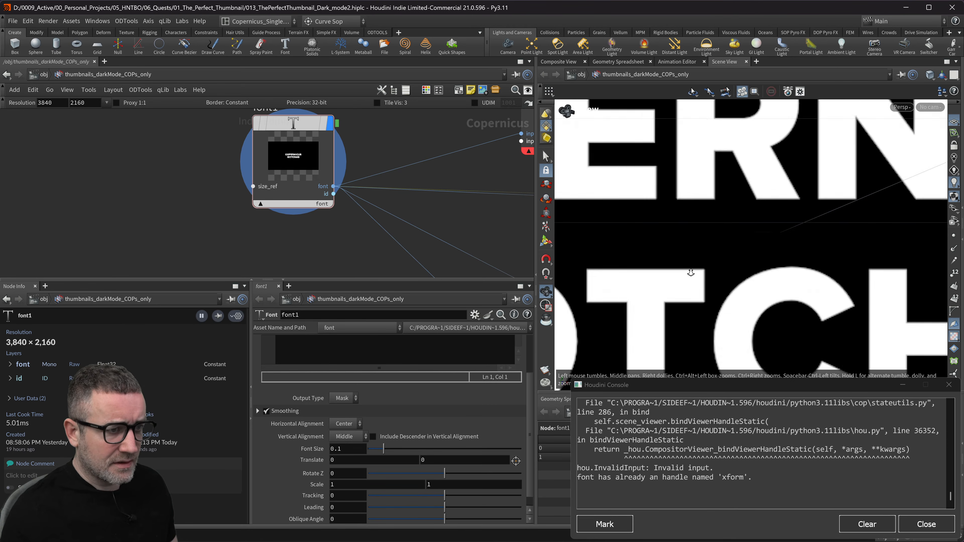
{"action": "left_click", "coordinate": [939, 526]}
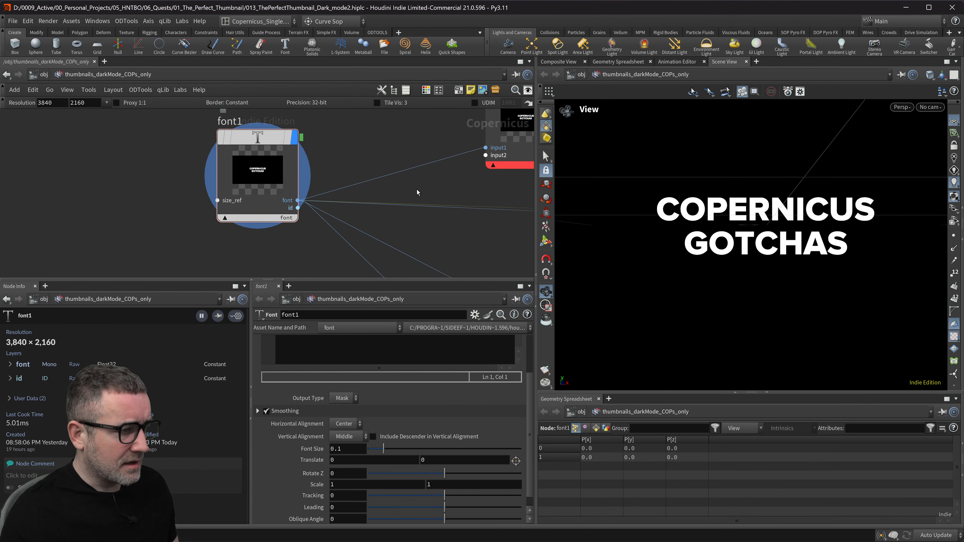
{"action": "scroll", "coordinate": [613, 204], "scroll_direction": "down", "scroll_amount": 2}
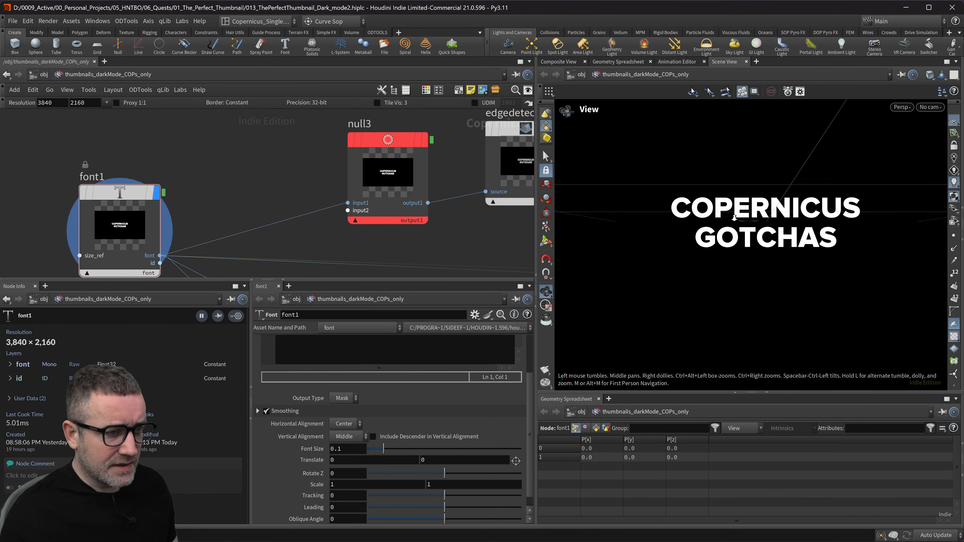
{"action": "middle_click_drag", "start_coordinate": [226, 205], "coordinate": [283, 156]}
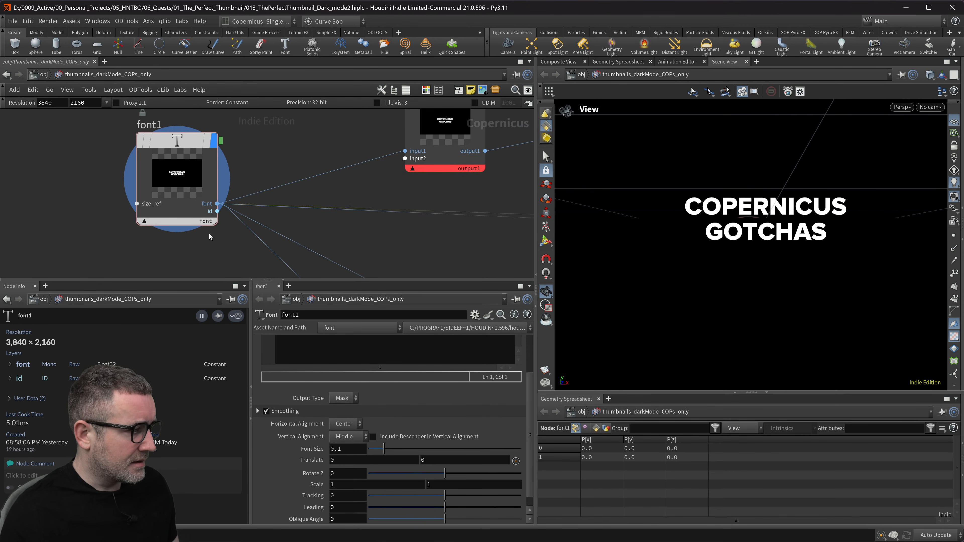
{"action": "middle_click_drag", "start_coordinate": [203, 247], "coordinate": [216, 247]}
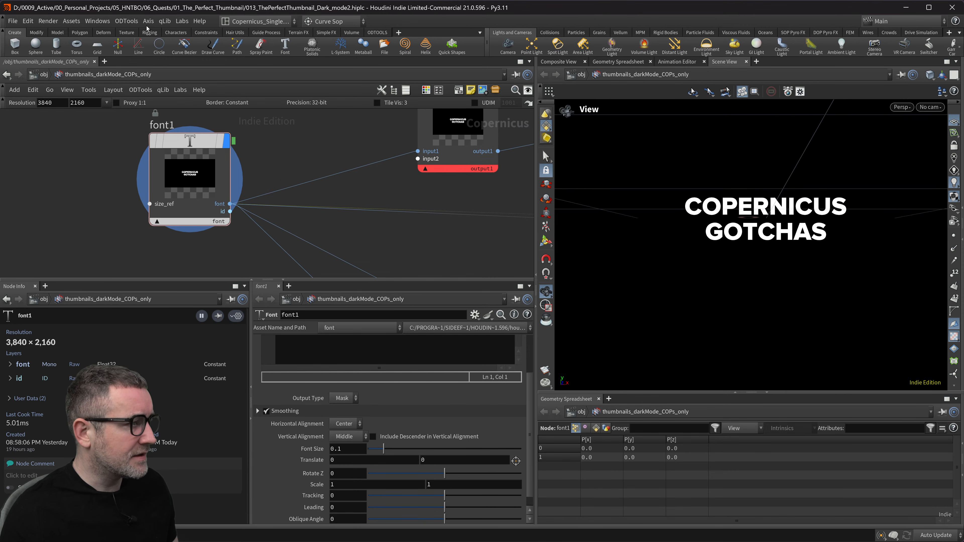
{"action": "left_click", "coordinate": [183, 22]}
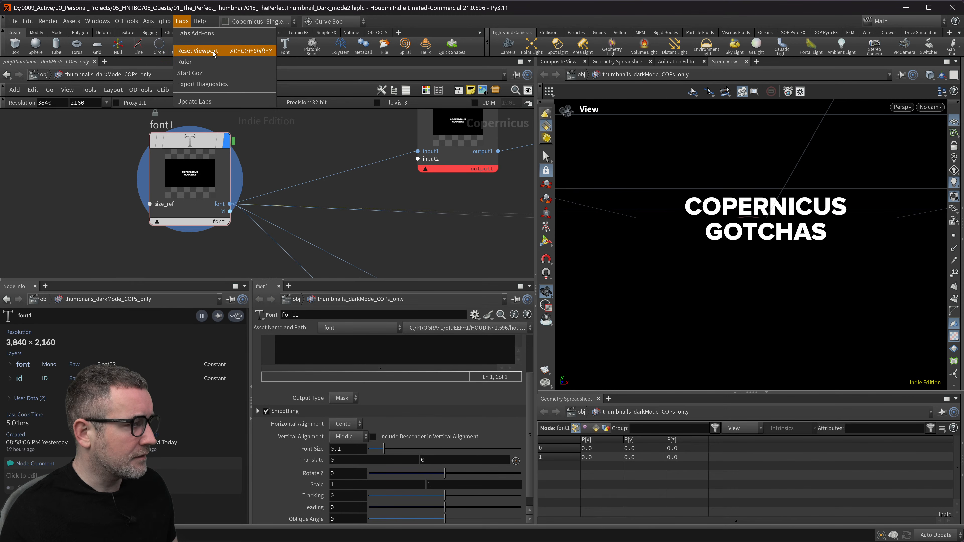
{"action": "left_click", "coordinate": [284, 156]}
{"action": "middle_click_drag", "start_coordinate": [301, 163], "coordinate": [301, 184]}
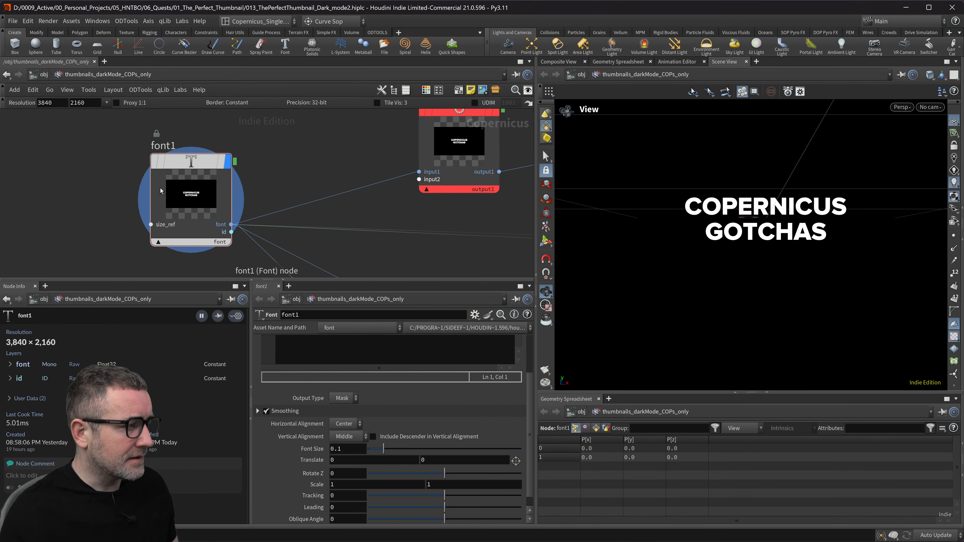
- Select the font1 node and set its Output Type to SDF
{"action": "left_click", "coordinate": [191, 194]}
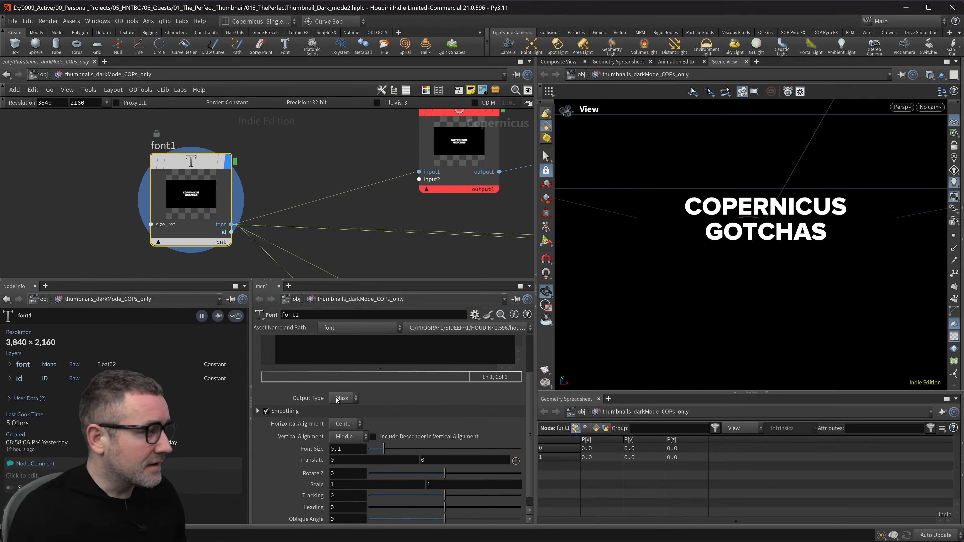
{"action": "middle_click_drag", "start_coordinate": [79, 206], "coordinate": [227, 130]}
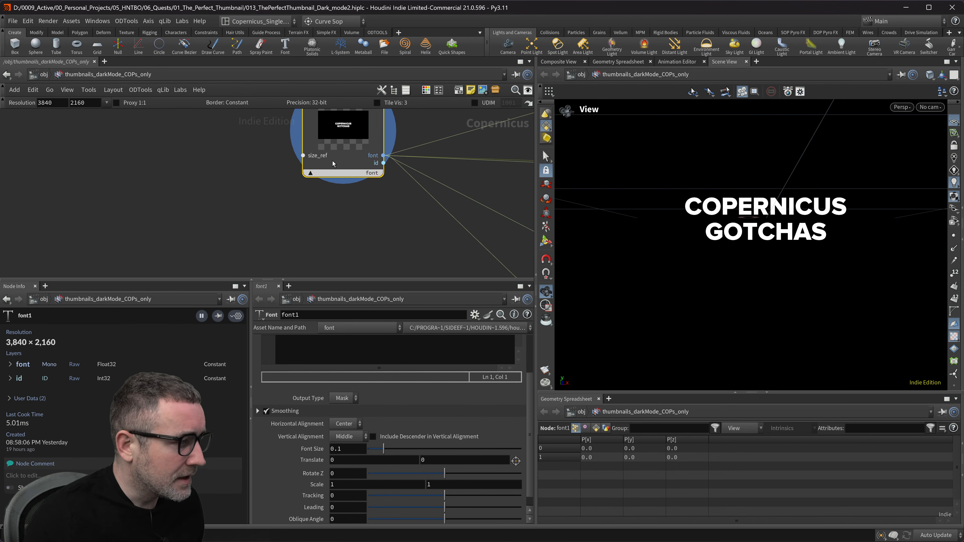
{"action": "left_click", "coordinate": [342, 399]}
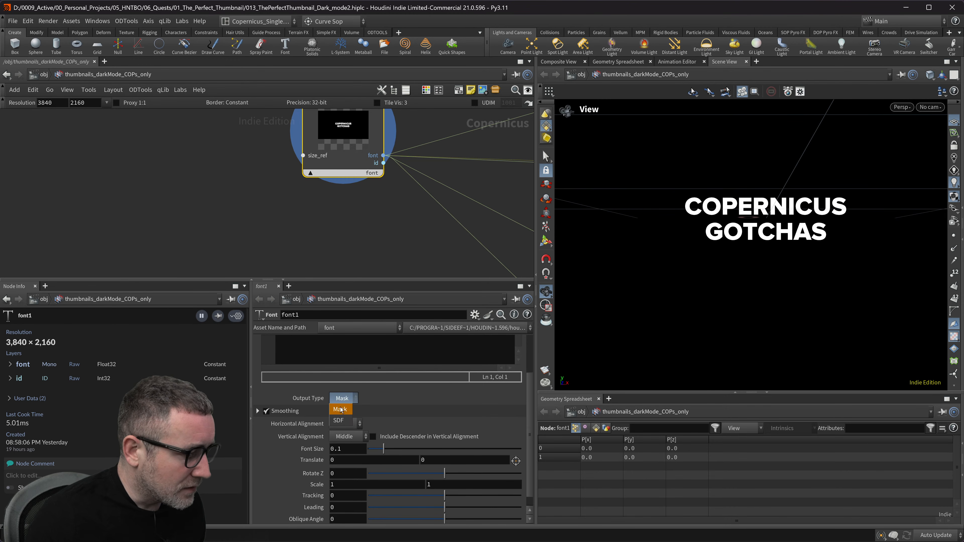
{"action": "left_click", "coordinate": [341, 420]}
- Duplicate the font1 node and move the copy to an empty area of the network, well away from the other nodes
{"action": "middle_click_drag", "start_coordinate": [319, 114], "coordinate": [389, 179]}
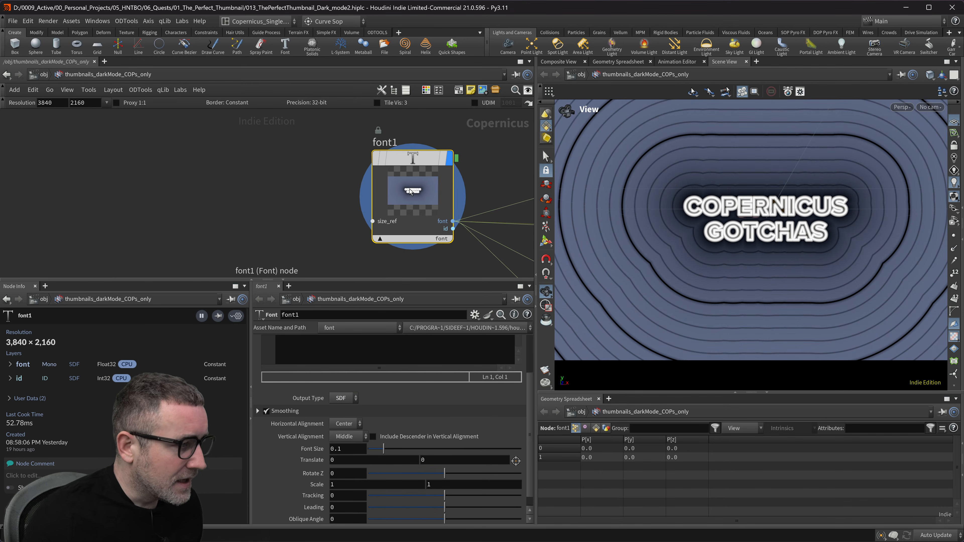
{"action": "left_click_drag", "start_coordinate": [388, 164], "coordinate": [32, 145], "text": "alt"}
{"action": "scroll", "coordinate": [250, 247], "scroll_direction": "down", "scroll_amount": 8}
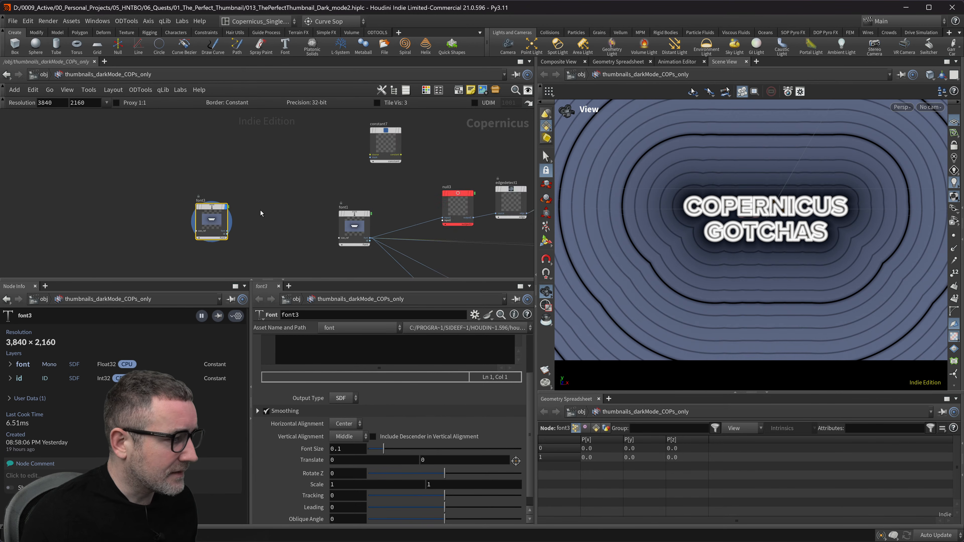
{"action": "scroll", "coordinate": [277, 217], "scroll_direction": "down", "scroll_amount": 5}
{"action": "middle_click_drag", "start_coordinate": [277, 217], "coordinate": [345, 217]}
{"action": "left_click_drag", "start_coordinate": [329, 216], "coordinate": [320, 124]}
{"action": "middle_click_drag", "start_coordinate": [386, 171], "coordinate": [372, 249]}
{"action": "scroll", "coordinate": [314, 194], "scroll_direction": "up", "scroll_amount": 4}
{"action": "middle_click_drag", "start_coordinate": [360, 202], "coordinate": [318, 163]}
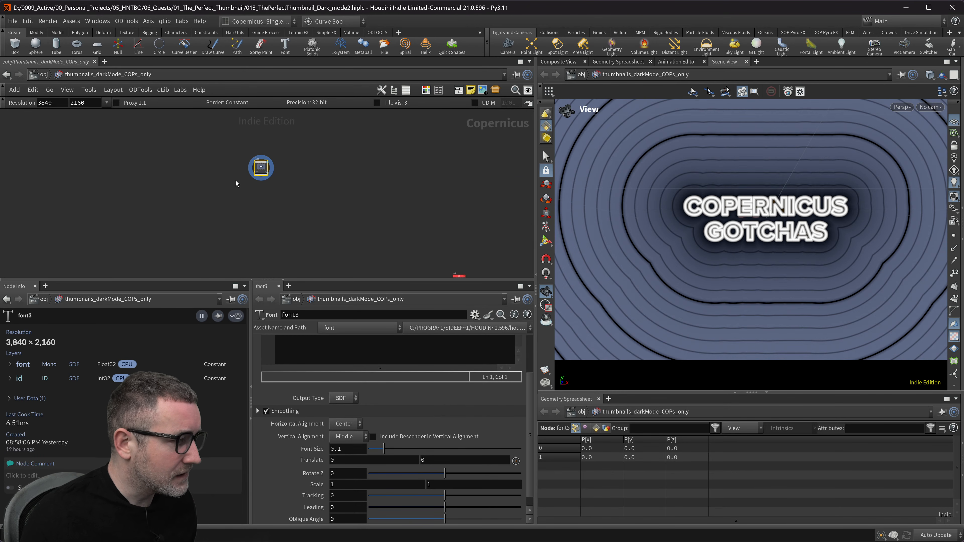
{"action": "left_click_drag", "start_coordinate": [256, 172], "coordinate": [203, 154]}
{"action": "middle_click_drag", "start_coordinate": [238, 179], "coordinate": [278, 217]}
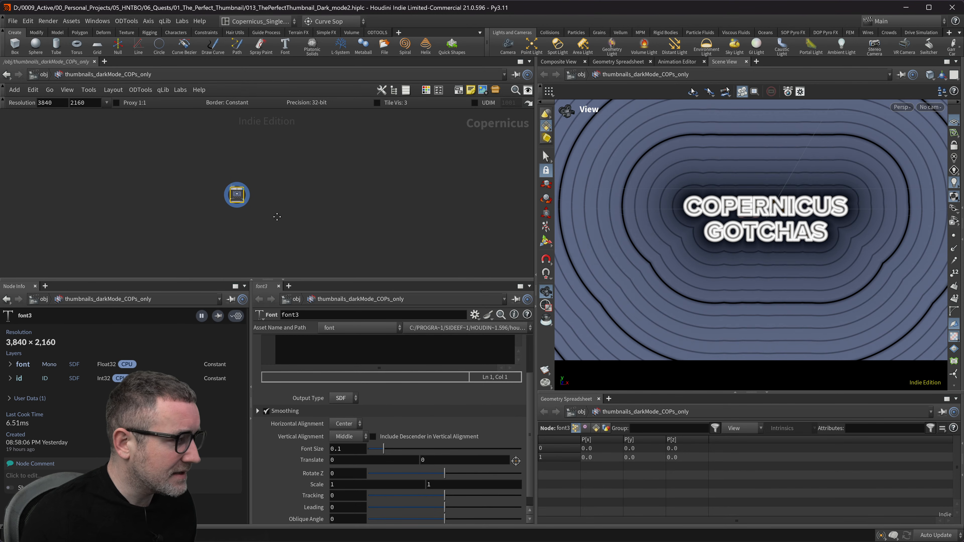
{"action": "scroll", "coordinate": [220, 182], "scroll_direction": "up", "scroll_amount": 4}
{"action": "middle_click_drag", "start_coordinate": [346, 224], "coordinate": [320, 184]}
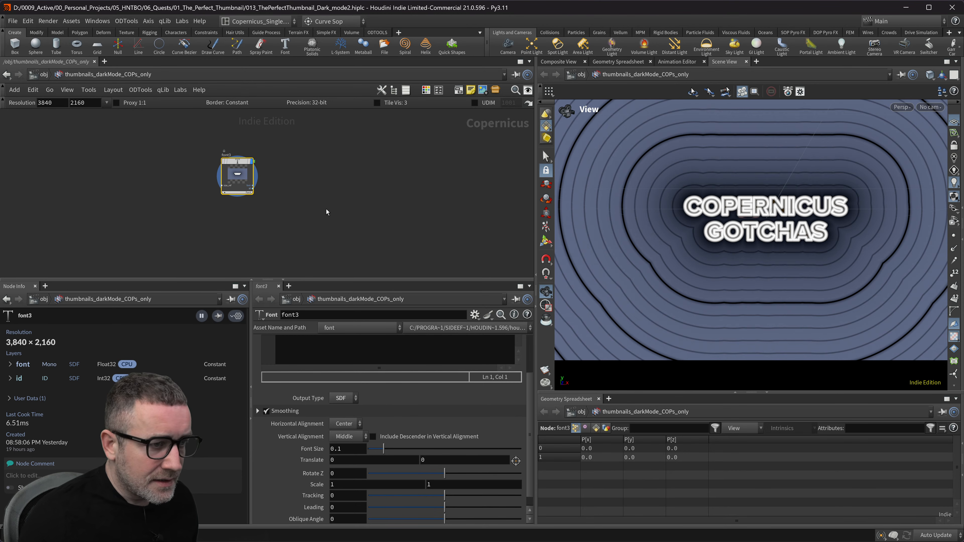
{"action": "scroll", "coordinate": [267, 175], "scroll_direction": "up", "scroll_amount": 4}
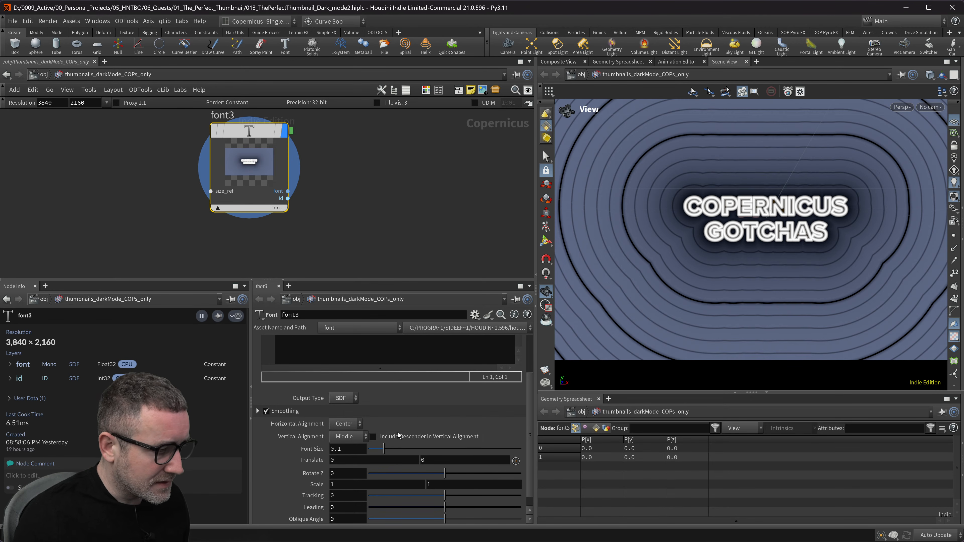
- Switch the copied font node's Output Type to Mask and back to SDF to compare the two
{"action": "left_click", "coordinate": [342, 398]}
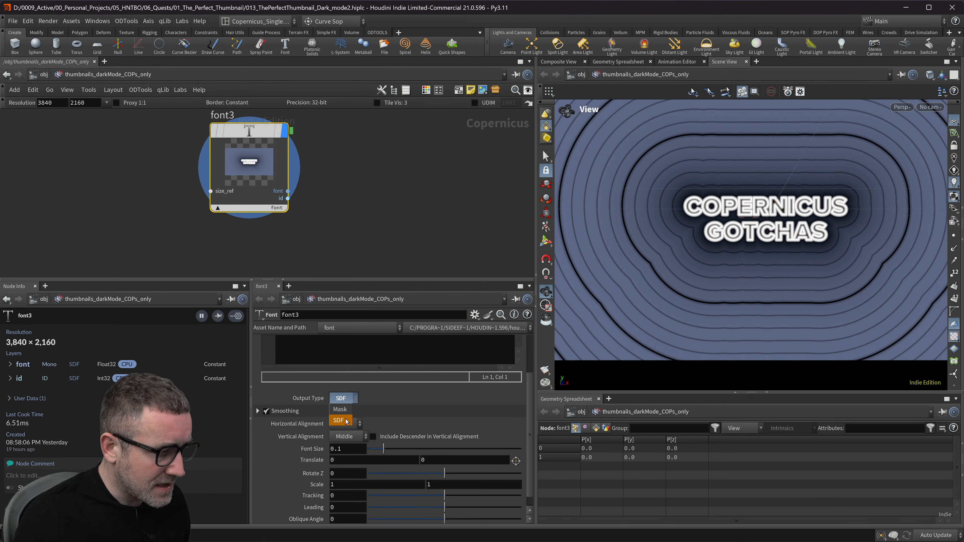
{"action": "left_click", "coordinate": [343, 408]}
{"action": "left_click", "coordinate": [344, 398]}
{"action": "left_click", "coordinate": [345, 419]}
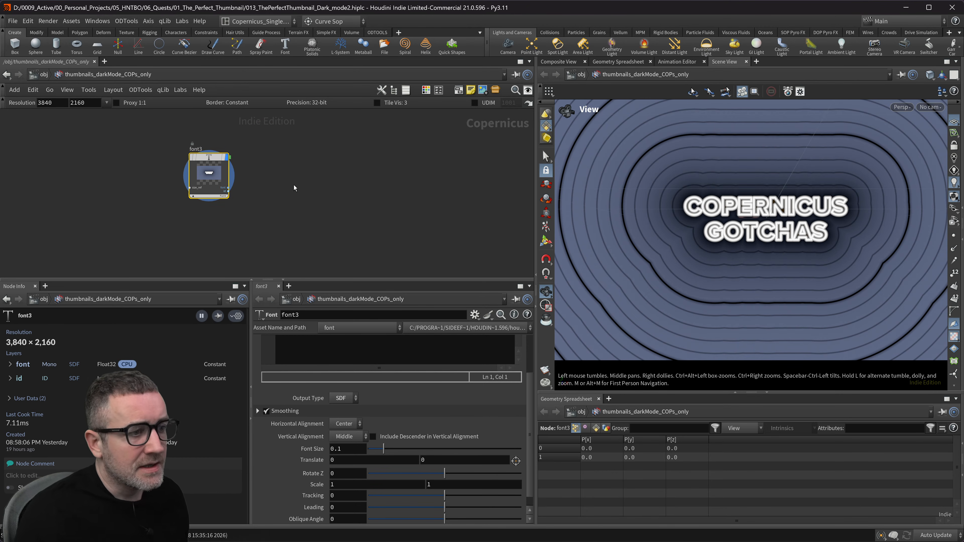
{"action": "key", "text": "Caps_Lock"}
{"action": "key", "text": "Tab"}
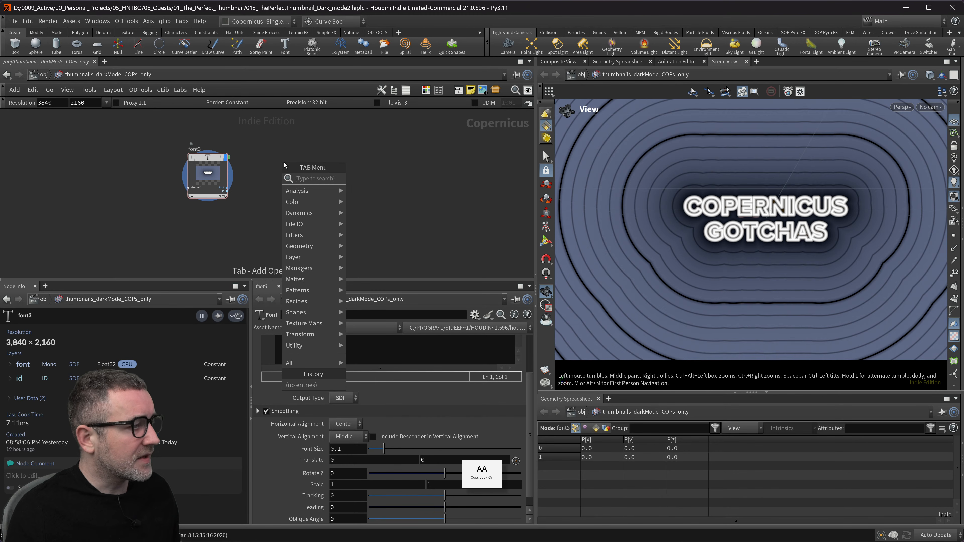
{"action": "key", "text": "Caps_Lock"}
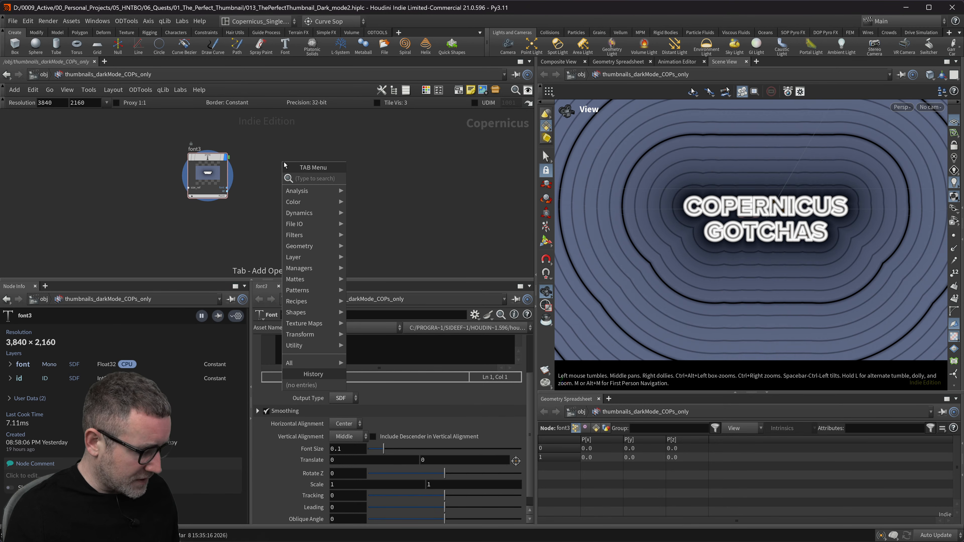
{"action": "key", "text": "Escape"}
- Add a VDB Reshape node beside font3 and set it as the displayed node
{"action": "key", "text": "Tab"}
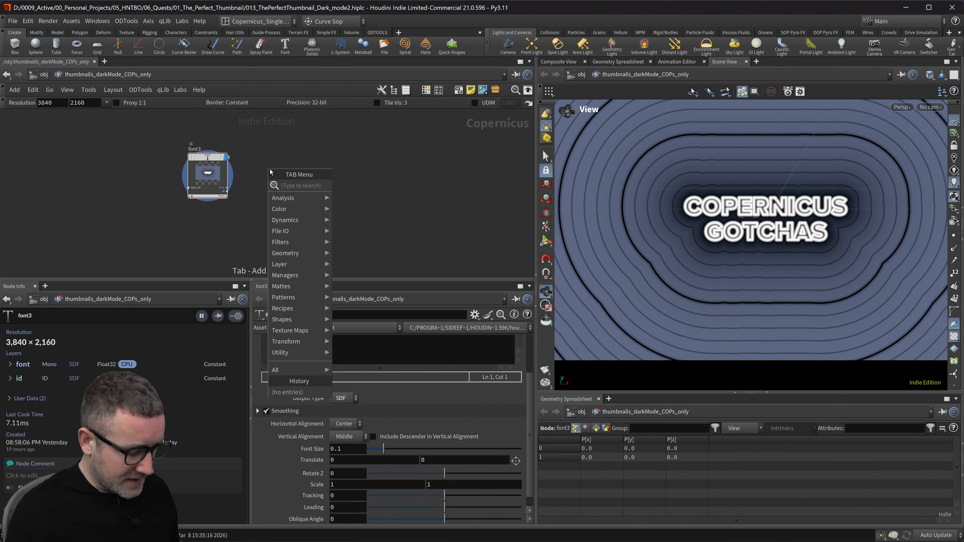
{"action": "type", "text": "resh"}
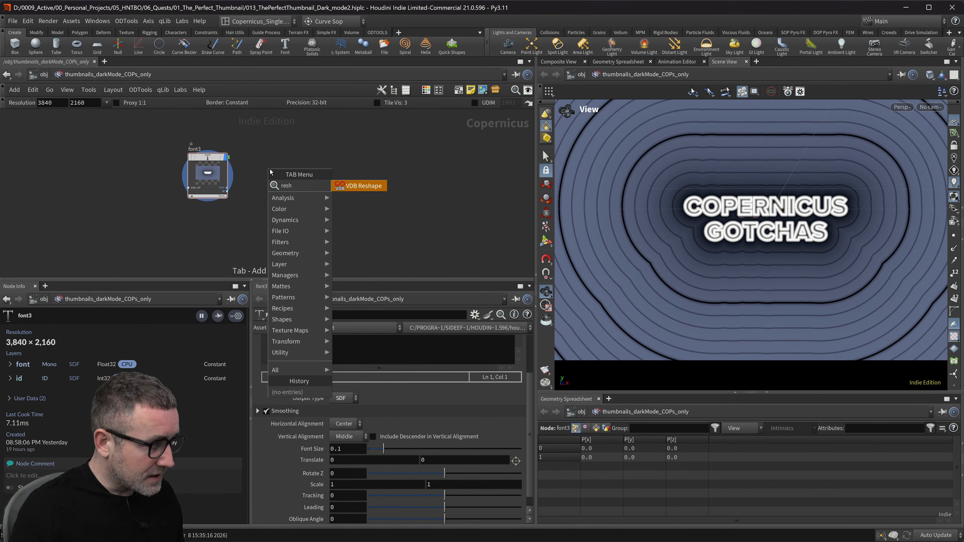
{"action": "key", "text": "Return"}
{"action": "left_click", "coordinate": [270, 179]}
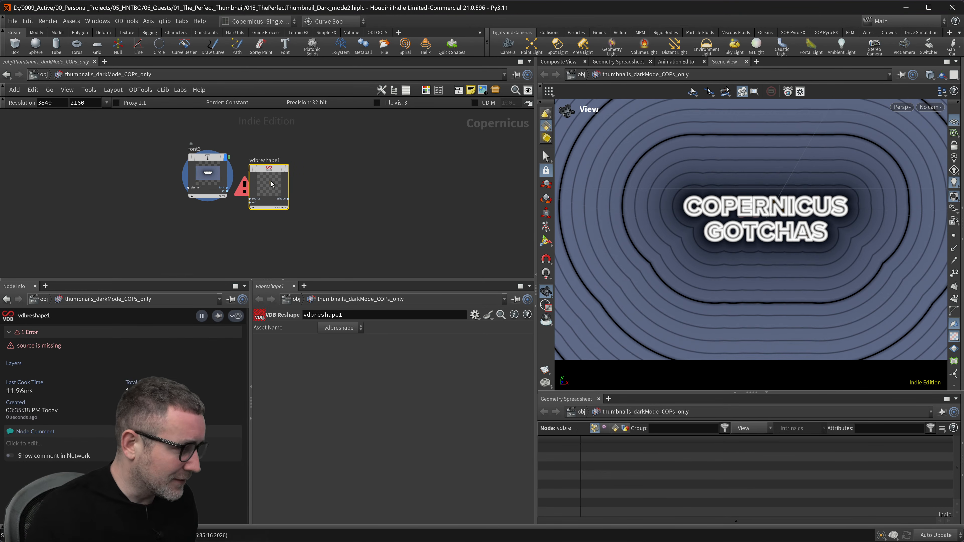
{"action": "left_click_drag", "start_coordinate": [281, 184], "coordinate": [307, 179]}
{"action": "left_click", "coordinate": [315, 144]}
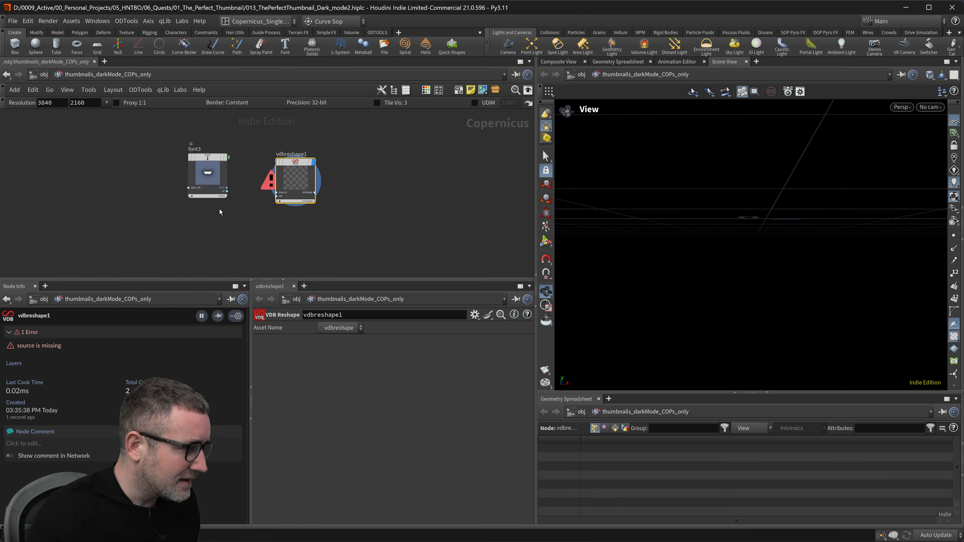
{"action": "scroll", "coordinate": [219, 210], "scroll_direction": "up", "scroll_amount": 3}
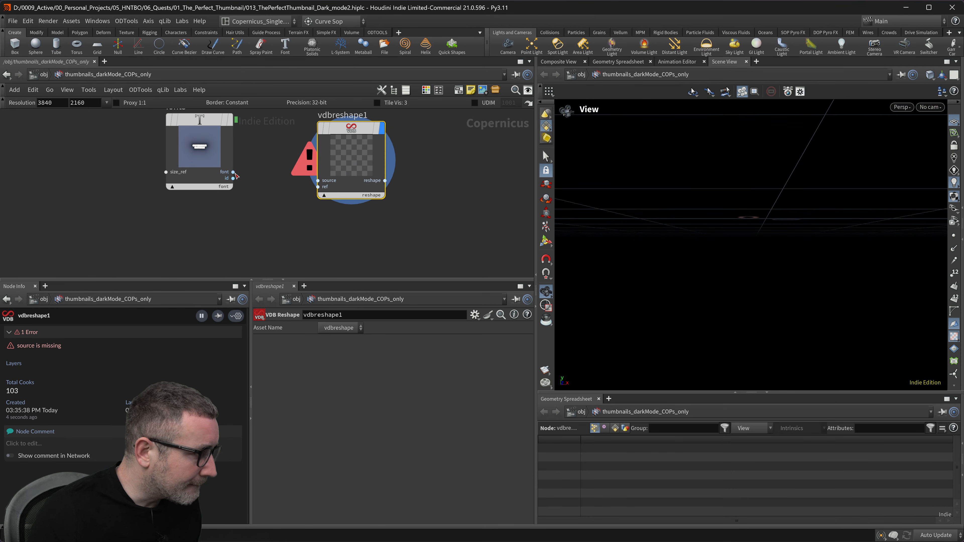
- Wire font3's font output into the VDB Reshape node's source input, line the nodes up, and switch to the Composite View
{"action": "left_click_drag", "start_coordinate": [233, 178], "coordinate": [318, 181]}
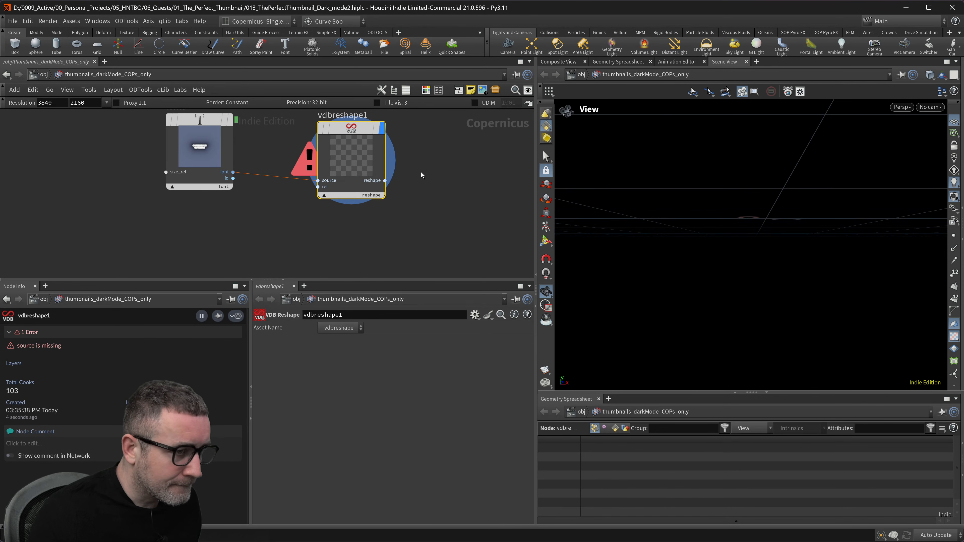
{"action": "middle_click", "coordinate": [369, 184]}
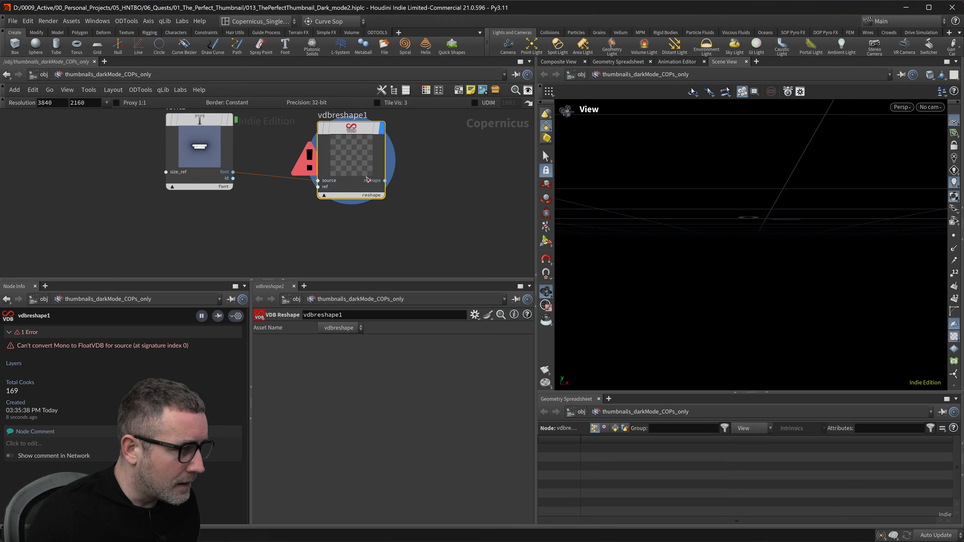
{"action": "middle_click_drag", "start_coordinate": [431, 177], "coordinate": [448, 205]}
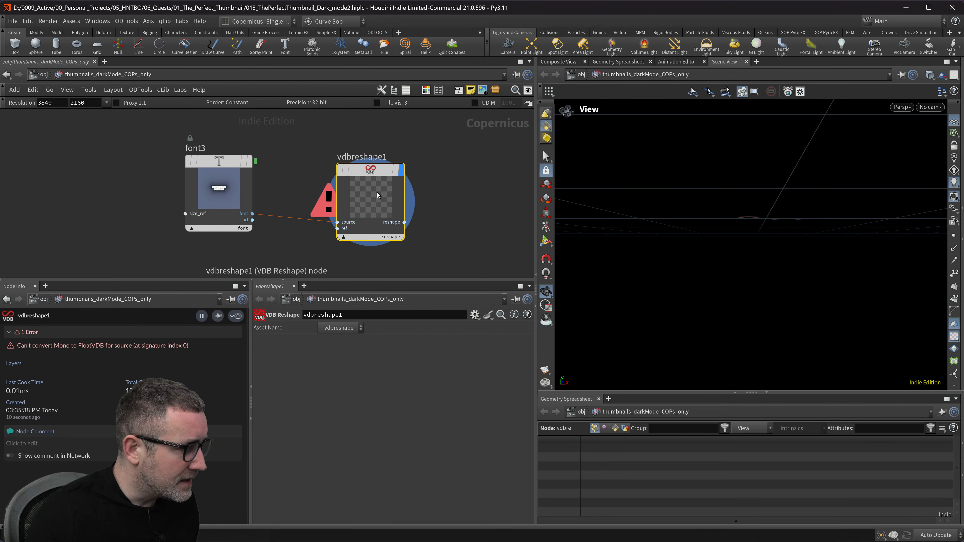
{"action": "left_click_drag", "start_coordinate": [382, 187], "coordinate": [395, 177]}
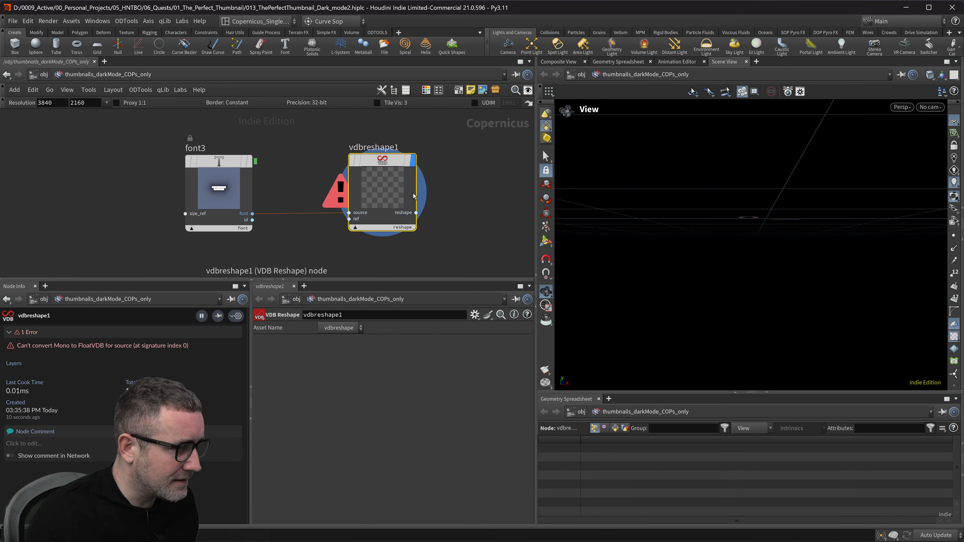
{"action": "left_click", "coordinate": [583, 62]}
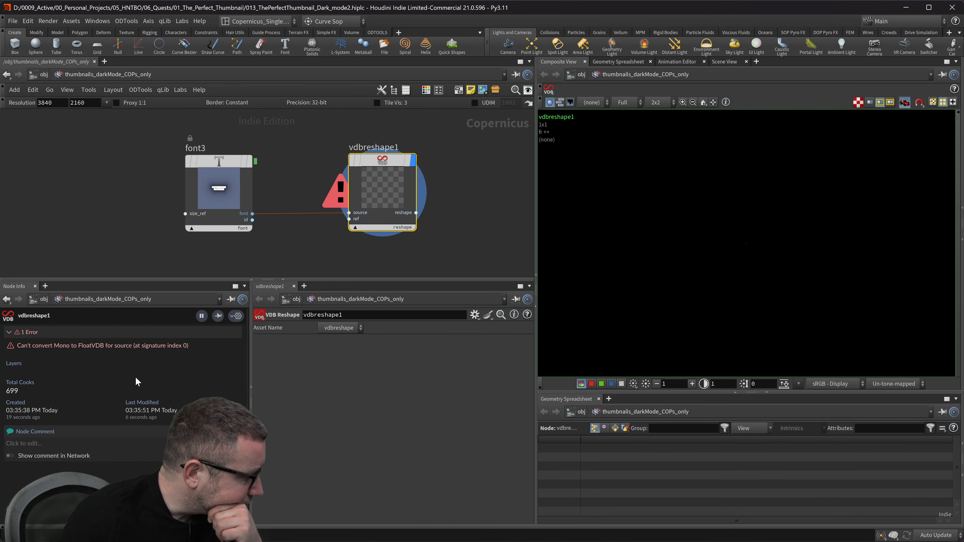
- Save the scene after checking font3's layer info, and move font3 farther away from the VDB Reshape node
{"action": "left_click", "coordinate": [228, 162]}
{"action": "mouse_move", "coordinate": [220, 160]}
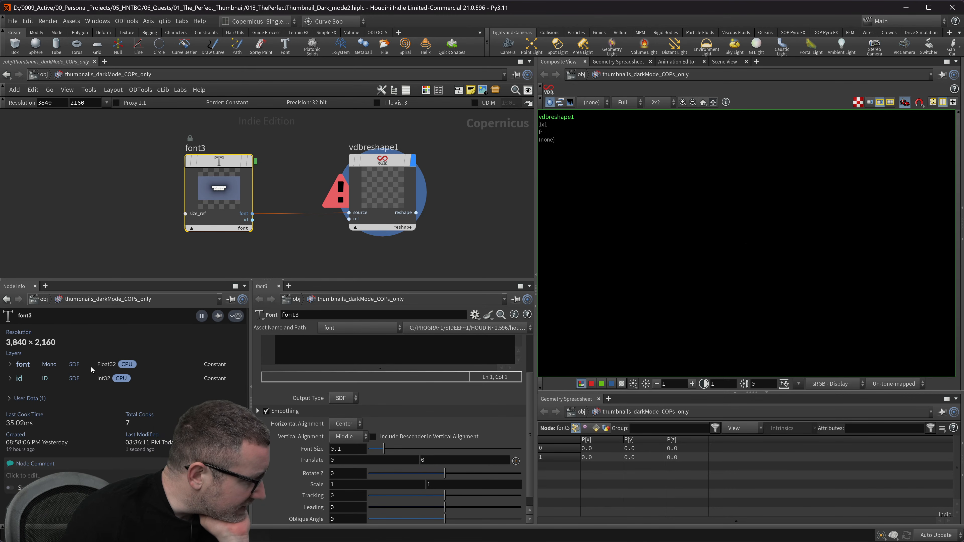
{"action": "key", "text": "ctrl+s"}
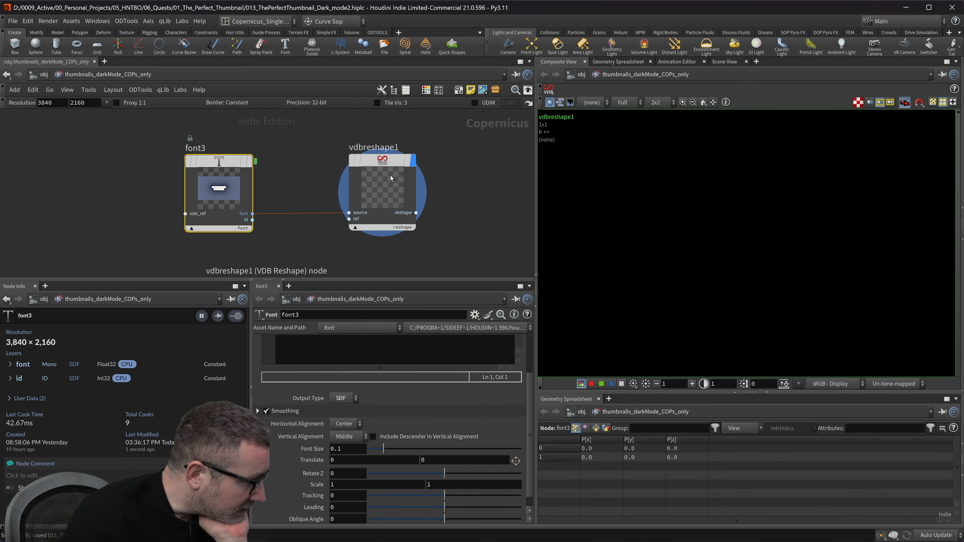
{"action": "mouse_move", "coordinate": [402, 161]}
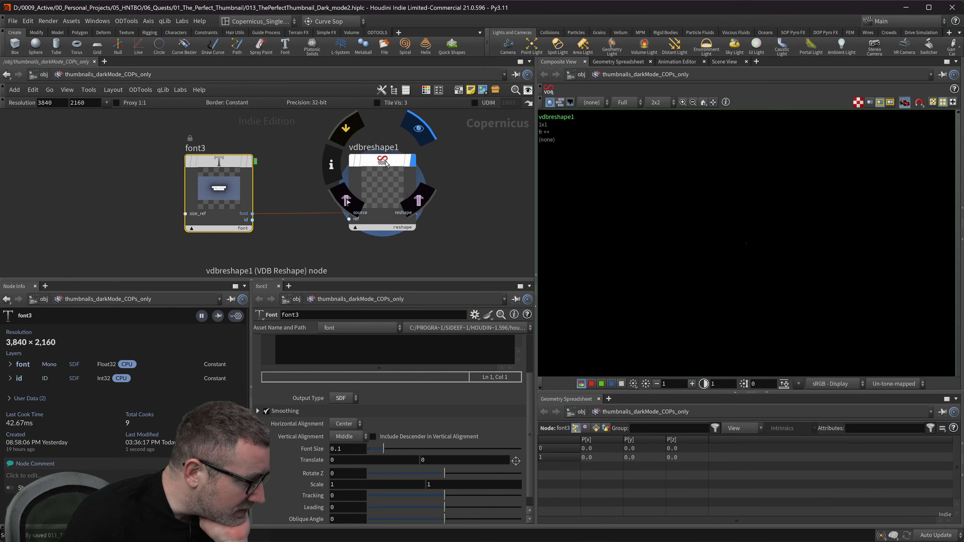
{"action": "left_click", "coordinate": [366, 192]}
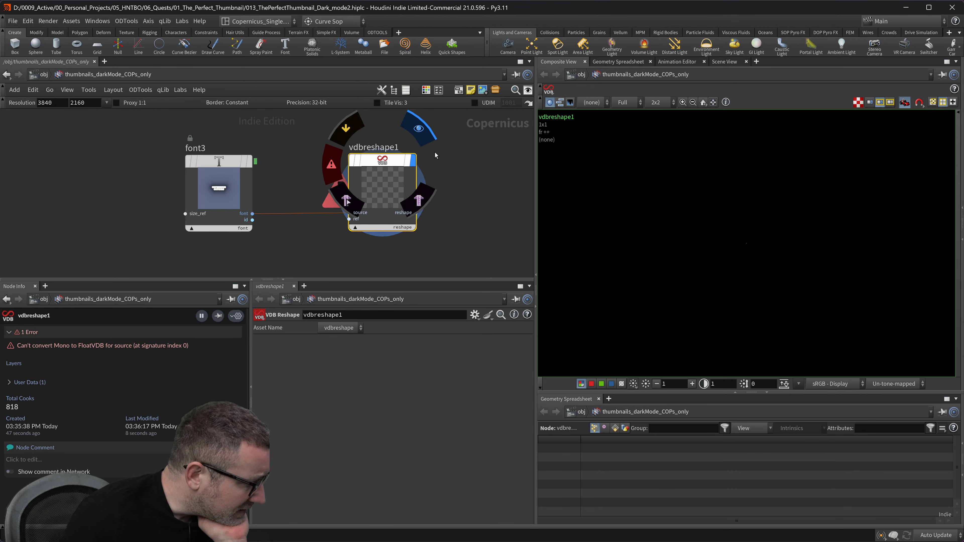
{"action": "middle_click_drag", "start_coordinate": [475, 178], "coordinate": [501, 172]}
{"action": "left_click_drag", "start_coordinate": [273, 160], "coordinate": [179, 161]}
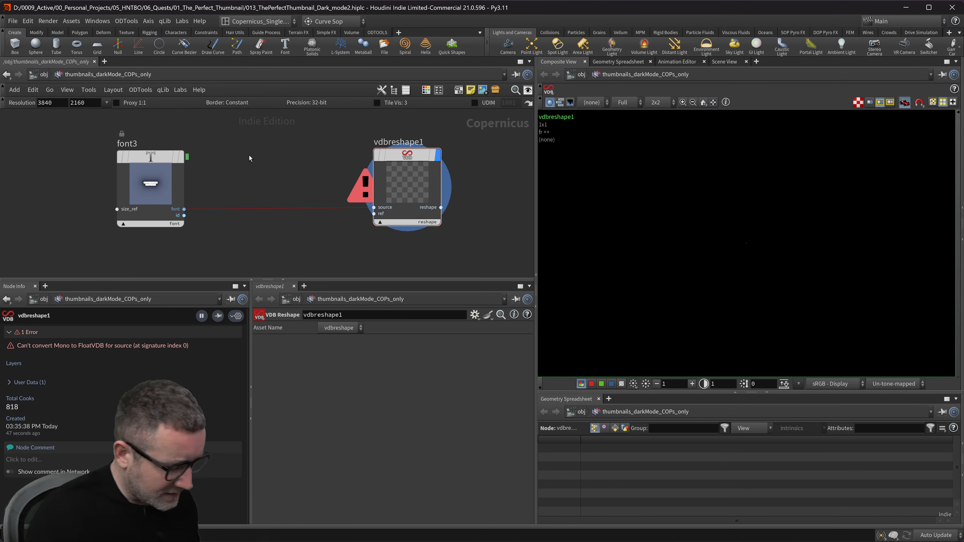
- Search the available nodes for "floa" and "res" to find a converter that fits between font3 and VDB Reshape
{"action": "key", "text": "Tab"}
{"action": "type", "text": "floa"}
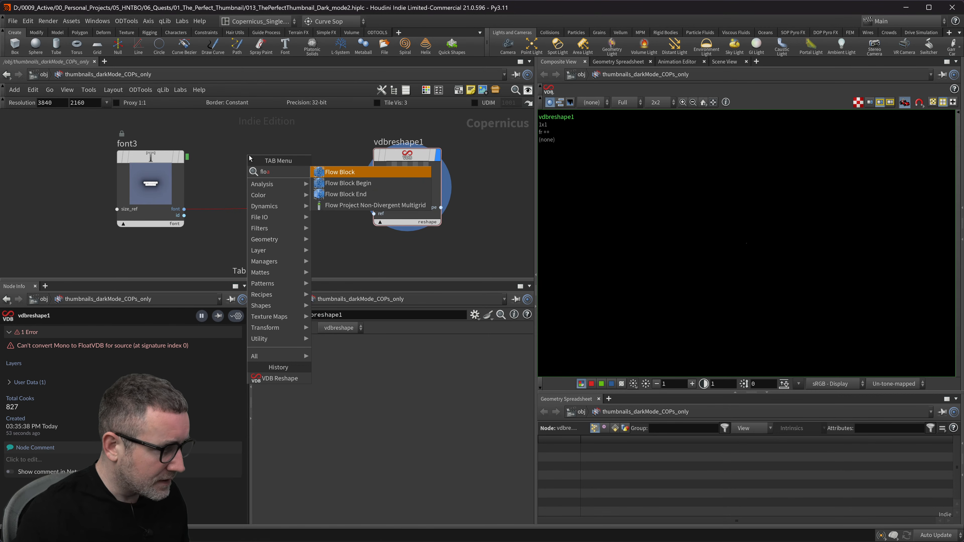
{"action": "key", "text": "BackSpace"}
{"action": "key", "text": "BackSpace"}
{"action": "key", "text": "BackSpace"}
{"action": "key", "text": "BackSpace"}
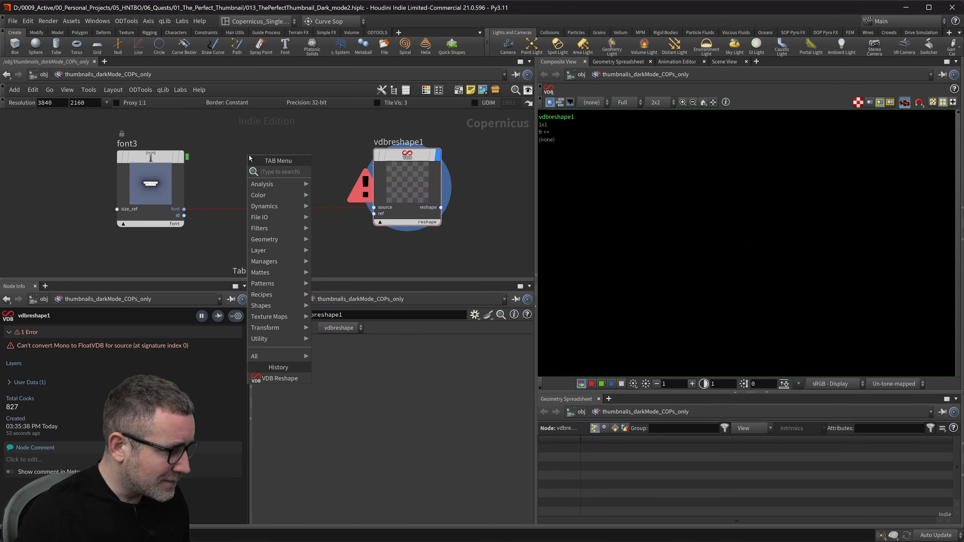
{"action": "key", "text": "Escape"}
{"action": "left_click", "coordinate": [407, 158]}
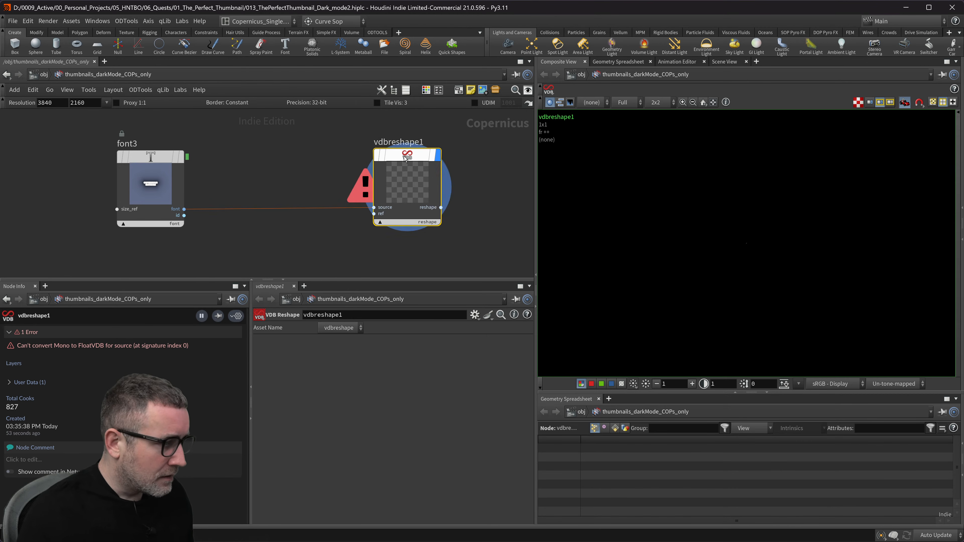
{"action": "key", "text": "Tab"}
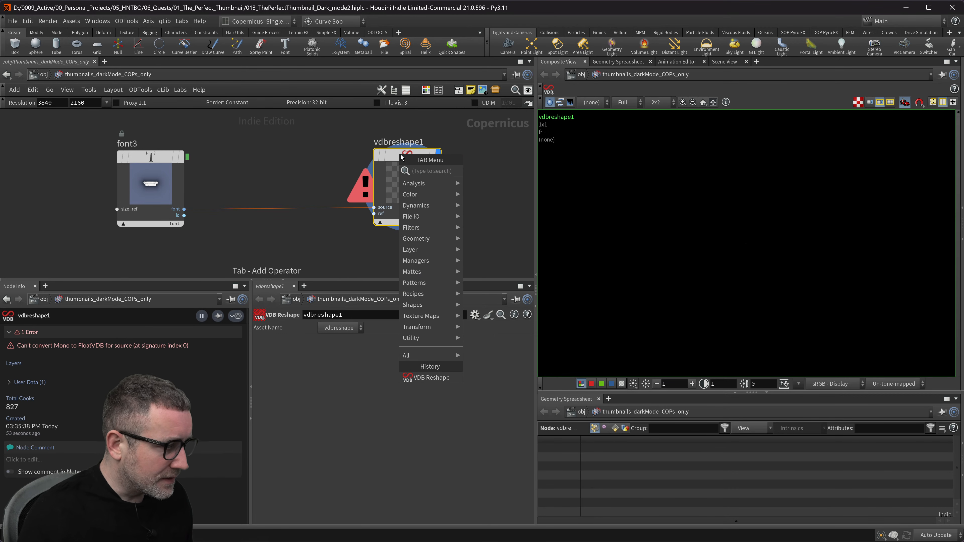
{"action": "key", "text": "Escape"}
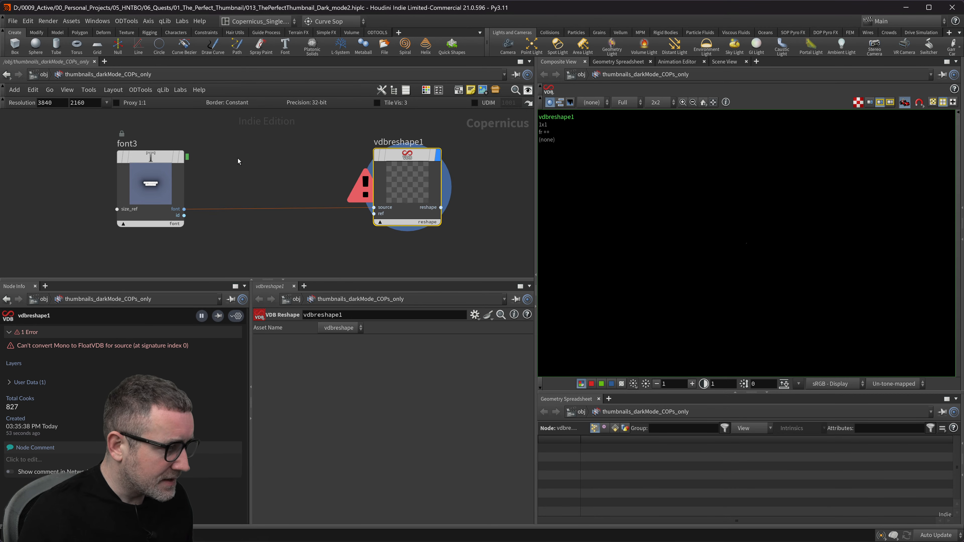
{"action": "key", "text": "Tab"}
{"action": "type", "text": "res"}
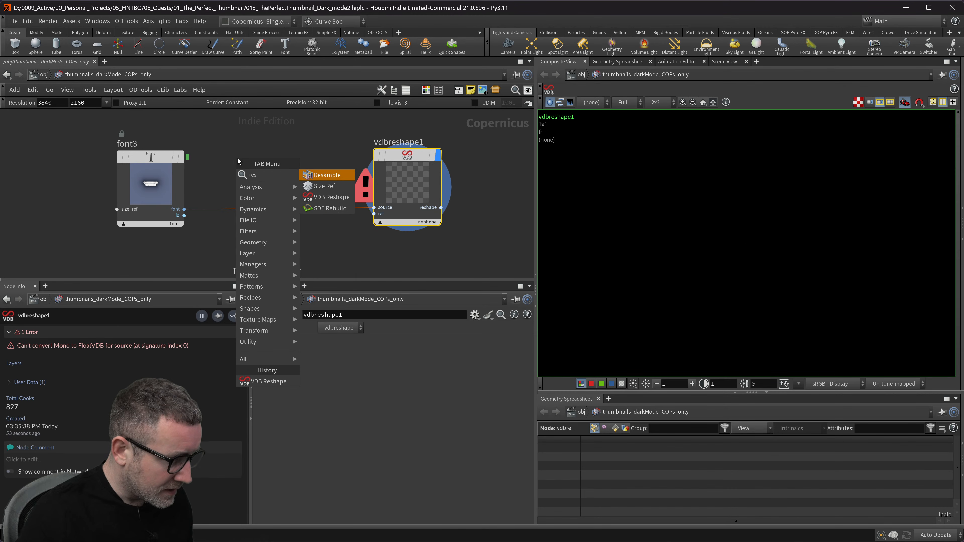
{"action": "left_click", "coordinate": [336, 198]}
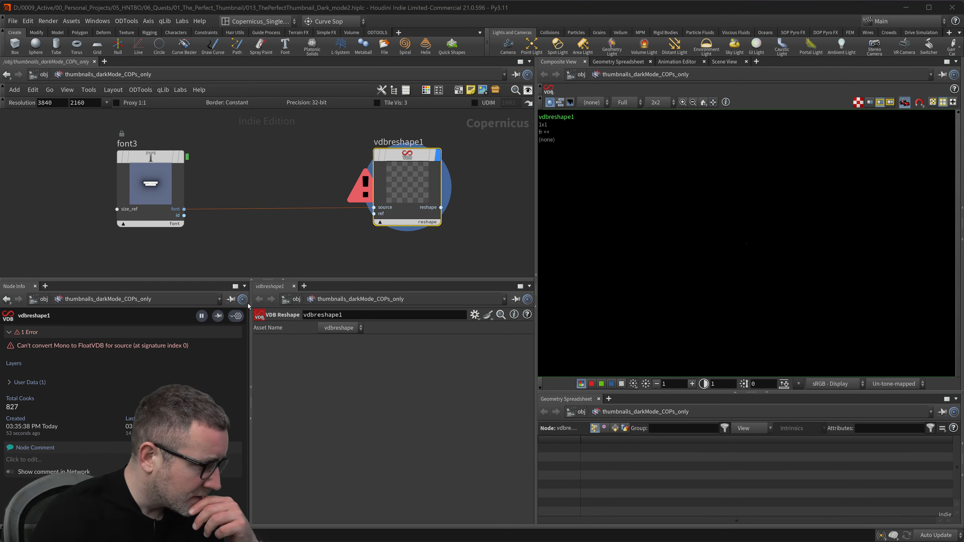
- Add a VDB from Layer node from the geometry VDB category, placed below the wire between font3 and VDB Reshape
{"action": "key", "text": "Tab"}
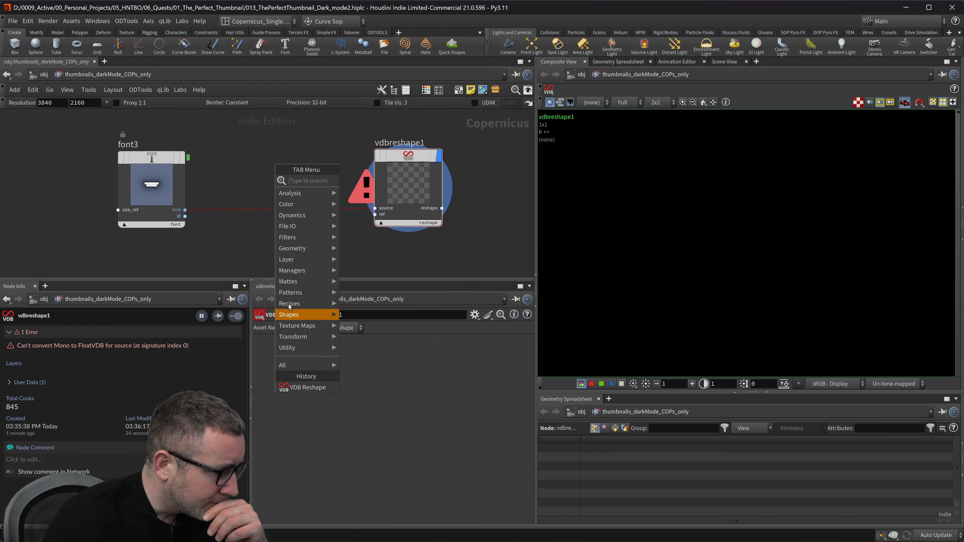
{"action": "mouse_move", "coordinate": [302, 194]}
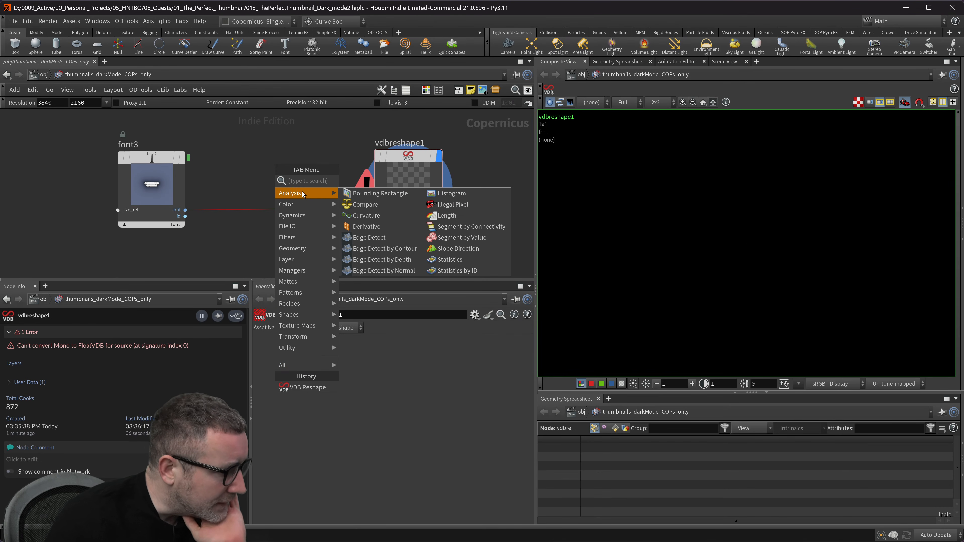
{"action": "mouse_move", "coordinate": [301, 250]}
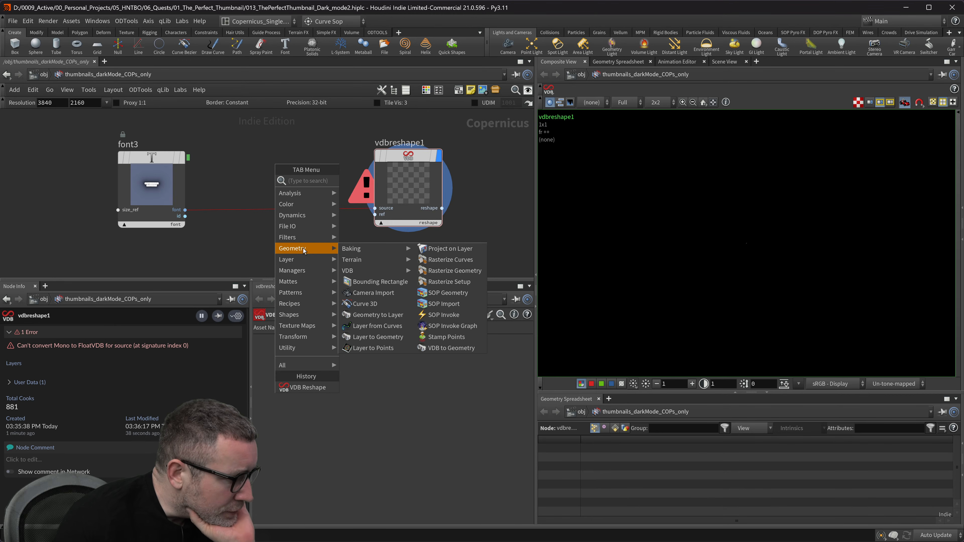
{"action": "mouse_move", "coordinate": [381, 271]}
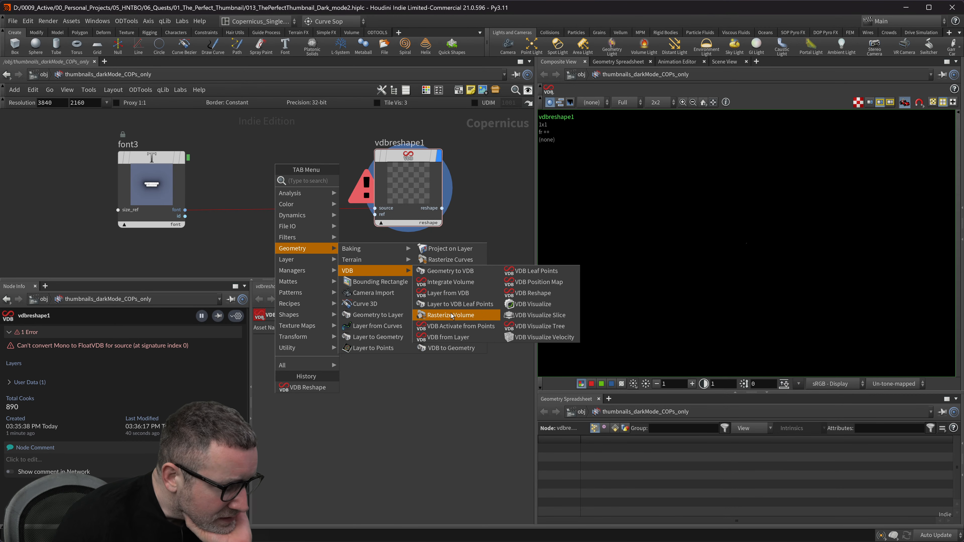
{"action": "left_click", "coordinate": [451, 337]}
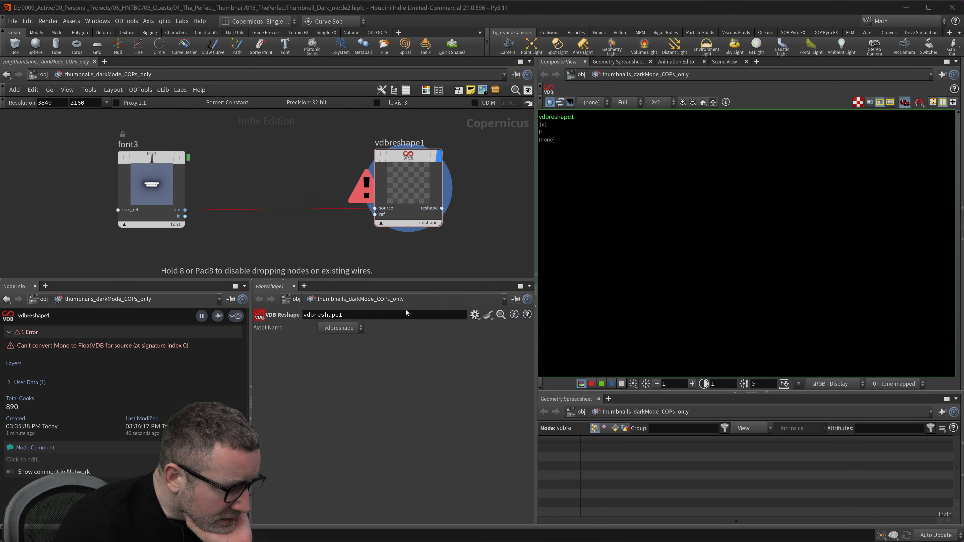
{"action": "left_click", "coordinate": [315, 240]}
{"action": "middle_click_drag", "start_coordinate": [384, 256], "coordinate": [410, 229]}
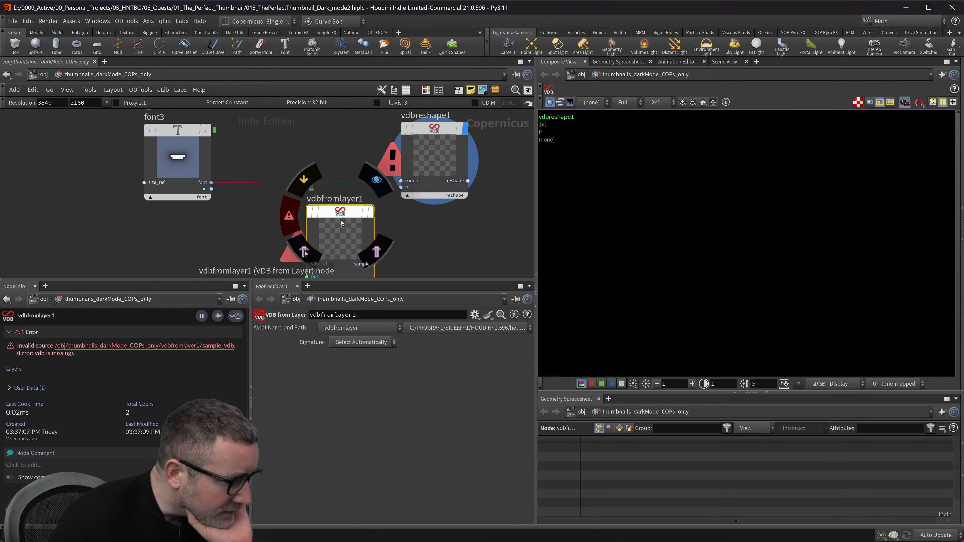
- Cut font3's wire to VDB Reshape, connect its font output to the VDB from Layer node's layer input, and display that node
{"action": "key", "text": "y"}
{"action": "left_click_drag", "start_coordinate": [281, 158], "coordinate": [237, 216]}
{"action": "left_click_drag", "start_coordinate": [212, 183], "coordinate": [304, 252]}
{"action": "left_click", "coordinate": [370, 210]}
{"action": "middle_click_drag", "start_coordinate": [354, 243], "coordinate": [366, 188]}
{"action": "left_click_drag", "start_coordinate": [268, 171], "coordinate": [319, 215]}
{"action": "middle_click_drag", "start_coordinate": [327, 137], "coordinate": [349, 179]}
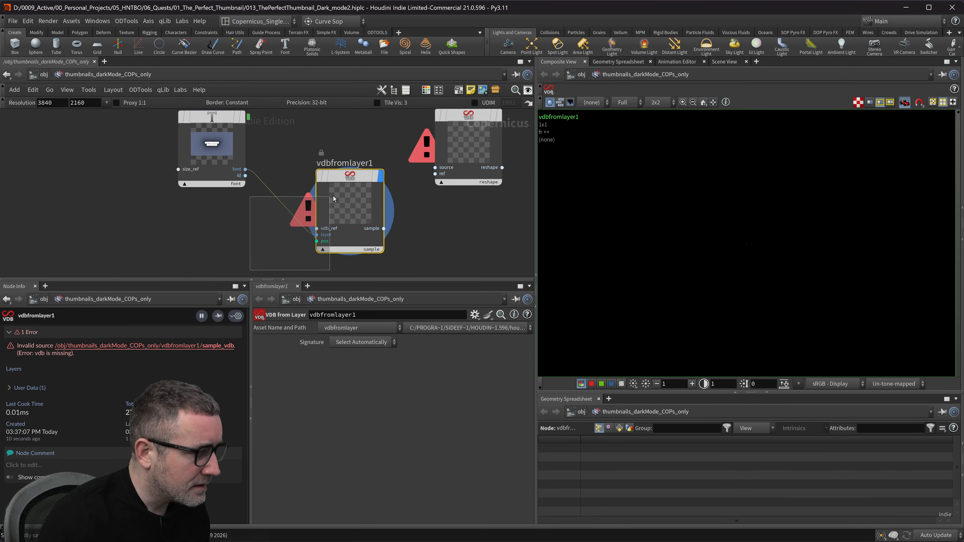
- Set font3's Output Type to Mask and move the VDB from Layer node slightly up beside it
{"action": "left_click", "coordinate": [203, 172]}
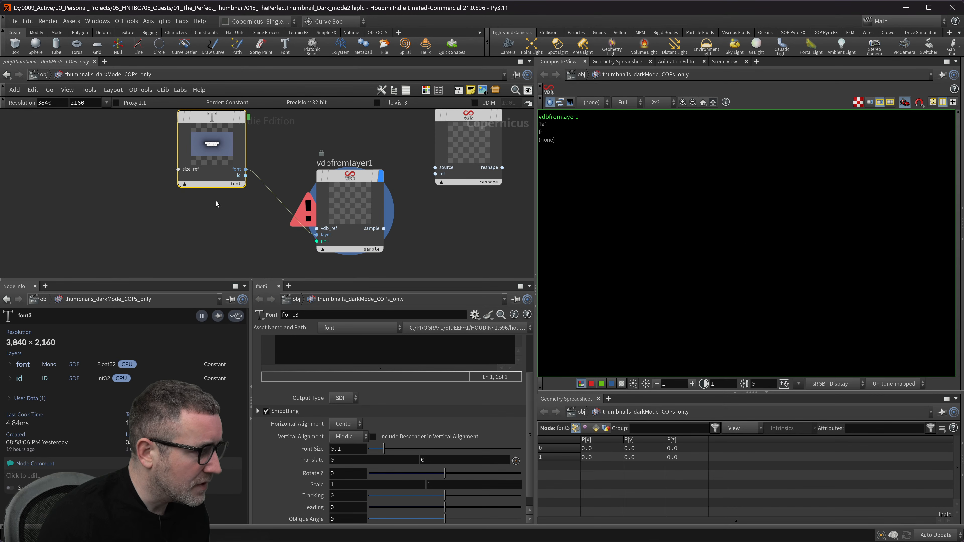
{"action": "left_click", "coordinate": [341, 398]}
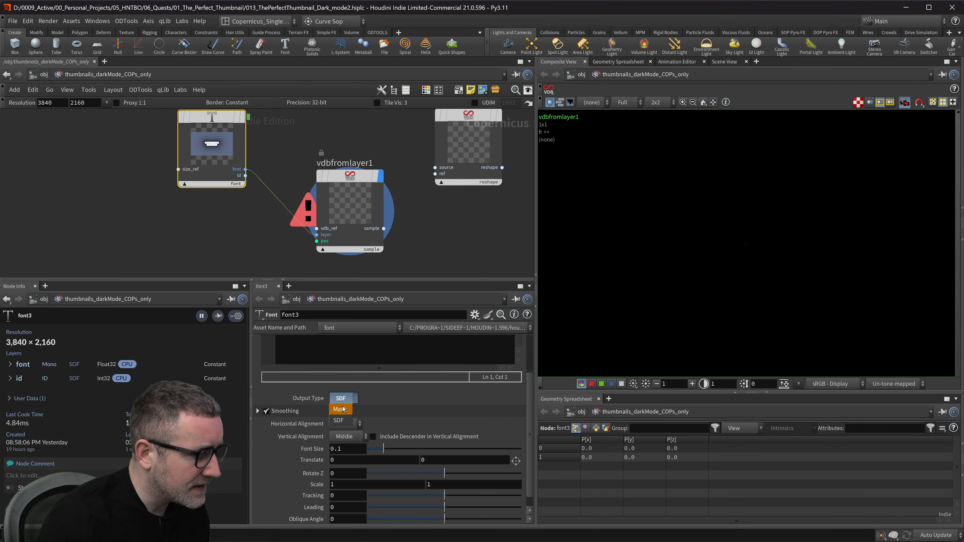
{"action": "left_click", "coordinate": [344, 411]}
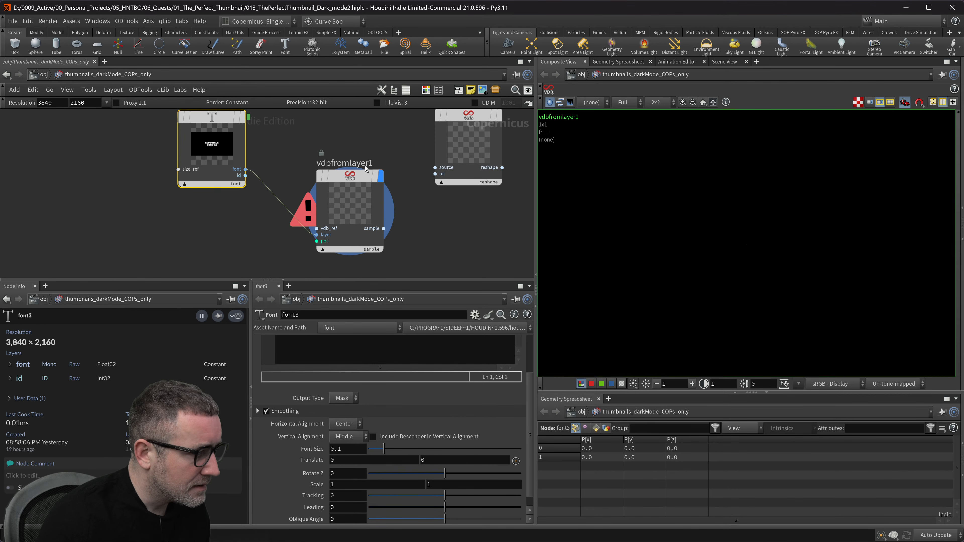
{"action": "left_click_drag", "start_coordinate": [334, 181], "coordinate": [343, 154]}
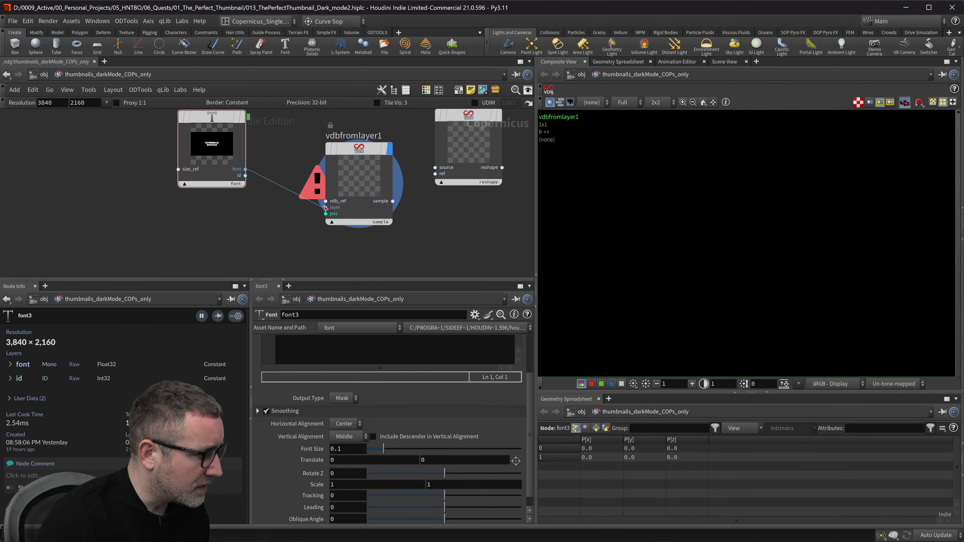
{"action": "left_click", "coordinate": [354, 184]}
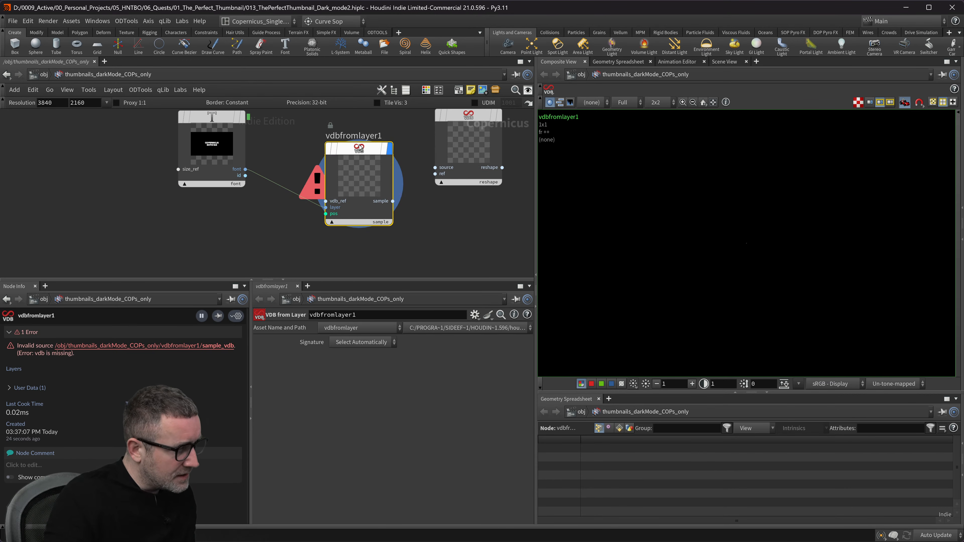
{"action": "left_click", "coordinate": [364, 343]}
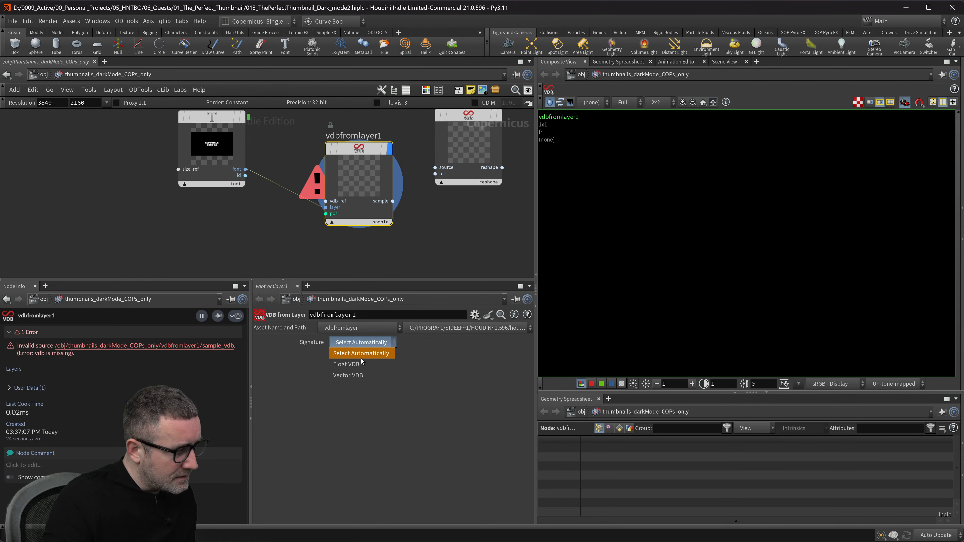
{"action": "left_click", "coordinate": [362, 342]}
{"action": "left_click", "coordinate": [396, 262]}
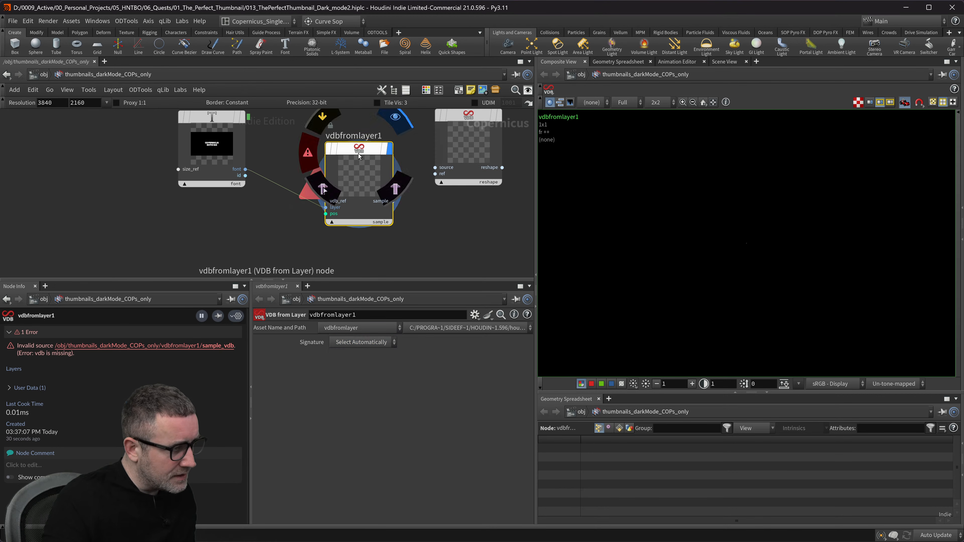
- Detach the VDB from Layer node from font3 and place it below the gap between font3 and VDB Reshape
{"action": "left_click_drag", "start_coordinate": [358, 157], "coordinate": [353, 244]}
{"action": "left_click", "coordinate": [463, 119]}
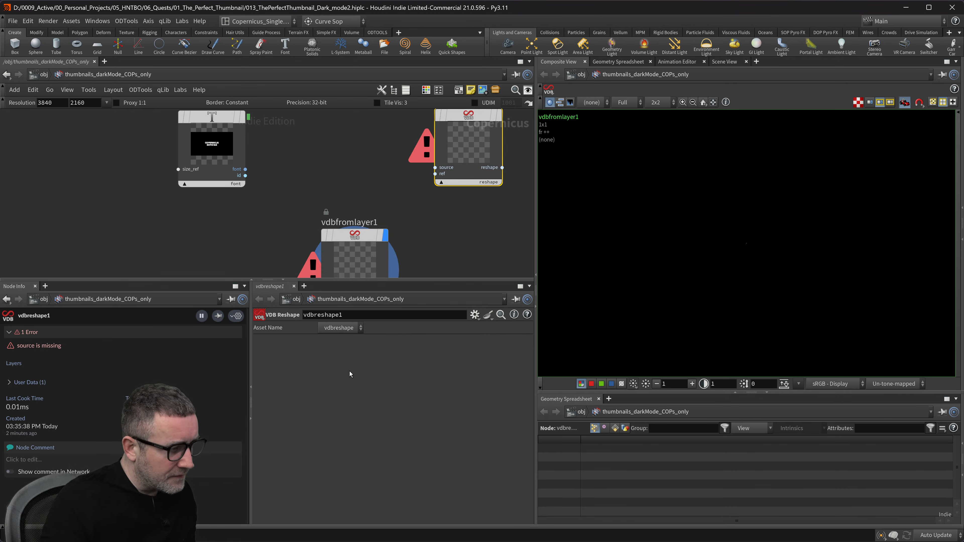
{"action": "left_click_drag", "start_coordinate": [344, 244], "coordinate": [345, 183]}
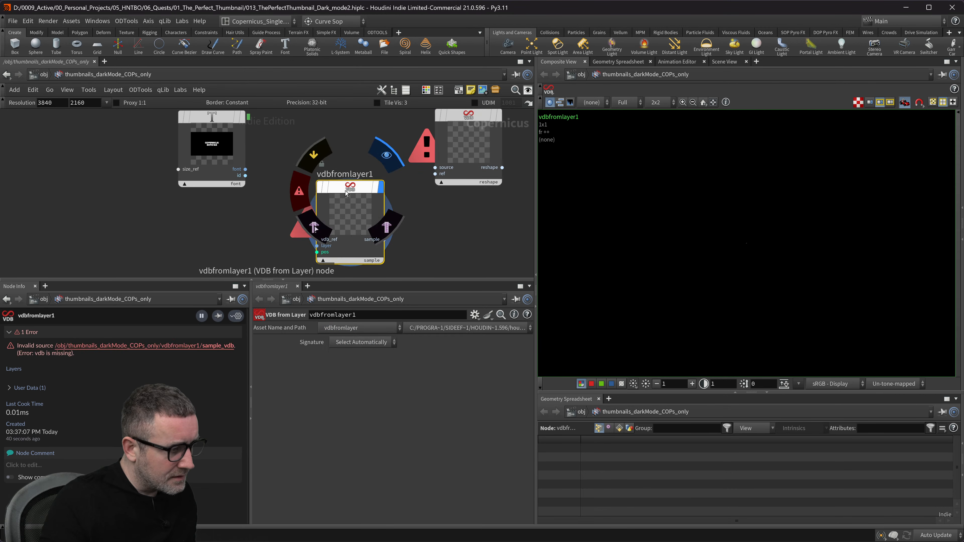
- Set the VDB from Layer node's Signature to Float VDB and try wiring its sample output to VDB Reshape's ref input
{"action": "left_click", "coordinate": [357, 342]}
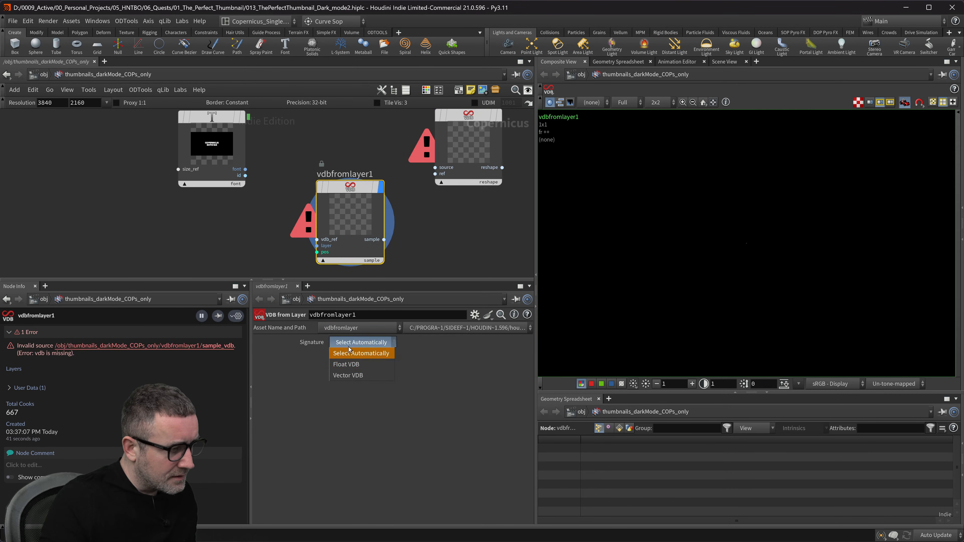
{"action": "left_click", "coordinate": [350, 365]}
{"action": "left_click_drag", "start_coordinate": [384, 239], "coordinate": [416, 183]}
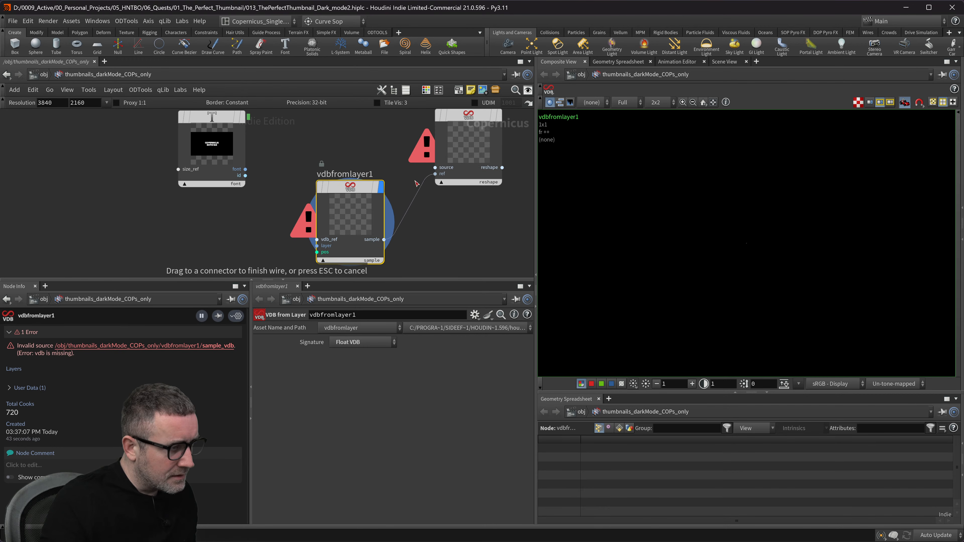
{"action": "key", "text": "Escape"}
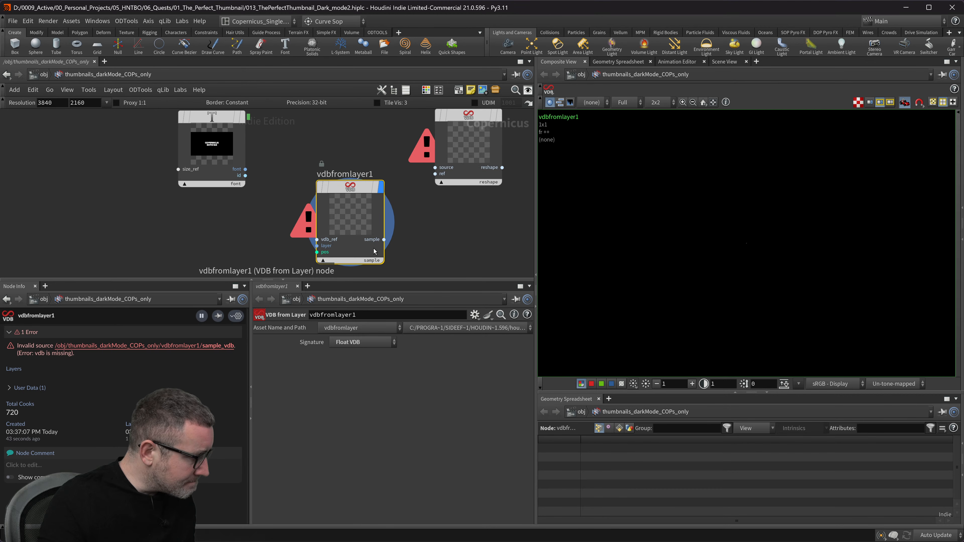
- Delete the VDB from Layer node and the VDB Reshape node, leaving font3 in place
{"action": "key", "text": "Tab"}
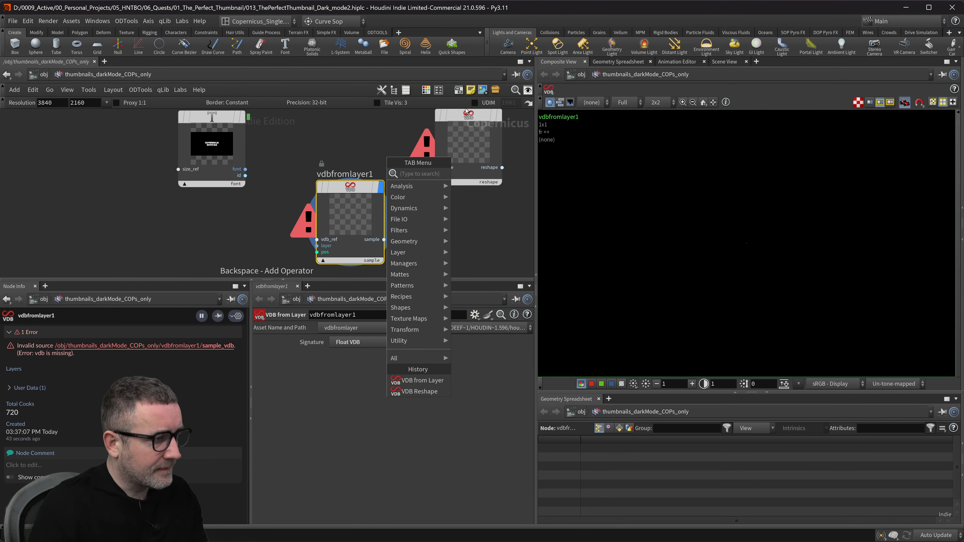
{"action": "key", "text": "Escape"}
{"action": "key", "text": "Delete"}
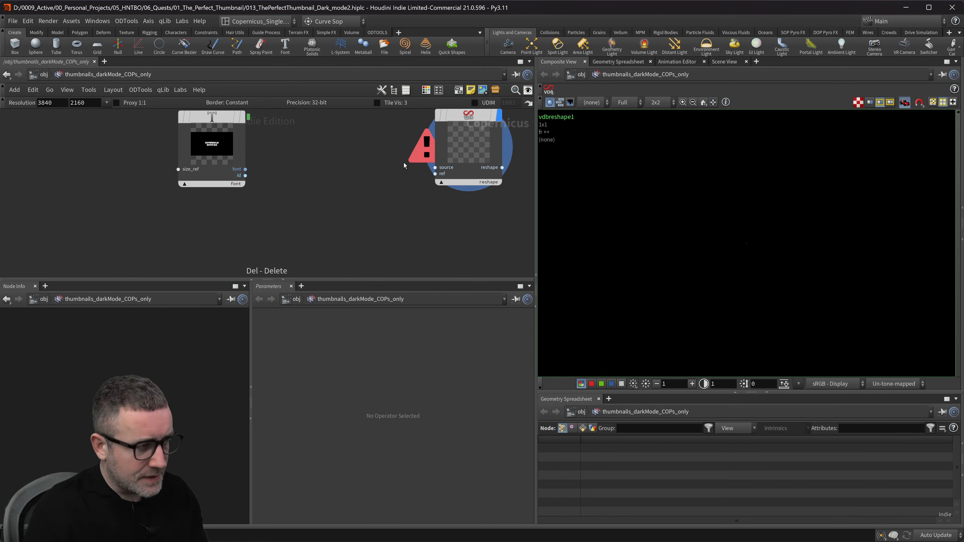
{"action": "left_click", "coordinate": [482, 123]}
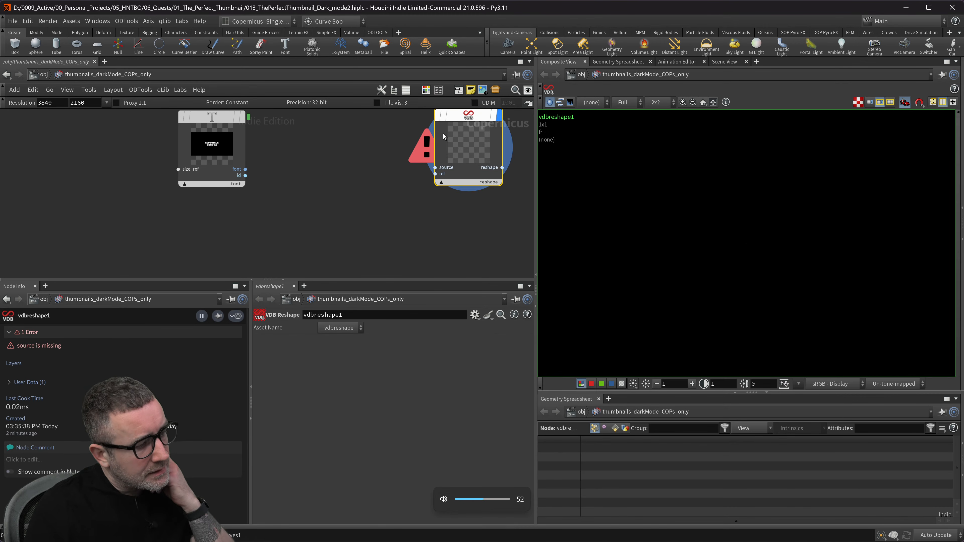
{"action": "key", "text": "Delete"}
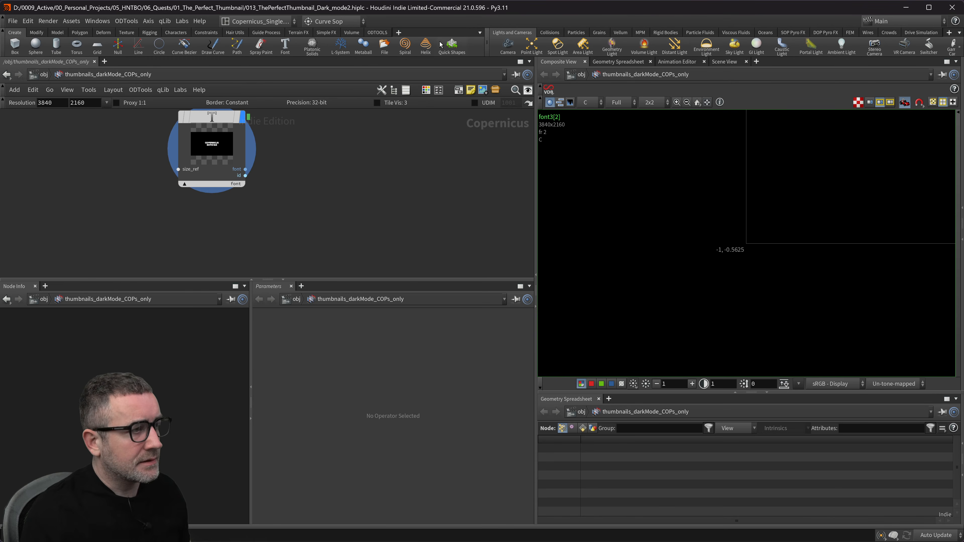
{"action": "key", "text": "alt+Tab"}
{"action": "key", "text": "alt+Tab"}
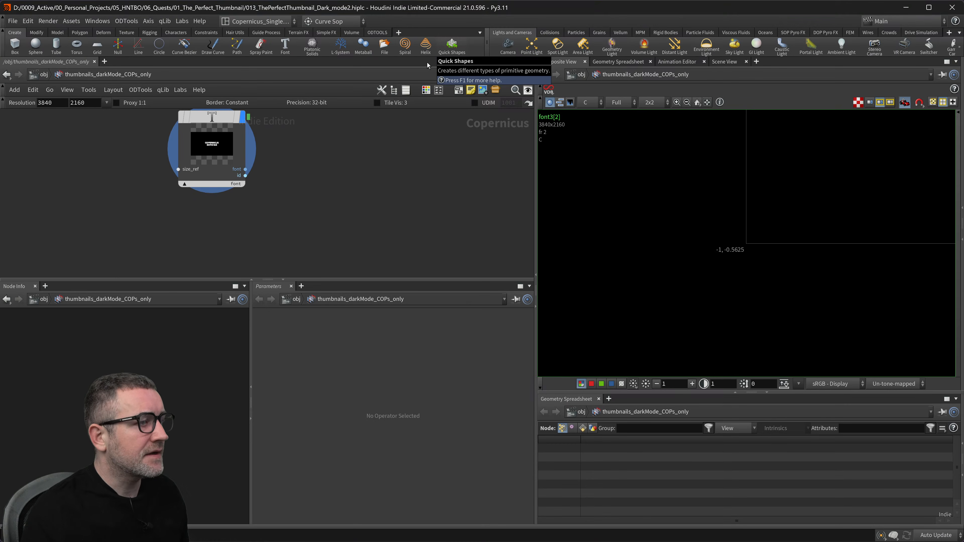
{"action": "key", "text": "alt+Tab"}
{"action": "key", "text": "Tab"}
{"action": "key", "text": "alt+Tab"}
{"action": "key", "text": "alt+Tab"}
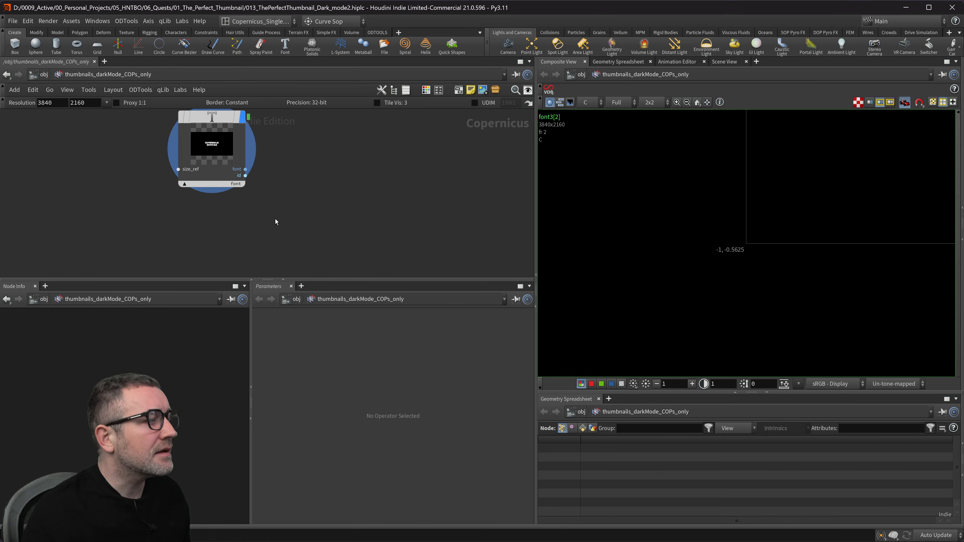
{"action": "key", "text": "alt+Tab"}
{"action": "key", "text": "alt+Tab"}
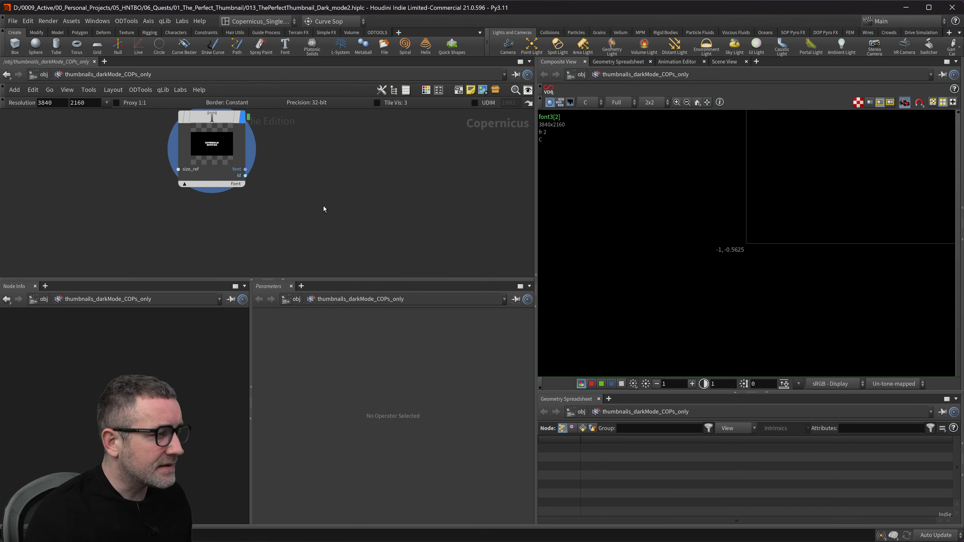
- Save the scene file
{"action": "middle_click_drag", "start_coordinate": [327, 194], "coordinate": [342, 237]}
{"action": "middle_click_drag", "start_coordinate": [301, 200], "coordinate": [298, 193]}
{"action": "key", "text": "ctrl+s"}
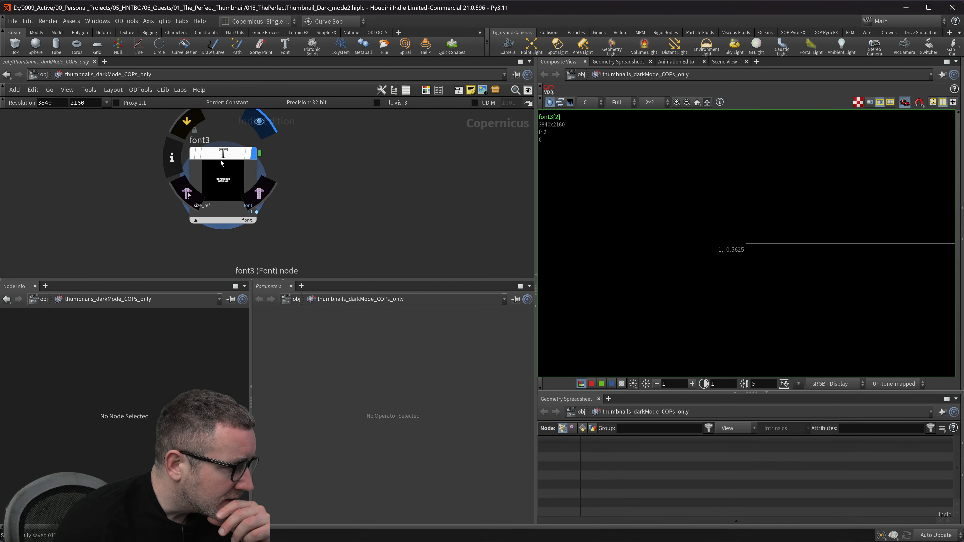
- Set font3's Output Type to SDF and expand the details of its font layer in the node information
{"action": "left_click", "coordinate": [242, 212]}
{"action": "middle_click_drag", "start_coordinate": [282, 220], "coordinate": [264, 176]}
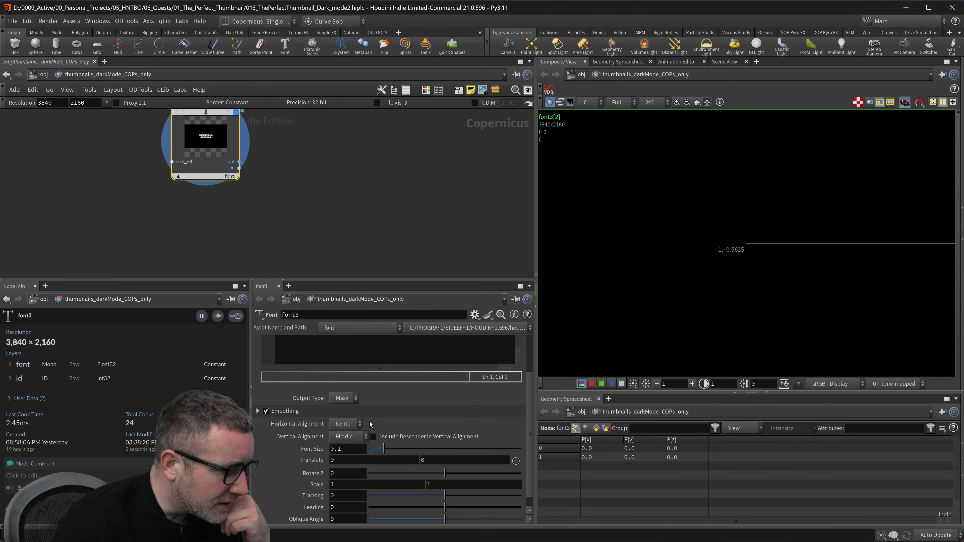
{"action": "left_click", "coordinate": [348, 402]}
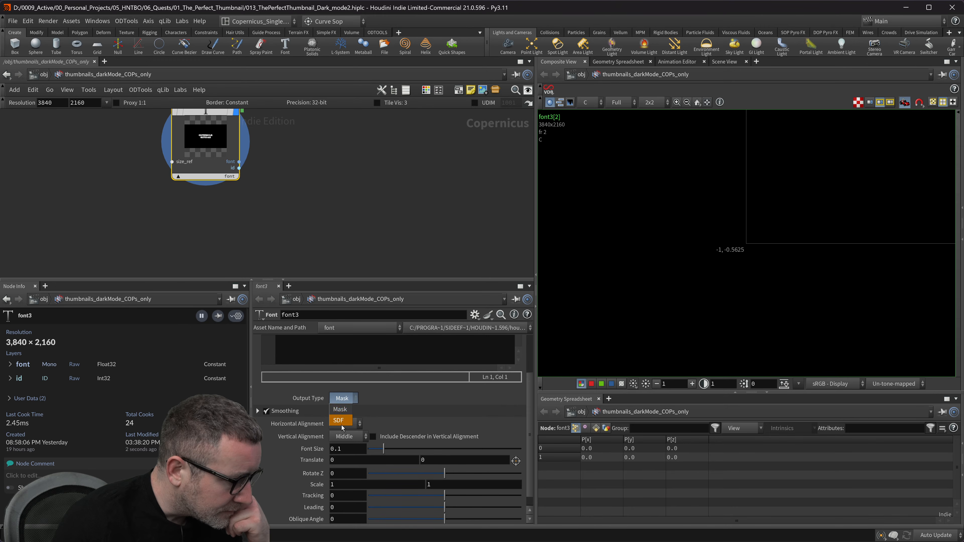
{"action": "left_click", "coordinate": [342, 420]}
{"action": "middle_click_drag", "start_coordinate": [360, 228], "coordinate": [358, 264]}
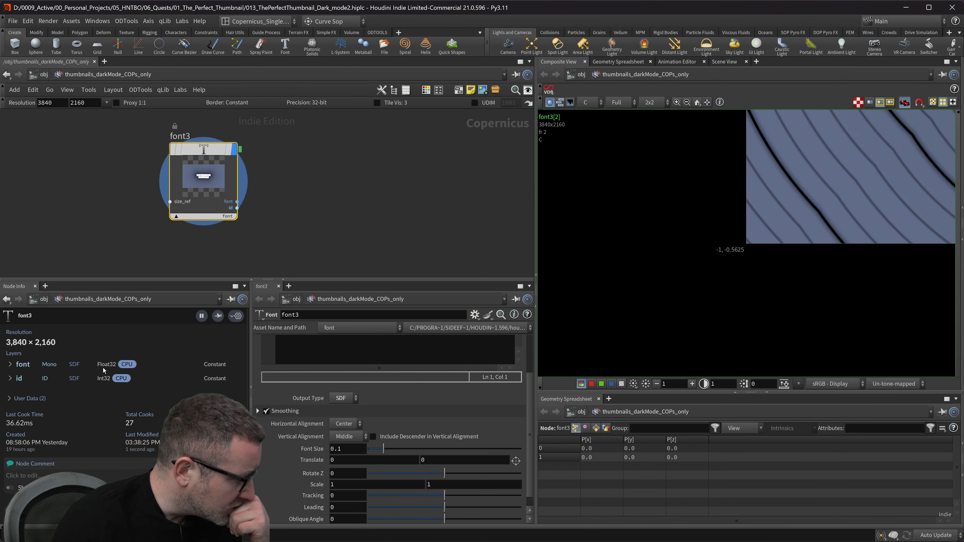
{"action": "left_click", "coordinate": [17, 366]}
- Try an Integrate Volume node from the geometry VDB category beside font3, and remove it
{"action": "middle_click_drag", "start_coordinate": [375, 172], "coordinate": [375, 180]}
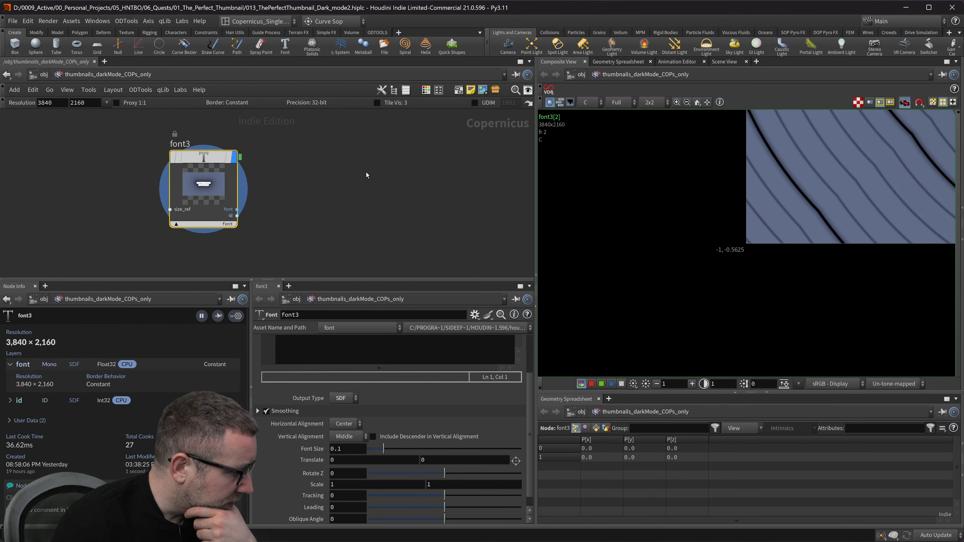
{"action": "key", "text": "Tab"}
{"action": "mouse_move", "coordinate": [360, 242]}
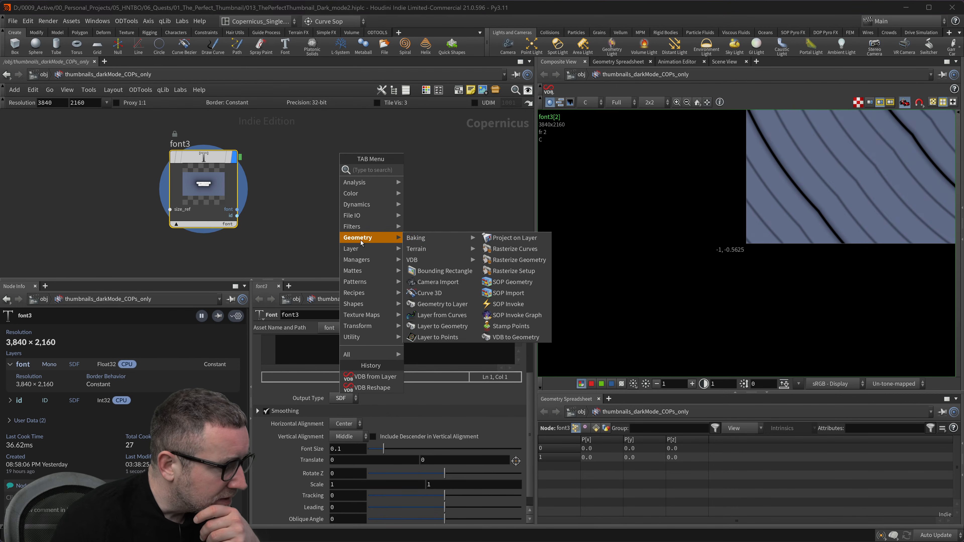
{"action": "mouse_move", "coordinate": [448, 260]}
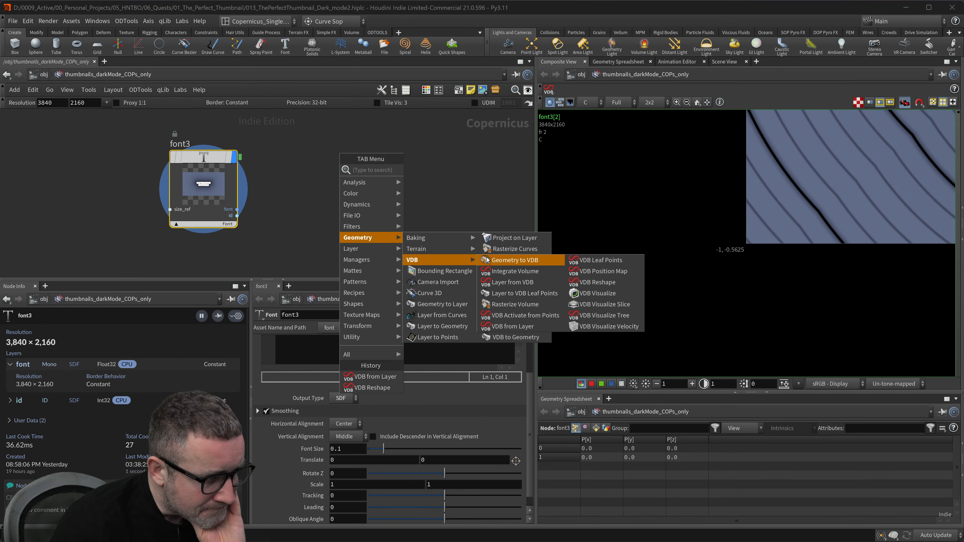
{"action": "left_click", "coordinate": [497, 272]}
{"action": "left_click", "coordinate": [357, 182]}
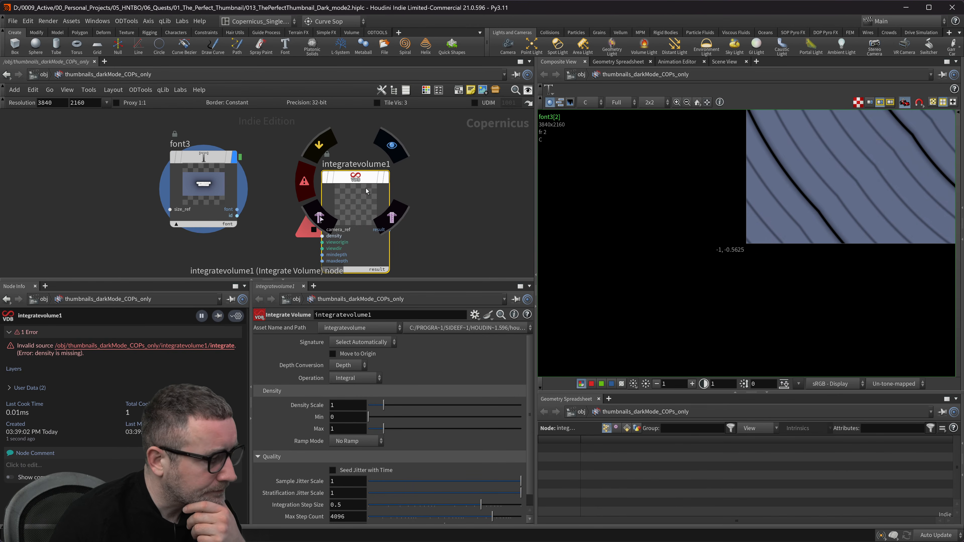
{"action": "middle_click_drag", "start_coordinate": [448, 215], "coordinate": [456, 196]}
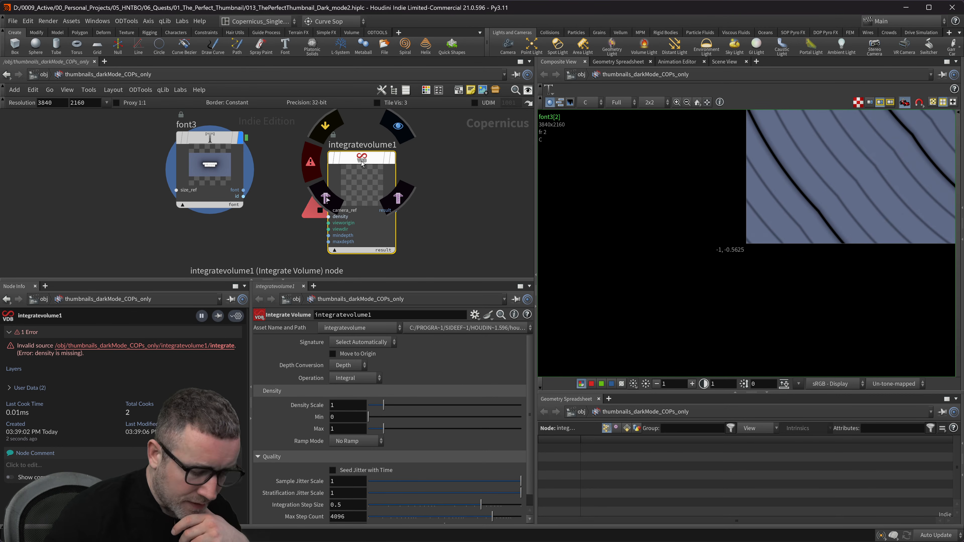
{"action": "key", "text": "Delete"}
- Look through font3's parameters, from its font and text to its alignment, transform and spacing settings
{"action": "middle_click_drag", "start_coordinate": [361, 161], "coordinate": [363, 197]}
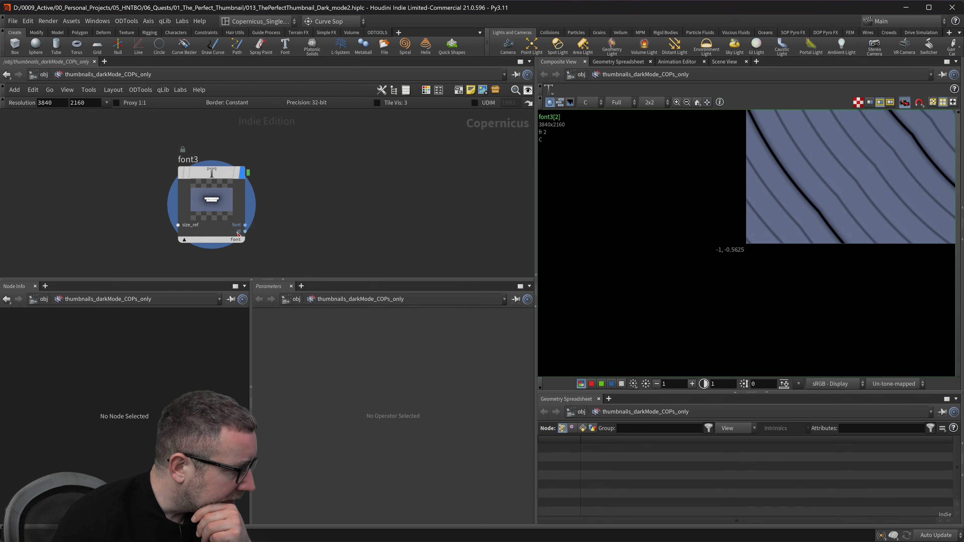
{"action": "left_click", "coordinate": [224, 225]}
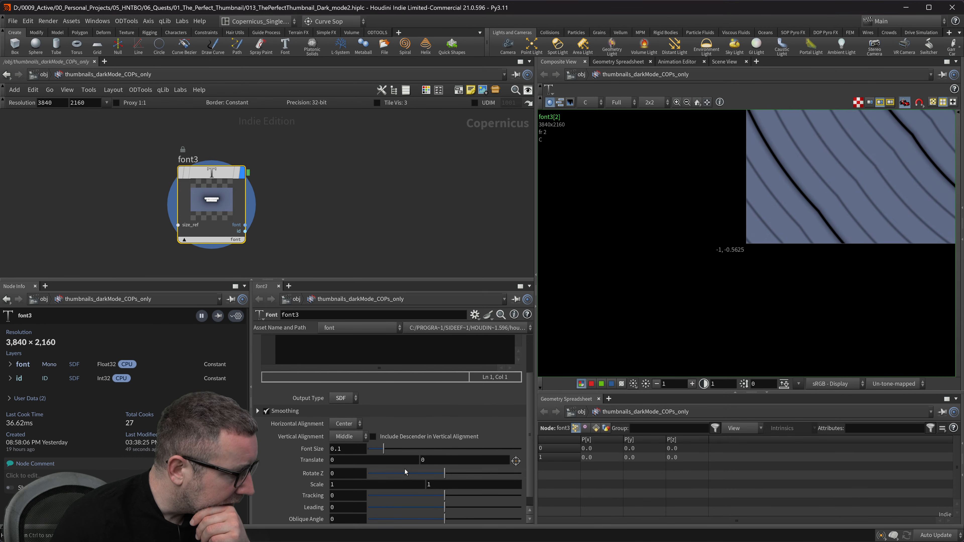
{"action": "scroll", "coordinate": [456, 429], "scroll_direction": "up", "scroll_amount": 3}
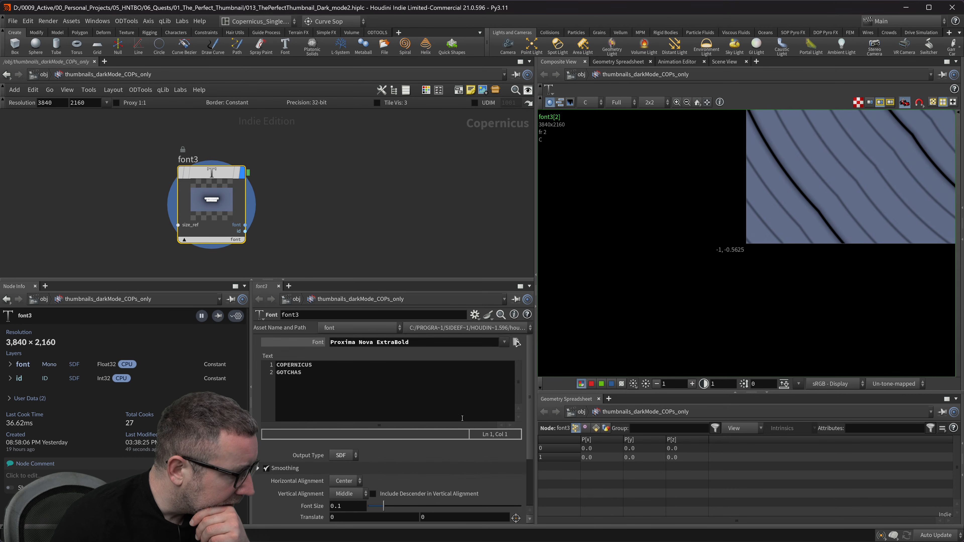
{"action": "scroll", "coordinate": [461, 418], "scroll_direction": "down", "scroll_amount": 4}
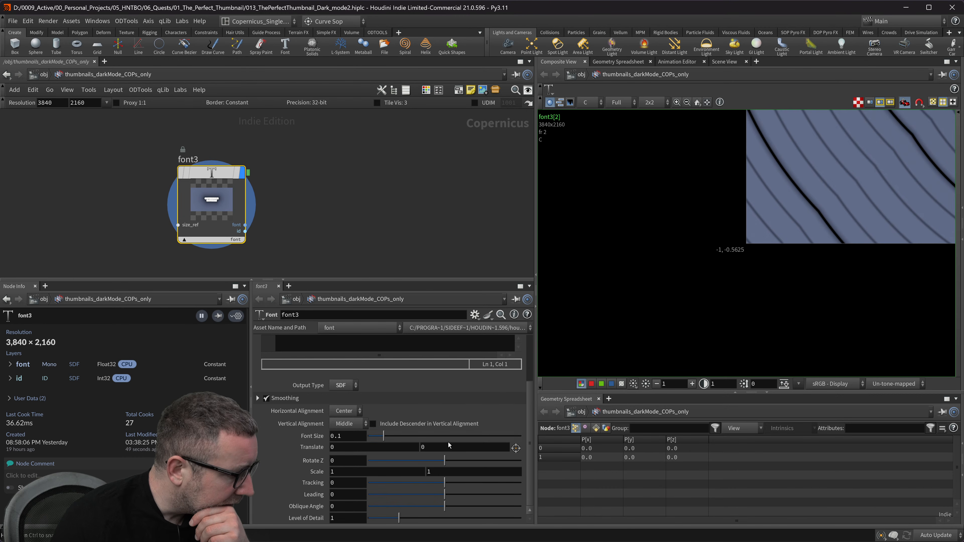
- Try a Layer to VDB Leaf Points node from the geometry VDB category as the displayed node beside font3, and remove it
{"action": "middle_click_drag", "start_coordinate": [306, 221], "coordinate": [271, 217]}
{"action": "key", "text": "Tab"}
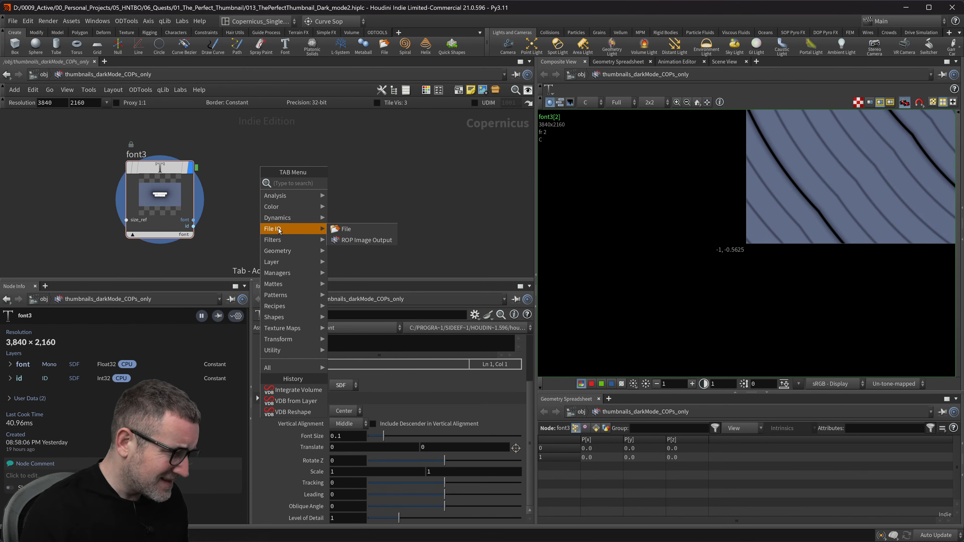
{"action": "mouse_move", "coordinate": [283, 249]}
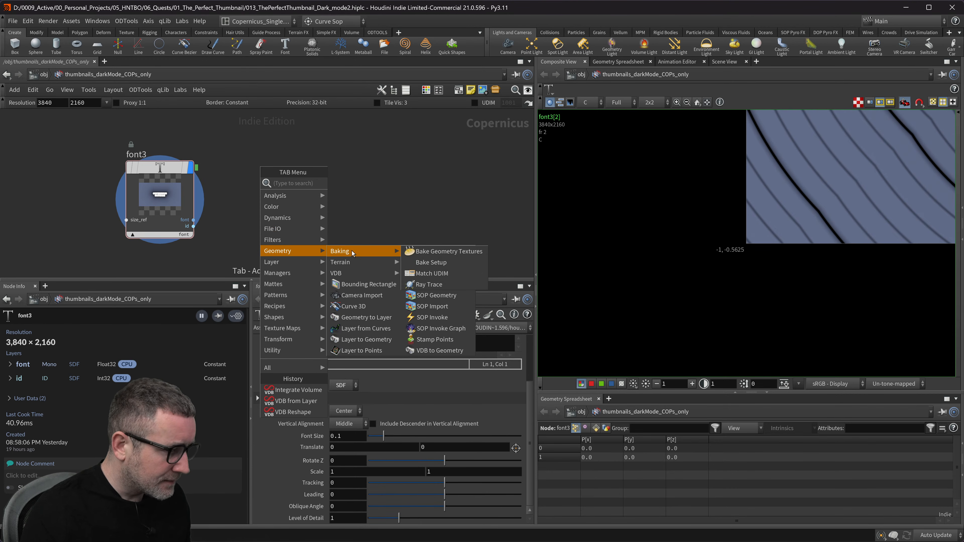
{"action": "mouse_move", "coordinate": [359, 274]}
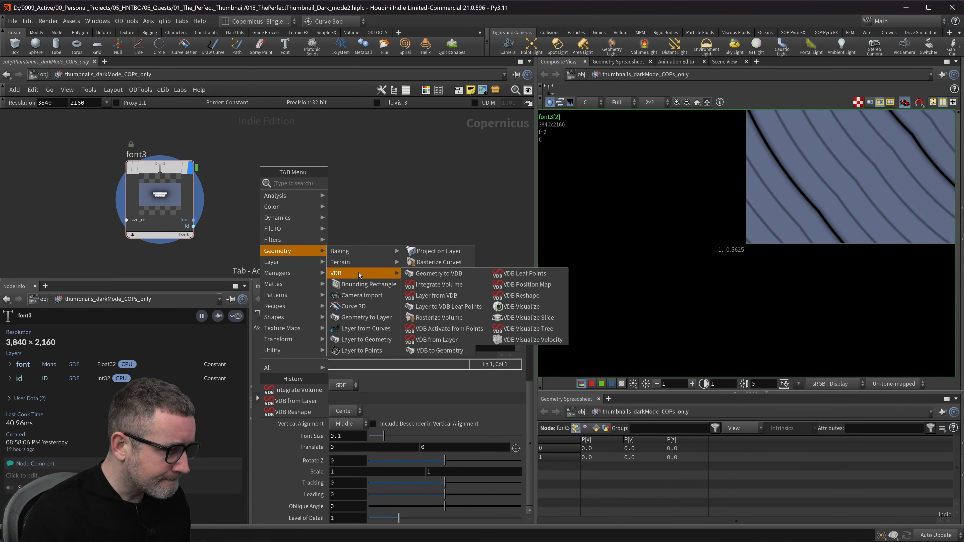
{"action": "left_click", "coordinate": [451, 306]}
{"action": "left_click", "coordinate": [352, 213]}
{"action": "left_click", "coordinate": [433, 247]}
{"action": "left_click", "coordinate": [382, 176]}
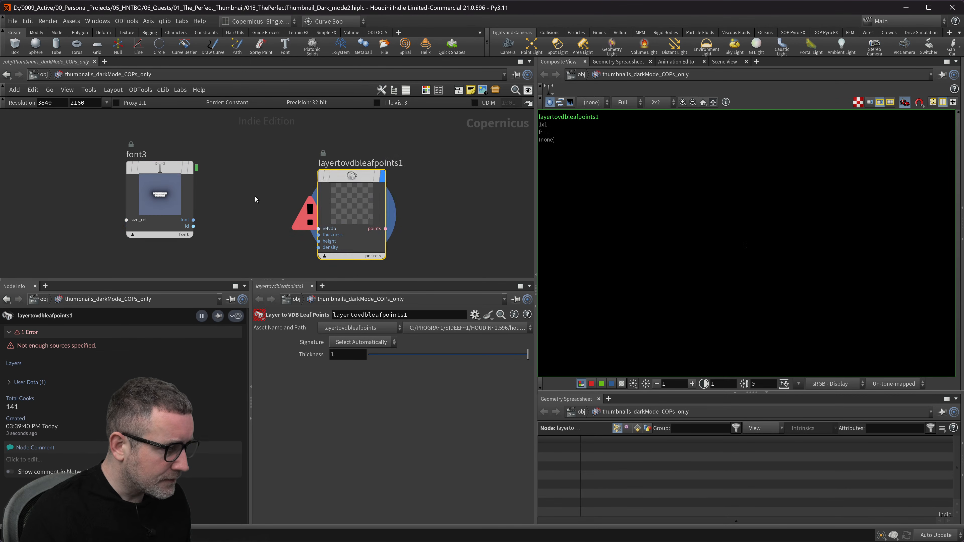
{"action": "middle_click", "coordinate": [344, 179]}
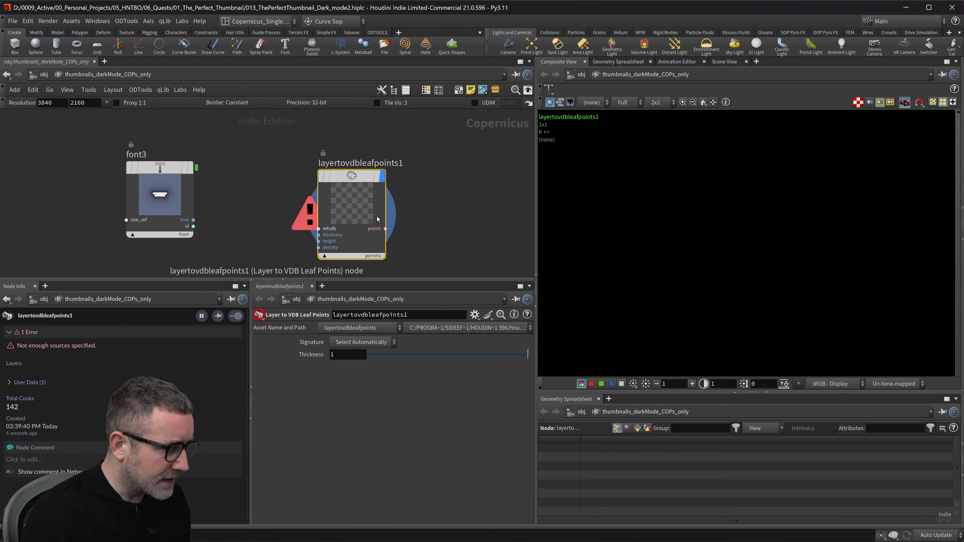
{"action": "middle_click_drag", "start_coordinate": [426, 210], "coordinate": [418, 194]}
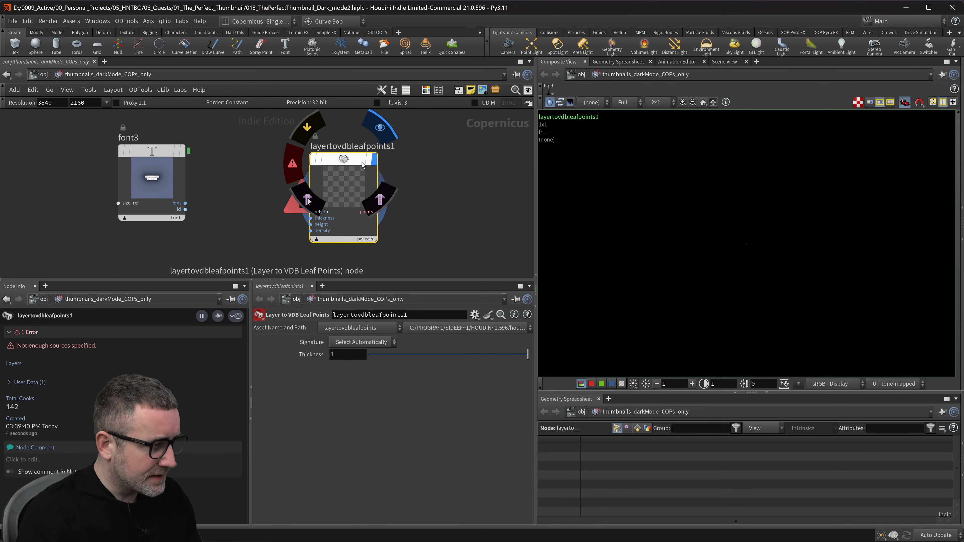
{"action": "mouse_move", "coordinate": [353, 162]}
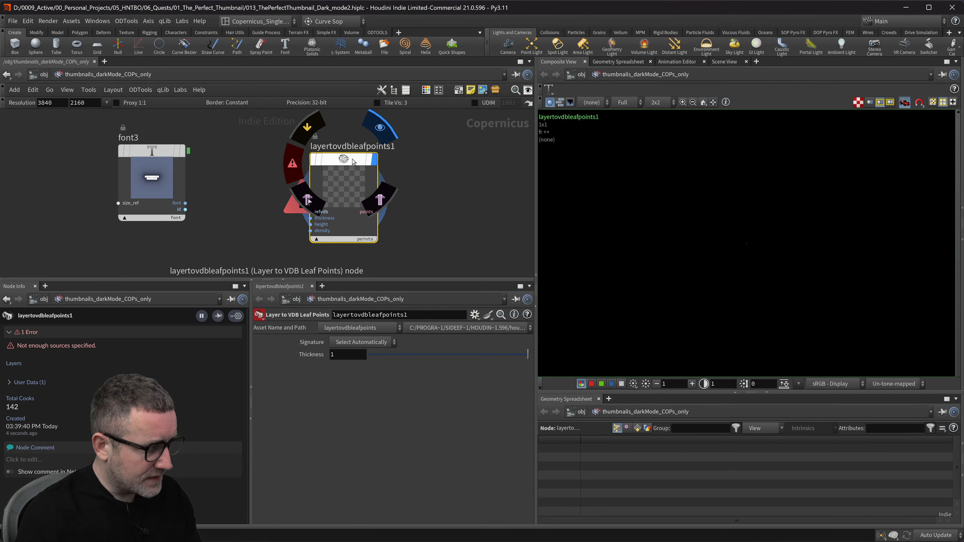
{"action": "key", "text": "Delete"}
- Add an SDF Rebuild node as the displayed node beside font3 and connect font3's font output to its mono input
{"action": "key", "text": "Tab"}
{"action": "key", "text": "Escape"}
{"action": "key", "text": "Tab"}
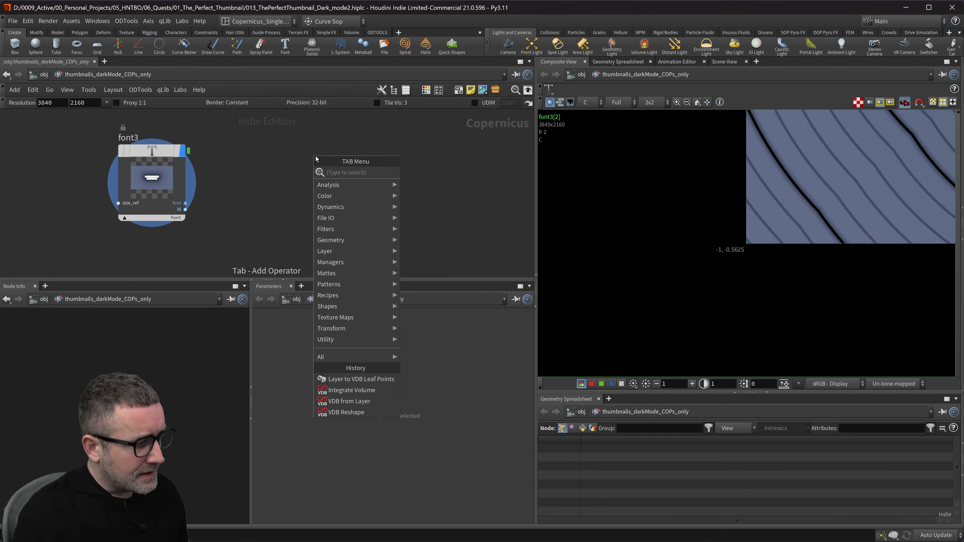
{"action": "mouse_move", "coordinate": [342, 307]}
{"action": "mouse_move", "coordinate": [427, 306]}
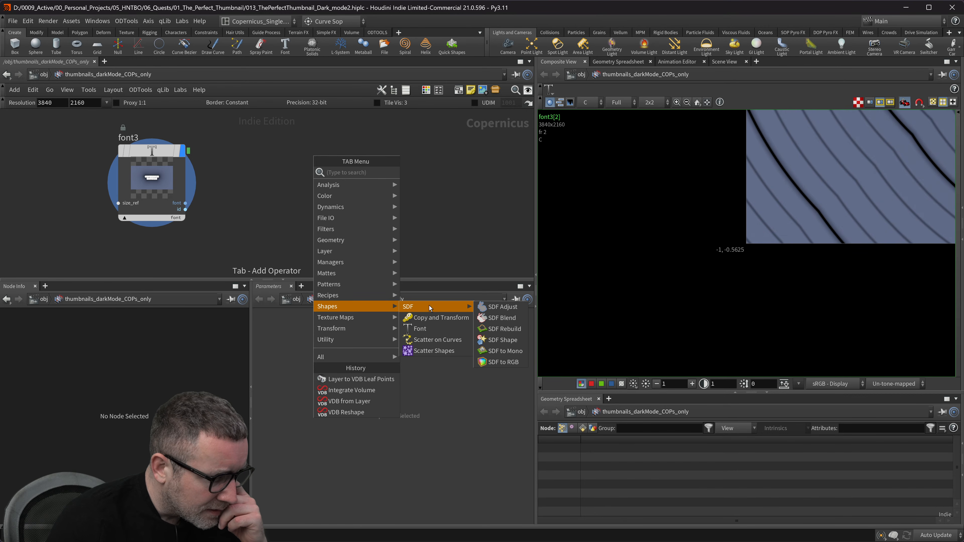
{"action": "left_click", "coordinate": [503, 329]}
{"action": "left_click", "coordinate": [309, 190]}
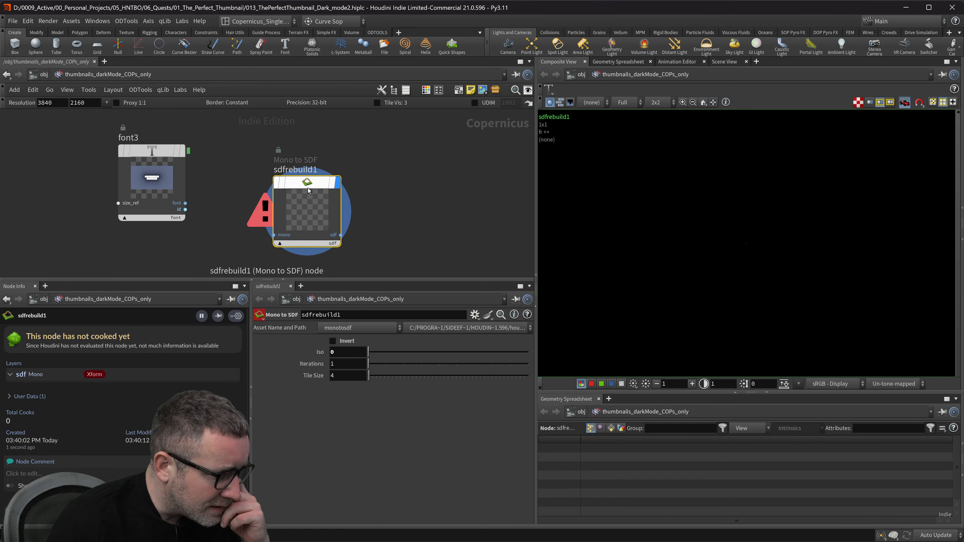
{"action": "left_click_drag", "start_coordinate": [308, 191], "coordinate": [323, 158]}
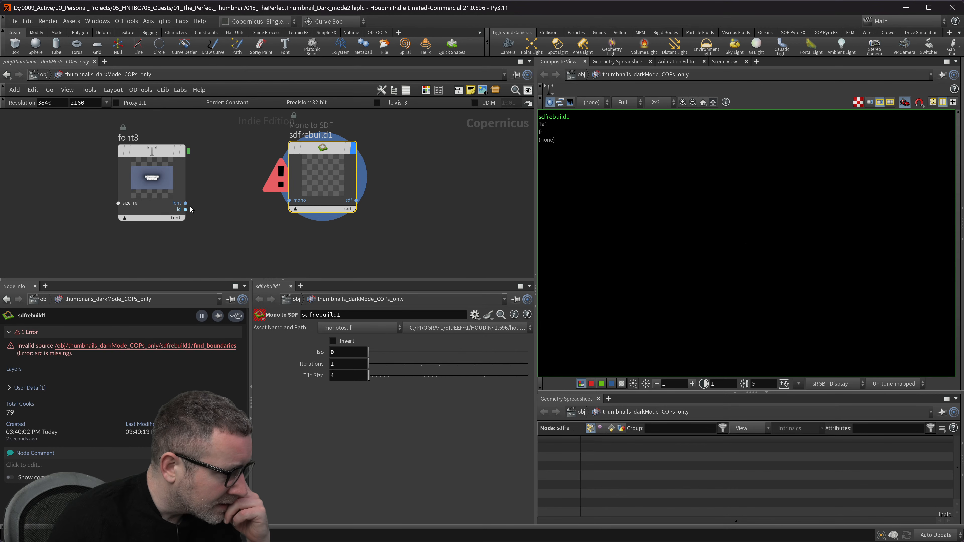
{"action": "left_click_drag", "start_coordinate": [185, 204], "coordinate": [281, 202]}
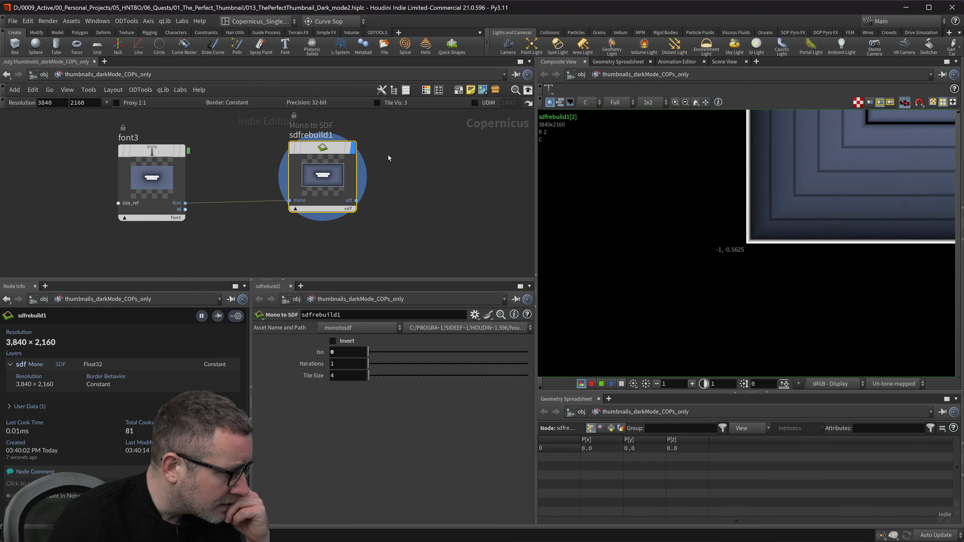
- Move sdfrebuild1 closer to font3 in the network
{"action": "middle_click_drag", "start_coordinate": [735, 268], "coordinate": [663, 315]}
{"action": "scroll", "coordinate": [716, 243], "scroll_direction": "down", "scroll_amount": 6}
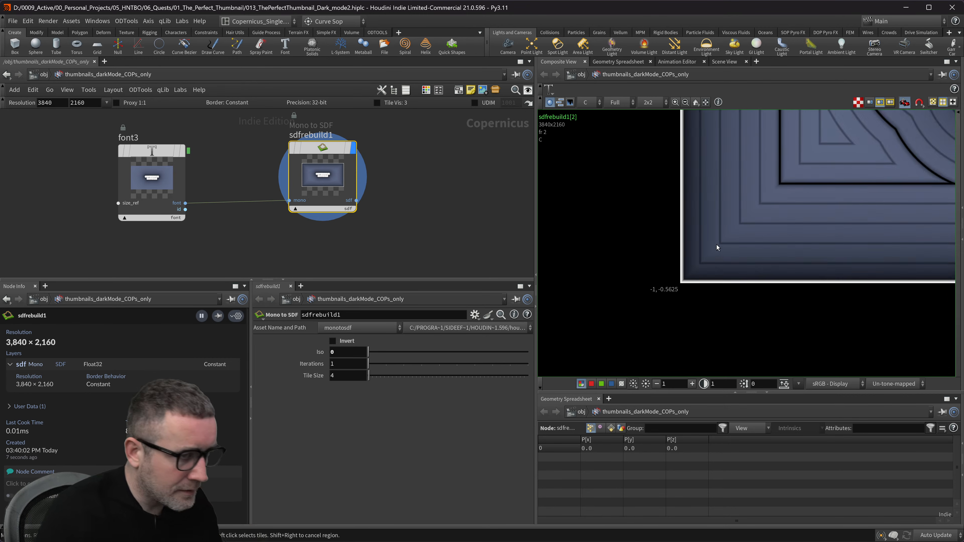
{"action": "scroll", "coordinate": [769, 218], "scroll_direction": "down", "scroll_amount": 2}
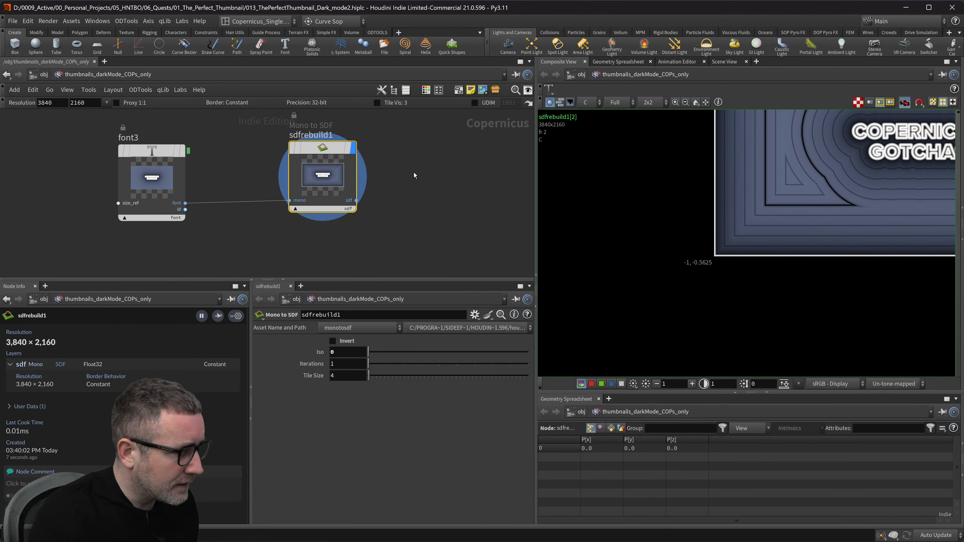
{"action": "middle_click_drag", "start_coordinate": [378, 159], "coordinate": [322, 177]}
{"action": "left_click_drag", "start_coordinate": [294, 178], "coordinate": [242, 185]}
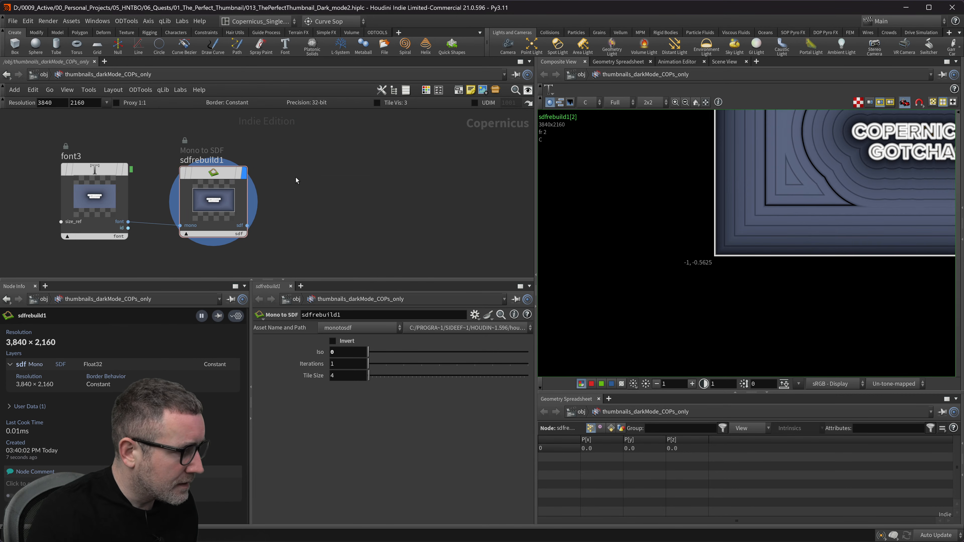
- Try a VDB Reshape node as the displayed node beside sdfrebuild1, with sdfrebuild1's sdf output connected to its source input
{"action": "key", "text": "Tab"}
{"action": "type", "text": "vd"}
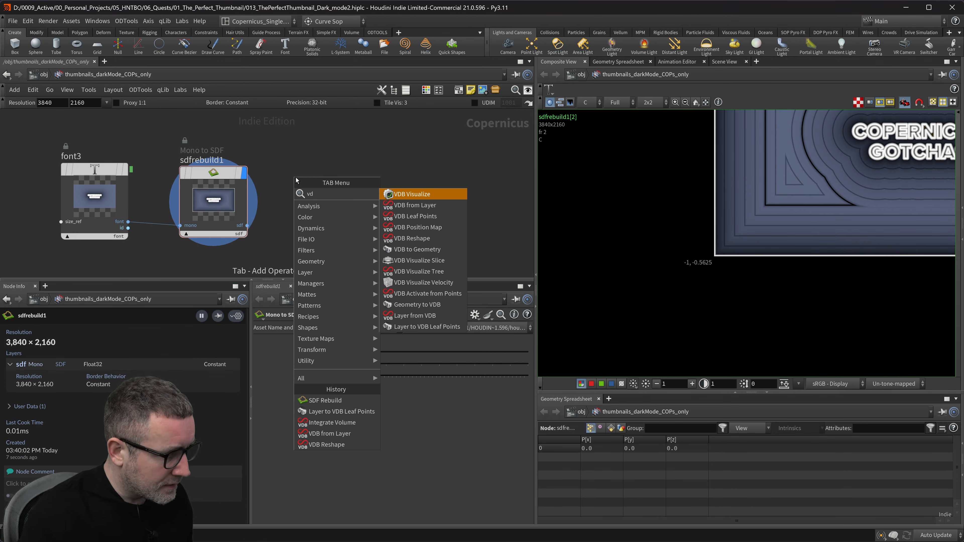
{"action": "key", "text": "Down"}
{"action": "key", "text": "Down"}
{"action": "key", "text": "Down"}
{"action": "key", "text": "Down"}
{"action": "key", "text": "Return"}
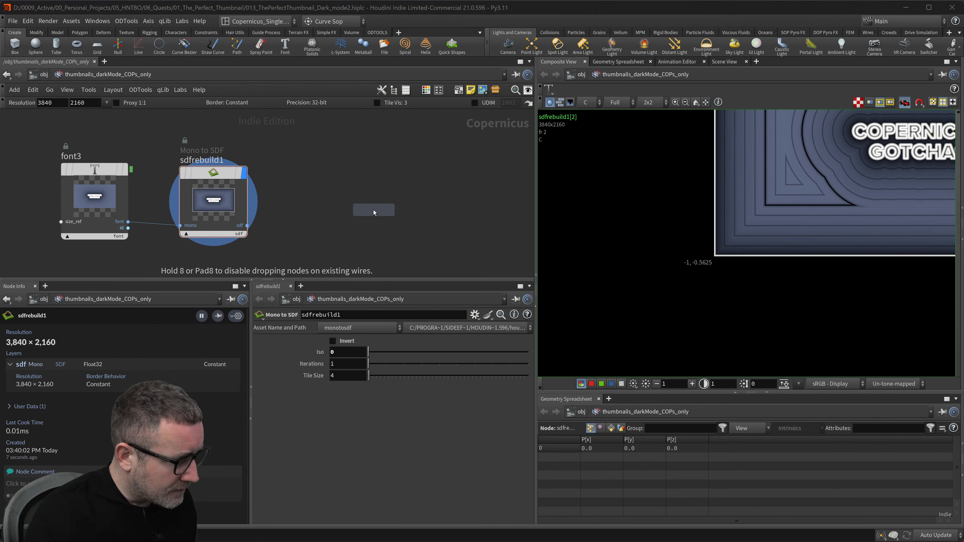
{"action": "left_click", "coordinate": [374, 209]}
{"action": "scroll", "coordinate": [247, 232], "scroll_direction": "up", "scroll_amount": 2}
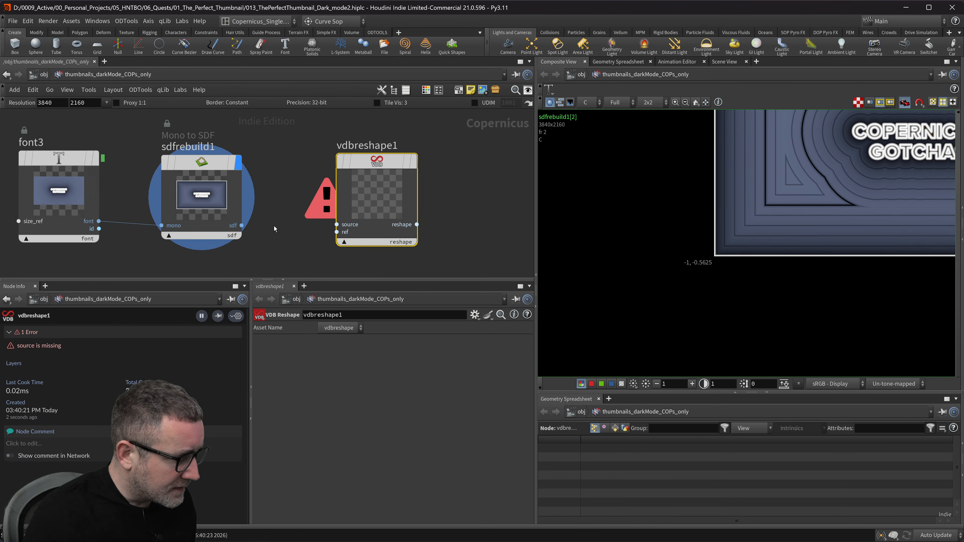
{"action": "left_click_drag", "start_coordinate": [242, 225], "coordinate": [337, 224]}
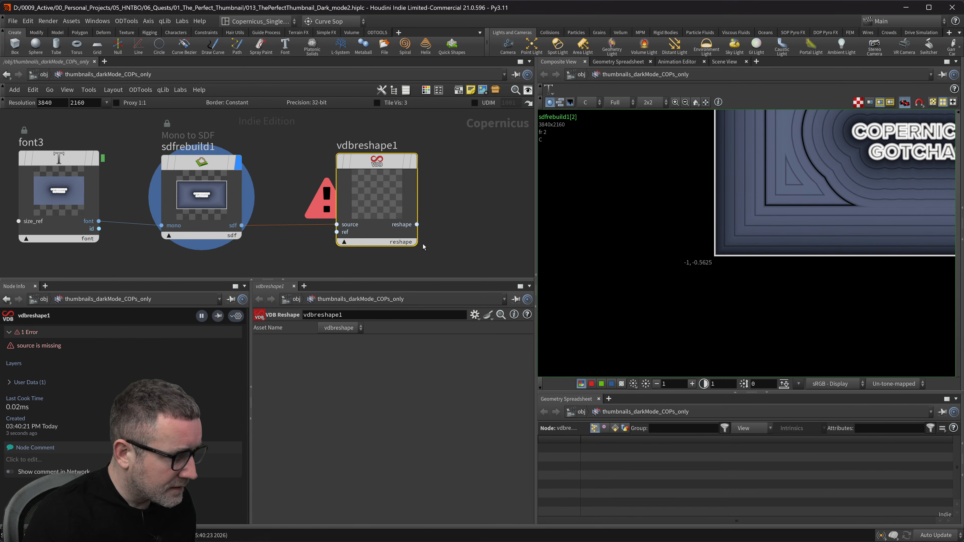
{"action": "left_click", "coordinate": [413, 161]}
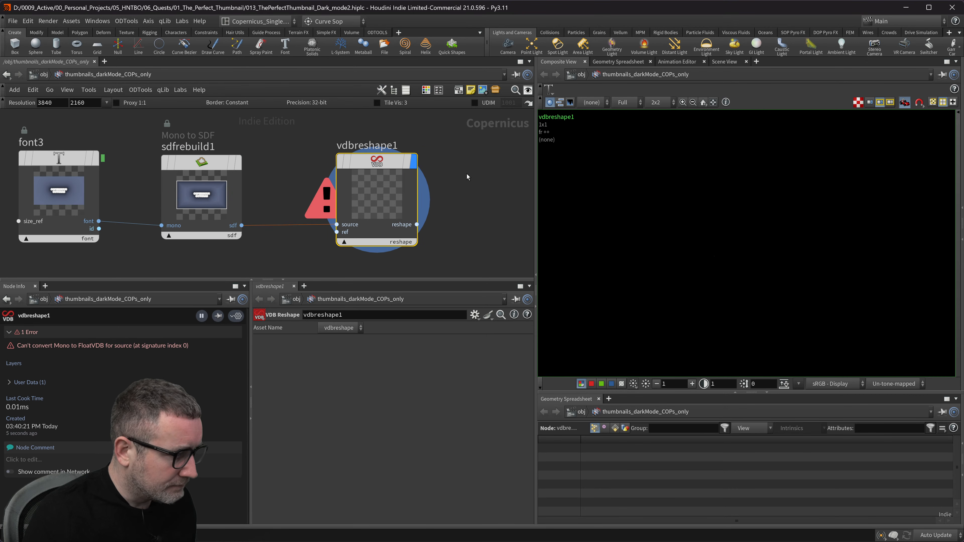
- Cut the wire between sdfrebuild1 and vdbreshape1 and make sdfrebuild1 the displayed node again
{"action": "middle_click_drag", "start_coordinate": [469, 175], "coordinate": [469, 171]}
{"action": "mouse_move", "coordinate": [339, 192]}
{"action": "key", "text": "y"}
{"action": "left_click_drag", "start_coordinate": [283, 236], "coordinate": [286, 205]}
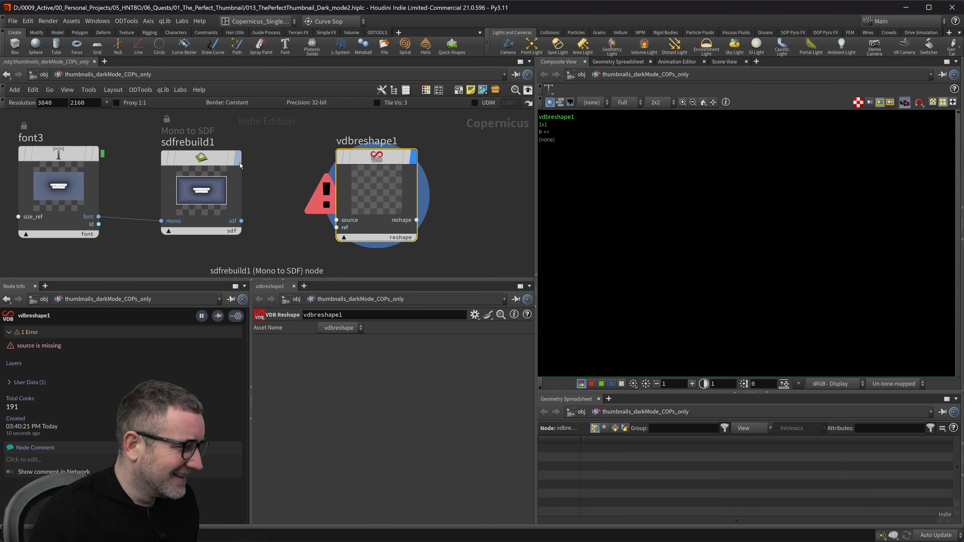
{"action": "left_click", "coordinate": [239, 158]}
- Check the layer information of sdfrebuild1 and font3, expanding the details of font3's font layer
{"action": "middle_click_drag", "start_coordinate": [247, 222], "coordinate": [278, 202]}
{"action": "left_click", "coordinate": [270, 192]}
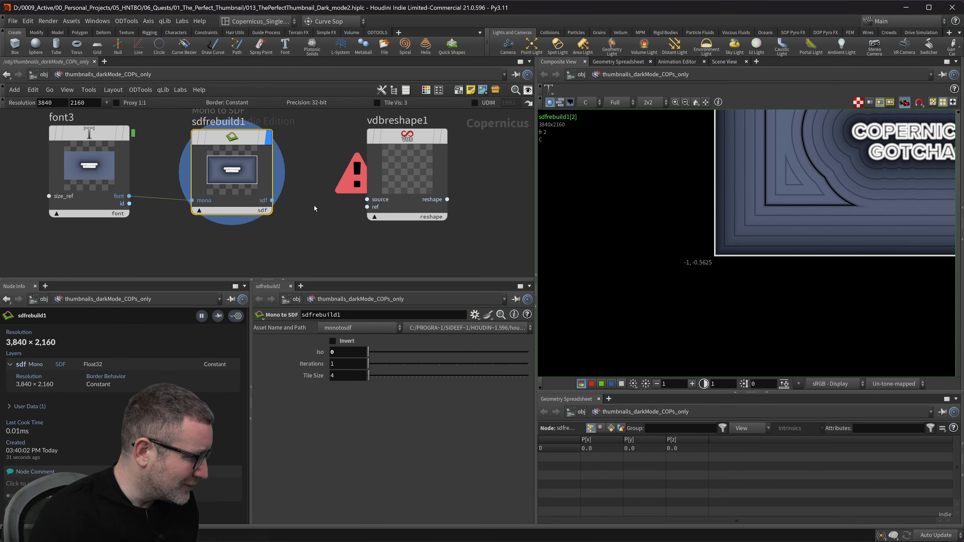
{"action": "left_click", "coordinate": [89, 169]}
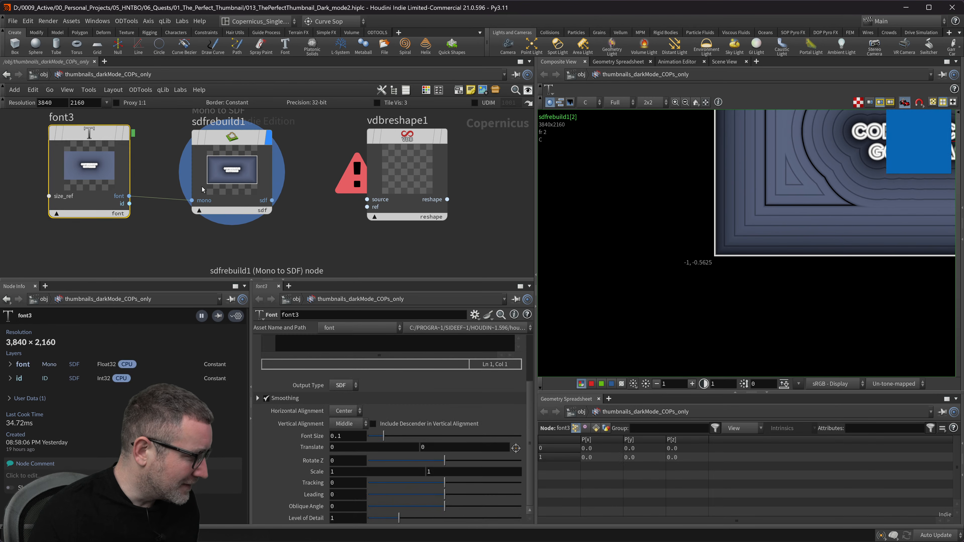
{"action": "left_click", "coordinate": [9, 364]}
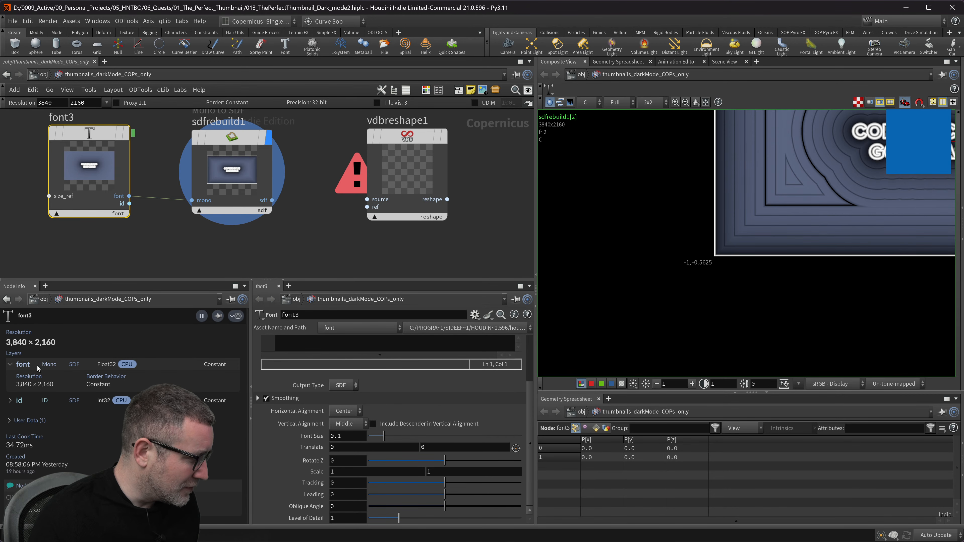
{"action": "middle_click_drag", "start_coordinate": [310, 223], "coordinate": [322, 242]}
- Set sdfrebuild1's Tile Size to 106
{"action": "left_click", "coordinate": [245, 155]}
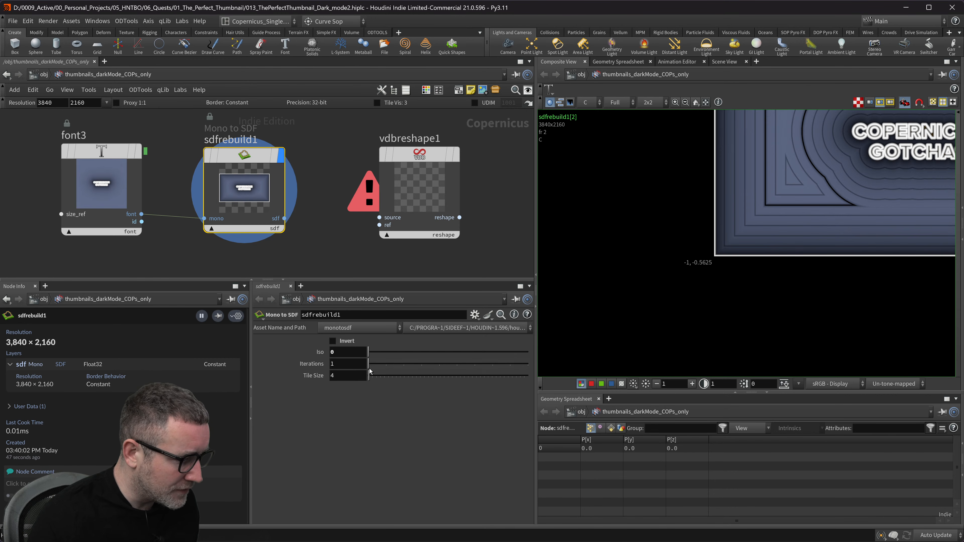
{"action": "left_click_drag", "start_coordinate": [370, 375], "coordinate": [385, 375]}
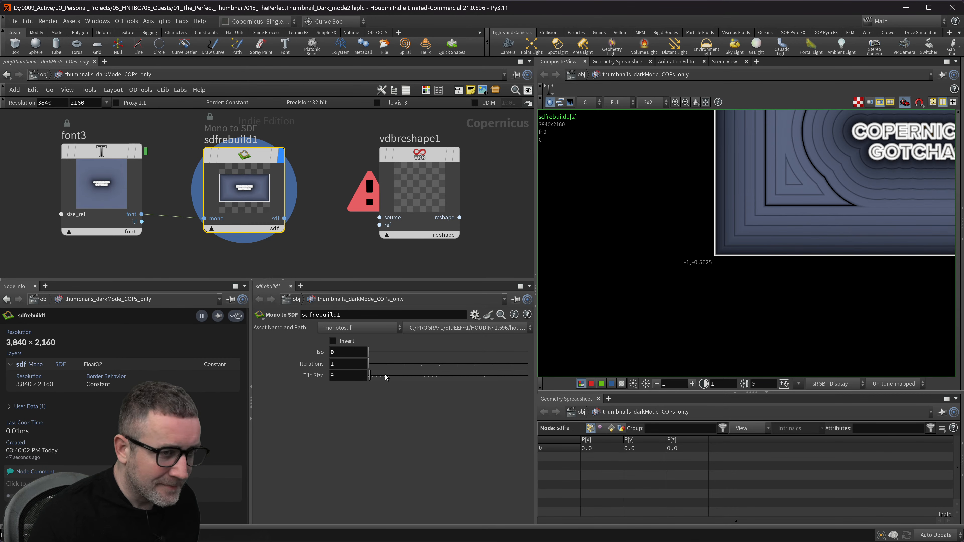
{"action": "left_click", "coordinate": [426, 376]}
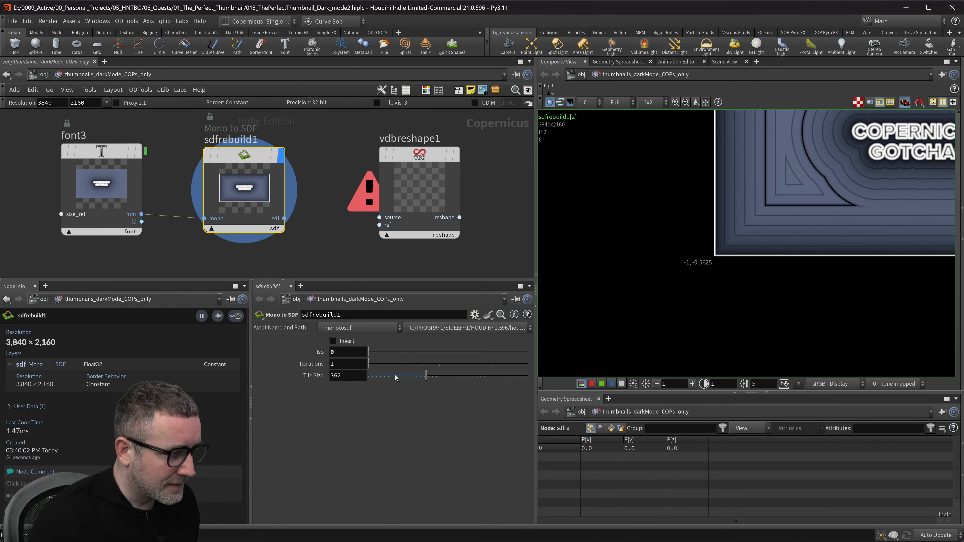
{"action": "left_click_drag", "start_coordinate": [359, 370], "coordinate": [372, 368]}
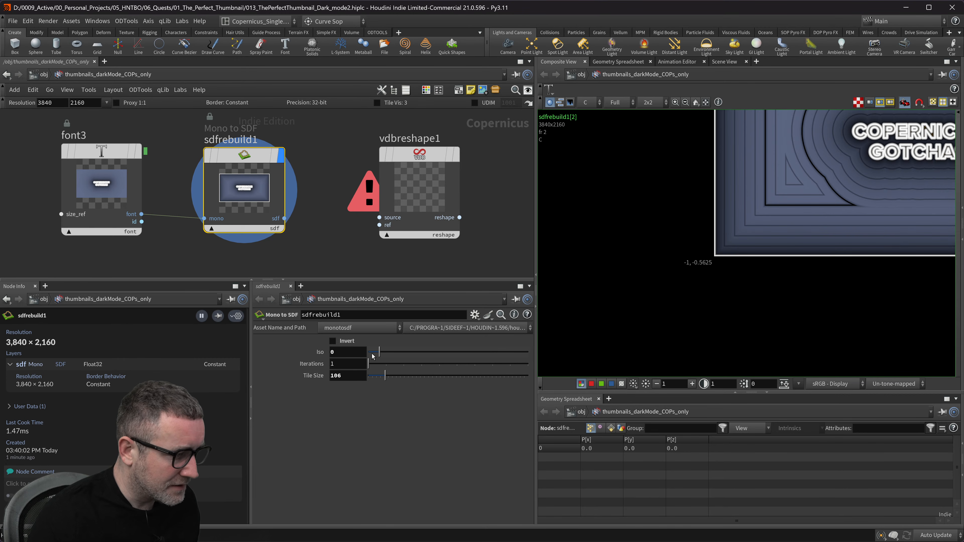
- Try positive Iso values such as 0.182 and 0.132 on sdfrebuild1, and reset Iso to 0
{"action": "left_click_drag", "start_coordinate": [382, 357], "coordinate": [398, 355]}
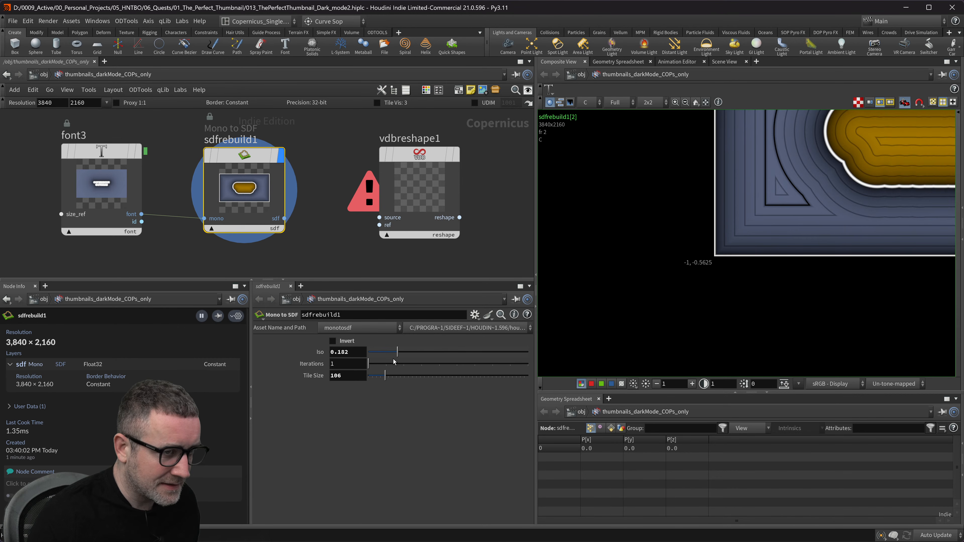
{"action": "left_click_drag", "start_coordinate": [397, 351], "coordinate": [390, 350]}
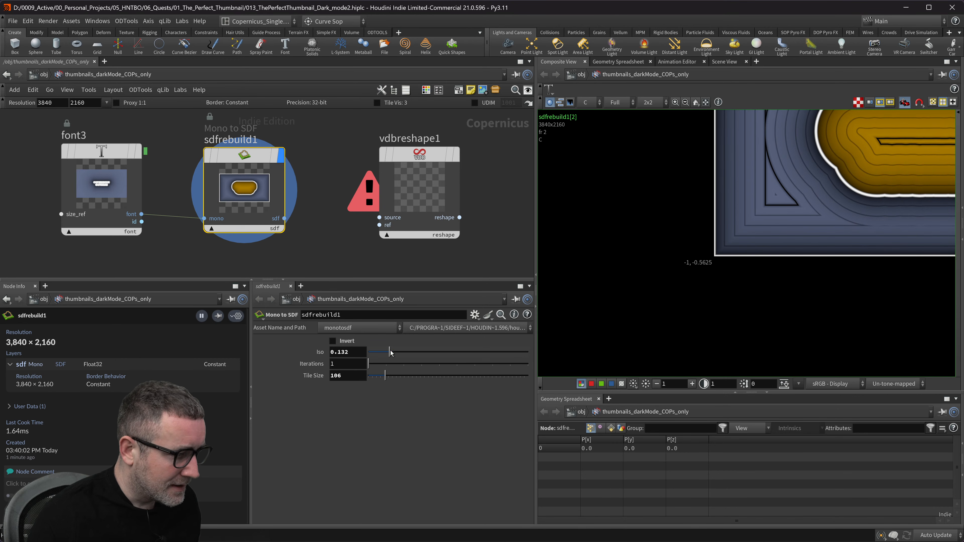
{"action": "left_click", "coordinate": [352, 354]}
{"action": "key", "text": "BackSpace"}
{"action": "key", "text": "BackSpace"}
{"action": "key", "text": "BackSpace"}
{"action": "key", "text": "BackSpace"}
{"action": "key", "text": "Return"}
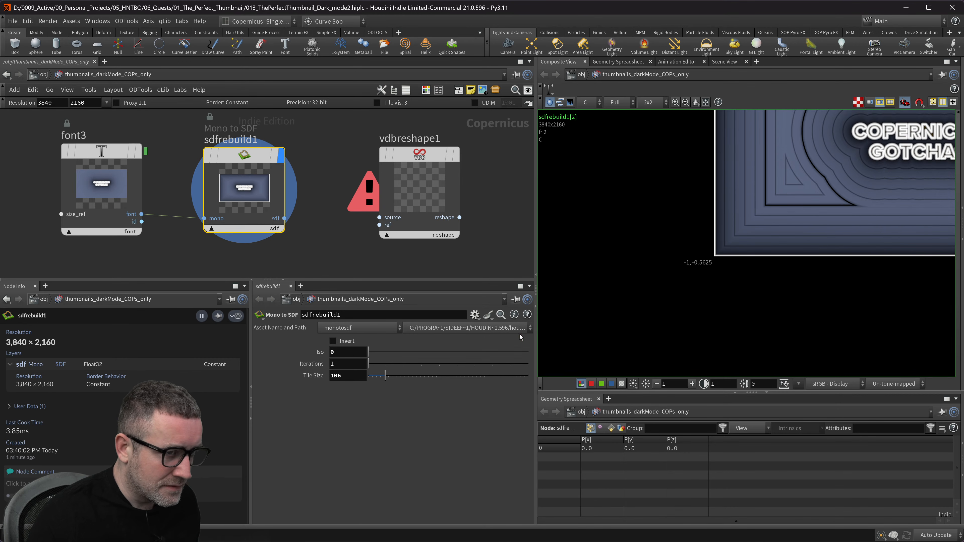
- Try negative Iso values of -0.1 and -0.05 on sdfrebuild1
{"action": "left_click", "coordinate": [351, 354]}
{"action": "type", "text": "-0.1"}
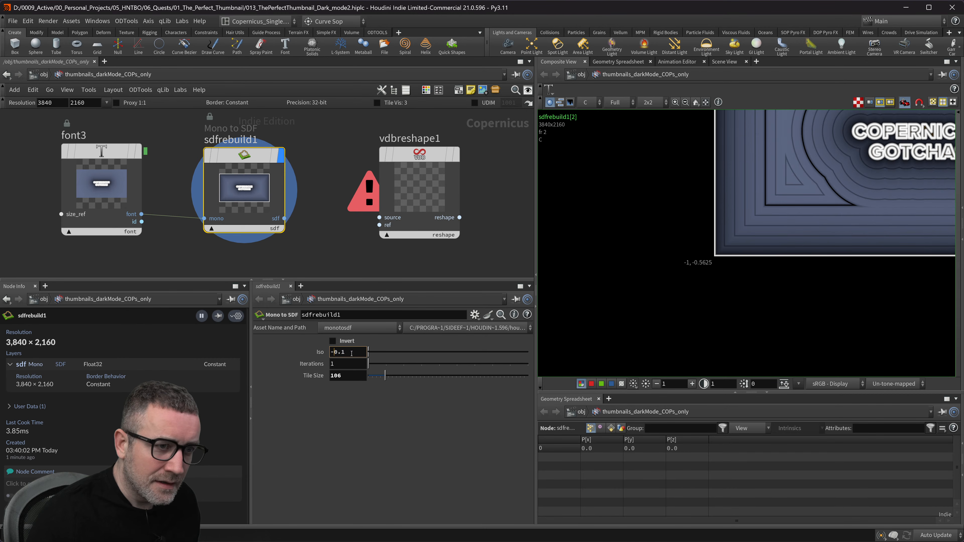
{"action": "key", "text": "Return"}
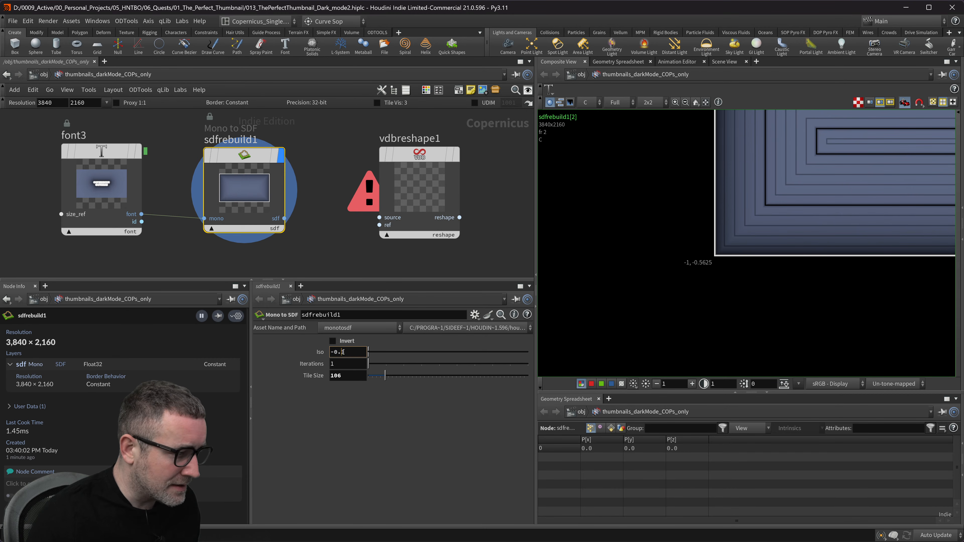
{"action": "type", "text": "05"}
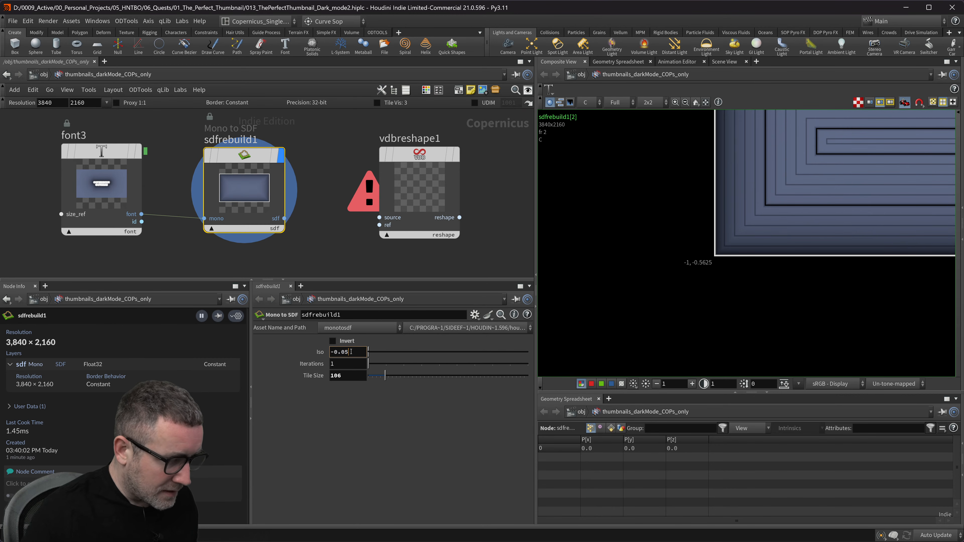
{"action": "key", "text": "Return"}
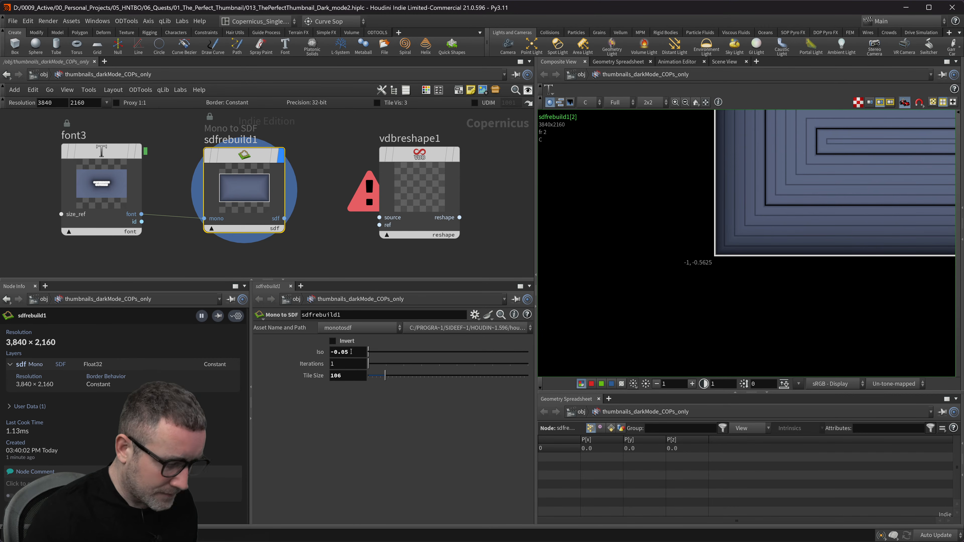
- Set sdfrebuild1's Iso to -0.001
{"action": "left_click", "coordinate": [351, 352]}
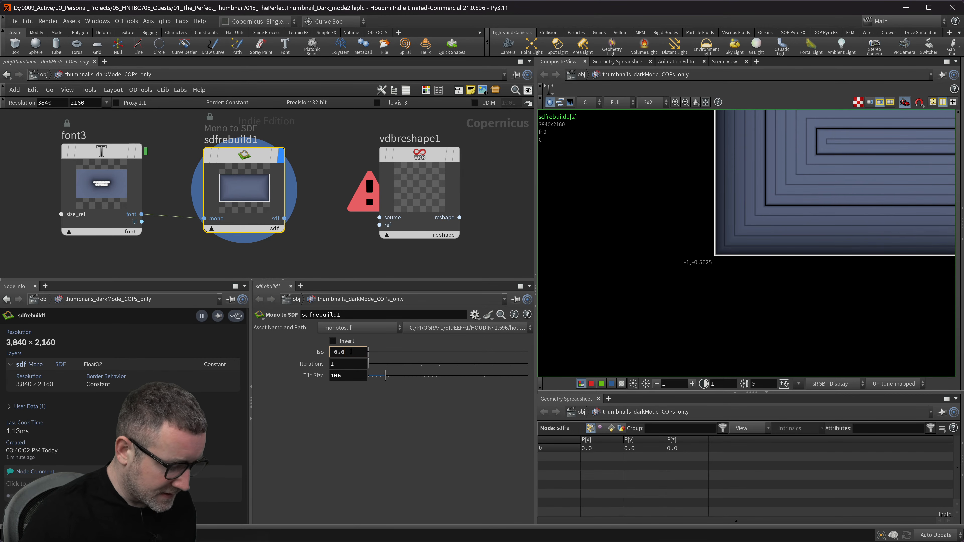
{"action": "key", "text": "Return"}
{"action": "left_click", "coordinate": [351, 351]}
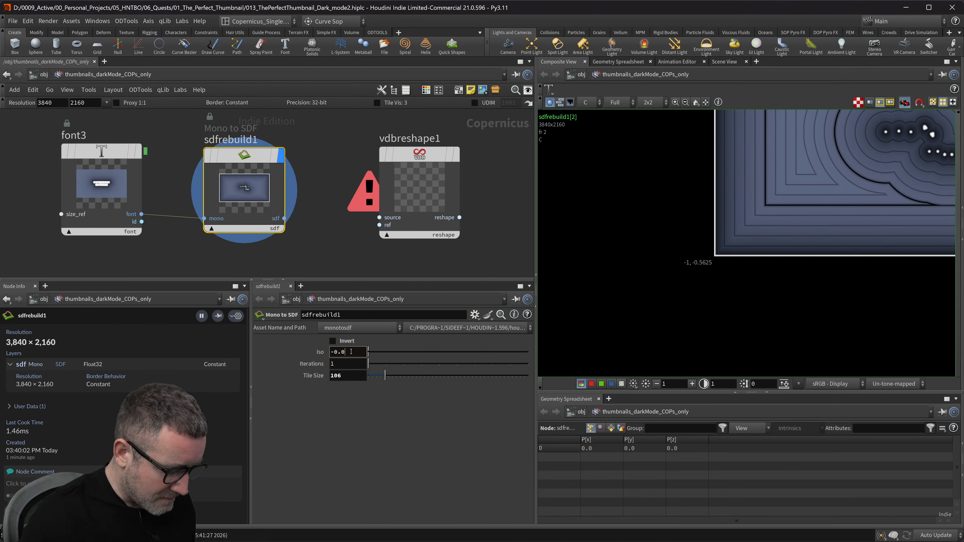
{"action": "key", "text": "Return"}
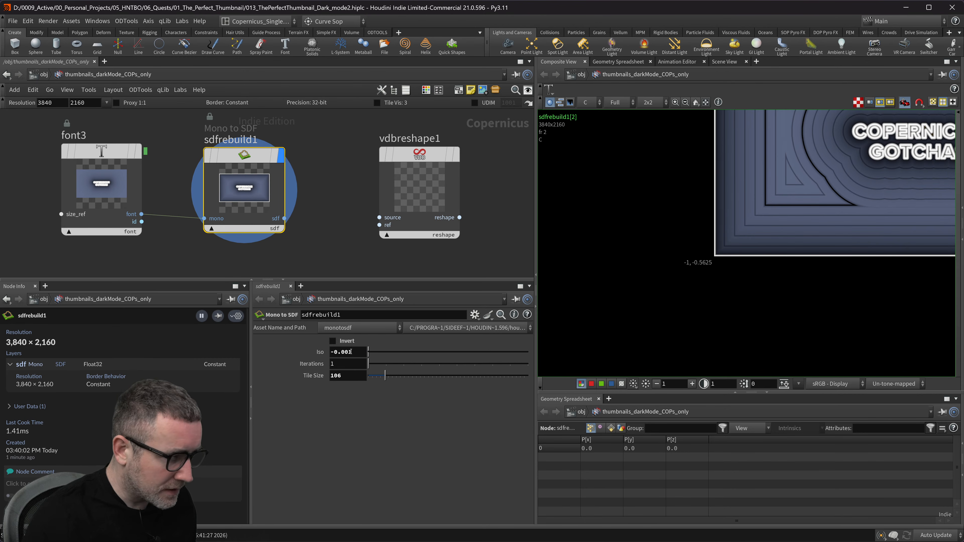
- Delete the vdbreshape1 node from the network
{"action": "middle_click_drag", "start_coordinate": [343, 233], "coordinate": [316, 222]}
{"action": "left_click_drag", "start_coordinate": [416, 150], "coordinate": [435, 149]}
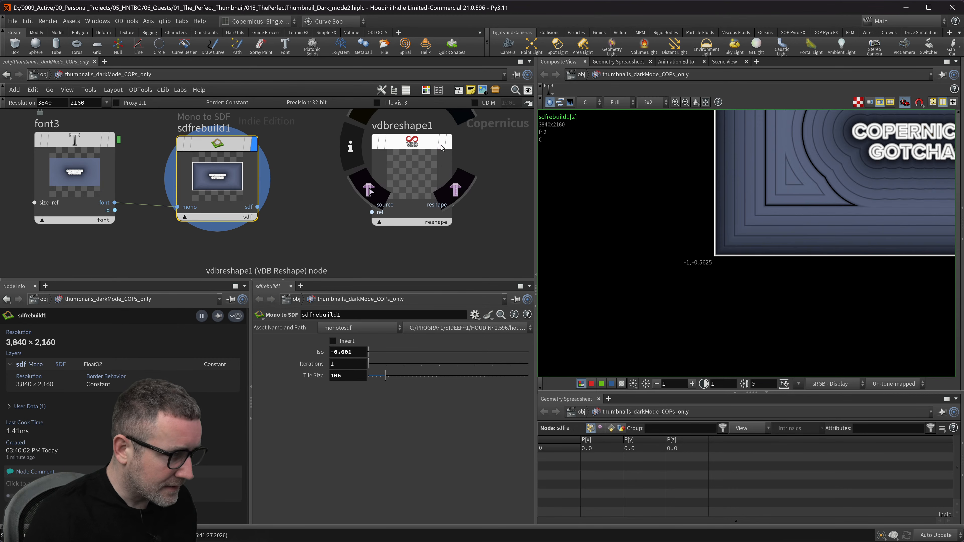
{"action": "left_click", "coordinate": [435, 149]}
{"action": "key", "text": "Tab"}
{"action": "left_click", "coordinate": [422, 139]}
{"action": "key", "text": "Delete"}
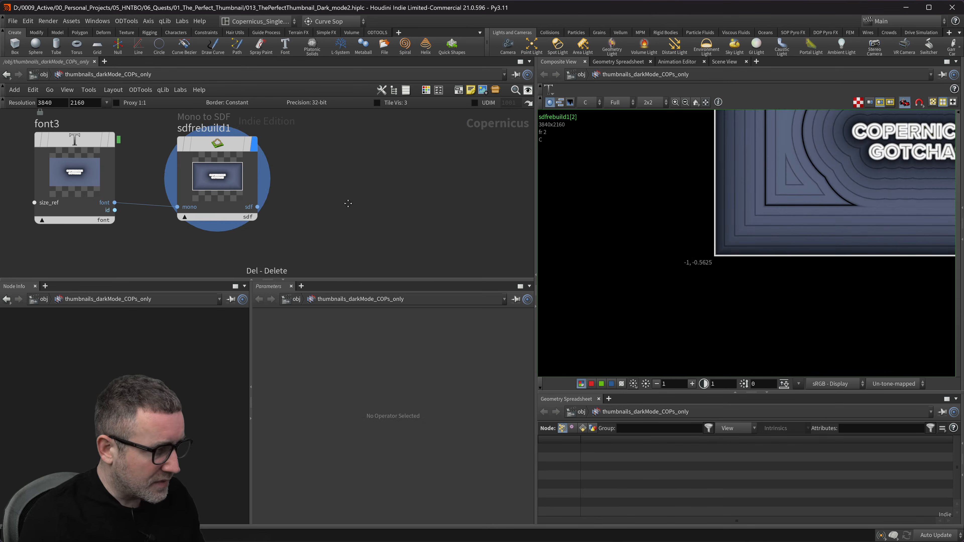
- Reposition sdfrebuild1 farther from font3 and slightly higher in the network
{"action": "middle_click_drag", "start_coordinate": [292, 196], "coordinate": [333, 199]}
{"action": "left_click_drag", "start_coordinate": [269, 152], "coordinate": [350, 133]}
{"action": "middle_click_drag", "start_coordinate": [426, 186], "coordinate": [393, 172]}
{"action": "scroll", "coordinate": [375, 209], "scroll_direction": "down", "scroll_amount": 4}
{"action": "left_click_drag", "start_coordinate": [328, 141], "coordinate": [309, 143]}
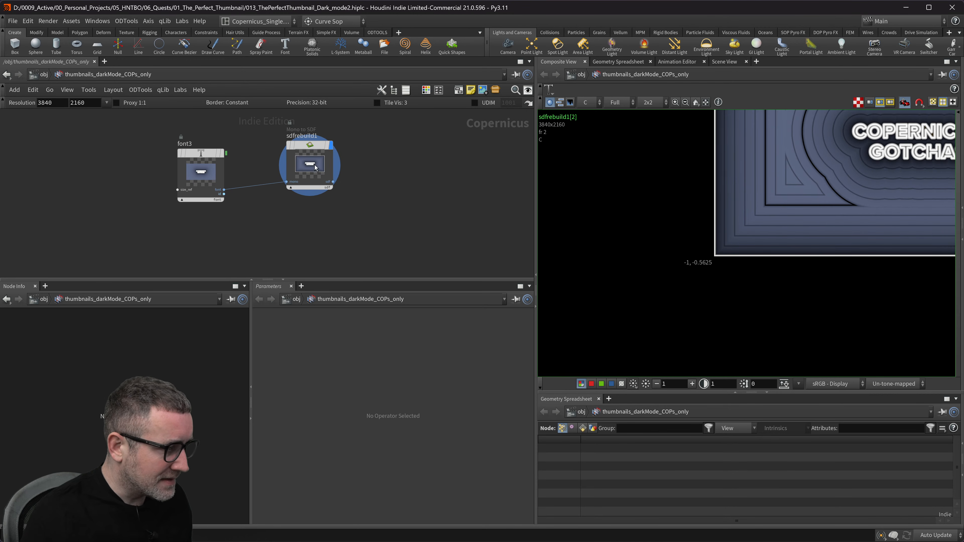
{"action": "middle_click_drag", "start_coordinate": [365, 179], "coordinate": [344, 175]}
{"action": "key", "text": "Tab"}
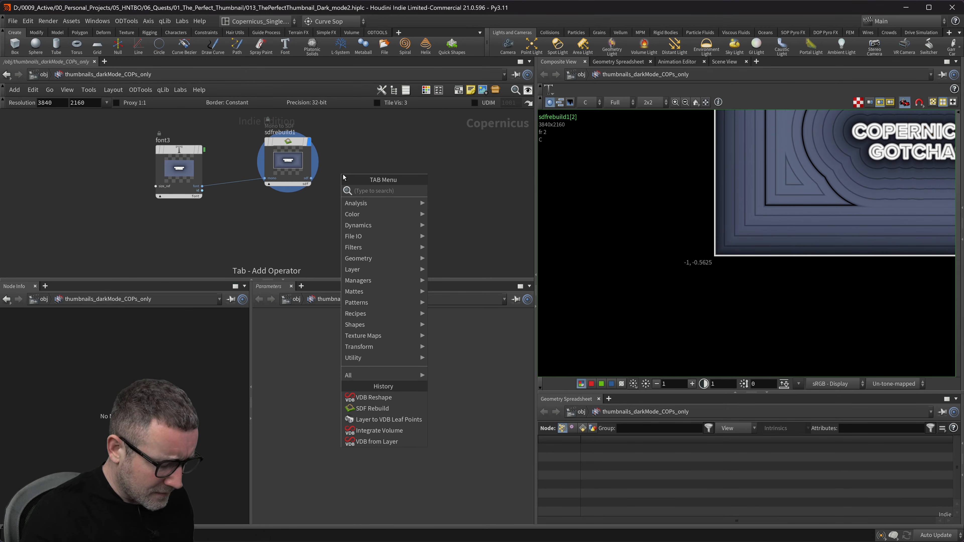
{"action": "type", "text": "sdf"}
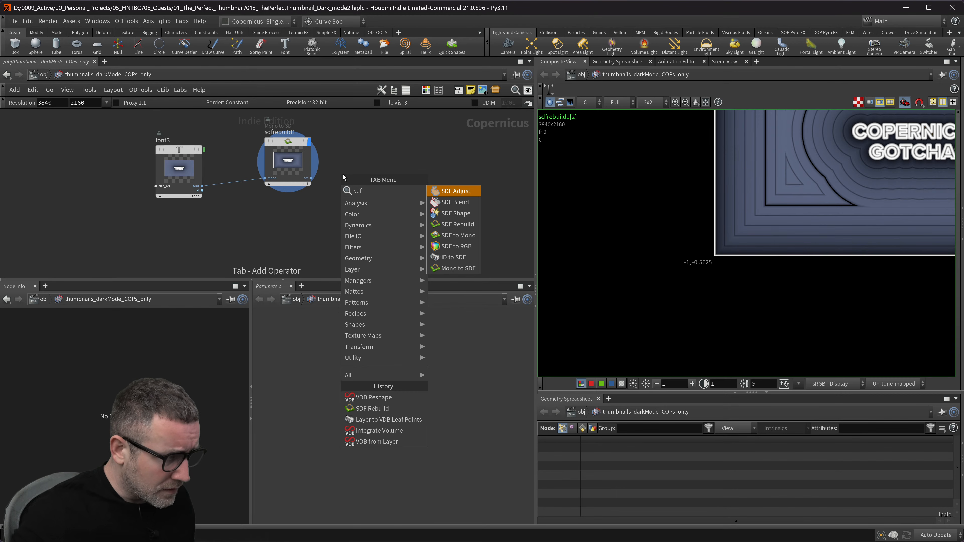
{"action": "key", "text": "Down"}
{"action": "key", "text": "Down"}
{"action": "key", "text": "Down"}
{"action": "key", "text": "Down"}
{"action": "key", "text": "Down"}
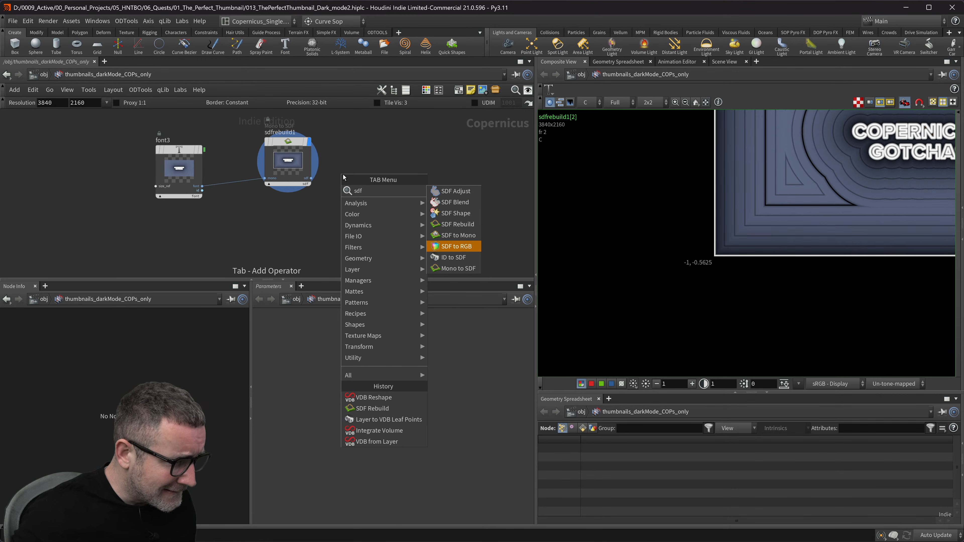
{"action": "key", "text": "Up"}
{"action": "key", "text": "Return"}
{"action": "key", "text": "Escape"}
- Add an SDF to Mono node as the displayed node beside sdfrebuild1, and connect sdfrebuild1's sdf output to its sdf input
{"action": "key", "text": "Tab"}
{"action": "type", "text": "sdf mo"}
{"action": "key", "text": "Return"}
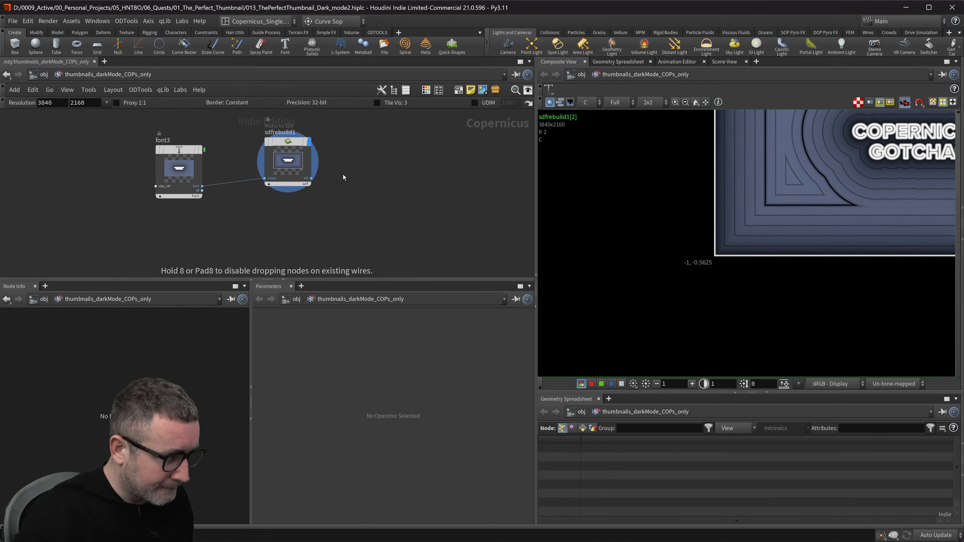
{"action": "left_click", "coordinate": [332, 178]}
{"action": "left_click_drag", "start_coordinate": [306, 181], "coordinate": [380, 174]}
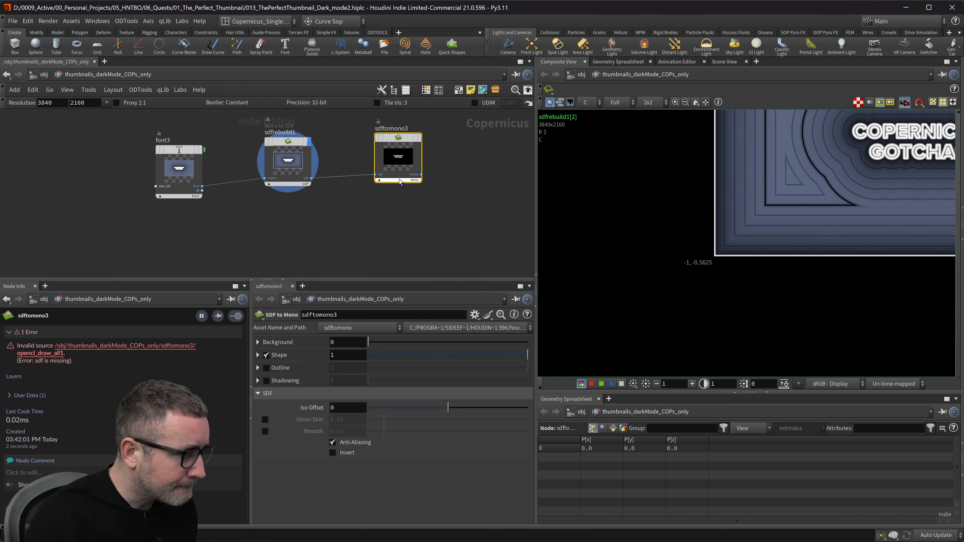
{"action": "left_click", "coordinate": [421, 142]}
- Duplicate the font3 node and place the copy above the font3, sdfrebuild1 and sdftomono3 chain
{"action": "middle_click_drag", "start_coordinate": [437, 196], "coordinate": [403, 246]}
{"action": "middle_click_drag", "start_coordinate": [129, 221], "coordinate": [185, 248]}
{"action": "left_click_drag", "start_coordinate": [203, 227], "coordinate": [372, 134]}
{"action": "middle_click_drag", "start_coordinate": [935, 143], "coordinate": [831, 178]}
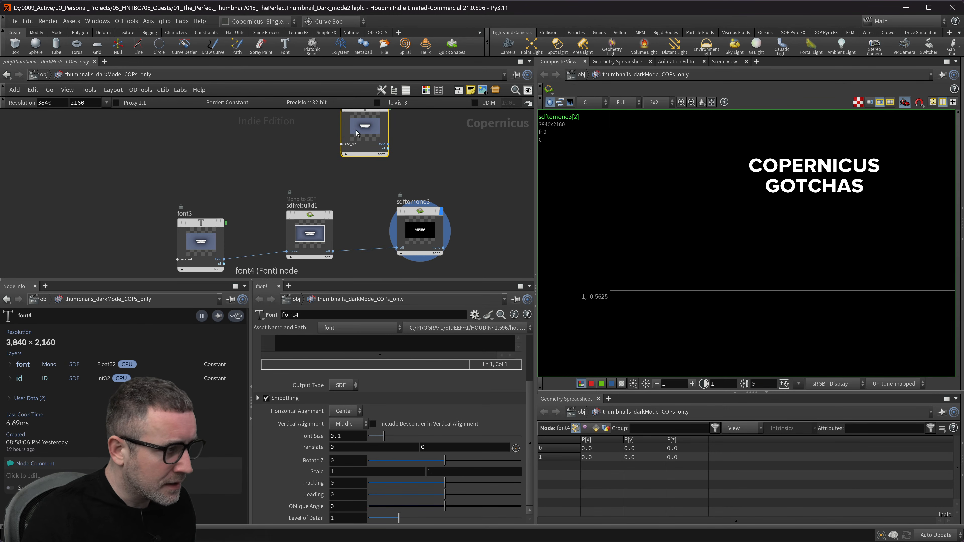
- Set font4's Output Type to Mask and move the sdftomono3 node closer to sdfrebuild1
{"action": "middle_click_drag", "start_coordinate": [446, 178], "coordinate": [437, 210]}
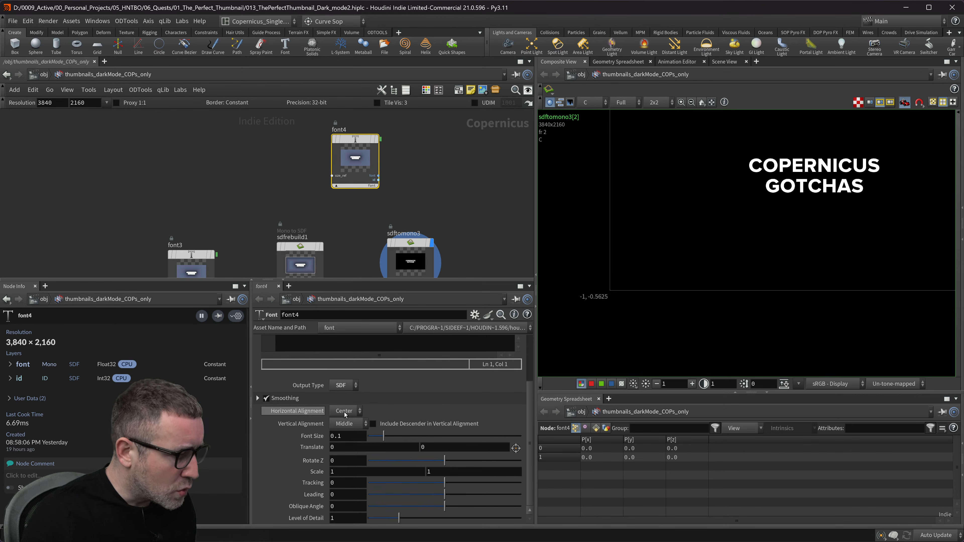
{"action": "left_click", "coordinate": [343, 385]}
{"action": "left_click", "coordinate": [343, 386]}
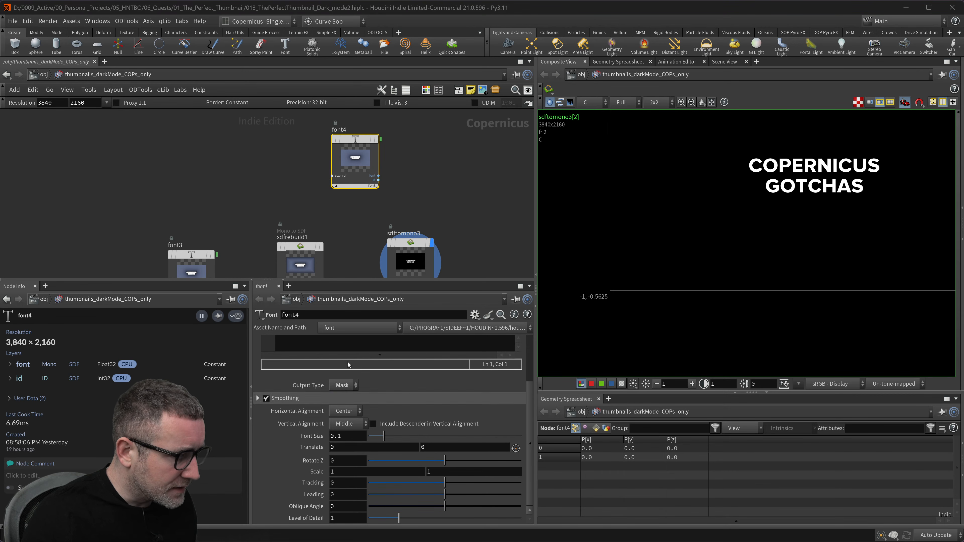
{"action": "middle_click_drag", "start_coordinate": [429, 214], "coordinate": [409, 200]}
{"action": "left_click_drag", "start_coordinate": [388, 226], "coordinate": [355, 234]}
- Add a Switch node to the network between font4 and sdftomono3, to their output side
{"action": "key", "text": "Tab"}
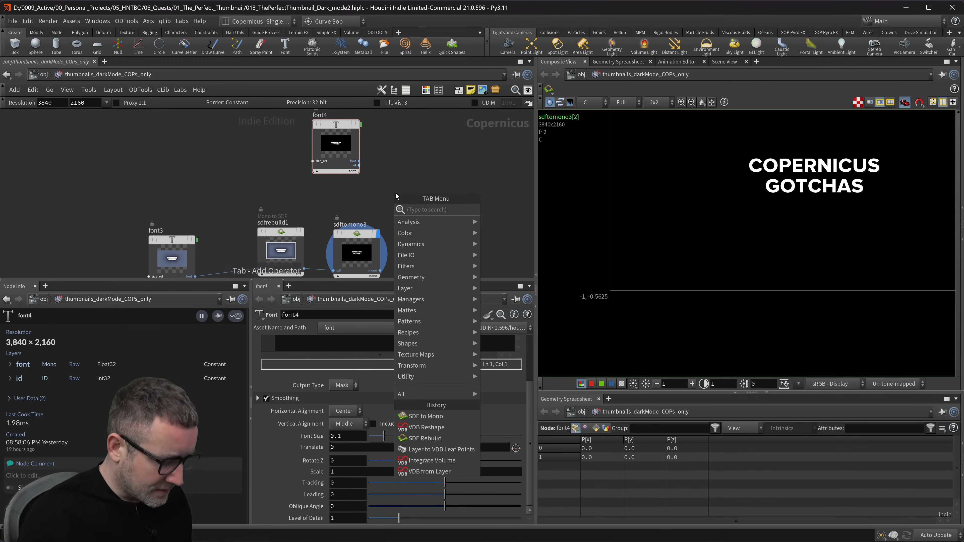
{"action": "type", "text": "switch"}
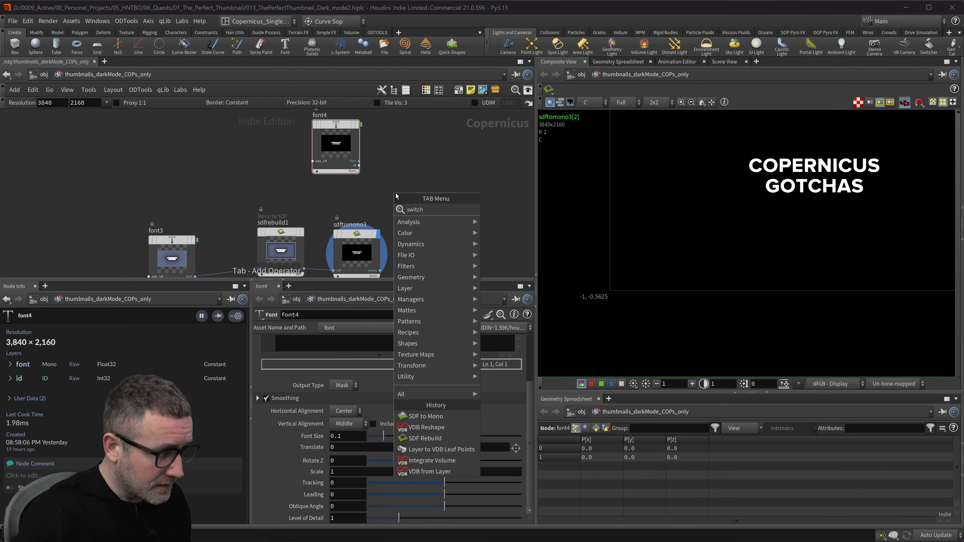
{"action": "key", "text": "Return"}
{"action": "key", "text": "Return"}
{"action": "left_click", "coordinate": [422, 167]}
- Connect sdftomono3's mono output and font4's font output to the first two switch2 inputs, and move switch2 farther from them
{"action": "left_click_drag", "start_coordinate": [359, 161], "coordinate": [391, 188]}
{"action": "left_click", "coordinate": [395, 198]}
{"action": "left_click", "coordinate": [380, 270]}
{"action": "left_click", "coordinate": [398, 201]}
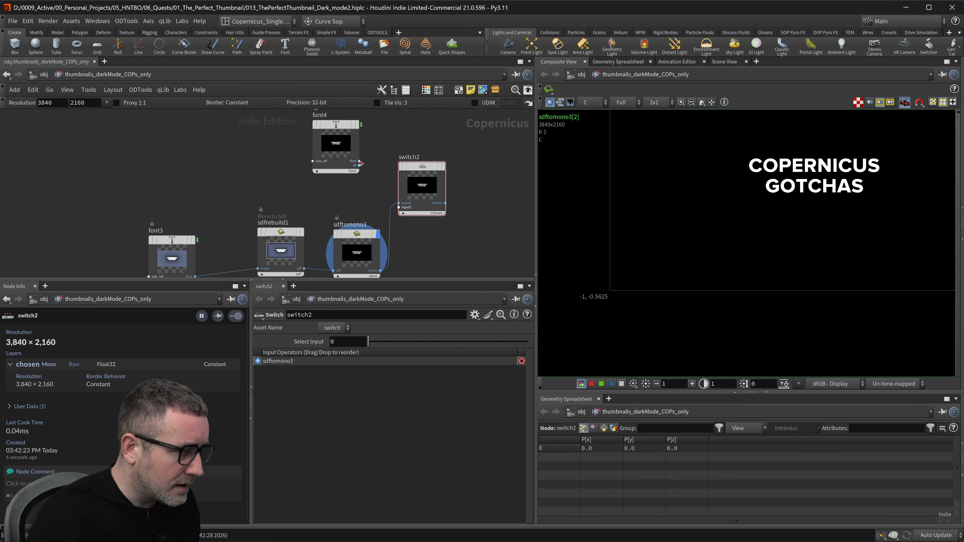
{"action": "left_click", "coordinate": [398, 207]}
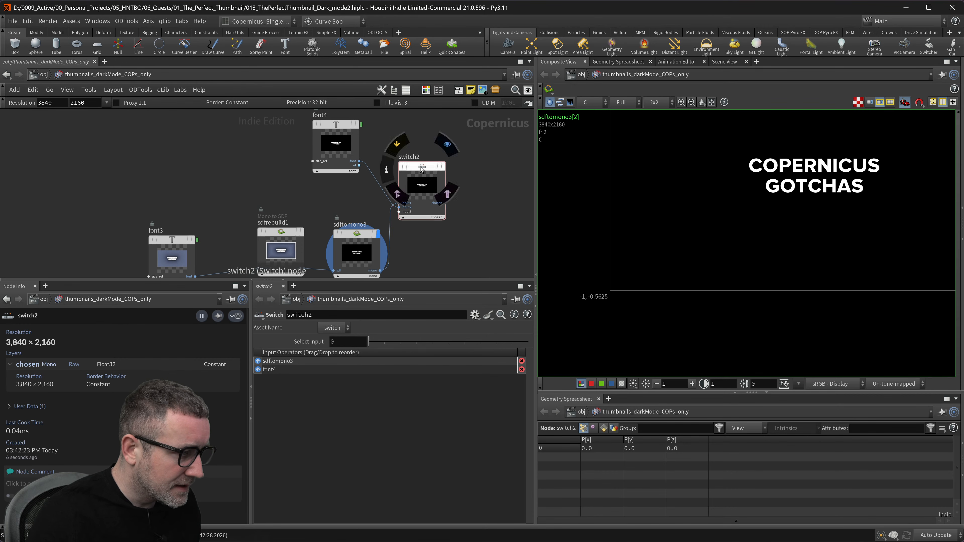
{"action": "left_click_drag", "start_coordinate": [422, 167], "coordinate": [455, 162]}
{"action": "left_click", "coordinate": [455, 161]}
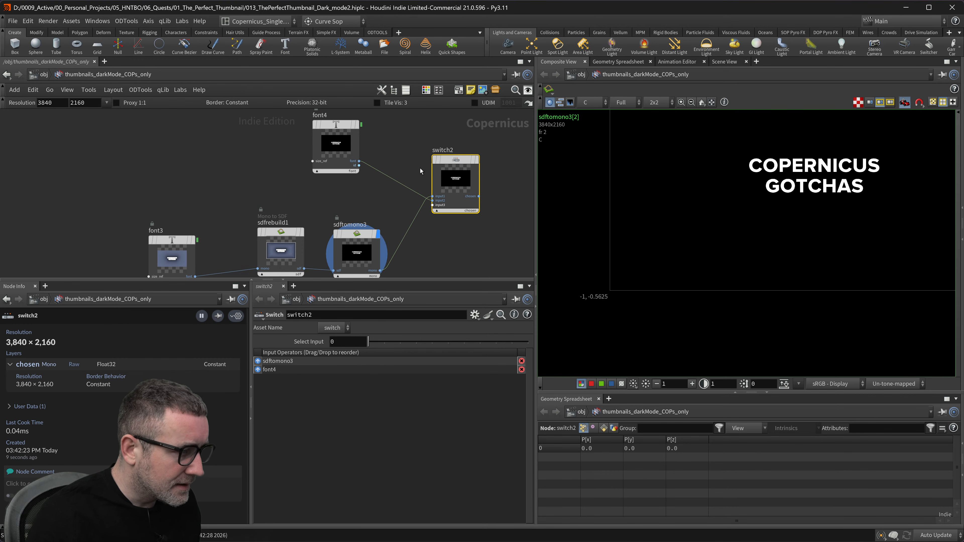
- Toggle switch2's Select Input between 1 and 0 to compare the font4 and sdftomono3 inputs
{"action": "left_click", "coordinate": [346, 342]}
{"action": "type", "text": "1"}
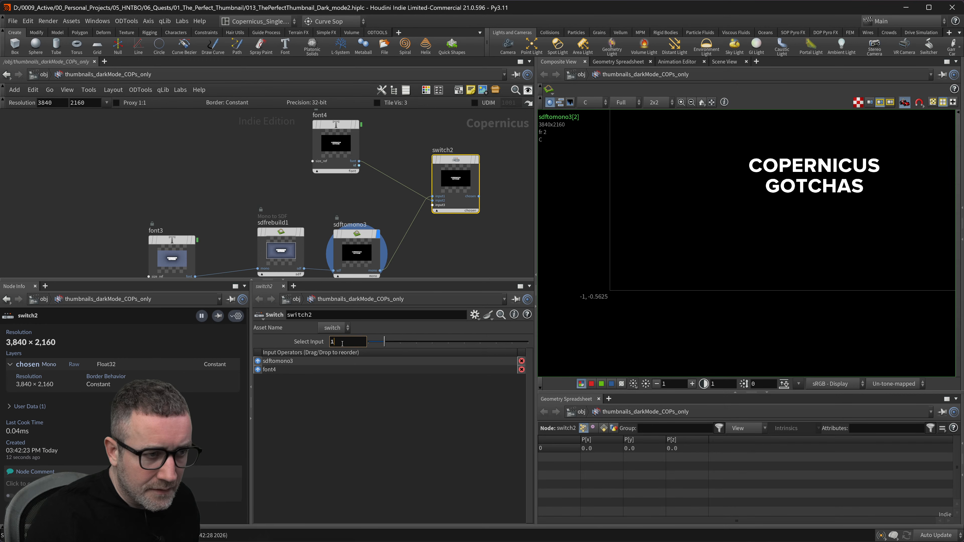
{"action": "scroll", "coordinate": [750, 228], "scroll_direction": "up", "scroll_amount": 6}
{"action": "middle_click_drag", "start_coordinate": [835, 179], "coordinate": [807, 239]}
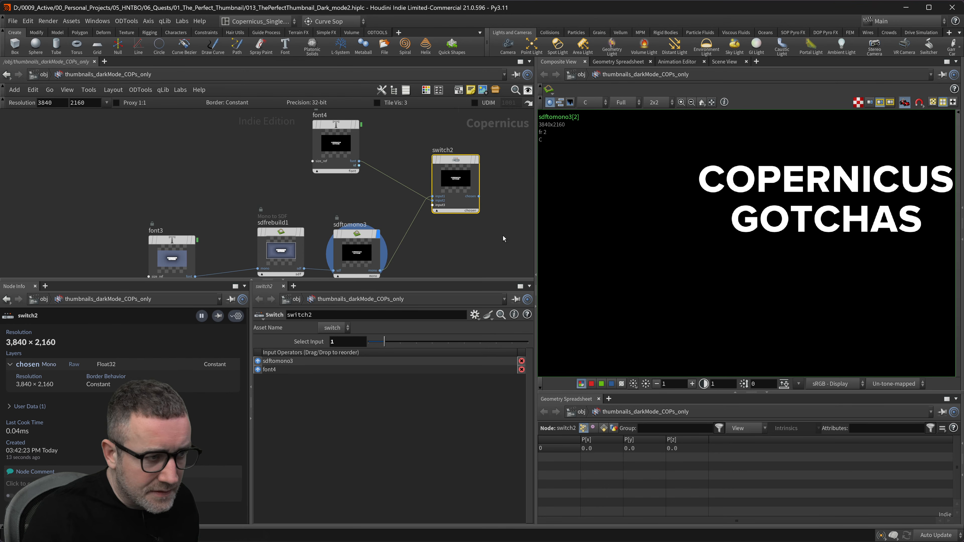
{"action": "left_click", "coordinate": [341, 341]}
{"action": "type", "text": "0"}
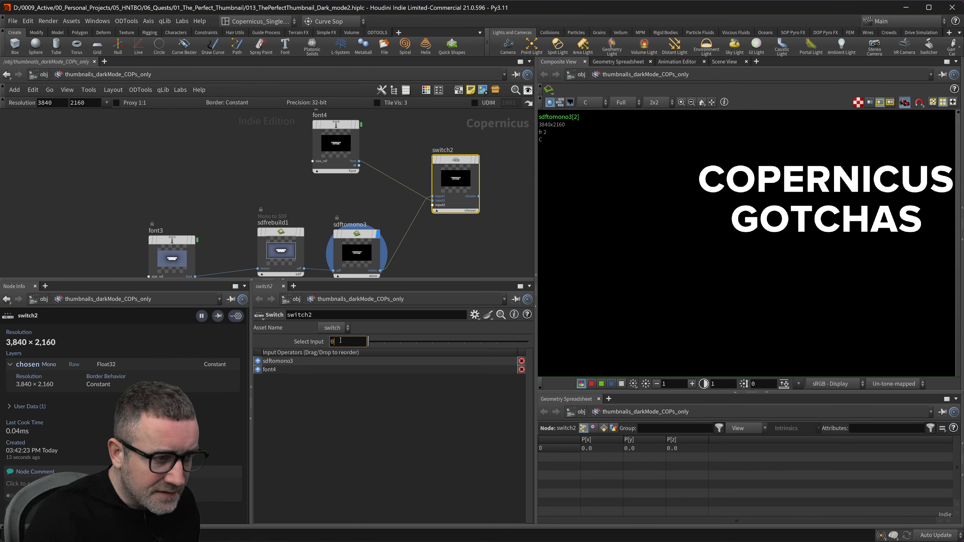
{"action": "key", "text": "BackSpace"}
{"action": "type", "text": "1"}
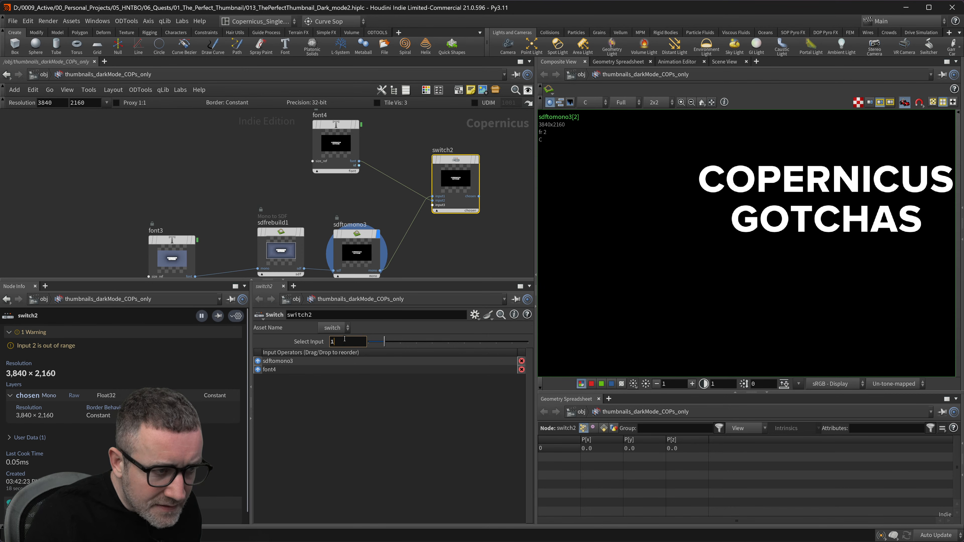
{"action": "key", "text": "BackSpace"}
{"action": "type", "text": "0"}
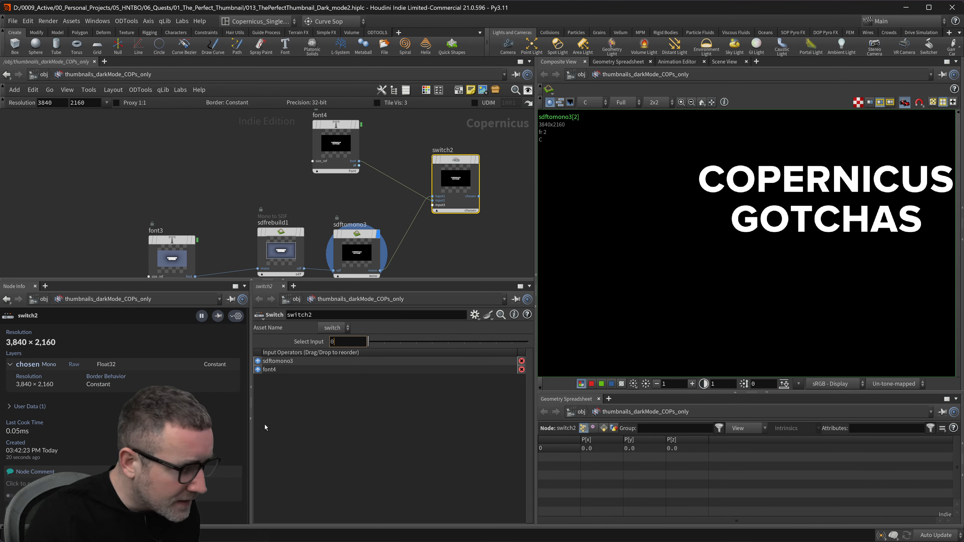
- Set the Iso value of sdfrebuild1 to -0.005
{"action": "left_click", "coordinate": [356, 237]}
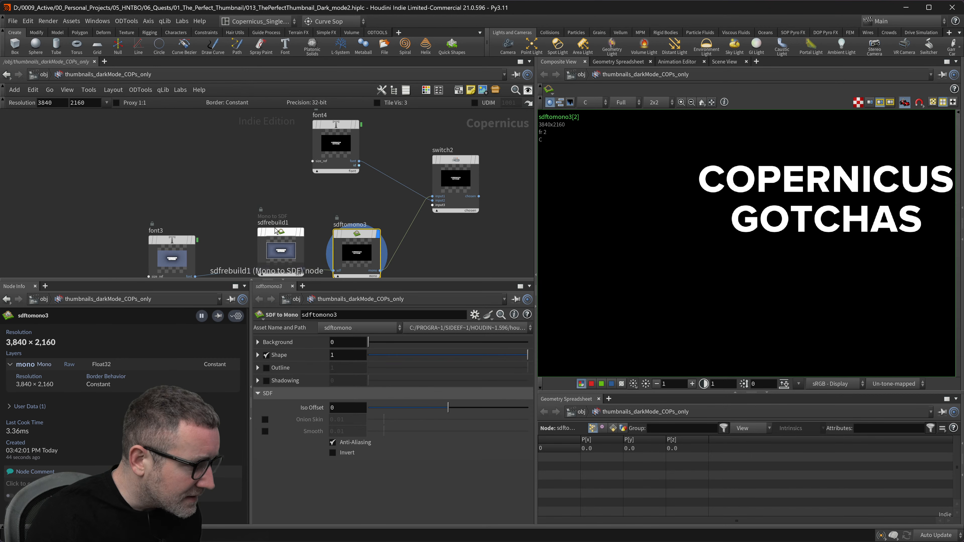
{"action": "left_click", "coordinate": [275, 230]}
{"action": "left_click", "coordinate": [349, 353]}
{"action": "type", "text": "5"}
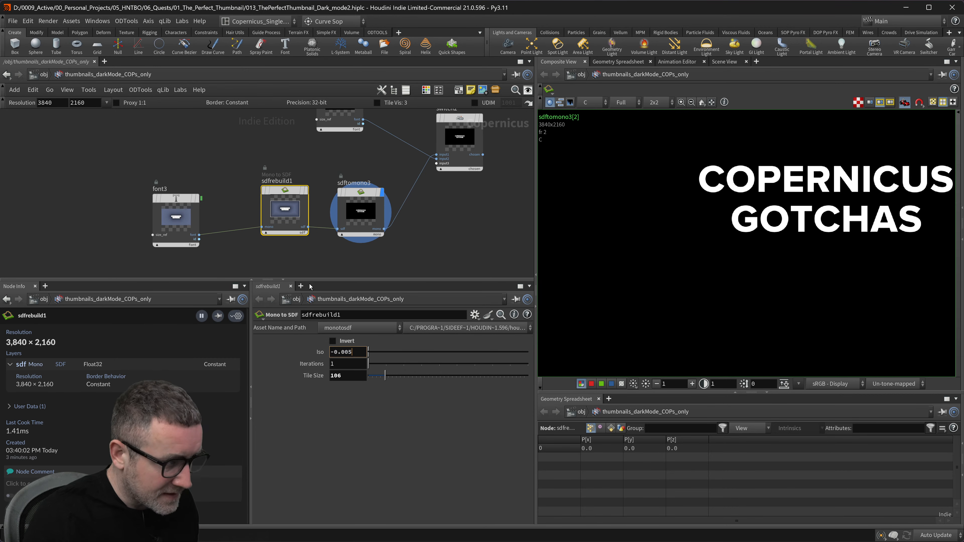
{"action": "left_click", "coordinate": [455, 236]}
{"action": "middle_click_drag", "start_coordinate": [459, 240], "coordinate": [457, 290]}
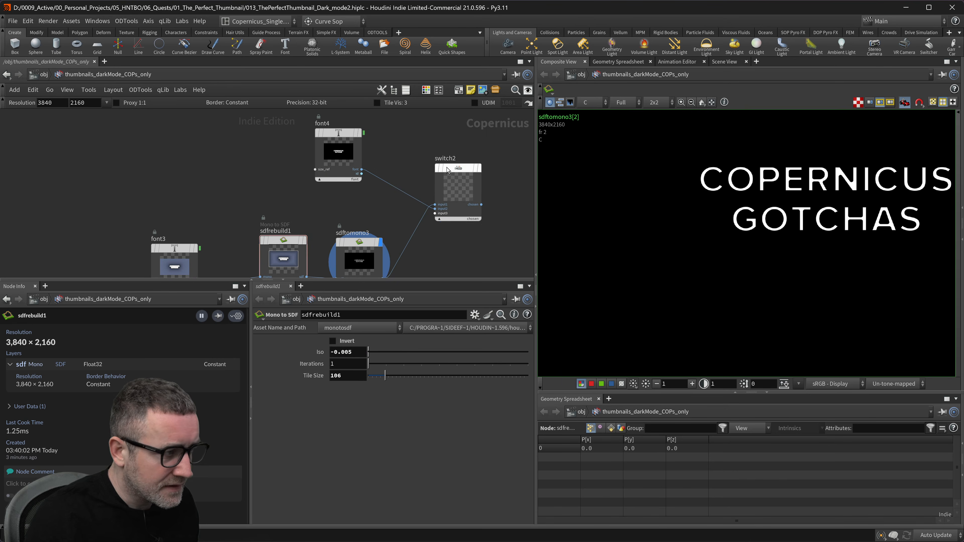
- Examine the COPERNICUS GOTCHAS letter shapes from sdftomono3 up close with switch2 selected
{"action": "left_click", "coordinate": [458, 171]}
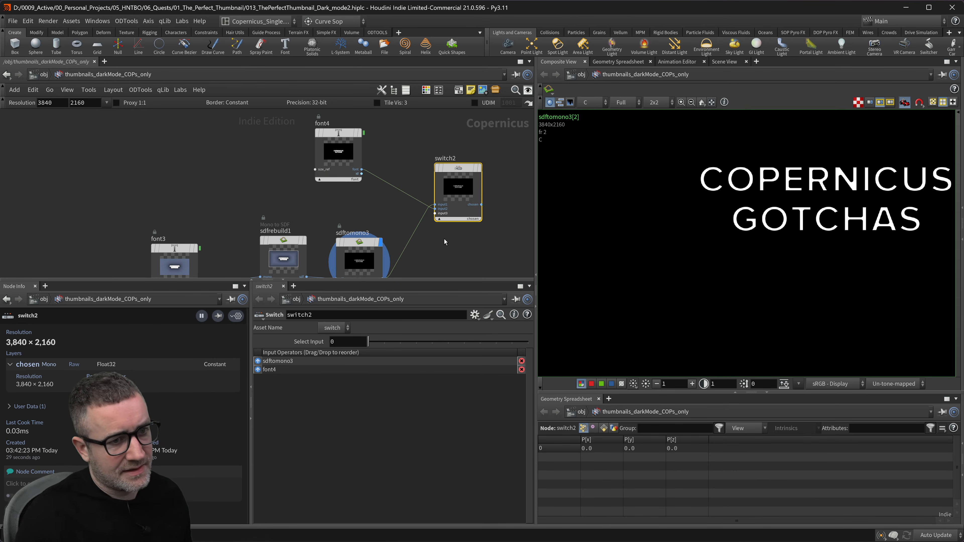
{"action": "middle_click_drag", "start_coordinate": [442, 245], "coordinate": [432, 218]}
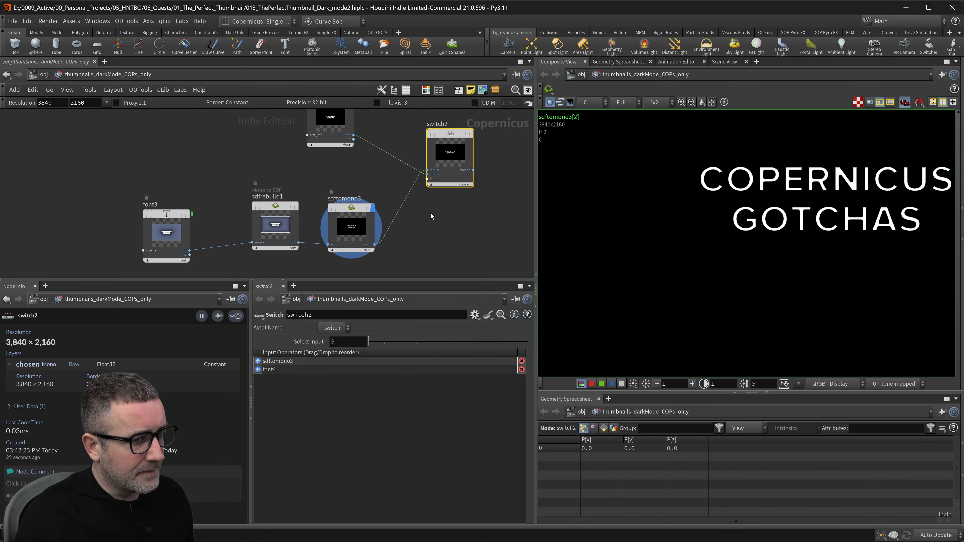
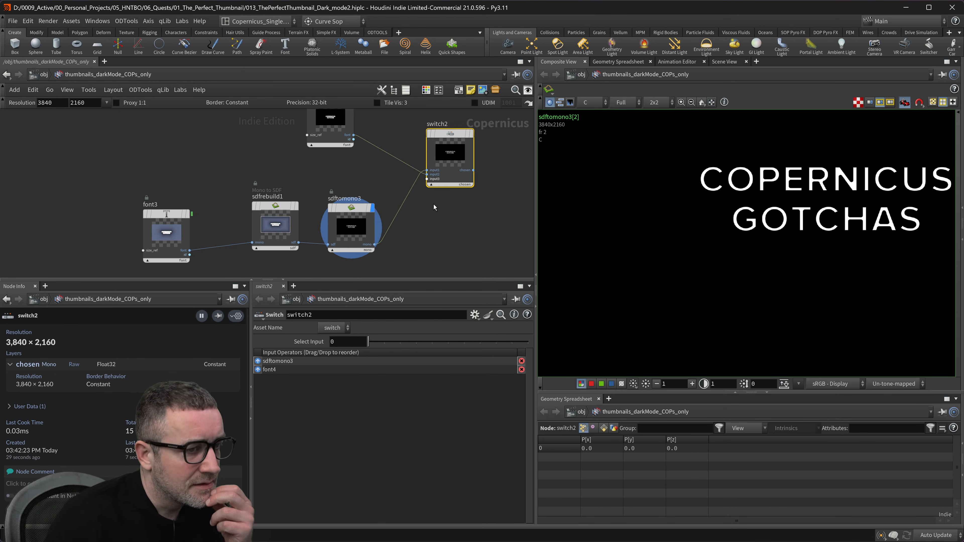
{"action": "scroll", "coordinate": [433, 213], "scroll_direction": "down", "scroll_amount": 2}
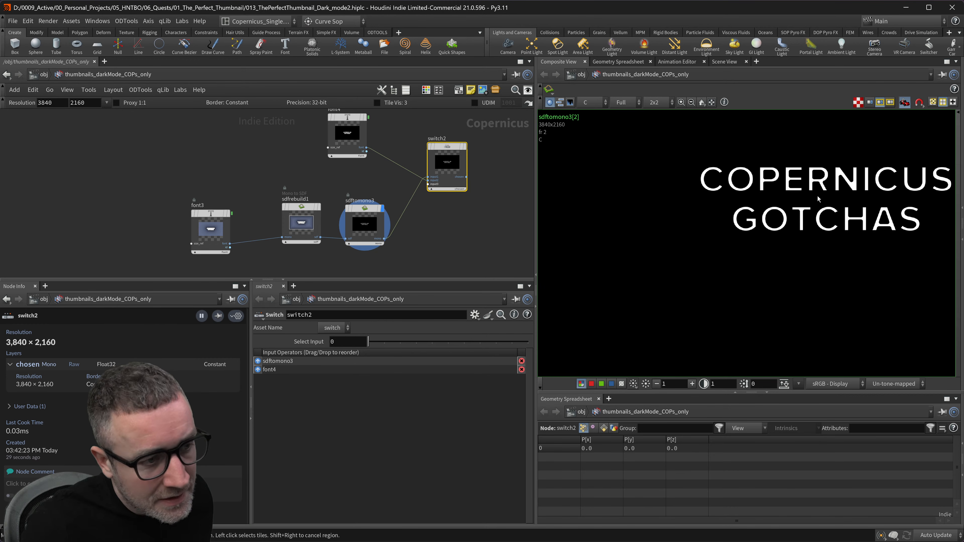
{"action": "scroll", "coordinate": [811, 200], "scroll_direction": "up", "scroll_amount": 3}
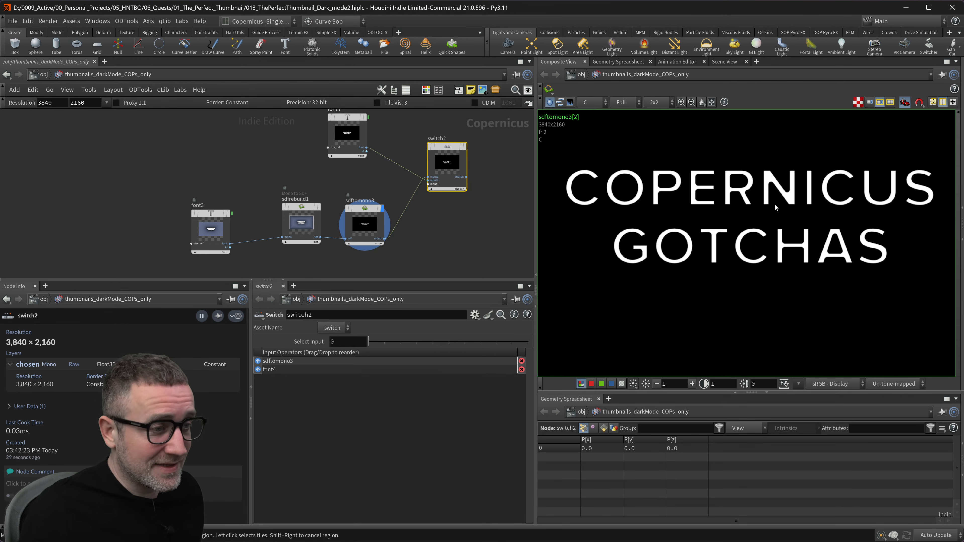
{"action": "scroll", "coordinate": [722, 246], "scroll_direction": "up", "scroll_amount": 2}
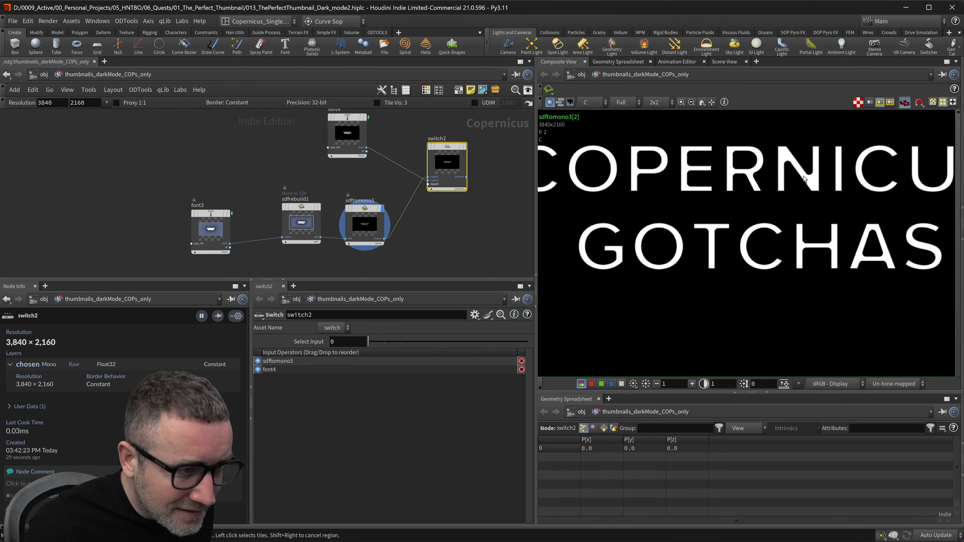
{"action": "middle_click_drag", "start_coordinate": [820, 200], "coordinate": [804, 206]}
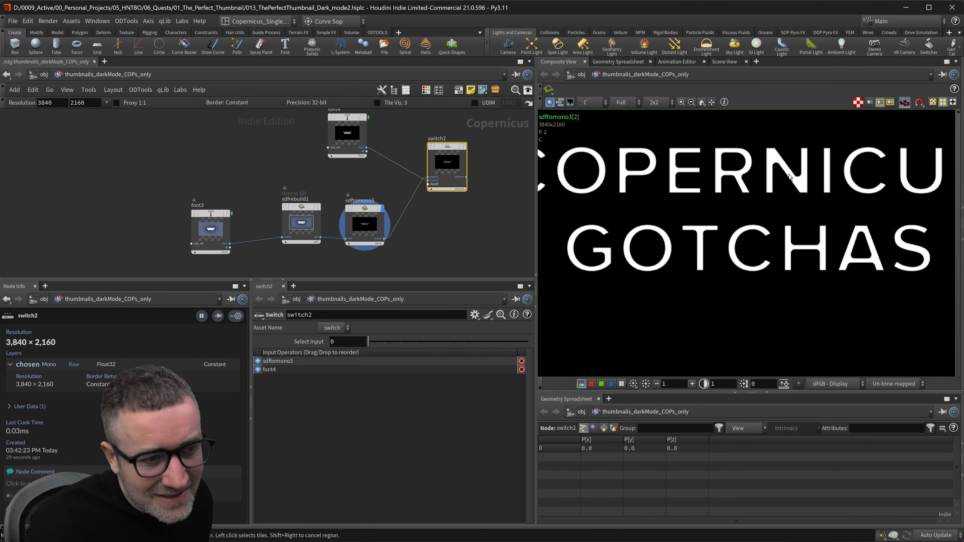
{"action": "middle_click_drag", "start_coordinate": [695, 222], "coordinate": [731, 211]}
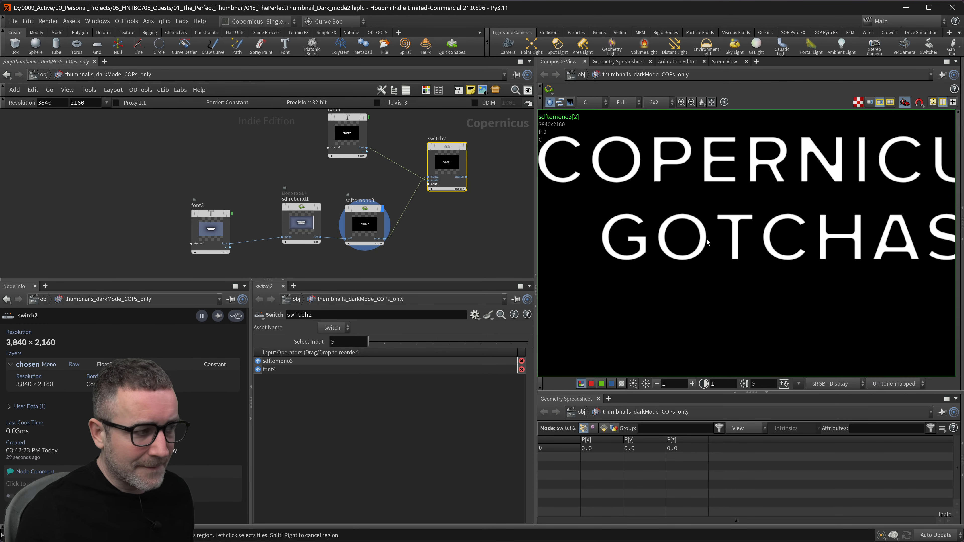
- Move font4 closer to switch2 and slightly lower, and shift switch2 a little farther away
{"action": "middle_click_drag", "start_coordinate": [441, 240], "coordinate": [439, 261]}
{"action": "left_click_drag", "start_coordinate": [347, 159], "coordinate": [371, 175]}
{"action": "left_click_drag", "start_coordinate": [442, 172], "coordinate": [451, 171]}
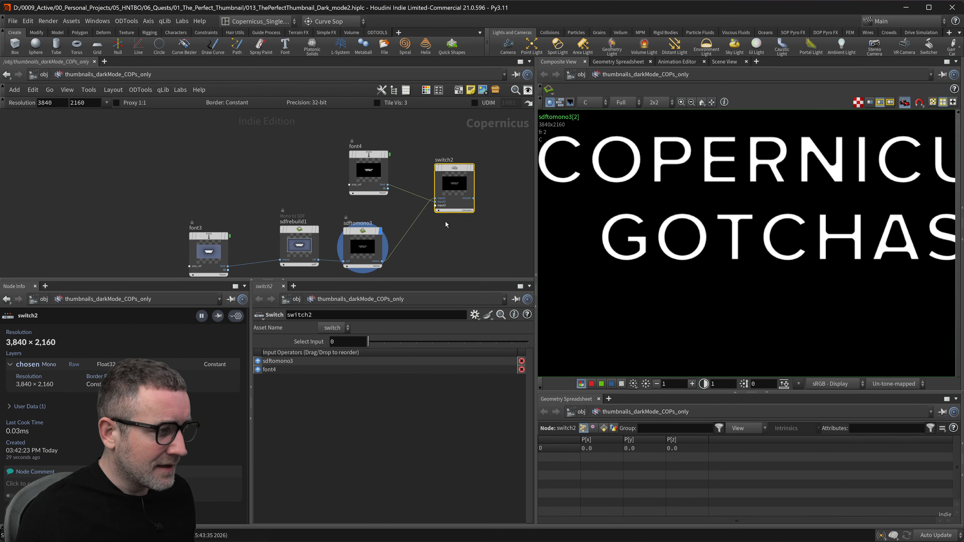
{"action": "middle_click_drag", "start_coordinate": [485, 248], "coordinate": [477, 236]}
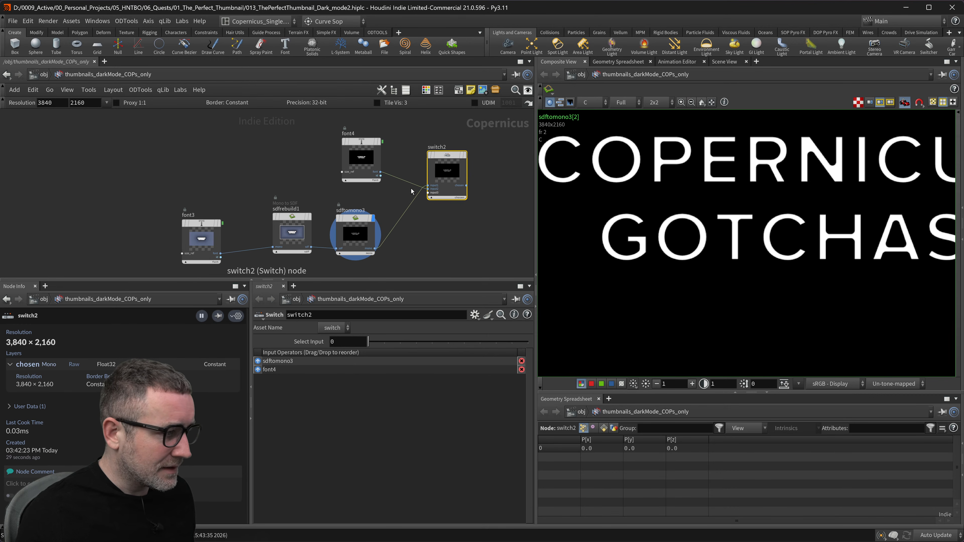
- Move font3 closer to sdfrebuild1 to tighten the SDF node chain
{"action": "middle_click_drag", "start_coordinate": [310, 248], "coordinate": [305, 211]}
{"action": "left_click", "coordinate": [350, 196]}
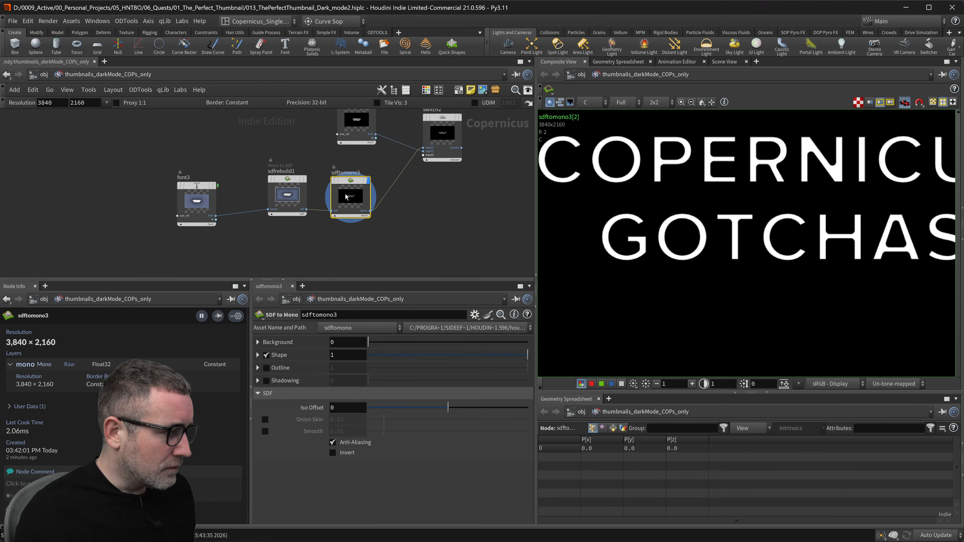
{"action": "scroll", "coordinate": [709, 284], "scroll_direction": "down", "scroll_amount": 2}
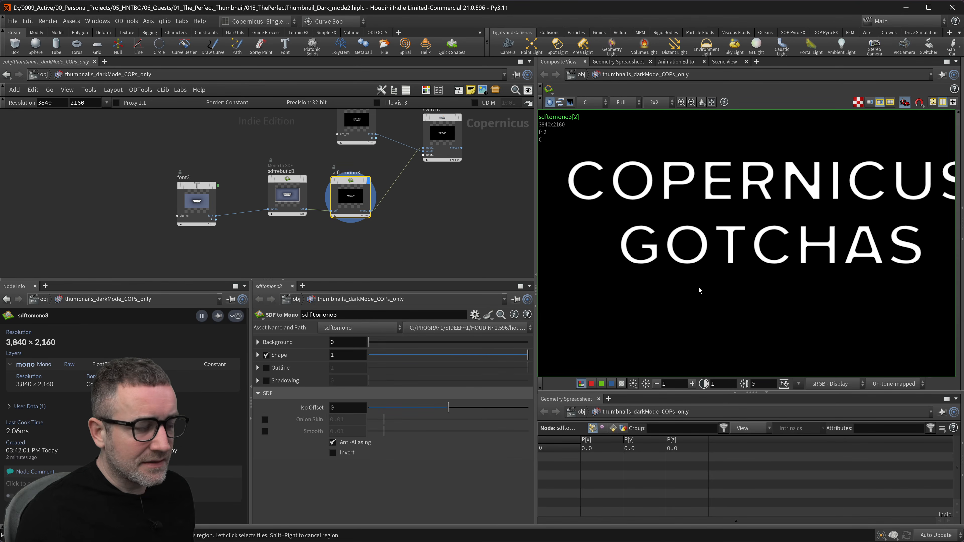
{"action": "middle_click_drag", "start_coordinate": [431, 238], "coordinate": [428, 203]}
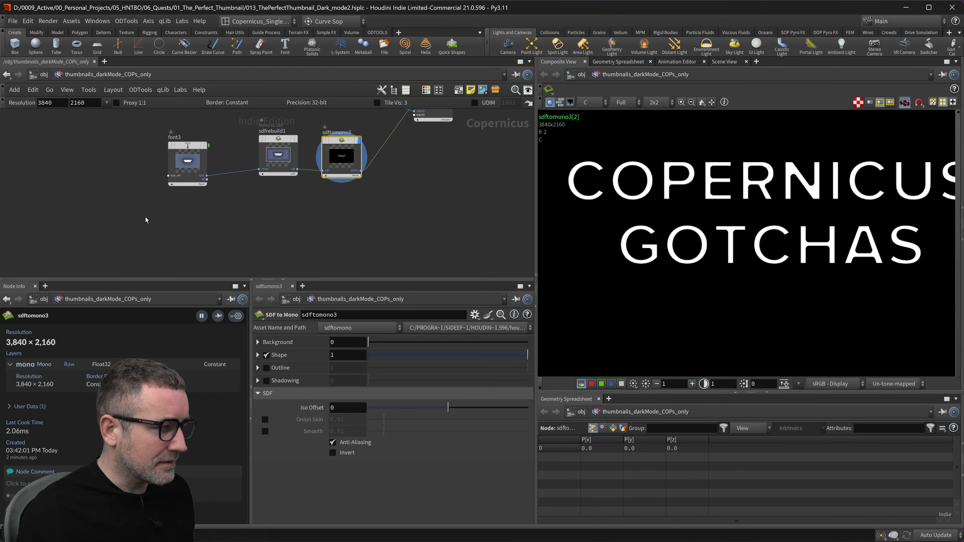
{"action": "left_click_drag", "start_coordinate": [182, 148], "coordinate": [202, 140]}
{"action": "middle_click_drag", "start_coordinate": [354, 215], "coordinate": [377, 236]}
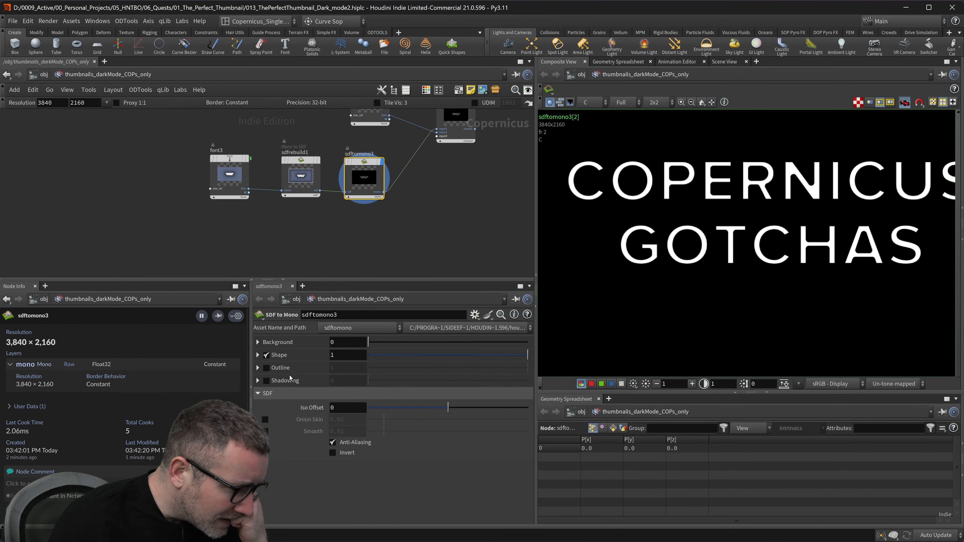
- Duplicate the font3 and sdftomono3 nodes and place the copies below the original chain
{"action": "middle_click_drag", "start_coordinate": [303, 216], "coordinate": [315, 149]}
{"action": "left_click_drag", "start_coordinate": [240, 136], "coordinate": [246, 220], "text": "alt"}
{"action": "middle_click_drag", "start_coordinate": [403, 219], "coordinate": [378, 184]}
{"action": "left_click_drag", "start_coordinate": [355, 120], "coordinate": [355, 214], "text": "alt"}
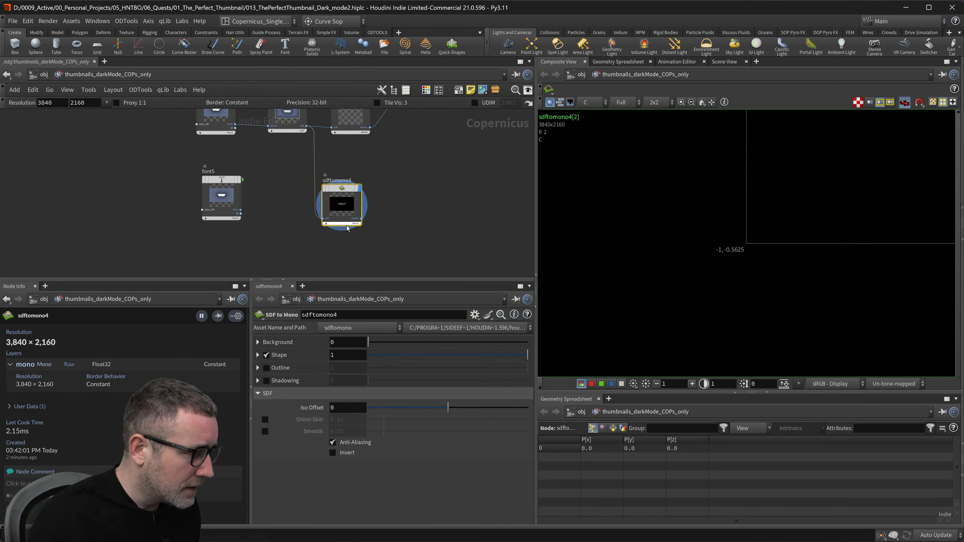
- Move sdftomono4 closer to font5 and connect font5's font output to its sdf input, replacing the sdfrebuild1 connection
{"action": "scroll", "coordinate": [354, 224], "scroll_direction": "up", "scroll_amount": 3}
{"action": "middle_click_drag", "start_coordinate": [277, 190], "coordinate": [323, 200]}
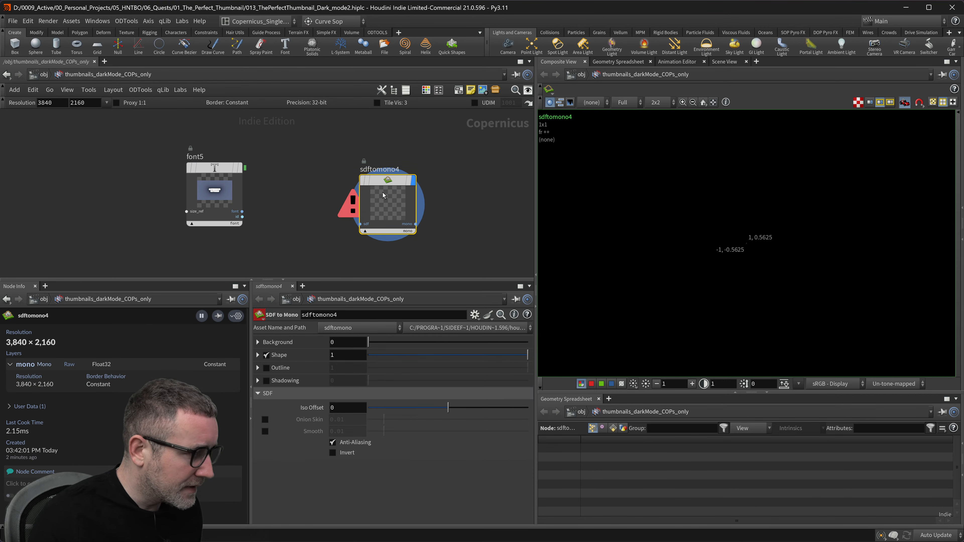
{"action": "left_click_drag", "start_coordinate": [382, 195], "coordinate": [322, 193]}
{"action": "scroll", "coordinate": [231, 226], "scroll_direction": "up", "scroll_amount": 2}
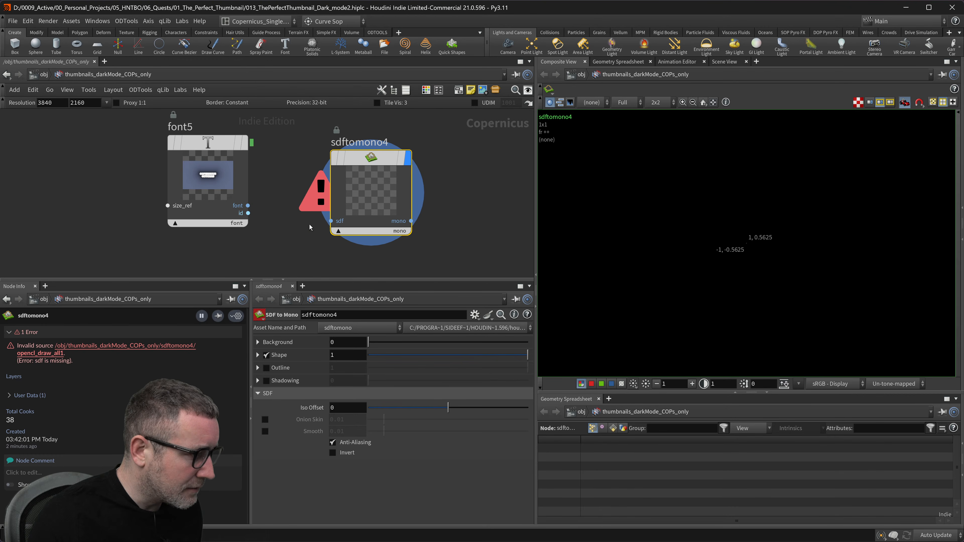
{"action": "left_click", "coordinate": [328, 221]}
{"action": "left_click", "coordinate": [248, 206]}
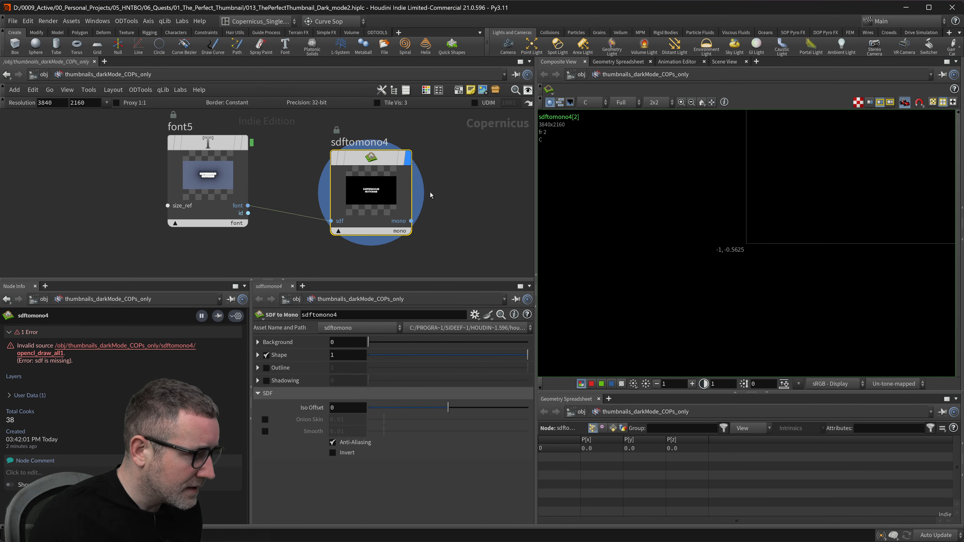
- Enable Outline and disable Shape on sdftomono4 to draw only the stroke of the text
{"action": "middle_click_drag", "start_coordinate": [458, 193], "coordinate": [448, 210]}
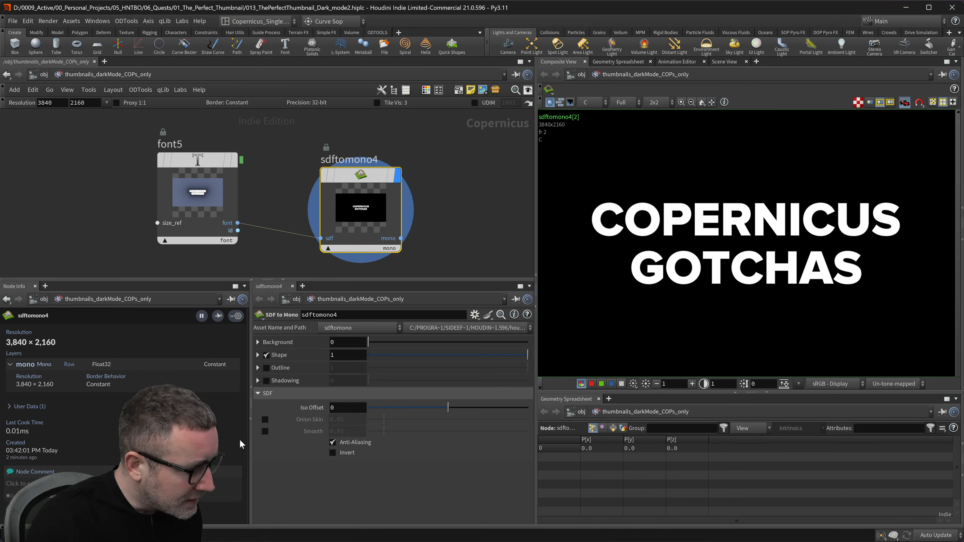
{"action": "left_click", "coordinate": [267, 367]}
{"action": "left_click", "coordinate": [266, 355]}
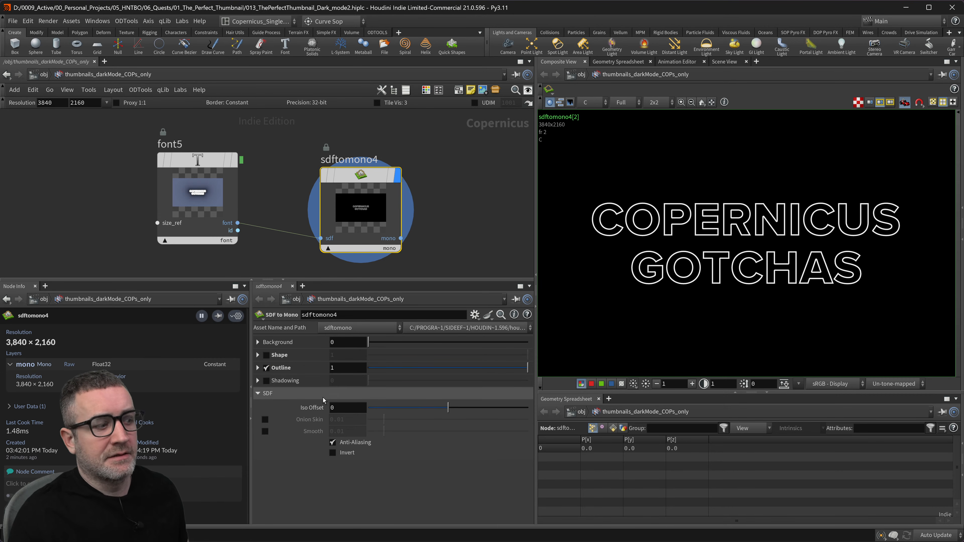
- Try Outline values of 1.2, 4, 6 and 9 on sdftomono4
{"action": "left_click", "coordinate": [343, 368]}
{"action": "type", "text": ".6"}
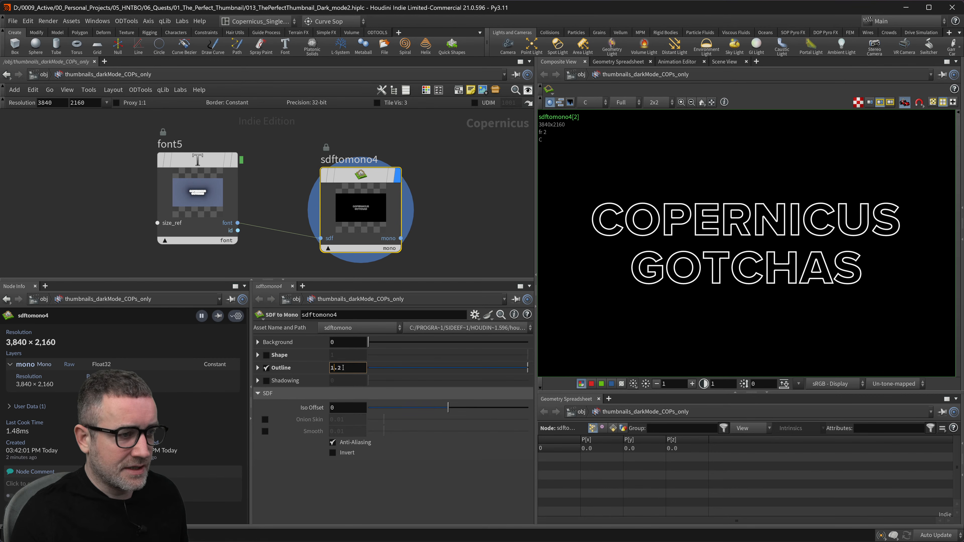
{"action": "scroll", "coordinate": [351, 368], "scroll_direction": "up", "scroll_amount": 6}
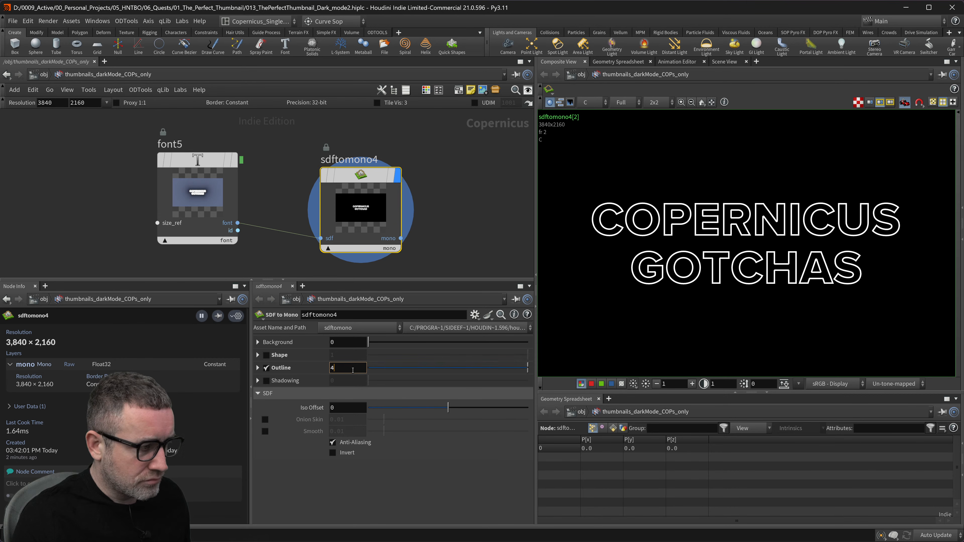
{"action": "left_click_drag", "start_coordinate": [354, 369], "coordinate": [301, 373]}
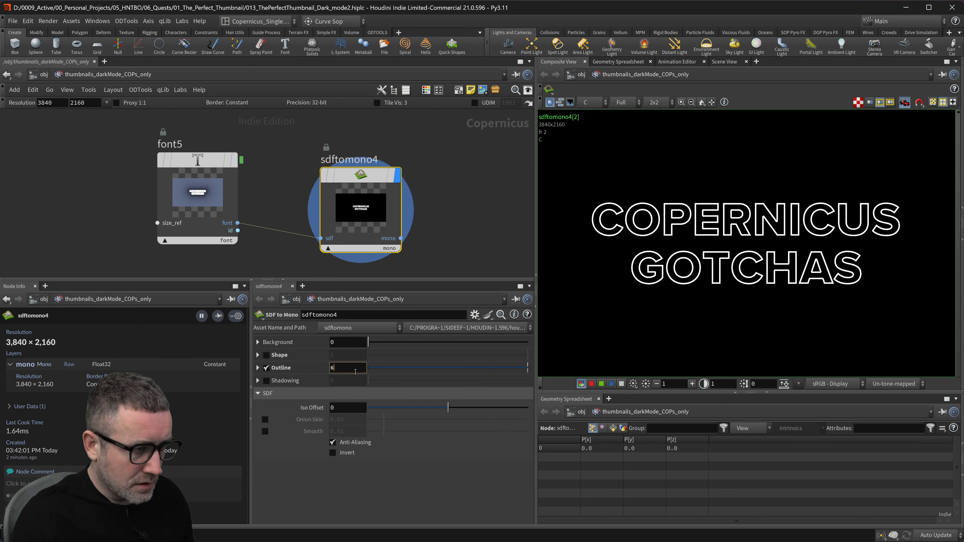
{"action": "left_click_drag", "start_coordinate": [361, 367], "coordinate": [299, 373]}
{"action": "type", "text": "9"}
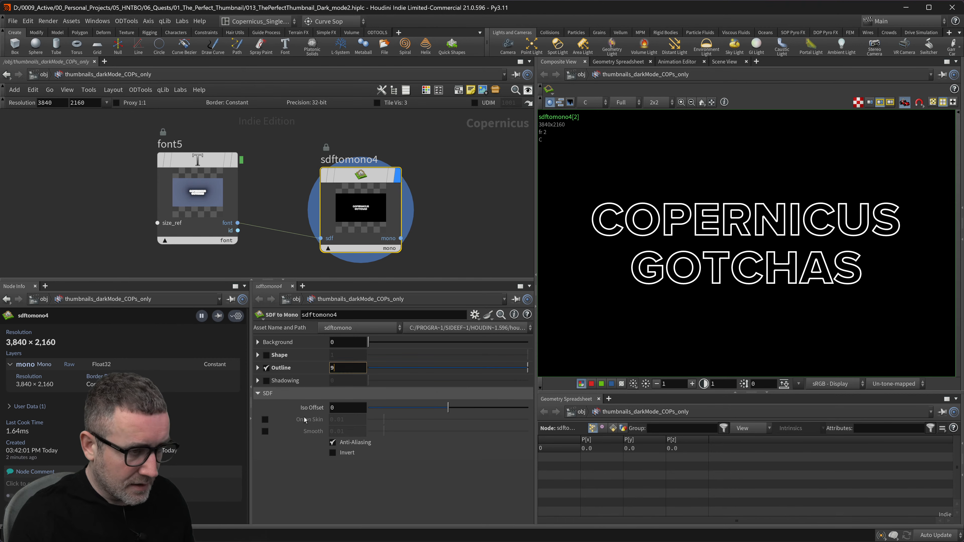
{"action": "key", "text": "Return"}
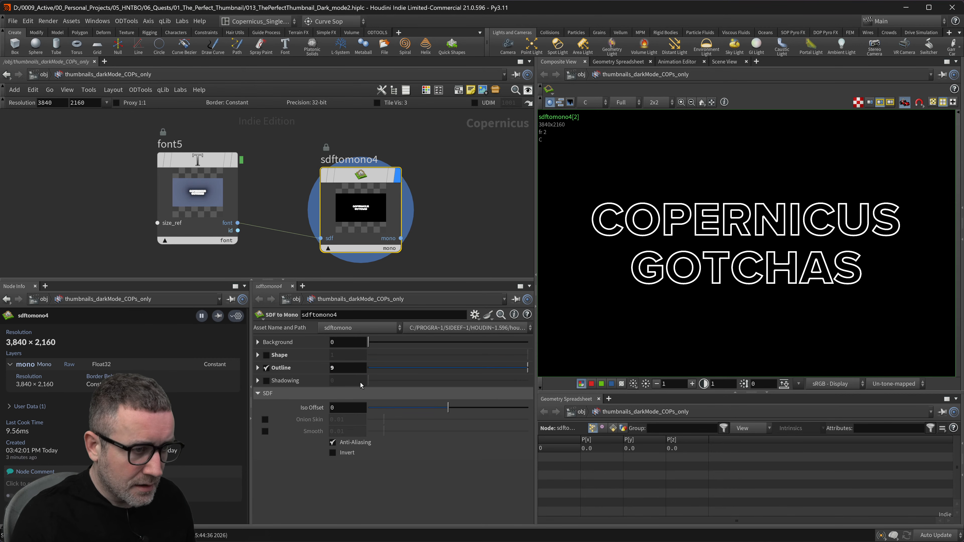
- Set Outline on sdftomono4 to 20 and inspect the text stroke up close
{"action": "left_click_drag", "start_coordinate": [353, 370], "coordinate": [302, 369]}
{"action": "type", "text": "20"}
{"action": "key", "text": "Return"}
{"action": "scroll", "coordinate": [610, 217], "scroll_direction": "up", "scroll_amount": 4}
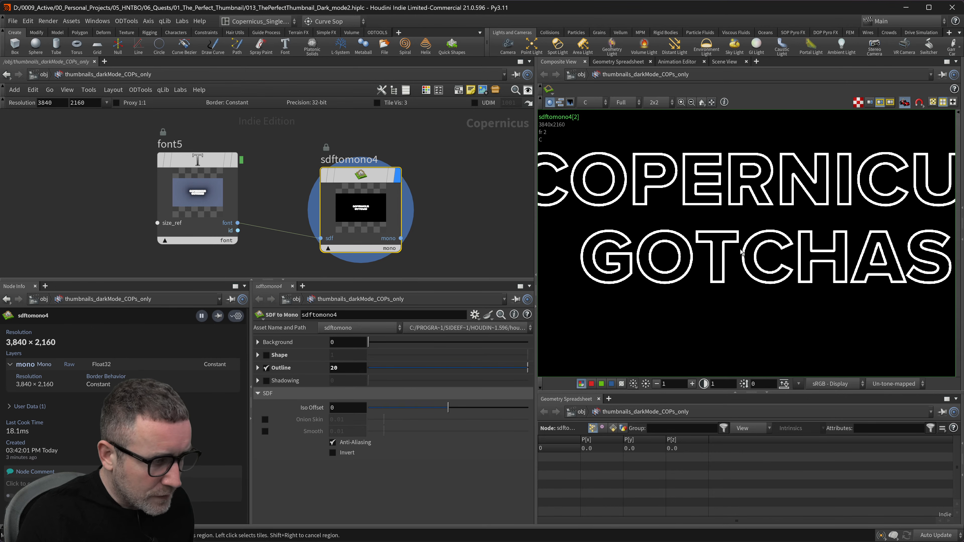
{"action": "scroll", "coordinate": [756, 240], "scroll_direction": "up", "scroll_amount": 3}
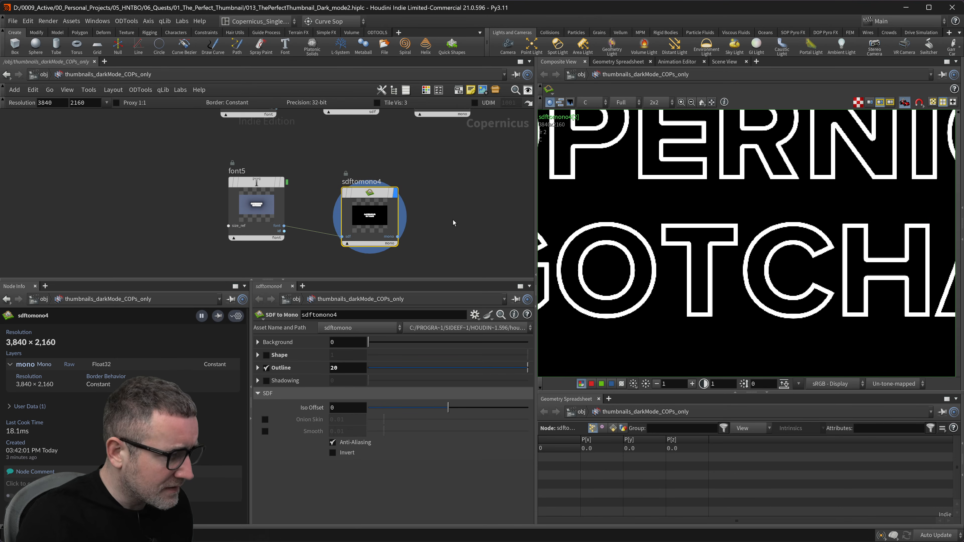
- Enter the sdftomono4 node's internal network and move input1 and opencl_draw_all1 closer together
{"action": "scroll", "coordinate": [453, 214], "scroll_direction": "down", "scroll_amount": 2}
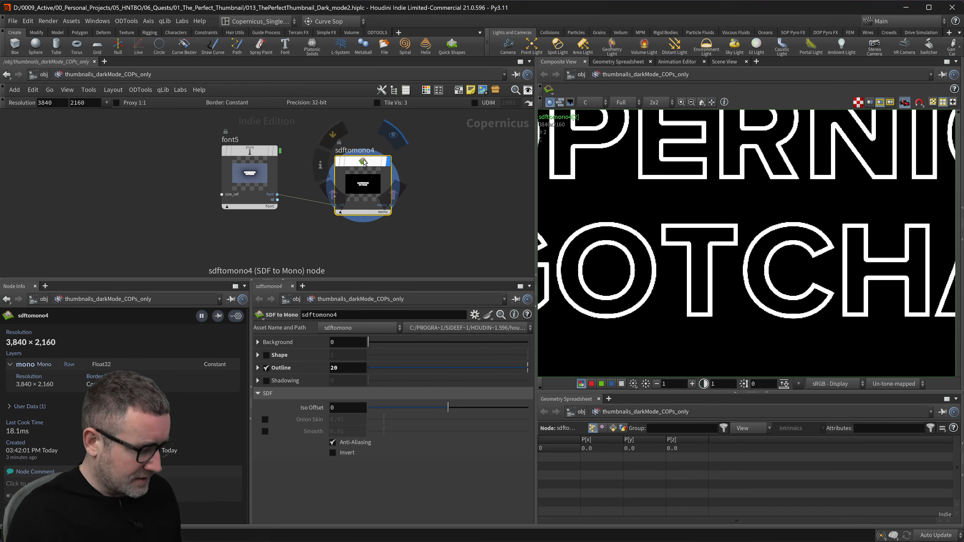
{"action": "double_click", "coordinate": [363, 163]}
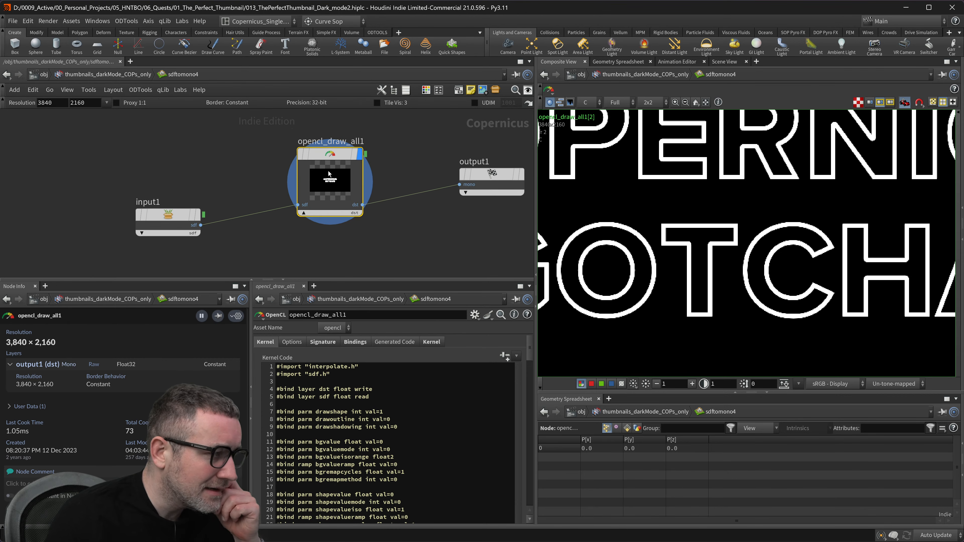
{"action": "scroll", "coordinate": [406, 228], "scroll_direction": "down", "scroll_amount": 3}
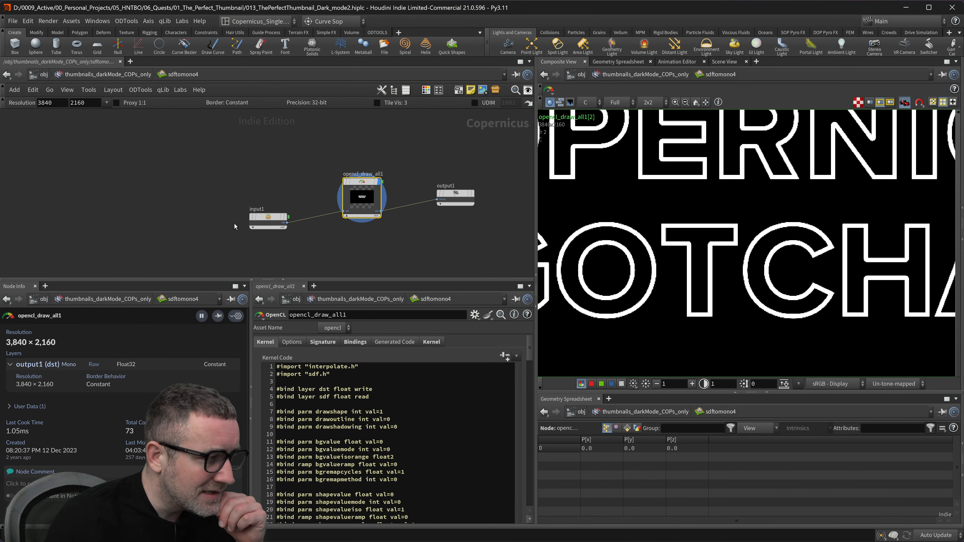
{"action": "left_click_drag", "start_coordinate": [268, 220], "coordinate": [253, 186]}
{"action": "left_click_drag", "start_coordinate": [359, 183], "coordinate": [332, 178]}
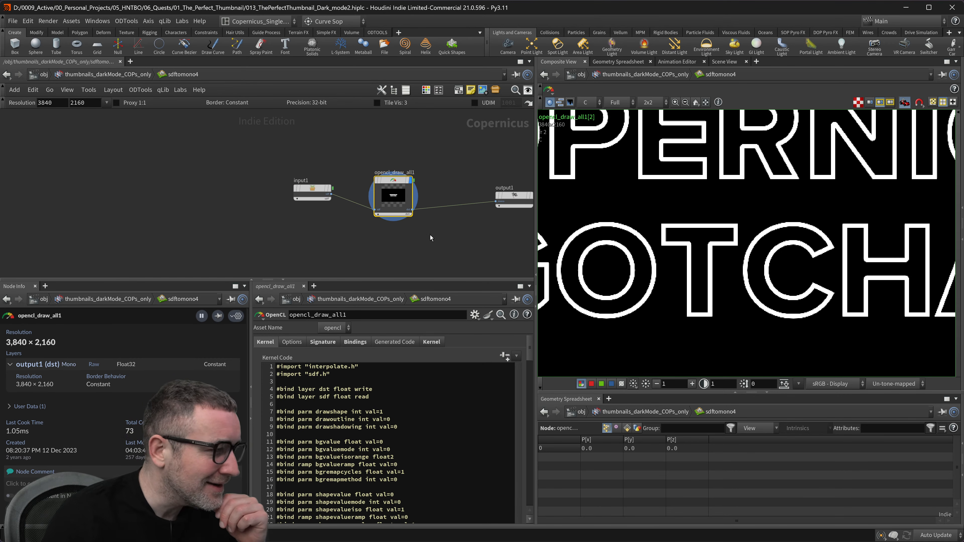
- Examine the kernel code of opencl_draw_all1 in an enlarged view, including its outline parameter bindings
{"action": "scroll", "coordinate": [406, 436], "scroll_direction": "down", "scroll_amount": 3}
{"action": "scroll", "coordinate": [406, 436], "scroll_direction": "down", "scroll_amount": 9}
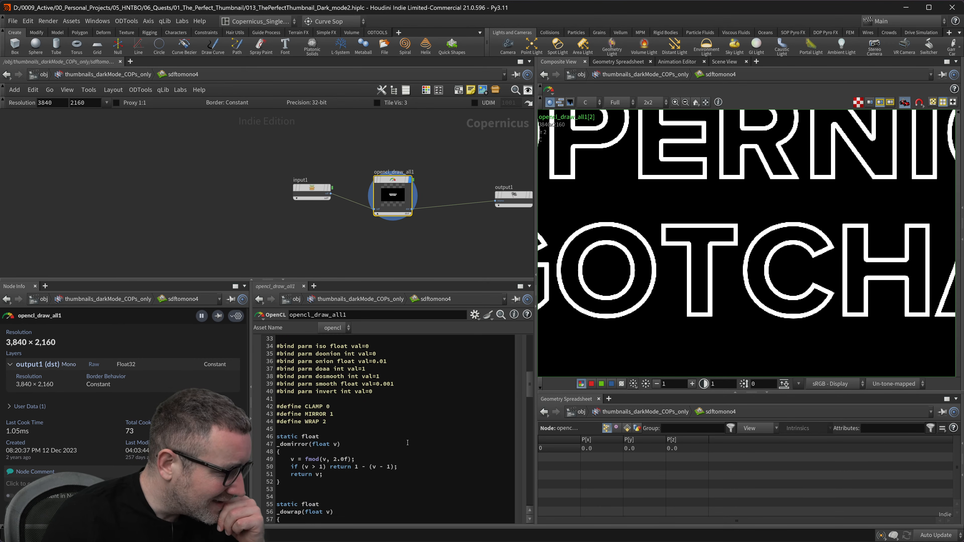
{"action": "scroll", "coordinate": [407, 443], "scroll_direction": "down", "scroll_amount": 4}
{"action": "scroll", "coordinate": [408, 437], "scroll_direction": "up", "scroll_amount": 5}
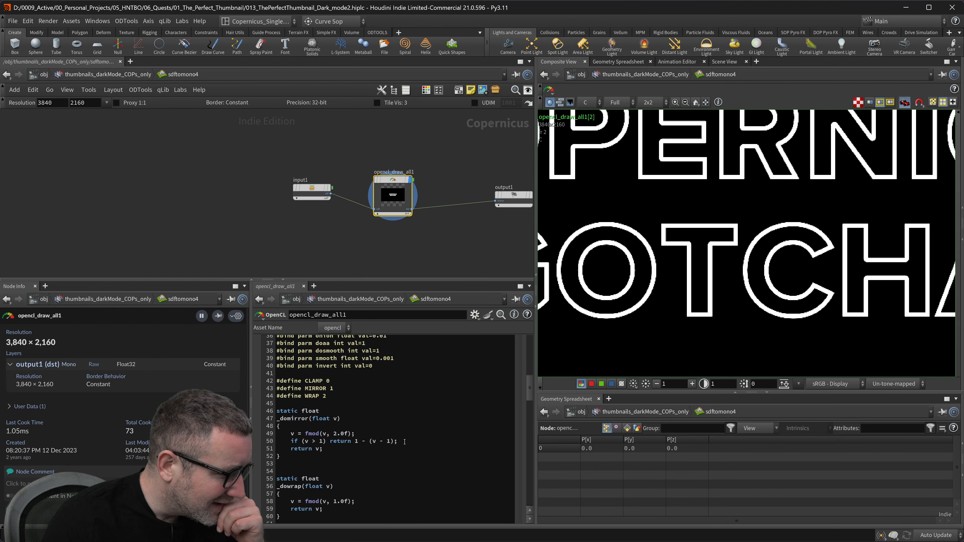
{"action": "key", "text": "ctrl+b"}
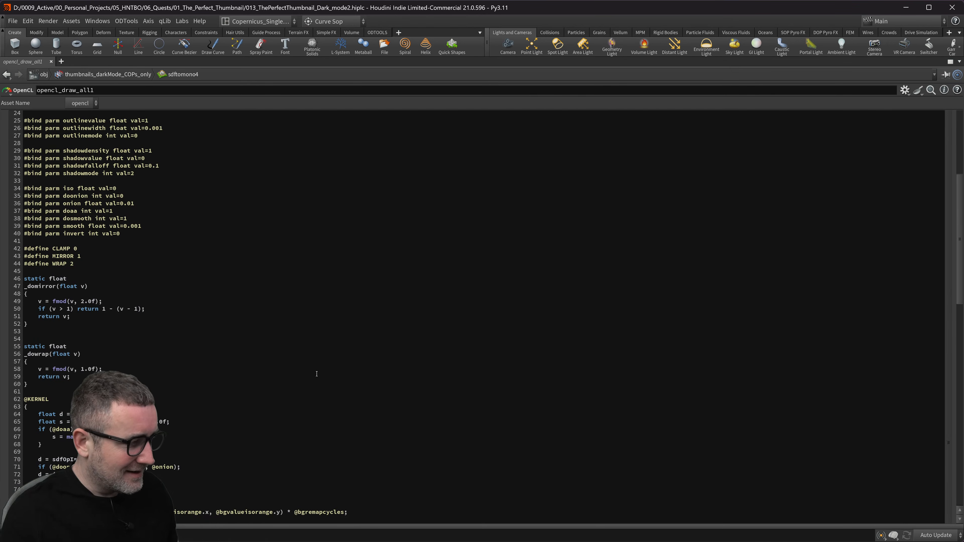
{"action": "scroll", "coordinate": [311, 371], "scroll_direction": "up", "scroll_amount": 9}
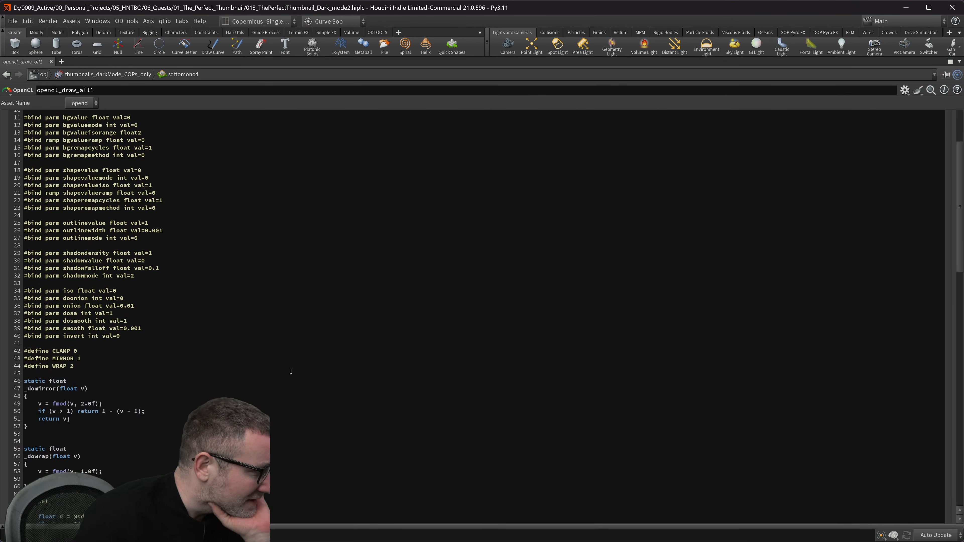
- Read through the OpenCL code of opencl_draw_all1, from the parameter bindings through the kernel's background, shadow, shape and outline sections
{"action": "scroll", "coordinate": [284, 373], "scroll_direction": "up", "scroll_amount": 2}
{"action": "scroll", "coordinate": [264, 377], "scroll_direction": "down", "scroll_amount": 3}
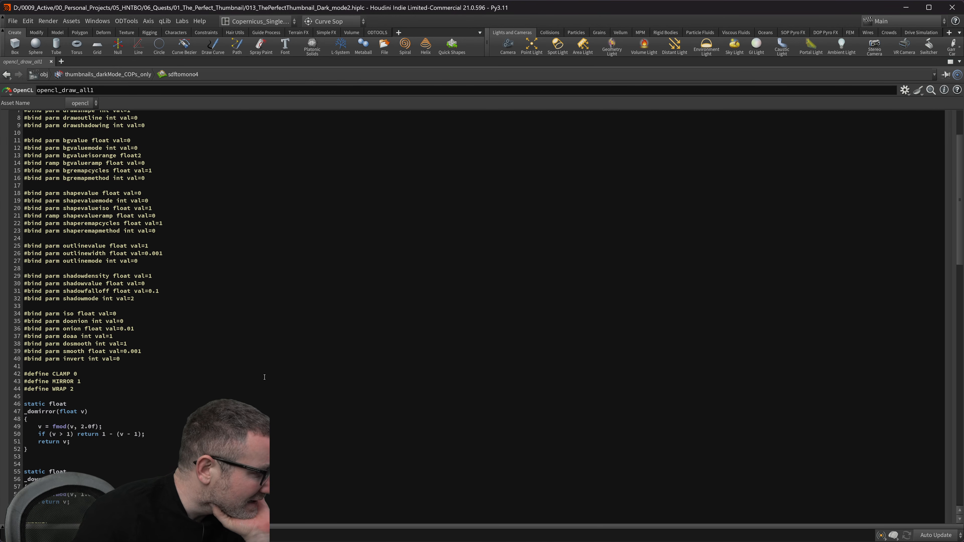
{"action": "scroll", "coordinate": [264, 377], "scroll_direction": "down", "scroll_amount": 3}
{"action": "scroll", "coordinate": [264, 377], "scroll_direction": "down", "scroll_amount": 8}
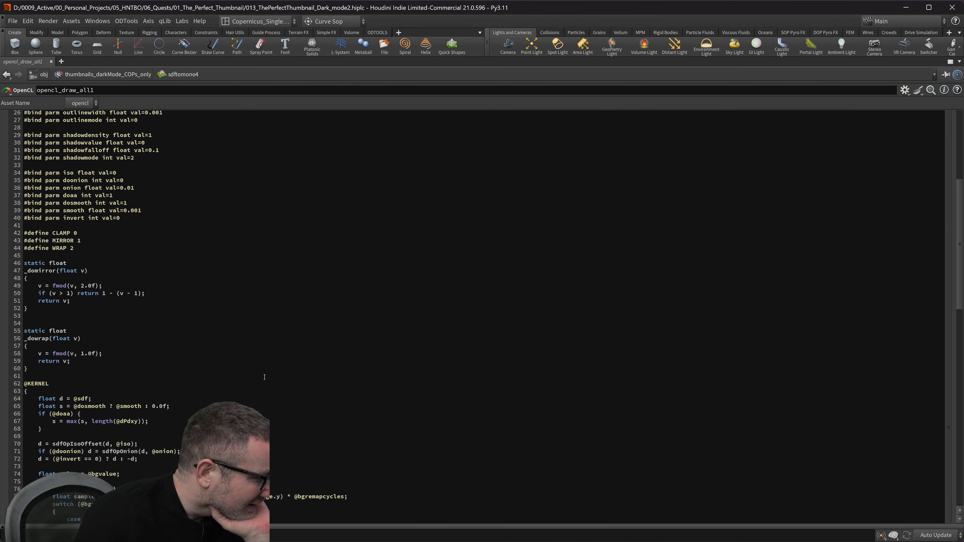
{"action": "scroll", "coordinate": [265, 377], "scroll_direction": "down", "scroll_amount": 2}
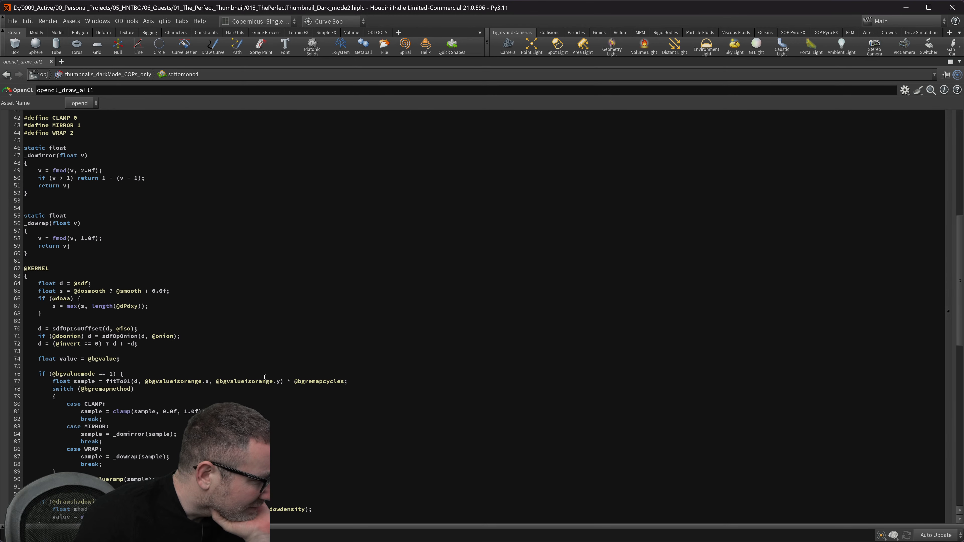
{"action": "scroll", "coordinate": [265, 377], "scroll_direction": "down", "scroll_amount": 7}
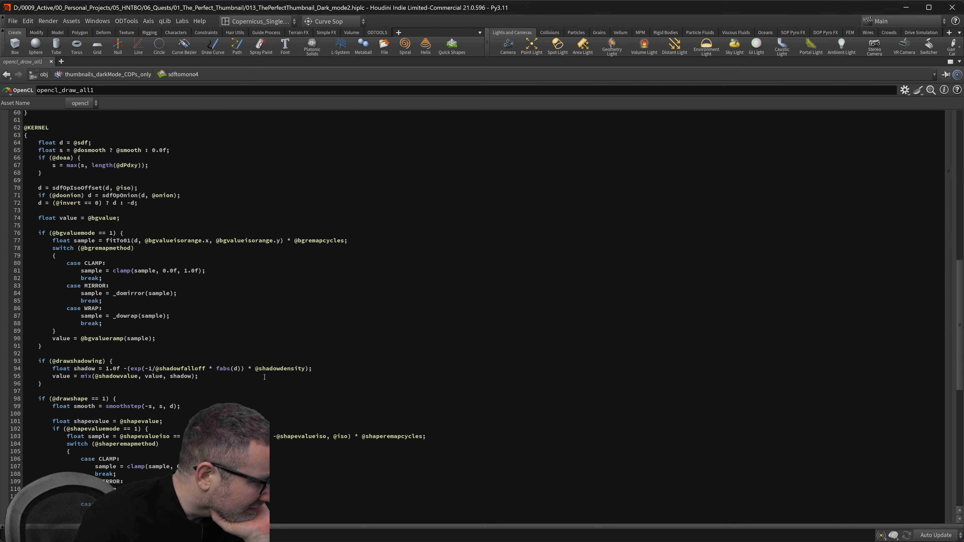
{"action": "scroll", "coordinate": [264, 377], "scroll_direction": "down", "scroll_amount": 2}
{"action": "scroll", "coordinate": [265, 378], "scroll_direction": "down", "scroll_amount": 6}
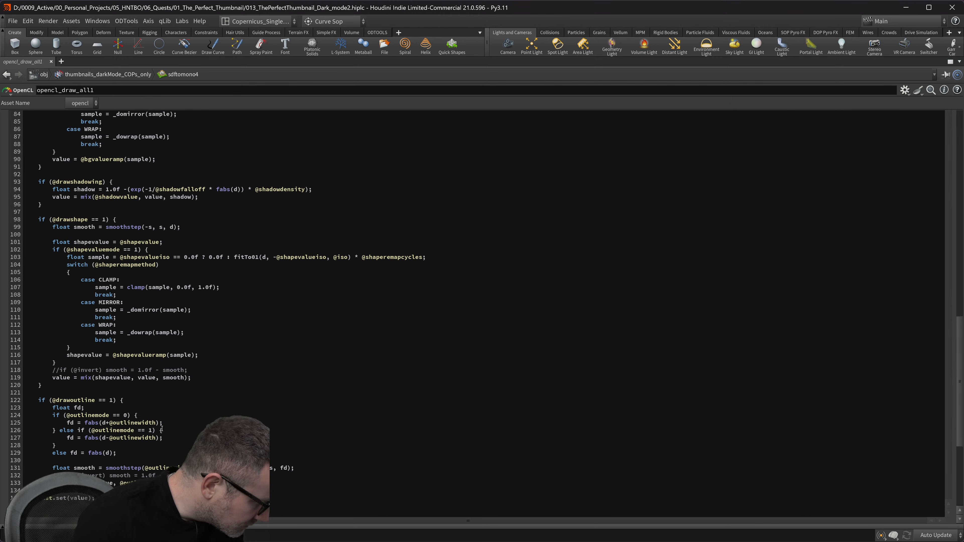
{"action": "scroll", "coordinate": [156, 431], "scroll_direction": "up", "scroll_amount": 20}
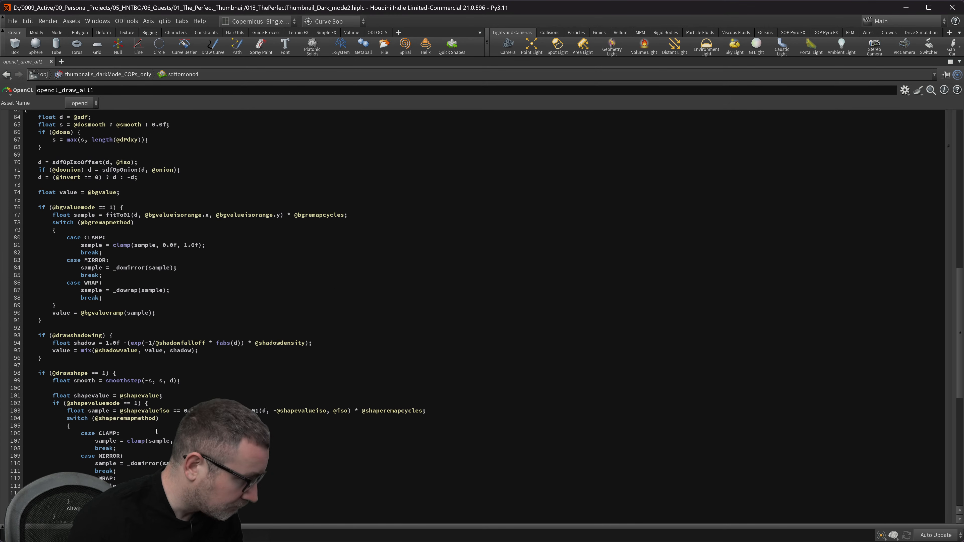
{"action": "scroll", "coordinate": [156, 431], "scroll_direction": "up", "scroll_amount": 3}
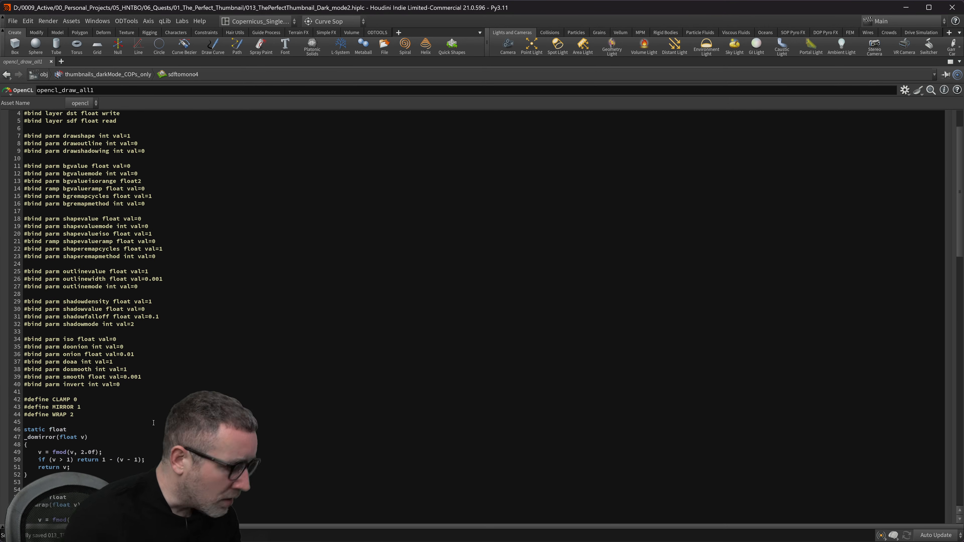
- Restore the multi-pane layout and go up to the parent thumbnails_darkMode_COPs_only network
{"action": "key", "text": "ctrl+b"}
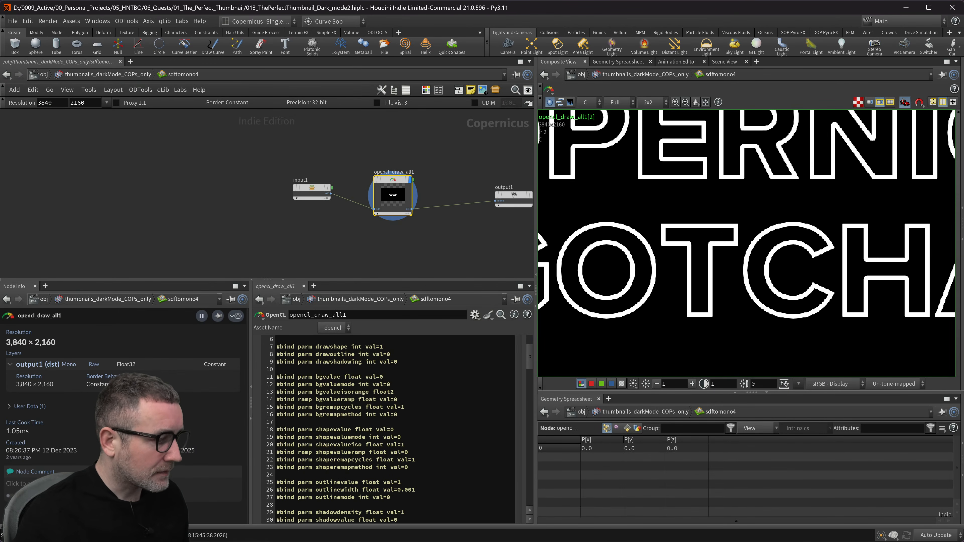
{"action": "scroll", "coordinate": [439, 450], "scroll_direction": "up", "scroll_amount": 3}
{"action": "middle_click_drag", "start_coordinate": [376, 259], "coordinate": [285, 227]}
{"action": "key", "text": "u"}
{"action": "scroll", "coordinate": [392, 228], "scroll_direction": "up", "scroll_amount": 3}
{"action": "left_click_drag", "start_coordinate": [406, 168], "coordinate": [406, 167]}
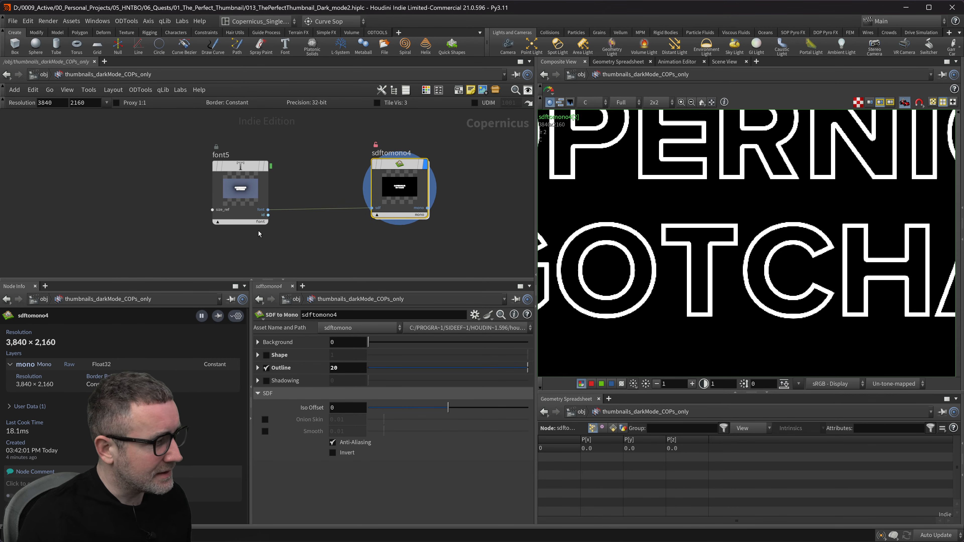
- Compare the font5 node's SDF output with the sdftomono4 result in the viewer
{"action": "middle_click_drag", "start_coordinate": [331, 228], "coordinate": [296, 212]}
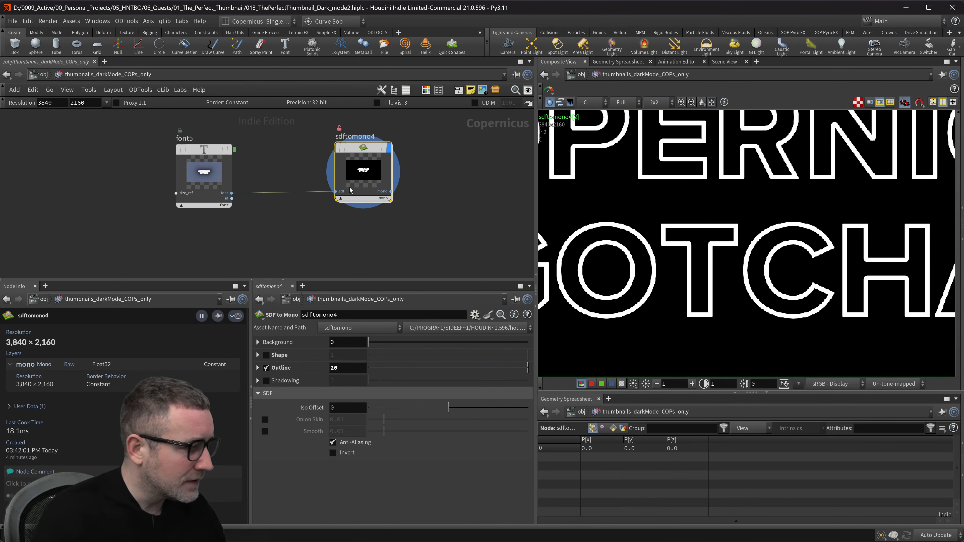
{"action": "middle_click_drag", "start_coordinate": [389, 226], "coordinate": [419, 222]}
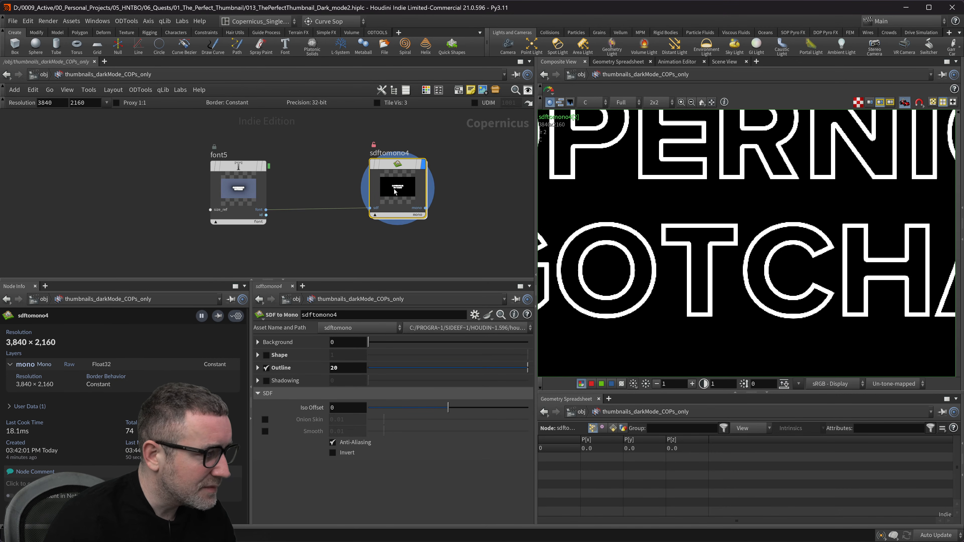
{"action": "scroll", "coordinate": [300, 224], "scroll_direction": "down", "scroll_amount": 4}
{"action": "middle_click_drag", "start_coordinate": [288, 231], "coordinate": [325, 233]}
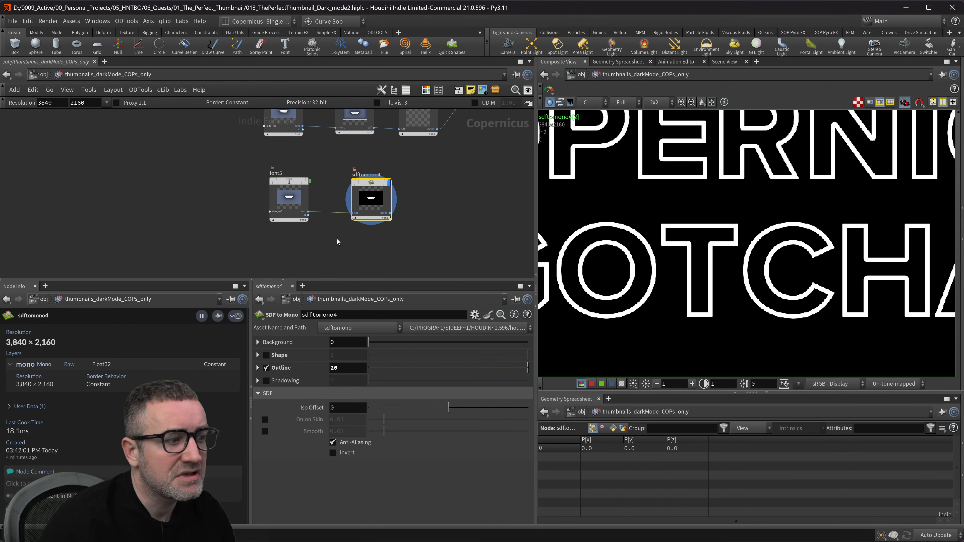
{"action": "middle_click_drag", "start_coordinate": [337, 242], "coordinate": [305, 238]}
{"action": "scroll", "coordinate": [284, 186], "scroll_direction": "up", "scroll_amount": 3}
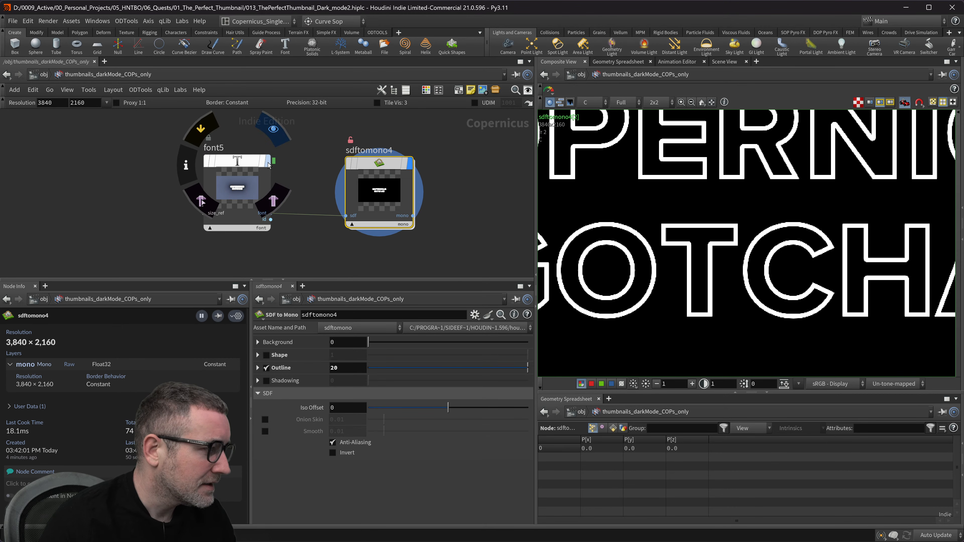
{"action": "left_click", "coordinate": [268, 164]}
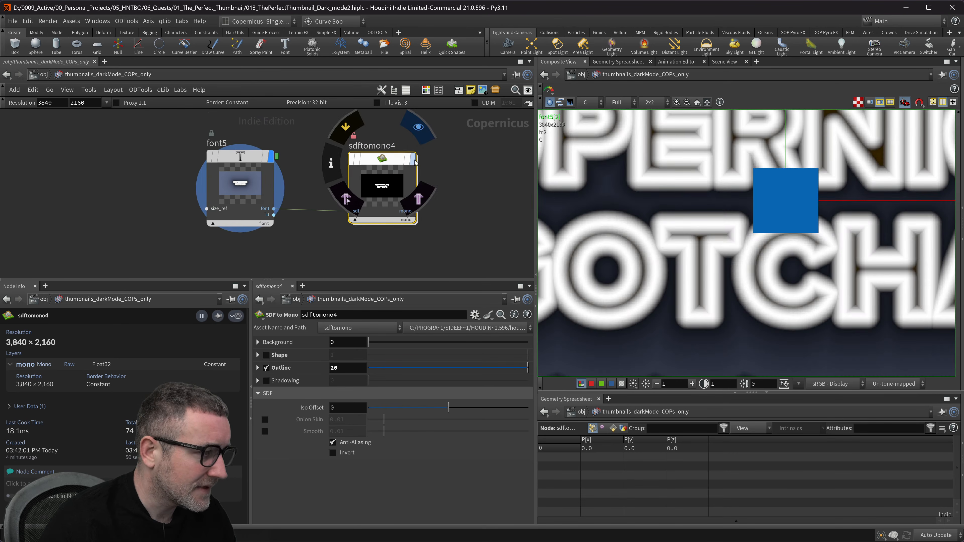
{"action": "left_click", "coordinate": [415, 163]}
- Set the Outline value of the sdftomono4 node to 1
{"action": "left_click", "coordinate": [343, 367]}
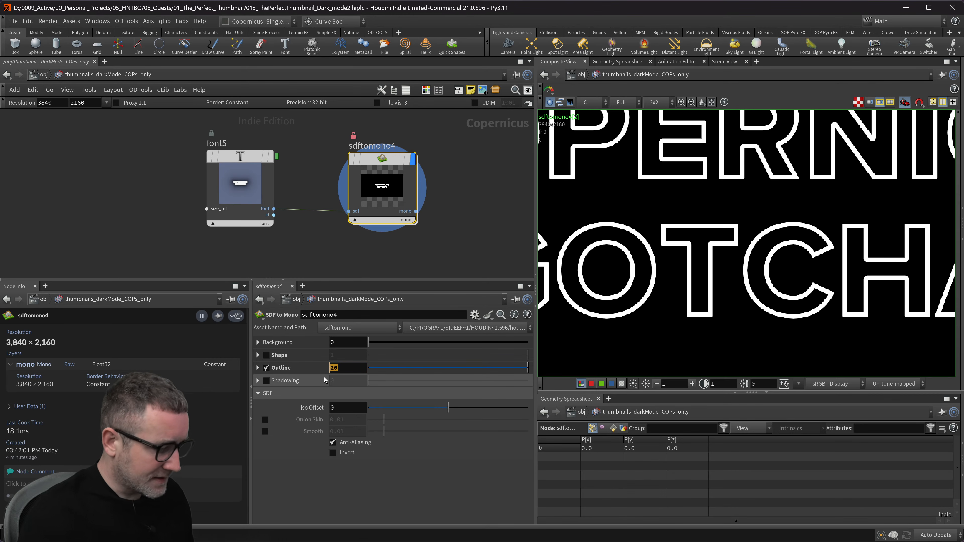
{"action": "type", "text": "1"}
{"action": "key", "text": "Return"}
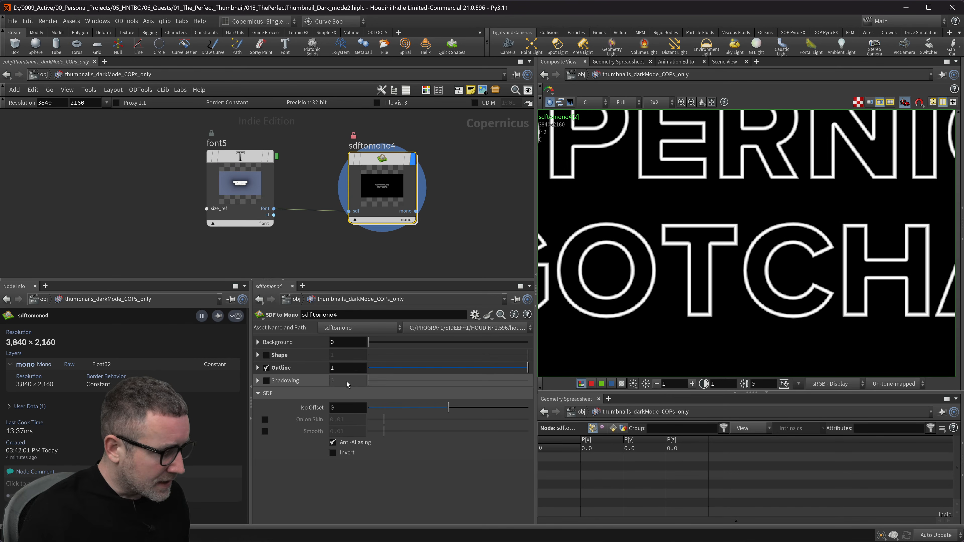
{"action": "scroll", "coordinate": [735, 241], "scroll_direction": "down", "scroll_amount": 4}
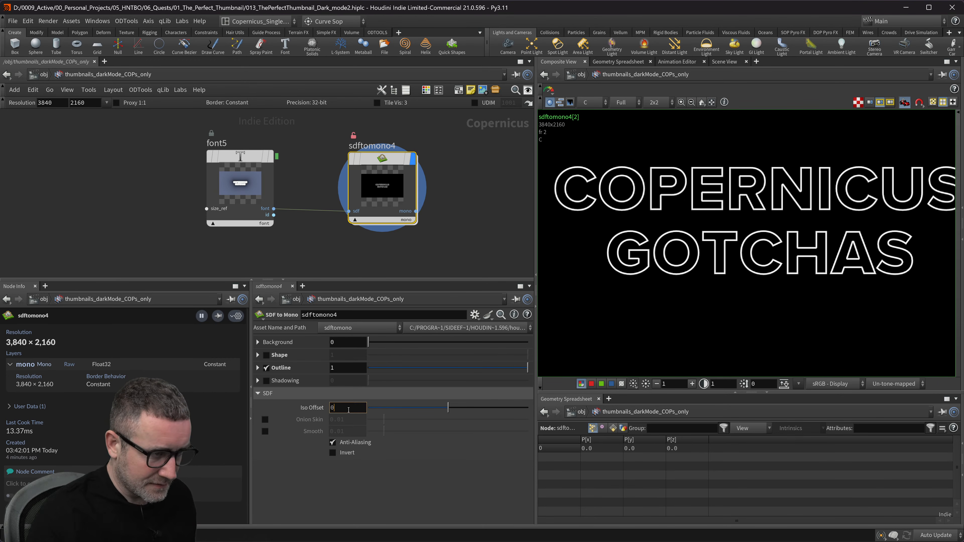
- Try an Iso Offset of 0.1 on sdftomono4 and reset it to 0
{"action": "type", "text": ".1"}
{"action": "key", "text": "Return"}
{"action": "key", "text": "Delete"}
{"action": "key", "text": "Delete"}
{"action": "key", "text": "Return"}
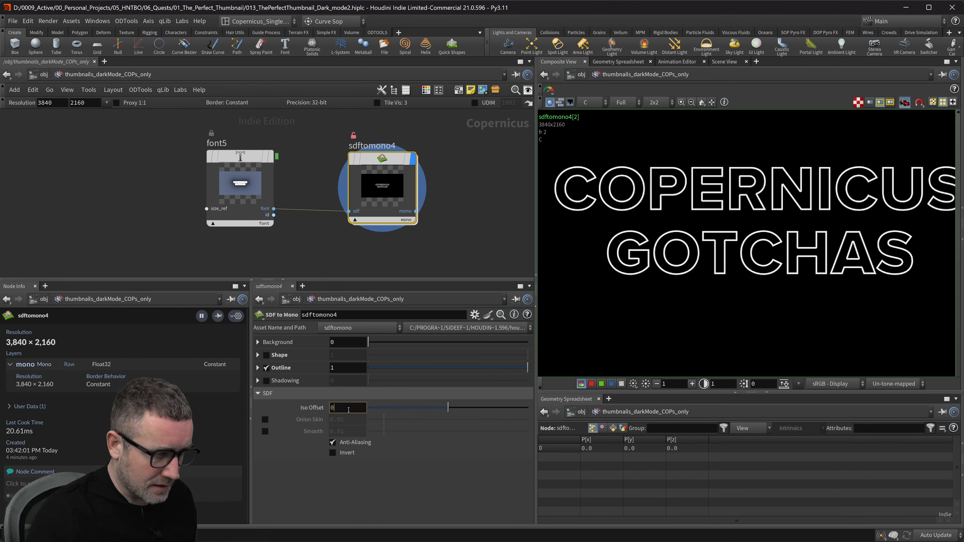
{"action": "middle_click", "coordinate": [349, 409]}
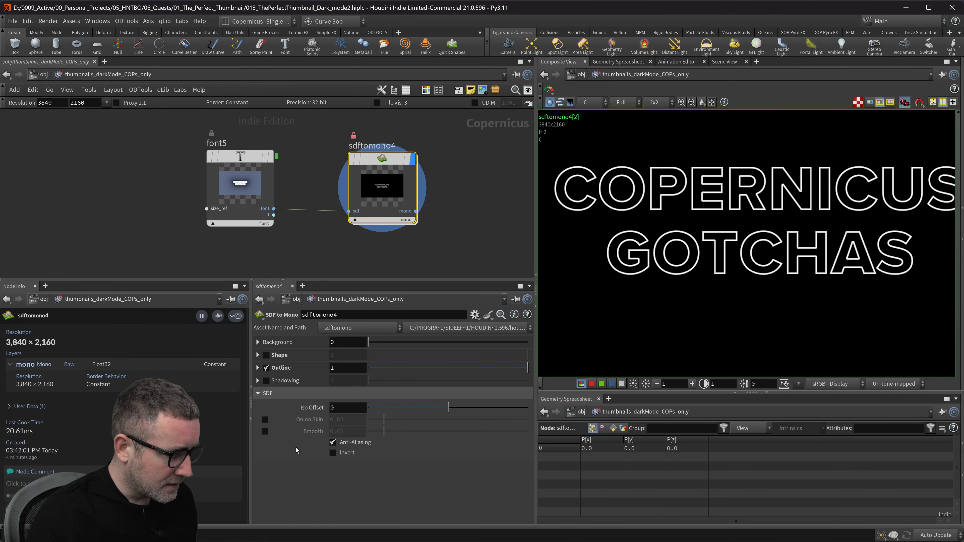
- Enable Onion Skin on sdftomono4 and set the Iso Offset to 0.006
{"action": "left_click", "coordinate": [265, 419]}
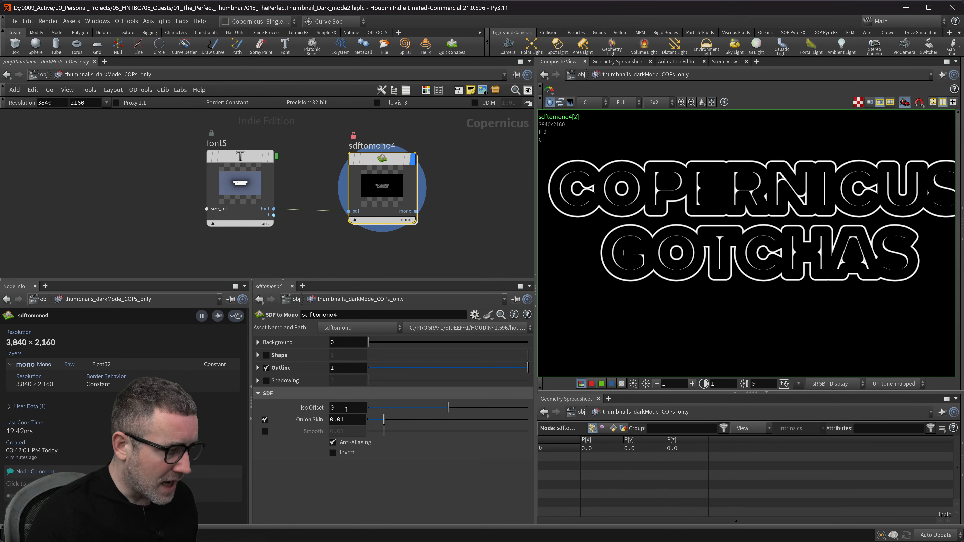
{"action": "middle_click_drag", "start_coordinate": [347, 419], "coordinate": [406, 429]}
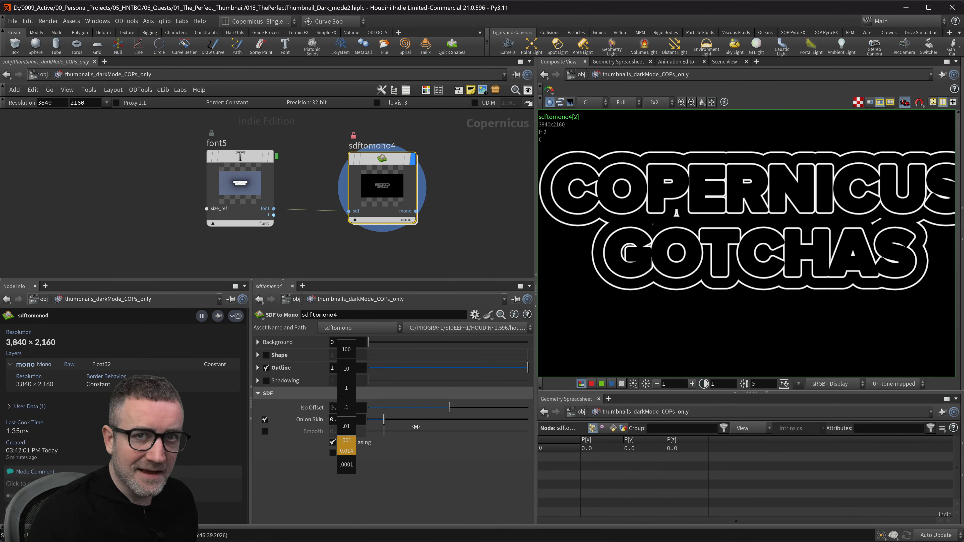
{"action": "middle_click_drag", "start_coordinate": [416, 427], "coordinate": [384, 437]}
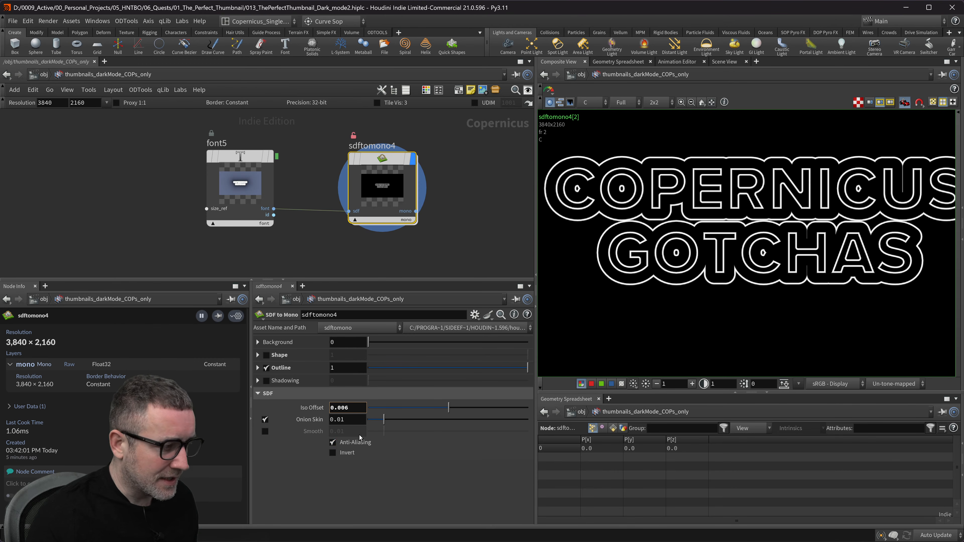
- Try out the Shape option and a different Background value on sdftomono4, restoring both
{"action": "left_click", "coordinate": [266, 355]}
{"action": "left_click", "coordinate": [267, 356]}
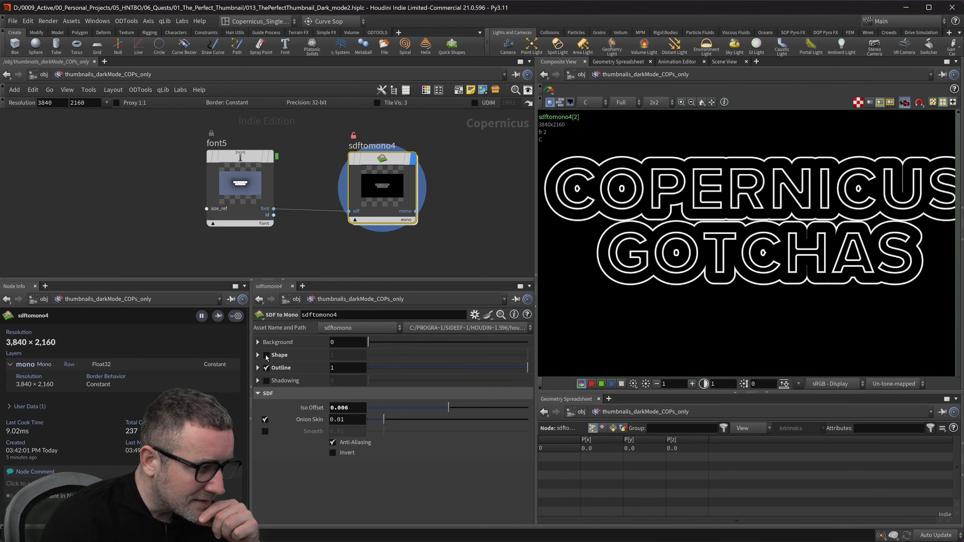
{"action": "left_click_drag", "start_coordinate": [369, 343], "coordinate": [152, 349]}
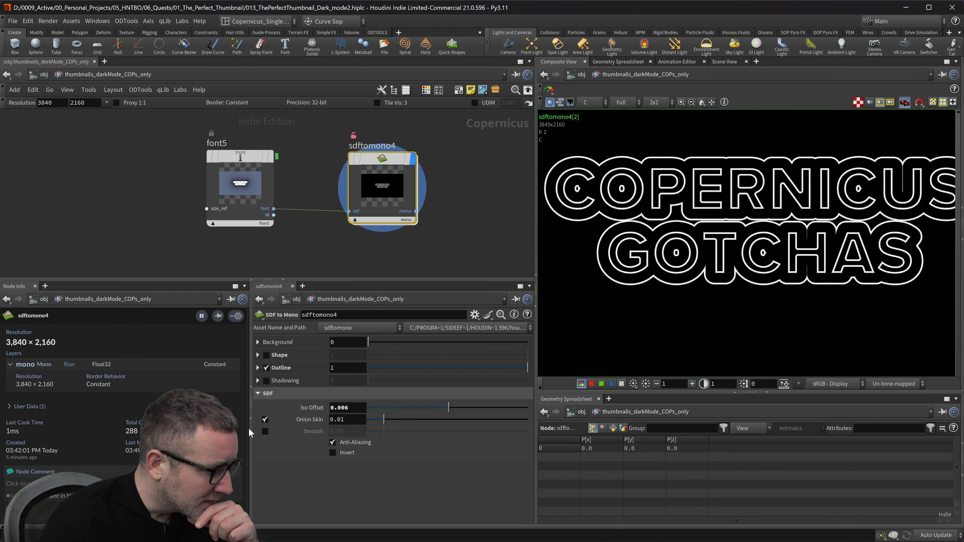
- Enable Shadowing on sdftomono4 with a Shadow Value of 0.016 and a Shadow Falloff of 0.008
{"action": "left_click", "coordinate": [266, 381]}
{"action": "mouse_move", "coordinate": [369, 381]}
{"action": "left_mouse_down"}
{"action": "mouse_move", "coordinate": [413, 387]}
{"action": "mouse_move", "coordinate": [359, 386]}
{"action": "mouse_move", "coordinate": [384, 387]}
{"action": "left_mouse_up"}
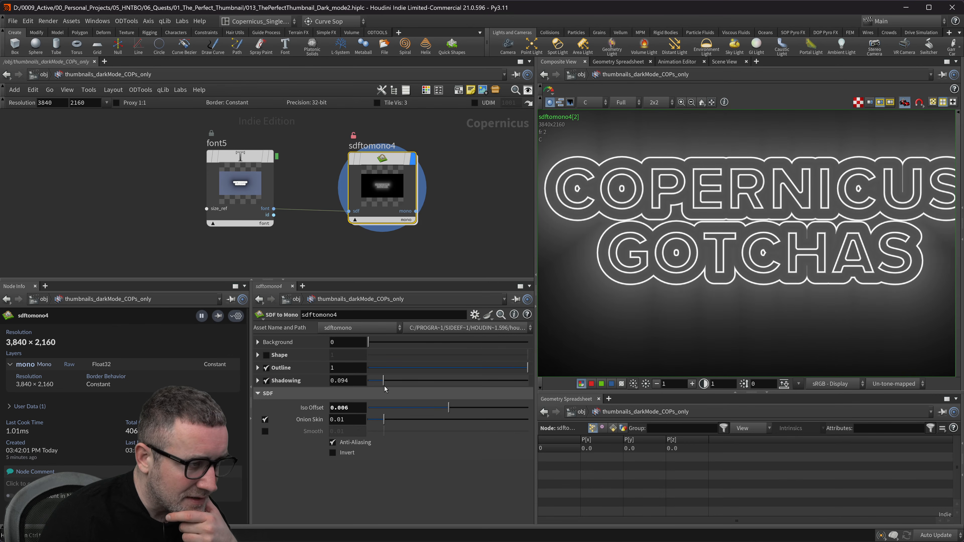
{"action": "left_click", "coordinate": [257, 380]}
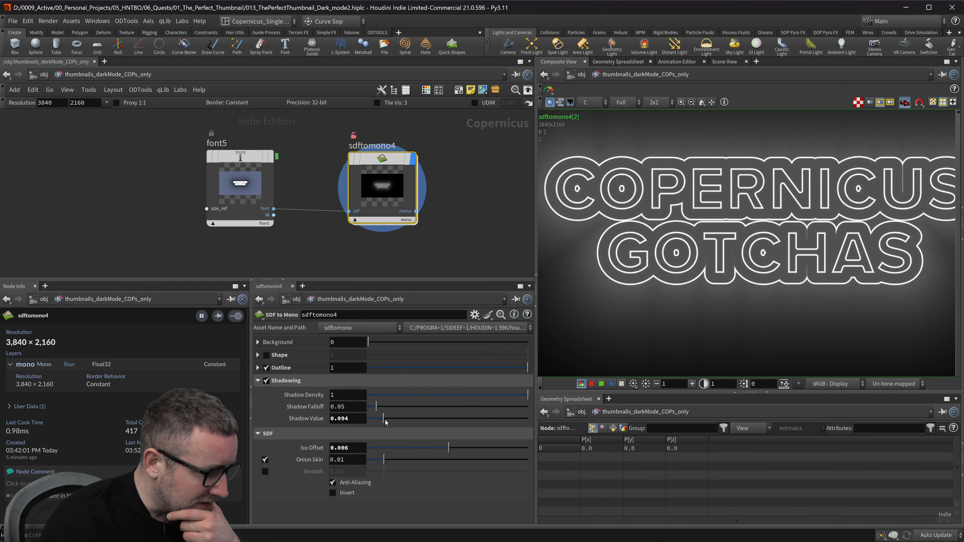
{"action": "mouse_move", "coordinate": [378, 424]}
{"action": "left_mouse_down"}
{"action": "mouse_move", "coordinate": [387, 409]}
{"action": "mouse_move", "coordinate": [412, 408]}
{"action": "mouse_move", "coordinate": [374, 411]}
{"action": "left_mouse_up"}
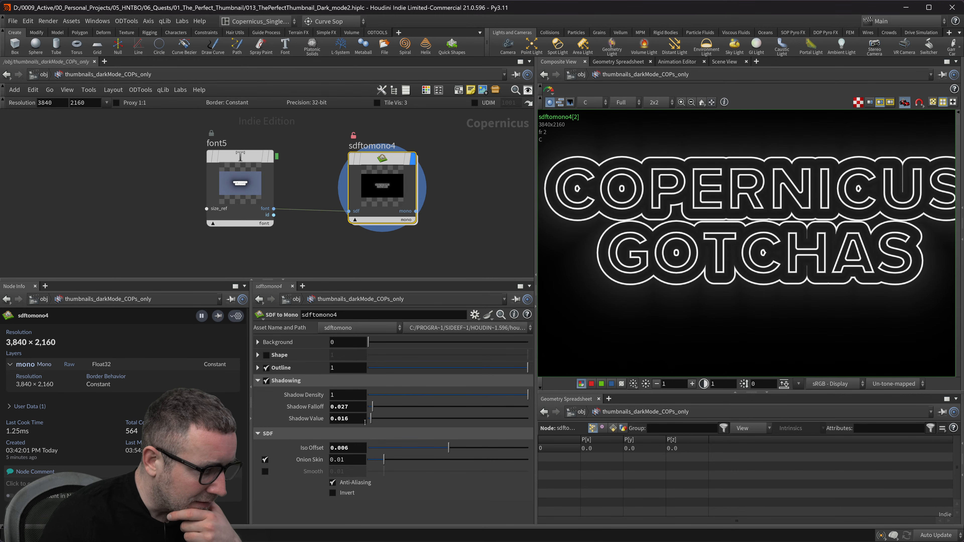
{"action": "left_click_drag", "start_coordinate": [375, 409], "coordinate": [371, 411]}
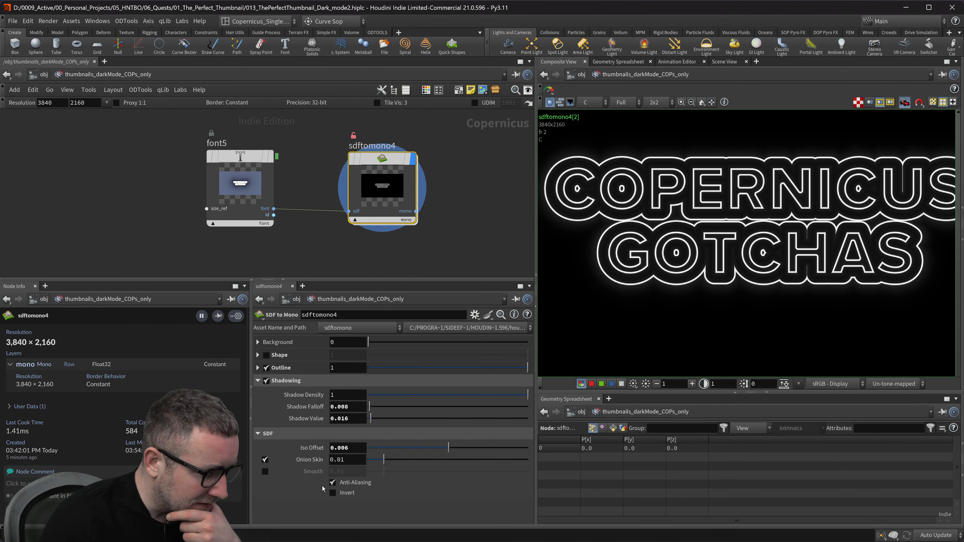
- Try toggling Anti-Aliasing and Invert on the sdftomono4 node
{"action": "left_click", "coordinate": [333, 482]}
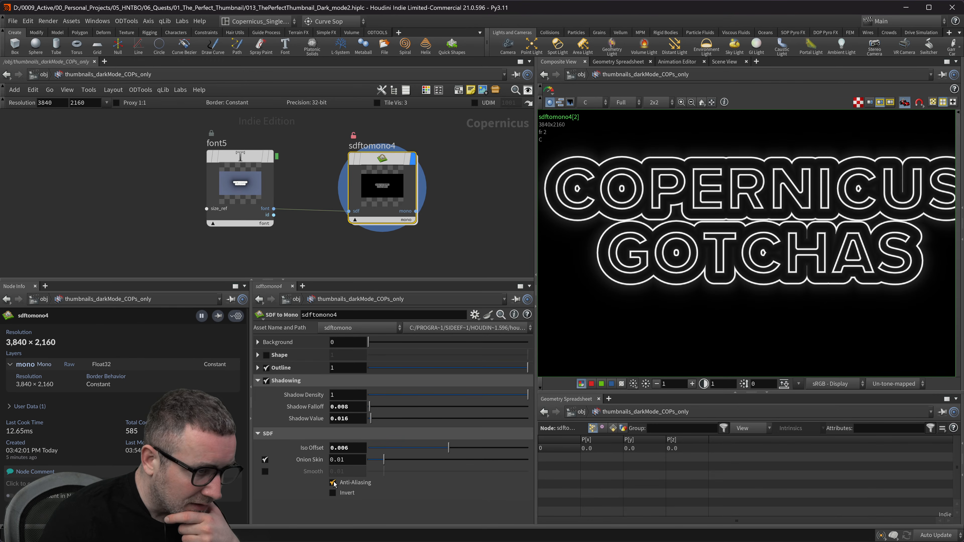
{"action": "left_click", "coordinate": [333, 493]}
{"action": "left_click", "coordinate": [334, 494]}
{"action": "middle_click_drag", "start_coordinate": [320, 255], "coordinate": [377, 259]}
{"action": "scroll", "coordinate": [367, 260], "scroll_direction": "down", "scroll_amount": 2}
{"action": "middle_click_drag", "start_coordinate": [425, 188], "coordinate": [351, 165]}
{"action": "middle_click_drag", "start_coordinate": [390, 247], "coordinate": [409, 233]}
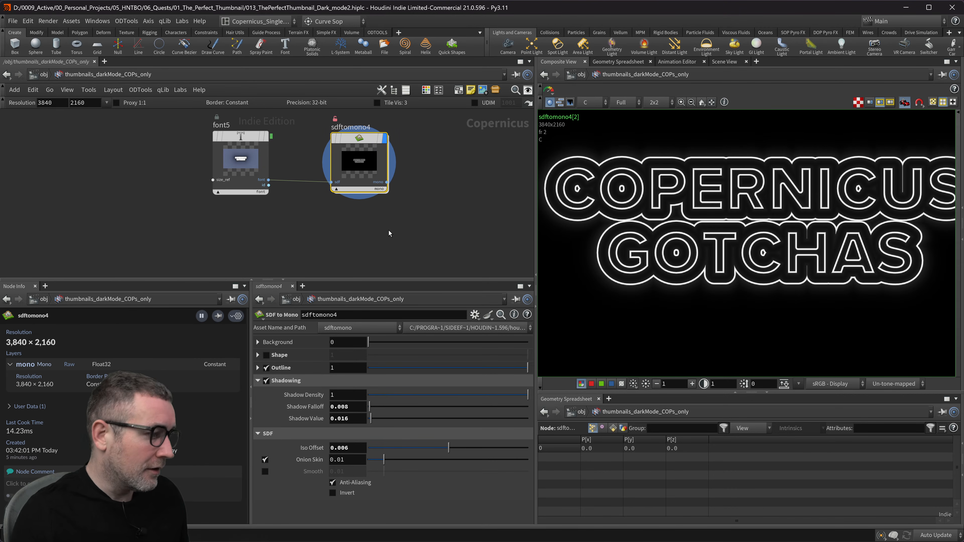
{"action": "middle_click_drag", "start_coordinate": [401, 209], "coordinate": [426, 206]}
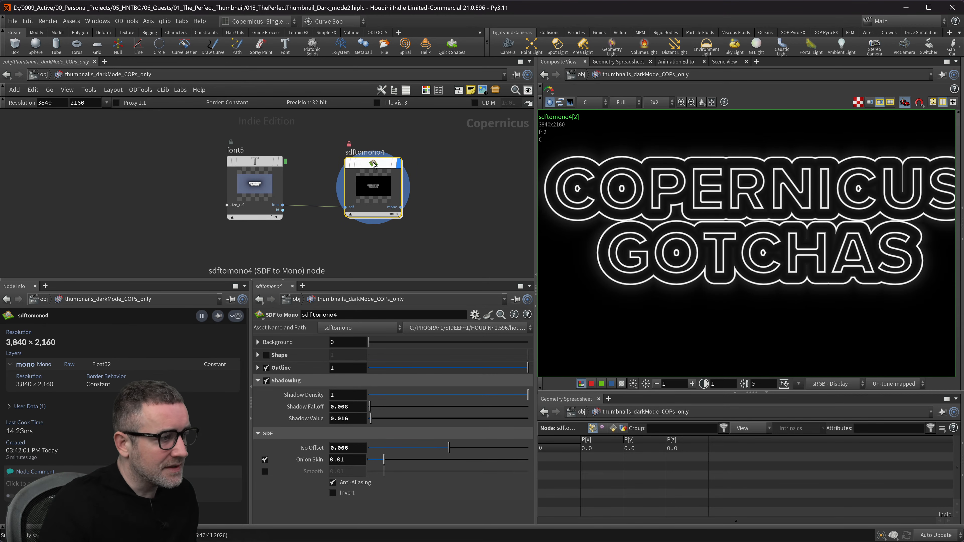
{"action": "middle_click_drag", "start_coordinate": [372, 166], "coordinate": [376, 143]}
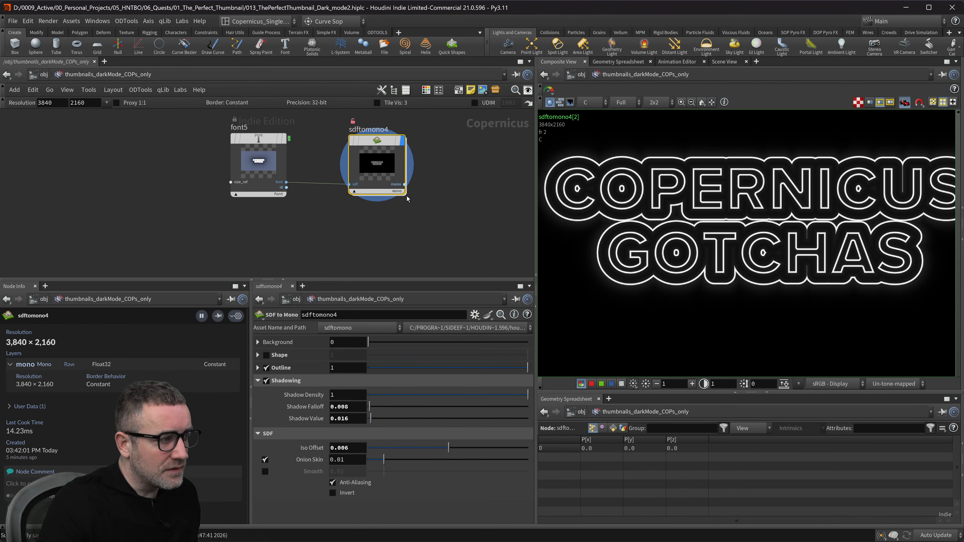
{"action": "middle_click_drag", "start_coordinate": [422, 204], "coordinate": [383, 230]}
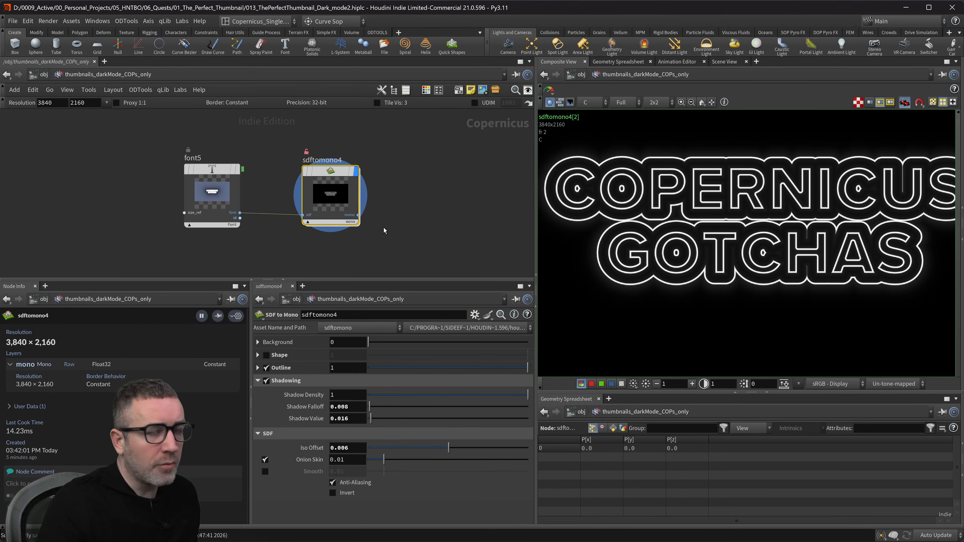
{"action": "middle_click_drag", "start_coordinate": [389, 186], "coordinate": [499, 193]}
{"action": "scroll", "coordinate": [328, 171], "scroll_direction": "down", "scroll_amount": 4}
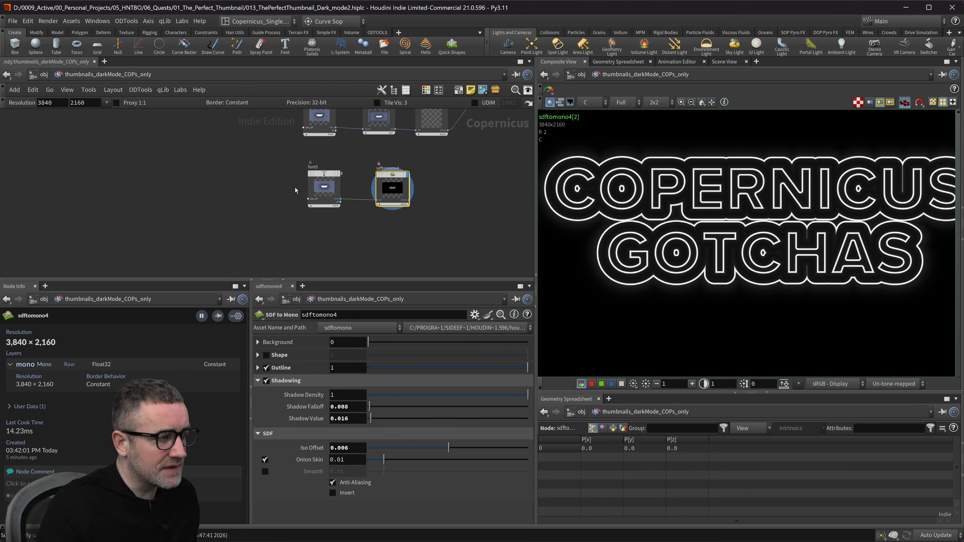
{"action": "middle_click_drag", "start_coordinate": [424, 178], "coordinate": [436, 164]}
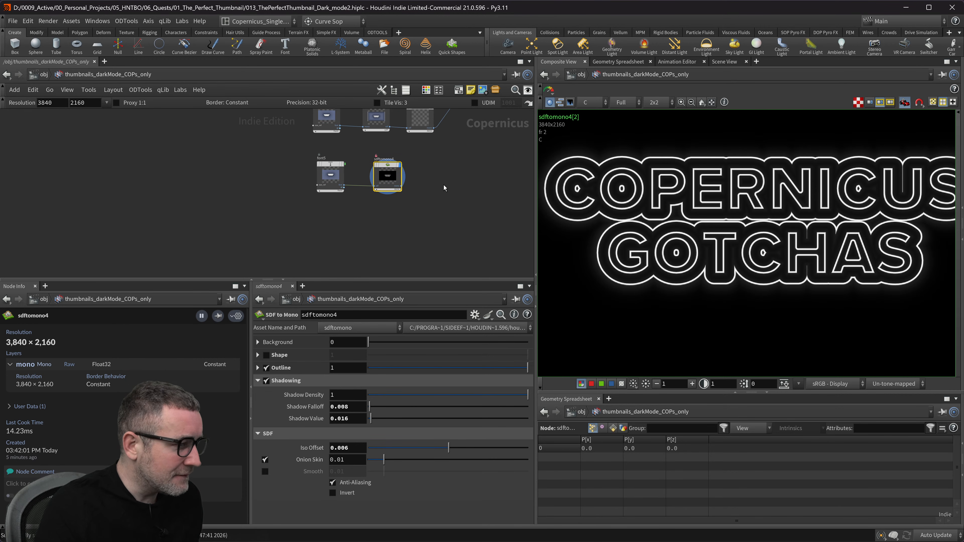
{"action": "middle_click_drag", "start_coordinate": [434, 181], "coordinate": [378, 183]}
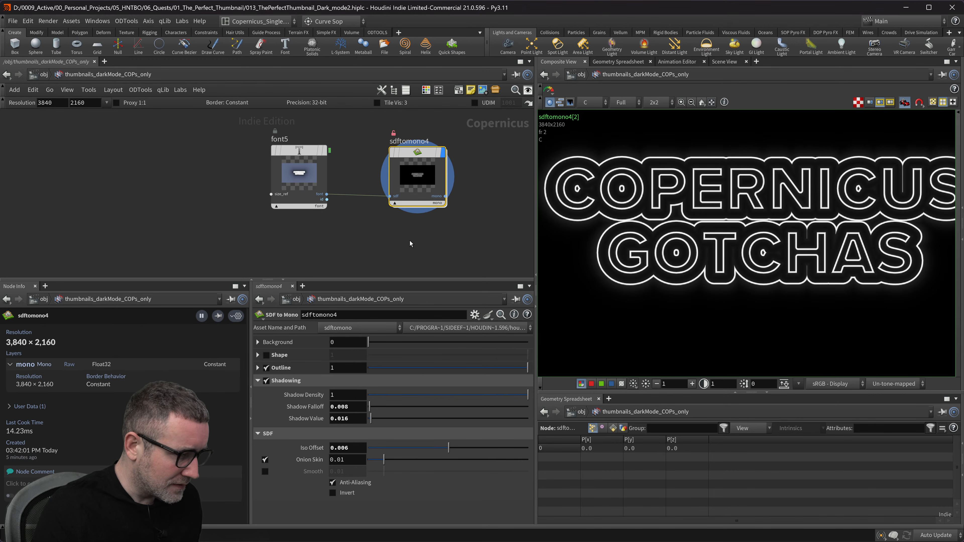
{"action": "scroll", "coordinate": [326, 190], "scroll_direction": "up", "scroll_amount": 5}
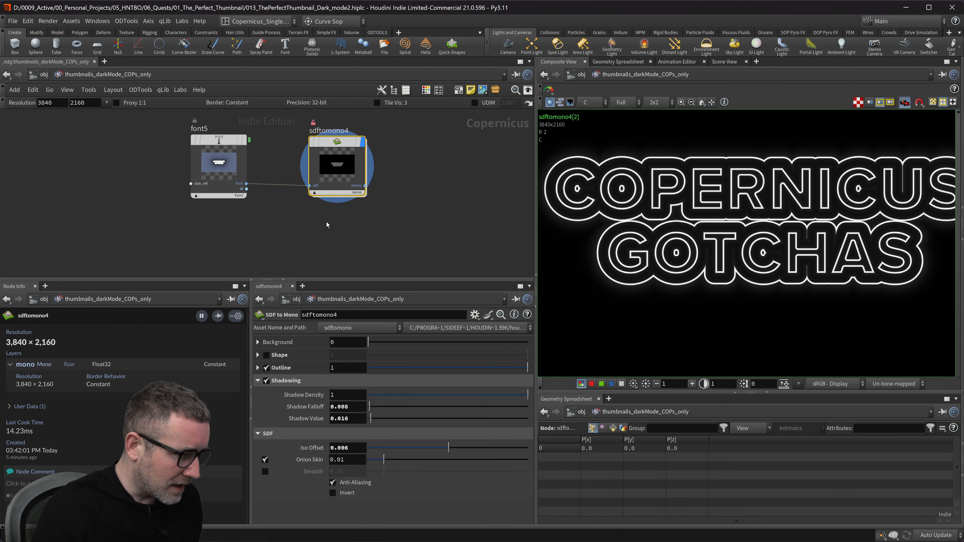
{"action": "middle_click_drag", "start_coordinate": [331, 224], "coordinate": [340, 242]}
{"action": "mouse_move", "coordinate": [347, 161]}
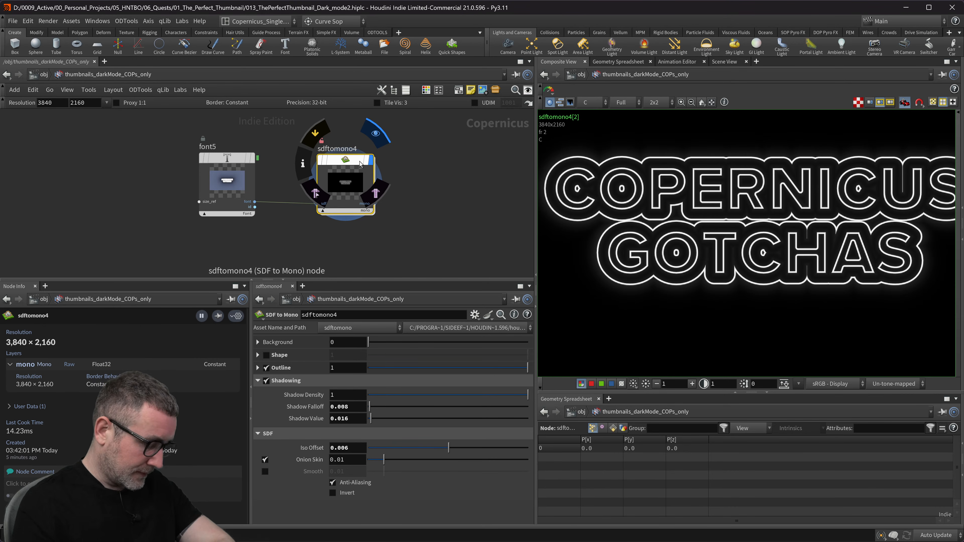
{"action": "scroll", "coordinate": [396, 209], "scroll_direction": "down", "scroll_amount": 1}
- Move font1 further away from its downstream nodes and add a dot that gathers its outgoing wires
{"action": "middle_click_drag", "start_coordinate": [420, 225], "coordinate": [304, 206]}
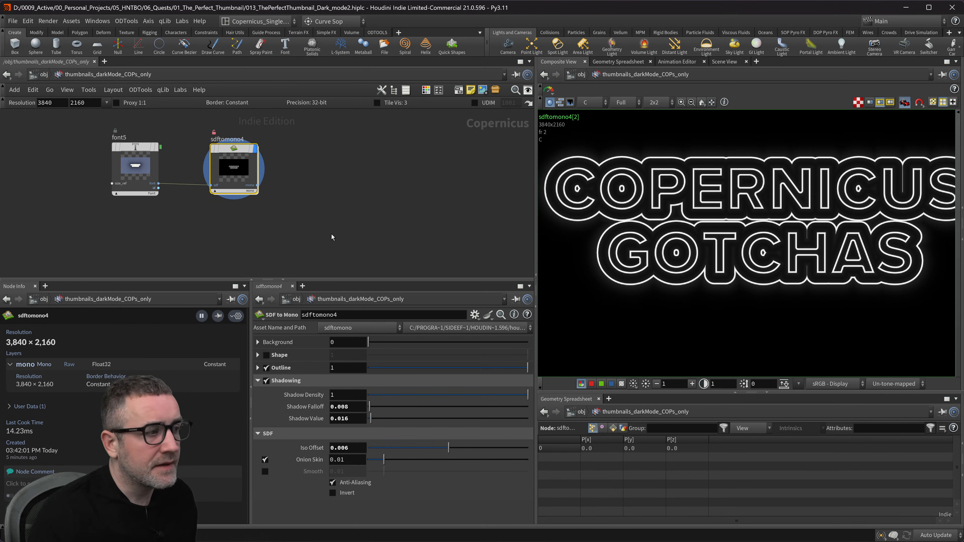
{"action": "scroll", "coordinate": [304, 220], "scroll_direction": "down", "scroll_amount": 3}
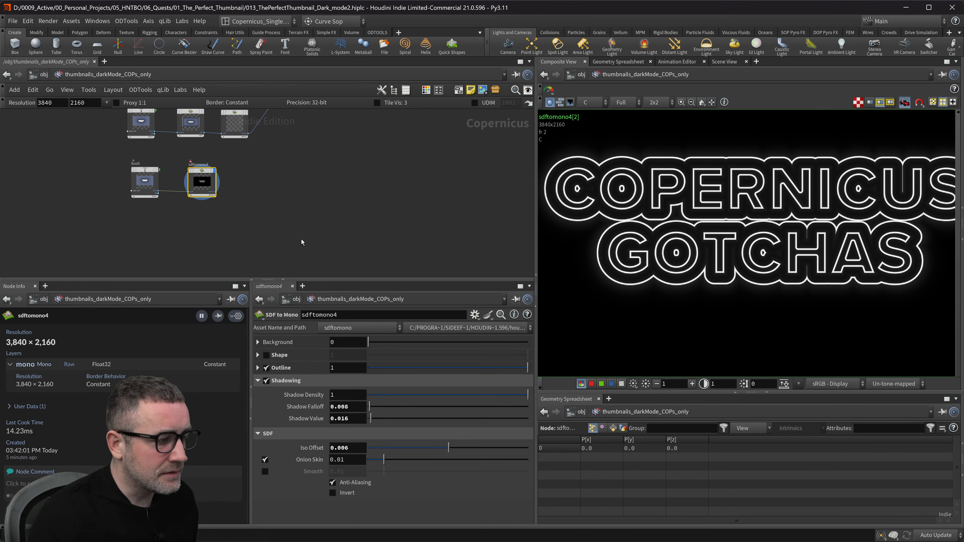
{"action": "middle_click_drag", "start_coordinate": [266, 196], "coordinate": [284, 174]}
{"action": "scroll", "coordinate": [331, 248], "scroll_direction": "down", "scroll_amount": 1}
{"action": "scroll", "coordinate": [362, 248], "scroll_direction": "down", "scroll_amount": 2}
{"action": "middle_click_drag", "start_coordinate": [362, 248], "coordinate": [339, 223]}
{"action": "scroll", "coordinate": [340, 223], "scroll_direction": "down", "scroll_amount": 1}
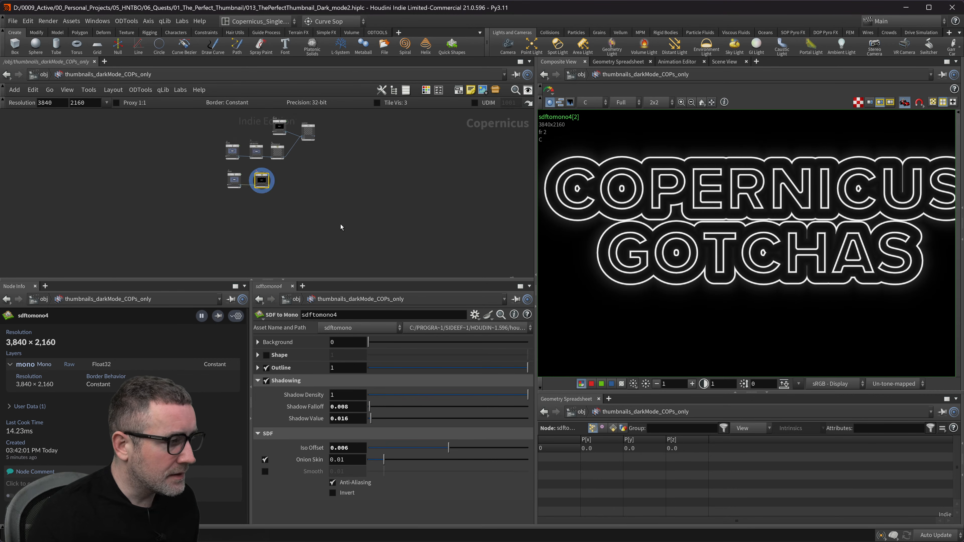
{"action": "scroll", "coordinate": [340, 224], "scroll_direction": "down", "scroll_amount": 2}
{"action": "middle_click_drag", "start_coordinate": [381, 267], "coordinate": [240, 171]}
{"action": "scroll", "coordinate": [287, 208], "scroll_direction": "up", "scroll_amount": 4}
{"action": "scroll", "coordinate": [304, 223], "scroll_direction": "up", "scroll_amount": 5}
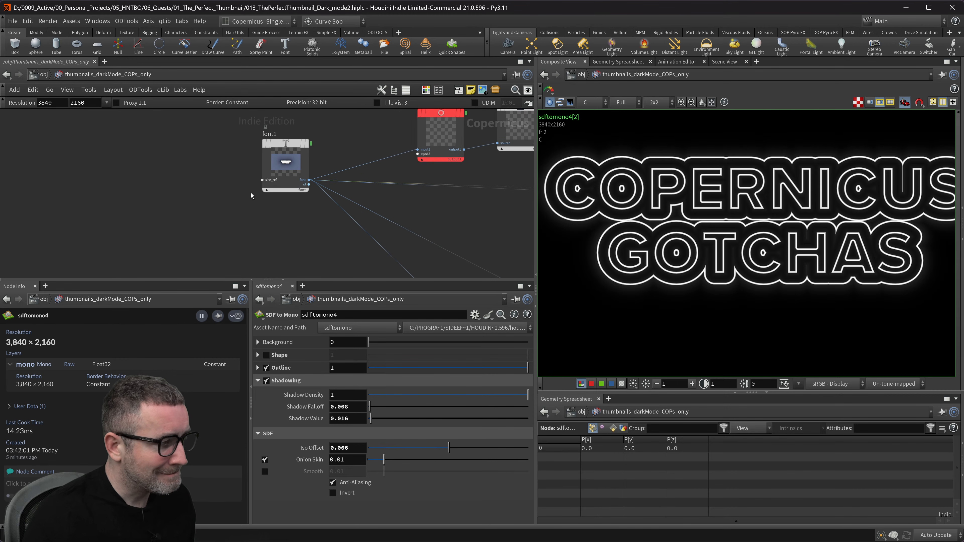
{"action": "scroll", "coordinate": [270, 211], "scroll_direction": "up", "scroll_amount": 1}
{"action": "middle_click_drag", "start_coordinate": [270, 211], "coordinate": [396, 188]}
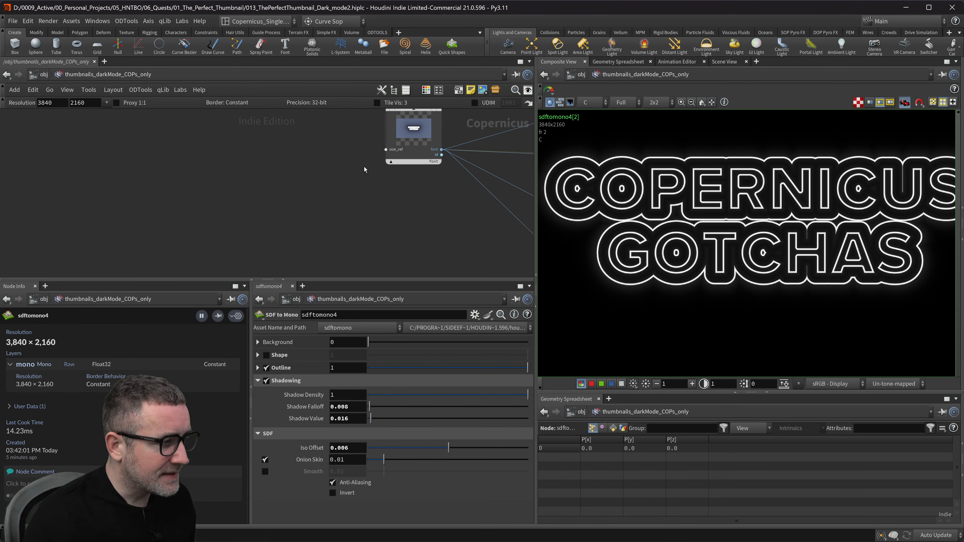
{"action": "middle_click_drag", "start_coordinate": [312, 215], "coordinate": [311, 257]}
{"action": "left_click_drag", "start_coordinate": [412, 163], "coordinate": [192, 186]}
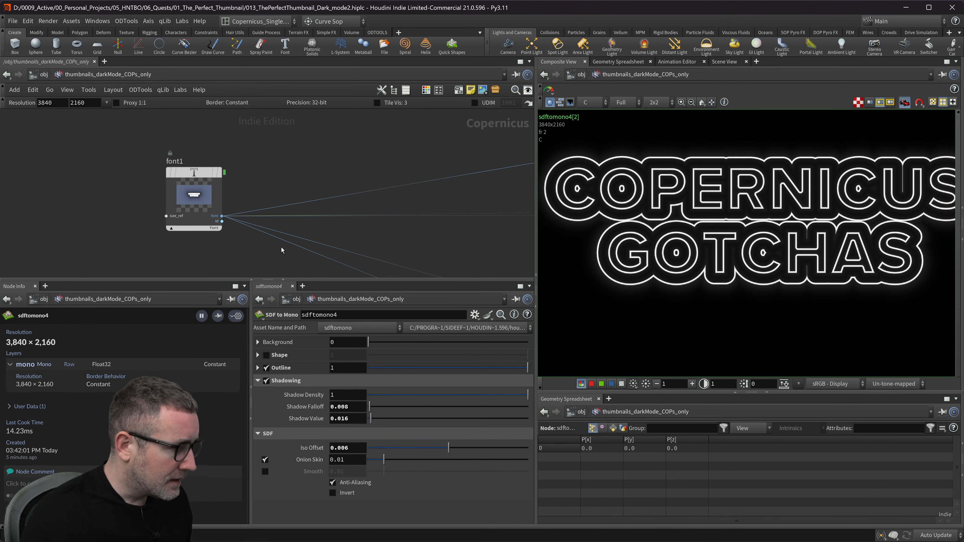
{"action": "left_click_drag", "start_coordinate": [290, 244], "coordinate": [451, 216], "text": "alt"}
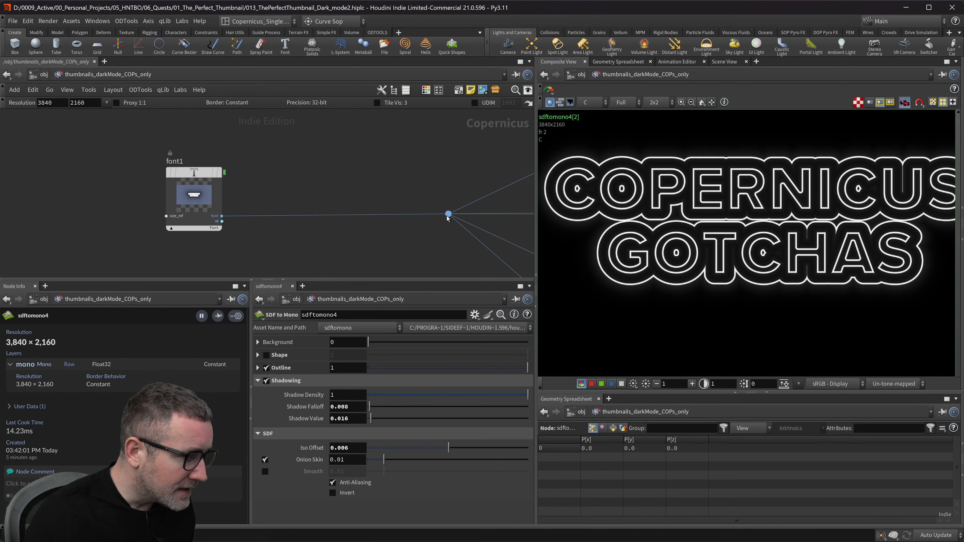
{"action": "middle_click_drag", "start_coordinate": [329, 239], "coordinate": [444, 232]}
{"action": "left_click_drag", "start_coordinate": [309, 168], "coordinate": [304, 164]}
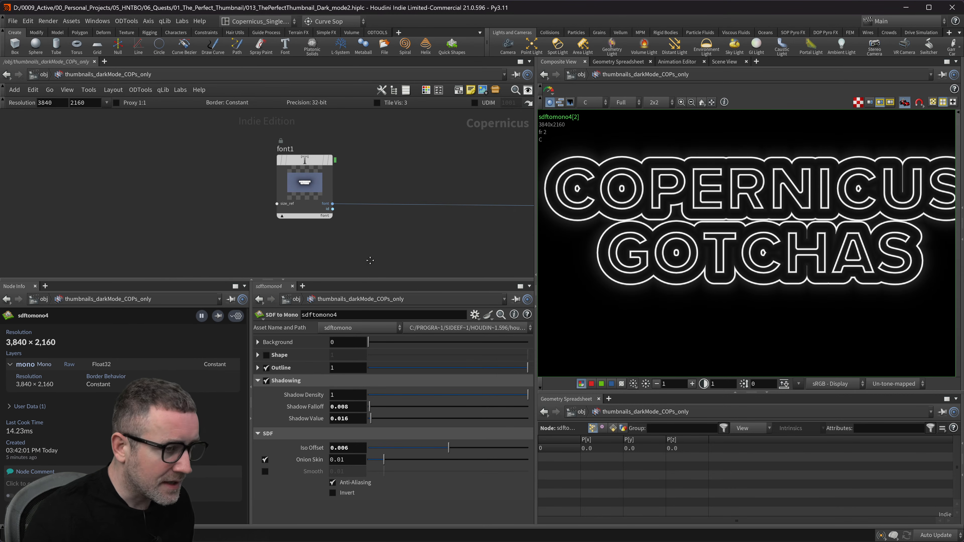
- Delete the red null3 node between the font1 dot and edgedetect1
{"action": "middle_click_drag", "start_coordinate": [365, 255], "coordinate": [322, 249]}
{"action": "scroll", "coordinate": [356, 246], "scroll_direction": "down", "scroll_amount": 2}
{"action": "middle_click_drag", "start_coordinate": [454, 202], "coordinate": [287, 195]}
{"action": "scroll", "coordinate": [400, 196], "scroll_direction": "up", "scroll_amount": 2}
{"action": "scroll", "coordinate": [410, 205], "scroll_direction": "down", "scroll_amount": 2}
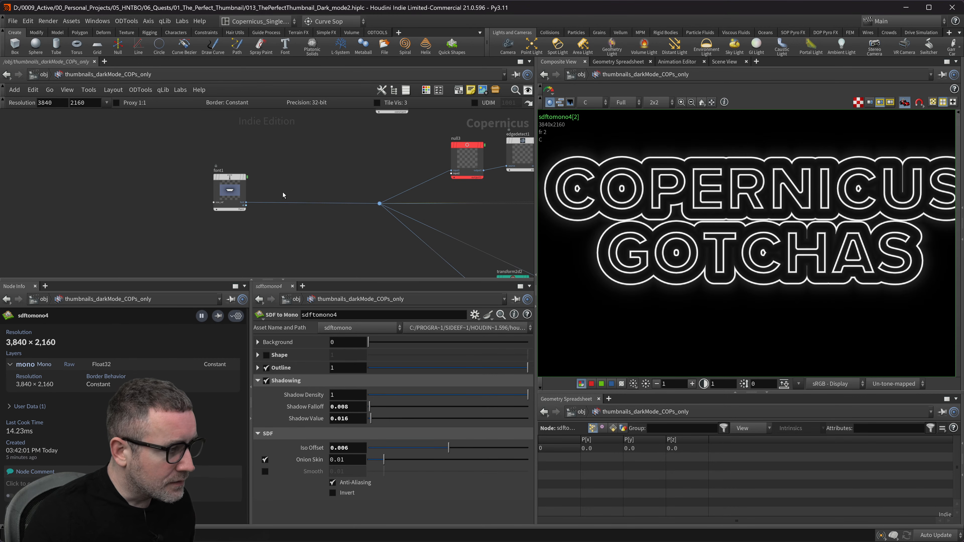
{"action": "key", "text": "Tab"}
{"action": "key", "text": "Escape"}
{"action": "middle_click_drag", "start_coordinate": [387, 172], "coordinate": [208, 203]}
{"action": "left_click", "coordinate": [291, 181]}
{"action": "key", "text": "BackSpace"}
{"action": "key", "text": "Escape"}
{"action": "key", "text": "Delete"}
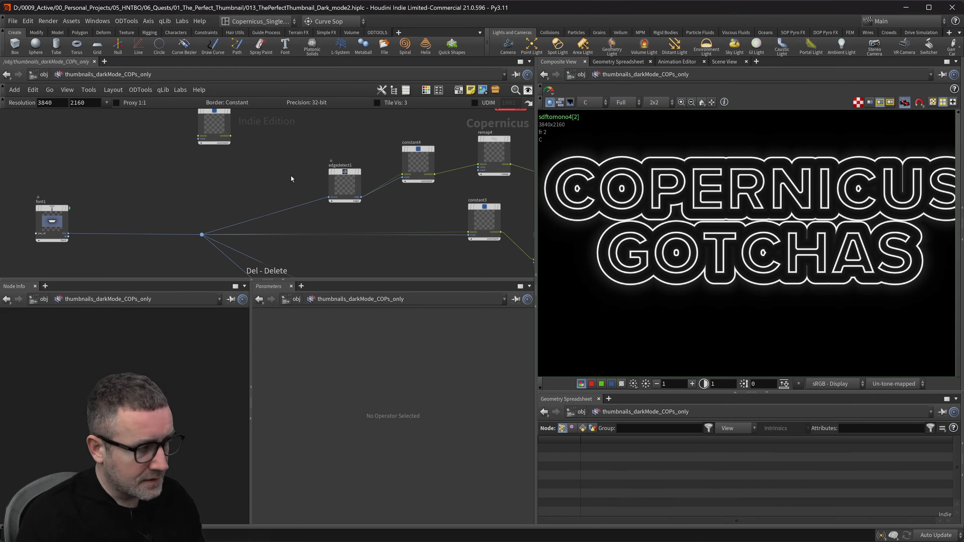
- Delete the edgedetect1 node from the upper text branch
{"action": "left_click_drag", "start_coordinate": [346, 187], "coordinate": [363, 170]}
{"action": "middle_click_drag", "start_coordinate": [295, 172], "coordinate": [334, 160]}
{"action": "left_click", "coordinate": [399, 146]}
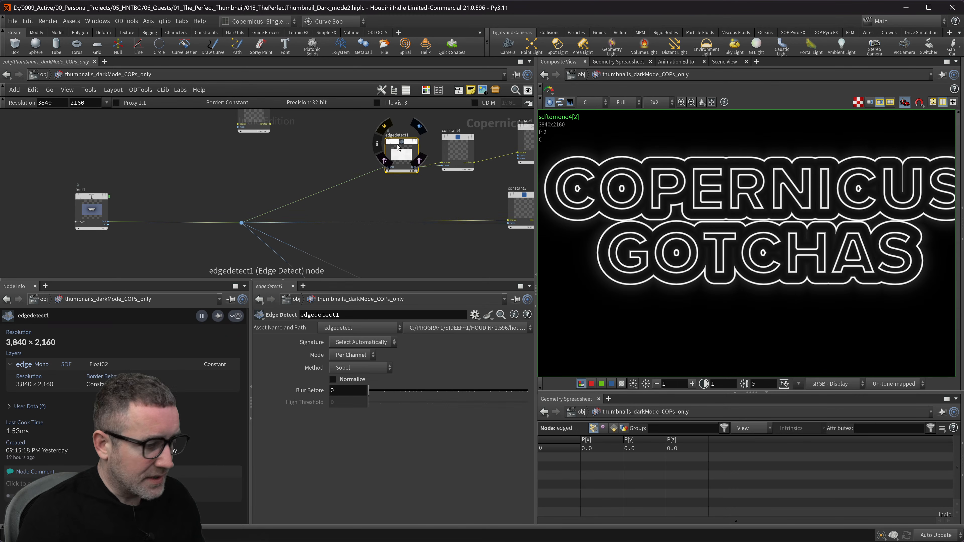
{"action": "key", "text": "Tab"}
{"action": "key", "text": "Escape"}
{"action": "left_click", "coordinate": [384, 161]}
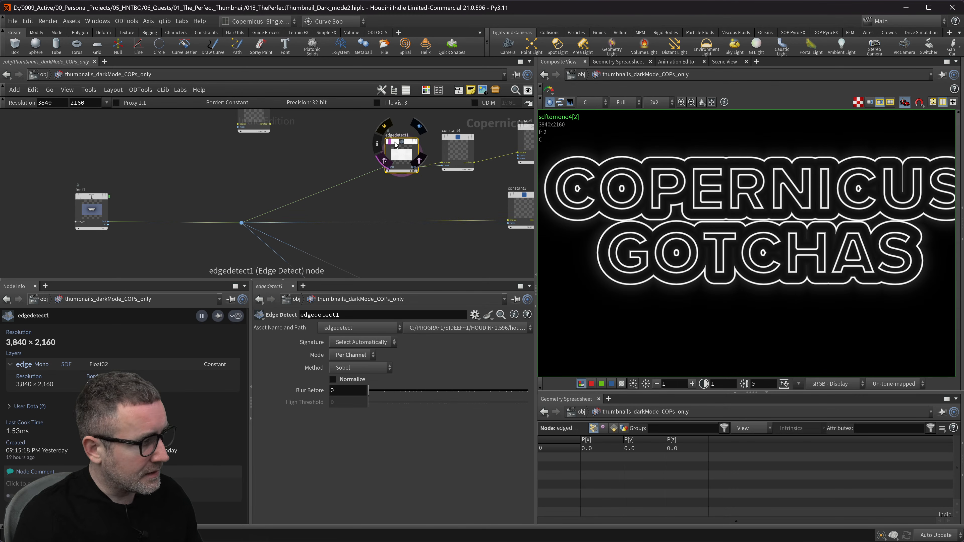
{"action": "right_click", "coordinate": [401, 142]}
{"action": "key", "text": "Escape"}
{"action": "key", "text": "Delete"}
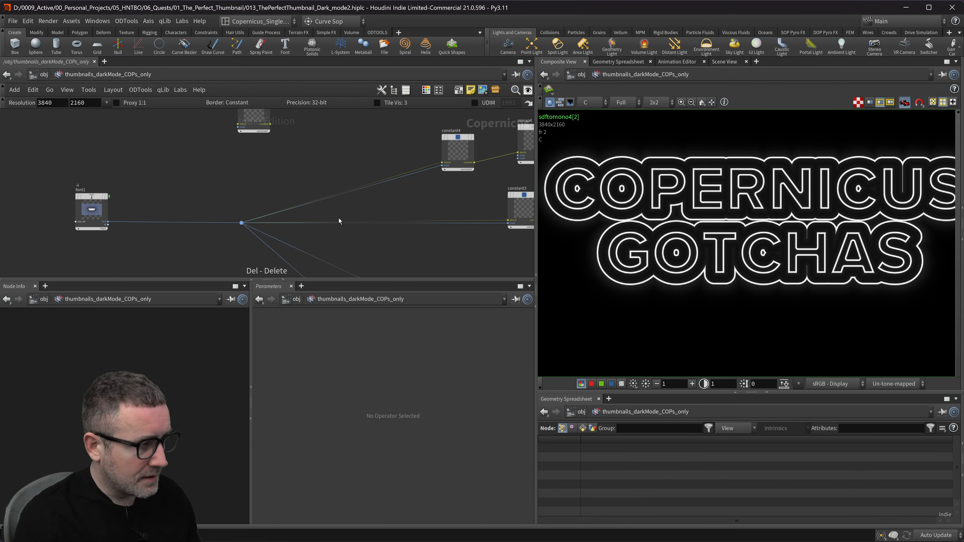
- Add an SDF to Mono node between the font1 dot and constant4 in the upper branch
{"action": "scroll", "coordinate": [373, 194], "scroll_direction": "up", "scroll_amount": 4}
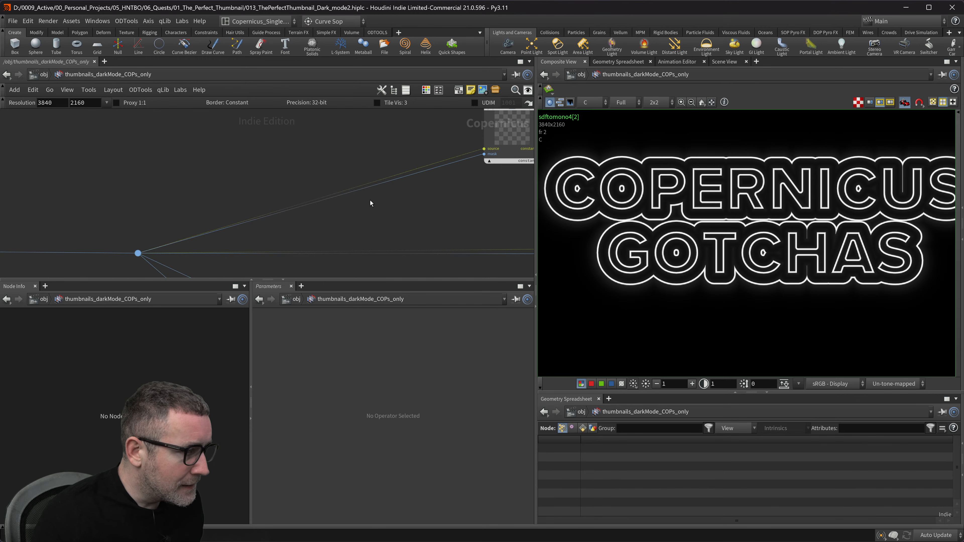
{"action": "scroll", "coordinate": [370, 201], "scroll_direction": "down", "scroll_amount": 3}
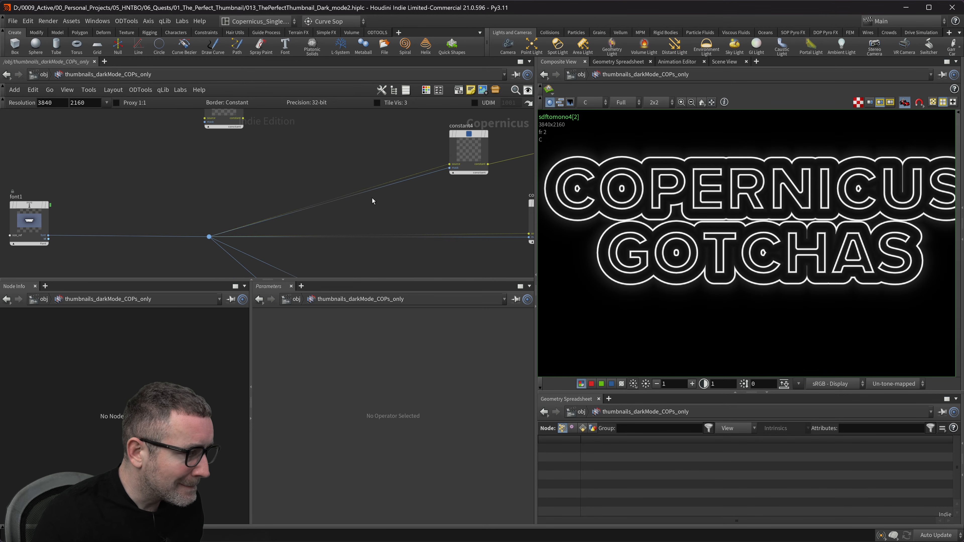
{"action": "middle_click_drag", "start_coordinate": [446, 179], "coordinate": [442, 181]}
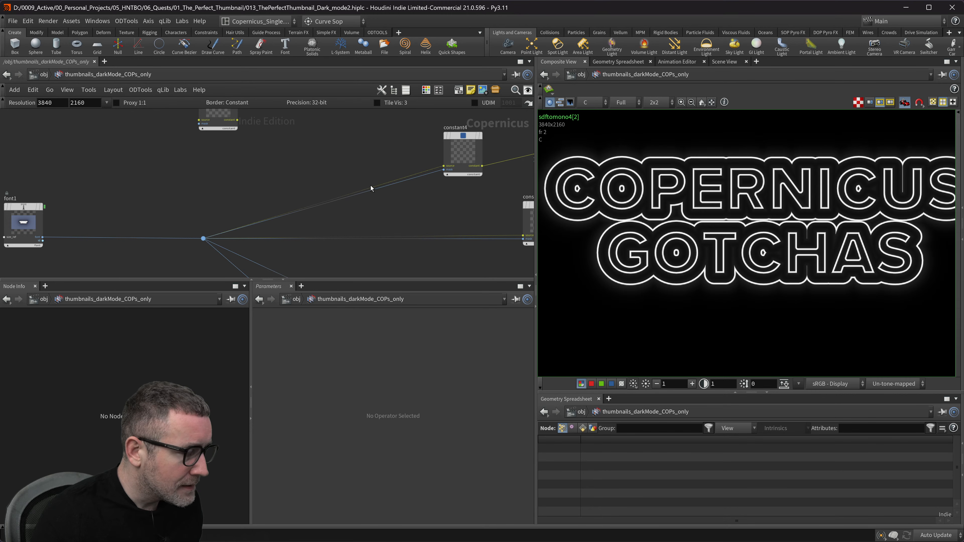
{"action": "key", "text": "Tab"}
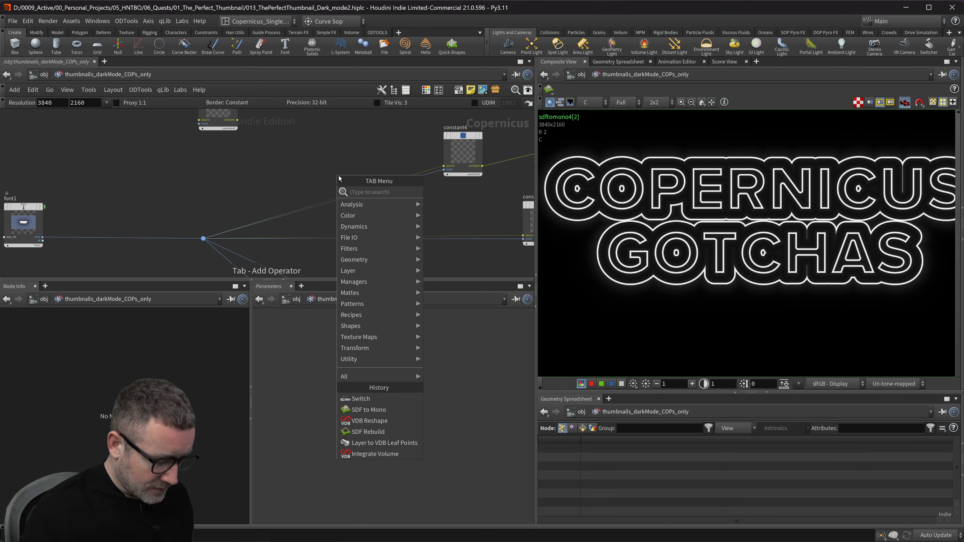
{"action": "type", "text": "sdf to"}
{"action": "key", "text": "Return"}
{"action": "left_click", "coordinate": [339, 176]}
{"action": "left_click_drag", "start_coordinate": [338, 176], "coordinate": [443, 170]}
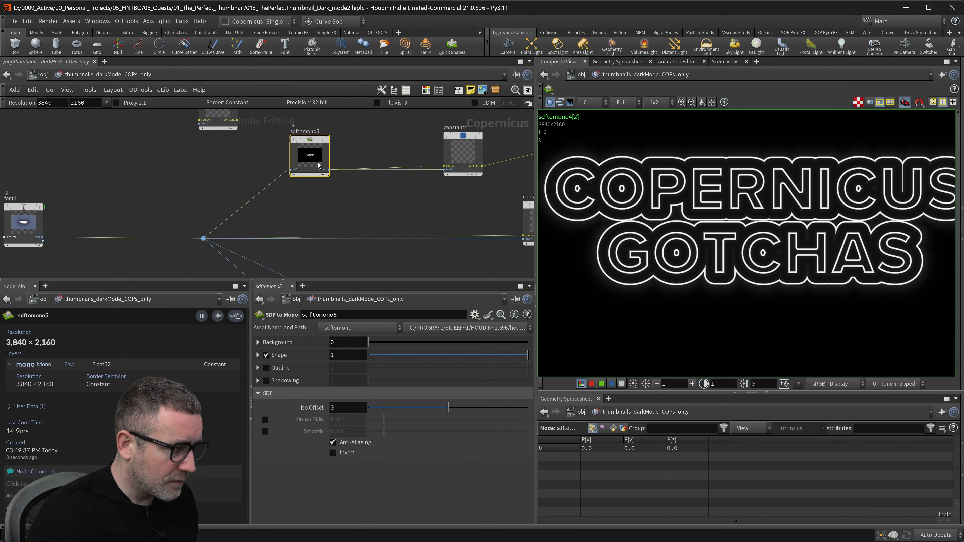
- Display sdftomono5 and switch it from Shape to Outline
{"action": "left_click_drag", "start_coordinate": [313, 155], "coordinate": [331, 158]}
{"action": "left_click", "coordinate": [346, 142]}
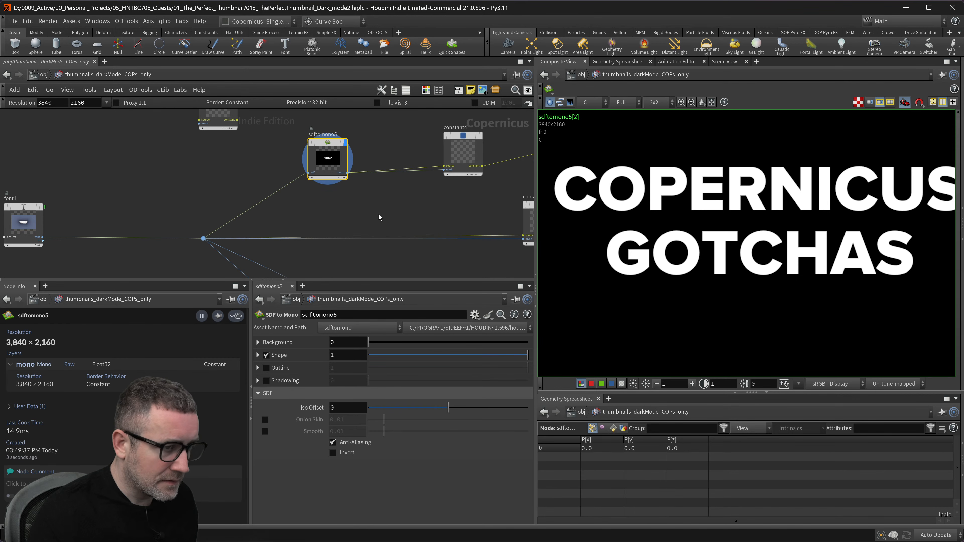
{"action": "left_click", "coordinate": [266, 354]}
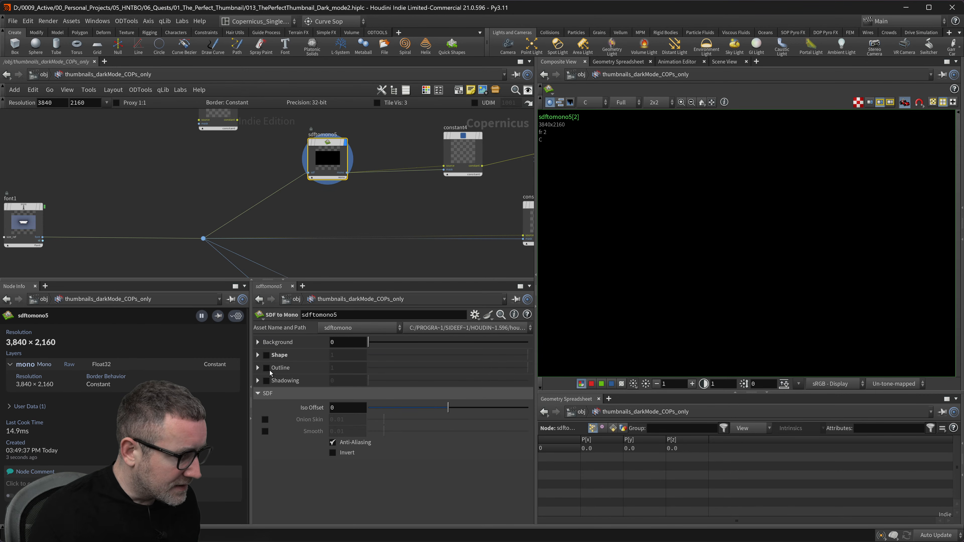
{"action": "left_click", "coordinate": [266, 368]}
- Move the existing dot closer to font1 and add a second dot that splits off the lower branches
{"action": "scroll", "coordinate": [356, 245], "scroll_direction": "down", "scroll_amount": 5}
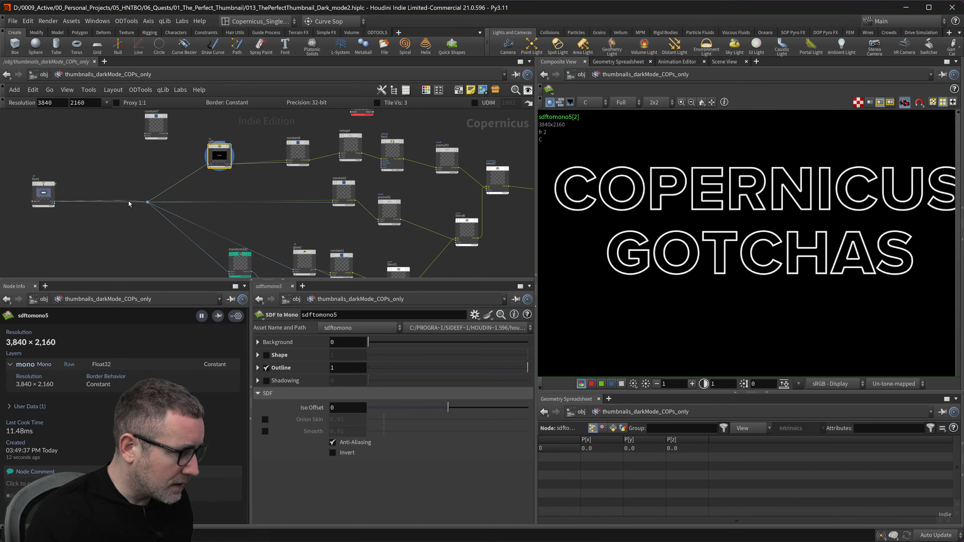
{"action": "left_click_drag", "start_coordinate": [147, 204], "coordinate": [95, 205]}
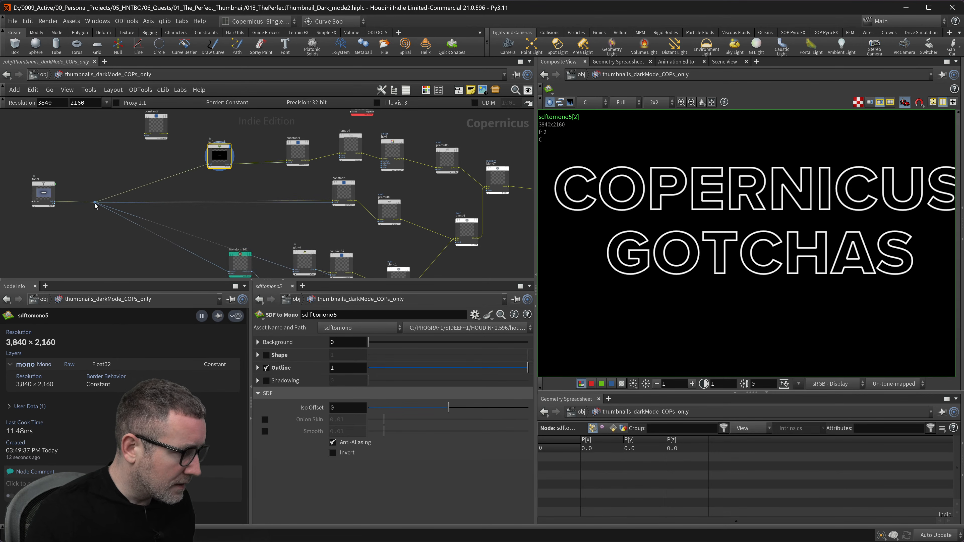
{"action": "left_click", "coordinate": [162, 204], "text": "alt"}
{"action": "left_click_drag", "start_coordinate": [163, 205], "coordinate": [193, 213]}
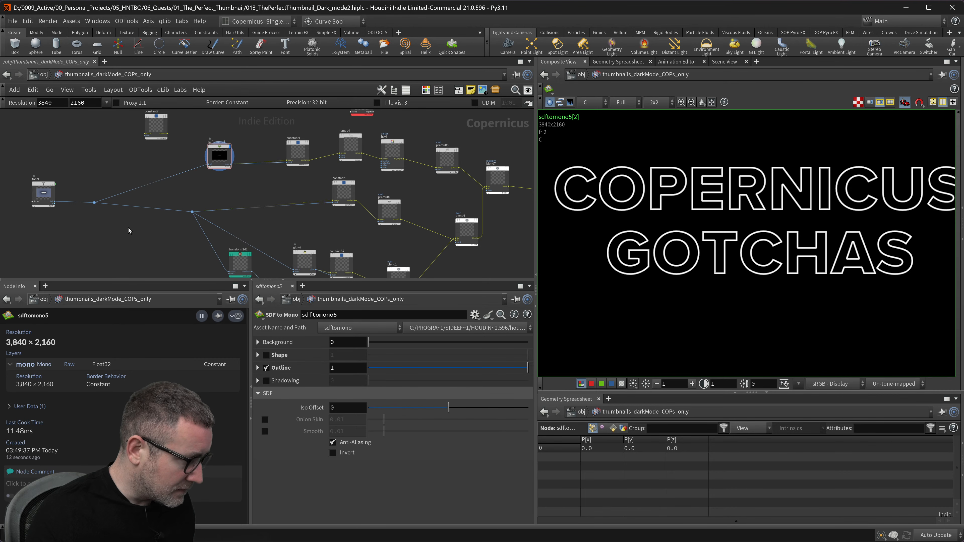
- Insert another SDF to Mono node between the two dots to feed the lower branches
{"action": "key", "text": "Tab"}
{"action": "type", "text": "sdf"}
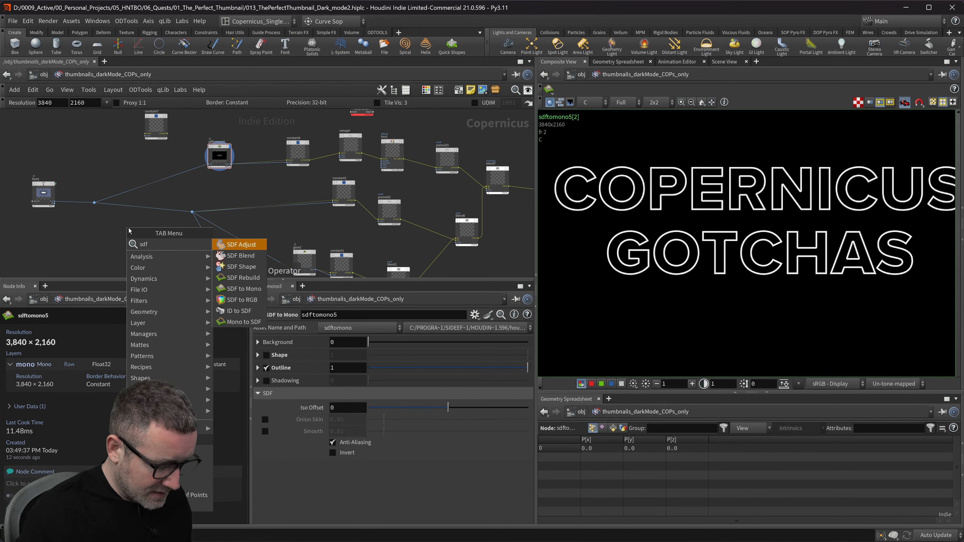
{"action": "type", "text": "mo"}
{"action": "key", "text": "Return"}
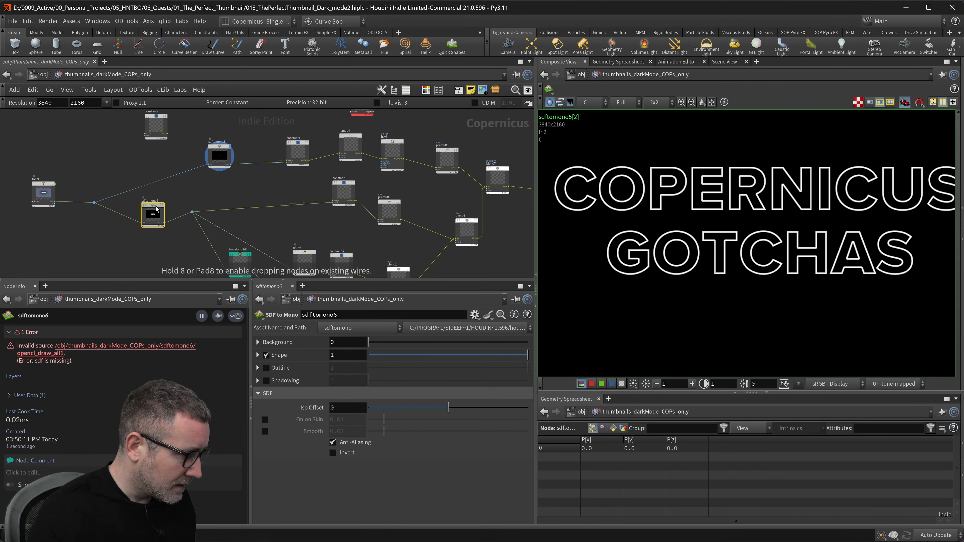
- Tidy the layout by shifting the loose node, font1 and its first dot, and display the sdftomono6 output
{"action": "scroll", "coordinate": [259, 218], "scroll_direction": "down", "scroll_amount": 3}
{"action": "middle_click_drag", "start_coordinate": [259, 218], "coordinate": [265, 124]}
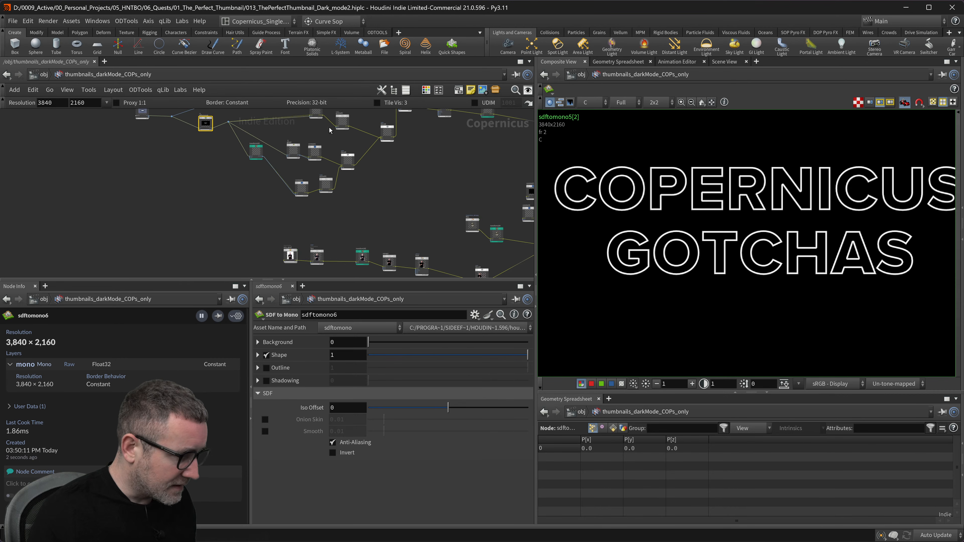
{"action": "middle_click_drag", "start_coordinate": [205, 145], "coordinate": [258, 211]}
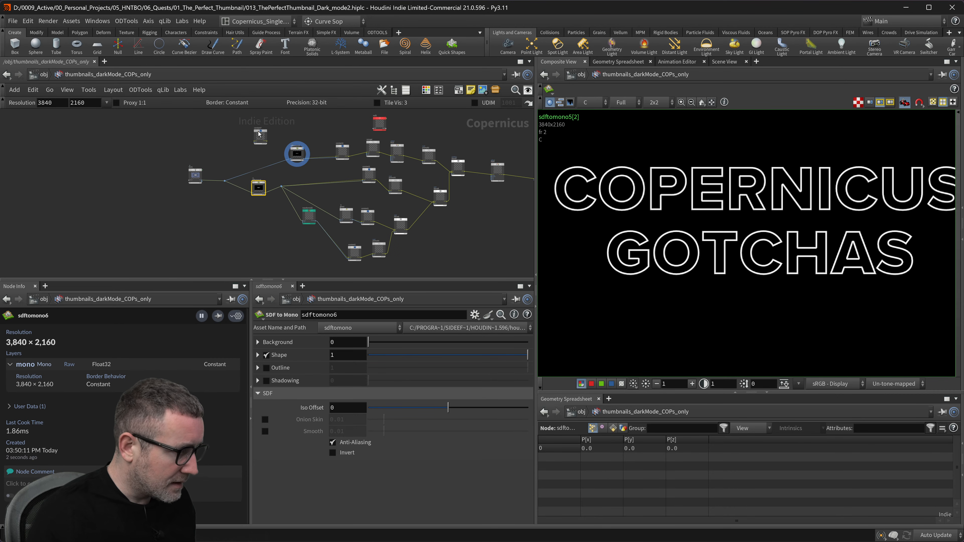
{"action": "left_click_drag", "start_coordinate": [265, 135], "coordinate": [238, 115]}
{"action": "mouse_move", "coordinate": [195, 174]}
{"action": "left_mouse_down"}
{"action": "mouse_move", "coordinate": [187, 169]}
{"action": "mouse_move", "coordinate": [202, 159]}
{"action": "left_mouse_up"}
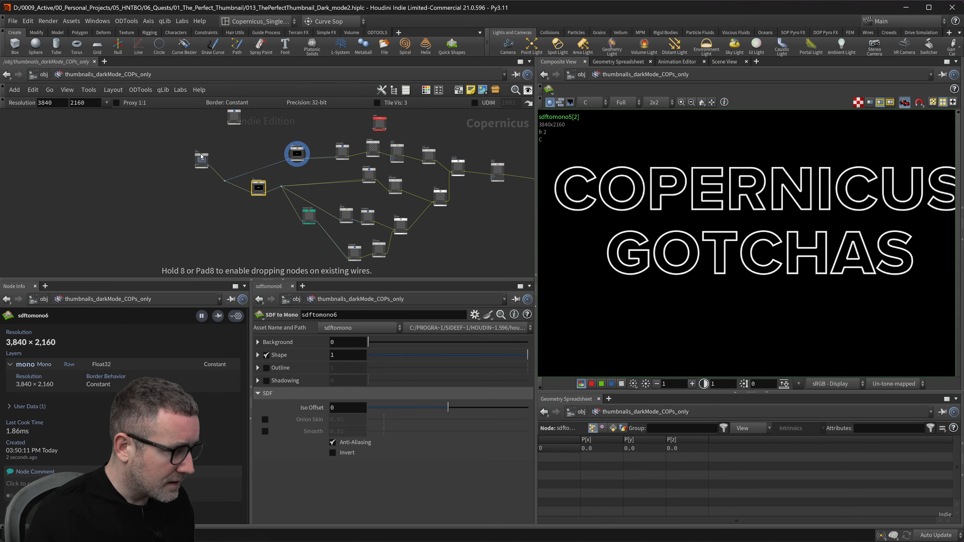
{"action": "left_click_drag", "start_coordinate": [215, 192], "coordinate": [258, 180]}
{"action": "left_click", "coordinate": [249, 185]}
{"action": "scroll", "coordinate": [258, 181], "scroll_direction": "up", "scroll_amount": 5}
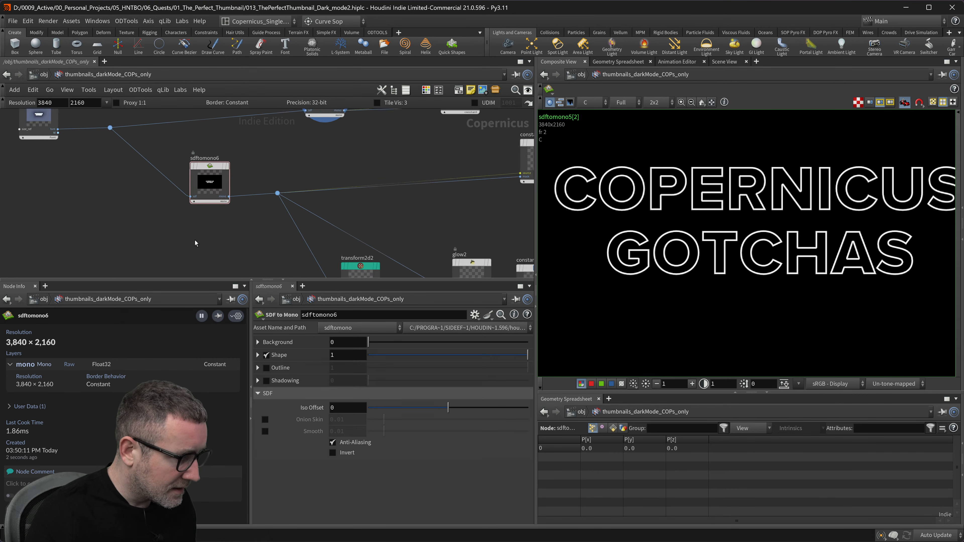
{"action": "left_click", "coordinate": [225, 162]}
- Display the blend8 node's output near the end of the network
{"action": "scroll", "coordinate": [225, 167], "scroll_direction": "down", "scroll_amount": 6}
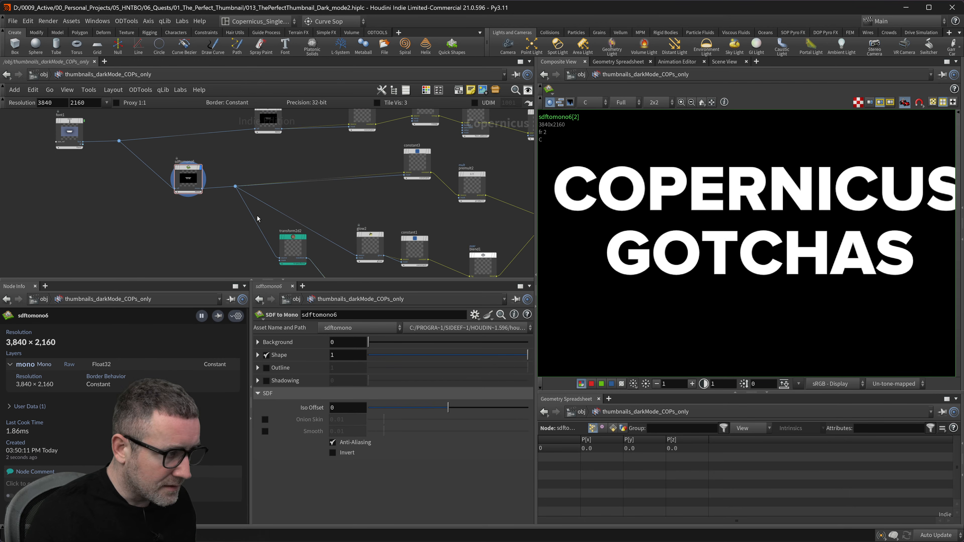
{"action": "middle_click_drag", "start_coordinate": [415, 215], "coordinate": [276, 228]}
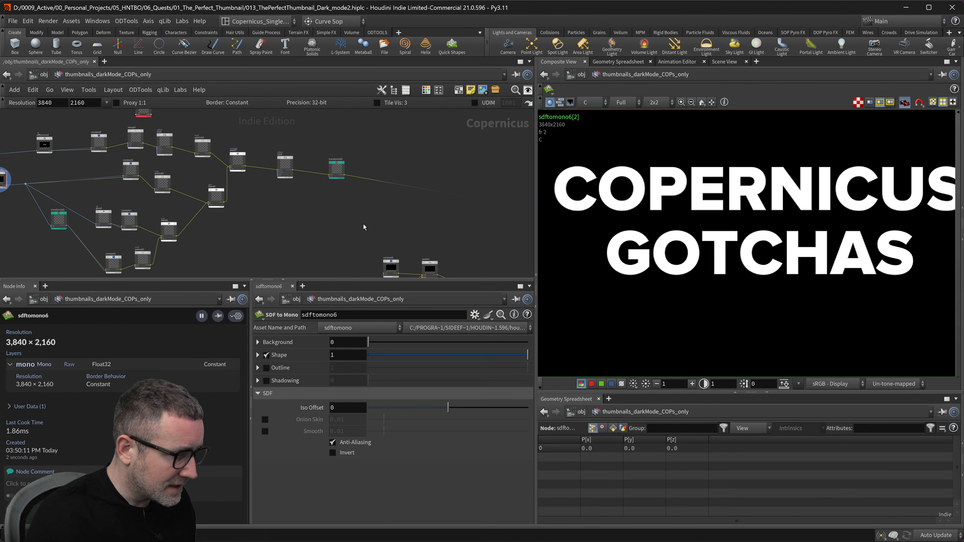
{"action": "middle_click_drag", "start_coordinate": [363, 227], "coordinate": [137, 243]}
{"action": "middle_click_drag", "start_coordinate": [403, 242], "coordinate": [425, 235]}
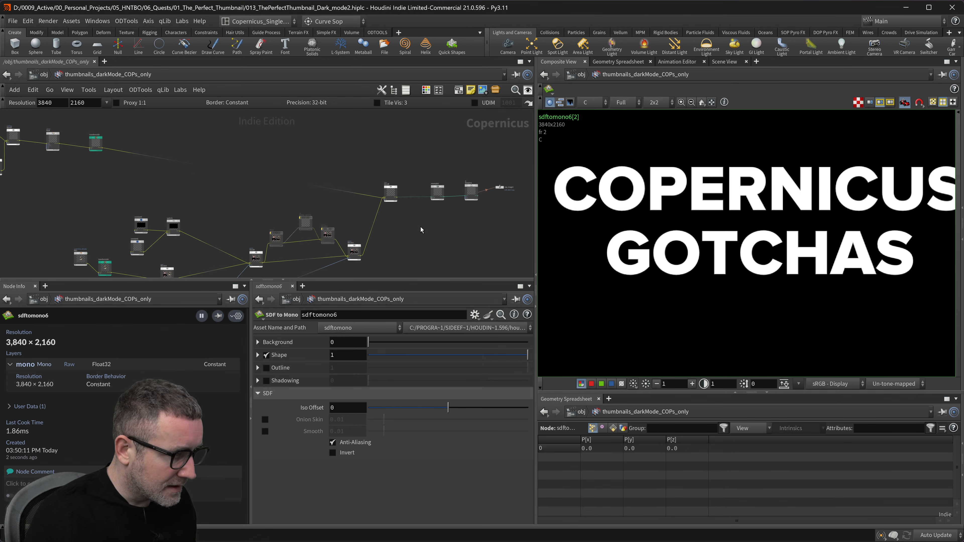
{"action": "scroll", "coordinate": [403, 197], "scroll_direction": "up", "scroll_amount": 6}
{"action": "mouse_move", "coordinate": [391, 181]}
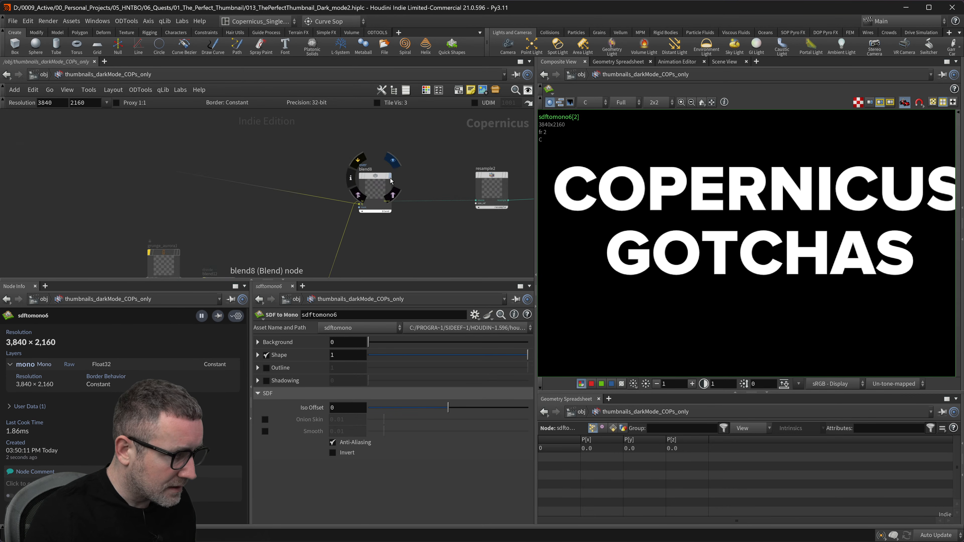
{"action": "left_click", "coordinate": [395, 161]}
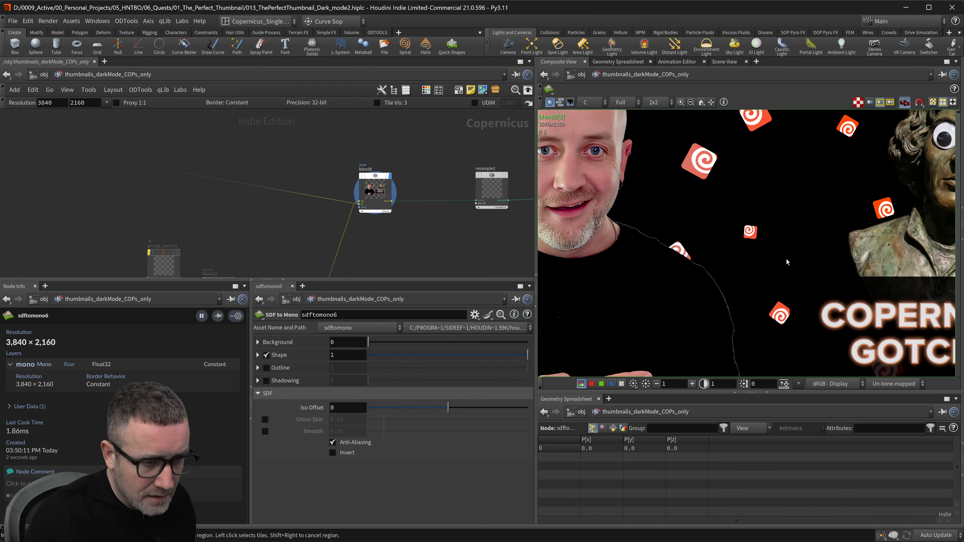
- Examine the glow, outline and fill of the COPERNICUS GOTCHAS title in the composite at several magnifications
{"action": "scroll", "coordinate": [955, 334], "scroll_direction": "down", "scroll_amount": 3}
{"action": "scroll", "coordinate": [816, 278], "scroll_direction": "up", "scroll_amount": 5}
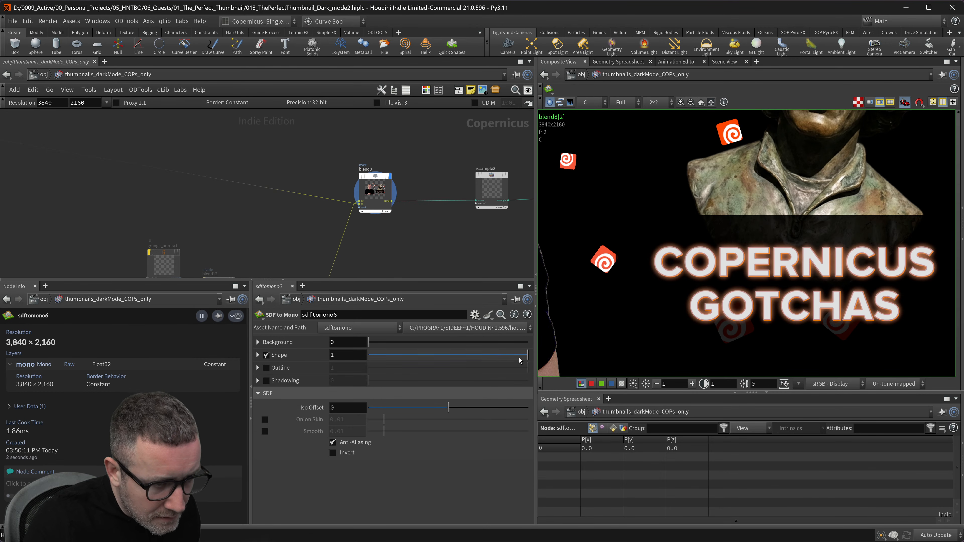
{"action": "scroll", "coordinate": [763, 278], "scroll_direction": "up", "scroll_amount": 4}
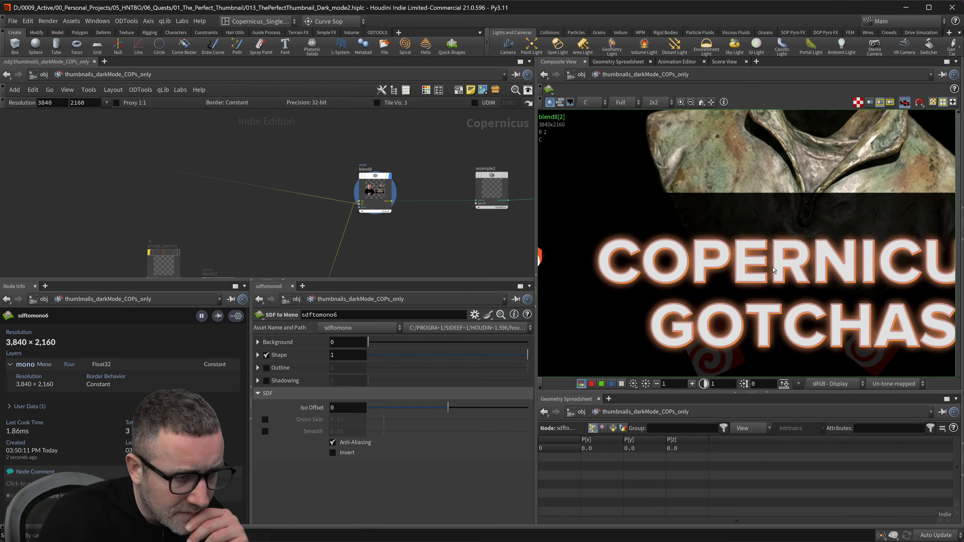
{"action": "scroll", "coordinate": [755, 282], "scroll_direction": "down", "scroll_amount": 5}
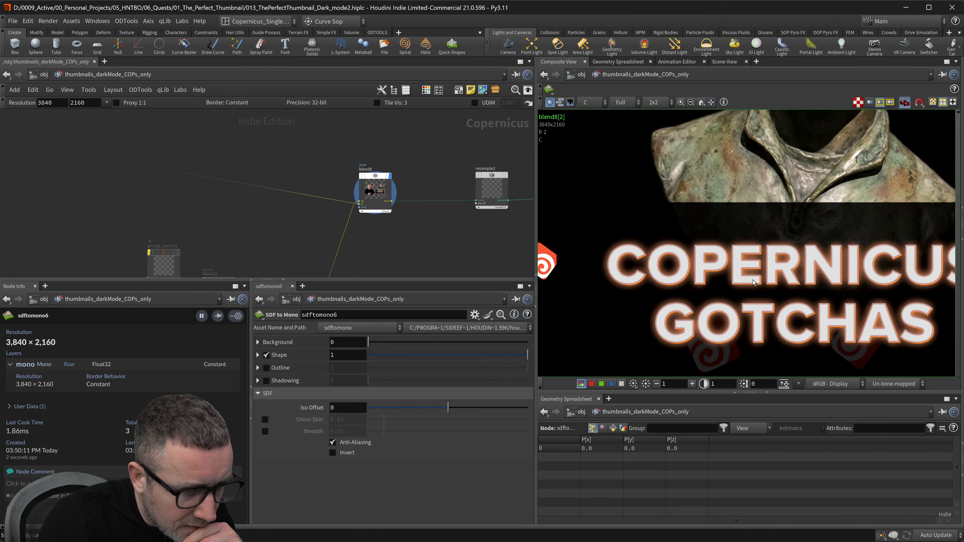
{"action": "scroll", "coordinate": [748, 289], "scroll_direction": "down", "scroll_amount": 2}
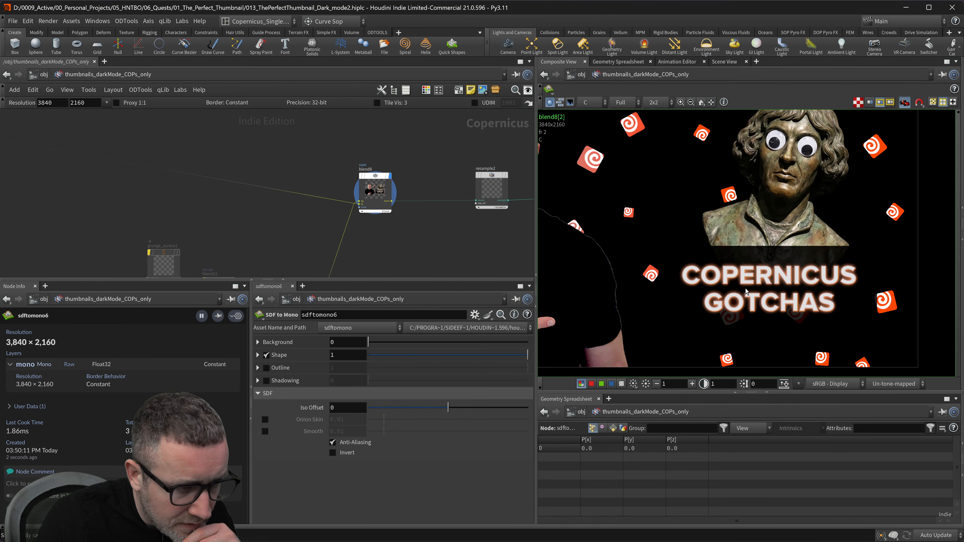
{"action": "scroll", "coordinate": [692, 291], "scroll_direction": "up", "scroll_amount": 4}
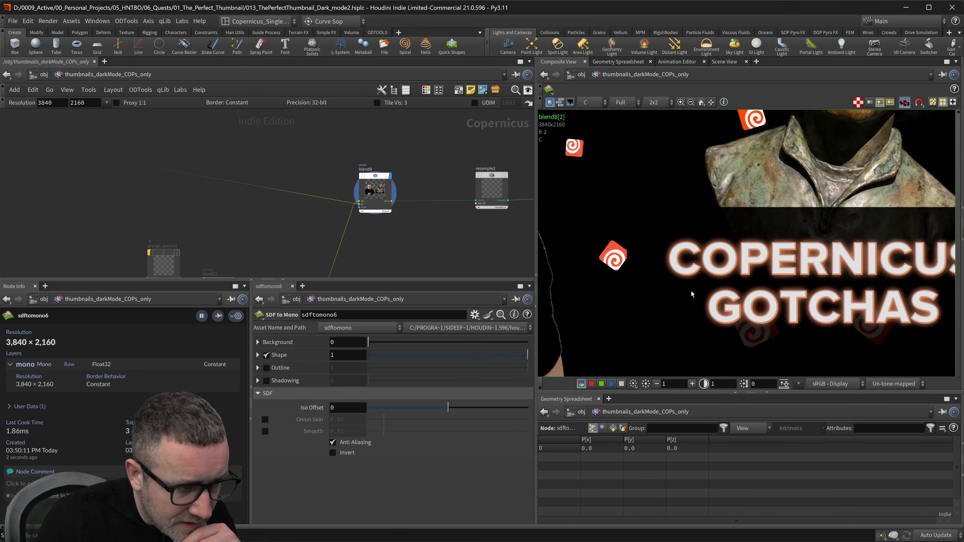
{"action": "scroll", "coordinate": [711, 288], "scroll_direction": "up", "scroll_amount": 2}
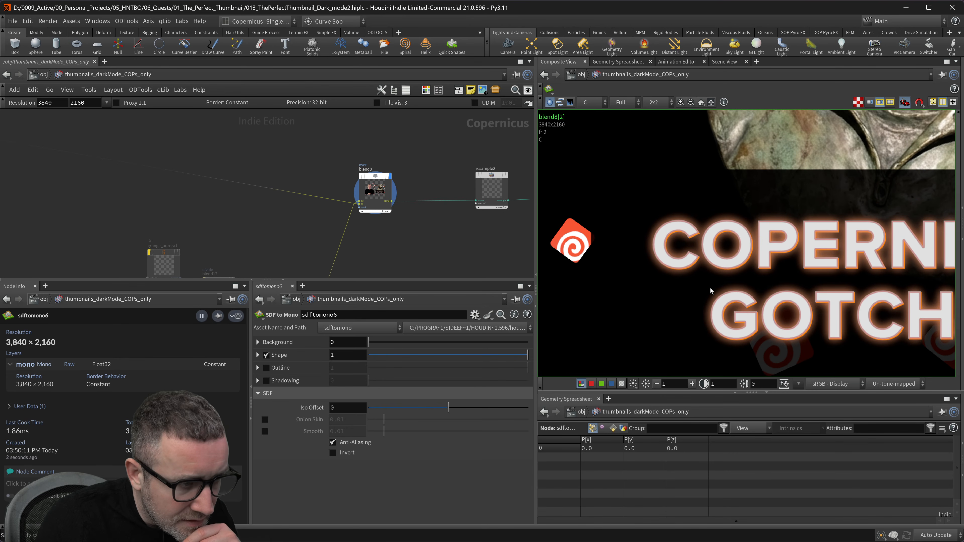
{"action": "middle_click_drag", "start_coordinate": [870, 272], "coordinate": [798, 229]}
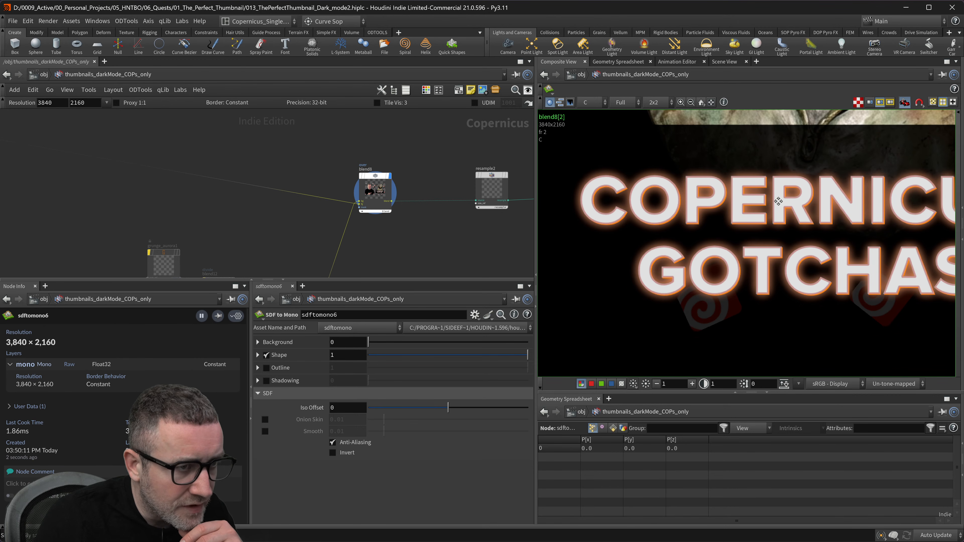
{"action": "middle_click_drag", "start_coordinate": [778, 197], "coordinate": [762, 242]}
{"action": "scroll", "coordinate": [763, 244], "scroll_direction": "up", "scroll_amount": 1}
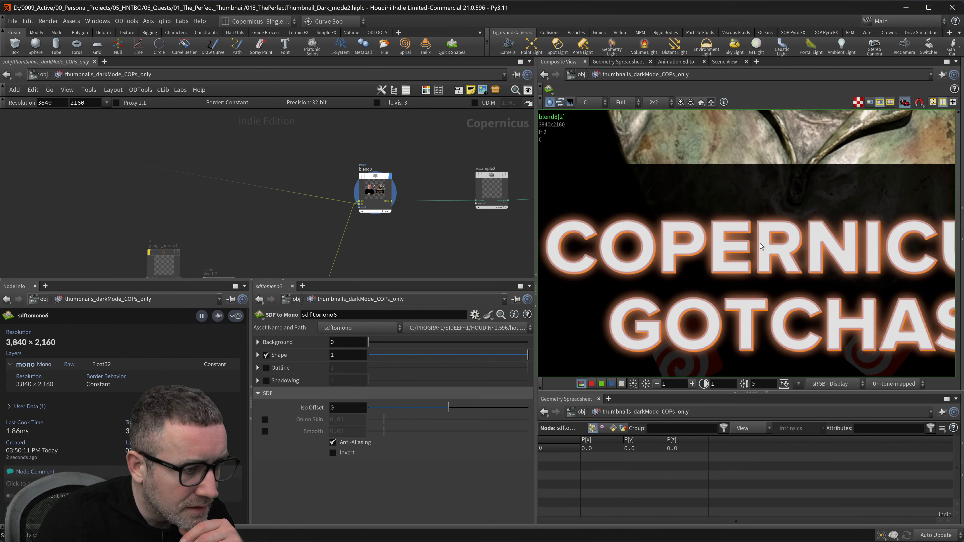
{"action": "scroll", "coordinate": [761, 246], "scroll_direction": "down", "scroll_amount": 1}
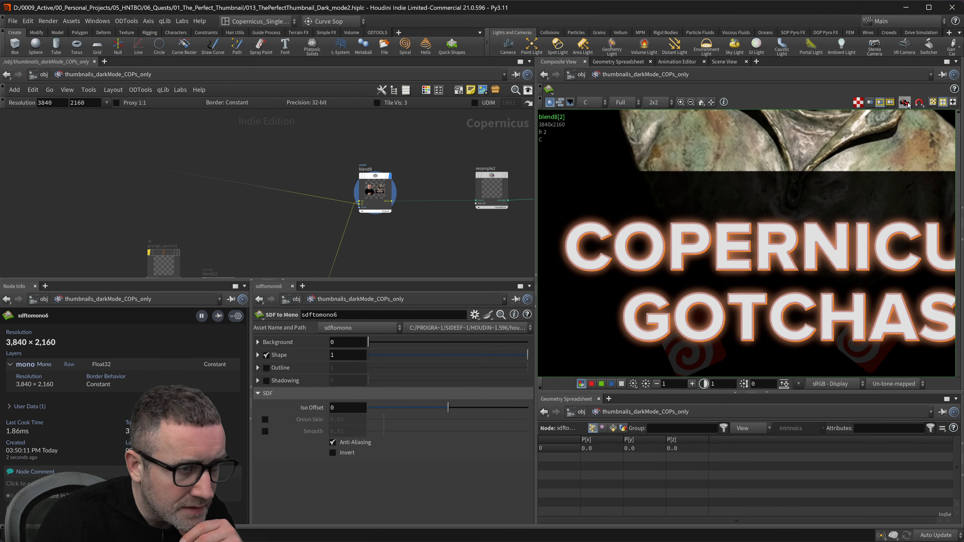
{"action": "scroll", "coordinate": [873, 213], "scroll_direction": "down", "scroll_amount": 2}
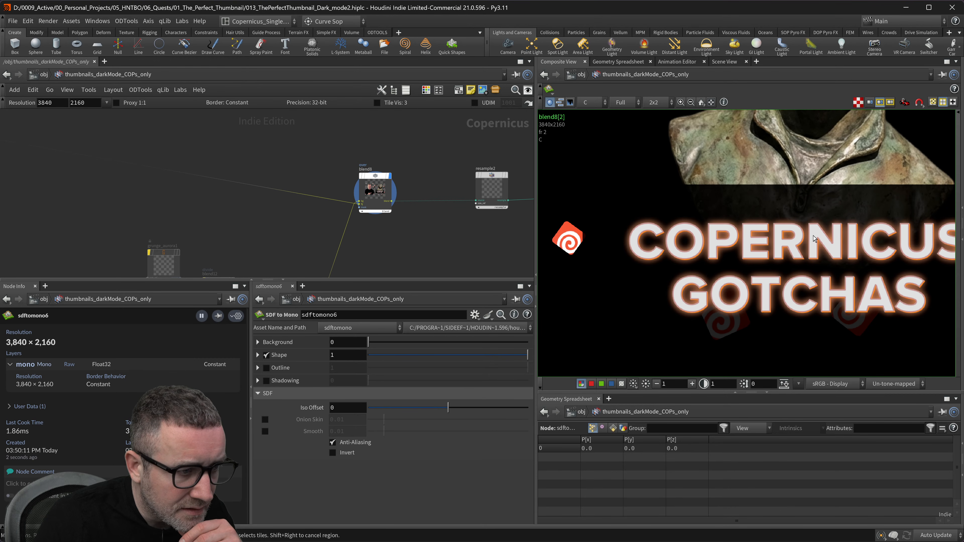
{"action": "scroll", "coordinate": [813, 238], "scroll_direction": "down", "scroll_amount": 1}
{"action": "scroll", "coordinate": [812, 240], "scroll_direction": "up", "scroll_amount": 1}
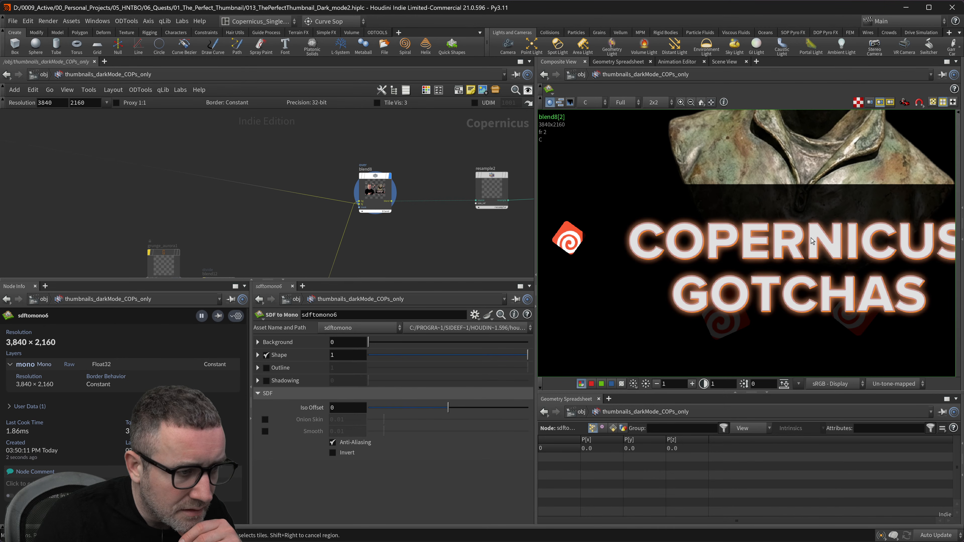
{"action": "scroll", "coordinate": [811, 240], "scroll_direction": "down", "scroll_amount": 1}
{"action": "scroll", "coordinate": [811, 241], "scroll_direction": "up", "scroll_amount": 1}
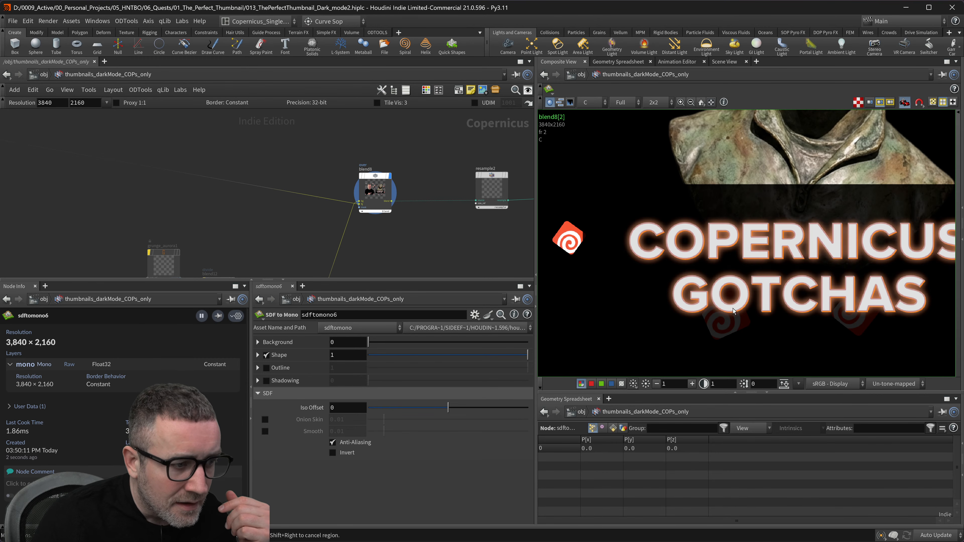
{"action": "scroll", "coordinate": [743, 306], "scroll_direction": "up", "scroll_amount": 1}
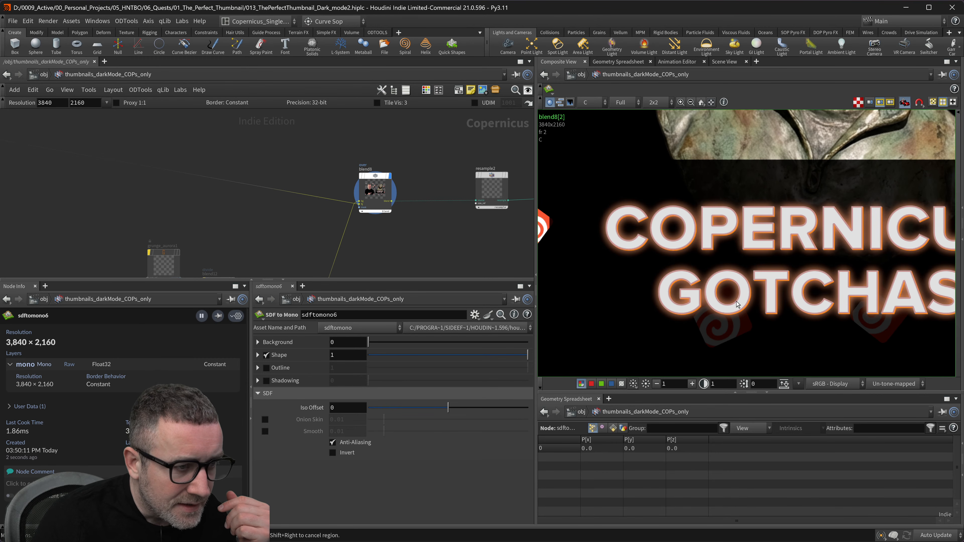
{"action": "middle_click_drag", "start_coordinate": [730, 307], "coordinate": [661, 276]}
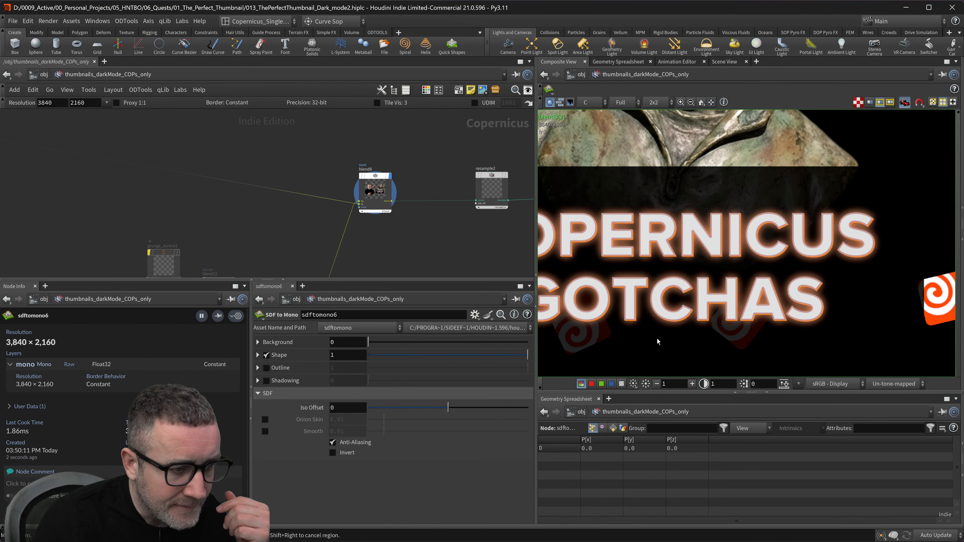
- Move the constant7 node and the red null into the empty area above the font1 and sdftomono5 branch
{"action": "scroll", "coordinate": [139, 197], "scroll_direction": "down", "scroll_amount": 6}
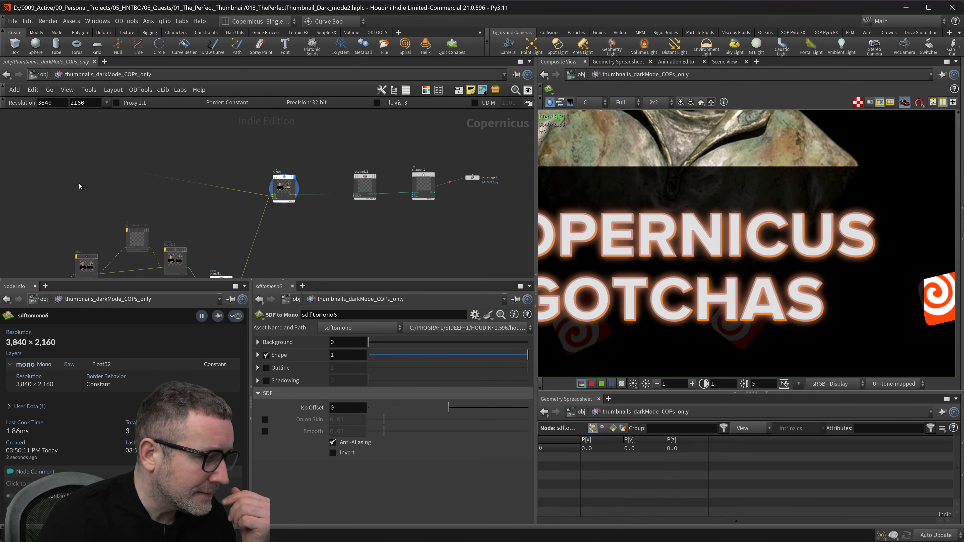
{"action": "middle_click_drag", "start_coordinate": [138, 184], "coordinate": [387, 212]}
{"action": "scroll", "coordinate": [267, 190], "scroll_direction": "up", "scroll_amount": 2}
{"action": "middle_click_drag", "start_coordinate": [271, 179], "coordinate": [430, 278]}
{"action": "scroll", "coordinate": [426, 218], "scroll_direction": "up", "scroll_amount": 4}
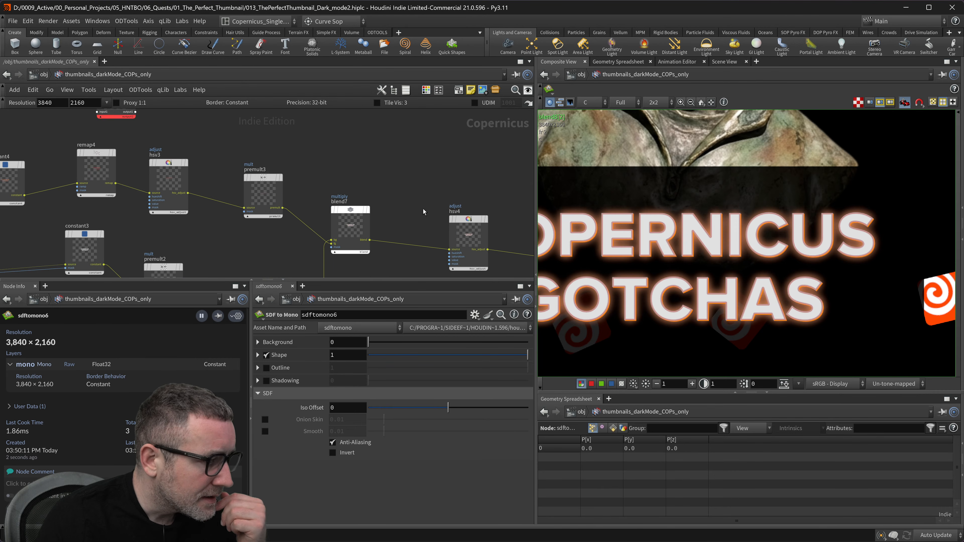
{"action": "middle_click_drag", "start_coordinate": [425, 215], "coordinate": [409, 163]}
{"action": "scroll", "coordinate": [374, 184], "scroll_direction": "down", "scroll_amount": 3}
{"action": "middle_click_drag", "start_coordinate": [128, 177], "coordinate": [310, 281]}
{"action": "left_click_drag", "start_coordinate": [151, 185], "coordinate": [271, 151]}
{"action": "left_click_drag", "start_coordinate": [401, 202], "coordinate": [316, 156]}
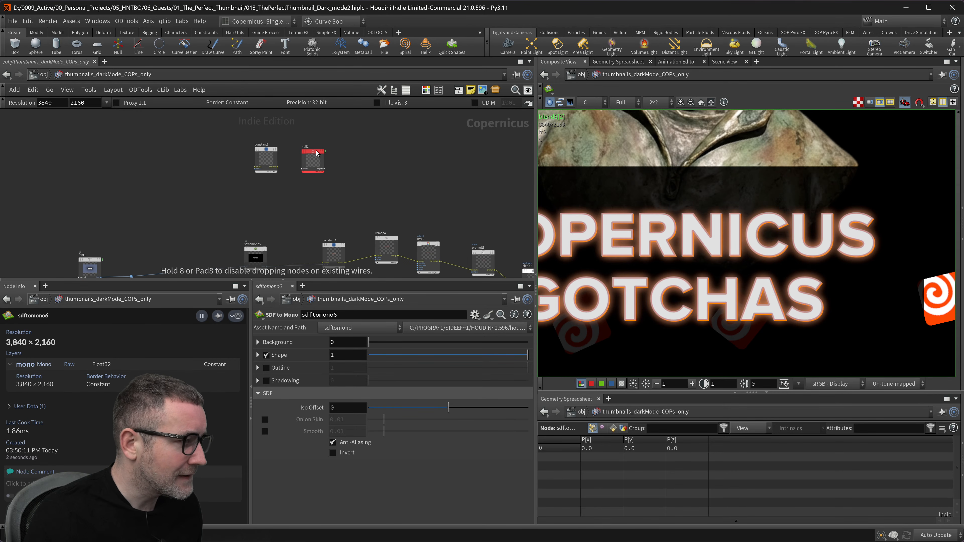
{"action": "middle_click_drag", "start_coordinate": [258, 209], "coordinate": [368, 188]}
{"action": "left_click_drag", "start_coordinate": [378, 132], "coordinate": [234, 166]}
- Try a teal colour of 0, 0.5, 0.25 on constant7 for the title outline and glow
{"action": "left_click", "coordinate": [233, 169]}
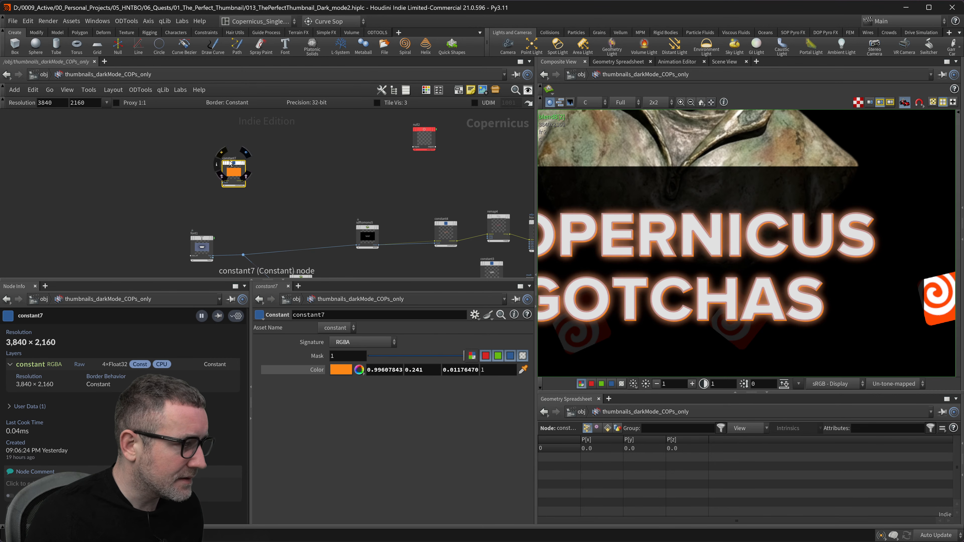
{"action": "left_click", "coordinate": [341, 369]}
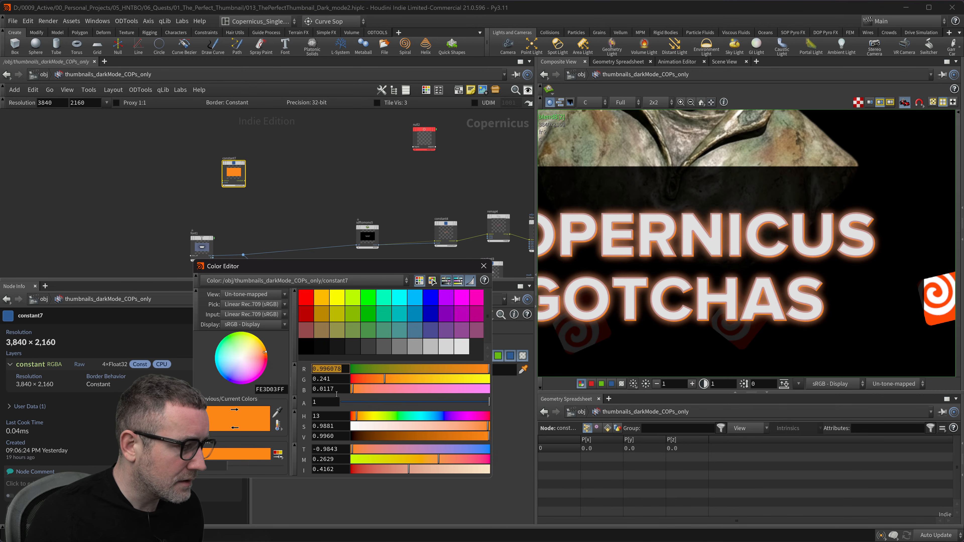
{"action": "left_click", "coordinate": [389, 312]}
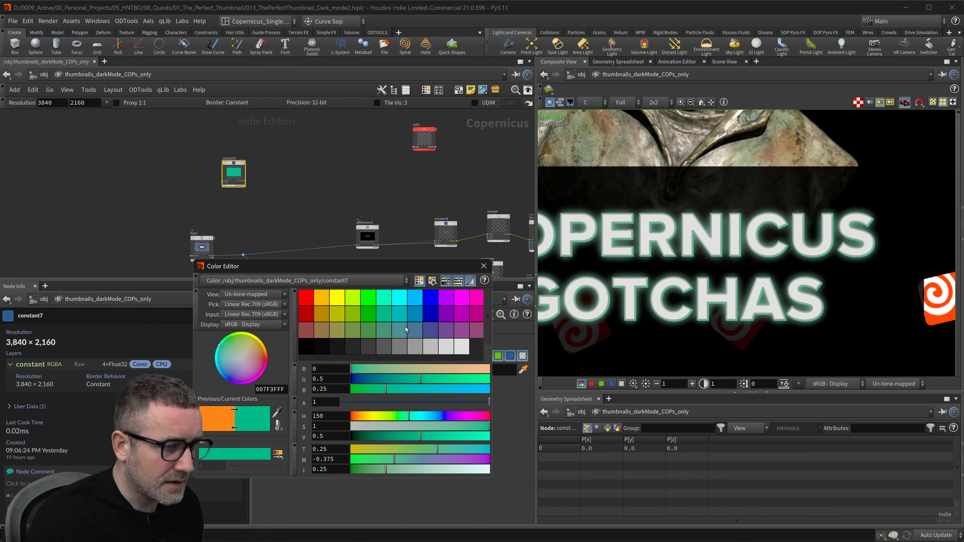
{"action": "left_click_drag", "start_coordinate": [472, 267], "coordinate": [475, 282]}
{"action": "left_click", "coordinate": [487, 281]}
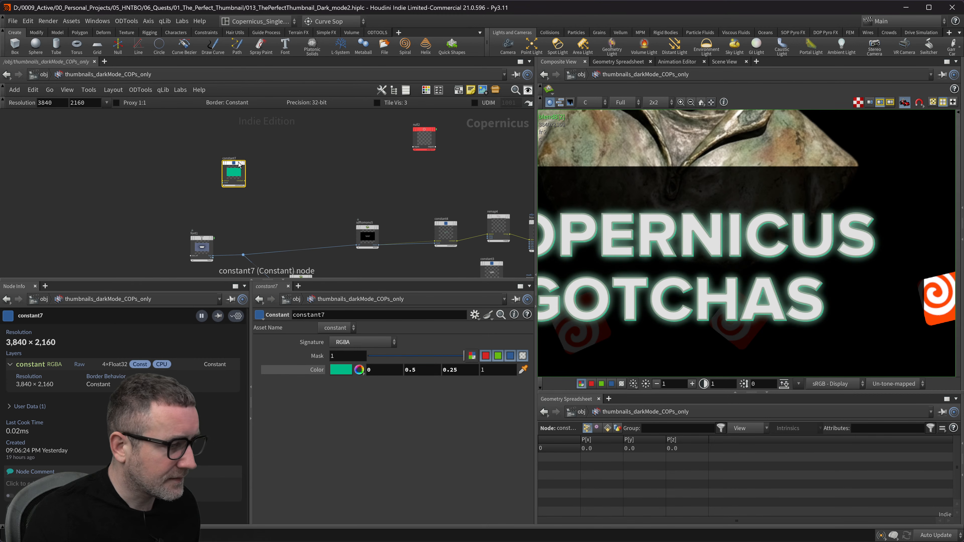
- Set constant7's colour to orange with RGB 1, 0.1967, 0 by starting from an orange swatch and lowering the hue to 11
{"action": "mouse_move", "coordinate": [239, 165]}
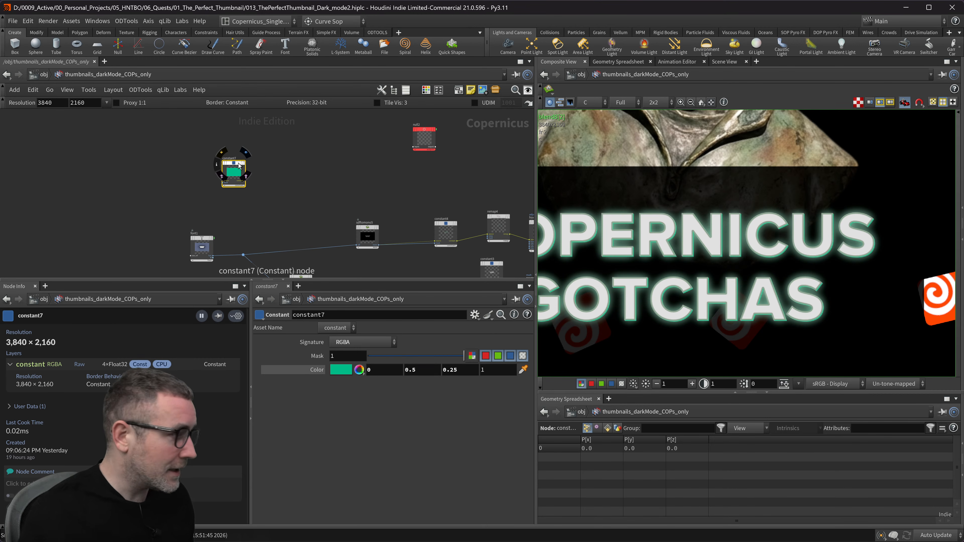
{"action": "left_click", "coordinate": [341, 371]}
{"action": "left_click", "coordinate": [318, 303]}
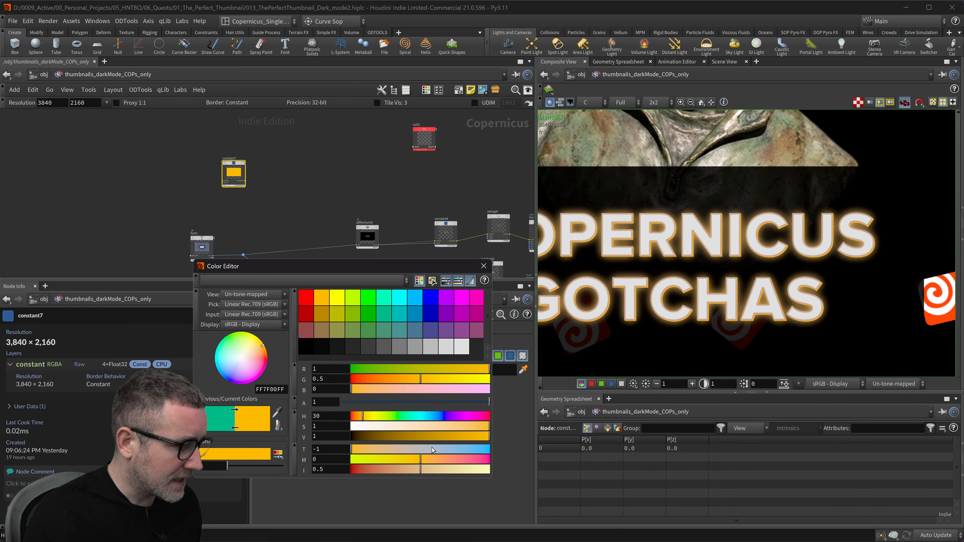
{"action": "left_click_drag", "start_coordinate": [361, 419], "coordinate": [357, 419]}
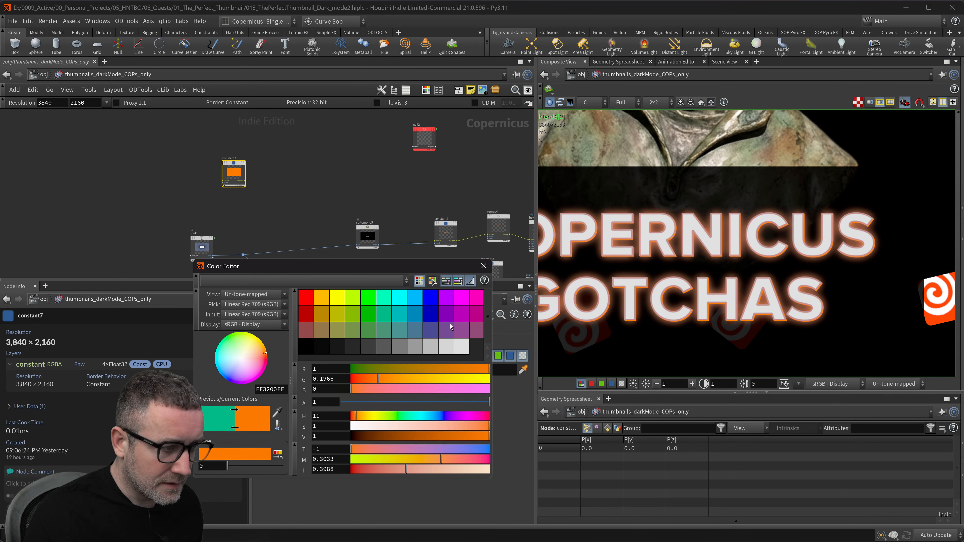
{"action": "left_click", "coordinate": [484, 266]}
- Display constant4's orange outline output and show the node's parameters to inspect its referenced colour channels
{"action": "middle_click_drag", "start_coordinate": [320, 194], "coordinate": [261, 146]}
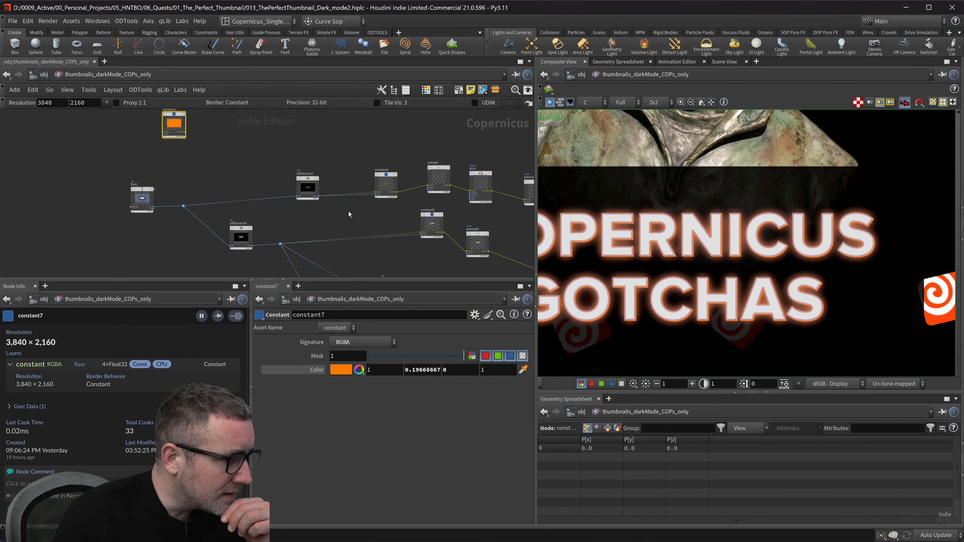
{"action": "scroll", "coordinate": [326, 183], "scroll_direction": "up", "scroll_amount": 2}
{"action": "scroll", "coordinate": [326, 184], "scroll_direction": "up", "scroll_amount": 1}
{"action": "middle_click_drag", "start_coordinate": [386, 217], "coordinate": [300, 195]}
{"action": "scroll", "coordinate": [346, 160], "scroll_direction": "up", "scroll_amount": 2}
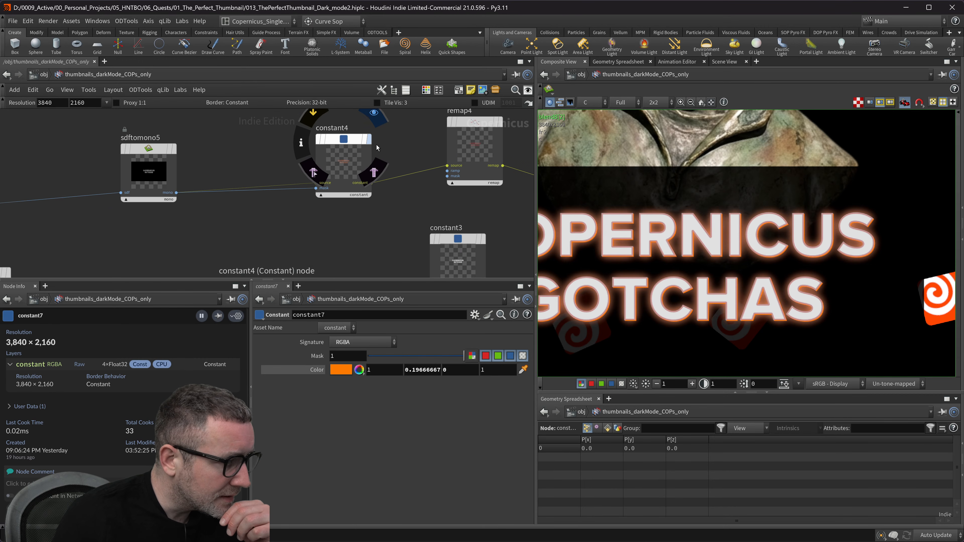
{"action": "left_click", "coordinate": [371, 141]}
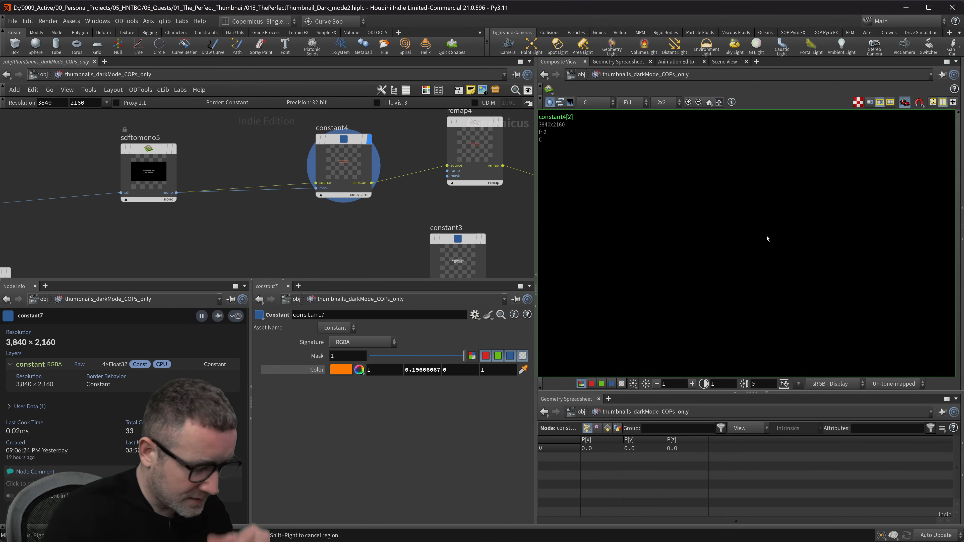
{"action": "scroll", "coordinate": [761, 233], "scroll_direction": "up", "scroll_amount": 4}
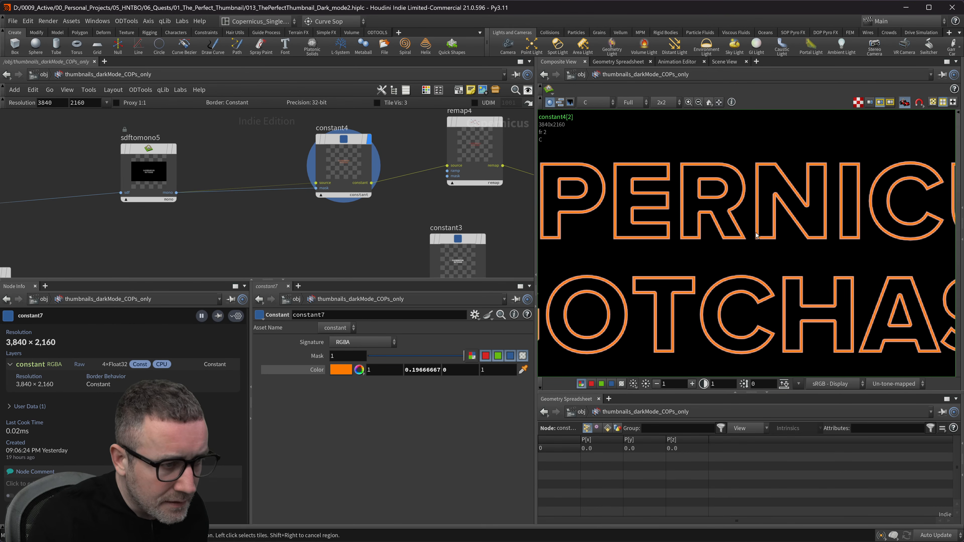
{"action": "middle_click_drag", "start_coordinate": [323, 208], "coordinate": [292, 235]}
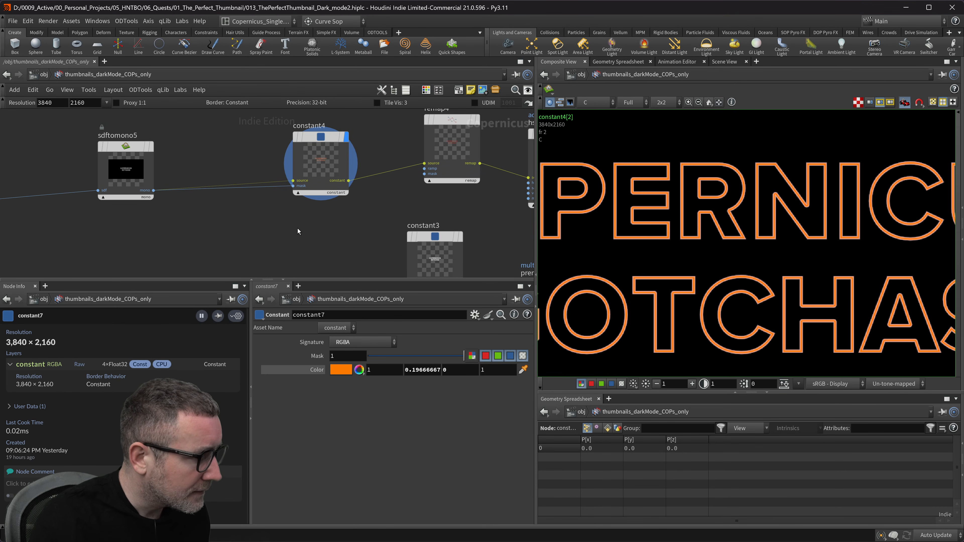
{"action": "left_click", "coordinate": [313, 142]}
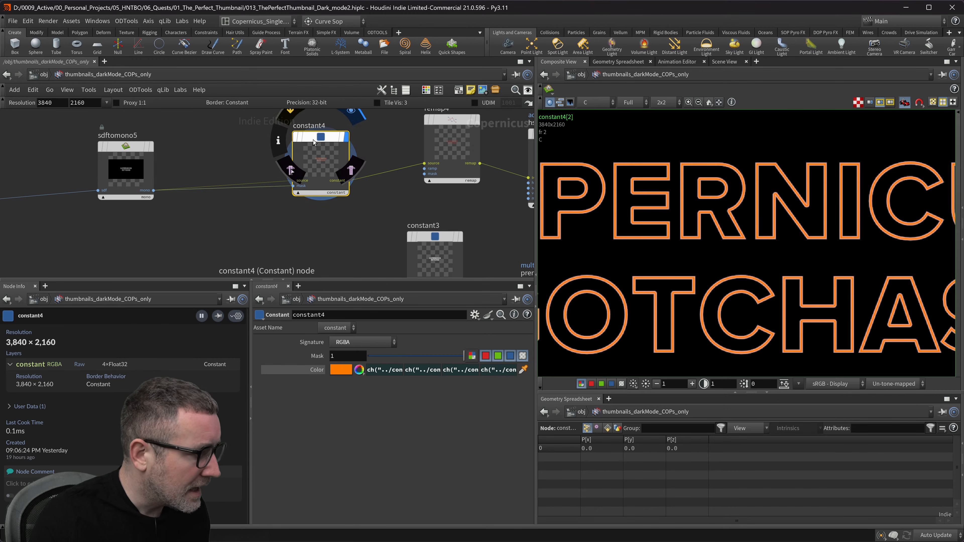
- Move remap4 closer into line with constant4 and display premult3's outline output
{"action": "middle_click_drag", "start_coordinate": [371, 222], "coordinate": [299, 250]}
{"action": "left_click_drag", "start_coordinate": [376, 150], "coordinate": [361, 161]}
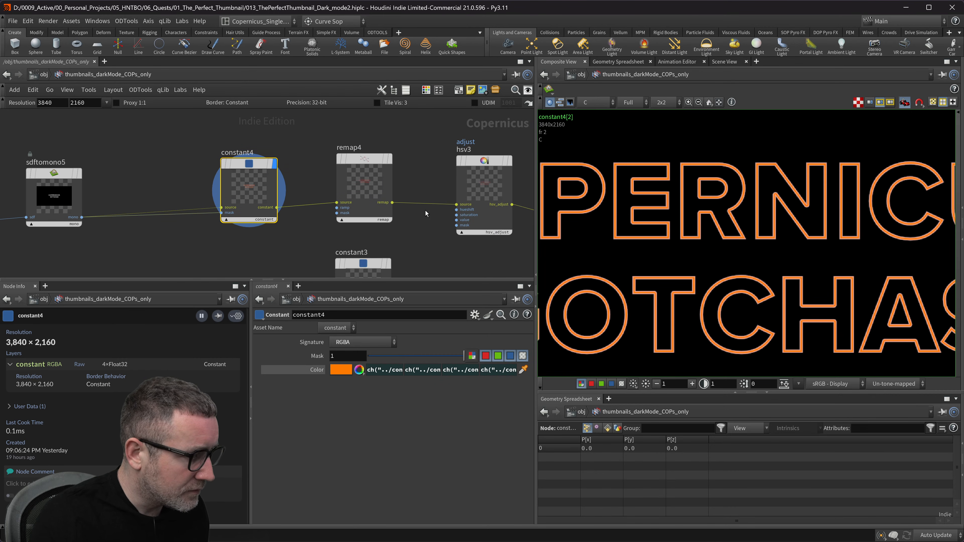
{"action": "middle_click_drag", "start_coordinate": [435, 156], "coordinate": [393, 117]}
{"action": "middle_click_drag", "start_coordinate": [373, 202], "coordinate": [318, 210]}
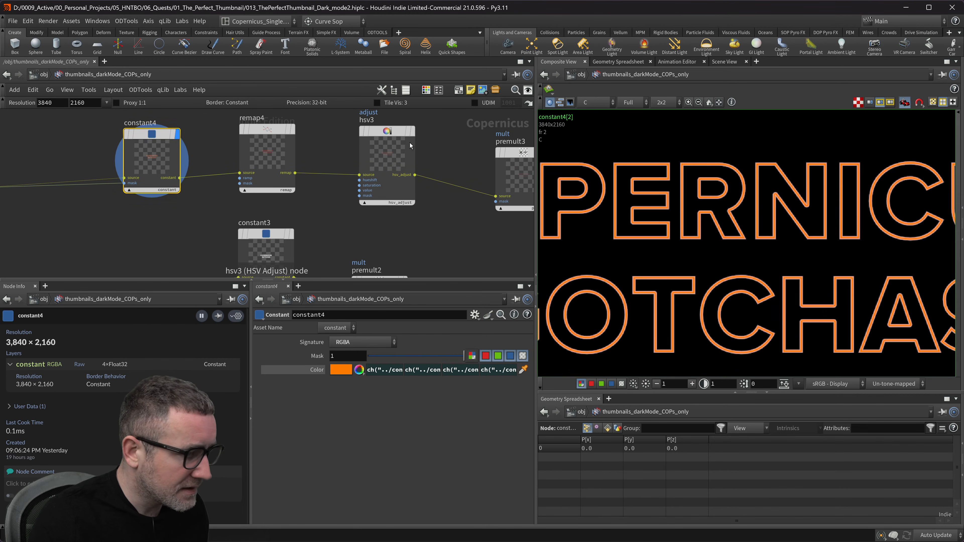
{"action": "middle_click_drag", "start_coordinate": [451, 206], "coordinate": [394, 170]}
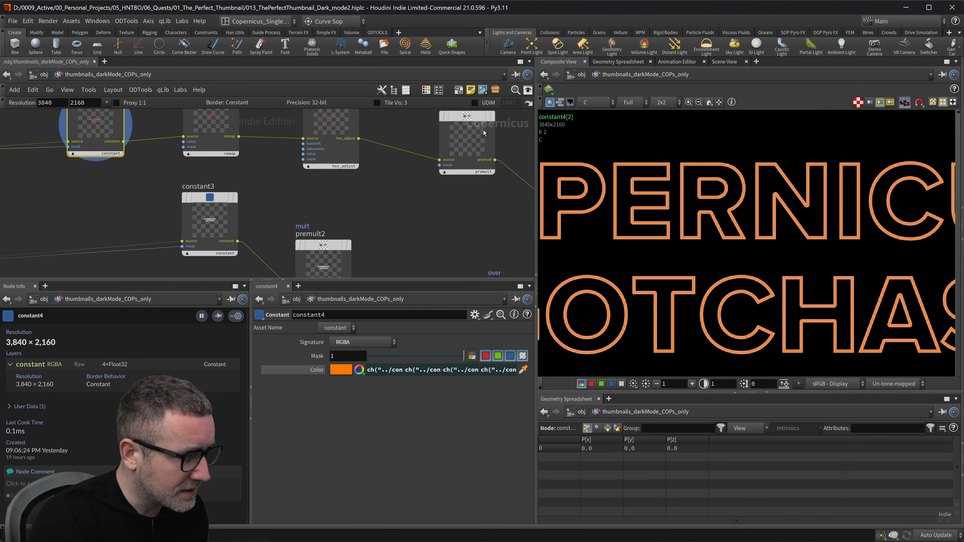
{"action": "left_click", "coordinate": [493, 117]}
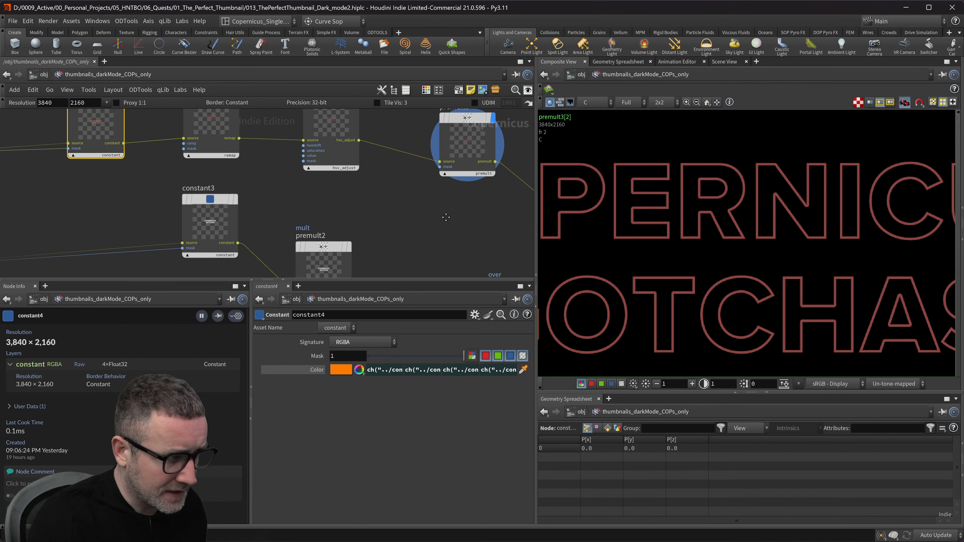
{"action": "middle_click_drag", "start_coordinate": [434, 205], "coordinate": [431, 238]}
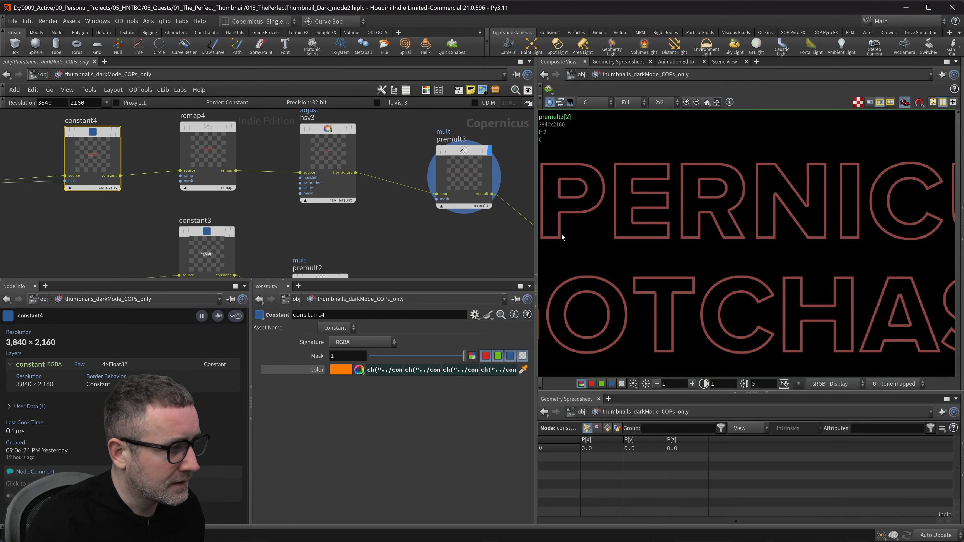
- Compare the outline colour at hsv3 and remap4 by displaying each node's output in turn
{"action": "left_click", "coordinate": [353, 129]}
{"action": "middle_click_drag", "start_coordinate": [222, 132], "coordinate": [278, 127]}
{"action": "left_click", "coordinate": [289, 122]}
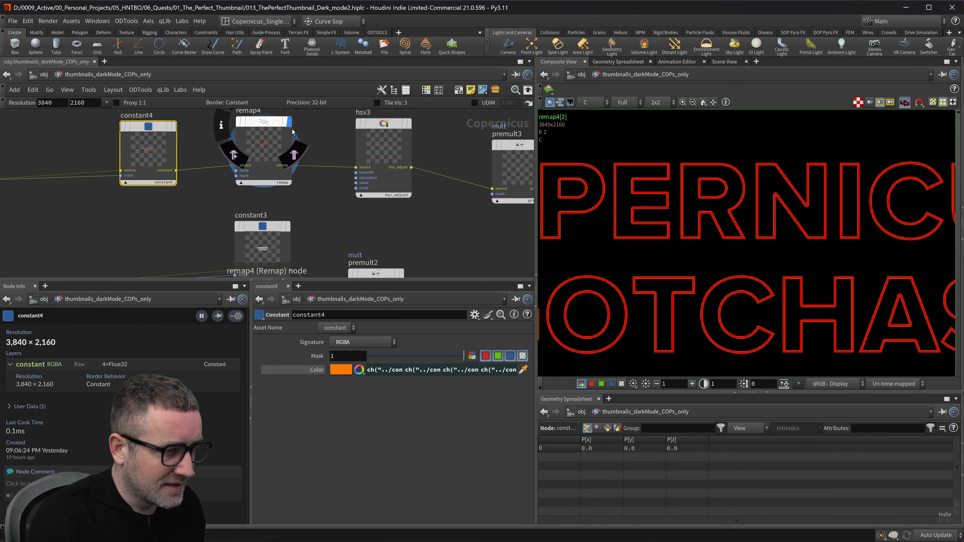
{"action": "left_click", "coordinate": [409, 124]}
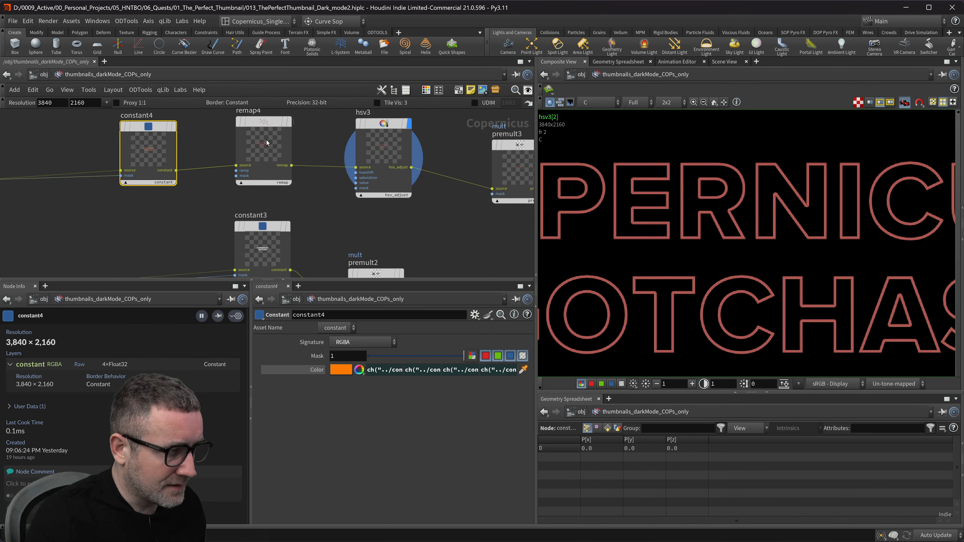
{"action": "left_click", "coordinate": [290, 126]}
{"action": "middle_click_drag", "start_coordinate": [265, 137], "coordinate": [314, 149]}
- In remap4's enlarged ramp, lower the end point to just below 0.4 and shift the start point slightly toward zero
{"action": "left_click", "coordinate": [316, 137]}
{"action": "middle_click_drag", "start_coordinate": [375, 241], "coordinate": [393, 207]}
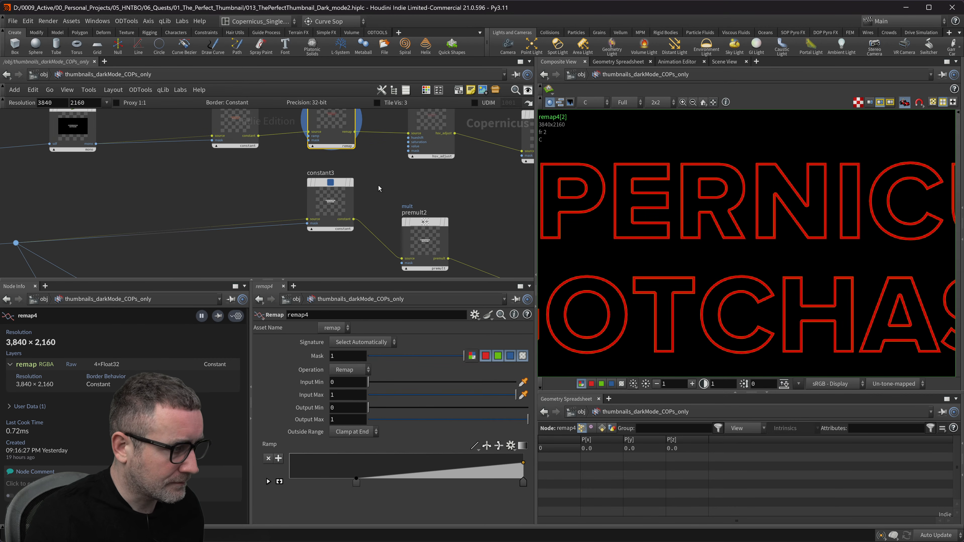
{"action": "left_click", "coordinate": [279, 481]}
{"action": "scroll", "coordinate": [486, 418], "scroll_direction": "down", "scroll_amount": 2}
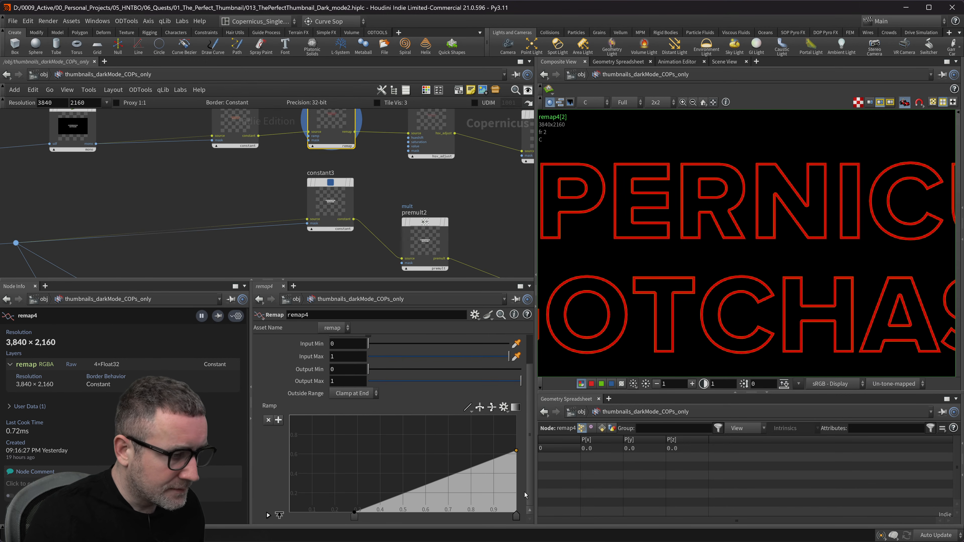
{"action": "left_click_drag", "start_coordinate": [517, 452], "coordinate": [523, 476]}
{"action": "mouse_move", "coordinate": [355, 515]}
{"action": "left_mouse_down"}
{"action": "mouse_move", "coordinate": [341, 520]}
{"action": "mouse_move", "coordinate": [397, 533]}
{"action": "mouse_move", "coordinate": [340, 527]}
{"action": "left_mouse_up"}
{"action": "scroll", "coordinate": [372, 462], "scroll_direction": "up", "scroll_amount": 3}
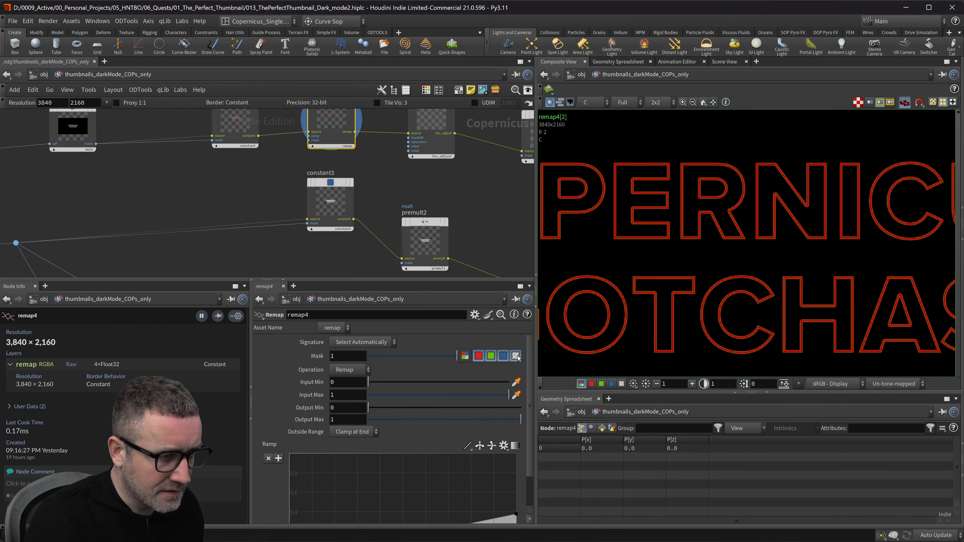
- Exclude the alpha channel from remap4's mask while viewing the outline's alpha, and return to the colour view
{"action": "left_click", "coordinate": [621, 384]}
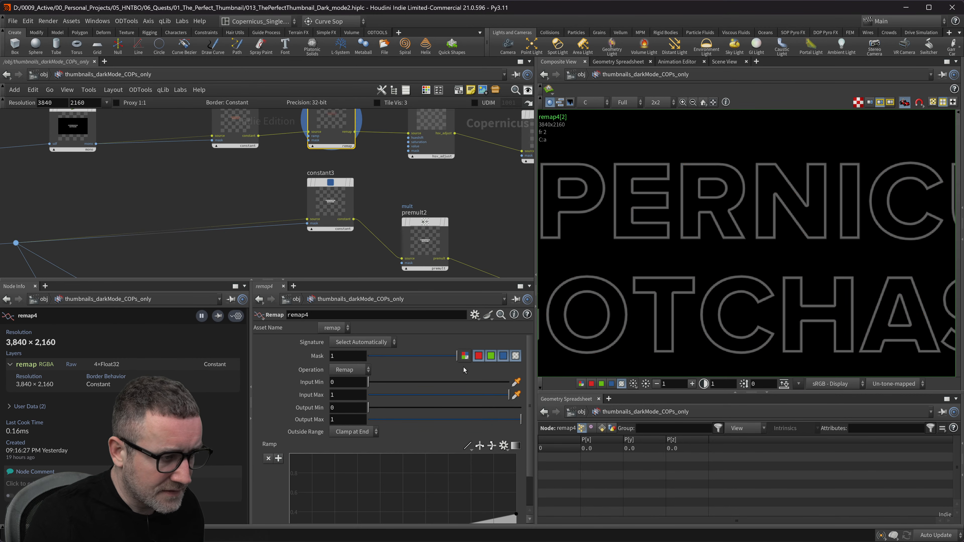
{"action": "left_click", "coordinate": [516, 360]}
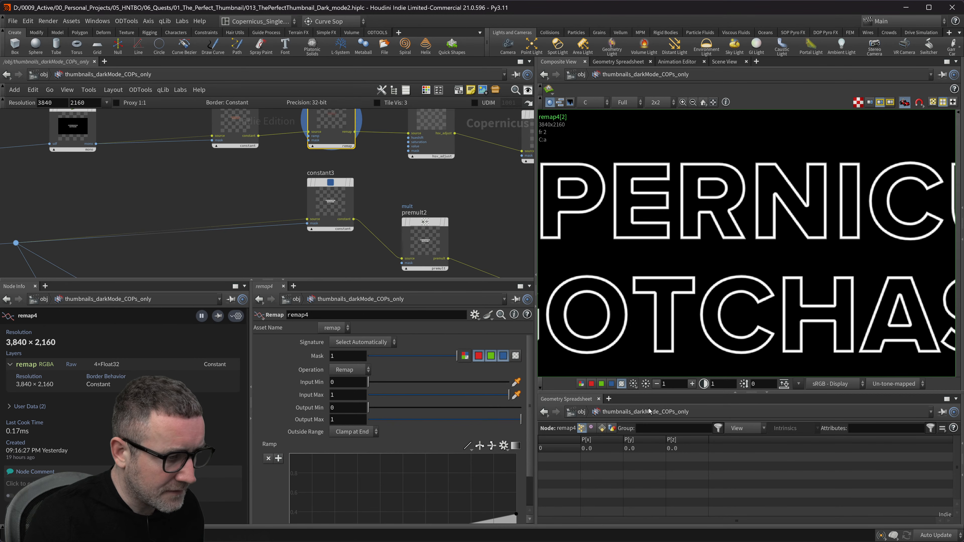
{"action": "scroll", "coordinate": [398, 207], "scroll_direction": "down", "scroll_amount": 4}
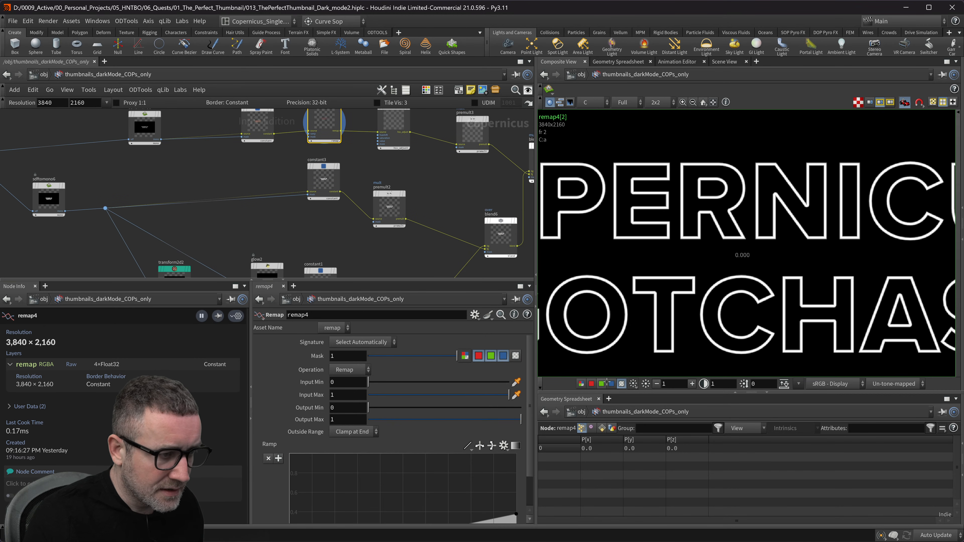
{"action": "left_click", "coordinate": [580, 384]}
- Display hsv3's output with its parameters and compare the outline with Keep Luminance off and on
{"action": "scroll", "coordinate": [376, 213], "scroll_direction": "down", "scroll_amount": 2}
{"action": "middle_click", "coordinate": [376, 213]}
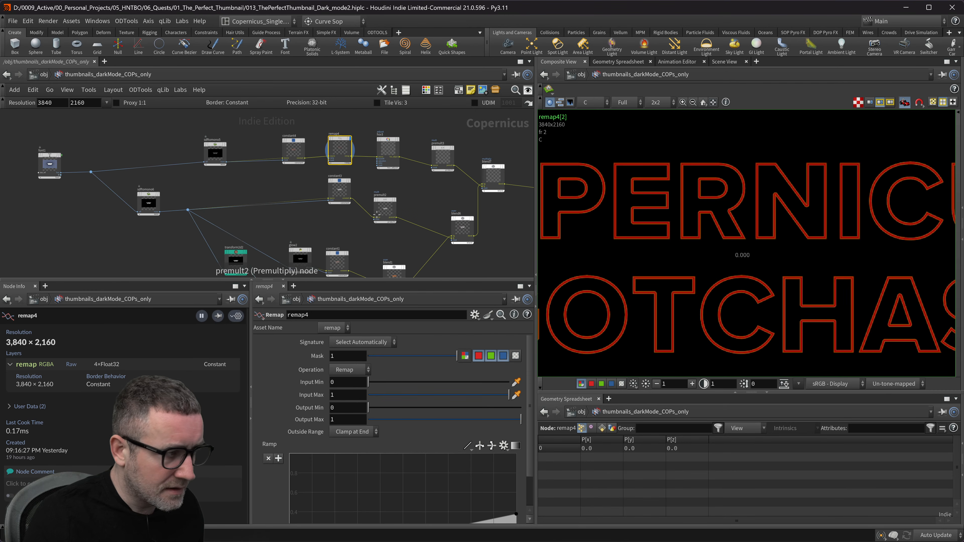
{"action": "scroll", "coordinate": [322, 155], "scroll_direction": "up", "scroll_amount": 5}
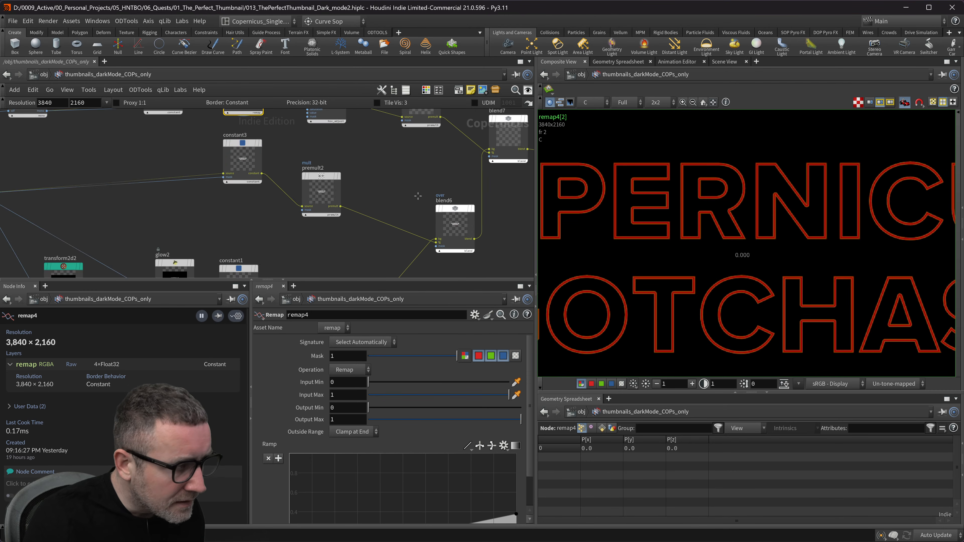
{"action": "left_click", "coordinate": [324, 149]}
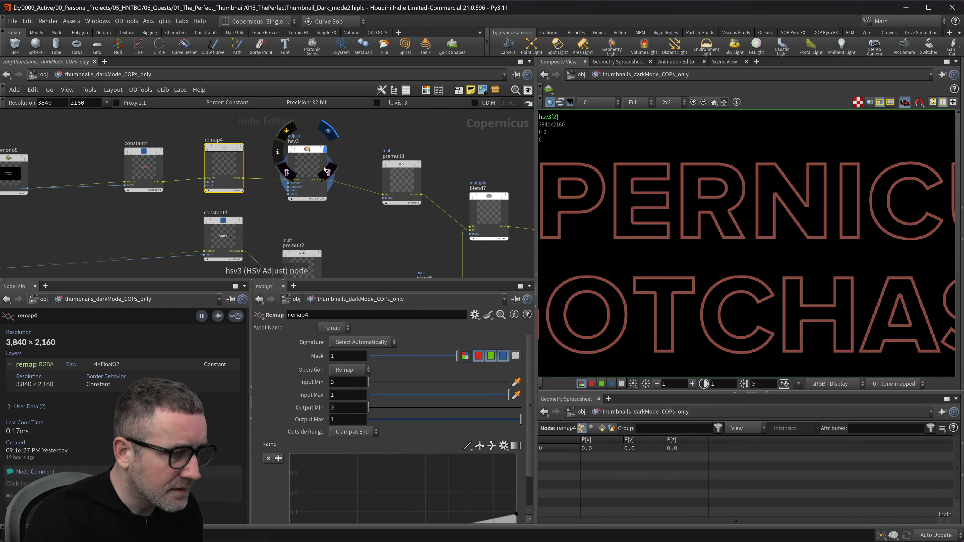
{"action": "middle_click_drag", "start_coordinate": [393, 215], "coordinate": [408, 208]}
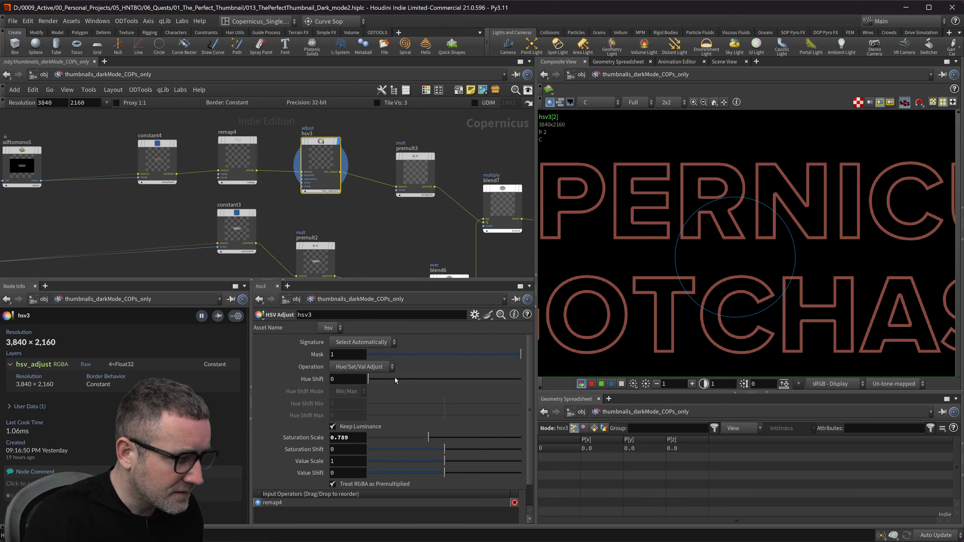
{"action": "left_click", "coordinate": [334, 427]}
{"action": "left_click", "coordinate": [333, 427]}
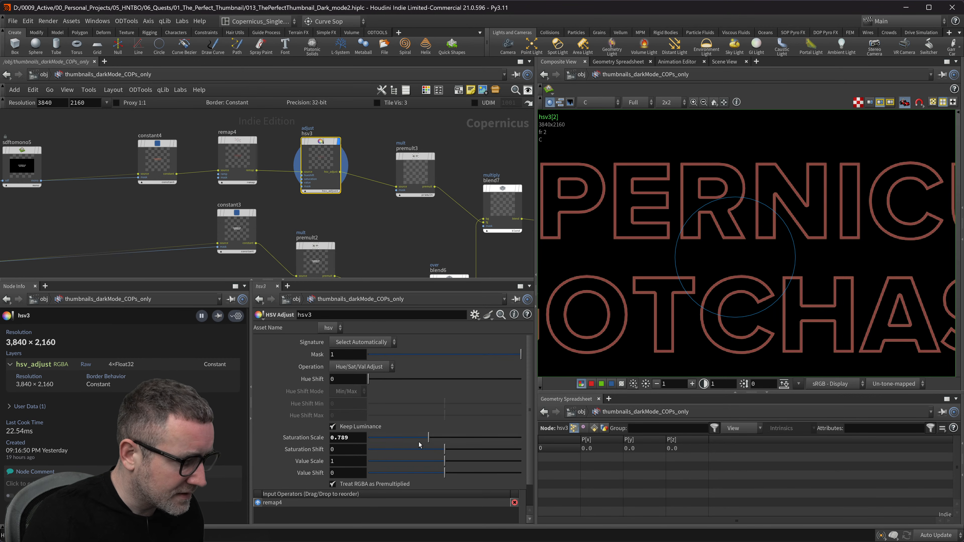
- Compare hsv3's colour and alpha output with Treat RGBA as Premultiplied off and on, leaving the option enabled
{"action": "left_click", "coordinate": [332, 486]}
{"action": "left_click", "coordinate": [331, 487]}
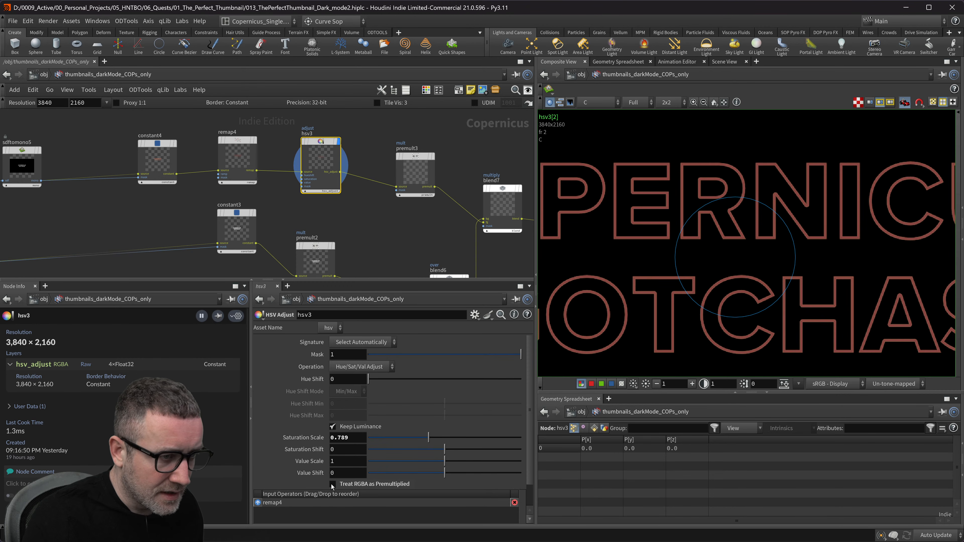
{"action": "left_click", "coordinate": [622, 384]}
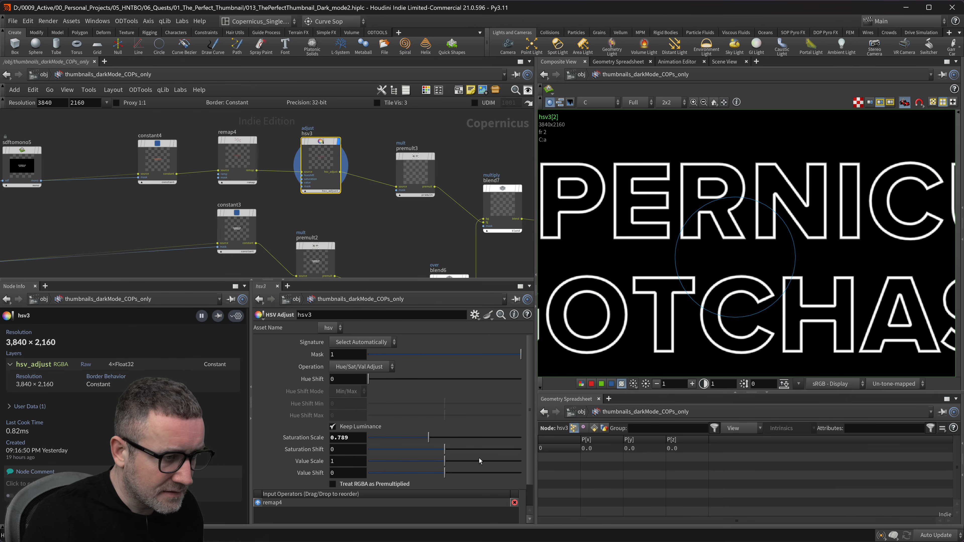
{"action": "left_click", "coordinate": [333, 485]}
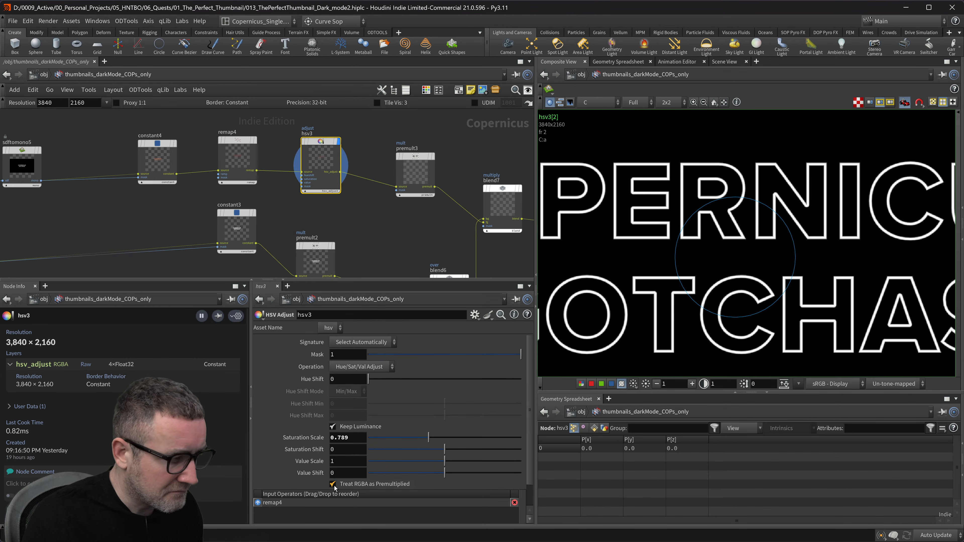
{"action": "left_click", "coordinate": [333, 484]}
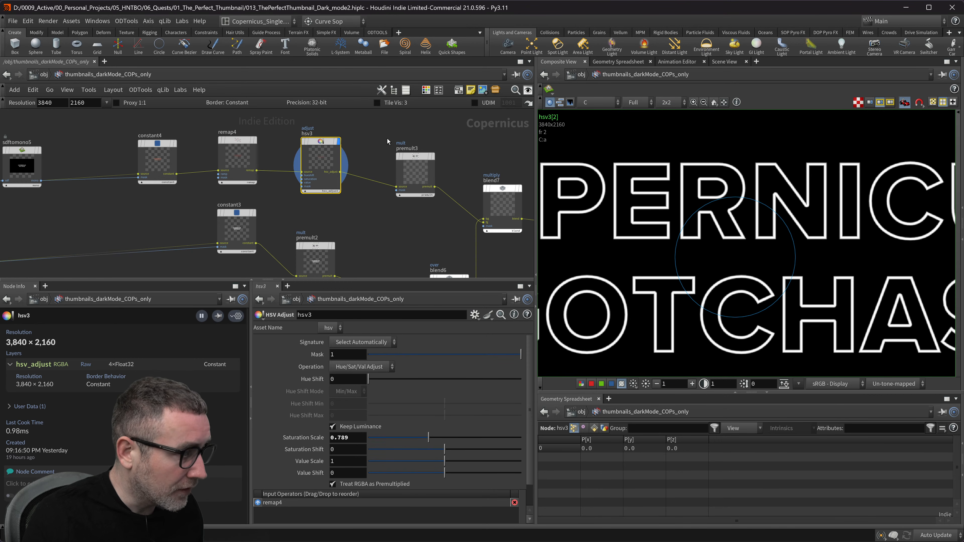
- Display premult3's output with its parameters and switch the viewer from alpha back to colour
{"action": "left_click", "coordinate": [437, 172]}
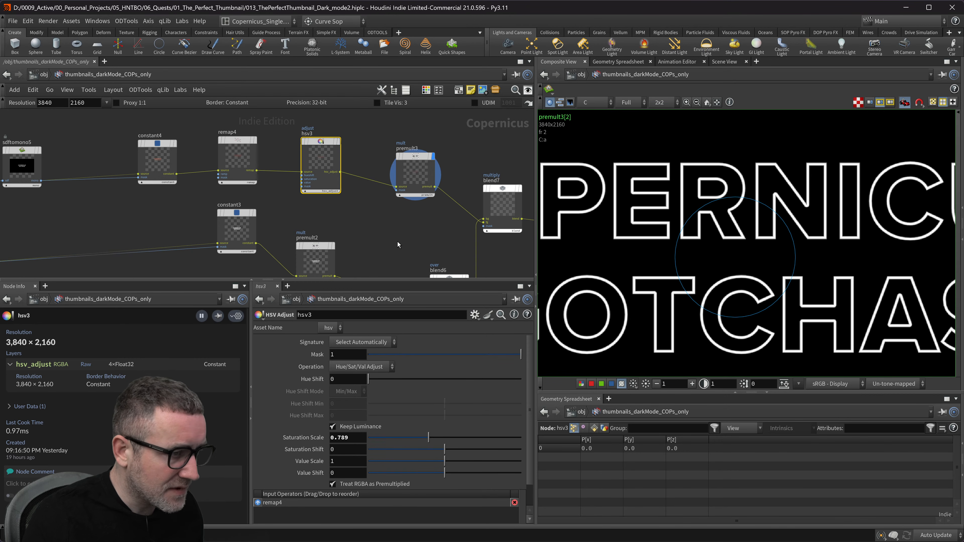
{"action": "left_click", "coordinate": [414, 176]}
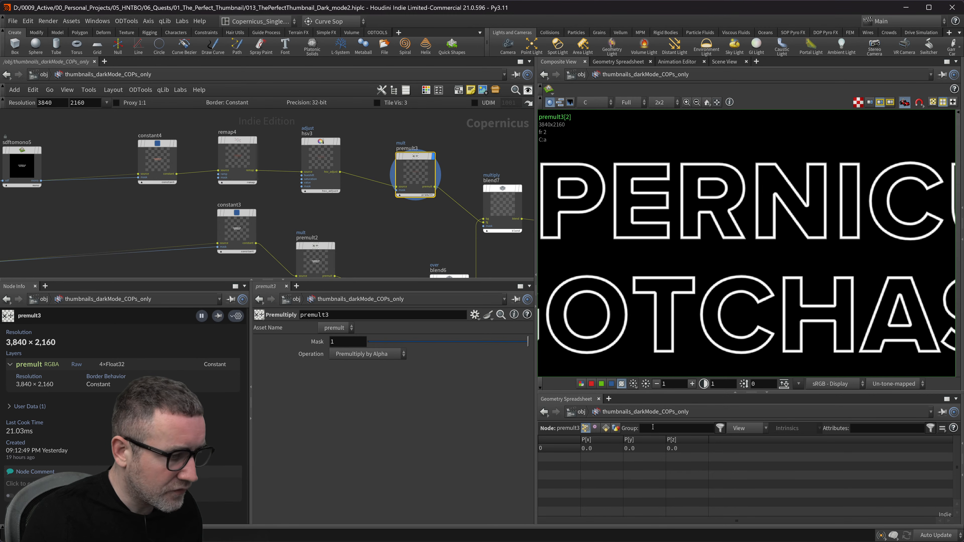
{"action": "left_click", "coordinate": [581, 383]}
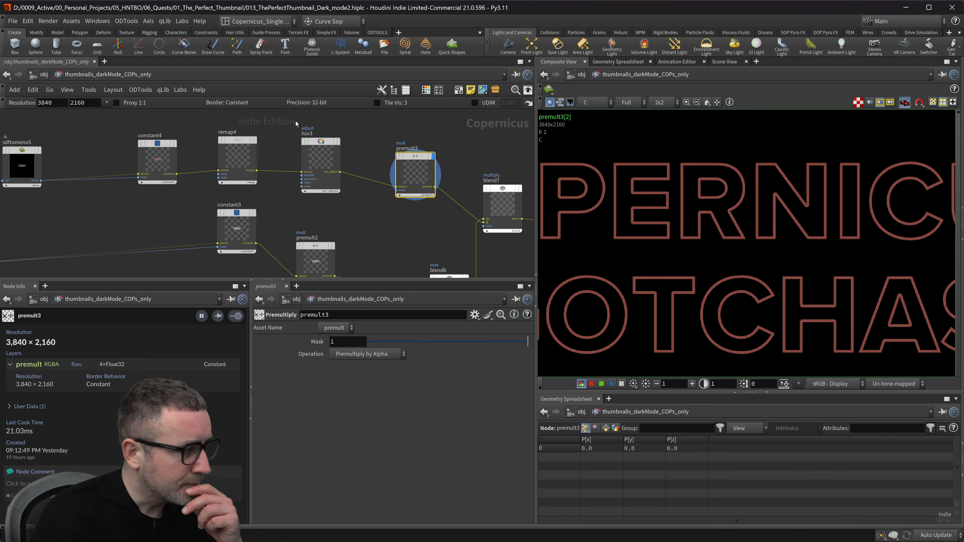
- Review hsv3's settings and move the blend7 node slightly further from premult3
{"action": "left_click", "coordinate": [322, 177]}
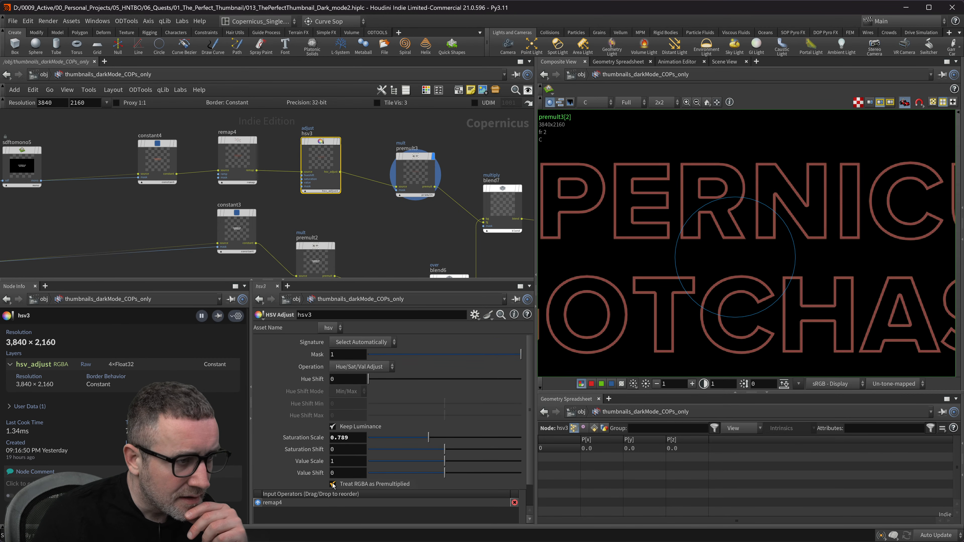
{"action": "middle_click_drag", "start_coordinate": [395, 218], "coordinate": [389, 238]}
{"action": "middle_click_drag", "start_coordinate": [501, 189], "coordinate": [465, 175]}
{"action": "left_click_drag", "start_coordinate": [465, 174], "coordinate": [486, 163]}
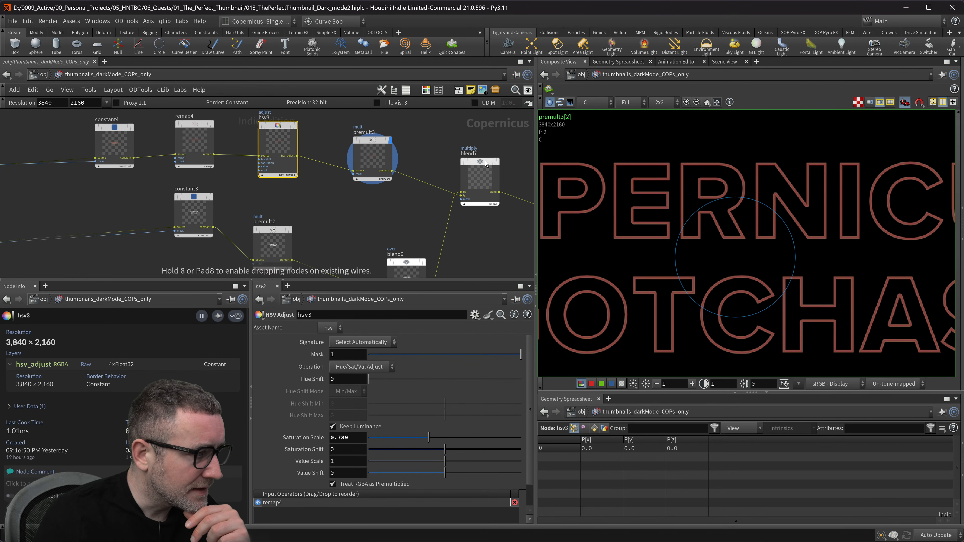
- Set hsv3's Saturation Scale to 0.918 while premult3's output is displayed
{"action": "left_click", "coordinate": [373, 175]}
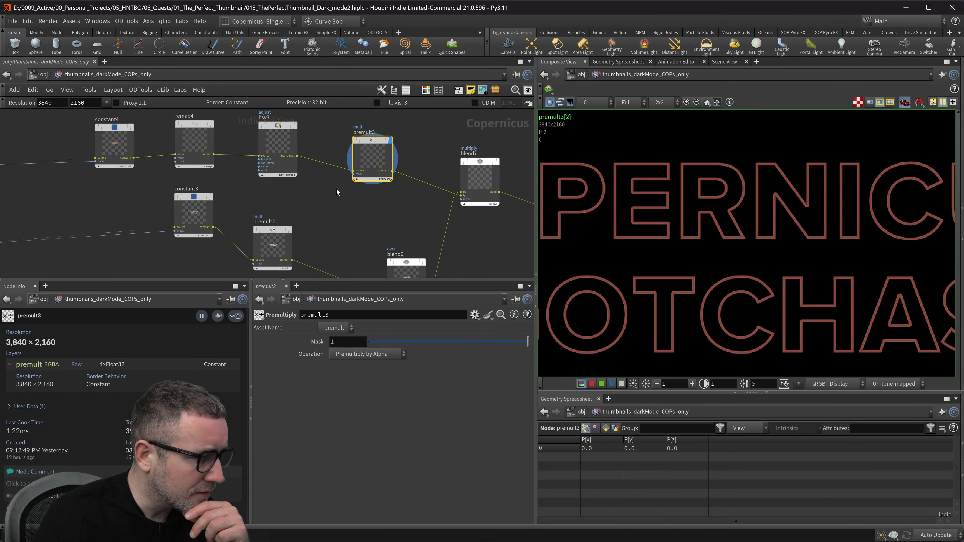
{"action": "middle_click_drag", "start_coordinate": [326, 213], "coordinate": [387, 222]}
{"action": "left_click_drag", "start_coordinate": [386, 218], "coordinate": [297, 131]}
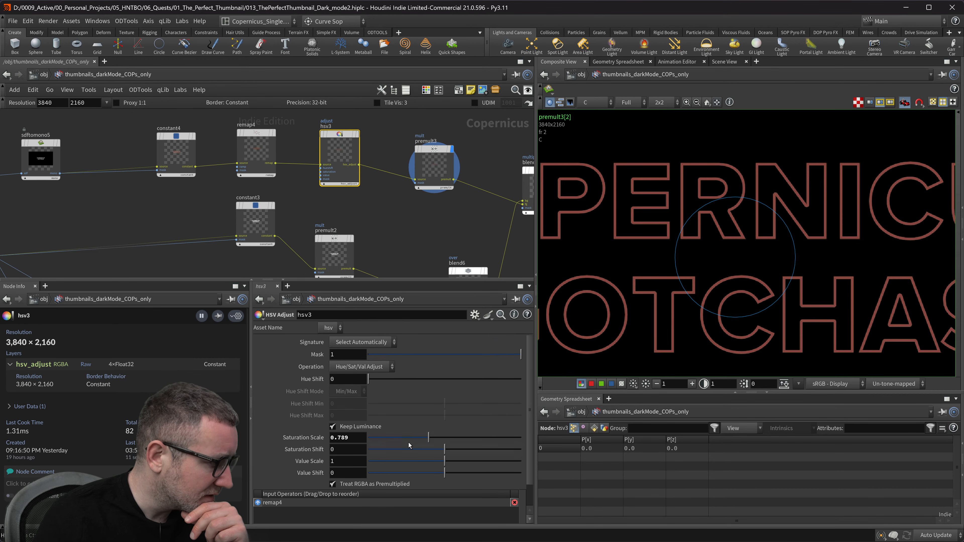
{"action": "mouse_move", "coordinate": [429, 434]}
{"action": "left_mouse_down"}
{"action": "mouse_move", "coordinate": [452, 438]}
{"action": "mouse_move", "coordinate": [439, 439]}
{"action": "left_mouse_up"}
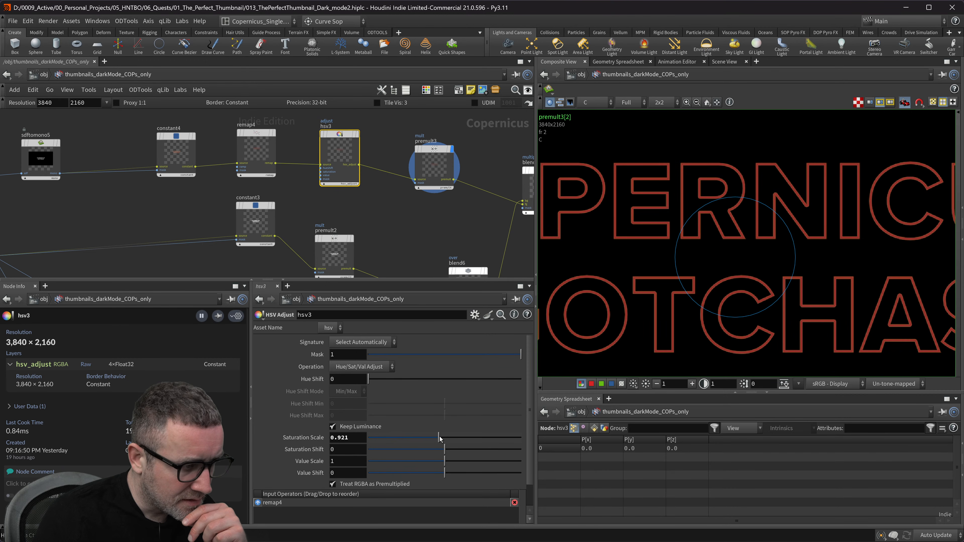
{"action": "scroll", "coordinate": [462, 414], "scroll_direction": "down", "scroll_amount": 2}
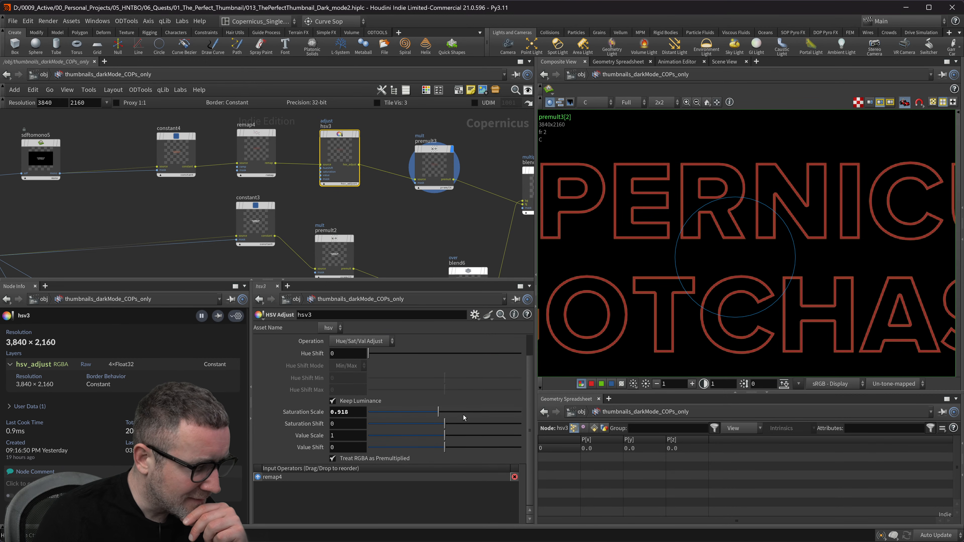
{"action": "scroll", "coordinate": [449, 442], "scroll_direction": "up", "scroll_amount": 2}
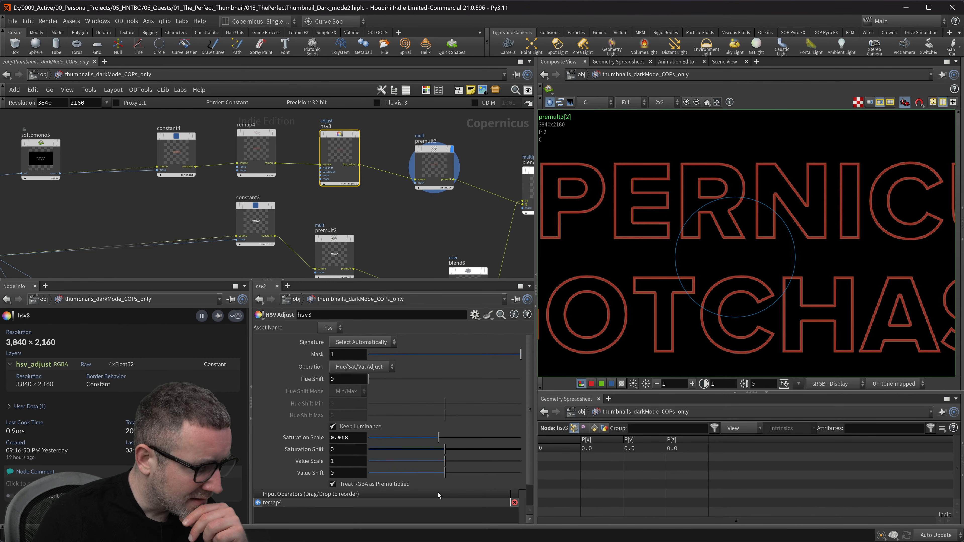
- Try a lower Value Shift on hsv3 to darken the outline, and reset the value to 0
{"action": "left_click_drag", "start_coordinate": [445, 477], "coordinate": [389, 474]}
{"action": "left_click", "coordinate": [362, 473]}
{"action": "key", "text": "BackSpace"}
{"action": "key", "text": "BackSpace"}
{"action": "key", "text": "BackSpace"}
{"action": "key", "text": "BackSpace"}
{"action": "key", "text": "BackSpace"}
{"action": "key", "text": "BackSpace"}
{"action": "type", "text": "0"}
{"action": "key", "text": "Return"}
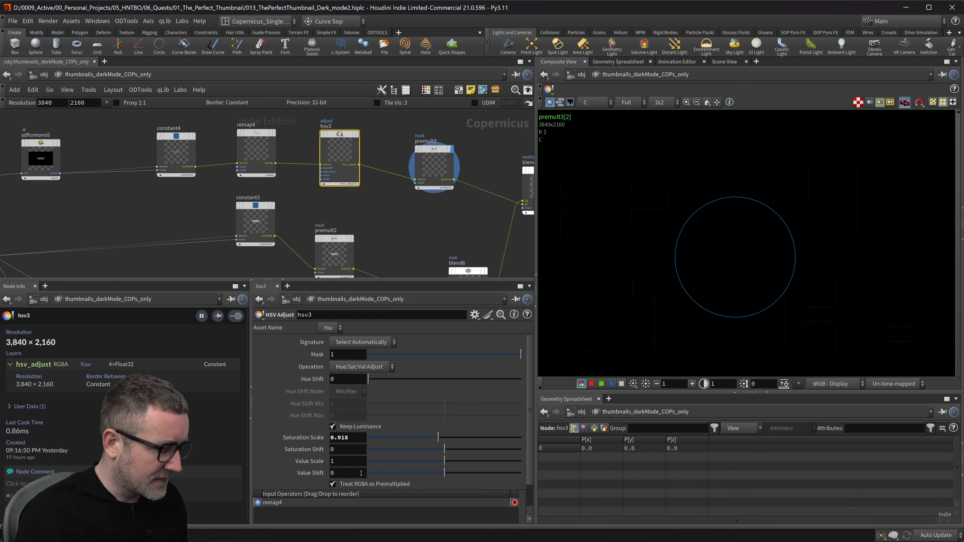
- Display blend8's output and examine the title's outline and glow within the full thumbnail composite
{"action": "scroll", "coordinate": [369, 223], "scroll_direction": "down", "scroll_amount": 3}
{"action": "middle_click_drag", "start_coordinate": [398, 213], "coordinate": [194, 126]}
{"action": "middle_click_drag", "start_coordinate": [327, 186], "coordinate": [227, 125]}
{"action": "scroll", "coordinate": [418, 207], "scroll_direction": "down", "scroll_amount": 4}
{"action": "middle_click_drag", "start_coordinate": [429, 211], "coordinate": [399, 186]}
{"action": "scroll", "coordinate": [451, 152], "scroll_direction": "up", "scroll_amount": 3}
{"action": "middle_click_drag", "start_coordinate": [525, 119], "coordinate": [329, 161]}
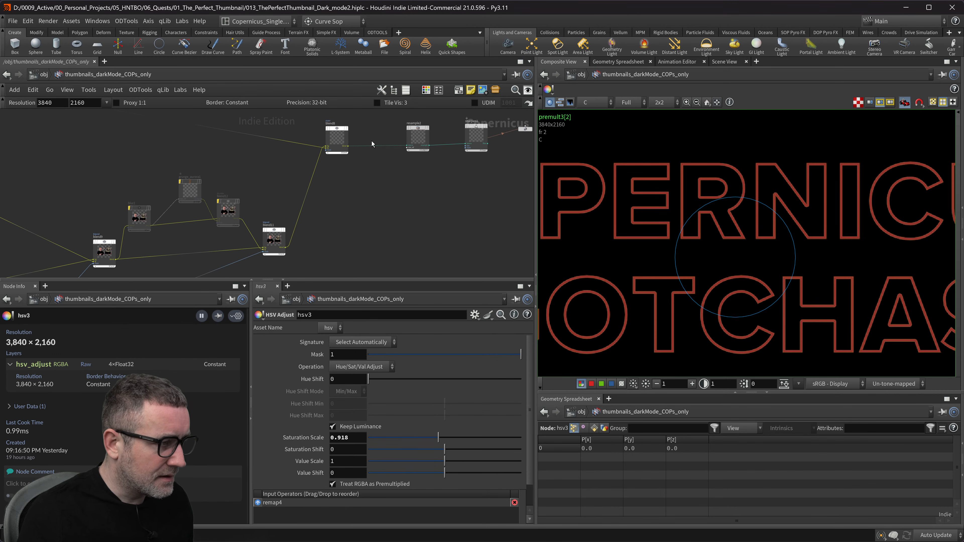
{"action": "mouse_move", "coordinate": [349, 124]}
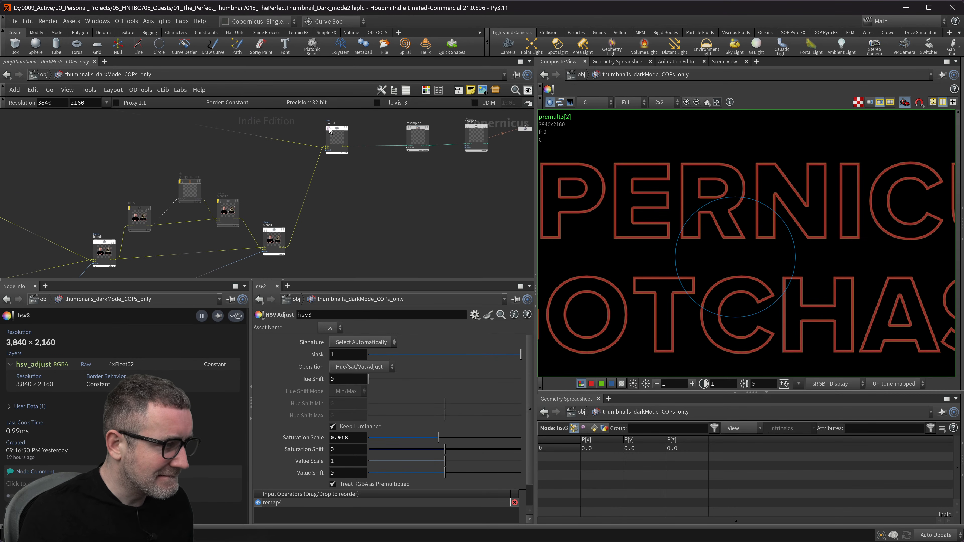
{"action": "left_click", "coordinate": [348, 124]}
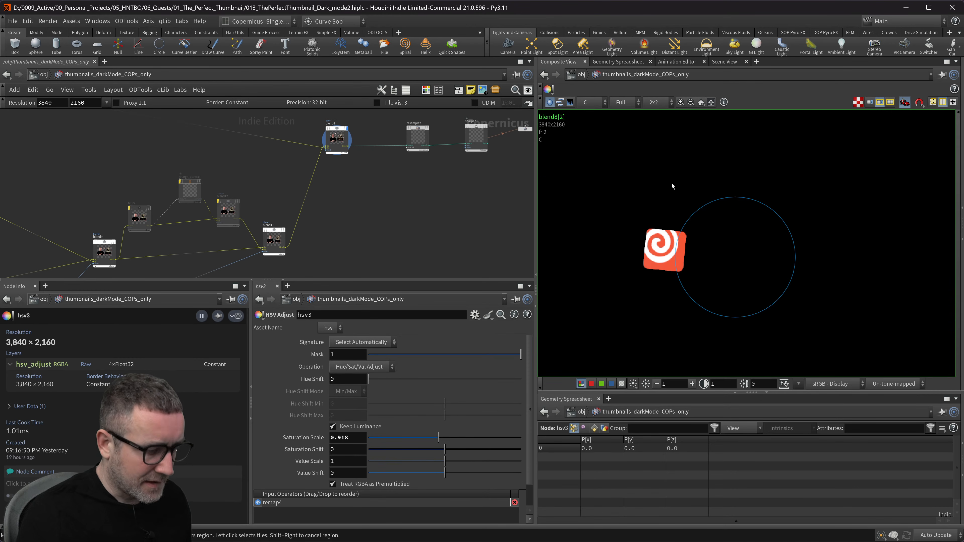
{"action": "middle_click_drag", "start_coordinate": [882, 304], "coordinate": [696, 228]}
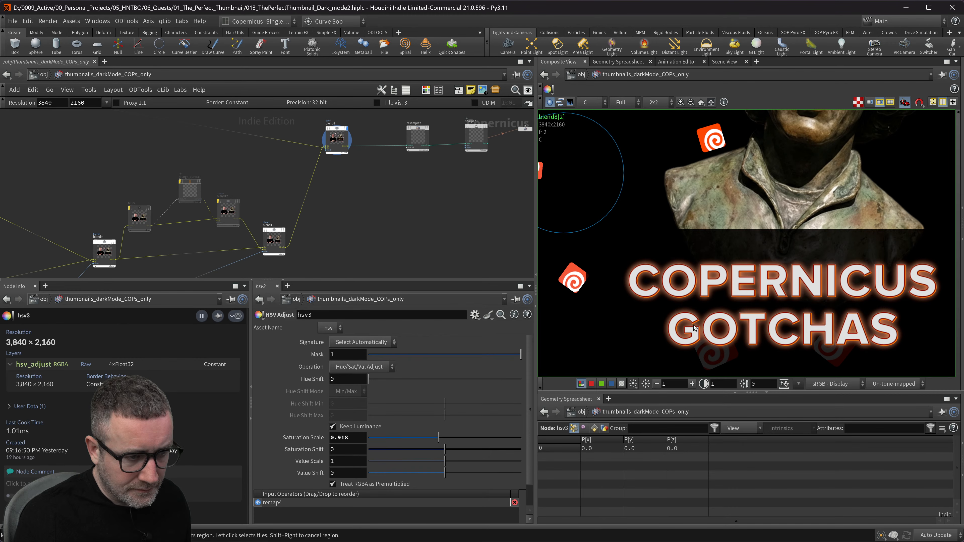
{"action": "scroll", "coordinate": [698, 326], "scroll_direction": "down", "scroll_amount": 6}
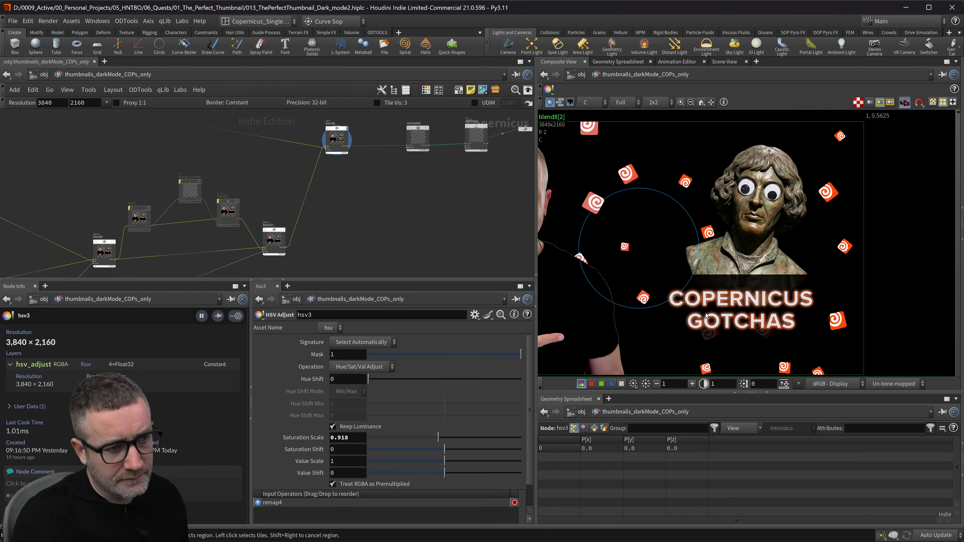
{"action": "scroll", "coordinate": [713, 320], "scroll_direction": "up", "scroll_amount": 4}
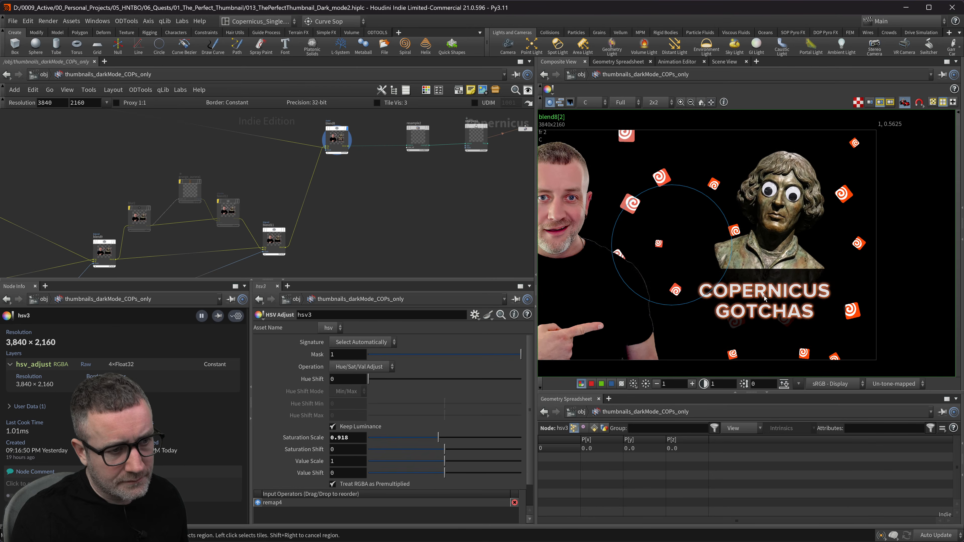
{"action": "middle_click_drag", "start_coordinate": [764, 300], "coordinate": [798, 274]}
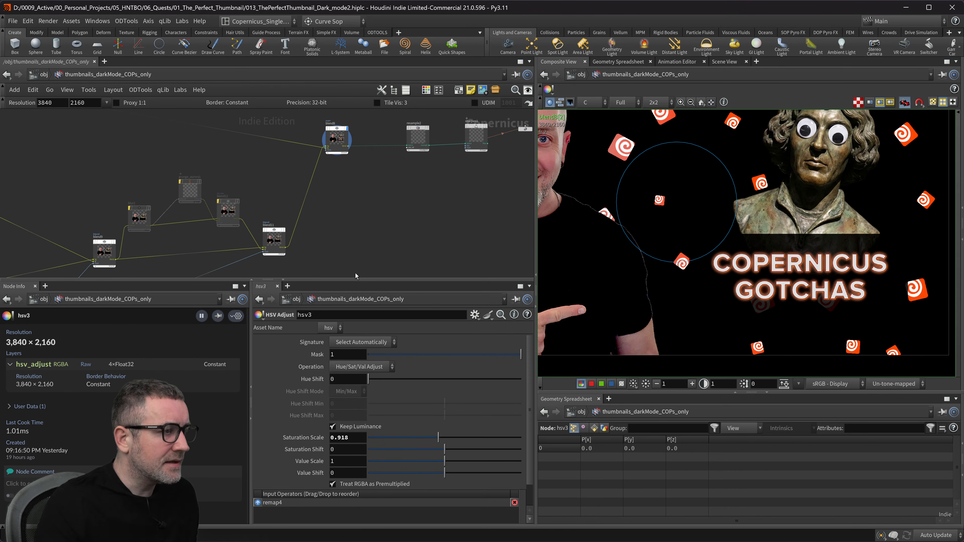
- Switch to OneCommander and browse the 99_out folder of 06_Quests\01_The_Perfect_Thumbnail as thumbnails
{"action": "key", "text": "alt+Tab"}
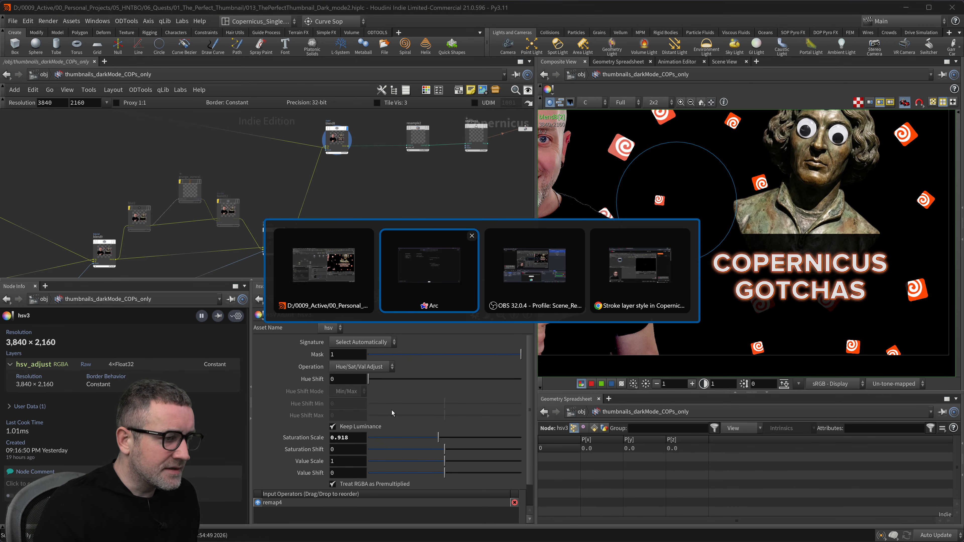
{"action": "key", "text": "super+e"}
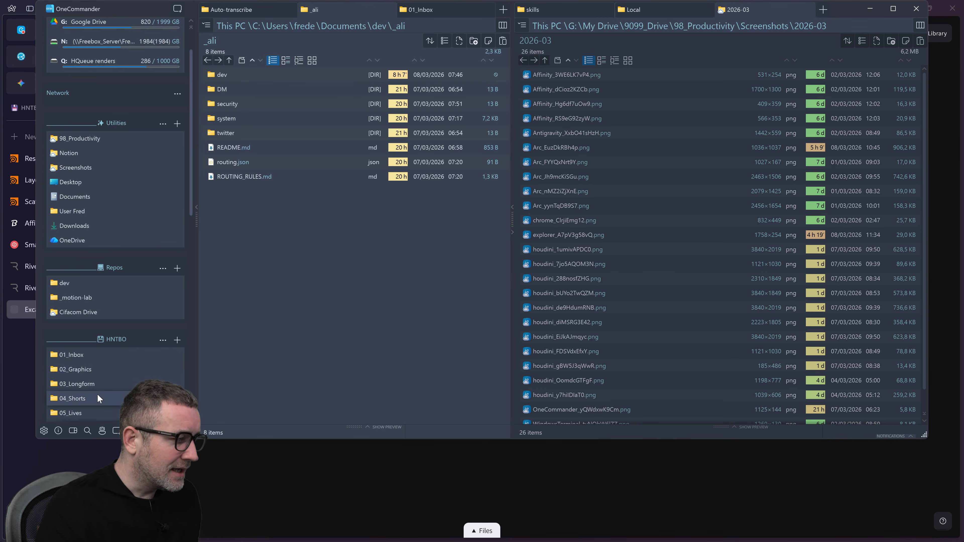
{"action": "scroll", "coordinate": [97, 395], "scroll_direction": "down", "scroll_amount": 3}
{"action": "left_click", "coordinate": [73, 307]}
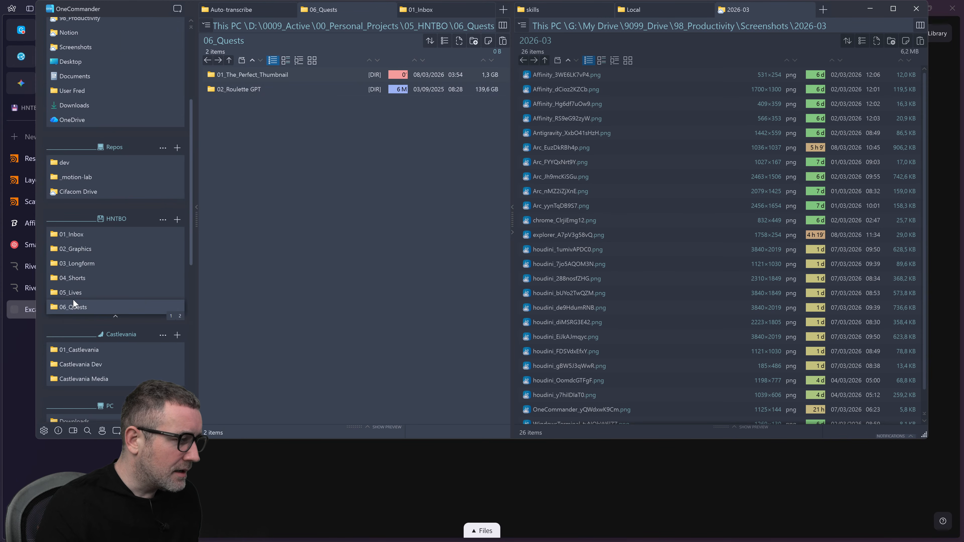
{"action": "double_click", "coordinate": [246, 74]}
{"action": "left_click", "coordinate": [226, 323]}
{"action": "double_click", "coordinate": [223, 322]}
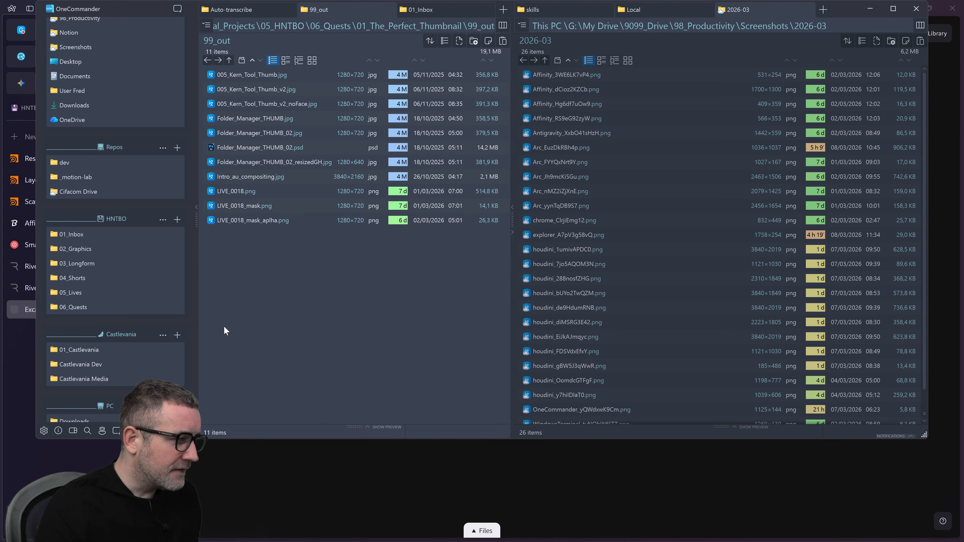
{"action": "left_click", "coordinate": [312, 60]}
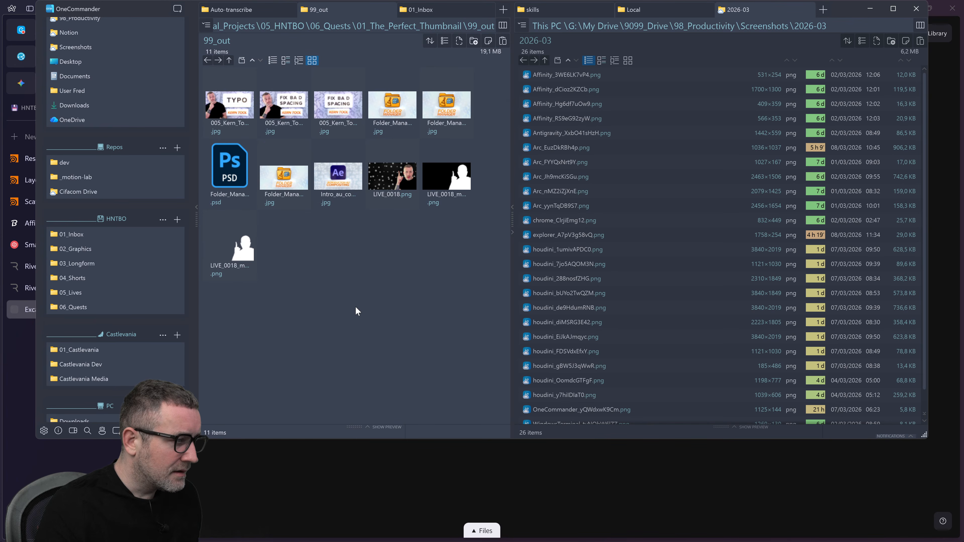
- Open LIVE_0018.png from the 30_images folder, examine its title outline and glow up close, and return to Houdini
{"action": "key", "text": "BackSpace"}
{"action": "scroll", "coordinate": [231, 148], "scroll_direction": "up", "scroll_amount": 2}
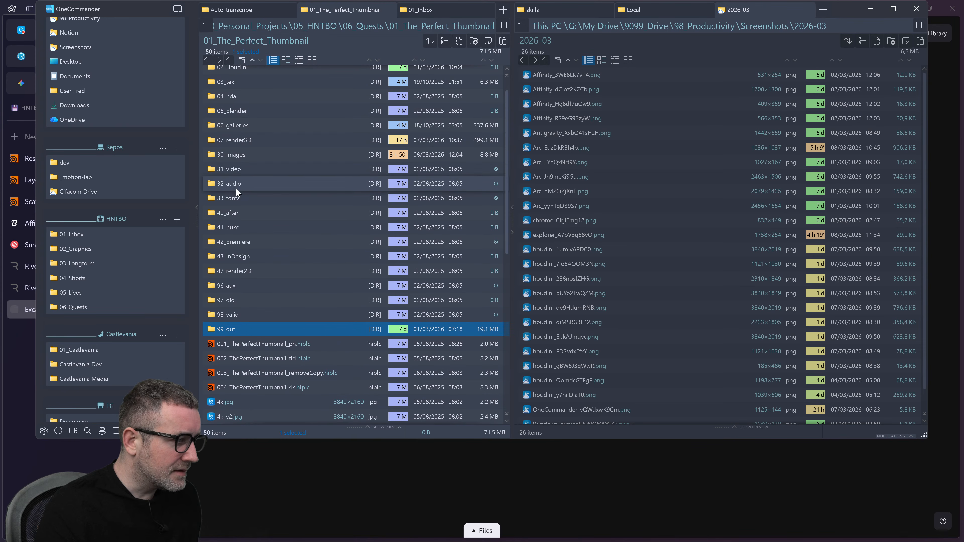
{"action": "double_click", "coordinate": [232, 154]}
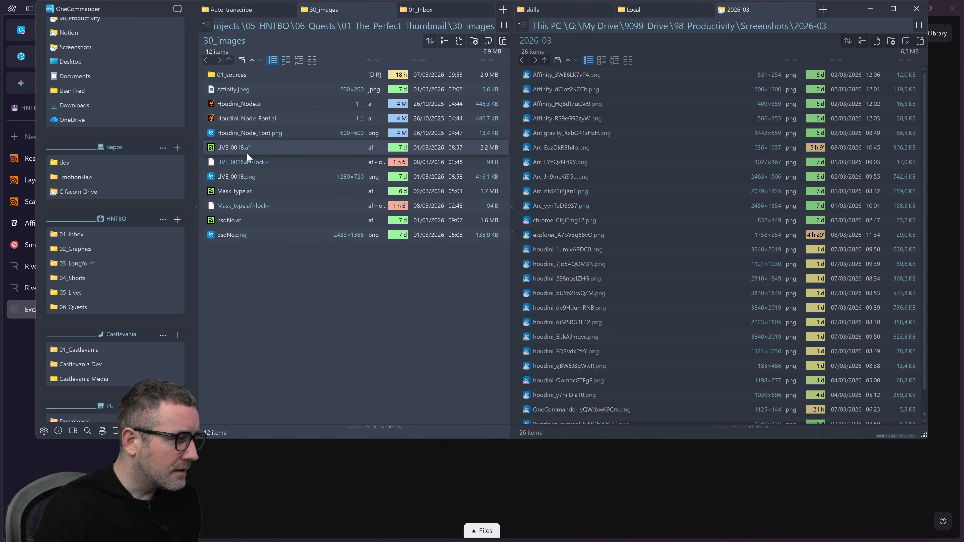
{"action": "left_click", "coordinate": [242, 176]}
{"action": "double_click", "coordinate": [242, 177]}
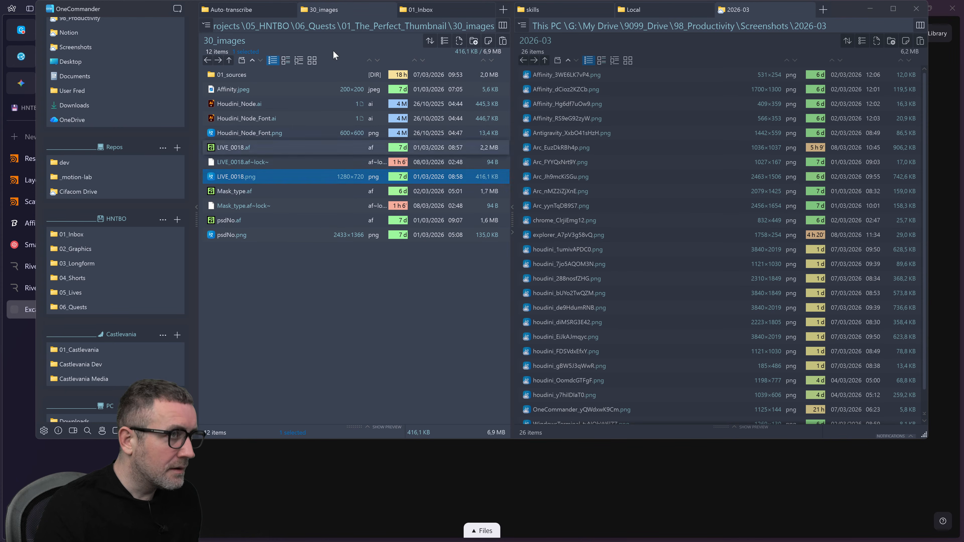
{"action": "scroll", "coordinate": [490, 402], "scroll_direction": "up", "scroll_amount": 4}
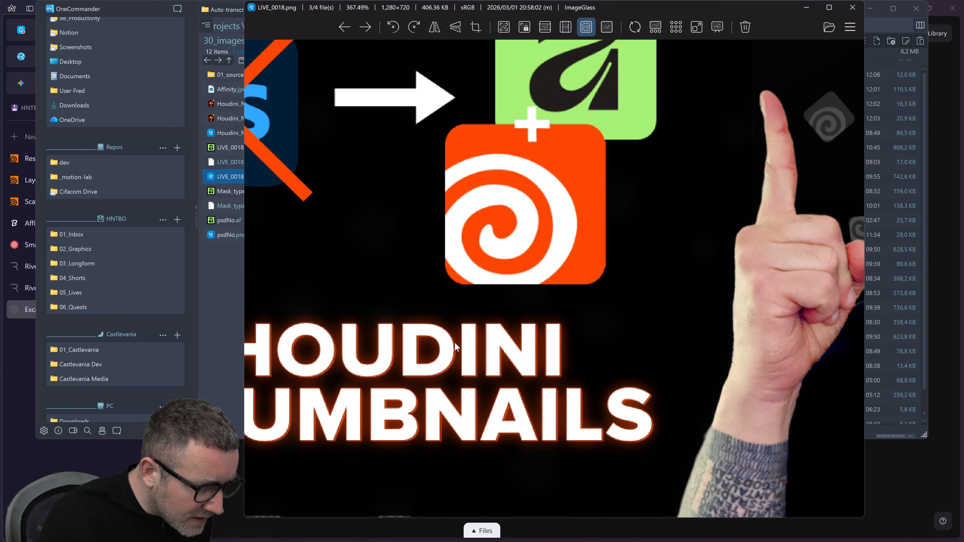
{"action": "key", "text": "alt+Tab"}
{"action": "left_click", "coordinate": [540, 266]}
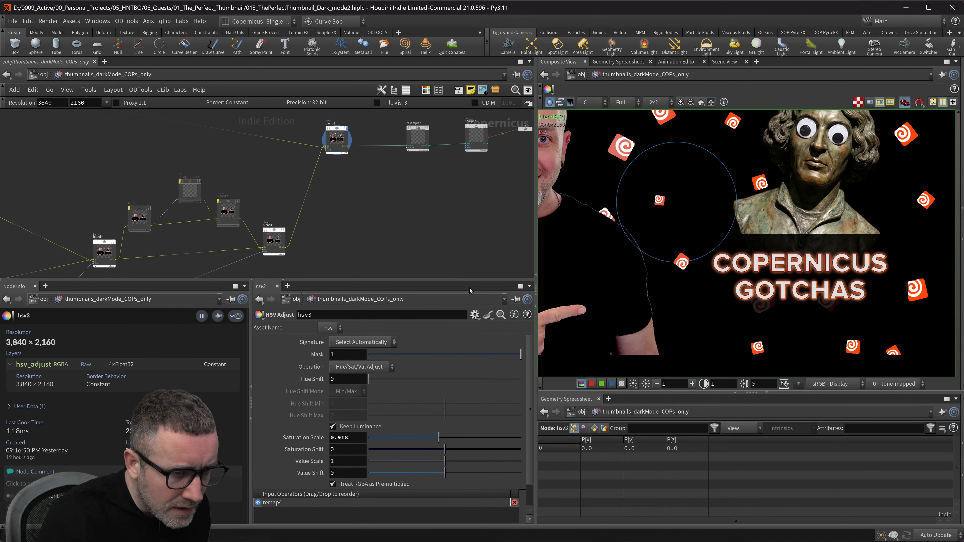
- Set the Outline of the sdftomono5 node to 0.4 and close the Houdini Console
{"action": "scroll", "coordinate": [338, 261], "scroll_direction": "down", "scroll_amount": 5}
{"action": "middle_click_drag", "start_coordinate": [170, 211], "coordinate": [443, 220]}
{"action": "middle_click_drag", "start_coordinate": [153, 188], "coordinate": [401, 201]}
{"action": "scroll", "coordinate": [243, 193], "scroll_direction": "down", "scroll_amount": 1}
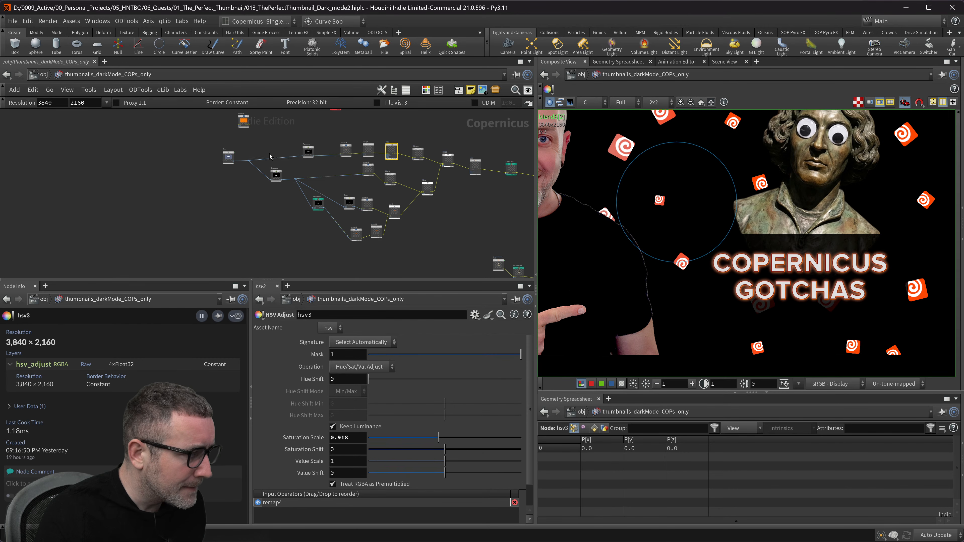
{"action": "scroll", "coordinate": [271, 158], "scroll_direction": "up", "scroll_amount": 3}
{"action": "left_click", "coordinate": [185, 163]}
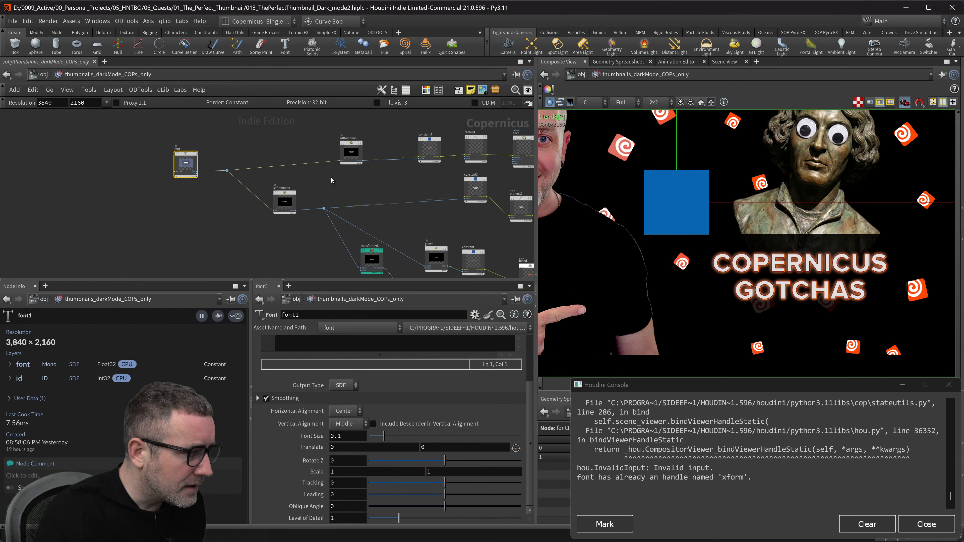
{"action": "left_click", "coordinate": [351, 151]}
{"action": "middle_click_drag", "start_coordinate": [383, 151], "coordinate": [335, 153]}
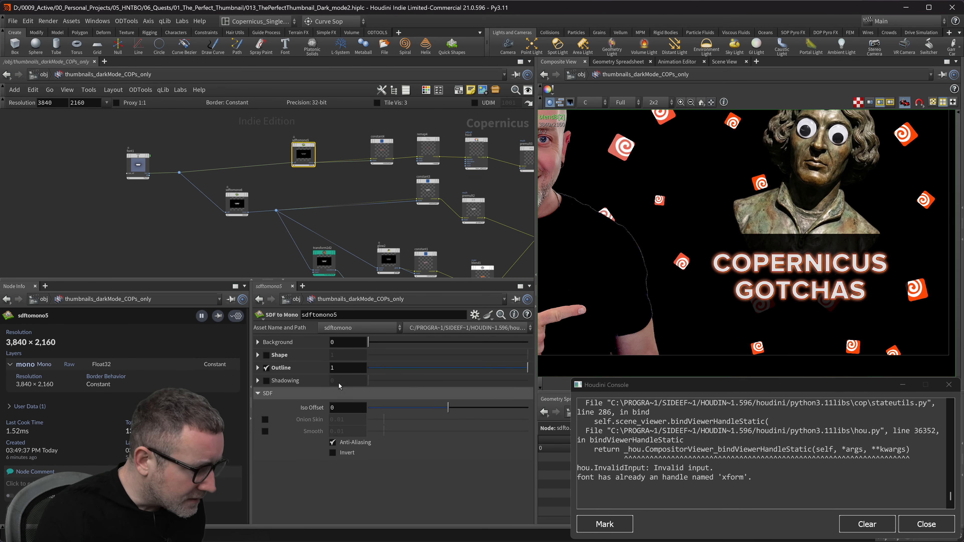
{"action": "left_click_drag", "start_coordinate": [339, 368], "coordinate": [314, 369]}
{"action": "type", "text": "."}
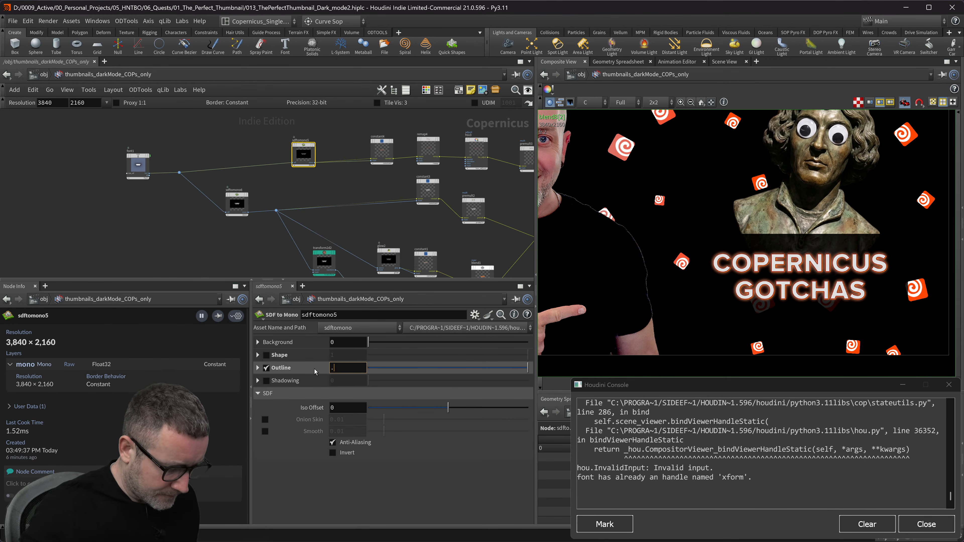
{"action": "type", "text": "4"}
{"action": "key", "text": "Return"}
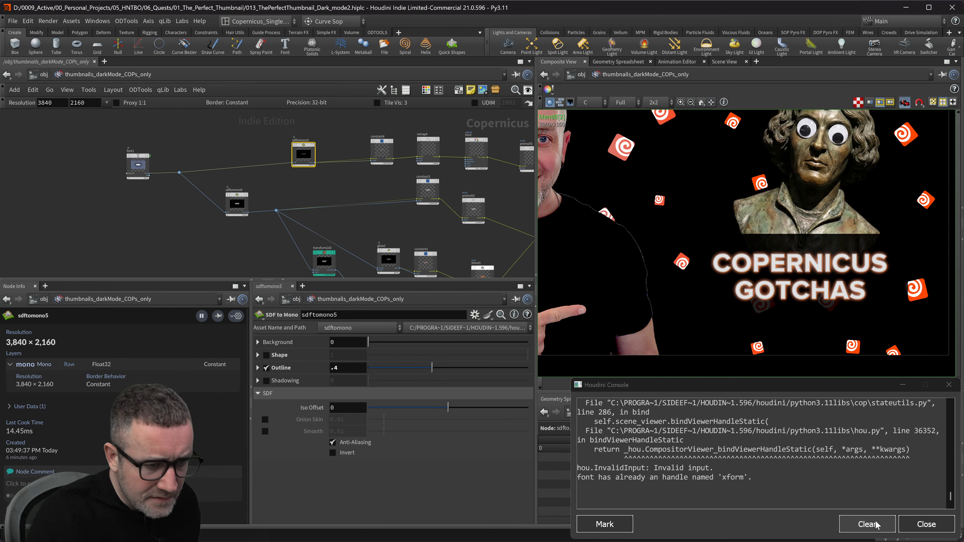
{"action": "left_click", "coordinate": [911, 527]}
- Examine the title up close and compare the outputs of hsv4 and blend7
{"action": "scroll", "coordinate": [745, 268], "scroll_direction": "up", "scroll_amount": 5}
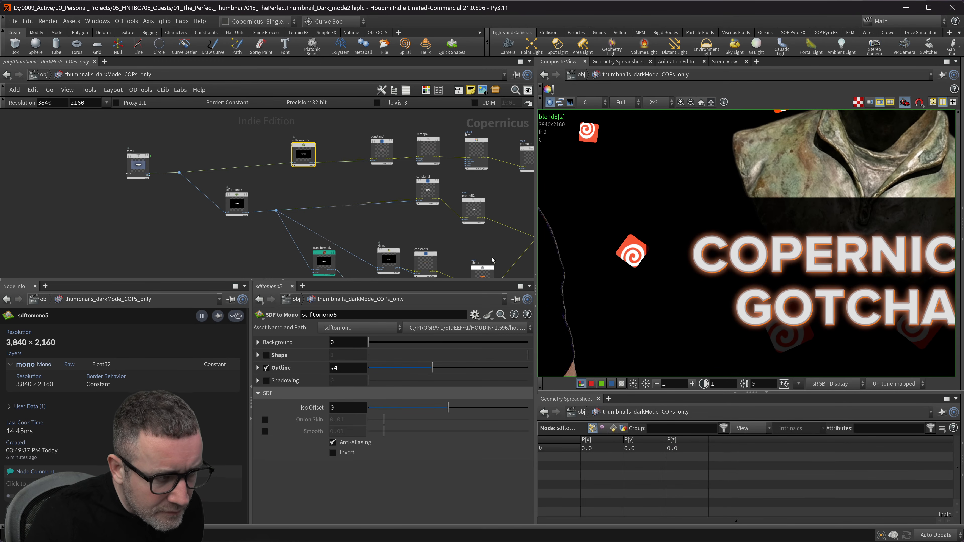
{"action": "scroll", "coordinate": [423, 223], "scroll_direction": "down", "scroll_amount": 5}
{"action": "scroll", "coordinate": [424, 223], "scroll_direction": "up", "scroll_amount": 3}
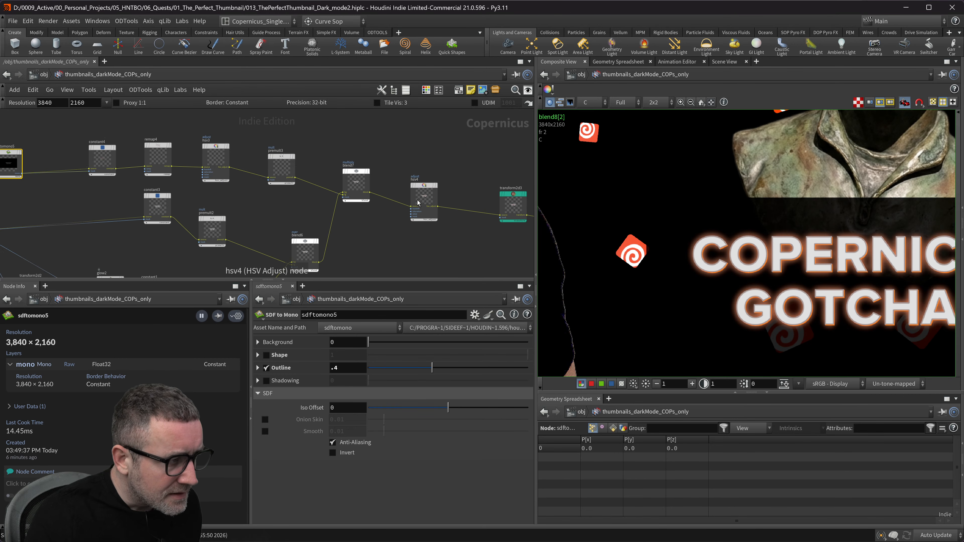
{"action": "left_click", "coordinate": [439, 173]}
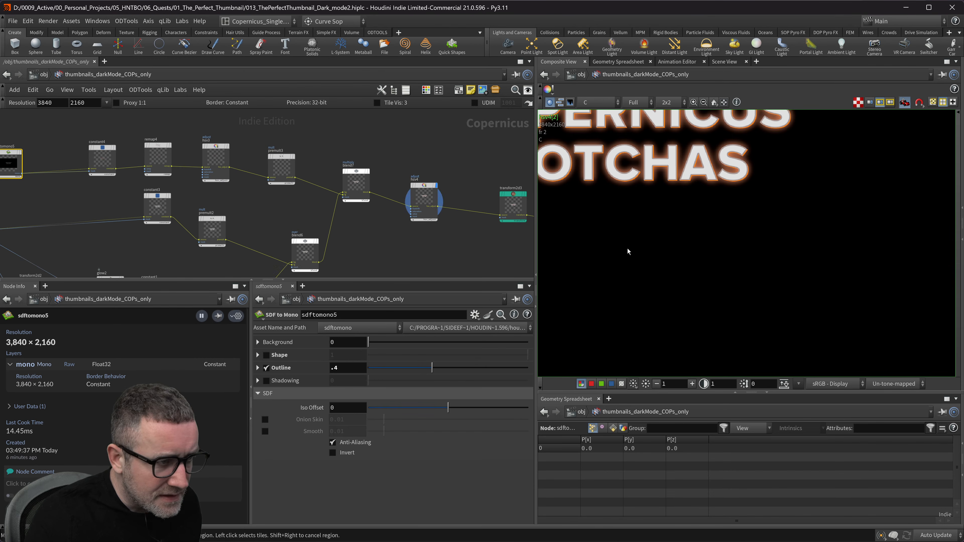
{"action": "left_click", "coordinate": [377, 177]}
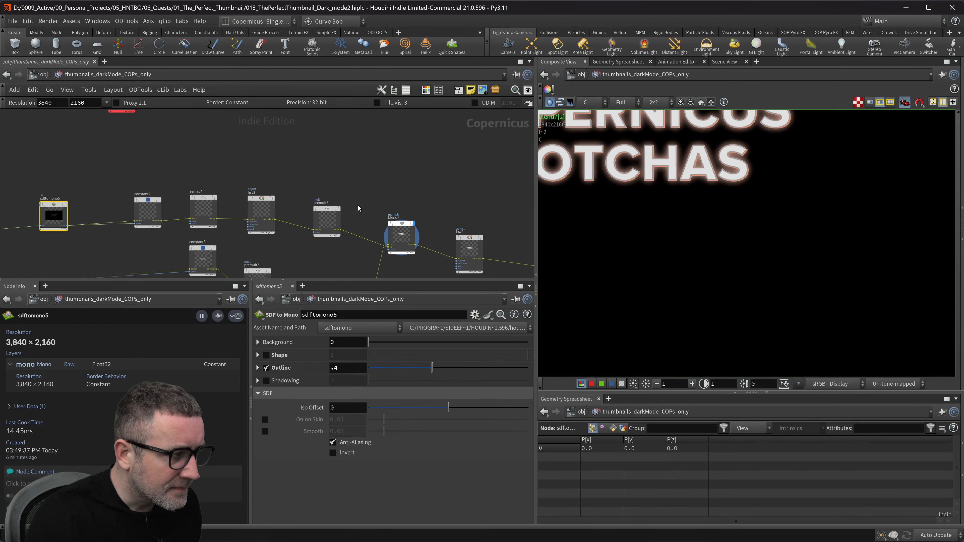
- Display premult3's outline output, followed by blend6's output, to compare the title with and without the outline
{"action": "scroll", "coordinate": [323, 206], "scroll_direction": "up", "scroll_amount": 2}
{"action": "left_click", "coordinate": [335, 215]}
{"action": "scroll", "coordinate": [357, 243], "scroll_direction": "down", "scroll_amount": 2}
{"action": "middle_click_drag", "start_coordinate": [365, 260], "coordinate": [383, 138]}
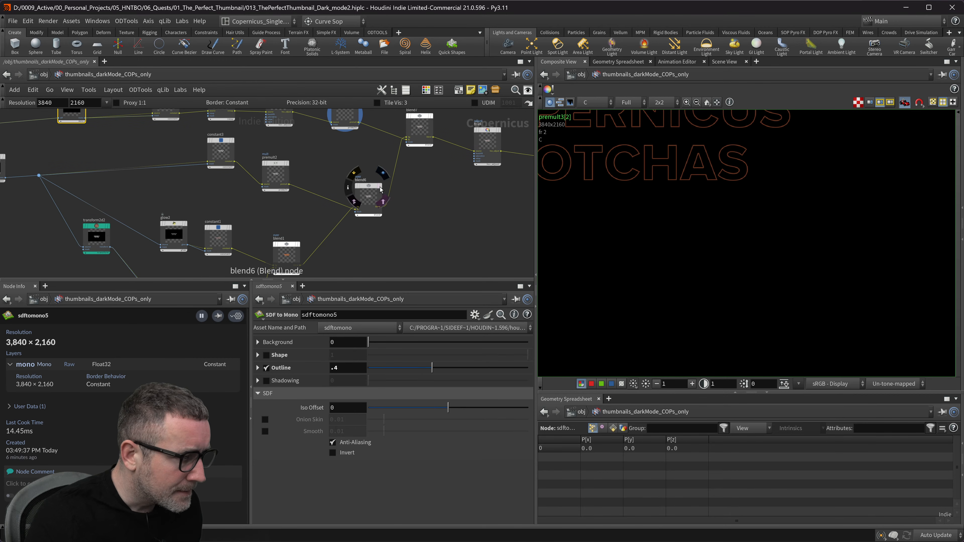
{"action": "left_click", "coordinate": [381, 195]}
{"action": "middle_click_drag", "start_coordinate": [456, 214], "coordinate": [500, 300]}
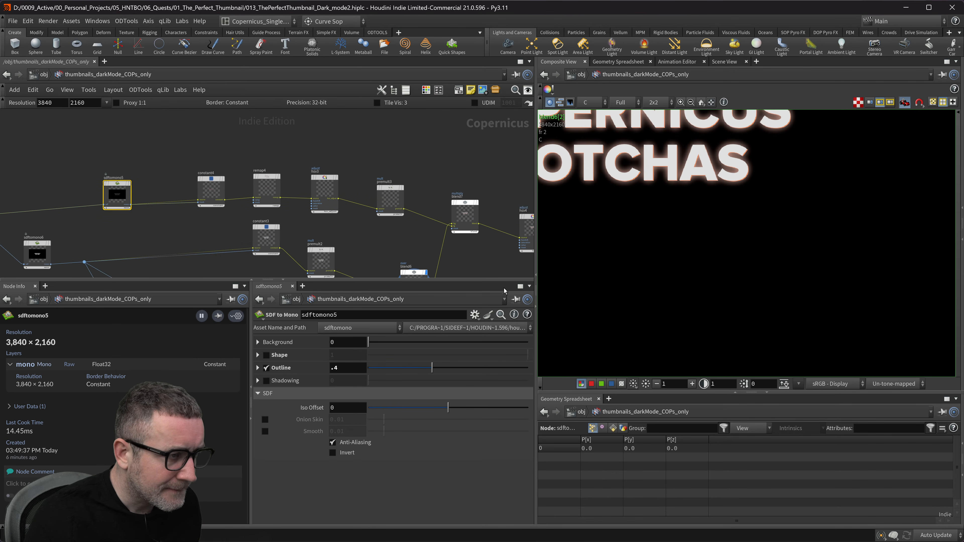
- Display blend7 with its parameters and compare the title with Alpha Compositing off and on
{"action": "left_click", "coordinate": [477, 203]}
{"action": "left_click", "coordinate": [479, 208]}
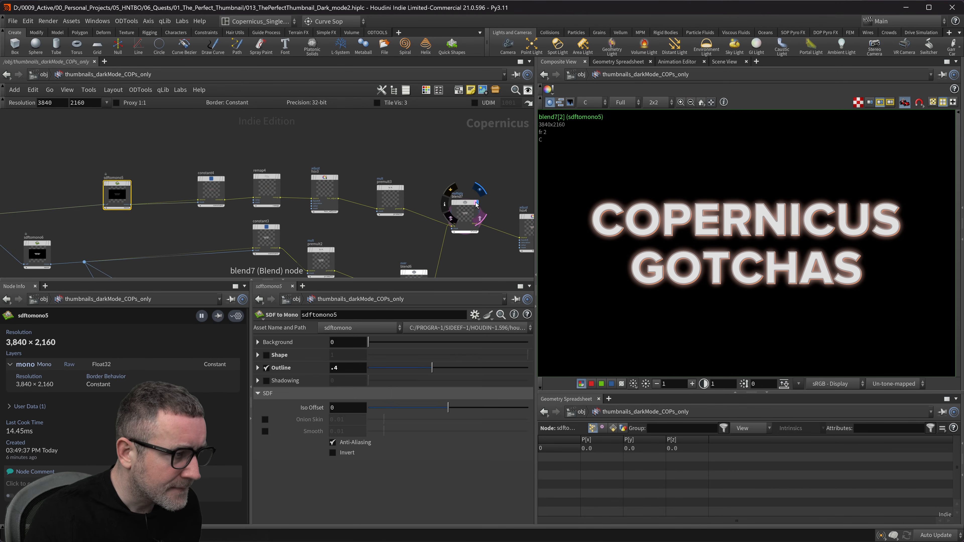
{"action": "left_click", "coordinate": [476, 208]}
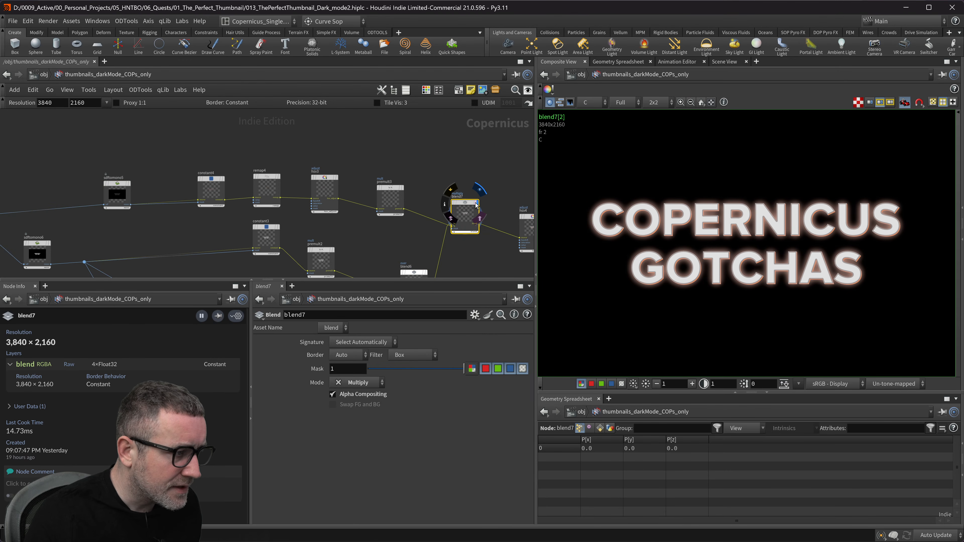
{"action": "left_click", "coordinate": [476, 206]}
{"action": "middle_click_drag", "start_coordinate": [452, 171], "coordinate": [430, 148]}
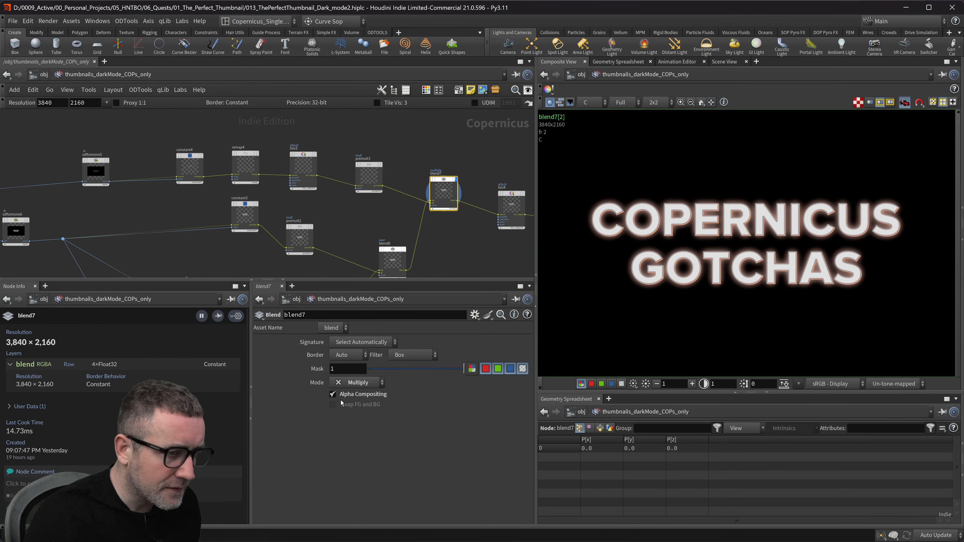
{"action": "left_click", "coordinate": [333, 395]}
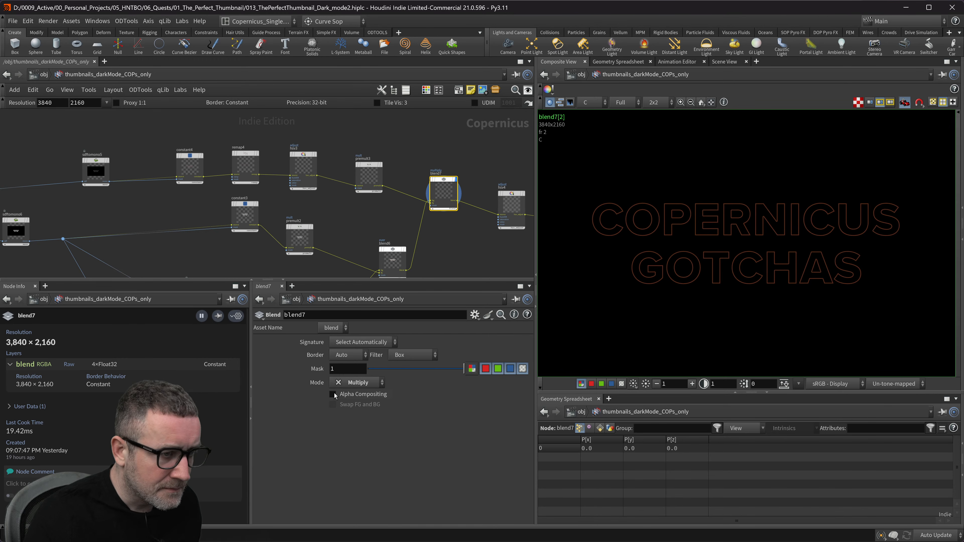
{"action": "left_click", "coordinate": [333, 394]}
- Set blend7's blend mode to Over and view the alpha channel of its output
{"action": "left_click", "coordinate": [357, 383]}
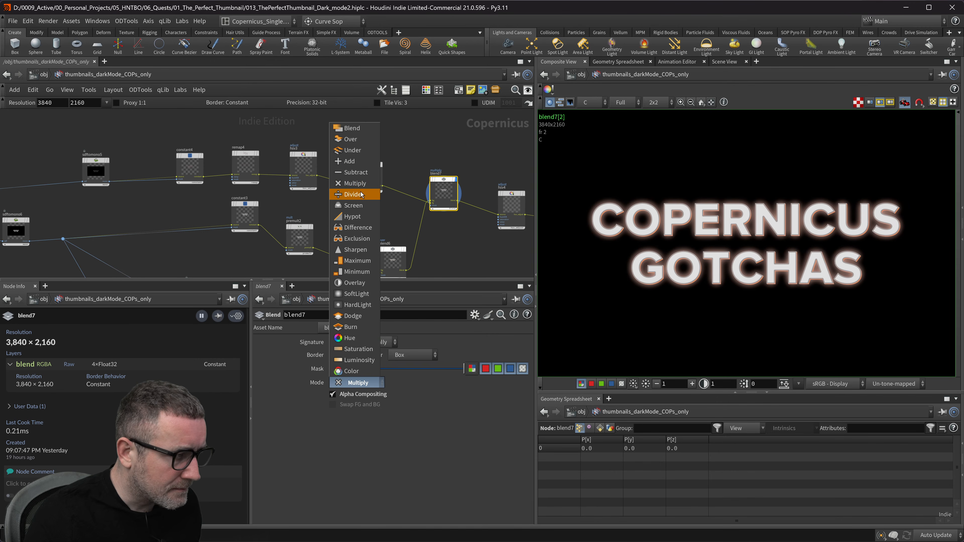
{"action": "left_click", "coordinate": [354, 140]}
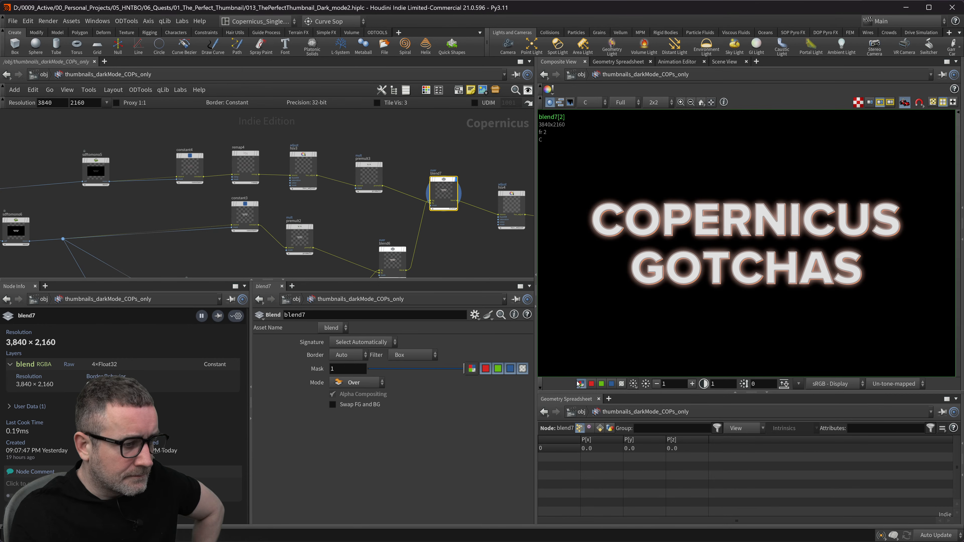
{"action": "left_click", "coordinate": [622, 384]}
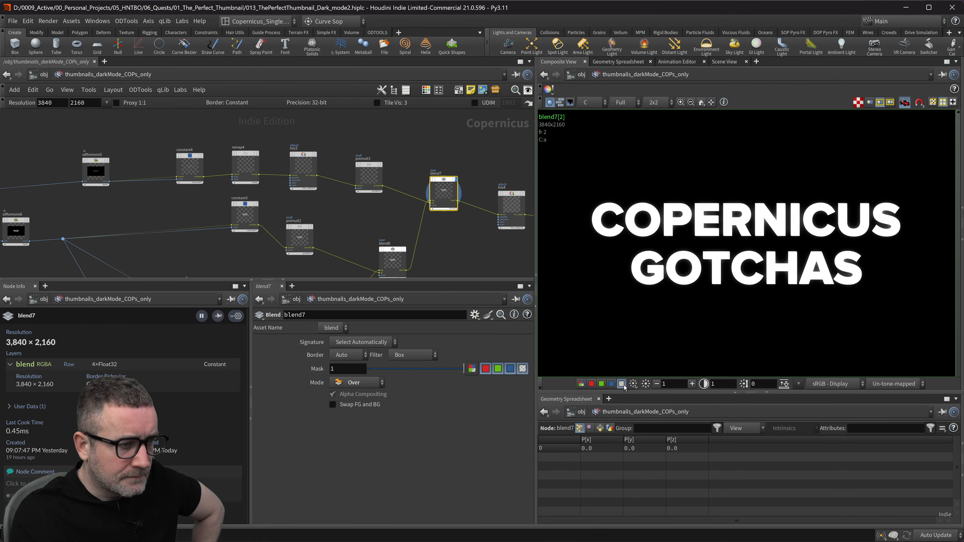
- View blend7's colour output and try its Swap FG and BG option
{"action": "left_click", "coordinate": [582, 384]}
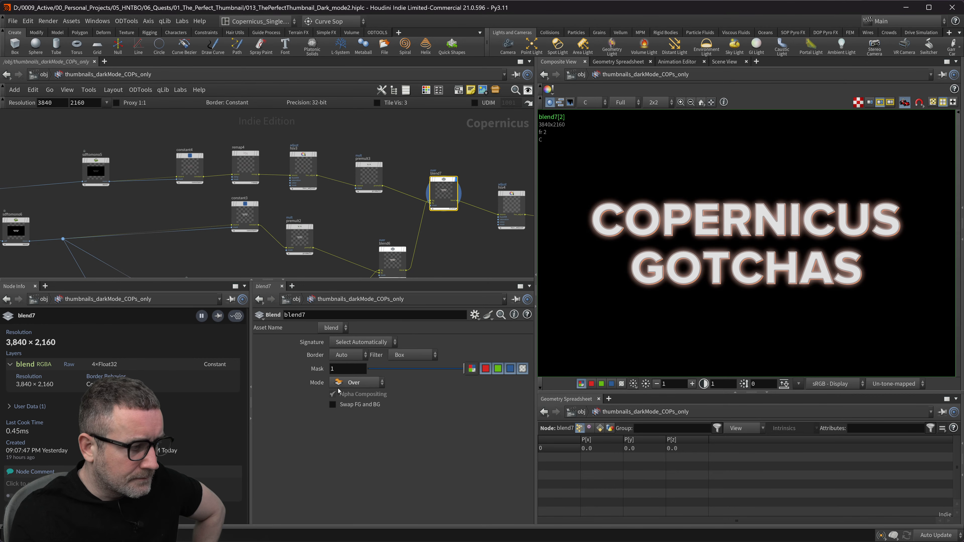
{"action": "left_click", "coordinate": [334, 406]}
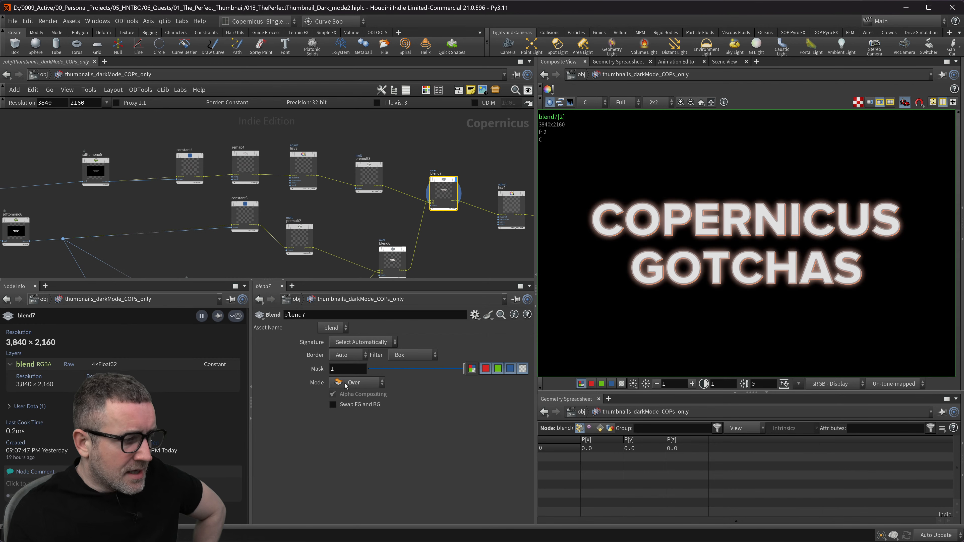
{"action": "left_click", "coordinate": [351, 354]}
{"action": "left_click", "coordinate": [352, 354]}
{"action": "left_click", "coordinate": [352, 354]}
{"action": "left_click", "coordinate": [352, 354]}
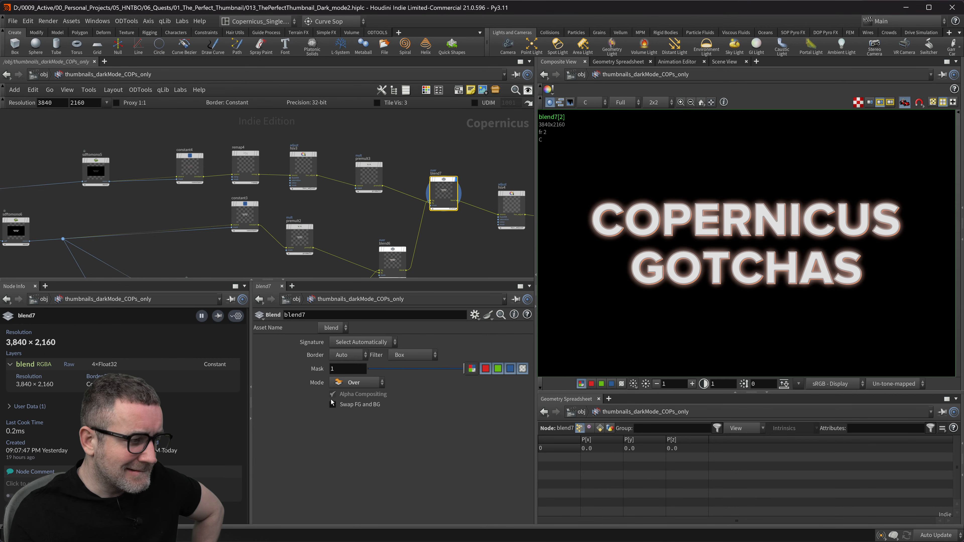
- Set blend7's blend mode to Multiply and turn off Alpha Compositing
{"action": "left_click", "coordinate": [347, 382]}
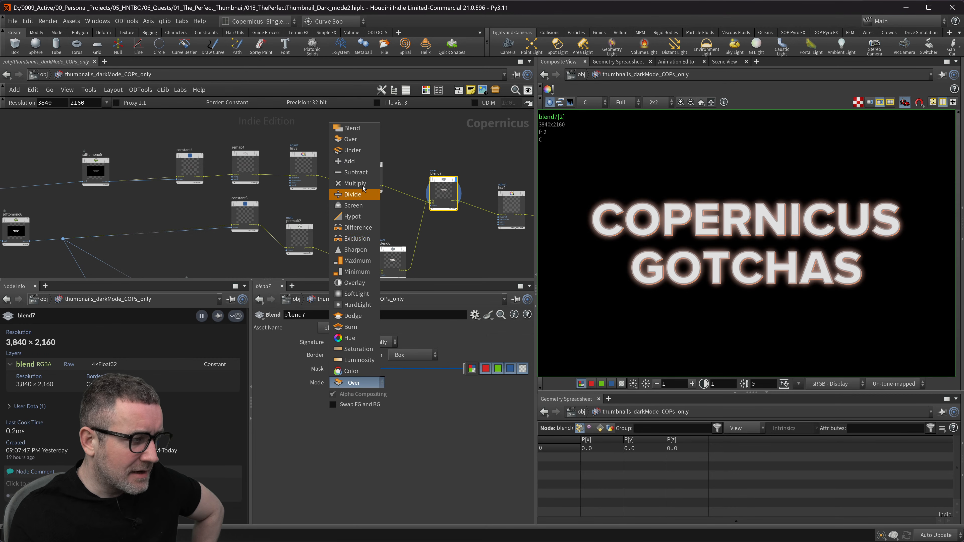
{"action": "left_click", "coordinate": [352, 183]}
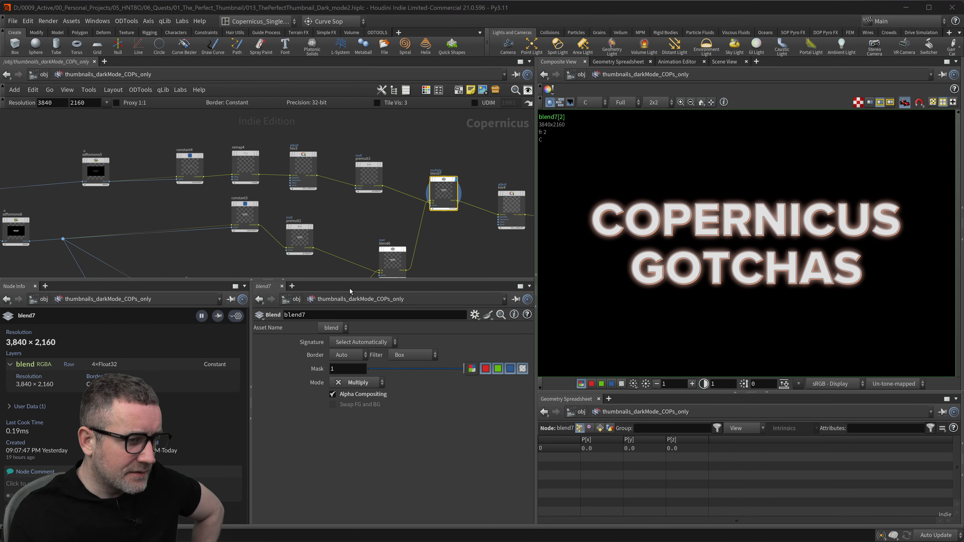
{"action": "left_click", "coordinate": [333, 395]}
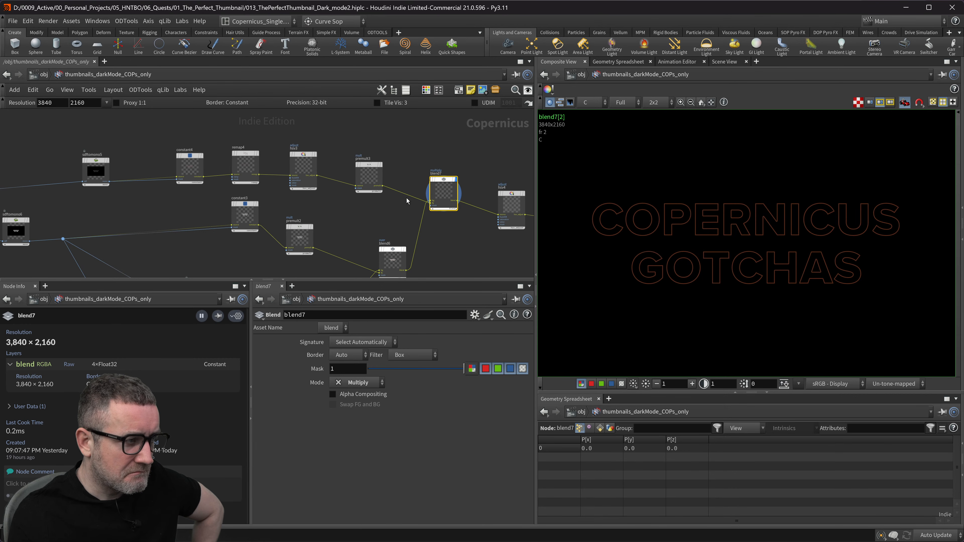
- View the alpha channel of premult3, followed by that of hsv3 with its parameters shown
{"action": "left_click", "coordinate": [379, 169]}
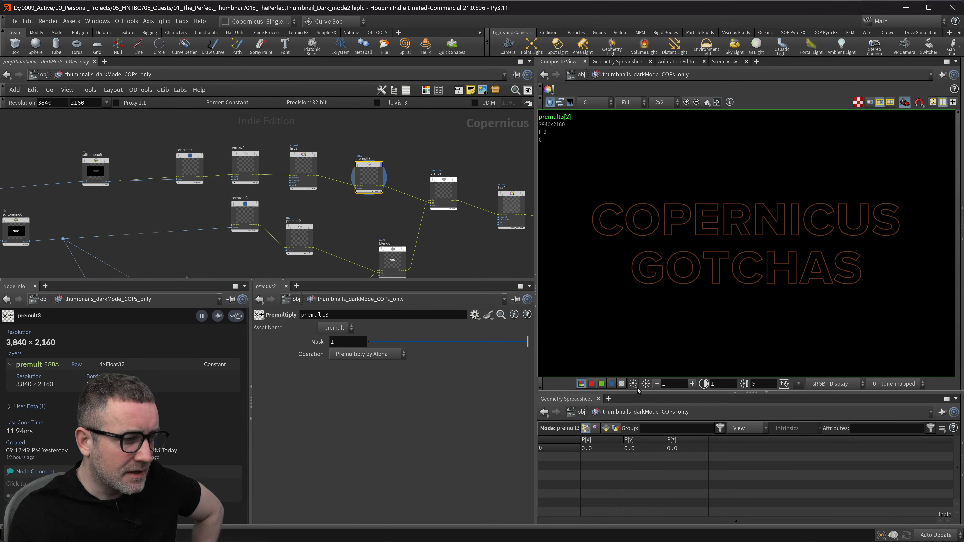
{"action": "left_click", "coordinate": [621, 383]}
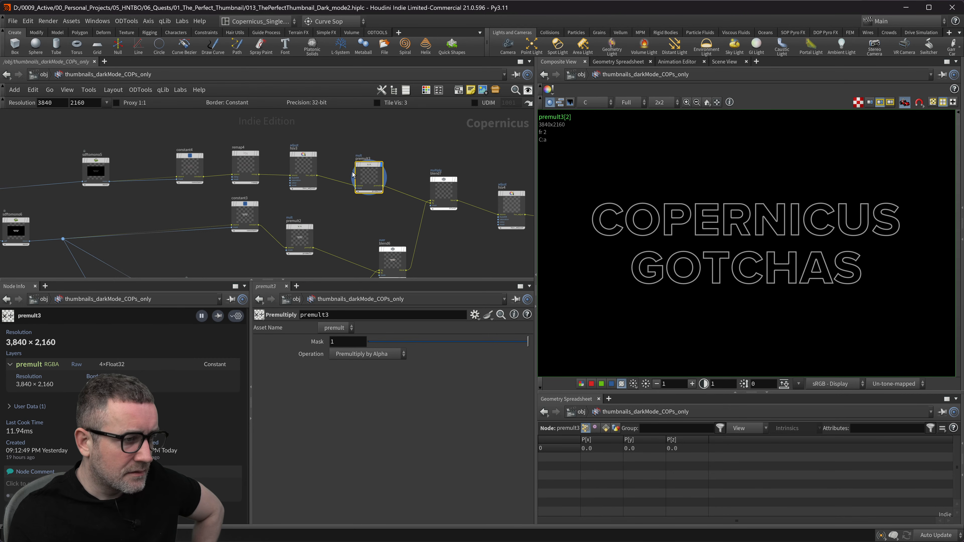
{"action": "mouse_move", "coordinate": [317, 157]}
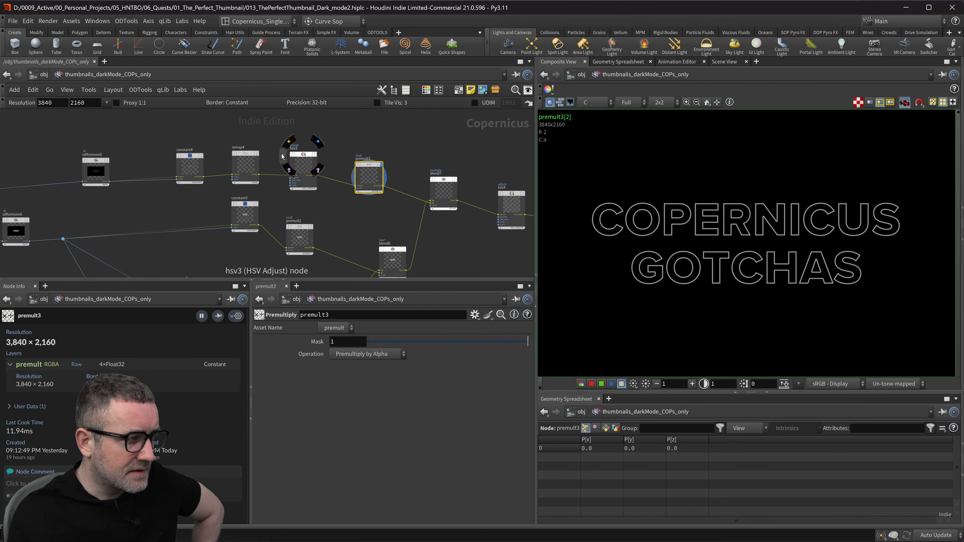
{"action": "left_click", "coordinate": [317, 156]}
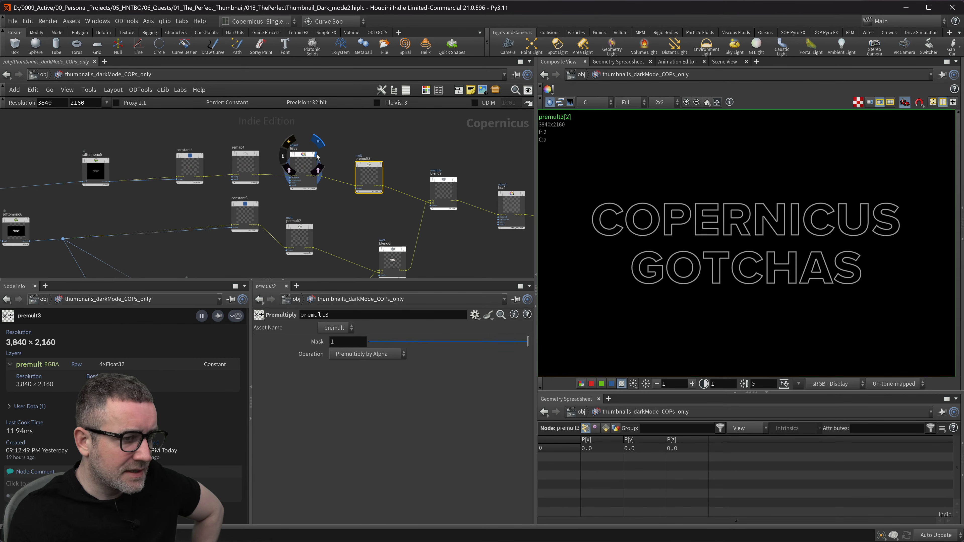
{"action": "left_click", "coordinate": [306, 163]}
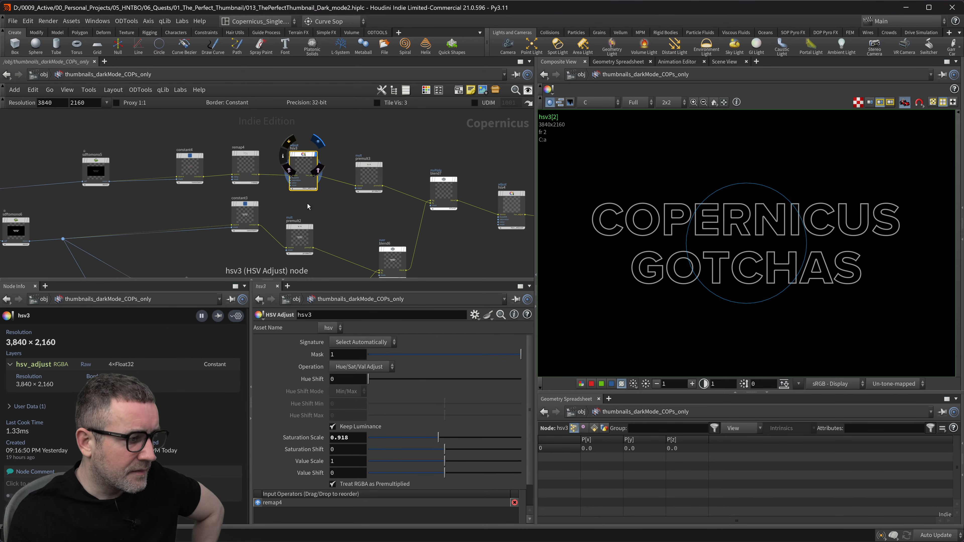
{"action": "scroll", "coordinate": [493, 360], "scroll_direction": "down", "scroll_amount": 1}
{"action": "scroll", "coordinate": [495, 366], "scroll_direction": "up", "scroll_amount": 1}
{"action": "scroll", "coordinate": [429, 409], "scroll_direction": "down", "scroll_amount": 1}
{"action": "scroll", "coordinate": [383, 420], "scroll_direction": "up", "scroll_amount": 1}
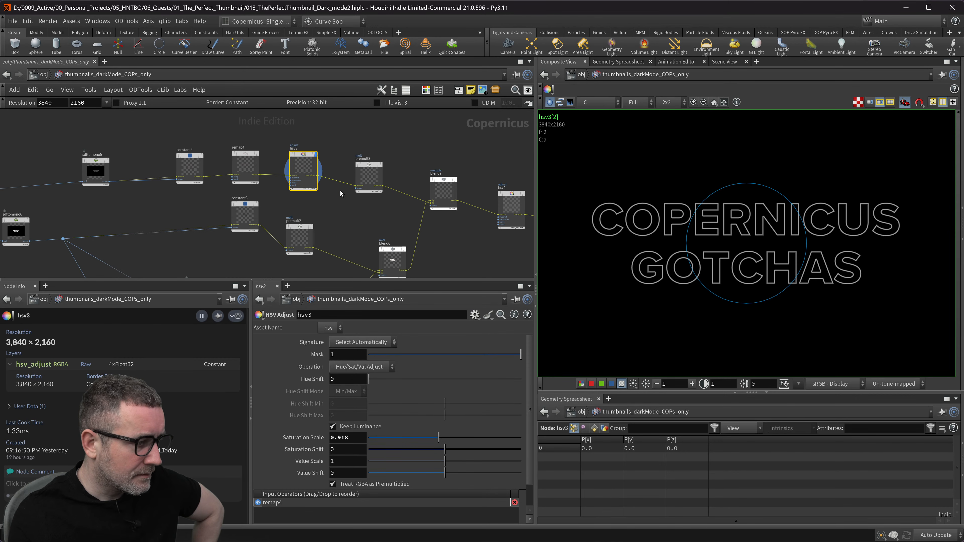
- Turn off Treat RGBA as Premultiplied on hsv3 and check its colour output and alpha channel
{"action": "left_click", "coordinate": [581, 384]}
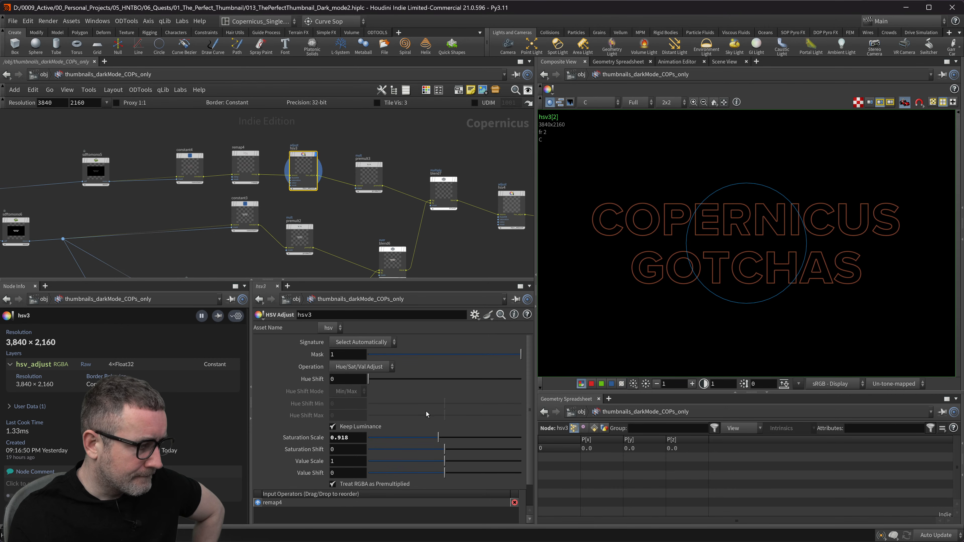
{"action": "left_click", "coordinate": [332, 485]}
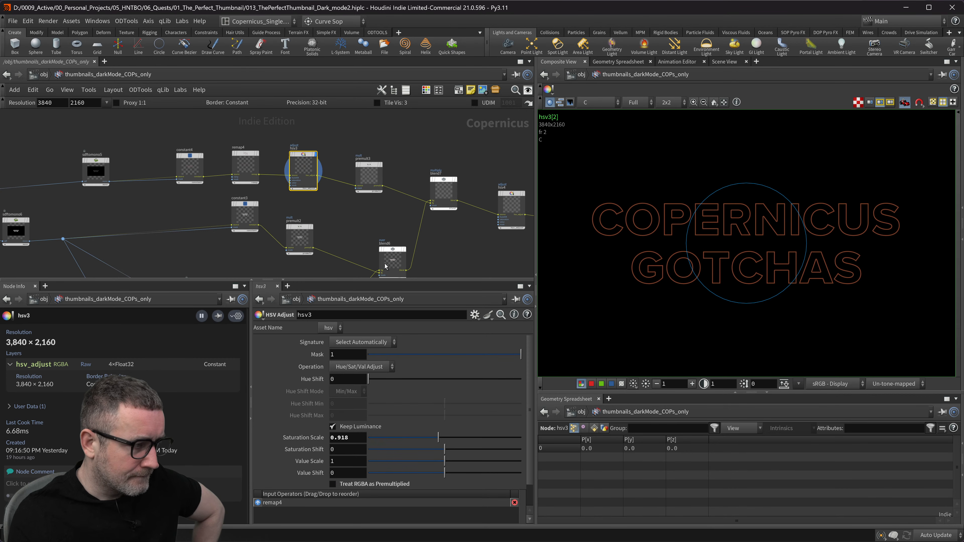
{"action": "left_click", "coordinate": [621, 384]}
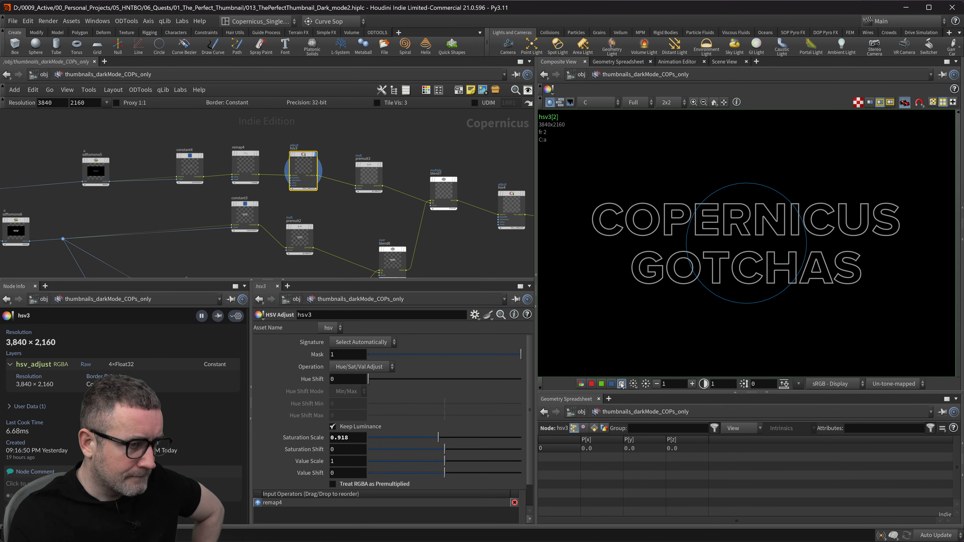
- View remap4's alpha channel and show constant4's colour parameters
{"action": "left_click", "coordinate": [258, 154]}
{"action": "left_click", "coordinate": [248, 155]}
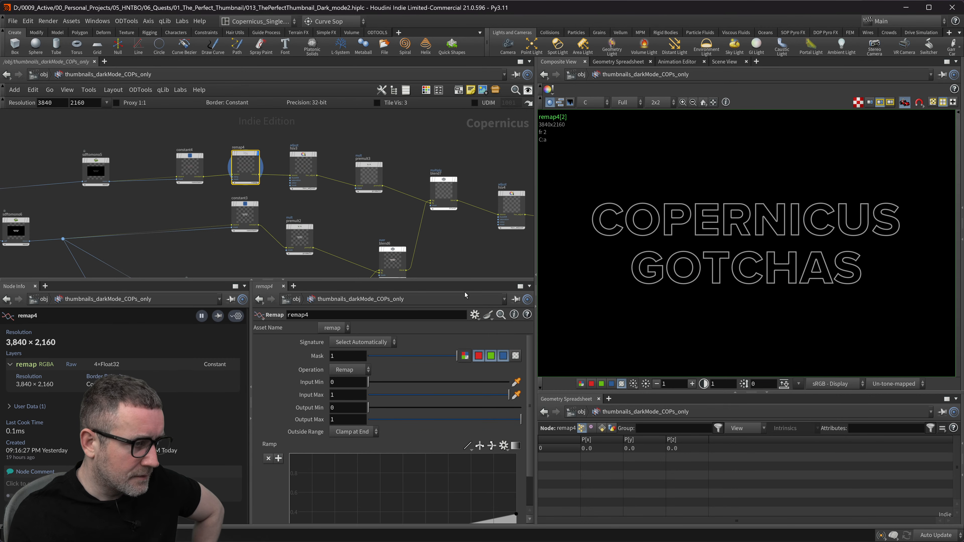
{"action": "left_click", "coordinate": [200, 157]}
{"action": "left_click_drag", "start_coordinate": [220, 130], "coordinate": [165, 182]}
{"action": "left_click", "coordinate": [200, 156]}
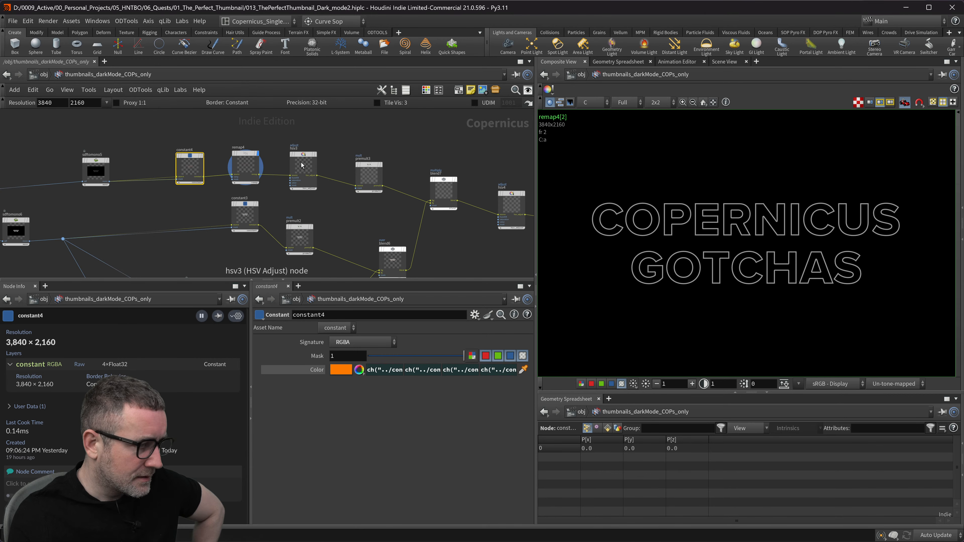
- Inspect the pixel values along the outline of the letter P in remap4's alpha channel
{"action": "scroll", "coordinate": [672, 227], "scroll_direction": "up", "scroll_amount": 5}
{"action": "scroll", "coordinate": [674, 228], "scroll_direction": "up", "scroll_amount": 2}
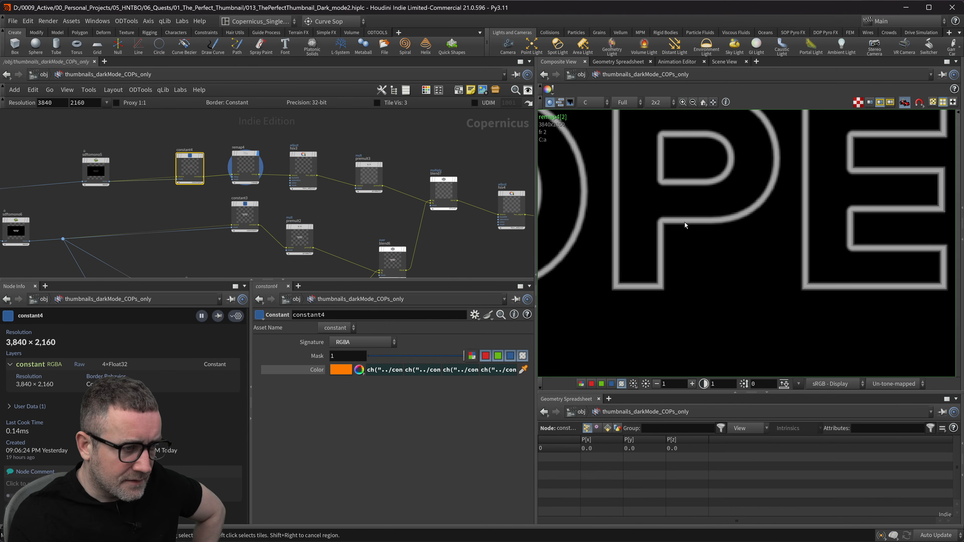
{"action": "middle_click", "coordinate": [701, 222]}
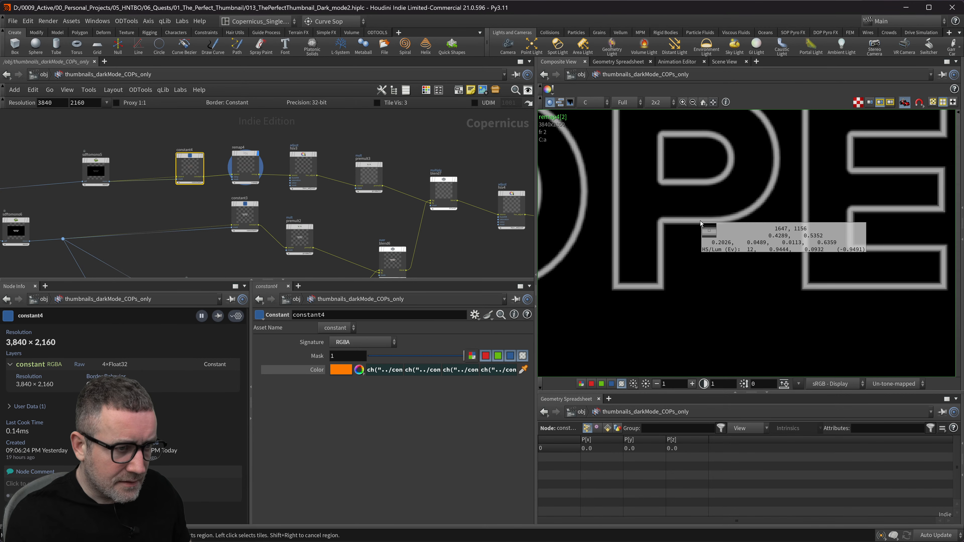
{"action": "middle_click_drag", "start_coordinate": [701, 222], "coordinate": [704, 222]}
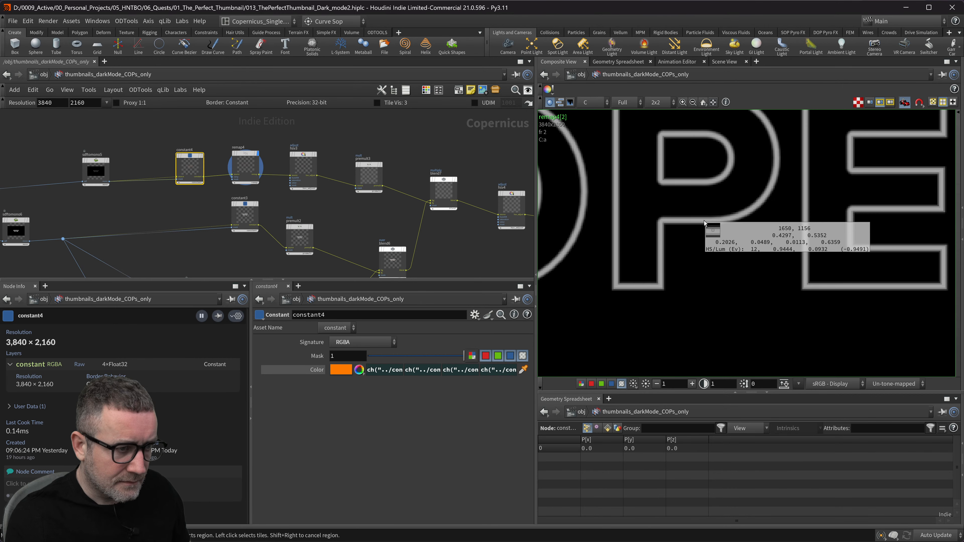
{"action": "middle_click_drag", "start_coordinate": [704, 223], "coordinate": [704, 224]}
{"action": "scroll", "coordinate": [789, 297], "scroll_direction": "down", "scroll_amount": 5}
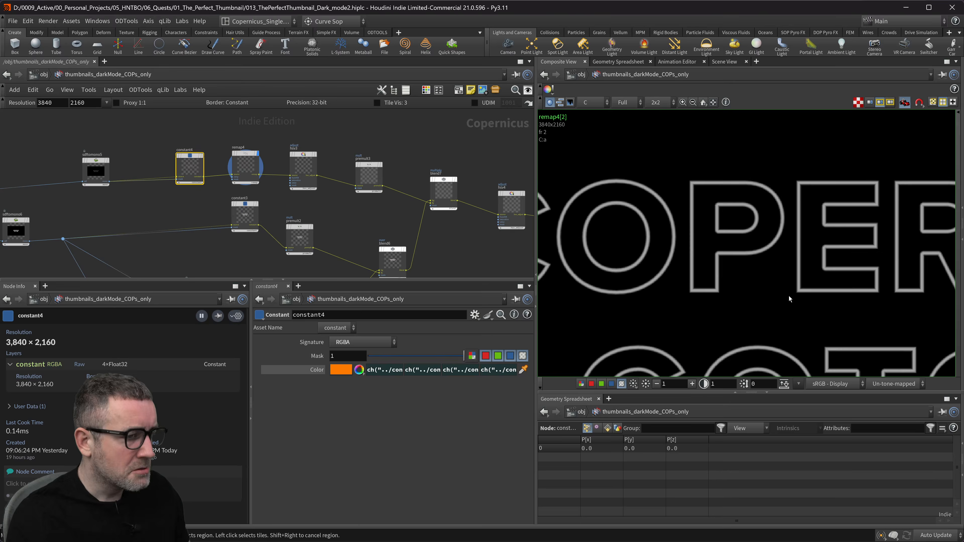
- Display hsv4's output and parameters and examine the title's alpha channel
{"action": "middle_click", "coordinate": [443, 191]}
{"action": "middle_click_drag", "start_coordinate": [430, 225], "coordinate": [224, 228]}
{"action": "scroll", "coordinate": [351, 186], "scroll_direction": "down", "scroll_amount": 3}
{"action": "scroll", "coordinate": [378, 197], "scroll_direction": "up", "scroll_amount": 3}
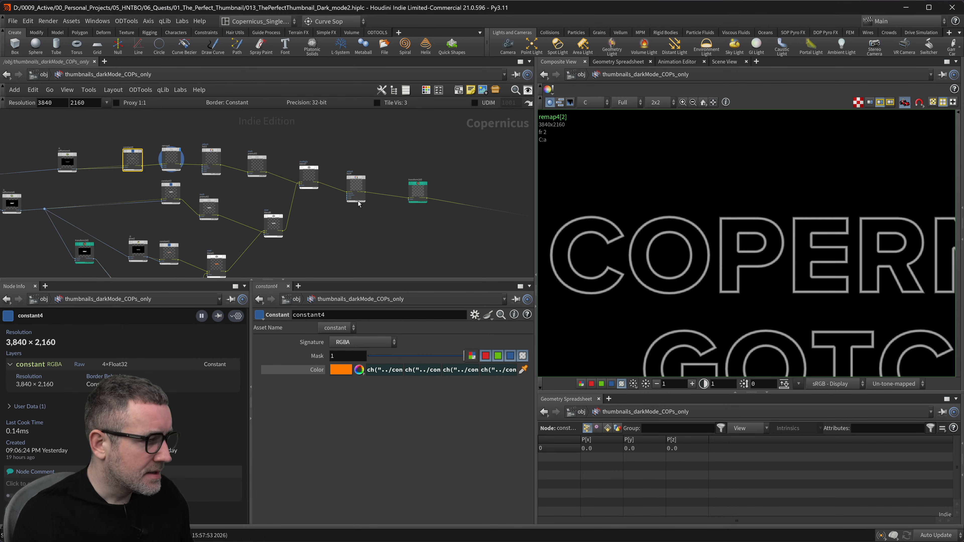
{"action": "scroll", "coordinate": [367, 183], "scroll_direction": "up", "scroll_amount": 2}
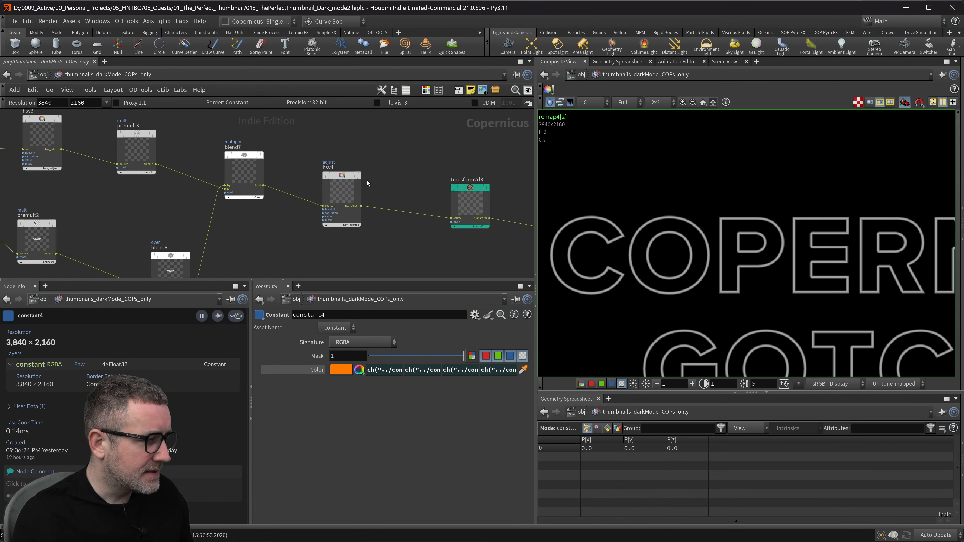
{"action": "scroll", "coordinate": [353, 182], "scroll_direction": "down", "scroll_amount": 2}
{"action": "left_click", "coordinate": [352, 181]}
{"action": "left_click_drag", "start_coordinate": [392, 152], "coordinate": [305, 241]}
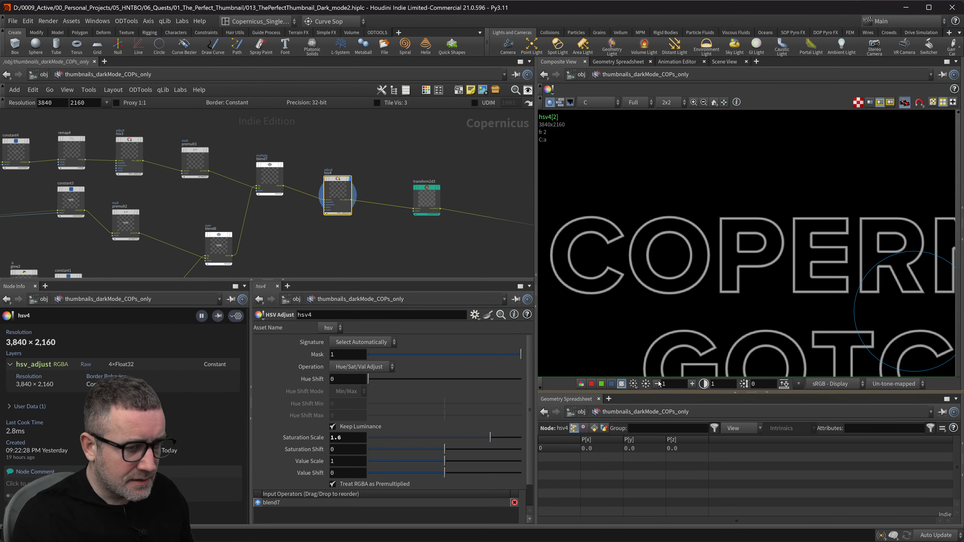
{"action": "scroll", "coordinate": [653, 197], "scroll_direction": "down", "scroll_amount": 3}
{"action": "scroll", "coordinate": [679, 237], "scroll_direction": "down", "scroll_amount": 1}
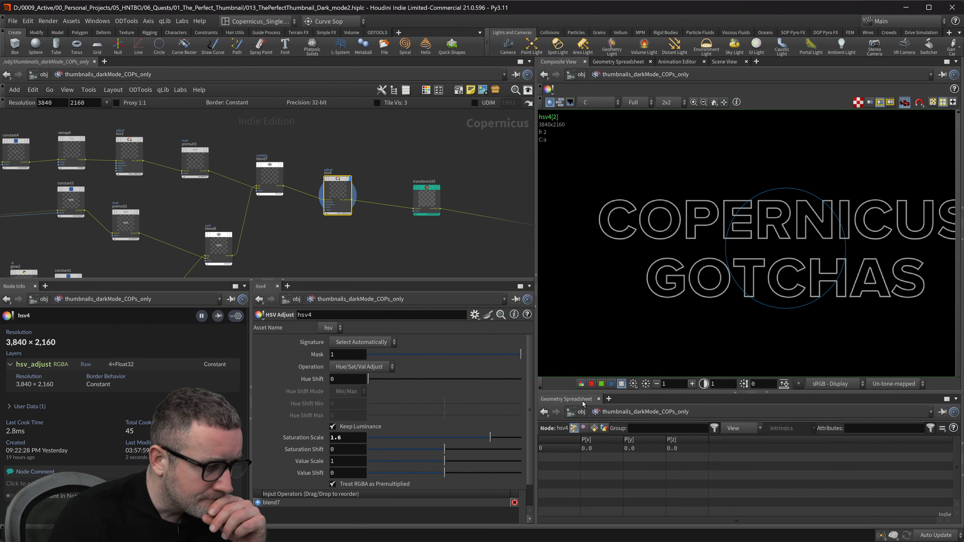
- View hsv4's colour output and show blend7's parameters
{"action": "left_click", "coordinate": [581, 384]}
{"action": "middle_click_drag", "start_coordinate": [393, 229], "coordinate": [323, 192]}
{"action": "middle_click_drag", "start_coordinate": [413, 207], "coordinate": [463, 200]}
{"action": "scroll", "coordinate": [463, 200], "scroll_direction": "down", "scroll_amount": 2}
{"action": "scroll", "coordinate": [327, 164], "scroll_direction": "up", "scroll_amount": 3}
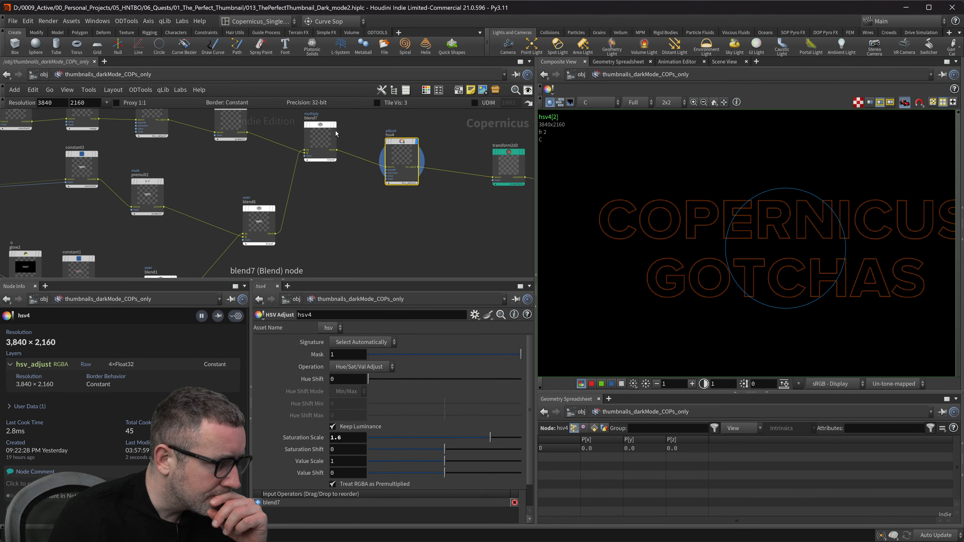
{"action": "middle_click_drag", "start_coordinate": [321, 132], "coordinate": [332, 140]}
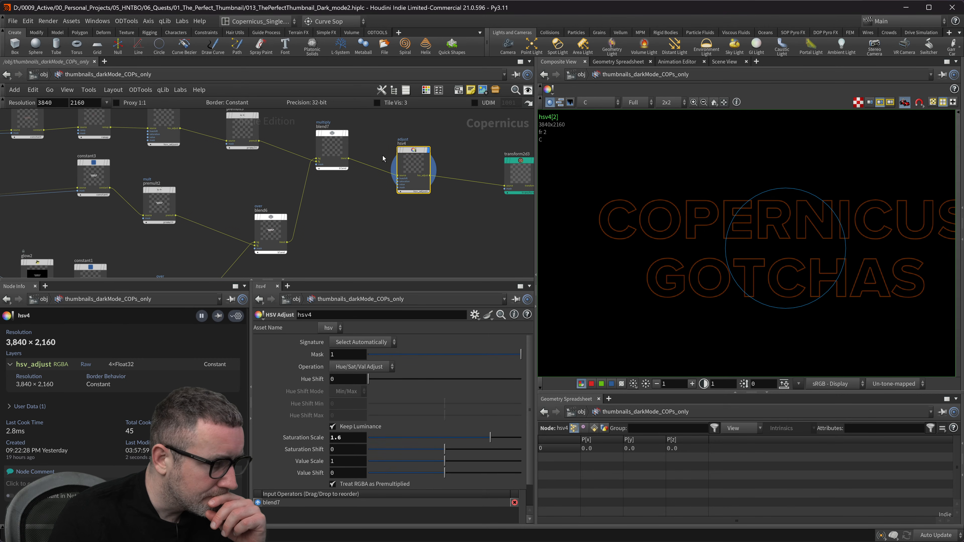
{"action": "left_click", "coordinate": [332, 140]}
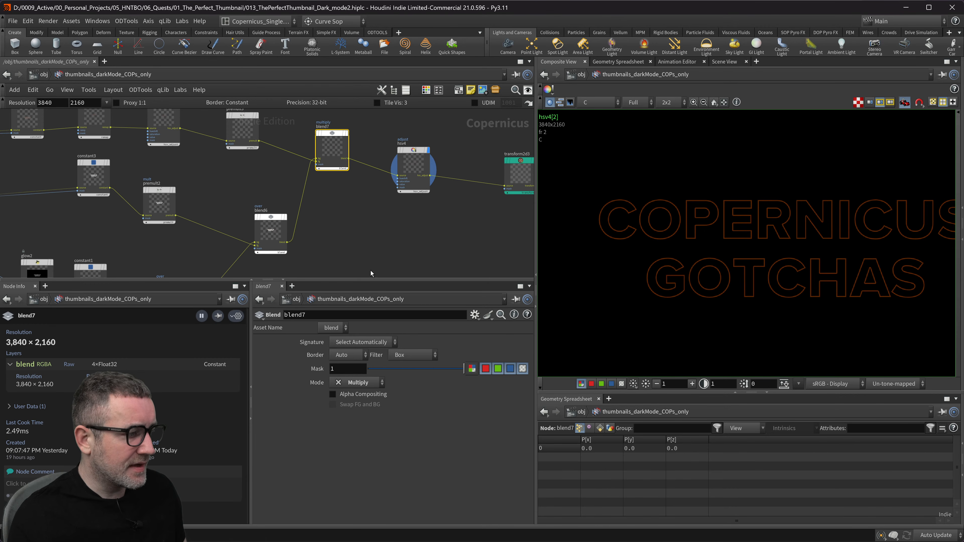
- Switch to the draw.fmotion.fr whiteboard and duplicate the "Tour of the auto-transcribe setup" note just above the original, ready for editing
{"action": "key", "text": "alt+Tab"}
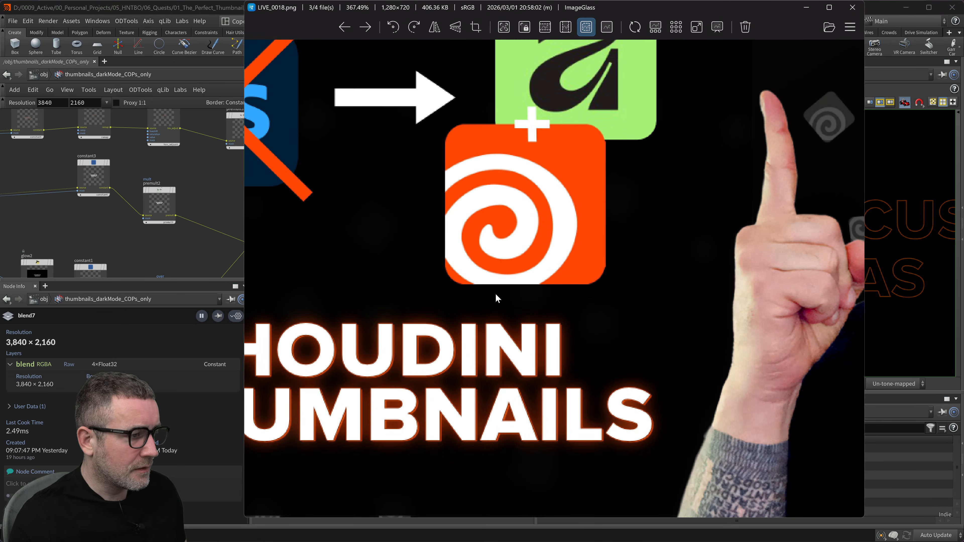
{"action": "key", "text": "alt+Tab"}
{"action": "key", "text": "Tab"}
{"action": "left_click", "coordinate": [538, 271]}
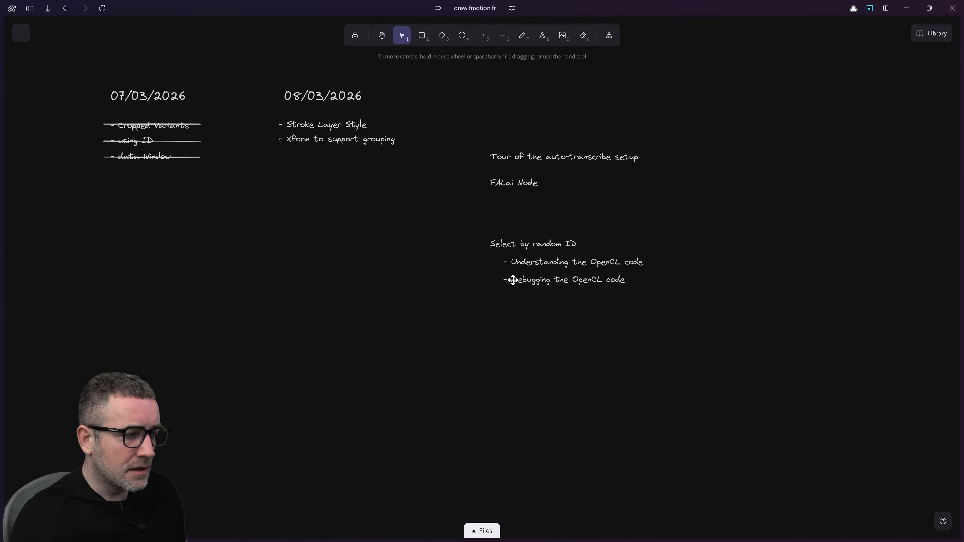
{"action": "left_click", "coordinate": [510, 158]}
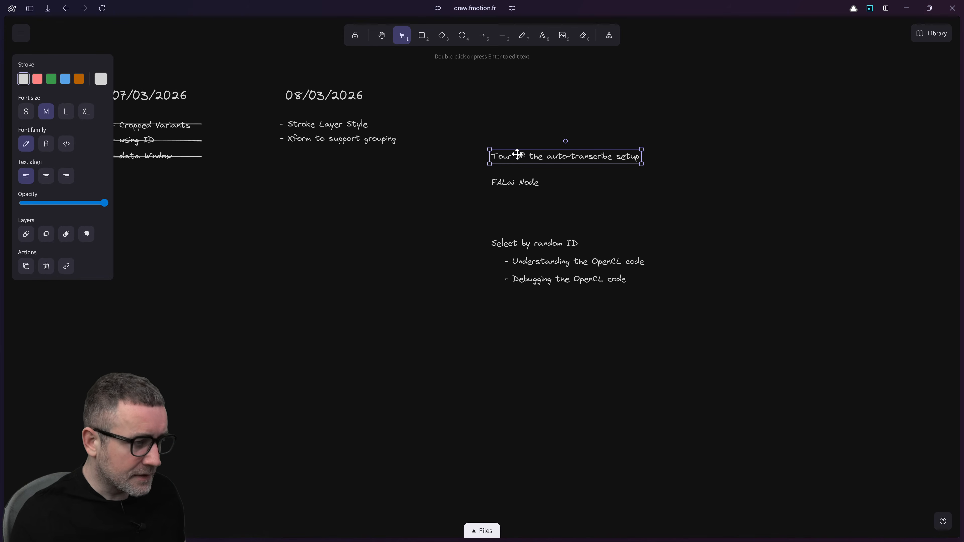
{"action": "mouse_move", "coordinate": [515, 151]}
{"action": "left_mouse_down"}
{"action": "mouse_move", "coordinate": [515, 123]}
{"action": "mouse_move", "coordinate": [514, 134]}
{"action": "left_mouse_up"}
{"action": "double_click", "coordinate": [515, 137]}
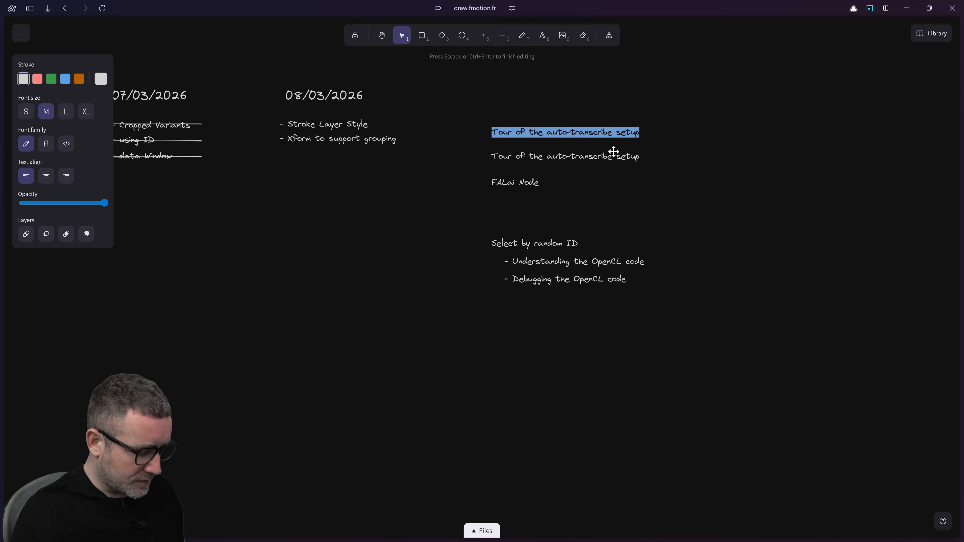
- Replace the duplicated note's text with "Why is multiply needing the"
{"action": "type", "text": "Why is multip"}
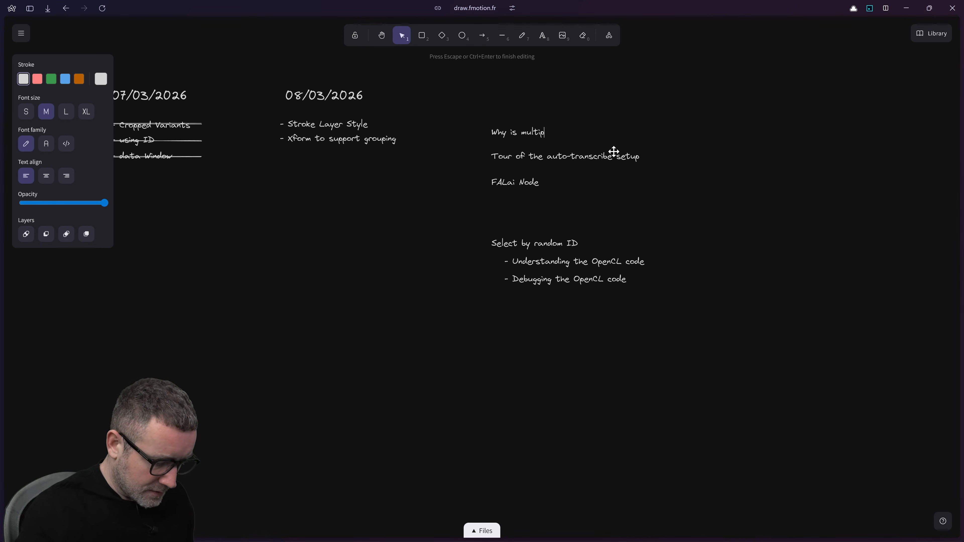
{"action": "type", "text": "nee"}
{"action": "type", "text": "fin"}
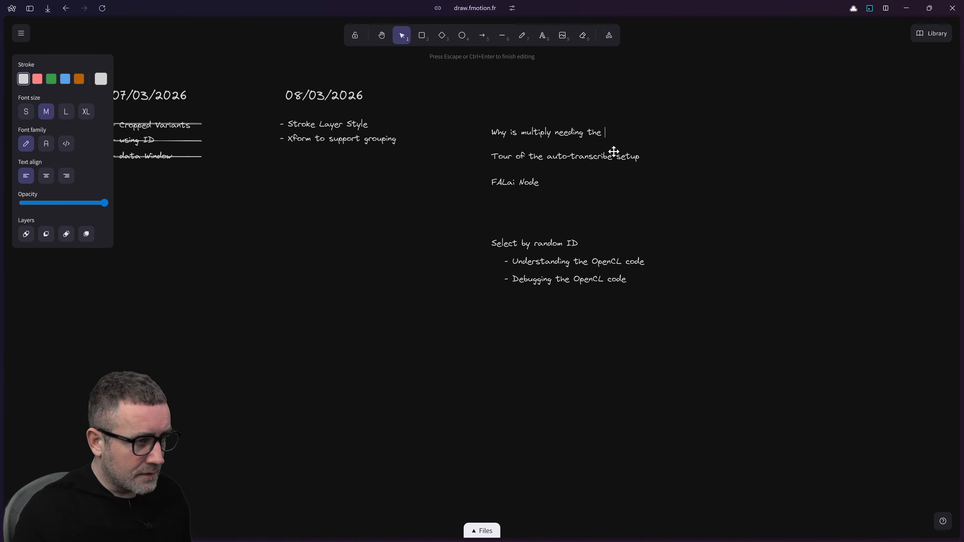
- Switch to Houdini and check the blending options on the blend7 node
{"action": "key", "text": "alt+Tab"}
{"action": "key", "text": "alt+Tab"}
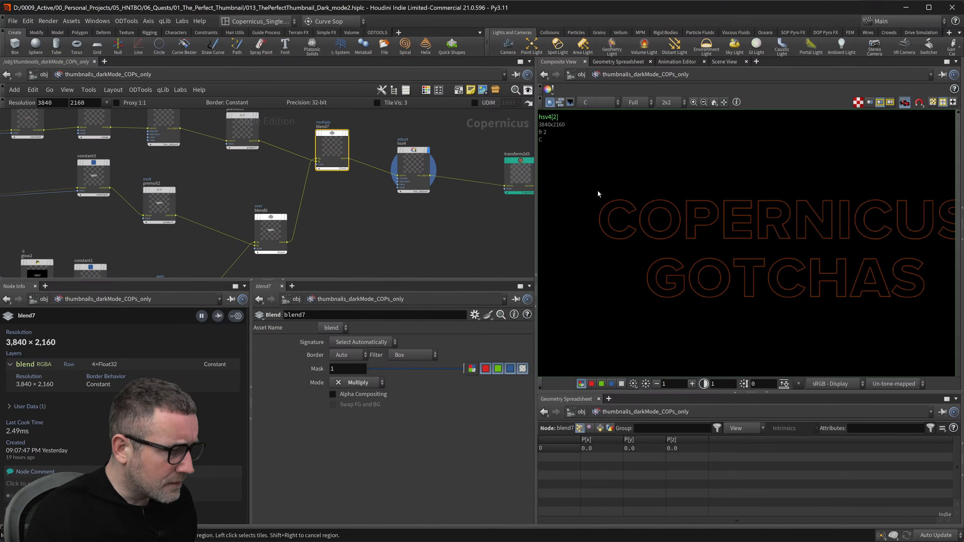
{"action": "middle_click_drag", "start_coordinate": [391, 228], "coordinate": [432, 259]}
{"action": "left_click_drag", "start_coordinate": [403, 127], "coordinate": [353, 223]}
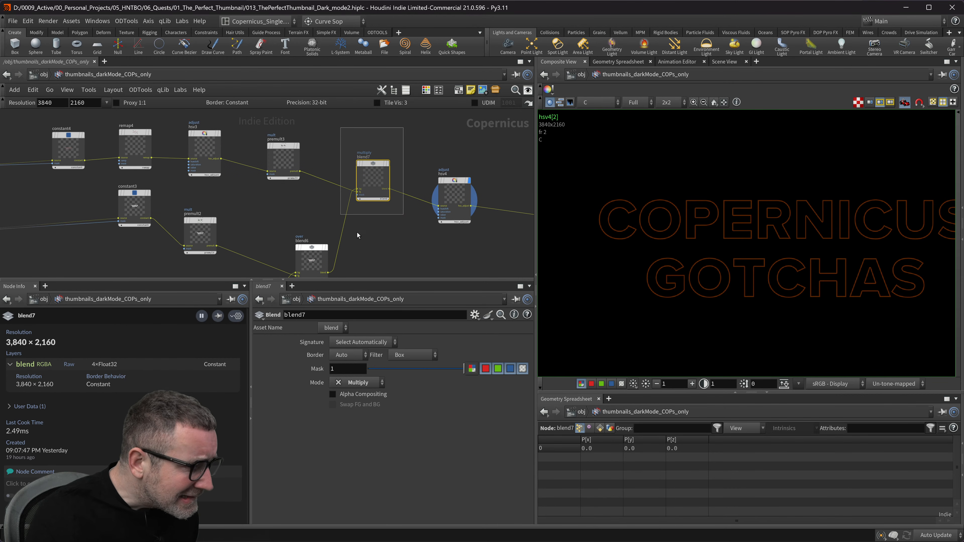
- Switch back to the whiteboard and complete the note as "Why is multiply needing the alpha compositing toggle"
{"action": "key", "text": "alt+Tab"}
{"action": "key", "text": "alt+Tab"}
{"action": "key", "text": "Tab"}
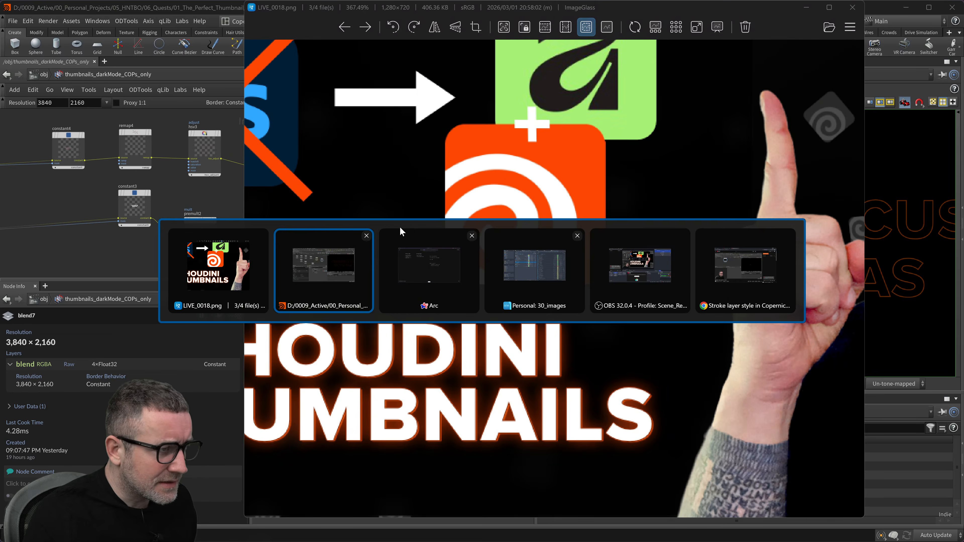
{"action": "left_click", "coordinate": [606, 135]}
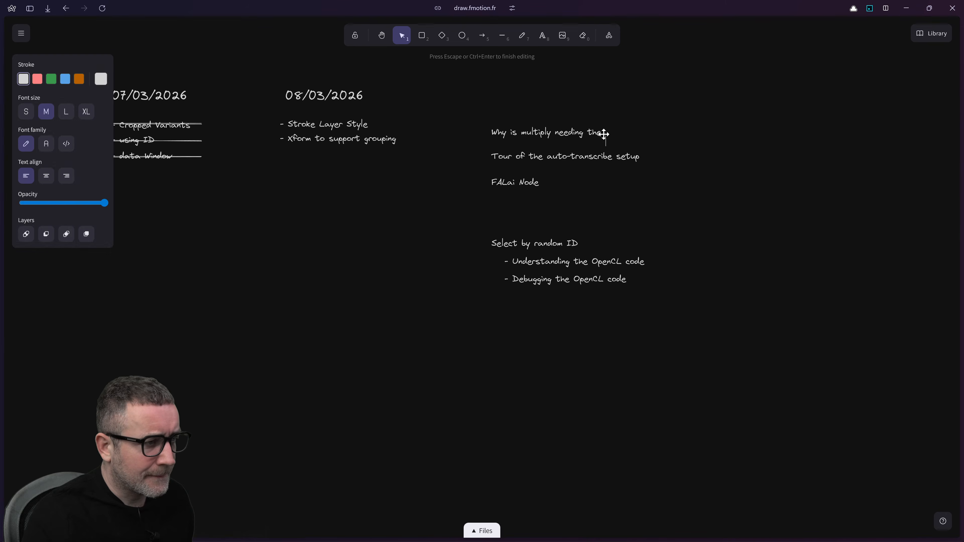
{"action": "double_click", "coordinate": [604, 133]}
{"action": "left_click", "coordinate": [602, 132]}
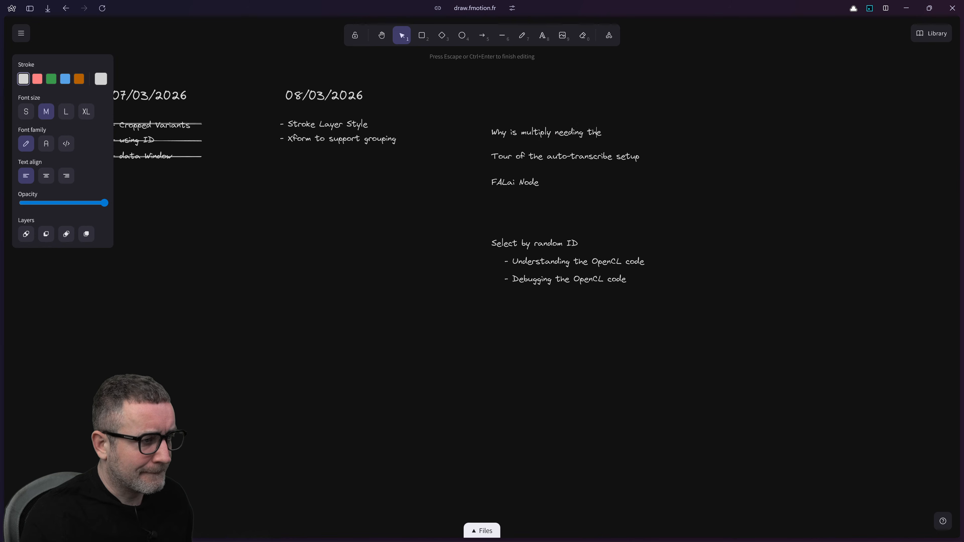
{"action": "type", "text": "a"}
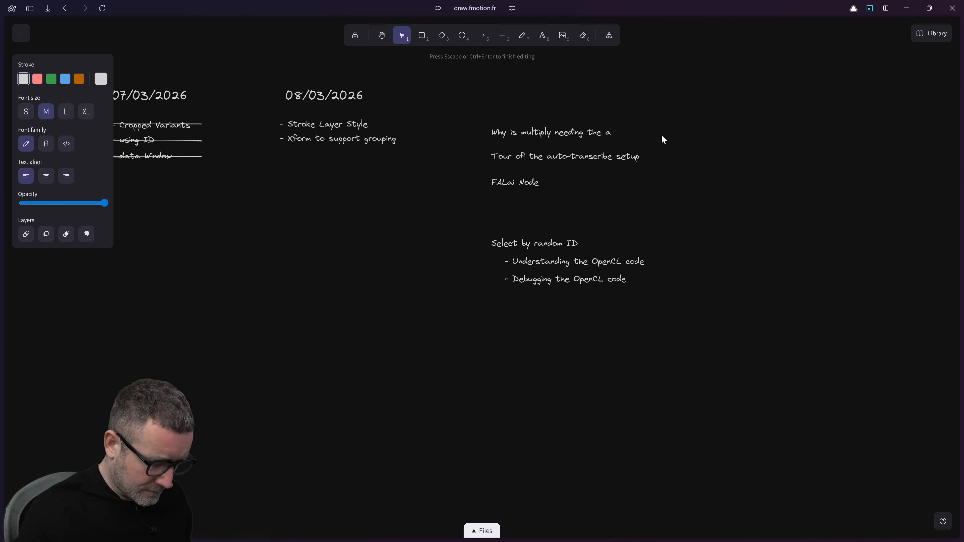
{"action": "type", "text": "lpha com"}
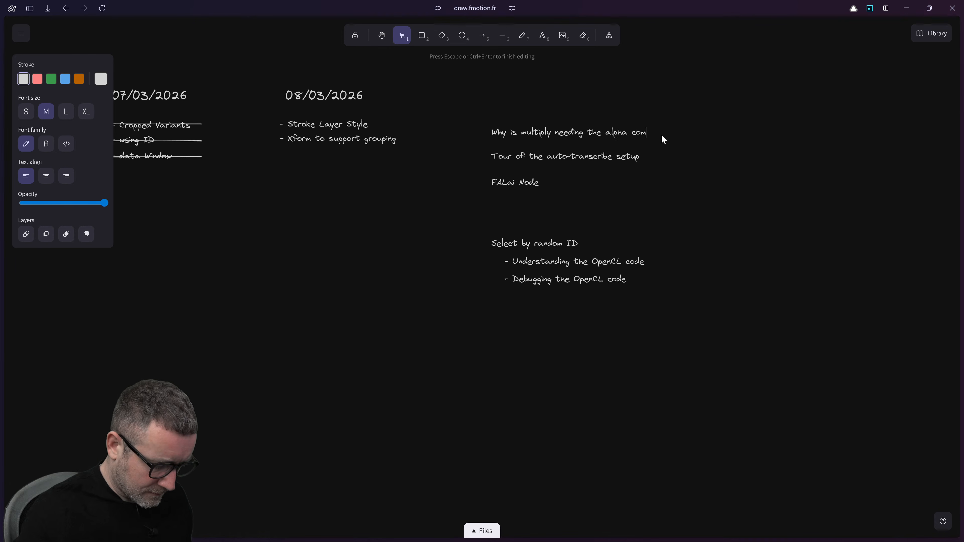
{"action": "type", "text": "positiung toggle"}
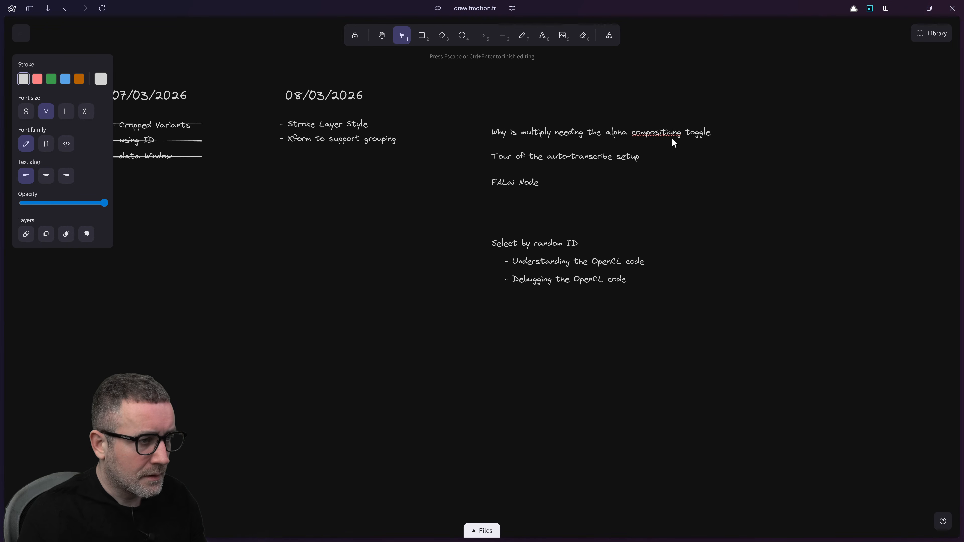
{"action": "left_click", "coordinate": [674, 150]}
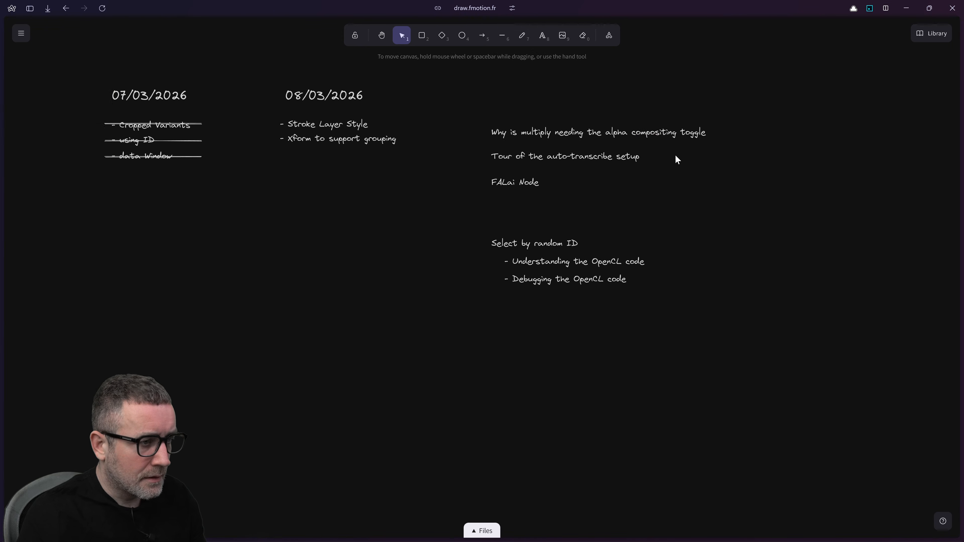
- Add a question mark directly after "toggle" at the end of the multiply note
{"action": "left_click", "coordinate": [707, 139]}
{"action": "key", "text": "Return"}
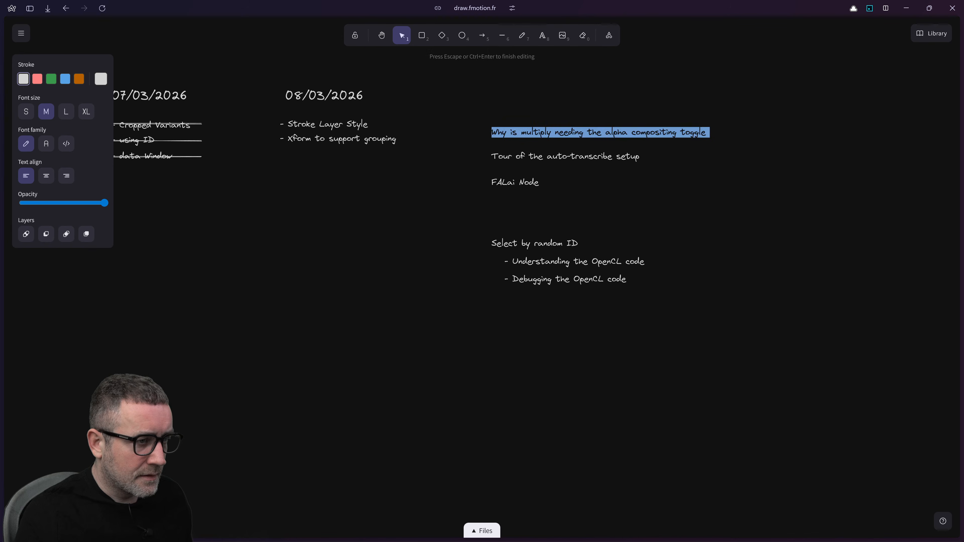
{"action": "key", "text": "End"}
{"action": "type", "text": "?"}
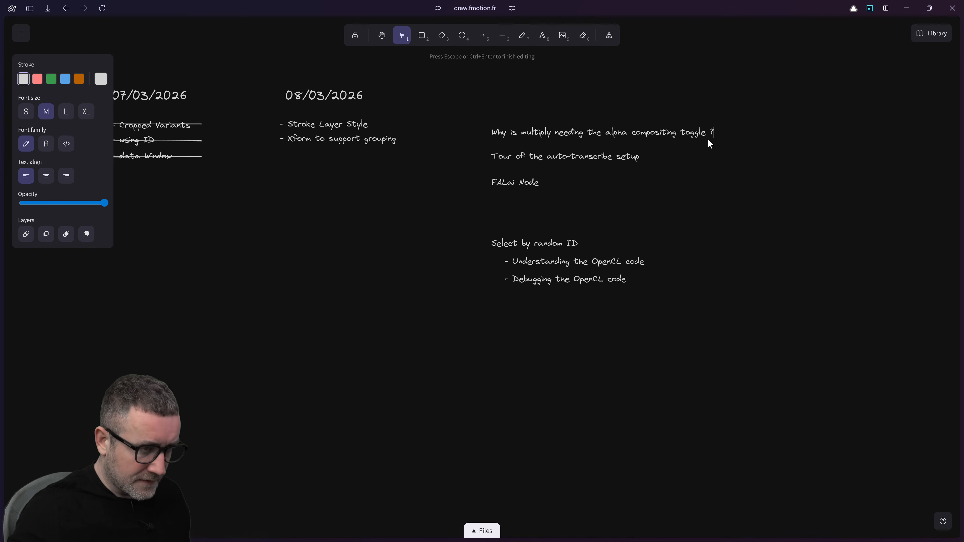
{"action": "key", "text": "Left"}
{"action": "key", "text": "BackSpace"}
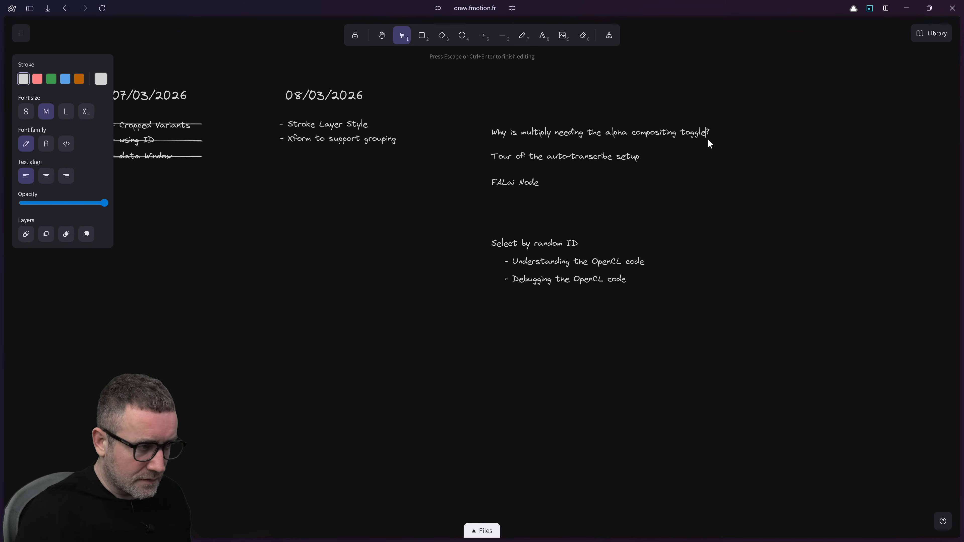
{"action": "left_click", "coordinate": [678, 162]}
- Move the "FALai Node" and auto-transcribe notes far to the right of the list, and place the multiply question directly above "Select by random ID"
{"action": "left_click_drag", "start_coordinate": [498, 184], "coordinate": [806, 180]}
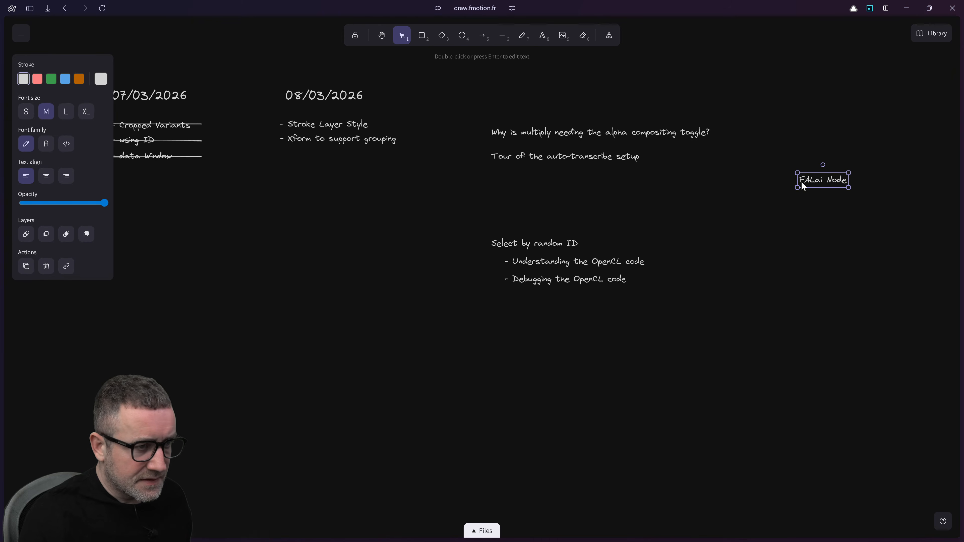
{"action": "middle_click_drag", "start_coordinate": [708, 197], "coordinate": [669, 197]}
{"action": "left_click_drag", "start_coordinate": [493, 156], "coordinate": [901, 182]}
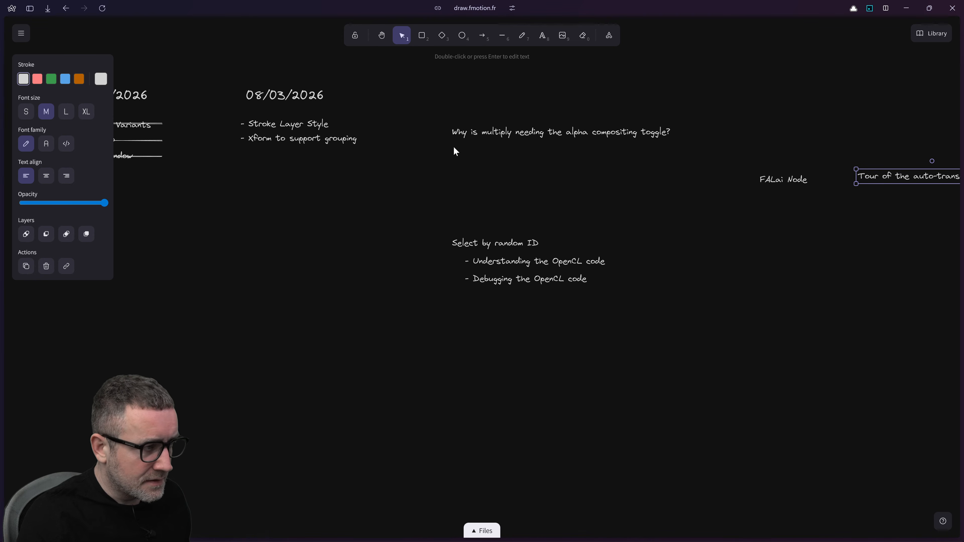
{"action": "left_click_drag", "start_coordinate": [466, 131], "coordinate": [466, 223]}
{"action": "scroll", "coordinate": [366, 254], "scroll_direction": "up", "scroll_amount": 1}
{"action": "scroll", "coordinate": [365, 254], "scroll_direction": "left", "scroll_amount": 2}
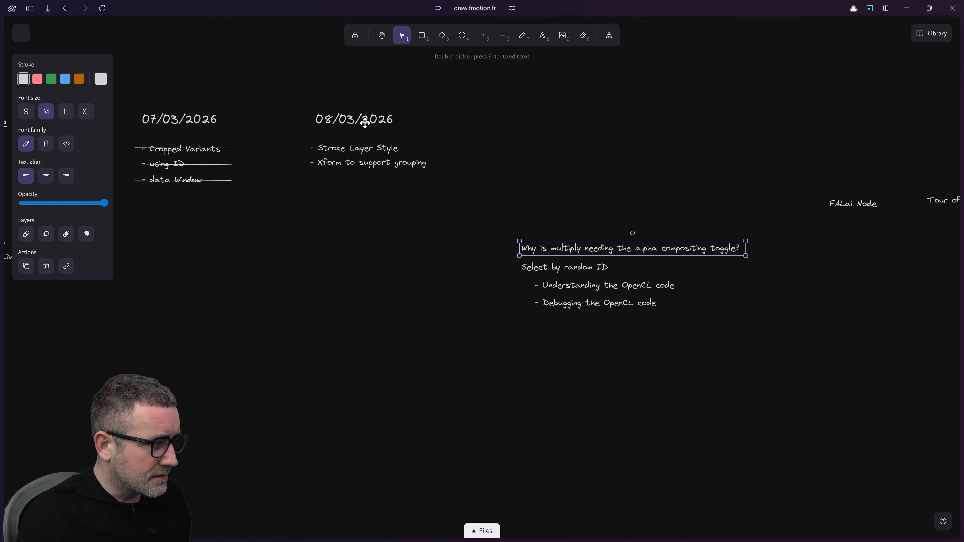
{"action": "left_click", "coordinate": [384, 122], "text": "shift"}
{"action": "left_click_drag", "start_coordinate": [384, 122], "coordinate": [522, 136], "text": "shift"}
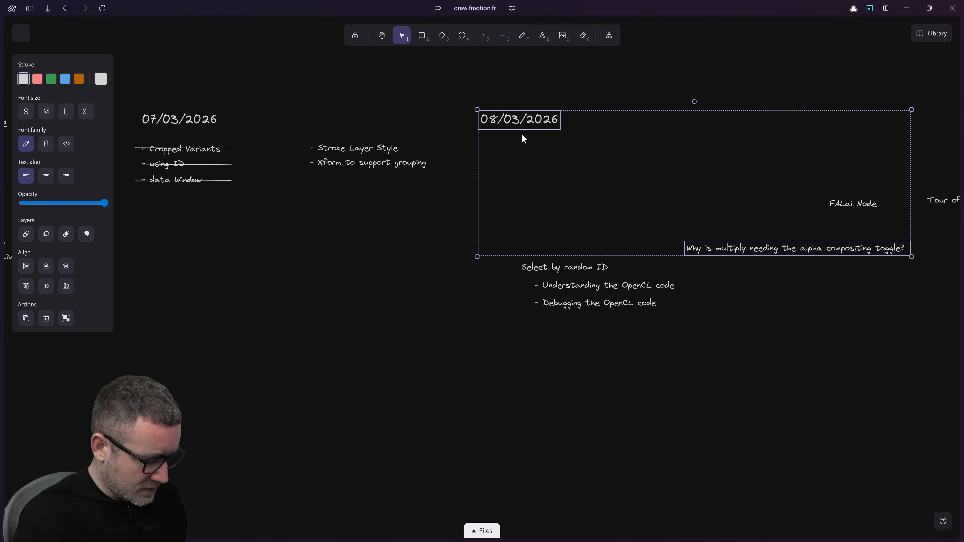
{"action": "key", "text": "ctrl+z"}
- Duplicate the 08/03/2026 heading further right on the same line and change the copy's date to 10/03/2026
{"action": "left_click", "coordinate": [511, 131]}
{"action": "left_click_drag", "start_coordinate": [378, 121], "coordinate": [600, 138], "text": "alt+shift"}
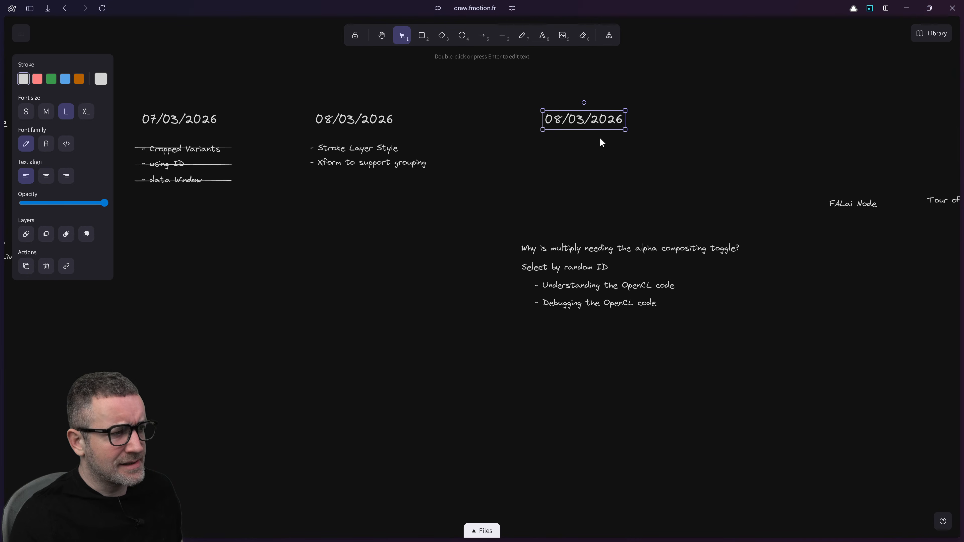
{"action": "double_click", "coordinate": [560, 119]}
{"action": "left_click", "coordinate": [561, 119]}
{"action": "left_click_drag", "start_coordinate": [562, 120], "coordinate": [553, 125]}
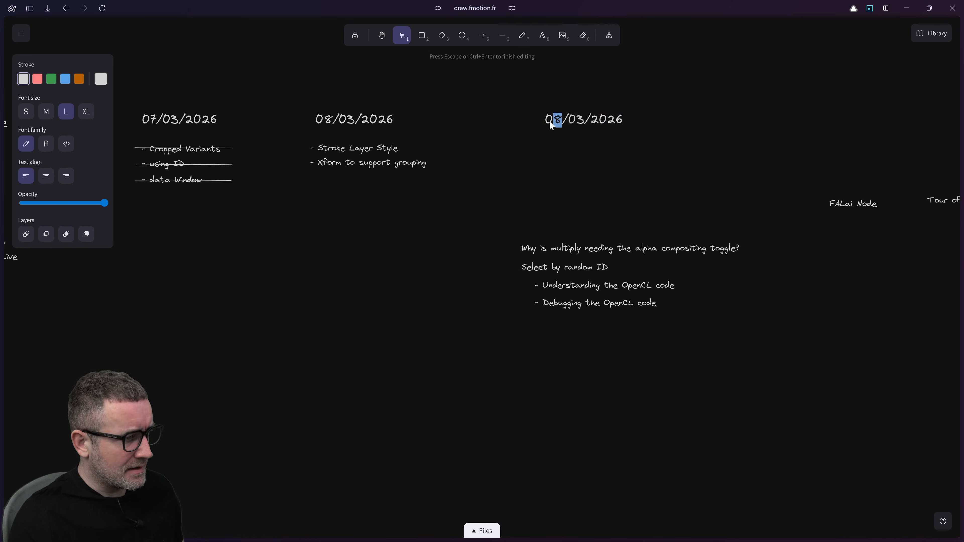
{"action": "key", "text": "shift+Right"}
{"action": "key", "text": "shift+Right"}
{"action": "left_click", "coordinate": [541, 119]}
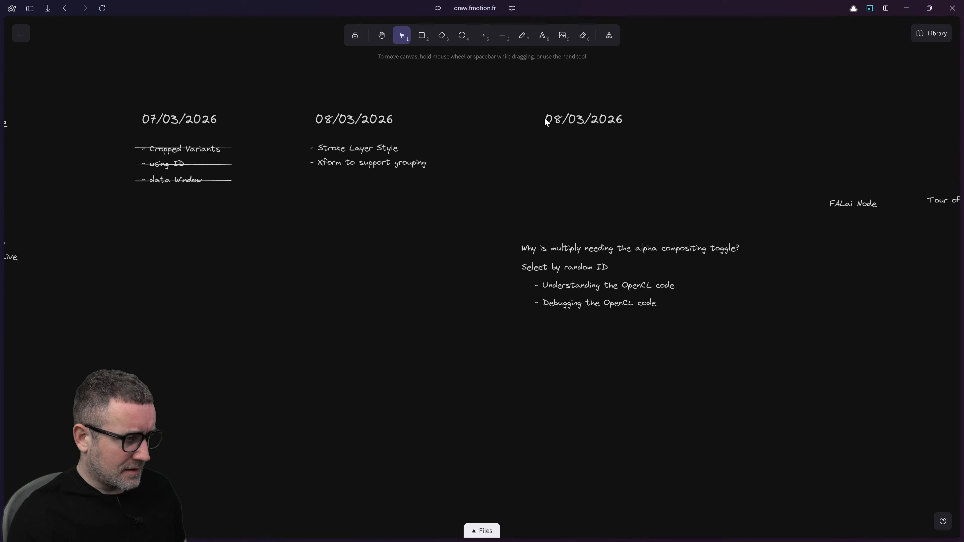
{"action": "double_click", "coordinate": [548, 119]}
{"action": "left_click", "coordinate": [549, 124]}
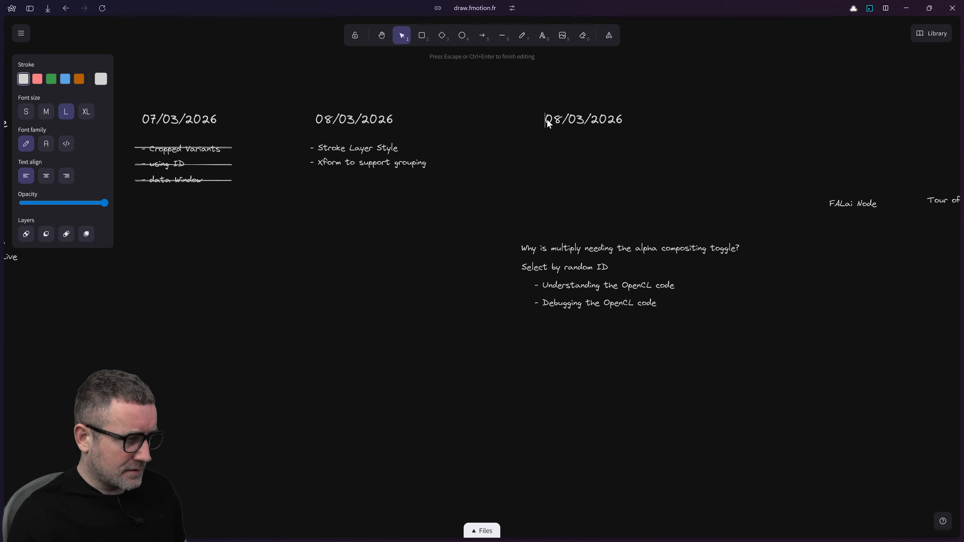
{"action": "key", "text": "shift+Right"}
{"action": "type", "text": "10"}
{"action": "left_click", "coordinate": [540, 217]}
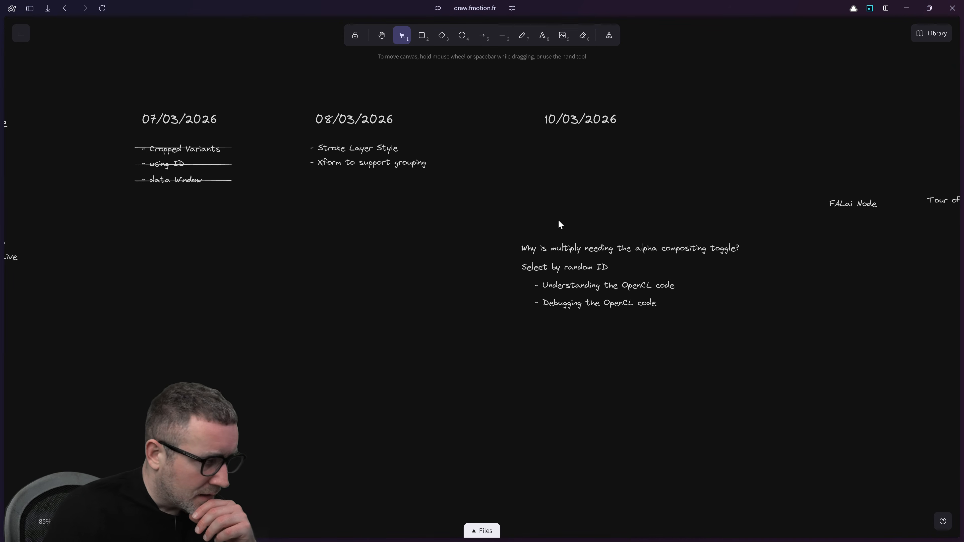
- Move the "Xform to support grouping" note out of the 08/03/2026 column to just above "FALai Node"
{"action": "left_click", "coordinate": [382, 163]}
{"action": "left_click", "coordinate": [349, 192]}
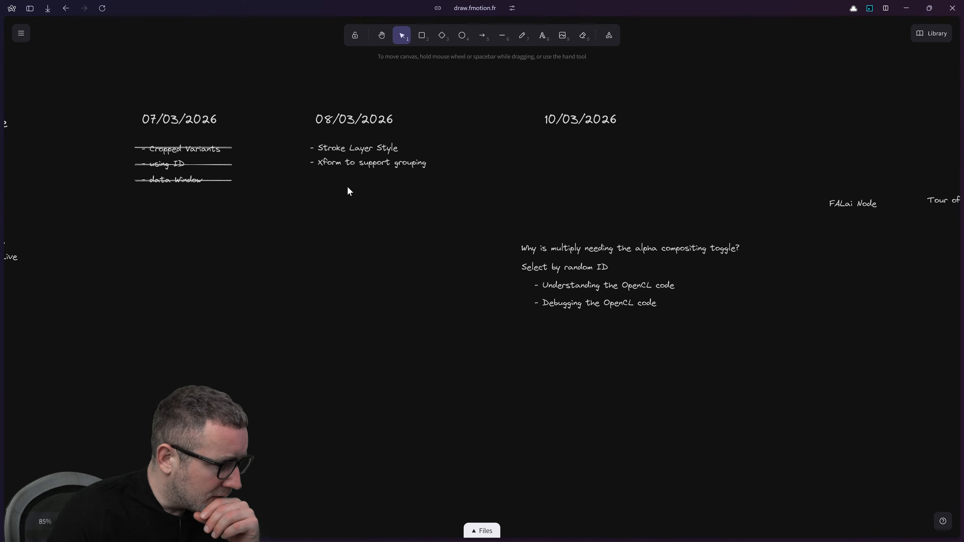
{"action": "scroll", "coordinate": [379, 254], "scroll_direction": "right", "scroll_amount": 2}
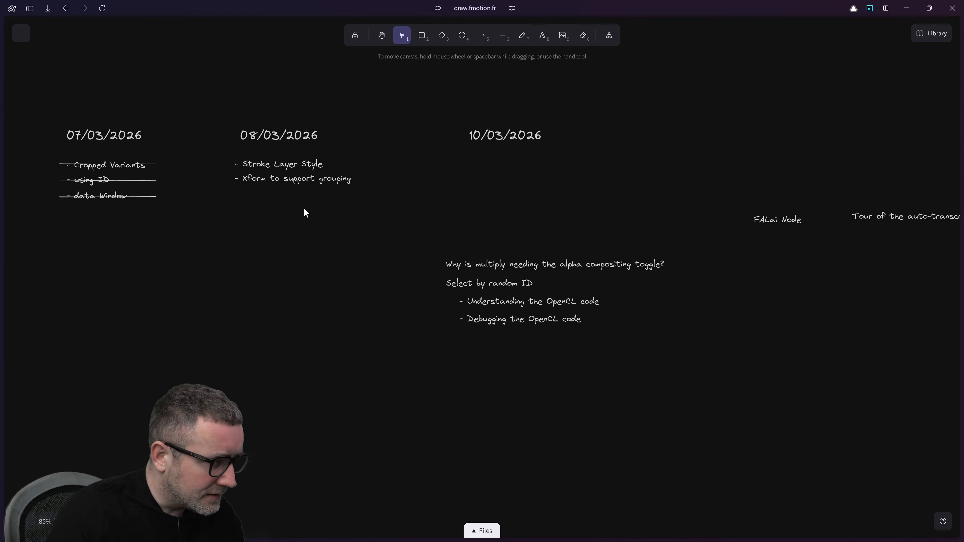
{"action": "left_click_drag", "start_coordinate": [280, 176], "coordinate": [826, 172]}
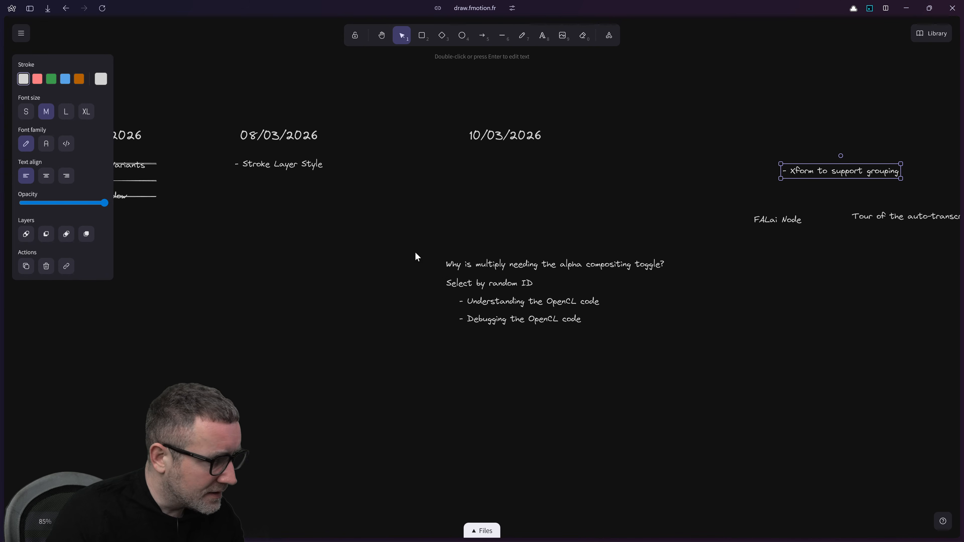
- Look over the whiteboard's dated columns and the Dark mode template, Assets and Prepa Rive lists
{"action": "scroll", "coordinate": [539, 281], "scroll_direction": "left", "scroll_amount": 5}
{"action": "scroll", "coordinate": [525, 323], "scroll_direction": "down", "scroll_amount": 6}
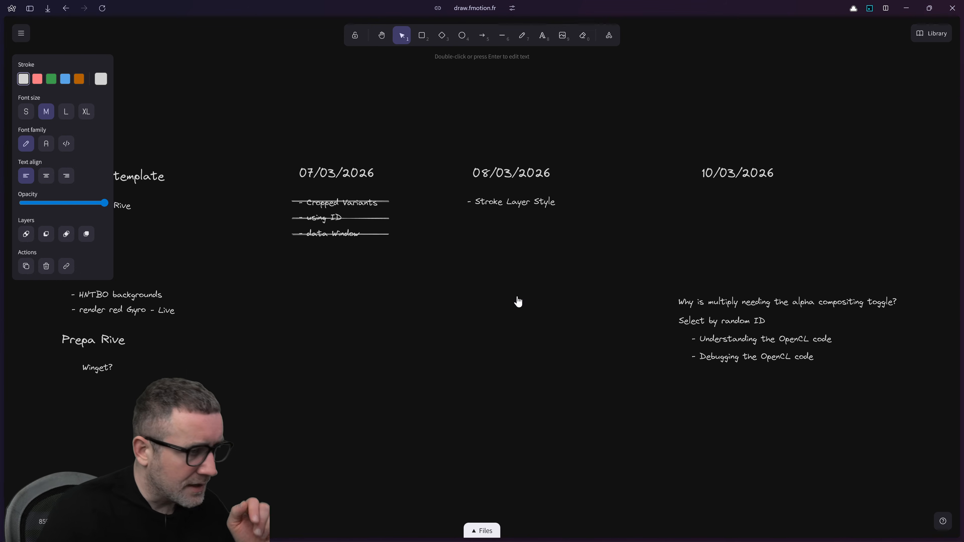
{"action": "scroll", "coordinate": [575, 327], "scroll_direction": "up", "scroll_amount": 3}
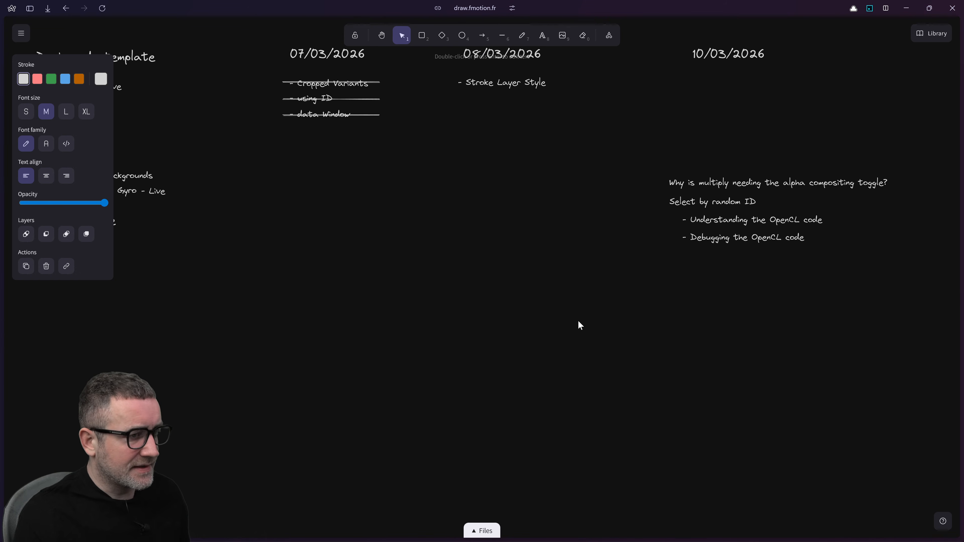
{"action": "key", "text": "ctrl+super+Right"}
{"action": "key", "text": "ctrl+super+Left"}
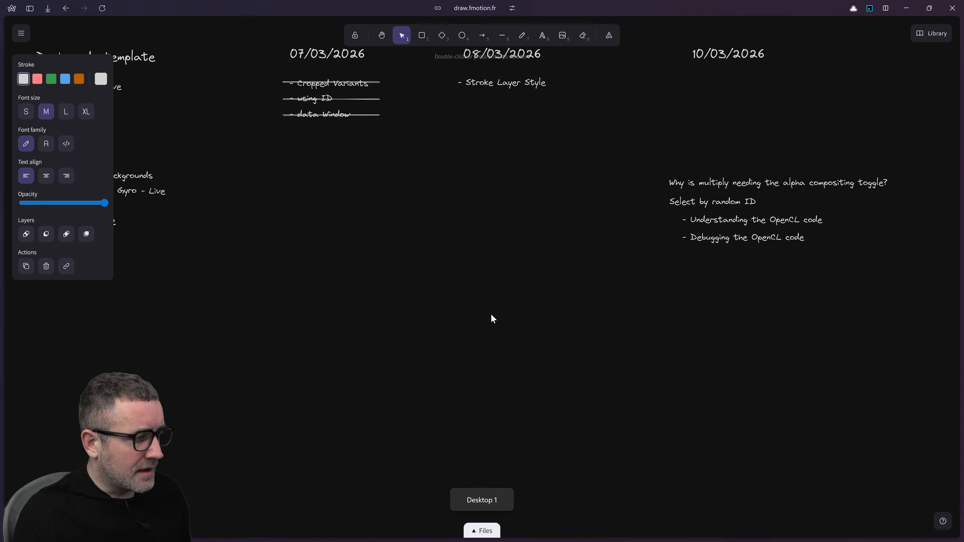
{"action": "middle_click_drag", "start_coordinate": [632, 297], "coordinate": [961, 315]}
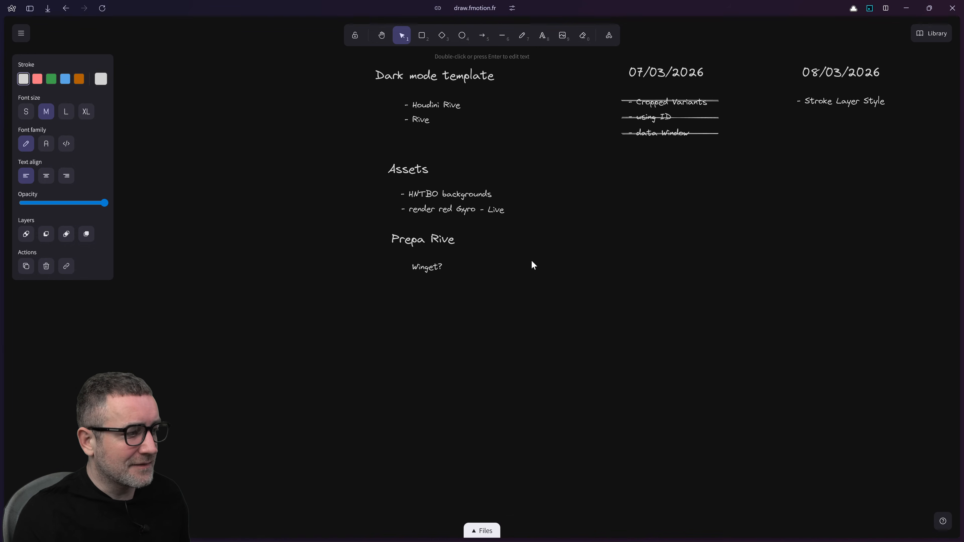
{"action": "middle_click_drag", "start_coordinate": [542, 260], "coordinate": [388, 276]}
{"action": "scroll", "coordinate": [390, 281], "scroll_direction": "right", "scroll_amount": 9}
{"action": "scroll", "coordinate": [523, 282], "scroll_direction": "up", "scroll_amount": 2}
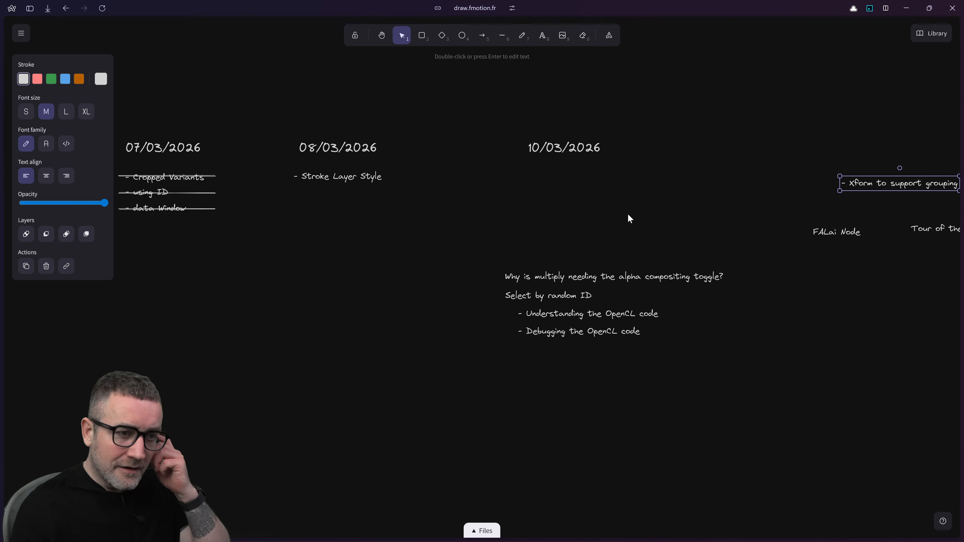
{"action": "middle_click_drag", "start_coordinate": [629, 206], "coordinate": [635, 210]}
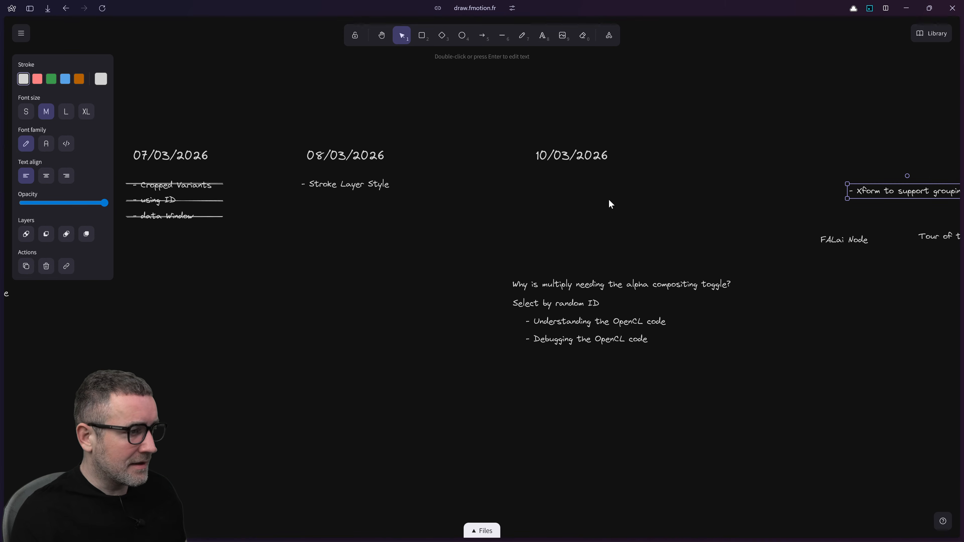
{"action": "middle_click_drag", "start_coordinate": [570, 196], "coordinate": [611, 191]}
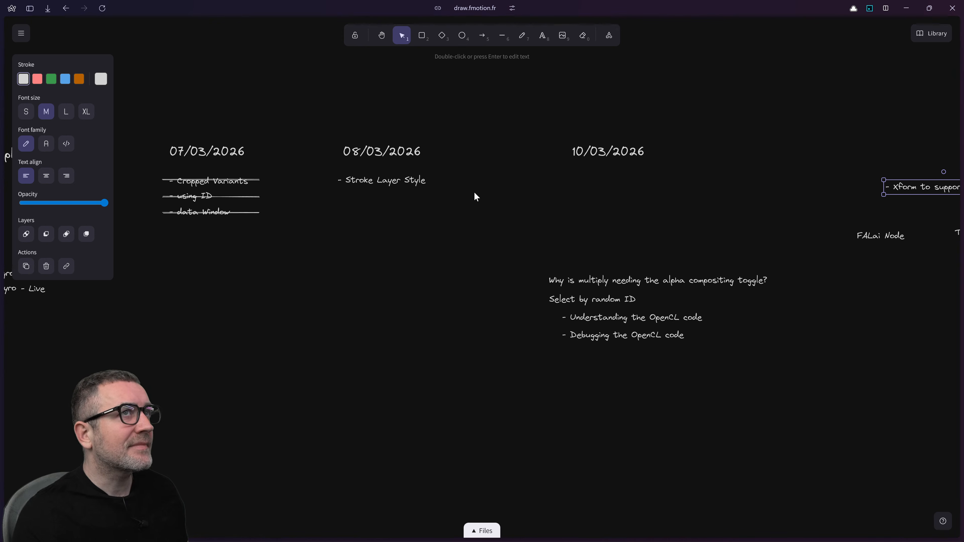
- Switch to Houdini and show the parameters of the blend7 multiply node
{"action": "key", "text": "alt+Tab"}
{"action": "key", "text": "alt+Tab"}
{"action": "middle_click_drag", "start_coordinate": [470, 222], "coordinate": [358, 246]}
{"action": "scroll", "coordinate": [246, 140], "scroll_direction": "up", "scroll_amount": 3}
{"action": "mouse_move", "coordinate": [247, 137]}
{"action": "left_click", "coordinate": [266, 120]}
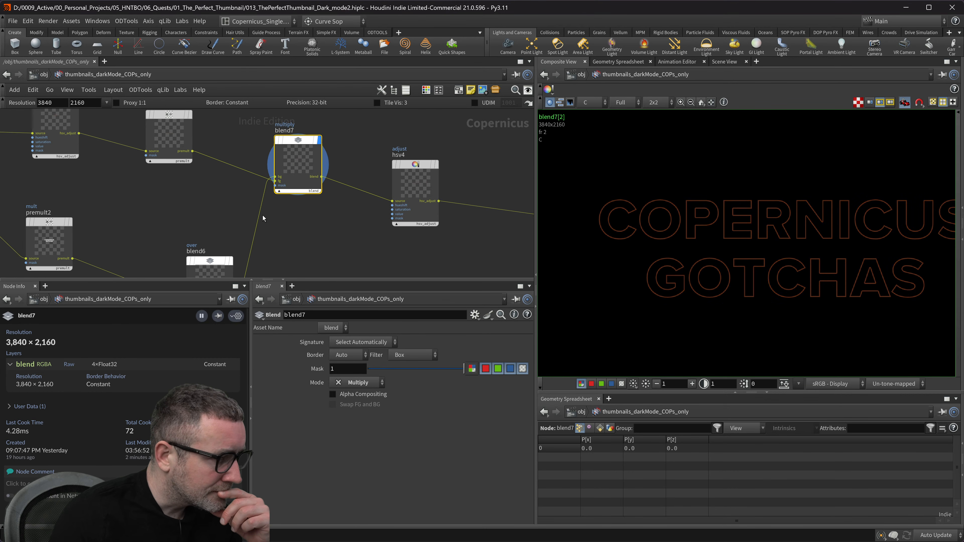
- Try to wire the output of premult3 into the mask input of blend7
{"action": "left_click", "coordinate": [192, 151]}
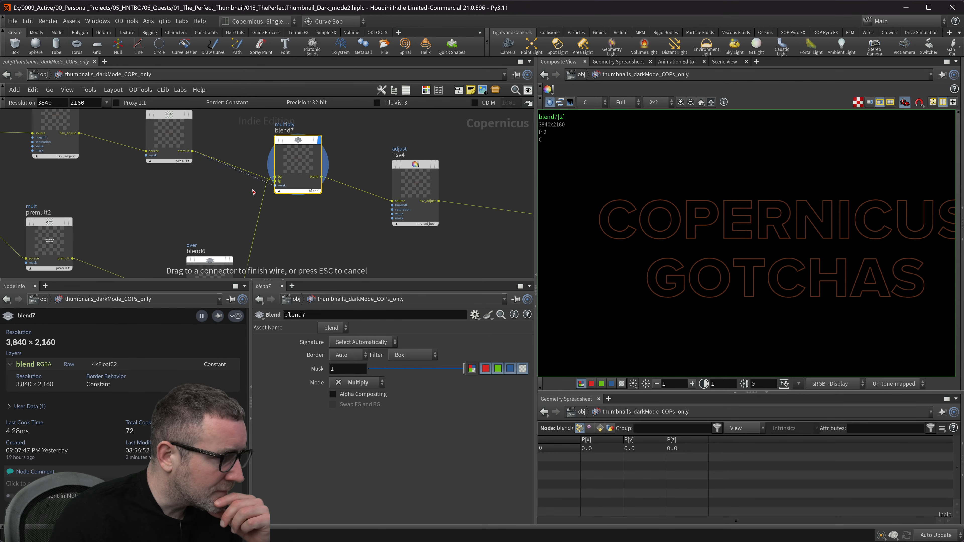
{"action": "left_click", "coordinate": [275, 186]}
{"action": "mouse_move", "coordinate": [316, 167]}
{"action": "middle_click_drag", "start_coordinate": [237, 181], "coordinate": [270, 185]}
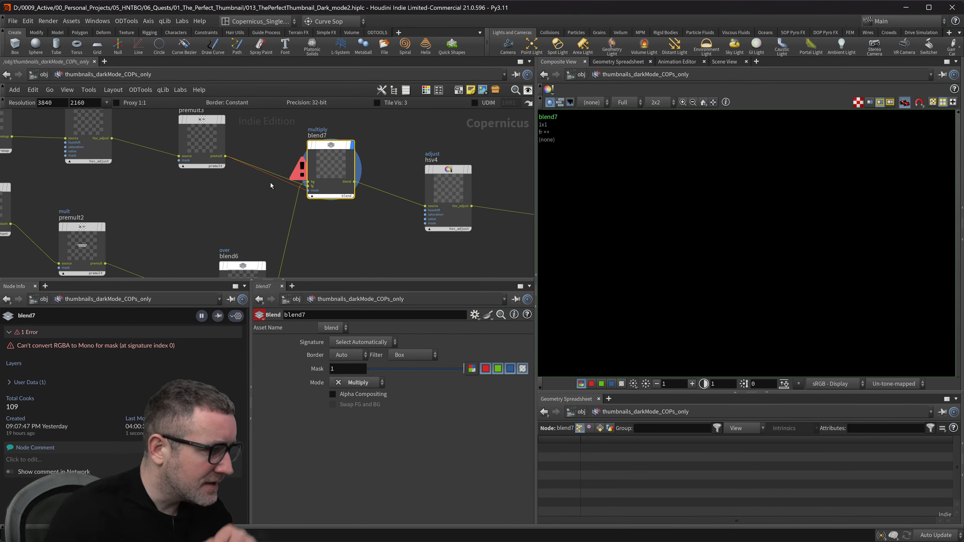
- Try the Un-Premultiply by Alpha operation on premult3, then restore Premultiply by Alpha
{"action": "key", "text": "Up"}
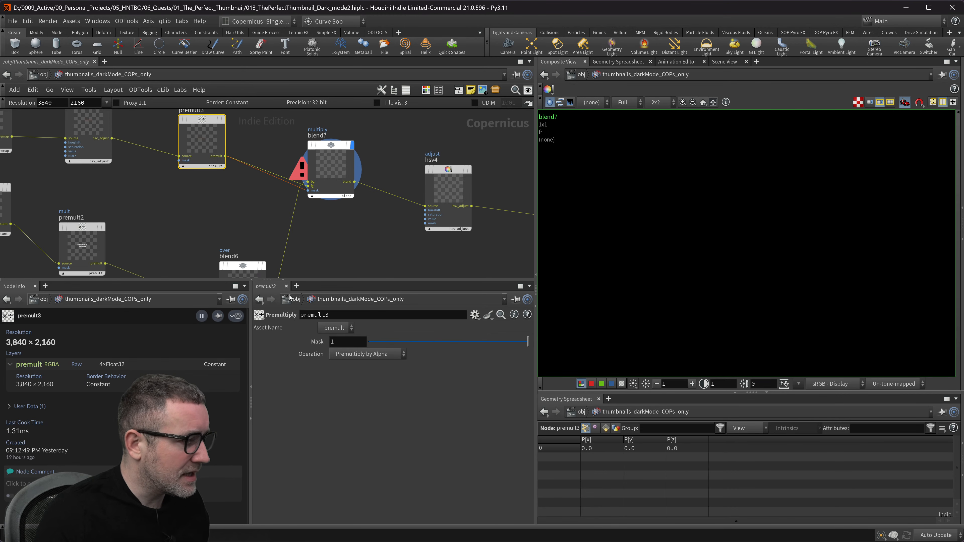
{"action": "left_click", "coordinate": [365, 357]}
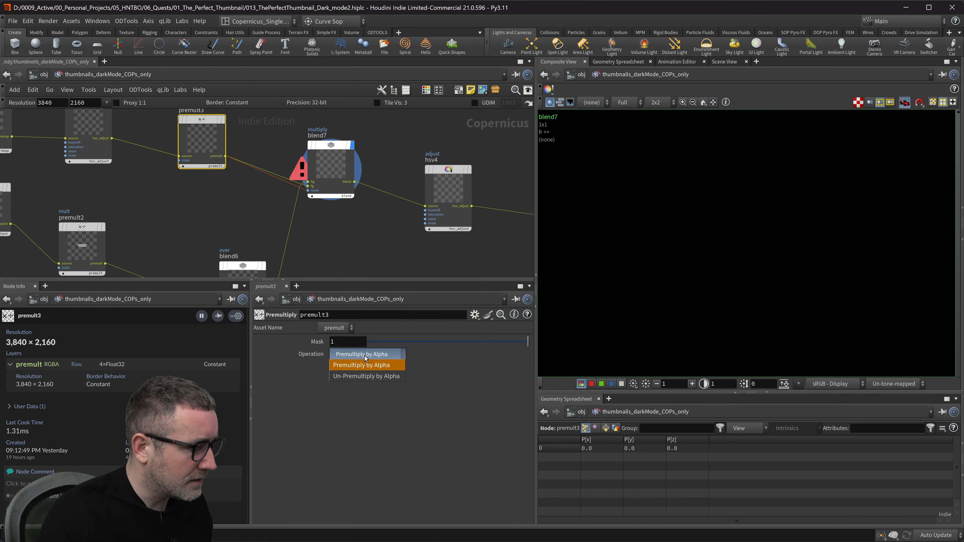
{"action": "left_click", "coordinate": [365, 375]}
{"action": "left_click", "coordinate": [357, 357]}
{"action": "left_click", "coordinate": [357, 364]}
- Cut the wire from premult3 to the mask input of blend7 and enable Alpha Compositing on blend7
{"action": "key", "text": "y"}
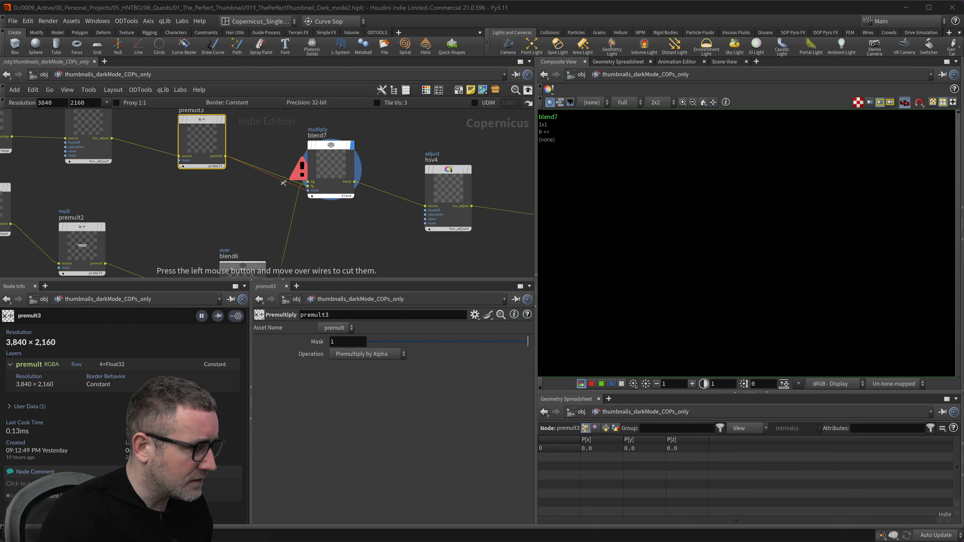
{"action": "left_click_drag", "start_coordinate": [286, 178], "coordinate": [285, 192]}
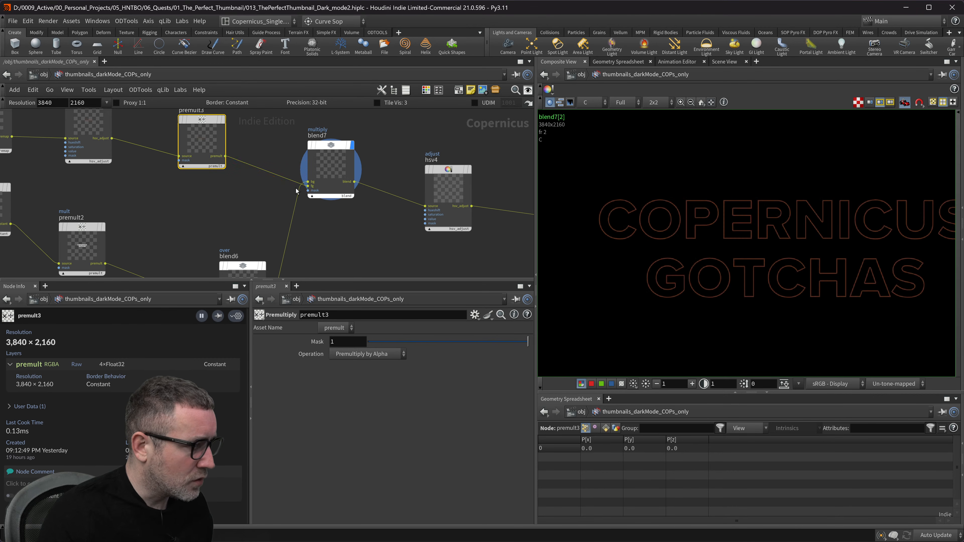
{"action": "left_click_drag", "start_coordinate": [336, 148], "coordinate": [346, 148]}
{"action": "left_click", "coordinate": [347, 149]}
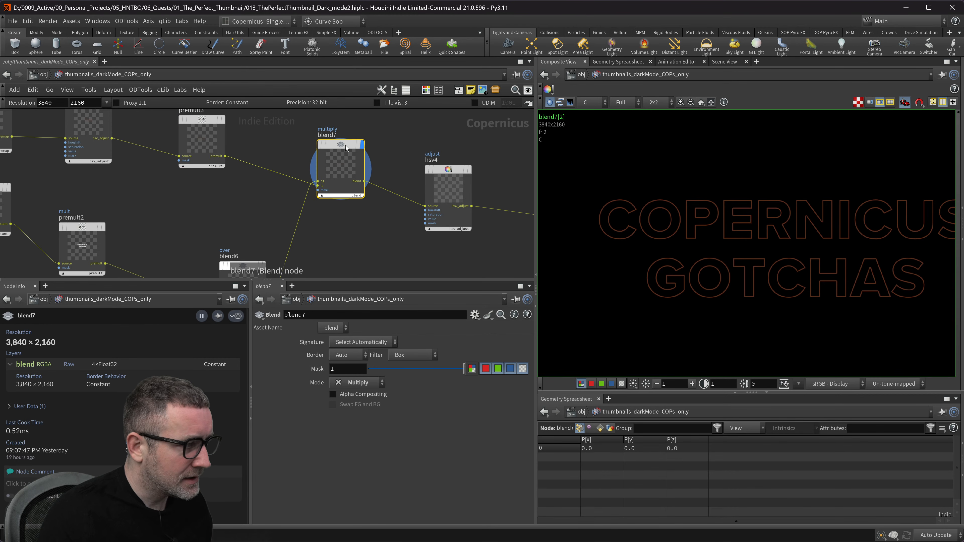
{"action": "left_click", "coordinate": [333, 395]}
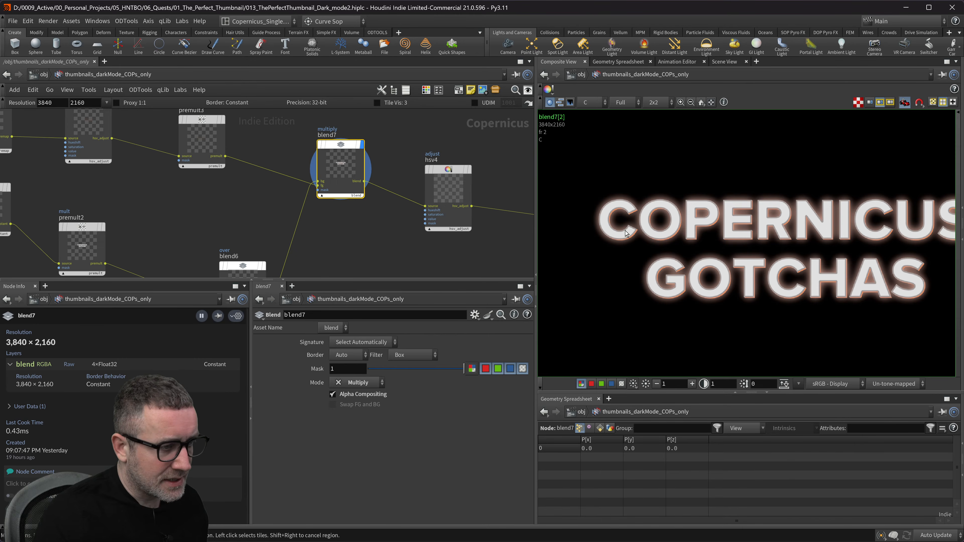
{"action": "scroll", "coordinate": [628, 237], "scroll_direction": "up", "scroll_amount": 3}
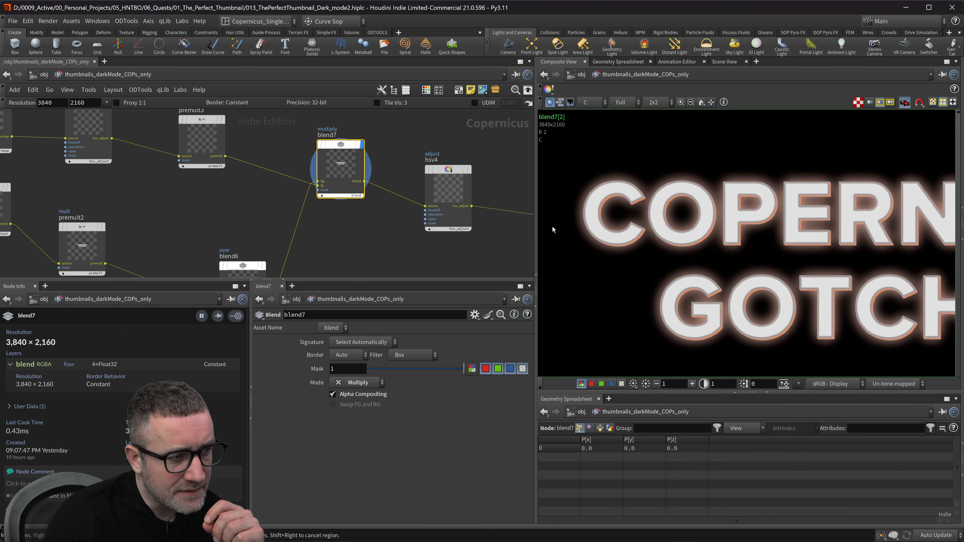
- Move the blend6 node closer to premult2 and display its result in the composite view
{"action": "middle_click_drag", "start_coordinate": [400, 255], "coordinate": [448, 194]}
{"action": "left_click_drag", "start_coordinate": [324, 189], "coordinate": [278, 189]}
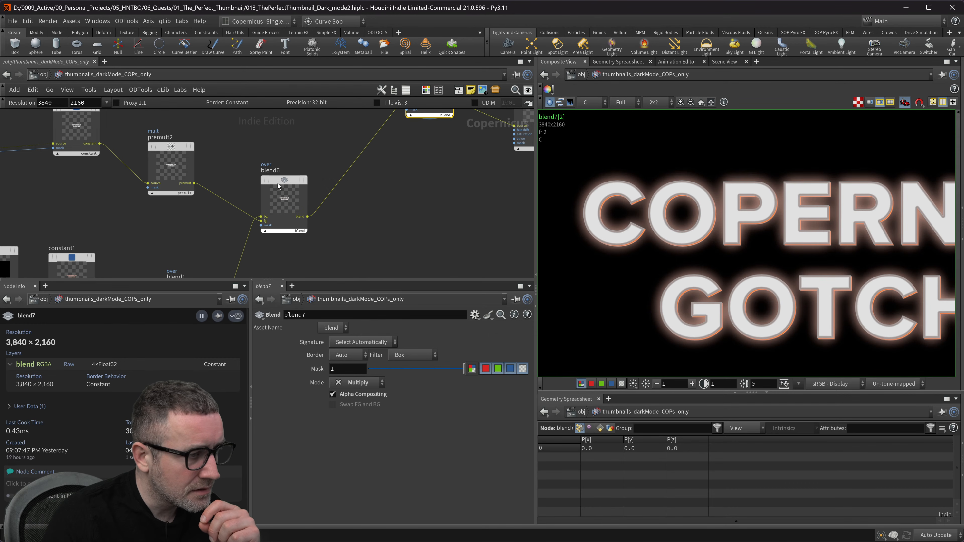
{"action": "middle_click_drag", "start_coordinate": [409, 203], "coordinate": [313, 238]}
{"action": "left_click", "coordinate": [354, 263]}
{"action": "key", "text": "Tab"}
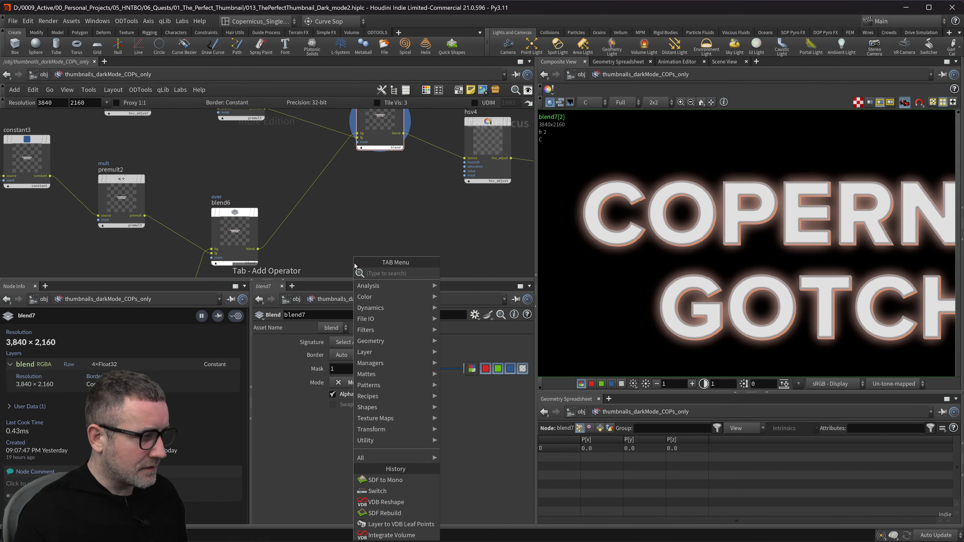
{"action": "key", "text": "Escape"}
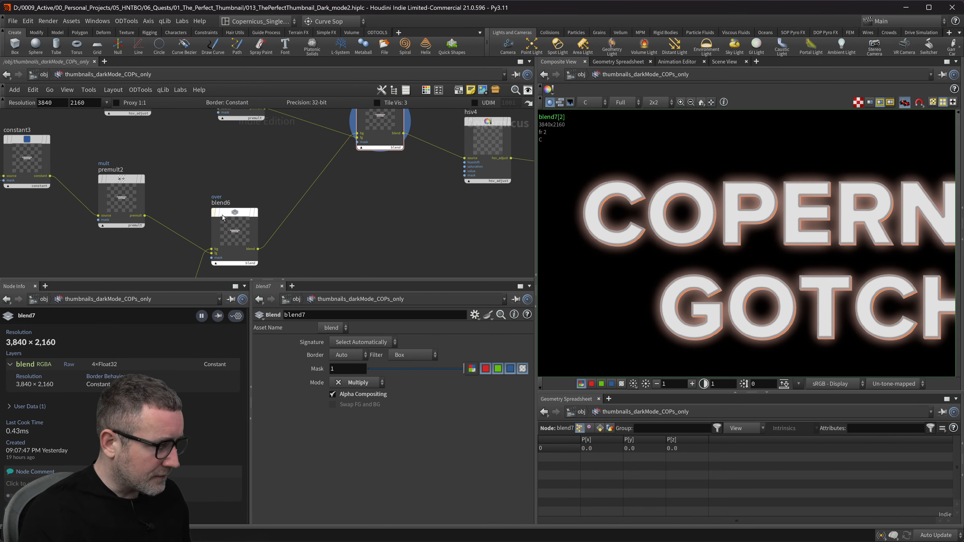
{"action": "left_click", "coordinate": [260, 191]}
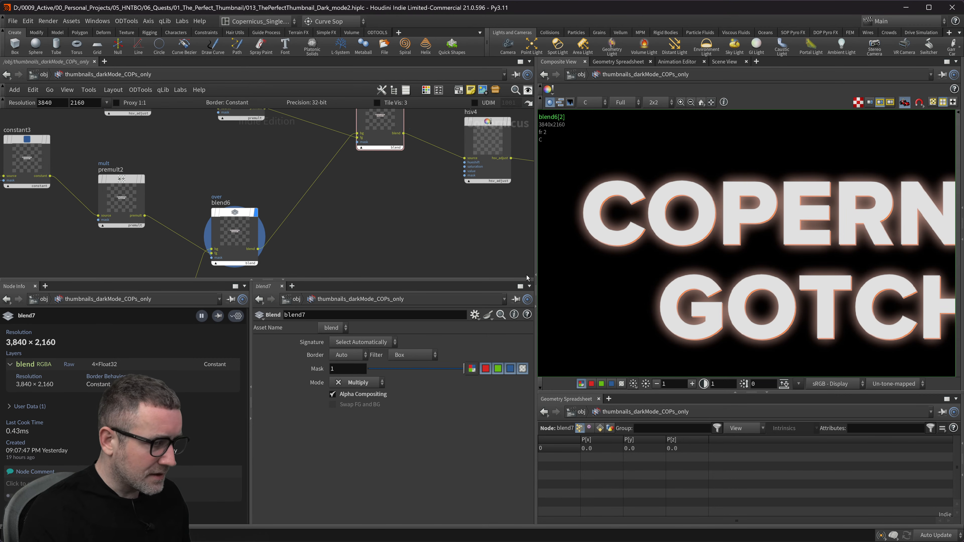
- Inspect the pixel values on the upper edge of the O in COPERNICUS
{"action": "middle_click", "coordinate": [705, 193]}
{"action": "middle_click_drag", "start_coordinate": [705, 193], "coordinate": [704, 193]}
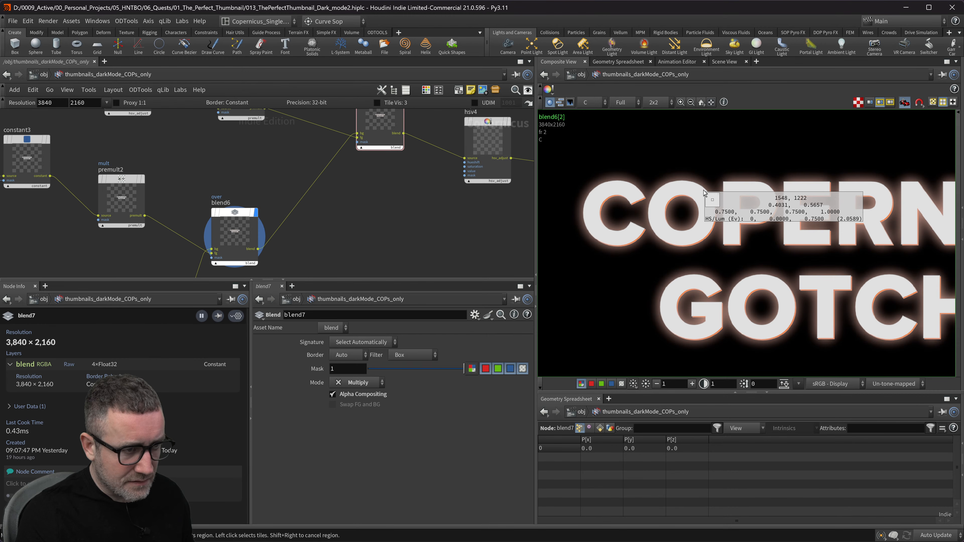
{"action": "middle_click_drag", "start_coordinate": [703, 193], "coordinate": [702, 191]}
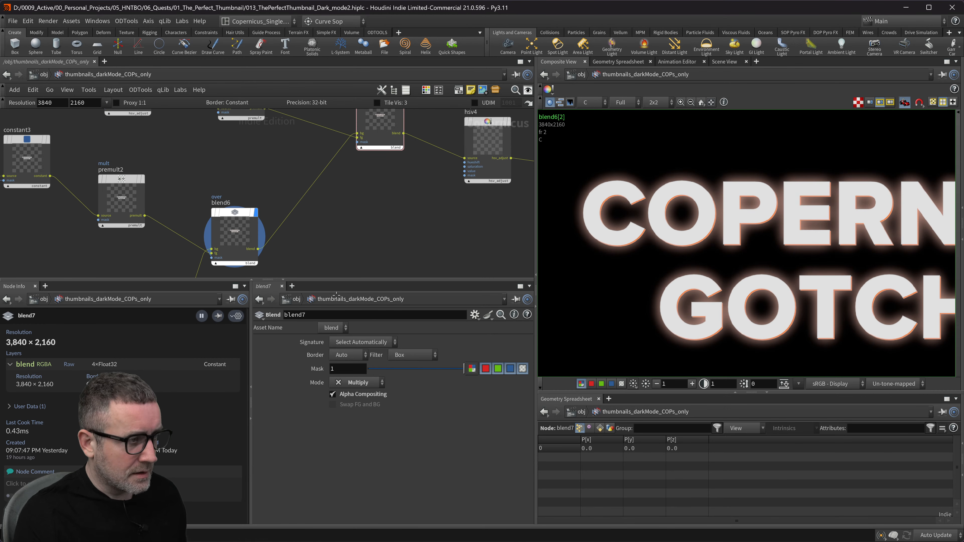
- Switch to the whiteboard in the Arc browser
{"action": "key", "text": "ctrl+super+Right"}
{"action": "key", "text": "ctrl+super+Left"}
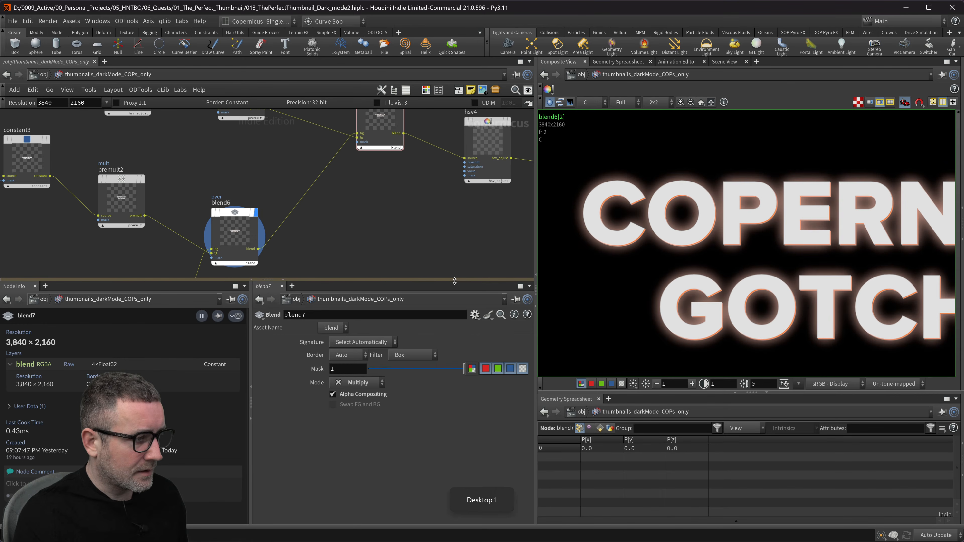
{"action": "key", "text": "alt+Tab"}
{"action": "key", "text": "alt+Tab"}
{"action": "key", "text": "alt+Tab"}
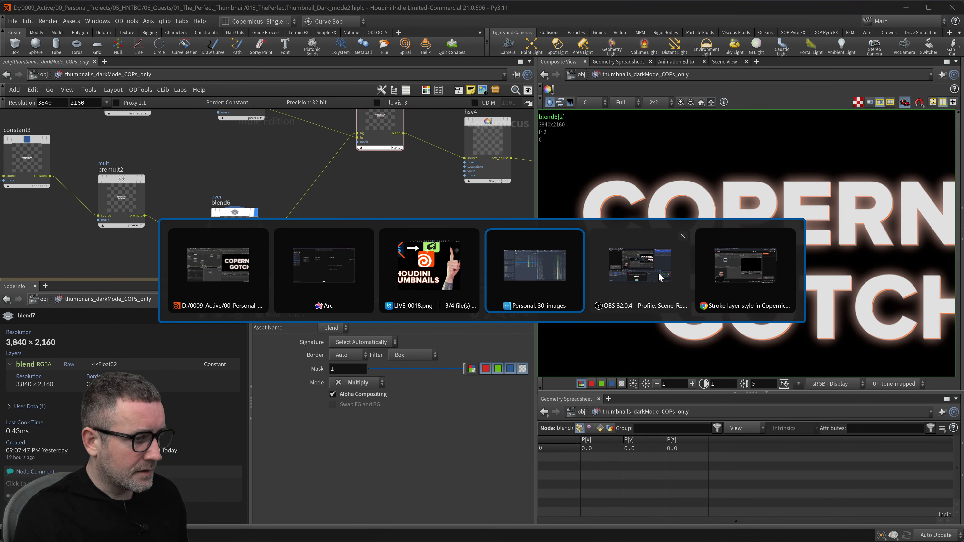
{"action": "left_click", "coordinate": [668, 277]}
{"action": "key", "text": "alt+Tab"}
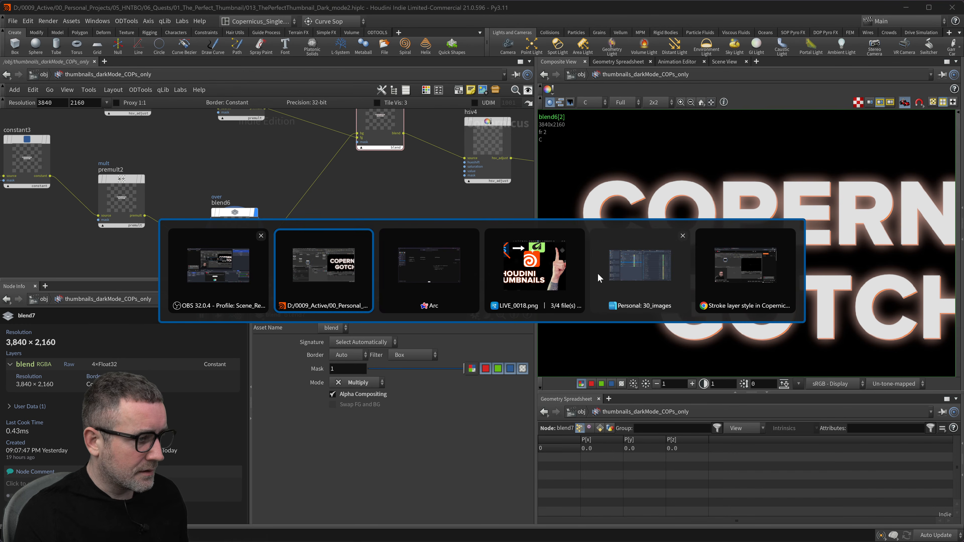
{"action": "key", "text": "alt+Tab"}
- Place a copy of only the multiply question directly above the original, undoing the copy that includes the Xform note
{"action": "left_click_drag", "start_coordinate": [617, 282], "coordinate": [620, 259], "text": "alt+shift"}
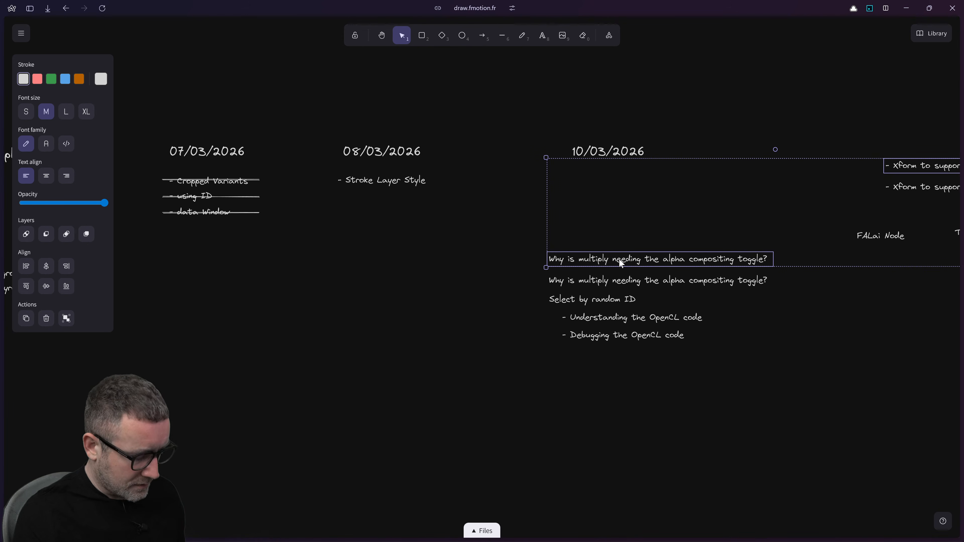
{"action": "key", "text": "ctrl+z"}
{"action": "left_click", "coordinate": [620, 262]}
{"action": "left_click", "coordinate": [622, 283]}
{"action": "left_click_drag", "start_coordinate": [622, 283], "coordinate": [620, 258]}
- Replace the copied note's text with "Understand Copernicus Eyedropper mode"
{"action": "key", "text": "Return"}
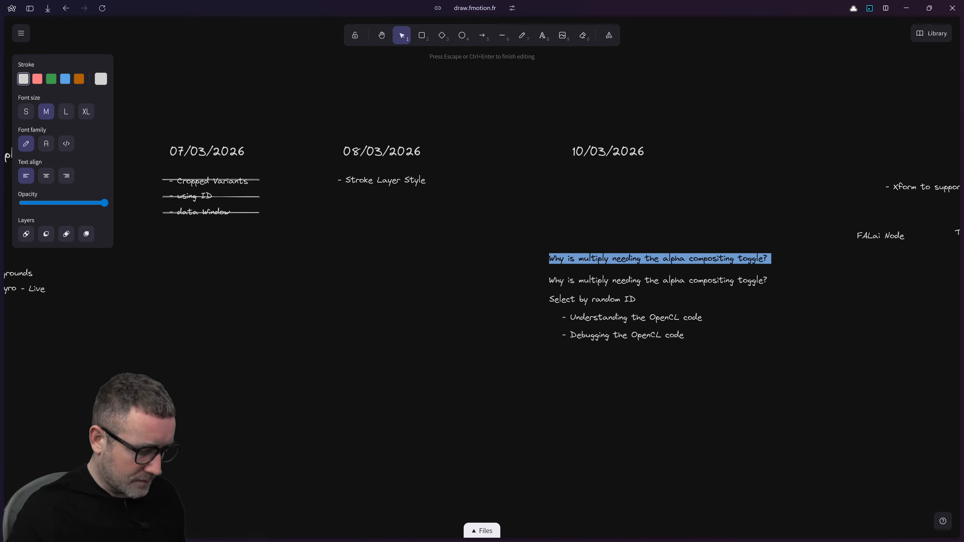
{"action": "type", "text": "Under"}
{"action": "type", "text": "staand"}
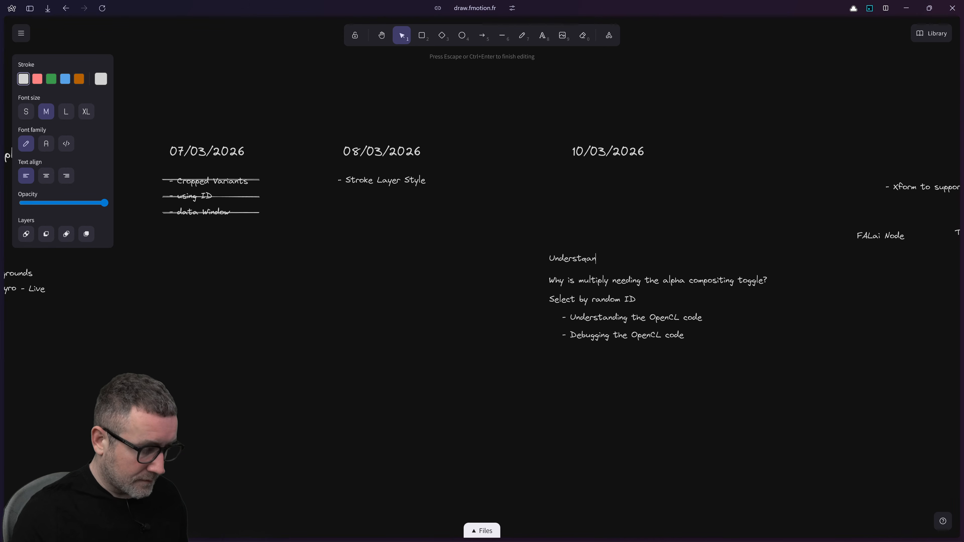
{"action": "key", "text": "BackSpace"}
{"action": "key", "text": "BackSpace"}
{"action": "key", "text": "BackSpace"}
{"action": "key", "text": "BackSpace"}
{"action": "key", "text": "BackSpace"}
{"action": "type", "text": "an"}
{"action": "type", "text": "nd "}
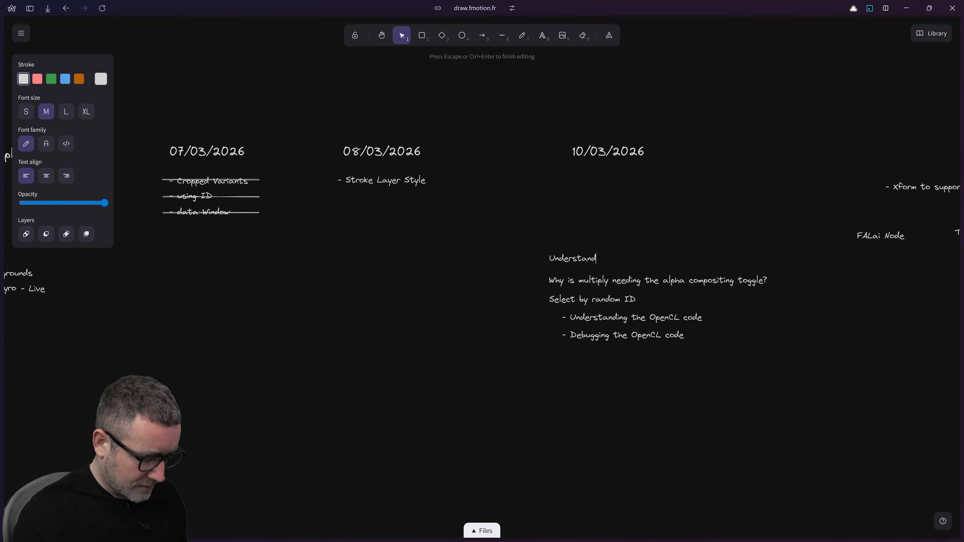
{"action": "type", "text": "Cper"}
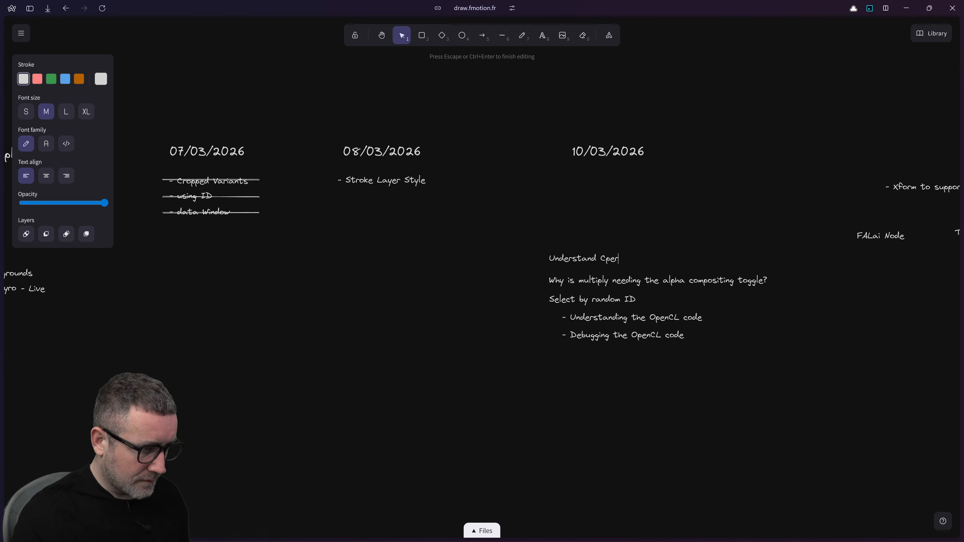
{"action": "key", "text": "BackSpace"}
{"action": "key", "text": "BackSpace"}
{"action": "key", "text": "BackSpace"}
{"action": "type", "text": "opernicus "}
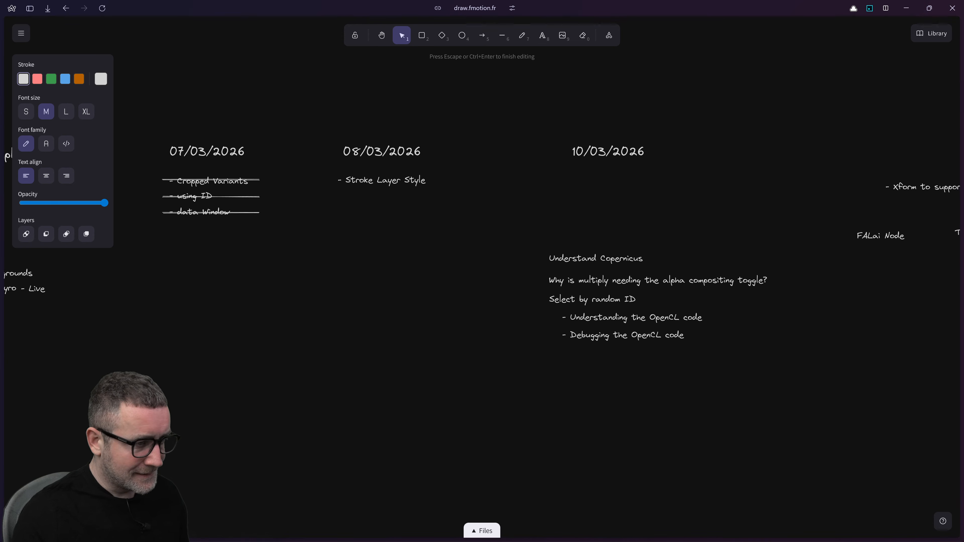
{"action": "type", "text": "Eyedr"}
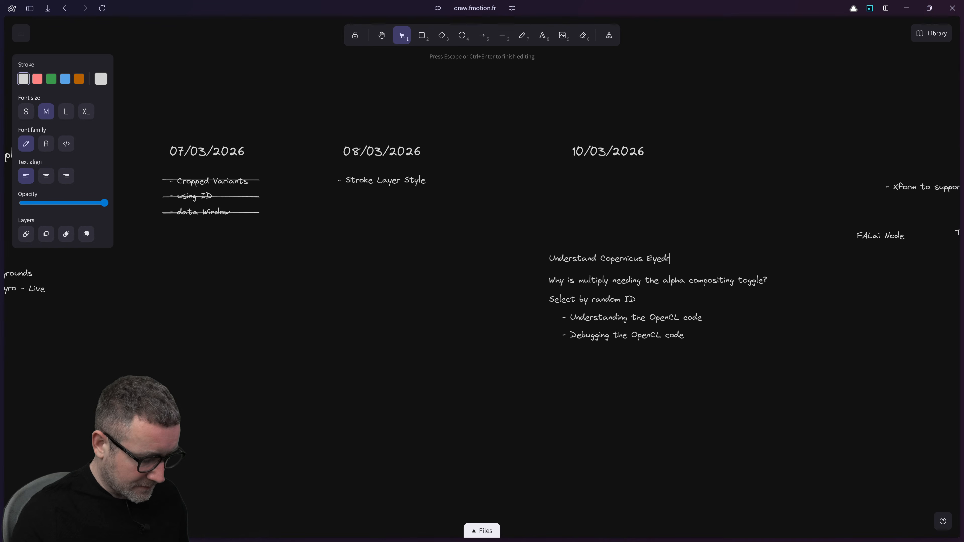
{"action": "type", "text": "oper mode"}
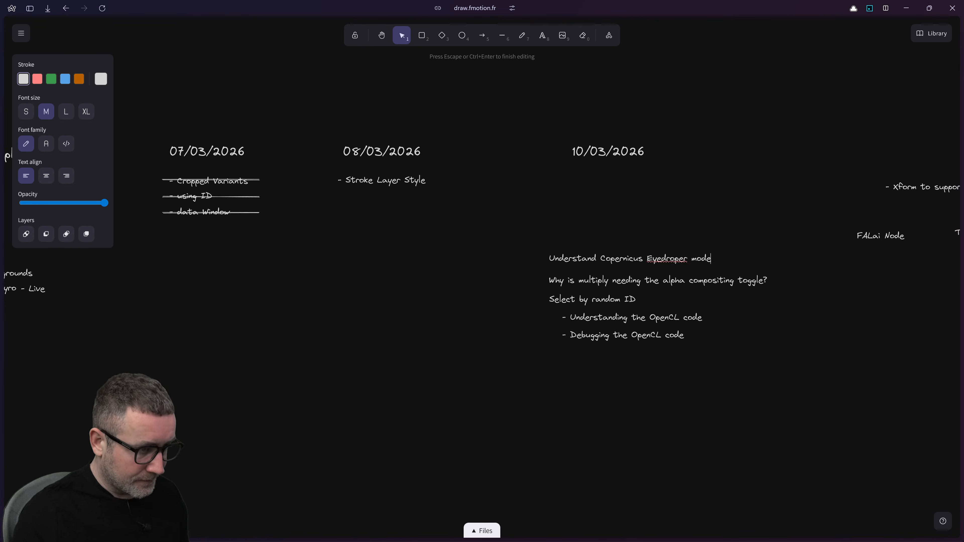
{"action": "left_click", "coordinate": [679, 259]}
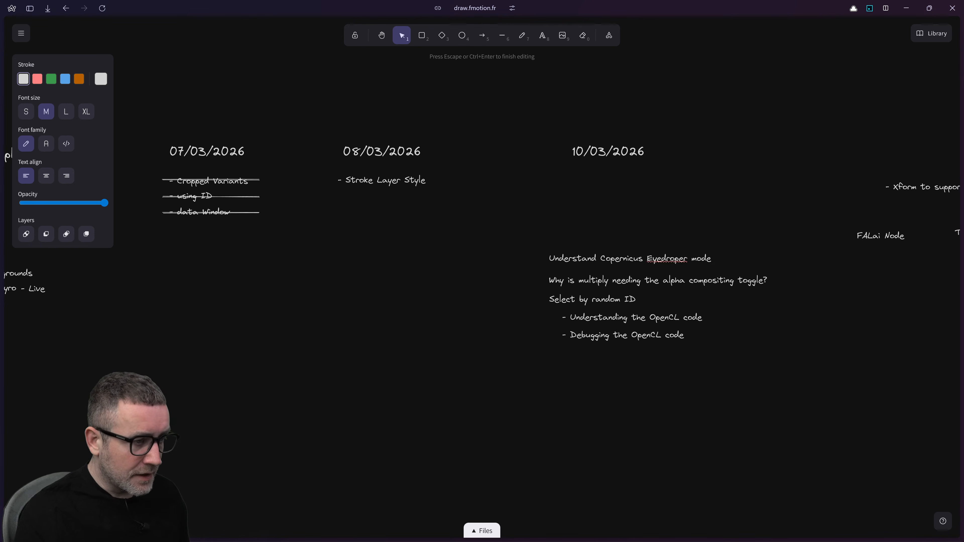
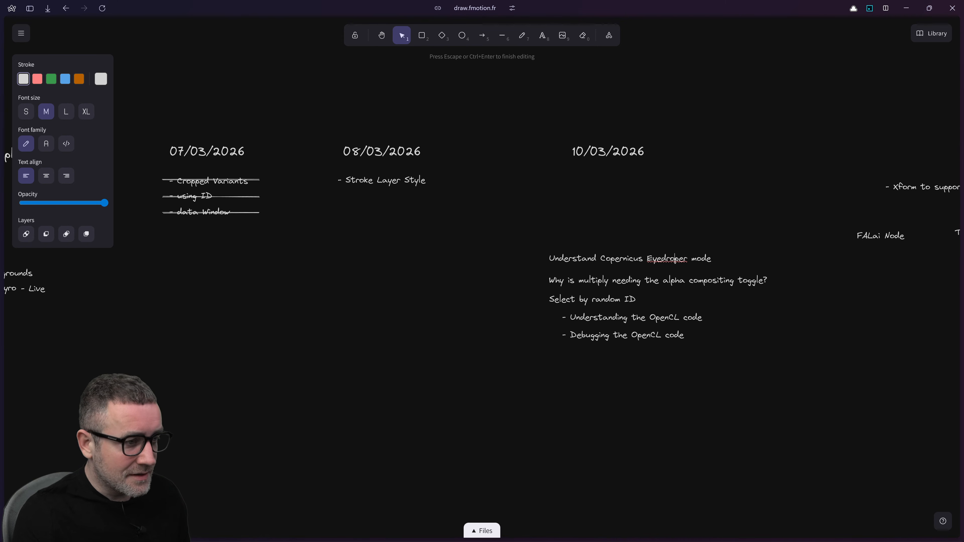
{"action": "type", "text": "p"}
{"action": "left_click", "coordinate": [724, 369]}
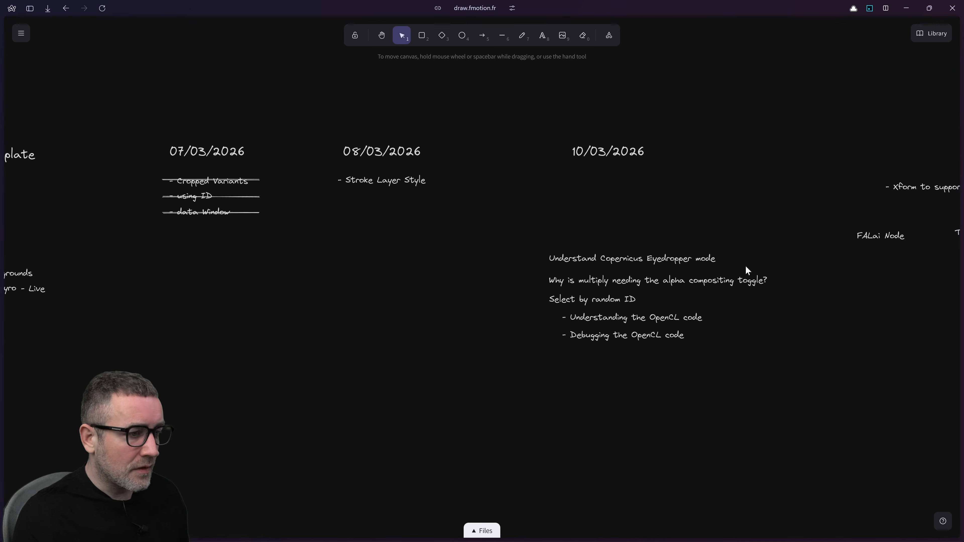
- Nudge the Eyedropper mode note down so it sits closer to the multiply question
{"action": "left_click_drag", "start_coordinate": [628, 260], "coordinate": [628, 262]}
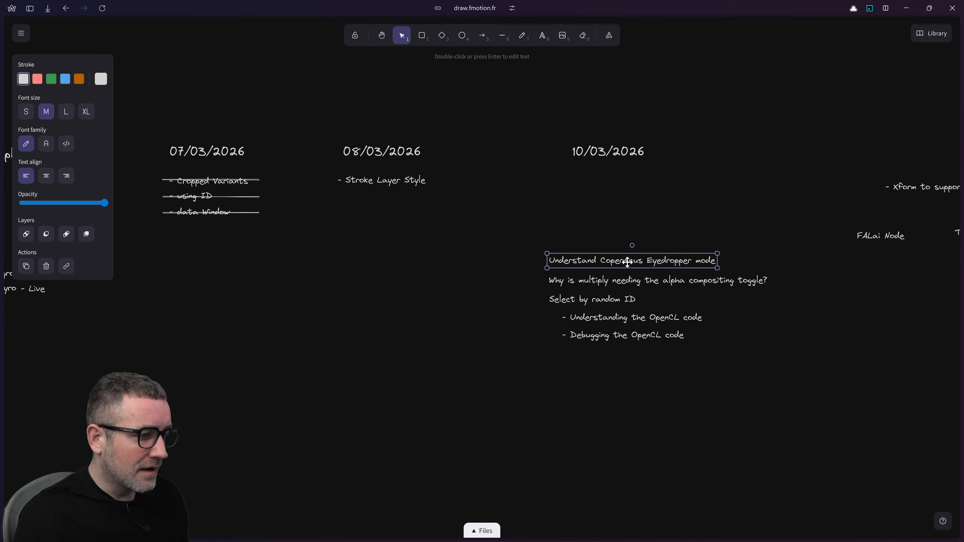
{"action": "left_click", "coordinate": [734, 303]}
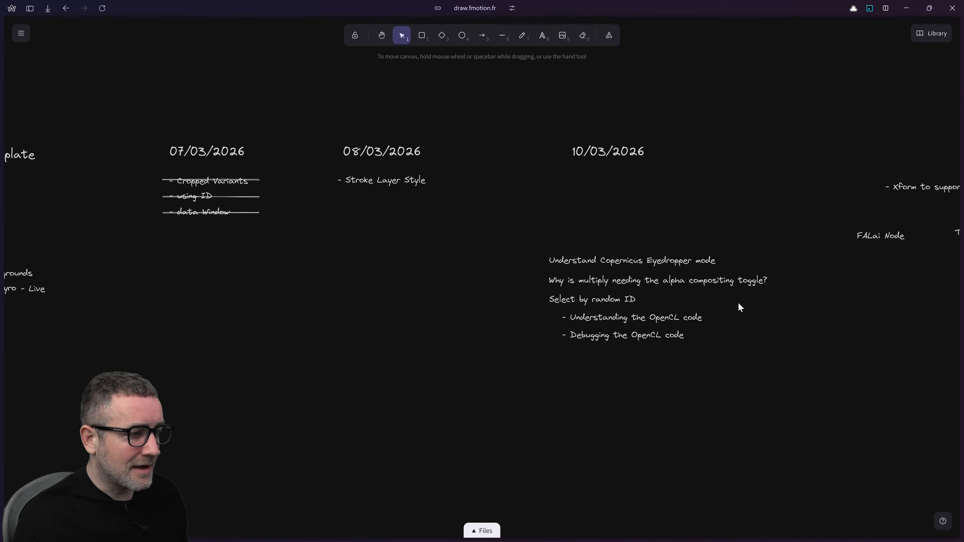
{"action": "left_click_drag", "start_coordinate": [637, 261], "coordinate": [635, 262]}
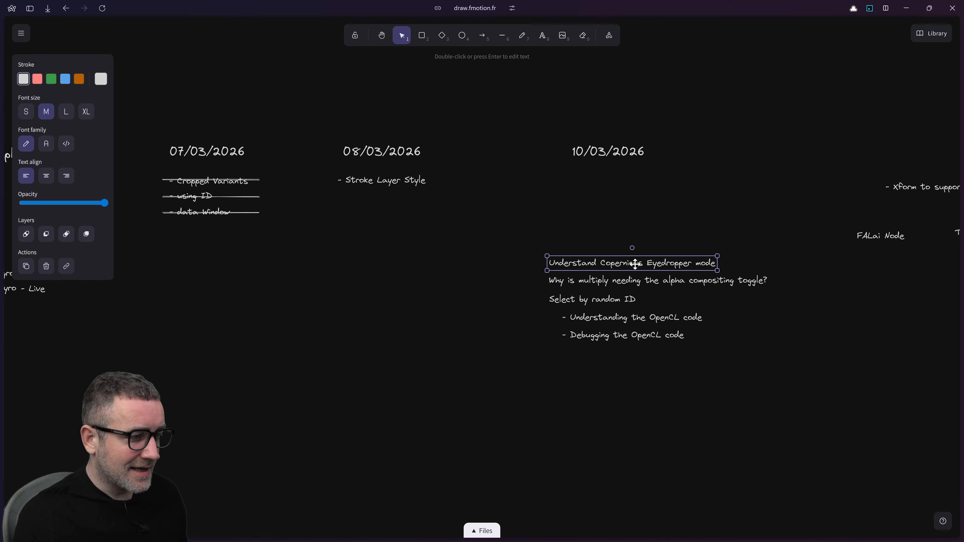
{"action": "left_click", "coordinate": [713, 294]}
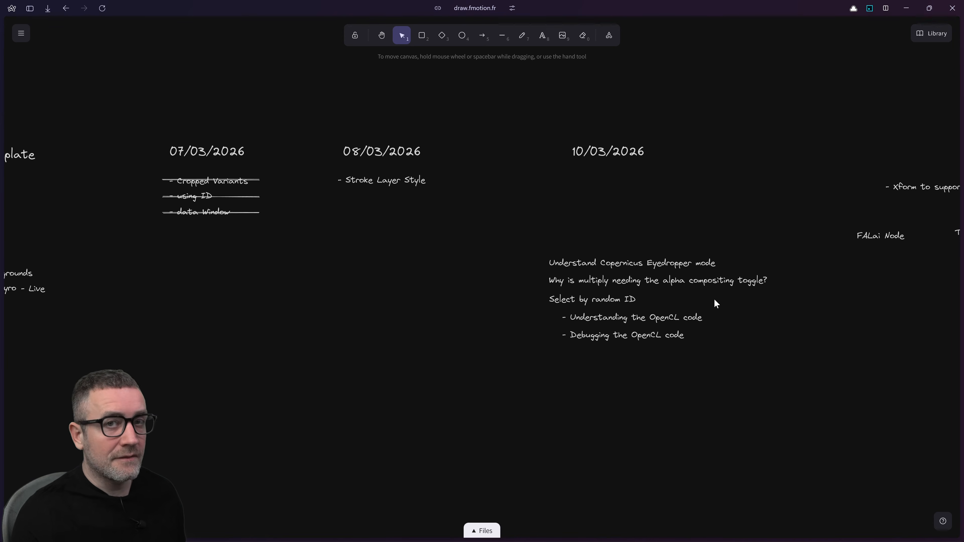
{"action": "scroll", "coordinate": [706, 312], "scroll_direction": "right", "scroll_amount": 1}
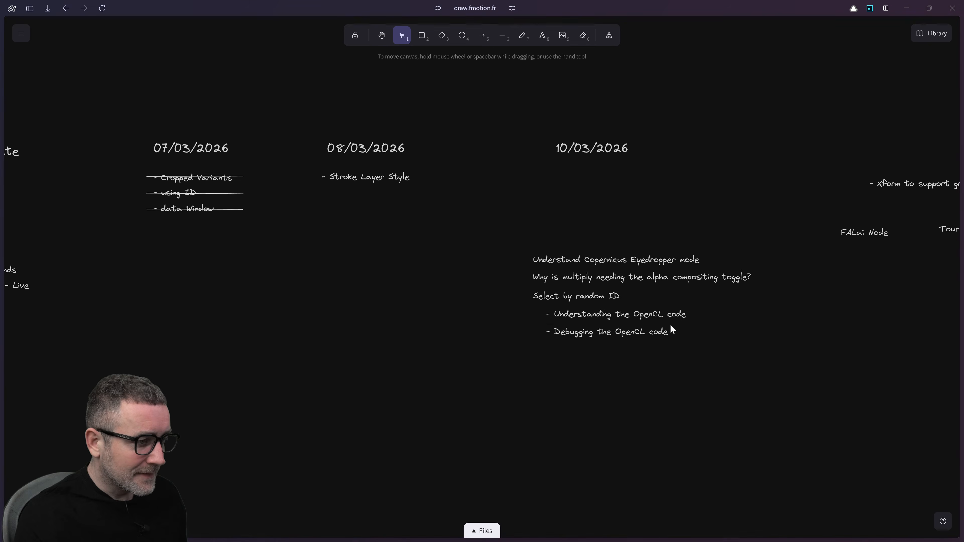
- Switch to Houdini, insert a Clamp node between blend6 and blend7, and display blend7
{"action": "key", "text": "alt+Tab"}
{"action": "key", "text": "alt+Tab"}
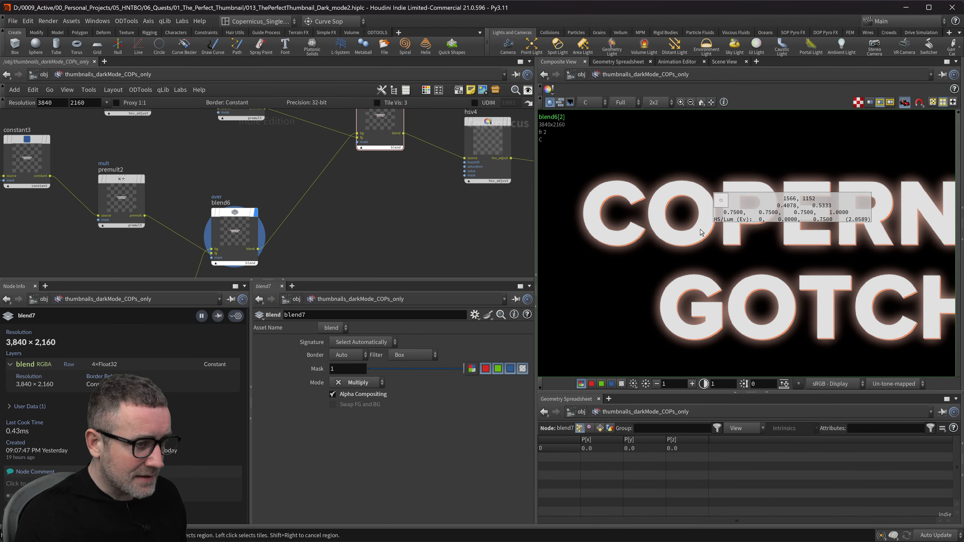
{"action": "key", "text": "Tab"}
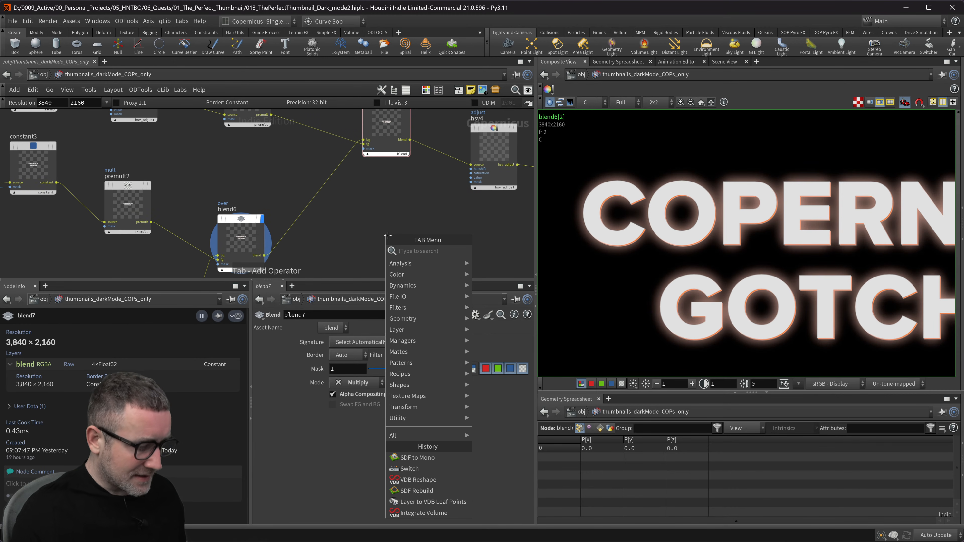
{"action": "type", "text": "cla;\\"}
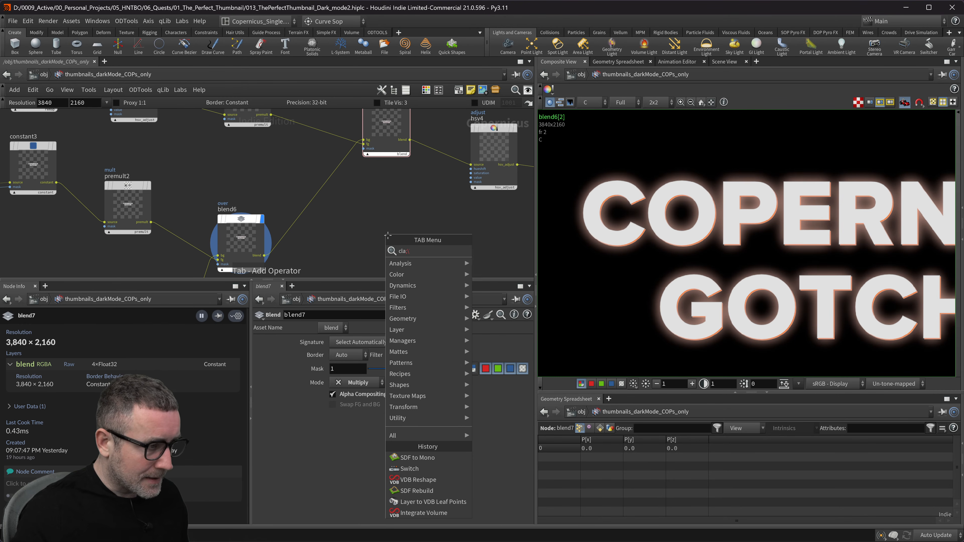
{"action": "key", "text": "Down"}
{"action": "key", "text": "Up"}
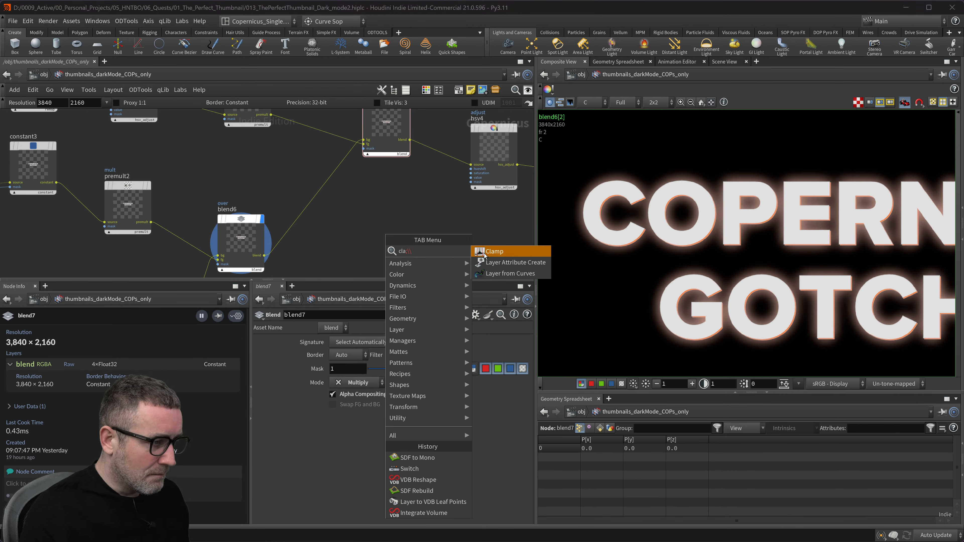
{"action": "key", "text": "Return"}
{"action": "left_click", "coordinate": [387, 234]}
{"action": "left_click_drag", "start_coordinate": [387, 234], "coordinate": [324, 190]}
{"action": "middle_click_drag", "start_coordinate": [396, 231], "coordinate": [421, 270]}
{"action": "left_click", "coordinate": [461, 143]}
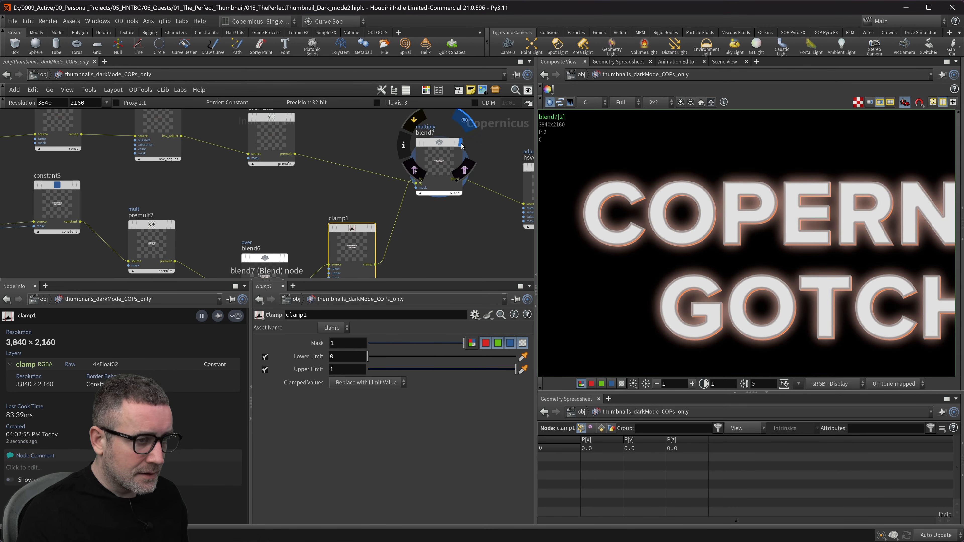
{"action": "middle_click_drag", "start_coordinate": [420, 230], "coordinate": [425, 226]}
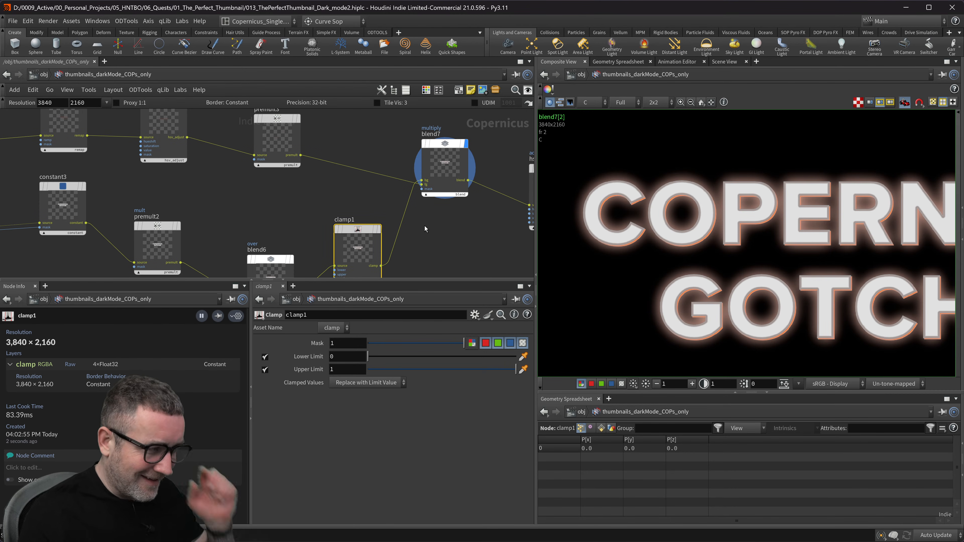
- Try Over as the mode of blend7, and set it back to Multiply
{"action": "left_click", "coordinate": [452, 146]}
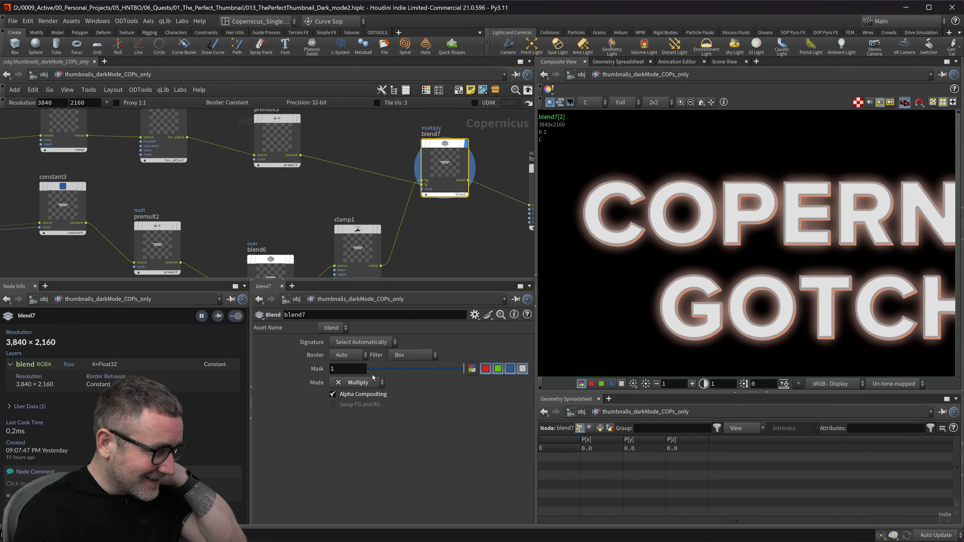
{"action": "left_click", "coordinate": [360, 384]}
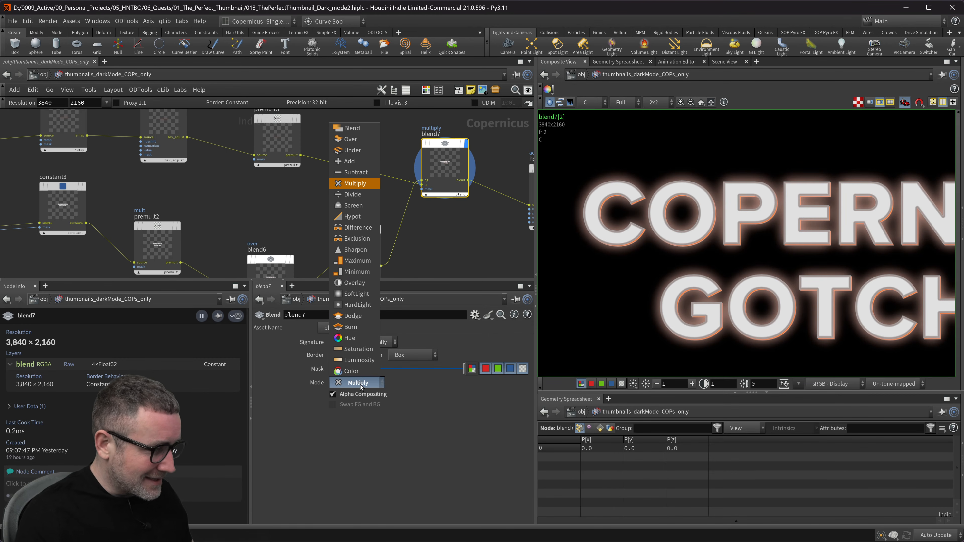
{"action": "left_click", "coordinate": [351, 139]}
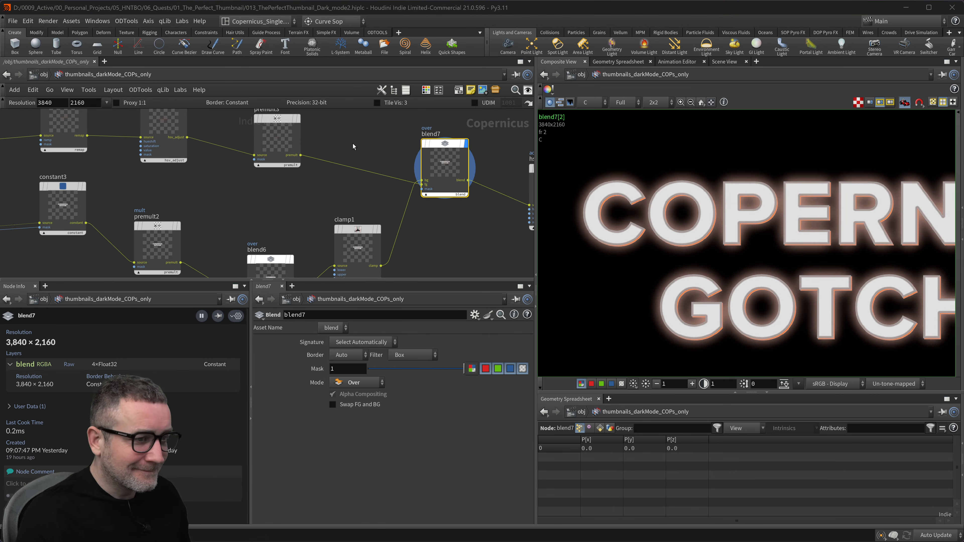
{"action": "left_click", "coordinate": [355, 384]}
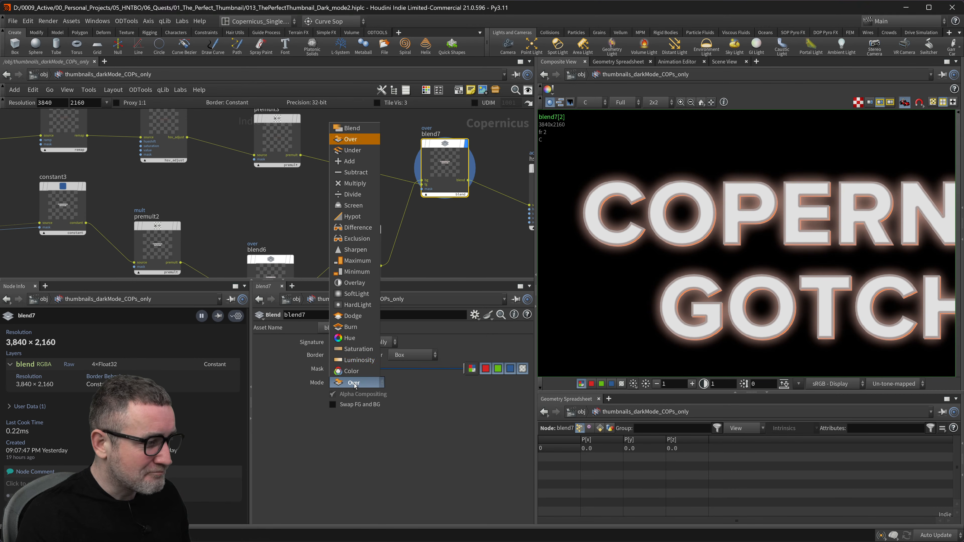
{"action": "left_click", "coordinate": [347, 184]}
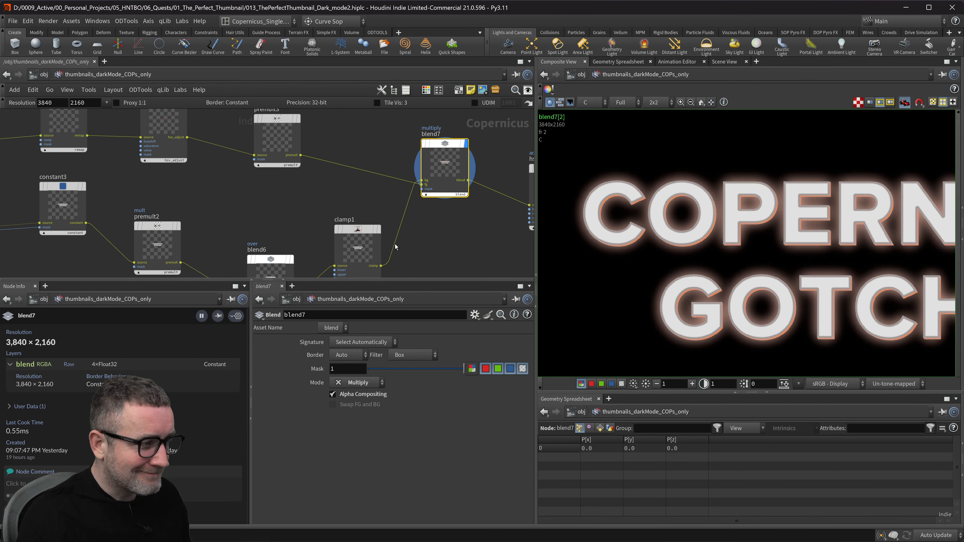
- Compare the outputs of clamp1, blend7 and hsv4 in the composite view
{"action": "left_click", "coordinate": [380, 230]}
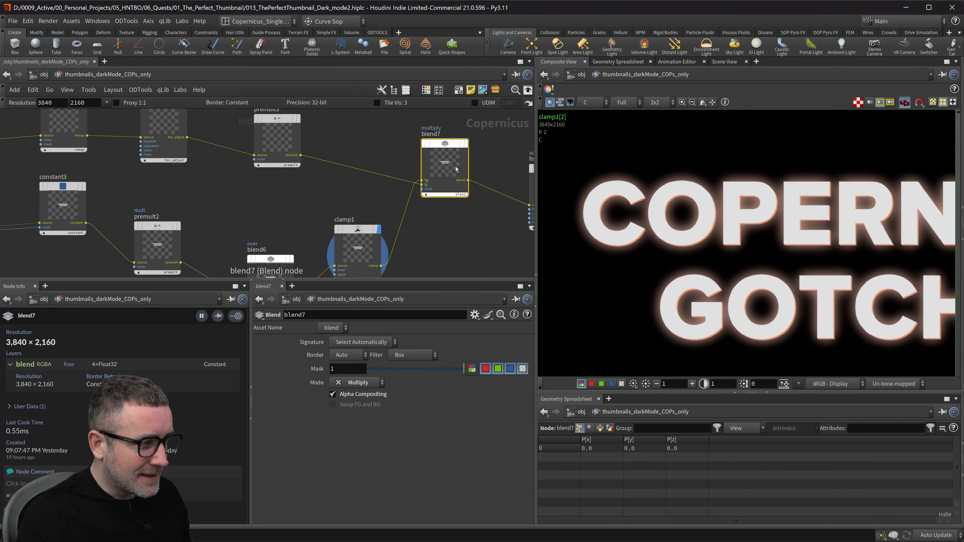
{"action": "left_click", "coordinate": [469, 124]}
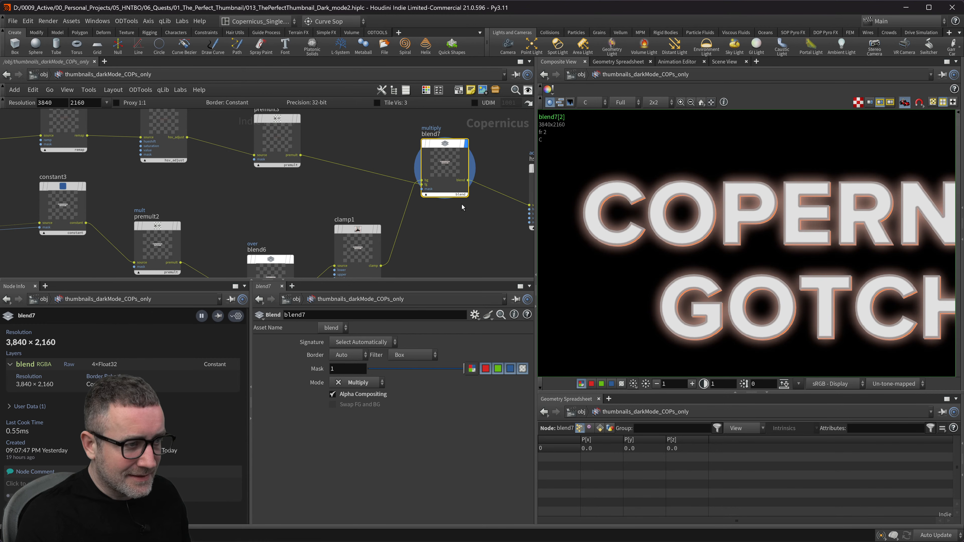
{"action": "middle_click_drag", "start_coordinate": [751, 225], "coordinate": [807, 259]}
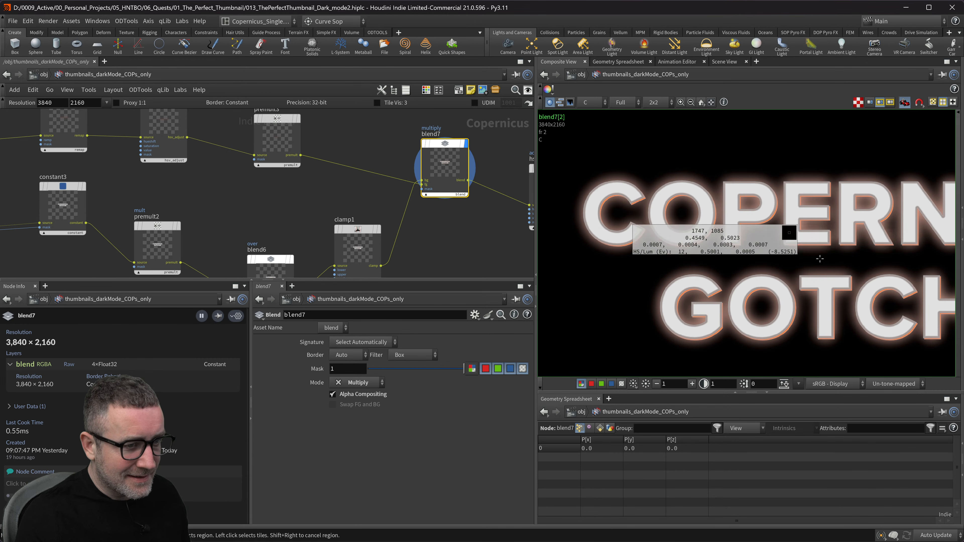
{"action": "middle_click_drag", "start_coordinate": [425, 232], "coordinate": [230, 249]}
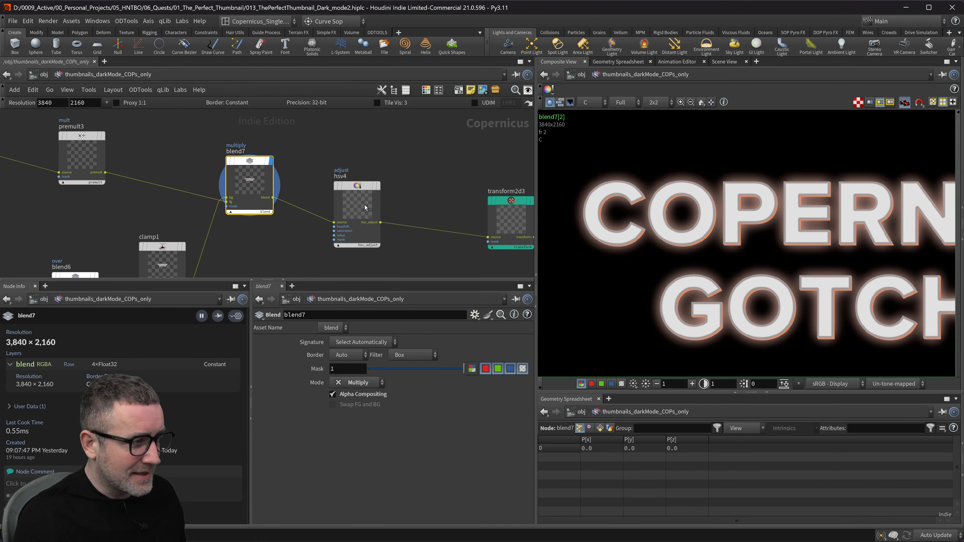
{"action": "left_click", "coordinate": [379, 187]}
- Make room before blend7 and insert a Remap node between premult3 and blend7
{"action": "middle_click_drag", "start_coordinate": [442, 213], "coordinate": [355, 178]}
{"action": "middle_click_drag", "start_coordinate": [237, 163], "coordinate": [350, 192]}
{"action": "left_click_drag", "start_coordinate": [273, 152], "coordinate": [313, 151]}
{"action": "middle_click_drag", "start_coordinate": [155, 152], "coordinate": [205, 163]}
{"action": "left_click", "coordinate": [193, 163]}
{"action": "key", "text": "Tab"}
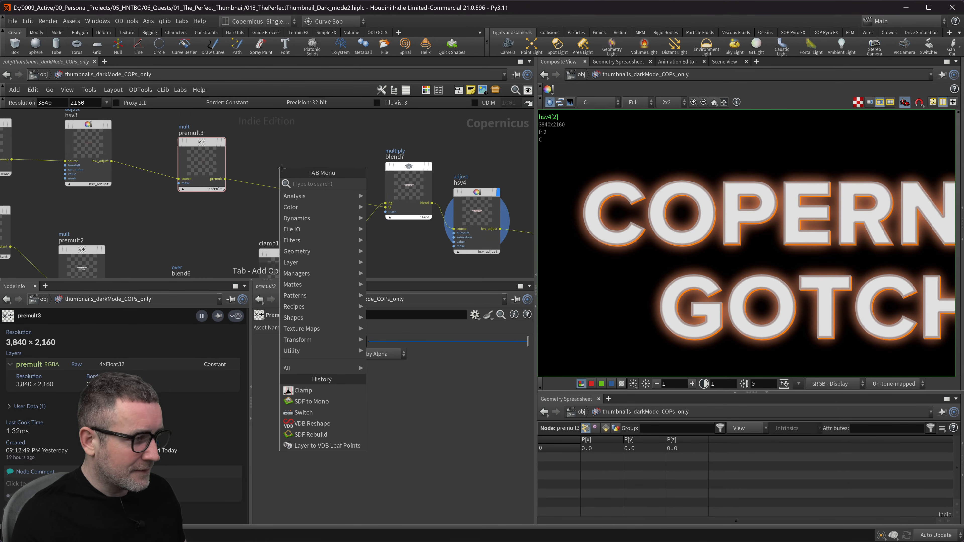
{"action": "type", "text": "re"}
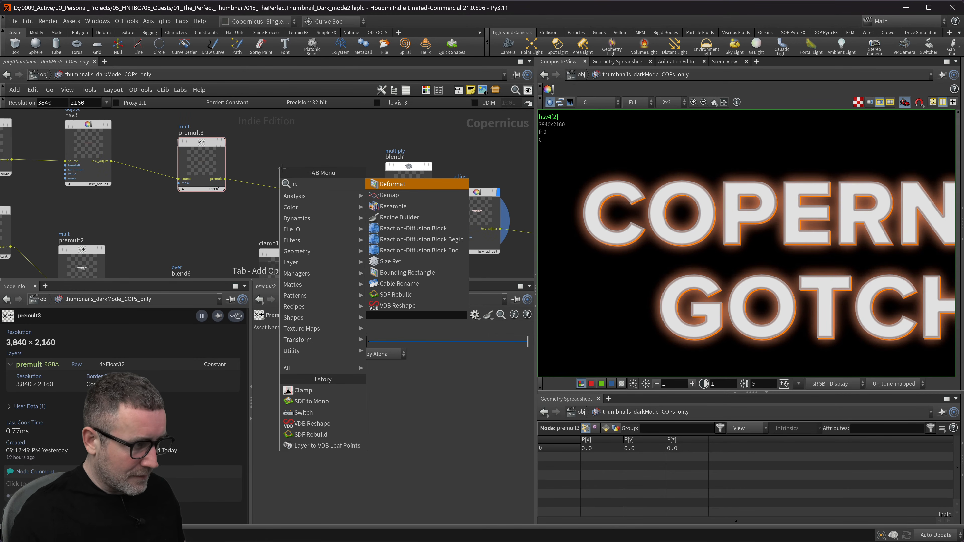
{"action": "key", "text": "Down"}
{"action": "key", "text": "Return"}
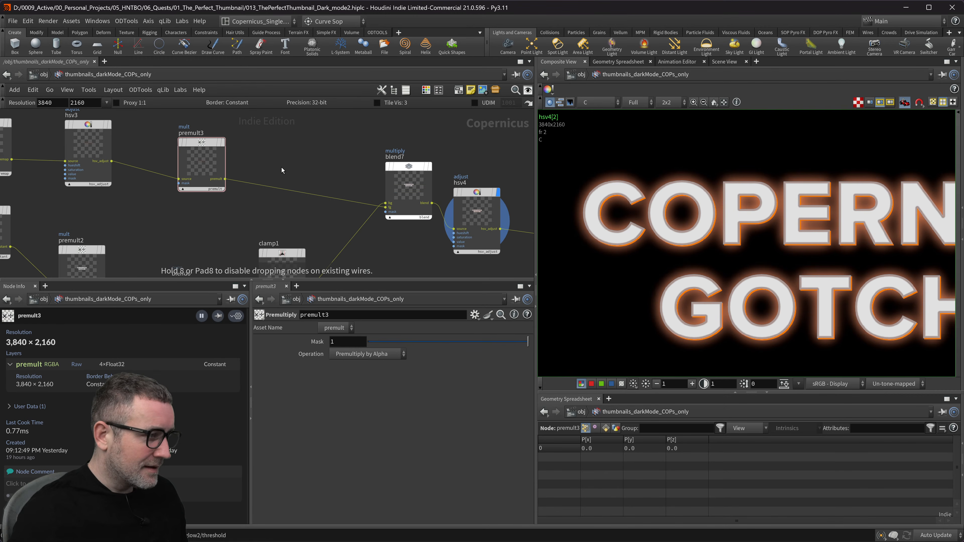
{"action": "left_click", "coordinate": [281, 167]}
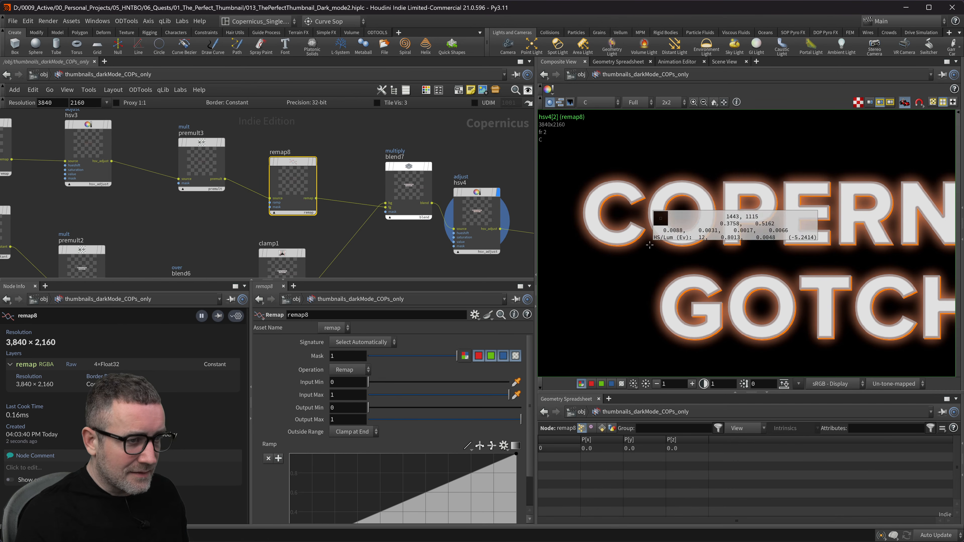
- Move the end point of the new Remap node's ramp to about 0.73 and dismiss the console window
{"action": "scroll", "coordinate": [472, 242], "scroll_direction": "down", "scroll_amount": 2}
{"action": "scroll", "coordinate": [472, 242], "scroll_direction": "down", "scroll_amount": 1}
{"action": "middle_click_drag", "start_coordinate": [472, 242], "coordinate": [422, 171]}
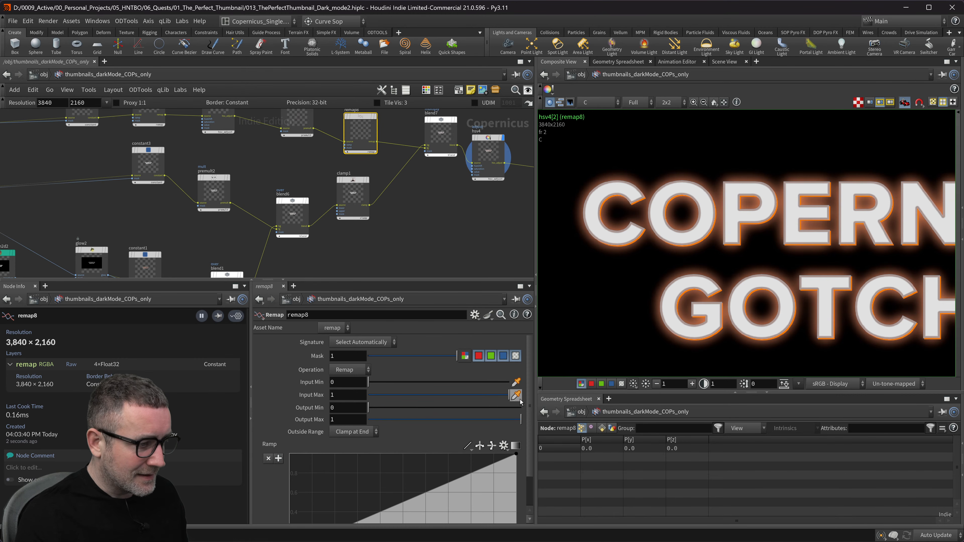
{"action": "scroll", "coordinate": [527, 426], "scroll_direction": "down", "scroll_amount": 2}
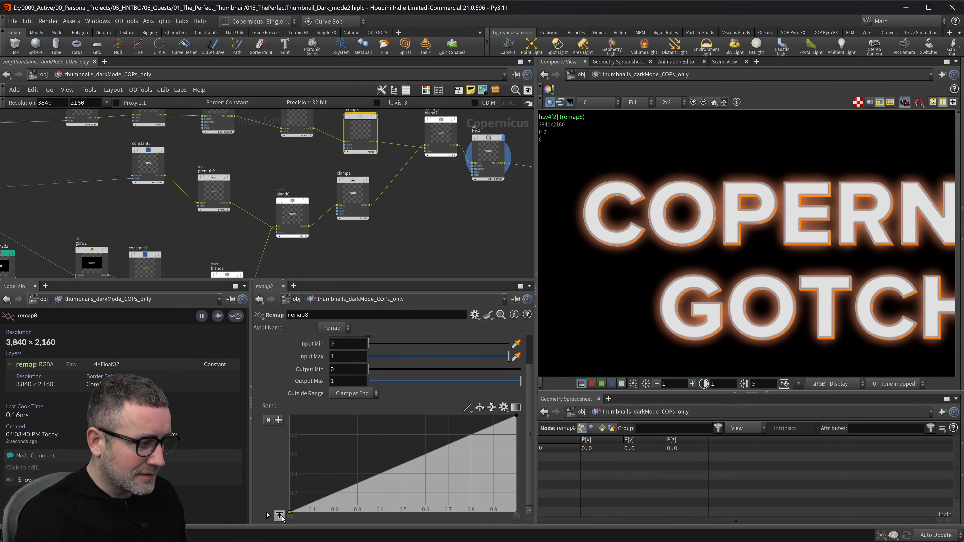
{"action": "left_click_drag", "start_coordinate": [290, 517], "coordinate": [237, 532]}
{"action": "left_click_drag", "start_coordinate": [516, 518], "coordinate": [455, 515]}
{"action": "left_click_drag", "start_coordinate": [577, 152], "coordinate": [650, 186]}
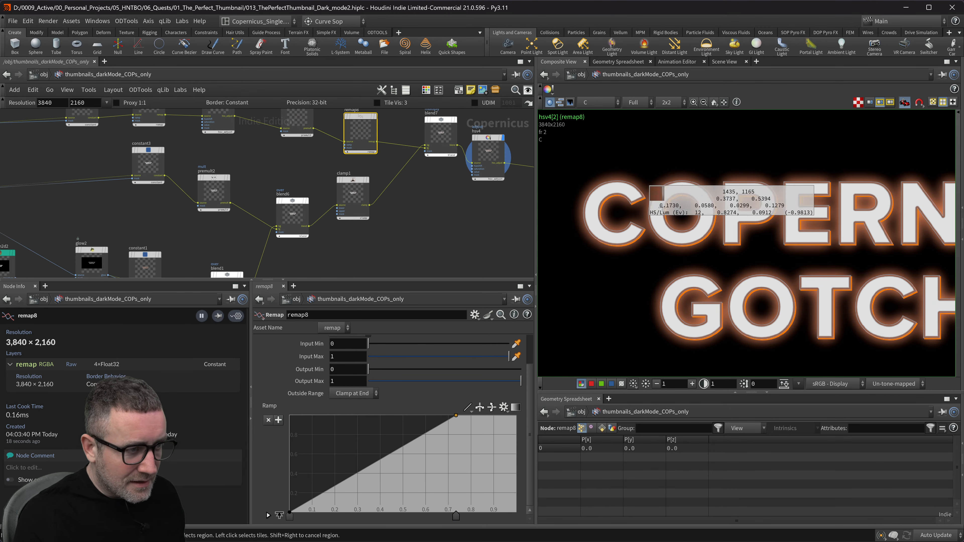
{"action": "scroll", "coordinate": [649, 186], "scroll_direction": "up", "scroll_amount": 5}
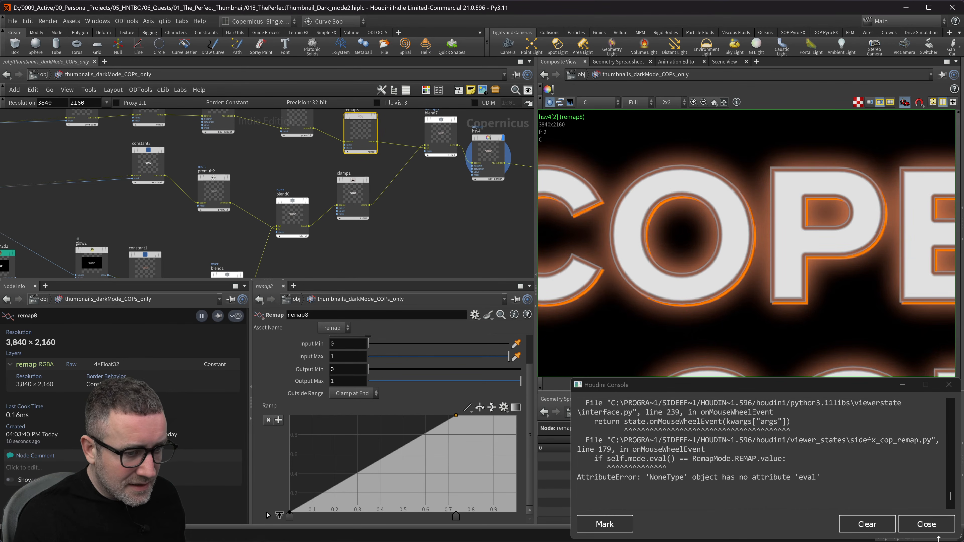
{"action": "left_click", "coordinate": [926, 524]}
- Move the new Remap node upstream so it sits between hsv3 and premult3
{"action": "middle_click_drag", "start_coordinate": [359, 119], "coordinate": [381, 169]}
{"action": "left_click_drag", "start_coordinate": [381, 168], "coordinate": [299, 159]}
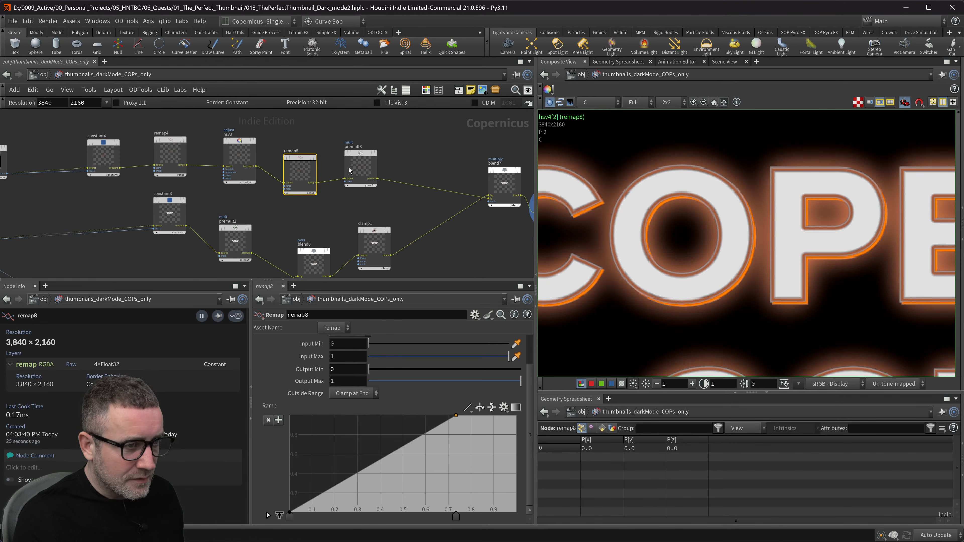
{"action": "scroll", "coordinate": [403, 215], "scroll_direction": "down", "scroll_amount": 3}
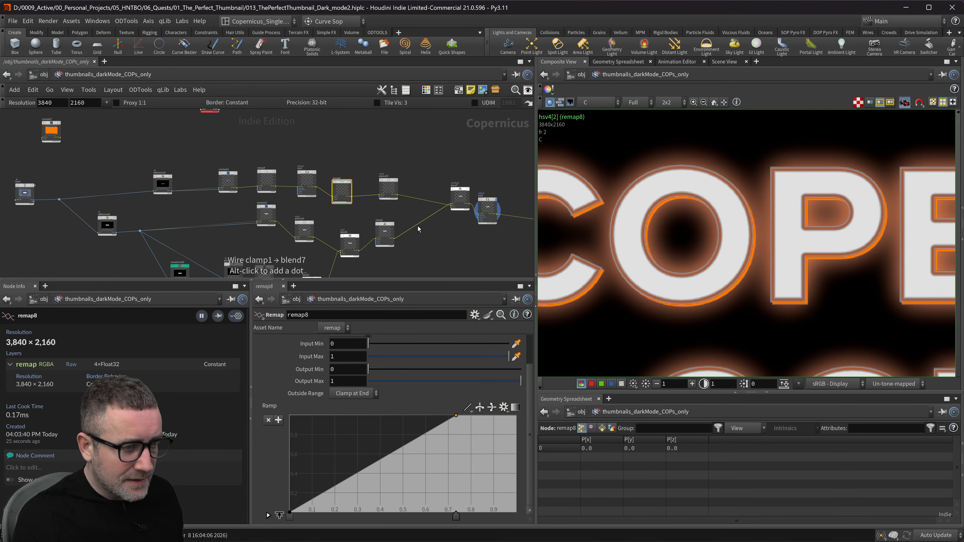
- Shift hsv4 away from blend7, insert a copy of premult3 between them, and display the copy
{"action": "middle_click_drag", "start_coordinate": [454, 224], "coordinate": [400, 217]}
{"action": "left_click_drag", "start_coordinate": [408, 186], "coordinate": [439, 196]}
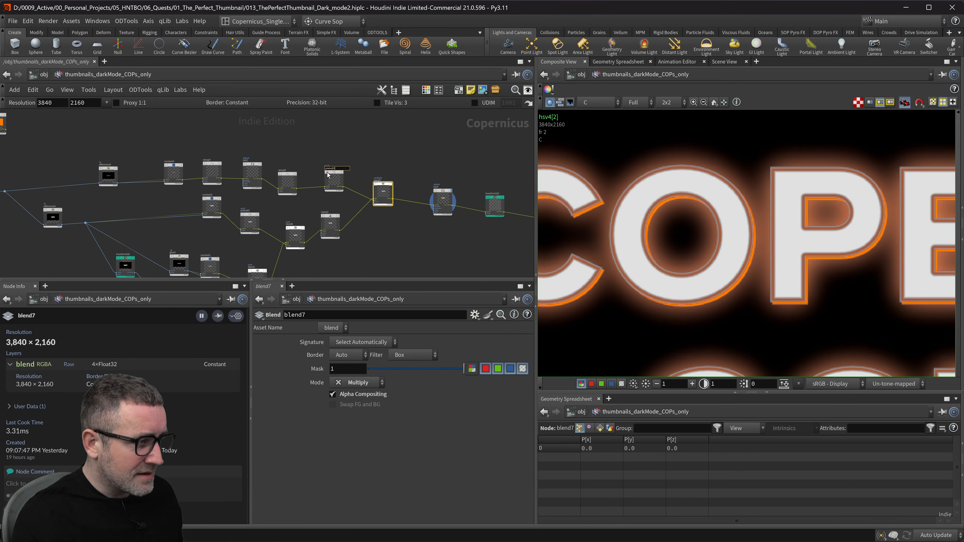
{"action": "left_click_drag", "start_coordinate": [328, 175], "coordinate": [340, 175]}
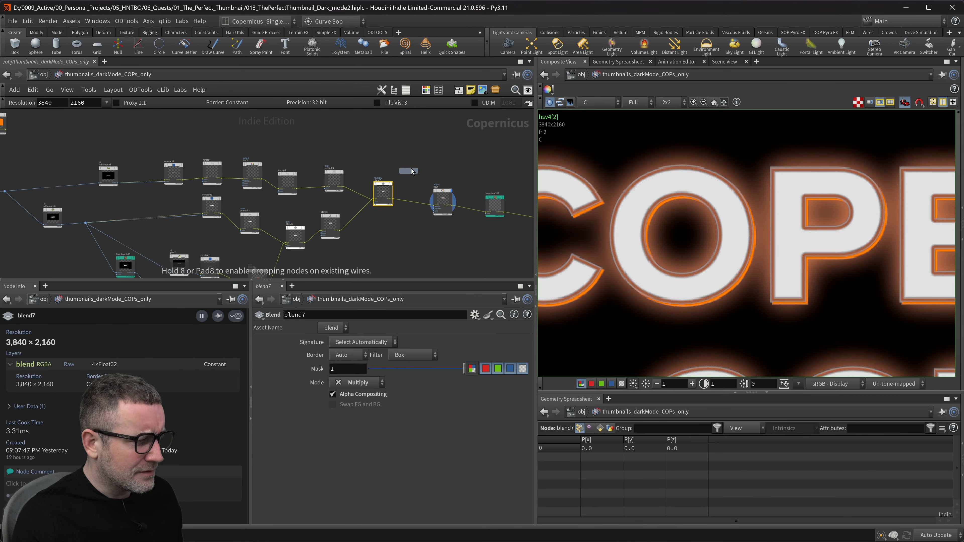
{"action": "left_click_drag", "start_coordinate": [413, 175], "coordinate": [416, 196]}
{"action": "scroll", "coordinate": [425, 195], "scroll_direction": "up", "scroll_amount": 3}
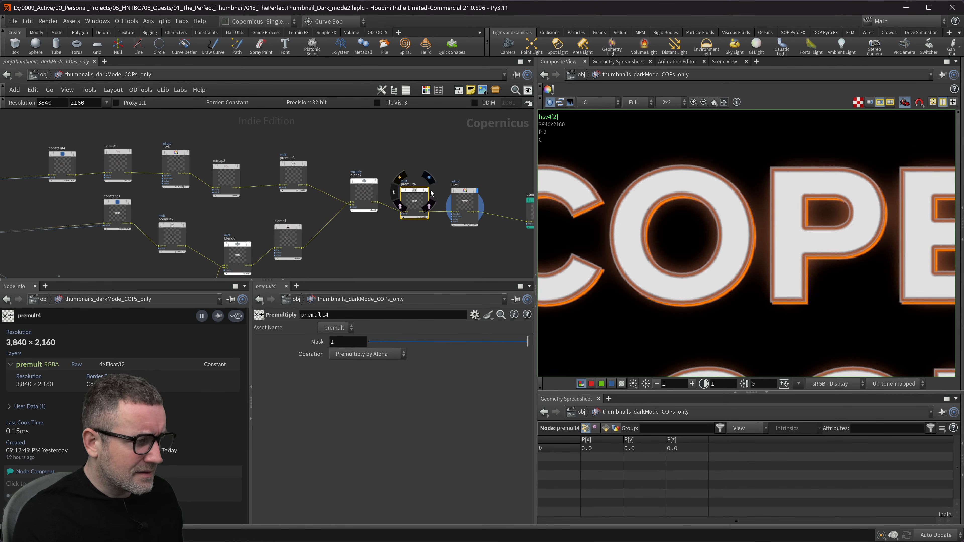
{"action": "left_click", "coordinate": [429, 177]}
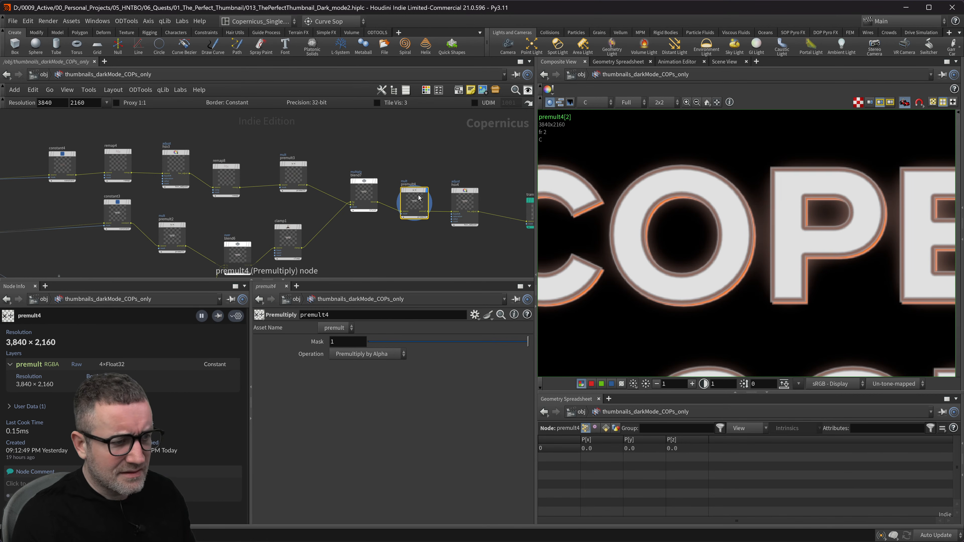
- Delete the copied Premultiply node between blend7 and hsv4
{"action": "key", "text": "Tab"}
{"action": "key", "text": "Escape"}
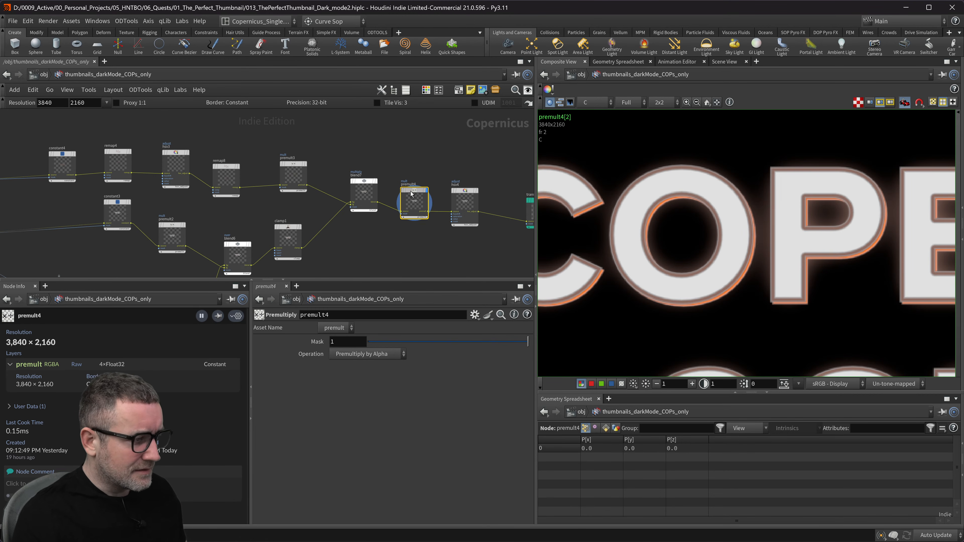
{"action": "key", "text": "Tab"}
{"action": "key", "text": "Escape"}
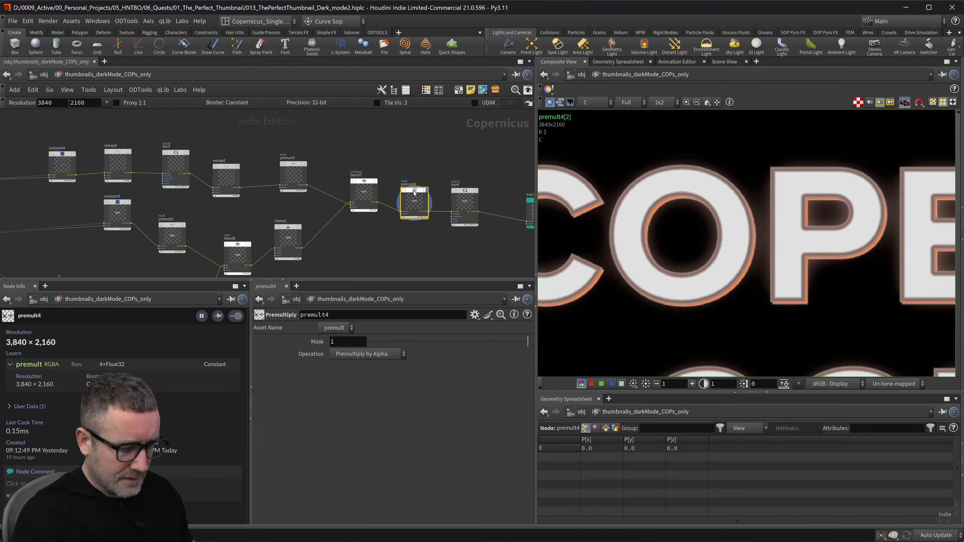
{"action": "key", "text": "Delete"}
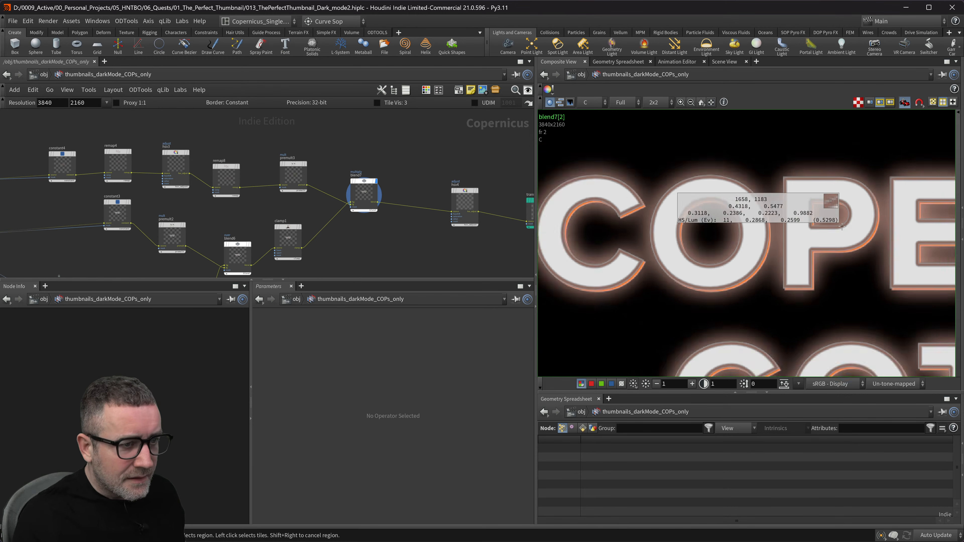
- Select blend7 and examine the outline and glow around the first title letters up close
{"action": "left_click_drag", "start_coordinate": [339, 160], "coordinate": [404, 224]}
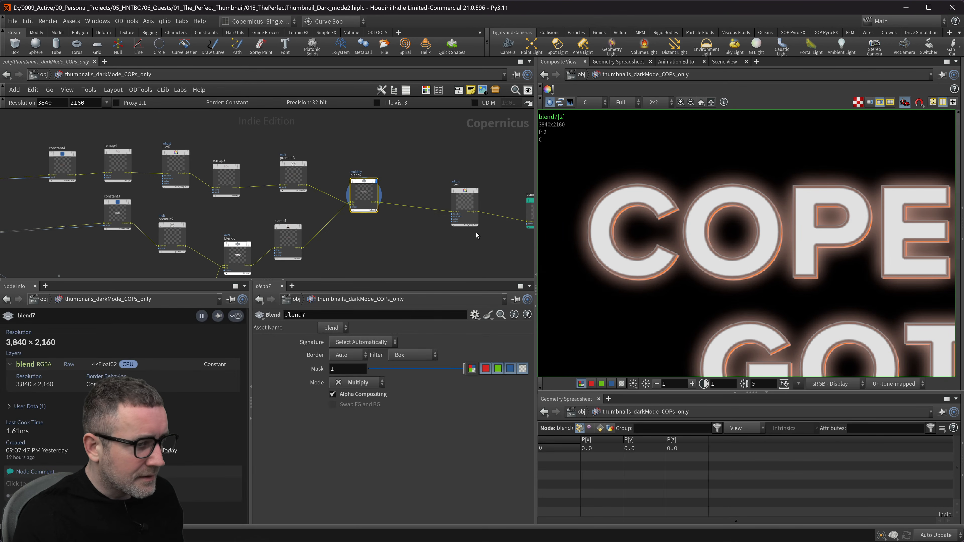
{"action": "scroll", "coordinate": [698, 214], "scroll_direction": "down", "scroll_amount": 4}
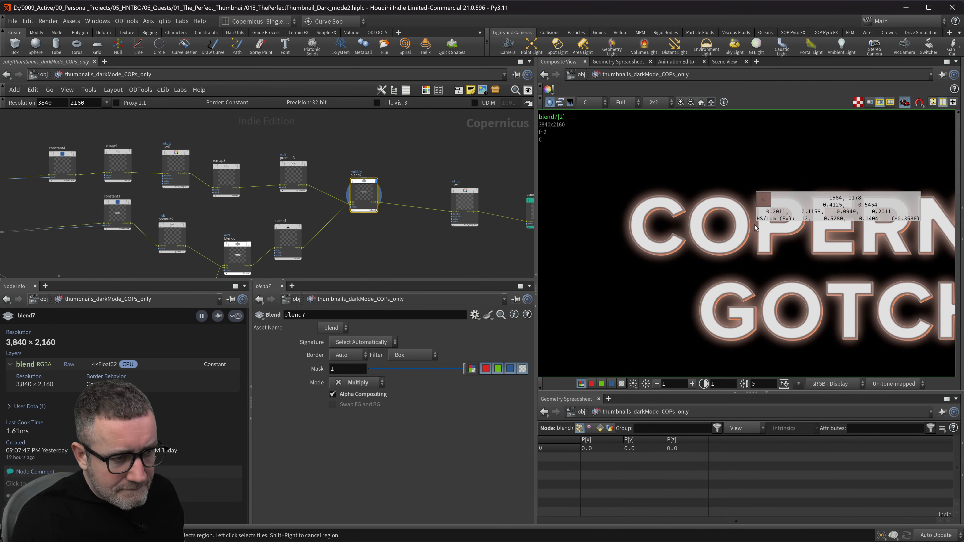
{"action": "scroll", "coordinate": [660, 220], "scroll_direction": "up", "scroll_amount": 5}
{"action": "left_click_drag", "start_coordinate": [770, 283], "coordinate": [769, 354]}
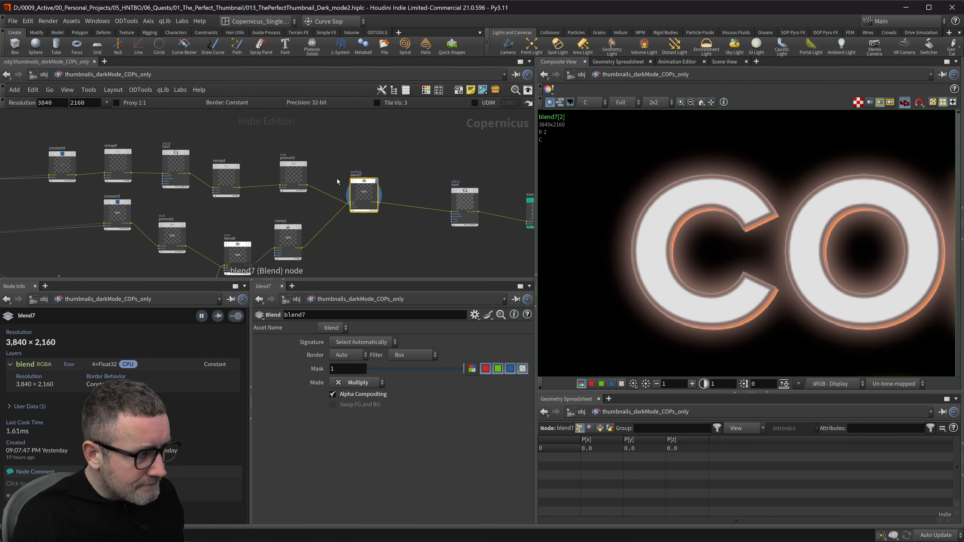
- Display premult3 and blend7 in turn to compare the outline input with the blended title letters
{"action": "left_click", "coordinate": [307, 166]}
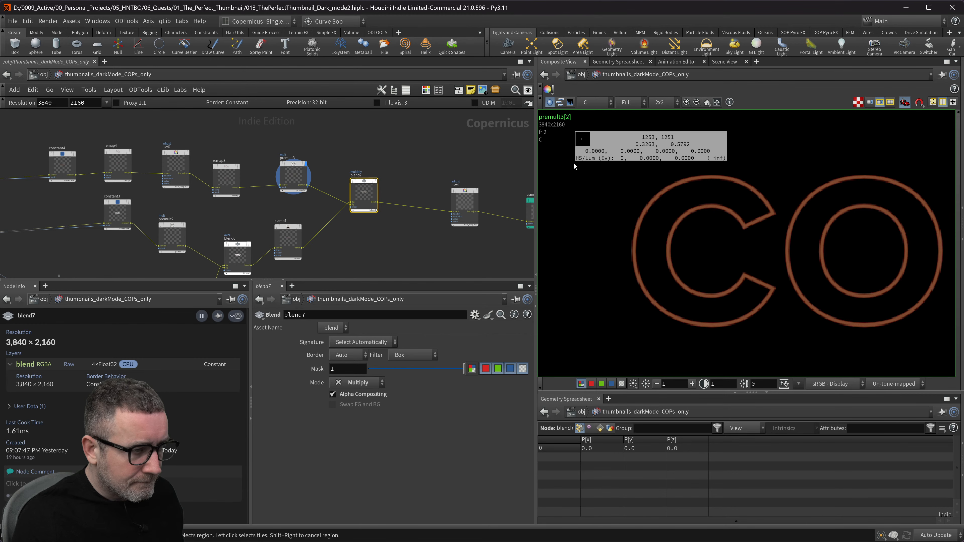
{"action": "key", "text": "d"}
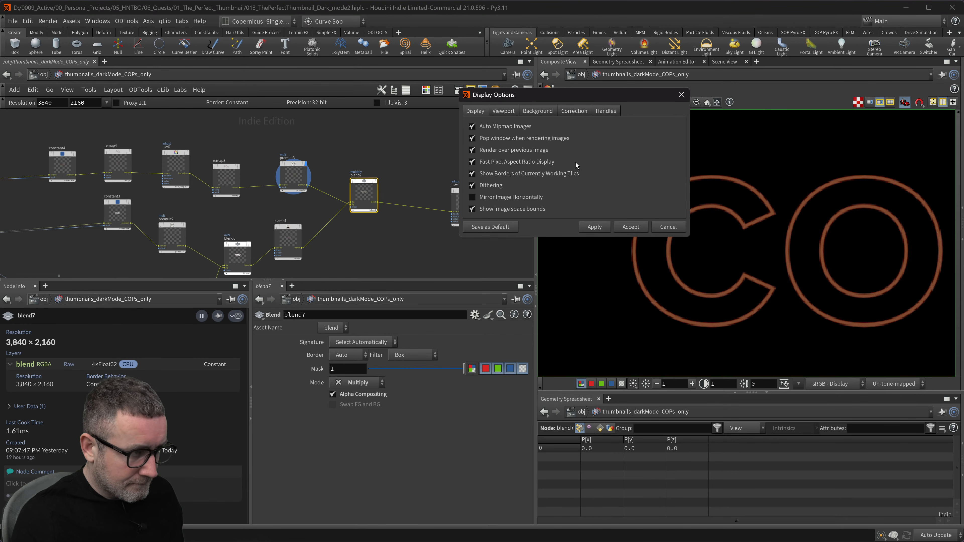
{"action": "left_click", "coordinate": [679, 94]}
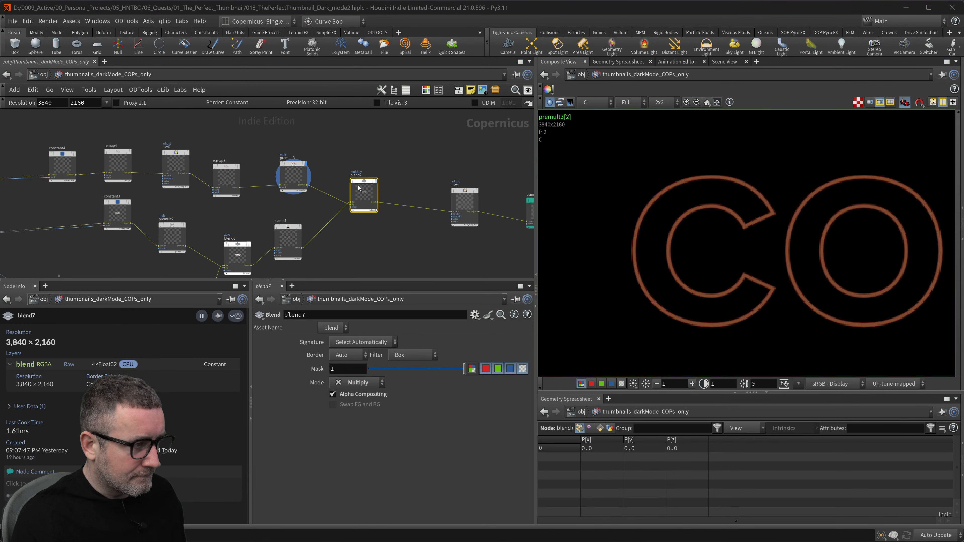
{"action": "left_click", "coordinate": [381, 183]}
{"action": "middle_click_drag", "start_coordinate": [401, 180], "coordinate": [444, 167]}
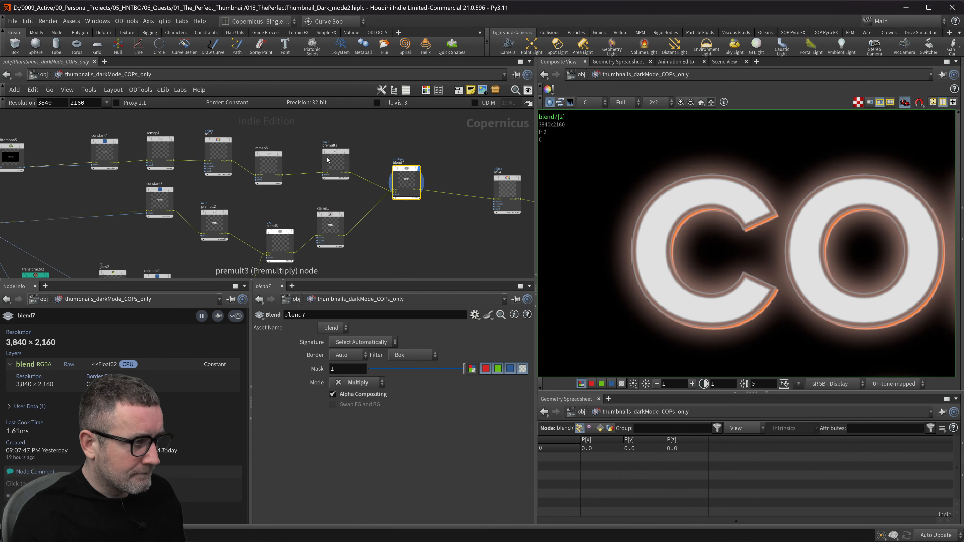
- Set premult3 to Un-Premultiply by Alpha while inspecting its alpha channel, and check blend7 in alpha and full colour
{"action": "left_click", "coordinate": [336, 156]}
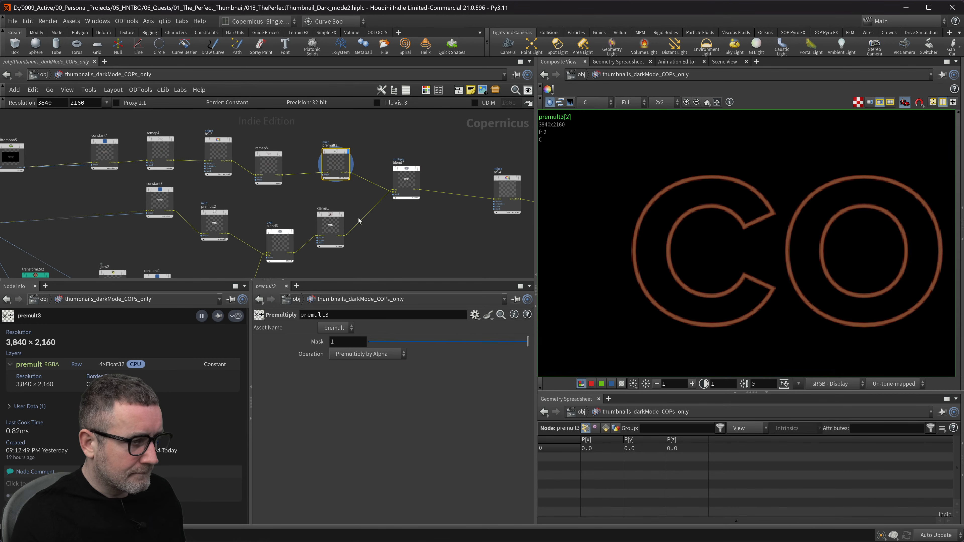
{"action": "left_click", "coordinate": [622, 384]}
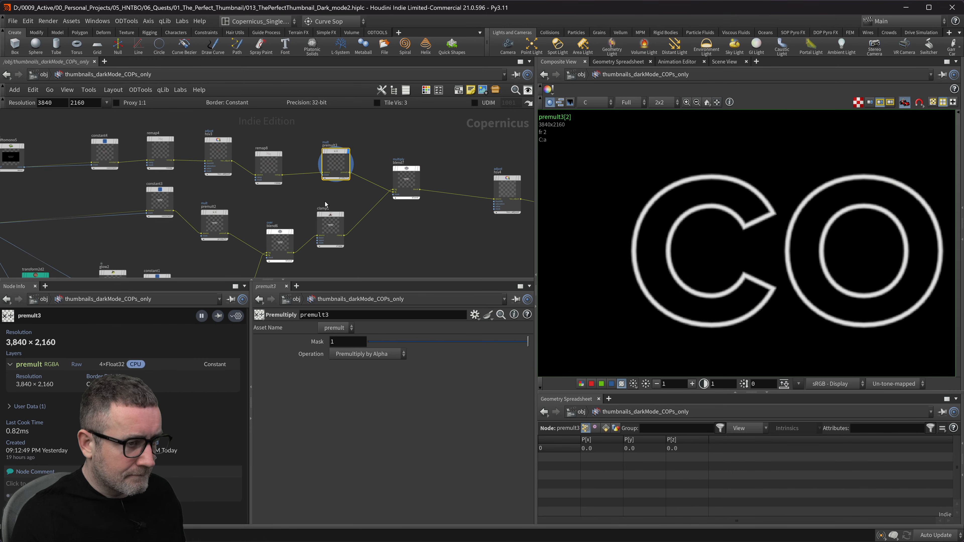
{"action": "left_click", "coordinate": [350, 354]}
{"action": "left_click", "coordinate": [352, 372]}
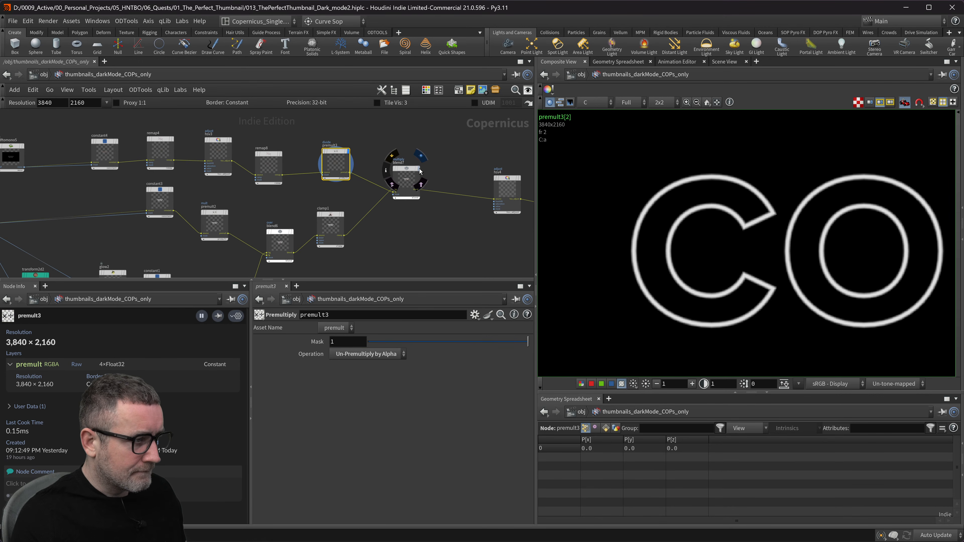
{"action": "left_click", "coordinate": [420, 171]}
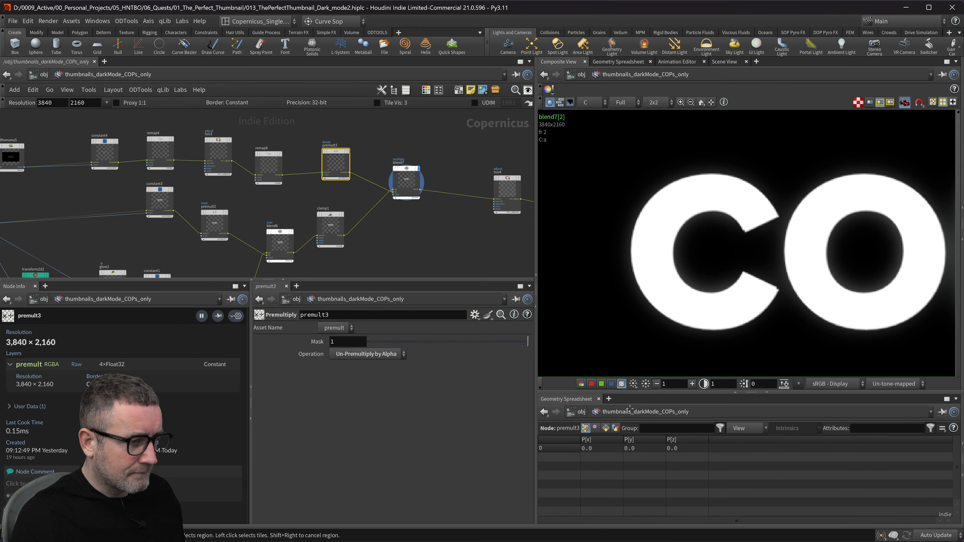
{"action": "left_click", "coordinate": [580, 384]}
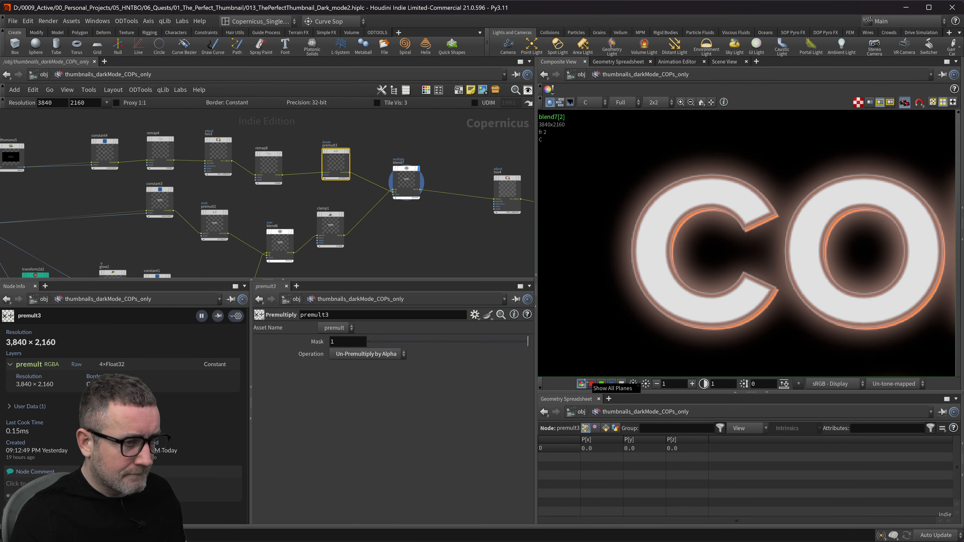
- Switch premult3 between Premultiply by Alpha and Un-Premultiply by Alpha while comparing the blend7 result, ending on Un-Premultiply by Alpha
{"action": "left_click", "coordinate": [382, 353]}
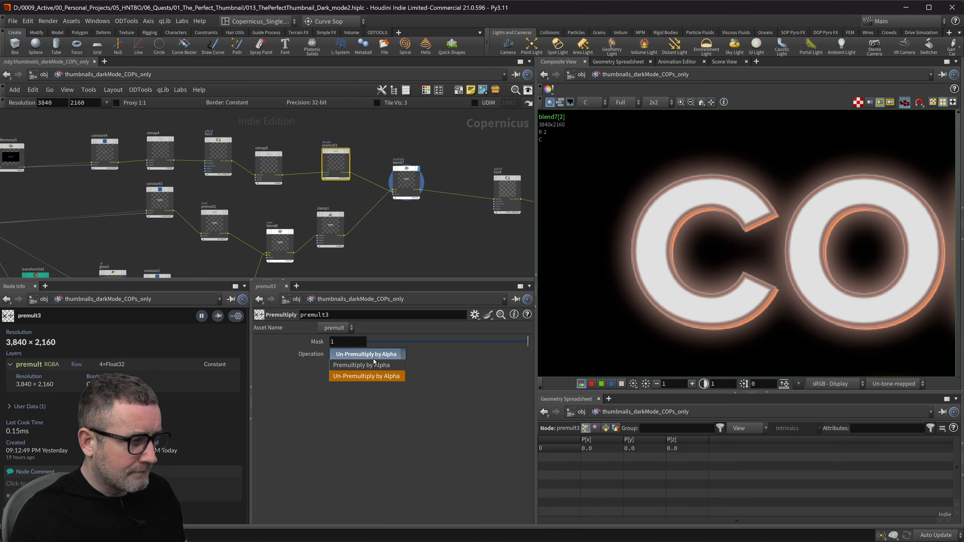
{"action": "left_click", "coordinate": [374, 366]}
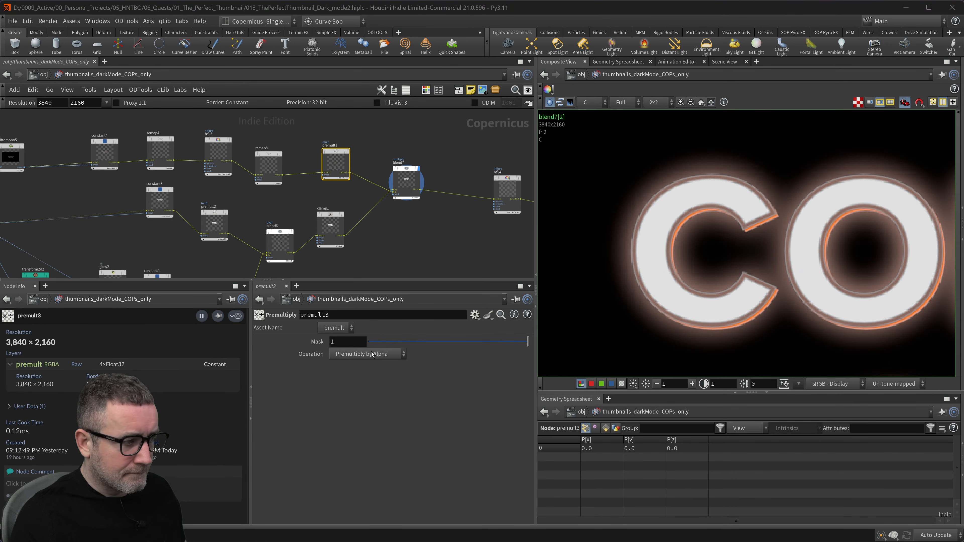
{"action": "left_click", "coordinate": [374, 354]}
{"action": "left_click", "coordinate": [369, 366]}
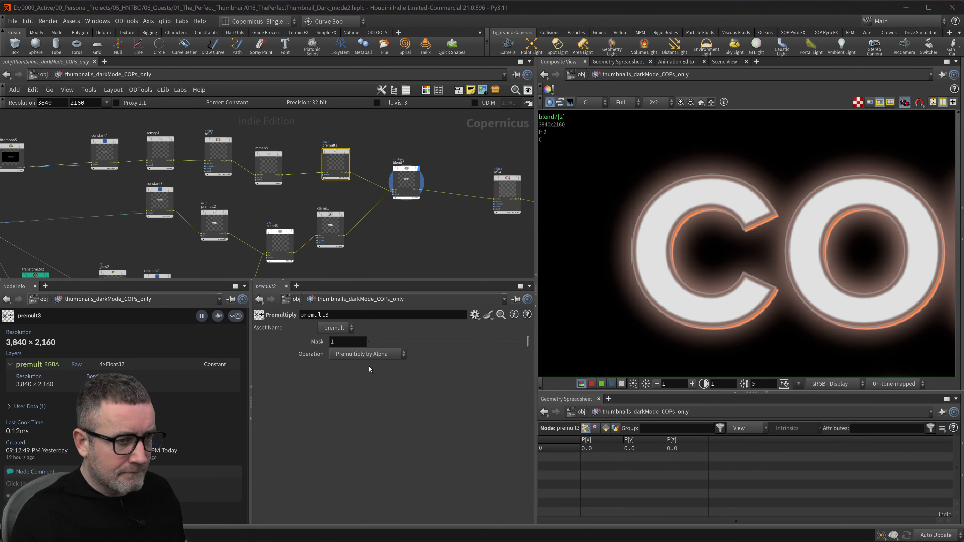
{"action": "left_click", "coordinate": [368, 353]}
{"action": "left_click", "coordinate": [366, 377]}
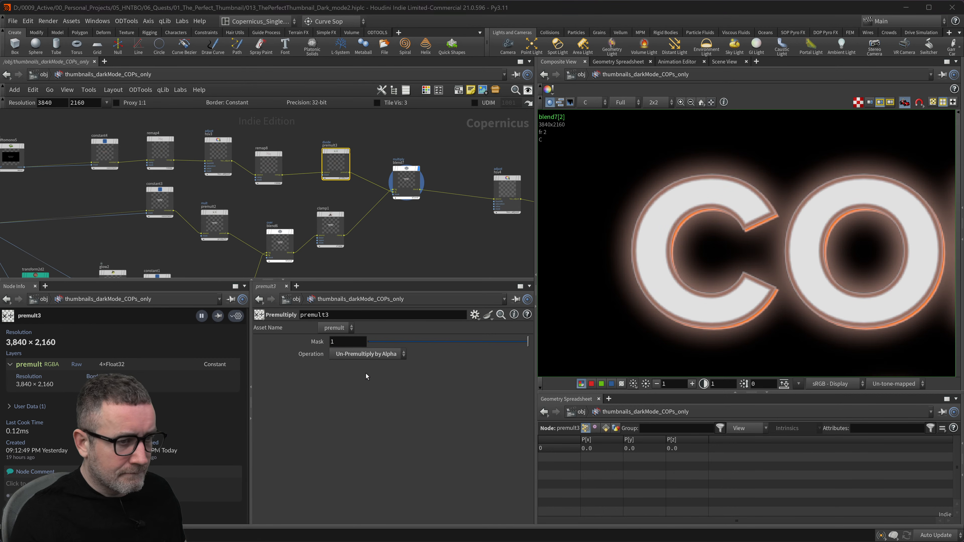
- Set the operation of premult3 back to Premultiply by Alpha
{"action": "left_click", "coordinate": [342, 152]}
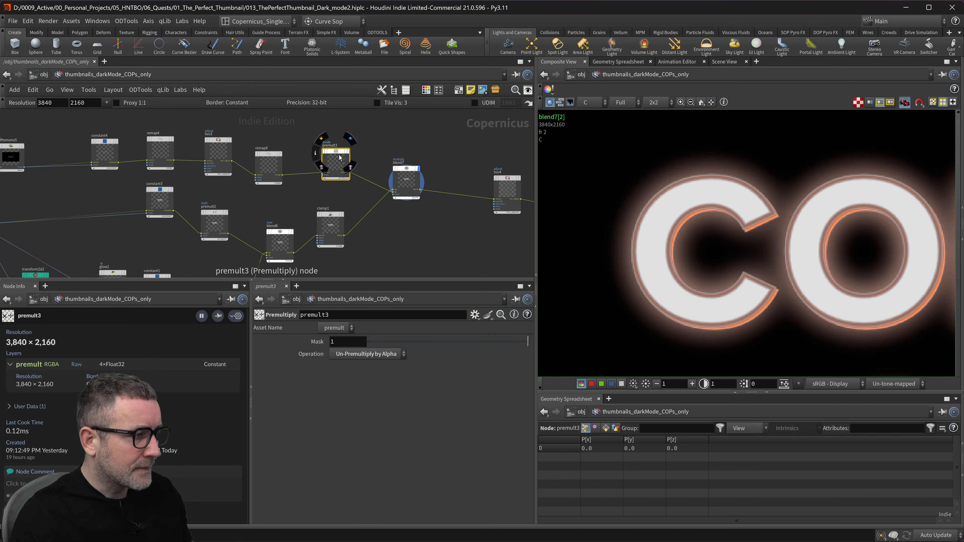
{"action": "key", "text": "BackSpace"}
{"action": "key", "text": "Escape"}
{"action": "mouse_move", "coordinate": [340, 151]}
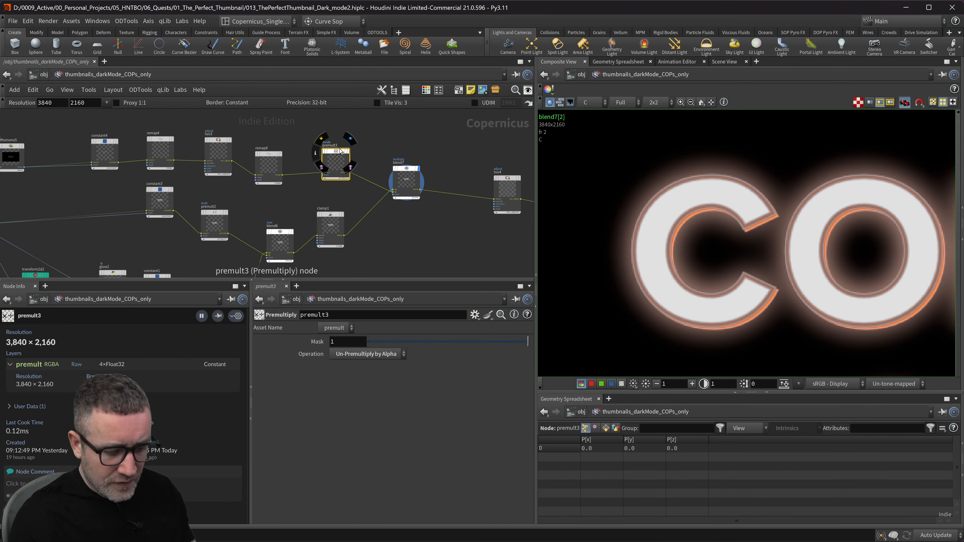
{"action": "left_click", "coordinate": [362, 355]}
{"action": "left_click", "coordinate": [362, 365]}
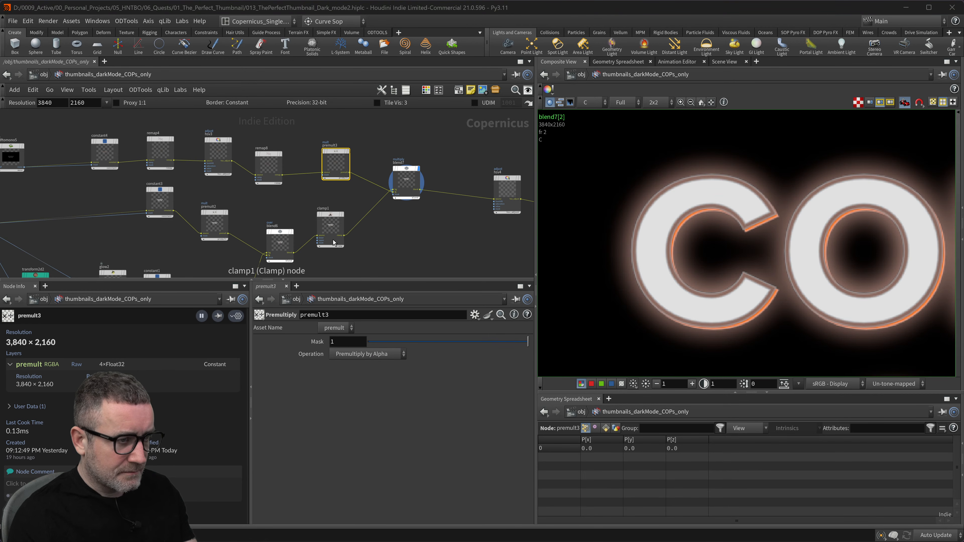
- Delete the premult3 node between the outline's Remap node and blend7
{"action": "mouse_move", "coordinate": [327, 150]}
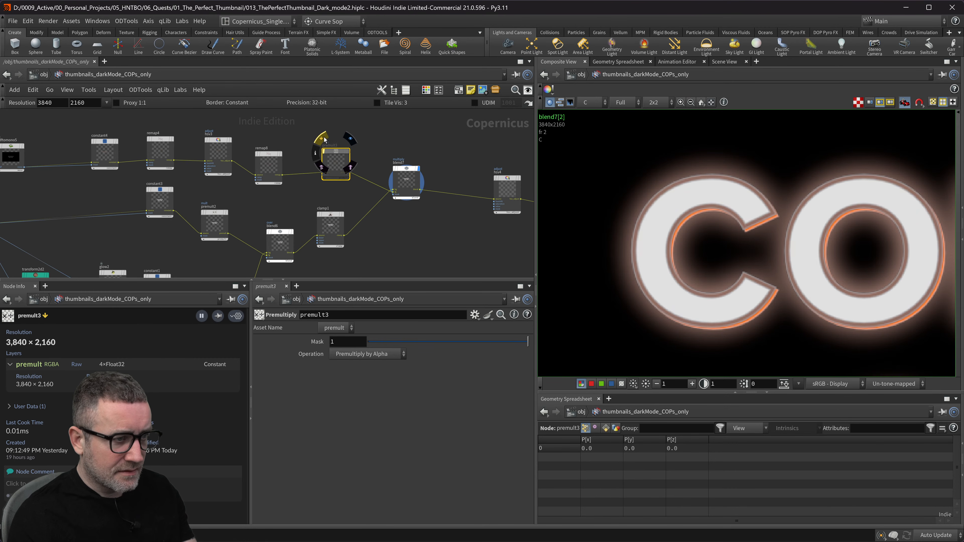
{"action": "key", "text": "Delete"}
{"action": "left_click", "coordinate": [340, 153]}
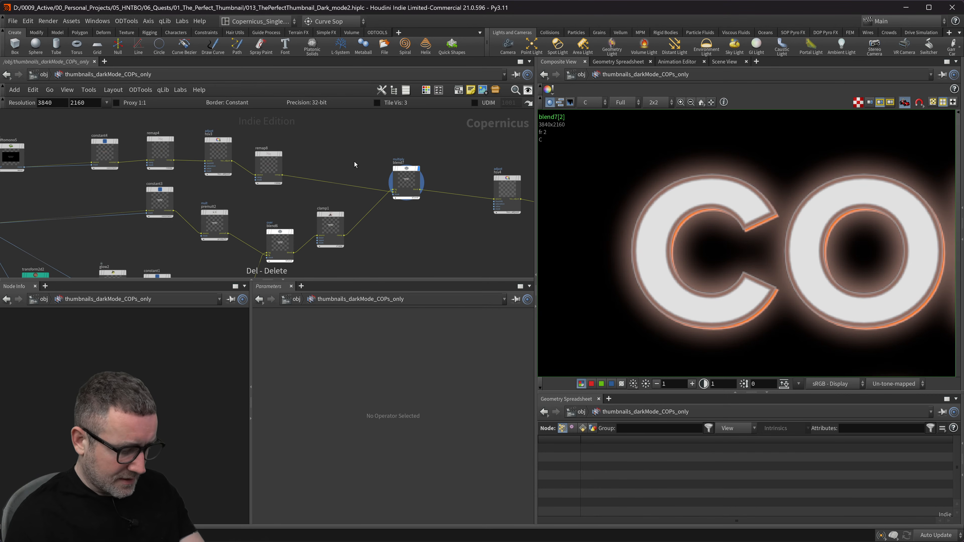
- Display constant4 at the start of the outline branch and start cutting a wire at its inputs
{"action": "middle_click_drag", "start_coordinate": [340, 162], "coordinate": [402, 157]}
{"action": "left_click_drag", "start_coordinate": [319, 153], "coordinate": [328, 144]}
{"action": "middle_click_drag", "start_coordinate": [284, 177], "coordinate": [348, 175]}
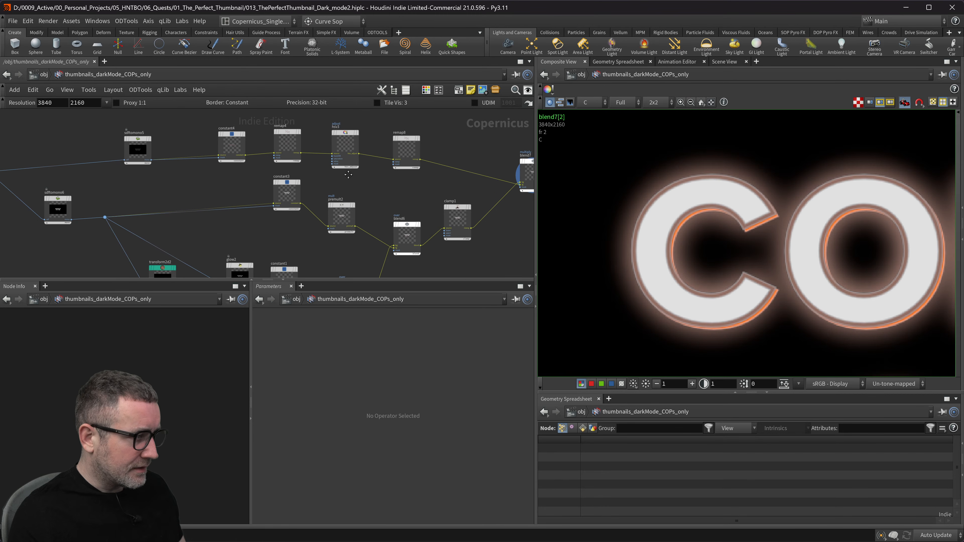
{"action": "scroll", "coordinate": [240, 171], "scroll_direction": "up", "scroll_amount": 4}
{"action": "middle_click_drag", "start_coordinate": [253, 180], "coordinate": [275, 210]}
{"action": "left_click", "coordinate": [289, 152]}
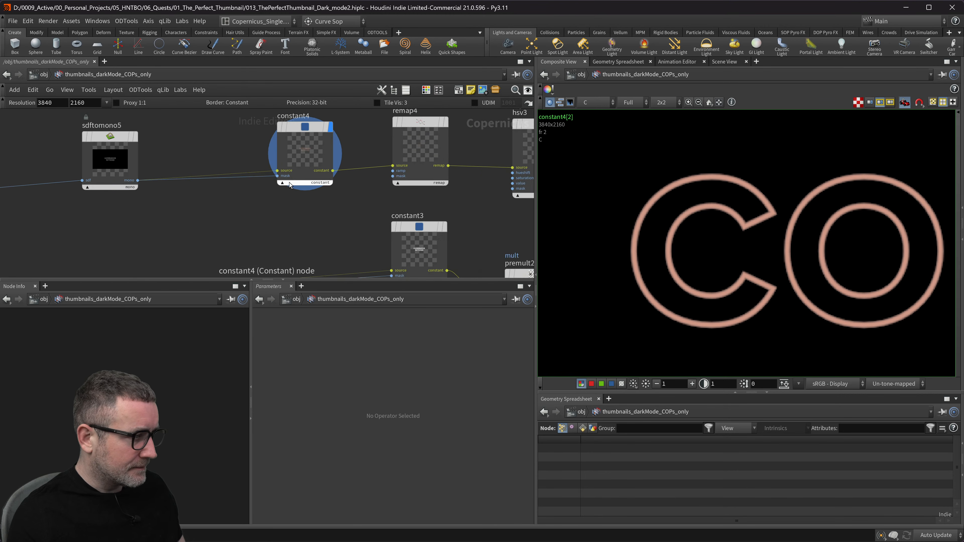
{"action": "key", "text": "y"}
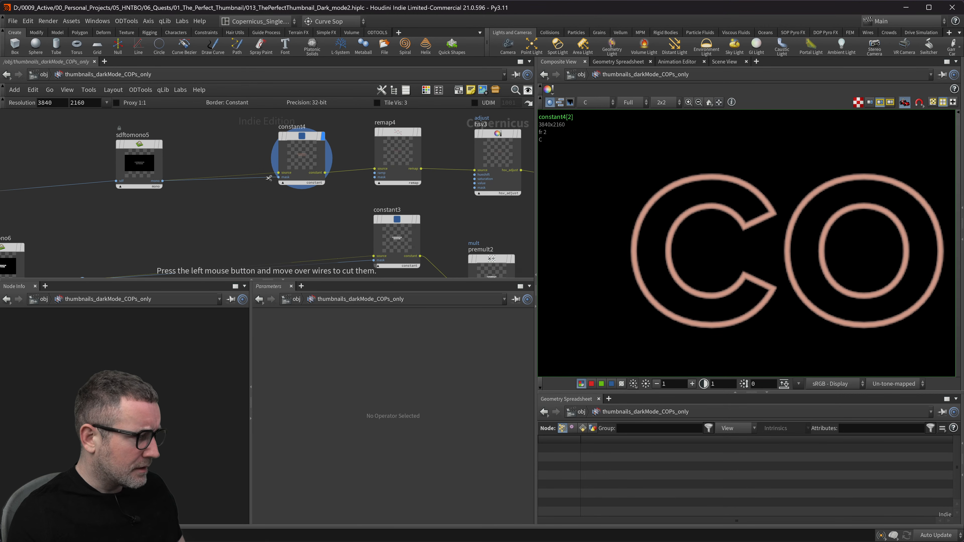
- Disconnect the mask input of constant4 and display the output of sdftomono5
{"action": "left_click_drag", "start_coordinate": [269, 182], "coordinate": [270, 182]}
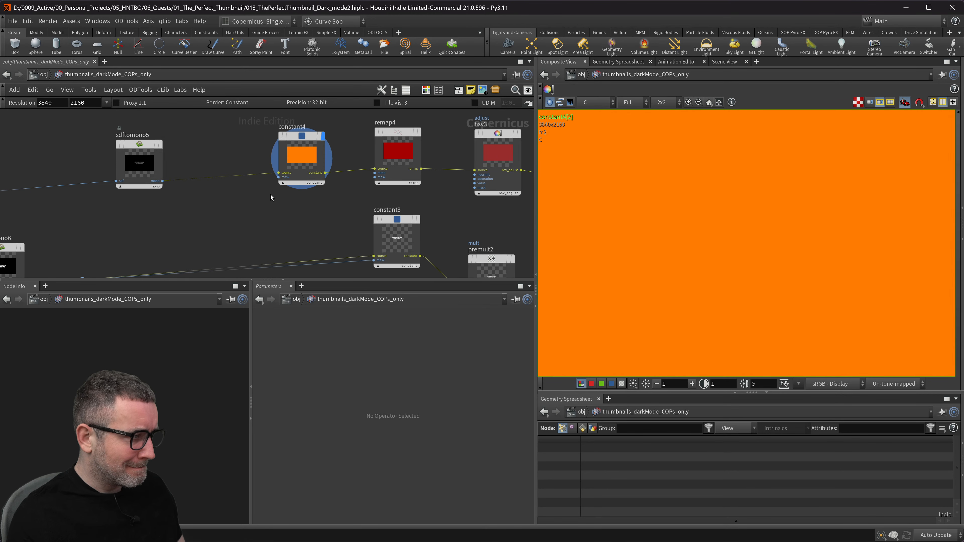
{"action": "left_click", "coordinate": [161, 148]}
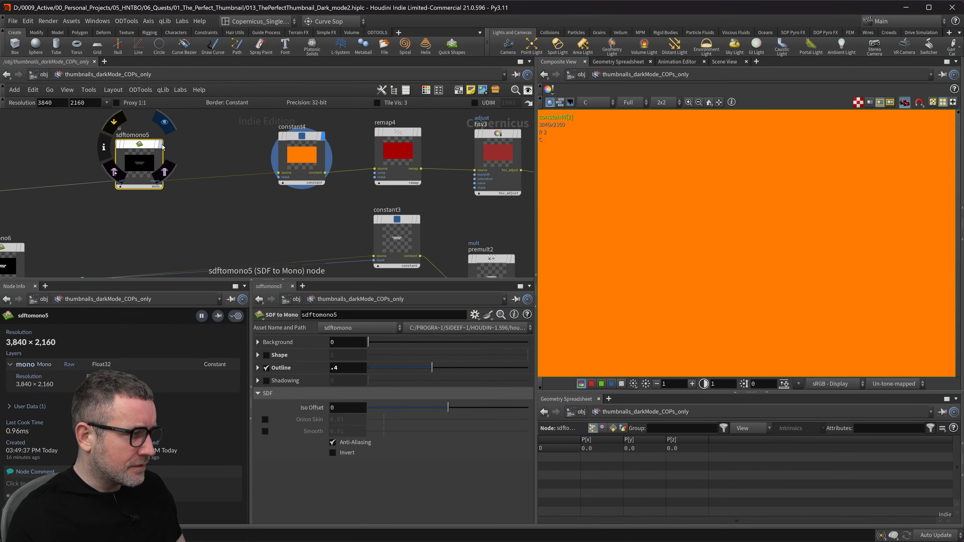
{"action": "left_click", "coordinate": [162, 146]}
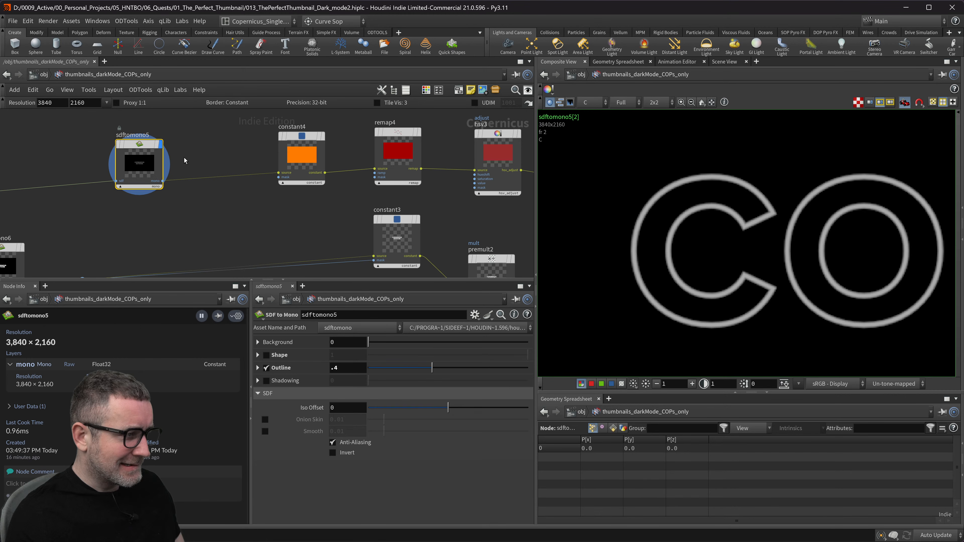
- Reconnect the mono output of sdftomono5 to the mask input of constant4
{"action": "left_click", "coordinate": [163, 182]}
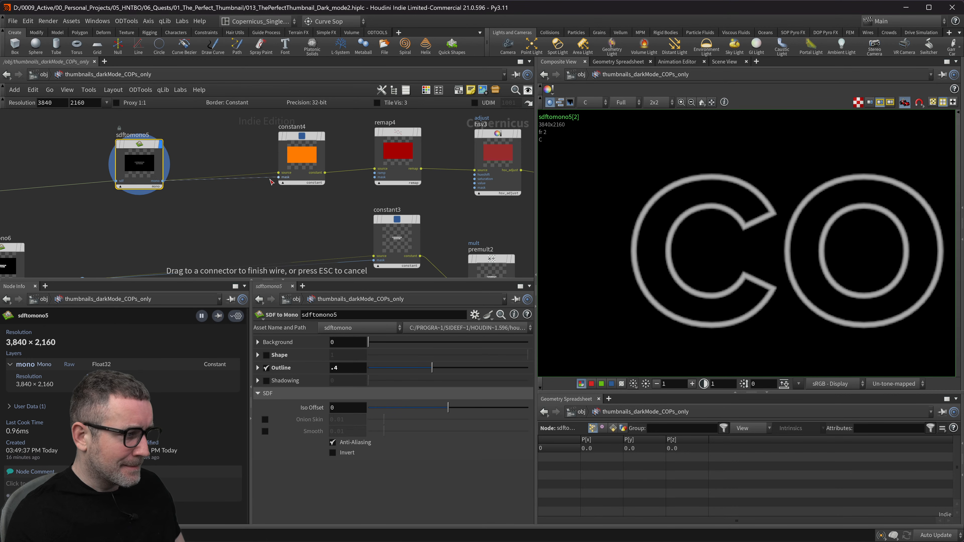
{"action": "middle_click_drag", "start_coordinate": [287, 154], "coordinate": [280, 149]}
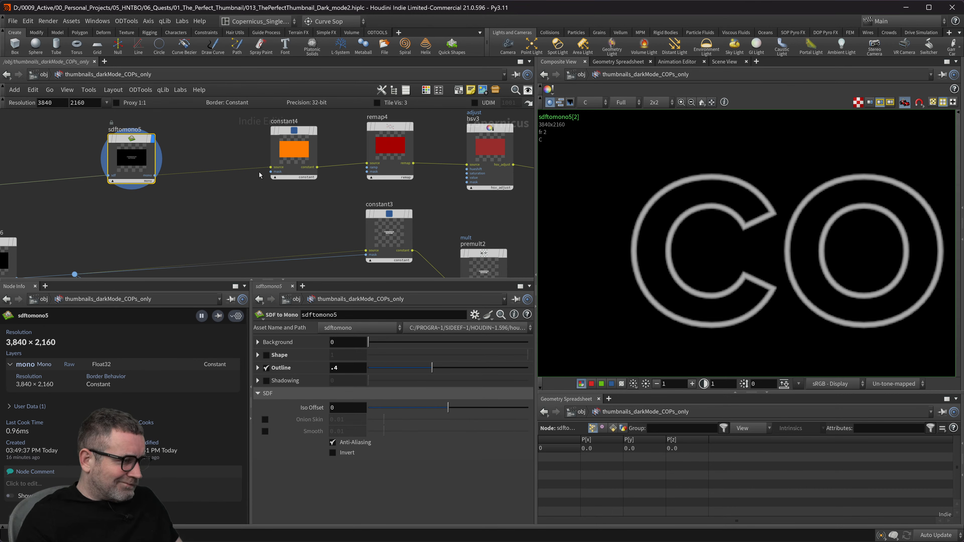
{"action": "left_click_drag", "start_coordinate": [270, 172], "coordinate": [155, 175]}
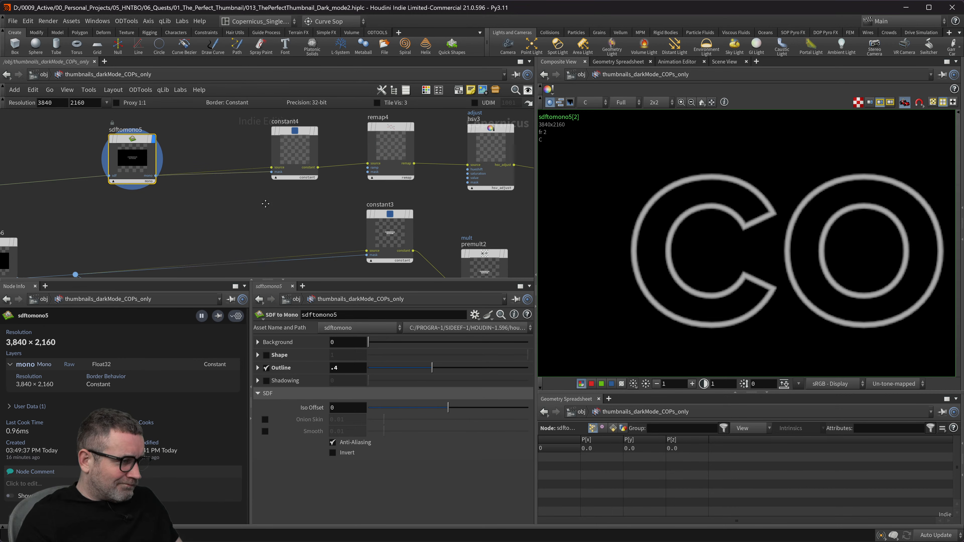
- Display constant4, inspect its alpha channel on its own, and return the view to full colour
{"action": "left_click", "coordinate": [314, 130]}
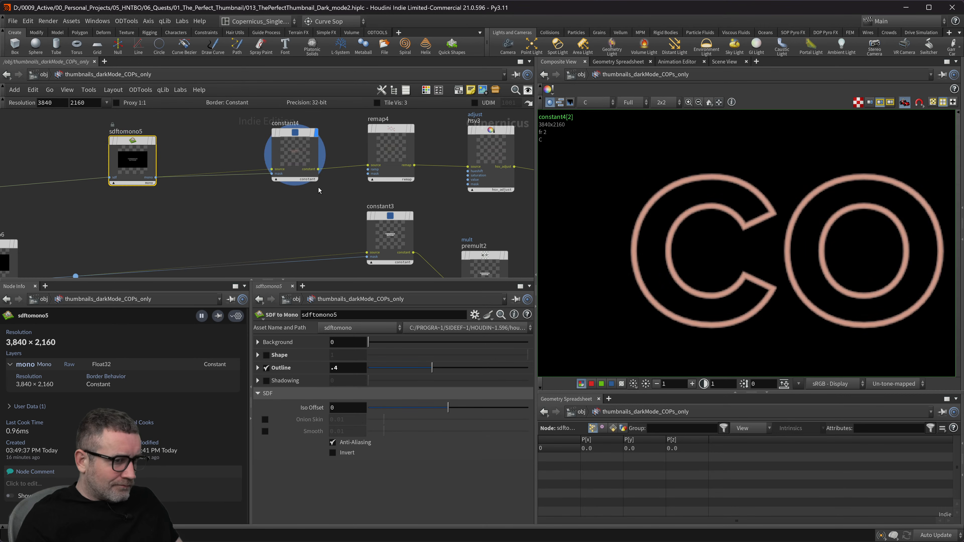
{"action": "left_click", "coordinate": [621, 384]}
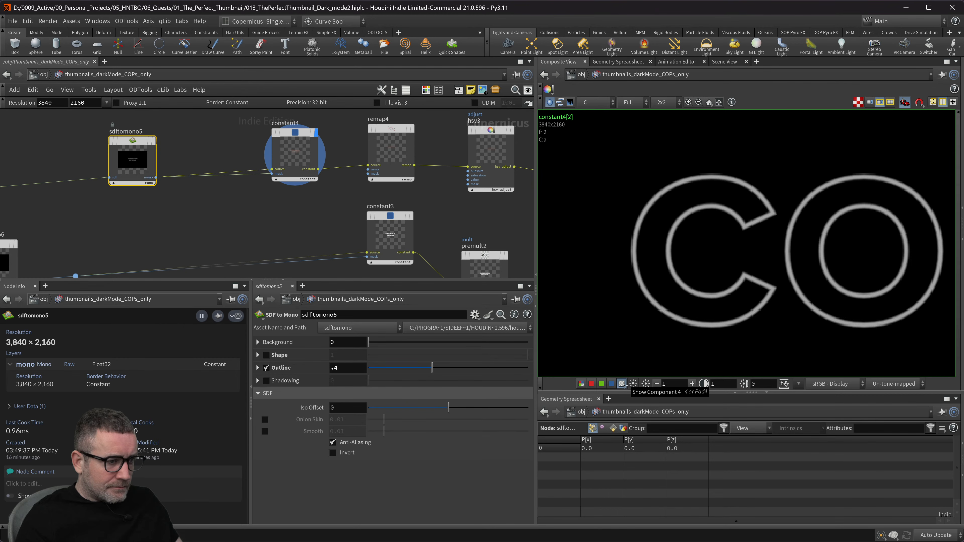
{"action": "left_click", "coordinate": [580, 384]}
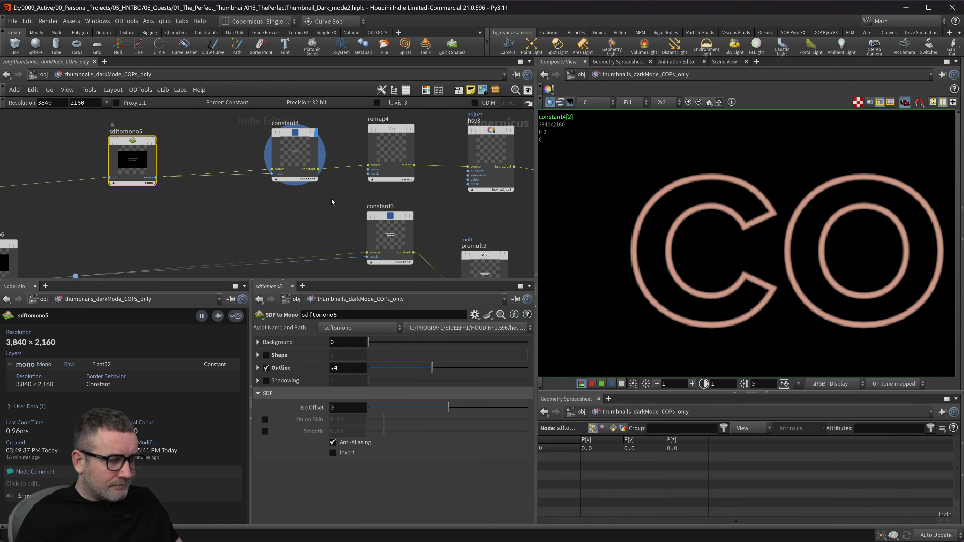
- Display the multiply node blend7 to check the combined text outline and glow
{"action": "scroll", "coordinate": [409, 172], "scroll_direction": "down", "scroll_amount": 2}
{"action": "scroll", "coordinate": [460, 190], "scroll_direction": "down", "scroll_amount": 1}
{"action": "middle_click_drag", "start_coordinate": [421, 196], "coordinate": [252, 176]}
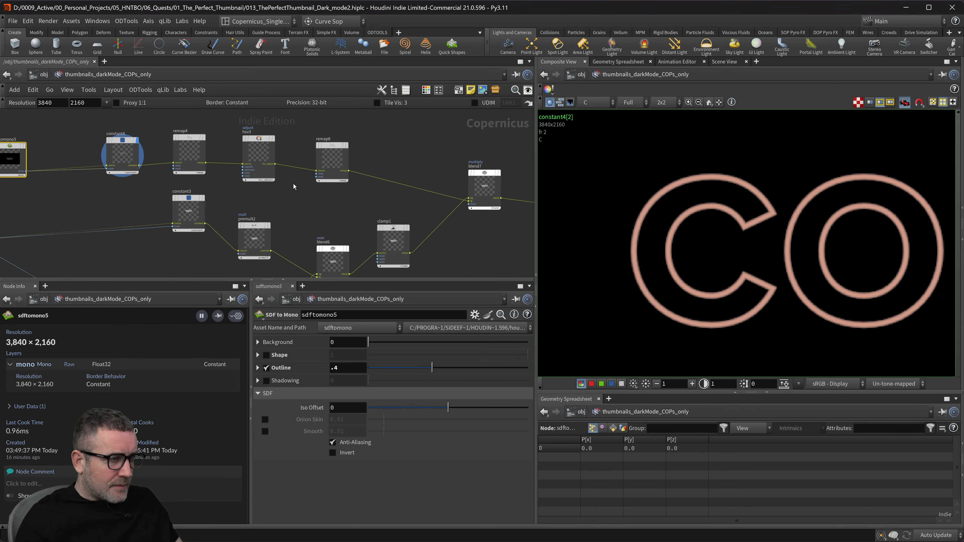
{"action": "middle_click_drag", "start_coordinate": [442, 179], "coordinate": [372, 171]}
{"action": "scroll", "coordinate": [422, 160], "scroll_direction": "up", "scroll_amount": 2}
{"action": "left_click", "coordinate": [435, 147]}
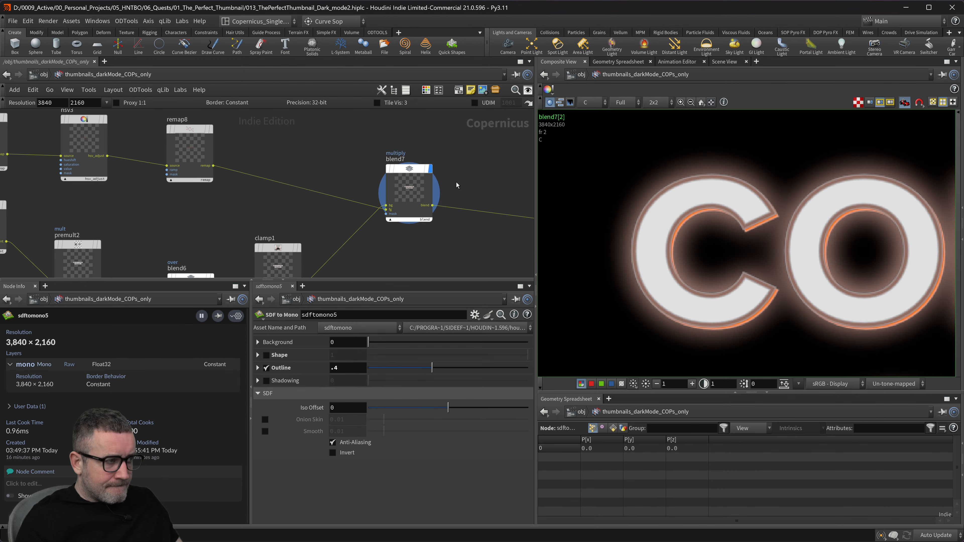
{"action": "scroll", "coordinate": [457, 185], "scroll_direction": "down", "scroll_amount": 3}
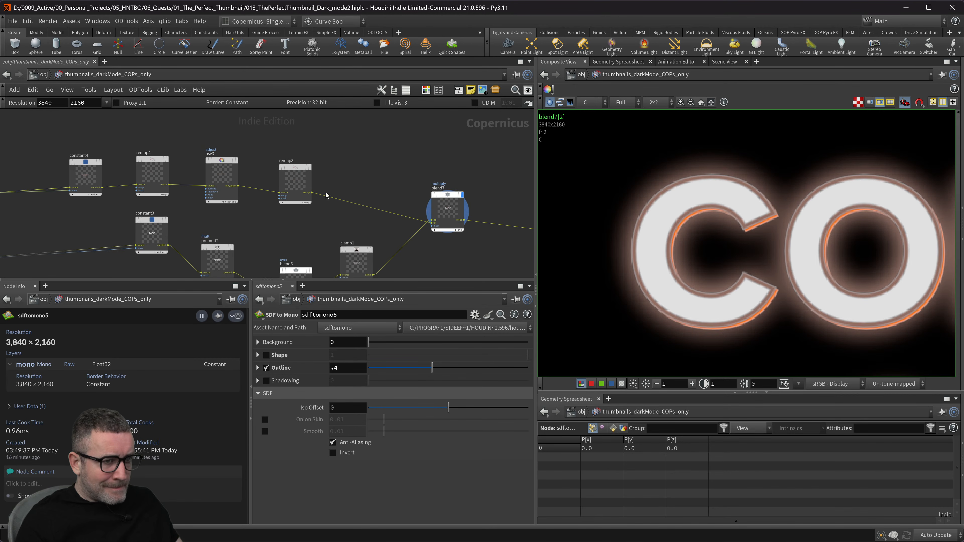
- Move the five outline nodes, from sdftomono5 through remap8, farther above the constant3 branch
{"action": "scroll", "coordinate": [358, 182], "scroll_direction": "down", "scroll_amount": 3}
{"action": "left_click_drag", "start_coordinate": [350, 143], "coordinate": [136, 196]}
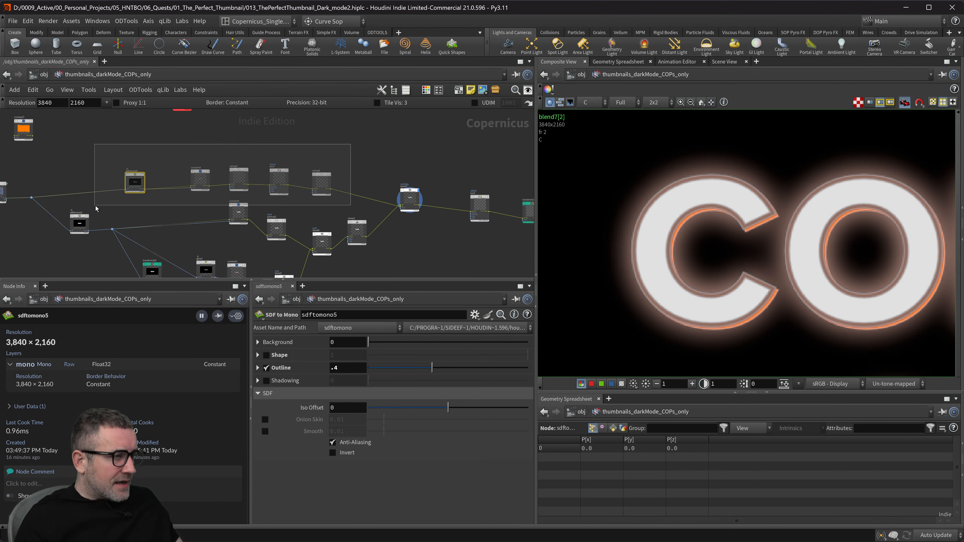
{"action": "mouse_move", "coordinate": [324, 178]}
{"action": "left_mouse_down"}
{"action": "mouse_move", "coordinate": [320, 167]}
{"action": "mouse_move", "coordinate": [320, 180]}
{"action": "left_mouse_up"}
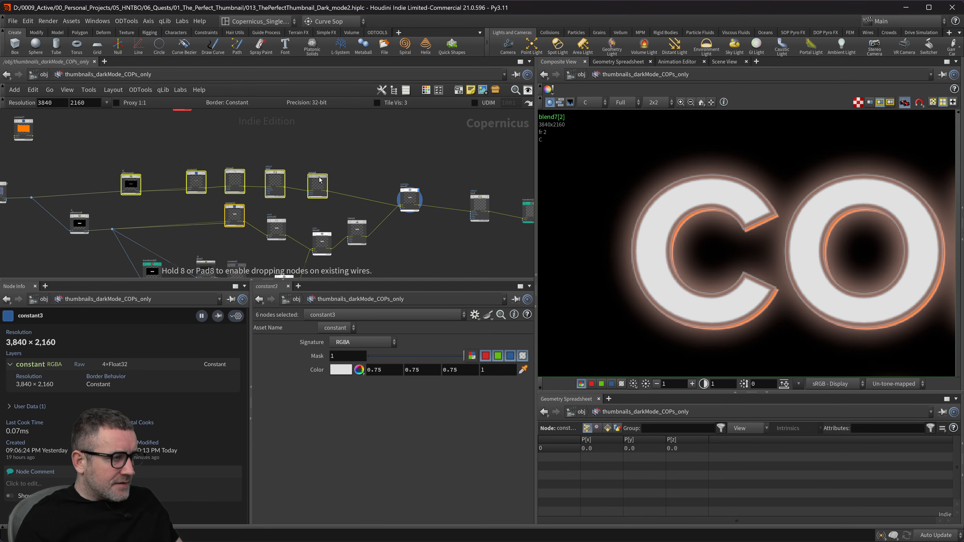
{"action": "left_click_drag", "start_coordinate": [349, 148], "coordinate": [121, 202]}
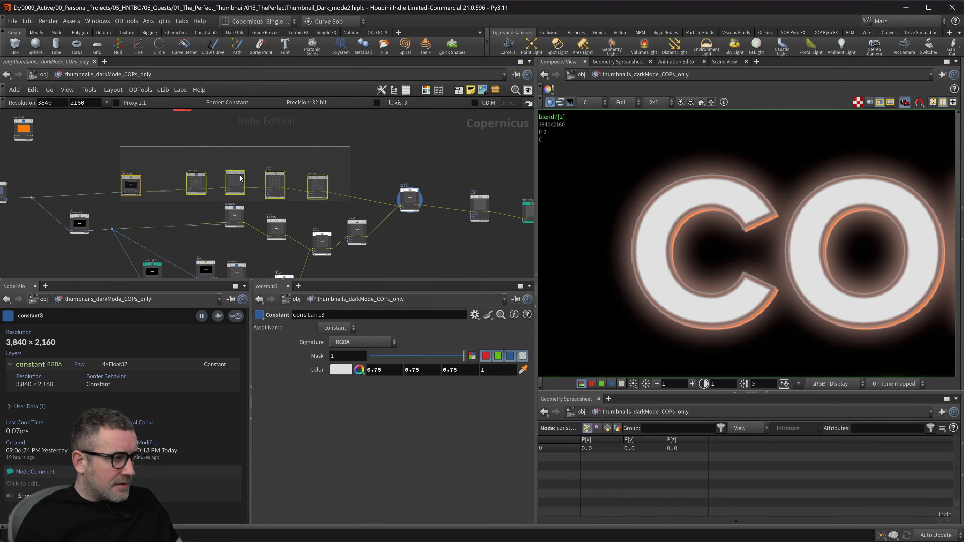
{"action": "left_click_drag", "start_coordinate": [239, 175], "coordinate": [231, 151]}
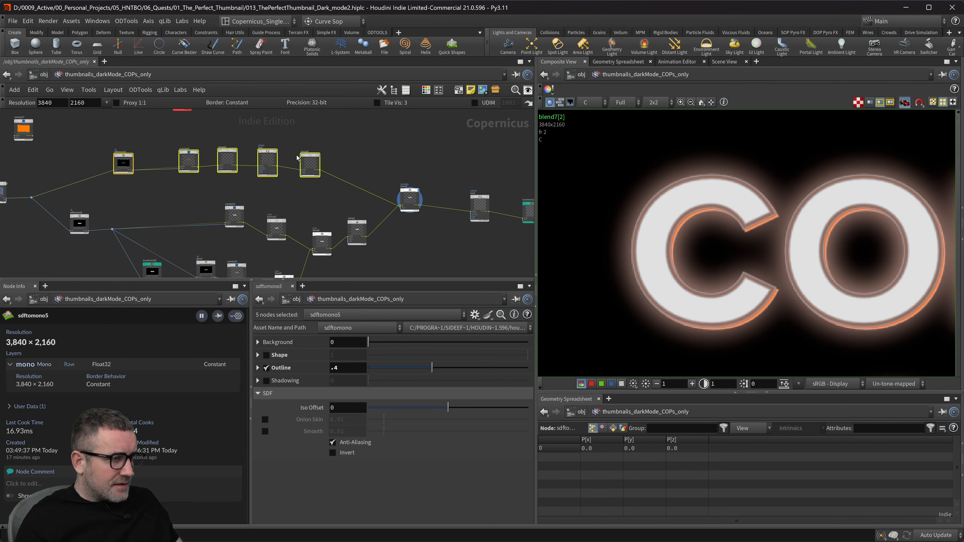
{"action": "mouse_move", "coordinate": [343, 163]}
{"action": "middle_mouse_down"}
{"action": "mouse_move", "coordinate": [336, 153]}
{"action": "mouse_move", "coordinate": [346, 157]}
{"action": "middle_mouse_up"}
{"action": "left_click", "coordinate": [338, 154]}
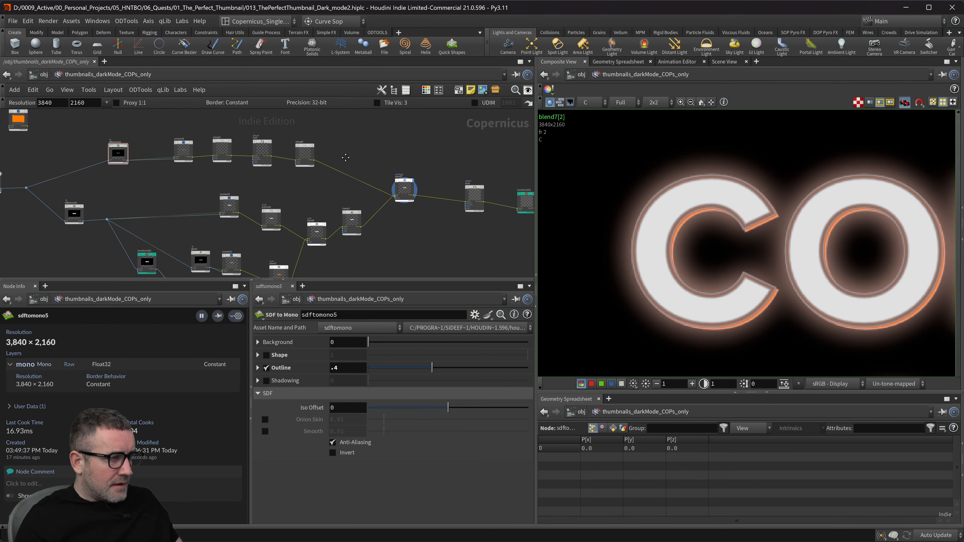
- Add a Channel Split node and insert it into the wire between remap8 and blend7
{"action": "key", "text": "Tab"}
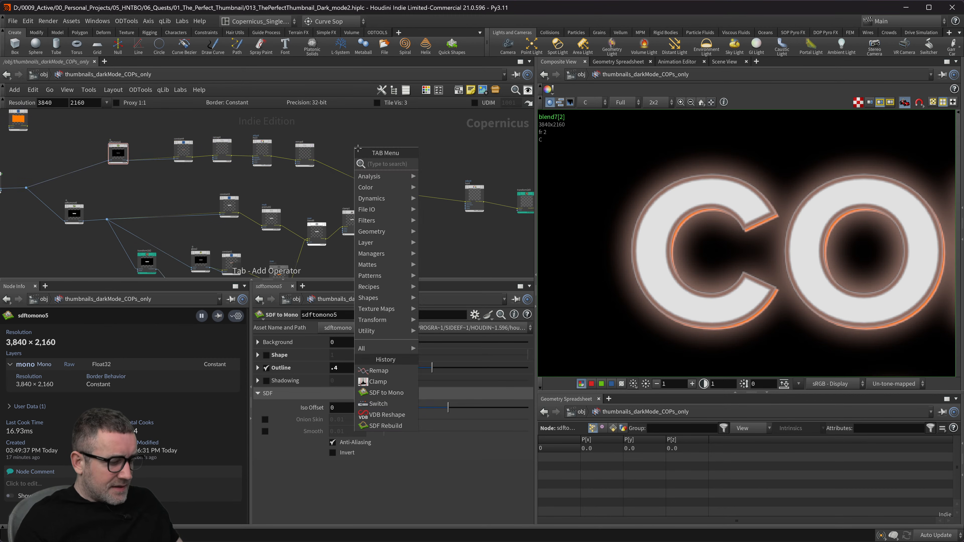
{"action": "type", "text": "s"}
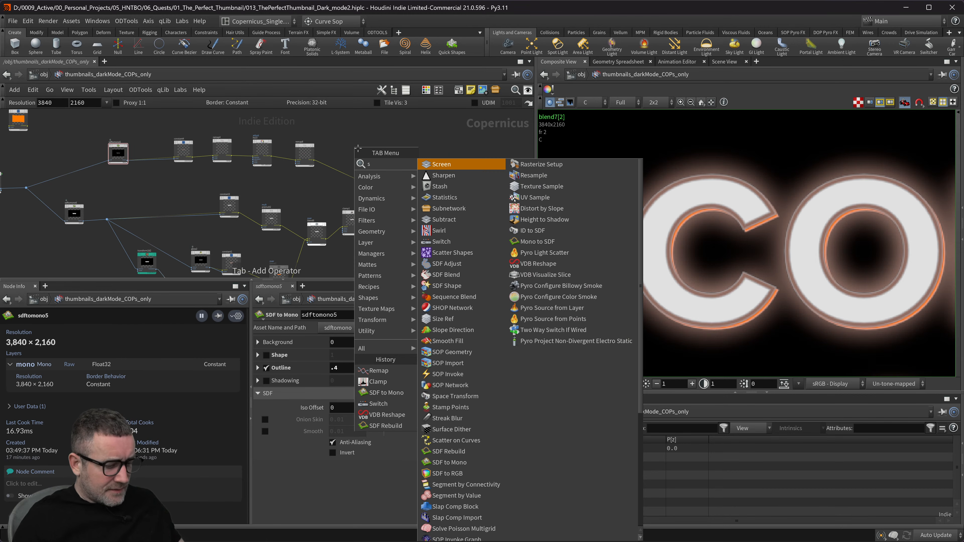
{"action": "type", "text": "pli"}
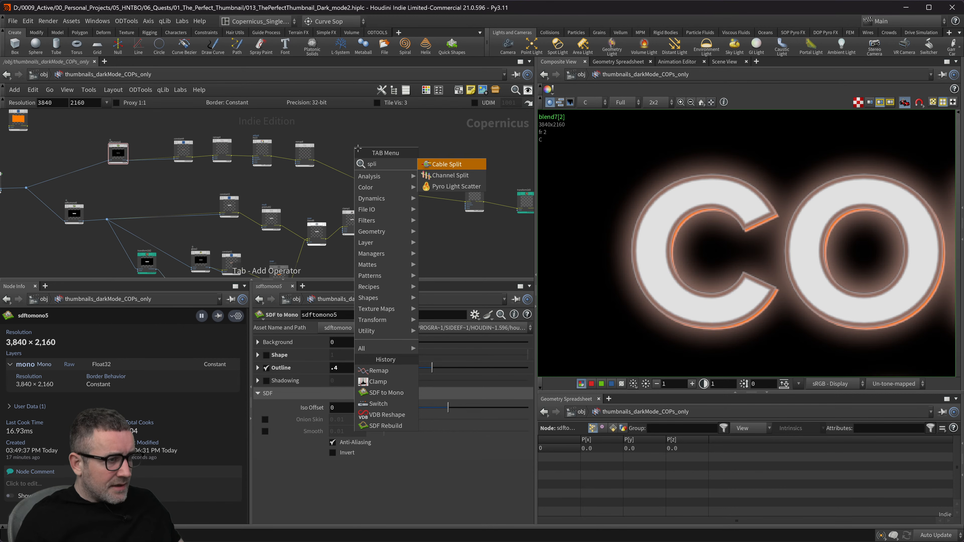
{"action": "left_click", "coordinate": [448, 175]}
{"action": "left_click", "coordinate": [399, 159]}
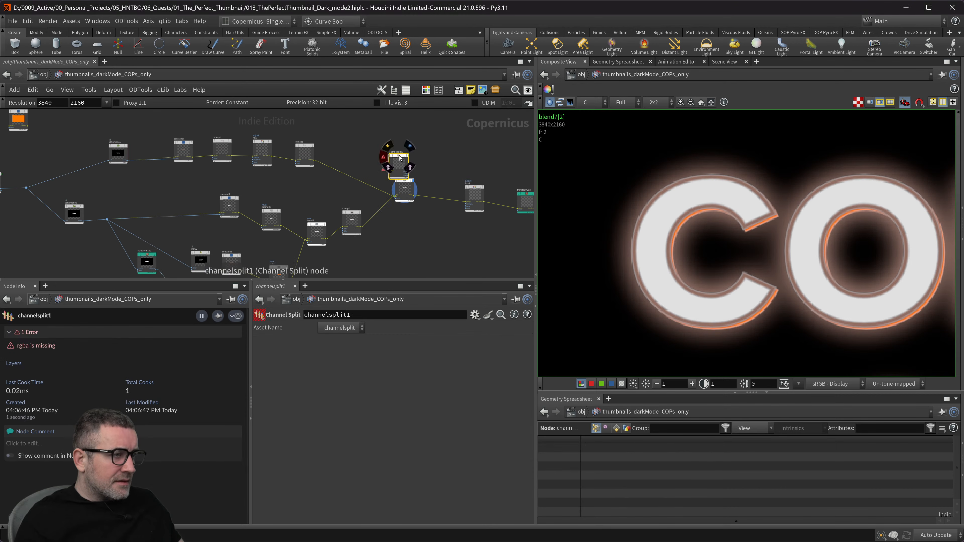
{"action": "scroll", "coordinate": [399, 158], "scroll_direction": "up", "scroll_amount": 5}
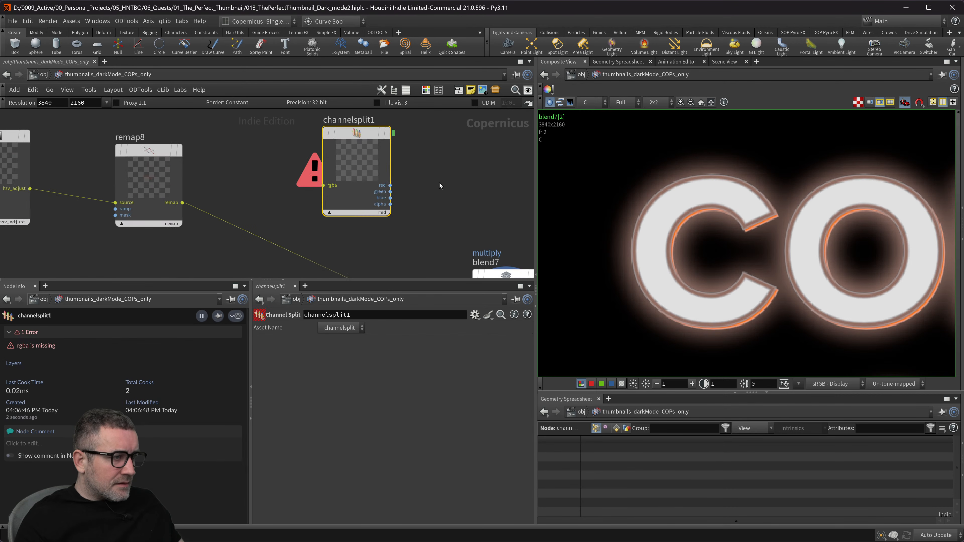
{"action": "left_click_drag", "start_coordinate": [373, 138], "coordinate": [292, 172]}
{"action": "middle_click_drag", "start_coordinate": [361, 179], "coordinate": [347, 145]}
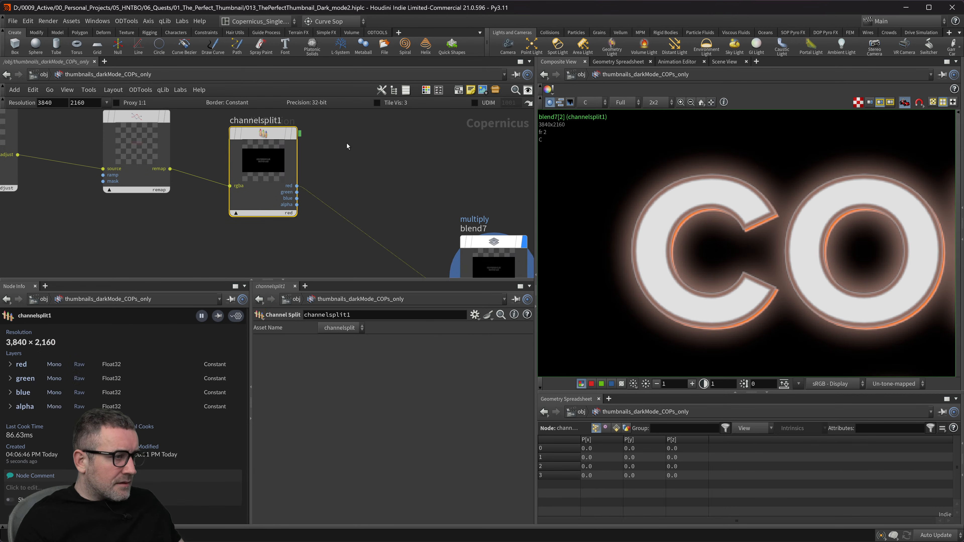
- Add a Null node fed by the alpha output of channelsplit1 and display it
{"action": "left_click", "coordinate": [296, 133]}
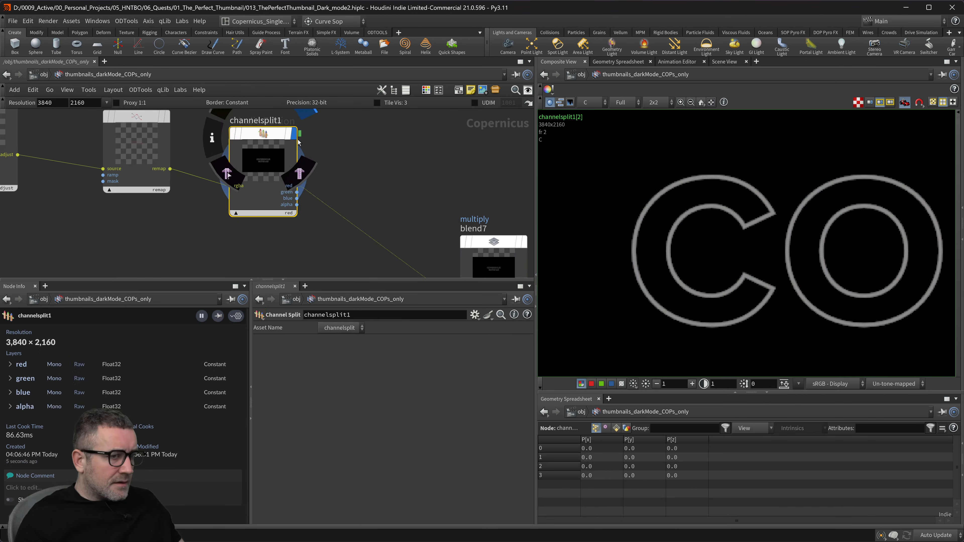
{"action": "left_click", "coordinate": [299, 205]}
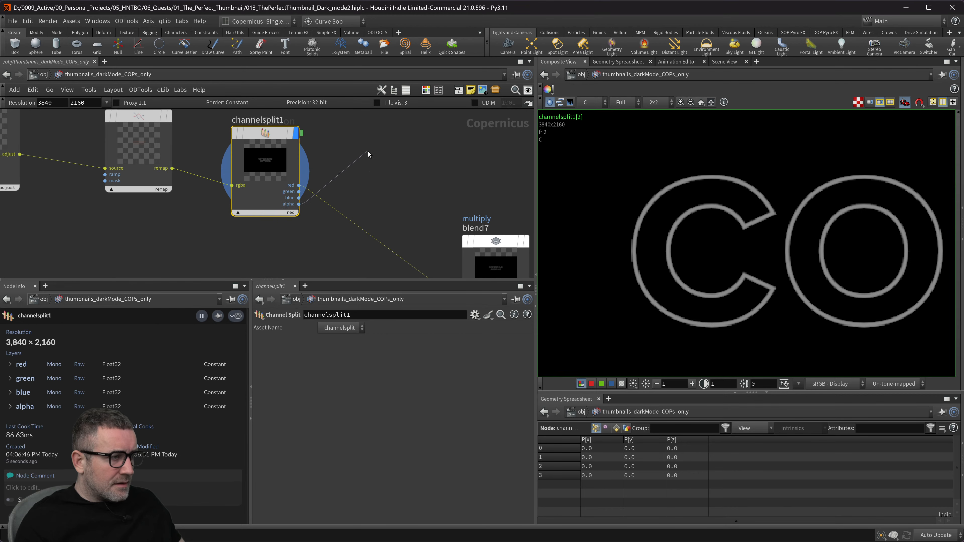
{"action": "key", "text": "Tab"}
{"action": "type", "text": "null"}
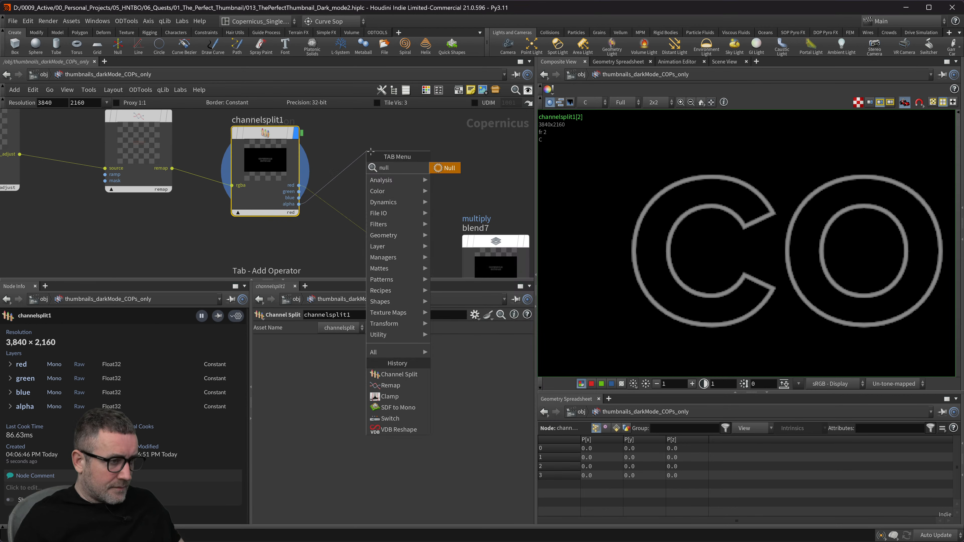
{"action": "key", "text": "Return"}
{"action": "left_click", "coordinate": [371, 153]}
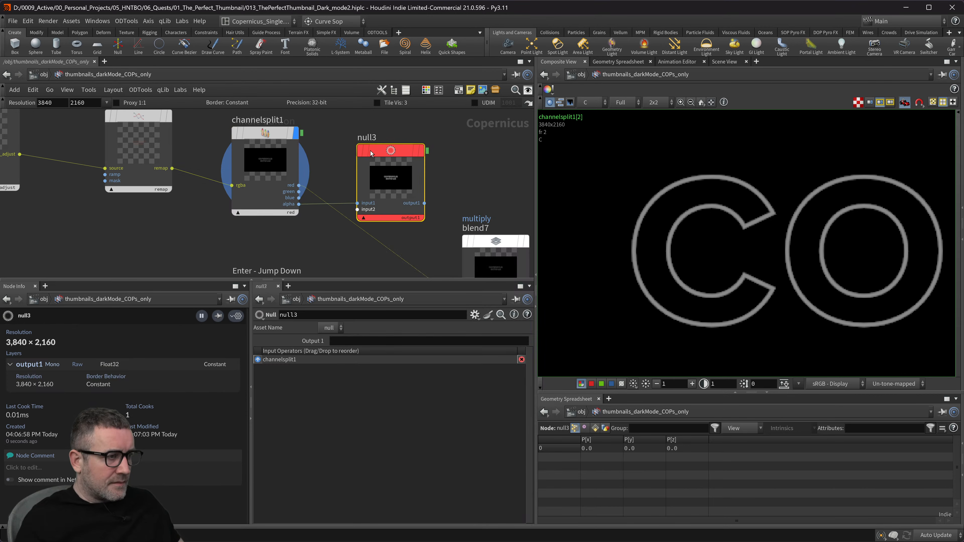
{"action": "left_click", "coordinate": [421, 150]}
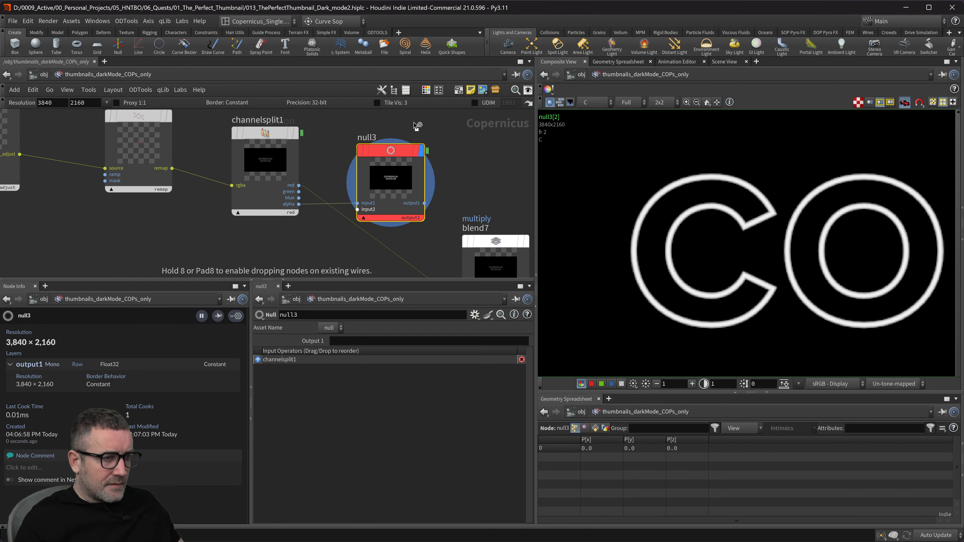
- Compare the alpha channel of remap8 with the null3 output, and return the view to full colour
{"action": "middle_click_drag", "start_coordinate": [452, 163], "coordinate": [362, 97]}
{"action": "mouse_move", "coordinate": [458, 179]}
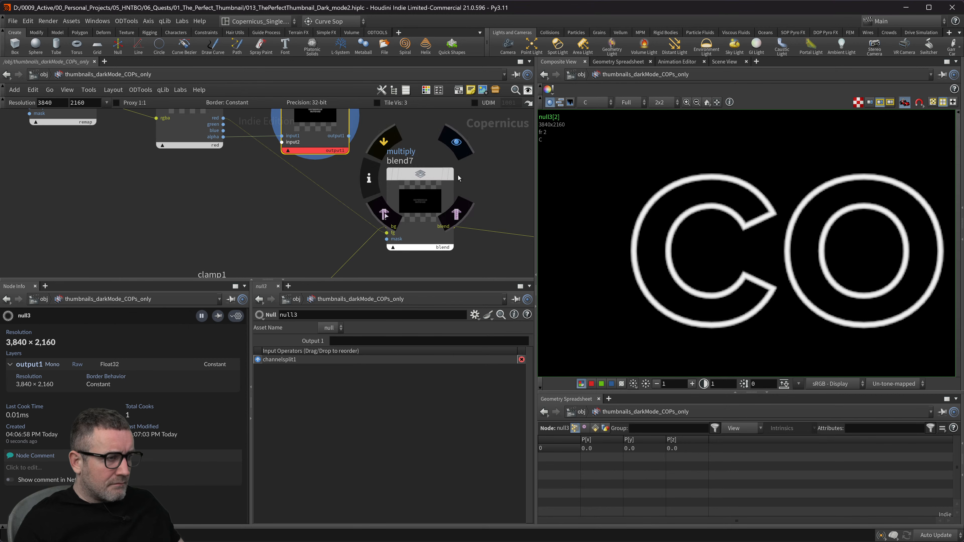
{"action": "middle_click_drag", "start_coordinate": [320, 177], "coordinate": [332, 229]}
{"action": "middle_click_drag", "start_coordinate": [123, 110], "coordinate": [188, 152]}
{"action": "left_click", "coordinate": [172, 148]}
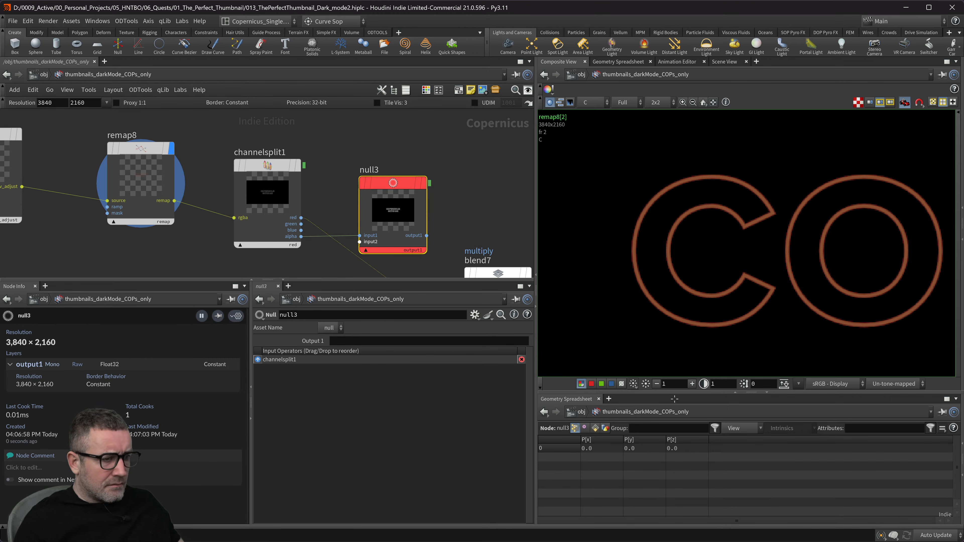
{"action": "left_click", "coordinate": [621, 384]}
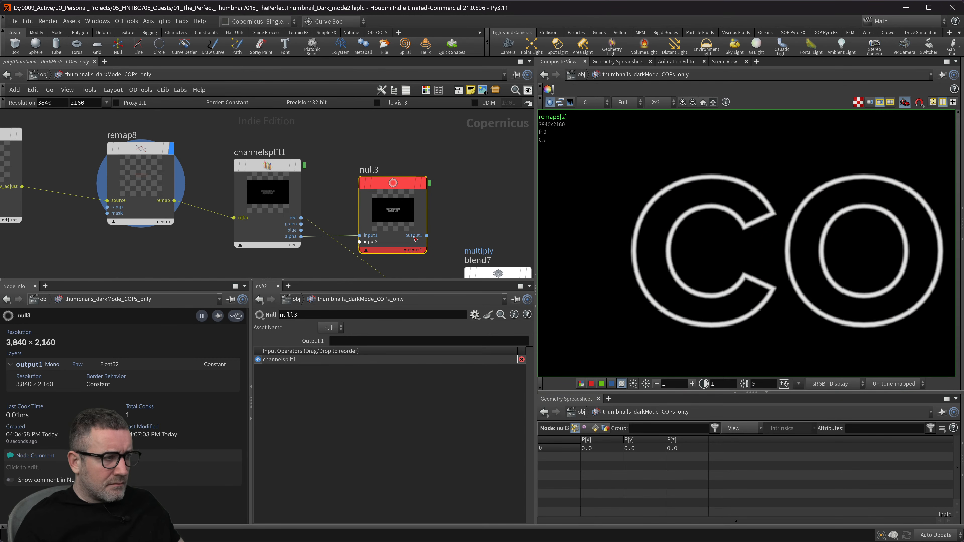
{"action": "left_click", "coordinate": [426, 183]}
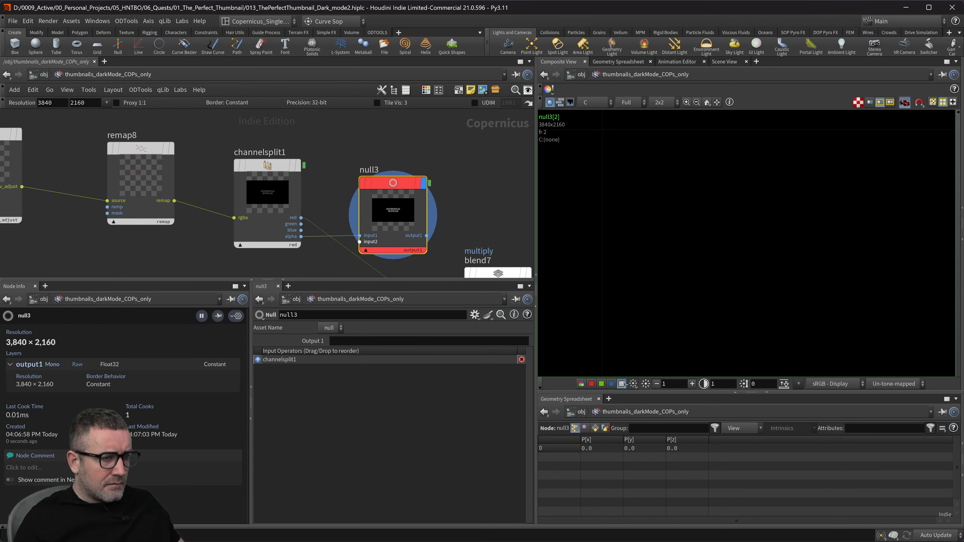
{"action": "left_click", "coordinate": [621, 385]}
{"action": "left_click", "coordinate": [581, 384]}
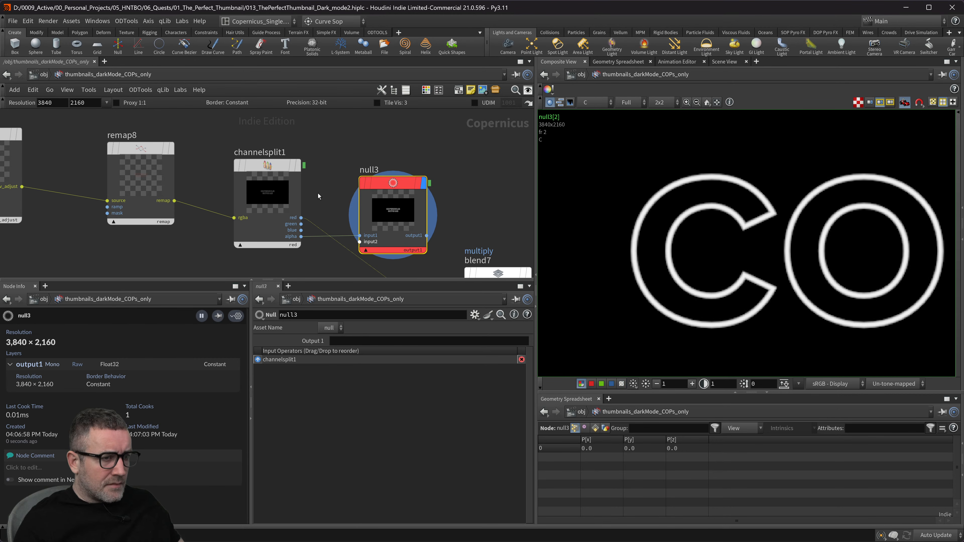
- Move null3 up and farther right of channelsplit1 to make room in the network above blend7
{"action": "middle_click_drag", "start_coordinate": [465, 182], "coordinate": [430, 218]}
{"action": "left_click_drag", "start_coordinate": [381, 216], "coordinate": [416, 149]}
{"action": "mouse_move", "coordinate": [137, 190]}
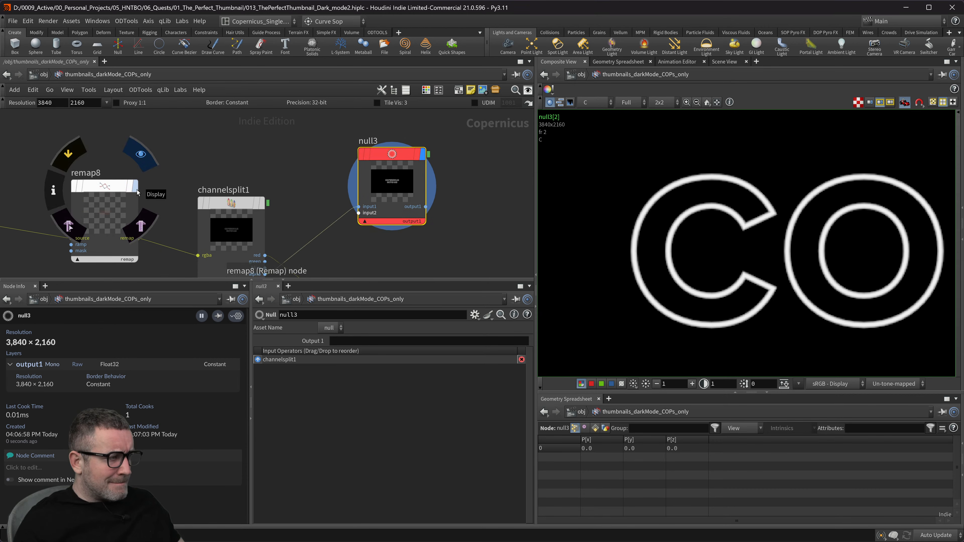
{"action": "middle_click_drag", "start_coordinate": [421, 183], "coordinate": [411, 151]}
{"action": "middle_click_drag", "start_coordinate": [499, 203], "coordinate": [449, 213]}
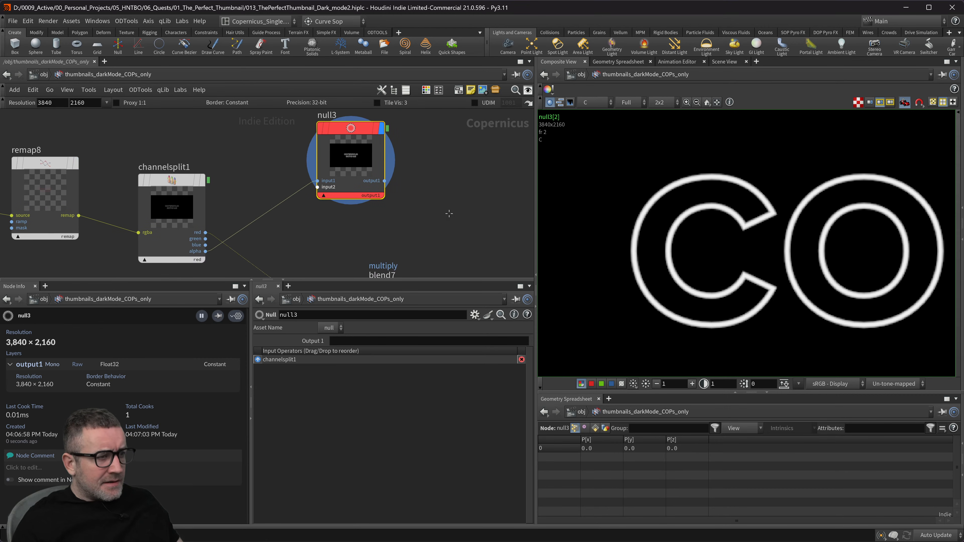
{"action": "key", "text": "Tab"}
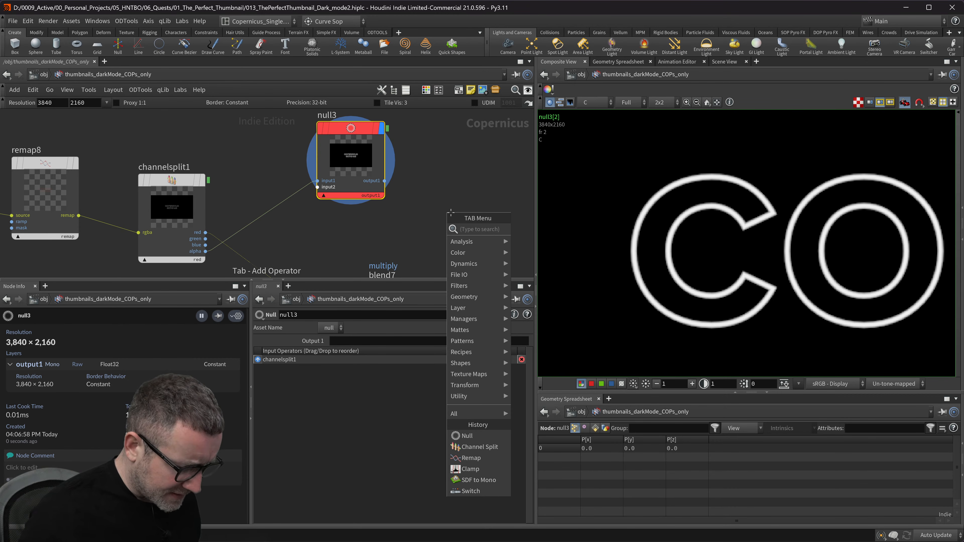
{"action": "type", "text": "c"}
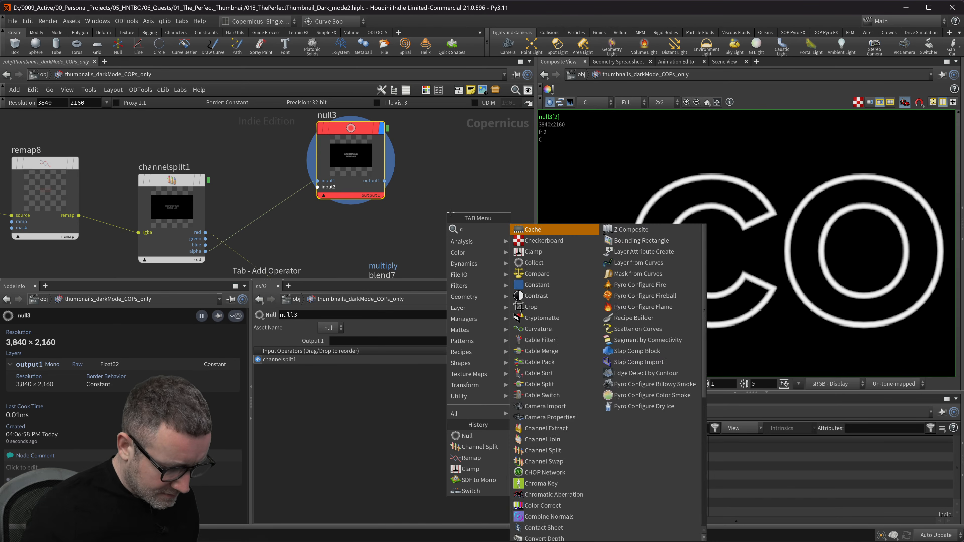
{"action": "type", "text": "ho"}
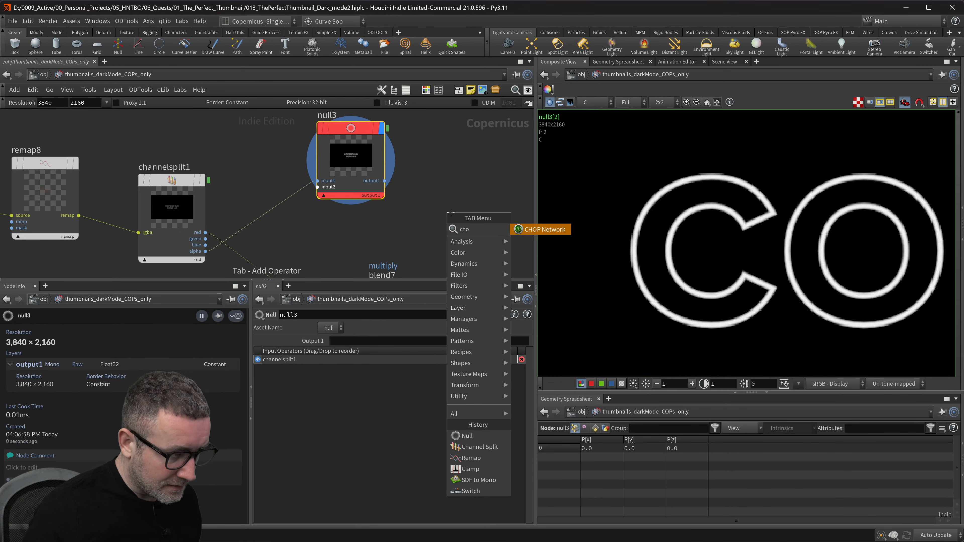
{"action": "key", "text": "Escape"}
{"action": "middle_click_drag", "start_coordinate": [450, 195], "coordinate": [435, 191]}
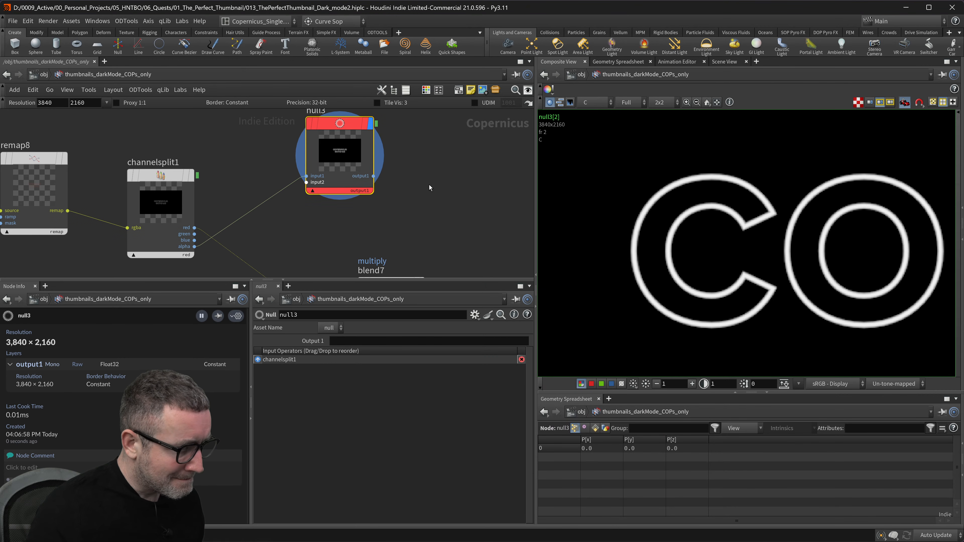
- Try an SDF Rebuild node fed by null3's output and inspect its result in the composite view
{"action": "key", "text": "Tab"}
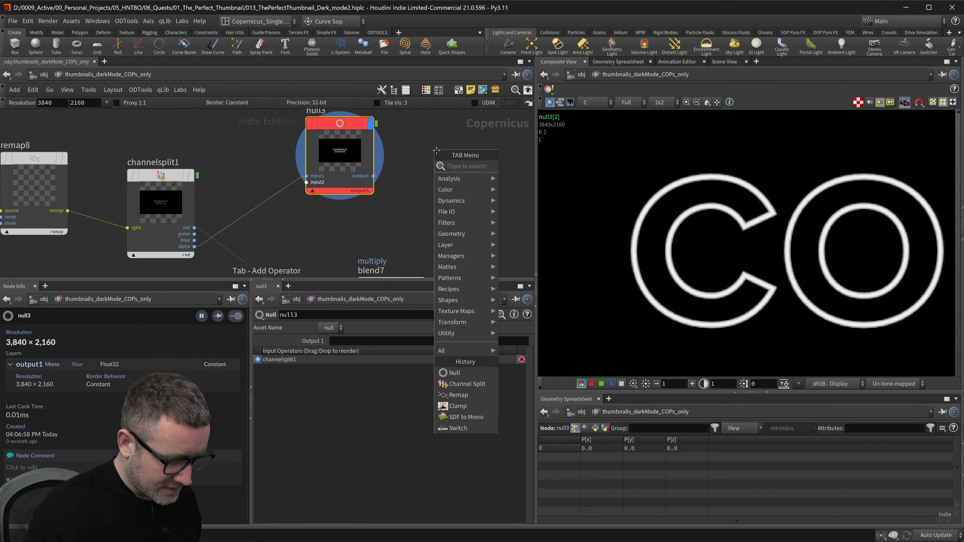
{"action": "type", "text": "sdf"}
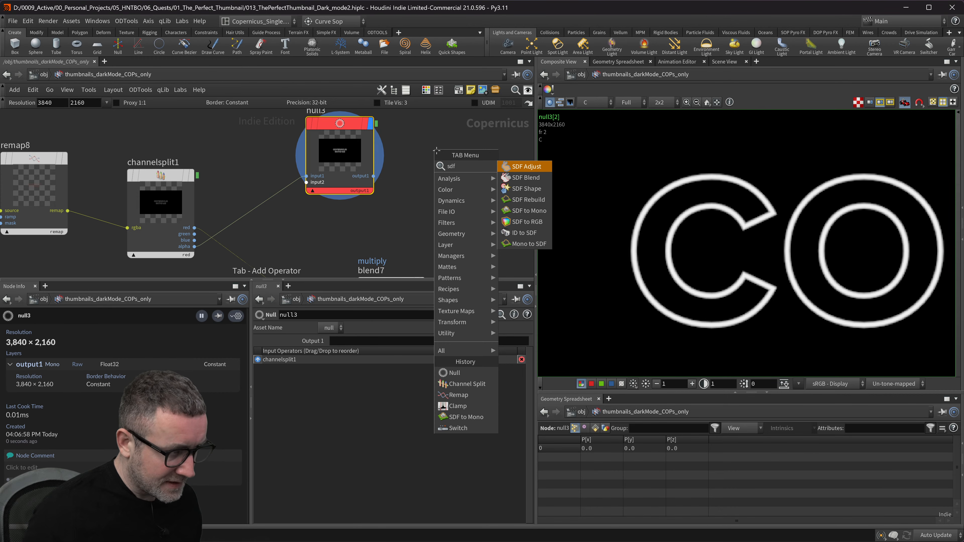
{"action": "left_click", "coordinate": [516, 202]}
{"action": "left_click", "coordinate": [474, 185]}
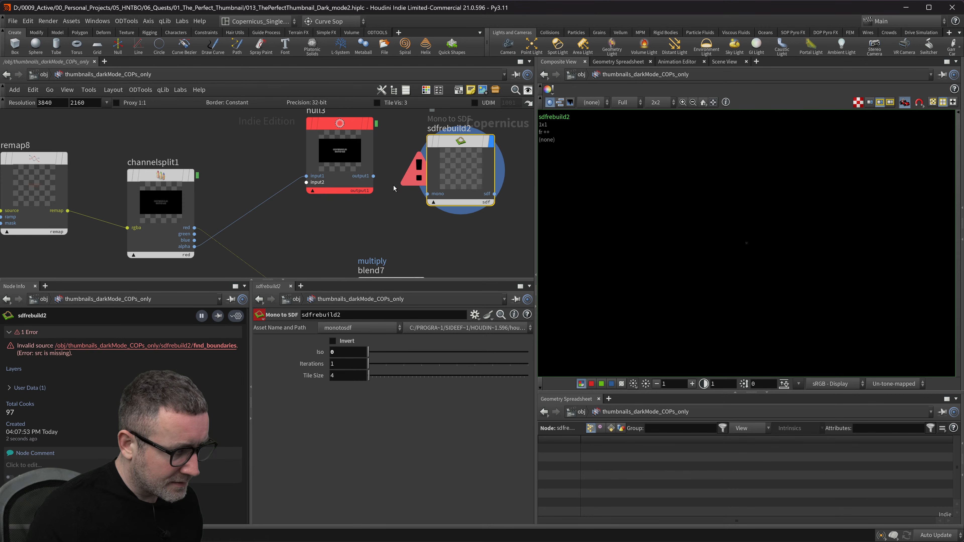
{"action": "left_click_drag", "start_coordinate": [373, 176], "coordinate": [427, 193]}
{"action": "middle_click_drag", "start_coordinate": [469, 234], "coordinate": [377, 239]}
{"action": "middle_click_drag", "start_coordinate": [831, 216], "coordinate": [607, 327]}
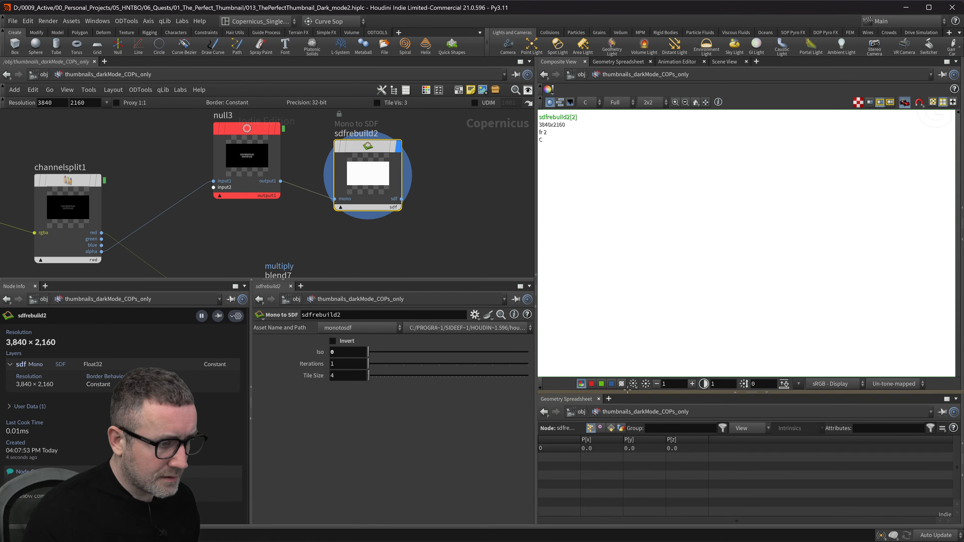
{"action": "mouse_move", "coordinate": [740, 304]}
{"action": "middle_mouse_down"}
{"action": "mouse_move", "coordinate": [822, 259]}
{"action": "mouse_move", "coordinate": [653, 365]}
{"action": "mouse_move", "coordinate": [744, 288]}
{"action": "mouse_move", "coordinate": [729, 296]}
{"action": "middle_mouse_up"}
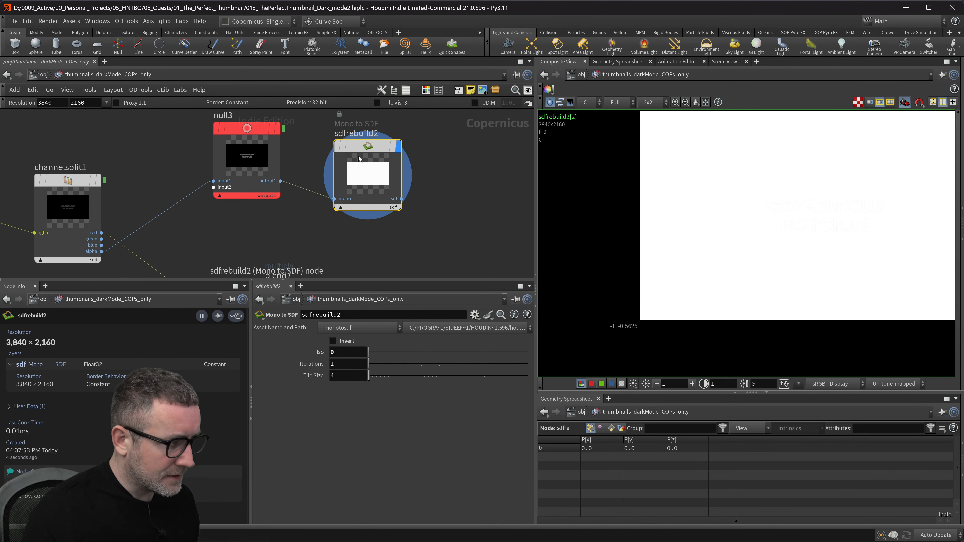
- Delete the SDF Rebuild node connected to null3
{"action": "left_click_drag", "start_coordinate": [368, 178], "coordinate": [390, 167]}
{"action": "mouse_move", "coordinate": [401, 137]}
{"action": "key", "text": "Delete"}
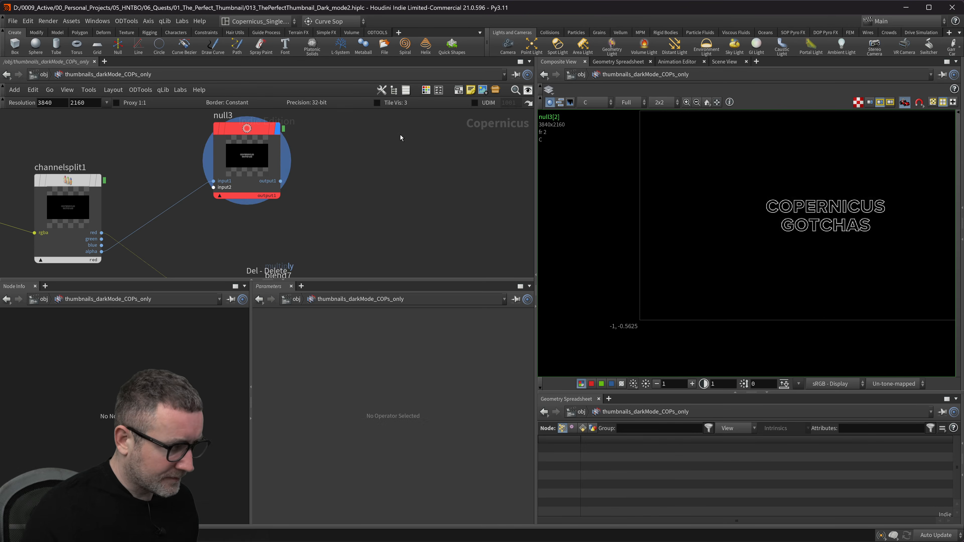
{"action": "key", "text": "Tab"}
{"action": "mouse_move", "coordinate": [432, 186]}
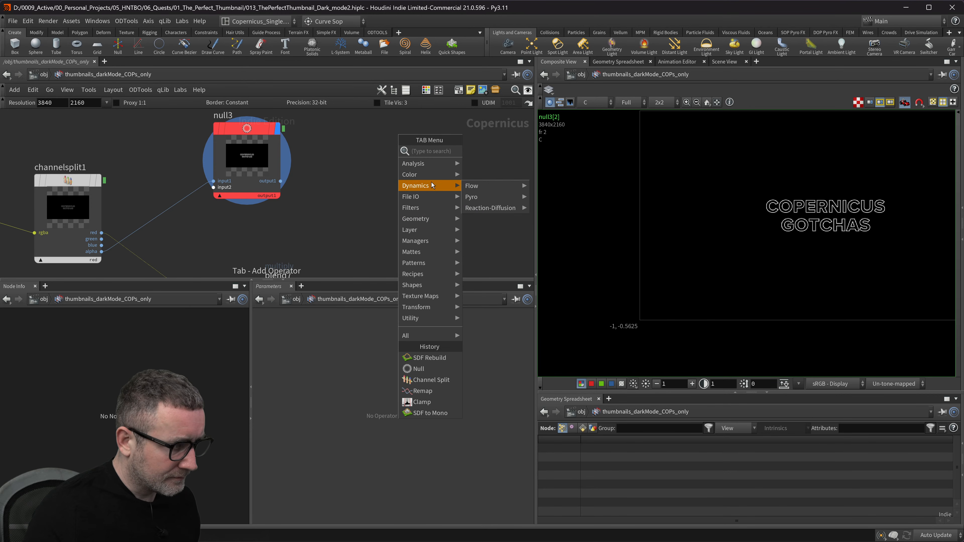
{"action": "mouse_move", "coordinate": [421, 222]}
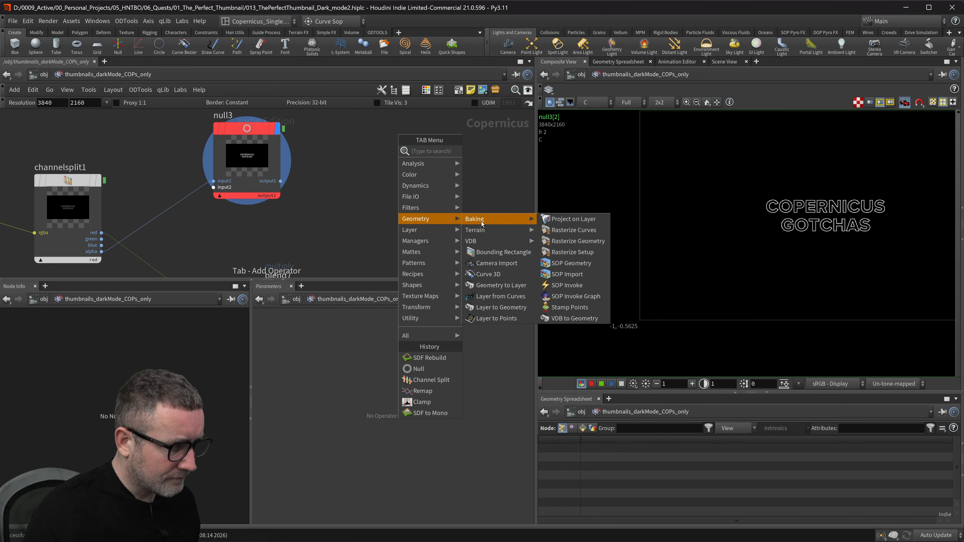
{"action": "mouse_move", "coordinate": [482, 240]}
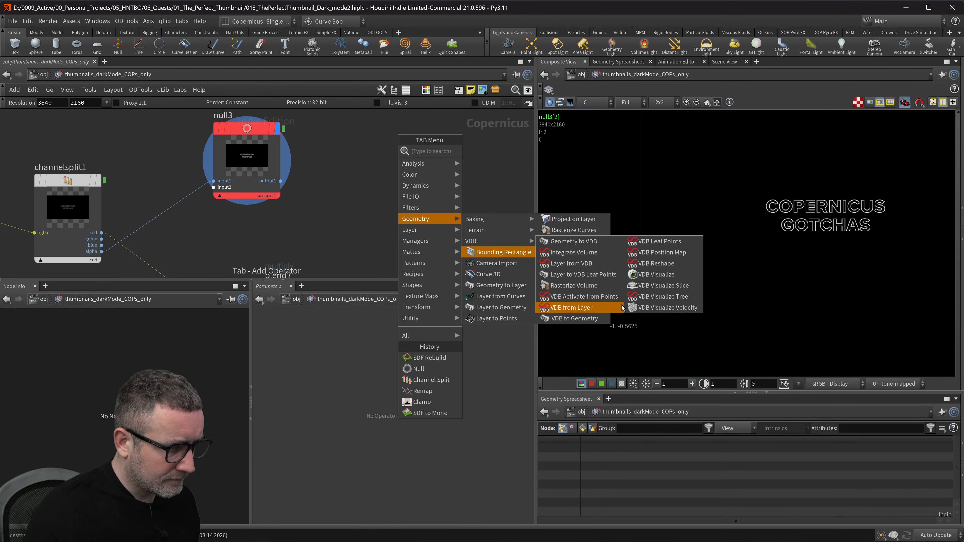
{"action": "mouse_move", "coordinate": [437, 285]}
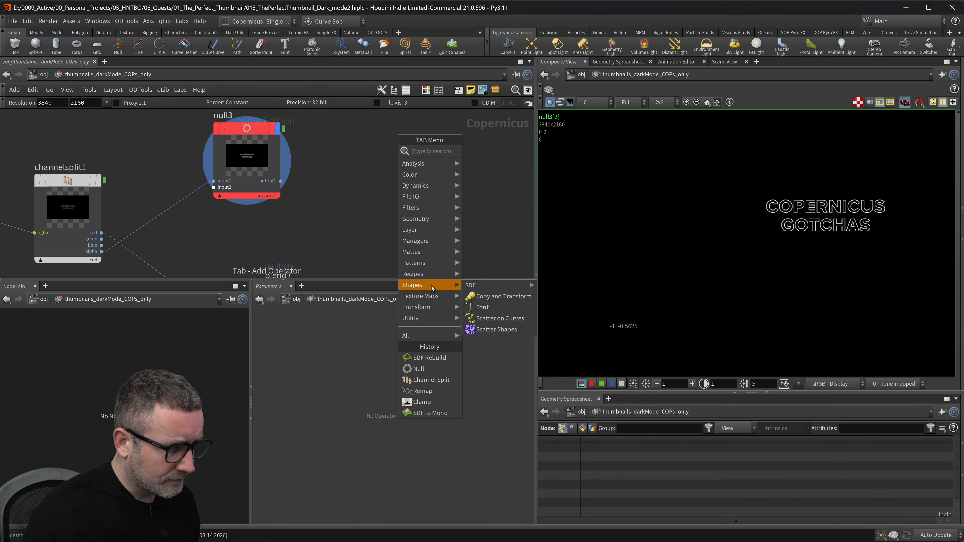
{"action": "mouse_move", "coordinate": [484, 286]}
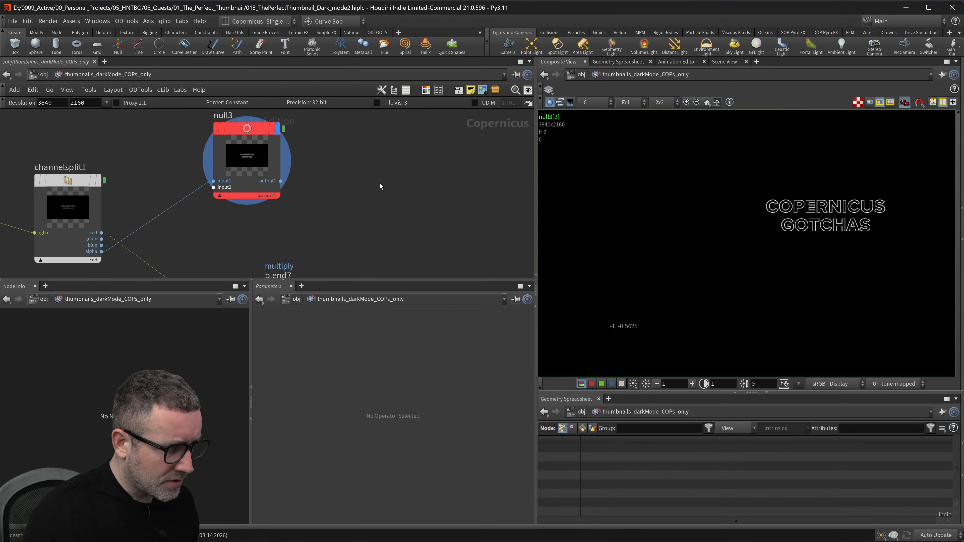
- Add a Mono to SDF node fed by null3's output, display it, and place it up and to the right of null3
{"action": "key", "text": "Tab"}
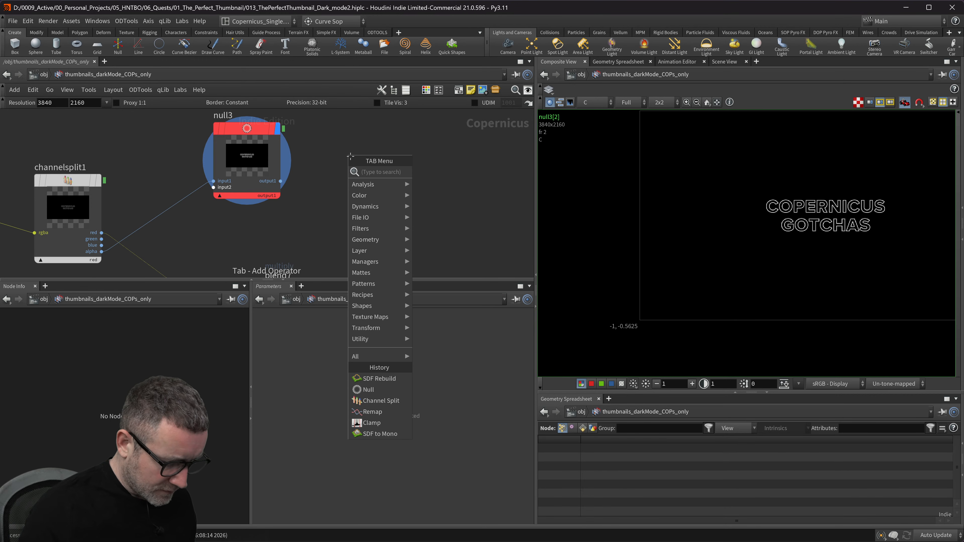
{"action": "type", "text": "sdf"}
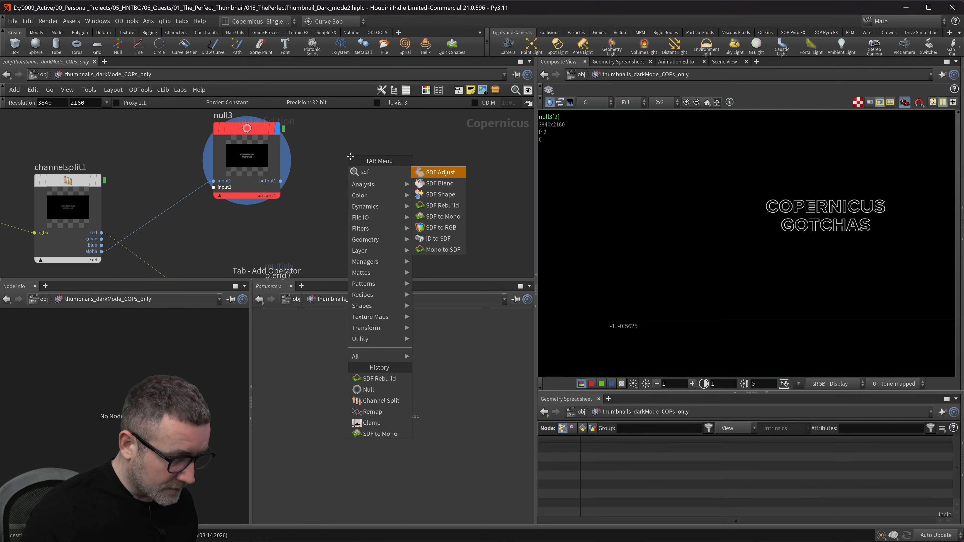
{"action": "type", "text": " mo"}
{"action": "key", "text": "Return"}
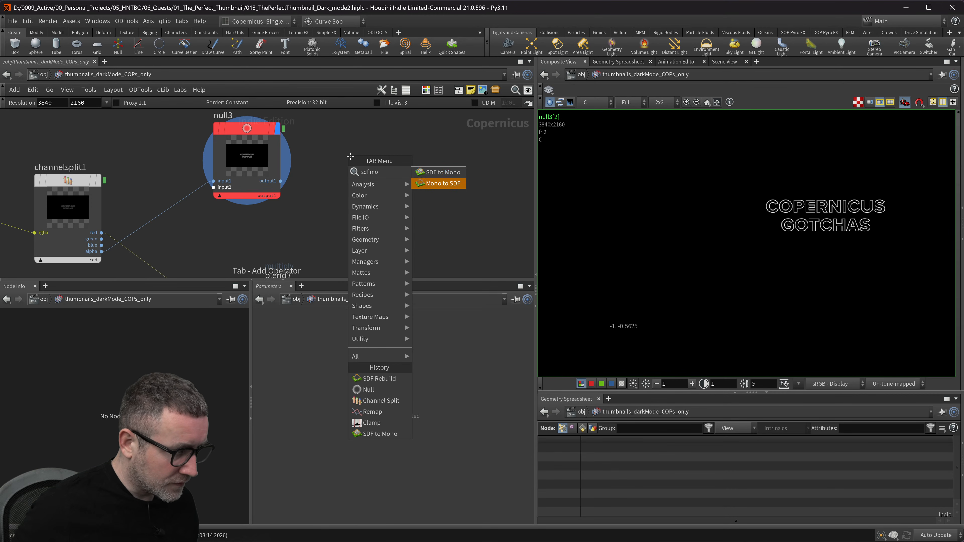
{"action": "left_click", "coordinate": [350, 156]}
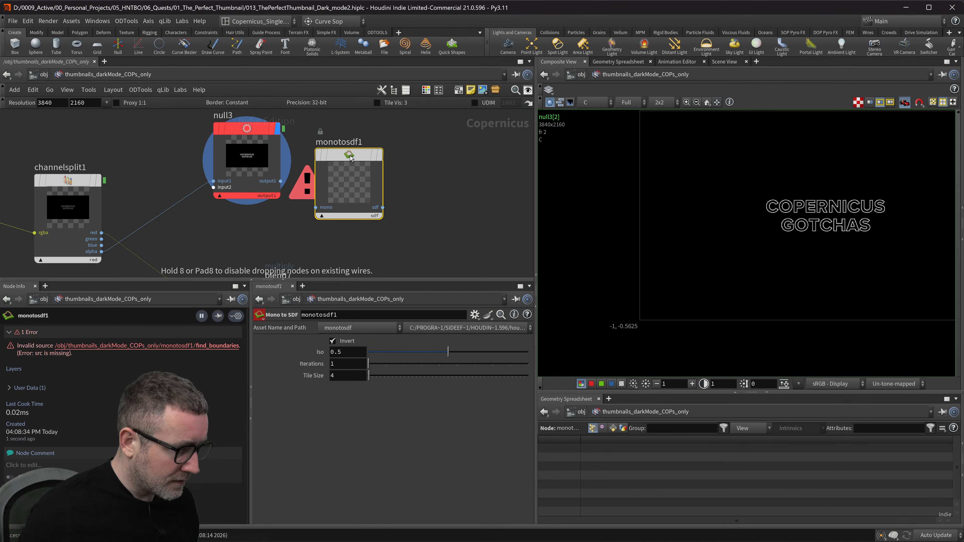
{"action": "left_click_drag", "start_coordinate": [280, 181], "coordinate": [316, 207]}
{"action": "left_click", "coordinate": [379, 155]}
{"action": "middle_click_drag", "start_coordinate": [424, 170], "coordinate": [415, 165]}
{"action": "key", "text": "i"}
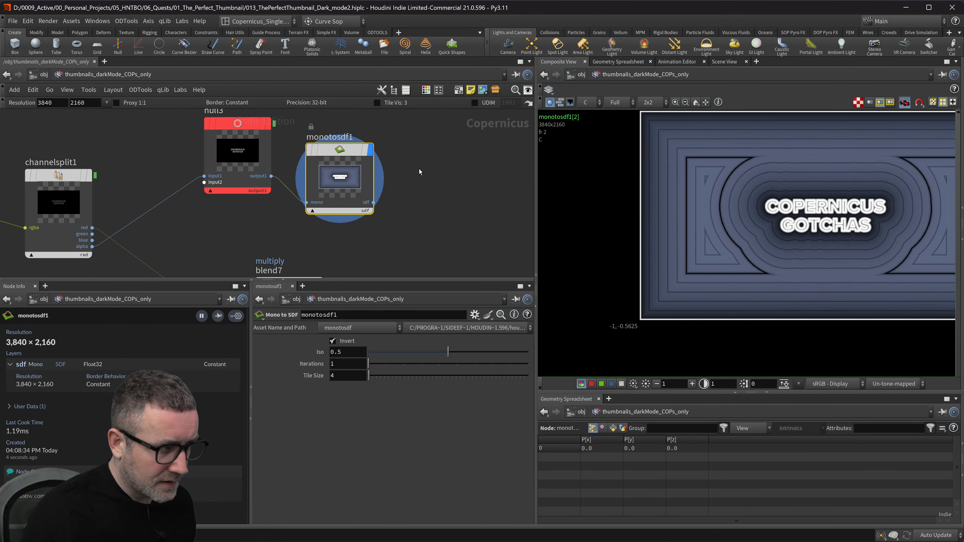
{"action": "scroll", "coordinate": [341, 152], "scroll_direction": "up", "scroll_amount": 2}
{"action": "left_click_drag", "start_coordinate": [341, 152], "coordinate": [363, 133]}
{"action": "middle_click_drag", "start_coordinate": [443, 167], "coordinate": [427, 168]}
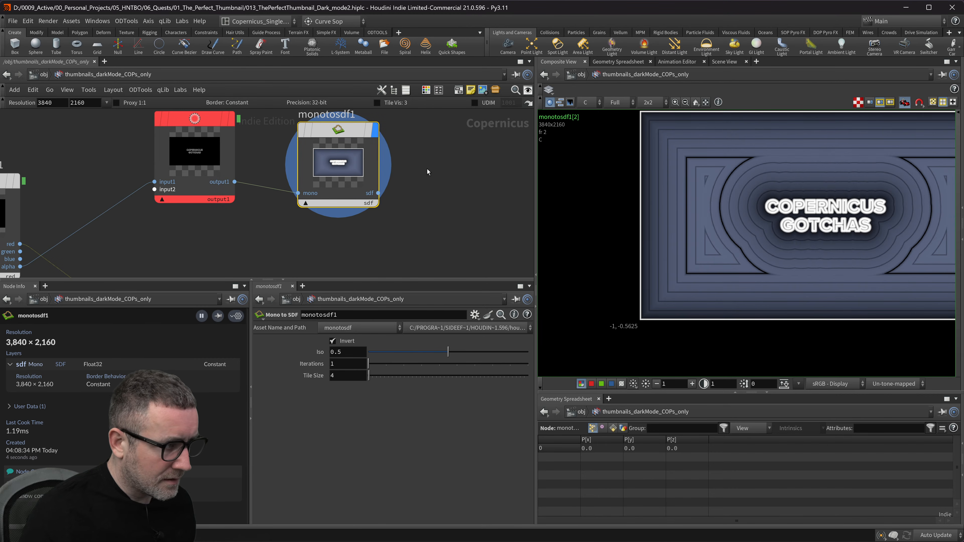
- Add an SDF to Mono node fed by the sdf output of monotosdf1 and display it
{"action": "key", "text": "Tab"}
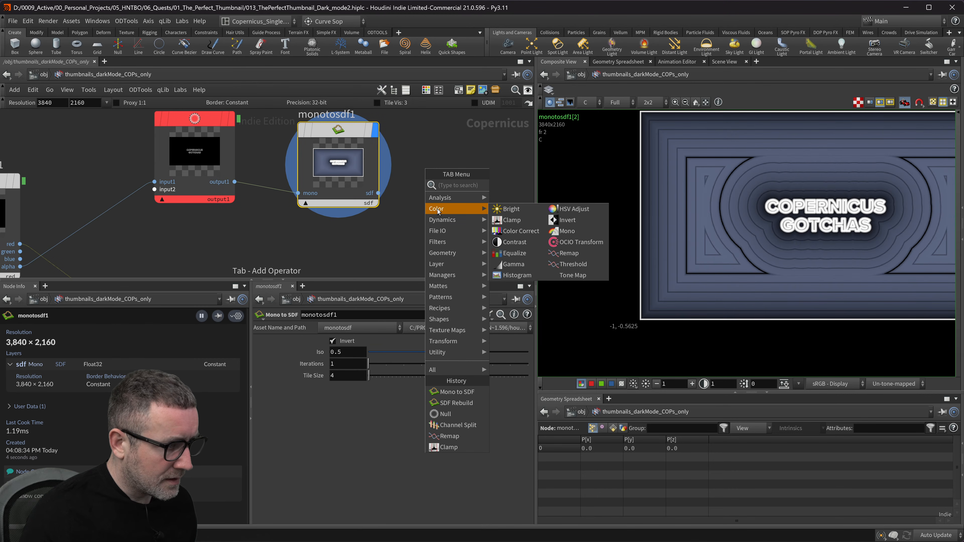
{"action": "key", "text": "Escape"}
{"action": "left_click", "coordinate": [378, 193]}
{"action": "left_click", "coordinate": [417, 187]}
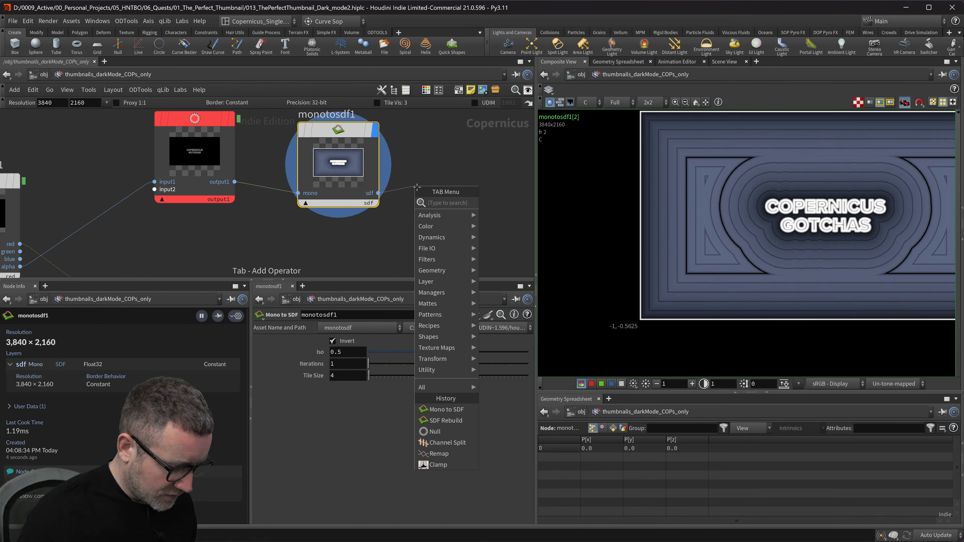
{"action": "type", "text": "sdf"}
{"action": "key", "text": "Down"}
{"action": "key", "text": "Down"}
{"action": "key", "text": "Down"}
{"action": "key", "text": "Down"}
{"action": "key", "text": "Return"}
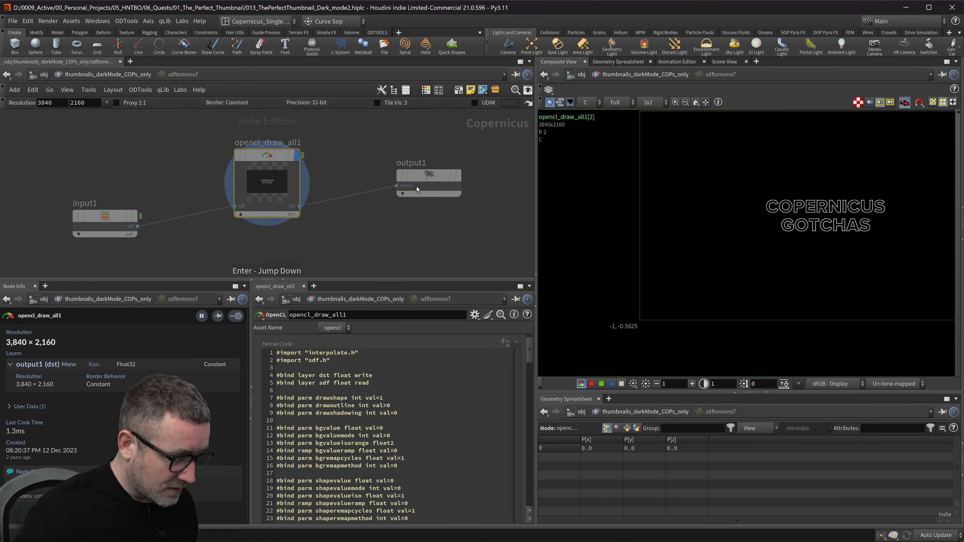
{"action": "left_click_drag", "start_coordinate": [526, 192], "coordinate": [492, 167]}
{"action": "left_click", "coordinate": [492, 163]}
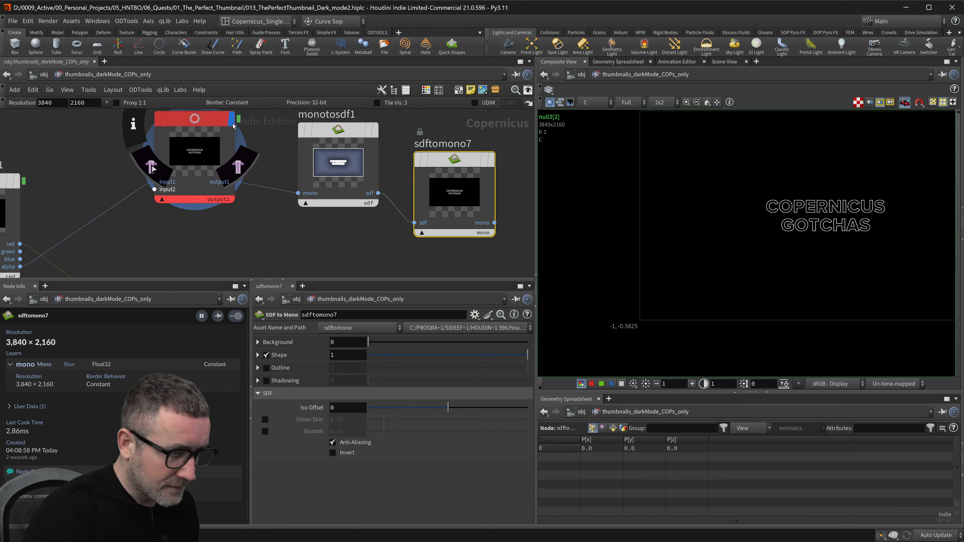
- Compare the null3 outline with the sdftomono7 output up close in the composite view
{"action": "left_click", "coordinate": [231, 119]}
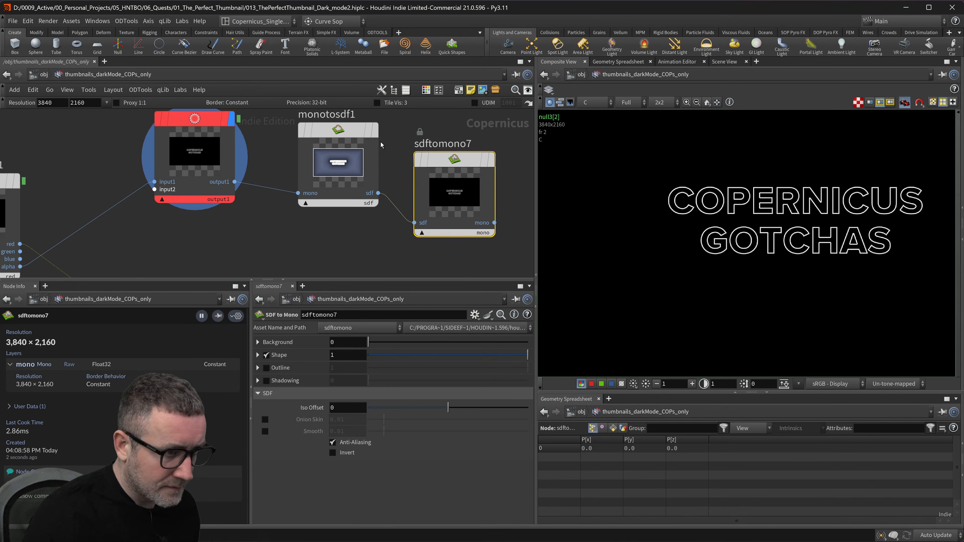
{"action": "left_click", "coordinate": [492, 161]}
{"action": "scroll", "coordinate": [558, 209], "scroll_direction": "up", "scroll_amount": 2}
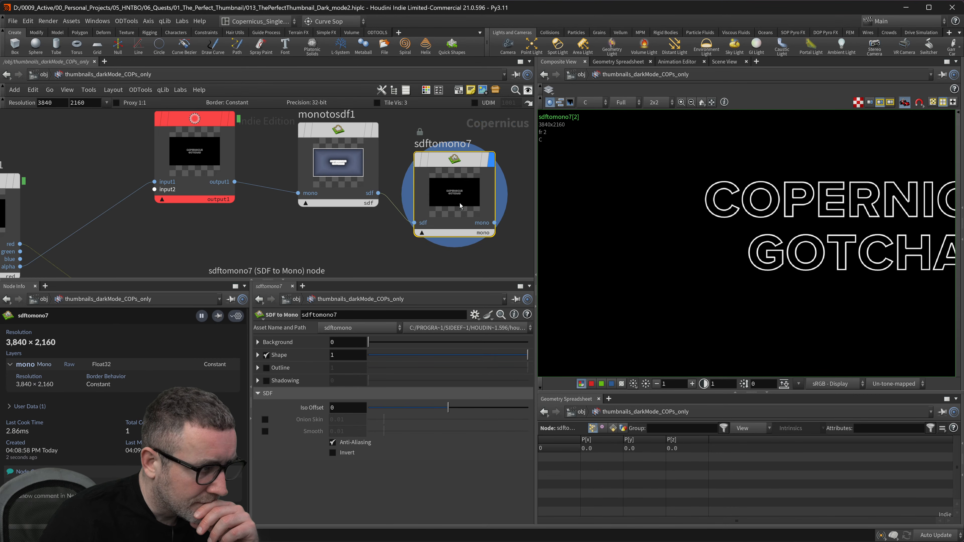
{"action": "middle_click_drag", "start_coordinate": [800, 239], "coordinate": [721, 237]}
{"action": "scroll", "coordinate": [750, 218], "scroll_direction": "up", "scroll_amount": 1}
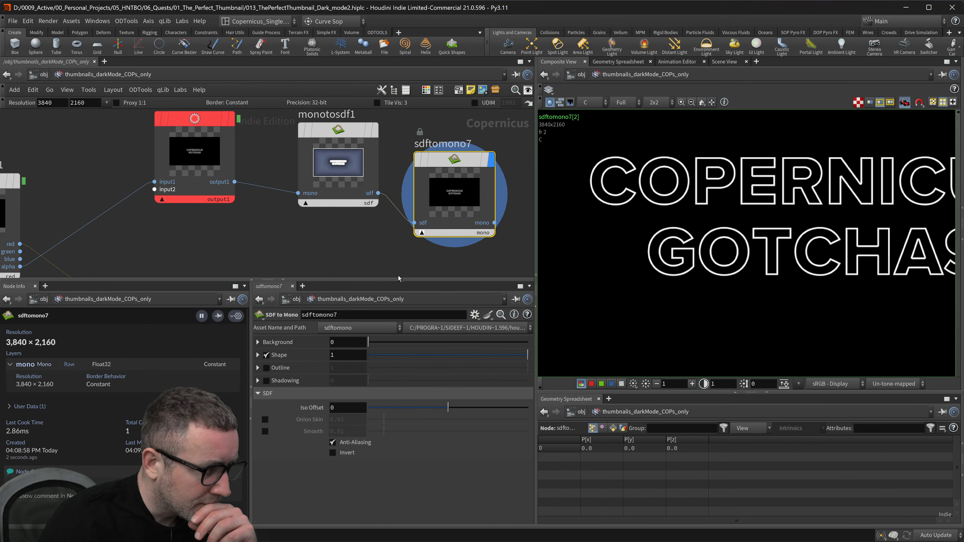
- Try Iso Offset values of 0.005 and -0.005 on sdftomono7 to see how the outline thickness responds
{"action": "left_click", "coordinate": [348, 409]}
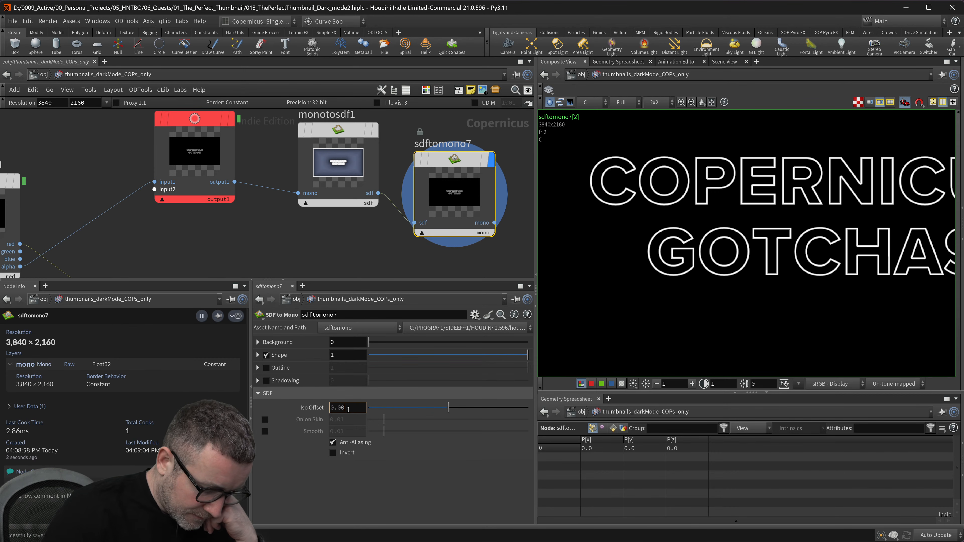
{"action": "key", "text": "Return"}
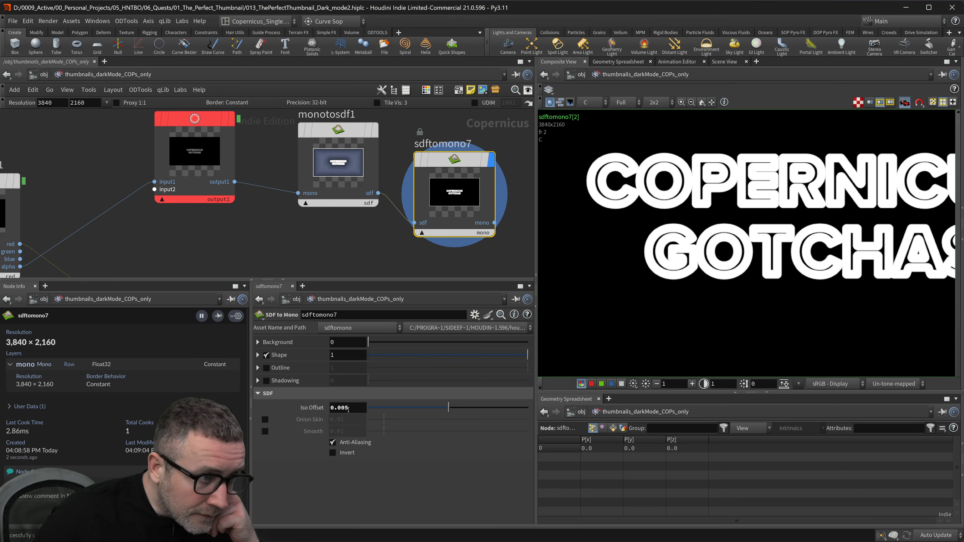
{"action": "left_click", "coordinate": [332, 408]}
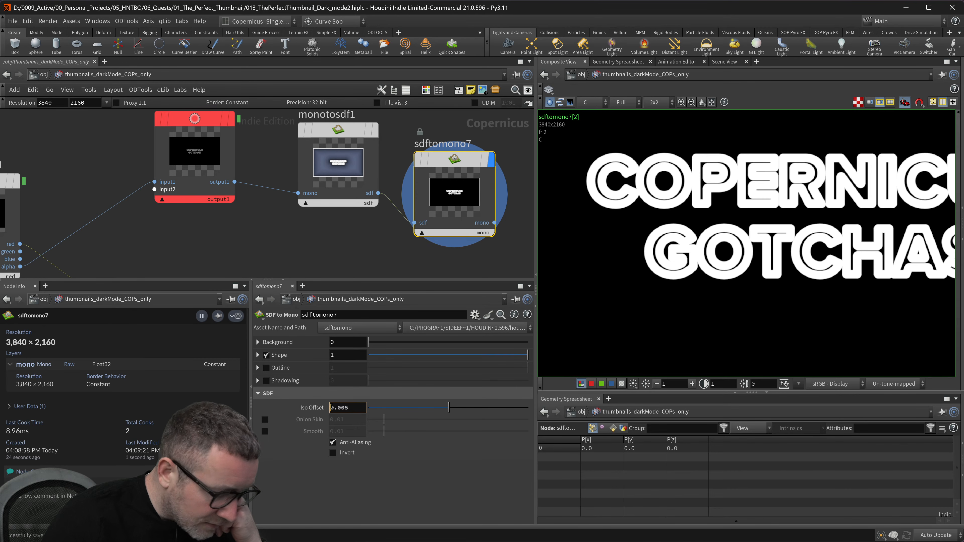
{"action": "type", "text": "-"}
{"action": "key", "text": "Return"}
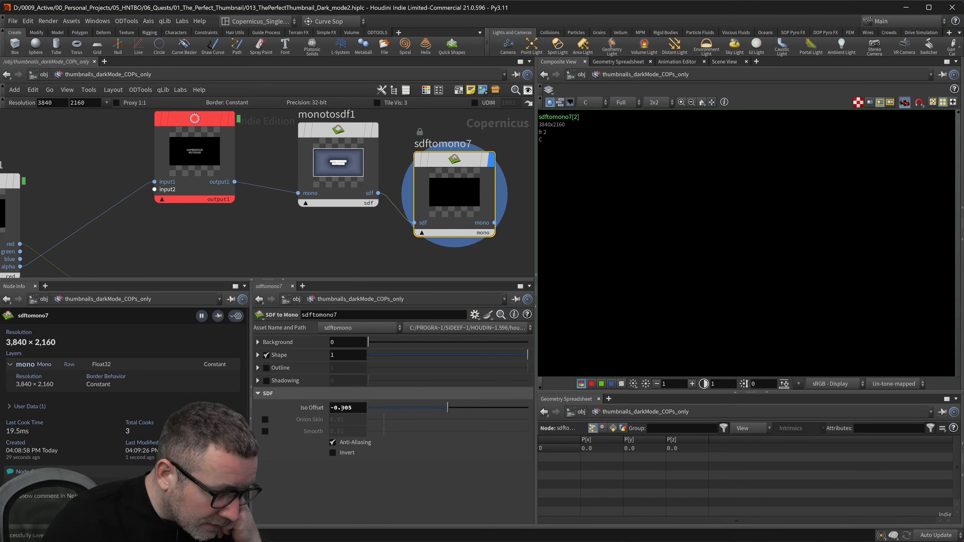
- Try Iso Offset values of -0.001 and -0.004 on sdftomono7 to see how thin the outline gets
{"action": "left_click", "coordinate": [350, 407]}
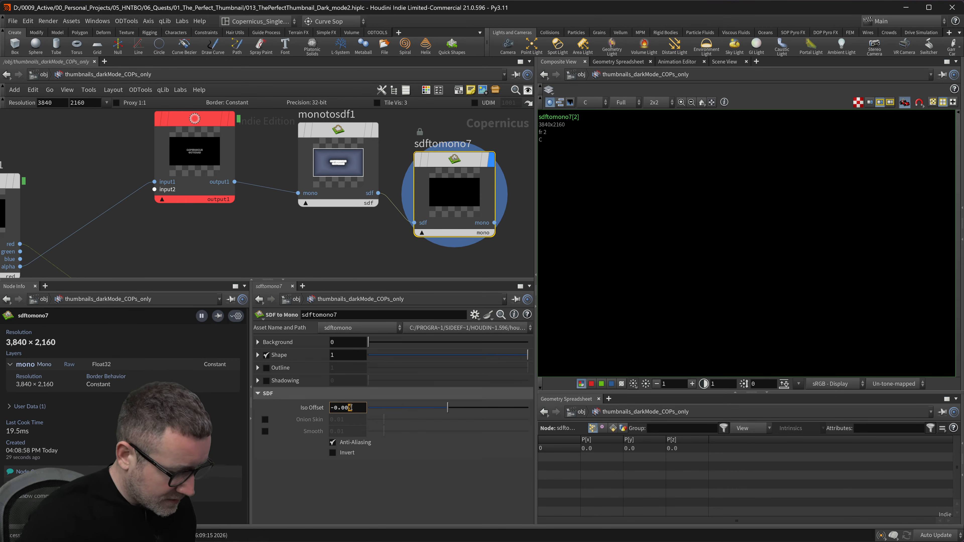
{"action": "type", "text": "1"}
{"action": "key", "text": "Return"}
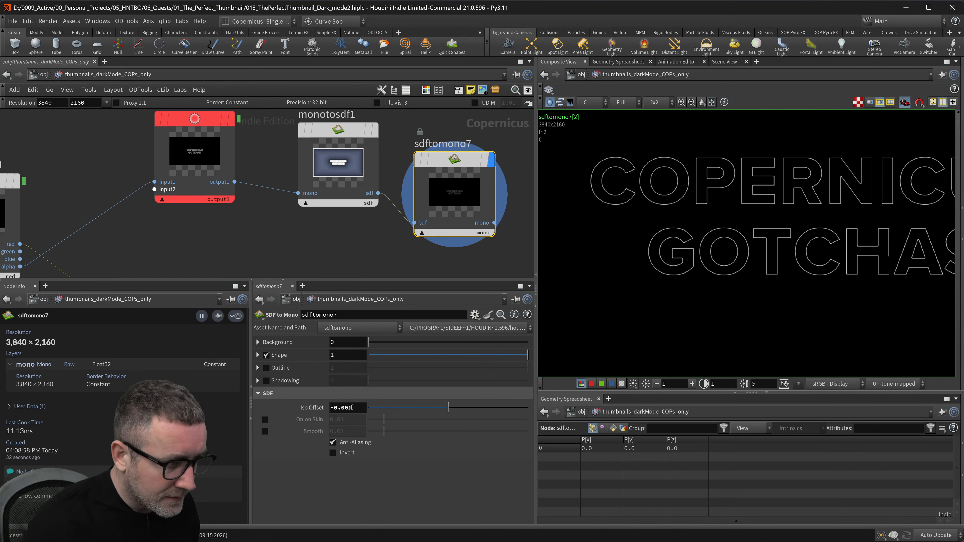
{"action": "left_click", "coordinate": [352, 408]}
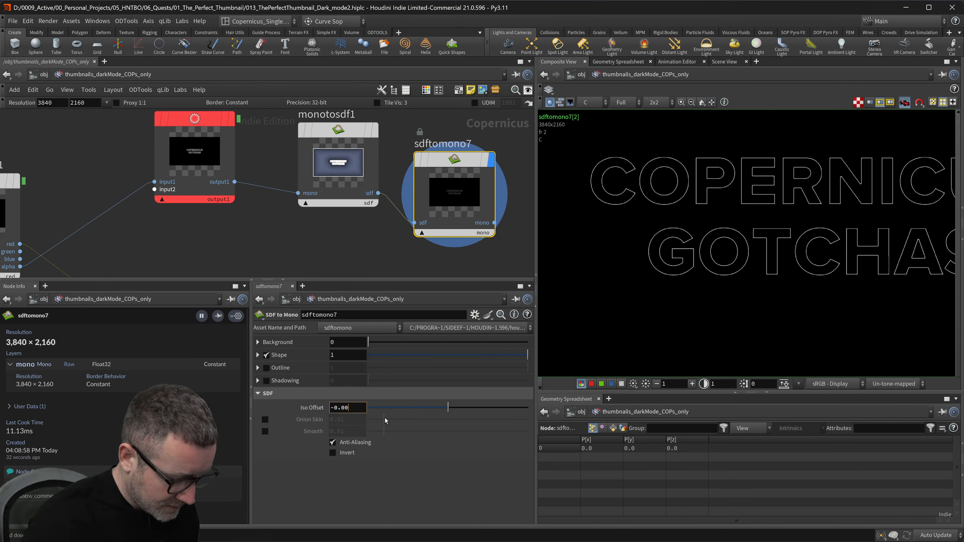
{"action": "type", "text": "4"}
{"action": "key", "text": "Return"}
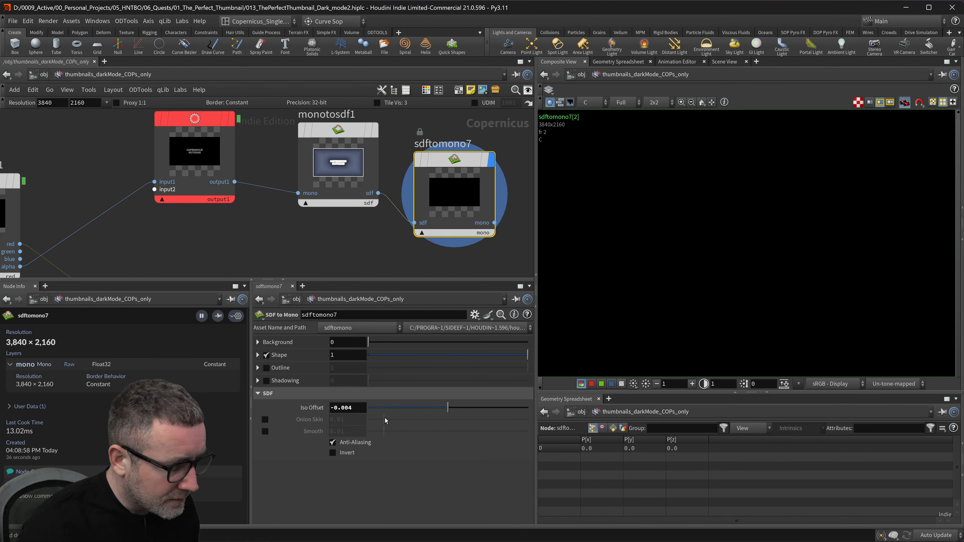
- Set sdftomono7's Iso Offset to -0.0005 and compare its output with null3's in the composite view
{"action": "left_click_drag", "start_coordinate": [349, 408], "coordinate": [353, 408]}
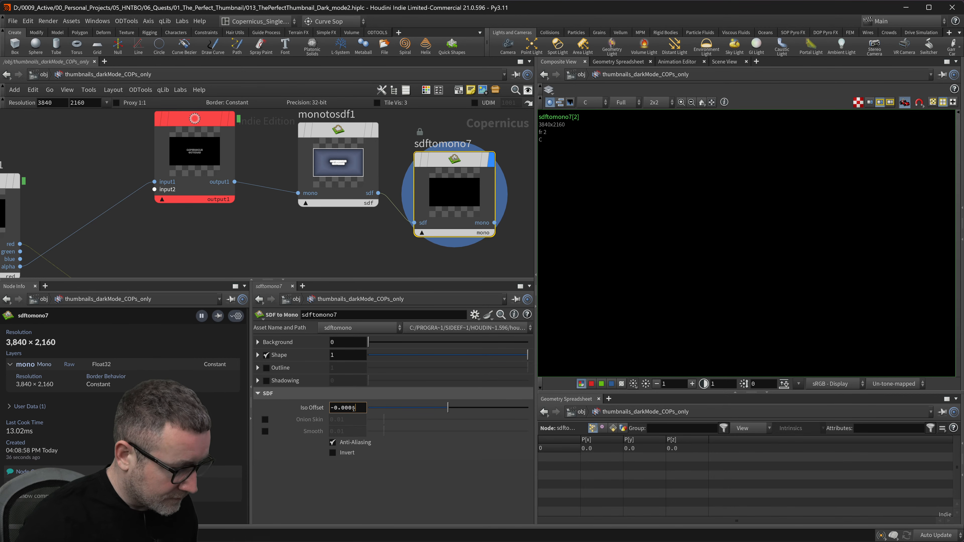
{"action": "key", "text": "Return"}
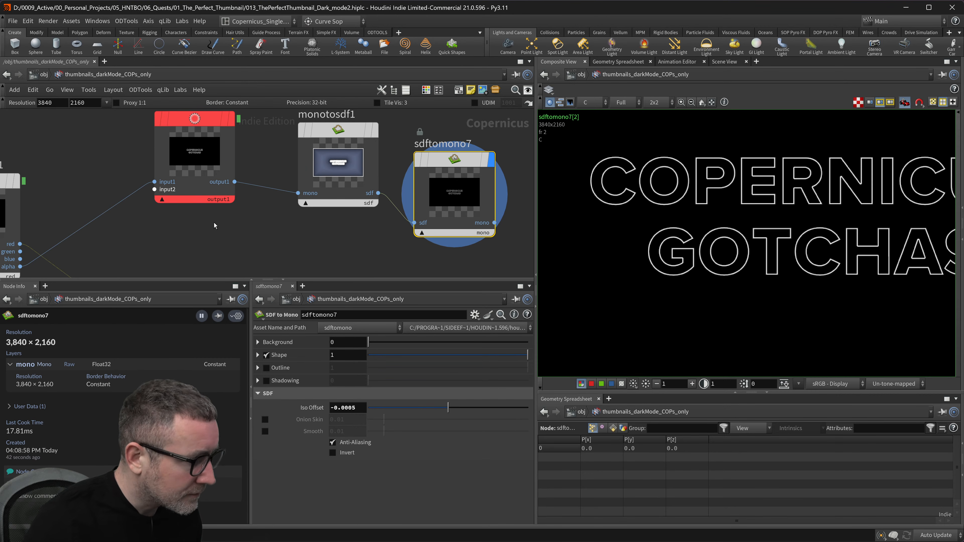
{"action": "left_click", "coordinate": [232, 119]}
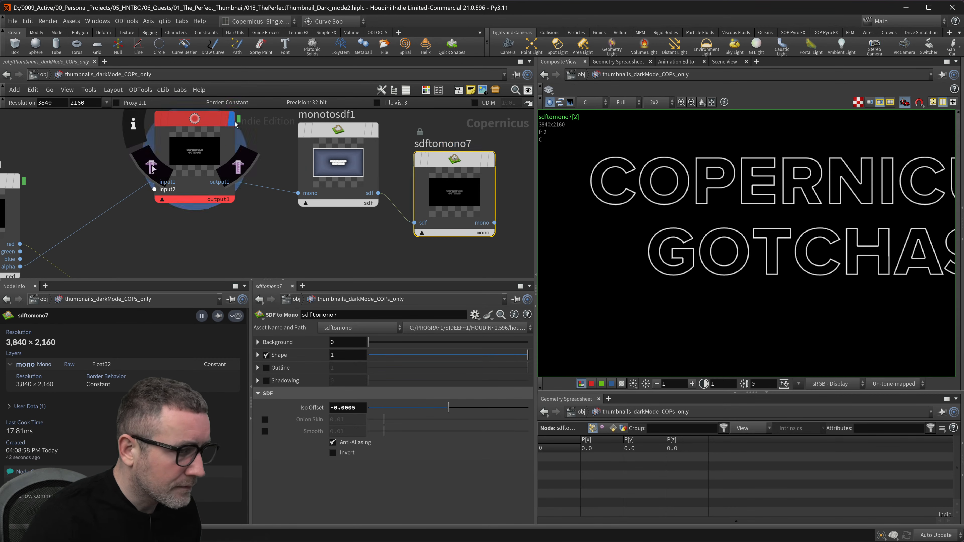
{"action": "left_click", "coordinate": [491, 160]}
- Move blend7 and its downstream nodes away from the SDF branch, and reposition null3, monotosdf1 and sdftomono7 as a group
{"action": "scroll", "coordinate": [461, 201], "scroll_direction": "down", "scroll_amount": 3}
{"action": "scroll", "coordinate": [459, 204], "scroll_direction": "down", "scroll_amount": 5}
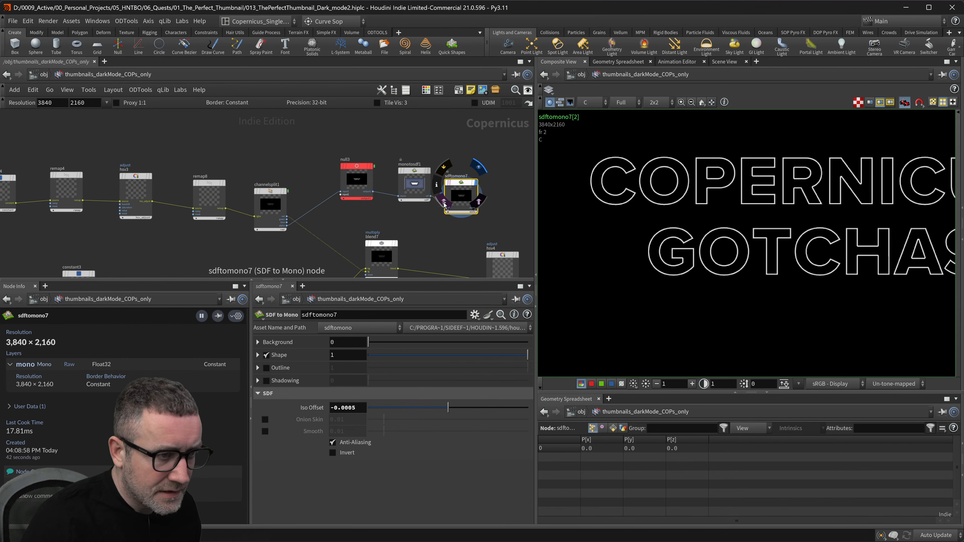
{"action": "scroll", "coordinate": [491, 206], "scroll_direction": "down", "scroll_amount": 3}
{"action": "left_click_drag", "start_coordinate": [487, 235], "coordinate": [376, 186]}
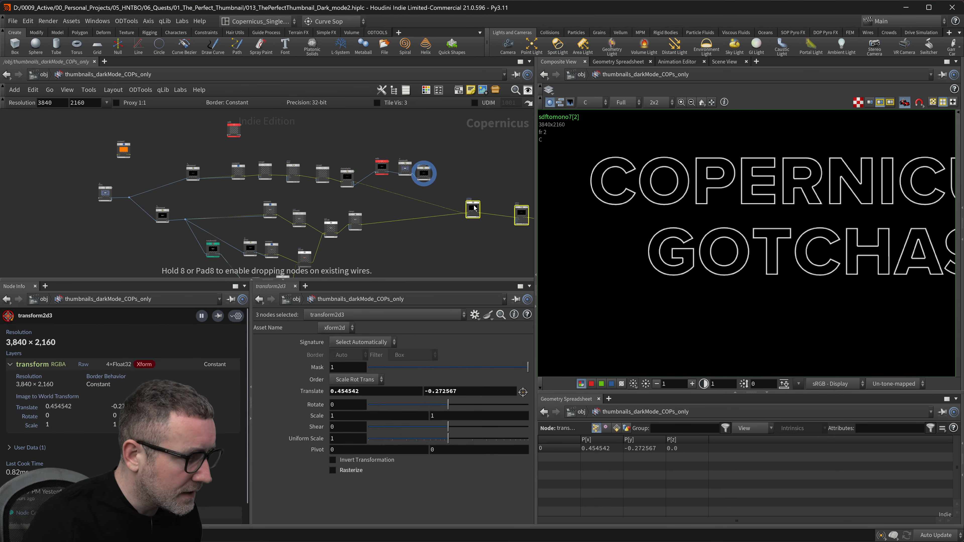
{"action": "scroll", "coordinate": [393, 197], "scroll_direction": "up", "scroll_amount": 8}
{"action": "scroll", "coordinate": [372, 170], "scroll_direction": "down", "scroll_amount": 4}
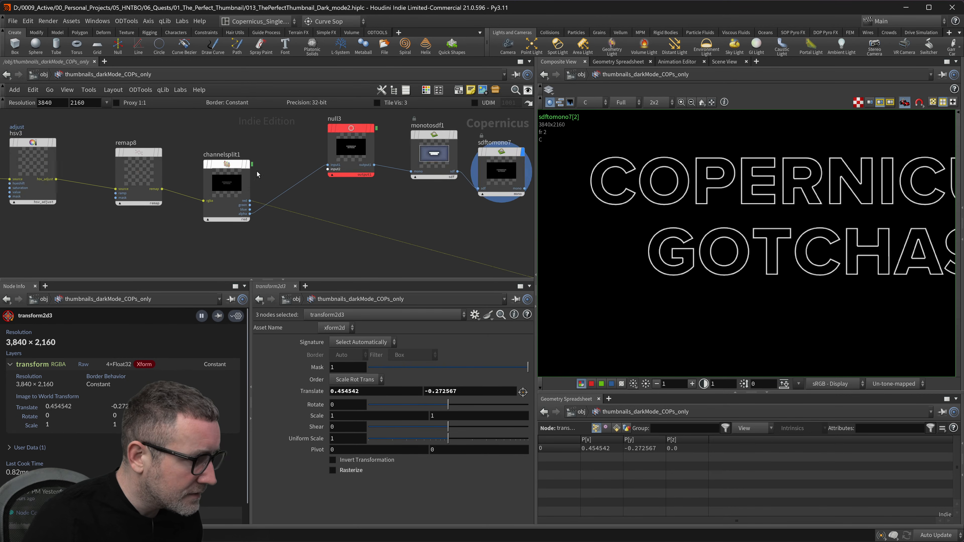
{"action": "left_click_drag", "start_coordinate": [303, 183], "coordinate": [302, 183]}
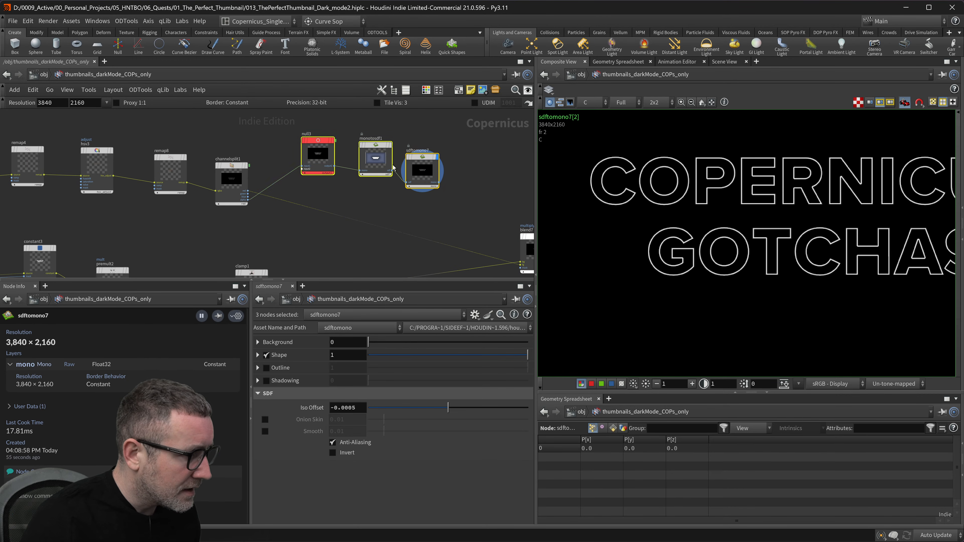
{"action": "left_click_drag", "start_coordinate": [422, 164], "coordinate": [404, 151]}
{"action": "left_click", "coordinate": [481, 161]}
- Add a Channel Join node and place it to the right of sdftomono7
{"action": "middle_click_drag", "start_coordinate": [481, 161], "coordinate": [388, 184]}
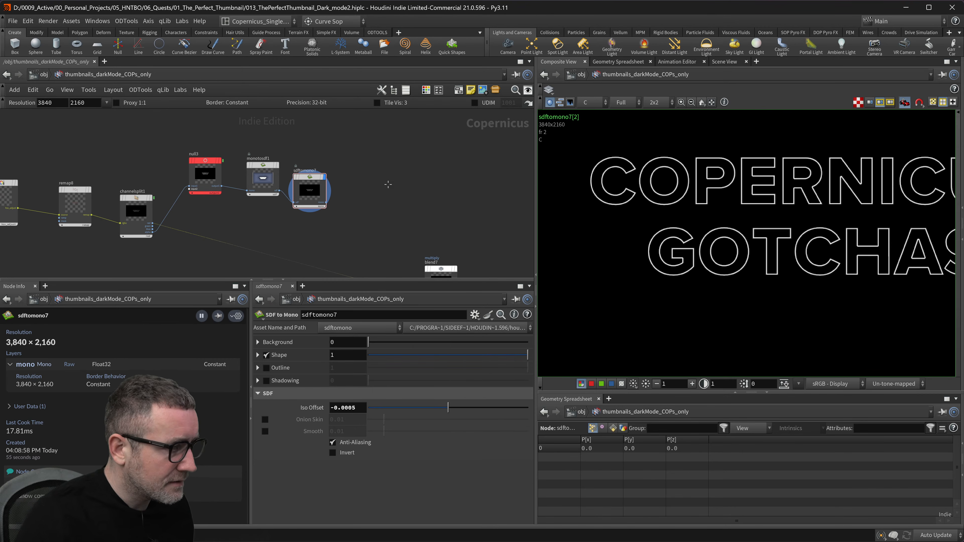
{"action": "key", "text": "Tab"}
{"action": "type", "text": "cha"}
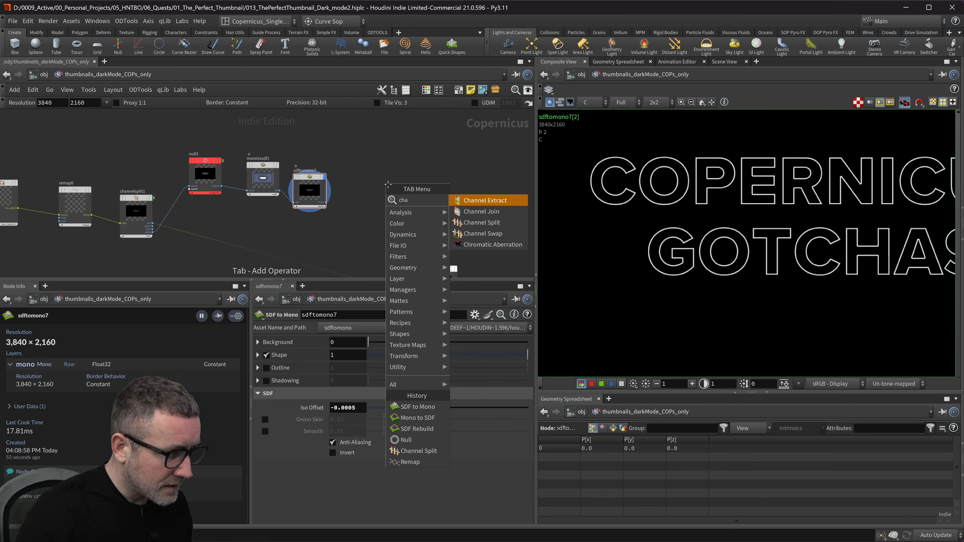
{"action": "left_click", "coordinate": [471, 211]}
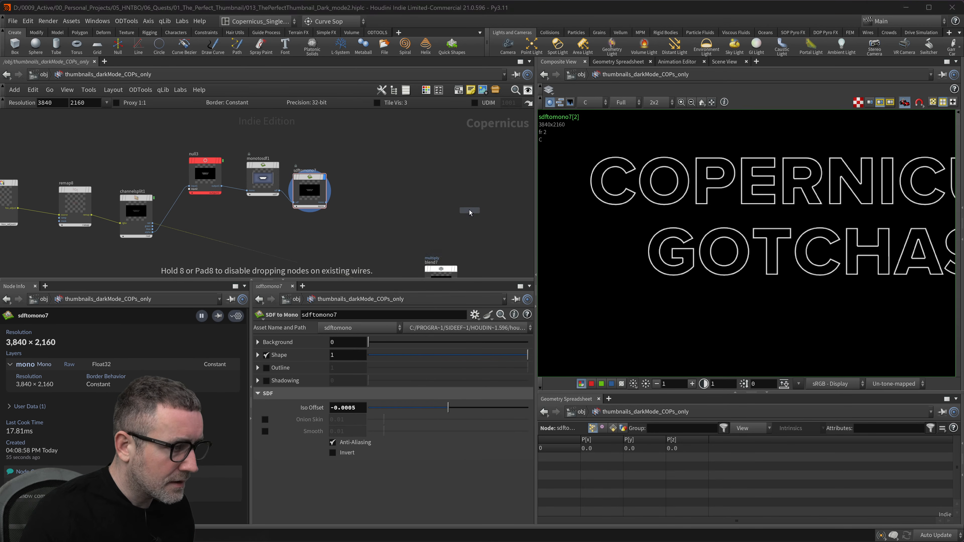
{"action": "left_click", "coordinate": [462, 206]}
{"action": "left_click_drag", "start_coordinate": [461, 205], "coordinate": [404, 174]}
{"action": "scroll", "coordinate": [387, 183], "scroll_direction": "up", "scroll_amount": 3}
{"action": "scroll", "coordinate": [345, 212], "scroll_direction": "down", "scroll_amount": 1}
{"action": "middle_click_drag", "start_coordinate": [310, 229], "coordinate": [414, 179]}
{"action": "middle_click_drag", "start_coordinate": [341, 175], "coordinate": [272, 187]}
{"action": "middle_click_drag", "start_coordinate": [235, 123], "coordinate": [288, 165]}
- Move the lower branch of eleven nodes, including constant2, further down to make room below the channelsplit1 branch
{"action": "left_click_drag", "start_coordinate": [394, 239], "coordinate": [163, 121]}
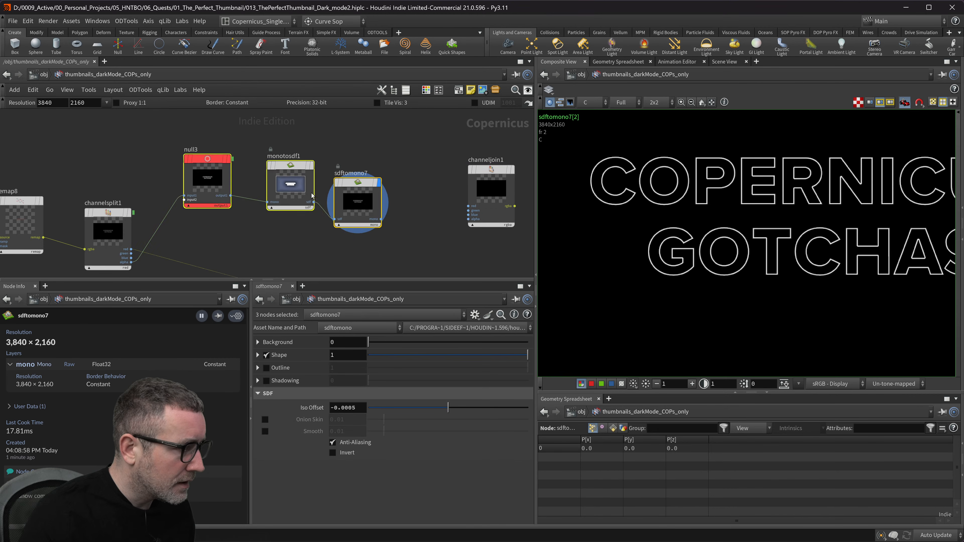
{"action": "scroll", "coordinate": [382, 206], "scroll_direction": "down", "scroll_amount": 3}
{"action": "middle_click", "coordinate": [373, 205]}
{"action": "scroll", "coordinate": [419, 142], "scroll_direction": "down", "scroll_amount": 6}
{"action": "middle_click_drag", "start_coordinate": [420, 147], "coordinate": [409, 85]}
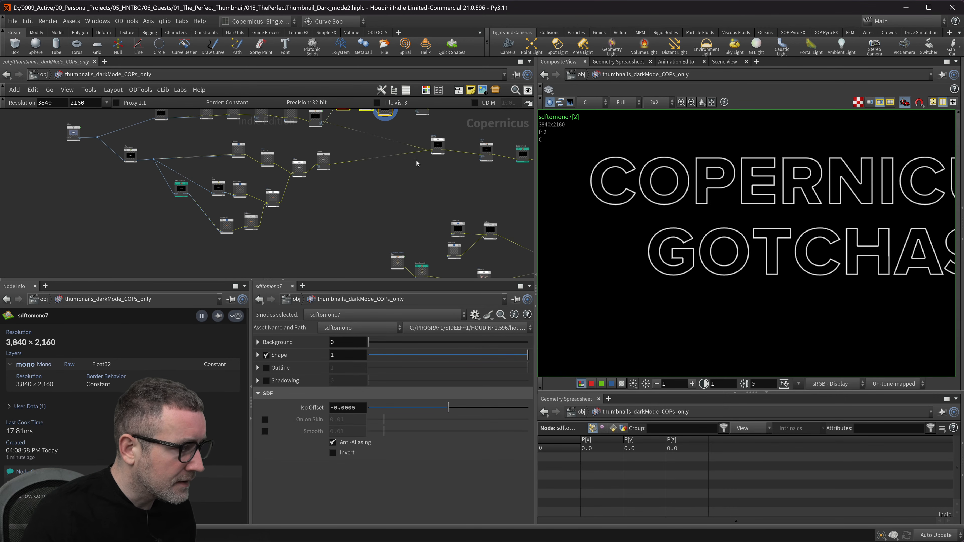
{"action": "left_click_drag", "start_coordinate": [312, 219], "coordinate": [132, 201]}
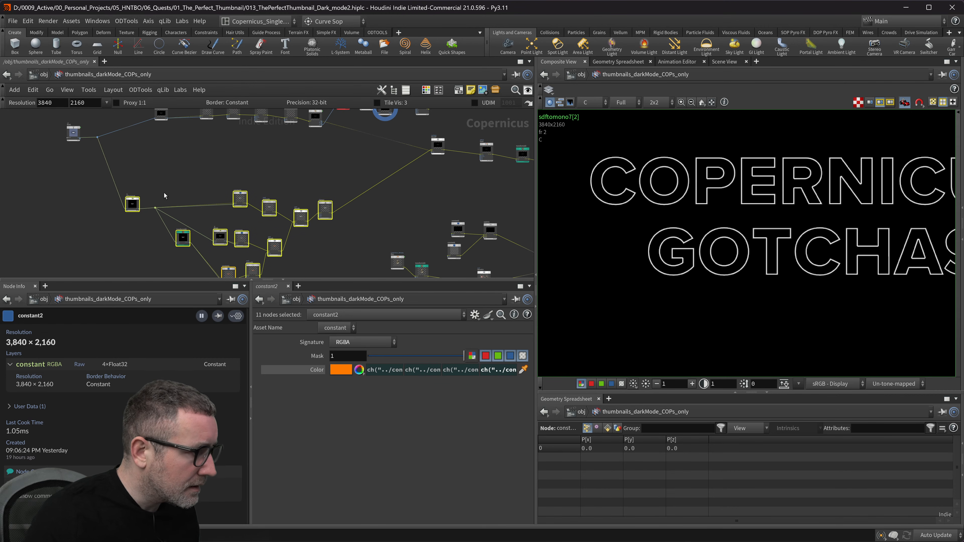
{"action": "middle_click_drag", "start_coordinate": [284, 165], "coordinate": [236, 230]}
{"action": "scroll", "coordinate": [356, 180], "scroll_direction": "up", "scroll_amount": 3}
{"action": "left_click_drag", "start_coordinate": [328, 172], "coordinate": [366, 173]}
{"action": "left_click", "coordinate": [288, 218]}
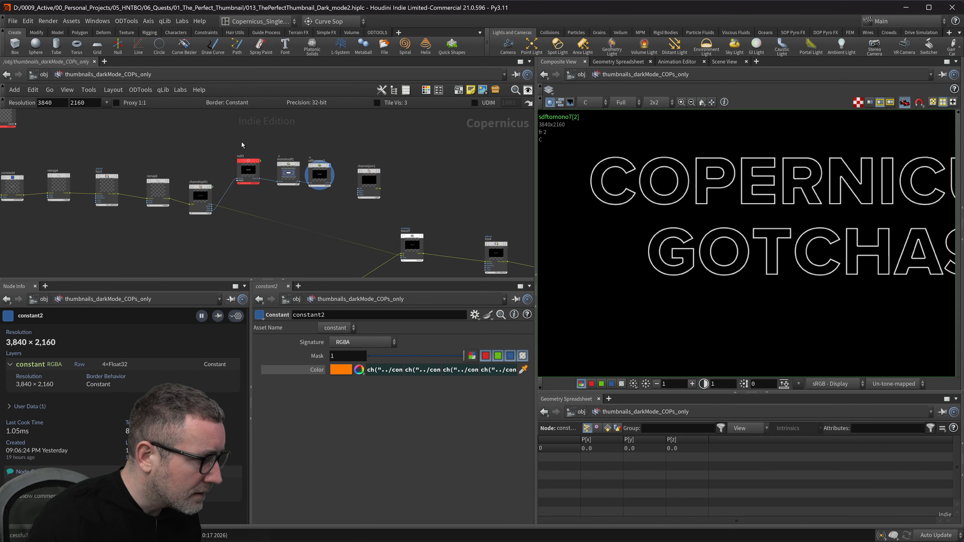
- Place null3, monotosdf1 and sdftomono7 below channelsplit1's row, and move channeljoin1 closer to channelsplit1
{"action": "left_click_drag", "start_coordinate": [334, 204], "coordinate": [297, 254]}
{"action": "left_click_drag", "start_coordinate": [368, 179], "coordinate": [306, 201]}
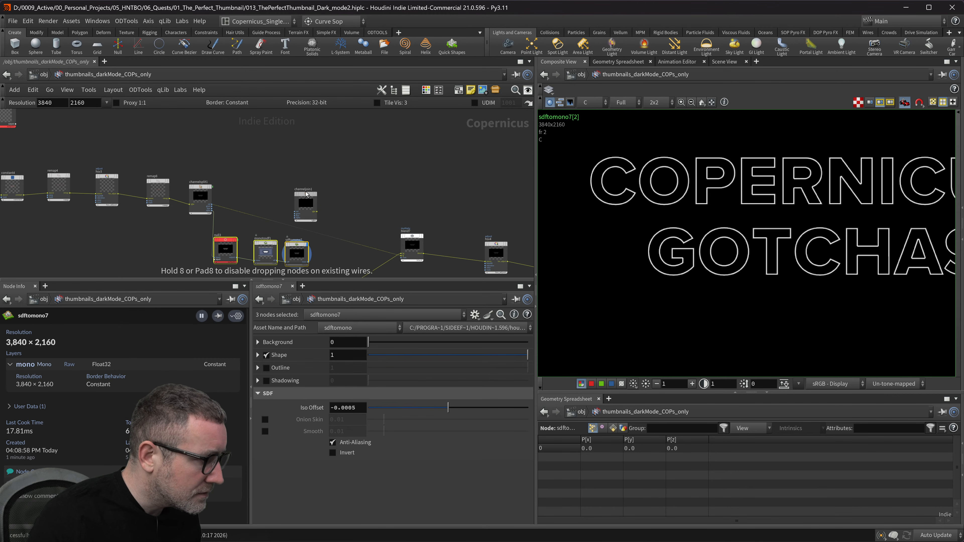
{"action": "scroll", "coordinate": [265, 193], "scroll_direction": "up", "scroll_amount": 4}
{"action": "middle_click_drag", "start_coordinate": [265, 194], "coordinate": [348, 126]}
{"action": "left_click_drag", "start_coordinate": [427, 131], "coordinate": [405, 128]}
{"action": "scroll", "coordinate": [380, 160], "scroll_direction": "up", "scroll_amount": 2}
{"action": "middle_click_drag", "start_coordinate": [315, 114], "coordinate": [333, 258]}
- Wire the red, green and blue outputs of channelsplit1 into the matching inputs of channeljoin1
{"action": "key", "text": "j"}
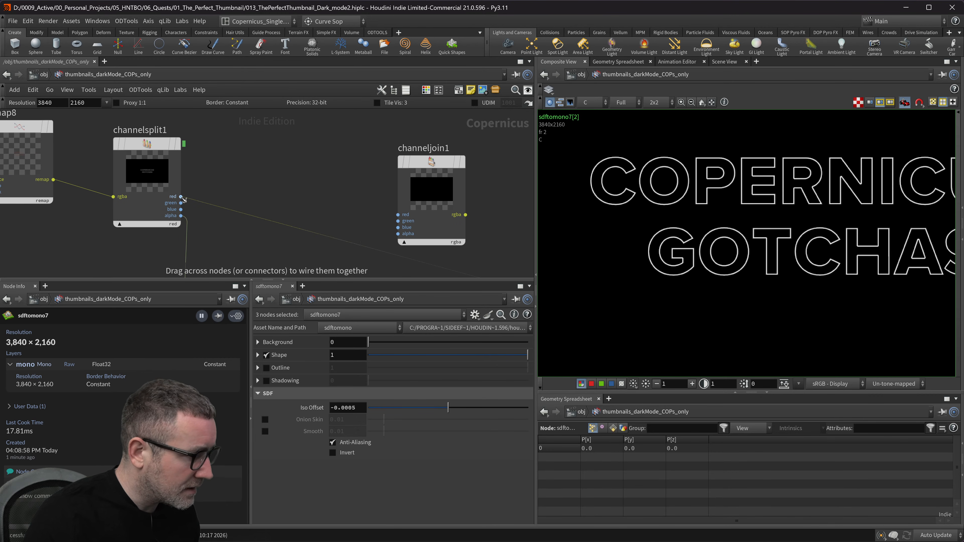
{"action": "left_click_drag", "start_coordinate": [404, 217], "coordinate": [222, 212]}
{"action": "left_click", "coordinate": [181, 196]}
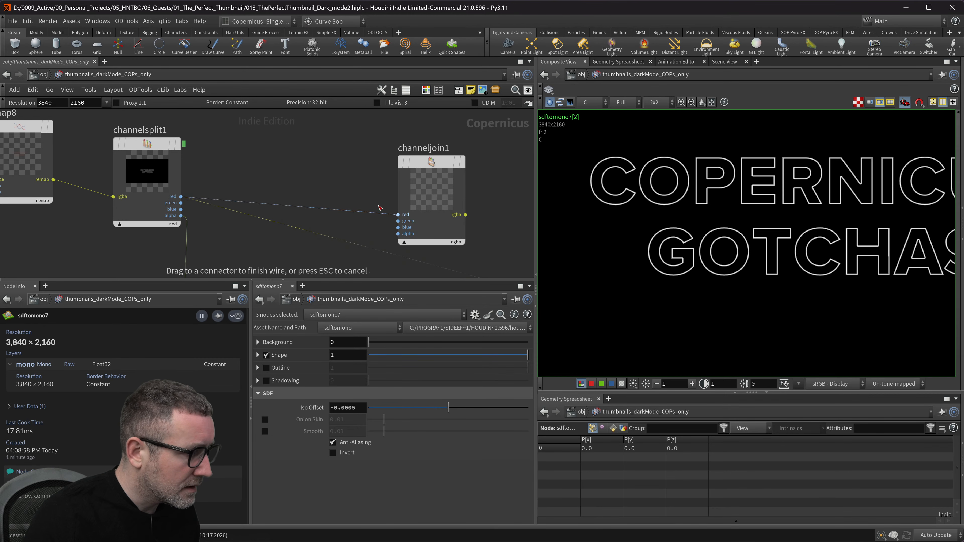
{"action": "left_click", "coordinate": [399, 221]}
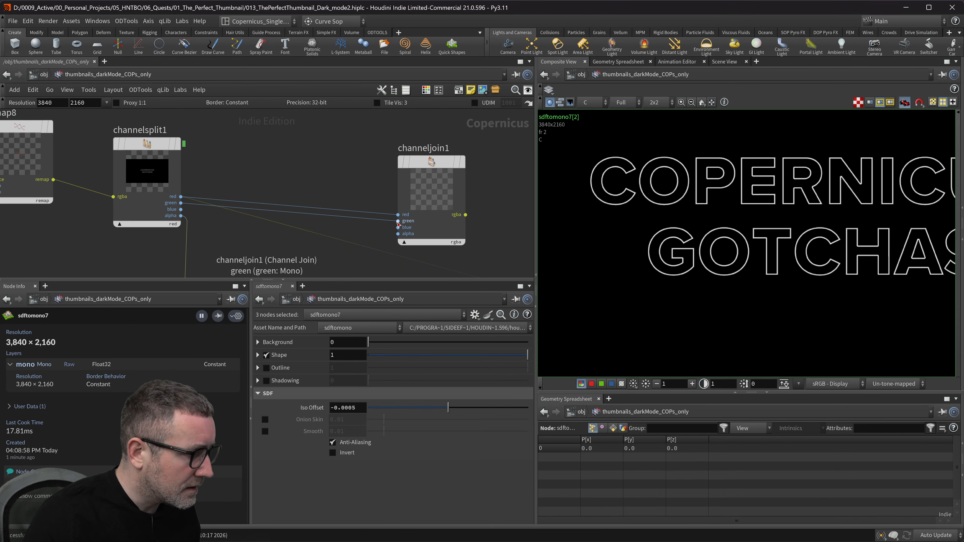
{"action": "left_click", "coordinate": [181, 215]}
{"action": "left_click", "coordinate": [181, 210]}
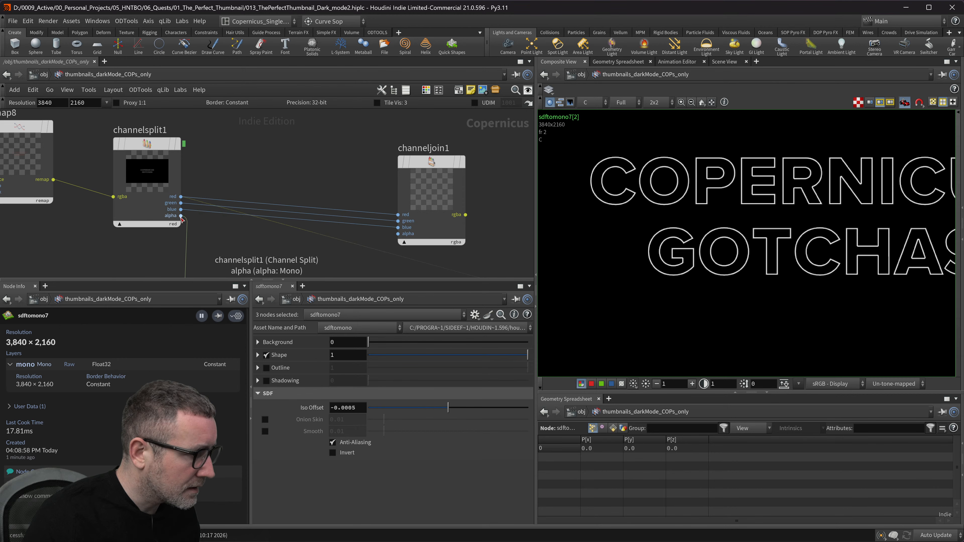
- Connect sdftomono7's mono output to channeljoin1's alpha input and display channeljoin1
{"action": "scroll", "coordinate": [318, 255], "scroll_direction": "down", "scroll_amount": 3}
{"action": "middle_click_drag", "start_coordinate": [318, 255], "coordinate": [311, 193]}
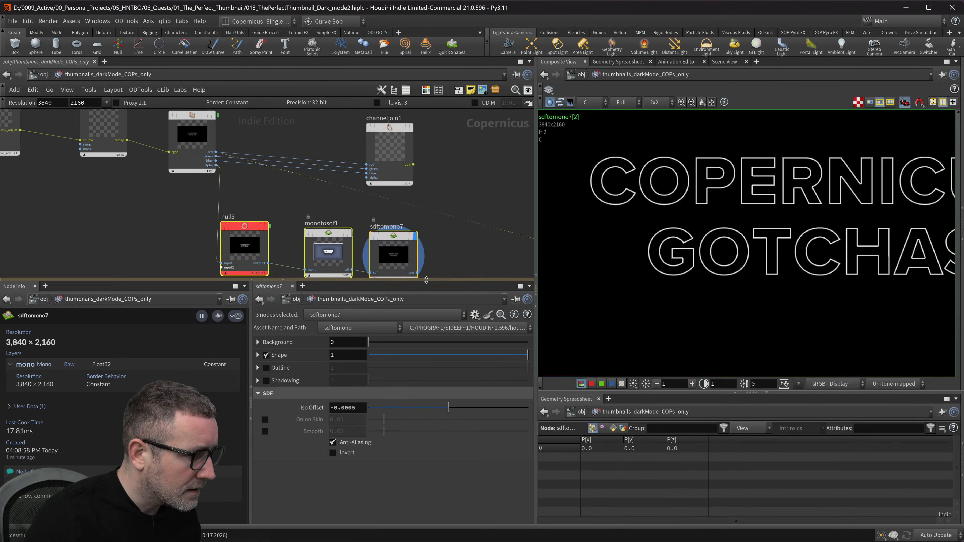
{"action": "left_click", "coordinate": [418, 273]}
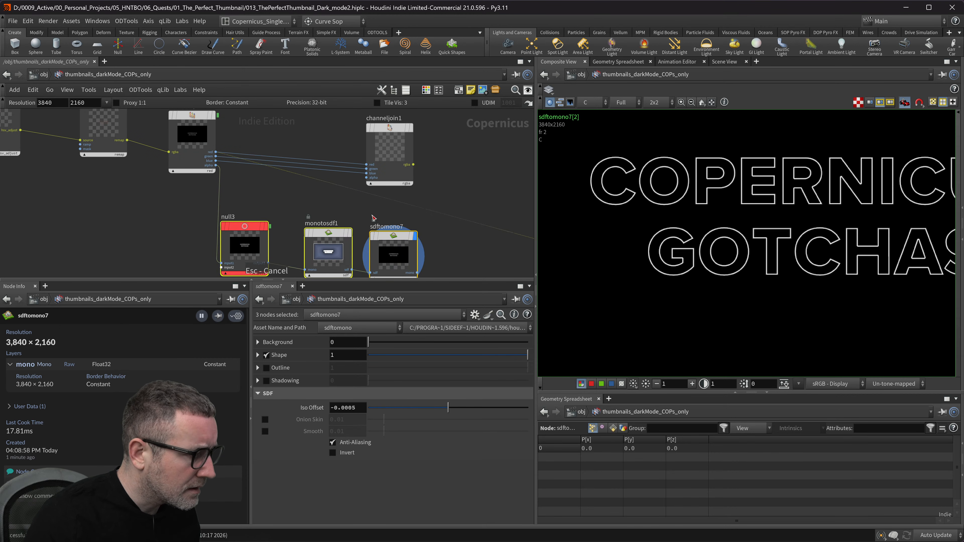
{"action": "left_click", "coordinate": [365, 247]}
{"action": "middle_click_drag", "start_coordinate": [419, 276], "coordinate": [418, 254]}
{"action": "left_click", "coordinate": [417, 252]}
{"action": "middle_click_drag", "start_coordinate": [410, 160], "coordinate": [419, 200]}
{"action": "left_click", "coordinate": [419, 150]}
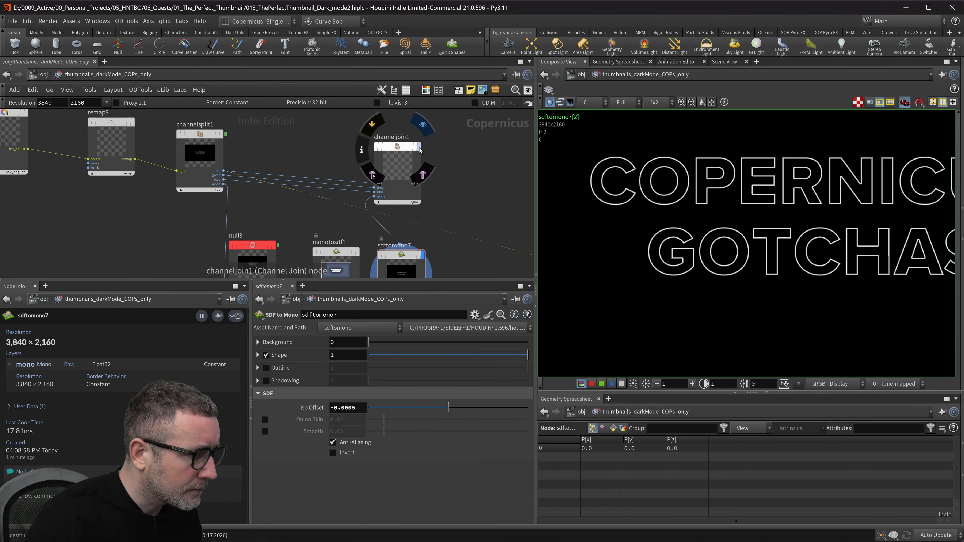
{"action": "left_click", "coordinate": [419, 148]}
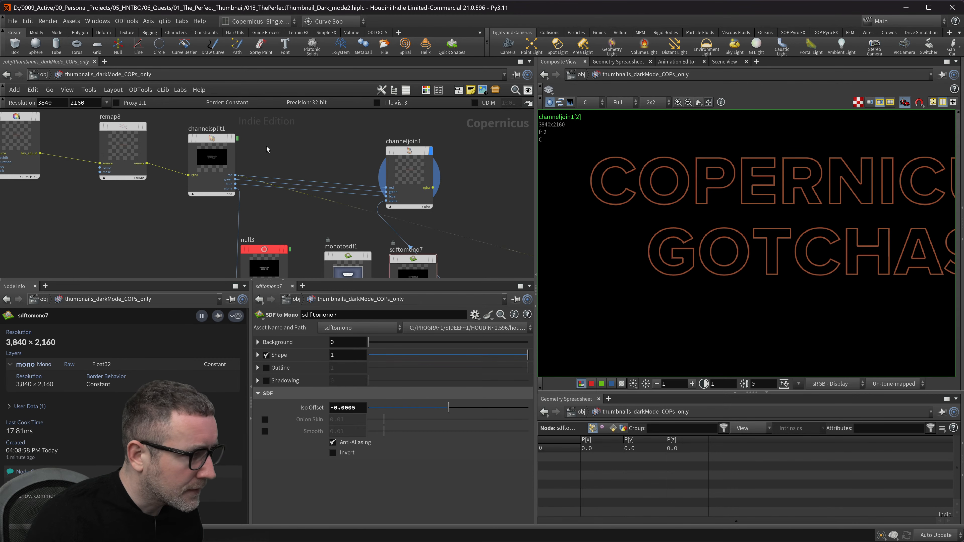
- Compare remap8 with channeljoin1 in the composite view, in both full colour and the alpha channel
{"action": "left_click", "coordinate": [145, 127]}
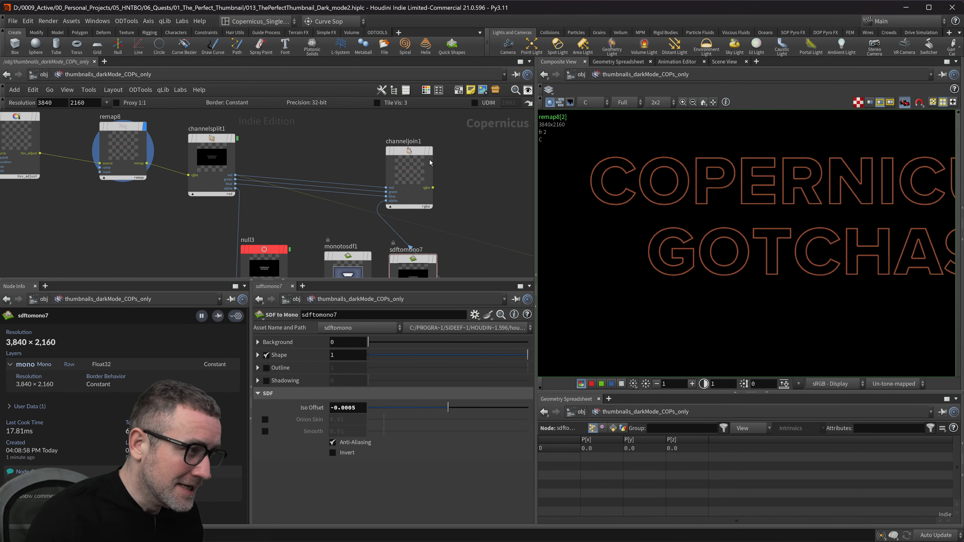
{"action": "left_click", "coordinate": [431, 151]}
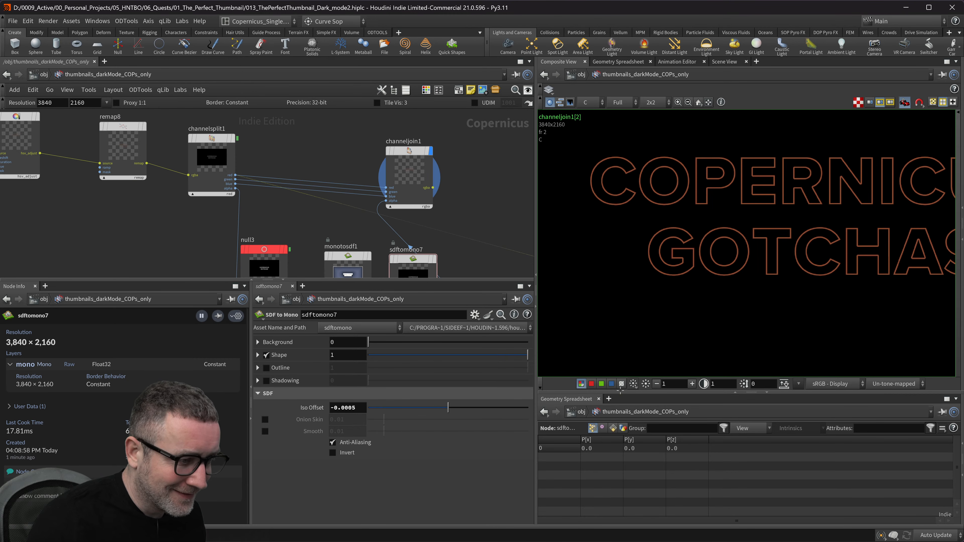
{"action": "left_click", "coordinate": [144, 126]}
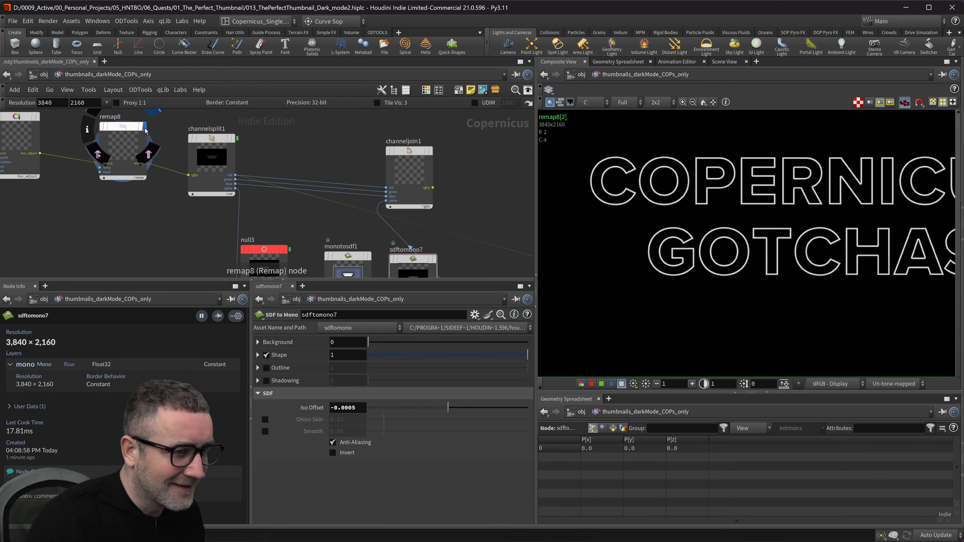
{"action": "left_click", "coordinate": [431, 153]}
- Display blend7 and check it in both the alpha channel and full colour in the composite view
{"action": "scroll", "coordinate": [386, 225], "scroll_direction": "down", "scroll_amount": 3}
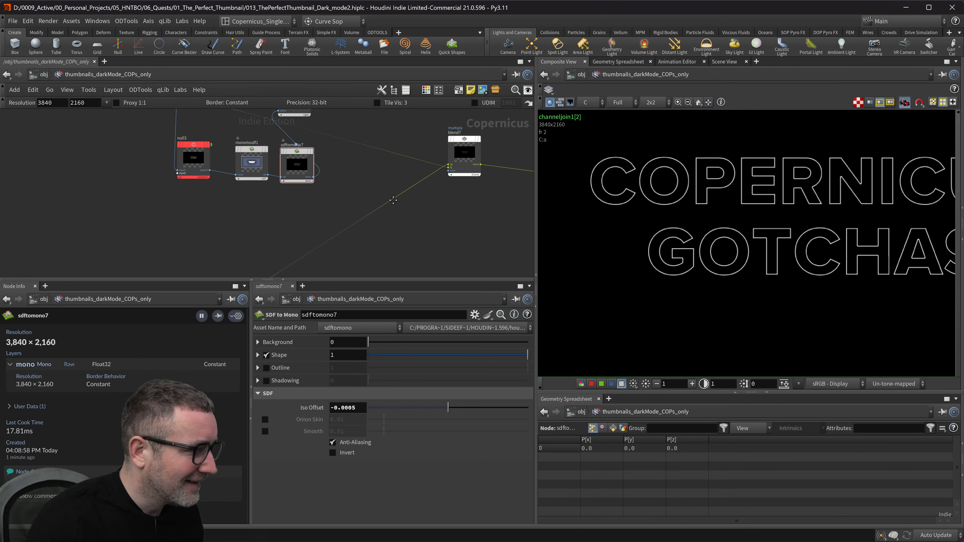
{"action": "middle_click_drag", "start_coordinate": [343, 192], "coordinate": [404, 227]}
{"action": "middle_click_drag", "start_coordinate": [449, 180], "coordinate": [428, 174]}
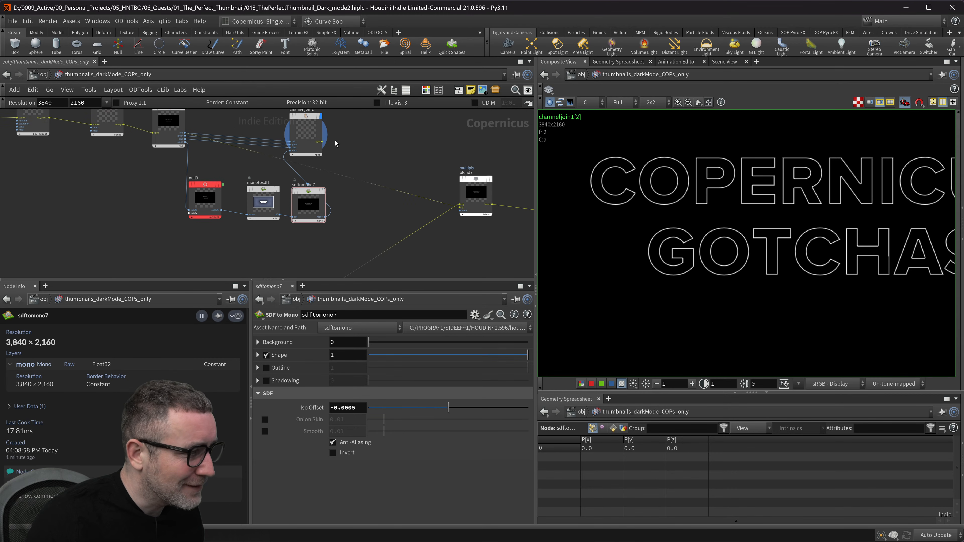
{"action": "left_click", "coordinate": [495, 193]}
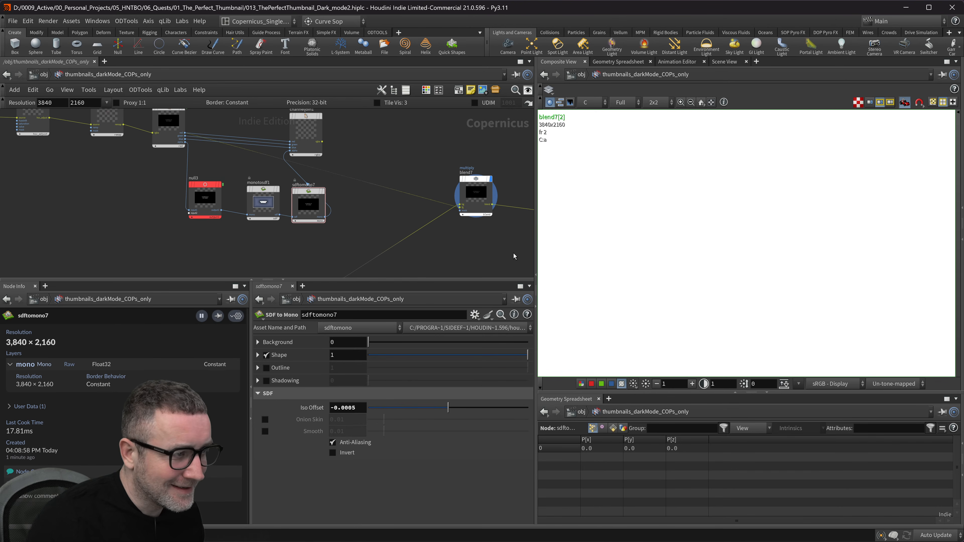
{"action": "left_click", "coordinate": [581, 384]}
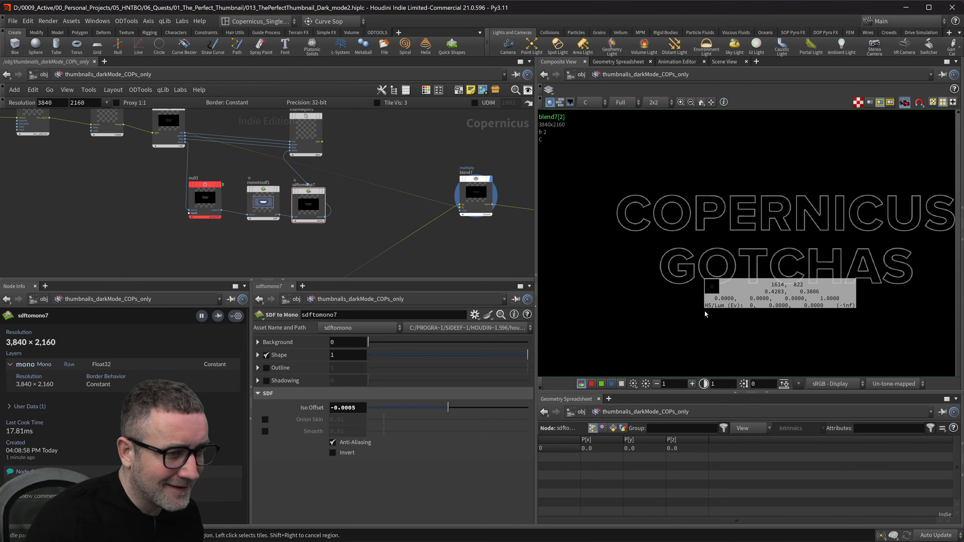
{"action": "middle_click_drag", "start_coordinate": [450, 221], "coordinate": [392, 202]}
{"action": "middle_click_drag", "start_coordinate": [457, 168], "coordinate": [392, 179]}
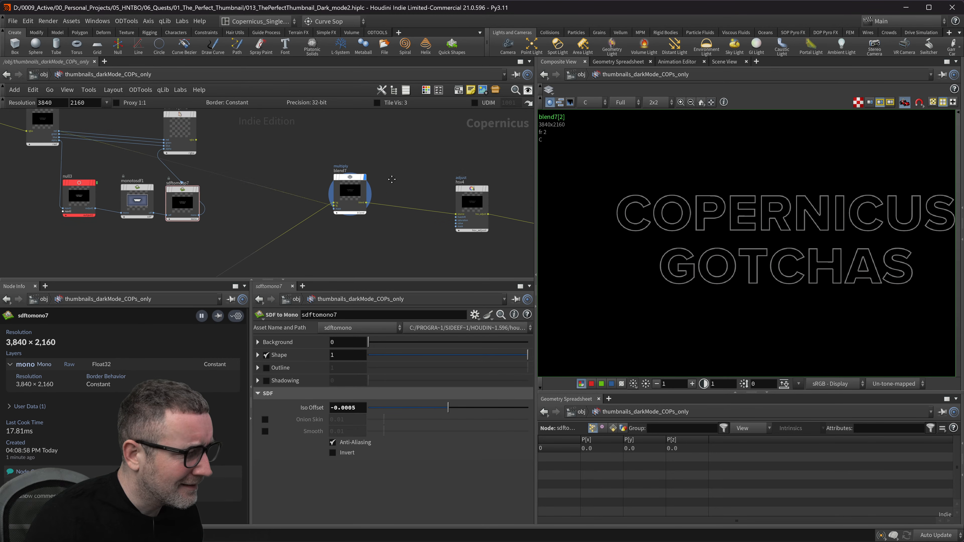
- Reposition blend7 away from the SDF nodes and raise channeljoin1 level with channelsplit1 in the network
{"action": "left_click_drag", "start_coordinate": [350, 184], "coordinate": [375, 205]}
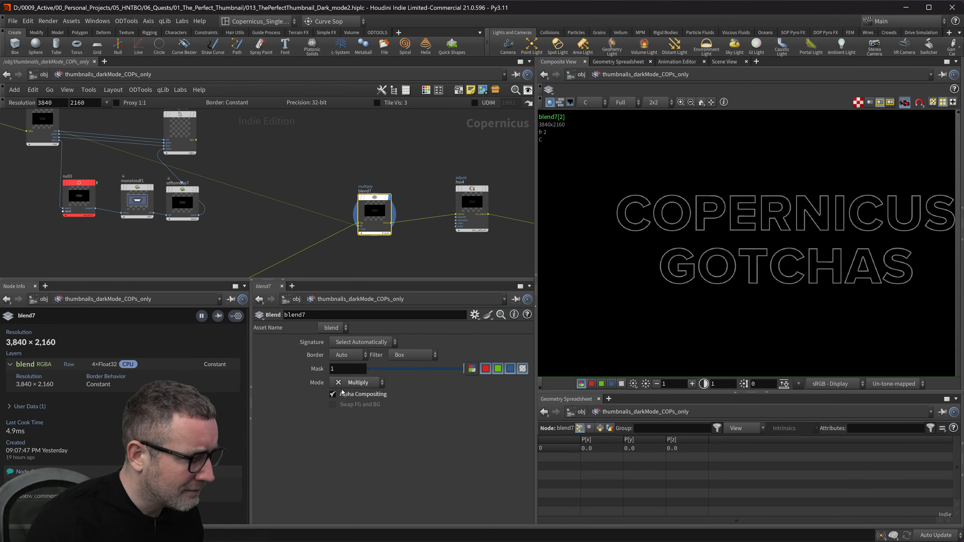
{"action": "middle_click_drag", "start_coordinate": [303, 190], "coordinate": [397, 194]}
{"action": "scroll", "coordinate": [336, 188], "scroll_direction": "down", "scroll_amount": 2}
{"action": "scroll", "coordinate": [403, 199], "scroll_direction": "down", "scroll_amount": 1}
{"action": "left_click_drag", "start_coordinate": [363, 205], "coordinate": [219, 139]}
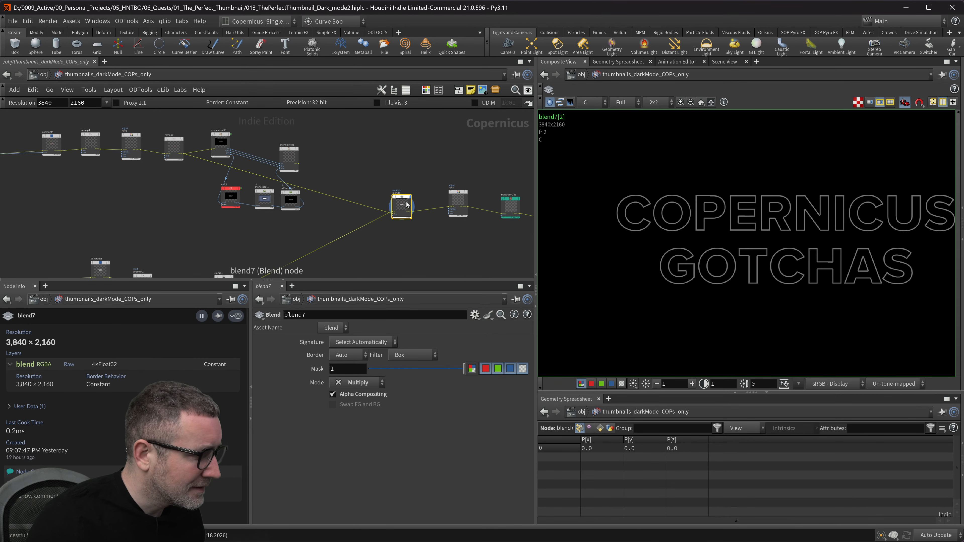
{"action": "scroll", "coordinate": [179, 154], "scroll_direction": "up", "scroll_amount": 3}
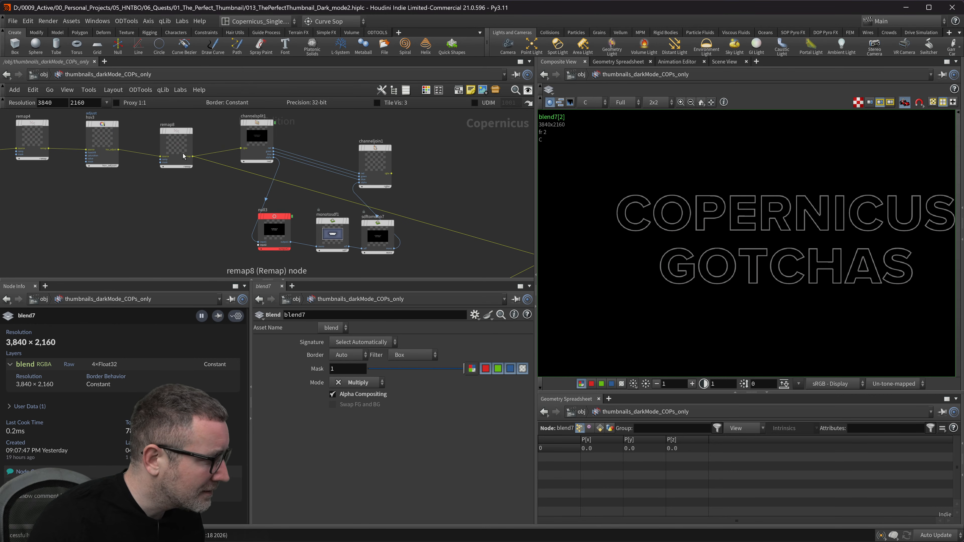
{"action": "left_click_drag", "start_coordinate": [372, 155], "coordinate": [388, 138]}
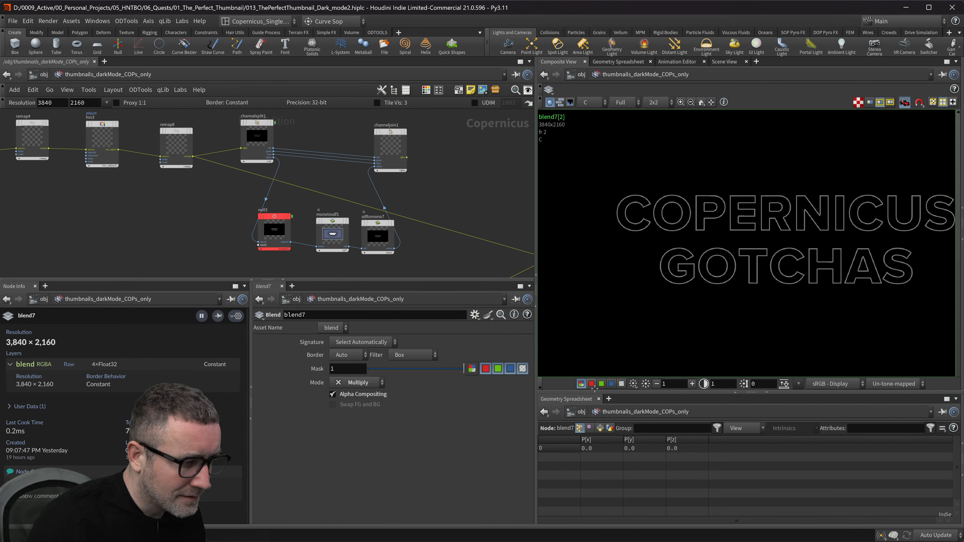
- Turn blend7's Alpha Compositing off and back on, comparing the two results in the composite view
{"action": "middle_click_drag", "start_coordinate": [435, 234], "coordinate": [364, 227]}
{"action": "scroll", "coordinate": [465, 218], "scroll_direction": "up", "scroll_amount": 3}
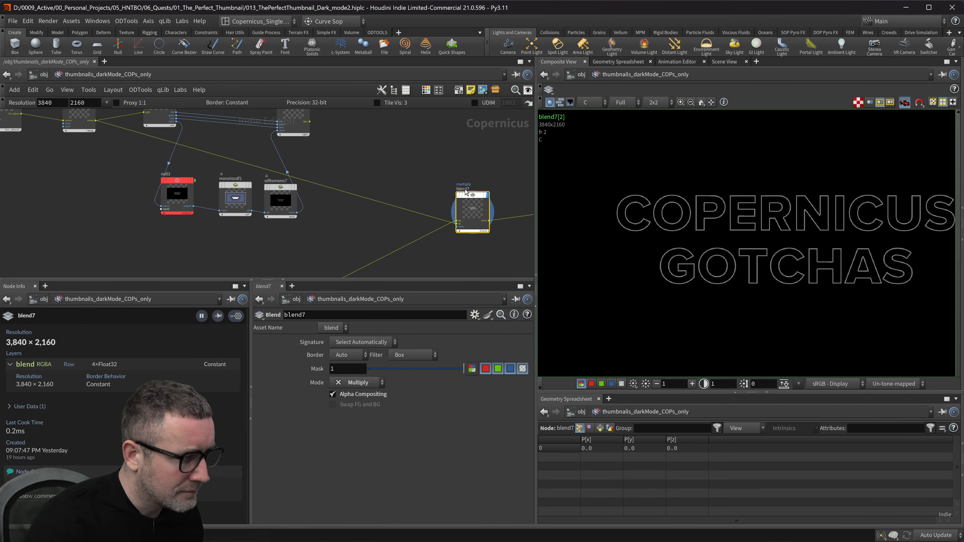
{"action": "middle_click_drag", "start_coordinate": [500, 204], "coordinate": [451, 170]}
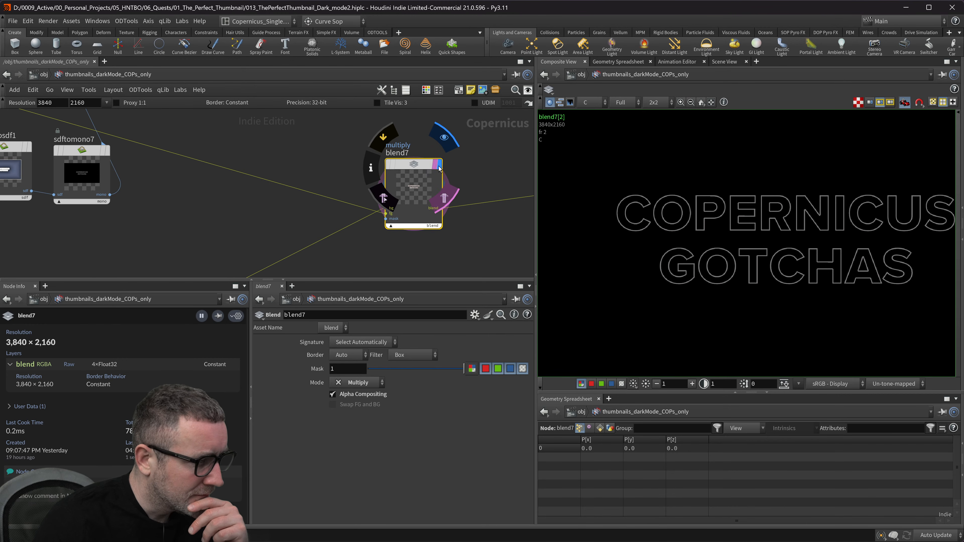
{"action": "left_click", "coordinate": [333, 394]}
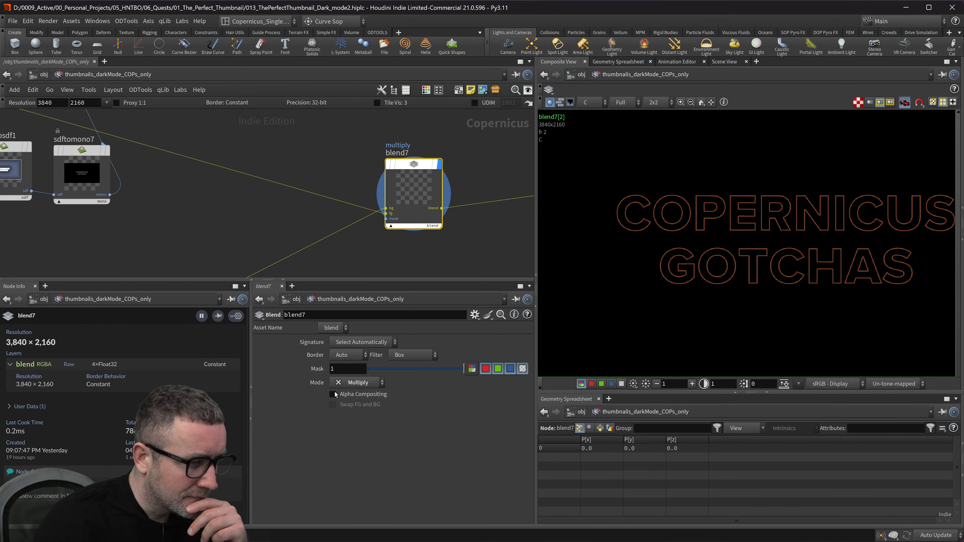
{"action": "left_click", "coordinate": [334, 394]}
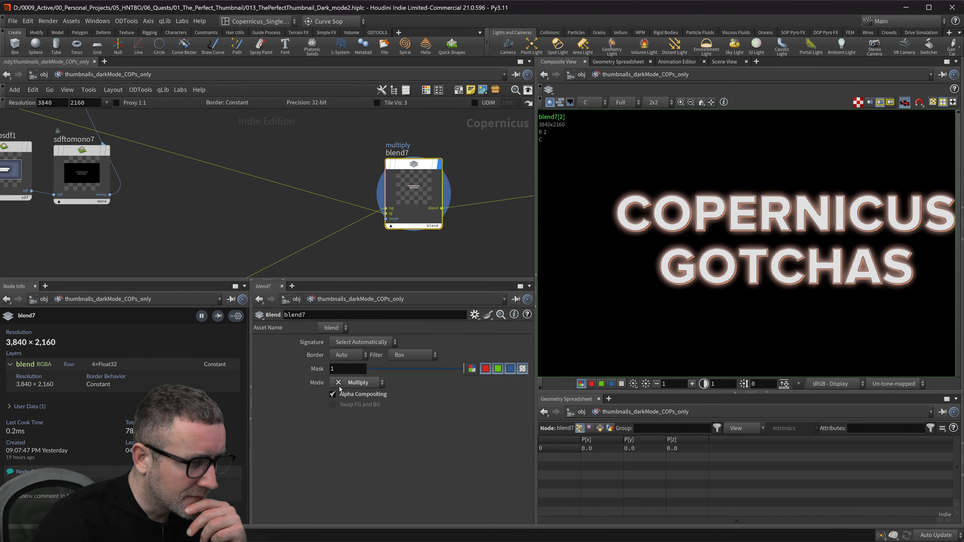
{"action": "scroll", "coordinate": [827, 274], "scroll_direction": "up", "scroll_amount": 3}
{"action": "scroll", "coordinate": [792, 276], "scroll_direction": "down", "scroll_amount": 1}
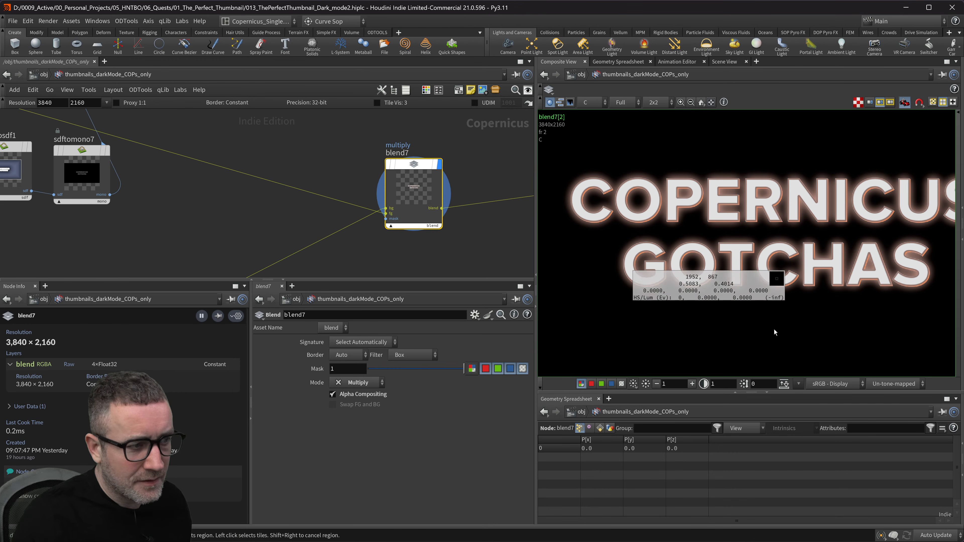
- Connect channeljoin1's output to blend7's fg input in place of the direct wire from remap8
{"action": "scroll", "coordinate": [412, 234], "scroll_direction": "down", "scroll_amount": 2}
{"action": "scroll", "coordinate": [320, 177], "scroll_direction": "down", "scroll_amount": 2}
{"action": "middle_click_drag", "start_coordinate": [315, 175], "coordinate": [285, 156]}
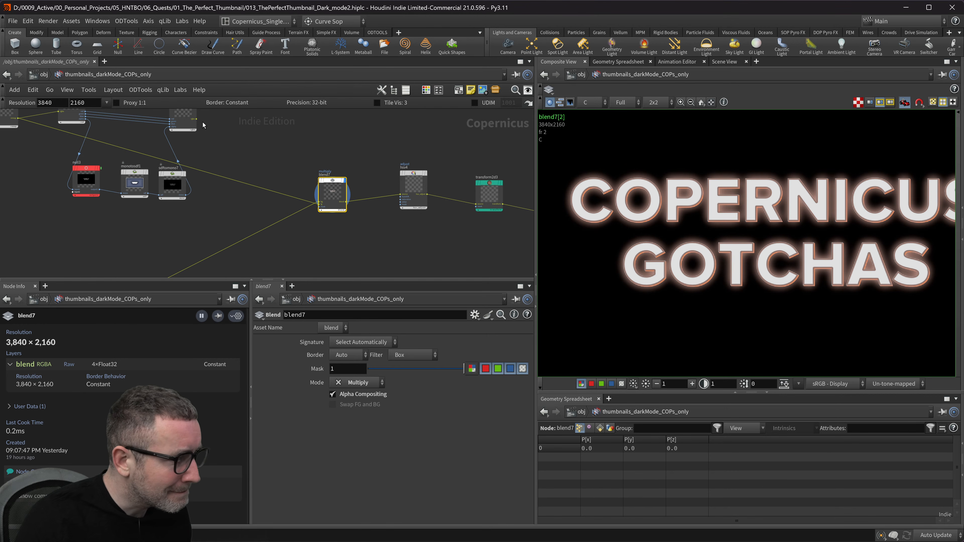
{"action": "left_click_drag", "start_coordinate": [196, 120], "coordinate": [246, 153]}
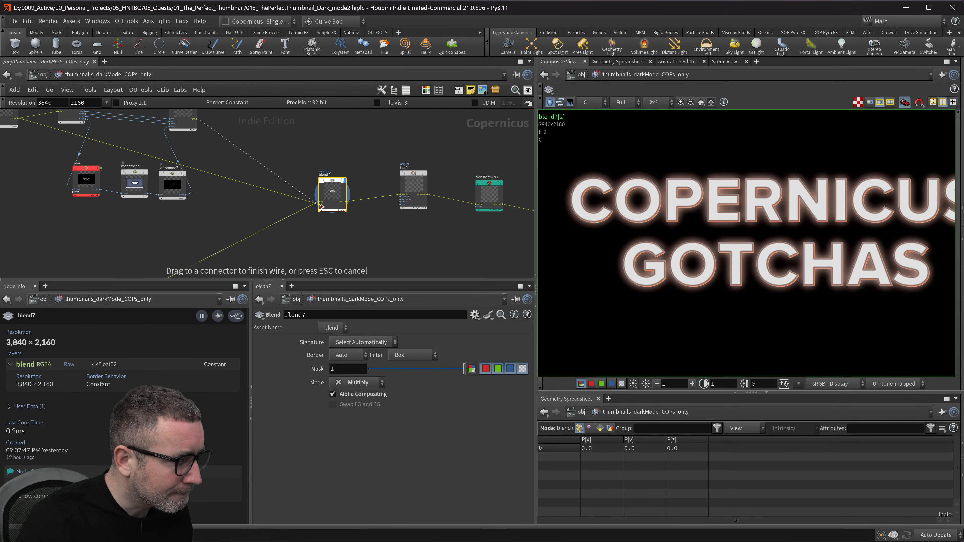
{"action": "left_click_drag", "start_coordinate": [320, 205], "coordinate": [320, 205]}
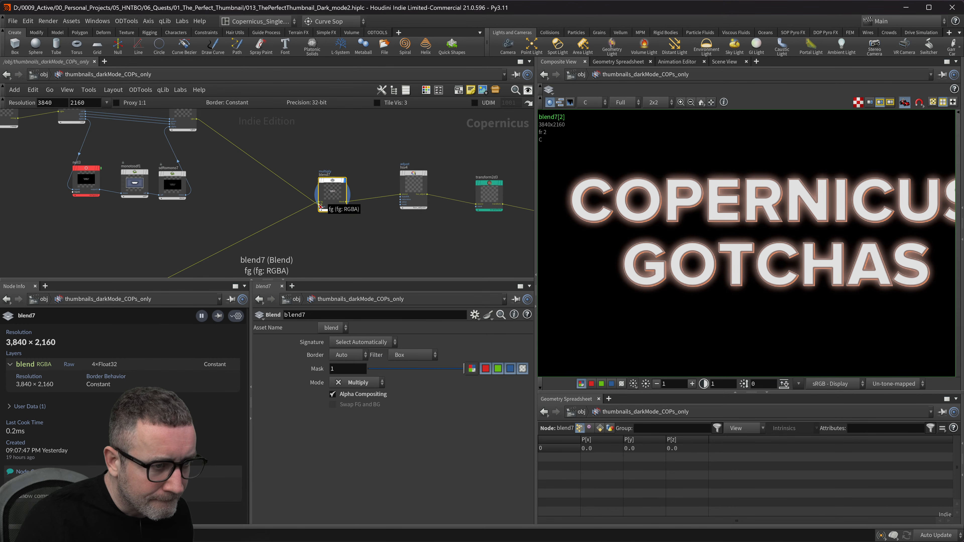
{"action": "middle_click_drag", "start_coordinate": [341, 236], "coordinate": [350, 252]}
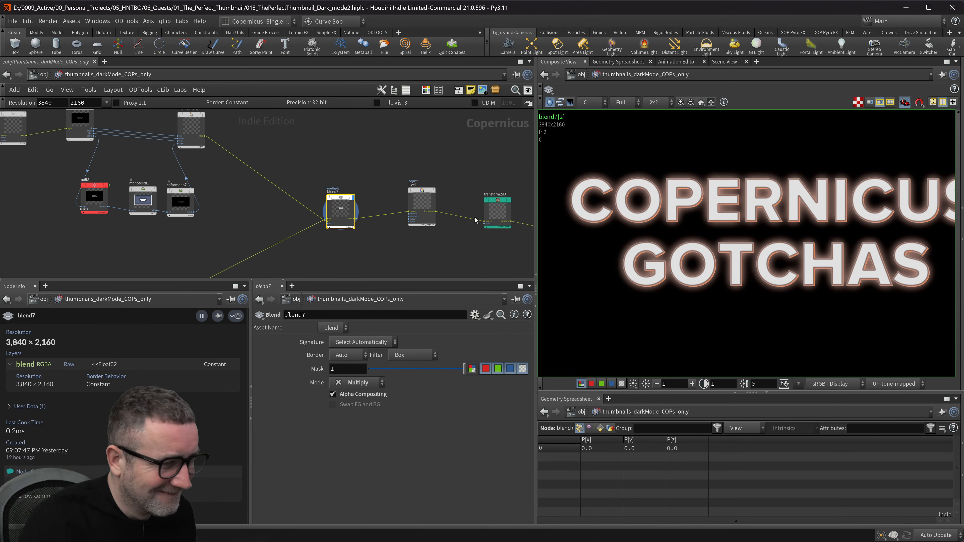
- Examine the glow and outline around the blended text up close and at full extent in the composite view
{"action": "middle_click_drag", "start_coordinate": [715, 223], "coordinate": [718, 237]}
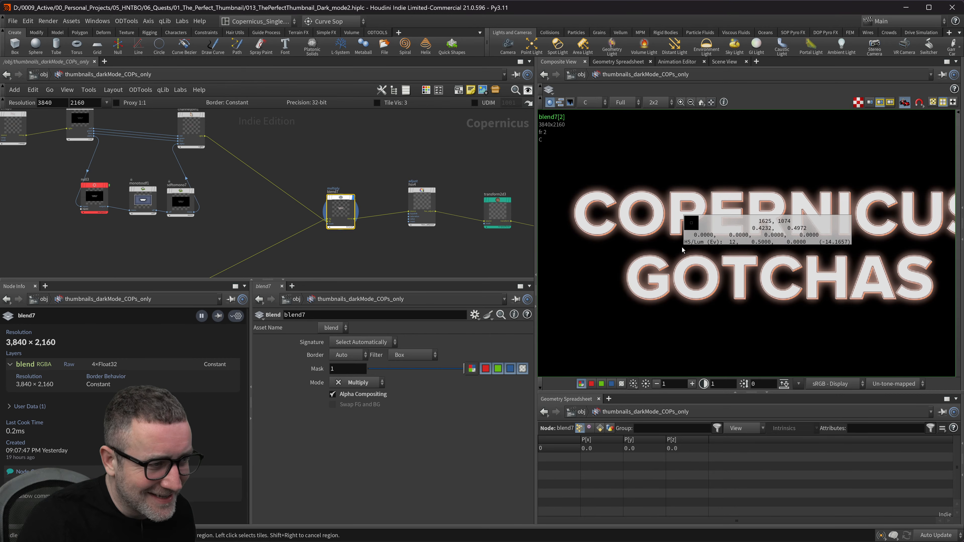
{"action": "scroll", "coordinate": [747, 249], "scroll_direction": "up", "scroll_amount": 4}
{"action": "middle_click_drag", "start_coordinate": [783, 225], "coordinate": [807, 229]}
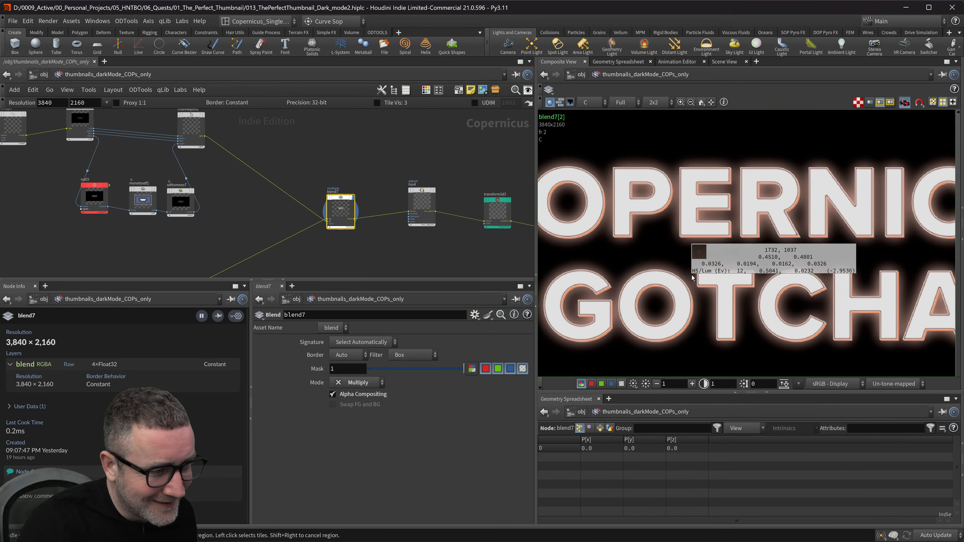
{"action": "scroll", "coordinate": [697, 270], "scroll_direction": "down", "scroll_amount": 3}
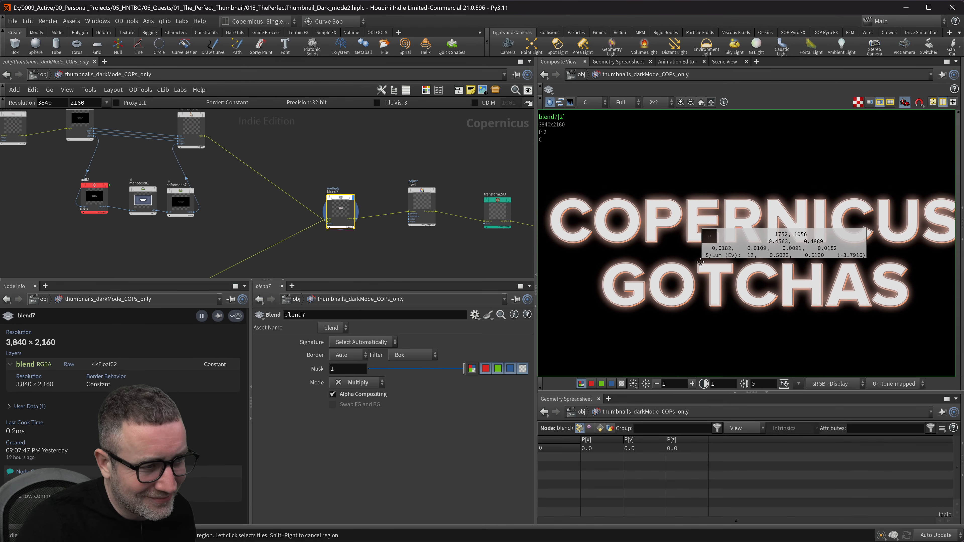
{"action": "scroll", "coordinate": [718, 228], "scroll_direction": "up", "scroll_amount": 6}
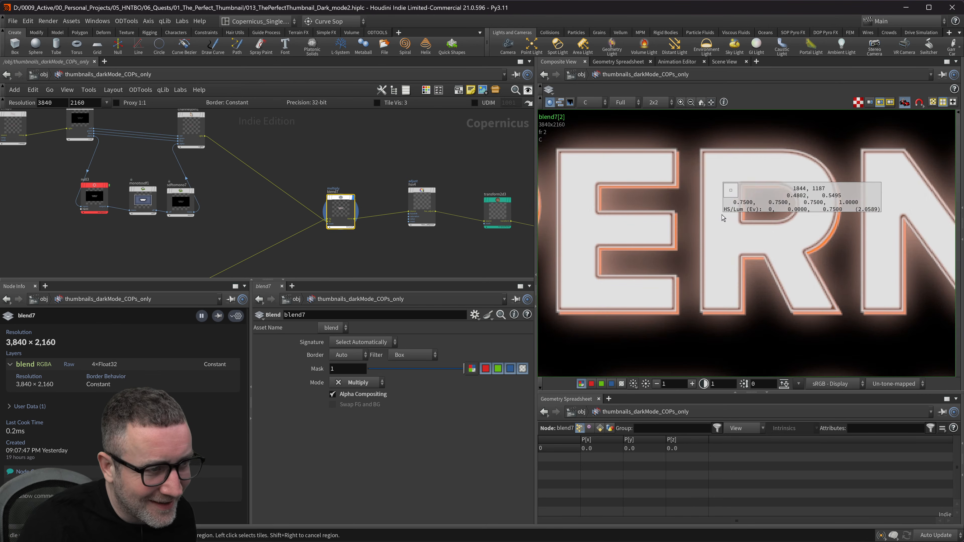
{"action": "scroll", "coordinate": [689, 263], "scroll_direction": "down", "scroll_amount": 3}
{"action": "scroll", "coordinate": [684, 270], "scroll_direction": "down", "scroll_amount": 3}
{"action": "middle_click_drag", "start_coordinate": [750, 307], "coordinate": [668, 261]}
{"action": "scroll", "coordinate": [721, 242], "scroll_direction": "down", "scroll_amount": 1}
{"action": "scroll", "coordinate": [771, 231], "scroll_direction": "down", "scroll_amount": 4}
{"action": "scroll", "coordinate": [276, 240], "scroll_direction": "down", "scroll_amount": 3}
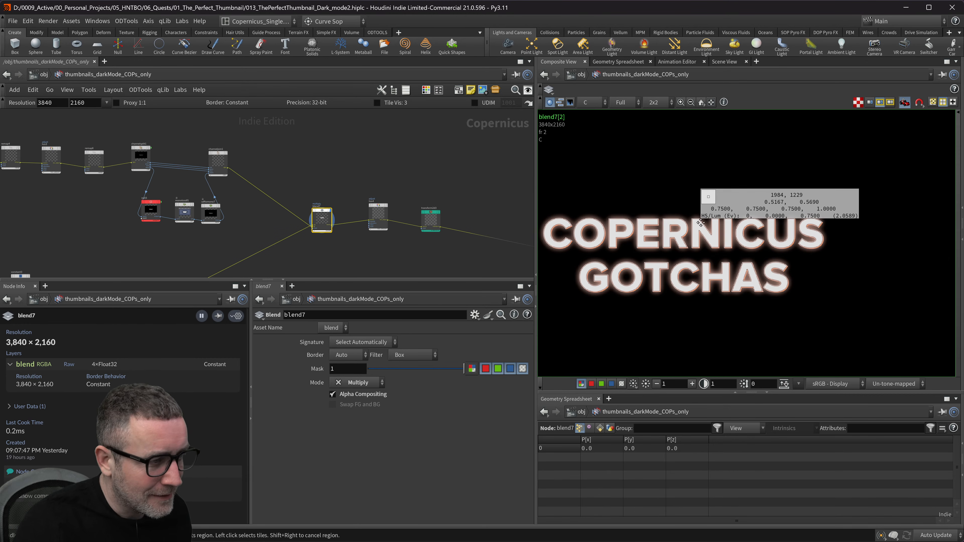
{"action": "middle_click_drag", "start_coordinate": [700, 223], "coordinate": [779, 208]}
- Bypass the five alpha-thinning nodes: channelsplit1, null3, monotosdf1, sdftomono7 and channeljoin1
{"action": "middle_click_drag", "start_coordinate": [178, 181], "coordinate": [267, 166]}
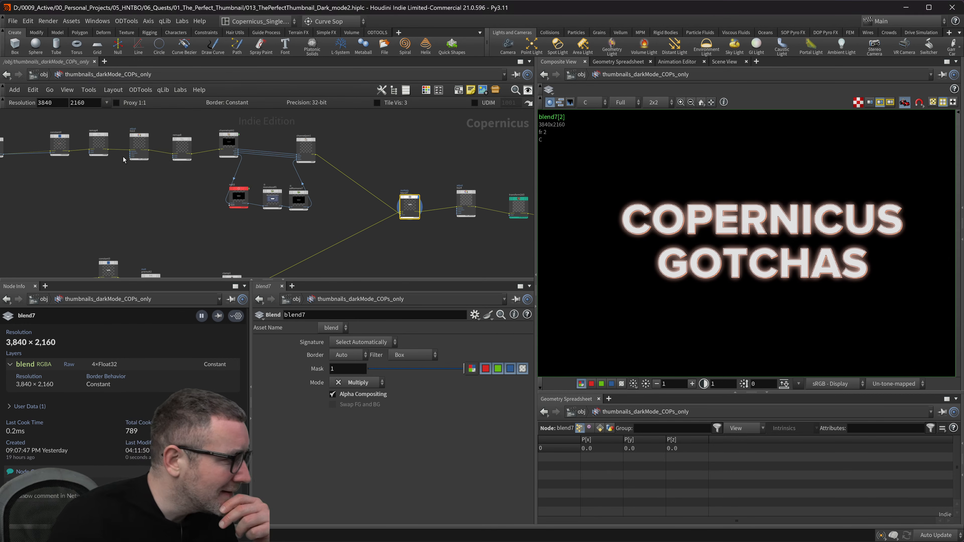
{"action": "scroll", "coordinate": [213, 179], "scroll_direction": "up", "scroll_amount": 3}
{"action": "scroll", "coordinate": [220, 186], "scroll_direction": "down", "scroll_amount": 2}
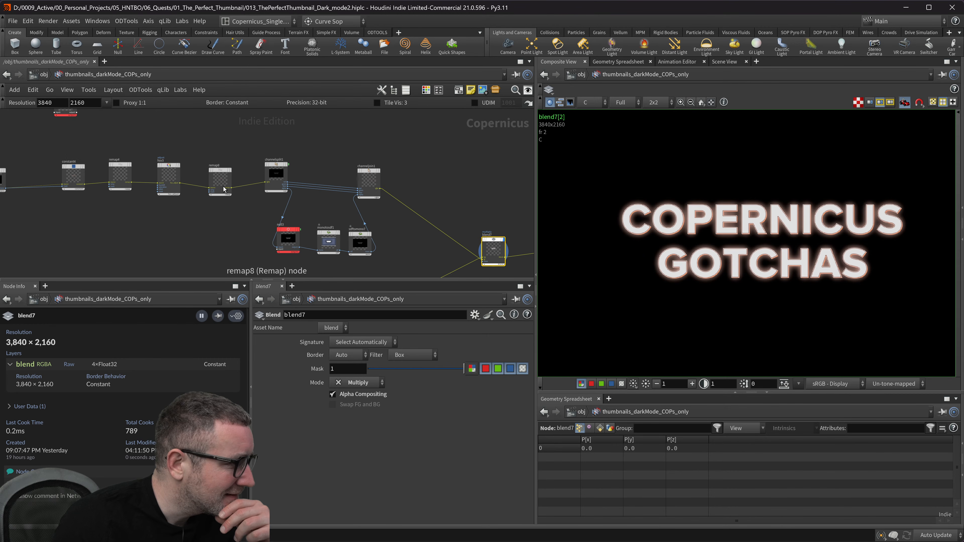
{"action": "middle_click_drag", "start_coordinate": [427, 188], "coordinate": [451, 180]}
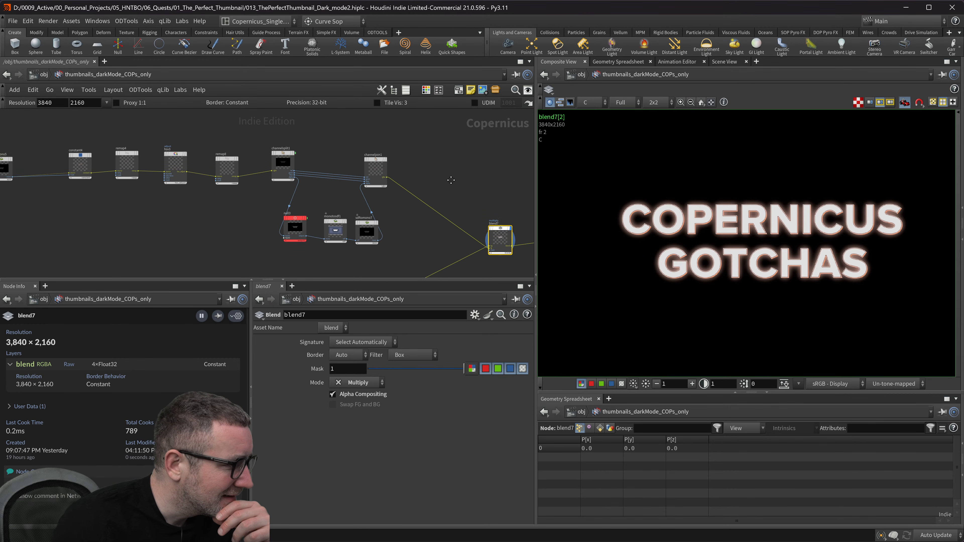
{"action": "left_click_drag", "start_coordinate": [427, 143], "coordinate": [261, 255]}
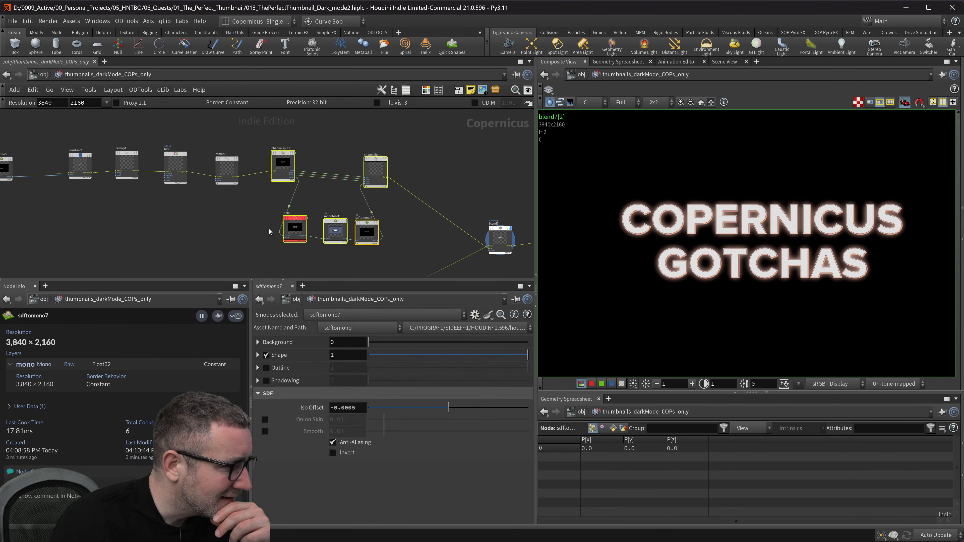
{"action": "key", "text": "q"}
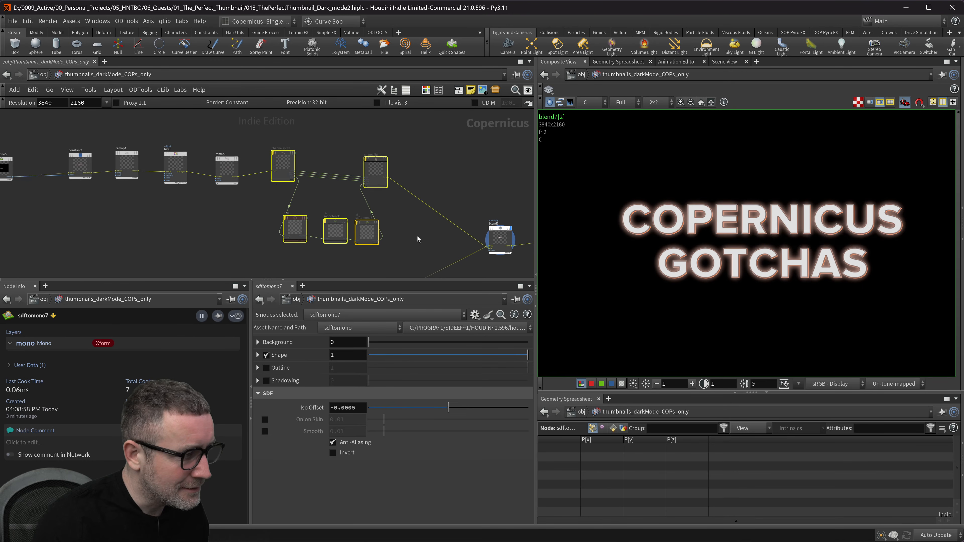
- Select the font1 node at the start of the network and close the Houdini Console window
{"action": "scroll", "coordinate": [439, 224], "scroll_direction": "down", "scroll_amount": 3}
{"action": "middle_click_drag", "start_coordinate": [439, 224], "coordinate": [331, 171]}
{"action": "scroll", "coordinate": [334, 205], "scroll_direction": "down", "scroll_amount": 3}
{"action": "middle_click_drag", "start_coordinate": [419, 228], "coordinate": [374, 191]}
{"action": "left_click_drag", "start_coordinate": [669, 270], "coordinate": [684, 266]}
{"action": "scroll", "coordinate": [253, 198], "scroll_direction": "up", "scroll_amount": 6}
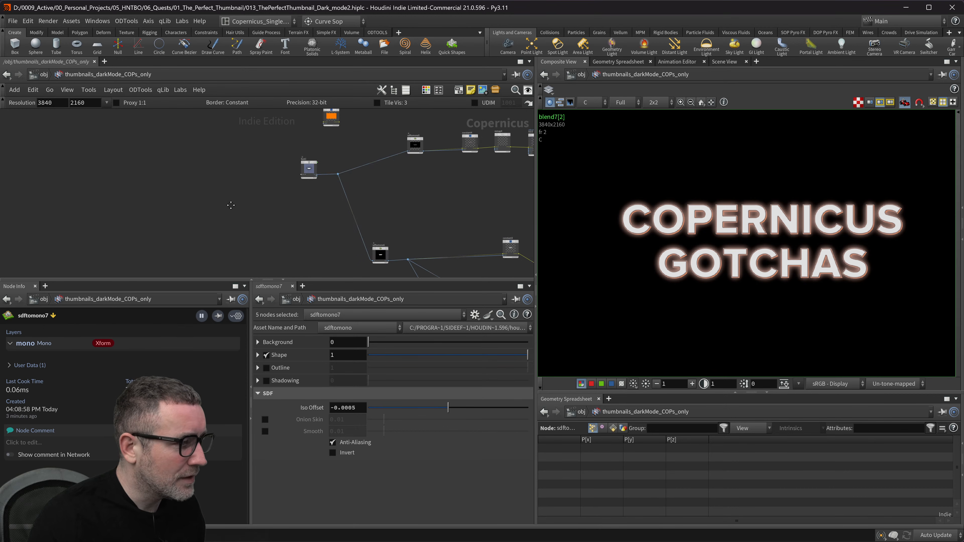
{"action": "middle_click_drag", "start_coordinate": [252, 198], "coordinate": [217, 208]}
{"action": "left_click", "coordinate": [274, 178]}
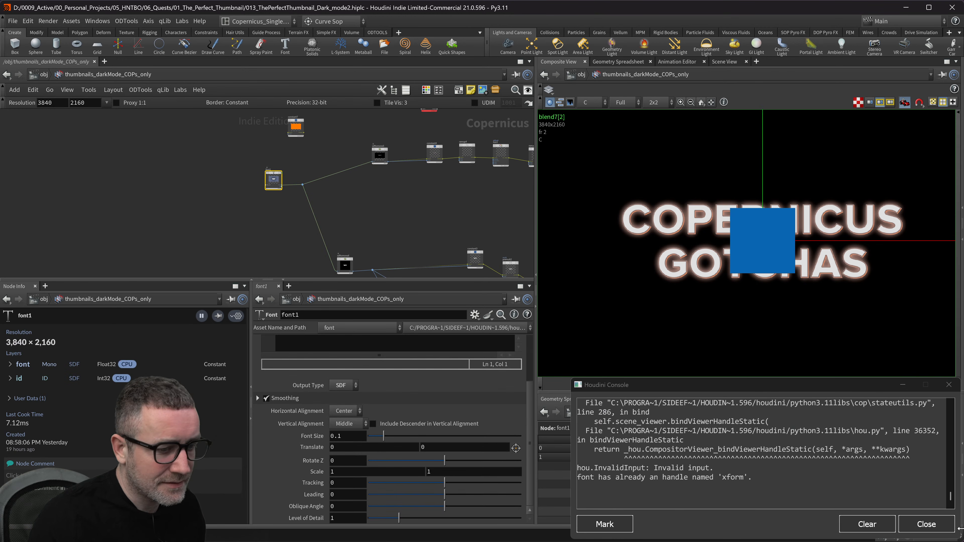
{"action": "left_click", "coordinate": [947, 528]}
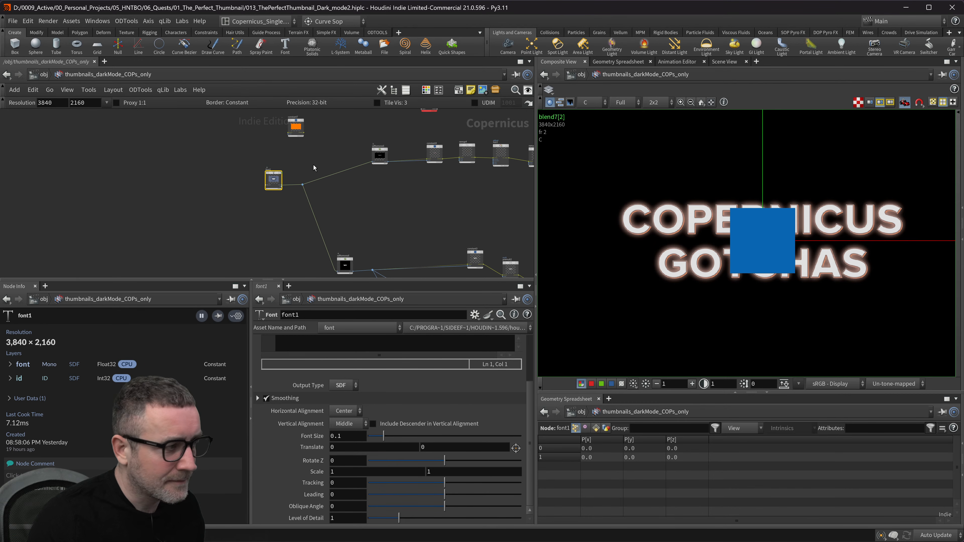
{"action": "left_click_drag", "start_coordinate": [233, 195], "coordinate": [313, 134]}
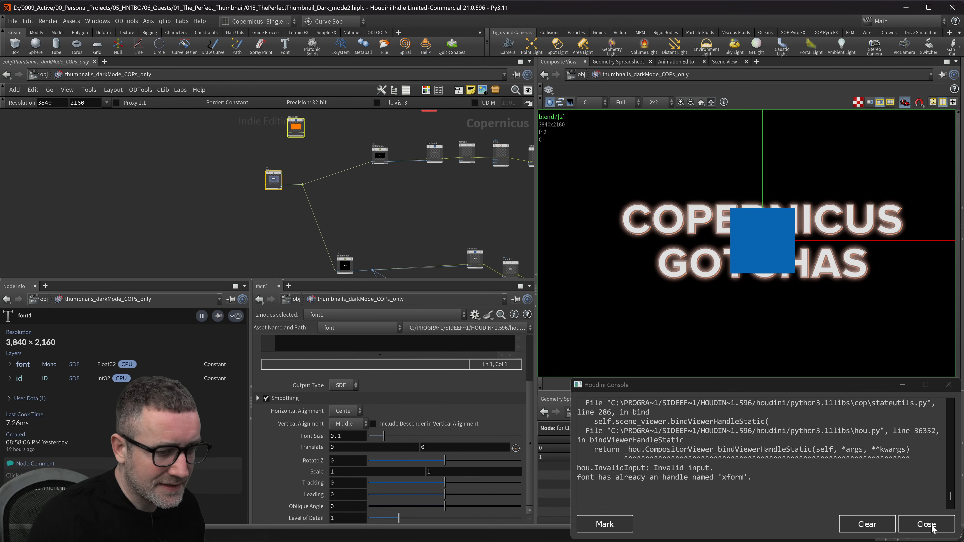
{"action": "left_click", "coordinate": [926, 525]}
{"action": "left_click", "coordinate": [273, 180]}
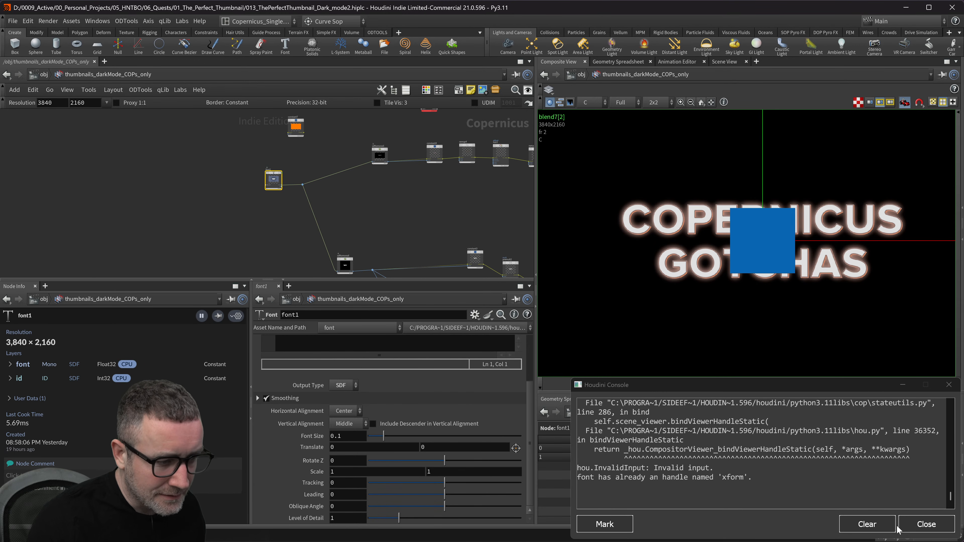
{"action": "left_click", "coordinate": [927, 524]}
- Replace the second line of font1's text with STROKES, keeping COPERNICUS on the first line
{"action": "scroll", "coordinate": [223, 222], "scroll_direction": "up", "scroll_amount": 3}
{"action": "scroll", "coordinate": [336, 358], "scroll_direction": "up", "scroll_amount": 3}
{"action": "left_click", "coordinate": [315, 372]}
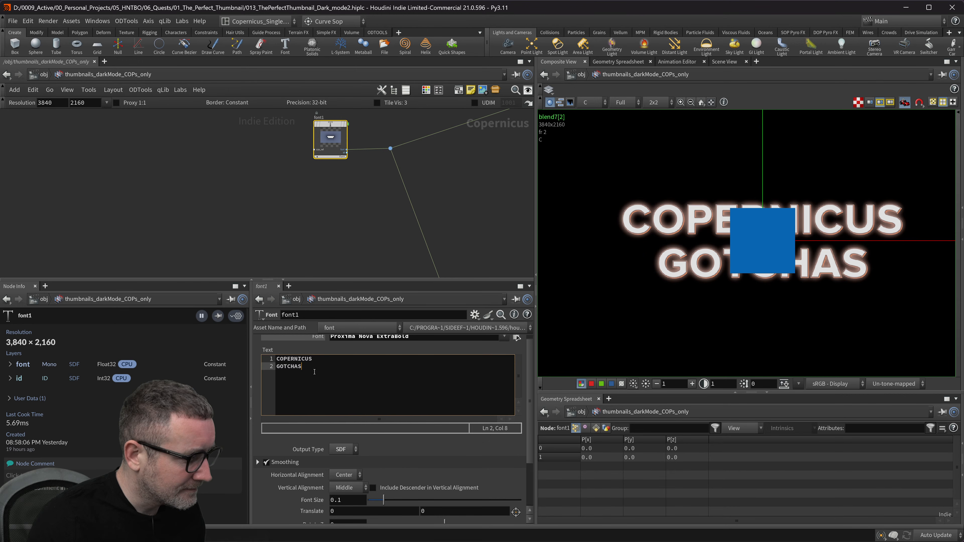
{"action": "left_click", "coordinate": [307, 390]}
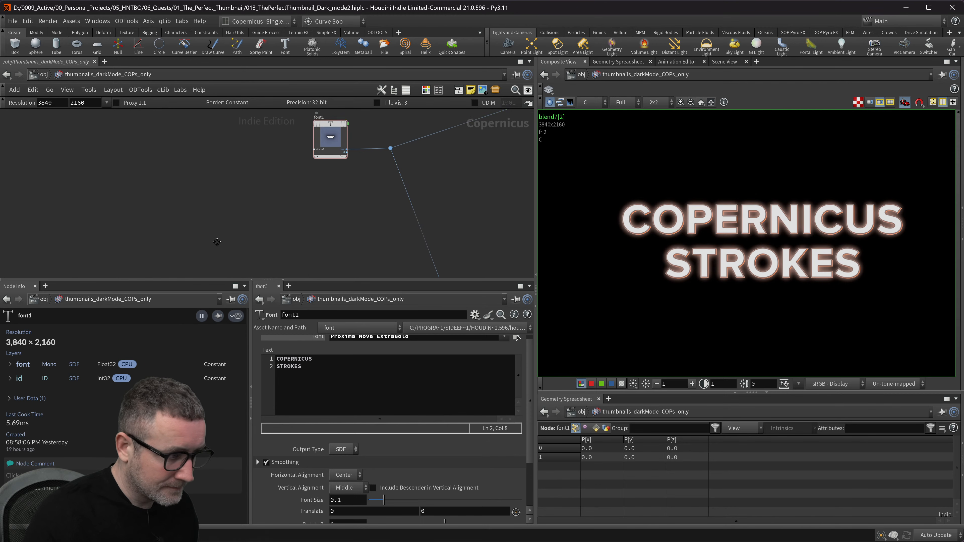
- Display the final blend8 node and inspect the complete thumbnail in the composite view
{"action": "middle_click_drag", "start_coordinate": [217, 241], "coordinate": [197, 231]}
{"action": "scroll", "coordinate": [236, 241], "scroll_direction": "down", "scroll_amount": 1}
{"action": "middle_click_drag", "start_coordinate": [276, 225], "coordinate": [194, 195]}
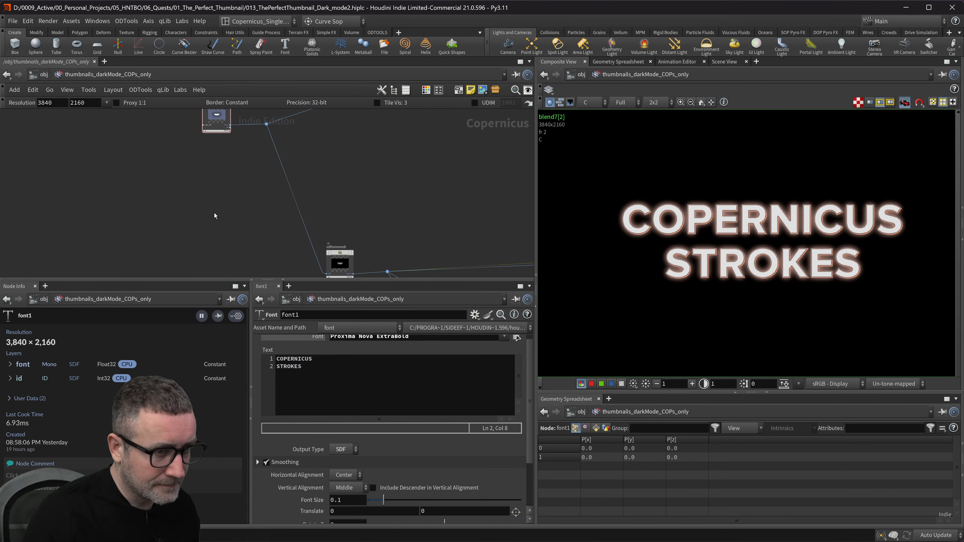
{"action": "middle_click_drag", "start_coordinate": [374, 185], "coordinate": [221, 181]}
{"action": "scroll", "coordinate": [382, 209], "scroll_direction": "down", "scroll_amount": 2}
{"action": "middle_click_drag", "start_coordinate": [433, 236], "coordinate": [166, 129]}
{"action": "scroll", "coordinate": [455, 210], "scroll_direction": "down", "scroll_amount": 2}
{"action": "middle_click_drag", "start_coordinate": [455, 214], "coordinate": [228, 199]}
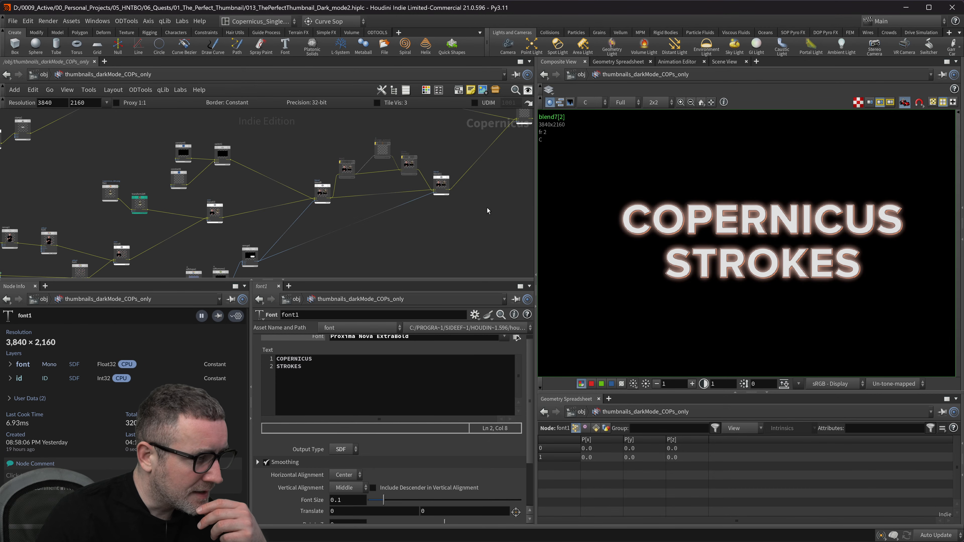
{"action": "middle_click_drag", "start_coordinate": [497, 183], "coordinate": [391, 251]}
{"action": "middle_click_drag", "start_coordinate": [465, 214], "coordinate": [412, 229]}
{"action": "scroll", "coordinate": [365, 185], "scroll_direction": "up", "scroll_amount": 3}
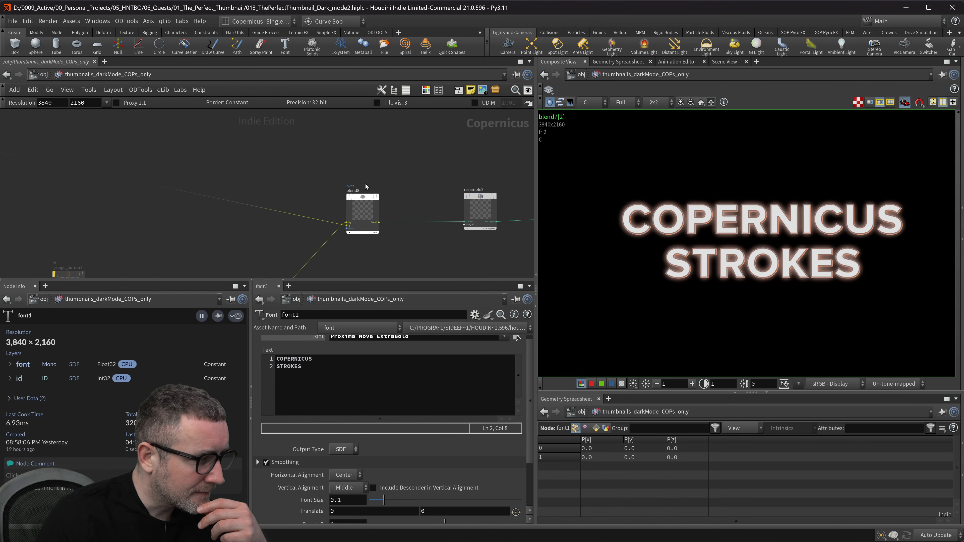
{"action": "left_click", "coordinate": [378, 203]}
{"action": "scroll", "coordinate": [929, 224], "scroll_direction": "down", "scroll_amount": 2}
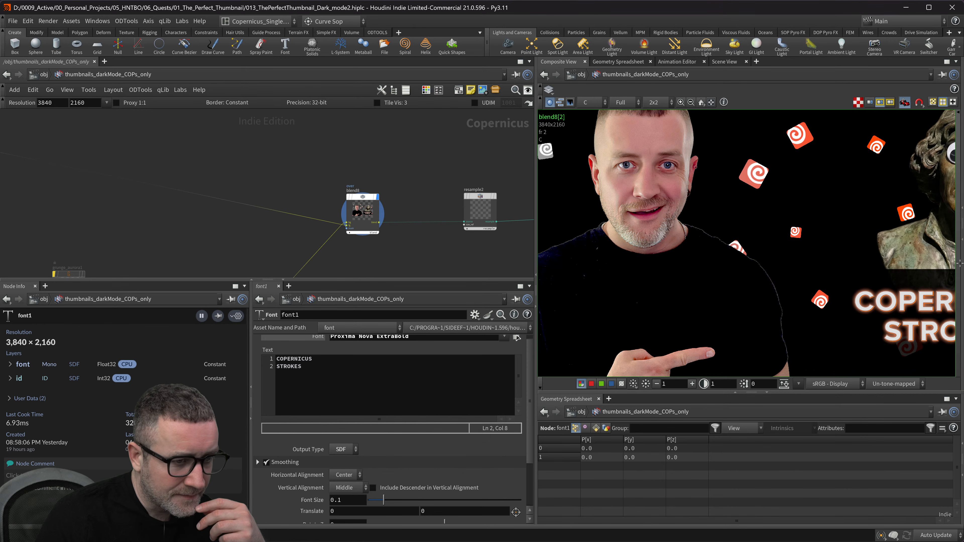
{"action": "scroll", "coordinate": [872, 242], "scroll_direction": "down", "scroll_amount": 2}
{"action": "middle_click_drag", "start_coordinate": [895, 245], "coordinate": [753, 197]}
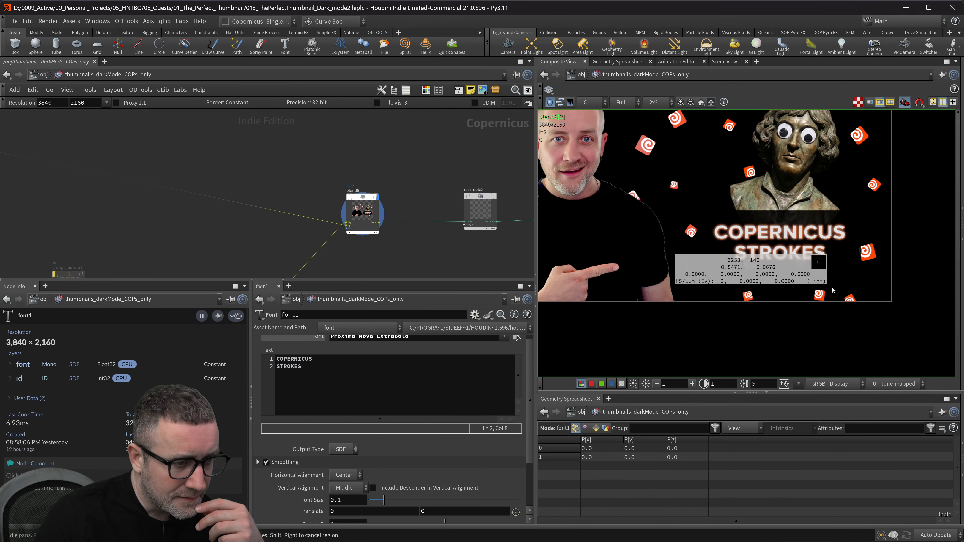
- Examine the glowing COPERNICUS STROKES title up close in the composite view
{"action": "scroll", "coordinate": [763, 229], "scroll_direction": "up", "scroll_amount": 2}
{"action": "scroll", "coordinate": [804, 237], "scroll_direction": "up", "scroll_amount": 3}
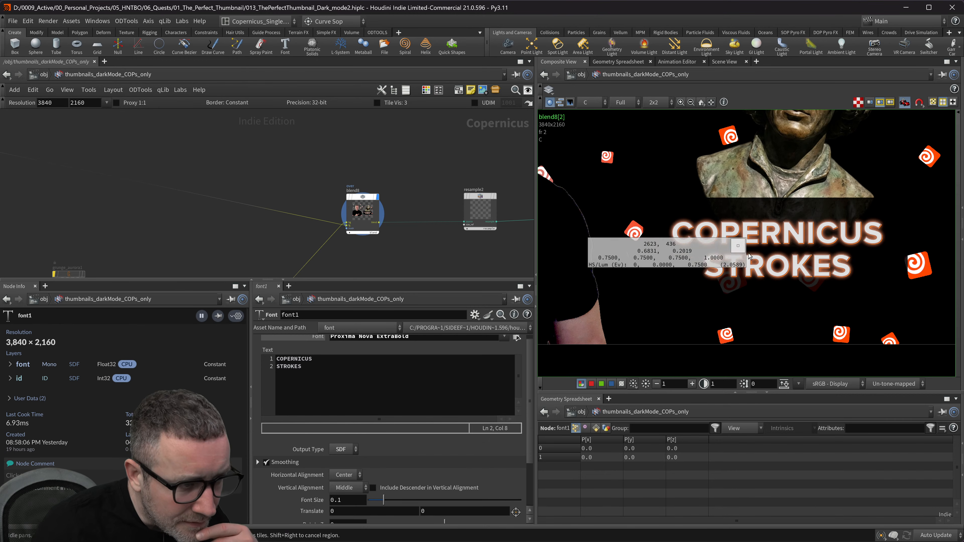
{"action": "scroll", "coordinate": [577, 285], "scroll_direction": "up", "scroll_amount": 2}
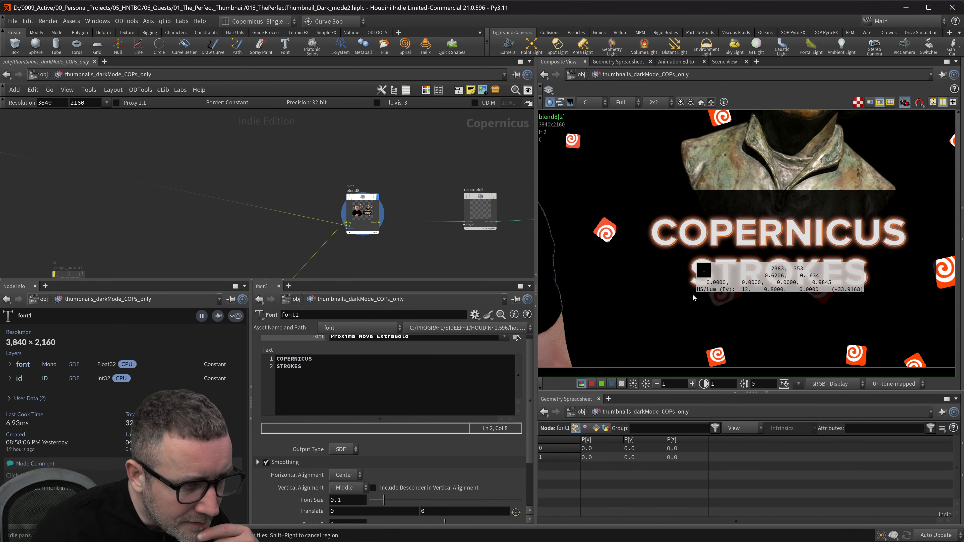
- Select the five alpha-thinning nodes, save the scene and toggle their bypass to compare the title's outline
{"action": "scroll", "coordinate": [134, 226], "scroll_direction": "down", "scroll_amount": 1}
{"action": "scroll", "coordinate": [134, 223], "scroll_direction": "down", "scroll_amount": 4}
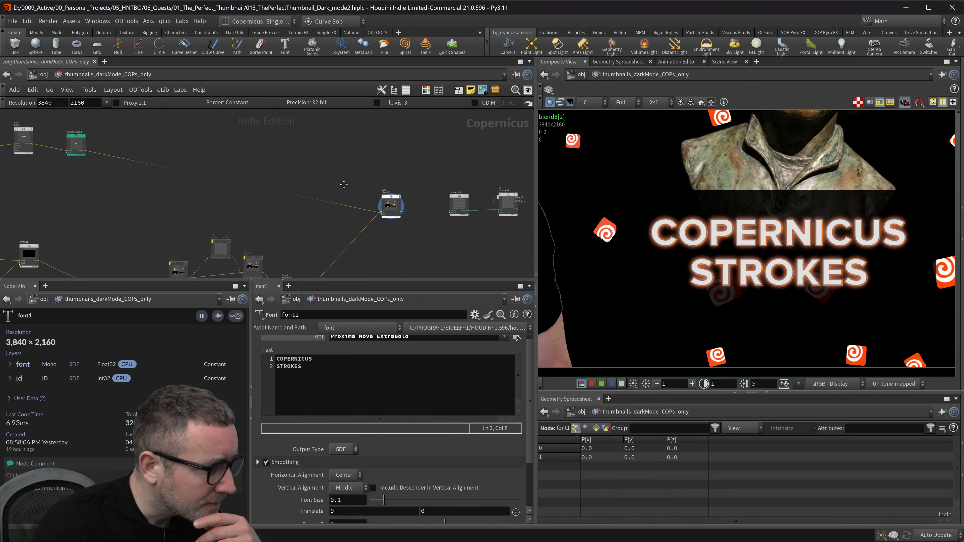
{"action": "middle_click_drag", "start_coordinate": [192, 188], "coordinate": [257, 198]}
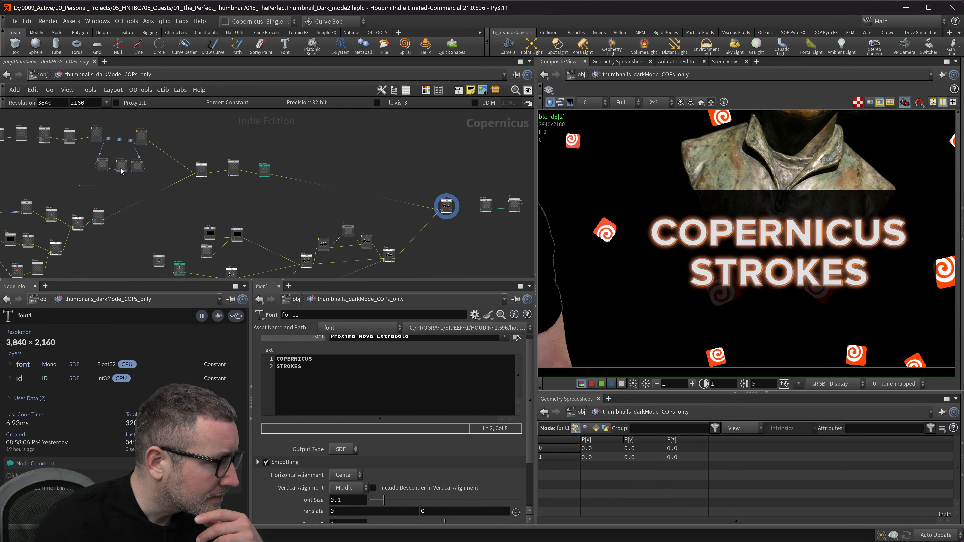
{"action": "left_click_drag", "start_coordinate": [179, 118], "coordinate": [177, 117]}
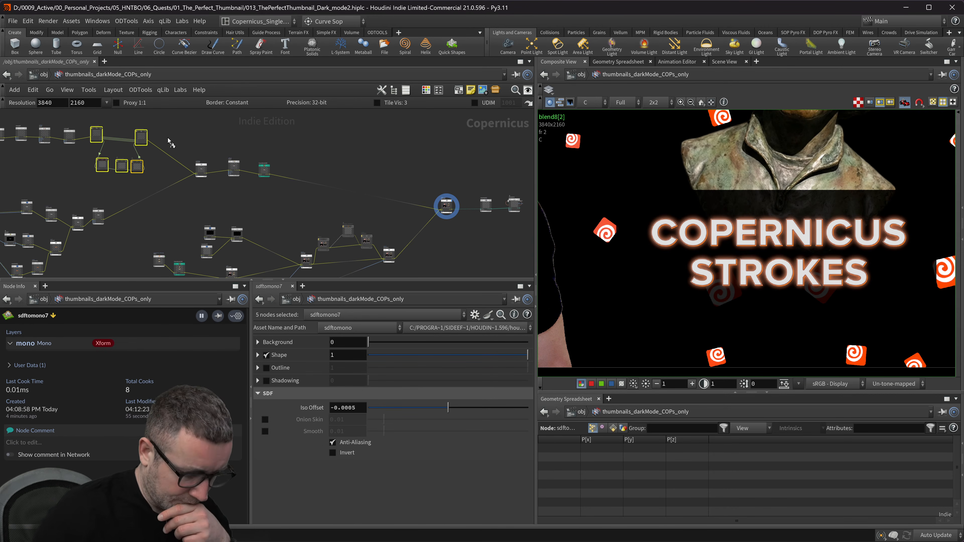
{"action": "key", "text": "ctrl+s"}
{"action": "key", "text": "b"}
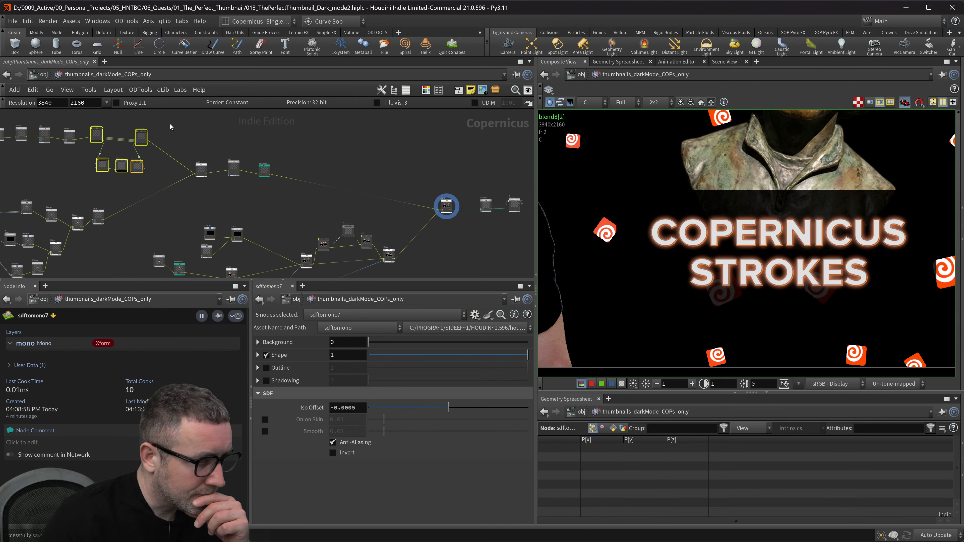
- Inspect the whole thumbnail and the title area in the composite view
{"action": "left_click", "coordinate": [783, 299]}
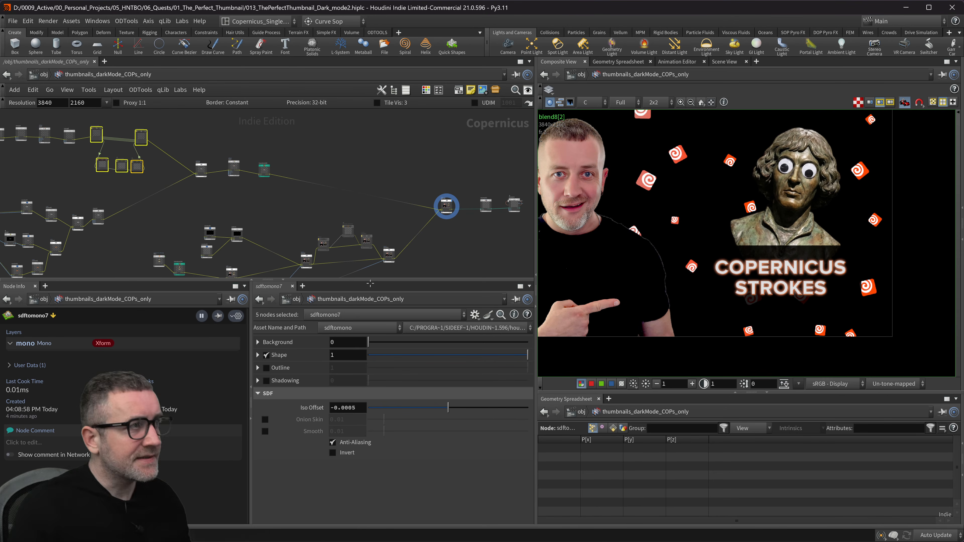
{"action": "left_click", "coordinate": [671, 277]}
{"action": "left_click_drag", "start_coordinate": [671, 277], "coordinate": [753, 310]}
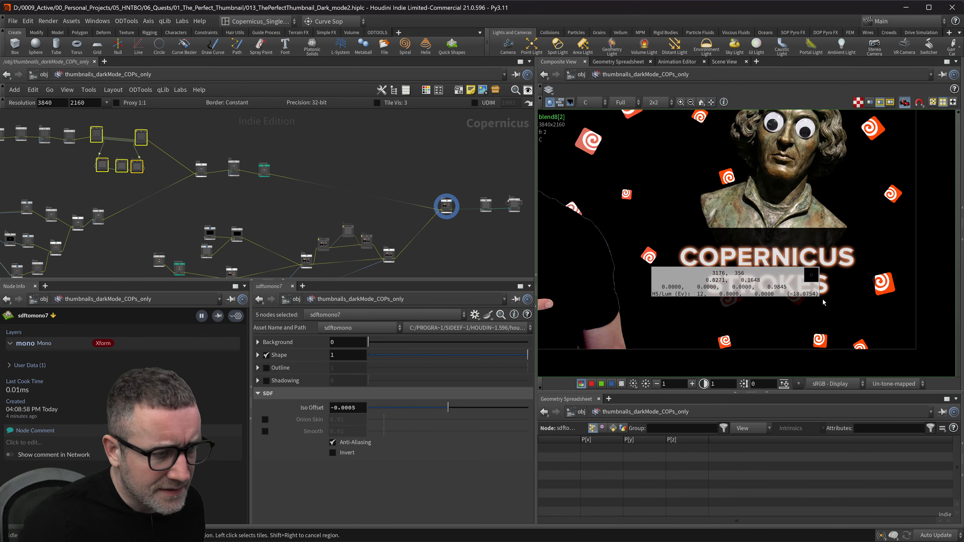
{"action": "scroll", "coordinate": [228, 212], "scroll_direction": "up", "scroll_amount": 5}
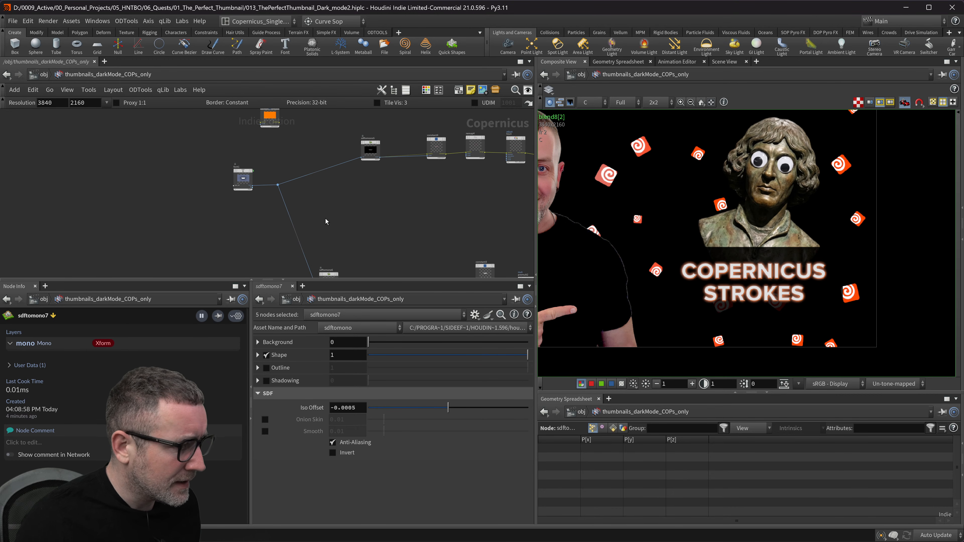
- Move the font1 node farther away from the two text branches it feeds
{"action": "left_click_drag", "start_coordinate": [238, 177], "coordinate": [194, 173]}
{"action": "middle_click_drag", "start_coordinate": [384, 213], "coordinate": [212, 216]}
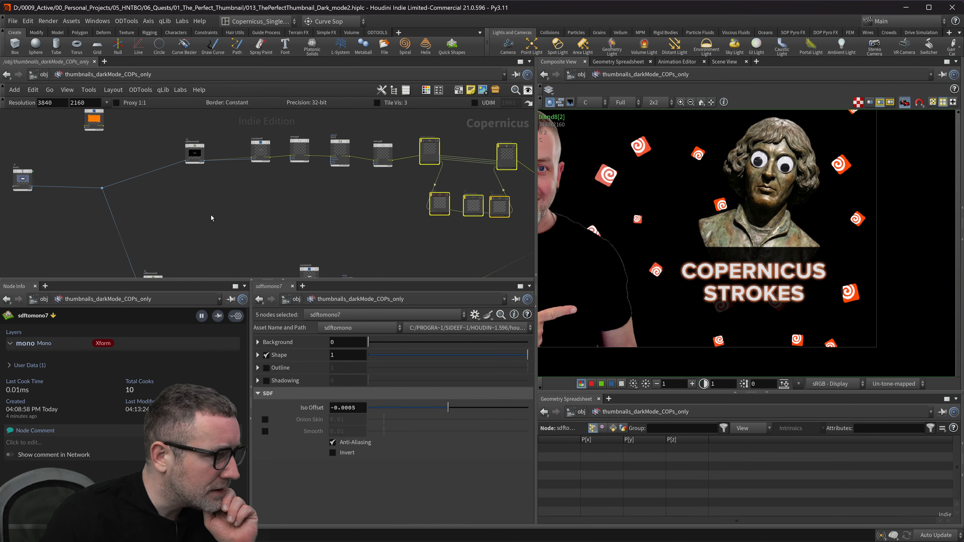
{"action": "middle_click_drag", "start_coordinate": [400, 205], "coordinate": [385, 256]}
{"action": "middle_click_drag", "start_coordinate": [345, 233], "coordinate": [332, 246]}
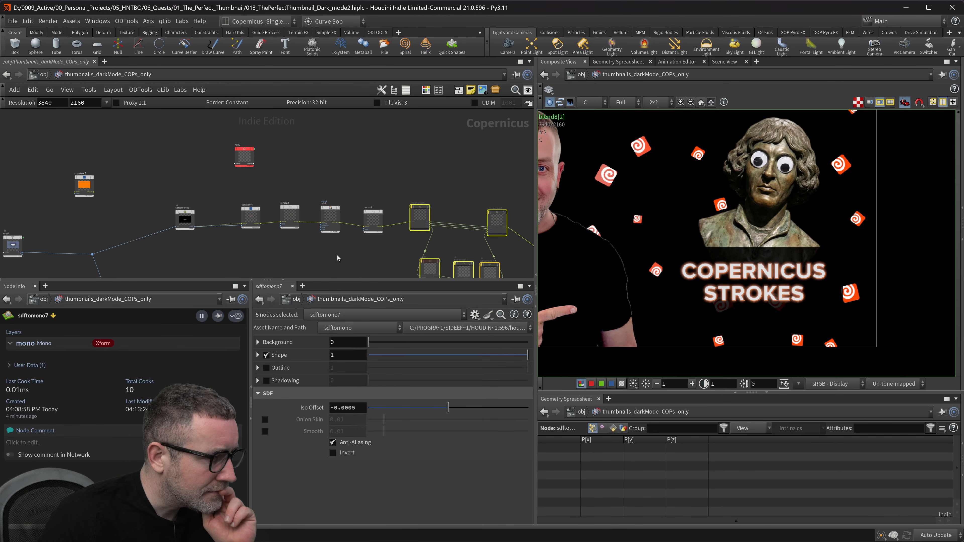
{"action": "middle_click_drag", "start_coordinate": [337, 259], "coordinate": [221, 210]}
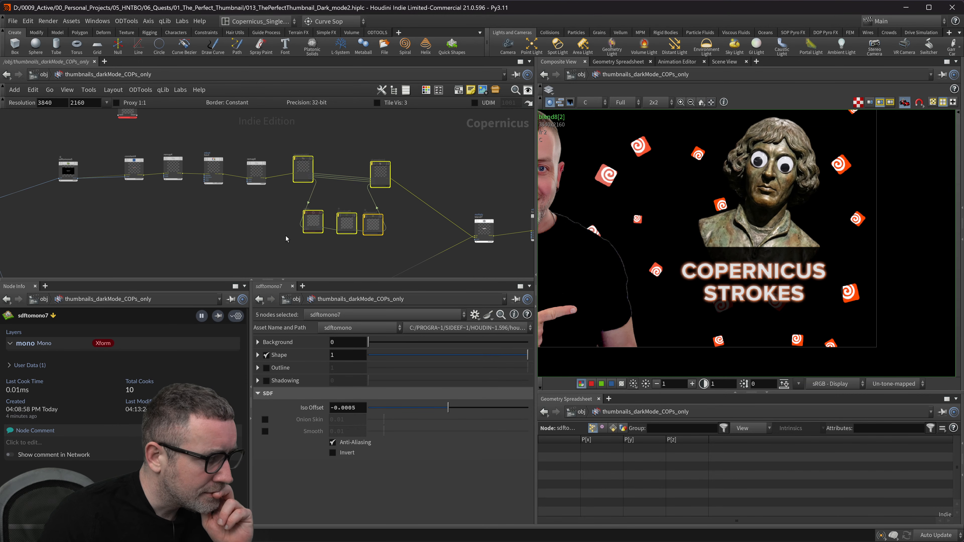
- Select the eleven nodes of the lower text branch and shift them slightly up as a group
{"action": "scroll", "coordinate": [289, 240], "scroll_direction": "down", "scroll_amount": 2}
{"action": "middle_click_drag", "start_coordinate": [347, 275], "coordinate": [355, 218]}
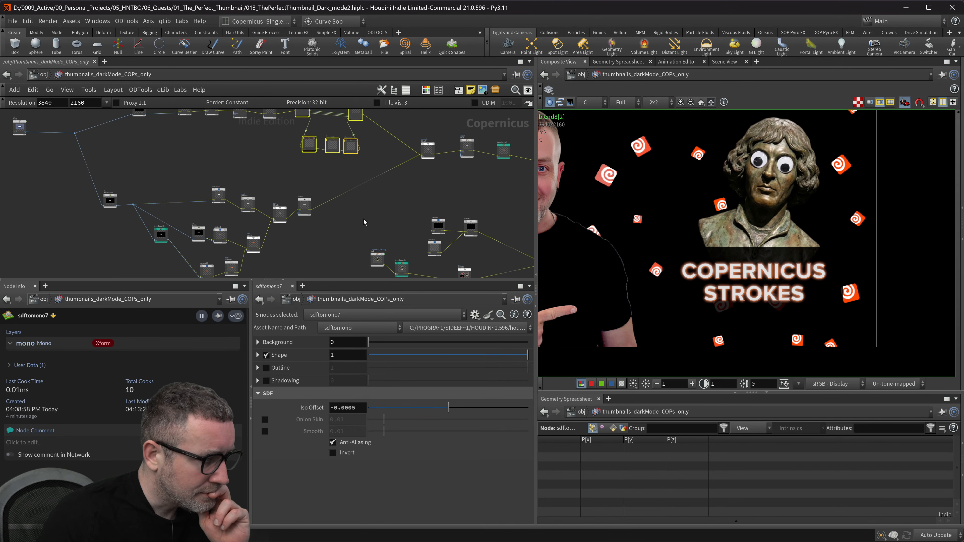
{"action": "scroll", "coordinate": [374, 224], "scroll_direction": "down", "scroll_amount": 2}
{"action": "scroll", "coordinate": [356, 210], "scroll_direction": "down", "scroll_amount": 3}
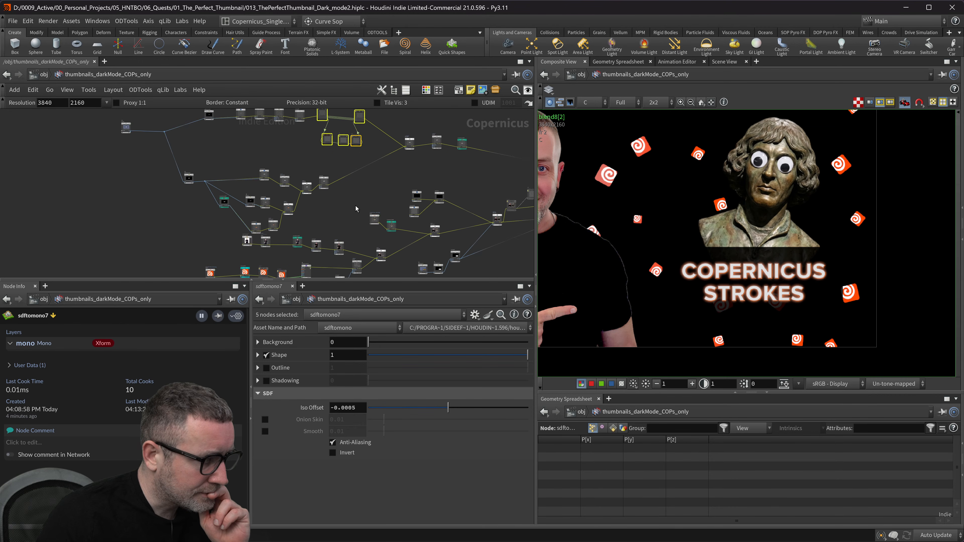
{"action": "scroll", "coordinate": [362, 210], "scroll_direction": "down", "scroll_amount": 3}
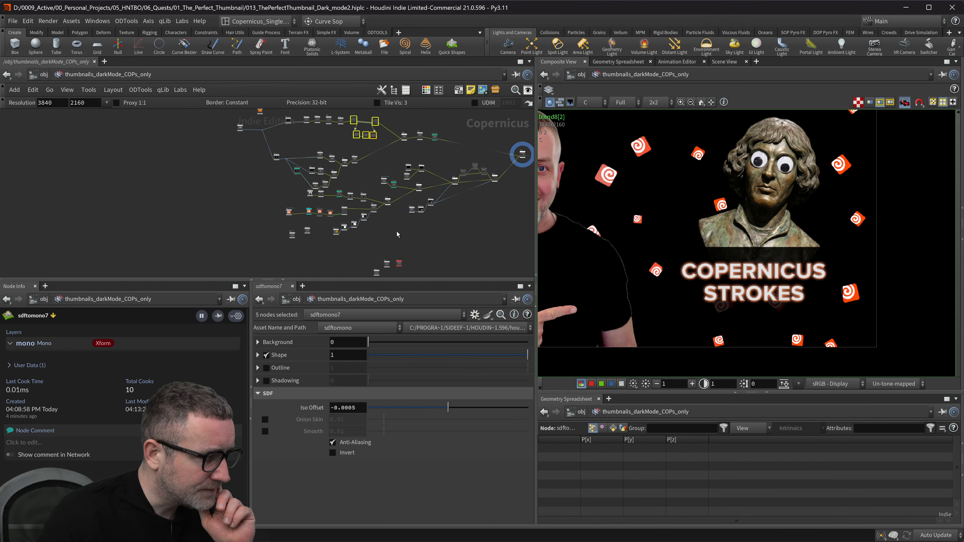
{"action": "left_click", "coordinate": [380, 198]}
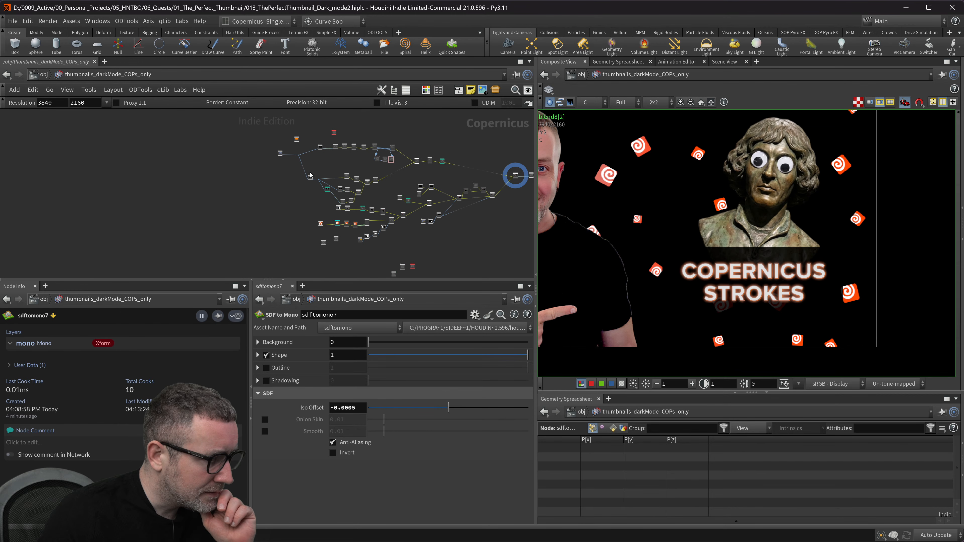
{"action": "left_click_drag", "start_coordinate": [333, 202], "coordinate": [370, 175]}
{"action": "middle_click_drag", "start_coordinate": [407, 180], "coordinate": [361, 183]}
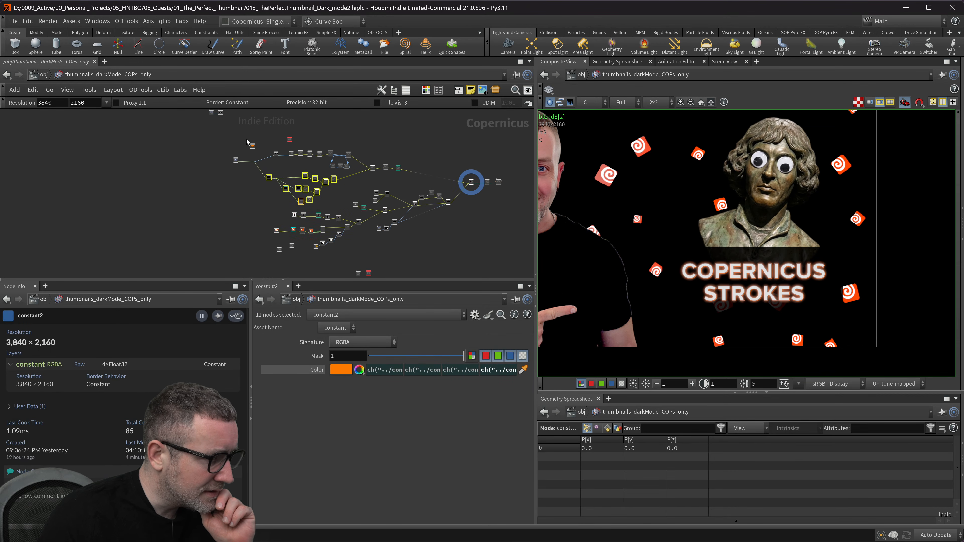
- Place the orange constant node directly above font1 and rename it COLOR
{"action": "scroll", "coordinate": [233, 127], "scroll_direction": "up", "scroll_amount": 3}
{"action": "left_click_drag", "start_coordinate": [261, 153], "coordinate": [233, 157]}
{"action": "scroll", "coordinate": [245, 152], "scroll_direction": "up", "scroll_amount": 5}
{"action": "double_click", "coordinate": [176, 149]}
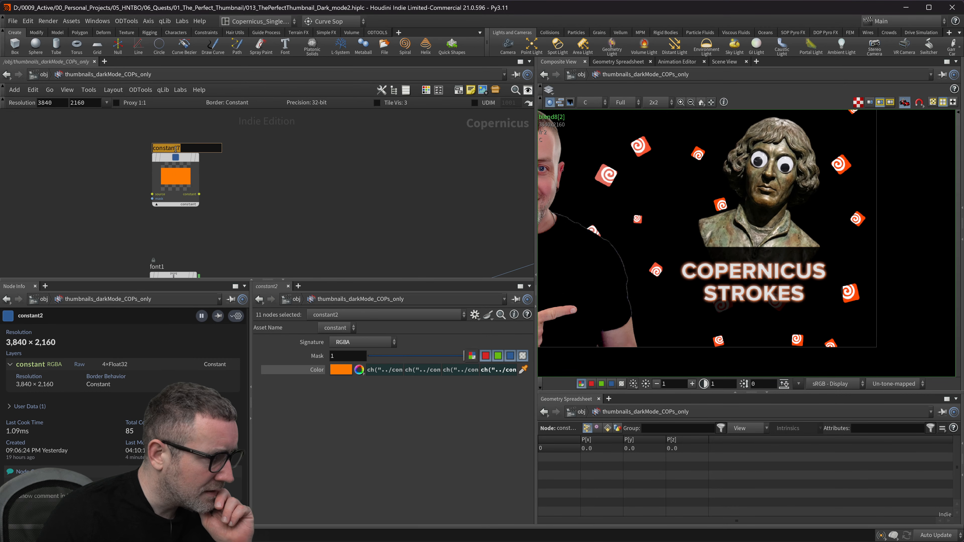
{"action": "type", "text": "COLOR"}
{"action": "key", "text": "Return"}
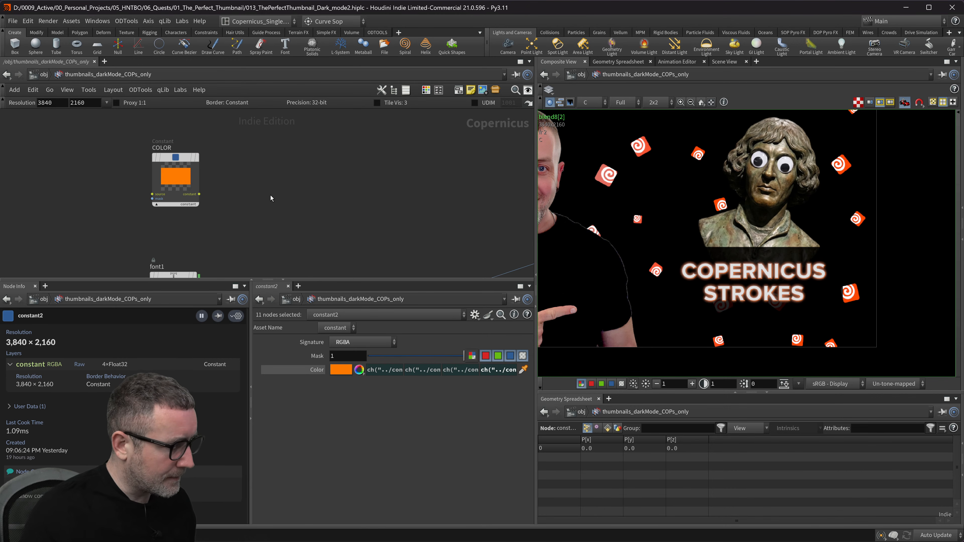
- Delete the stray red node above the first text branch
{"action": "scroll", "coordinate": [270, 194], "scroll_direction": "down", "scroll_amount": 4}
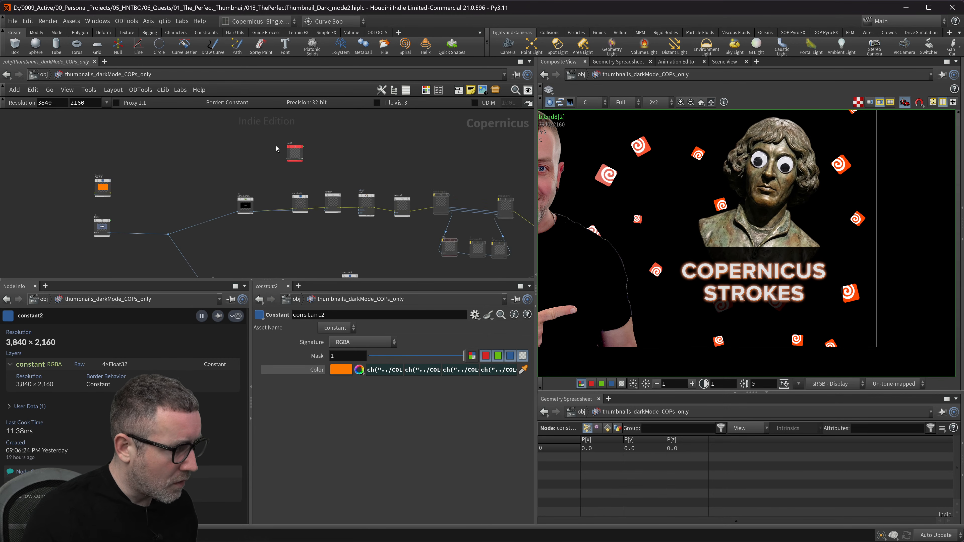
{"action": "left_click", "coordinate": [295, 156]}
{"action": "key", "text": "Delete"}
{"action": "middle_click_drag", "start_coordinate": [334, 167], "coordinate": [389, 151]}
{"action": "scroll", "coordinate": [366, 171], "scroll_direction": "down", "scroll_amount": 4}
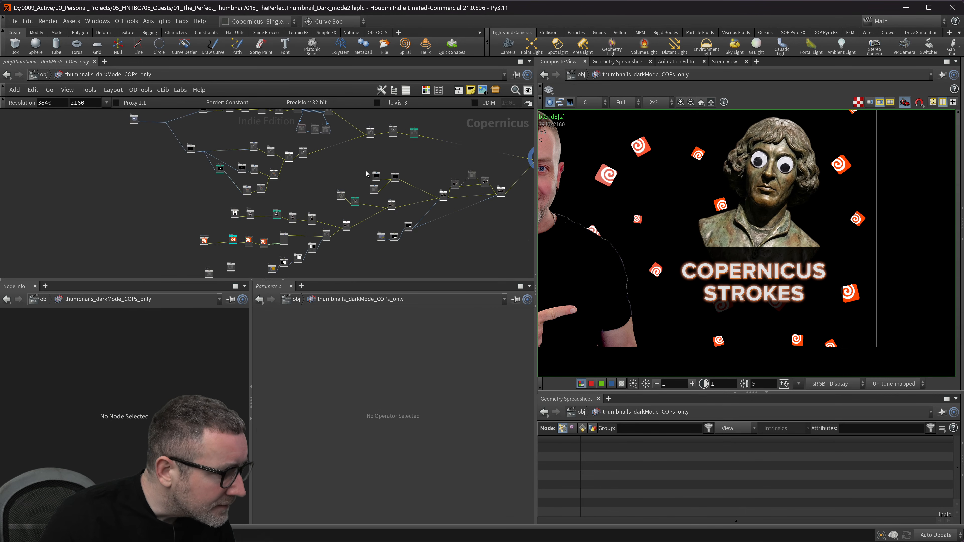
- Reposition constant2 with premult1, move sdftomono6 closer to the font1 split, and save the scene
{"action": "left_click_drag", "start_coordinate": [252, 228], "coordinate": [273, 227]}
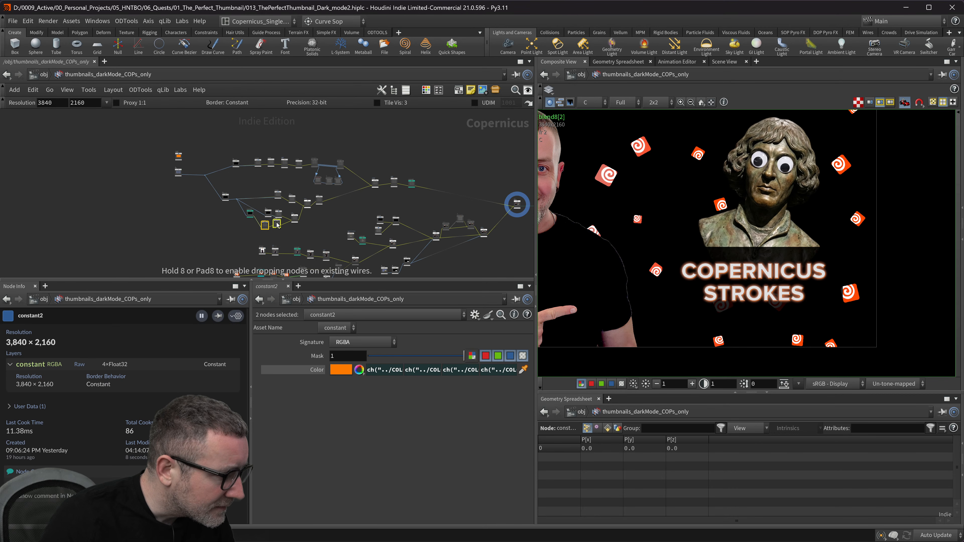
{"action": "scroll", "coordinate": [250, 214], "scroll_direction": "up", "scroll_amount": 4}
{"action": "middle_click_drag", "start_coordinate": [215, 218], "coordinate": [254, 227]}
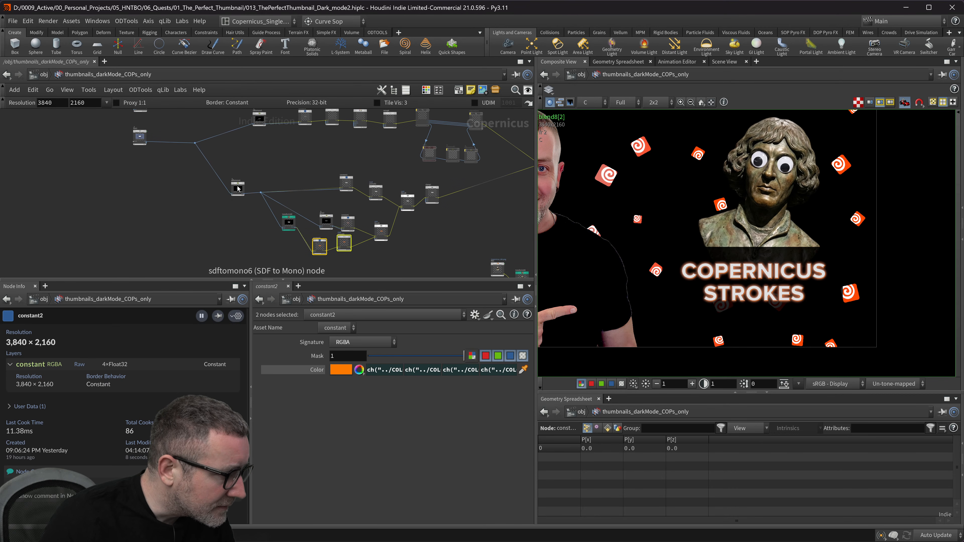
{"action": "left_click_drag", "start_coordinate": [238, 189], "coordinate": [227, 166]}
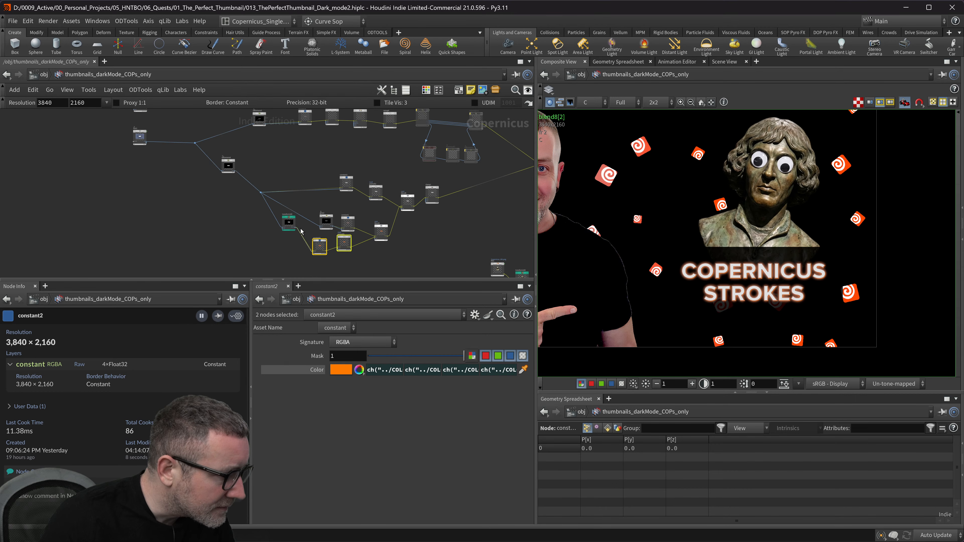
{"action": "scroll", "coordinate": [313, 163], "scroll_direction": "up", "scroll_amount": 4}
{"action": "key", "text": "ctrl+s"}
- Move transform2d2 down so it sits beside constant2
{"action": "middle_click_drag", "start_coordinate": [323, 152], "coordinate": [300, 110]}
{"action": "scroll", "coordinate": [292, 185], "scroll_direction": "down", "scroll_amount": 1}
{"action": "middle_click_drag", "start_coordinate": [290, 191], "coordinate": [310, 140]}
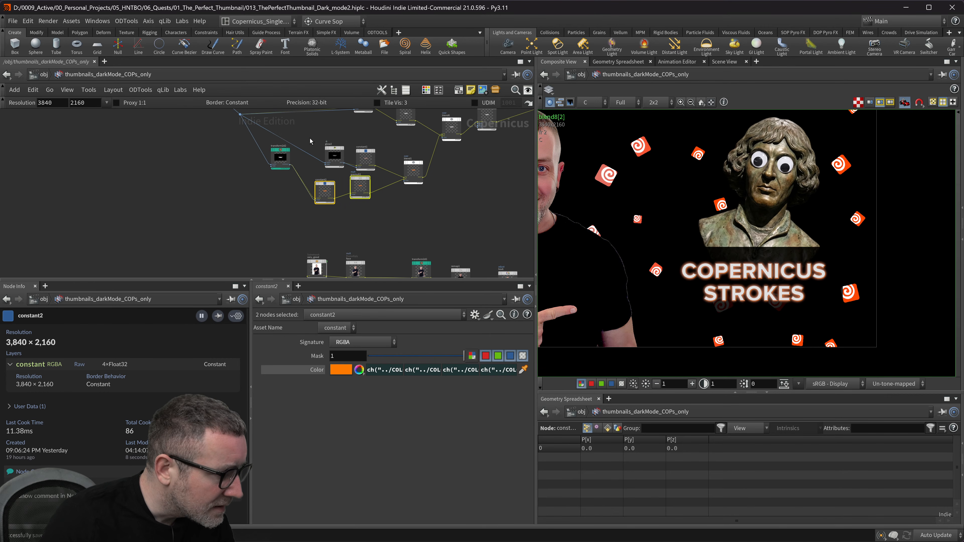
{"action": "left_click_drag", "start_coordinate": [279, 155], "coordinate": [277, 178]}
{"action": "scroll", "coordinate": [329, 202], "scroll_direction": "up", "scroll_amount": 4}
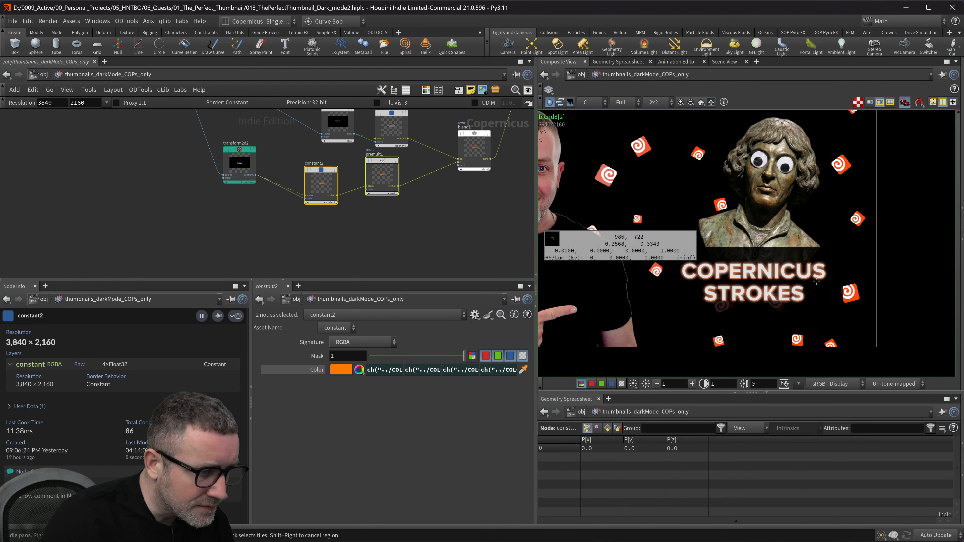
{"action": "scroll", "coordinate": [277, 176], "scroll_direction": "up", "scroll_amount": 3}
{"action": "middle_click", "coordinate": [221, 145]}
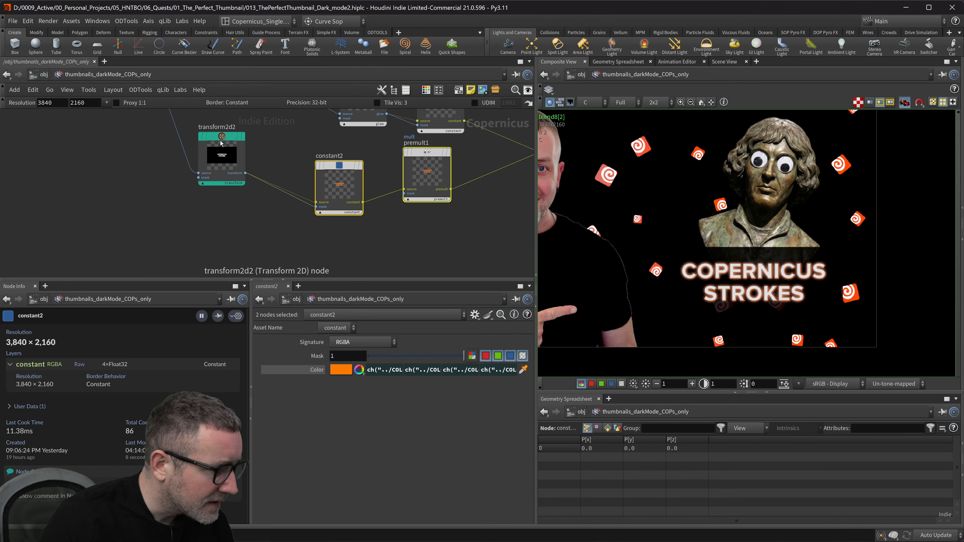
{"action": "left_click_drag", "start_coordinate": [220, 145], "coordinate": [225, 152]}
- Rename the transform2d2 node as drop_shadow
{"action": "middle_click_drag", "start_coordinate": [224, 133], "coordinate": [222, 170]}
{"action": "left_click", "coordinate": [218, 171]}
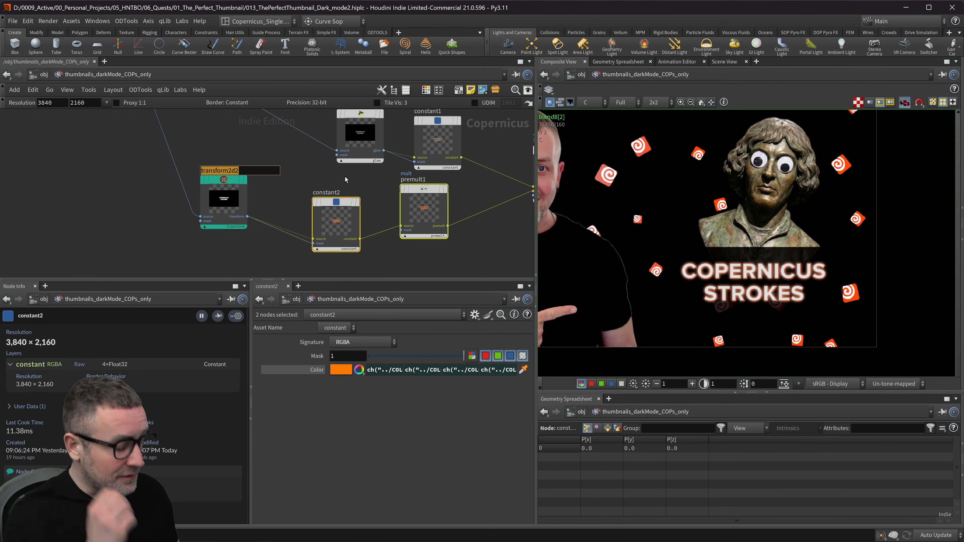
{"action": "type", "text": "d"}
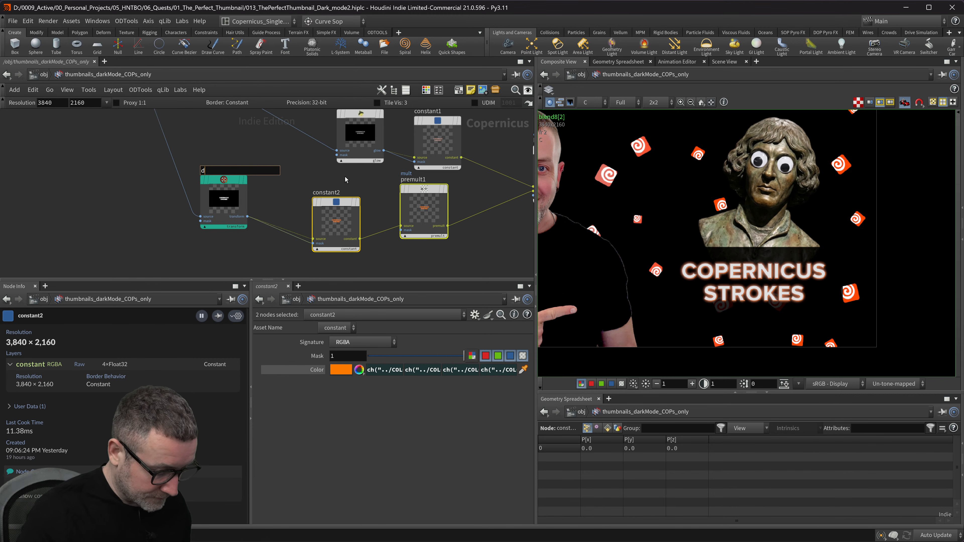
{"action": "type", "text": "rop_"}
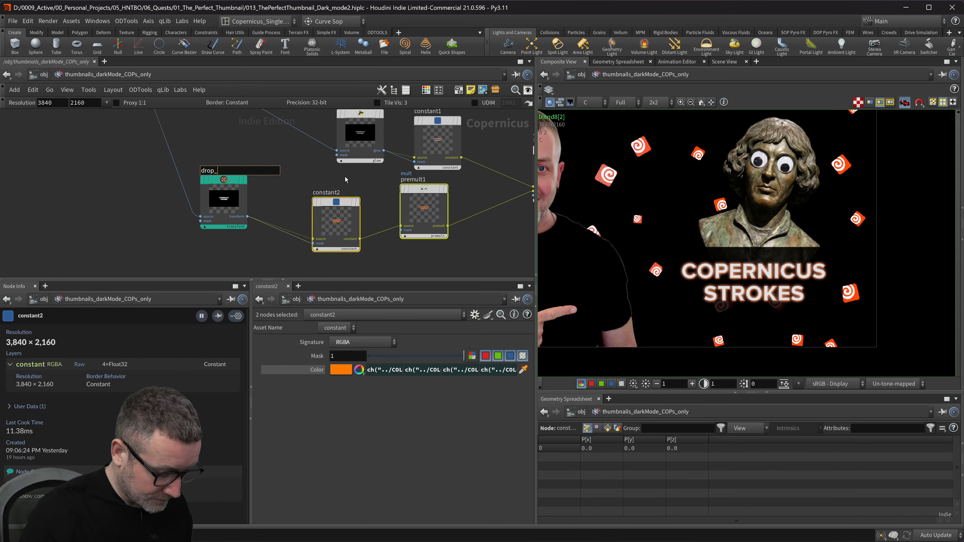
{"action": "type", "text": "shadow"}
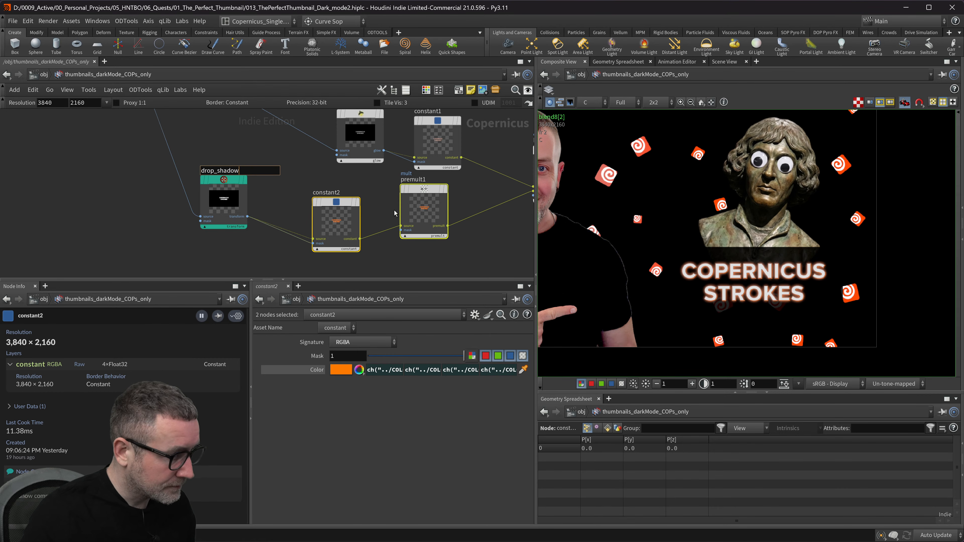
{"action": "key", "text": "Return"}
- Lower premult1 to line up with constant2, then straighten glow2 and constant1 and shift both up together
{"action": "scroll", "coordinate": [296, 192], "scroll_direction": "down", "scroll_amount": 3}
{"action": "left_click_drag", "start_coordinate": [374, 191], "coordinate": [378, 207]}
{"action": "middle_click_drag", "start_coordinate": [413, 215], "coordinate": [415, 245]}
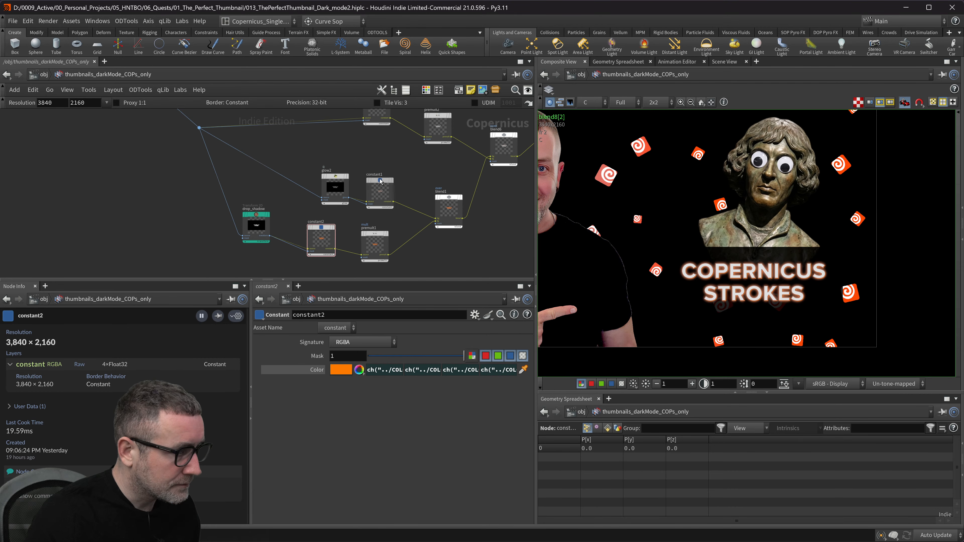
{"action": "left_click_drag", "start_coordinate": [380, 185], "coordinate": [380, 179]}
{"action": "left_click_drag", "start_coordinate": [308, 150], "coordinate": [424, 218]}
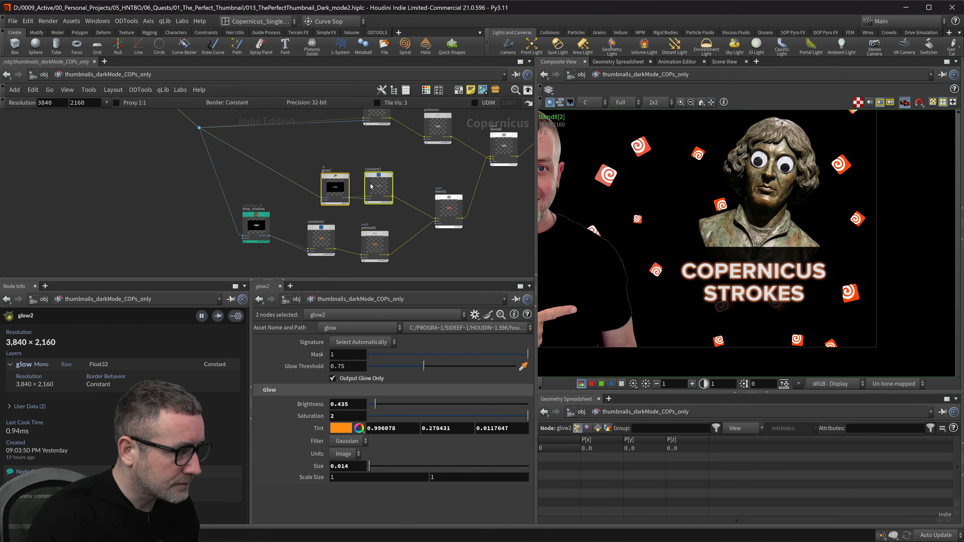
{"action": "left_click_drag", "start_coordinate": [381, 177], "coordinate": [332, 162]}
{"action": "middle_click_drag", "start_coordinate": [356, 205], "coordinate": [378, 167]}
- Arrange the drop_shadow nodes in a row beneath glow2 and constant1, and reposition the blend that joins them
{"action": "mouse_move", "coordinate": [281, 177]}
{"action": "left_click_drag", "start_coordinate": [281, 177], "coordinate": [339, 195]}
{"action": "scroll", "coordinate": [480, 246], "scroll_direction": "down", "scroll_amount": 3}
{"action": "middle_click_drag", "start_coordinate": [485, 253], "coordinate": [388, 280]}
{"action": "left_click_drag", "start_coordinate": [421, 180], "coordinate": [442, 154]}
{"action": "middle_click_drag", "start_coordinate": [449, 212], "coordinate": [494, 157]}
- Line up the four nodes around blend6 in one straight row above the glow and drop-shadow rows
{"action": "left_click_drag", "start_coordinate": [469, 203], "coordinate": [223, 125]}
{"action": "left_click_drag", "start_coordinate": [309, 141], "coordinate": [328, 165]}
{"action": "scroll", "coordinate": [459, 174], "scroll_direction": "down", "scroll_amount": 3}
{"action": "scroll", "coordinate": [458, 174], "scroll_direction": "down", "scroll_amount": 2}
{"action": "middle_click_drag", "start_coordinate": [459, 174], "coordinate": [346, 182]}
{"action": "scroll", "coordinate": [346, 186], "scroll_direction": "down", "scroll_amount": 2}
{"action": "left_click_drag", "start_coordinate": [279, 123], "coordinate": [284, 163]}
{"action": "left_click", "coordinate": [373, 137]}
{"action": "left_click_drag", "start_coordinate": [357, 148], "coordinate": [375, 153]}
{"action": "middle_click_drag", "start_coordinate": [199, 183], "coordinate": [216, 175]}
{"action": "scroll", "coordinate": [216, 175], "scroll_direction": "down", "scroll_amount": 2}
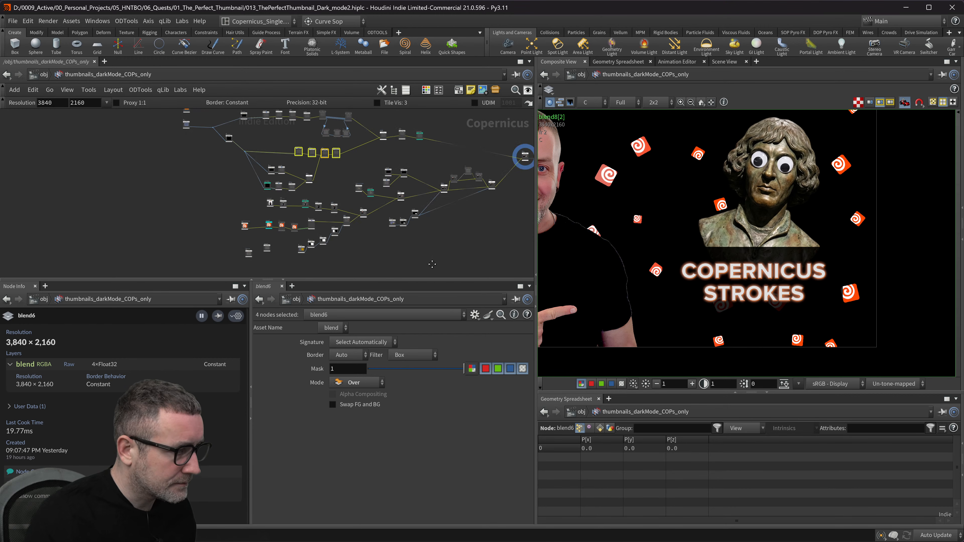
- Examine the loose cablepack1 and file5 nodes at the lower end of the network
{"action": "middle_click_drag", "start_coordinate": [432, 265], "coordinate": [421, 261]}
{"action": "left_click_drag", "start_coordinate": [482, 179], "coordinate": [525, 215], "text": "ctrl"}
{"action": "left_click", "coordinate": [271, 212]}
{"action": "scroll", "coordinate": [207, 243], "scroll_direction": "up", "scroll_amount": 8}
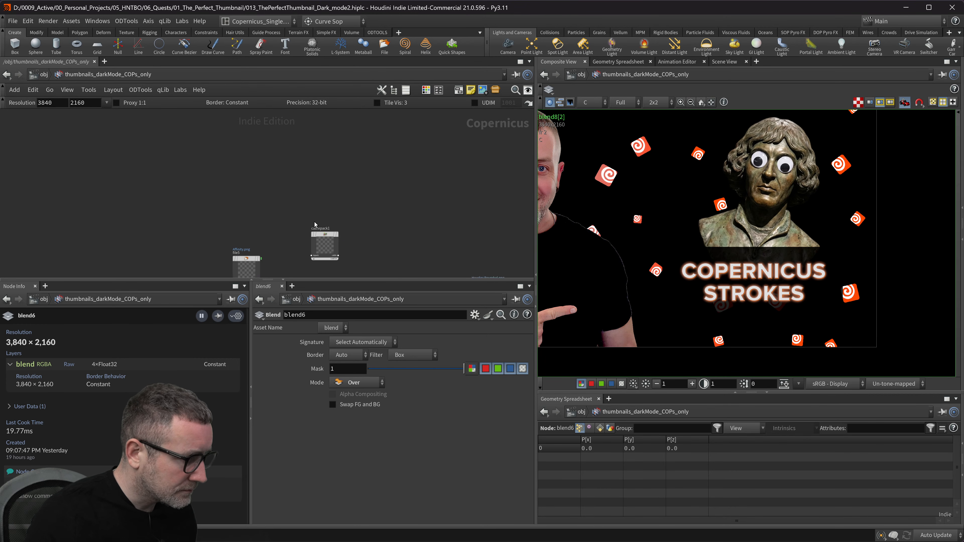
{"action": "left_click", "coordinate": [349, 179]}
{"action": "scroll", "coordinate": [204, 197], "scroll_direction": "down", "scroll_amount": 5}
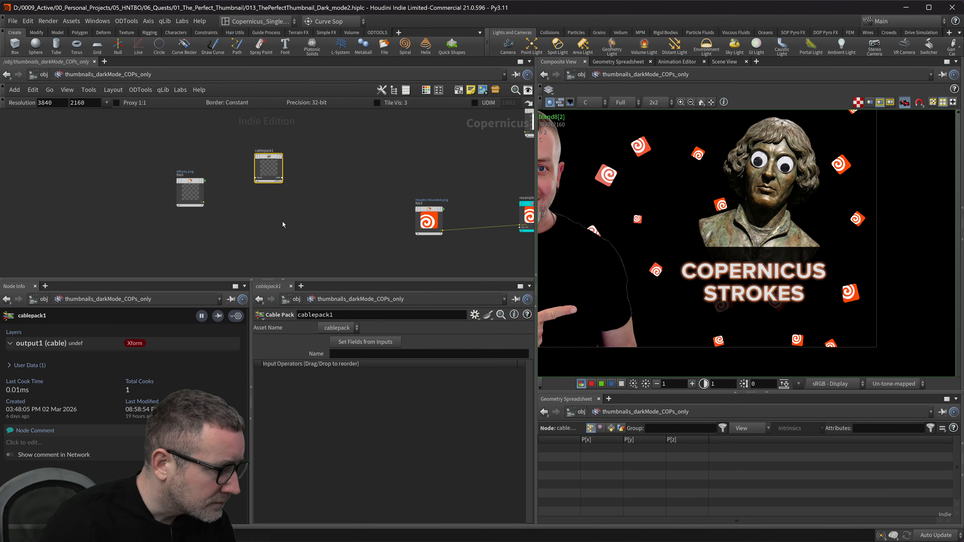
{"action": "left_click_drag", "start_coordinate": [181, 207], "coordinate": [405, 208]}
{"action": "scroll", "coordinate": [432, 233], "scroll_direction": "down", "scroll_amount": 2}
{"action": "scroll", "coordinate": [432, 237], "scroll_direction": "down", "scroll_amount": 5}
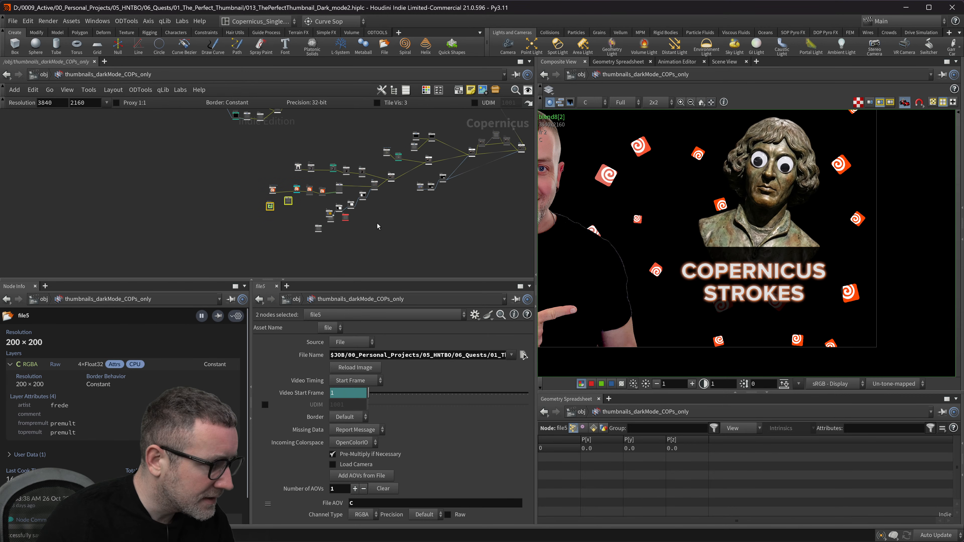
- Move the entire lower cluster of 35 nodes down and away from the title text branch
{"action": "scroll", "coordinate": [360, 238], "scroll_direction": "down", "scroll_amount": 3}
{"action": "left_click_drag", "start_coordinate": [213, 255], "coordinate": [346, 198]}
{"action": "middle_click_drag", "start_coordinate": [324, 171], "coordinate": [372, 215]}
{"action": "scroll", "coordinate": [239, 209], "scroll_direction": "up", "scroll_amount": 2}
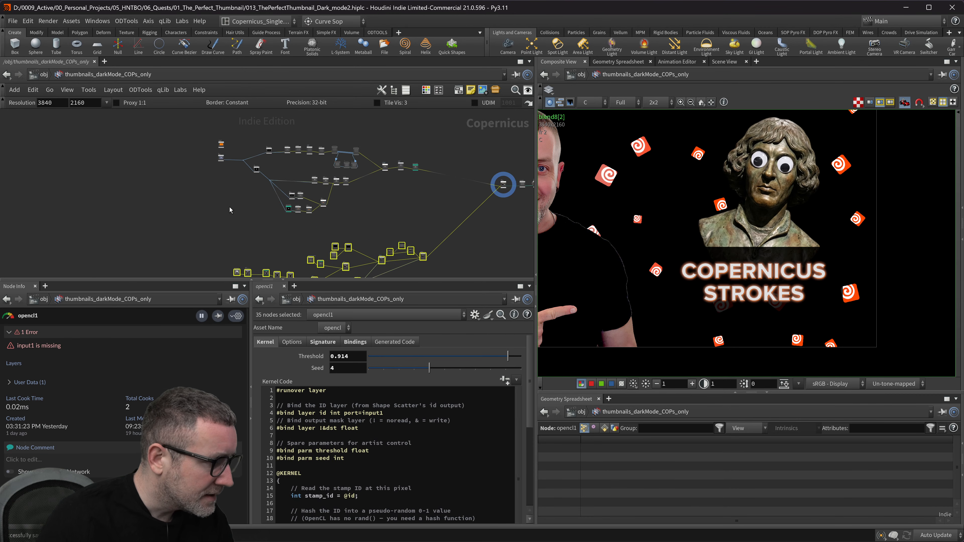
{"action": "scroll", "coordinate": [226, 215], "scroll_direction": "down", "scroll_amount": 2}
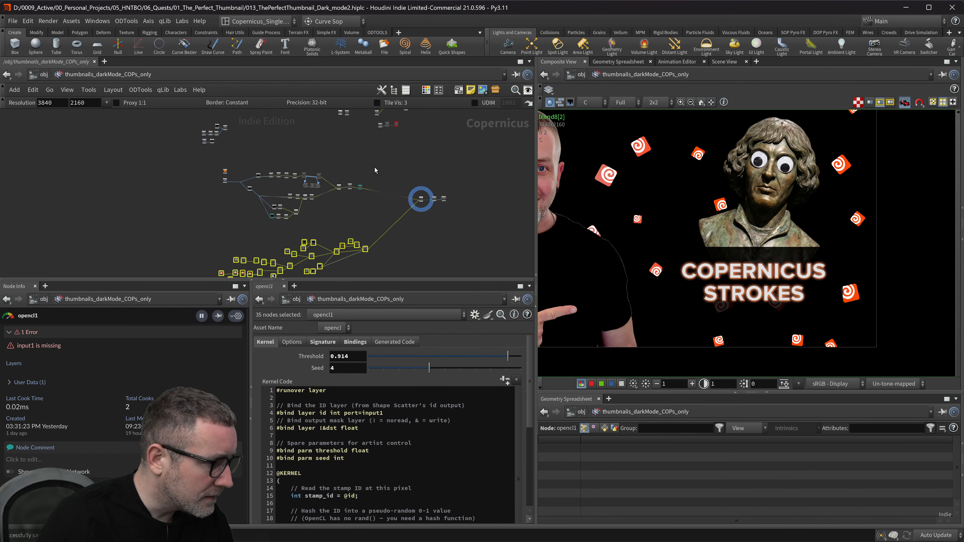
- Enclose all the nodes of the title text branch in a network box
{"action": "left_click_drag", "start_coordinate": [205, 159], "coordinate": [379, 172]}
{"action": "key", "text": "shift+o"}
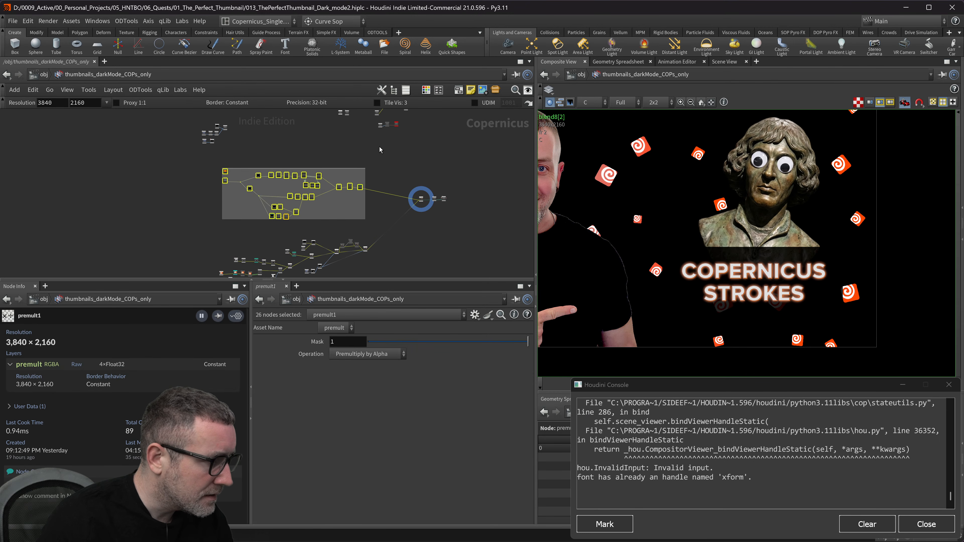
{"action": "key", "text": "f"}
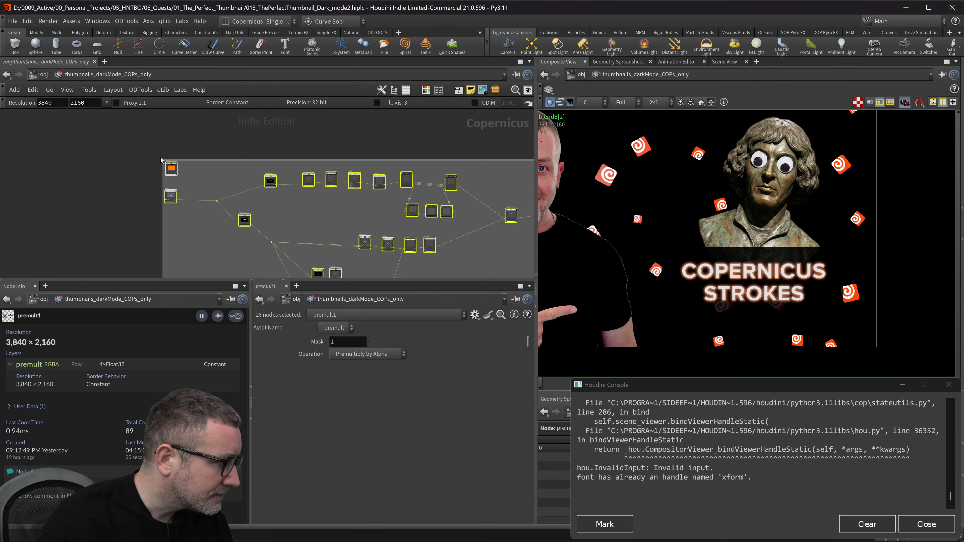
{"action": "scroll", "coordinate": [243, 161], "scroll_direction": "up", "scroll_amount": 3}
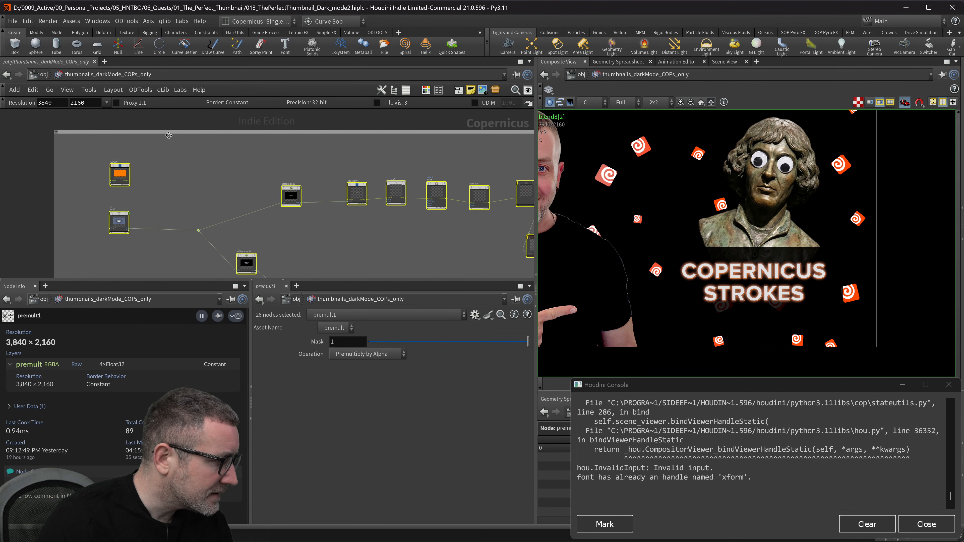
{"action": "scroll", "coordinate": [226, 163], "scroll_direction": "down", "scroll_amount": 3}
- Color the network box around the title text branch black
{"action": "left_click", "coordinate": [211, 139]}
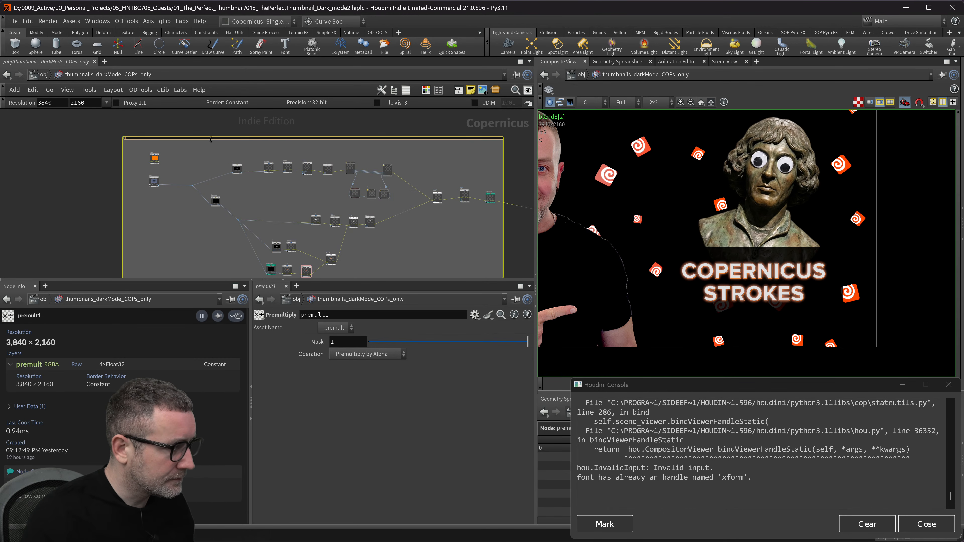
{"action": "left_click", "coordinate": [198, 154]}
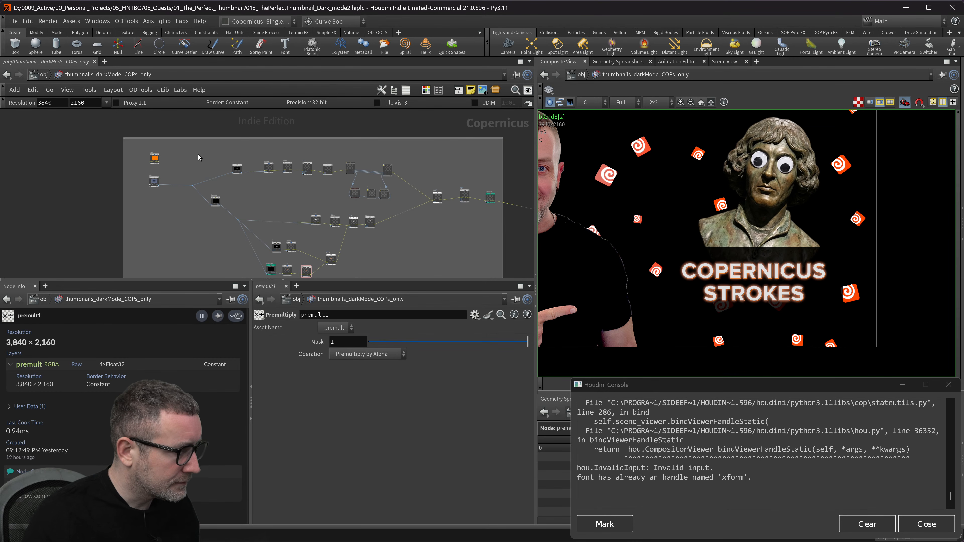
{"action": "key", "text": "c"}
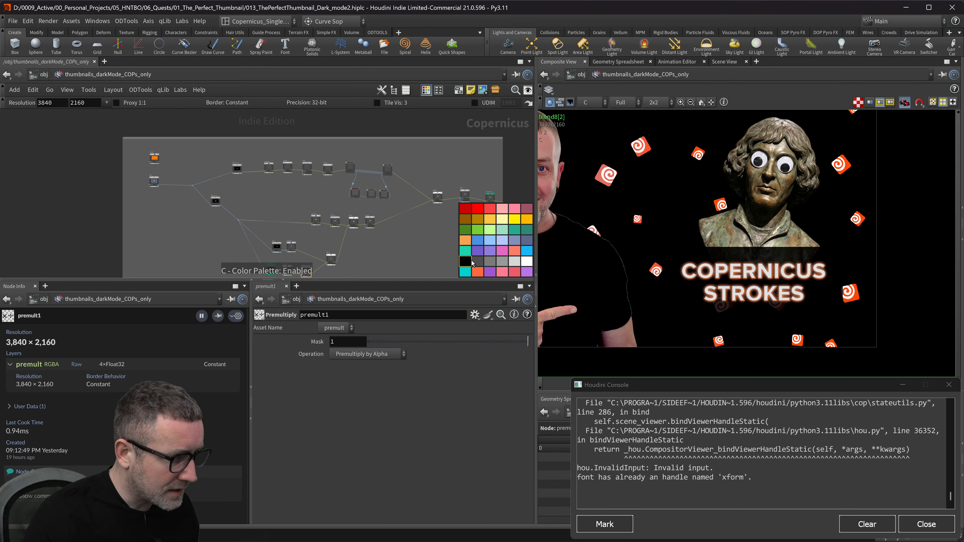
{"action": "left_click_drag", "start_coordinate": [468, 265], "coordinate": [456, 180]}
{"action": "scroll", "coordinate": [249, 176], "scroll_direction": "up", "scroll_amount": 3}
{"action": "scroll", "coordinate": [281, 195], "scroll_direction": "down", "scroll_amount": 3}
- Add a sticky note above the black network box, enlarge it and set its text size to ExtraLarge
{"action": "middle_click_drag", "start_coordinate": [281, 195], "coordinate": [257, 231]}
{"action": "scroll", "coordinate": [257, 182], "scroll_direction": "down", "scroll_amount": 3}
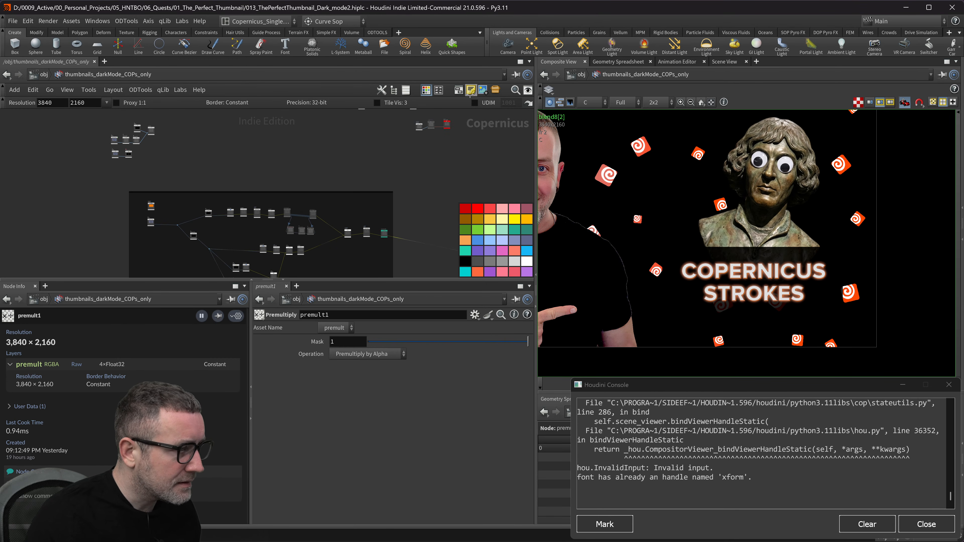
{"action": "scroll", "coordinate": [272, 188], "scroll_direction": "up", "scroll_amount": 2}
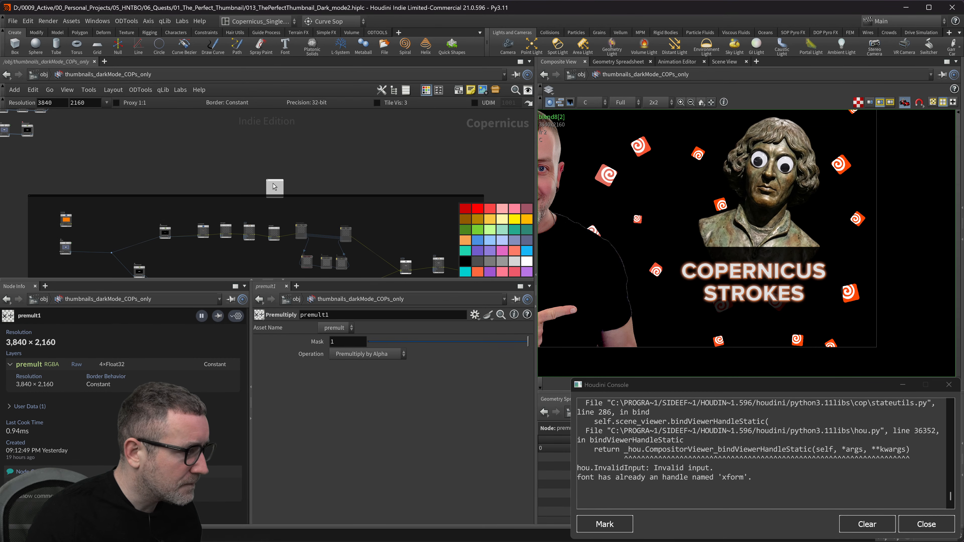
{"action": "left_click_drag", "start_coordinate": [273, 182], "coordinate": [135, 161]}
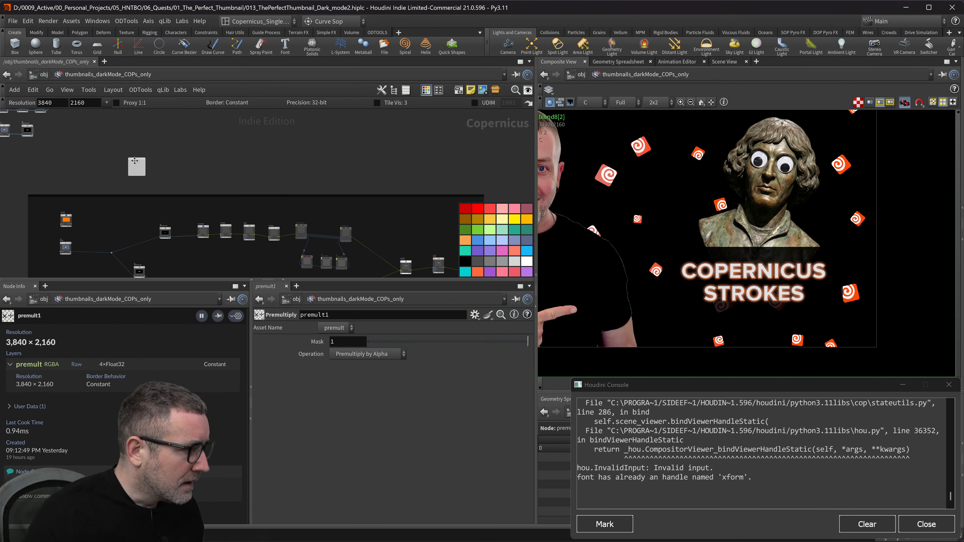
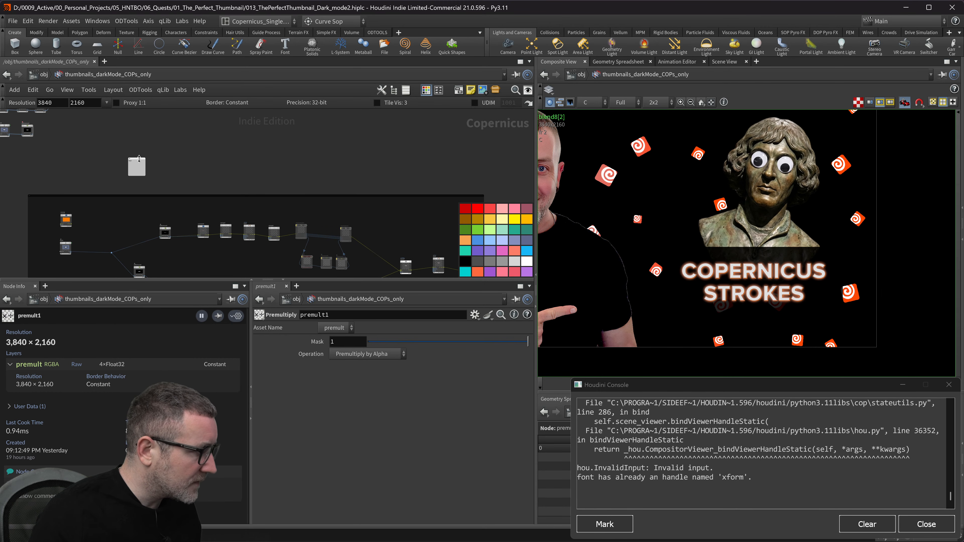
{"action": "right_click", "coordinate": [139, 161]}
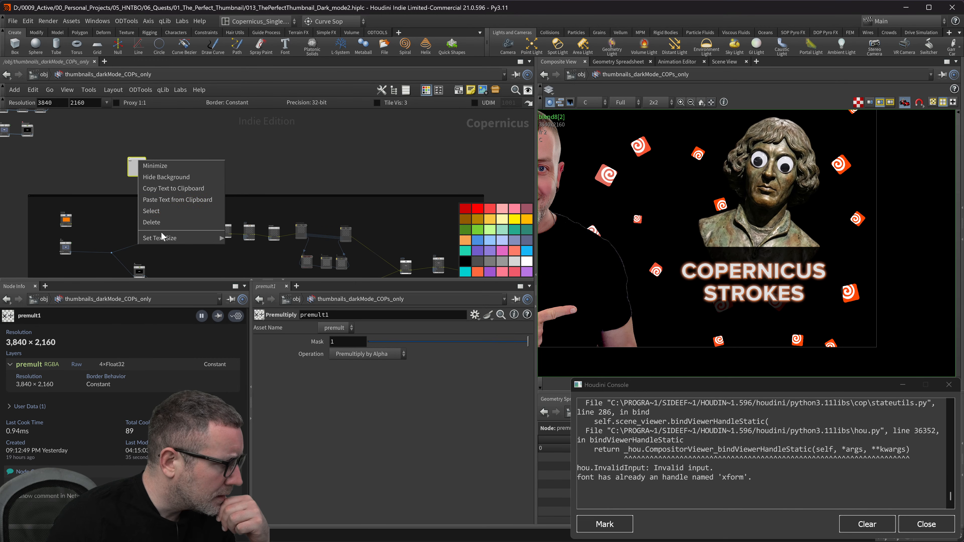
{"action": "mouse_move", "coordinate": [163, 239]}
{"action": "left_click", "coordinate": [247, 270]}
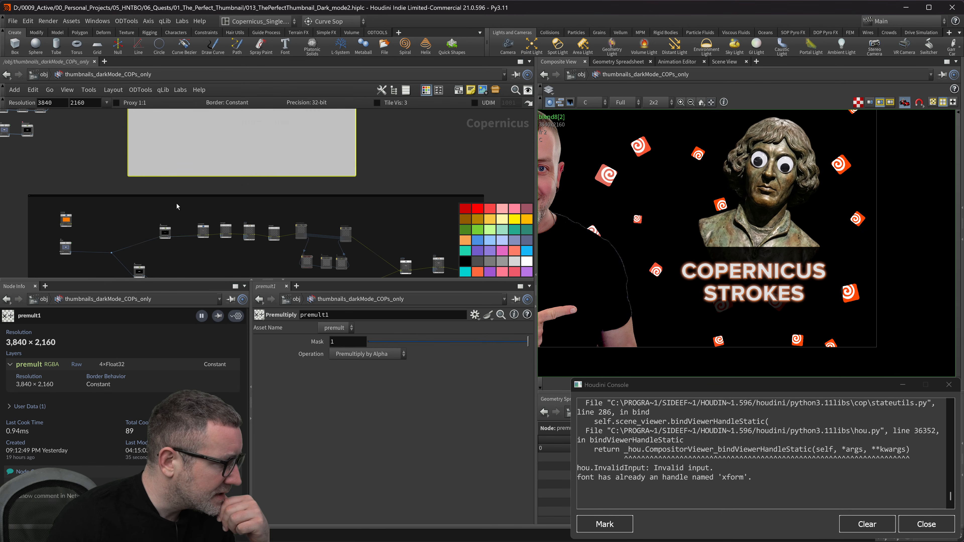
- Hide the sticky note's background and enter TEXT as its content
{"action": "scroll", "coordinate": [297, 165], "scroll_direction": "down", "scroll_amount": 3}
{"action": "middle_click_drag", "start_coordinate": [296, 165], "coordinate": [316, 214]}
{"action": "right_click", "coordinate": [294, 175]}
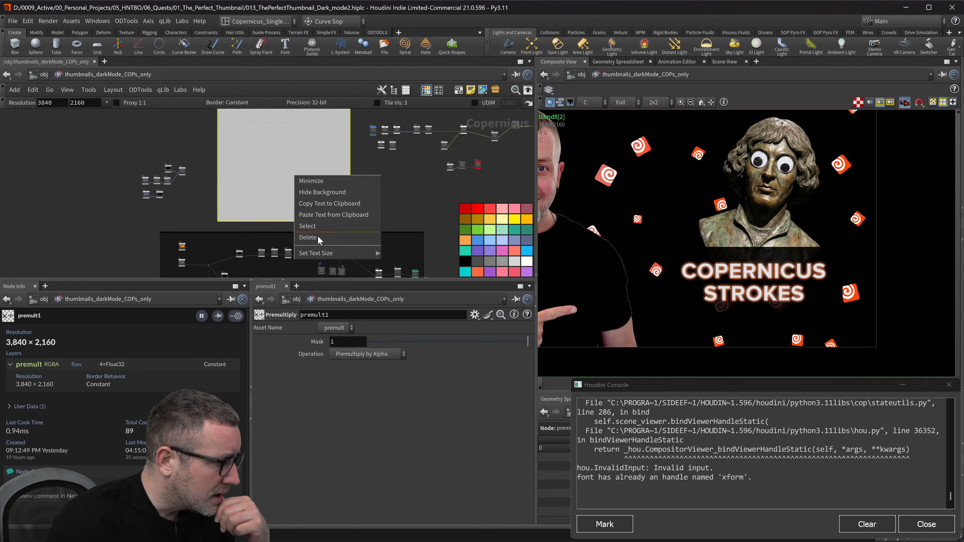
{"action": "left_click", "coordinate": [327, 193]}
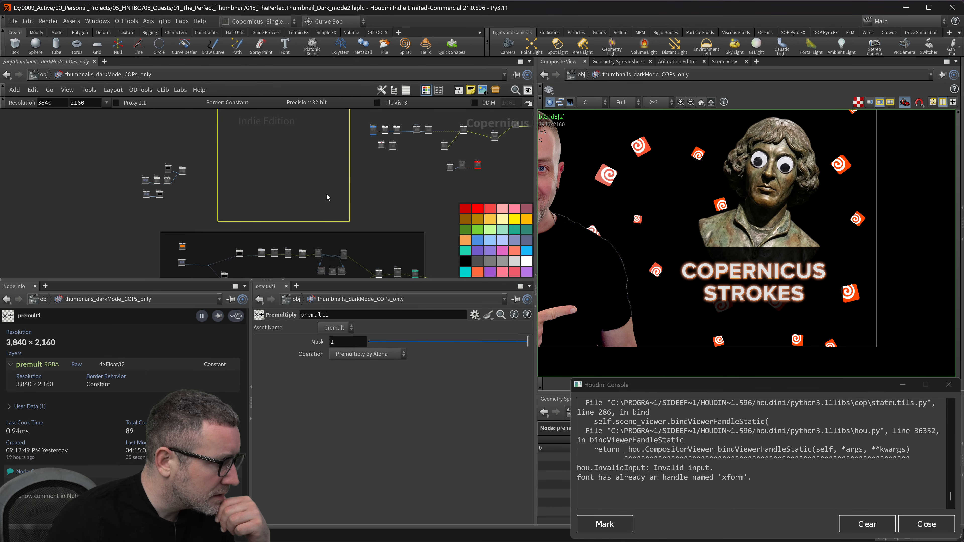
{"action": "scroll", "coordinate": [280, 176], "scroll_direction": "down", "scroll_amount": 3}
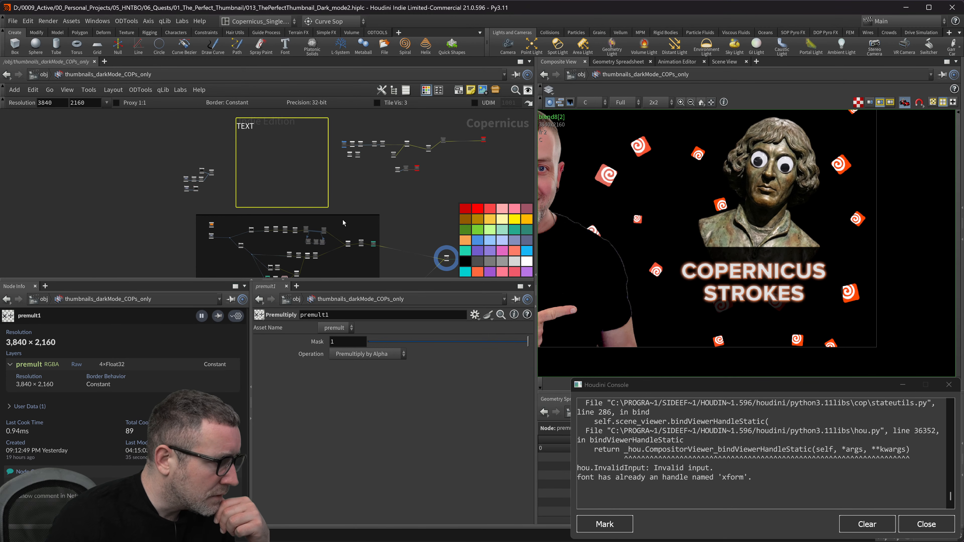
- Shrink the TEXT note to fit its word and place it just above the network box's upper-left corner
{"action": "left_click_drag", "start_coordinate": [330, 208], "coordinate": [280, 130]}
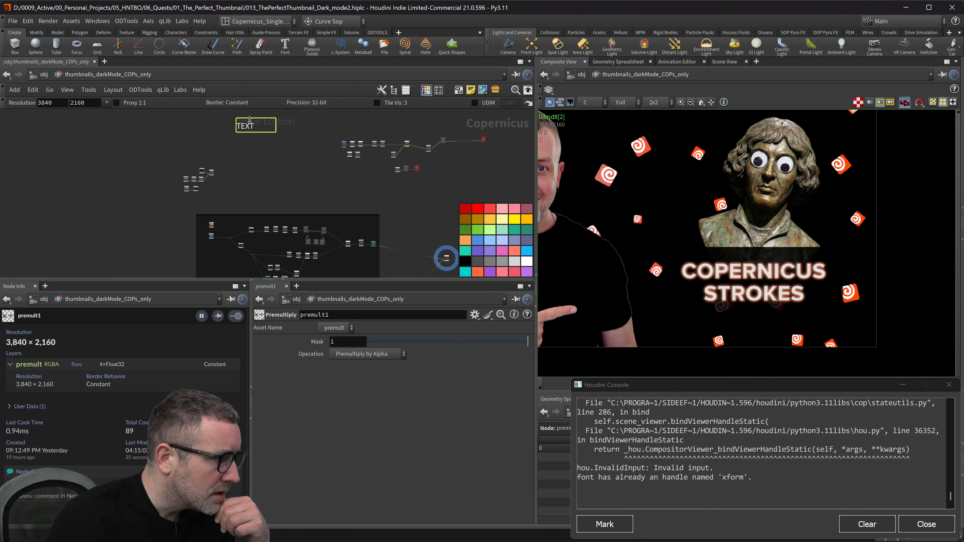
{"action": "left_click_drag", "start_coordinate": [245, 125], "coordinate": [217, 204]}
{"action": "middle_click_drag", "start_coordinate": [216, 203], "coordinate": [337, 143]}
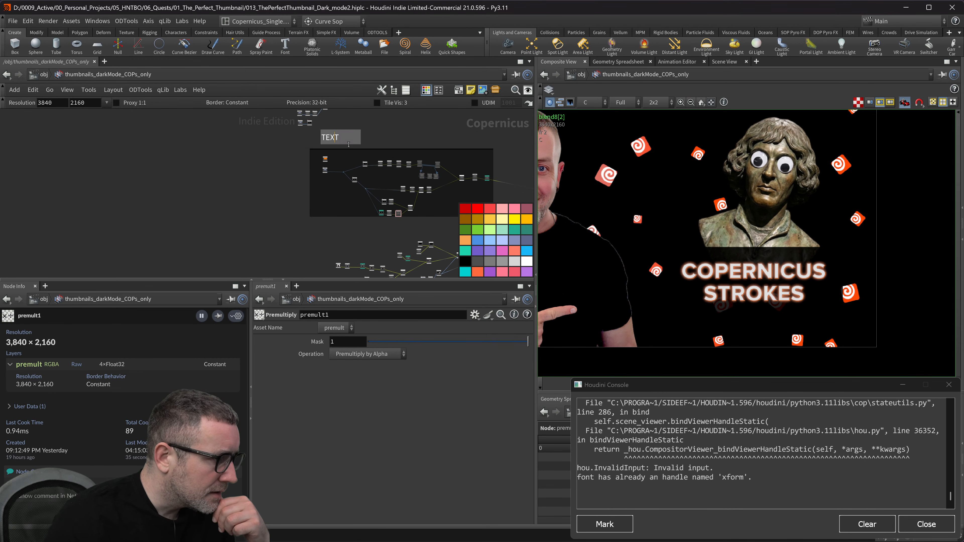
- Duplicate the TEXT note into the network box beside the drop_shadow nodes, with the copy's text size set to Large
{"action": "left_click_drag", "start_coordinate": [327, 141], "coordinate": [324, 197], "text": "alt"}
{"action": "right_click", "coordinate": [331, 197]}
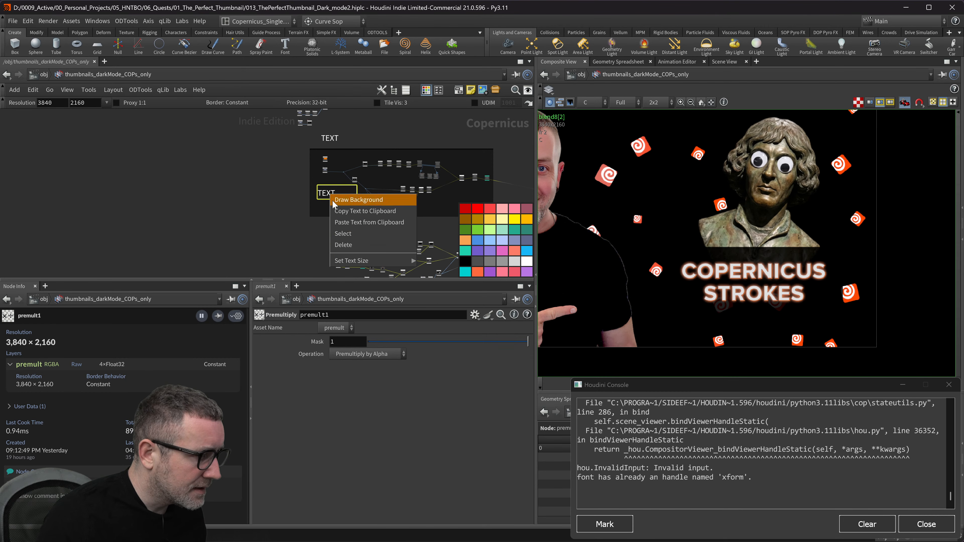
{"action": "mouse_move", "coordinate": [357, 260]}
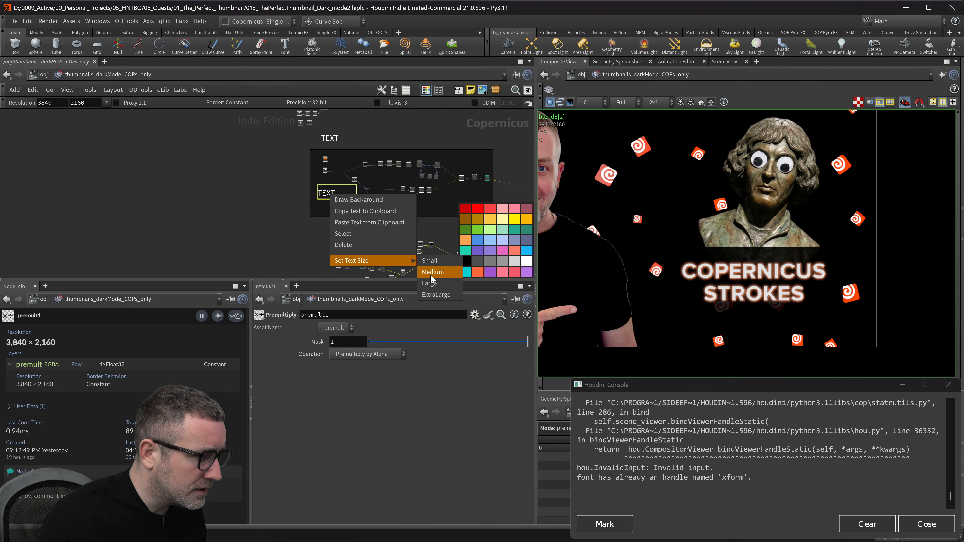
{"action": "left_click", "coordinate": [430, 282]}
{"action": "scroll", "coordinate": [326, 207], "scroll_direction": "up", "scroll_amount": 5}
{"action": "middle_click_drag", "start_coordinate": [335, 190], "coordinate": [290, 185]}
{"action": "left_click_drag", "start_coordinate": [273, 185], "coordinate": [318, 207]}
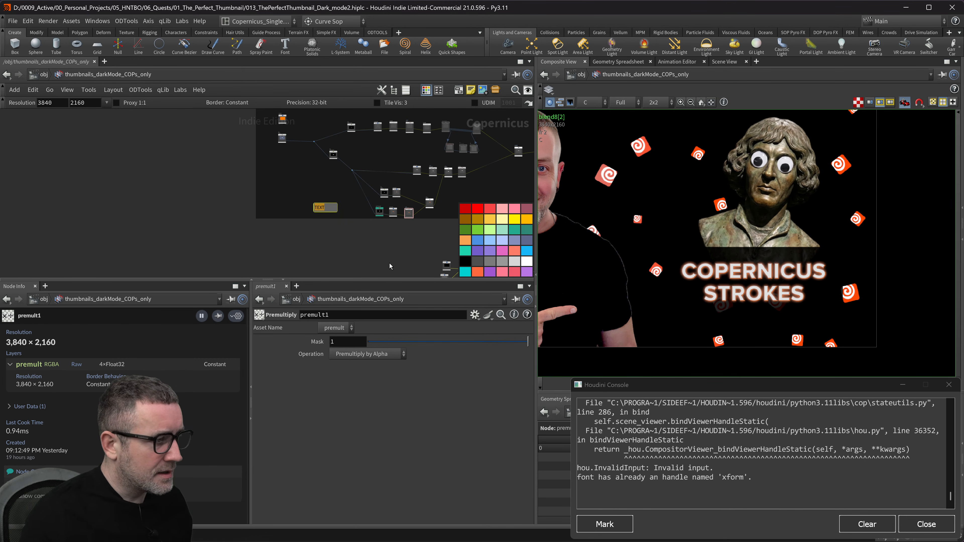
- Change the copied note's text to DROP SHADOW and widen the note to fit it
{"action": "scroll", "coordinate": [387, 269], "scroll_direction": "up", "scroll_amount": 3}
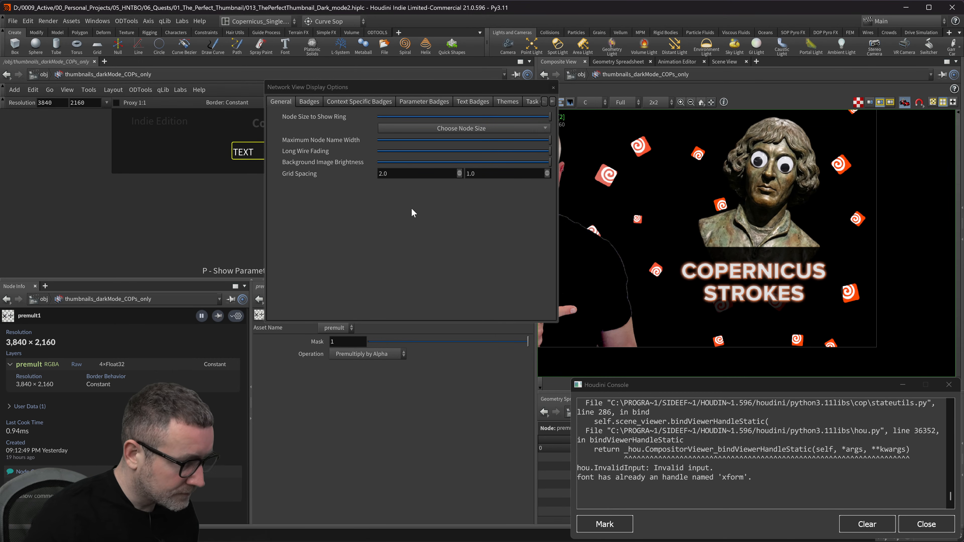
{"action": "left_click", "coordinate": [554, 87]}
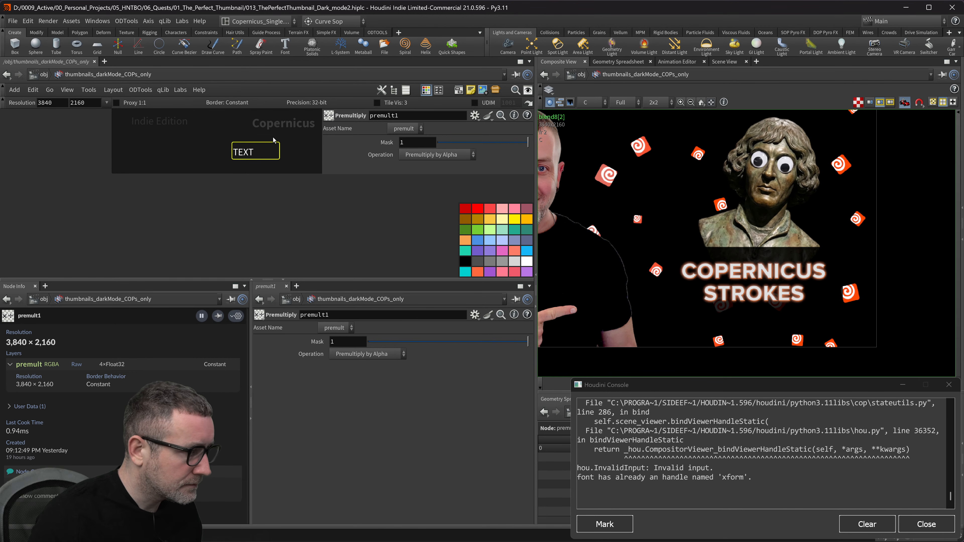
{"action": "double_click", "coordinate": [237, 156]}
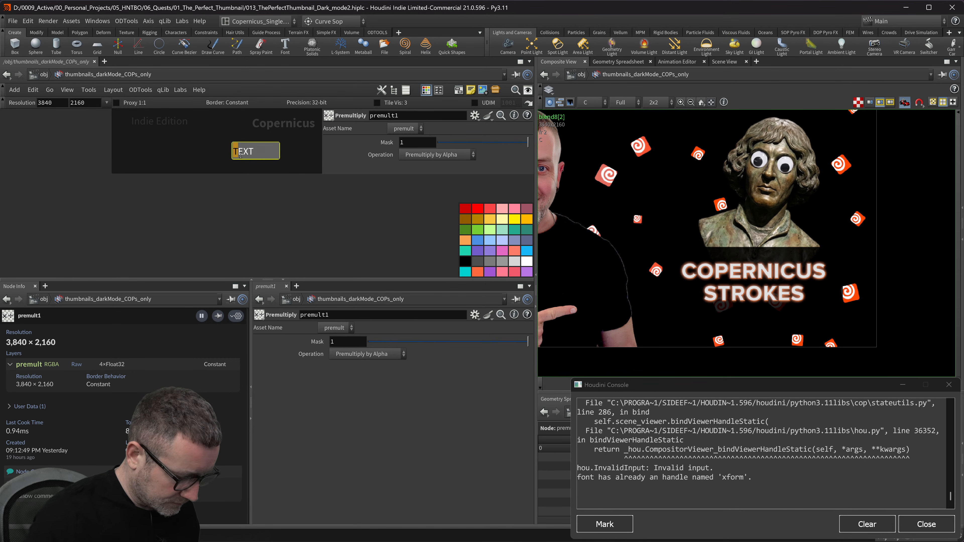
{"action": "key", "text": "ctrl+a"}
{"action": "type", "text": "SHAD"}
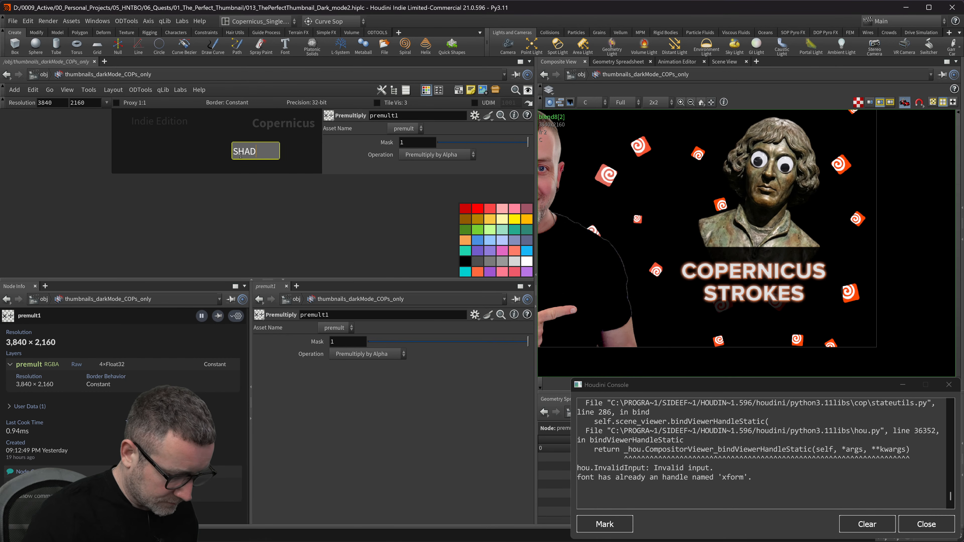
{"action": "left_click", "coordinate": [294, 207]}
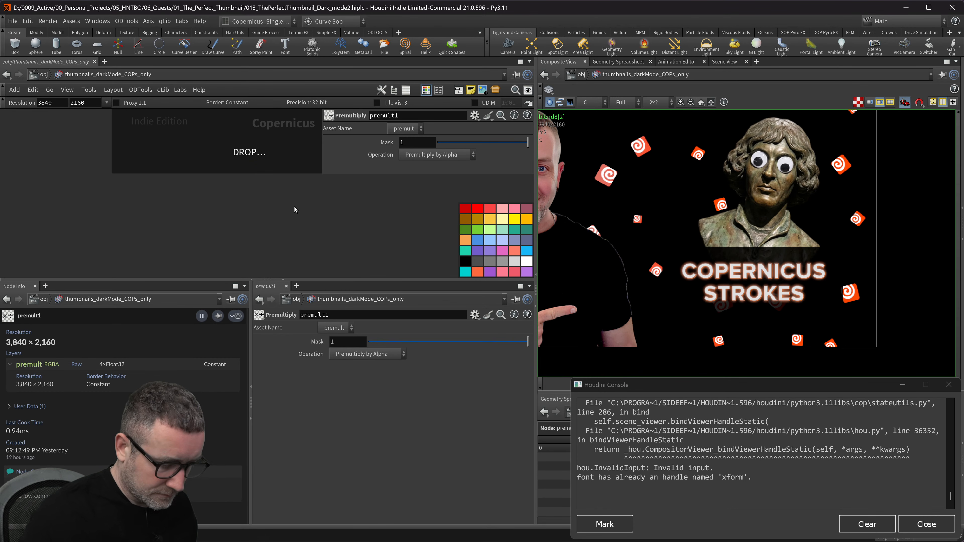
{"action": "key", "text": "p"}
{"action": "middle_click_drag", "start_coordinate": [275, 202], "coordinate": [265, 233]}
{"action": "left_click", "coordinate": [242, 185]}
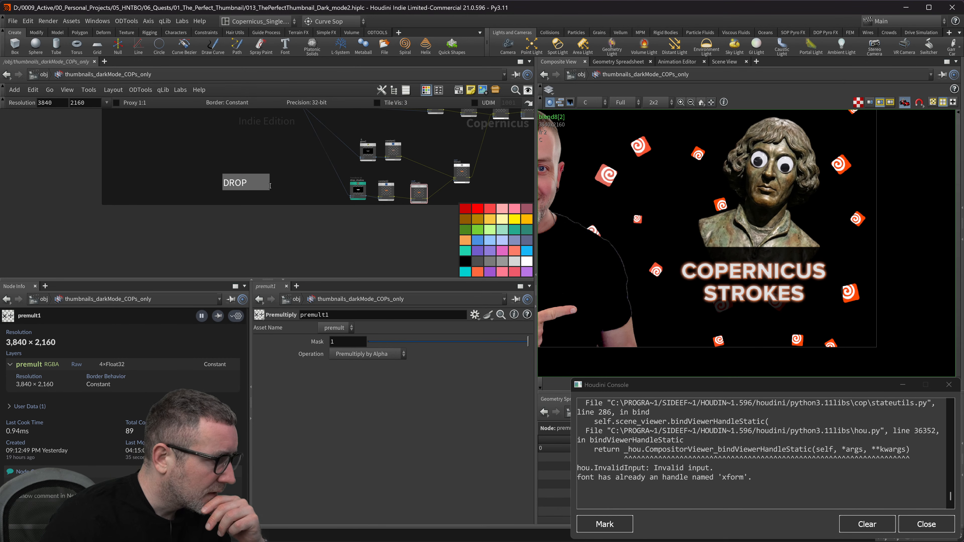
{"action": "left_click_drag", "start_coordinate": [270, 186], "coordinate": [306, 186]}
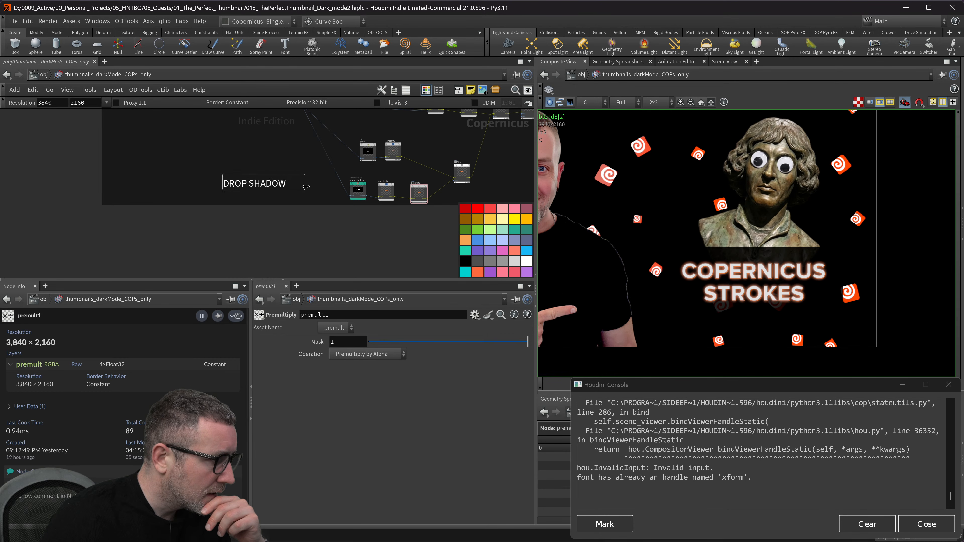
- Nudge the DROP SHADOW note into place beside the drop_shadow row and color its text purple
{"action": "middle_click_drag", "start_coordinate": [320, 243], "coordinate": [294, 253]}
{"action": "left_click", "coordinate": [230, 201]}
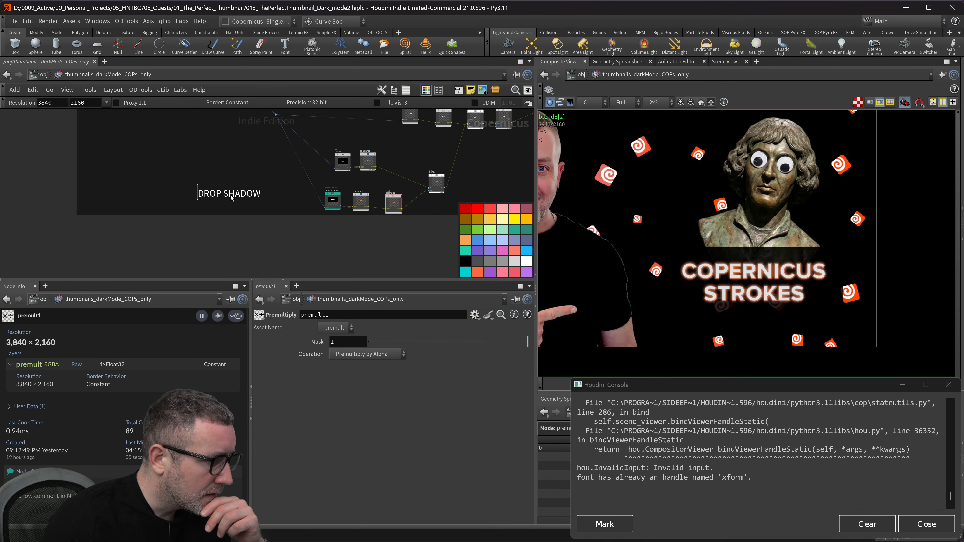
{"action": "left_click", "coordinate": [437, 268]}
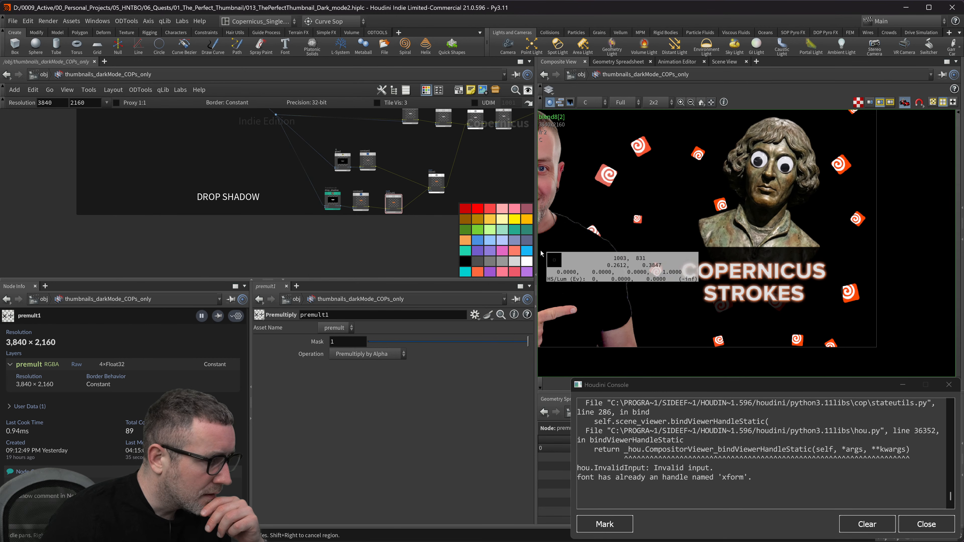
{"action": "left_click_drag", "start_coordinate": [491, 253], "coordinate": [238, 196]}
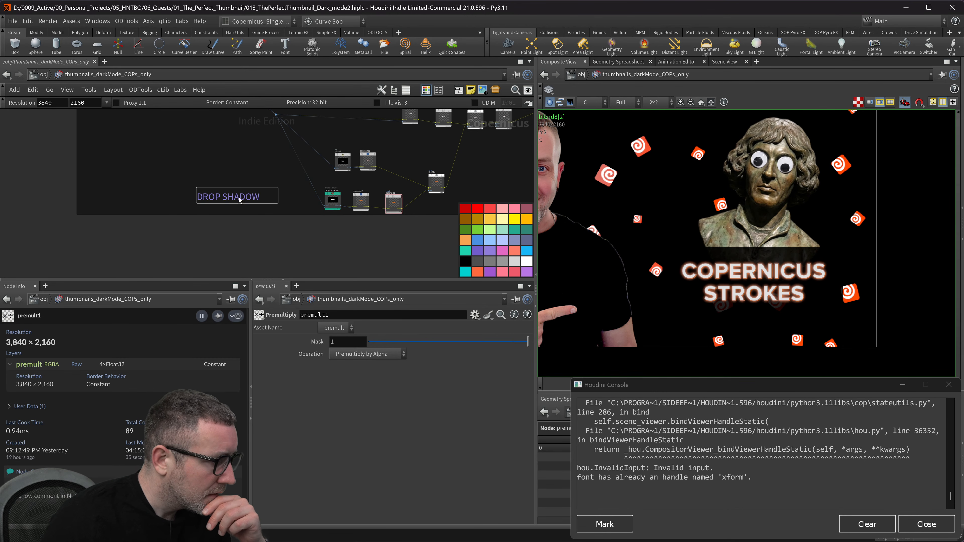
- Duplicate the DROP SHADOW note just above the original, beside the glow row
{"action": "middle_click_drag", "start_coordinate": [239, 197], "coordinate": [244, 221]}
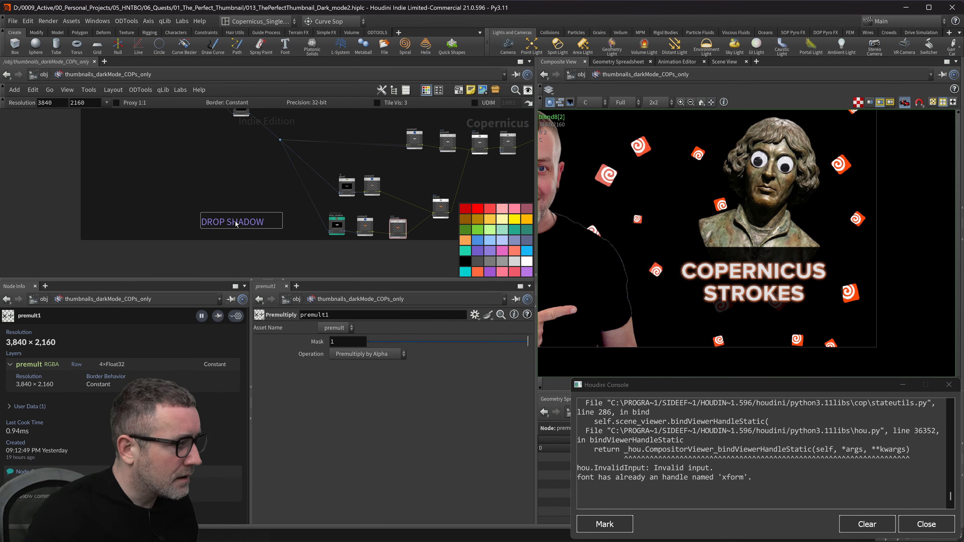
{"action": "left_click", "coordinate": [236, 213]}
{"action": "left_click_drag", "start_coordinate": [236, 213], "coordinate": [235, 183], "text": "alt"}
- Enable Swap FG and BG on the blend1 node that merges the glow and drop shadow rows, and close the console
{"action": "scroll", "coordinate": [367, 223], "scroll_direction": "up", "scroll_amount": 3}
{"action": "middle_click_drag", "start_coordinate": [421, 218], "coordinate": [377, 227]}
{"action": "left_click", "coordinate": [421, 194]}
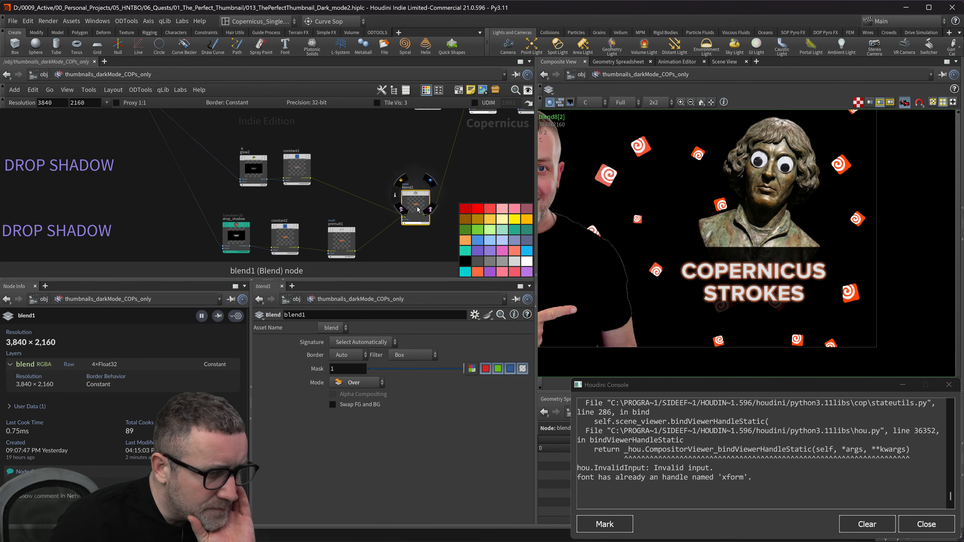
{"action": "middle_click_drag", "start_coordinate": [416, 198], "coordinate": [409, 192]}
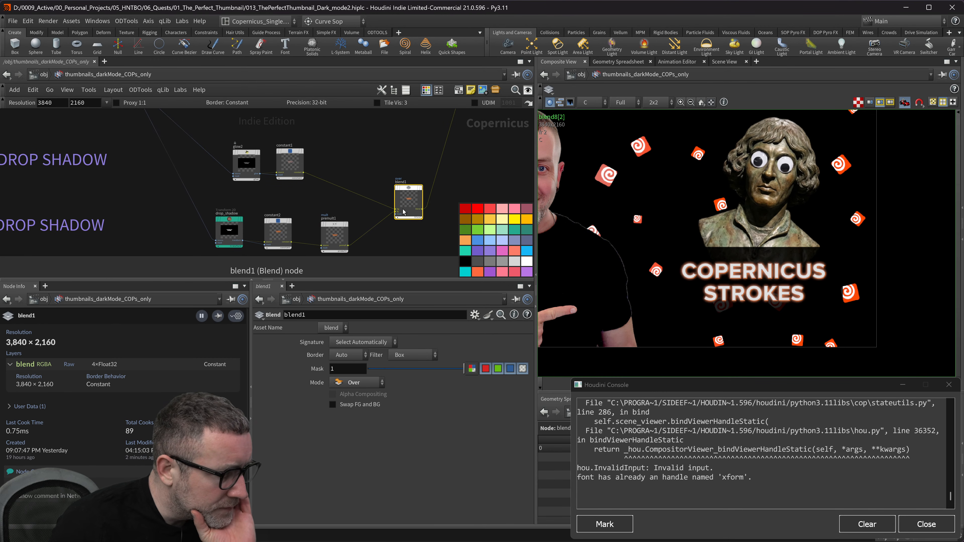
{"action": "left_click", "coordinate": [333, 405]}
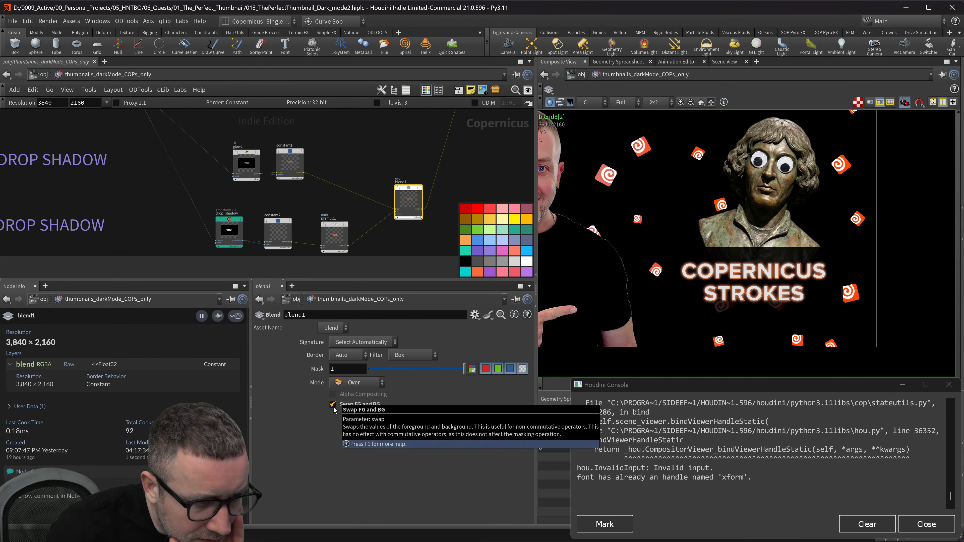
{"action": "left_click", "coordinate": [333, 405]}
{"action": "left_click", "coordinate": [333, 404]}
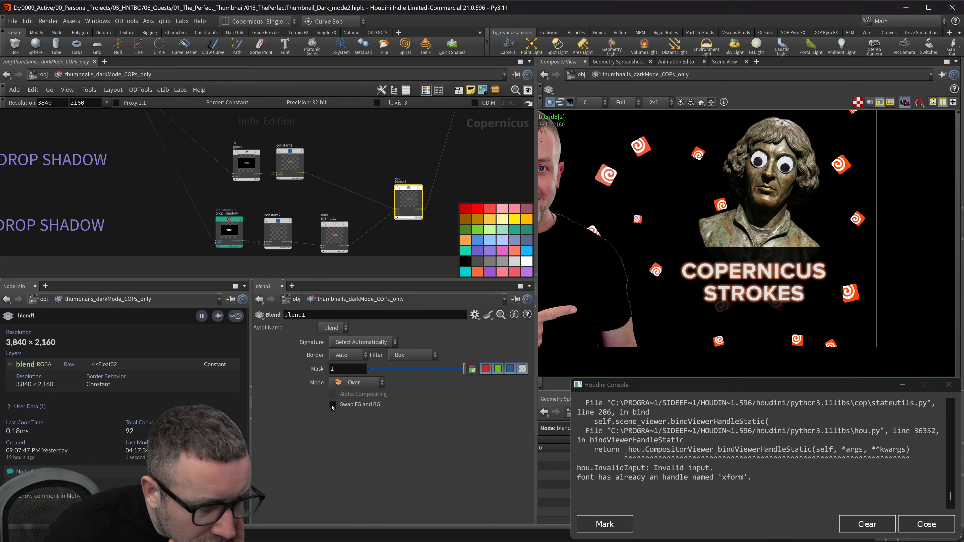
{"action": "left_click", "coordinate": [333, 405]}
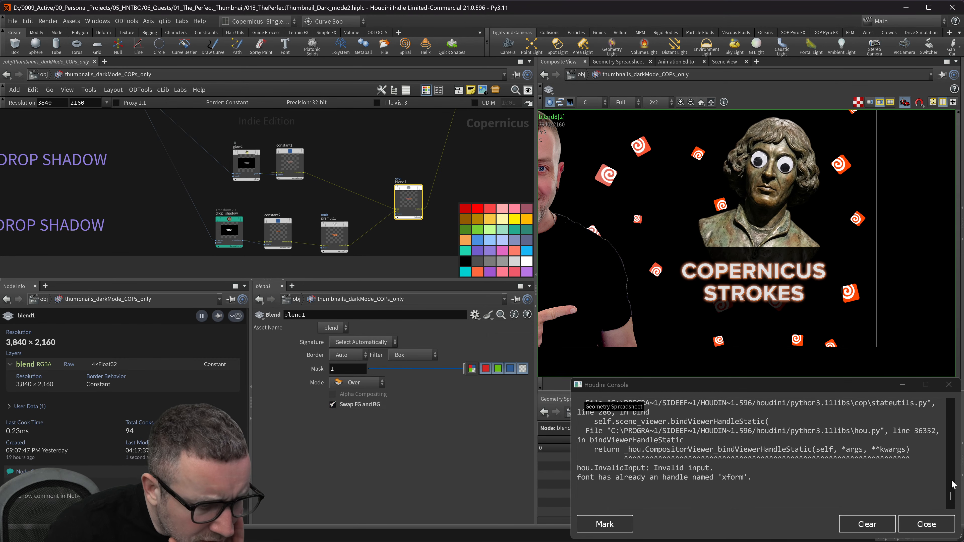
{"action": "left_click", "coordinate": [926, 523]}
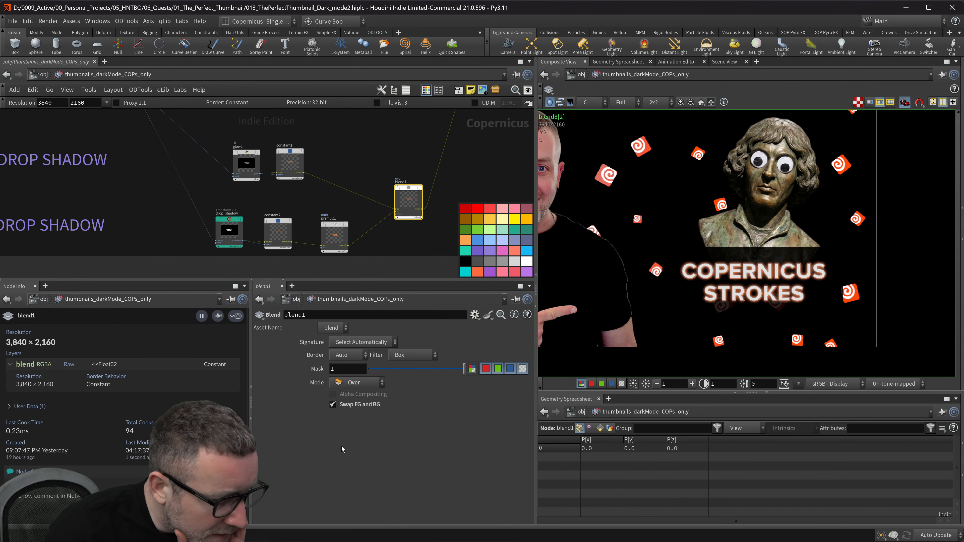
- Compare the composited title with blend1's Swap FG and BG option off and on, viewing the text close up
{"action": "left_click", "coordinate": [333, 404]}
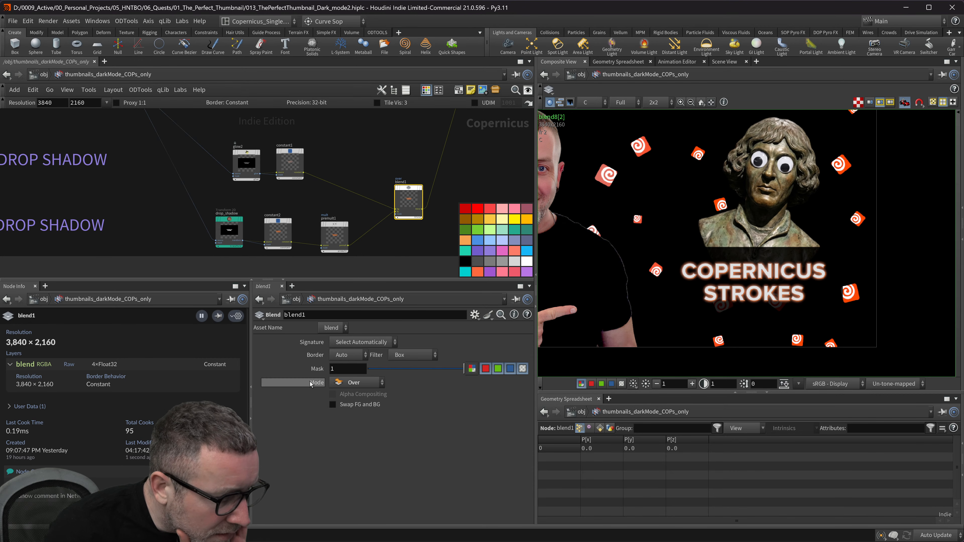
{"action": "left_click", "coordinate": [333, 405]}
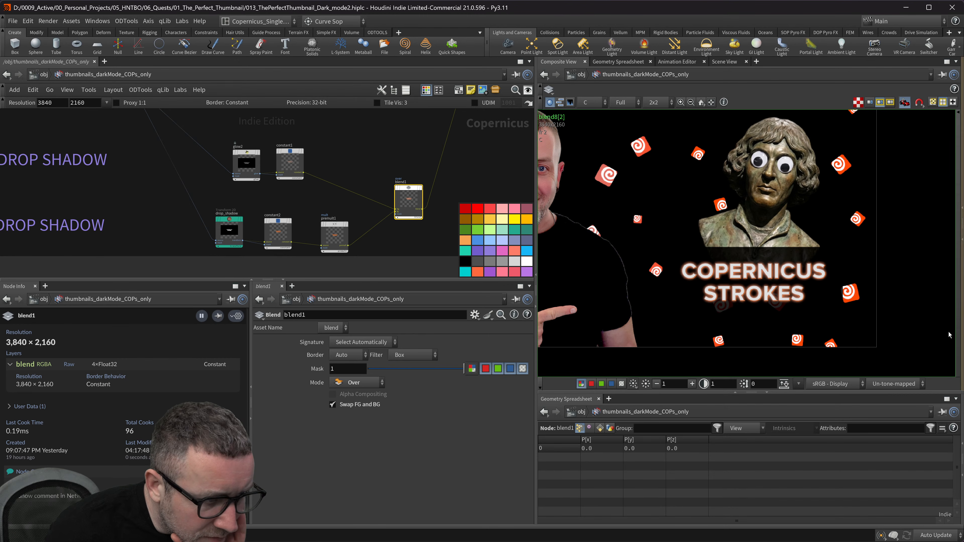
{"action": "scroll", "coordinate": [775, 290], "scroll_direction": "up", "scroll_amount": 4}
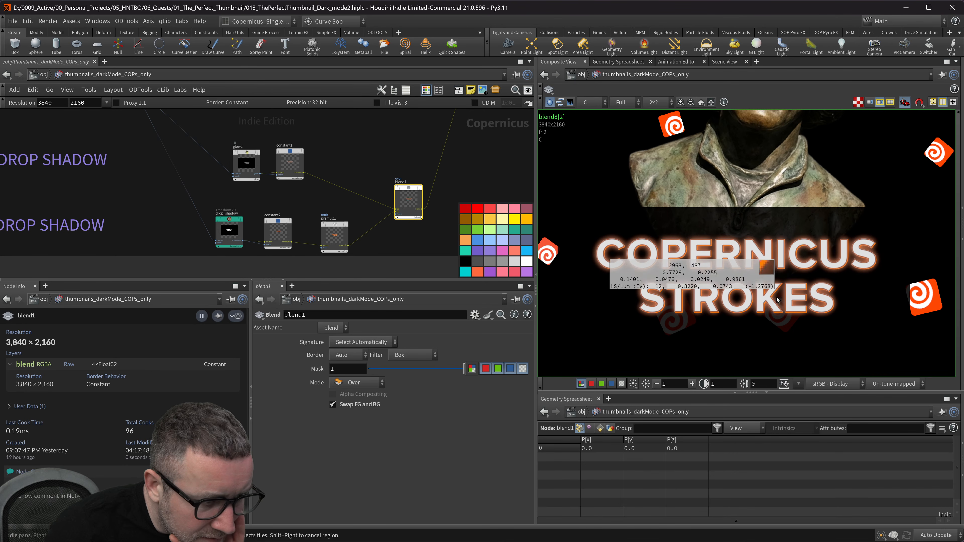
{"action": "scroll", "coordinate": [880, 334], "scroll_direction": "up", "scroll_amount": 1}
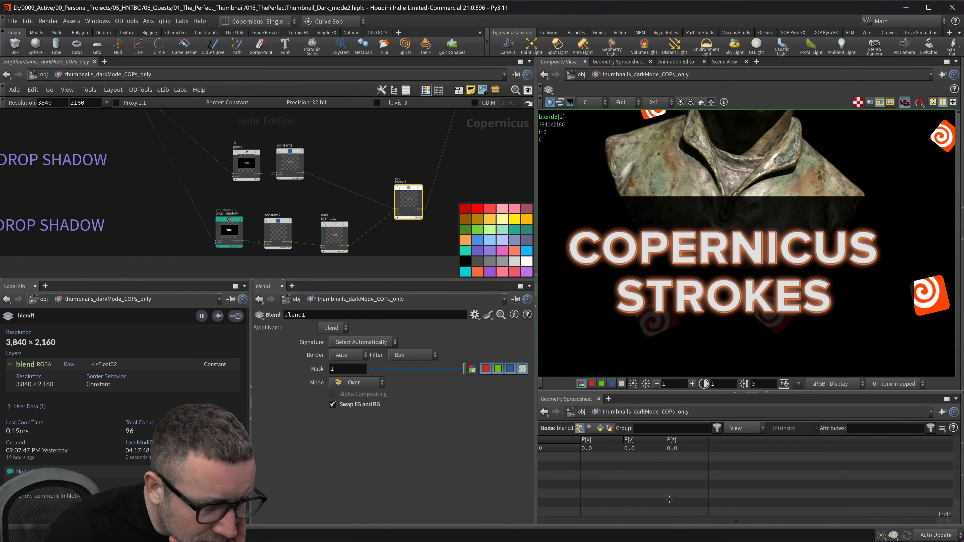
{"action": "left_click", "coordinate": [333, 406]}
{"action": "left_click", "coordinate": [333, 406]}
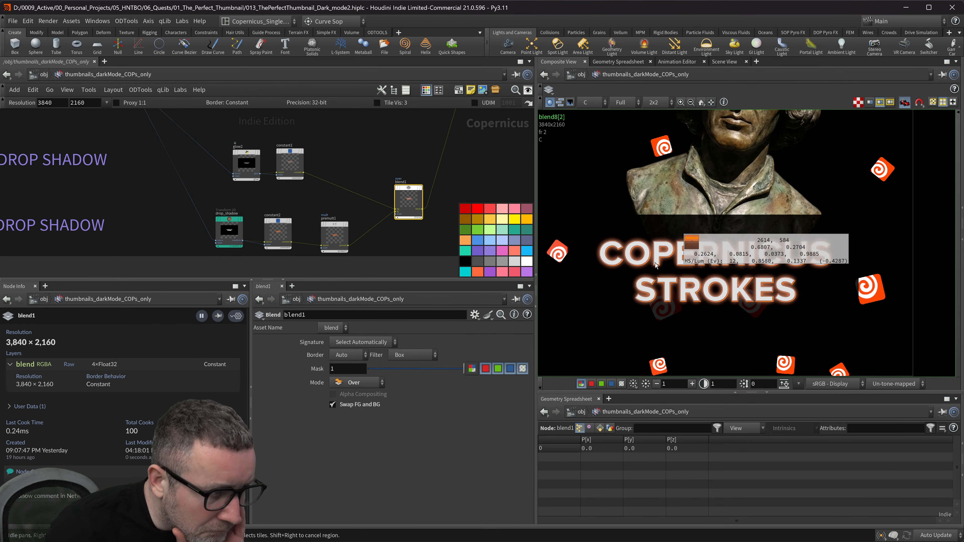
- Color both DROP SHADOW notes white
{"action": "scroll", "coordinate": [377, 196], "scroll_direction": "down", "scroll_amount": 3}
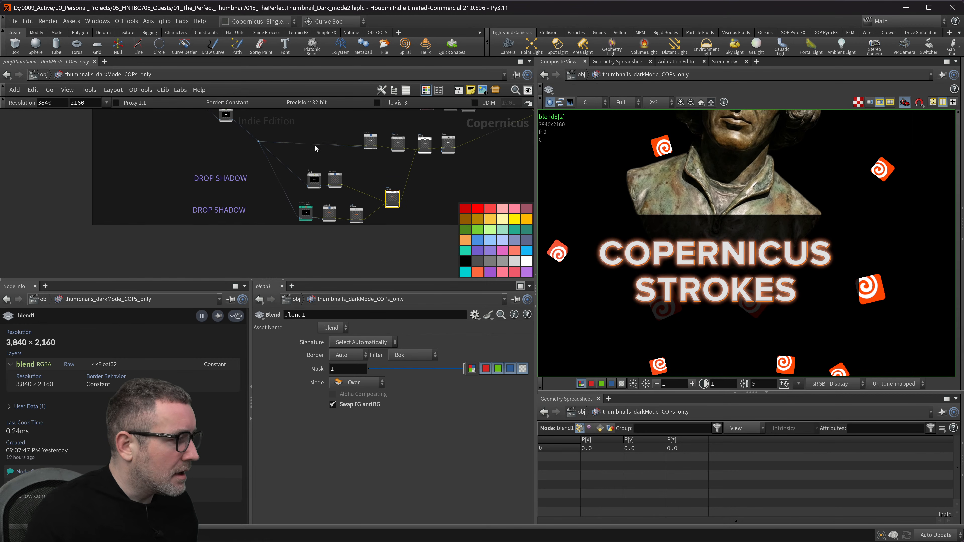
{"action": "left_click_drag", "start_coordinate": [514, 261], "coordinate": [228, 210]}
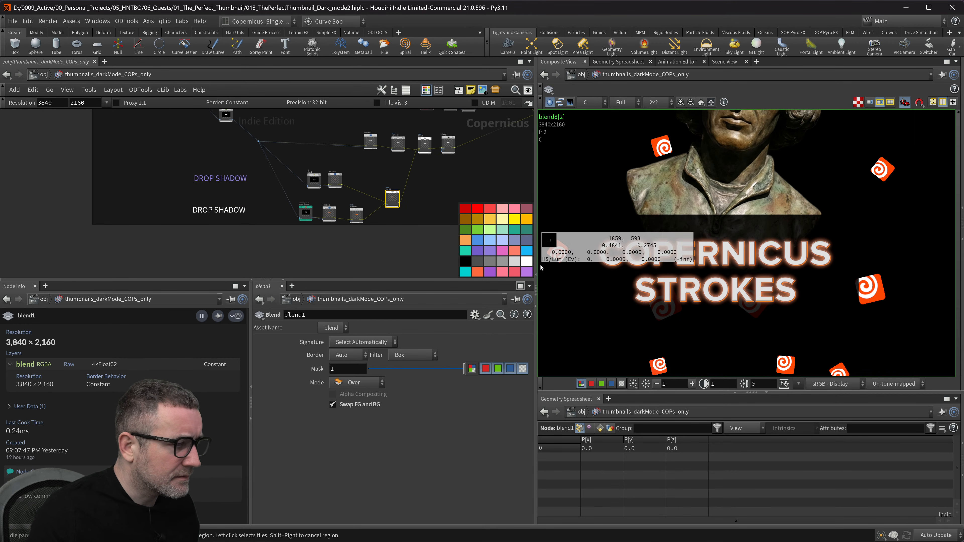
{"action": "left_click_drag", "start_coordinate": [526, 263], "coordinate": [221, 179]}
- Change the upper DROP SHADOW note's text to OUTER GLOW
{"action": "double_click", "coordinate": [221, 178]}
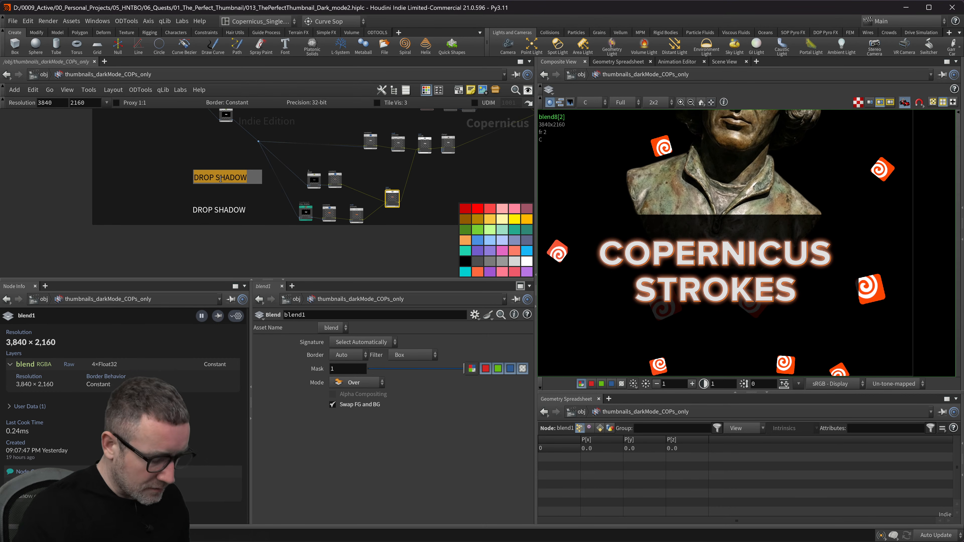
{"action": "type", "text": "OUTER GLO"}
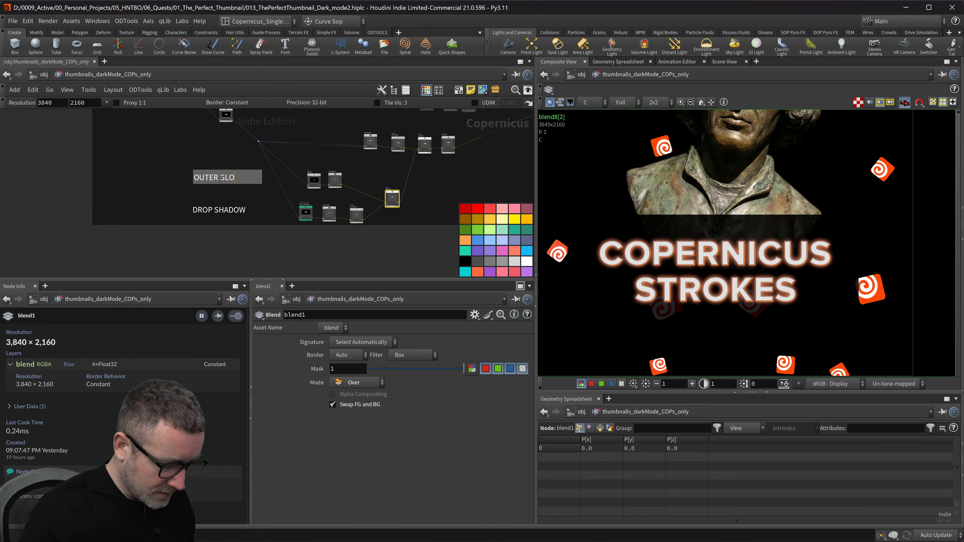
{"action": "left_click", "coordinate": [252, 235]}
- Duplicate the OUTER GLOW note upward beside the row above and change the copy's text to FILL
{"action": "middle_click_drag", "start_coordinate": [379, 148], "coordinate": [302, 193]}
{"action": "left_click_drag", "start_coordinate": [129, 222], "coordinate": [129, 188]}
{"action": "double_click", "coordinate": [134, 187]}
{"action": "type", "text": "Fl"}
{"action": "type", "text": "LL"}
{"action": "key", "text": "BackSpace"}
{"action": "key", "text": "BackSpace"}
{"action": "key", "text": "BackSpace"}
{"action": "key", "text": "BackSpace"}
{"action": "type", "text": "FILL"}
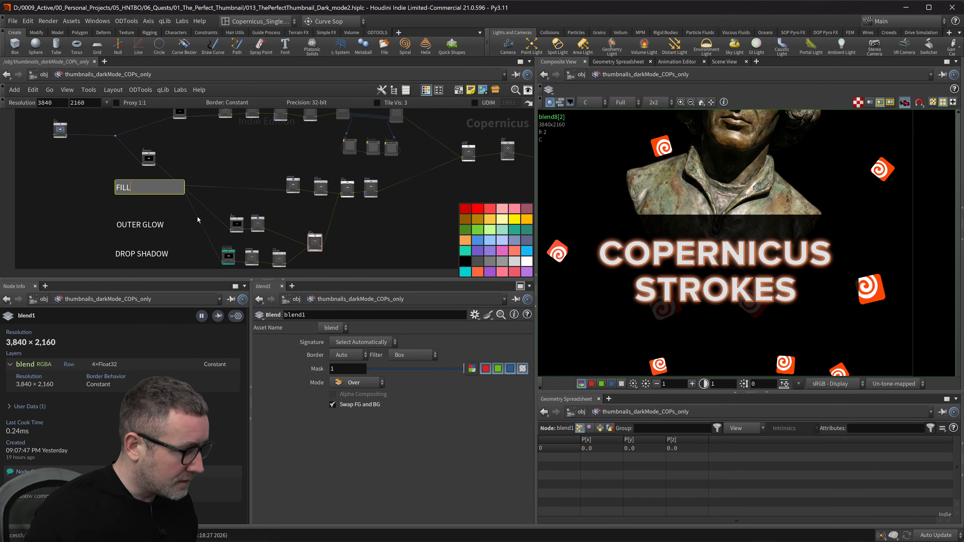
{"action": "left_click", "coordinate": [127, 202]}
- Duplicate the FILL note upward beside the top row of nodes and change the copy's text to STROKE
{"action": "middle_click_drag", "start_coordinate": [204, 191], "coordinate": [349, 220]}
{"action": "left_click_drag", "start_coordinate": [266, 215], "coordinate": [266, 144], "text": "alt"}
{"action": "type", "text": "STROKE"}
{"action": "left_click", "coordinate": [351, 163]}
- Examine the nodes below the network box, including the bypassed blur2 branch between blend9 and blend11
{"action": "middle_click_drag", "start_coordinate": [356, 202], "coordinate": [318, 190]}
{"action": "scroll", "coordinate": [318, 190], "scroll_direction": "down", "scroll_amount": 3}
{"action": "mouse_move", "coordinate": [407, 237]}
{"action": "middle_mouse_down"}
{"action": "mouse_move", "coordinate": [330, 201]}
{"action": "mouse_move", "coordinate": [370, 235]}
{"action": "mouse_move", "coordinate": [321, 195]}
{"action": "middle_mouse_up"}
{"action": "scroll", "coordinate": [355, 205], "scroll_direction": "down", "scroll_amount": 3}
{"action": "mouse_move", "coordinate": [346, 145]}
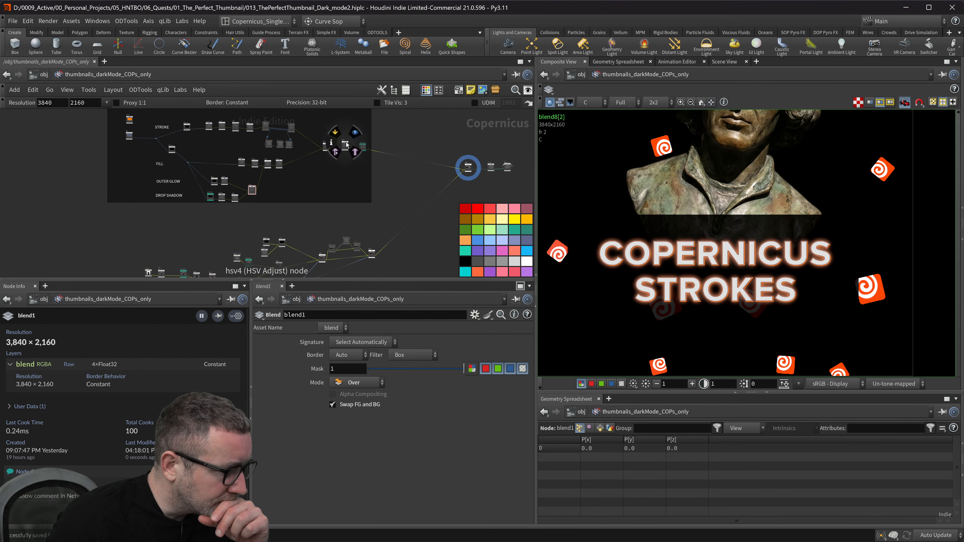
{"action": "middle_click_drag", "start_coordinate": [393, 201], "coordinate": [363, 187]}
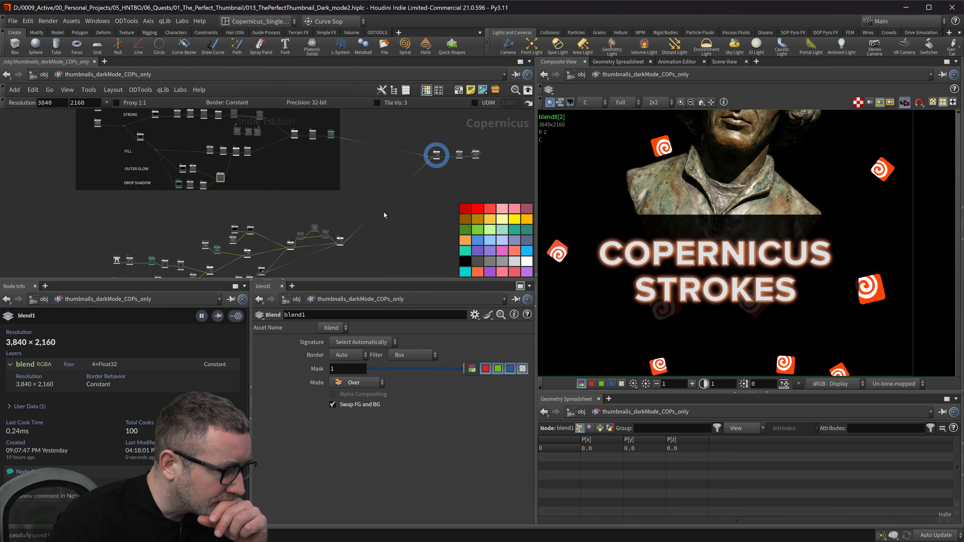
{"action": "middle_click_drag", "start_coordinate": [383, 229], "coordinate": [374, 204]}
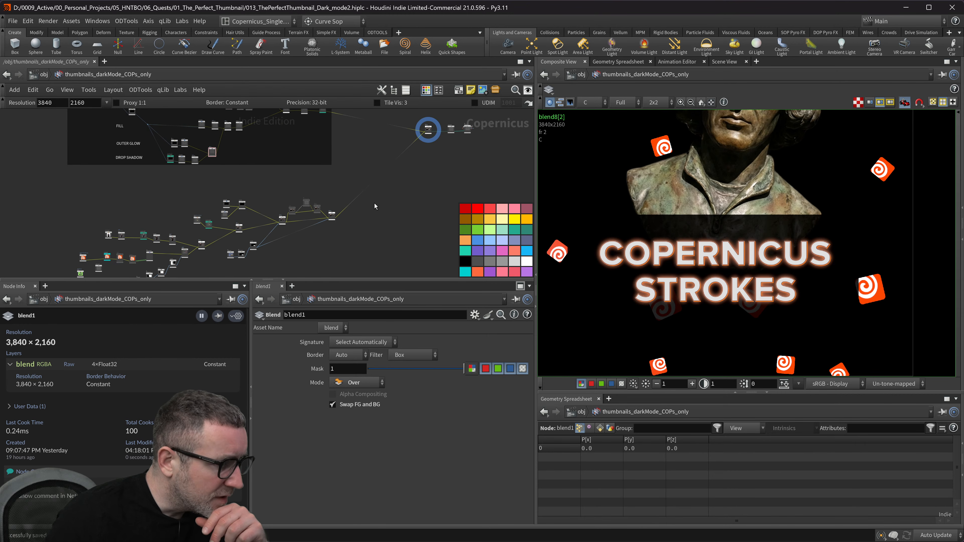
{"action": "scroll", "coordinate": [347, 185], "scroll_direction": "down", "scroll_amount": 2}
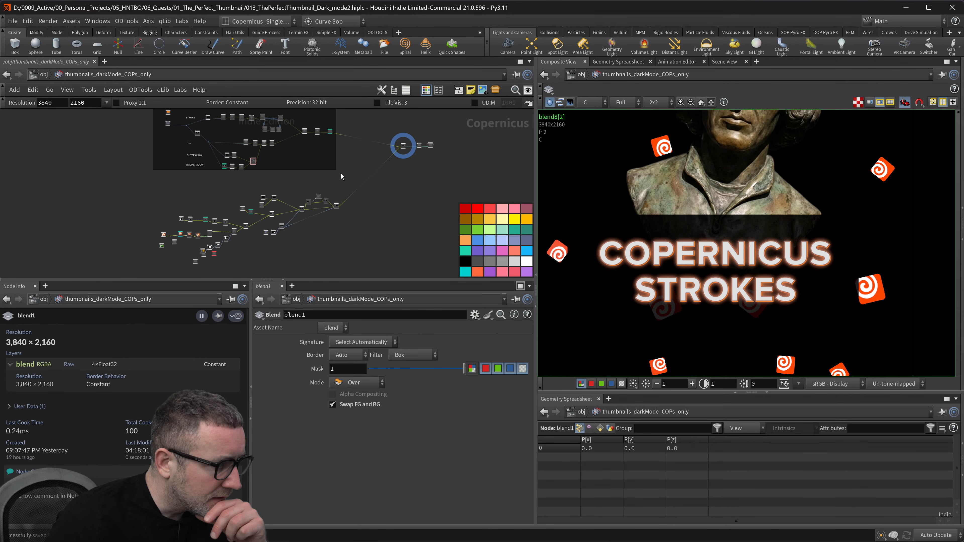
{"action": "scroll", "coordinate": [342, 169], "scroll_direction": "up", "scroll_amount": 5}
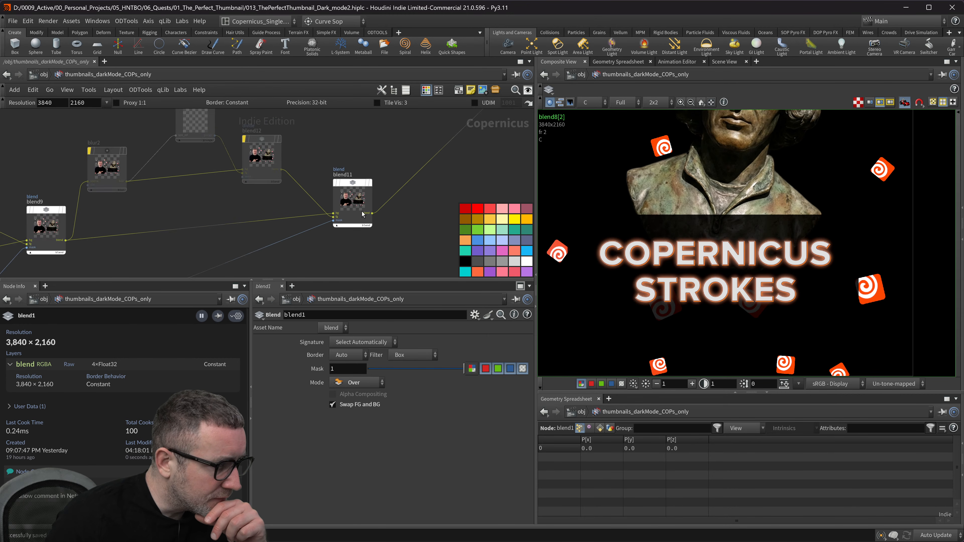
{"action": "scroll", "coordinate": [363, 215], "scroll_direction": "up", "scroll_amount": 3}
{"action": "scroll", "coordinate": [352, 209], "scroll_direction": "down", "scroll_amount": 6}
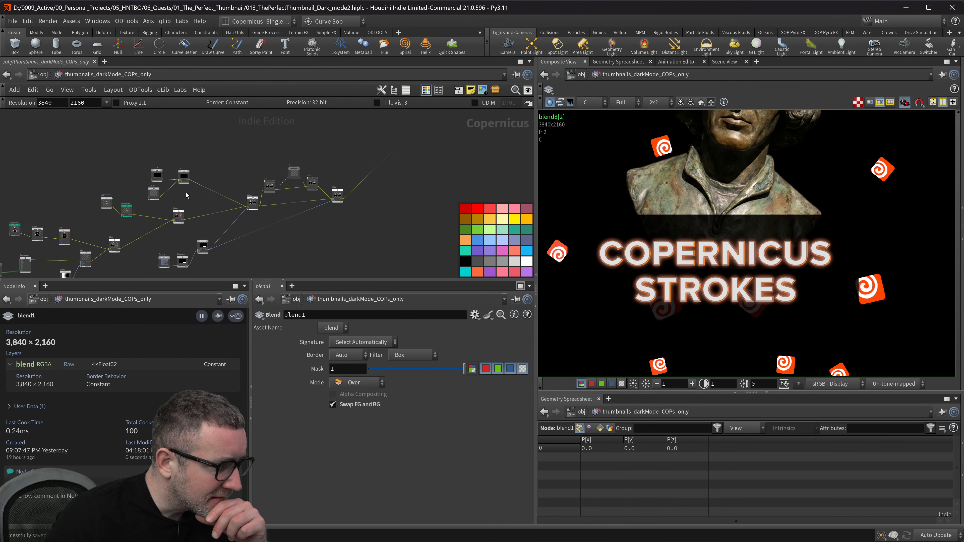
{"action": "left_click_drag", "start_coordinate": [328, 161], "coordinate": [261, 199]}
- Move the two constants and their switch node as a group closer to blend9
{"action": "middle_click_drag", "start_coordinate": [202, 184], "coordinate": [275, 185]}
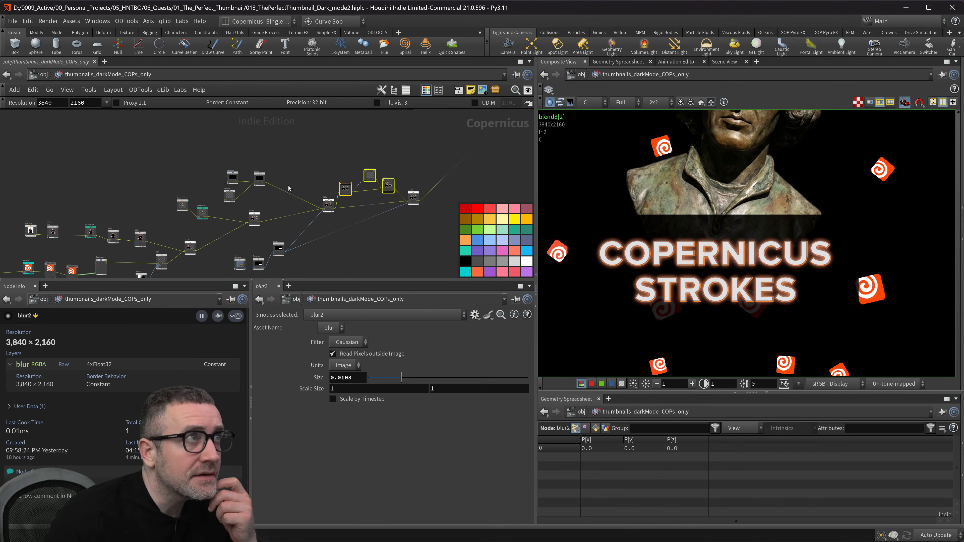
{"action": "middle_click_drag", "start_coordinate": [253, 198], "coordinate": [308, 188]}
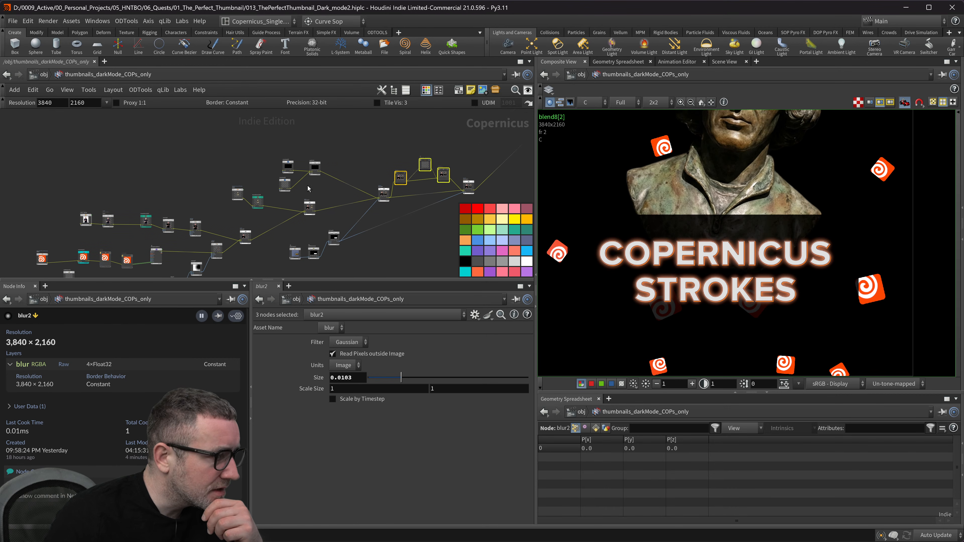
{"action": "left_click_drag", "start_coordinate": [263, 149], "coordinate": [333, 199]}
{"action": "left_click_drag", "start_coordinate": [315, 168], "coordinate": [351, 176]}
{"action": "middle_click_drag", "start_coordinate": [383, 181], "coordinate": [384, 165]}
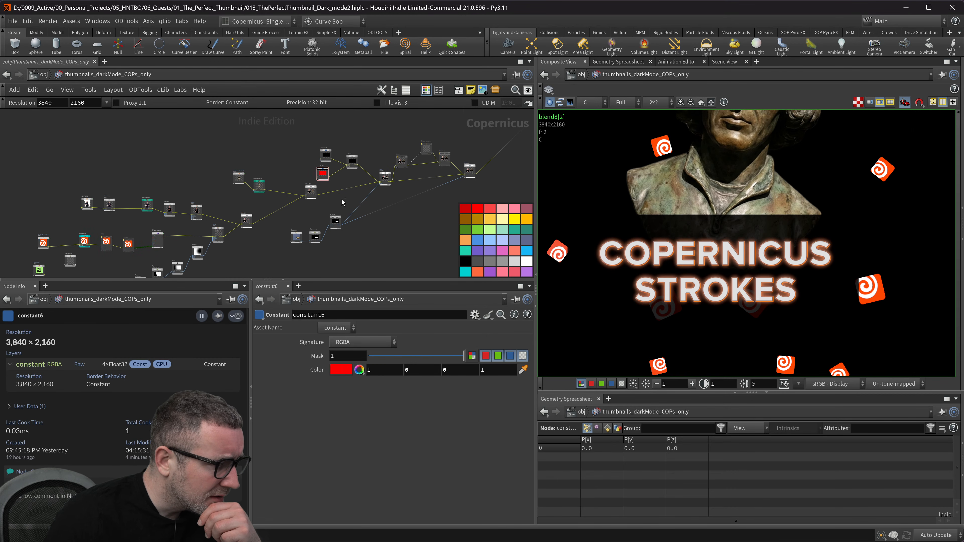
- Examine the constants, their switch node and the blends they feed up close
{"action": "middle_click_drag", "start_coordinate": [396, 198], "coordinate": [389, 219]}
{"action": "left_click_drag", "start_coordinate": [306, 165], "coordinate": [355, 207]}
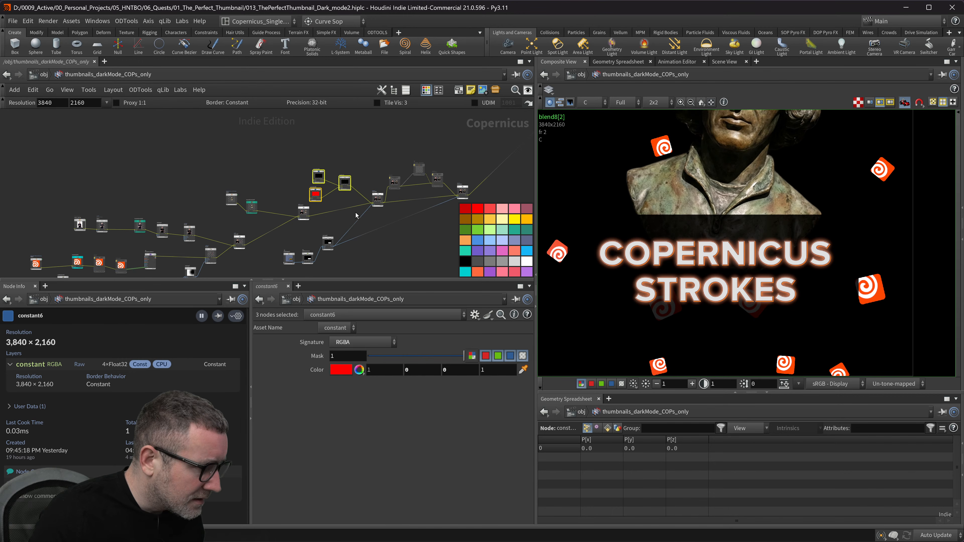
{"action": "scroll", "coordinate": [381, 221], "scroll_direction": "up", "scroll_amount": 3}
{"action": "middle_click_drag", "start_coordinate": [380, 219], "coordinate": [372, 147]}
{"action": "scroll", "coordinate": [342, 216], "scroll_direction": "up", "scroll_amount": 3}
{"action": "scroll", "coordinate": [290, 167], "scroll_direction": "down", "scroll_amount": 2}
{"action": "middle_click_drag", "start_coordinate": [250, 192], "coordinate": [267, 228]}
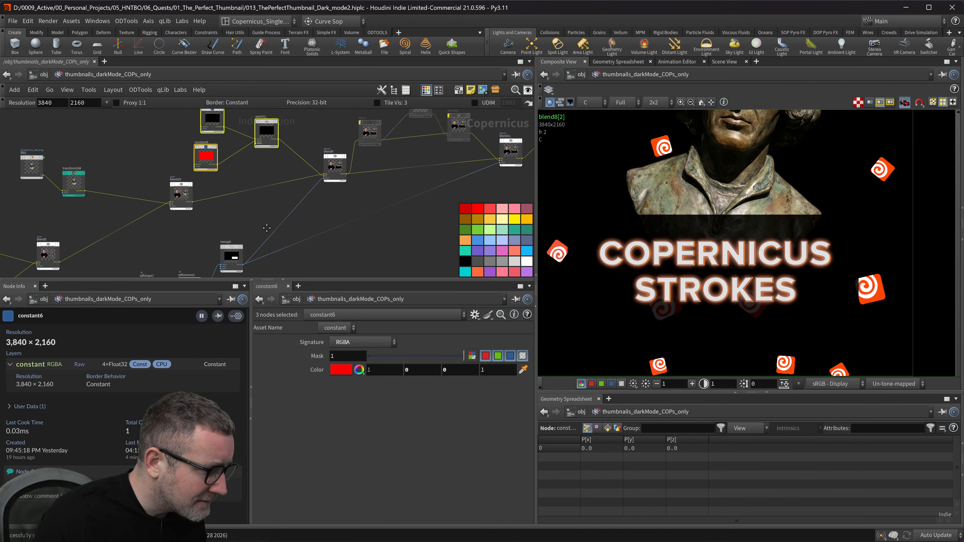
{"action": "middle_click_drag", "start_coordinate": [342, 212], "coordinate": [278, 244]}
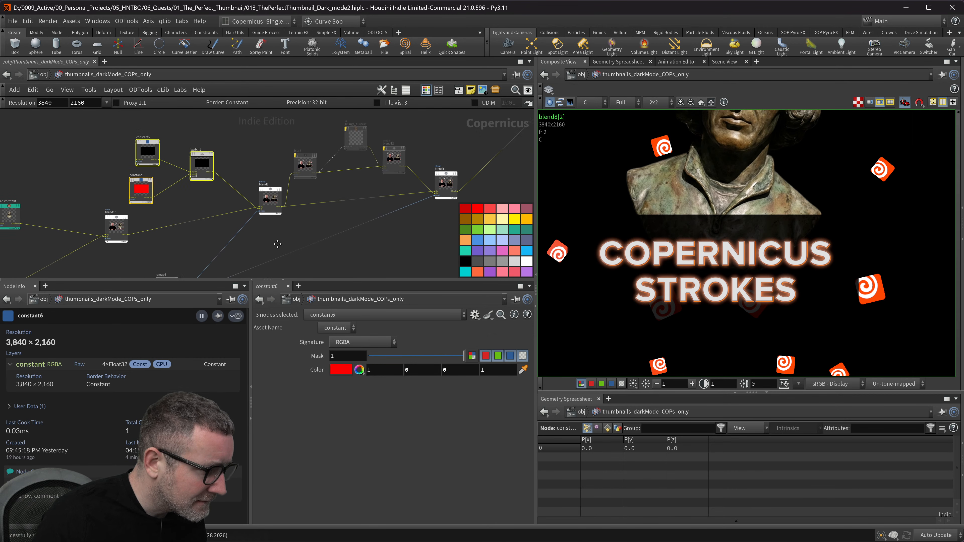
{"action": "scroll", "coordinate": [278, 245], "scroll_direction": "down", "scroll_amount": 1}
{"action": "middle_click_drag", "start_coordinate": [420, 164], "coordinate": [424, 156]}
- Delete blur2 and the two other bypassed nodes between blend9 and blend11
{"action": "left_click_drag", "start_coordinate": [281, 132], "coordinate": [392, 182]}
{"action": "key", "text": "Tab"}
{"action": "key", "text": "Escape"}
{"action": "left_click_drag", "start_coordinate": [400, 133], "coordinate": [295, 195]}
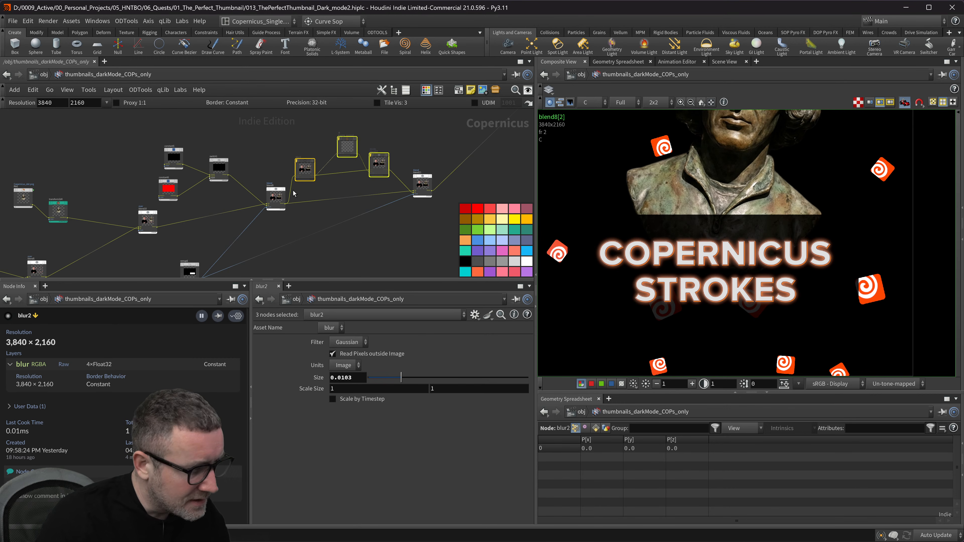
{"action": "key", "text": "Tab"}
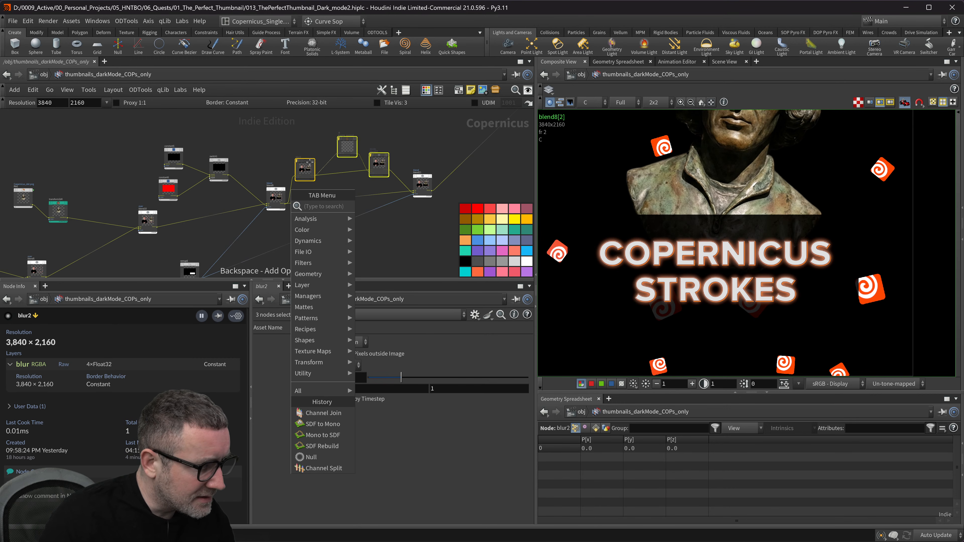
{"action": "key", "text": "Escape"}
{"action": "key", "text": "Delete"}
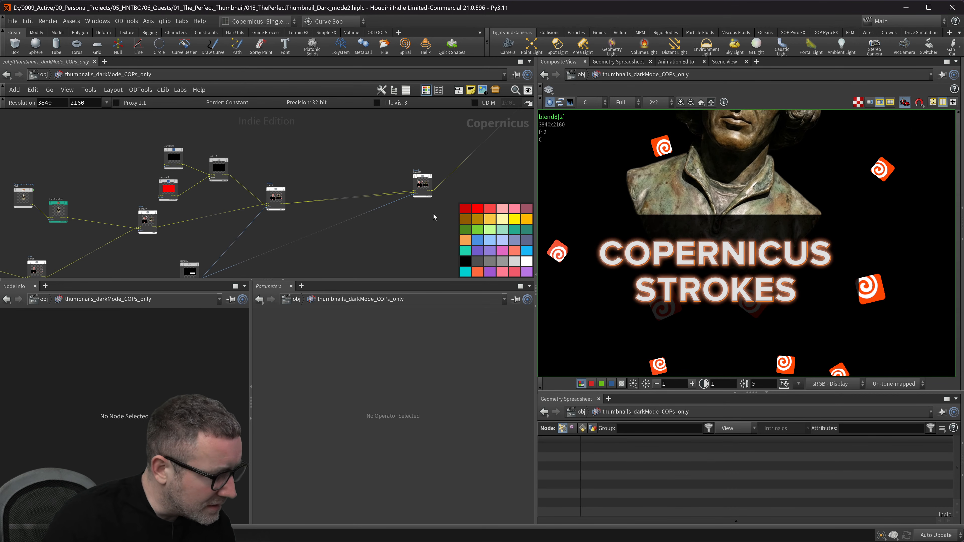
- Delete the blend11 node at the end of the lower branch
{"action": "scroll", "coordinate": [414, 187], "scroll_direction": "up", "scroll_amount": 2}
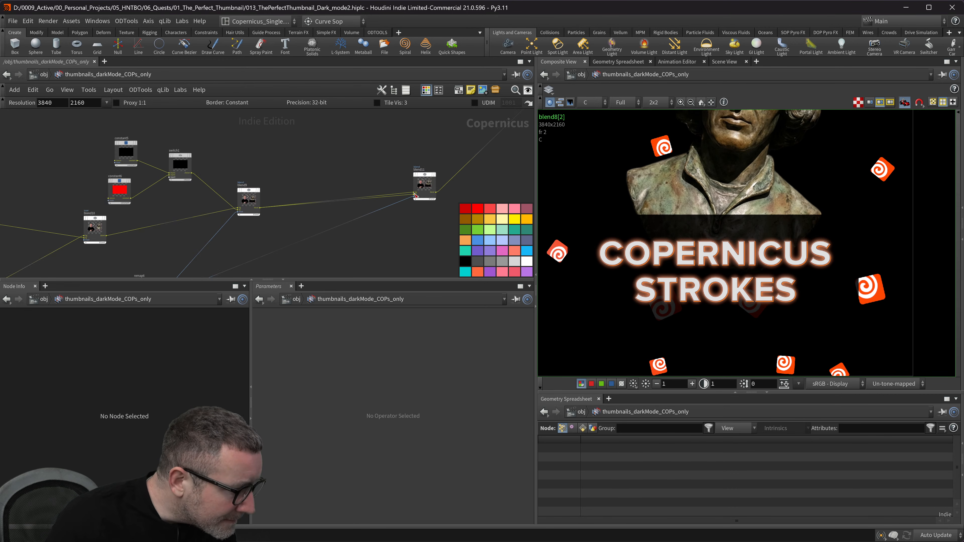
{"action": "left_click", "coordinate": [423, 182]}
{"action": "key", "text": "Delete"}
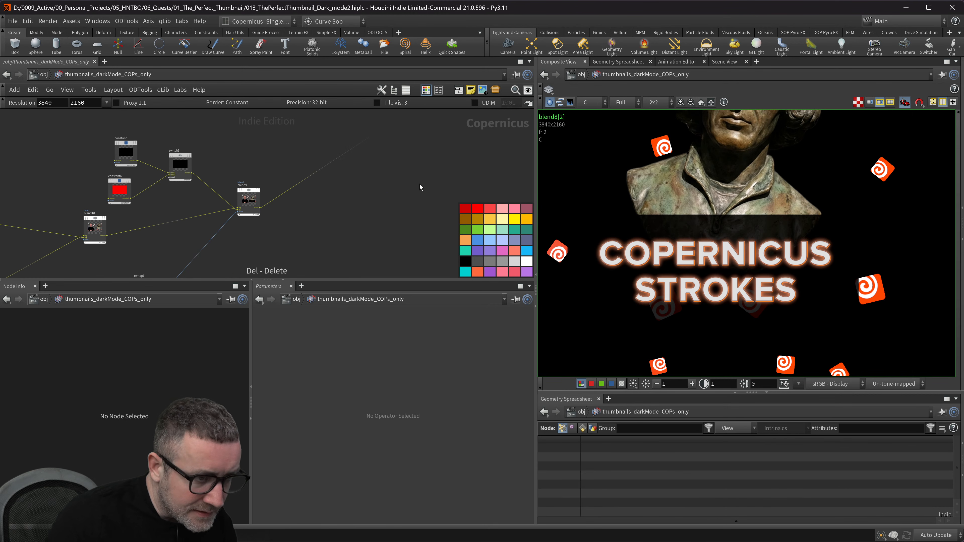
{"action": "scroll", "coordinate": [415, 242], "scroll_direction": "down", "scroll_amount": 2}
{"action": "mouse_move", "coordinate": [429, 209]}
{"action": "middle_mouse_down"}
{"action": "mouse_move", "coordinate": [336, 237]}
{"action": "mouse_move", "coordinate": [360, 193]}
{"action": "middle_mouse_up"}
{"action": "scroll", "coordinate": [368, 224], "scroll_direction": "down", "scroll_amount": 2}
{"action": "scroll", "coordinate": [398, 211], "scroll_direction": "down", "scroll_amount": 3}
{"action": "scroll", "coordinate": [269, 192], "scroll_direction": "up", "scroll_amount": 4}
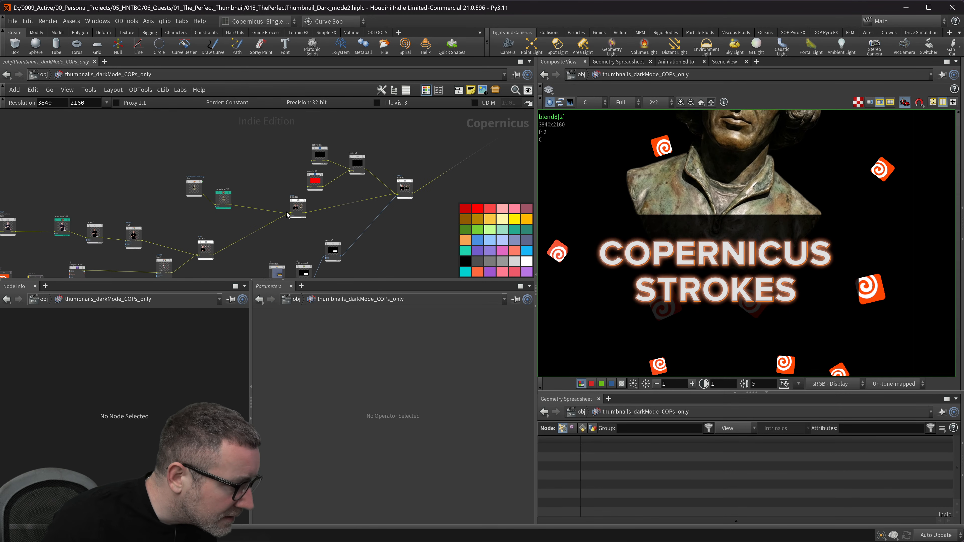
- Cut the wire between blend10 and blend9, and display the output of blend10 in full in the viewer
{"action": "key", "text": "y"}
{"action": "left_click_drag", "start_coordinate": [321, 215], "coordinate": [314, 205]}
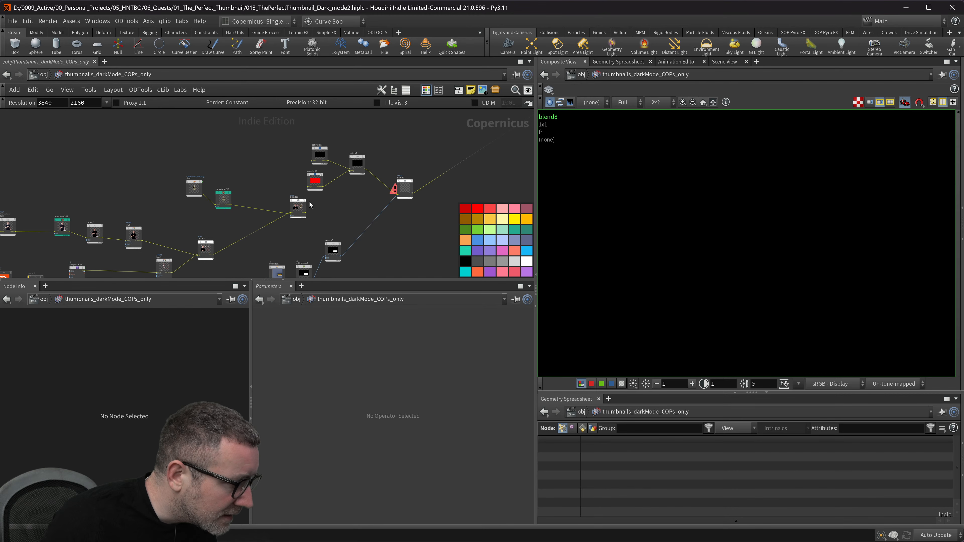
{"action": "left_click", "coordinate": [308, 191]}
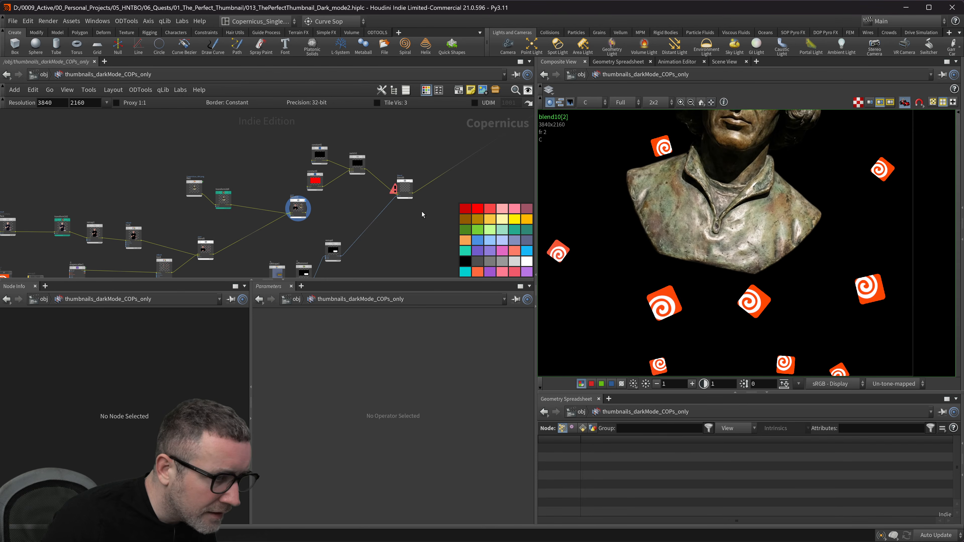
{"action": "scroll", "coordinate": [753, 233], "scroll_direction": "down", "scroll_amount": 4}
{"action": "middle_click_drag", "start_coordinate": [580, 266], "coordinate": [656, 259]}
{"action": "scroll", "coordinate": [369, 200], "scroll_direction": "down", "scroll_amount": 3}
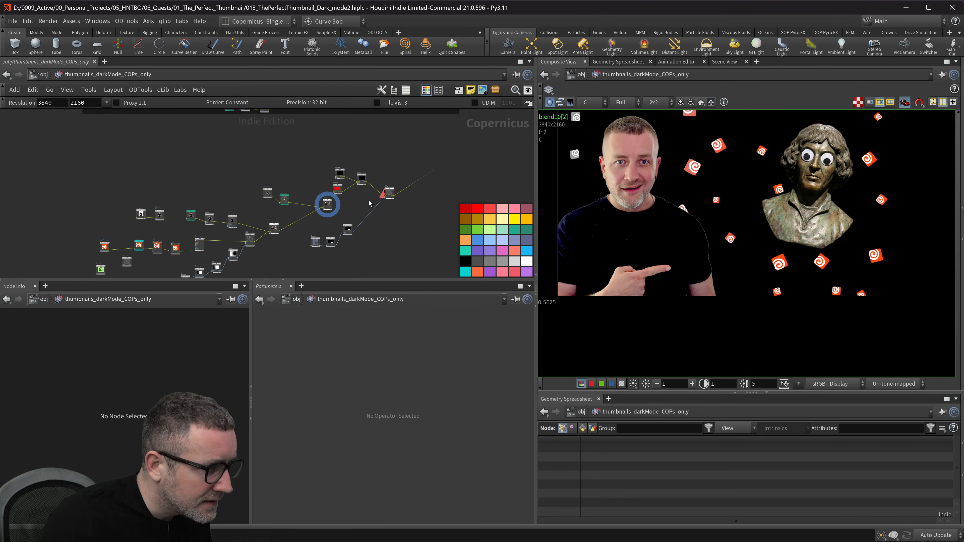
- Move blend9 with its input nodes away from the blend10 cluster, and place the final output nodes including rop_image1 farther along
{"action": "mouse_move", "coordinate": [439, 163]}
{"action": "middle_mouse_down"}
{"action": "mouse_move", "coordinate": [368, 239]}
{"action": "mouse_move", "coordinate": [359, 236]}
{"action": "middle_mouse_up"}
{"action": "scroll", "coordinate": [359, 236], "scroll_direction": "down", "scroll_amount": 3}
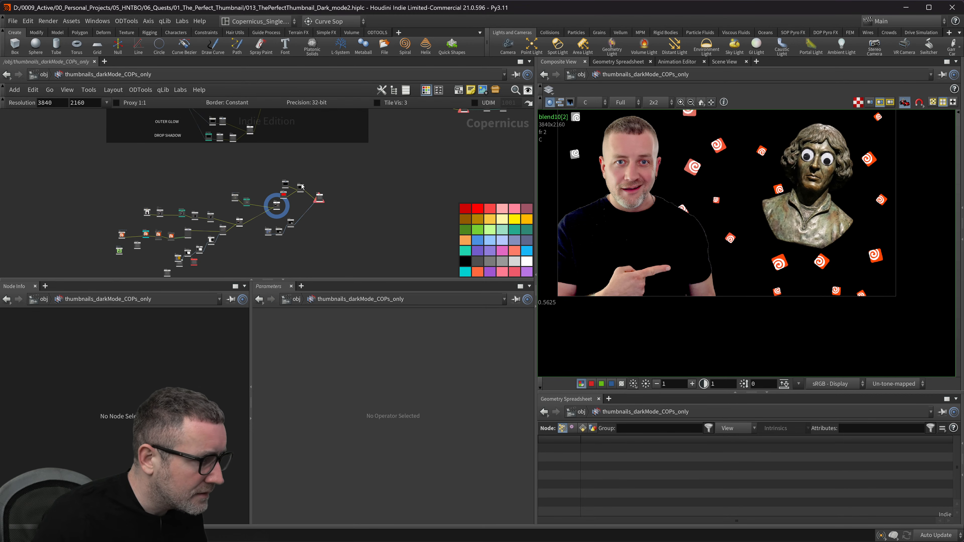
{"action": "left_click_drag", "start_coordinate": [326, 187], "coordinate": [282, 206]}
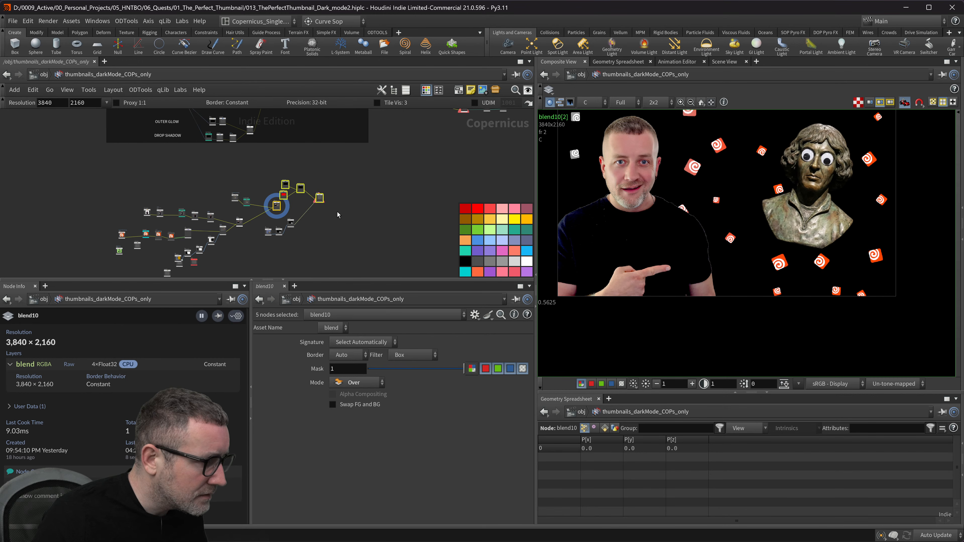
{"action": "left_click", "coordinate": [297, 218]}
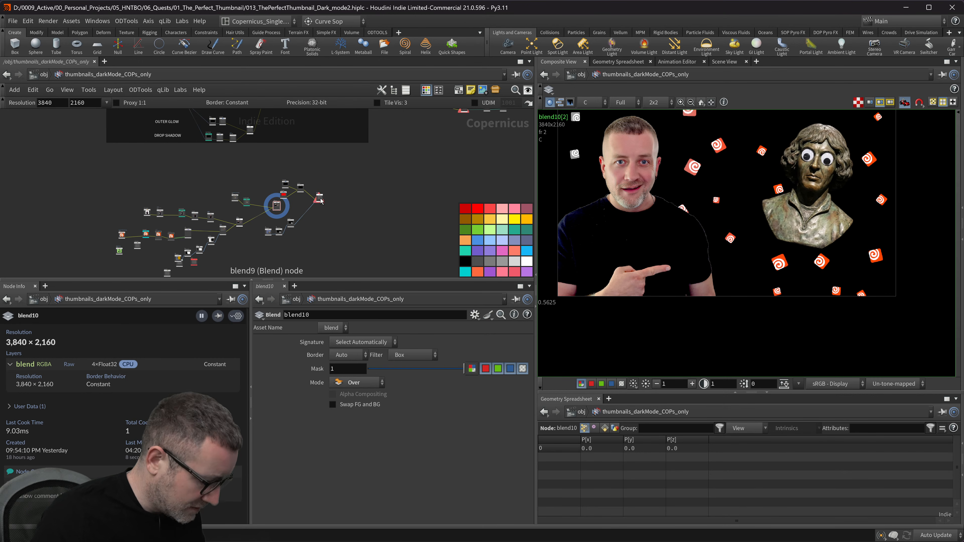
{"action": "left_click_drag", "start_coordinate": [321, 201], "coordinate": [435, 161], "text": "shift"}
{"action": "middle_click_drag", "start_coordinate": [456, 156], "coordinate": [354, 230]}
{"action": "scroll", "coordinate": [368, 215], "scroll_direction": "down", "scroll_amount": 1}
{"action": "left_click_drag", "start_coordinate": [384, 203], "coordinate": [438, 186]}
{"action": "middle_click_drag", "start_coordinate": [346, 204], "coordinate": [376, 158]}
{"action": "scroll", "coordinate": [378, 171], "scroll_direction": "up", "scroll_amount": 4}
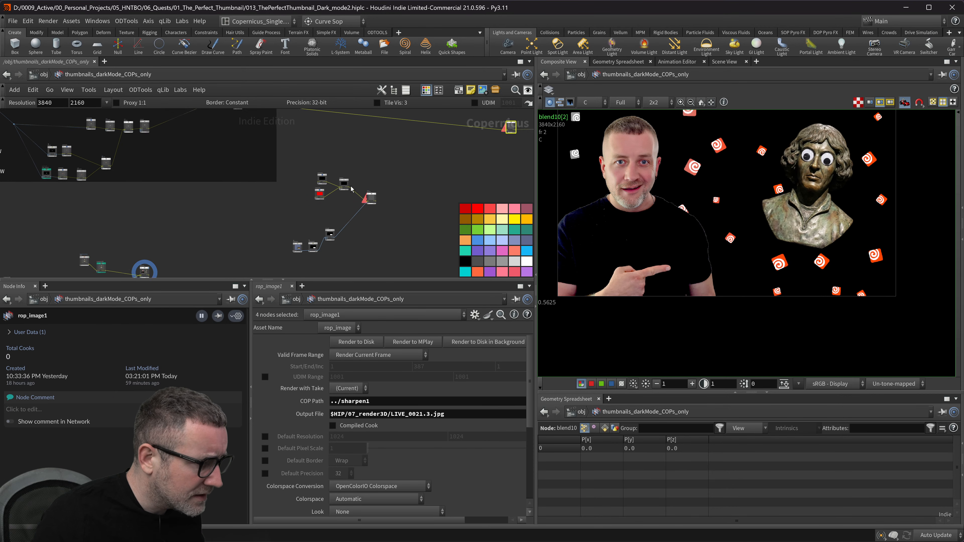
- Arrange the two constants and their switch beside blend9, line up the SDF shape chain beneath them, and raise the whole group
{"action": "left_click_drag", "start_coordinate": [340, 188], "coordinate": [359, 207]}
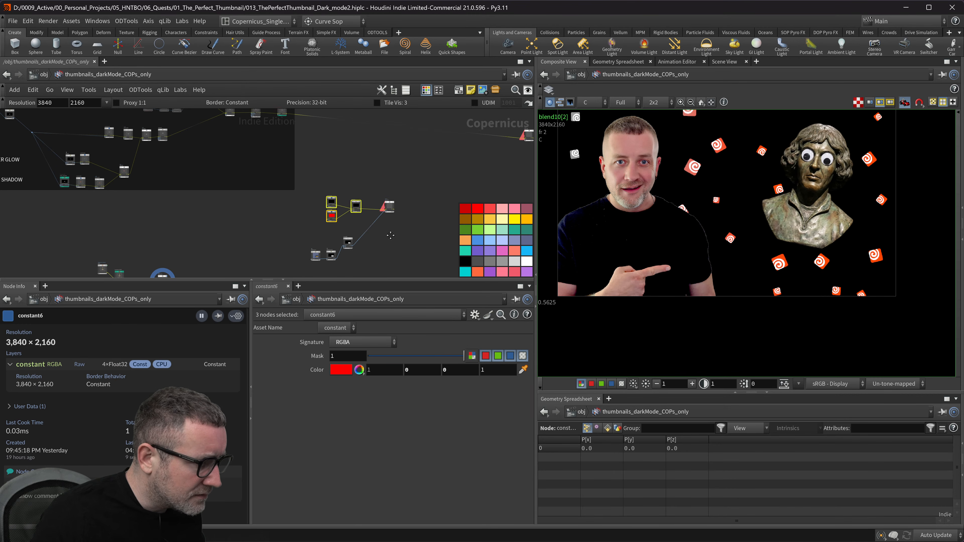
{"action": "middle_click_drag", "start_coordinate": [359, 206], "coordinate": [344, 193]}
{"action": "left_click_drag", "start_coordinate": [409, 160], "coordinate": [280, 266]}
{"action": "left_click_drag", "start_coordinate": [334, 229], "coordinate": [337, 242]}
{"action": "left_click_drag", "start_coordinate": [272, 265], "coordinate": [360, 218]}
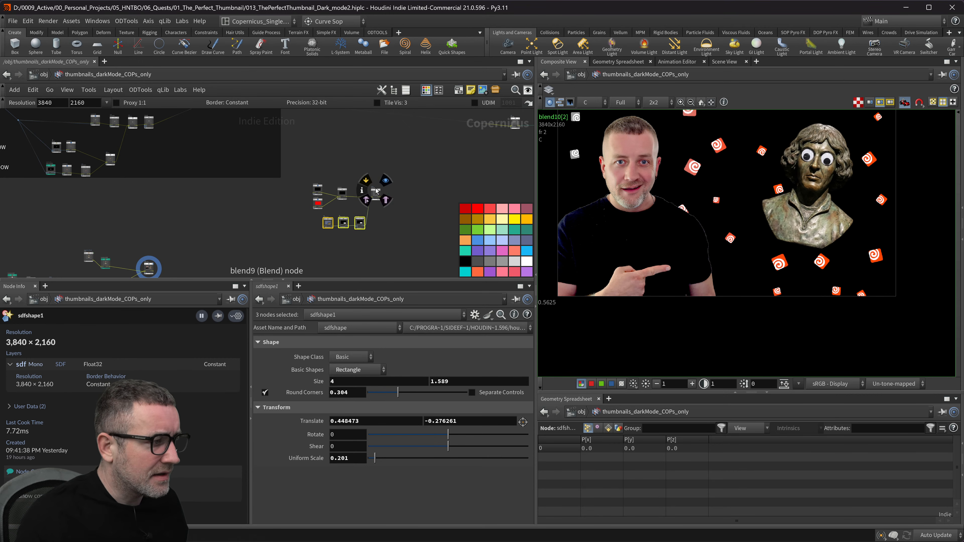
{"action": "scroll", "coordinate": [379, 184], "scroll_direction": "down", "scroll_amount": 3}
{"action": "middle_click_drag", "start_coordinate": [369, 187], "coordinate": [361, 185]}
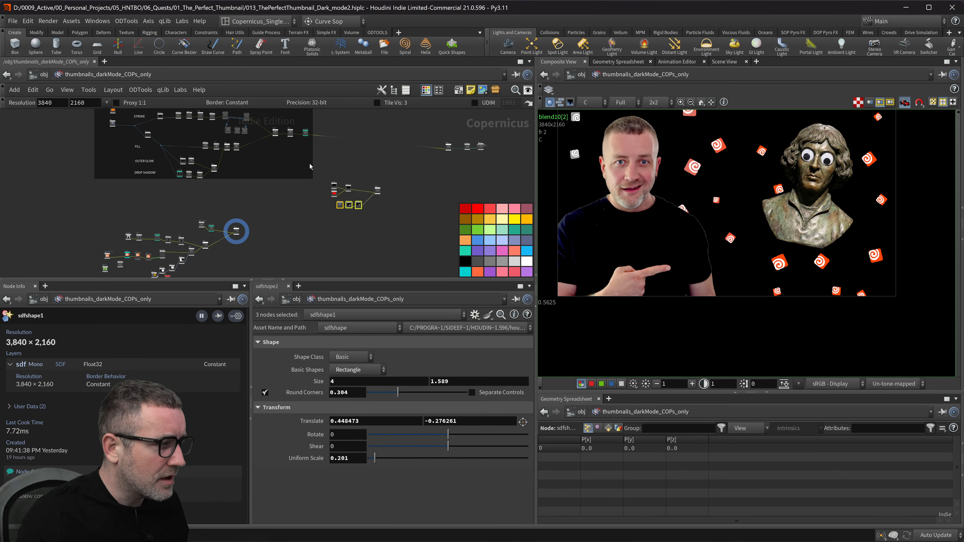
{"action": "left_click_drag", "start_coordinate": [382, 220], "coordinate": [375, 179]}
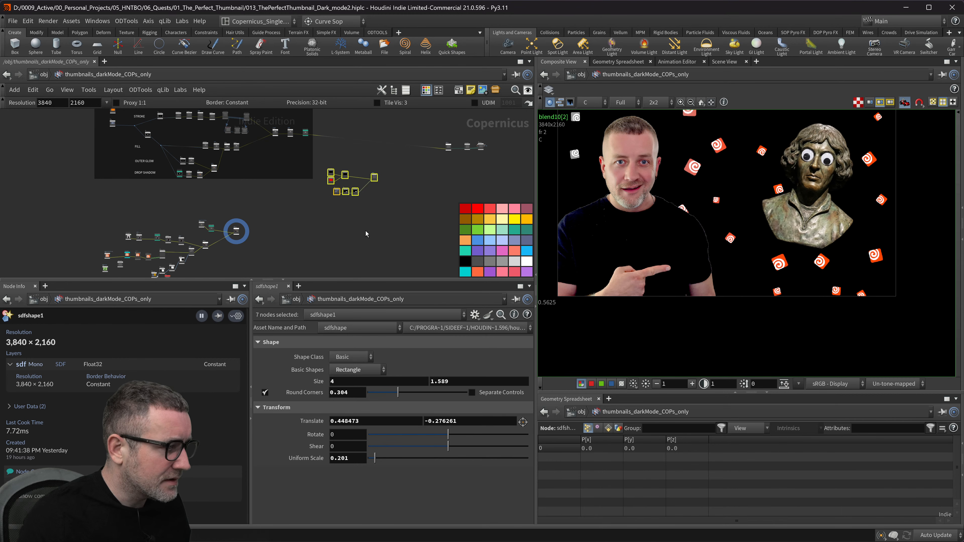
- Select all nodes of the blend10 cluster and move them farther down and away from the TEXT network box
{"action": "middle_click_drag", "start_coordinate": [365, 231], "coordinate": [374, 211]}
{"action": "middle_click_drag", "start_coordinate": [328, 240], "coordinate": [399, 197]}
{"action": "left_click_drag", "start_coordinate": [390, 151], "coordinate": [188, 255]}
{"action": "scroll", "coordinate": [336, 236], "scroll_direction": "down", "scroll_amount": 3}
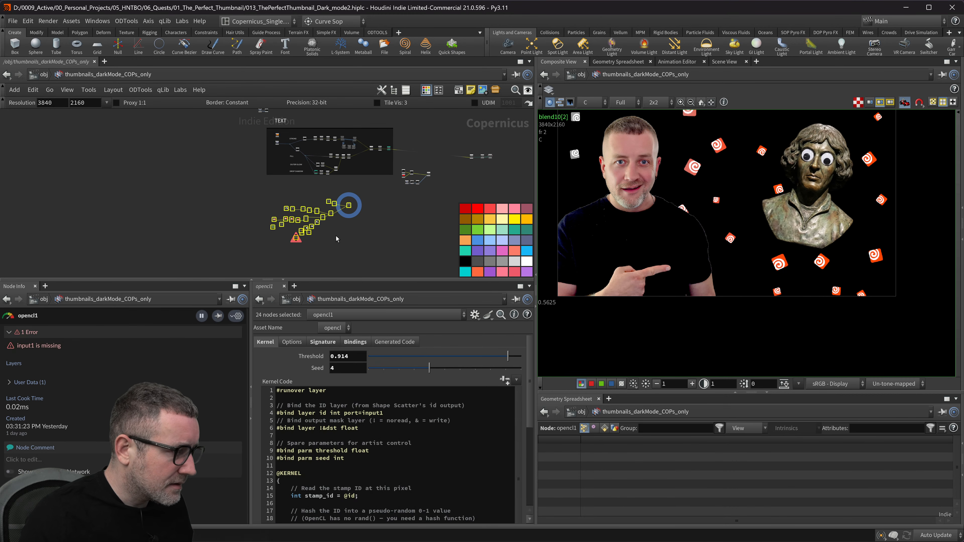
{"action": "left_click_drag", "start_coordinate": [350, 206], "coordinate": [426, 234]}
{"action": "middle_click_drag", "start_coordinate": [426, 234], "coordinate": [411, 241]}
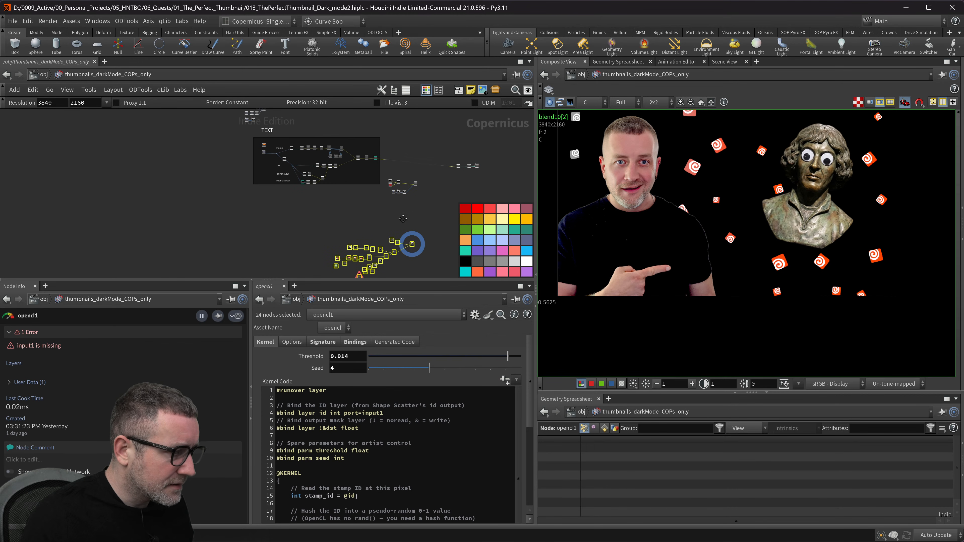
- Move the seven-node blend9 group directly beneath the TEXT network box
{"action": "left_click_drag", "start_coordinate": [435, 207], "coordinate": [291, 199]}
{"action": "middle_click_drag", "start_coordinate": [336, 218], "coordinate": [336, 169]}
{"action": "middle_click_drag", "start_coordinate": [420, 162], "coordinate": [398, 224]}
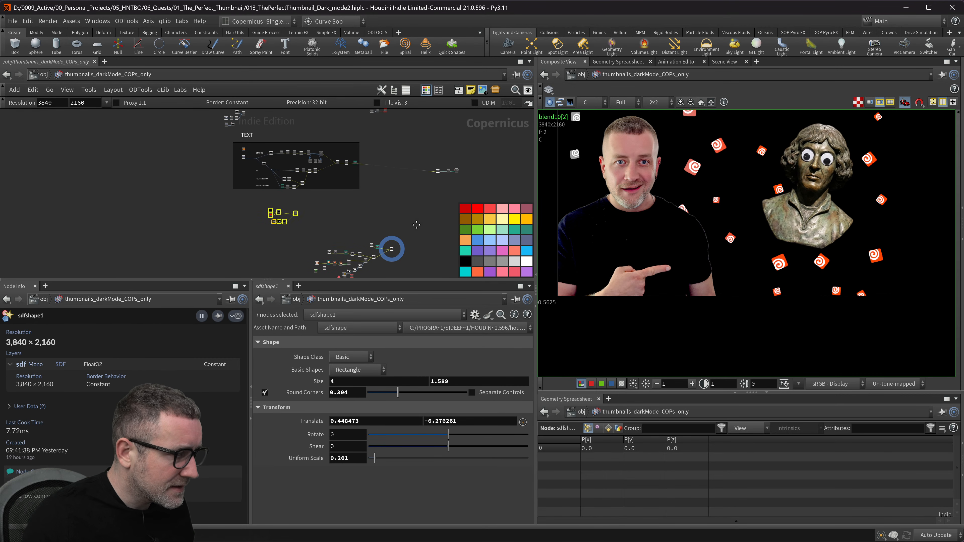
{"action": "left_click", "coordinate": [388, 208]}
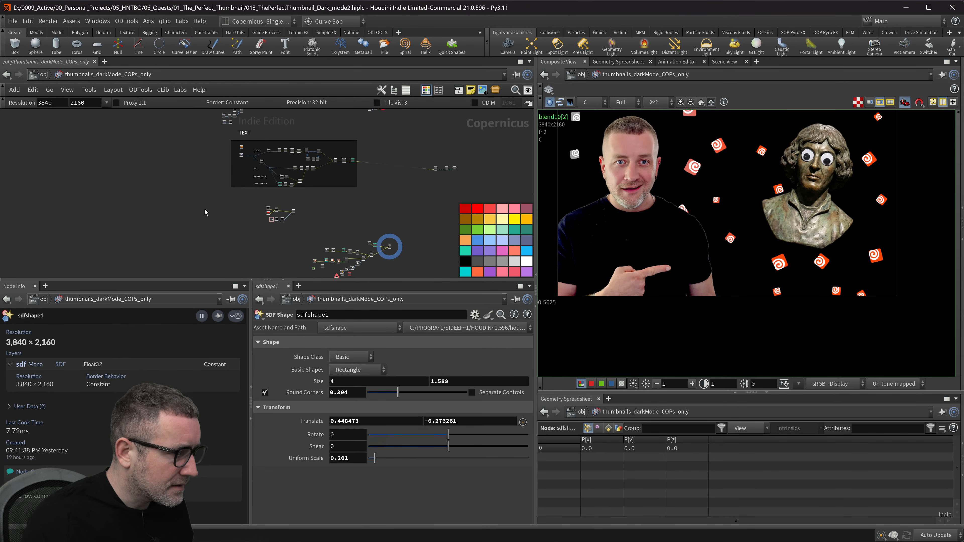
- Enclose the seven blend9 group nodes in a network box and color it black
{"action": "left_click_drag", "start_coordinate": [301, 241], "coordinate": [302, 241]}
{"action": "left_click", "coordinate": [457, 91]}
{"action": "scroll", "coordinate": [294, 238], "scroll_direction": "up", "scroll_amount": 3}
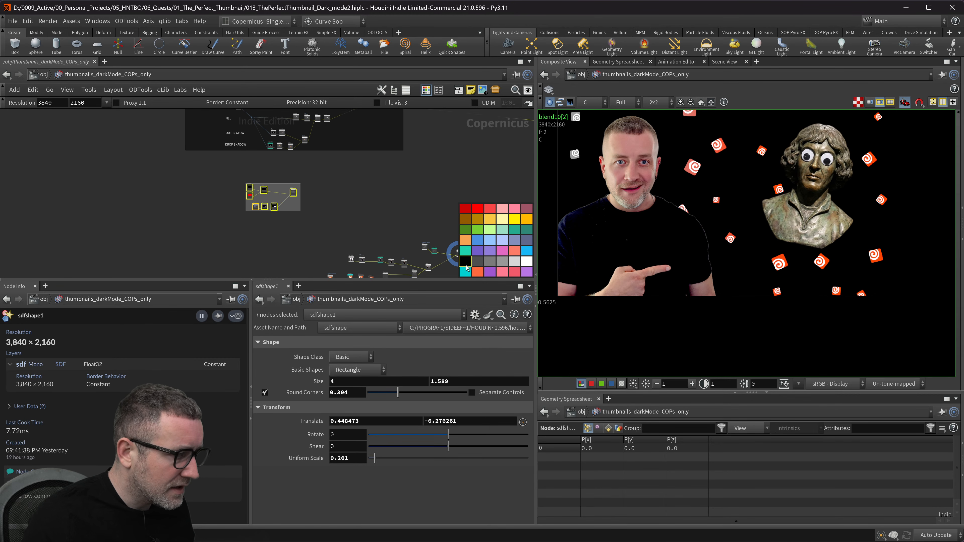
{"action": "scroll", "coordinate": [313, 221], "scroll_direction": "up", "scroll_amount": 2}
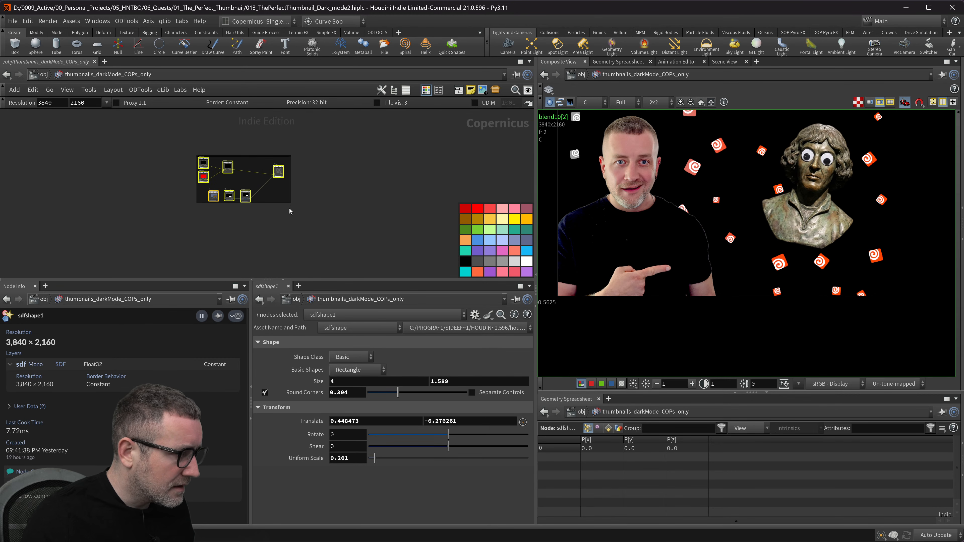
{"action": "scroll", "coordinate": [390, 202], "scroll_direction": "down", "scroll_amount": 3}
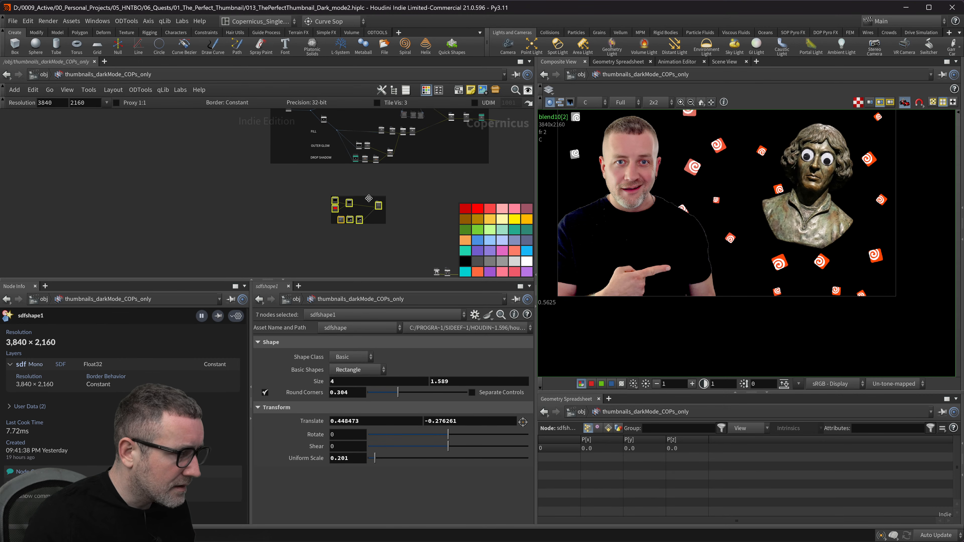
- Resize the new black network box to match the TEXT network box's width and align it directly below
{"action": "left_click", "coordinate": [369, 197]}
{"action": "left_click_drag", "start_coordinate": [367, 192], "coordinate": [479, 209]}
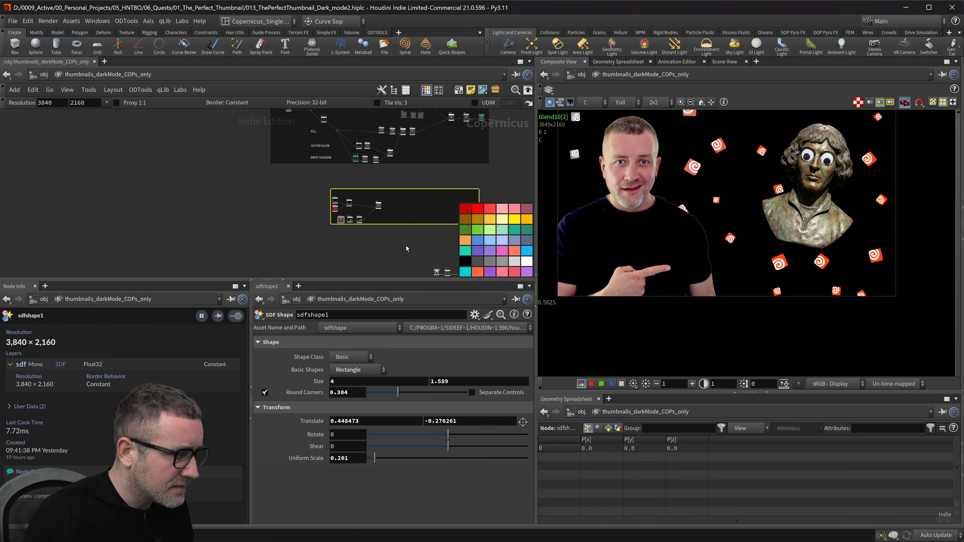
{"action": "middle_click_drag", "start_coordinate": [407, 247], "coordinate": [293, 238]}
{"action": "left_click_drag", "start_coordinate": [367, 203], "coordinate": [331, 164]}
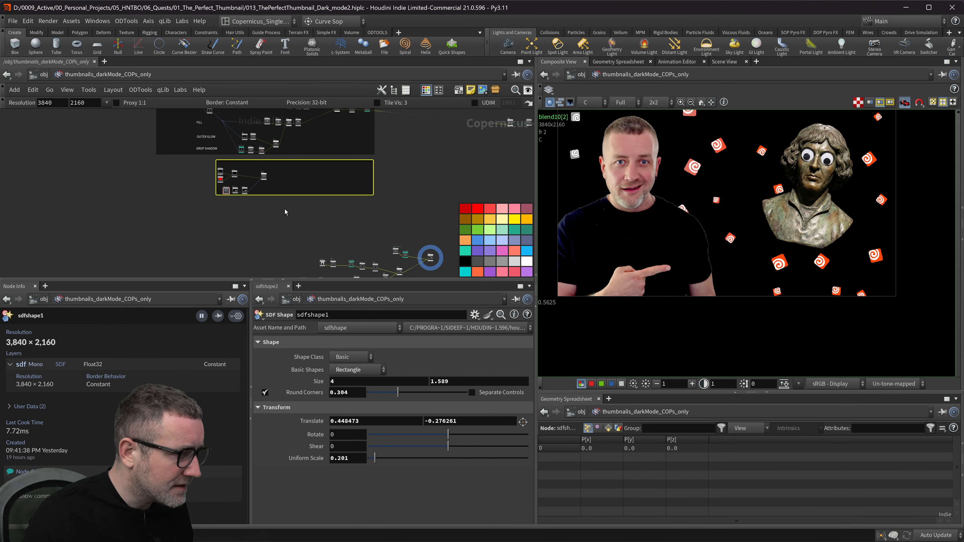
{"action": "middle_click_drag", "start_coordinate": [227, 206], "coordinate": [297, 235]}
{"action": "left_click_drag", "start_coordinate": [288, 225], "coordinate": [227, 238]}
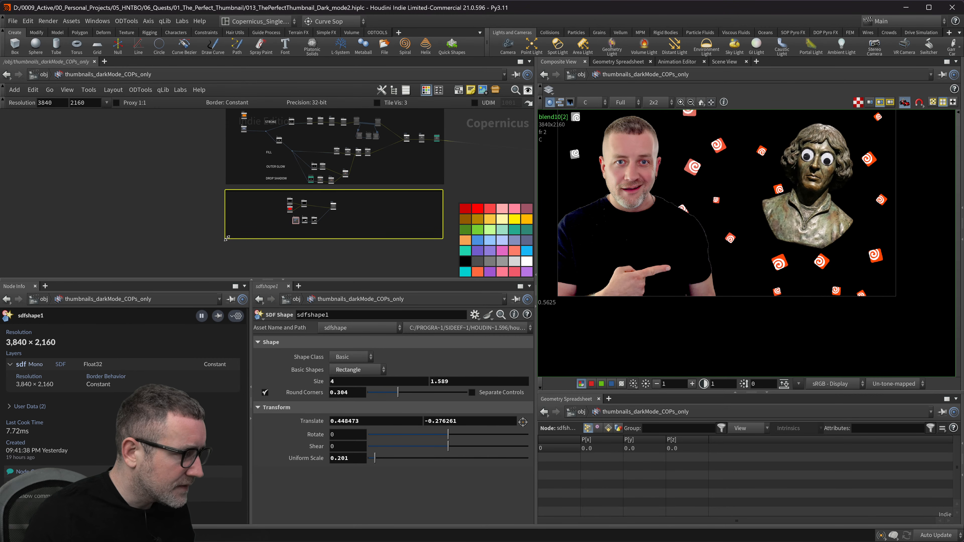
- Make the network editor taller and shift the lower network box down slightly to leave a gap under the TEXT box
{"action": "left_click_drag", "start_coordinate": [284, 281], "coordinate": [312, 256]}
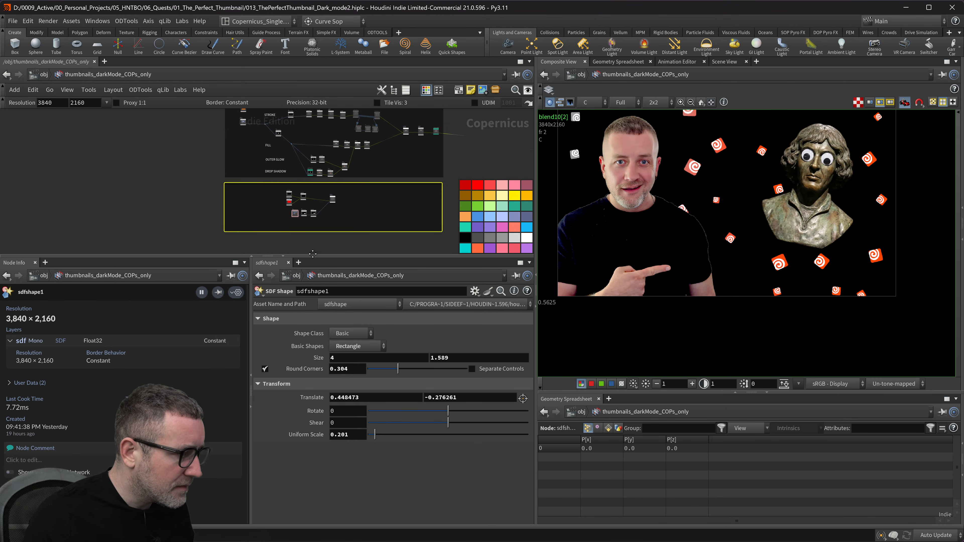
{"action": "scroll", "coordinate": [342, 162], "scroll_direction": "down", "scroll_amount": 3}
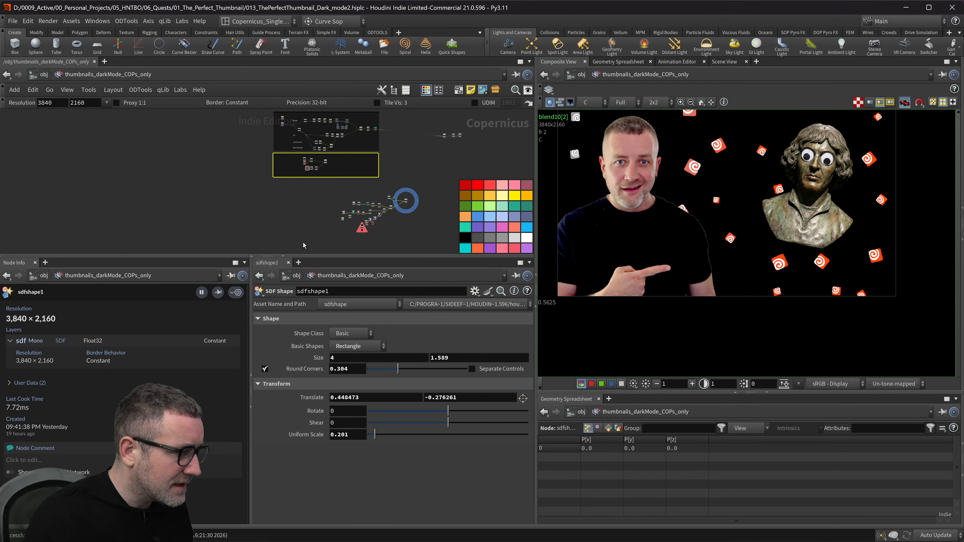
{"action": "left_click_drag", "start_coordinate": [307, 256], "coordinate": [307, 306]}
{"action": "middle_click_drag", "start_coordinate": [307, 263], "coordinate": [305, 338]}
{"action": "left_click", "coordinate": [293, 283]}
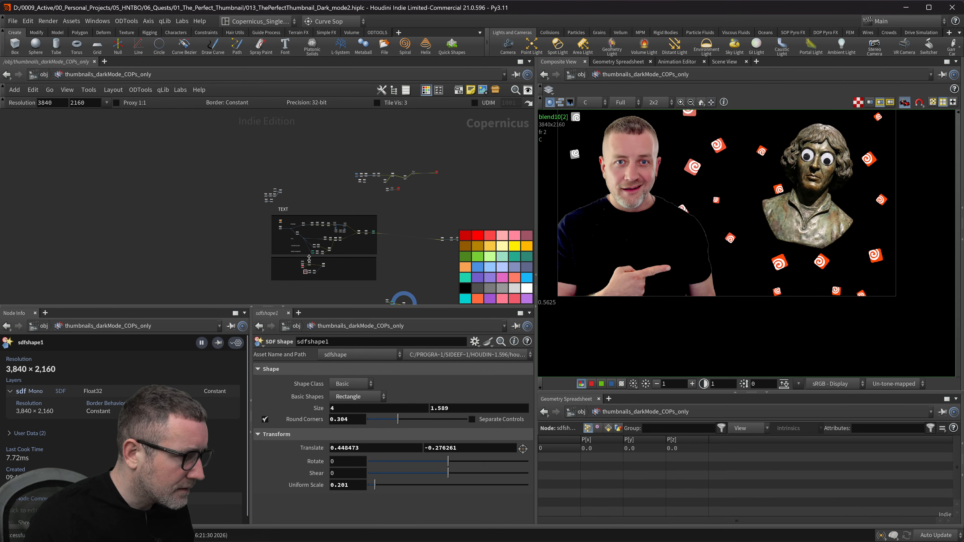
{"action": "left_click_drag", "start_coordinate": [316, 260], "coordinate": [315, 263]}
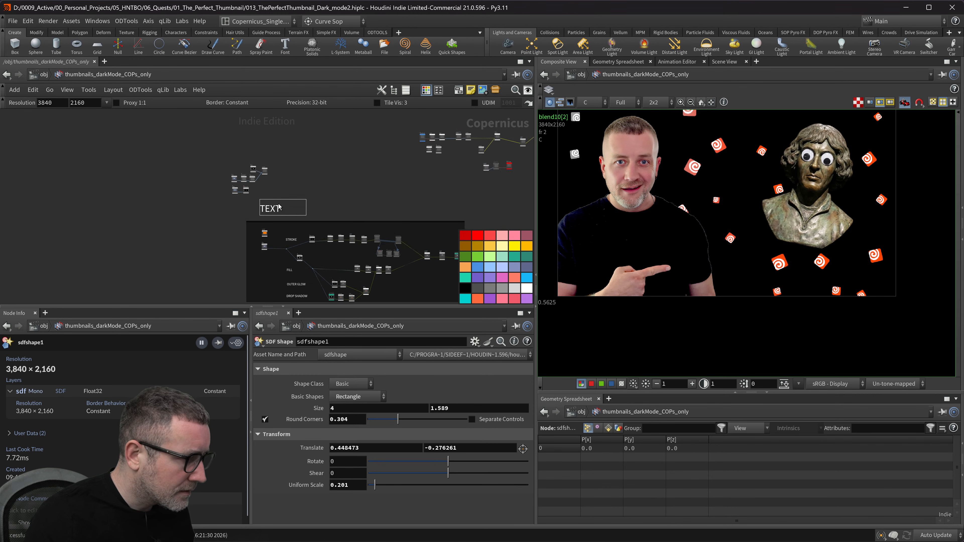
- Duplicate the TEXT sticky note above the lower network box and change the copy's text to BOX
{"action": "scroll", "coordinate": [308, 200], "scroll_direction": "up", "scroll_amount": 5}
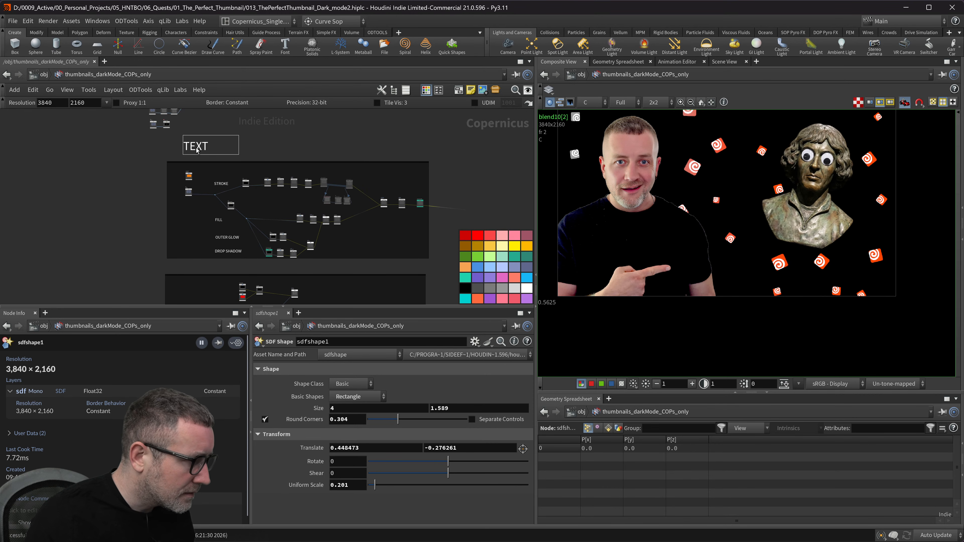
{"action": "left_click_drag", "start_coordinate": [199, 149], "coordinate": [200, 266], "text": "alt"}
{"action": "scroll", "coordinate": [200, 265], "scroll_direction": "up", "scroll_amount": 1}
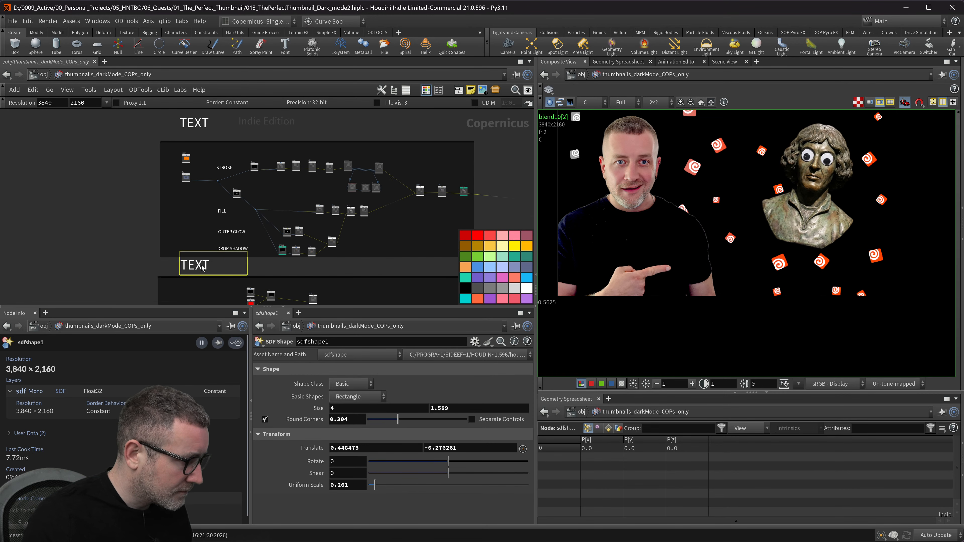
{"action": "double_click", "coordinate": [202, 267]}
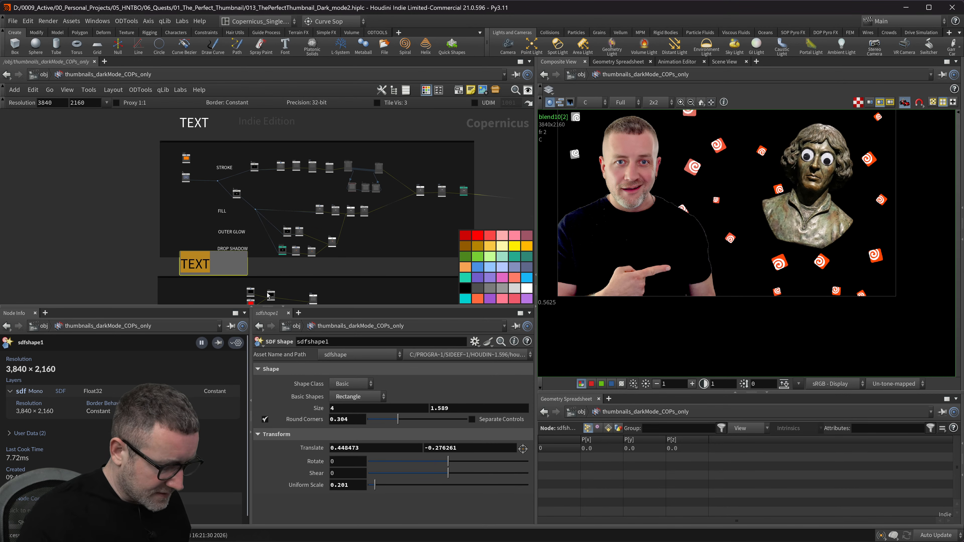
{"action": "type", "text": "BOX"}
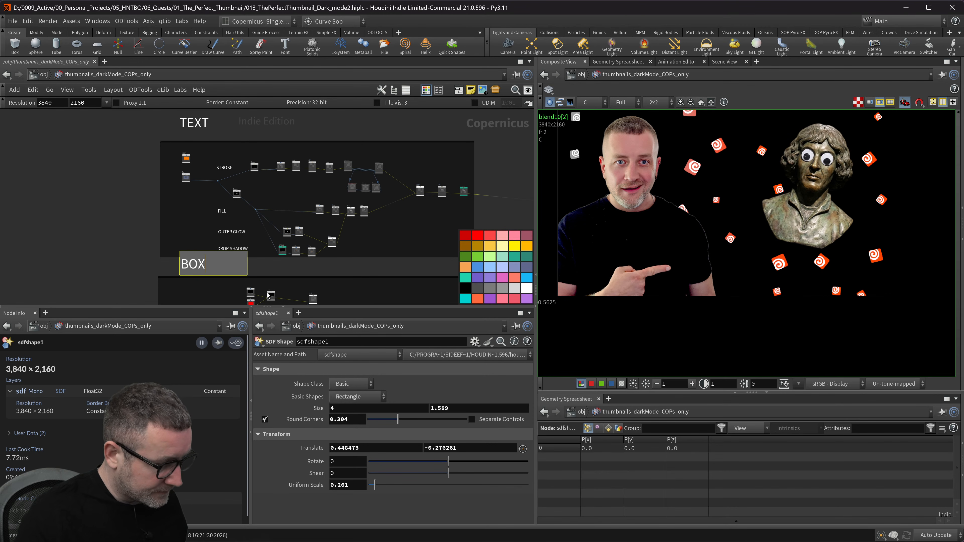
{"action": "left_click", "coordinate": [365, 270]}
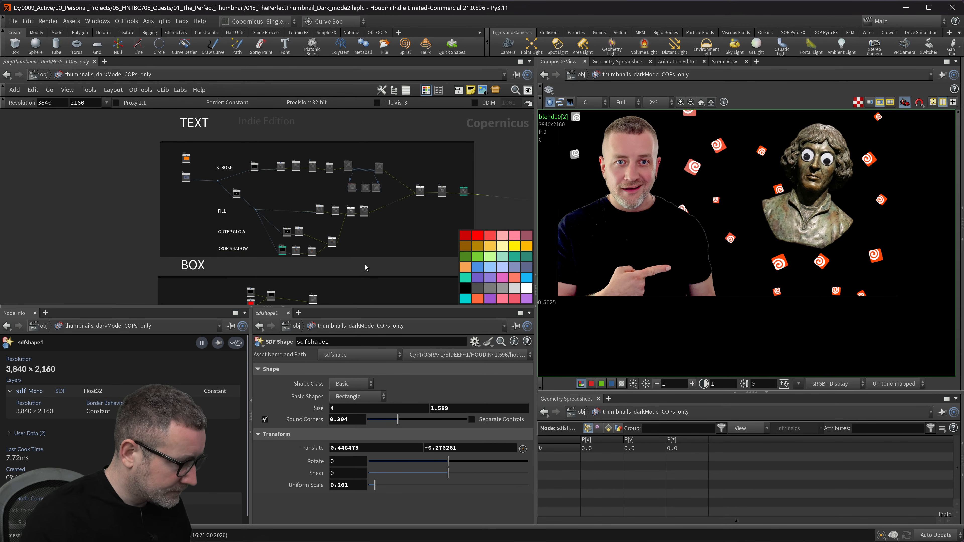
- Examine the remaining blend10 cluster and the cutout edges in its composite image up close
{"action": "middle_click_drag", "start_coordinate": [366, 265], "coordinate": [353, 124]}
{"action": "scroll", "coordinate": [342, 230], "scroll_direction": "down", "scroll_amount": 3}
{"action": "middle_click_drag", "start_coordinate": [312, 260], "coordinate": [200, 281]}
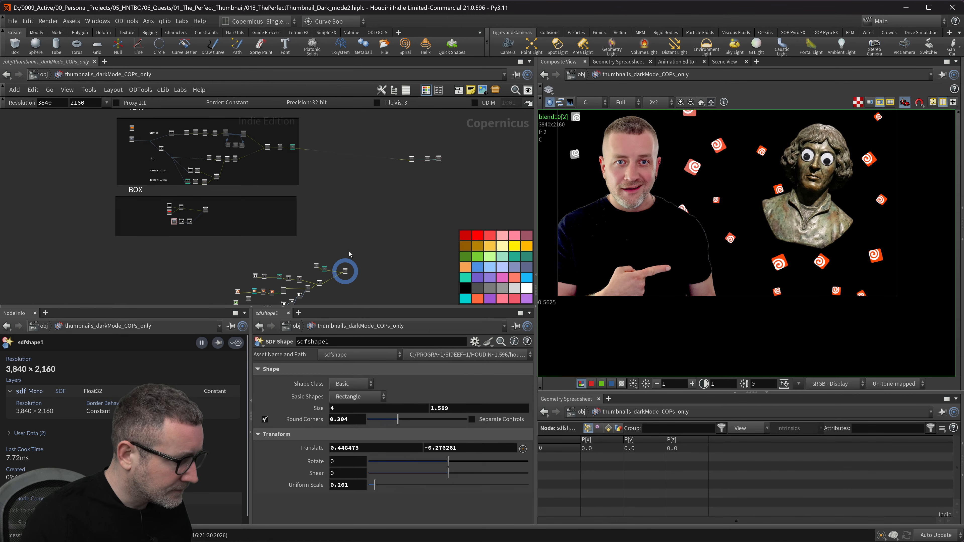
{"action": "middle_click_drag", "start_coordinate": [351, 254], "coordinate": [364, 195]}
{"action": "scroll", "coordinate": [343, 221], "scroll_direction": "up", "scroll_amount": 5}
{"action": "middle_click_drag", "start_coordinate": [326, 272], "coordinate": [414, 204]}
{"action": "scroll", "coordinate": [706, 232], "scroll_direction": "up", "scroll_amount": 7}
{"action": "scroll", "coordinate": [729, 243], "scroll_direction": "up", "scroll_amount": 1}
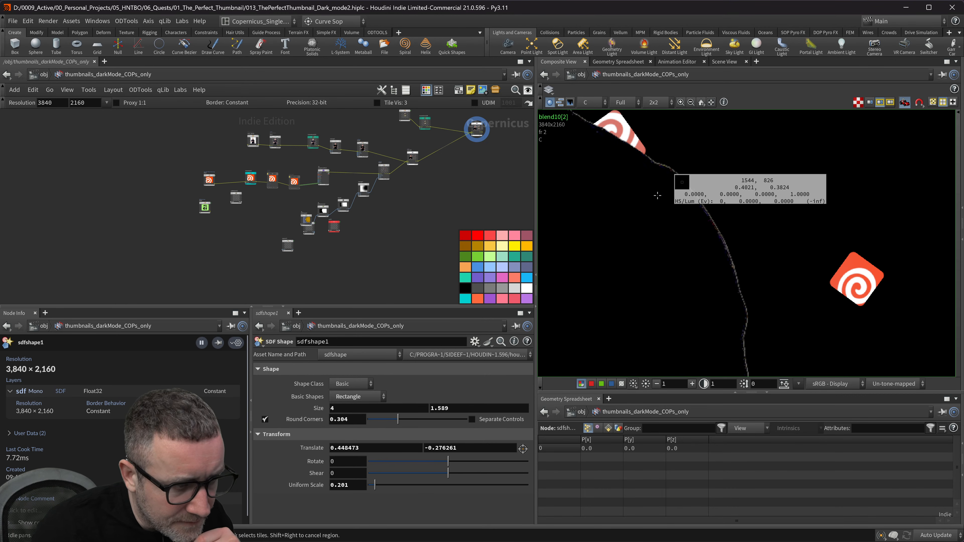
{"action": "scroll", "coordinate": [399, 265], "scroll_direction": "down", "scroll_amount": 5}
{"action": "scroll", "coordinate": [296, 263], "scroll_direction": "up", "scroll_amount": 6}
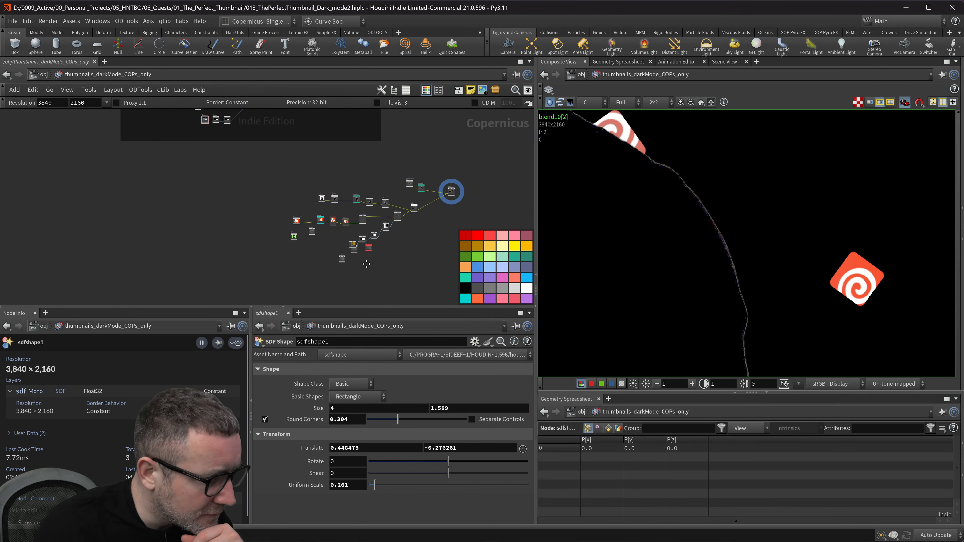
- Display the output of hsv6 at the end of the portrait image row
{"action": "middle_click_drag", "start_coordinate": [320, 210], "coordinate": [299, 194]}
{"action": "scroll", "coordinate": [448, 230], "scroll_direction": "up", "scroll_amount": 1}
{"action": "middle_click_drag", "start_coordinate": [448, 230], "coordinate": [389, 162]}
{"action": "scroll", "coordinate": [383, 206], "scroll_direction": "down", "scroll_amount": 1}
{"action": "scroll", "coordinate": [382, 205], "scroll_direction": "down", "scroll_amount": 1}
{"action": "left_click", "coordinate": [363, 128]}
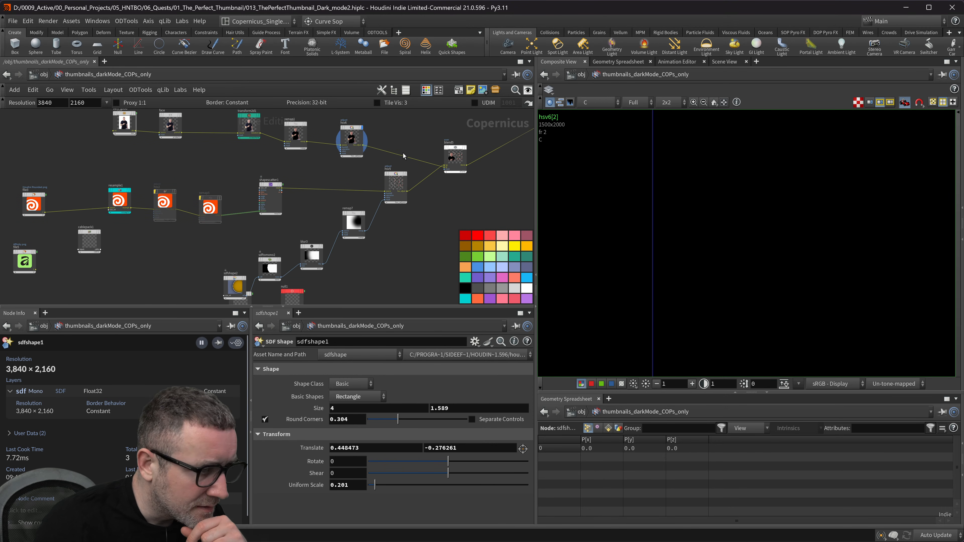
{"action": "key", "text": "h"}
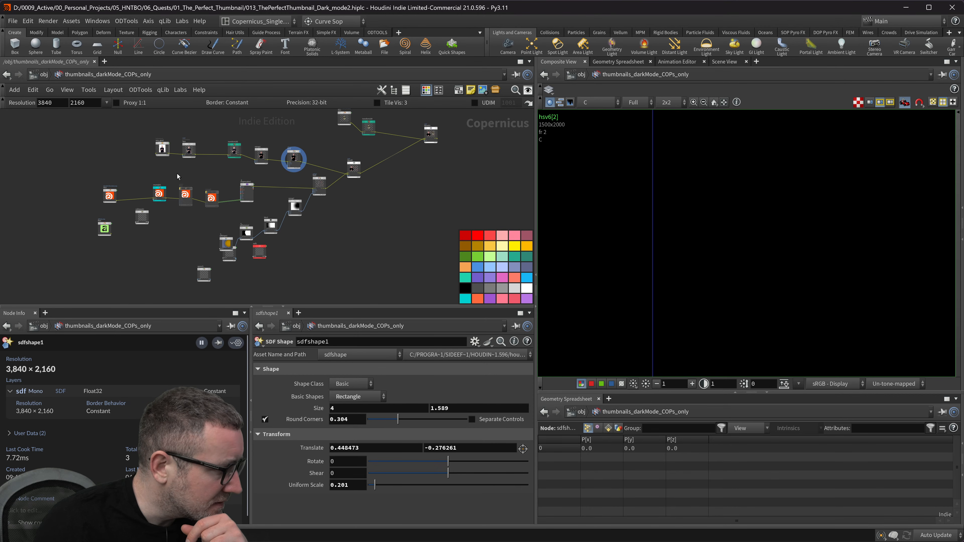
- Examine the file inputs and switch inside the very_good subnetwork, and return to the parent network
{"action": "scroll", "coordinate": [177, 177], "scroll_direction": "up", "scroll_amount": 5}
{"action": "double_click", "coordinate": [173, 164]}
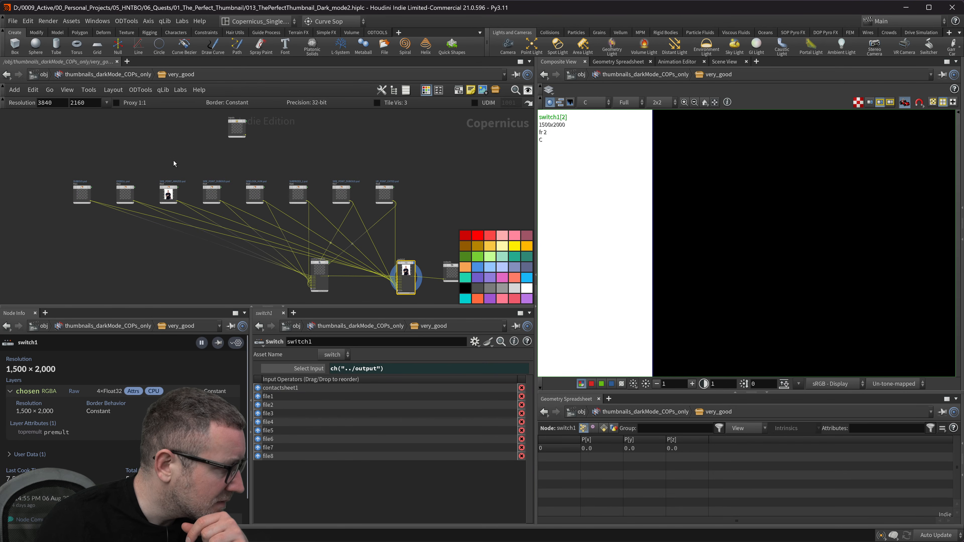
{"action": "scroll", "coordinate": [372, 223], "scroll_direction": "up", "scroll_amount": 3}
{"action": "middle_click_drag", "start_coordinate": [428, 200], "coordinate": [398, 143]}
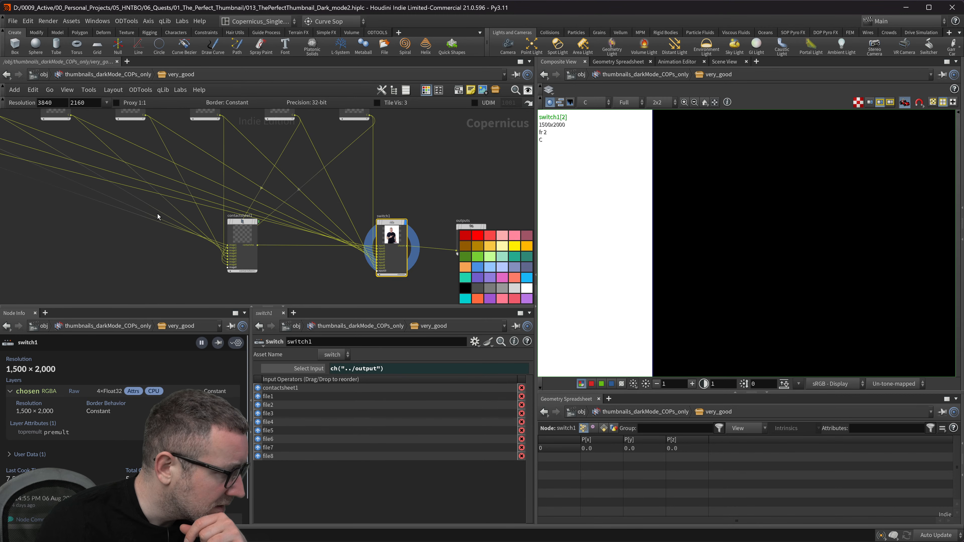
{"action": "scroll", "coordinate": [189, 204], "scroll_direction": "down", "scroll_amount": 4}
{"action": "middle_click_drag", "start_coordinate": [255, 194], "coordinate": [291, 240]}
{"action": "scroll", "coordinate": [292, 239], "scroll_direction": "up", "scroll_amount": 3}
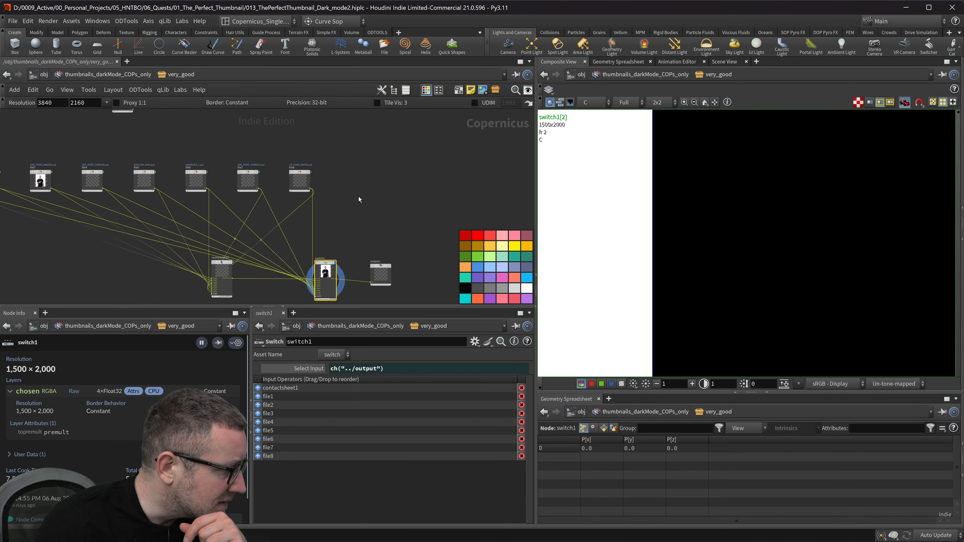
{"action": "key", "text": "u"}
- Display the blend5 composite and inspect the edge of the black shirt
{"action": "middle_click_drag", "start_coordinate": [359, 191], "coordinate": [194, 182]}
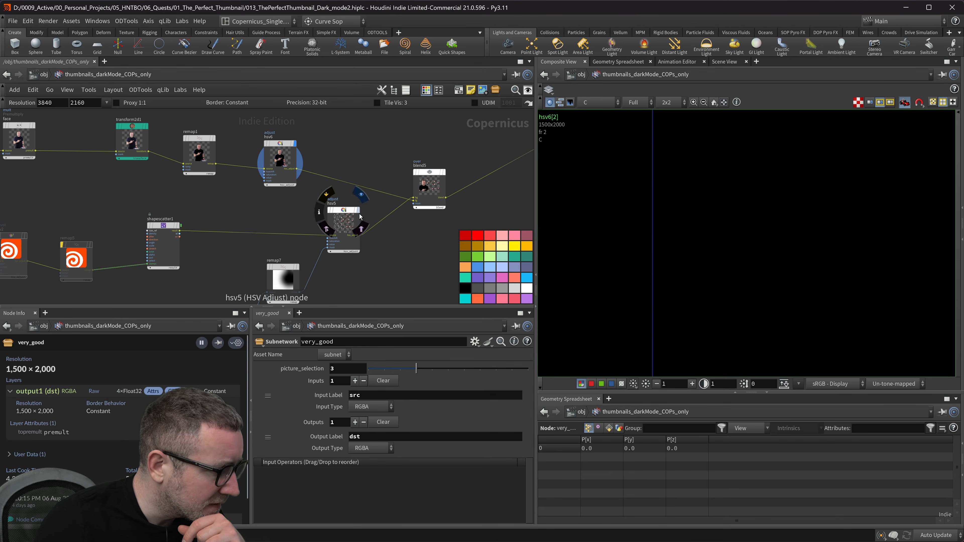
{"action": "left_click", "coordinate": [444, 172]}
{"action": "scroll", "coordinate": [470, 202], "scroll_direction": "down", "scroll_amount": 2}
{"action": "scroll", "coordinate": [738, 222], "scroll_direction": "down", "scroll_amount": 1}
{"action": "scroll", "coordinate": [734, 220], "scroll_direction": "down", "scroll_amount": 2}
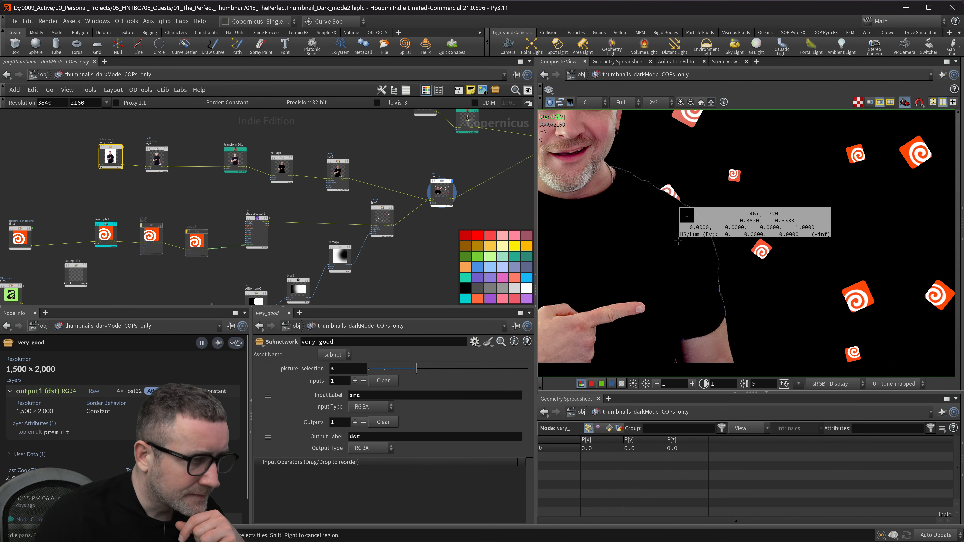
- Tighten the spacing of remap1 and hsv6, and insert a Premultiply node between hsv6 and blend5
{"action": "scroll", "coordinate": [342, 137], "scroll_direction": "down", "scroll_amount": 2}
{"action": "left_click_drag", "start_coordinate": [266, 129], "coordinate": [282, 146]}
{"action": "left_click", "coordinate": [323, 149]}
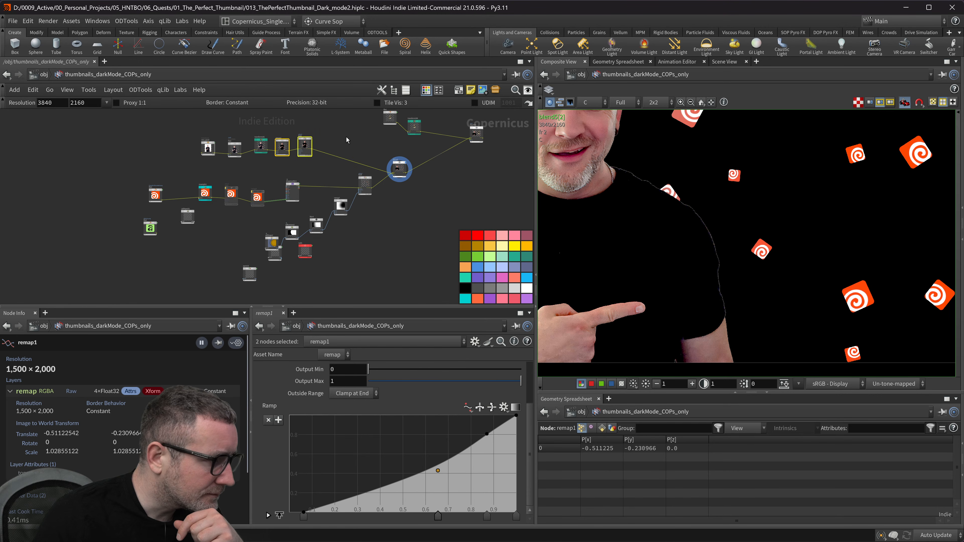
{"action": "key", "text": "Tab"}
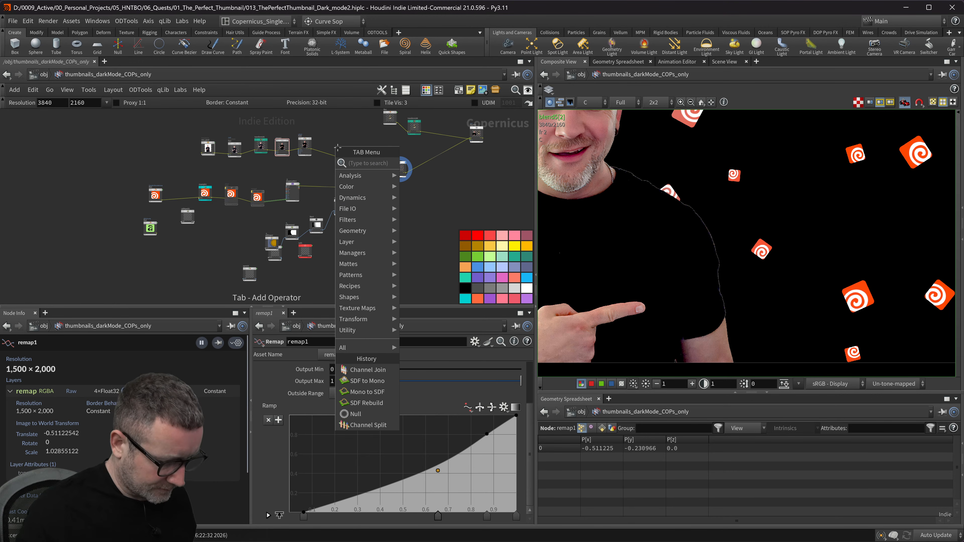
{"action": "type", "text": "prem"}
{"action": "key", "text": "Return"}
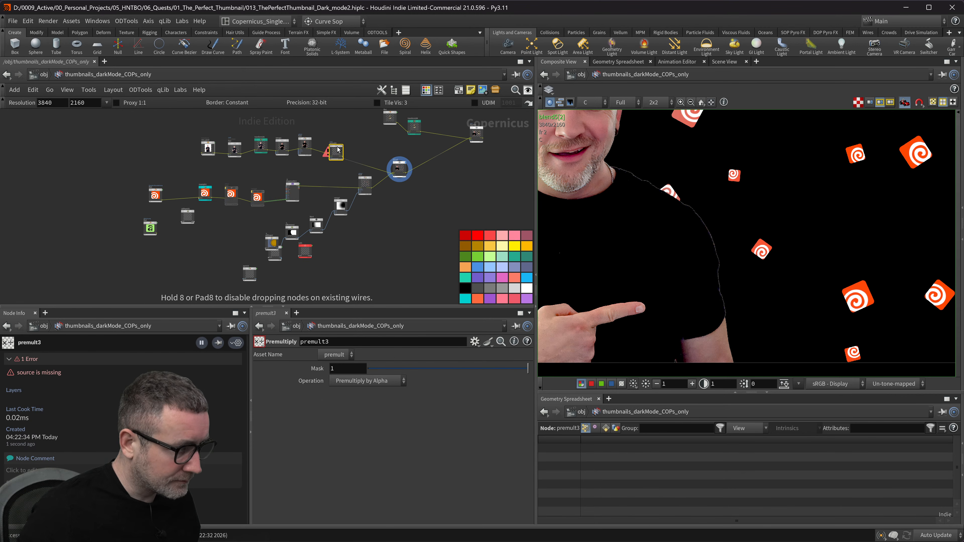
{"action": "left_click_drag", "start_coordinate": [339, 143], "coordinate": [342, 144]}
{"action": "scroll", "coordinate": [334, 170], "scroll_direction": "up", "scroll_amount": 3}
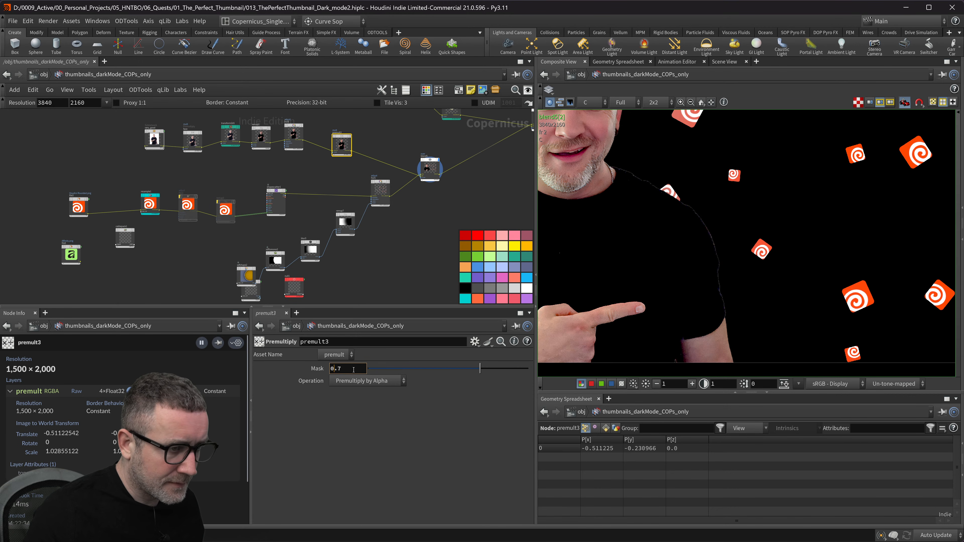
- Try a Mask value of 0.7 on the new Premultiply node and restore it to 1
{"action": "type", "text": ".7"}
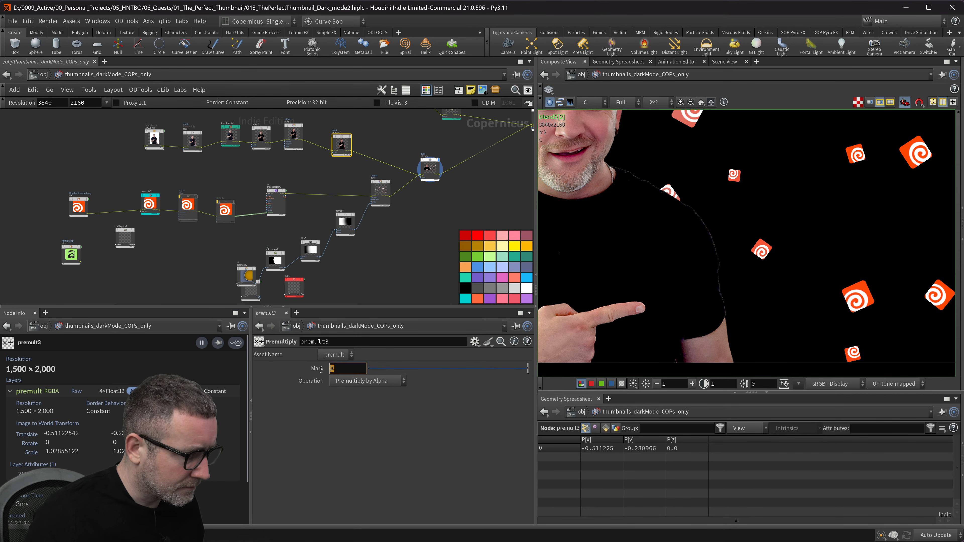
{"action": "type", "text": "1"}
{"action": "key", "text": "Return"}
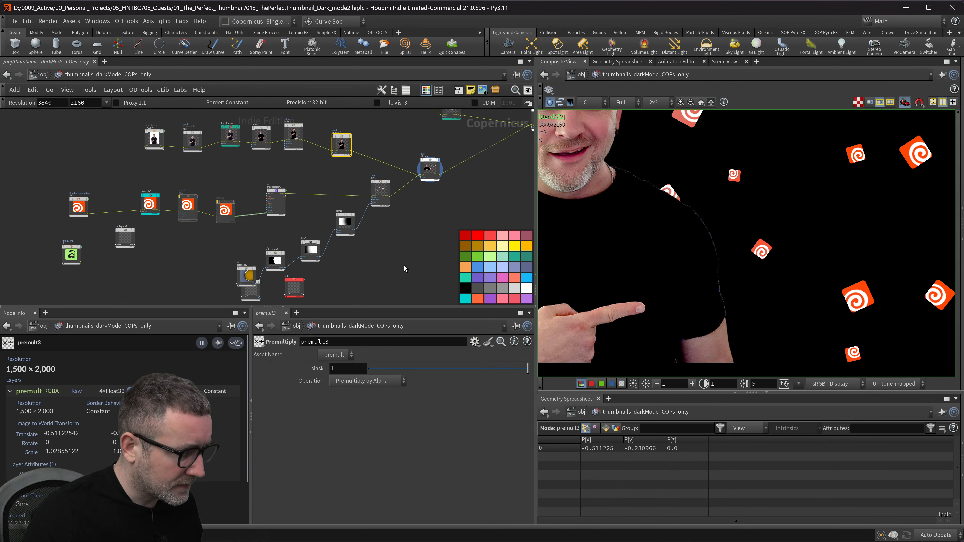
{"action": "middle_click_drag", "start_coordinate": [370, 214], "coordinate": [350, 235]}
{"action": "key", "text": "Tab"}
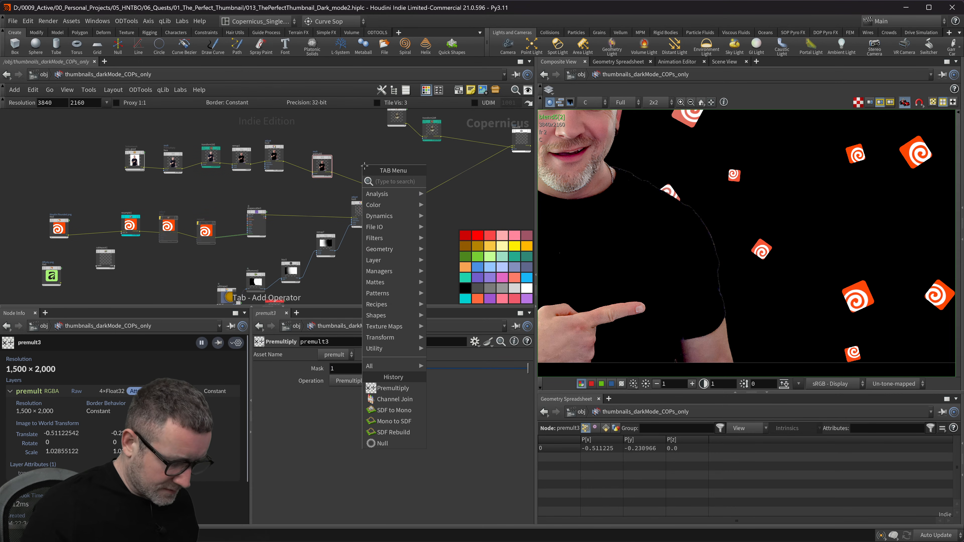
{"action": "type", "text": "s"}
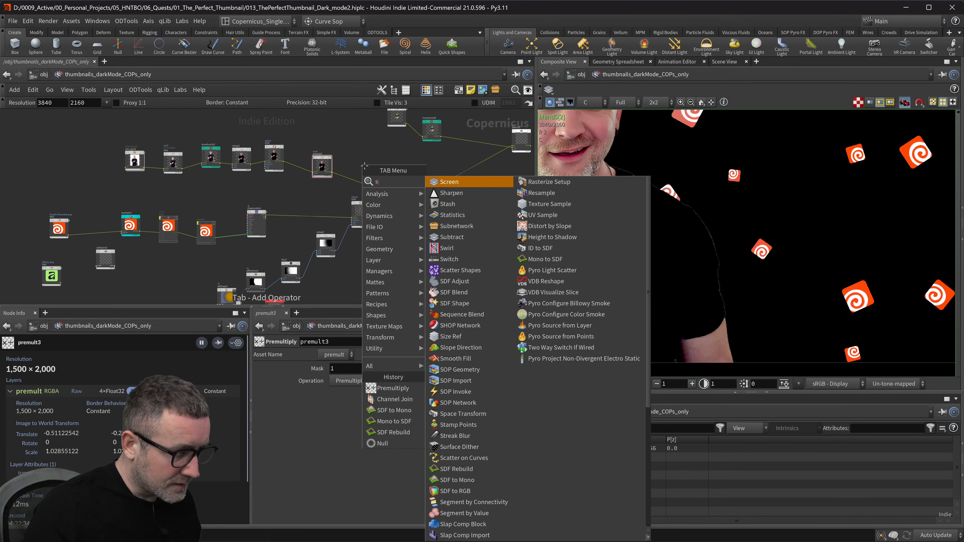
{"action": "type", "text": "jri"}
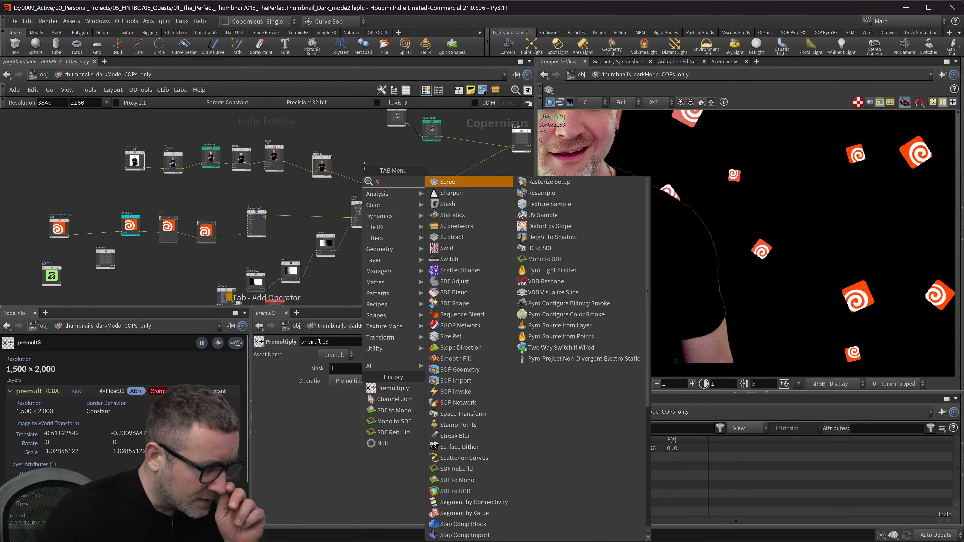
{"action": "key", "text": "BackSpace"}
{"action": "key", "text": "BackSpace"}
{"action": "key", "text": "BackSpace"}
{"action": "key", "text": "BackSpace"}
{"action": "type", "text": "s"}
{"action": "key", "text": "BackSpace"}
{"action": "type", "text": "s"}
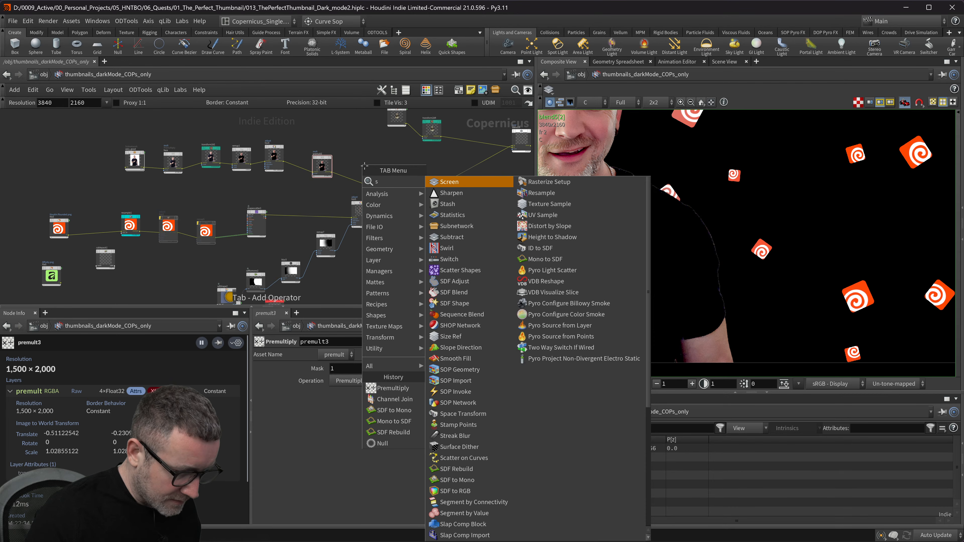
{"action": "key", "text": "Escape"}
- Move the new Premultiply node into line directly beside hsv6 at the end of the portrait row
{"action": "middle_click_drag", "start_coordinate": [329, 136], "coordinate": [326, 233]}
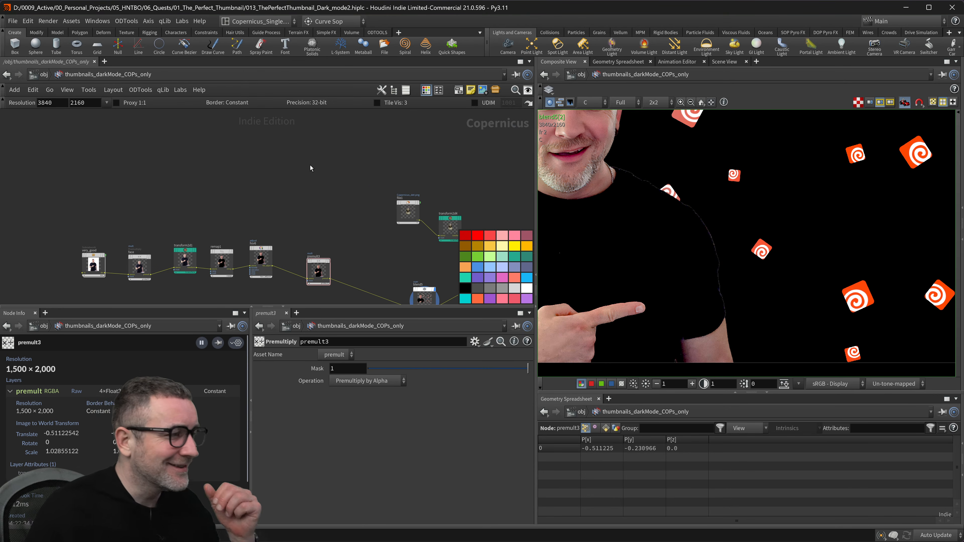
{"action": "scroll", "coordinate": [338, 187], "scroll_direction": "down", "scroll_amount": 2}
{"action": "middle_click_drag", "start_coordinate": [338, 187], "coordinate": [380, 193]}
{"action": "left_click_drag", "start_coordinate": [192, 183], "coordinate": [376, 195]}
{"action": "left_click", "coordinate": [384, 202]}
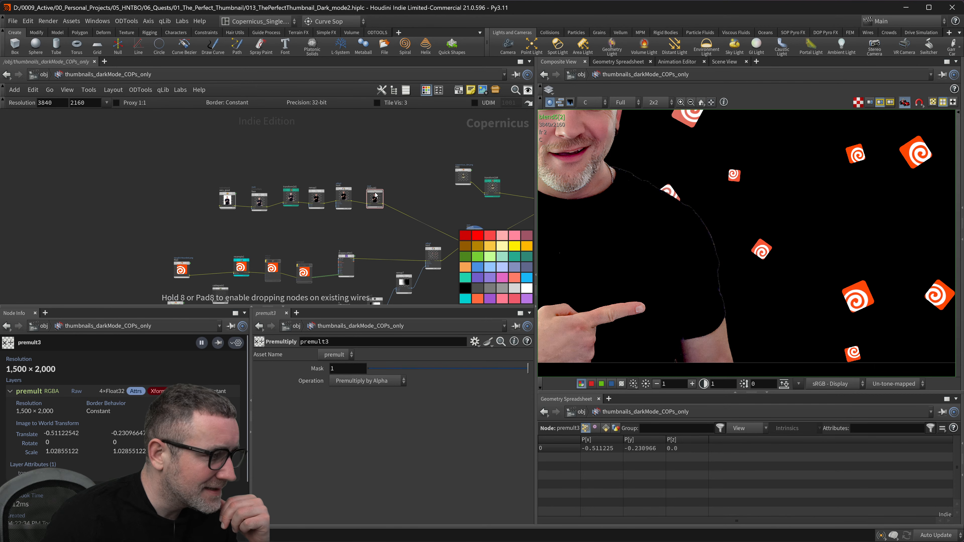
{"action": "middle_click_drag", "start_coordinate": [403, 201], "coordinate": [406, 208]}
{"action": "scroll", "coordinate": [399, 210], "scroll_direction": "up", "scroll_amount": 3}
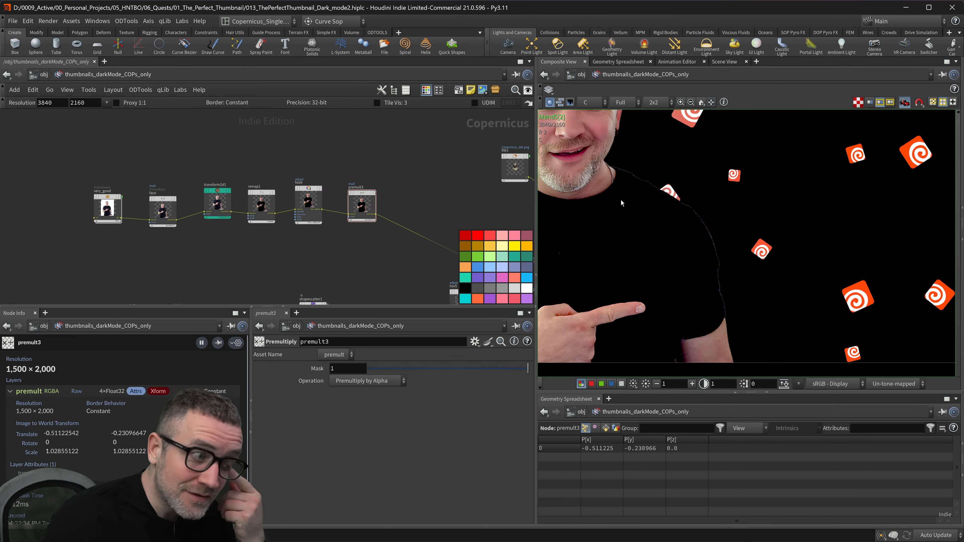
- Copy the Channel Split, Mono to SDF, SDF Rebuild, SDF to Mono and Channel Join nodes from the STROKE row
{"action": "scroll", "coordinate": [758, 208], "scroll_direction": "down", "scroll_amount": 1}
{"action": "scroll", "coordinate": [640, 235], "scroll_direction": "down", "scroll_amount": 2}
{"action": "scroll", "coordinate": [411, 236], "scroll_direction": "down", "scroll_amount": 5}
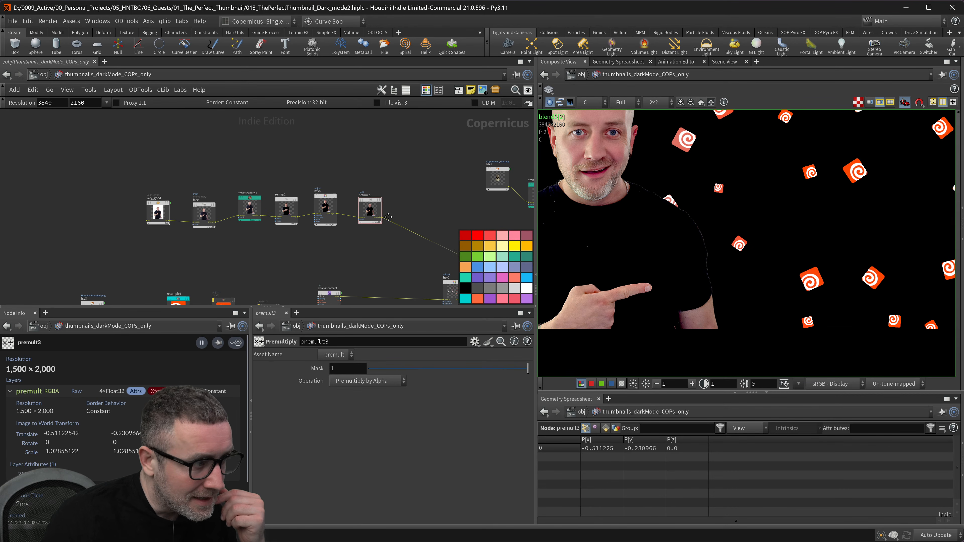
{"action": "middle_click_drag", "start_coordinate": [286, 163], "coordinate": [296, 265]}
{"action": "middle_click_drag", "start_coordinate": [359, 128], "coordinate": [344, 193]}
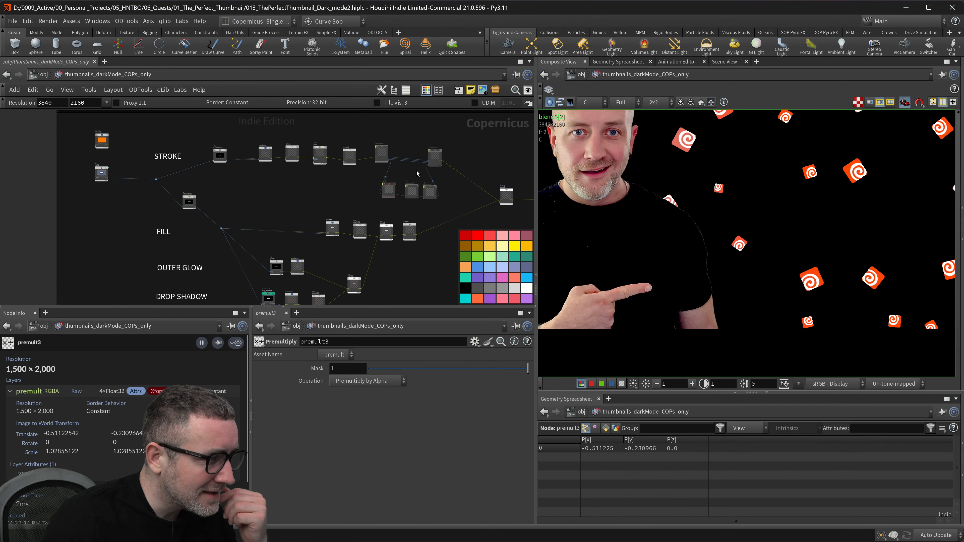
{"action": "scroll", "coordinate": [416, 162], "scroll_direction": "up", "scroll_amount": 4}
{"action": "scroll", "coordinate": [445, 187], "scroll_direction": "down", "scroll_amount": 2}
{"action": "left_click_drag", "start_coordinate": [466, 122], "coordinate": [351, 223]}
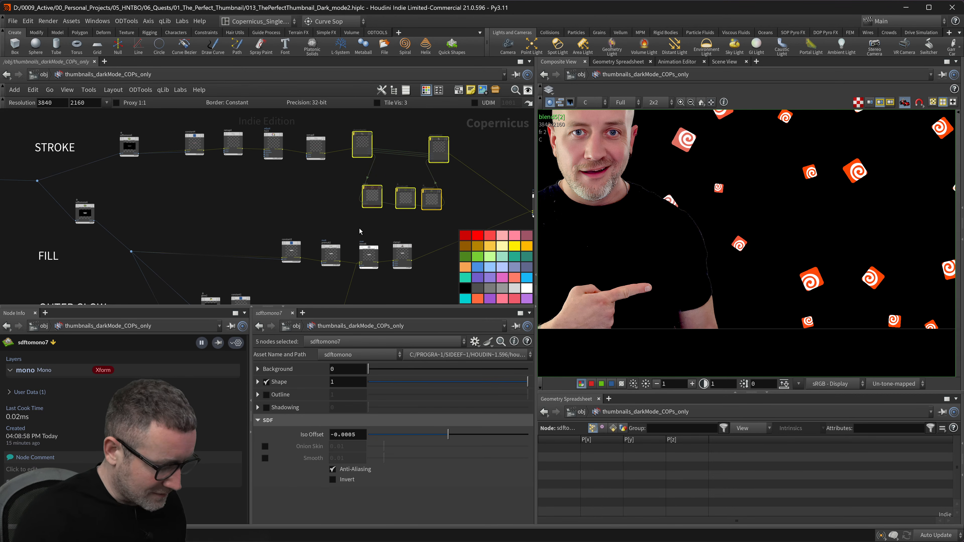
{"action": "key", "text": "ctrl+c"}
{"action": "scroll", "coordinate": [359, 230], "scroll_direction": "down", "scroll_amount": 3}
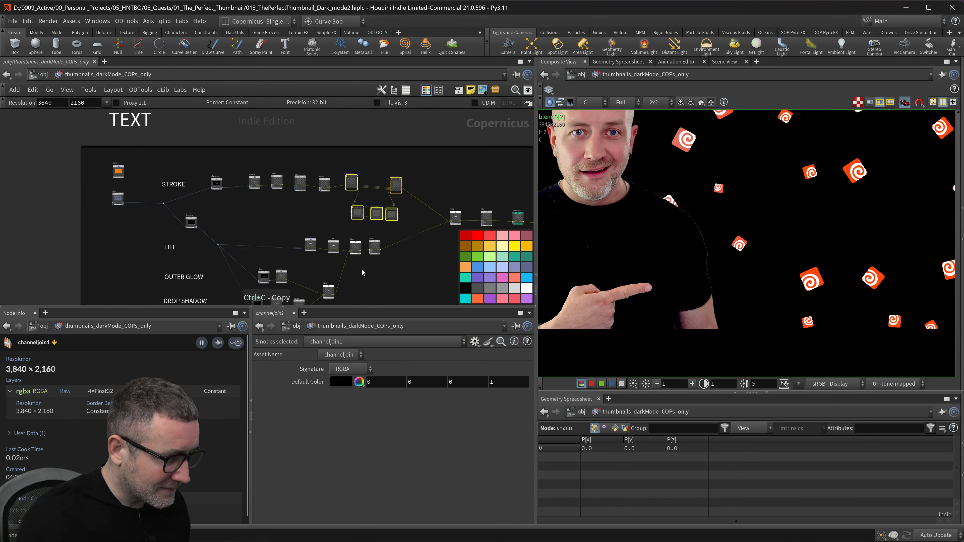
- Try pasting the copied SDF nodes beside the portrait row's Premultiply node, and undo the misplaced paste
{"action": "middle_click_drag", "start_coordinate": [359, 270], "coordinate": [342, 87]}
{"action": "middle_click_drag", "start_coordinate": [269, 274], "coordinate": [266, 176]}
{"action": "key", "text": "h"}
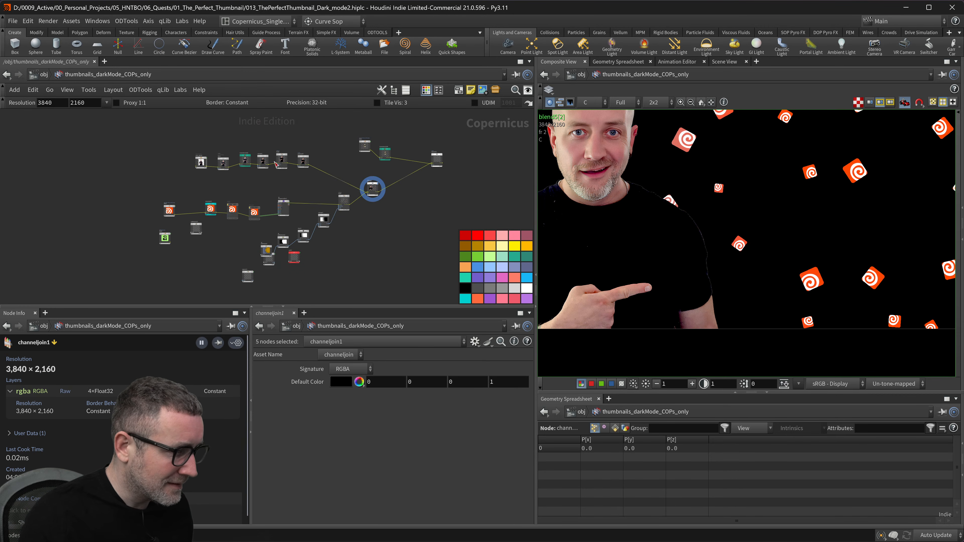
{"action": "left_click", "coordinate": [322, 169]}
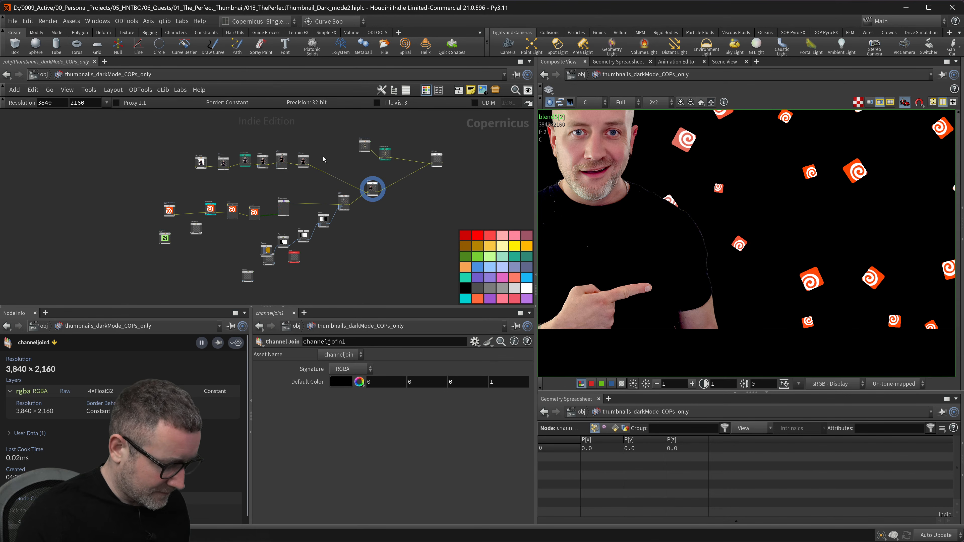
{"action": "key", "text": "ctrl+v"}
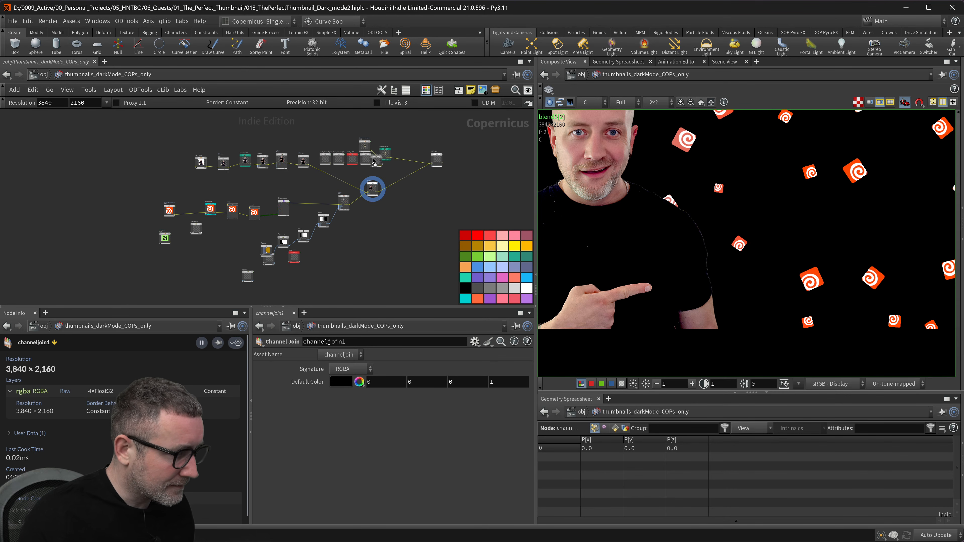
{"action": "left_click_drag", "start_coordinate": [375, 159], "coordinate": [359, 166]}
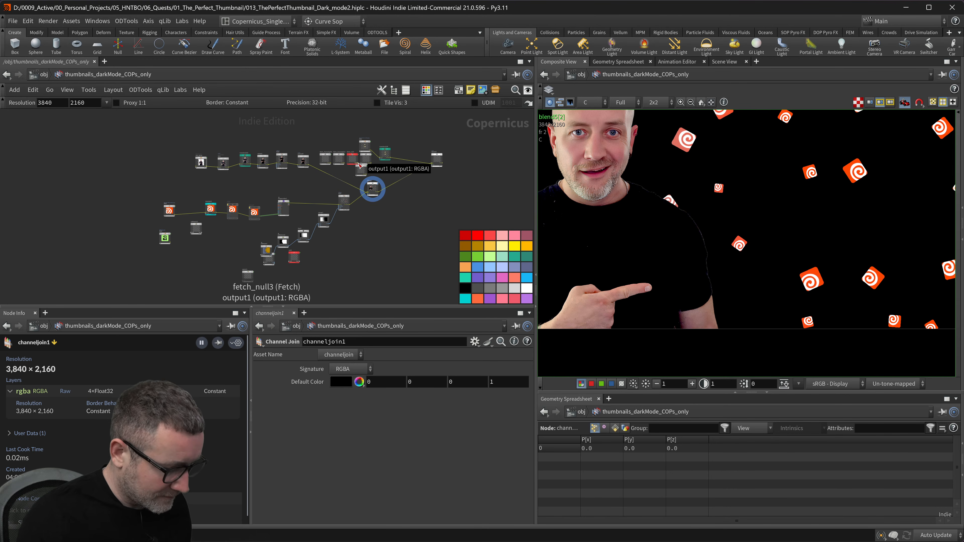
{"action": "key", "text": "ctrl+z"}
- Make room after the portrait row by shifting the blend nodes away and moving the six portrait nodes up
{"action": "scroll", "coordinate": [359, 168], "scroll_direction": "down", "scroll_amount": 2}
{"action": "middle_click_drag", "start_coordinate": [374, 175], "coordinate": [382, 178]}
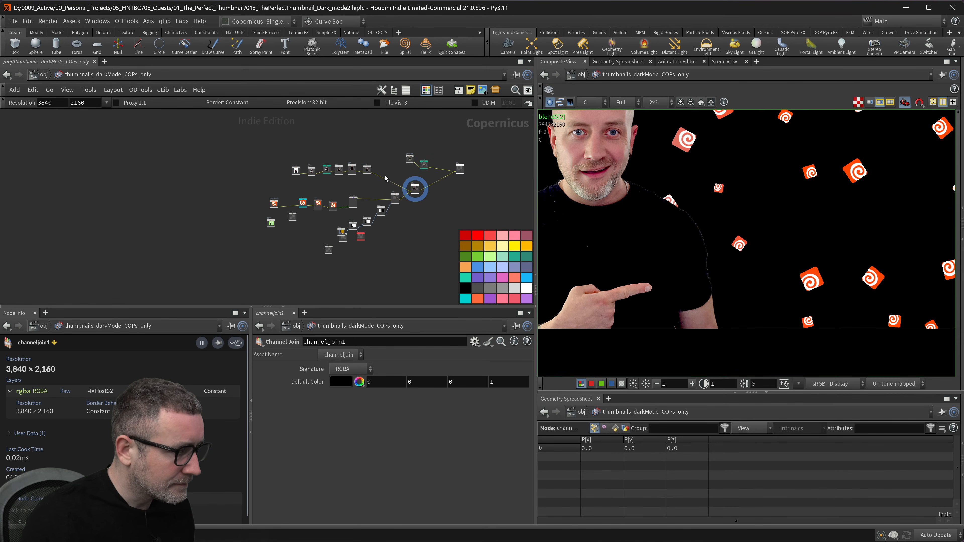
{"action": "mouse_move", "coordinate": [391, 148]}
{"action": "left_mouse_down"}
{"action": "mouse_move", "coordinate": [462, 188]}
{"action": "mouse_move", "coordinate": [456, 202]}
{"action": "mouse_move", "coordinate": [500, 210]}
{"action": "mouse_move", "coordinate": [283, 186]}
{"action": "left_mouse_up"}
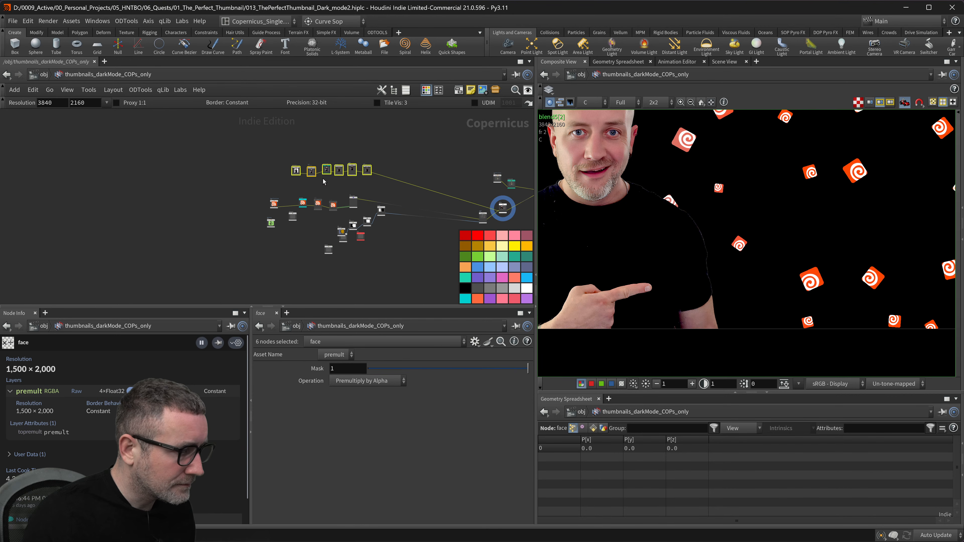
{"action": "left_click_drag", "start_coordinate": [365, 172], "coordinate": [351, 150]}
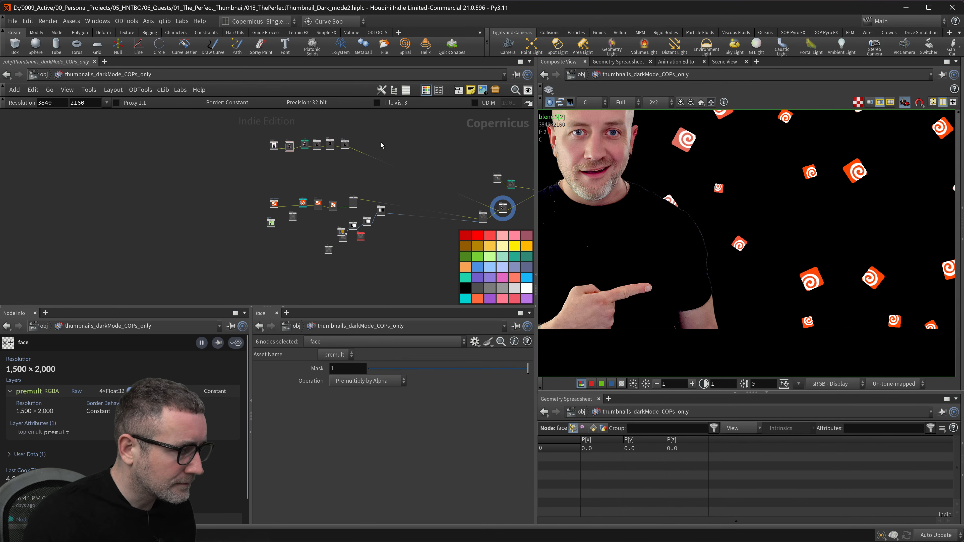
{"action": "left_click", "coordinate": [351, 149]}
- Paste the five copied channel and SDF nodes and place them just after premult3
{"action": "scroll", "coordinate": [351, 149], "scroll_direction": "up", "scroll_amount": 3}
{"action": "key", "text": "ctrl+v"}
{"action": "middle_click_drag", "start_coordinate": [435, 140], "coordinate": [463, 243]}
{"action": "left_click_drag", "start_coordinate": [381, 178], "coordinate": [356, 208]}
{"action": "scroll", "coordinate": [338, 208], "scroll_direction": "up", "scroll_amount": 4}
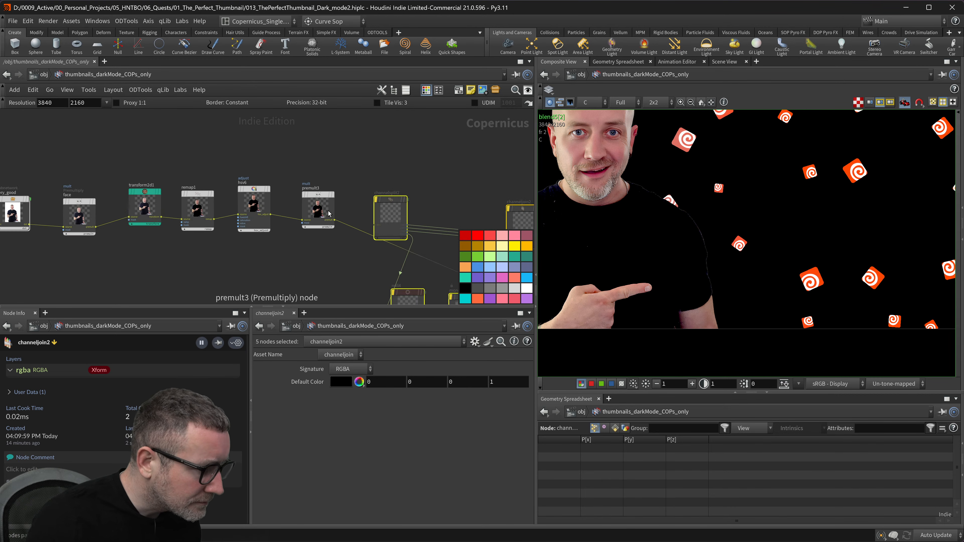
- Connect the premult3 output to the pasted Channel Split node and display channeljoin2
{"action": "left_click", "coordinate": [345, 210]}
{"action": "middle_click_drag", "start_coordinate": [345, 210], "coordinate": [307, 184]}
{"action": "left_click_drag", "start_coordinate": [297, 197], "coordinate": [394, 169]}
{"action": "scroll", "coordinate": [394, 169], "scroll_direction": "down", "scroll_amount": 1}
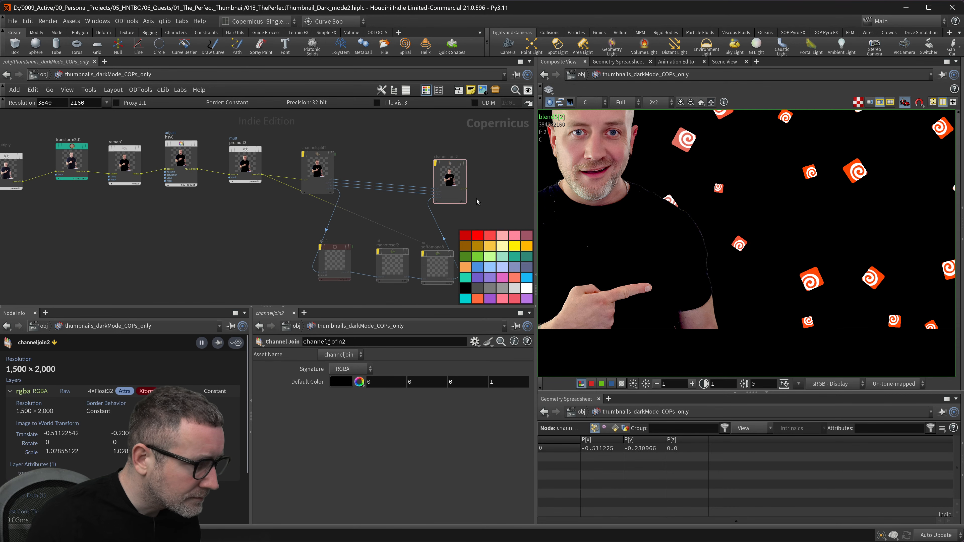
{"action": "left_click", "coordinate": [466, 165]}
- Turn off the bypass on the five pasted nodes and inspect the shirt and arm edges in the composite
{"action": "scroll", "coordinate": [486, 156], "scroll_direction": "down", "scroll_amount": 3}
{"action": "left_click_drag", "start_coordinate": [498, 139], "coordinate": [374, 245]}
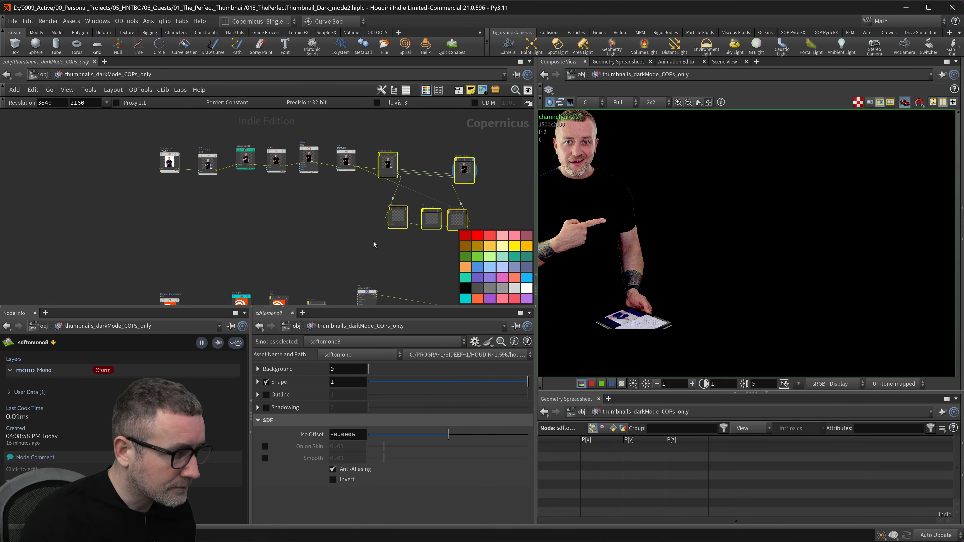
{"action": "middle_click_drag", "start_coordinate": [376, 240], "coordinate": [316, 234]}
{"action": "scroll", "coordinate": [623, 212], "scroll_direction": "up", "scroll_amount": 3}
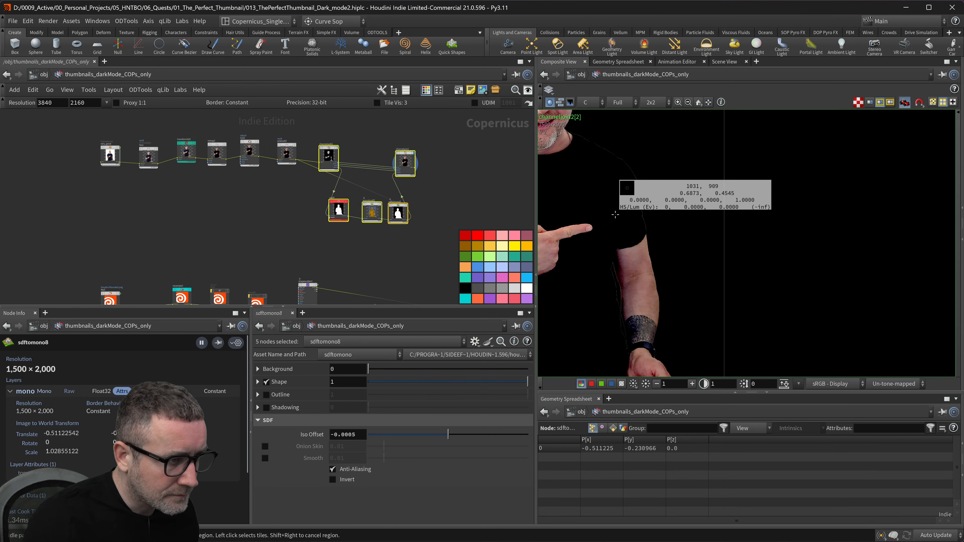
{"action": "middle_click_drag", "start_coordinate": [603, 222], "coordinate": [688, 241]}
- Set the Iso Offset of the sdftomono8 node to -0.05 and save the scene
{"action": "middle_click_drag", "start_coordinate": [442, 182], "coordinate": [399, 138]}
{"action": "scroll", "coordinate": [758, 195], "scroll_direction": "up", "scroll_amount": 4}
{"action": "left_click_drag", "start_coordinate": [372, 139], "coordinate": [377, 132]}
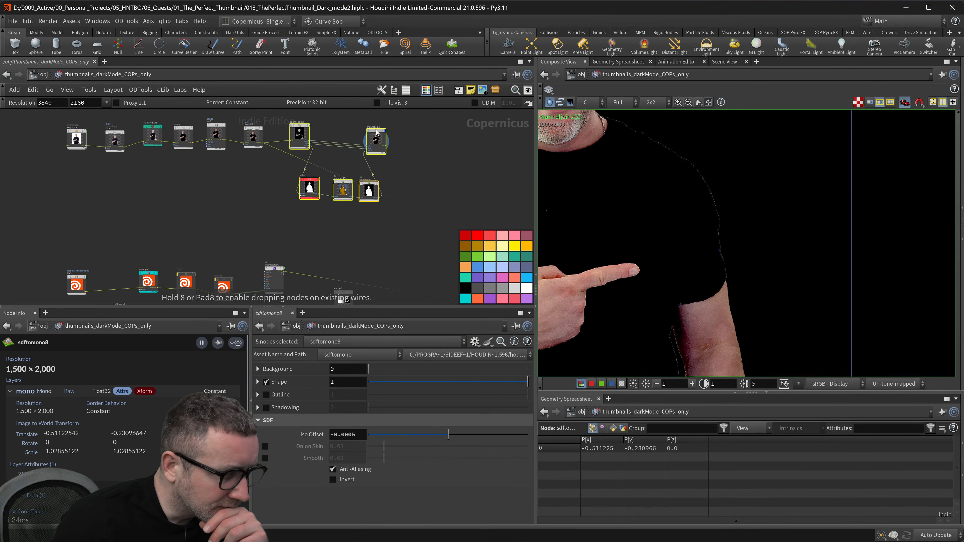
{"action": "left_click", "coordinate": [369, 192]}
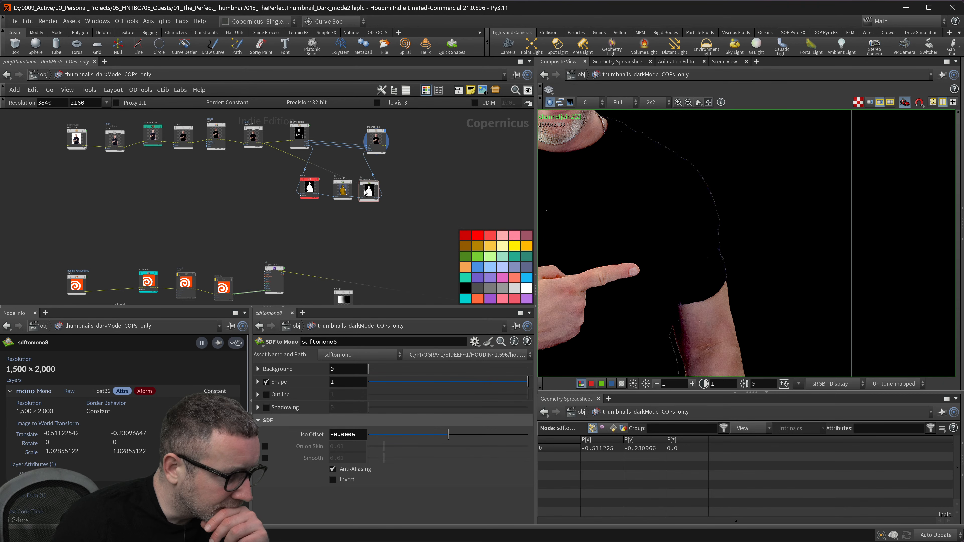
{"action": "left_click", "coordinate": [342, 186]}
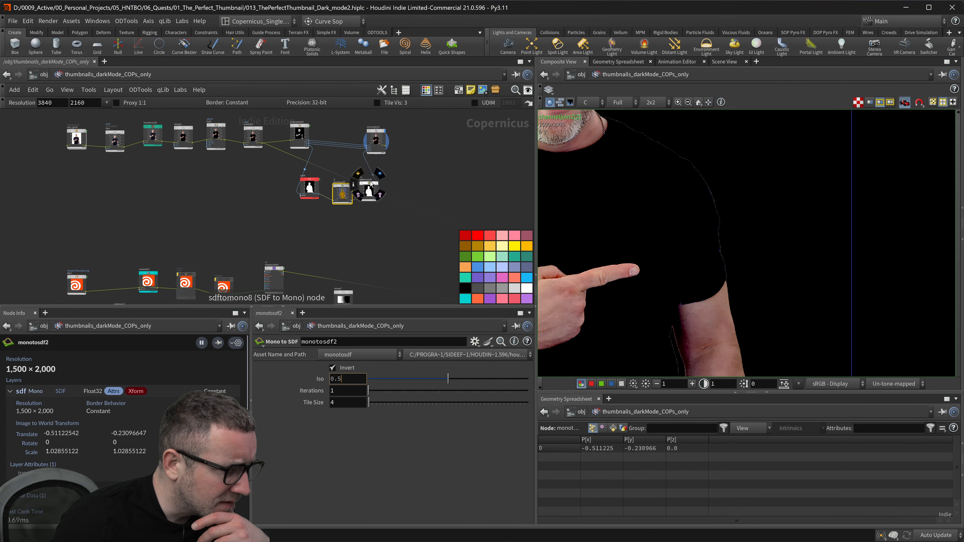
{"action": "left_click", "coordinate": [371, 192]}
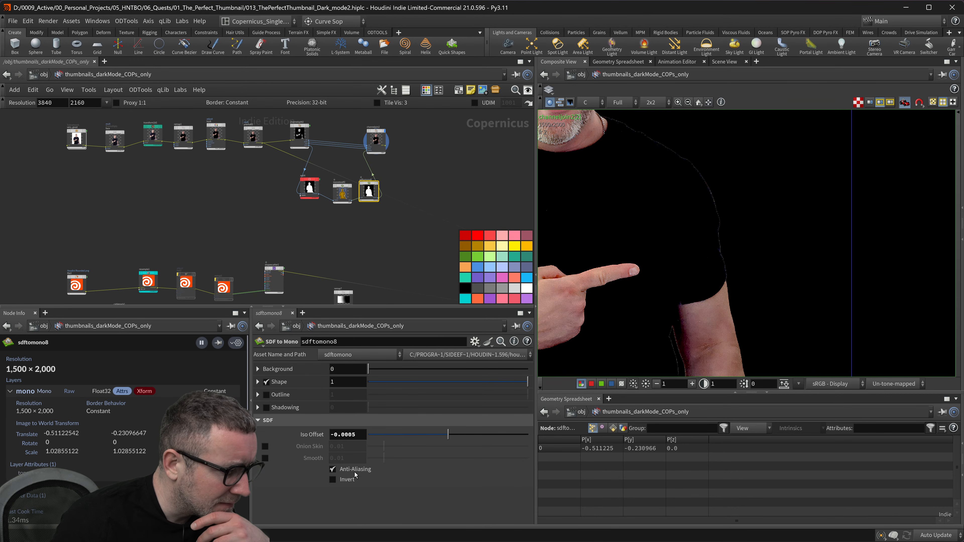
{"action": "left_click", "coordinate": [351, 435]}
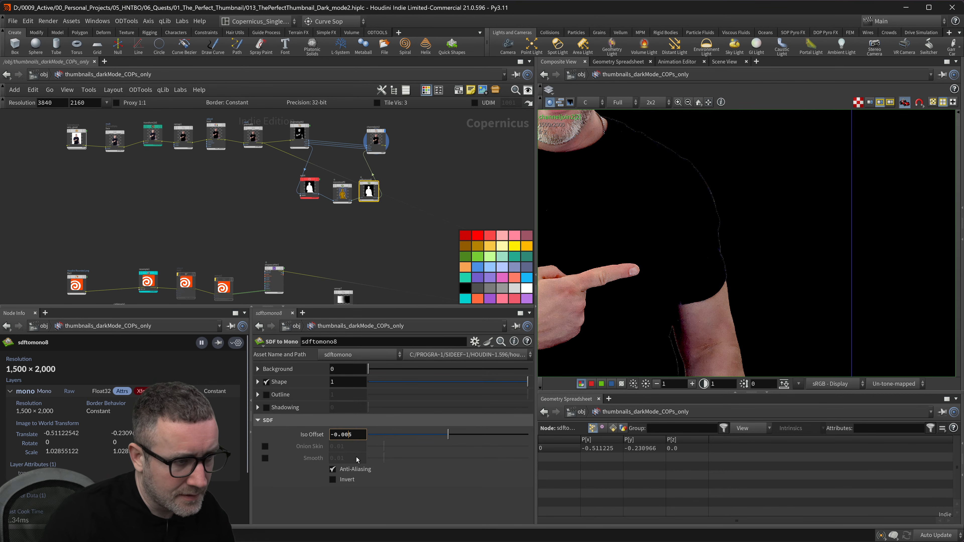
{"action": "left_click", "coordinate": [427, 262]}
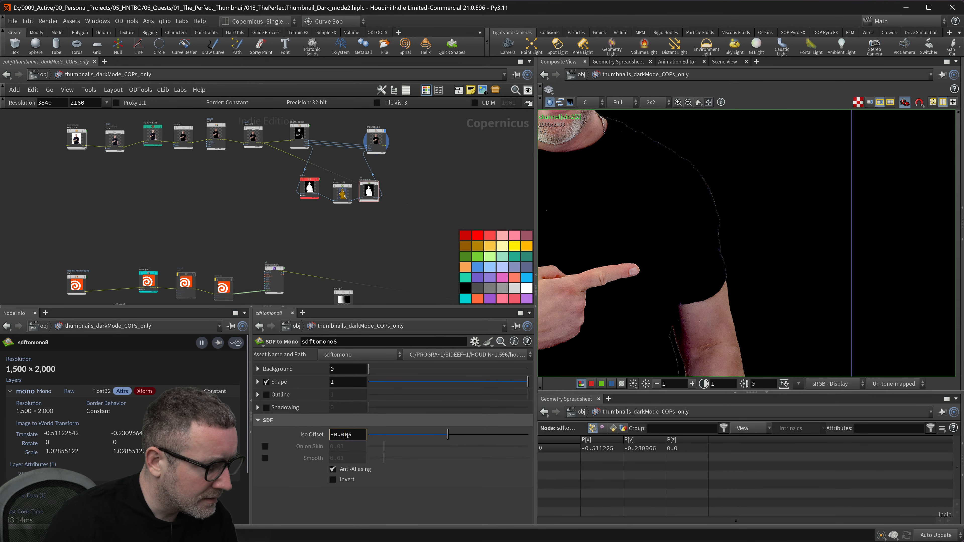
{"action": "key", "text": "Return"}
{"action": "key", "text": "ctrl+s"}
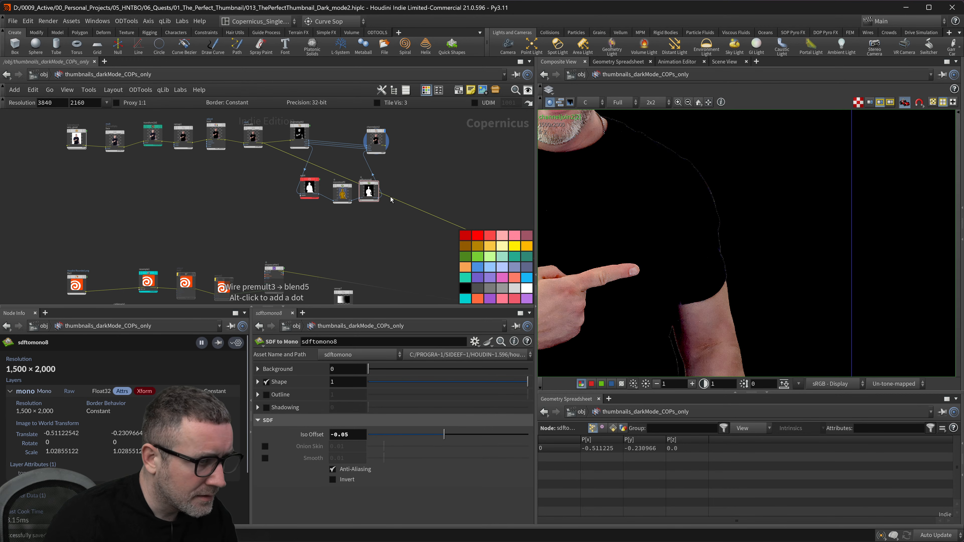
- Inspect the whole portrait and its shirt and arm edges in the composite, and check the channeljoin2 node's parameters
{"action": "middle_click_drag", "start_coordinate": [418, 193], "coordinate": [413, 209]}
{"action": "scroll", "coordinate": [592, 223], "scroll_direction": "down", "scroll_amount": 1}
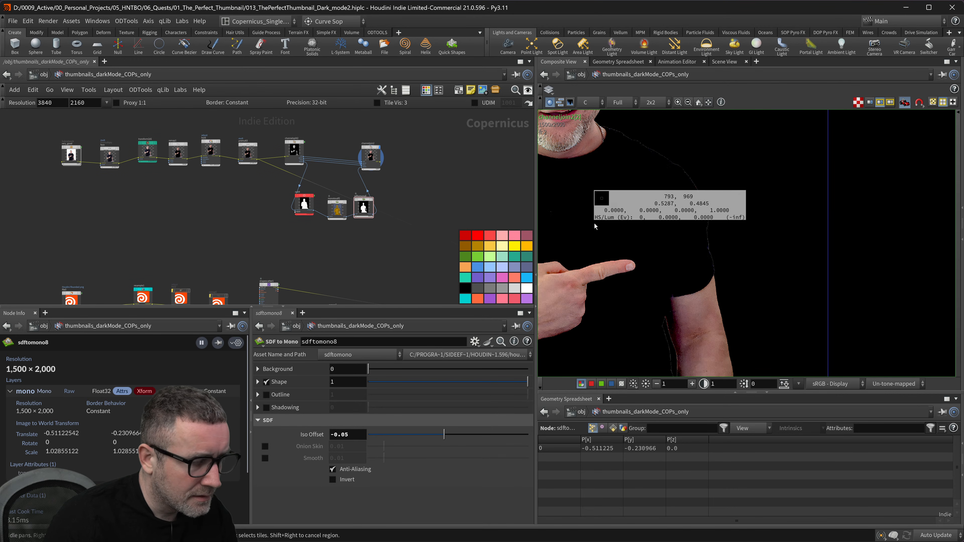
{"action": "scroll", "coordinate": [652, 232], "scroll_direction": "down", "scroll_amount": 3}
{"action": "scroll", "coordinate": [652, 233], "scroll_direction": "down", "scroll_amount": 4}
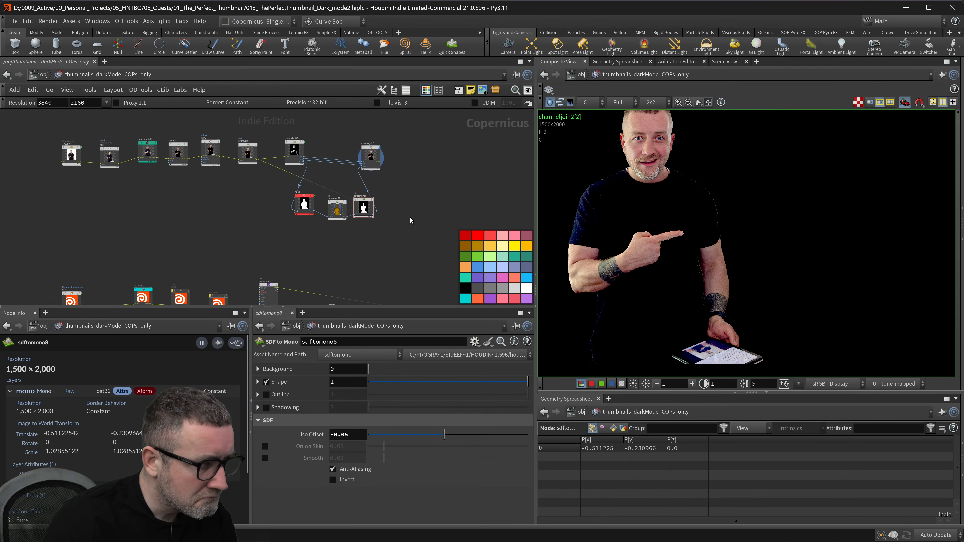
{"action": "left_click_drag", "start_coordinate": [419, 187], "coordinate": [363, 130]}
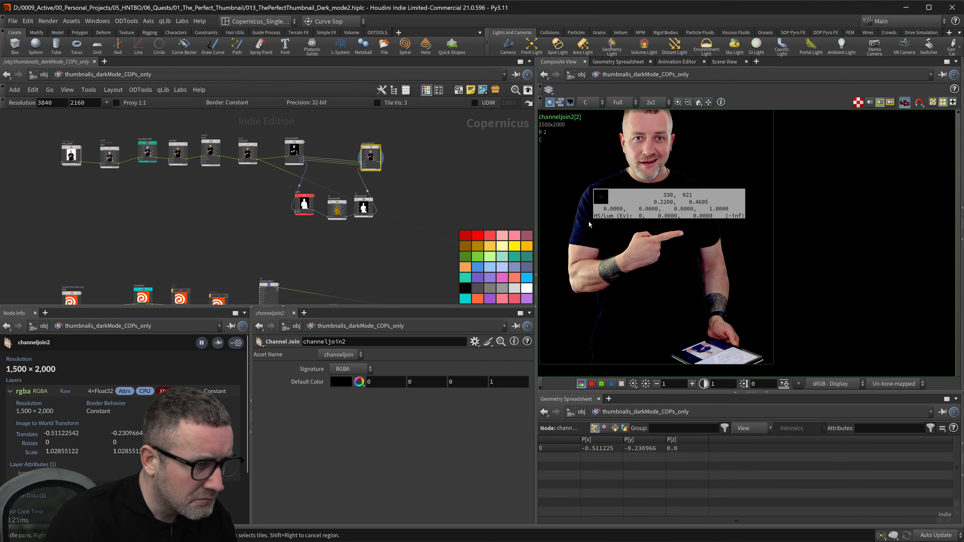
{"action": "scroll", "coordinate": [629, 232], "scroll_direction": "up", "scroll_amount": 4}
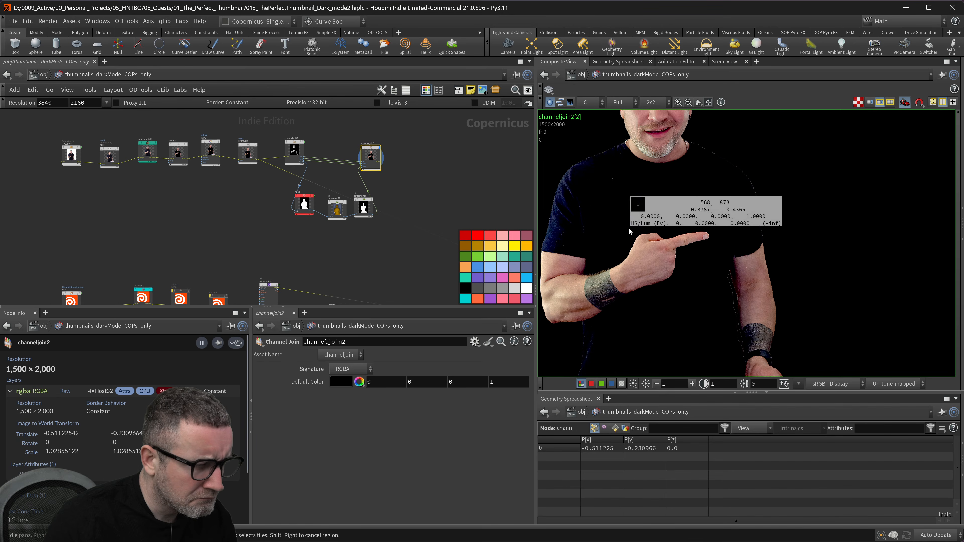
- Compare the sdftomono8 mask with the channeljoin2 output, and return the display to channeljoin2
{"action": "left_click", "coordinate": [374, 202]}
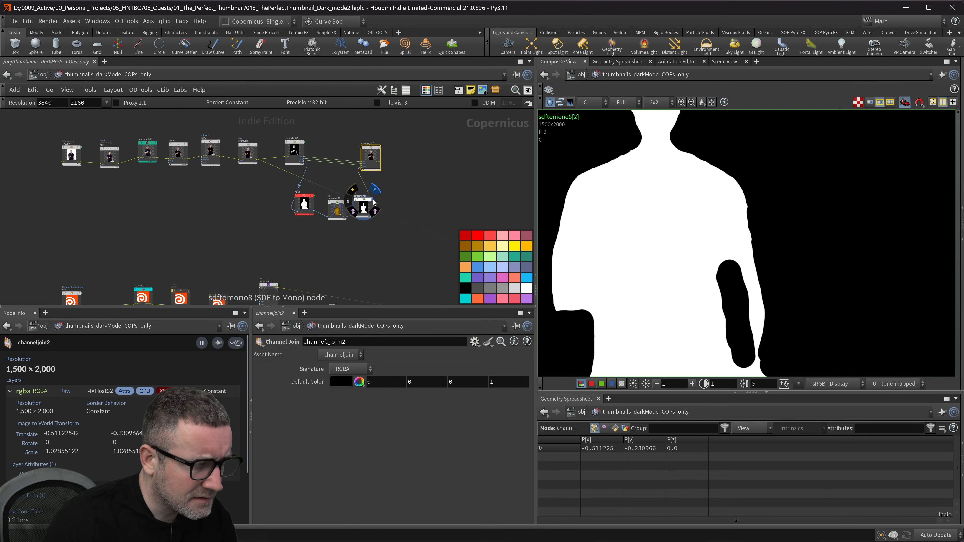
{"action": "left_click", "coordinate": [382, 158]}
{"action": "middle_click_drag", "start_coordinate": [440, 170], "coordinate": [469, 179]}
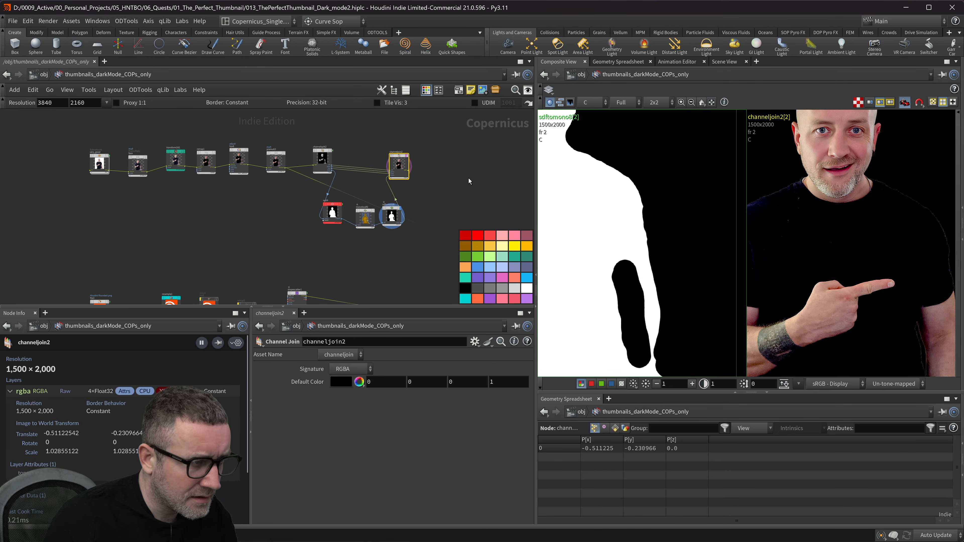
{"action": "left_click", "coordinate": [407, 158]}
{"action": "middle_click_drag", "start_coordinate": [448, 164], "coordinate": [439, 175]}
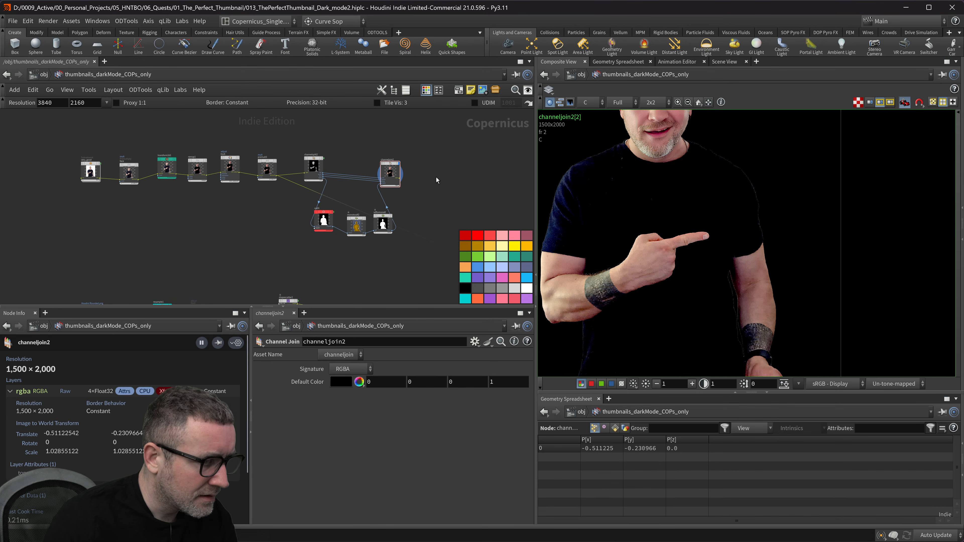
- Add a Premultiply node and place it just after channeljoin2
{"action": "key", "text": "Tab"}
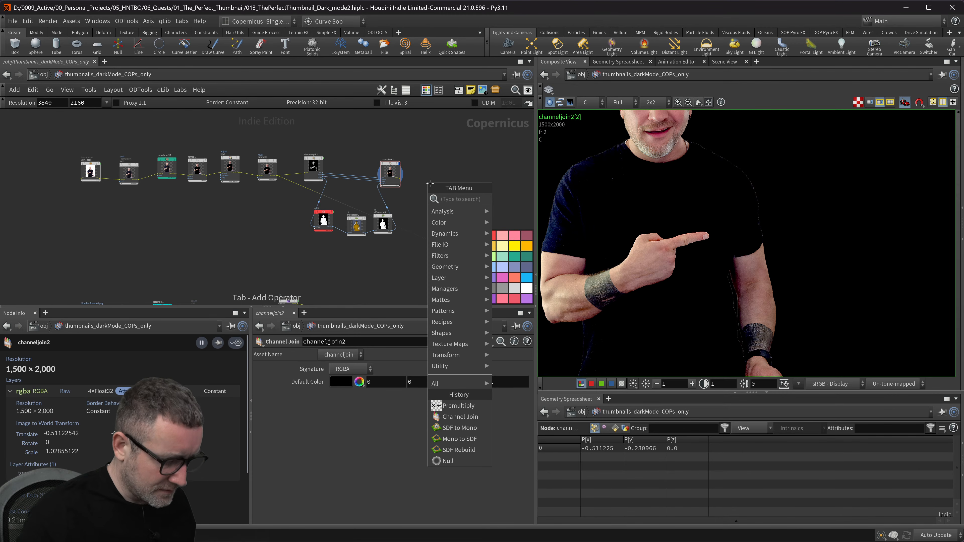
{"action": "type", "text": "premul"}
{"action": "key", "text": "Return"}
{"action": "scroll", "coordinate": [429, 182], "scroll_direction": "up", "scroll_amount": 3}
{"action": "left_click_drag", "start_coordinate": [429, 182], "coordinate": [438, 164]}
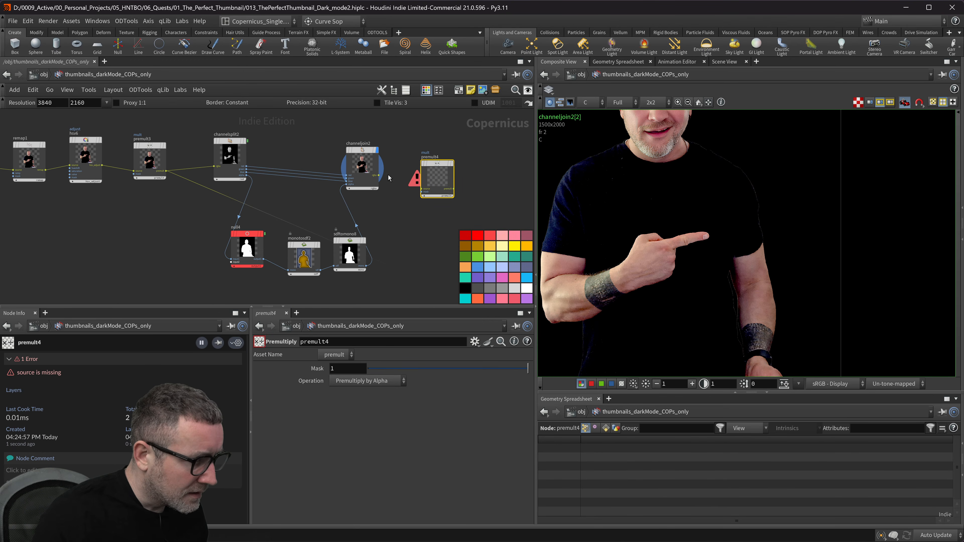
- Connect the channeljoin2 output to the source input of premult4 and display the premult4 result
{"action": "left_click_drag", "start_coordinate": [378, 175], "coordinate": [402, 181]}
{"action": "left_click", "coordinate": [422, 188]}
{"action": "left_click", "coordinate": [451, 163]}
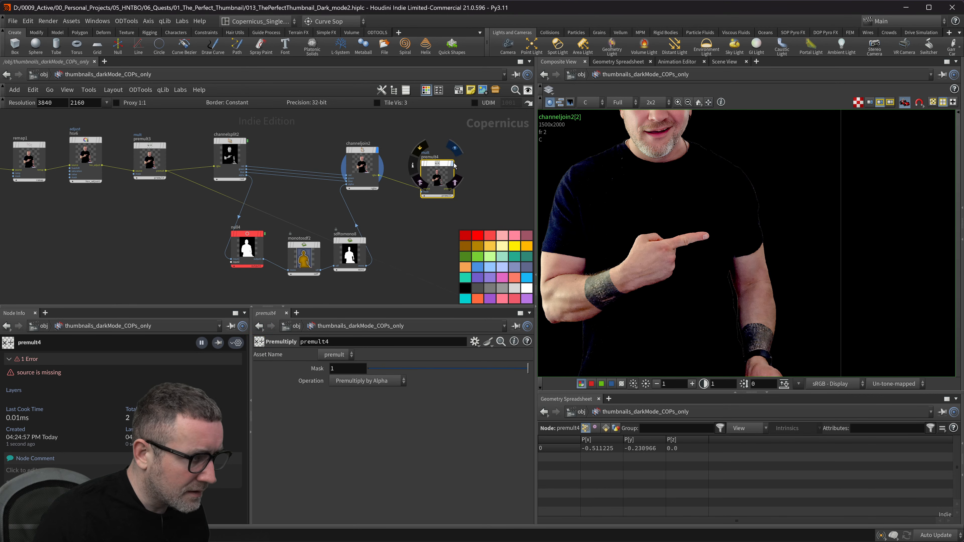
{"action": "scroll", "coordinate": [772, 229], "scroll_direction": "down", "scroll_amount": 4}
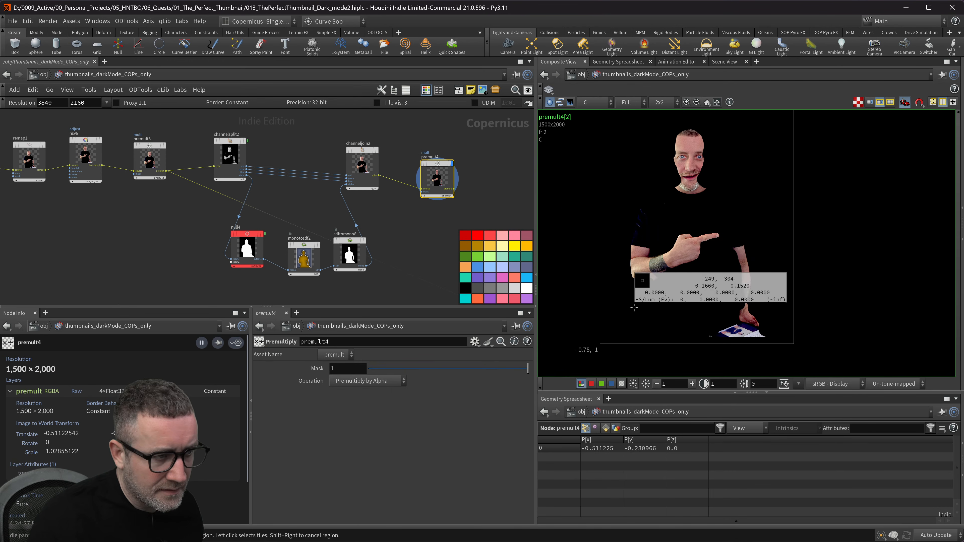
{"action": "middle_click_drag", "start_coordinate": [380, 235], "coordinate": [382, 214]}
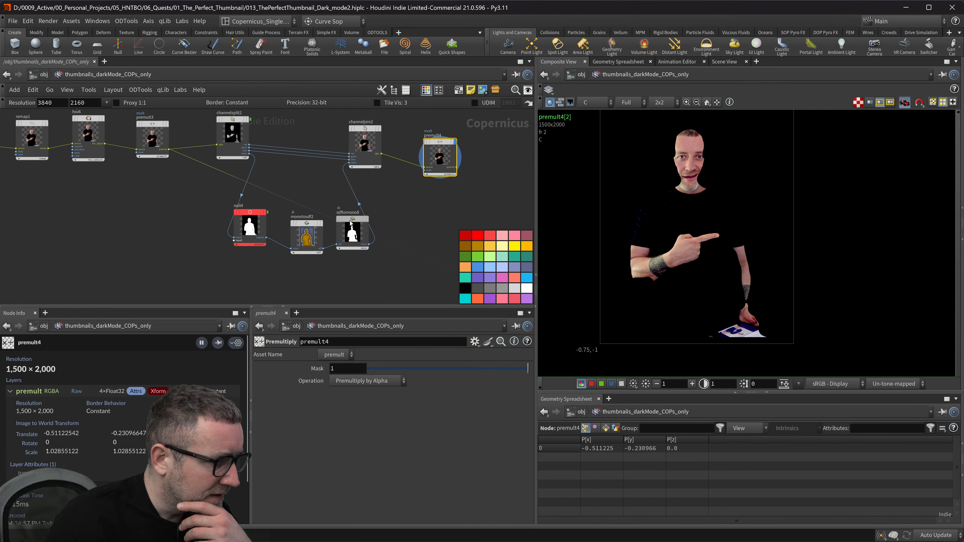
- Try an Iso Offset of -0.0005 on sdftomono8 and inspect the shirt's edge up close
{"action": "left_click", "coordinate": [353, 230]}
{"action": "left_click_drag", "start_coordinate": [250, 228], "coordinate": [253, 235]}
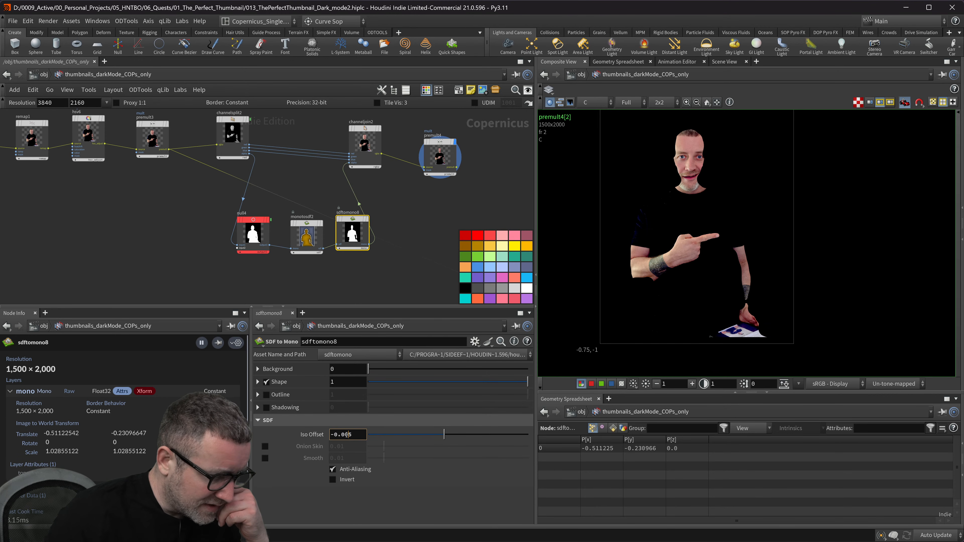
{"action": "key", "text": "Return"}
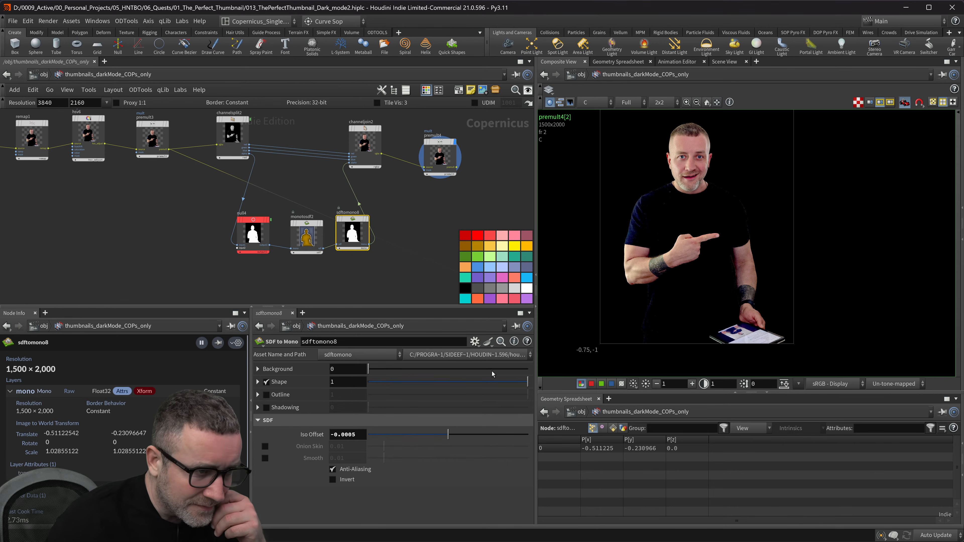
{"action": "scroll", "coordinate": [763, 212], "scroll_direction": "up", "scroll_amount": 6}
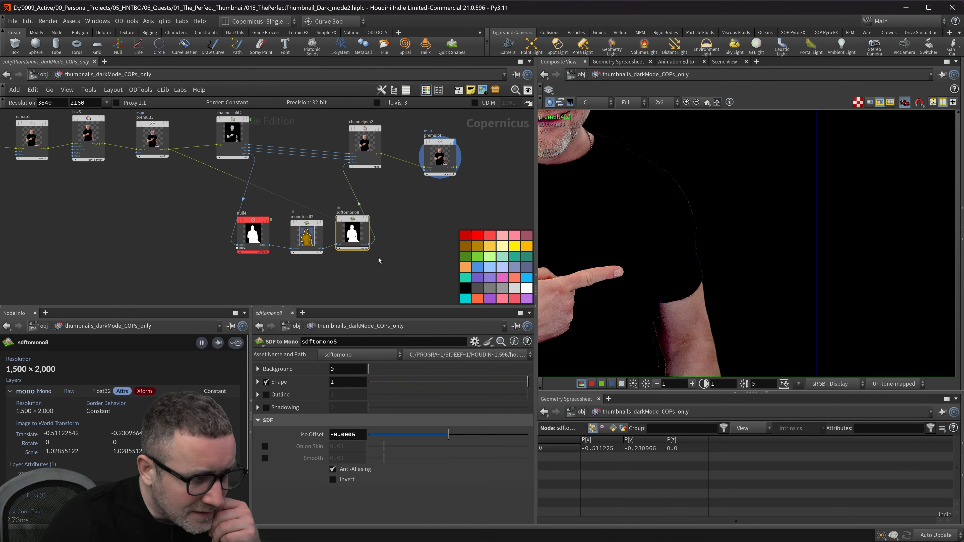
- Set the Iso Offset of sdftomono8 to -0.003, testing -0.001 and -0.002 first, and check the cutout's edges
{"action": "left_click_drag", "start_coordinate": [350, 229], "coordinate": [352, 233]}
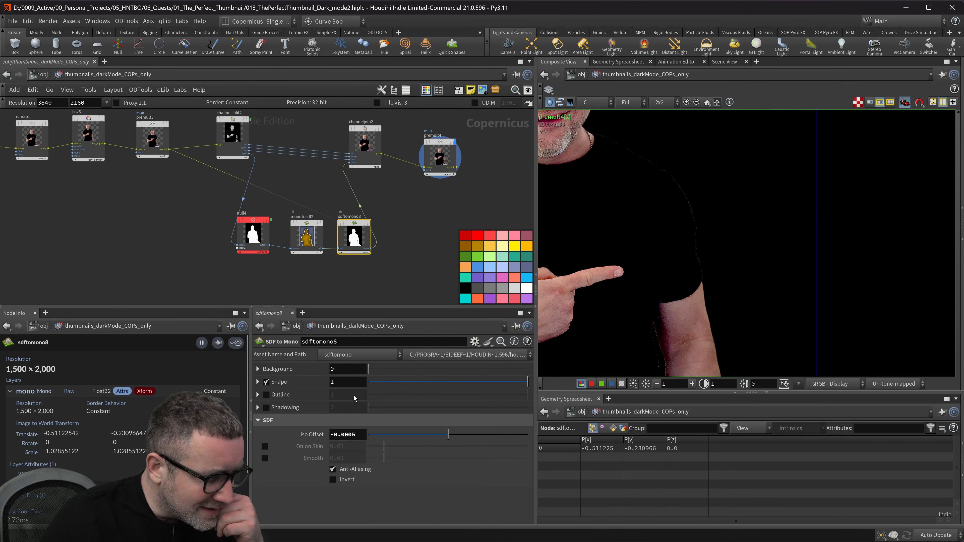
{"action": "left_click_drag", "start_coordinate": [357, 436], "coordinate": [357, 437]}
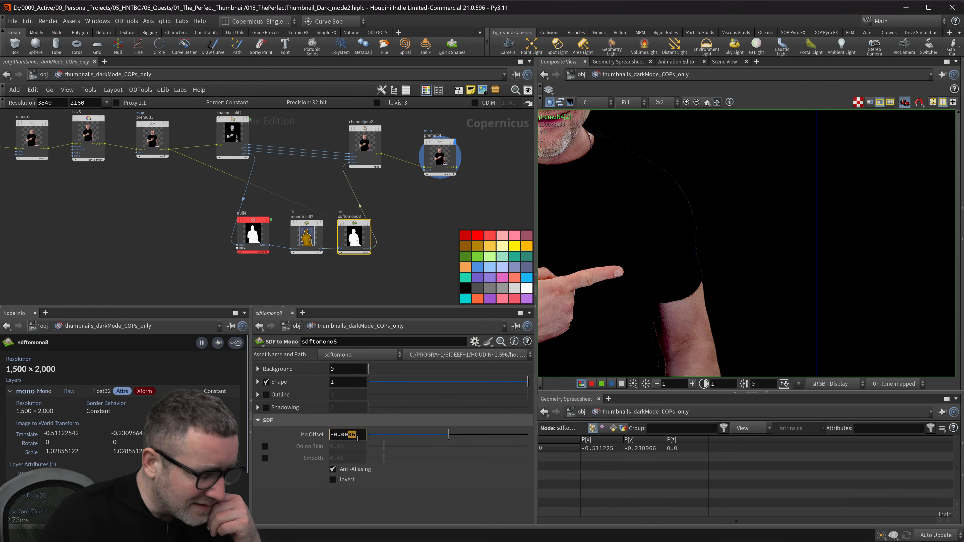
{"action": "key", "text": "Return"}
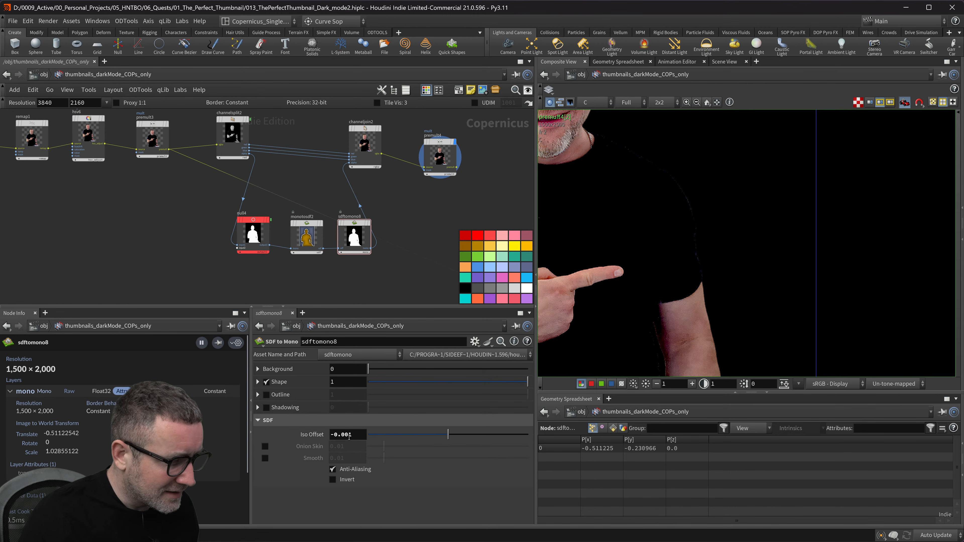
{"action": "key", "text": "Return"}
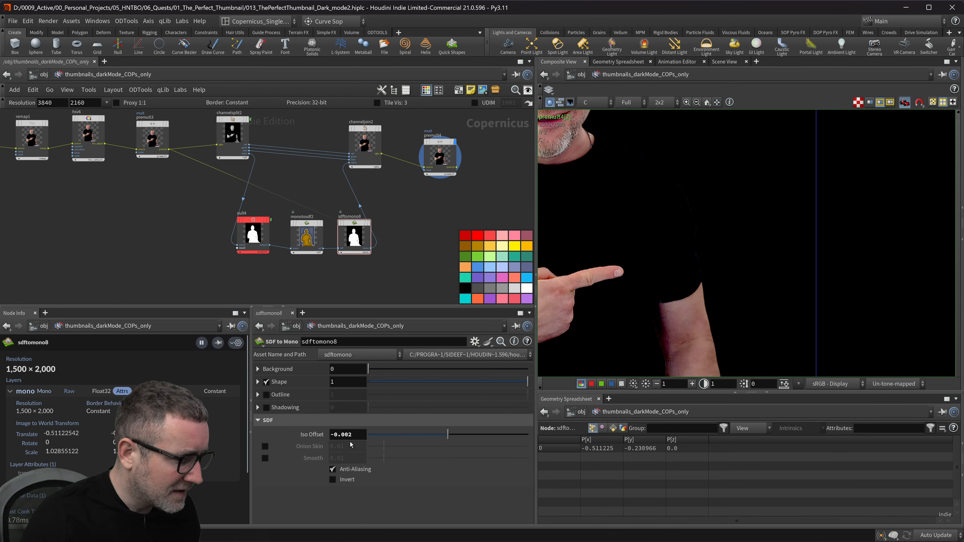
{"action": "type", "text": "3"}
{"action": "key", "text": "Return"}
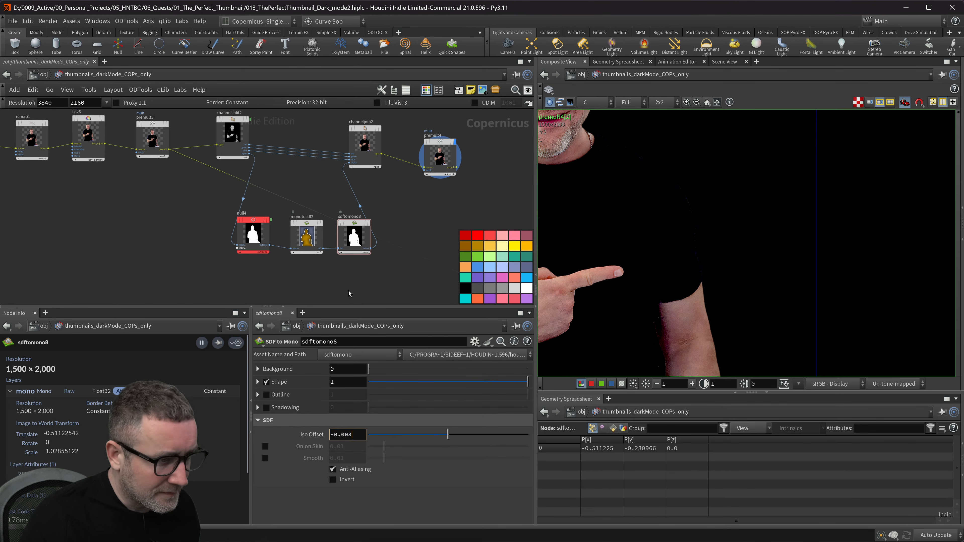
{"action": "scroll", "coordinate": [705, 294], "scroll_direction": "down", "scroll_amount": 4}
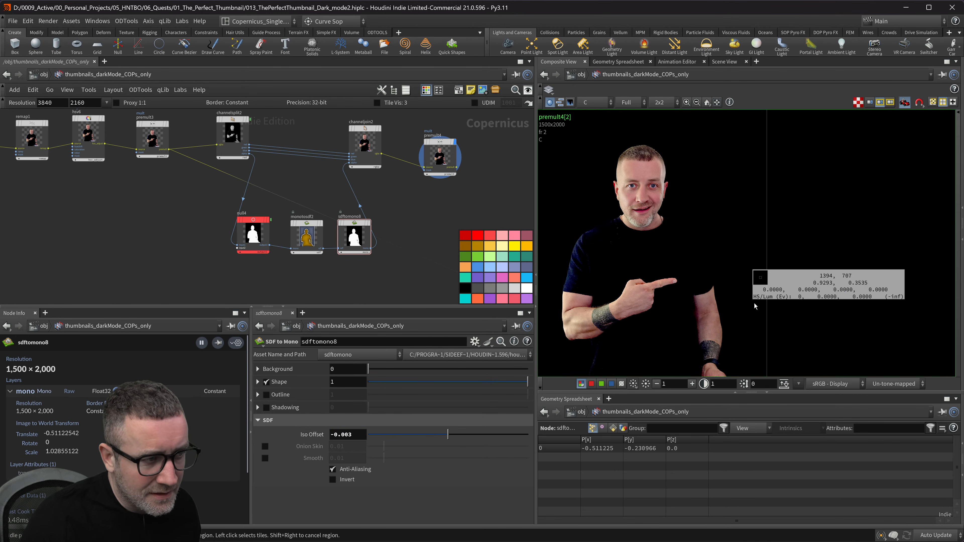
{"action": "scroll", "coordinate": [713, 303], "scroll_direction": "down", "scroll_amount": 1}
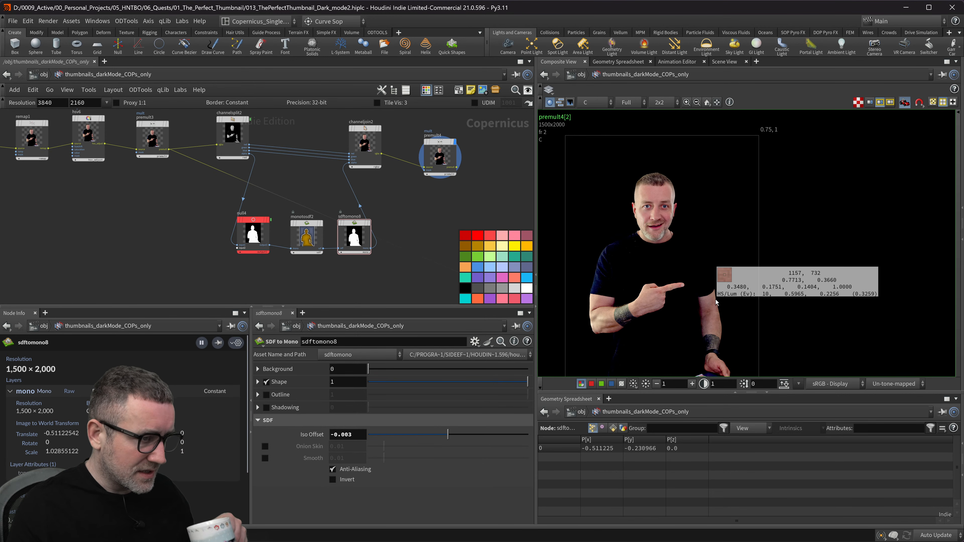
- Make room in the chain and insert a Premultiply node between hsv6 and premult3
{"action": "middle_click_drag", "start_coordinate": [104, 208], "coordinate": [222, 228]}
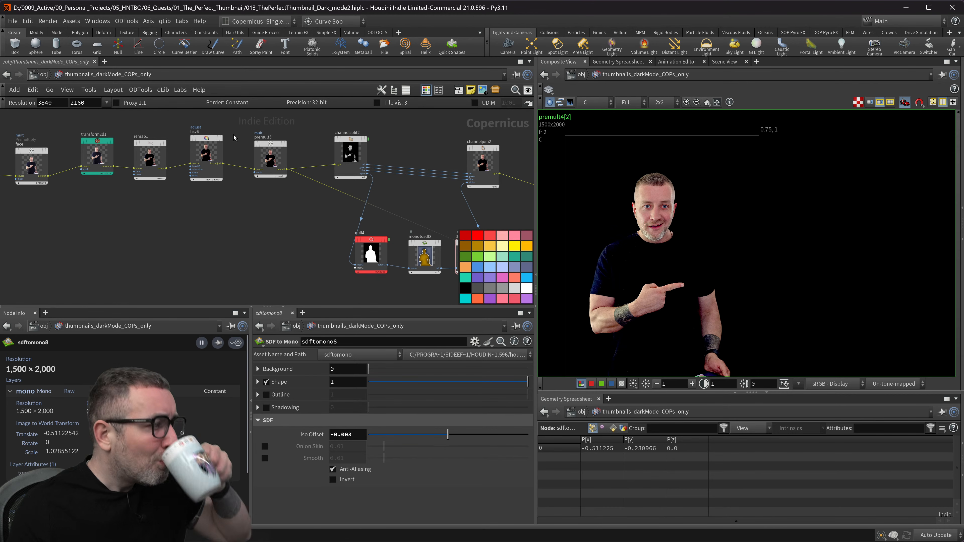
{"action": "scroll", "coordinate": [203, 192], "scroll_direction": "down", "scroll_amount": 2}
{"action": "middle_click_drag", "start_coordinate": [203, 193], "coordinate": [282, 203]}
{"action": "left_click_drag", "start_coordinate": [63, 145], "coordinate": [299, 224]}
{"action": "left_click_drag", "start_coordinate": [284, 176], "coordinate": [251, 177]}
{"action": "left_click", "coordinate": [267, 209]}
{"action": "key", "text": "Tab"}
{"action": "type", "text": "premu"}
{"action": "key", "text": "Return"}
{"action": "left_click", "coordinate": [291, 178]}
{"action": "scroll", "coordinate": [272, 181], "scroll_direction": "up", "scroll_amount": 5}
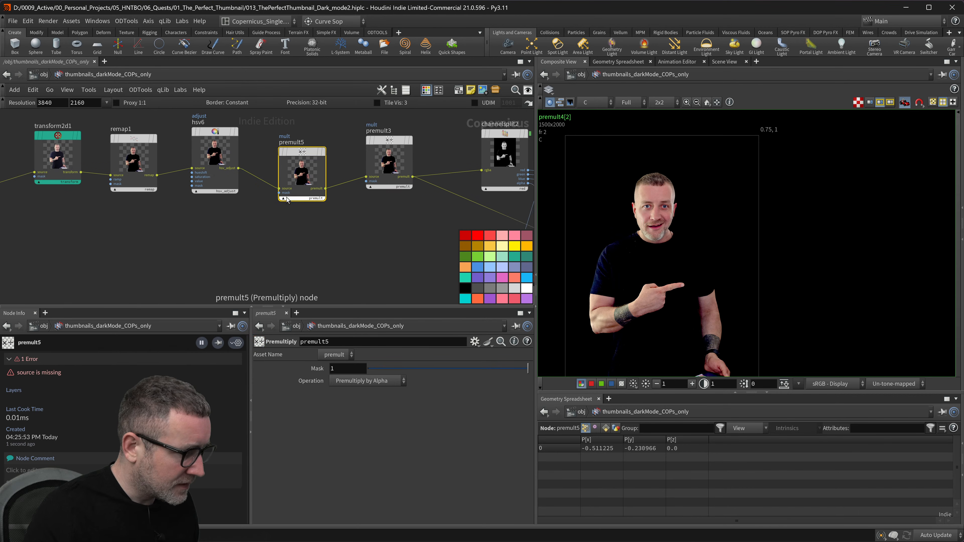
{"action": "left_click_drag", "start_coordinate": [271, 181], "coordinate": [271, 176]}
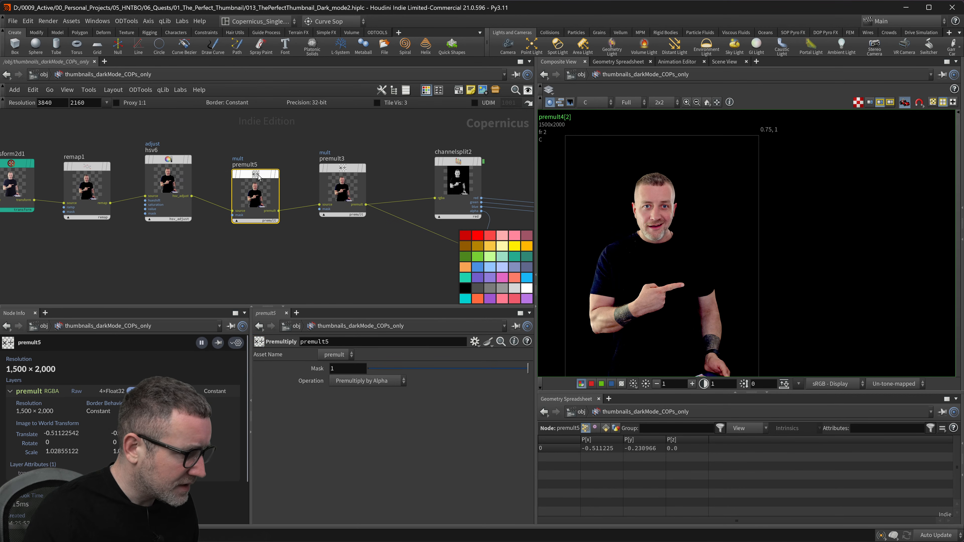
- Set the operation of premult5 to Un-Premultiply by Alpha and display its result
{"action": "left_click", "coordinate": [343, 381]}
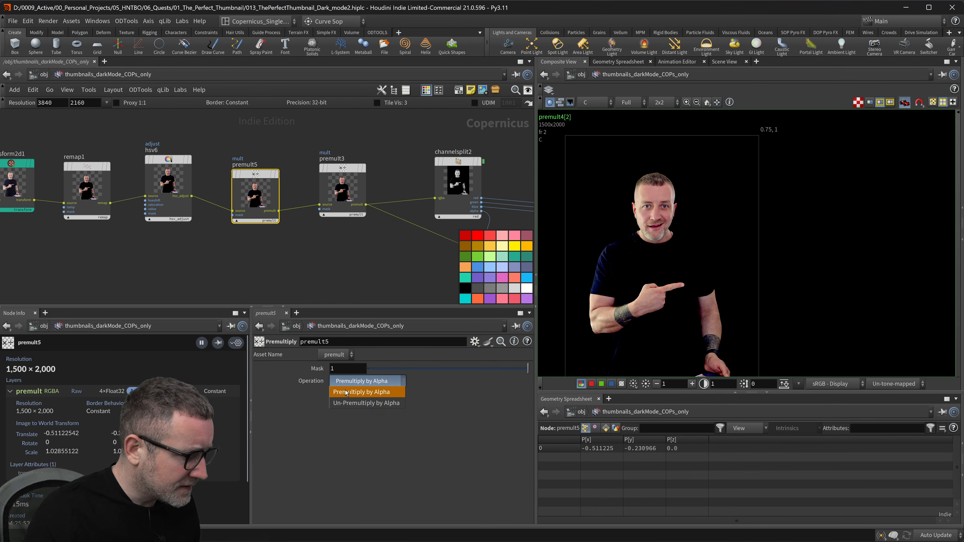
{"action": "left_click", "coordinate": [345, 392]}
{"action": "left_click", "coordinate": [277, 174]}
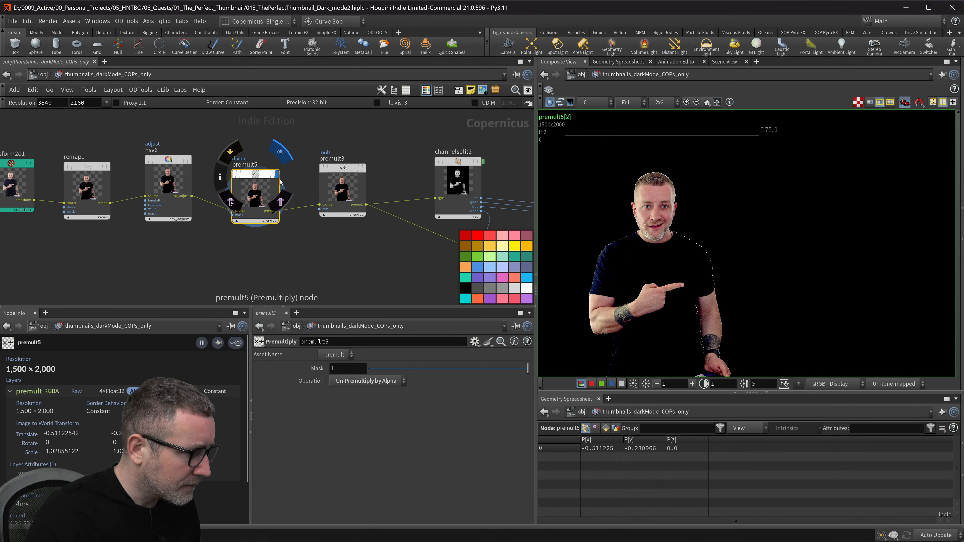
{"action": "key", "text": "i"}
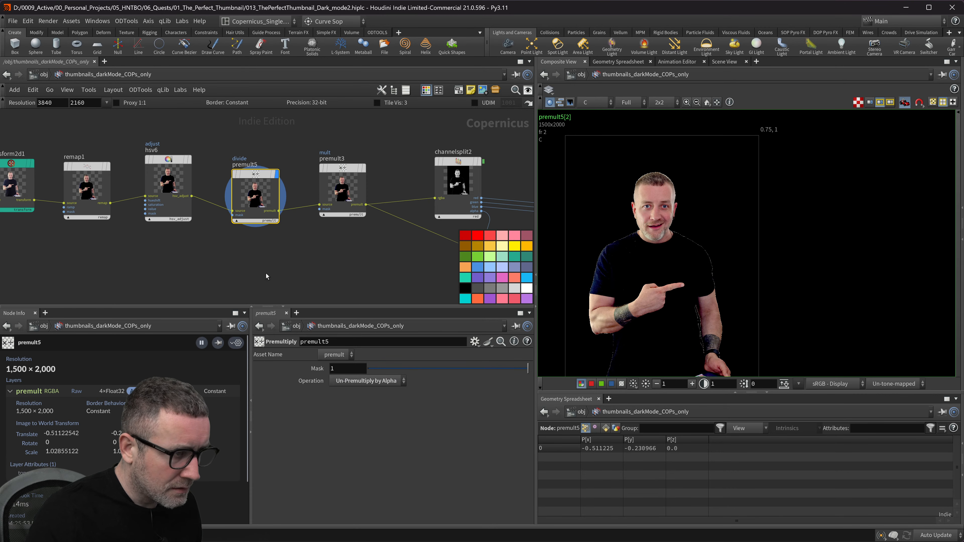
- Delete the premult5 node from the chain and display the premult4 result again
{"action": "right_click", "coordinate": [256, 175]}
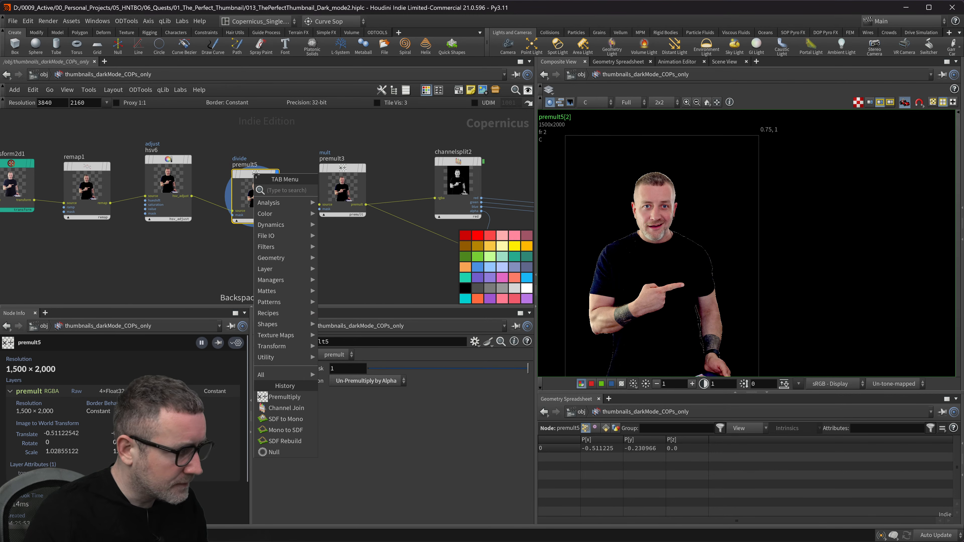
{"action": "key", "text": "Escape"}
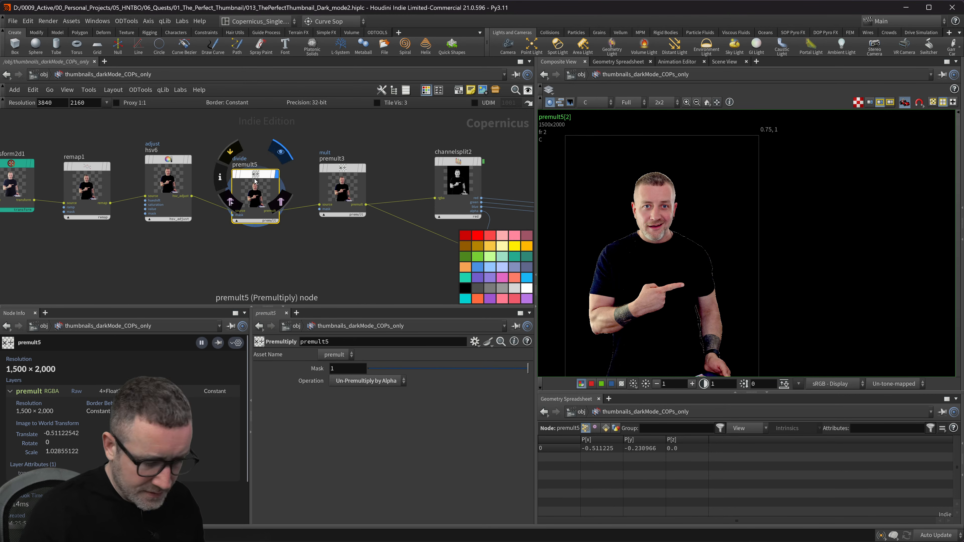
{"action": "right_click", "coordinate": [255, 182]}
{"action": "key", "text": "Escape"}
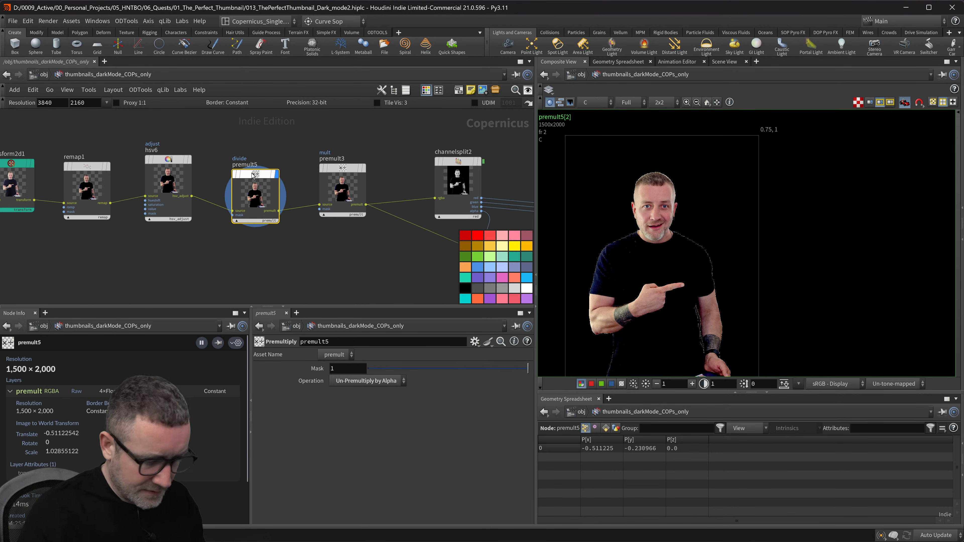
{"action": "key", "text": "Delete"}
{"action": "scroll", "coordinate": [220, 219], "scroll_direction": "down", "scroll_amount": 1}
{"action": "middle_click_drag", "start_coordinate": [387, 249], "coordinate": [161, 188]}
{"action": "scroll", "coordinate": [220, 218], "scroll_direction": "down", "scroll_amount": 2}
{"action": "scroll", "coordinate": [388, 161], "scroll_direction": "up", "scroll_amount": 2}
{"action": "scroll", "coordinate": [343, 147], "scroll_direction": "down", "scroll_amount": 2}
{"action": "left_click", "coordinate": [342, 147]}
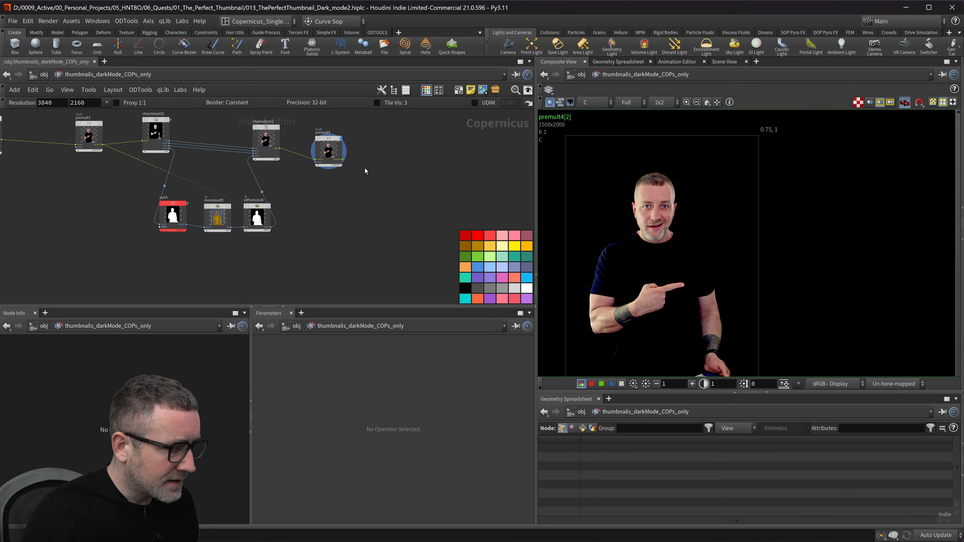
- Delete the premult3 node that sits just before channelsplit2
{"action": "scroll", "coordinate": [378, 175], "scroll_direction": "down", "scroll_amount": 4}
{"action": "middle_click_drag", "start_coordinate": [383, 190], "coordinate": [271, 160]}
{"action": "scroll", "coordinate": [374, 183], "scroll_direction": "up", "scroll_amount": 3}
{"action": "scroll", "coordinate": [374, 183], "scroll_direction": "down", "scroll_amount": 3}
{"action": "middle_click_drag", "start_coordinate": [263, 194], "coordinate": [303, 223]}
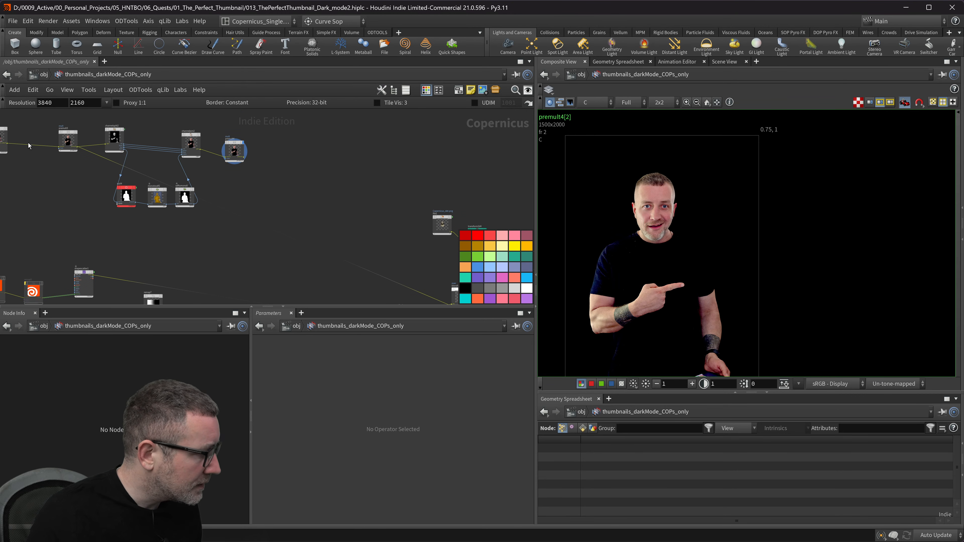
{"action": "left_click", "coordinate": [64, 136]}
{"action": "key", "text": "Tab"}
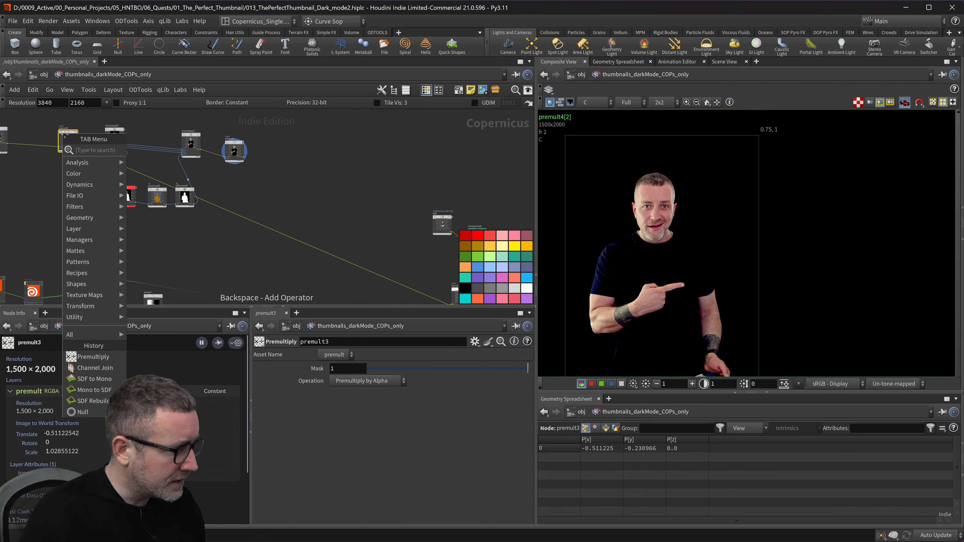
{"action": "left_click", "coordinate": [265, 171]}
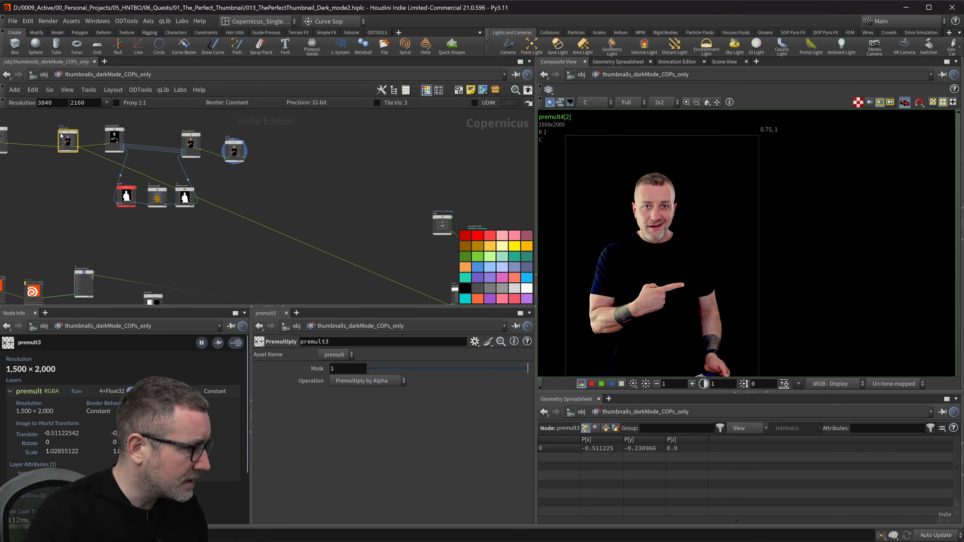
{"action": "key", "text": "Delete"}
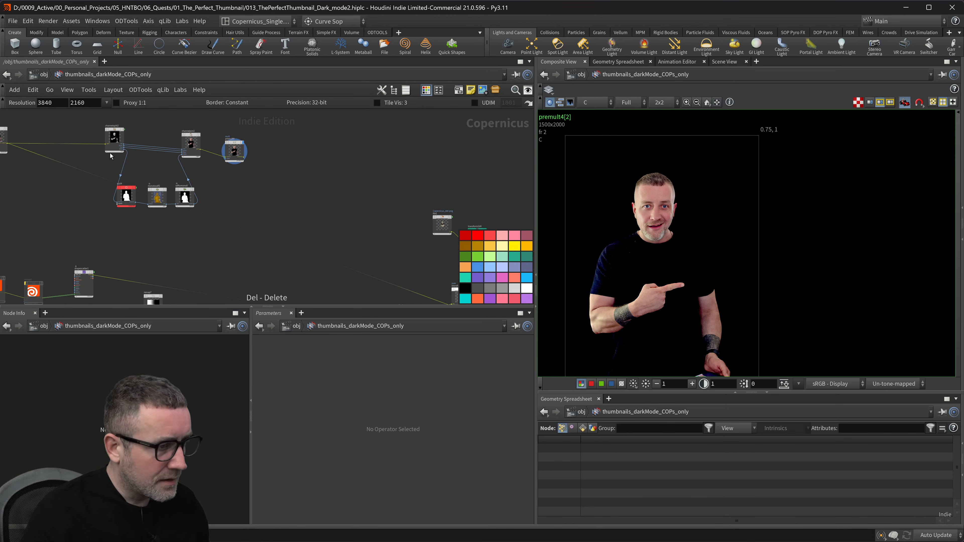
- Connect the premult4 output to the blend5 node and display the blend5 composite
{"action": "middle_click_drag", "start_coordinate": [207, 203], "coordinate": [216, 157]}
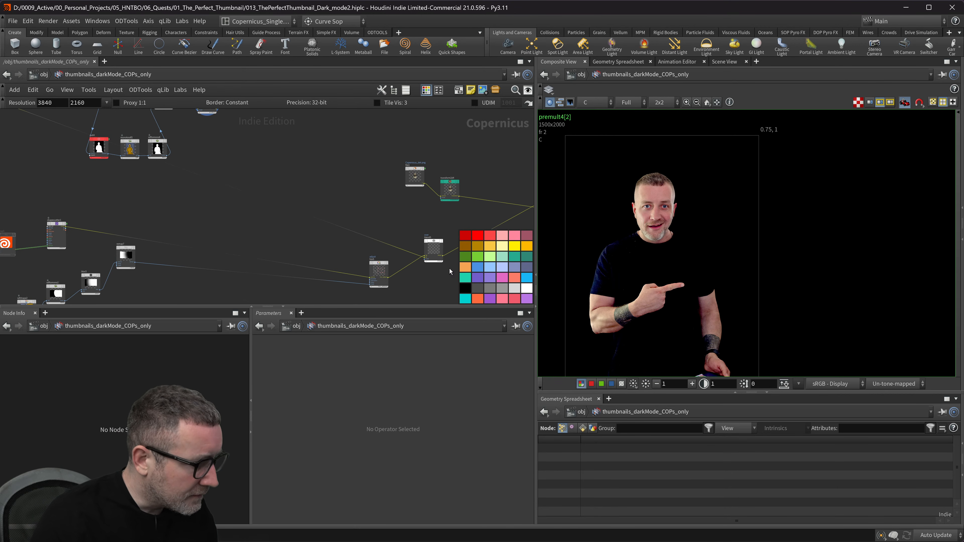
{"action": "middle_click_drag", "start_coordinate": [178, 103], "coordinate": [201, 152]}
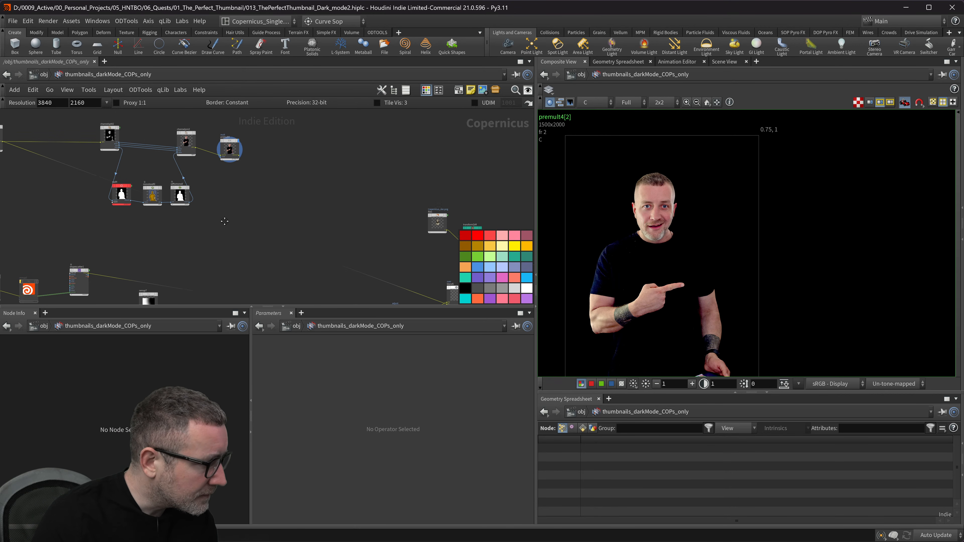
{"action": "left_click", "coordinate": [239, 157]}
{"action": "middle_click_drag", "start_coordinate": [394, 270], "coordinate": [289, 192]}
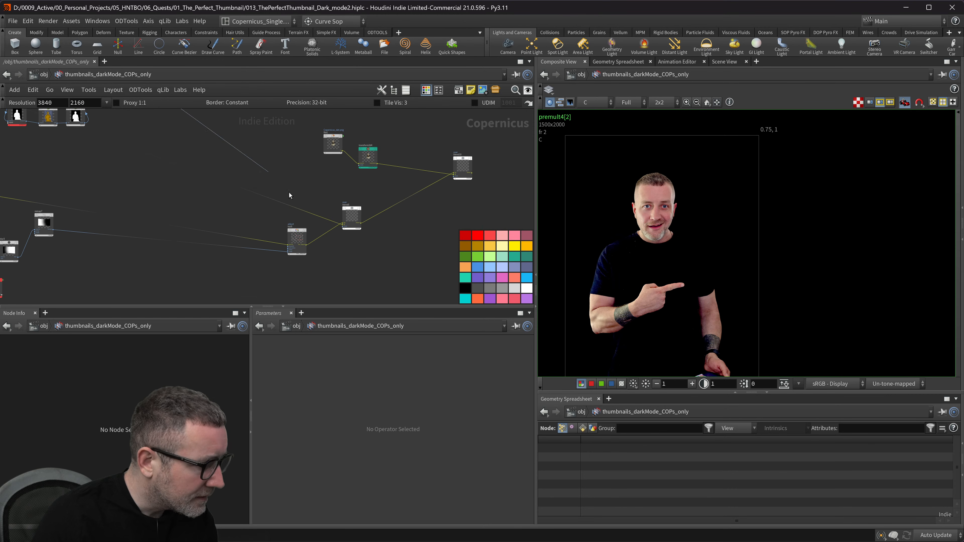
{"action": "left_click", "coordinate": [348, 220]}
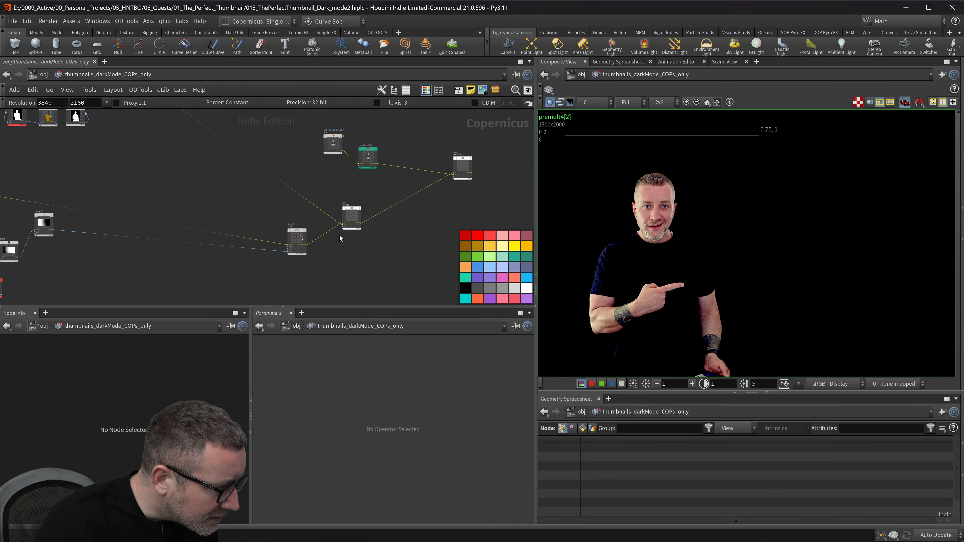
{"action": "scroll", "coordinate": [340, 230], "scroll_direction": "up", "scroll_amount": 3}
{"action": "scroll", "coordinate": [353, 238], "scroll_direction": "down", "scroll_amount": 3}
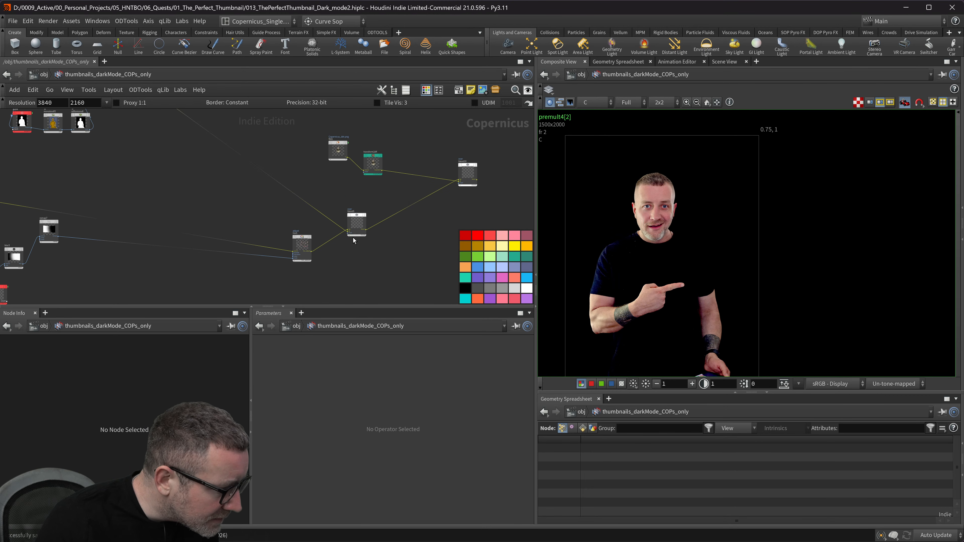
{"action": "left_click", "coordinate": [367, 205]}
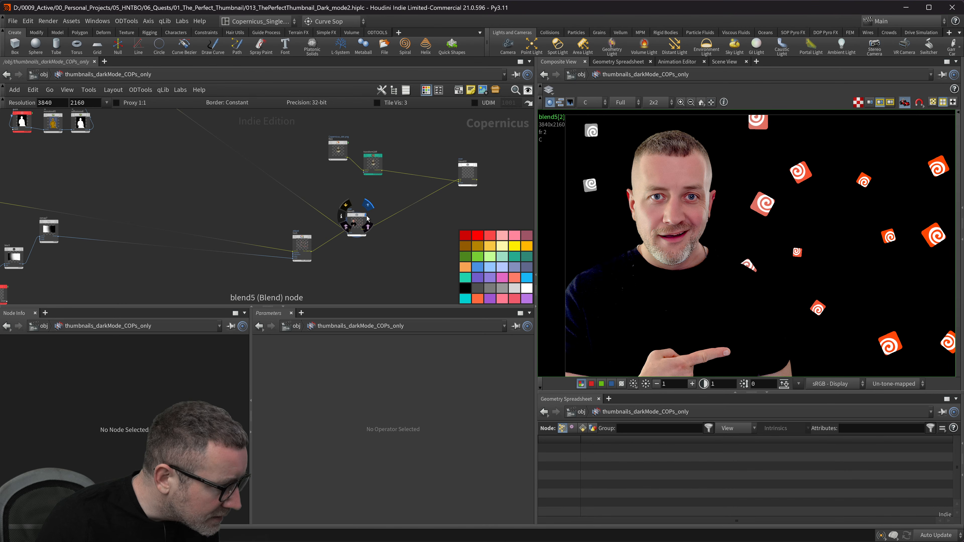
- Duplicate the network box under the BOX label, including the nodes inside it
{"action": "scroll", "coordinate": [377, 200], "scroll_direction": "down", "scroll_amount": 2}
{"action": "middle_click_drag", "start_coordinate": [377, 200], "coordinate": [407, 196]}
{"action": "scroll", "coordinate": [369, 224], "scroll_direction": "up", "scroll_amount": 5}
{"action": "scroll", "coordinate": [364, 219], "scroll_direction": "down", "scroll_amount": 4}
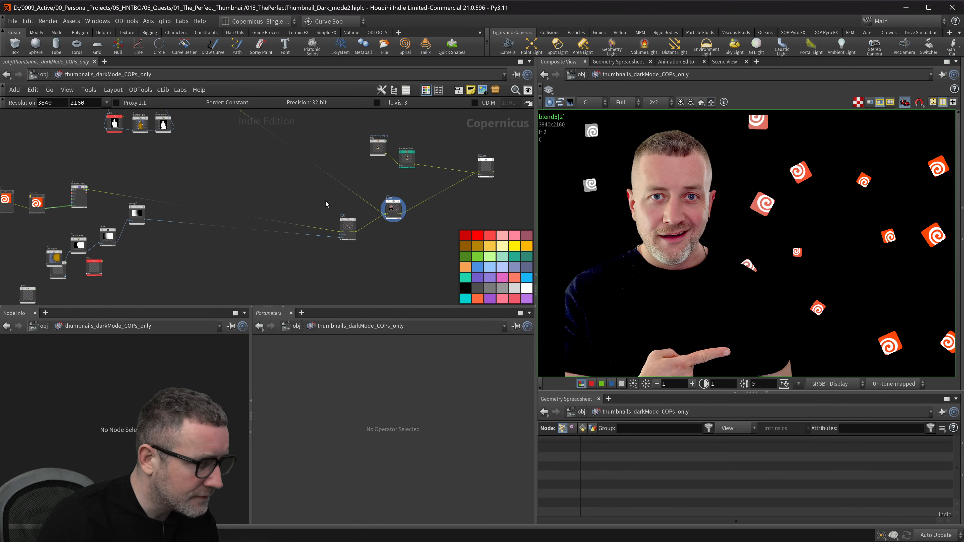
{"action": "middle_click_drag", "start_coordinate": [338, 207], "coordinate": [350, 213]}
{"action": "scroll", "coordinate": [296, 236], "scroll_direction": "down", "scroll_amount": 3}
{"action": "middle_click_drag", "start_coordinate": [345, 207], "coordinate": [392, 206]}
{"action": "scroll", "coordinate": [332, 204], "scroll_direction": "down", "scroll_amount": 3}
{"action": "middle_click_drag", "start_coordinate": [219, 171], "coordinate": [207, 217]}
{"action": "scroll", "coordinate": [206, 217], "scroll_direction": "down", "scroll_amount": 1}
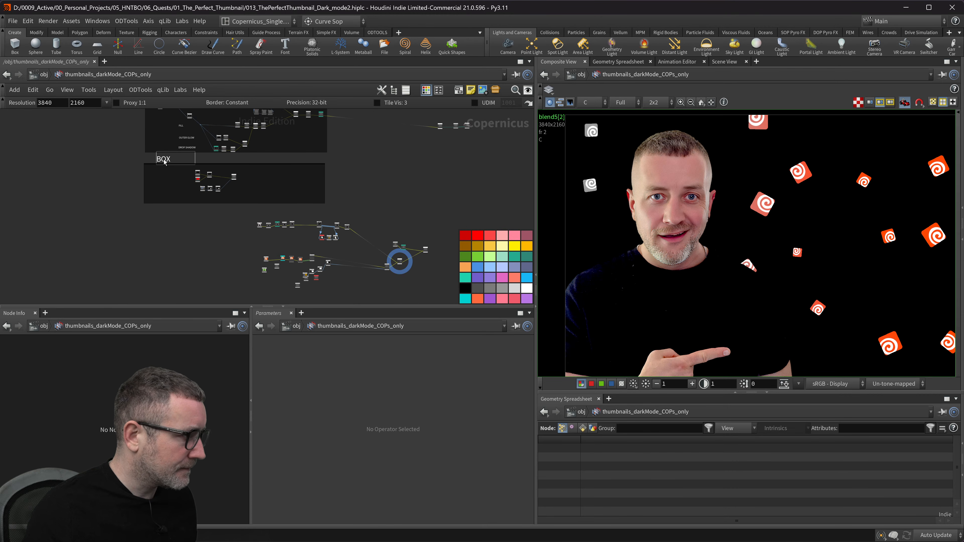
{"action": "left_click", "coordinate": [251, 165]}
{"action": "key", "text": "ctrl+c"}
{"action": "key", "text": "ctrl+v"}
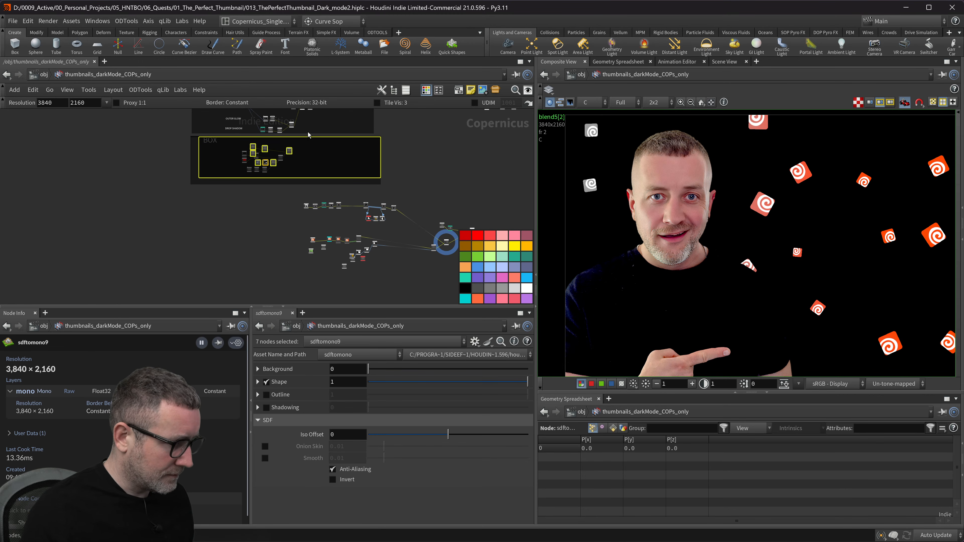
- Move the photo, background and compositing node chains farther away from the labelled network boxes to free up space
{"action": "scroll", "coordinate": [380, 192], "scroll_direction": "down", "scroll_amount": 2}
{"action": "left_click_drag", "start_coordinate": [294, 251], "coordinate": [438, 190]}
{"action": "scroll", "coordinate": [326, 199], "scroll_direction": "up", "scroll_amount": 4}
{"action": "left_click_drag", "start_coordinate": [344, 202], "coordinate": [393, 213]}
{"action": "scroll", "coordinate": [300, 211], "scroll_direction": "down", "scroll_amount": 4}
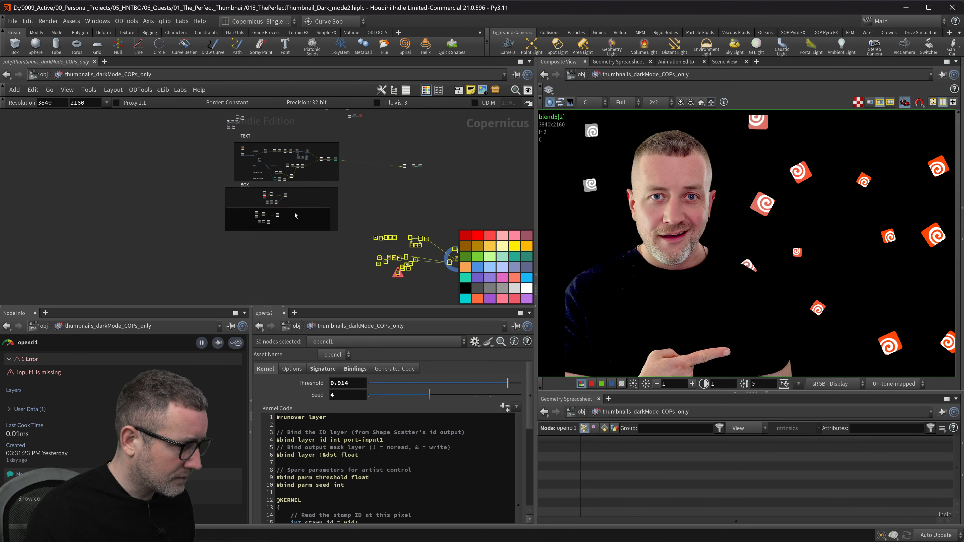
- Place the duplicated network box directly below the original BOX group, aligned with it and separated by a small gap
{"action": "scroll", "coordinate": [262, 199], "scroll_direction": "up", "scroll_amount": 3}
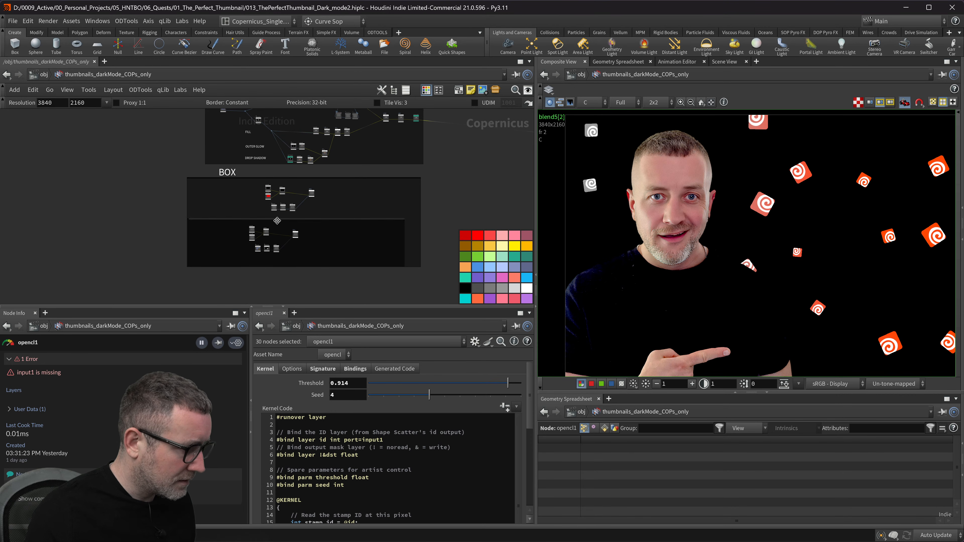
{"action": "left_click_drag", "start_coordinate": [268, 224], "coordinate": [294, 236]}
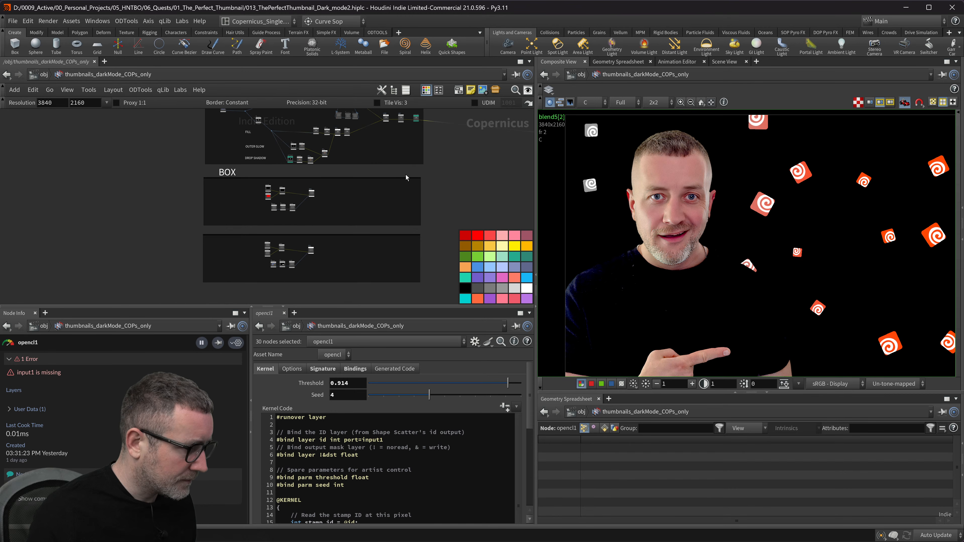
{"action": "scroll", "coordinate": [404, 178], "scroll_direction": "up", "scroll_amount": 5}
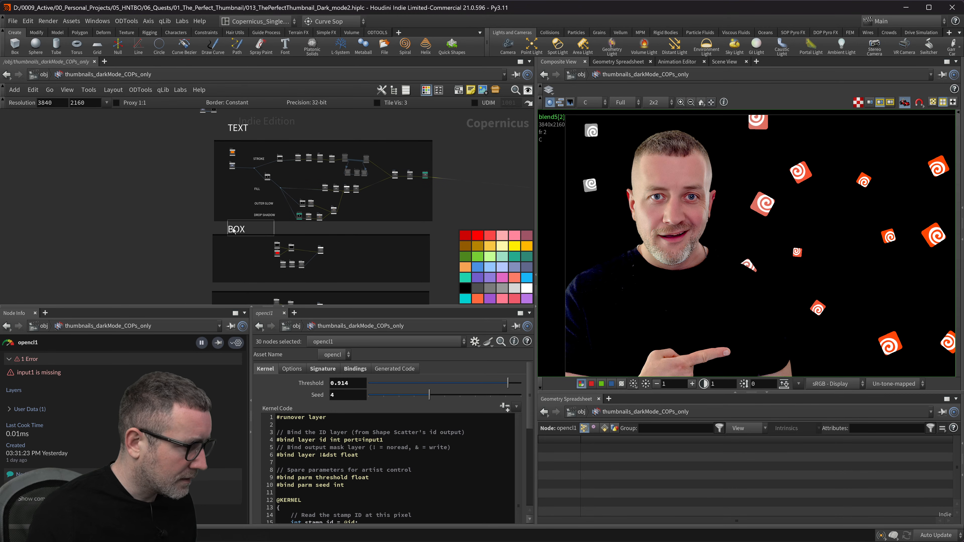
- Duplicate the BOX label above the copied network box and rename the copy PHOTO
{"action": "double_click", "coordinate": [235, 228]}
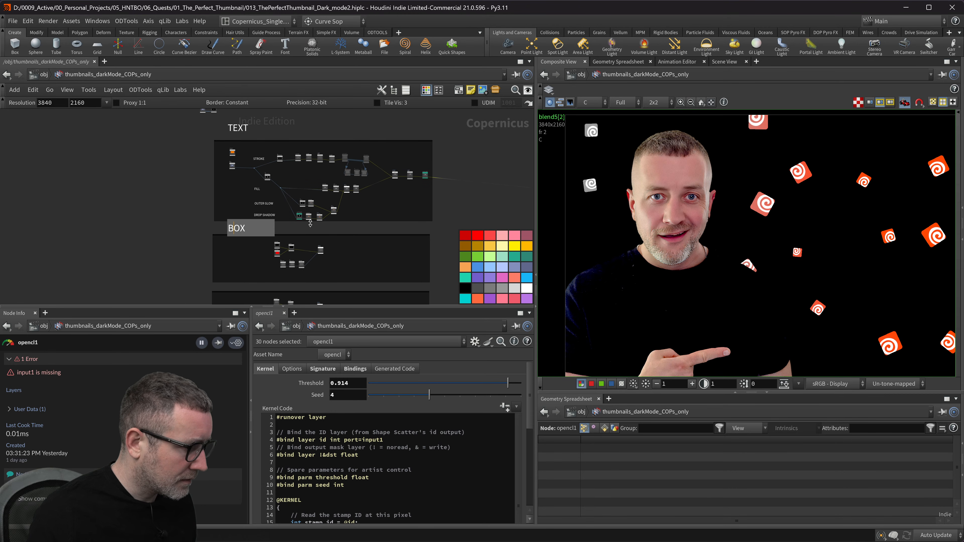
{"action": "key", "text": "Return"}
{"action": "left_click_drag", "start_coordinate": [236, 232], "coordinate": [235, 285]}
{"action": "middle_click_drag", "start_coordinate": [205, 289], "coordinate": [186, 190]}
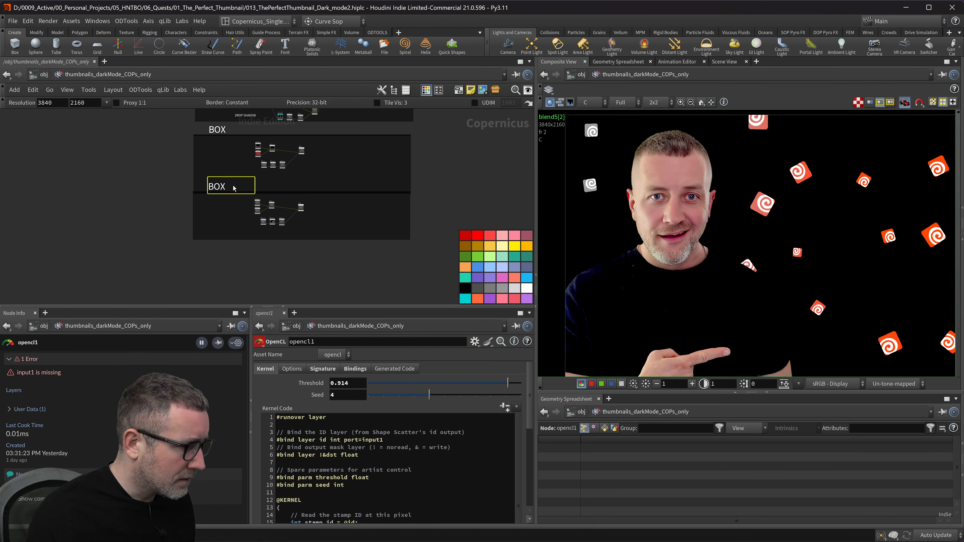
{"action": "mouse_move", "coordinate": [215, 189]}
{"action": "left_mouse_down"}
{"action": "mouse_move", "coordinate": [96, 191]}
{"action": "mouse_move", "coordinate": [208, 189]}
{"action": "left_mouse_up"}
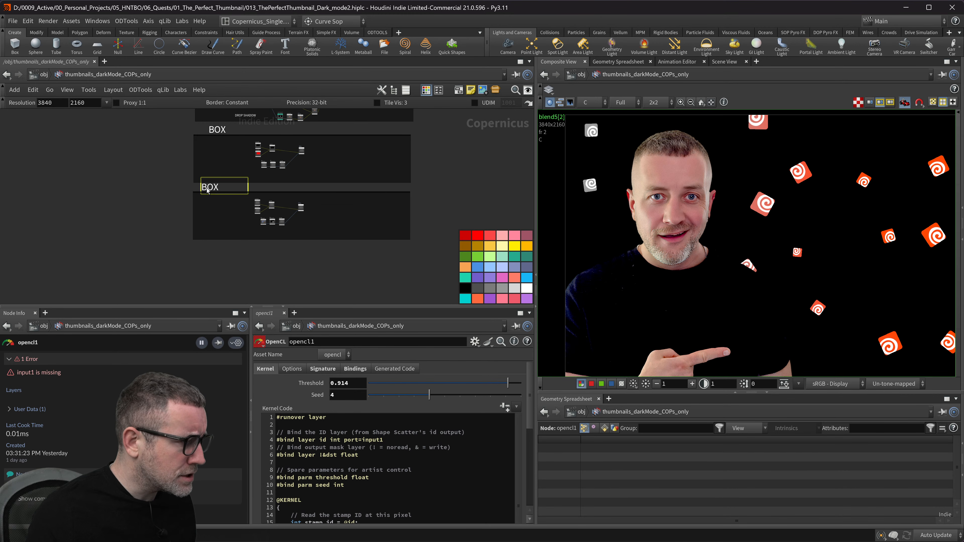
{"action": "double_click", "coordinate": [208, 189]}
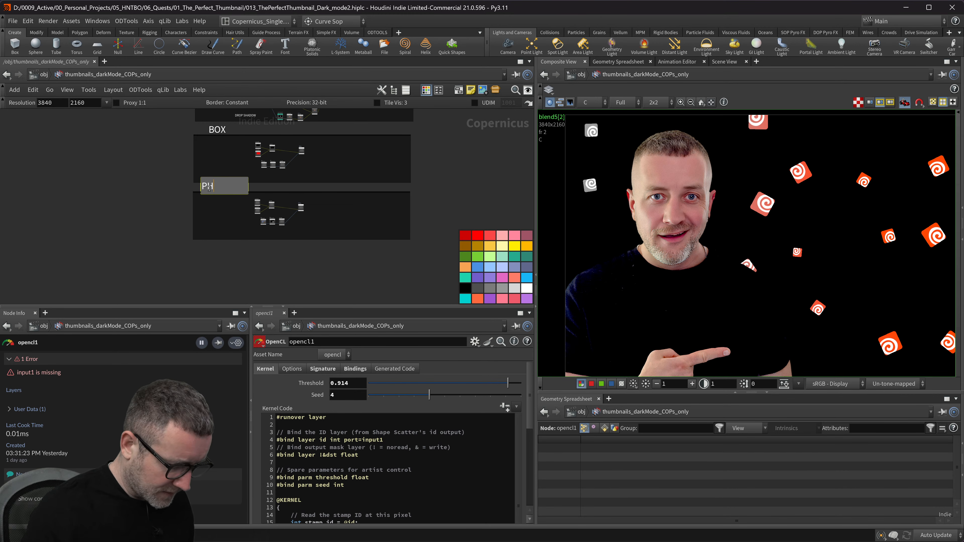
{"action": "key", "text": "Return"}
- Delete the seven copied nodes inside the PHOTO network box
{"action": "scroll", "coordinate": [353, 236], "scroll_direction": "up", "scroll_amount": 5}
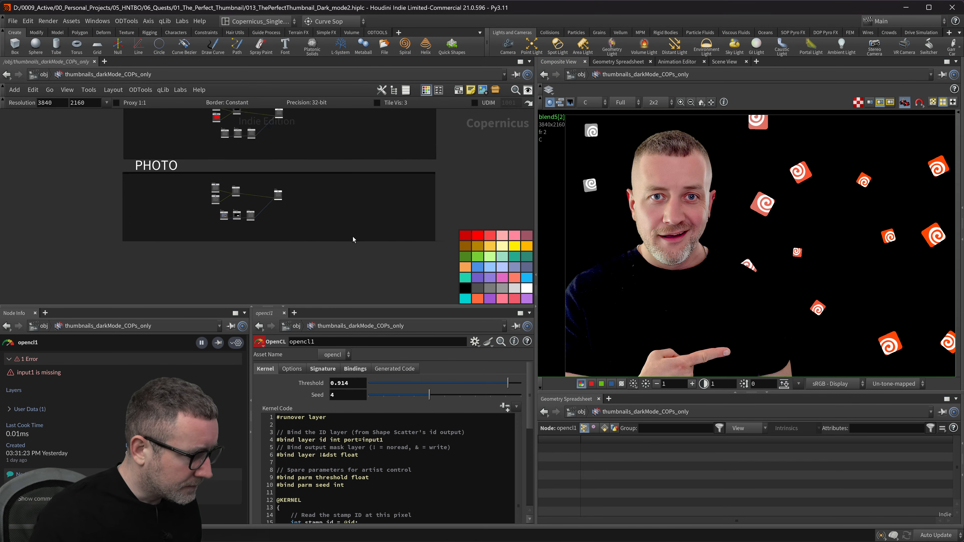
{"action": "left_click_drag", "start_coordinate": [254, 212], "coordinate": [53, 131]}
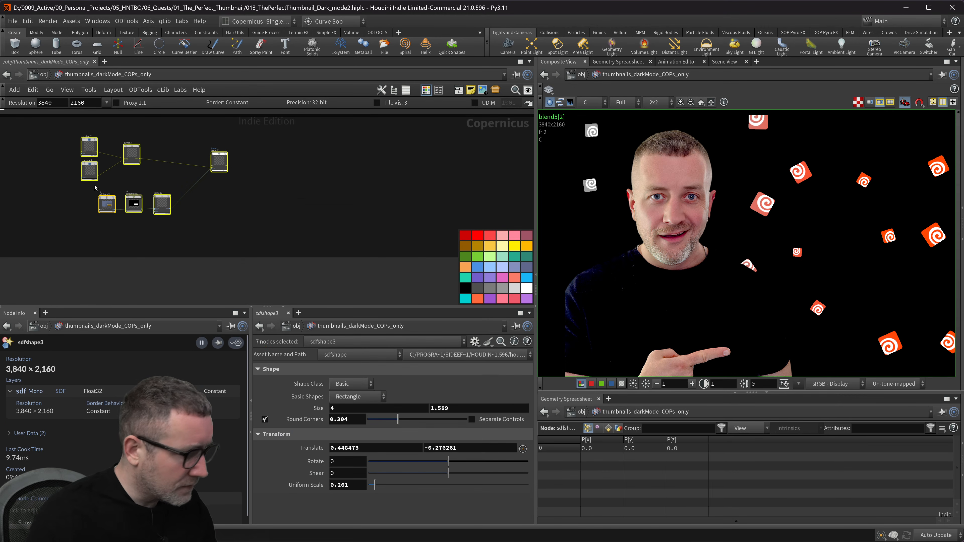
{"action": "key", "text": "Delete"}
- Try to move the eleven-node presenter photo chain into the PHOTO network box
{"action": "scroll", "coordinate": [326, 206], "scroll_direction": "down", "scroll_amount": 8}
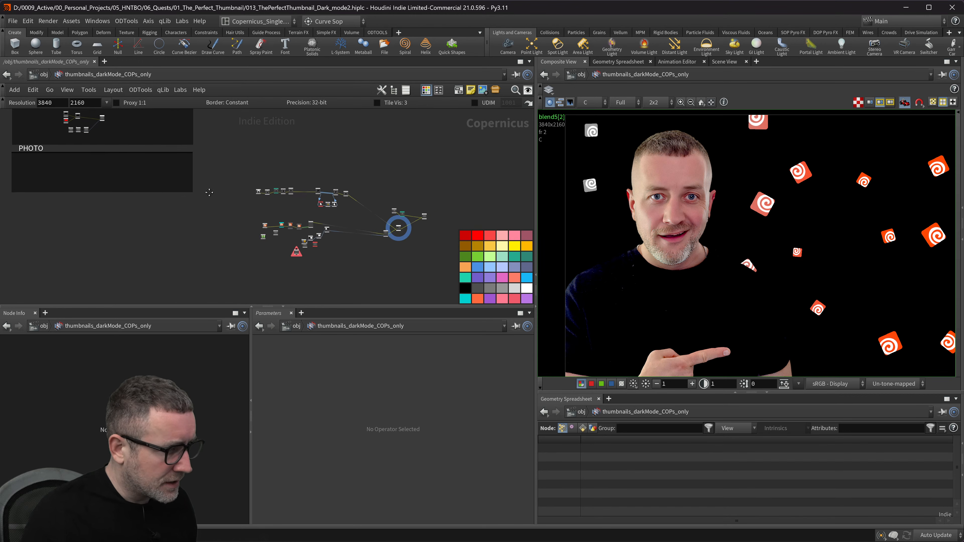
{"action": "scroll", "coordinate": [330, 198], "scroll_direction": "down", "scroll_amount": 5}
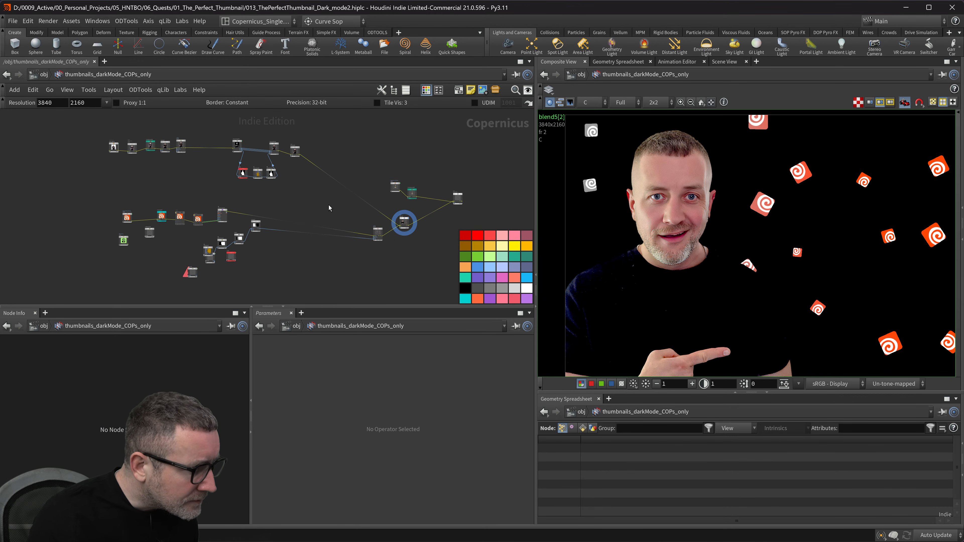
{"action": "left_click_drag", "start_coordinate": [377, 176], "coordinate": [179, 214]}
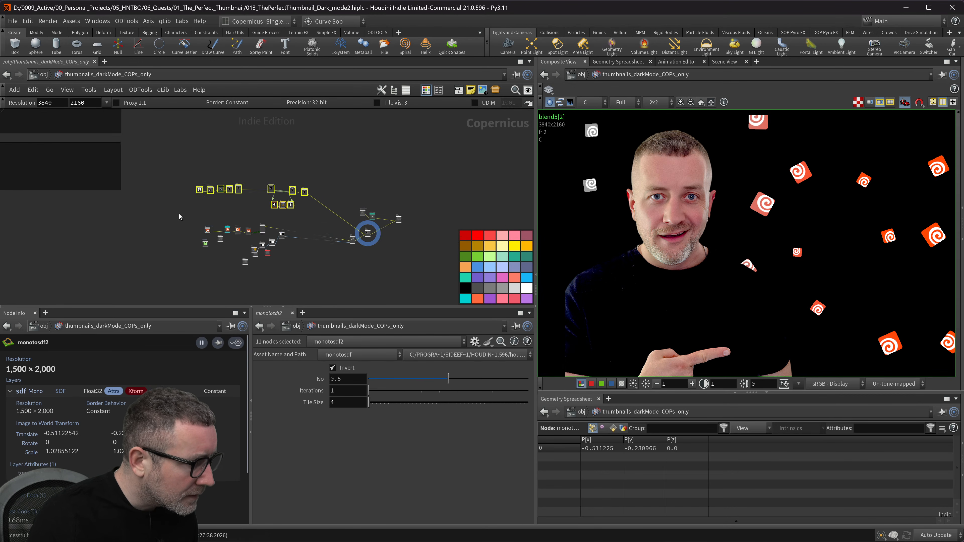
{"action": "scroll", "coordinate": [325, 205], "scroll_direction": "down", "scroll_amount": 3}
{"action": "left_click_drag", "start_coordinate": [319, 205], "coordinate": [75, 179]}
{"action": "scroll", "coordinate": [156, 241], "scroll_direction": "down", "scroll_amount": 3}
{"action": "middle_click_drag", "start_coordinate": [156, 241], "coordinate": [227, 219]}
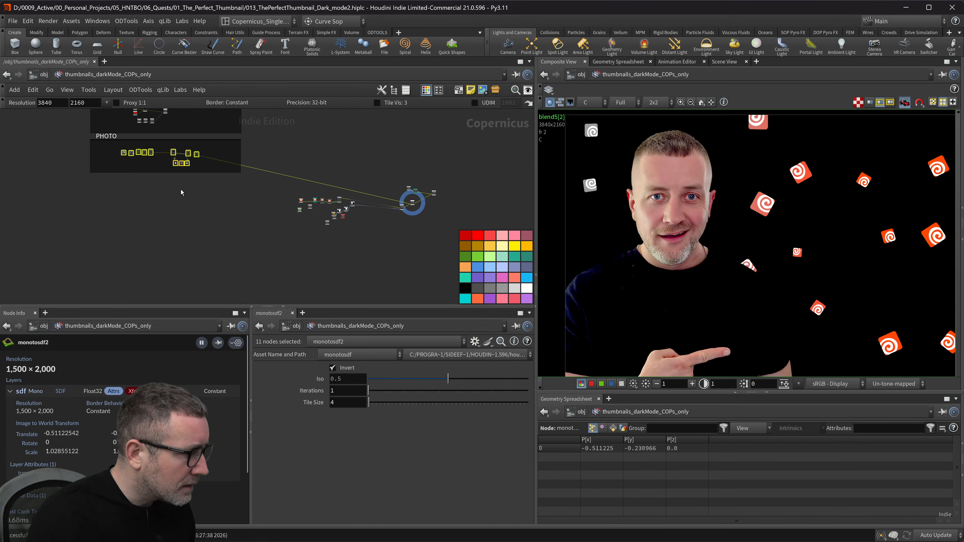
{"action": "key", "text": "ctrl+z"}
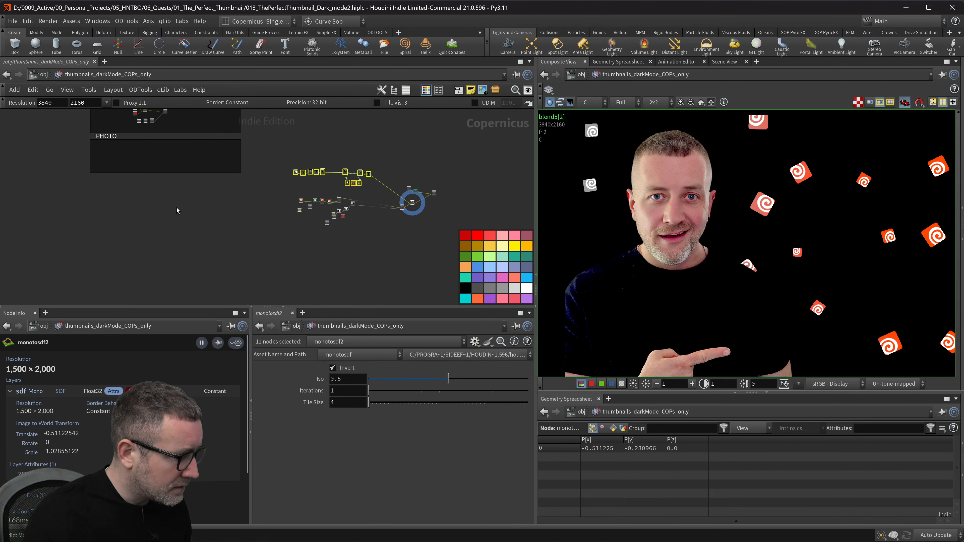
- Shift the PHOTO label and its network box slightly down to widen the gap below the BOX group
{"action": "left_click", "coordinate": [225, 211]}
{"action": "left_click_drag", "start_coordinate": [240, 187], "coordinate": [101, 145]}
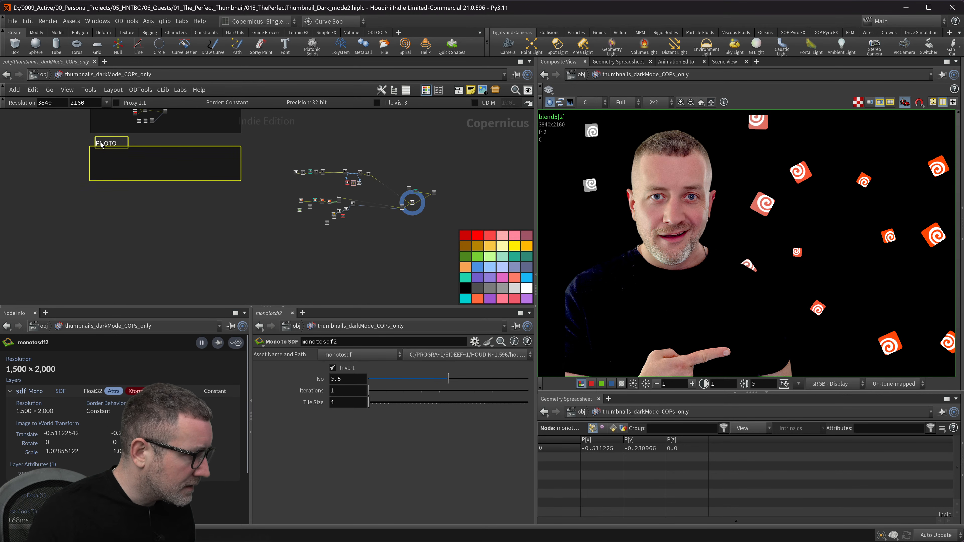
{"action": "left_click", "coordinate": [108, 197]}
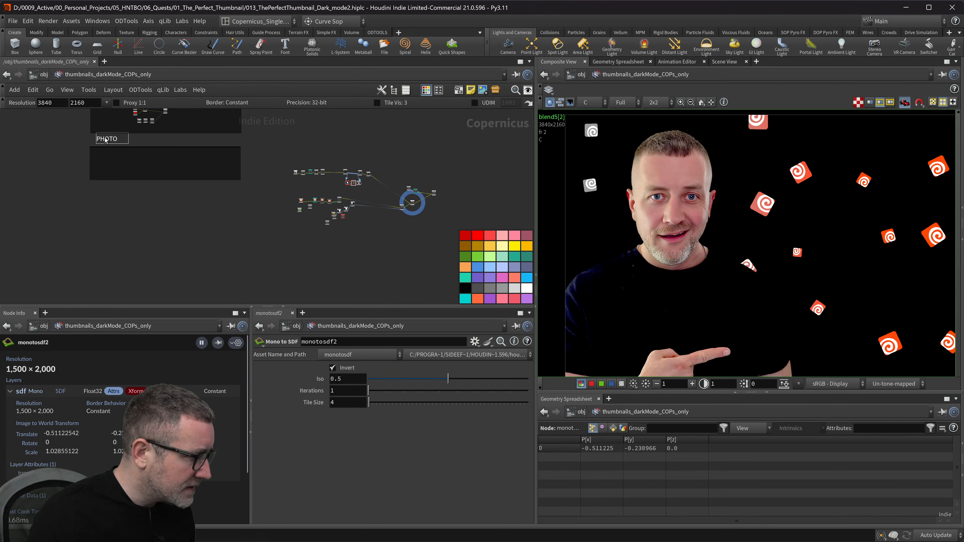
- Duplicate the PHOTO label and its empty network box below the originals, dismissing the Ramble task dialog
{"action": "left_click_drag", "start_coordinate": [262, 198], "coordinate": [66, 138]}
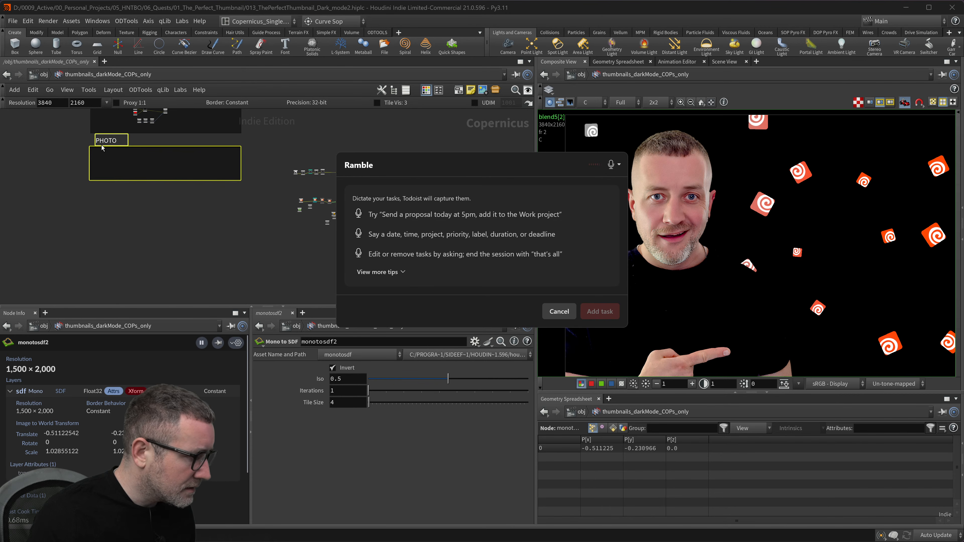
{"action": "left_click", "coordinate": [127, 250]}
{"action": "left_click", "coordinate": [559, 311]}
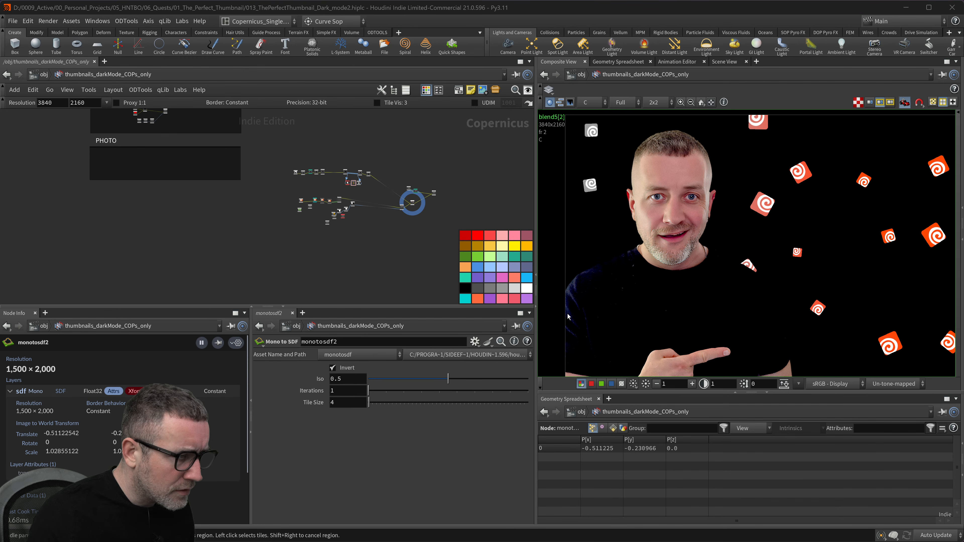
{"action": "left_click_drag", "start_coordinate": [242, 205], "coordinate": [101, 199]}
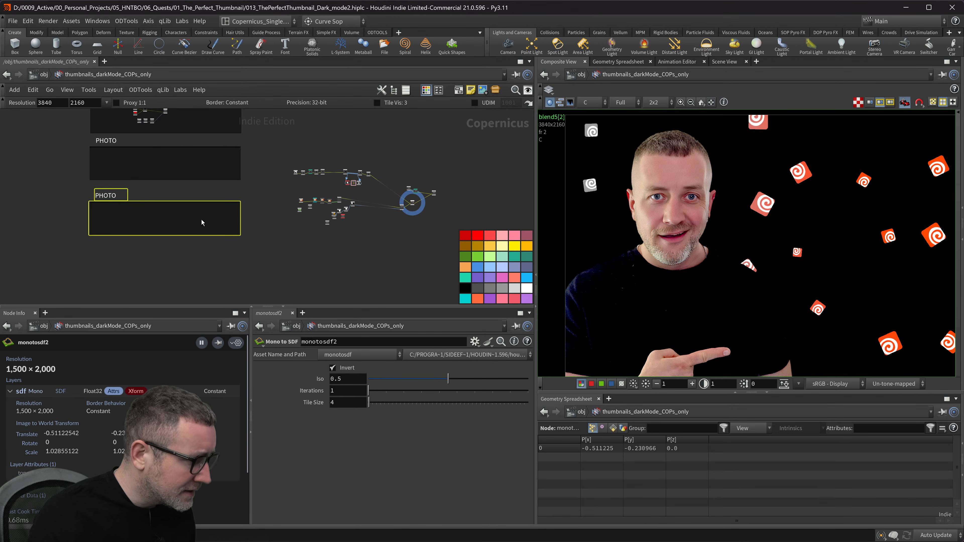
- Rename the duplicated PHOTO label BACKGROUND and widen it to fit the full word
{"action": "scroll", "coordinate": [60, 205], "scroll_direction": "up", "scroll_amount": 5}
{"action": "double_click", "coordinate": [167, 186]}
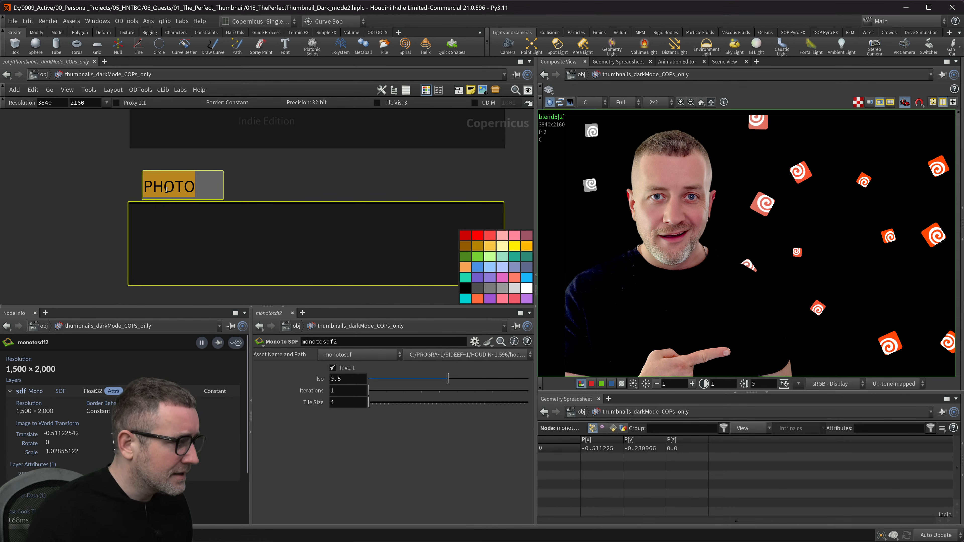
{"action": "type", "text": "Ba"}
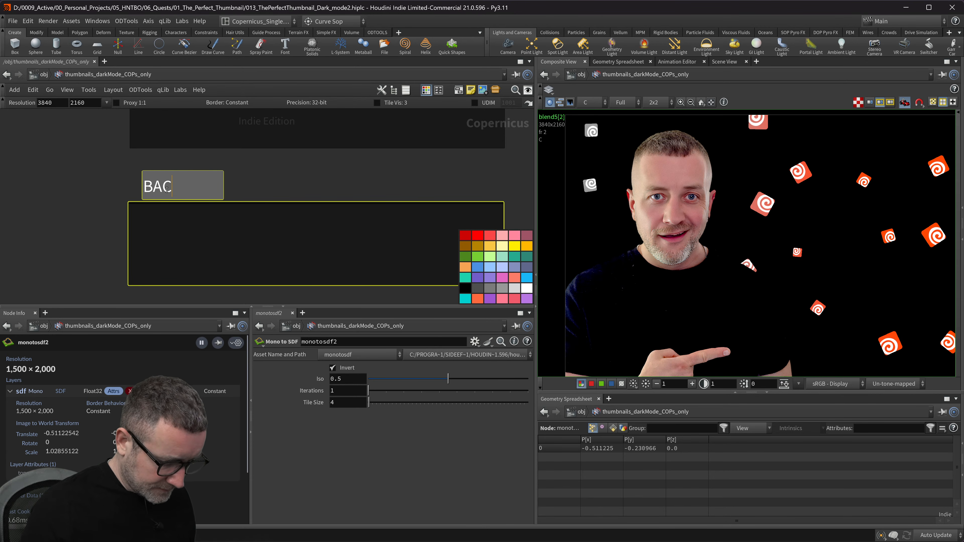
{"action": "type", "text": "CKGROU"}
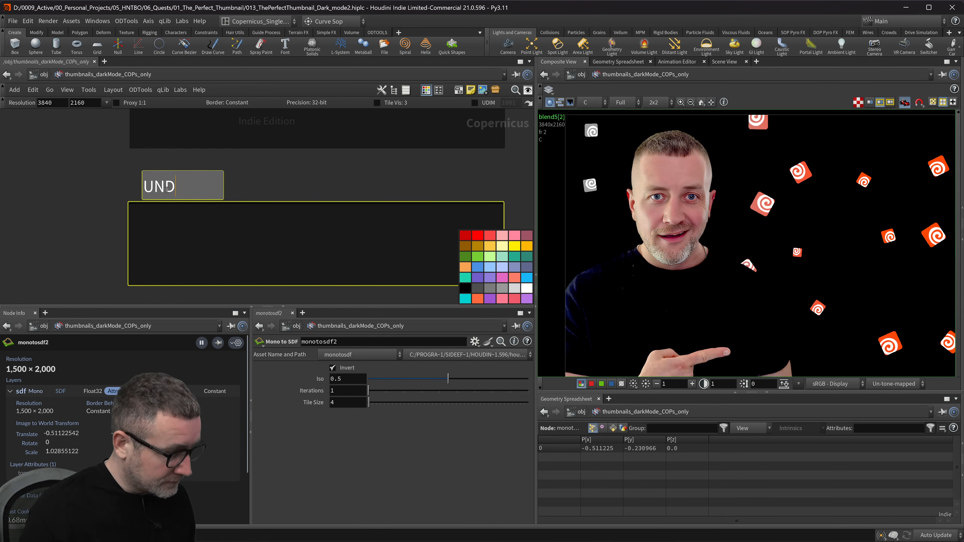
{"action": "left_click", "coordinate": [116, 191]}
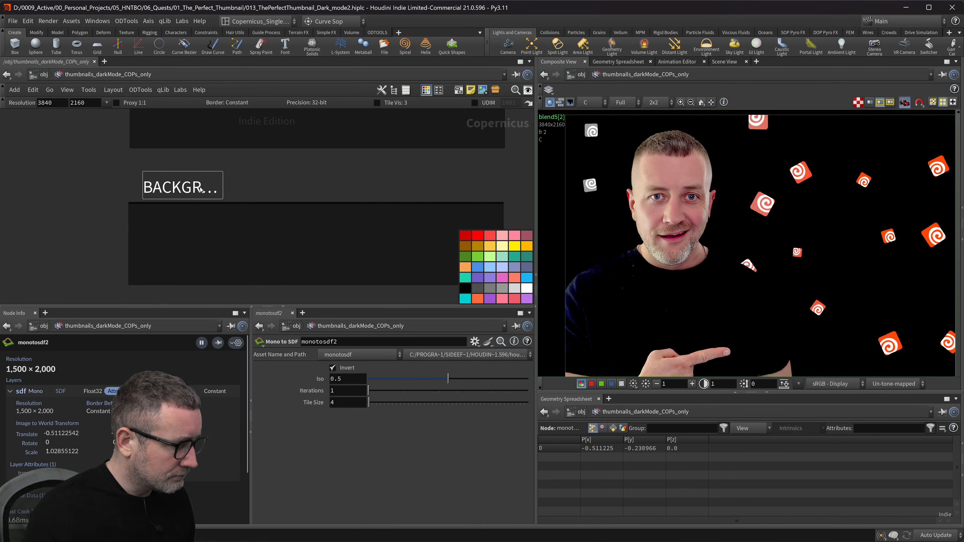
{"action": "left_click_drag", "start_coordinate": [225, 186], "coordinate": [309, 189]}
{"action": "middle_click_drag", "start_coordinate": [293, 189], "coordinate": [206, 168]}
{"action": "scroll", "coordinate": [206, 168], "scroll_direction": "down", "scroll_amount": 4}
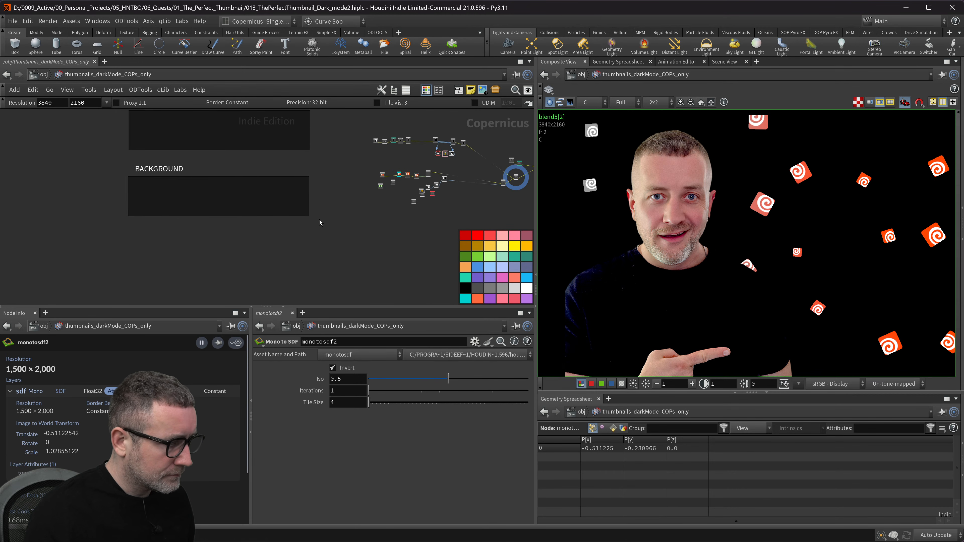
- Tidy the loose nodes below the background chain and place opencl1 in front of the mask's SDF shape node
{"action": "scroll", "coordinate": [393, 194], "scroll_direction": "up", "scroll_amount": 2}
{"action": "middle_click_drag", "start_coordinate": [390, 189], "coordinate": [259, 204]}
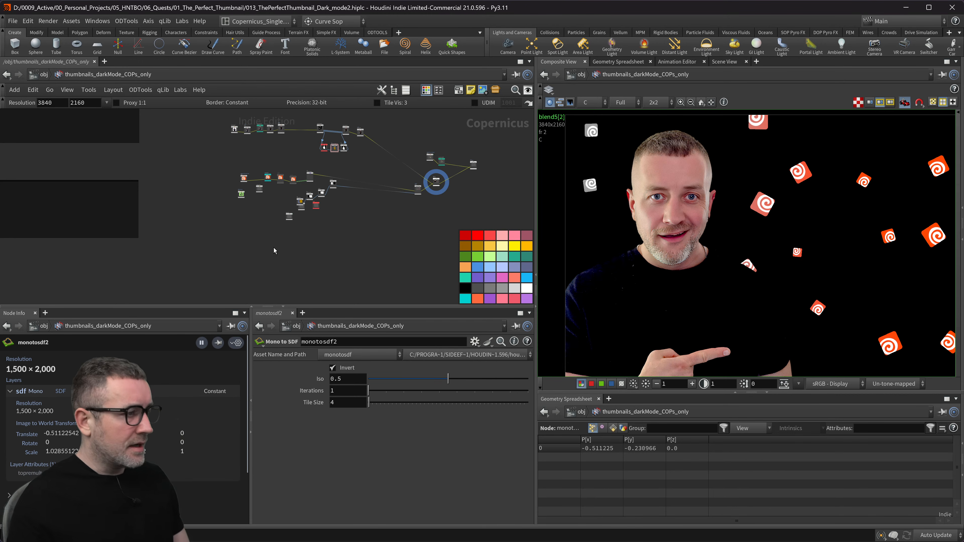
{"action": "middle_click_drag", "start_coordinate": [253, 205], "coordinate": [342, 220]}
{"action": "scroll", "coordinate": [367, 213], "scroll_direction": "up", "scroll_amount": 4}
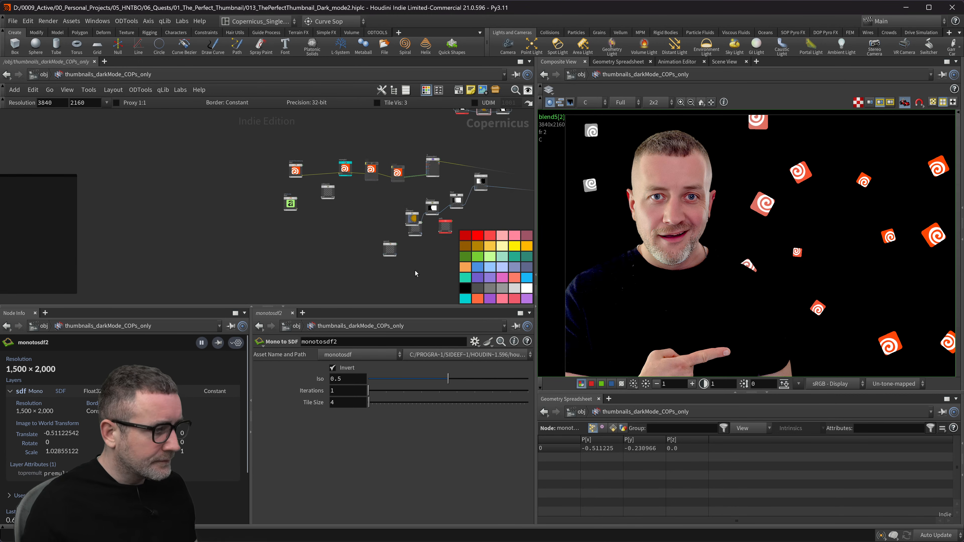
{"action": "middle_click_drag", "start_coordinate": [422, 264], "coordinate": [332, 219]}
{"action": "left_click_drag", "start_coordinate": [322, 176], "coordinate": [362, 196]}
{"action": "scroll", "coordinate": [340, 183], "scroll_direction": "up", "scroll_amount": 3}
{"action": "left_click", "coordinate": [270, 218]}
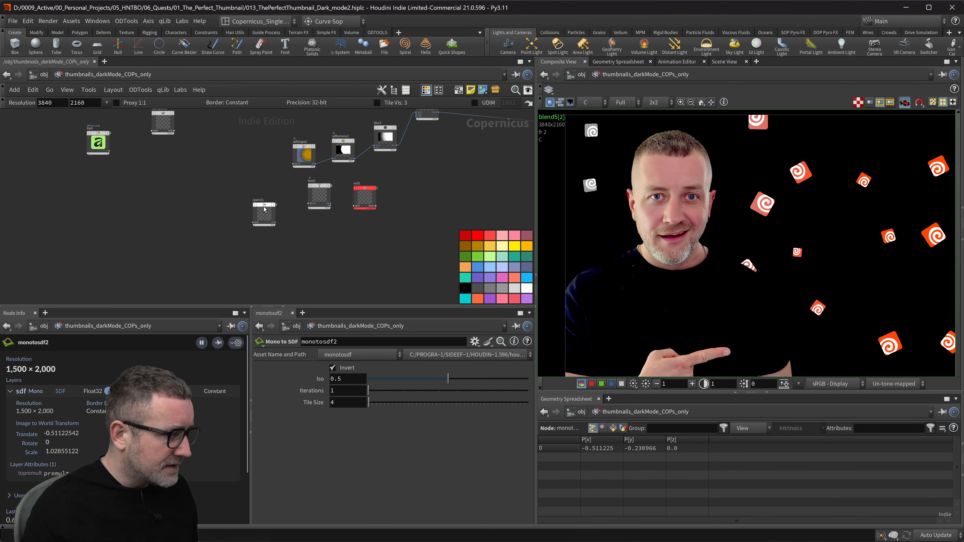
{"action": "scroll", "coordinate": [310, 248], "scroll_direction": "down", "scroll_amount": 2}
{"action": "scroll", "coordinate": [310, 251], "scroll_direction": "down", "scroll_amount": 1}
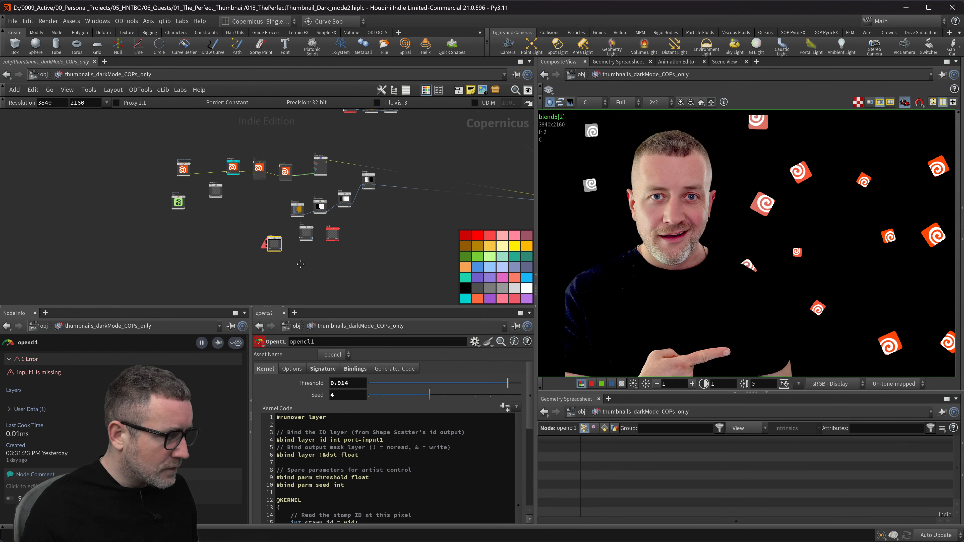
{"action": "left_click_drag", "start_coordinate": [274, 244], "coordinate": [253, 211]}
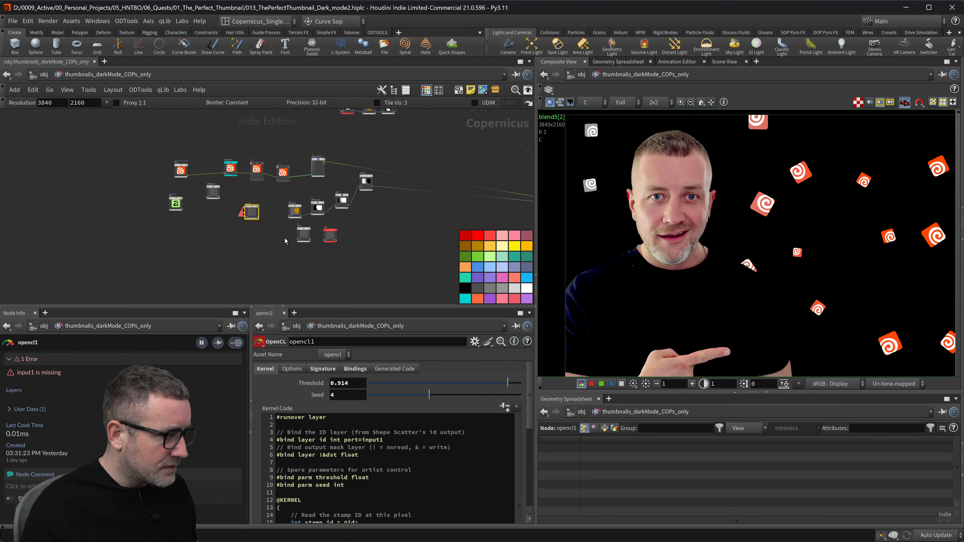
- Delete the null1 node and the unconnected node beside it below the mask chain
{"action": "left_click_drag", "start_coordinate": [352, 232], "coordinate": [353, 227]}
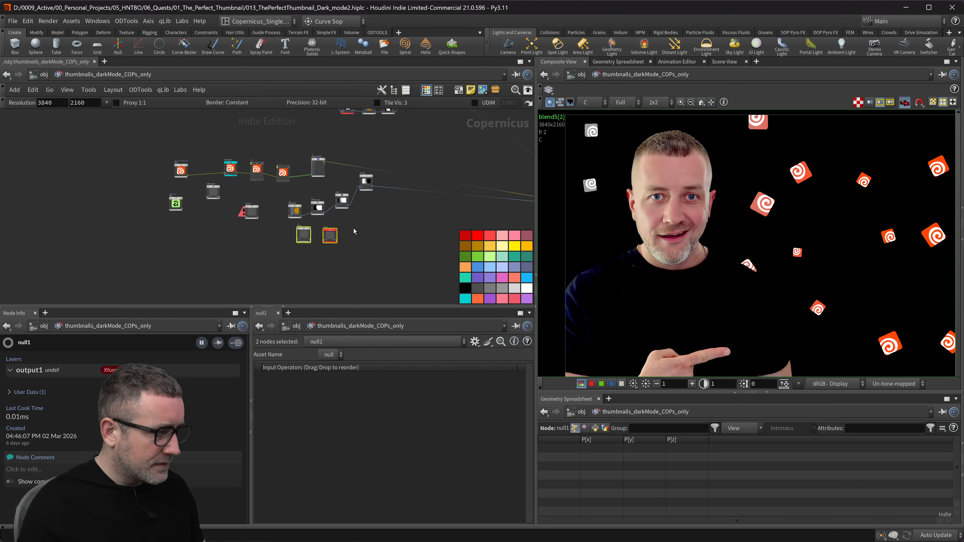
{"action": "key", "text": "Delete"}
{"action": "scroll", "coordinate": [368, 234], "scroll_direction": "down", "scroll_amount": 1}
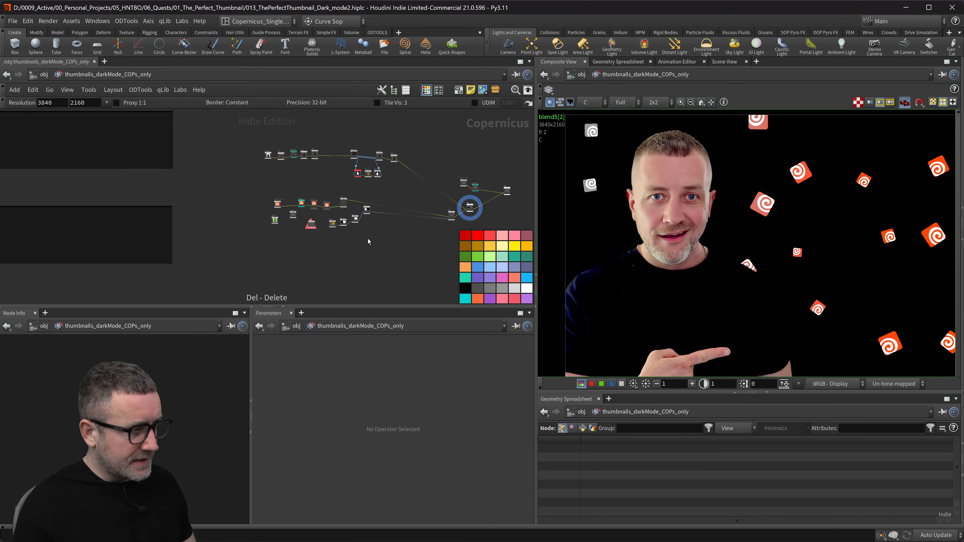
- Save the scene as a new version named 014_ThePerfectThumbnail_StrokeSession
{"action": "key", "text": "ctrl+shift+s"}
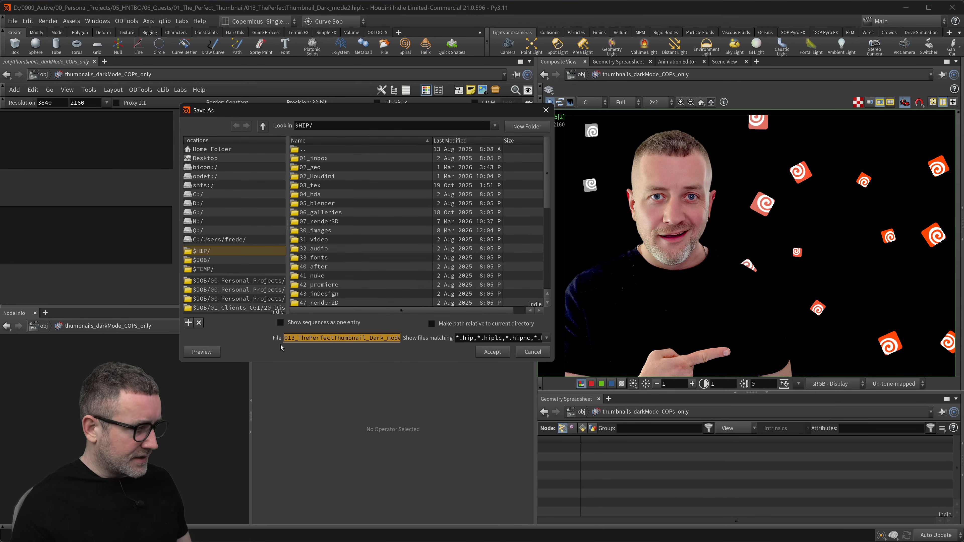
{"action": "left_click", "coordinate": [295, 341]}
{"action": "key", "text": "Return"}
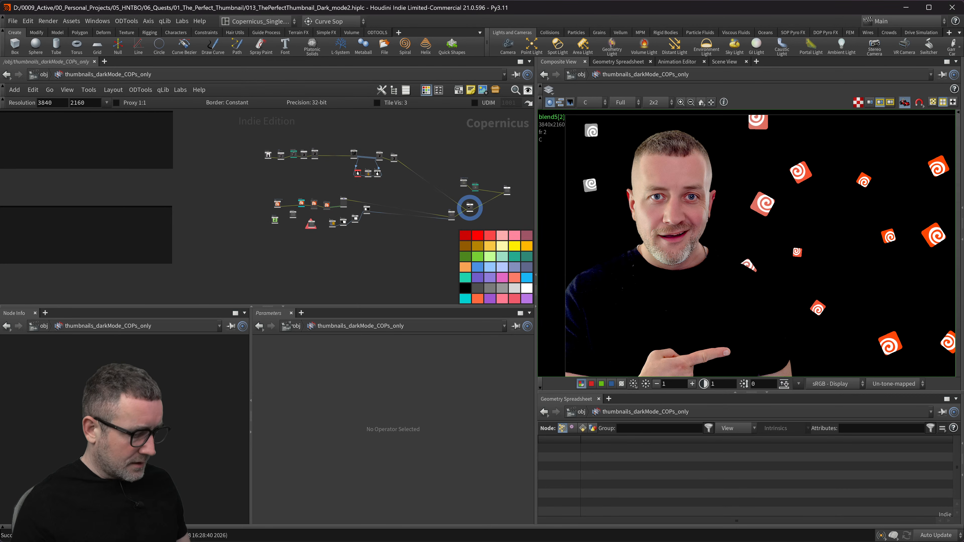
{"action": "key", "text": "ctrl+shift+s"}
{"action": "left_click_drag", "start_coordinate": [307, 338], "coordinate": [197, 344]}
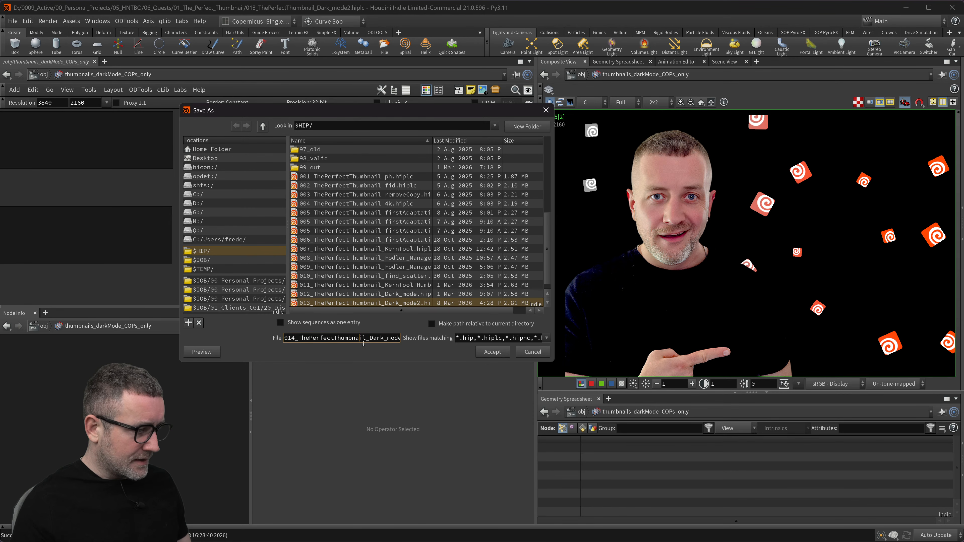
{"action": "left_click_drag", "start_coordinate": [424, 340], "coordinate": [529, 341]}
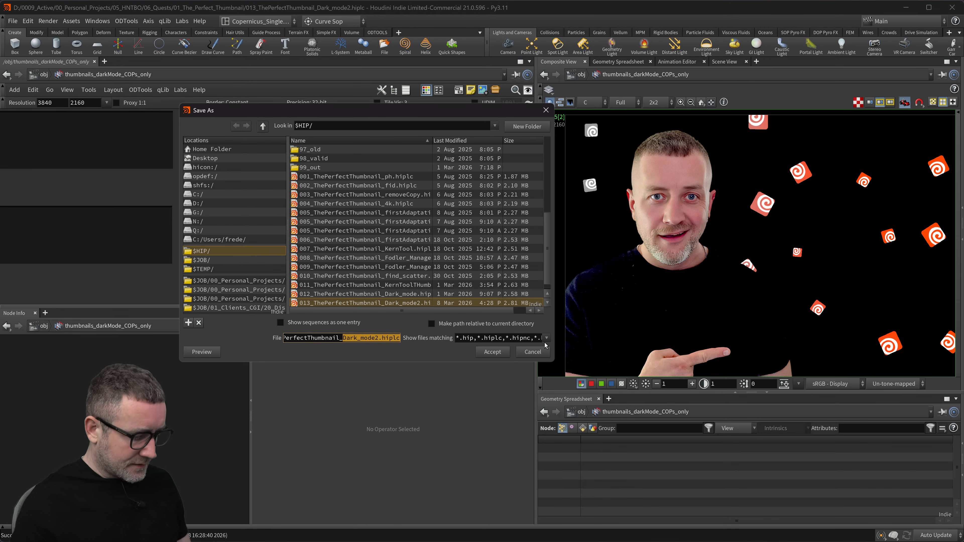
{"action": "type", "text": "Stro"}
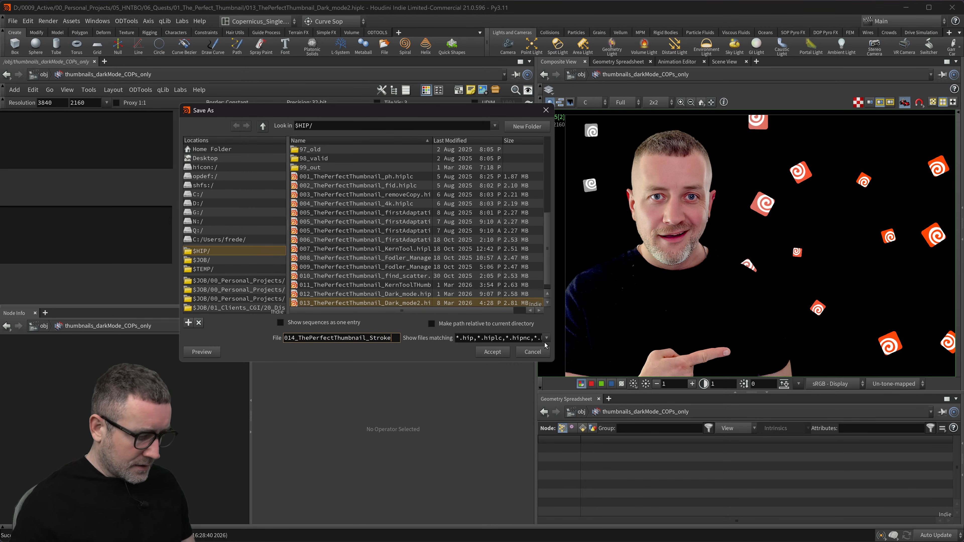
{"action": "type", "text": "keSession"}
{"action": "left_click", "coordinate": [485, 353]}
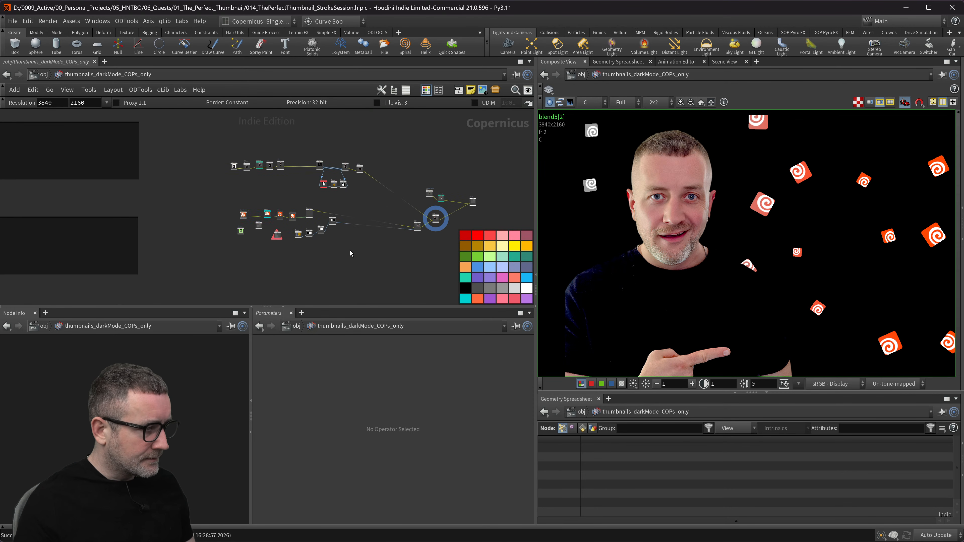
- Move the unconnected node below the icon chain down beside the green letter image node
{"action": "scroll", "coordinate": [258, 243], "scroll_direction": "up", "scroll_amount": 4}
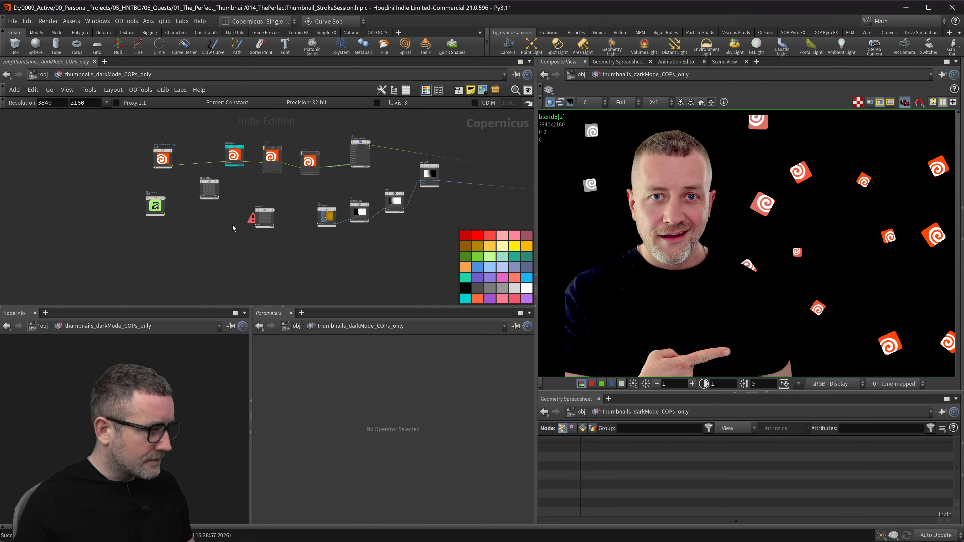
{"action": "left_click_drag", "start_coordinate": [214, 195], "coordinate": [208, 213]}
{"action": "scroll", "coordinate": [194, 209], "scroll_direction": "up", "scroll_amount": 3}
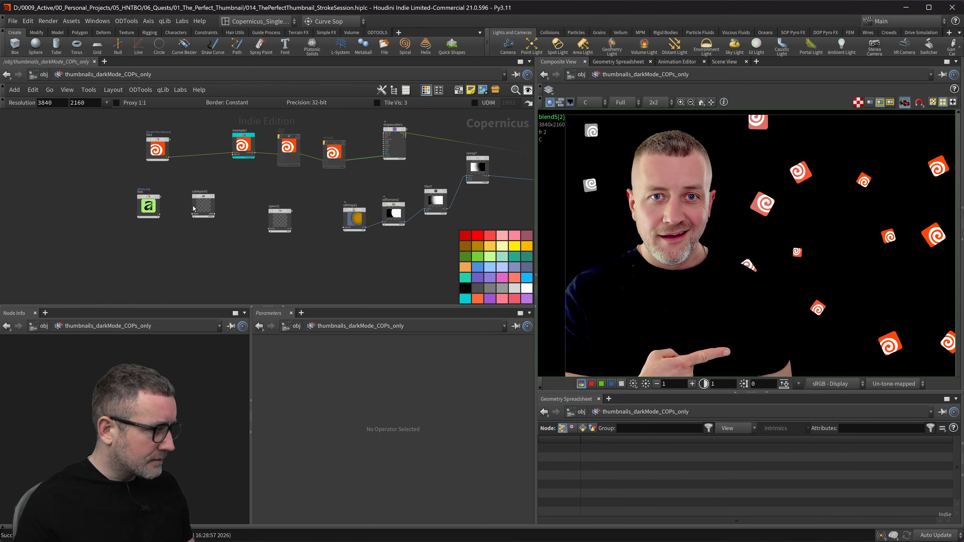
{"action": "scroll", "coordinate": [194, 209], "scroll_direction": "down", "scroll_amount": 5}
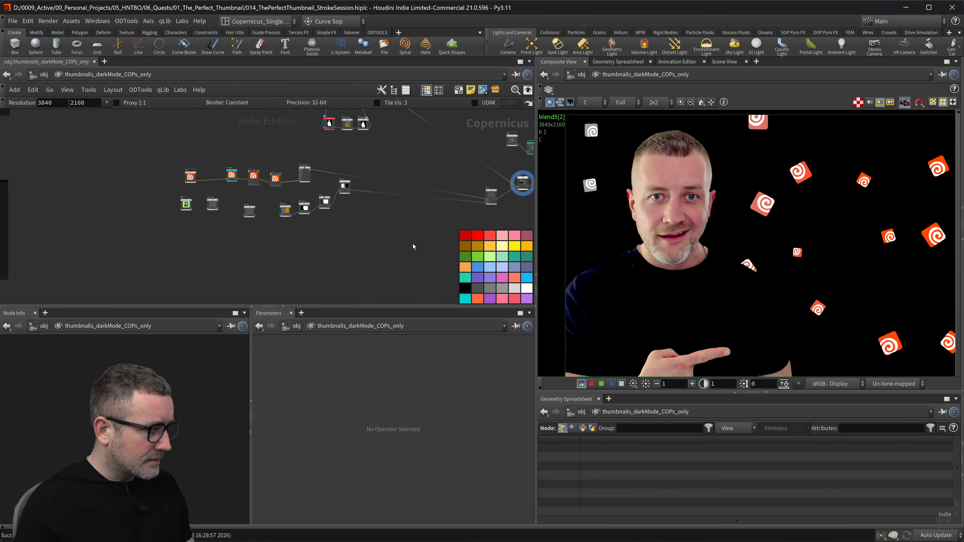
- Extend the lower edge of the empty BACKGROUND network box to make it taller
{"action": "scroll", "coordinate": [395, 250], "scroll_direction": "down", "scroll_amount": 1}
{"action": "middle_click_drag", "start_coordinate": [395, 250], "coordinate": [475, 237]}
{"action": "middle_click_drag", "start_coordinate": [267, 245], "coordinate": [504, 197]}
{"action": "middle_click_drag", "start_coordinate": [139, 224], "coordinate": [172, 240]}
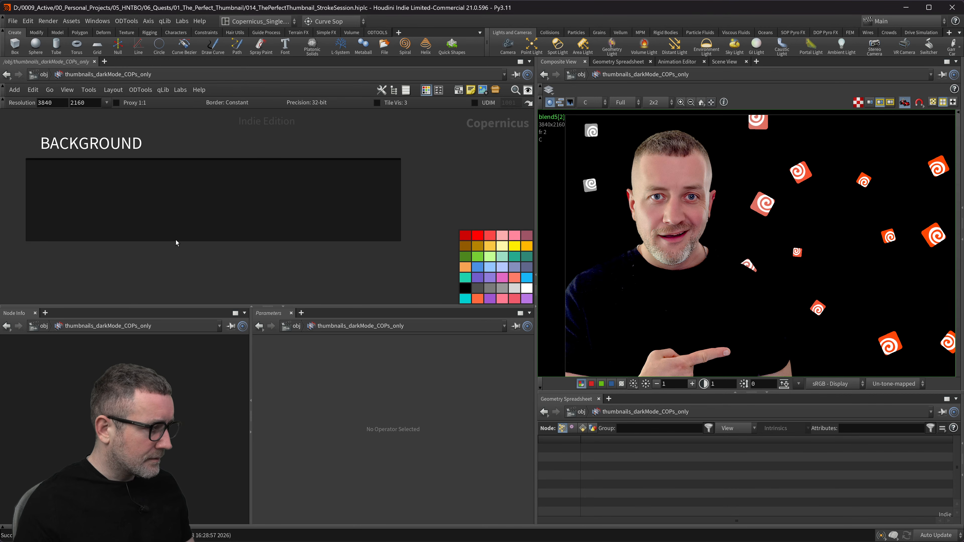
{"action": "left_click_drag", "start_coordinate": [175, 240], "coordinate": [176, 256]}
{"action": "key", "text": "h"}
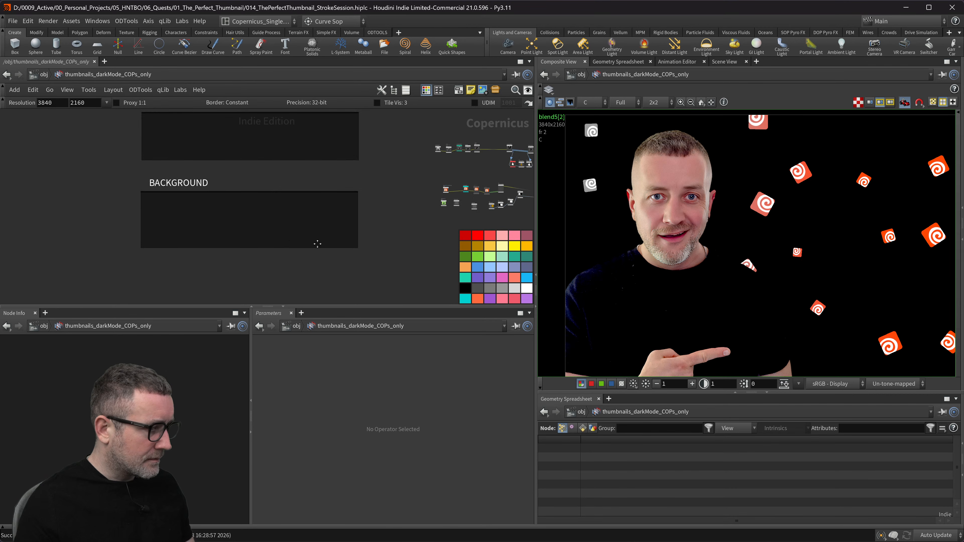
- Pull the background chain's final blend node closer, and move the whole chain with its loose nodes into the BACKGROUND box
{"action": "scroll", "coordinate": [406, 219], "scroll_direction": "up", "scroll_amount": 5}
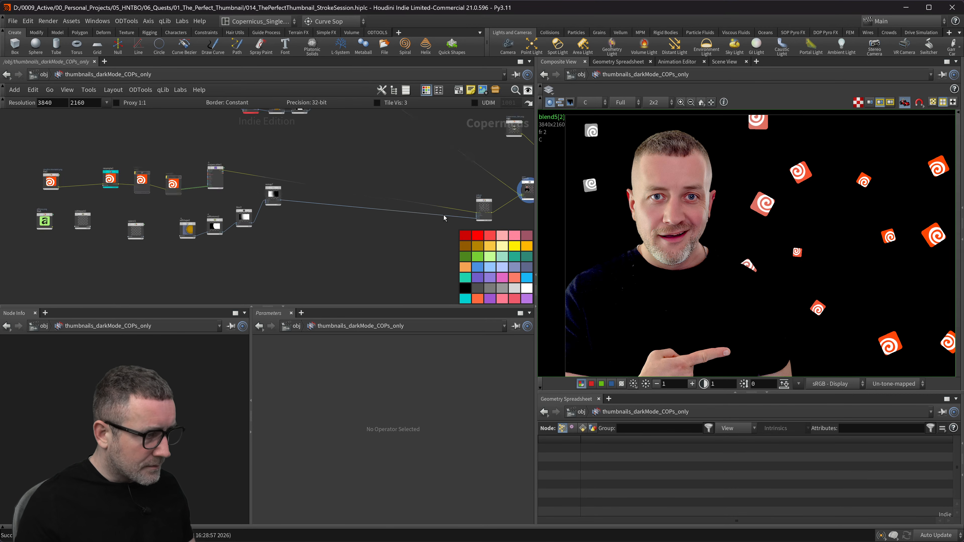
{"action": "left_click_drag", "start_coordinate": [475, 207], "coordinate": [344, 192]}
{"action": "scroll", "coordinate": [278, 248], "scroll_direction": "down", "scroll_amount": 4}
{"action": "middle_click_drag", "start_coordinate": [178, 279], "coordinate": [250, 239]}
{"action": "left_click_drag", "start_coordinate": [213, 232], "coordinate": [395, 161]}
{"action": "scroll", "coordinate": [298, 254], "scroll_direction": "down", "scroll_amount": 3}
{"action": "middle_click_drag", "start_coordinate": [297, 254], "coordinate": [371, 228]}
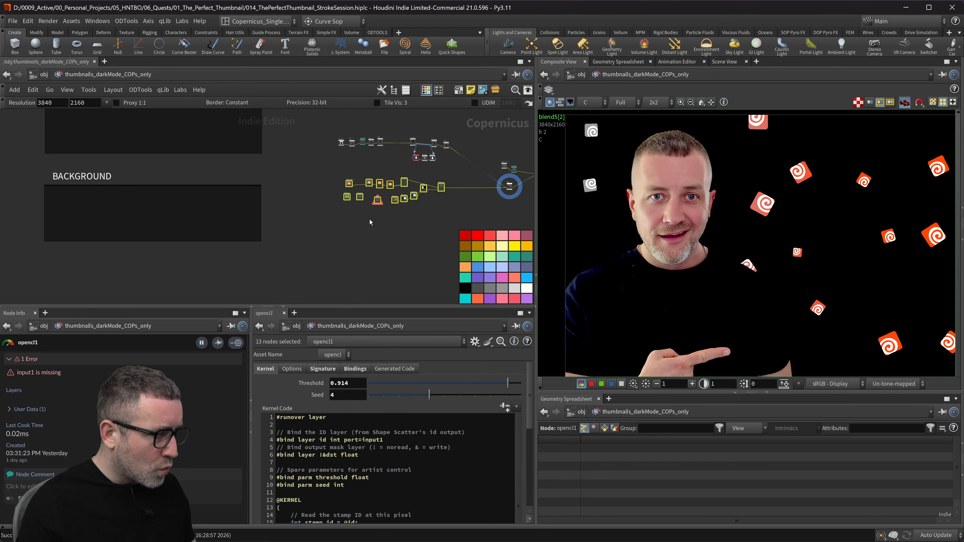
{"action": "left_click_drag", "start_coordinate": [400, 185], "coordinate": [150, 208]}
{"action": "scroll", "coordinate": [345, 231], "scroll_direction": "down", "scroll_amount": 2}
- Move the presenter photo node chain into the PHOTO network box
{"action": "middle_click_drag", "start_coordinate": [363, 219], "coordinate": [197, 231]}
{"action": "middle_click_drag", "start_coordinate": [170, 186], "coordinate": [336, 190]}
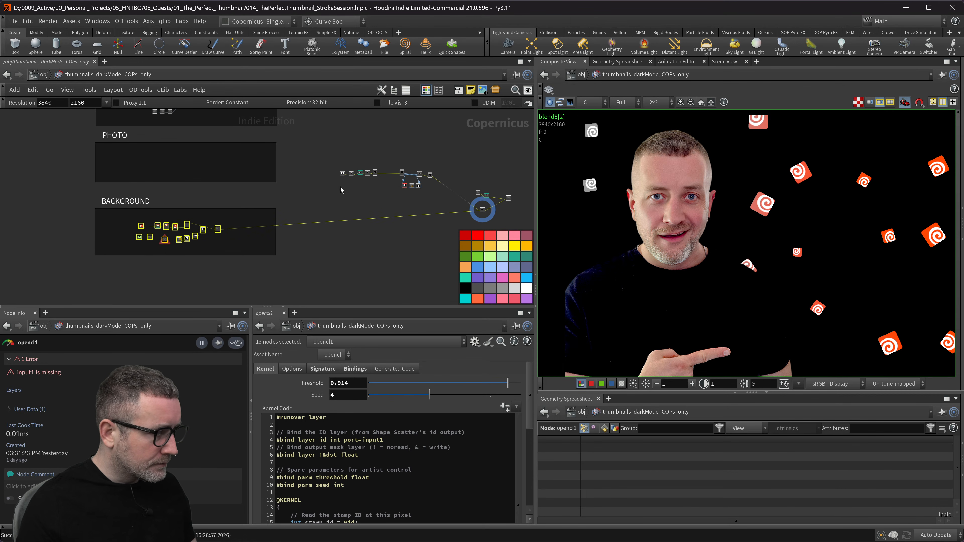
{"action": "left_click_drag", "start_coordinate": [445, 204], "coordinate": [213, 164]}
{"action": "scroll", "coordinate": [326, 165], "scroll_direction": "down", "scroll_amount": 2}
{"action": "scroll", "coordinate": [327, 166], "scroll_direction": "down", "scroll_amount": 1}
{"action": "middle_click_drag", "start_coordinate": [345, 168], "coordinate": [302, 169]}
{"action": "middle_click_drag", "start_coordinate": [353, 143], "coordinate": [342, 214]}
- Select blend10 with its transform and source image nodes, and move them up away from blend5
{"action": "scroll", "coordinate": [401, 259], "scroll_direction": "up", "scroll_amount": 4}
{"action": "scroll", "coordinate": [324, 229], "scroll_direction": "up", "scroll_amount": 2}
{"action": "left_click_drag", "start_coordinate": [434, 268], "coordinate": [434, 268]}
{"action": "left_click_drag", "start_coordinate": [434, 268], "coordinate": [374, 165]}
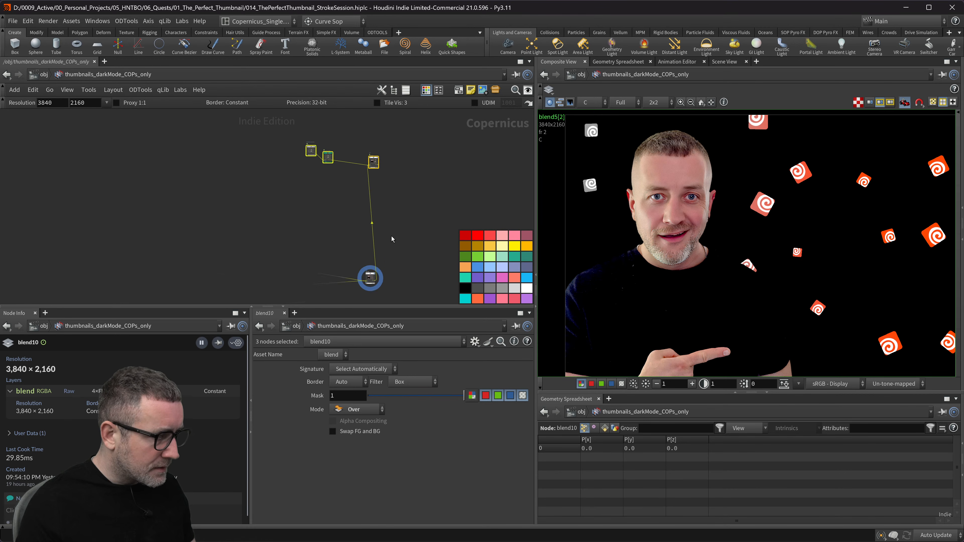
- Move blend5 beside the PHOTO and BACKGROUND boxes whose chains it combines
{"action": "middle_click_drag", "start_coordinate": [387, 222], "coordinate": [381, 142]}
{"action": "left_click_drag", "start_coordinate": [364, 199], "coordinate": [120, 132]}
{"action": "scroll", "coordinate": [148, 168], "scroll_direction": "down", "scroll_amount": 3}
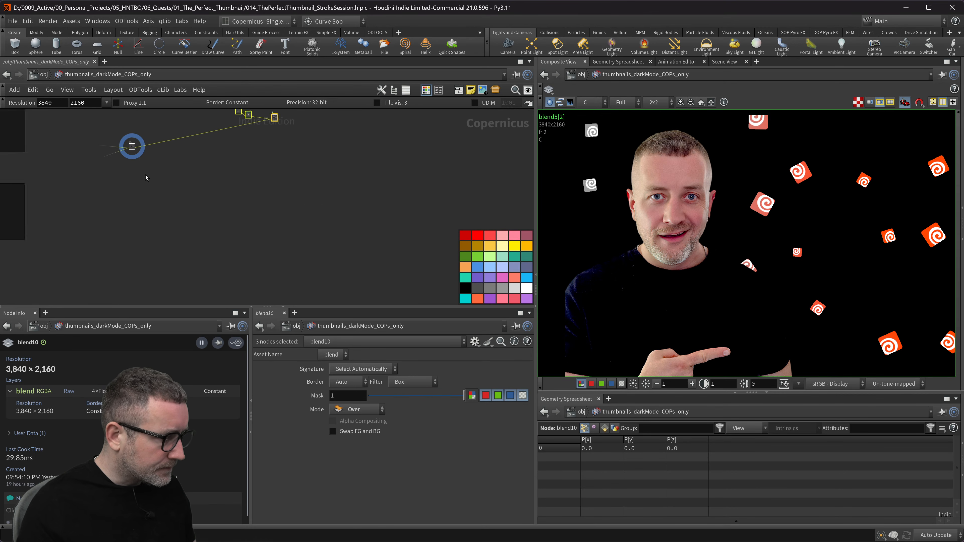
{"action": "middle_click_drag", "start_coordinate": [152, 174], "coordinate": [283, 198]}
{"action": "scroll", "coordinate": [227, 173], "scroll_direction": "up", "scroll_amount": 3}
{"action": "left_click_drag", "start_coordinate": [303, 169], "coordinate": [140, 173]}
- Line up transform2d4 beside its source image node and move the pair away from blend10
{"action": "scroll", "coordinate": [286, 198], "scroll_direction": "down", "scroll_amount": 3}
{"action": "middle_click_drag", "start_coordinate": [266, 207], "coordinate": [142, 286]}
{"action": "scroll", "coordinate": [254, 178], "scroll_direction": "down", "scroll_amount": 3}
{"action": "scroll", "coordinate": [386, 188], "scroll_direction": "up", "scroll_amount": 1}
{"action": "middle_click_drag", "start_coordinate": [386, 187], "coordinate": [318, 176]}
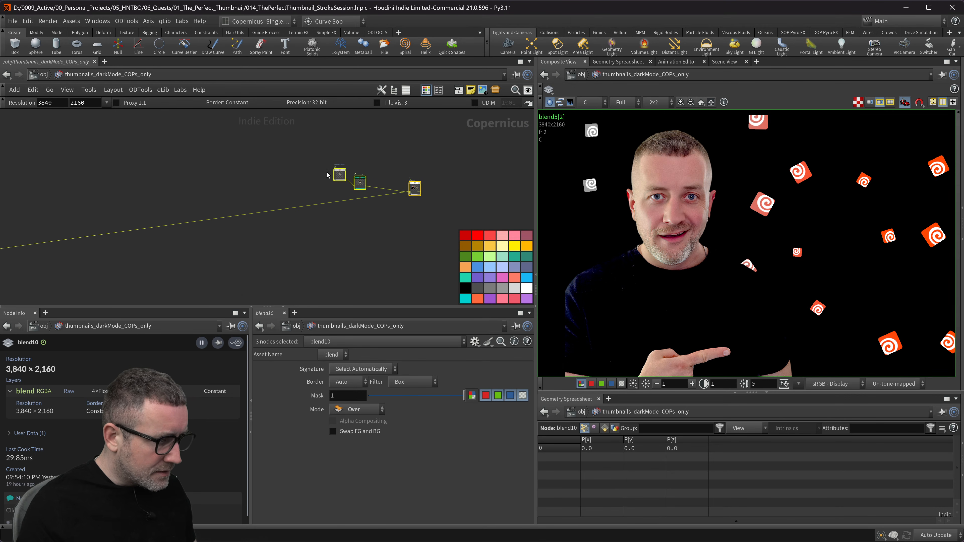
{"action": "scroll", "coordinate": [342, 183], "scroll_direction": "up", "scroll_amount": 2}
{"action": "left_click", "coordinate": [357, 183]}
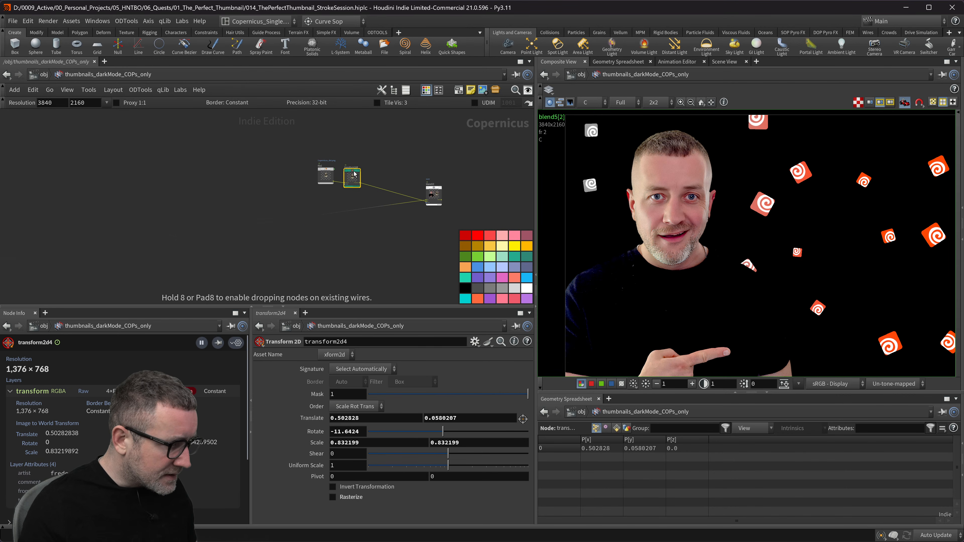
{"action": "mouse_move", "coordinate": [269, 158]}
{"action": "left_mouse_down"}
{"action": "mouse_move", "coordinate": [374, 195]}
{"action": "mouse_move", "coordinate": [190, 130]}
{"action": "left_mouse_up"}
{"action": "scroll", "coordinate": [370, 187], "scroll_direction": "down", "scroll_amount": 2}
{"action": "scroll", "coordinate": [186, 217], "scroll_direction": "down", "scroll_amount": 3}
{"action": "middle_click_drag", "start_coordinate": [186, 217], "coordinate": [331, 235]}
{"action": "scroll", "coordinate": [331, 235], "scroll_direction": "down", "scroll_amount": 1}
{"action": "scroll", "coordinate": [258, 206], "scroll_direction": "down", "scroll_amount": 2}
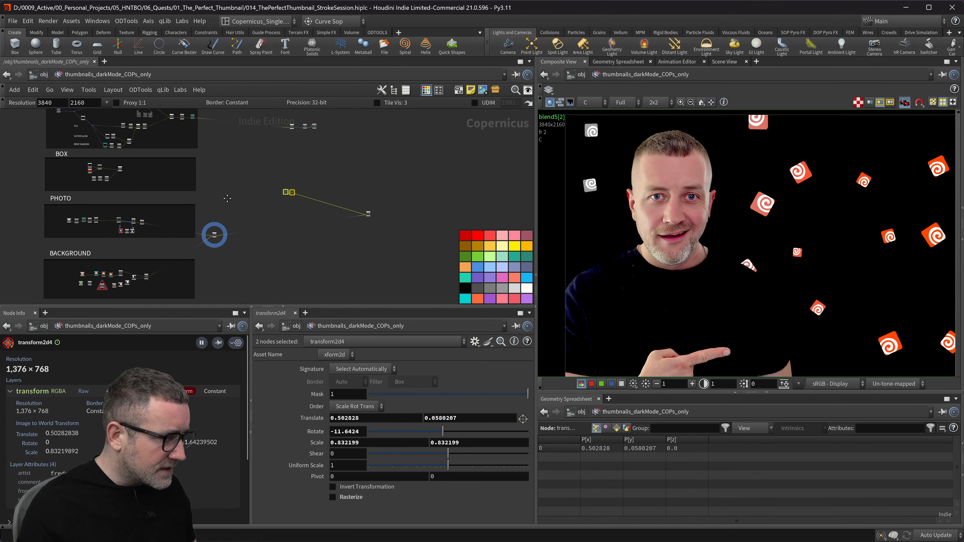
- Move blend10 up and to the left, and bring its two input nodes level with it
{"action": "scroll", "coordinate": [343, 212], "scroll_direction": "up", "scroll_amount": 3}
{"action": "left_click_drag", "start_coordinate": [347, 206], "coordinate": [269, 148]}
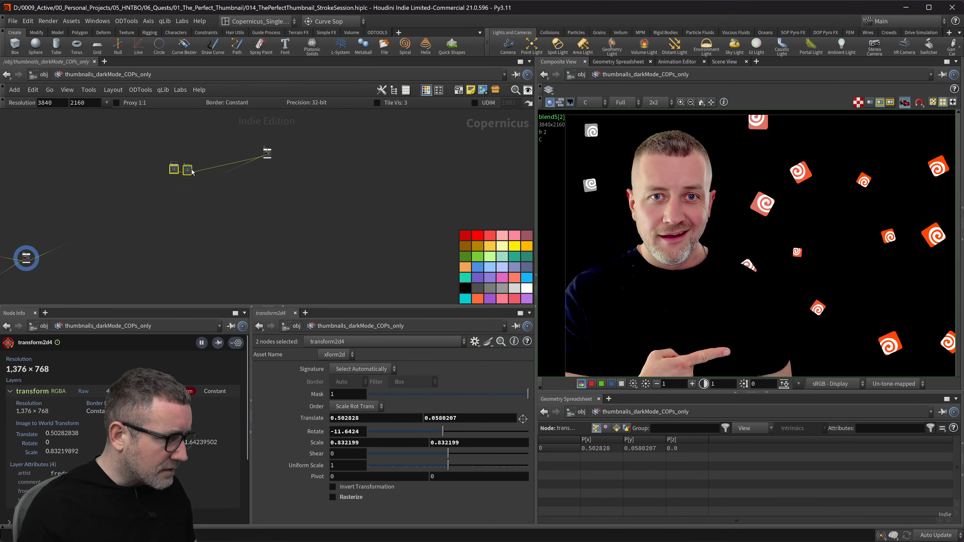
{"action": "left_click_drag", "start_coordinate": [195, 170], "coordinate": [176, 148]}
{"action": "middle_click_drag", "start_coordinate": [273, 181], "coordinate": [320, 209]}
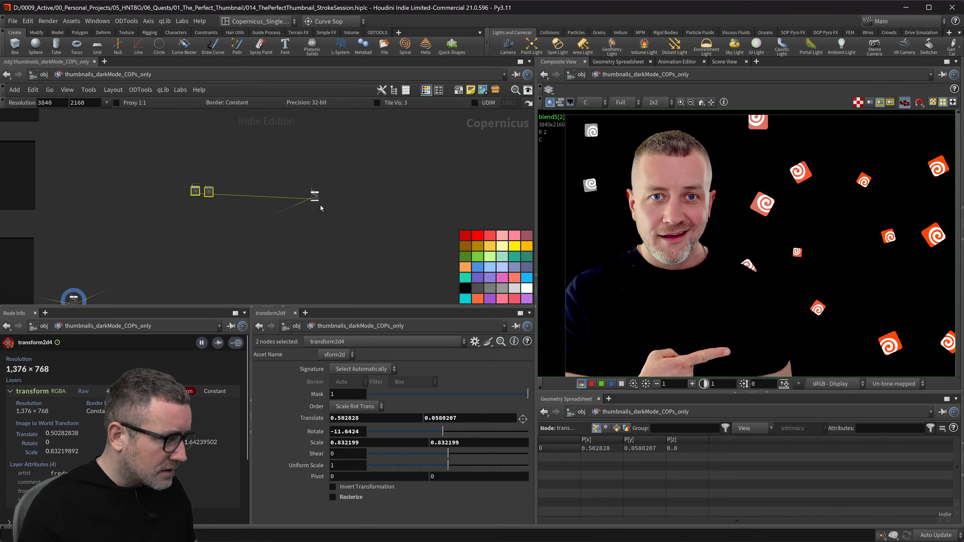
- View blend10's output beside blend5's, return to blend5 alone, and frame the whole thumbnail
{"action": "scroll", "coordinate": [319, 206], "scroll_direction": "up", "scroll_amount": 3}
{"action": "left_click", "coordinate": [321, 192]}
{"action": "scroll", "coordinate": [354, 211], "scroll_direction": "down", "scroll_amount": 3}
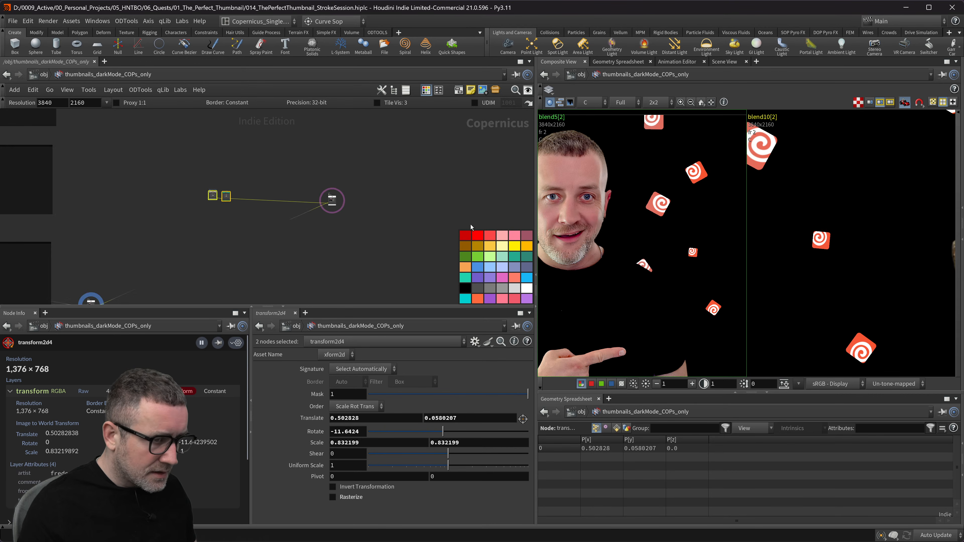
{"action": "scroll", "coordinate": [750, 246], "scroll_direction": "down", "scroll_amount": 4}
{"action": "scroll", "coordinate": [732, 251], "scroll_direction": "down", "scroll_amount": 3}
{"action": "scroll", "coordinate": [410, 168], "scroll_direction": "up", "scroll_amount": 3}
{"action": "scroll", "coordinate": [300, 210], "scroll_direction": "up", "scroll_amount": 5}
{"action": "left_click", "coordinate": [218, 271]}
{"action": "middle_click_drag", "start_coordinate": [353, 251], "coordinate": [412, 222]}
{"action": "scroll", "coordinate": [833, 252], "scroll_direction": "down", "scroll_amount": 3}
{"action": "middle_click_drag", "start_coordinate": [850, 259], "coordinate": [762, 235]}
{"action": "middle_click_drag", "start_coordinate": [360, 232], "coordinate": [413, 241]}
{"action": "scroll", "coordinate": [312, 227], "scroll_direction": "down", "scroll_amount": 6}
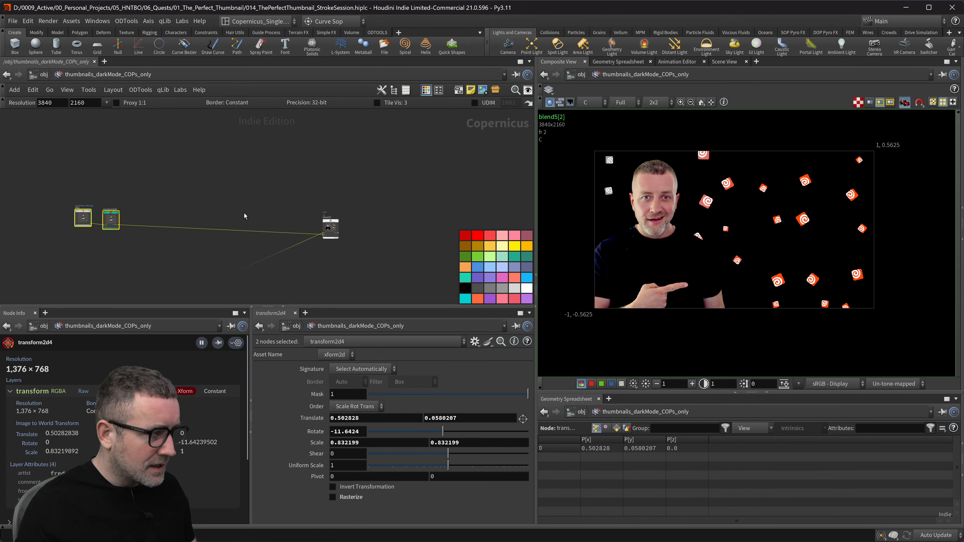
- Rearrange the output chain so that sharpen1 and rop_image1 sit in line after resample2
{"action": "scroll", "coordinate": [247, 224], "scroll_direction": "down", "scroll_amount": 3}
{"action": "middle_click_drag", "start_coordinate": [230, 218], "coordinate": [309, 205]}
{"action": "scroll", "coordinate": [317, 155], "scroll_direction": "up", "scroll_amount": 4}
{"action": "middle_click_drag", "start_coordinate": [318, 155], "coordinate": [285, 212]}
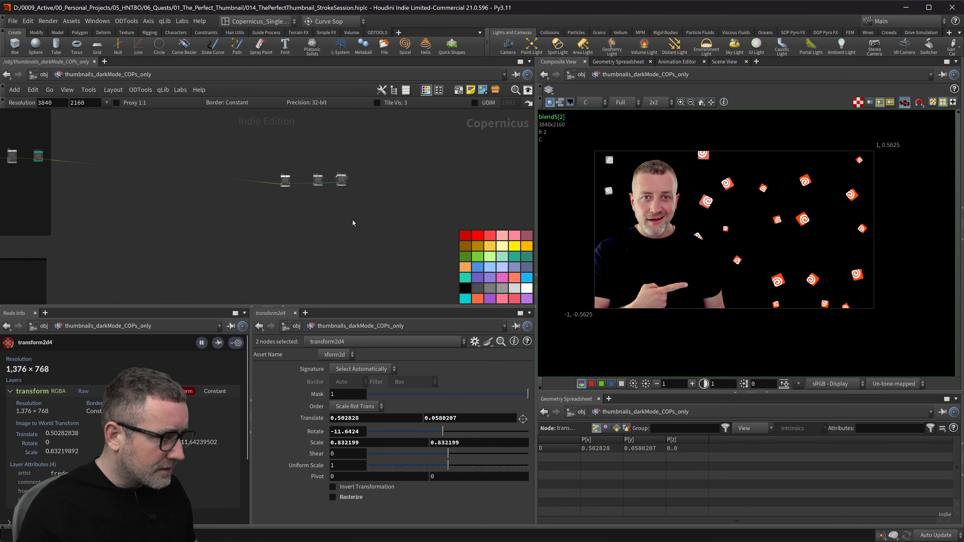
{"action": "left_click_drag", "start_coordinate": [353, 221], "coordinate": [272, 163]}
{"action": "scroll", "coordinate": [339, 178], "scroll_direction": "up", "scroll_amount": 5}
{"action": "scroll", "coordinate": [340, 179], "scroll_direction": "up", "scroll_amount": 3}
{"action": "left_click_drag", "start_coordinate": [340, 179], "coordinate": [305, 182]}
{"action": "left_click", "coordinate": [289, 180]}
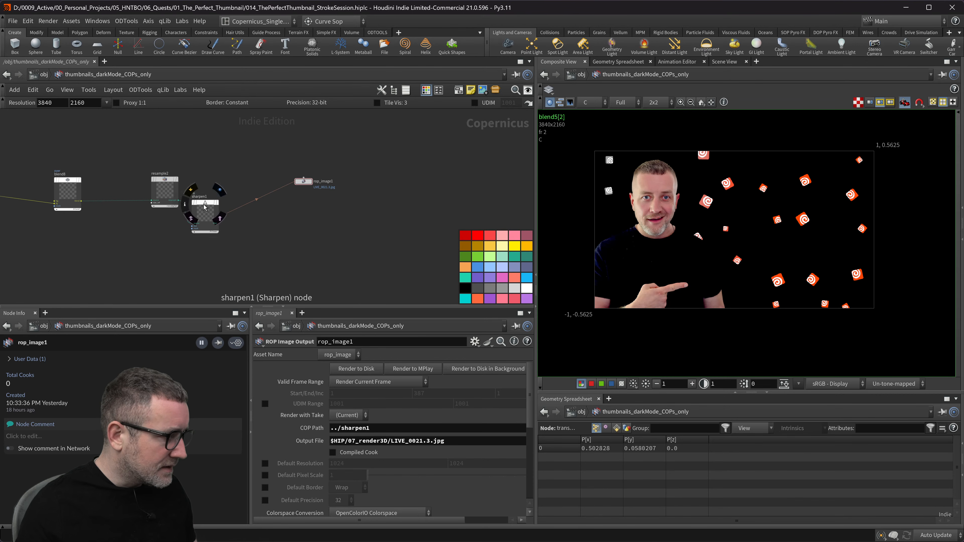
{"action": "left_click_drag", "start_coordinate": [206, 205], "coordinate": [220, 184]}
{"action": "scroll", "coordinate": [328, 193], "scroll_direction": "down", "scroll_amount": 4}
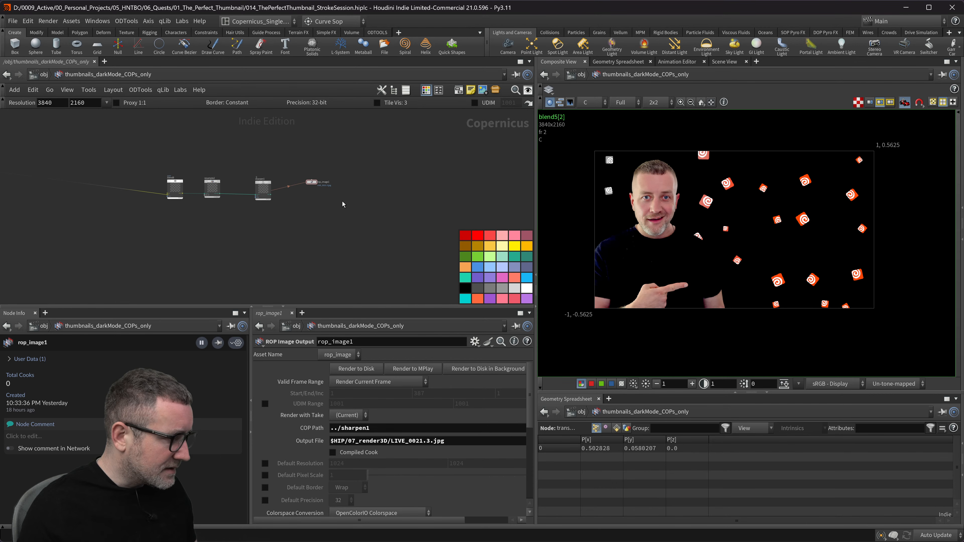
- Relocate the four output nodes from blend8 to rop_image1 and enclose them in an enlarged network box
{"action": "scroll", "coordinate": [344, 195], "scroll_direction": "down", "scroll_amount": 4}
{"action": "left_click_drag", "start_coordinate": [359, 169], "coordinate": [177, 228]}
{"action": "scroll", "coordinate": [284, 223], "scroll_direction": "up", "scroll_amount": 4}
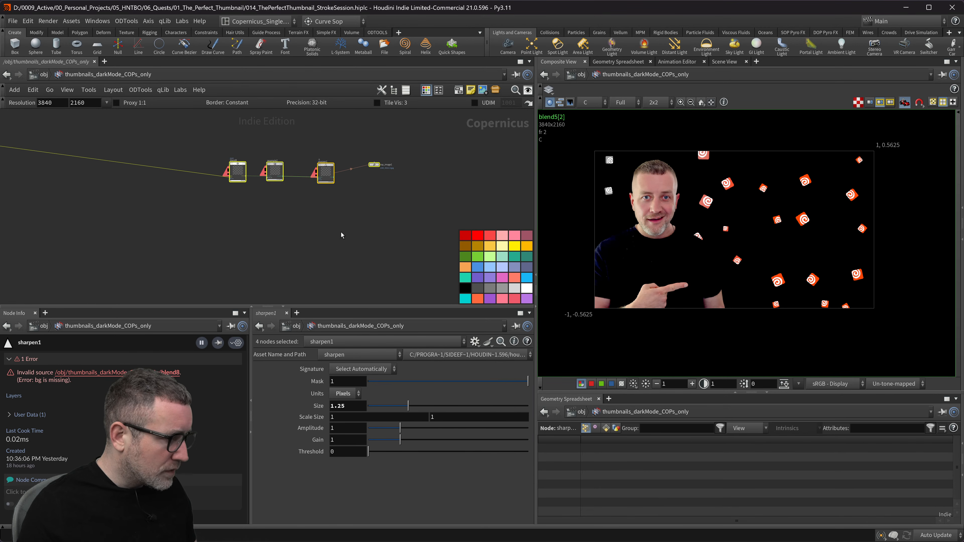
{"action": "left_click", "coordinate": [459, 90]}
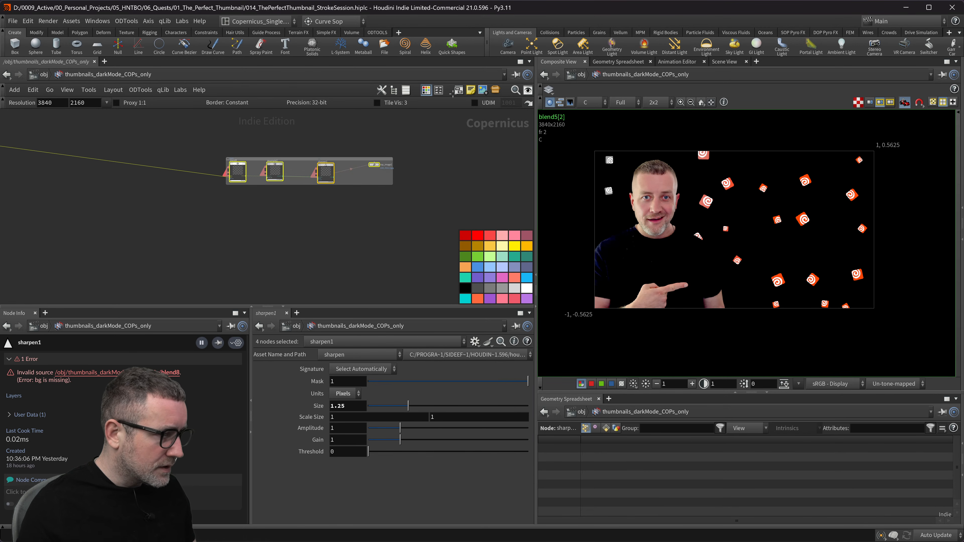
{"action": "left_click_drag", "start_coordinate": [390, 185], "coordinate": [390, 213]}
{"action": "left_click_drag", "start_coordinate": [261, 158], "coordinate": [198, 154]}
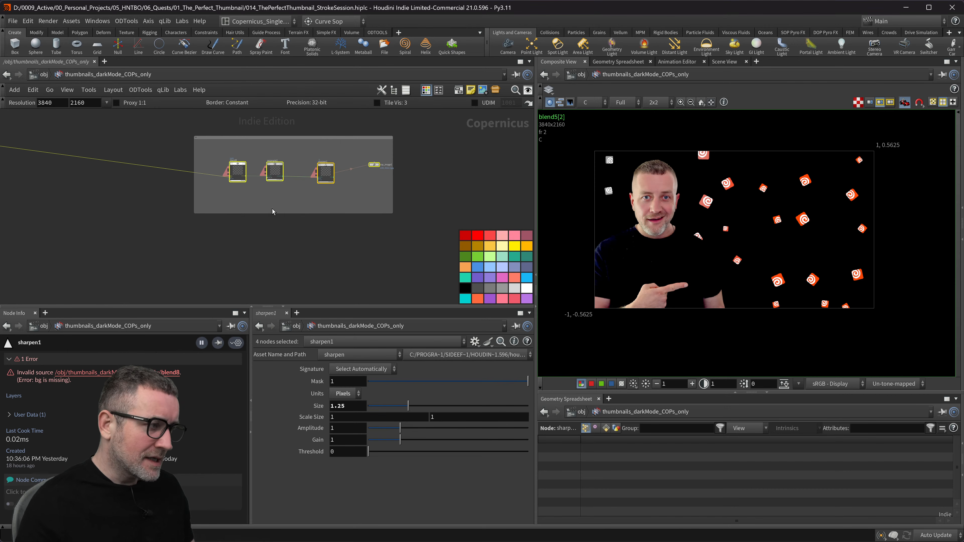
- Space blend8, resample2 and sharpen1 evenly inside the output box, with rop_image1 at its far end
{"action": "scroll", "coordinate": [261, 206], "scroll_direction": "up", "scroll_amount": 4}
{"action": "left_click_drag", "start_coordinate": [408, 161], "coordinate": [366, 168]}
{"action": "left_click", "coordinate": [373, 184]}
{"action": "scroll", "coordinate": [322, 214], "scroll_direction": "down", "scroll_amount": 3}
{"action": "left_click_drag", "start_coordinate": [247, 217], "coordinate": [362, 177]}
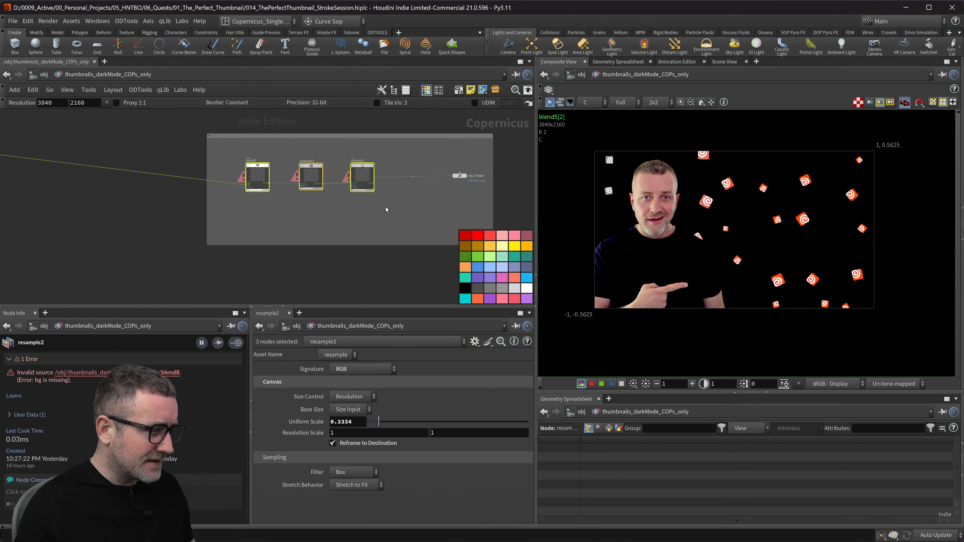
- Move blend10 together with its two input nodes closer to the labelled boxes
{"action": "scroll", "coordinate": [205, 231], "scroll_direction": "down", "scroll_amount": 3}
{"action": "middle_click_drag", "start_coordinate": [205, 231], "coordinate": [195, 127]}
{"action": "left_click_drag", "start_coordinate": [281, 169], "coordinate": [327, 160]}
{"action": "scroll", "coordinate": [275, 154], "scroll_direction": "up", "scroll_amount": 3}
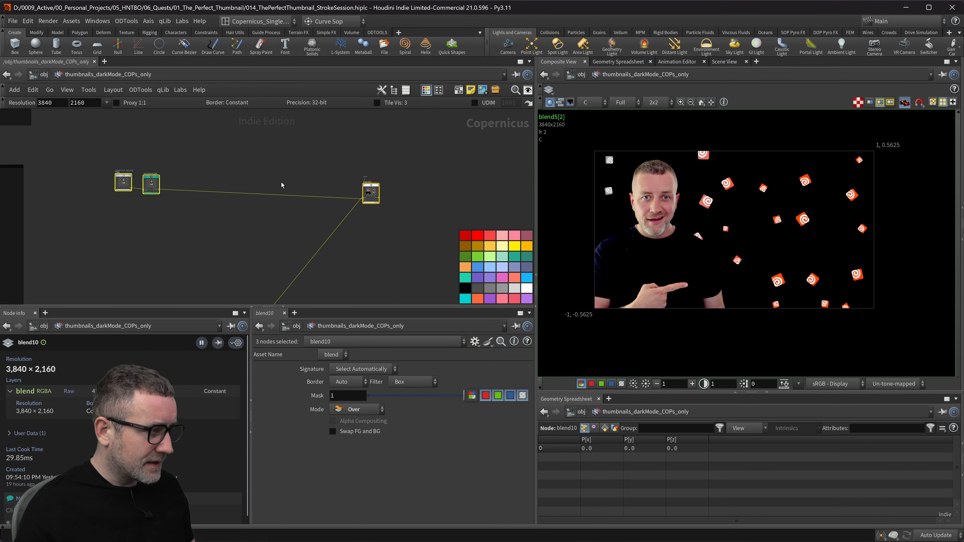
- Tidy the spacing of blend7 and the nodes following it at the end of the text chain
{"action": "middle_click_drag", "start_coordinate": [197, 167], "coordinate": [312, 179]}
{"action": "scroll", "coordinate": [312, 178], "scroll_direction": "down", "scroll_amount": 3}
{"action": "middle_click_drag", "start_coordinate": [249, 174], "coordinate": [247, 193]}
{"action": "scroll", "coordinate": [232, 245], "scroll_direction": "up", "scroll_amount": 2}
{"action": "middle_click_drag", "start_coordinate": [150, 135], "coordinate": [200, 165]}
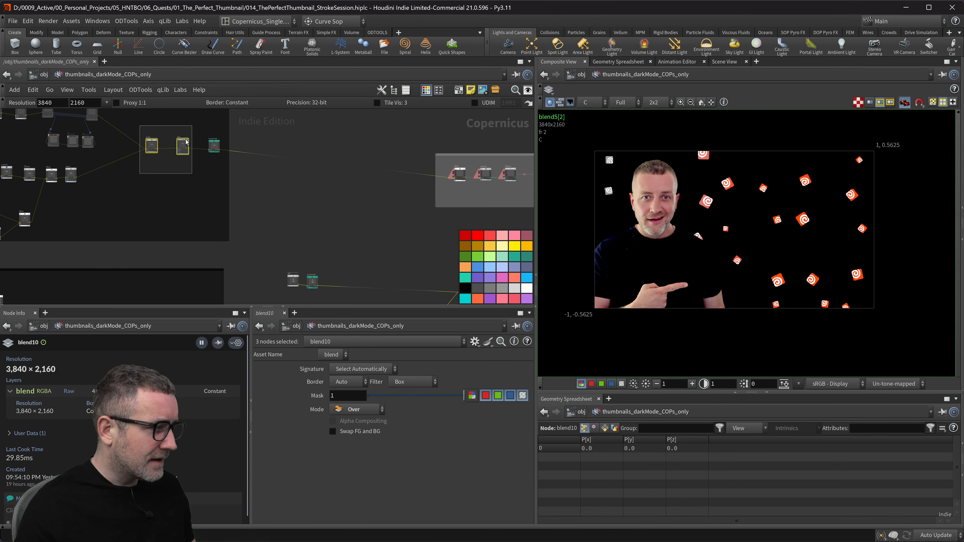
{"action": "left_click", "coordinate": [151, 144]}
{"action": "left_click_drag", "start_coordinate": [151, 144], "coordinate": [136, 145]}
{"action": "left_click_drag", "start_coordinate": [214, 142], "coordinate": [195, 142]}
- Review the rearranged node layout and save the scene
{"action": "middle_click_drag", "start_coordinate": [372, 236], "coordinate": [277, 188]}
{"action": "scroll", "coordinate": [276, 189], "scroll_direction": "down", "scroll_amount": 1}
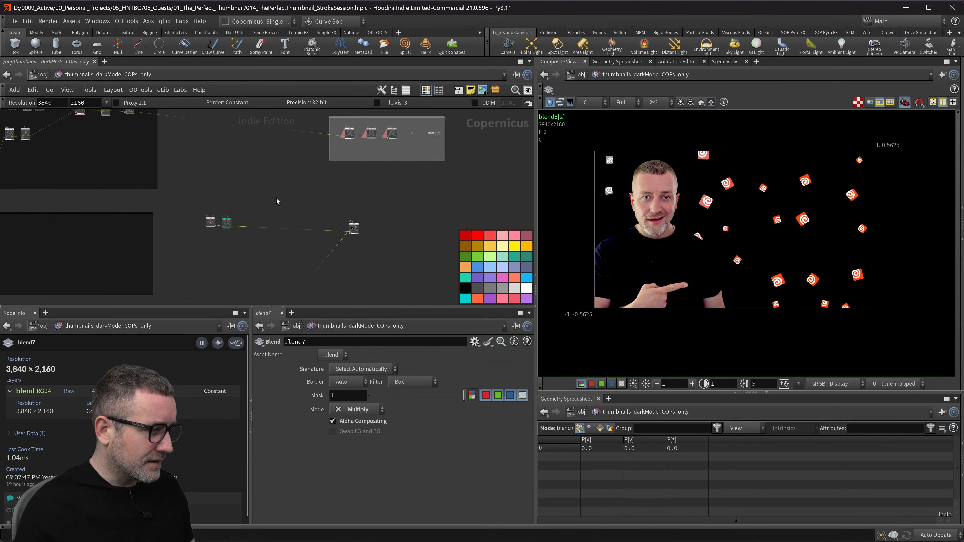
{"action": "scroll", "coordinate": [198, 208], "scroll_direction": "up", "scroll_amount": 6}
{"action": "scroll", "coordinate": [259, 208], "scroll_direction": "down", "scroll_amount": 3}
{"action": "scroll", "coordinate": [258, 209], "scroll_direction": "up", "scroll_amount": 4}
{"action": "scroll", "coordinate": [287, 211], "scroll_direction": "down", "scroll_amount": 6}
{"action": "key", "text": "ctrl+s"}
{"action": "mouse_move", "coordinate": [266, 222]}
{"action": "middle_mouse_down"}
{"action": "mouse_move", "coordinate": [275, 152]}
{"action": "mouse_move", "coordinate": [276, 190]}
{"action": "mouse_move", "coordinate": [262, 224]}
{"action": "middle_mouse_up"}
{"action": "scroll", "coordinate": [276, 191], "scroll_direction": "down", "scroll_amount": 3}
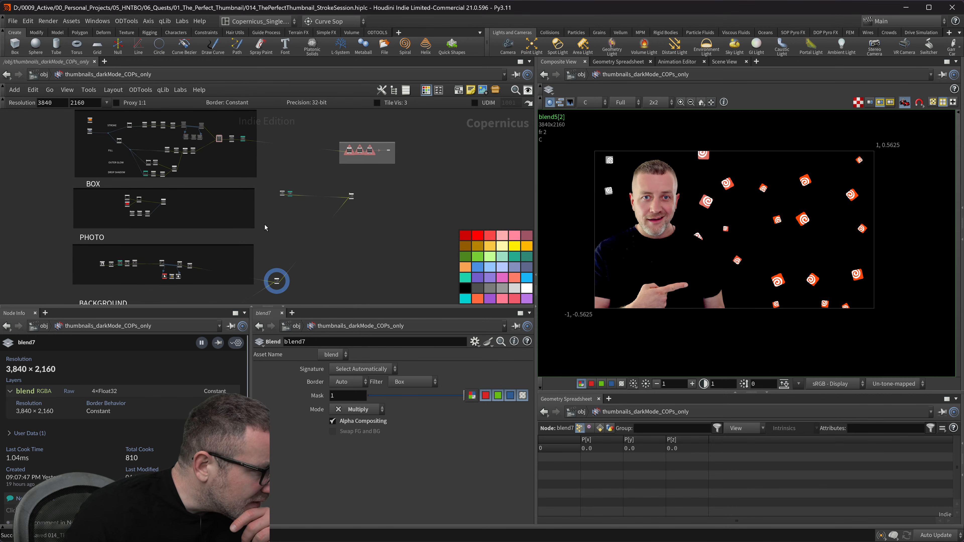
- Move the PHOTO and BACKGROUND boxes down with their labels, nodes and blend5, leaving a gap below the BOX section
{"action": "mouse_move", "coordinate": [383, 253]}
{"action": "middle_mouse_down"}
{"action": "mouse_move", "coordinate": [351, 228]}
{"action": "mouse_move", "coordinate": [347, 196]}
{"action": "mouse_move", "coordinate": [352, 262]}
{"action": "mouse_move", "coordinate": [361, 258]}
{"action": "mouse_move", "coordinate": [355, 192]}
{"action": "middle_mouse_up"}
{"action": "scroll", "coordinate": [343, 207], "scroll_direction": "down", "scroll_amount": 2}
{"action": "left_click_drag", "start_coordinate": [334, 266], "coordinate": [42, 140]}
{"action": "left_click_drag", "start_coordinate": [174, 156], "coordinate": [175, 205]}
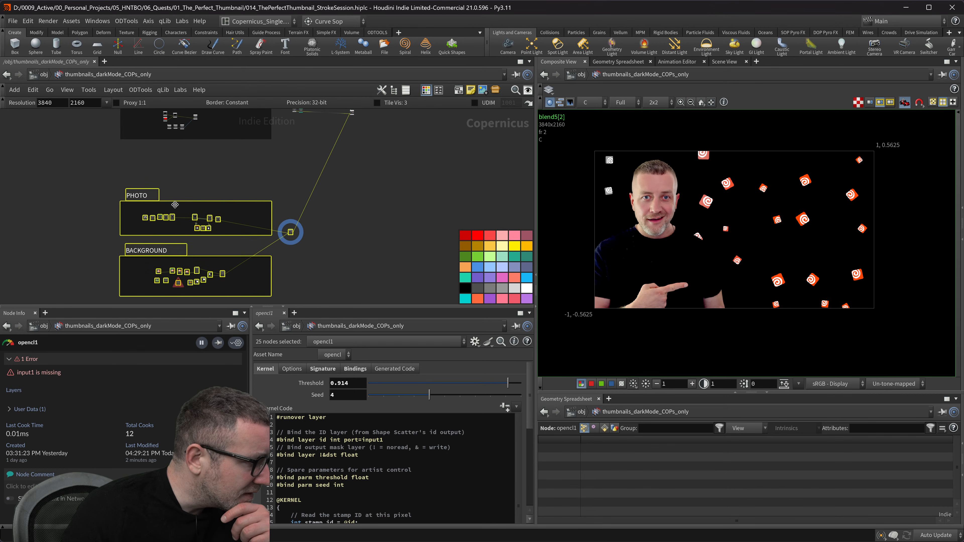
- Duplicate the PHOTO box with its label and nodes into the gap above, and relabel the copy TOPIC
{"action": "left_click", "coordinate": [242, 166]}
{"action": "left_click_drag", "start_coordinate": [65, 177], "coordinate": [277, 244]}
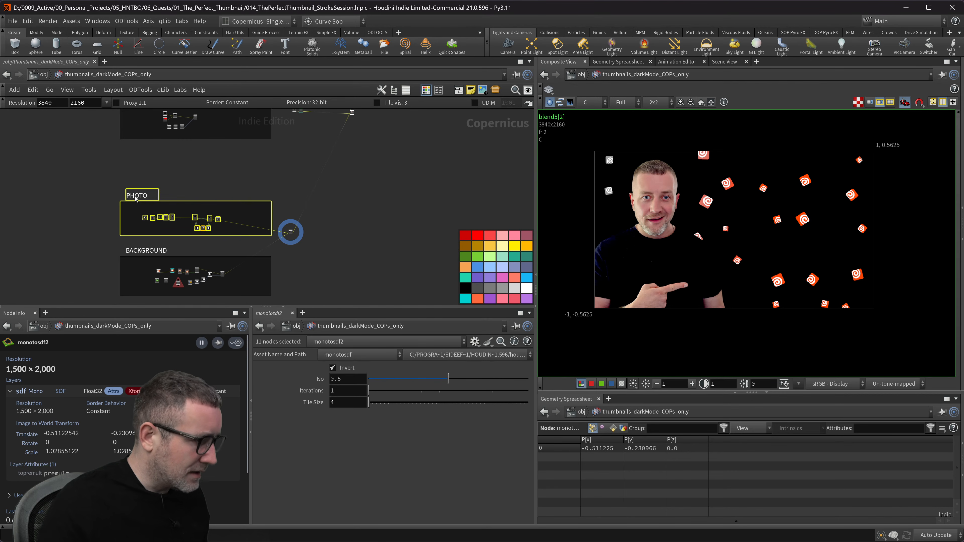
{"action": "left_click_drag", "start_coordinate": [136, 197], "coordinate": [136, 152]}
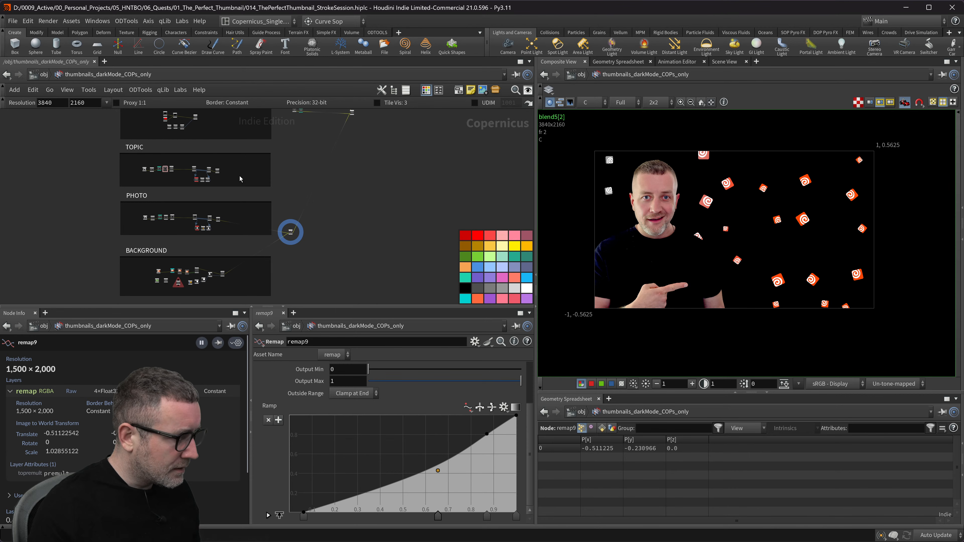
- Delete all the duplicated photo nodes inside the TOPIC box, keeping the box and its label
{"action": "left_click", "coordinate": [193, 179]}
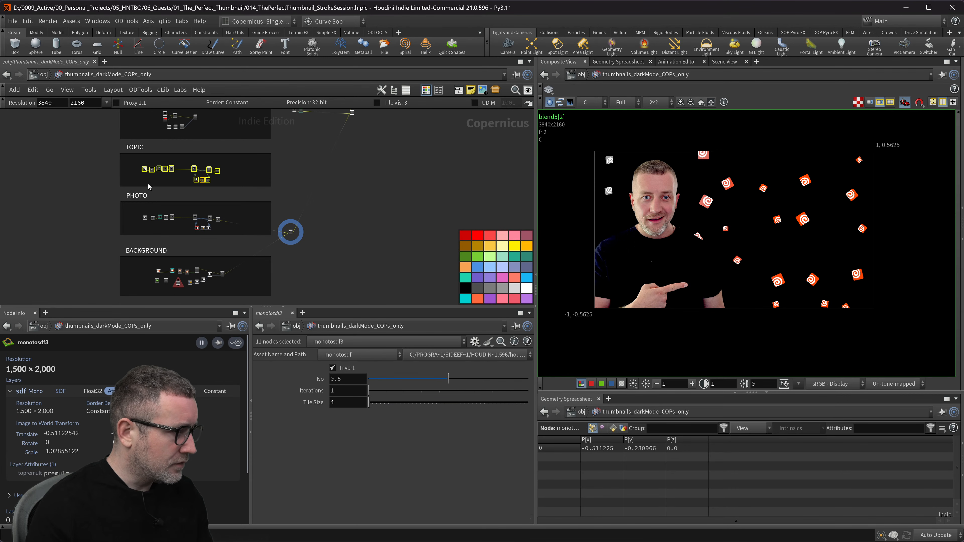
{"action": "key", "text": "Tab"}
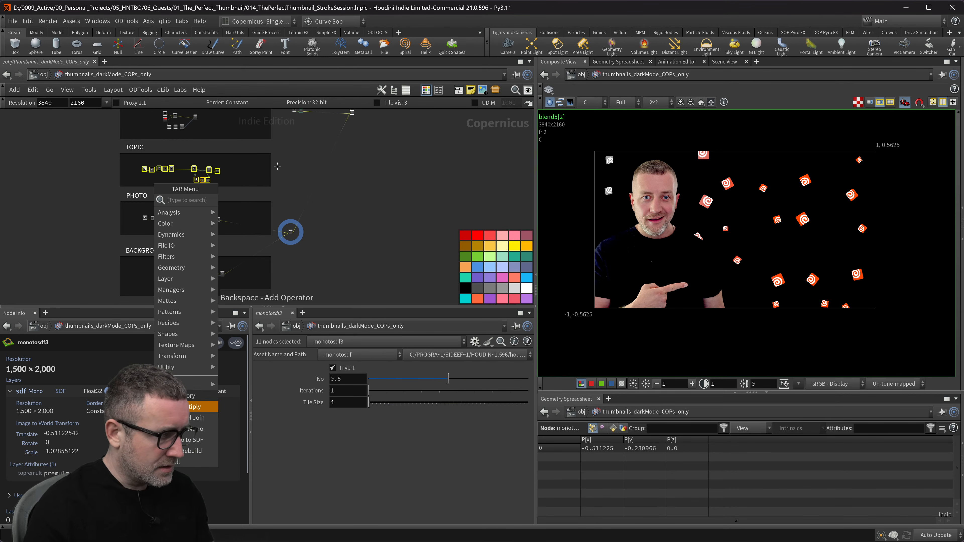
{"action": "key", "text": "Escape"}
{"action": "key", "text": "Delete"}
- Move transform2d4 and its input node from beside the BOX section into the TOPIC box
{"action": "middle_click_drag", "start_coordinate": [299, 167], "coordinate": [307, 208]}
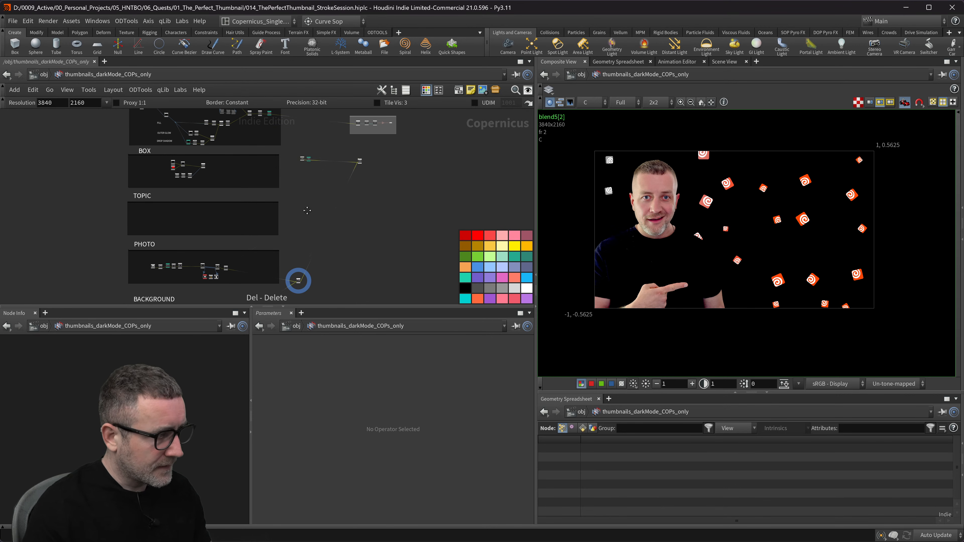
{"action": "left_click", "coordinate": [309, 159]}
{"action": "left_click_drag", "start_coordinate": [299, 172], "coordinate": [111, 286]}
{"action": "scroll", "coordinate": [306, 163], "scroll_direction": "up", "scroll_amount": 5}
{"action": "middle_click_drag", "start_coordinate": [358, 226], "coordinate": [382, 180]}
{"action": "scroll", "coordinate": [342, 189], "scroll_direction": "down", "scroll_amount": 2}
{"action": "middle_click_drag", "start_coordinate": [445, 131], "coordinate": [442, 146]}
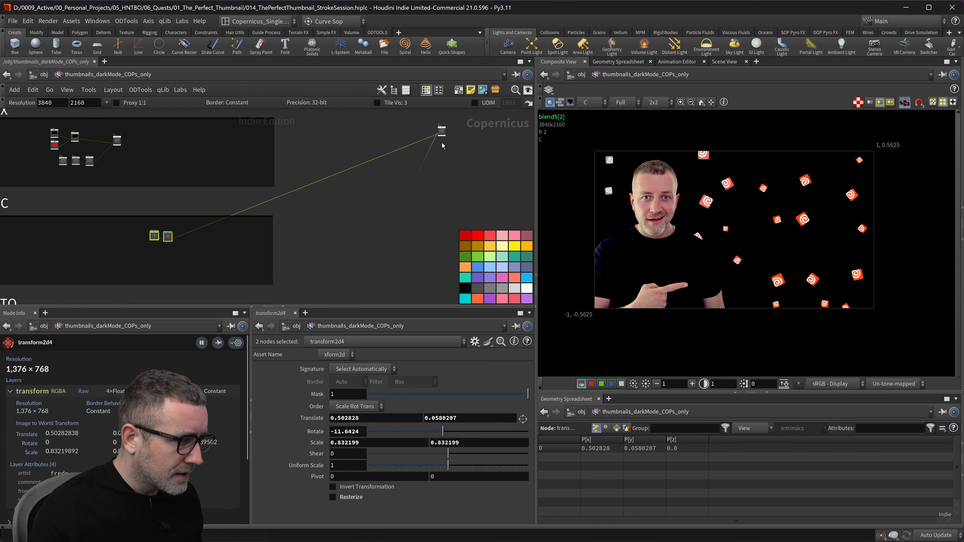
- Place blend10 just outside the TOPIC box, level with its nodes, and shift transform2d4 and its input node towards the box's start
{"action": "left_click_drag", "start_coordinate": [444, 131], "coordinate": [371, 227]}
{"action": "middle_click_drag", "start_coordinate": [162, 246], "coordinate": [264, 243]}
{"action": "left_click_drag", "start_coordinate": [227, 226], "coordinate": [124, 239]}
{"action": "middle_click_drag", "start_coordinate": [356, 145], "coordinate": [292, 216]}
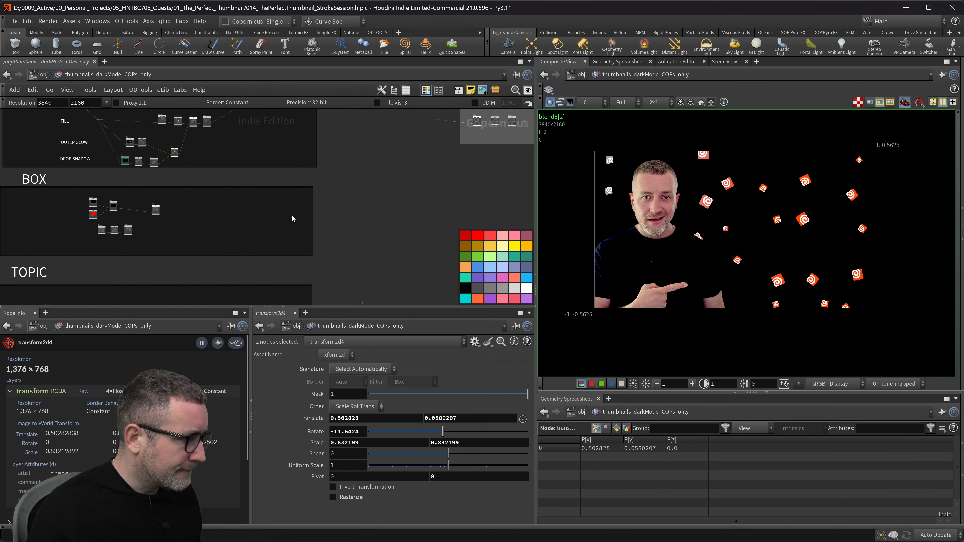
- Insert a Blend node into the wire between the end of the text chain and the output box
{"action": "scroll", "coordinate": [281, 205], "scroll_direction": "down", "scroll_amount": 3}
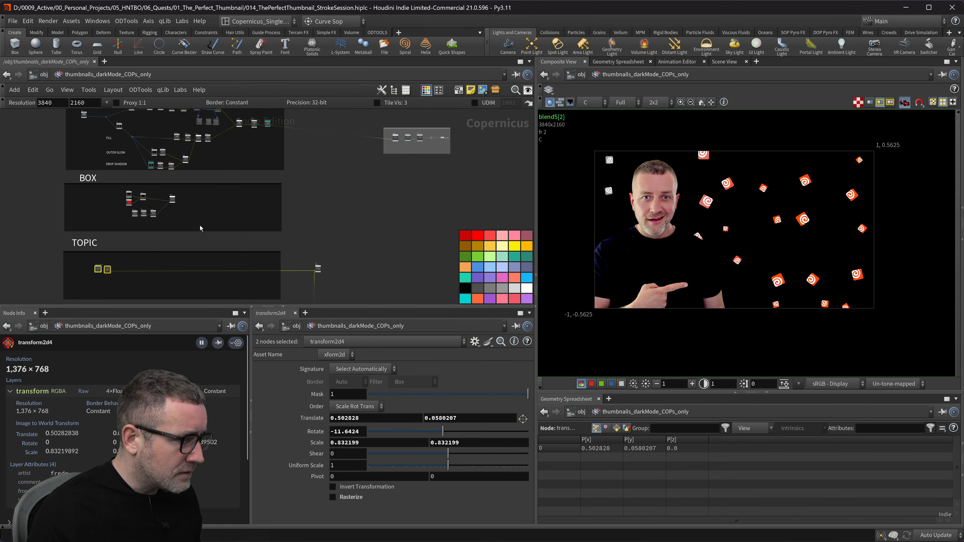
{"action": "middle_click_drag", "start_coordinate": [320, 158], "coordinate": [319, 169]}
{"action": "scroll", "coordinate": [238, 174], "scroll_direction": "up", "scroll_amount": 4}
{"action": "middle_click_drag", "start_coordinate": [240, 173], "coordinate": [248, 213]}
{"action": "scroll", "coordinate": [191, 215], "scroll_direction": "down", "scroll_amount": 3}
{"action": "middle_click_drag", "start_coordinate": [364, 233], "coordinate": [331, 144]}
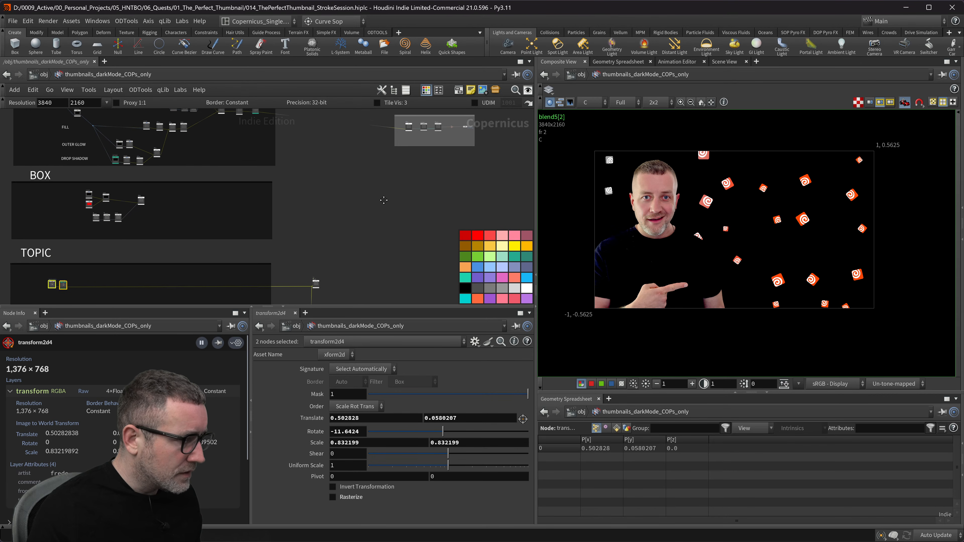
{"action": "middle_click_drag", "start_coordinate": [166, 180], "coordinate": [177, 229]}
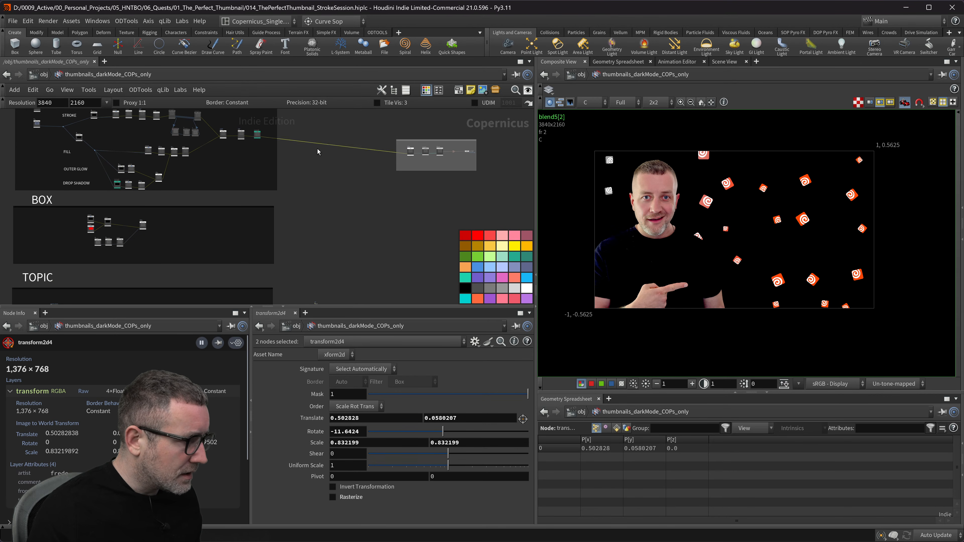
{"action": "left_click", "coordinate": [305, 154]}
{"action": "key", "text": "Tab"}
{"action": "type", "text": "bl"}
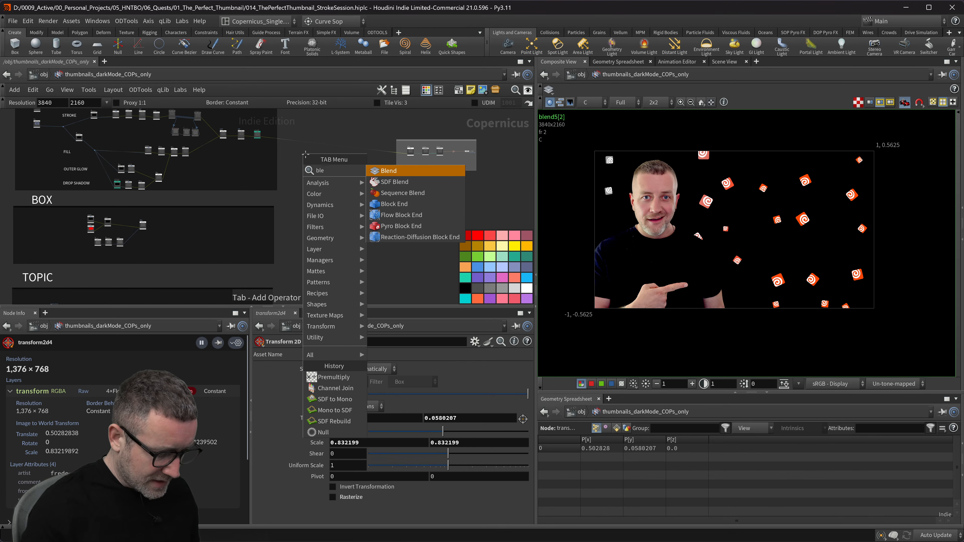
{"action": "key", "text": "Return"}
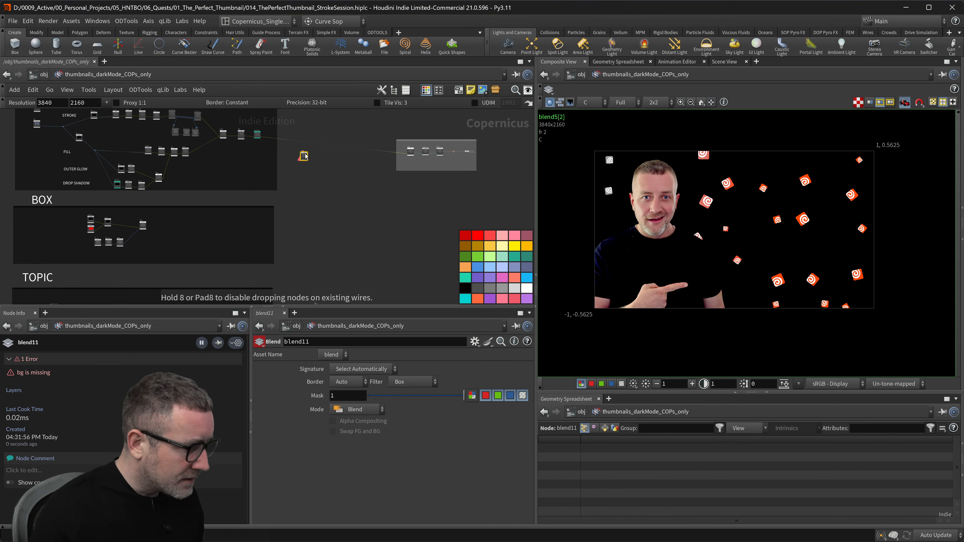
{"action": "left_click", "coordinate": [319, 143]}
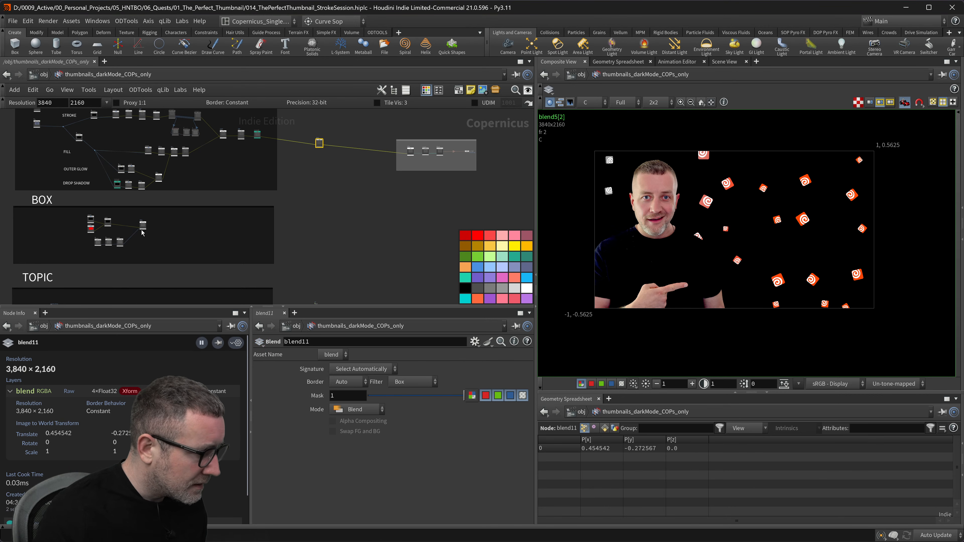
- Wire the BOX section's blend9 output into the foreground input of blend11 and display blend11
{"action": "scroll", "coordinate": [185, 215], "scroll_direction": "up", "scroll_amount": 3}
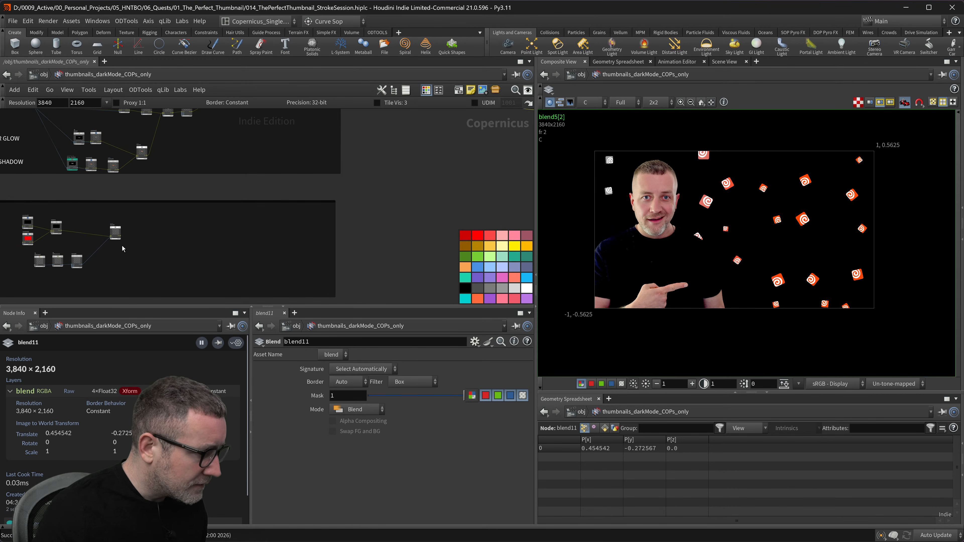
{"action": "left_click", "coordinate": [121, 238]}
{"action": "middle_click_drag", "start_coordinate": [409, 141], "coordinate": [353, 283]}
{"action": "scroll", "coordinate": [353, 242], "scroll_direction": "up", "scroll_amount": 5}
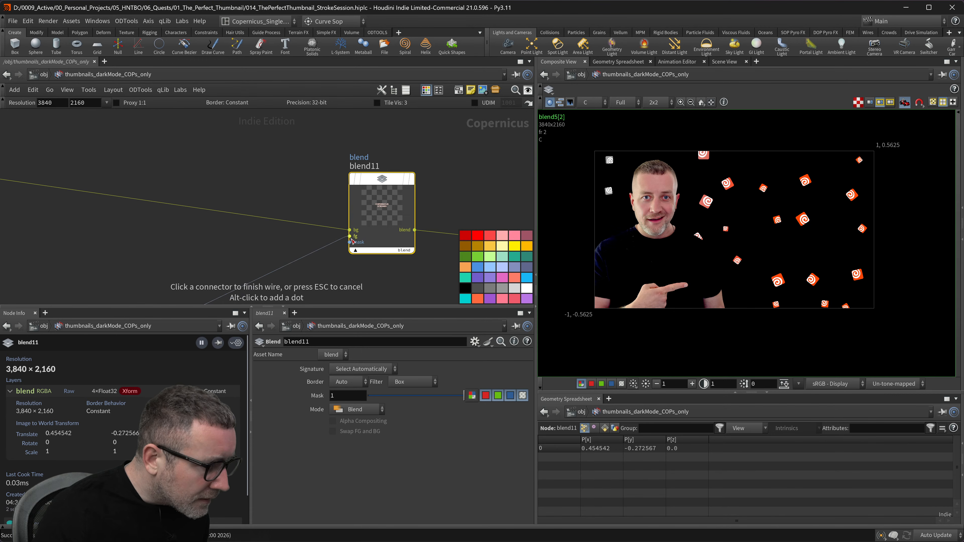
{"action": "left_click", "coordinate": [353, 242]}
{"action": "left_click", "coordinate": [413, 180]}
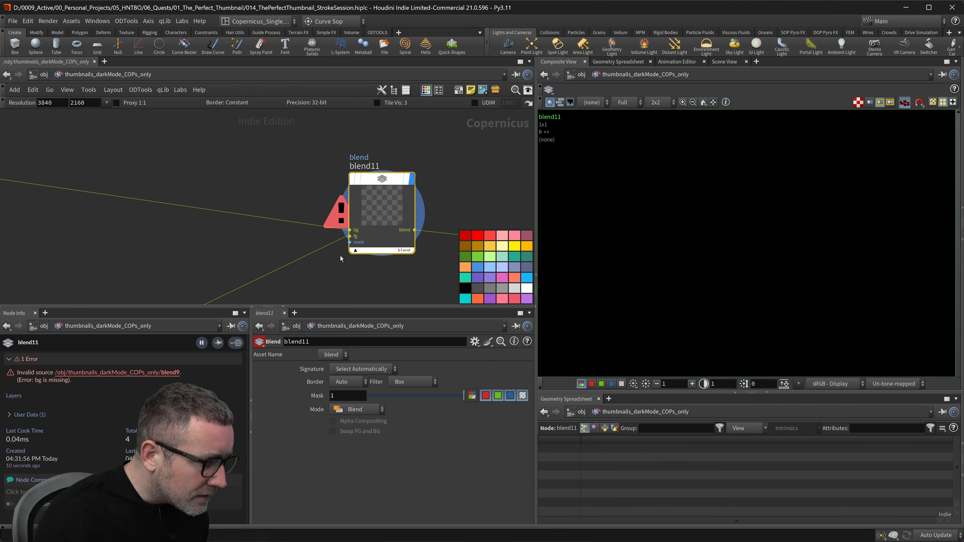
- Disconnect and rewire blend11 so the text chain feeds its foreground and the BOX section's blend9 feeds its background
{"action": "scroll", "coordinate": [332, 270], "scroll_direction": "down", "scroll_amount": 3}
{"action": "middle_click_drag", "start_coordinate": [336, 272], "coordinate": [368, 243]}
{"action": "scroll", "coordinate": [368, 246], "scroll_direction": "down", "scroll_amount": 2}
{"action": "left_click_drag", "start_coordinate": [344, 244], "coordinate": [344, 198]}
{"action": "scroll", "coordinate": [334, 247], "scroll_direction": "down", "scroll_amount": 3}
{"action": "left_click", "coordinate": [190, 211]}
{"action": "scroll", "coordinate": [361, 237], "scroll_direction": "up", "scroll_amount": 5}
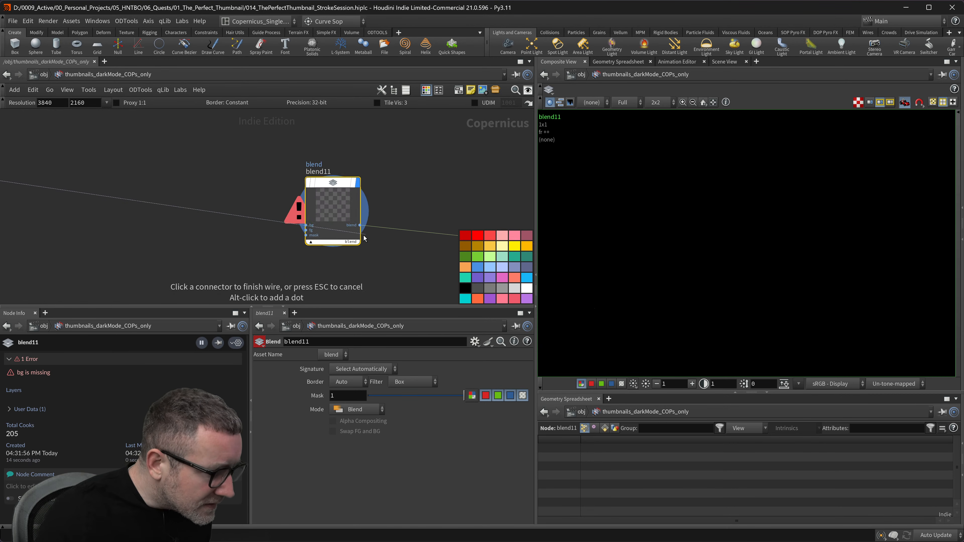
{"action": "left_click", "coordinate": [310, 231]}
{"action": "left_click", "coordinate": [306, 225]}
{"action": "scroll", "coordinate": [254, 188], "scroll_direction": "down", "scroll_amount": 5}
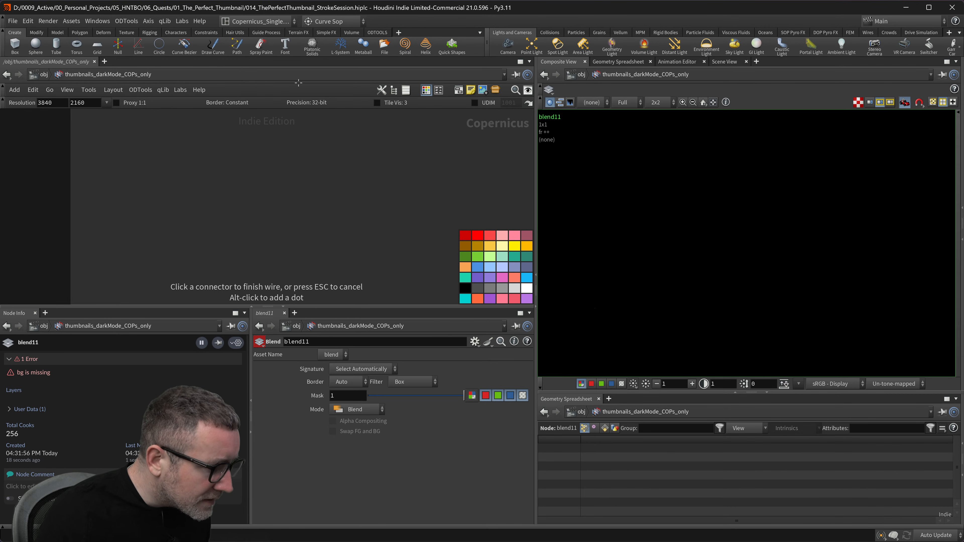
{"action": "middle_click_drag", "start_coordinate": [241, 219], "coordinate": [347, 56]}
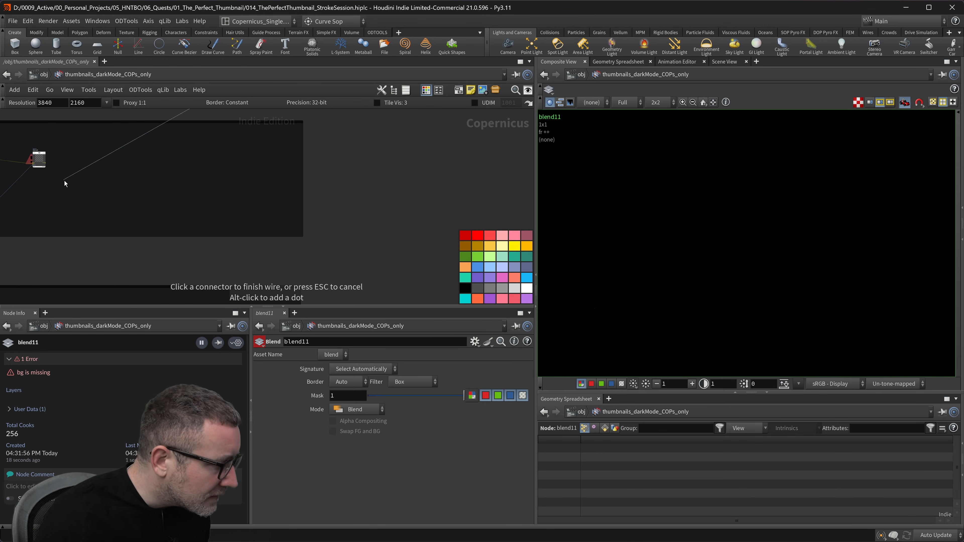
{"action": "scroll", "coordinate": [45, 169], "scroll_direction": "up", "scroll_amount": 5}
{"action": "left_click", "coordinate": [52, 148]}
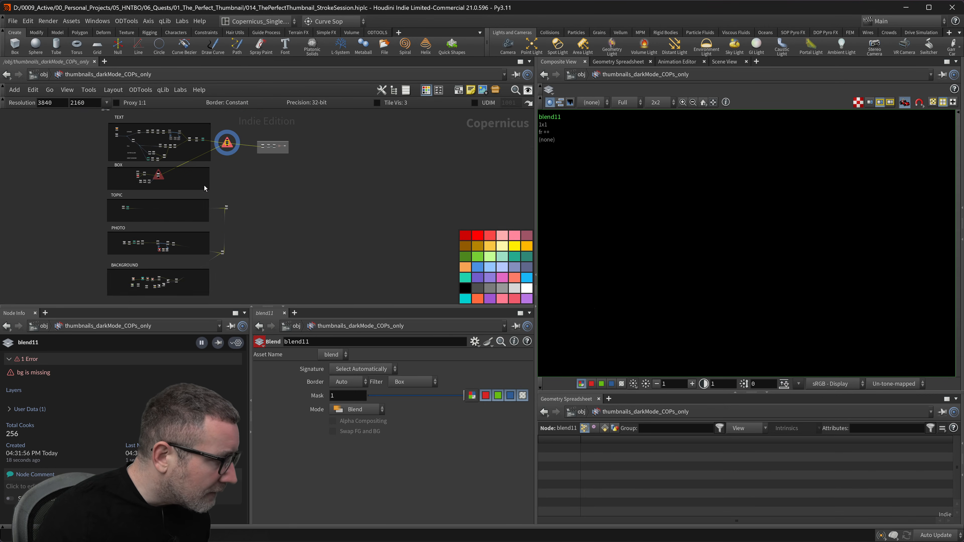
- Inspect blend11, blend9 and the source nodes in the BOX section to trace the error in the blend chain
{"action": "scroll", "coordinate": [224, 171], "scroll_direction": "up", "scroll_amount": 4}
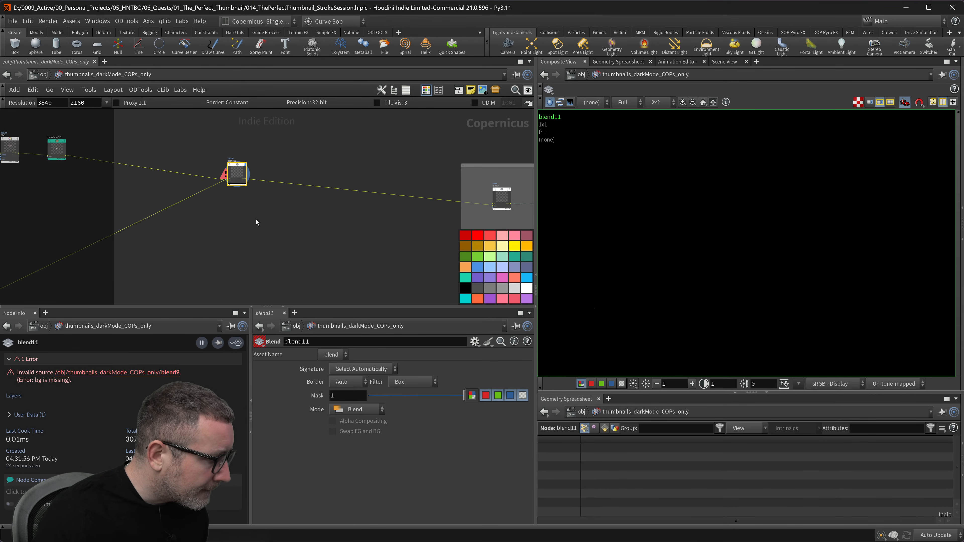
{"action": "scroll", "coordinate": [232, 171], "scroll_direction": "up", "scroll_amount": 3}
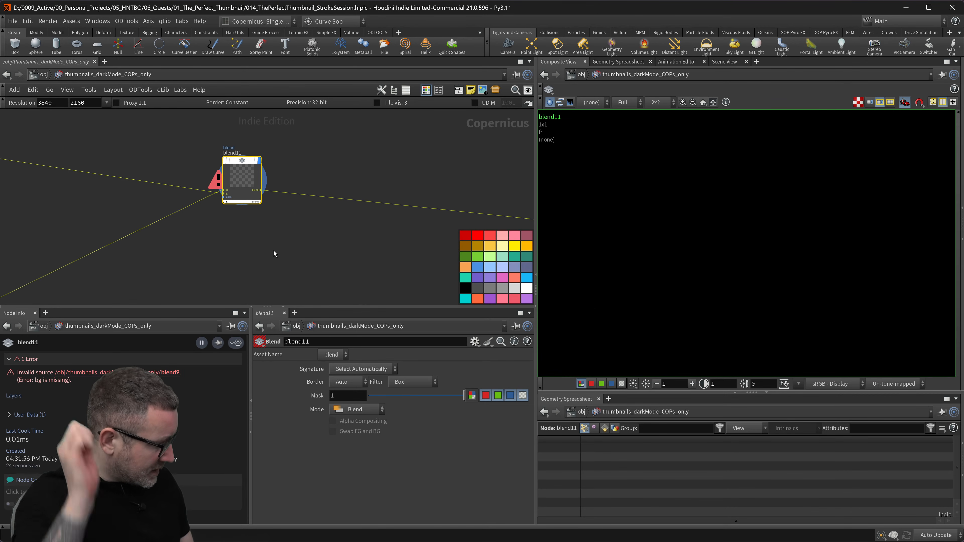
{"action": "scroll", "coordinate": [241, 171], "scroll_direction": "up", "scroll_amount": 3}
{"action": "scroll", "coordinate": [236, 198], "scroll_direction": "down", "scroll_amount": 4}
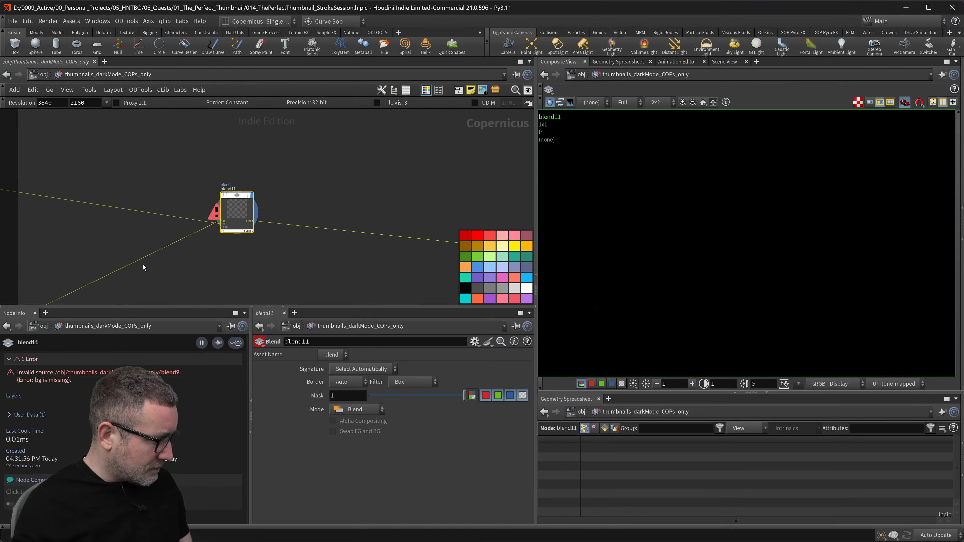
{"action": "middle_click_drag", "start_coordinate": [143, 263], "coordinate": [308, 135]}
{"action": "scroll", "coordinate": [100, 251], "scroll_direction": "down", "scroll_amount": 3}
{"action": "middle_click_drag", "start_coordinate": [97, 251], "coordinate": [331, 107]}
{"action": "scroll", "coordinate": [121, 193], "scroll_direction": "up", "scroll_amount": 3}
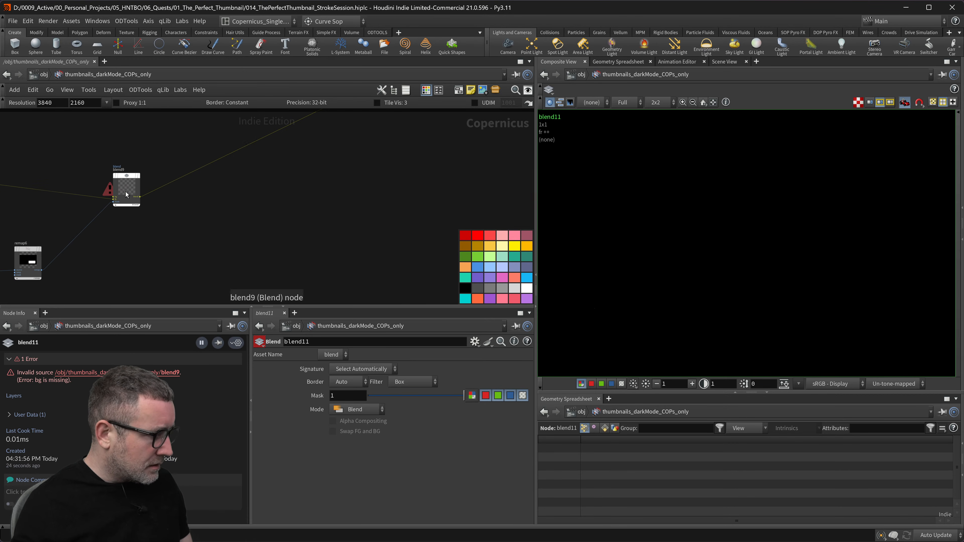
{"action": "middle_click", "coordinate": [115, 192]}
{"action": "scroll", "coordinate": [106, 191], "scroll_direction": "up", "scroll_amount": 2}
{"action": "scroll", "coordinate": [119, 198], "scroll_direction": "up", "scroll_amount": 3}
{"action": "scroll", "coordinate": [127, 204], "scroll_direction": "down", "scroll_amount": 3}
{"action": "middle_click", "coordinate": [138, 196]}
{"action": "scroll", "coordinate": [189, 202], "scroll_direction": "down", "scroll_amount": 1}
{"action": "scroll", "coordinate": [137, 220], "scroll_direction": "down", "scroll_amount": 3}
{"action": "middle_click", "coordinate": [106, 219]}
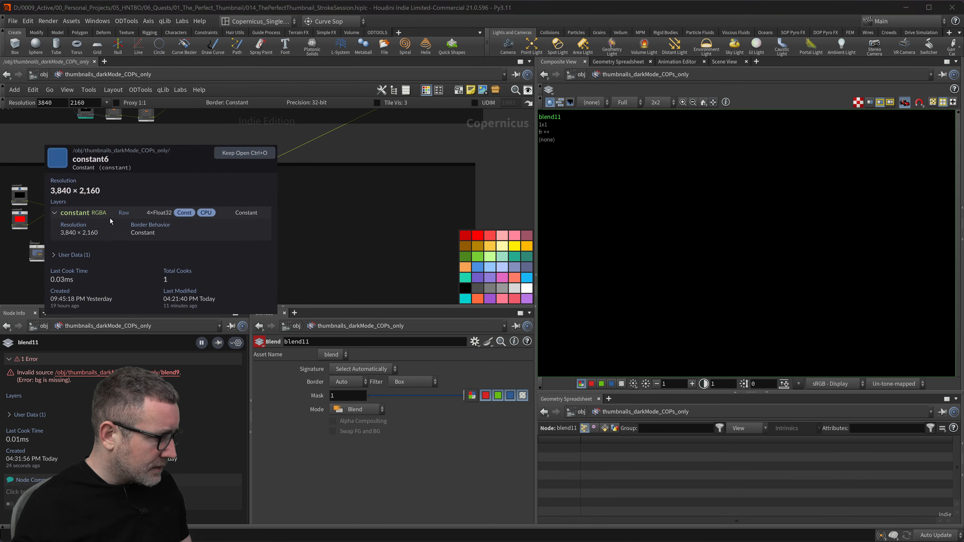
{"action": "scroll", "coordinate": [100, 208], "scroll_direction": "up", "scroll_amount": 3}
{"action": "middle_click_drag", "start_coordinate": [104, 197], "coordinate": [155, 194]}
{"action": "middle_click_drag", "start_coordinate": [83, 199], "coordinate": [157, 185]}
{"action": "middle_click_drag", "start_coordinate": [217, 239], "coordinate": [227, 199]}
{"action": "scroll", "coordinate": [169, 161], "scroll_direction": "down", "scroll_amount": 2}
{"action": "scroll", "coordinate": [308, 246], "scroll_direction": "down", "scroll_amount": 5}
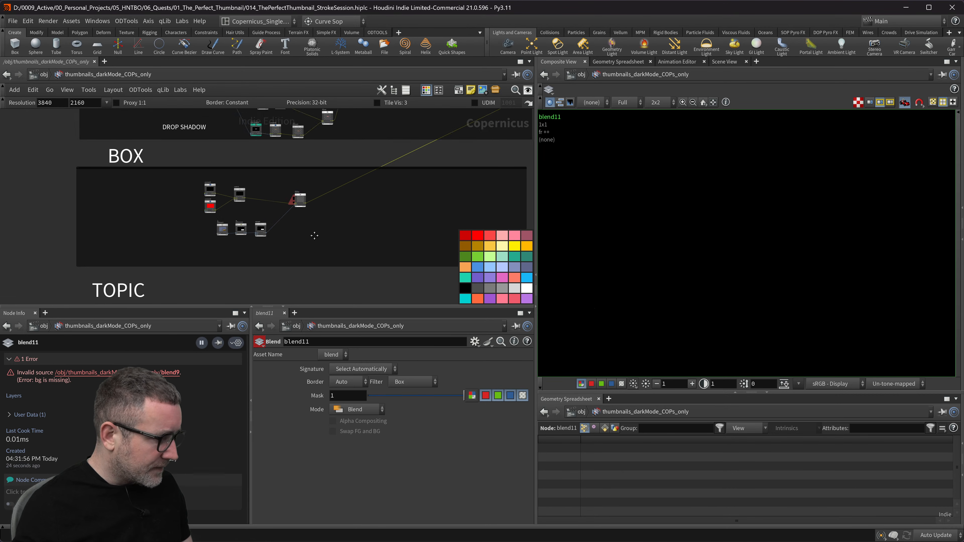
- Move blend9 outside the BOX section, in line above blend10, and align blend11 above it
{"action": "middle_click_drag", "start_coordinate": [325, 246], "coordinate": [203, 198]}
{"action": "middle_click_drag", "start_coordinate": [310, 194], "coordinate": [258, 255]}
{"action": "left_click_drag", "start_coordinate": [131, 216], "coordinate": [413, 186]}
{"action": "scroll", "coordinate": [402, 233], "scroll_direction": "down", "scroll_amount": 1}
{"action": "middle_click_drag", "start_coordinate": [361, 215], "coordinate": [348, 156]}
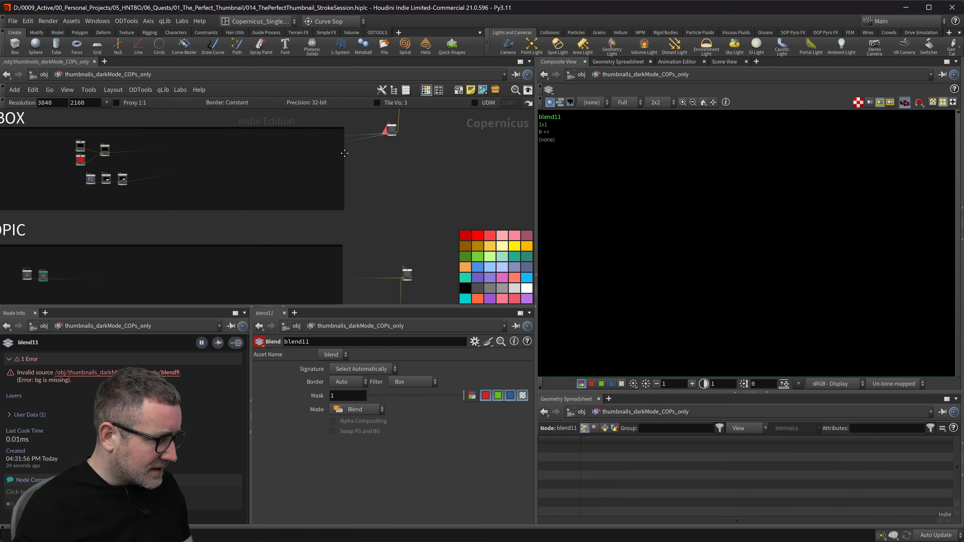
{"action": "middle_click_drag", "start_coordinate": [422, 249], "coordinate": [284, 258]}
{"action": "left_click", "coordinate": [354, 203]}
{"action": "left_click", "coordinate": [342, 167]}
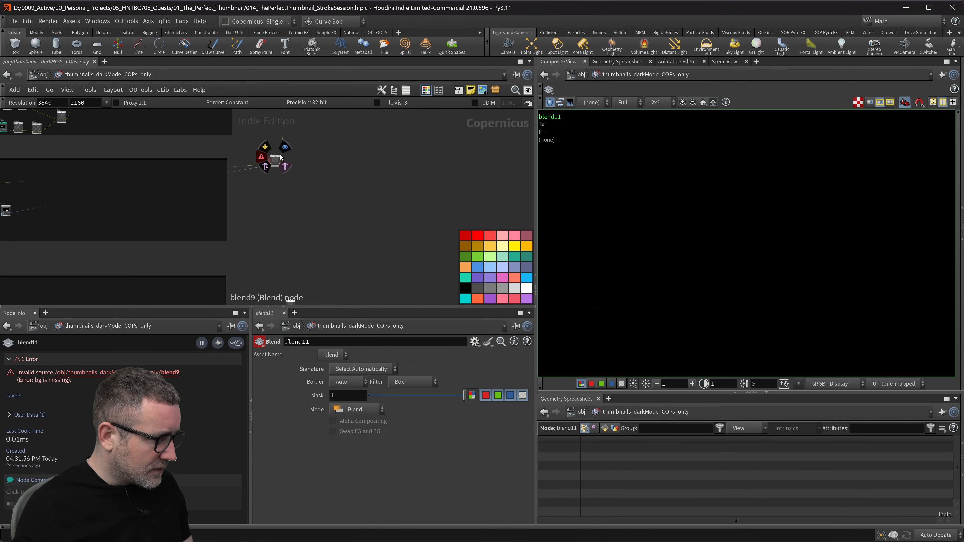
{"action": "left_click_drag", "start_coordinate": [277, 156], "coordinate": [281, 151]}
{"action": "middle_click_drag", "start_coordinate": [348, 165], "coordinate": [352, 259]}
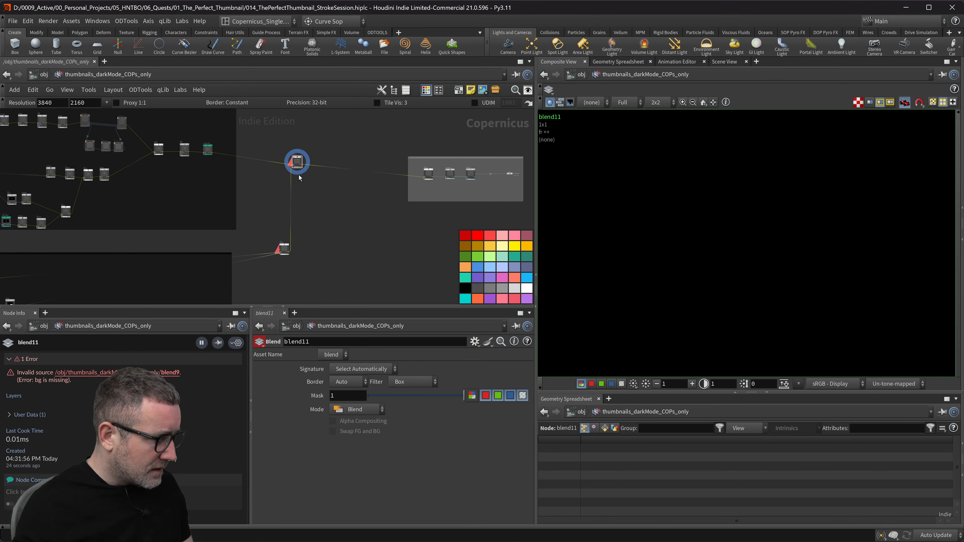
{"action": "left_click_drag", "start_coordinate": [298, 162], "coordinate": [283, 180]}
- Wire blend10's output beside the TOPIC box into blend9's background input and display blend9
{"action": "middle_click_drag", "start_coordinate": [310, 268], "coordinate": [263, 125]}
{"action": "scroll", "coordinate": [303, 251], "scroll_direction": "down", "scroll_amount": 3}
{"action": "middle_click_drag", "start_coordinate": [314, 300], "coordinate": [410, 282]}
{"action": "left_click", "coordinate": [358, 194]}
{"action": "scroll", "coordinate": [356, 157], "scroll_direction": "up", "scroll_amount": 5}
{"action": "scroll", "coordinate": [198, 233], "scroll_direction": "down", "scroll_amount": 3}
{"action": "middle_click_drag", "start_coordinate": [133, 240], "coordinate": [164, 282]}
{"action": "scroll", "coordinate": [432, 200], "scroll_direction": "up", "scroll_amount": 1}
{"action": "scroll", "coordinate": [398, 198], "scroll_direction": "up", "scroll_amount": 2}
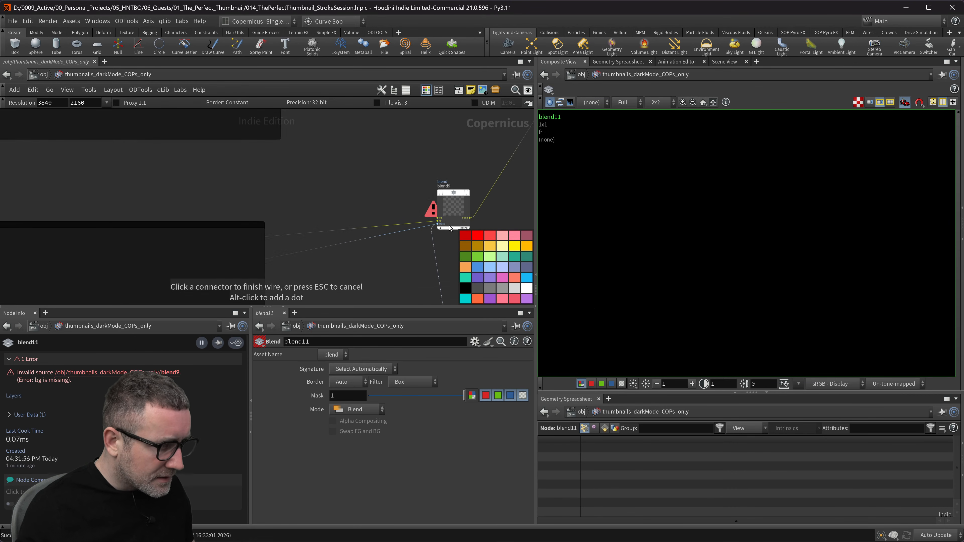
{"action": "scroll", "coordinate": [432, 224], "scroll_direction": "up", "scroll_amount": 2}
{"action": "left_click", "coordinate": [428, 215]}
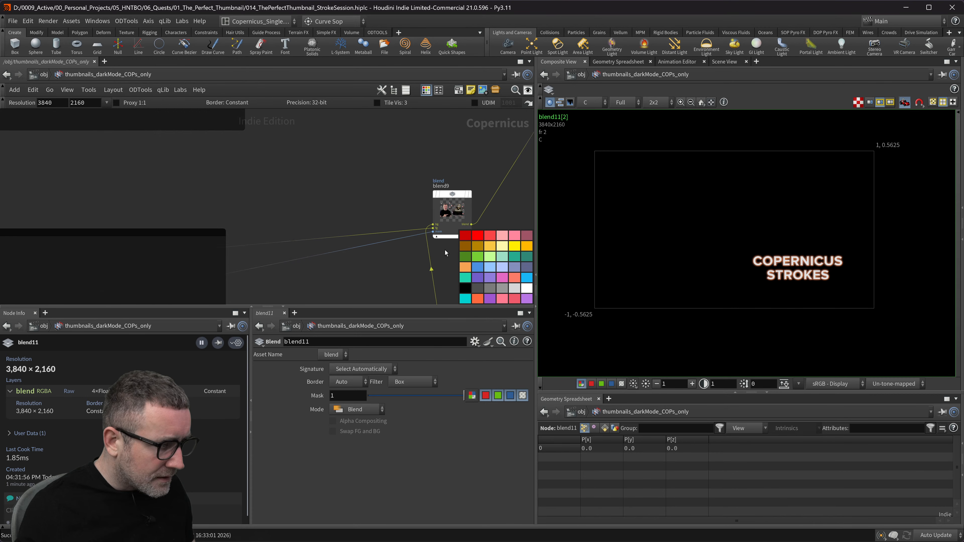
{"action": "scroll", "coordinate": [297, 257], "scroll_direction": "down", "scroll_amount": 2}
{"action": "left_click", "coordinate": [324, 214]}
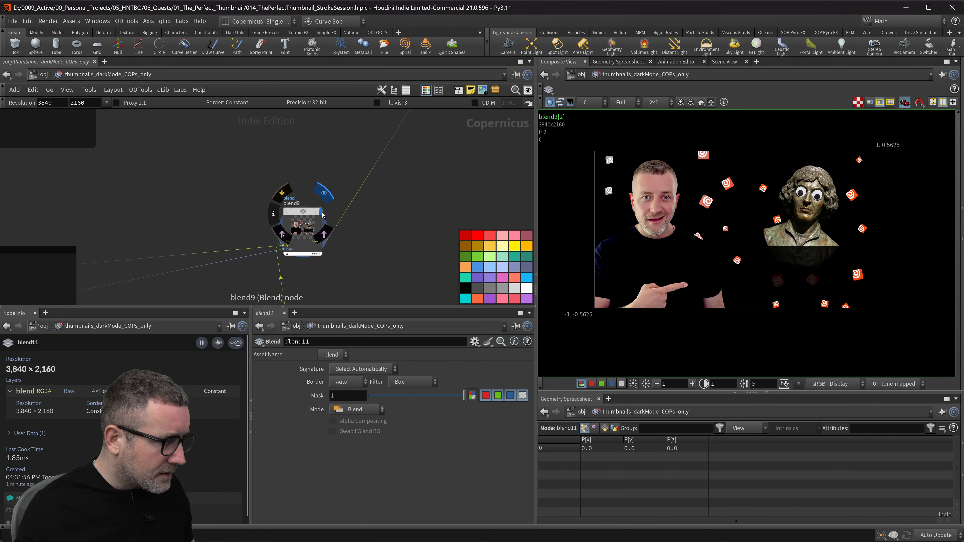
- Examine the nodes in the BOX section and trace their wires into blend9
{"action": "scroll", "coordinate": [329, 215], "scroll_direction": "down", "scroll_amount": 2}
{"action": "middle_click_drag", "start_coordinate": [439, 127], "coordinate": [372, 170]}
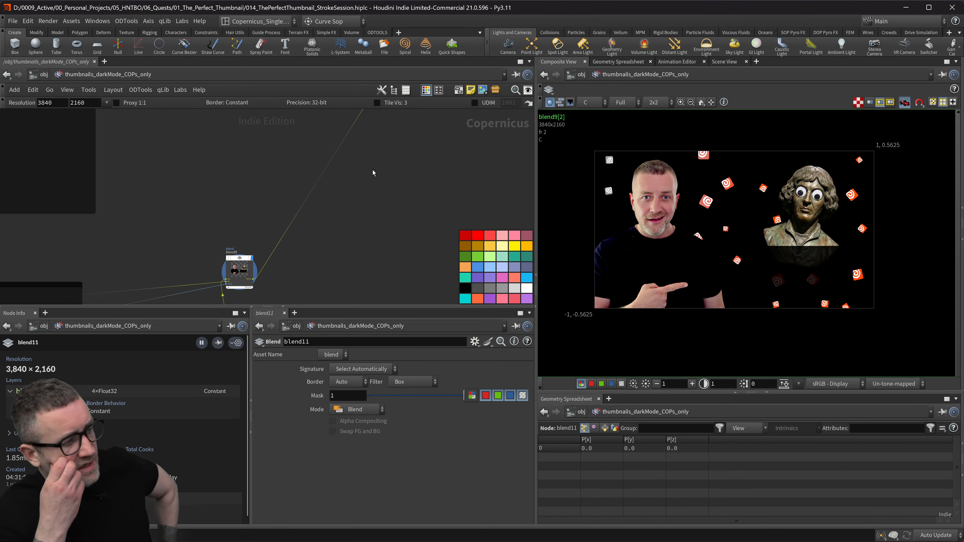
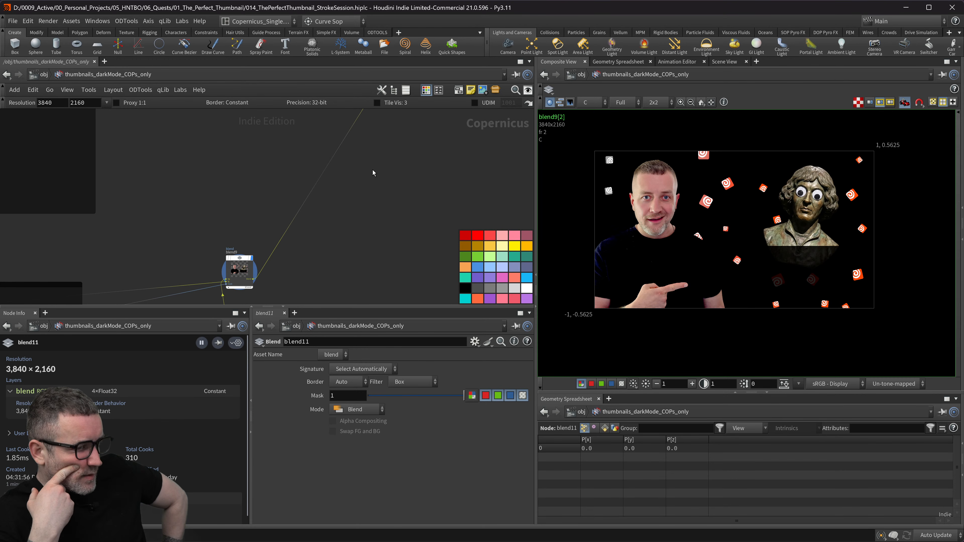
{"action": "middle_click_drag", "start_coordinate": [217, 215], "coordinate": [390, 122]}
{"action": "scroll", "coordinate": [361, 175], "scroll_direction": "down", "scroll_amount": 5}
{"action": "middle_click_drag", "start_coordinate": [186, 203], "coordinate": [326, 184]}
{"action": "scroll", "coordinate": [213, 188], "scroll_direction": "up", "scroll_amount": 5}
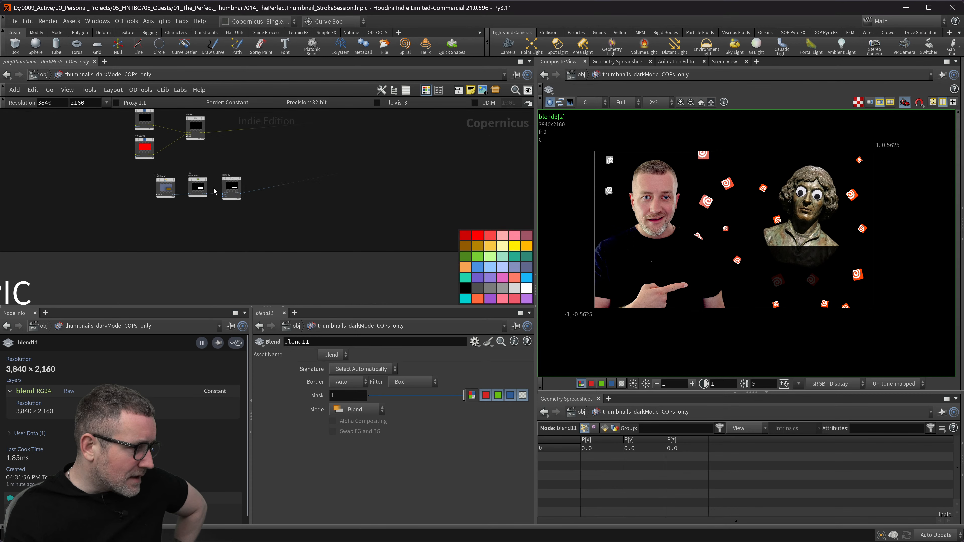
{"action": "middle_click_drag", "start_coordinate": [201, 164], "coordinate": [216, 220]}
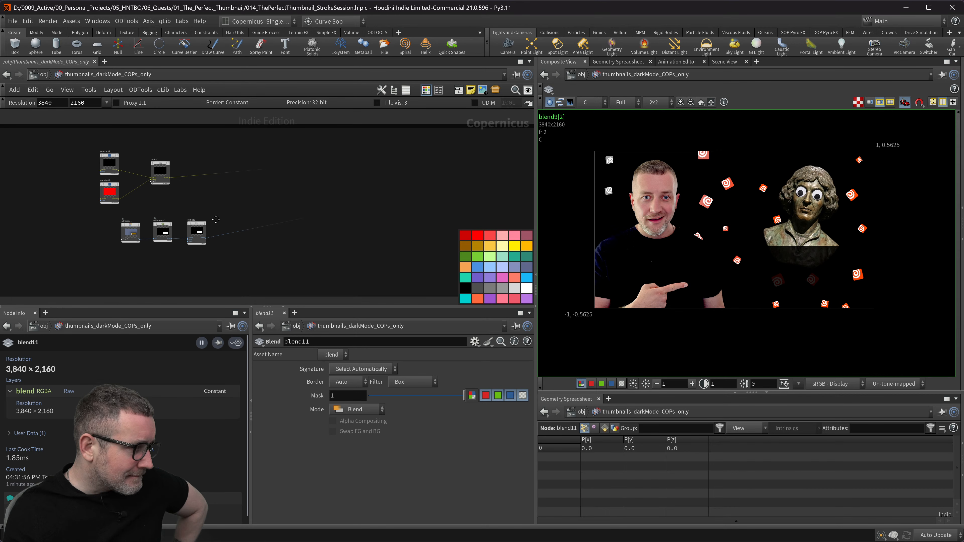
{"action": "scroll", "coordinate": [207, 214], "scroll_direction": "up", "scroll_amount": 2}
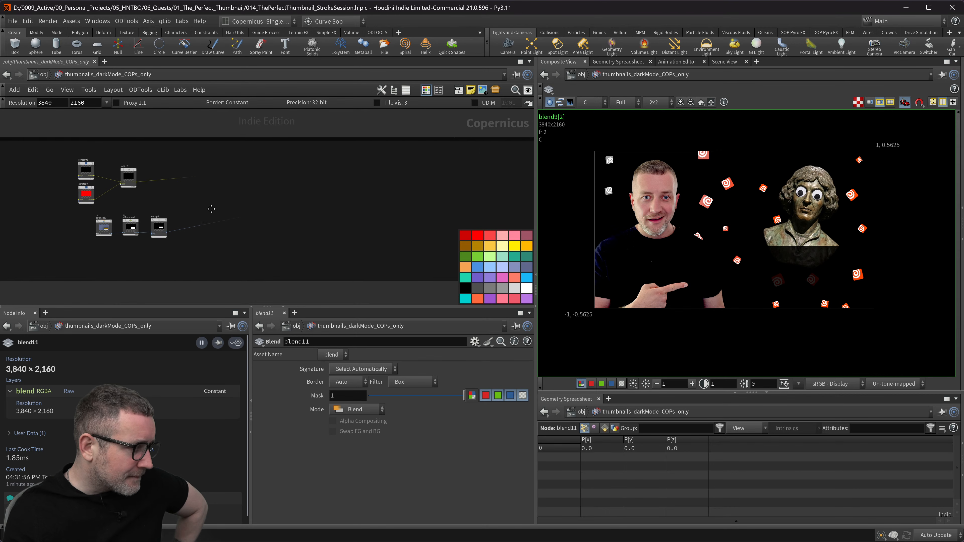
{"action": "middle_click_drag", "start_coordinate": [258, 205], "coordinate": [40, 258]}
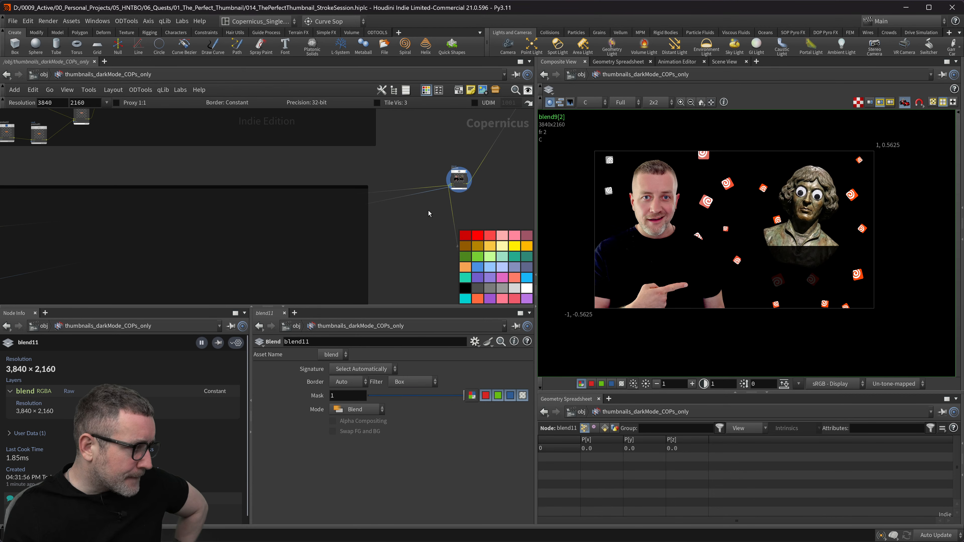
{"action": "middle_click_drag", "start_coordinate": [440, 209], "coordinate": [471, 208]}
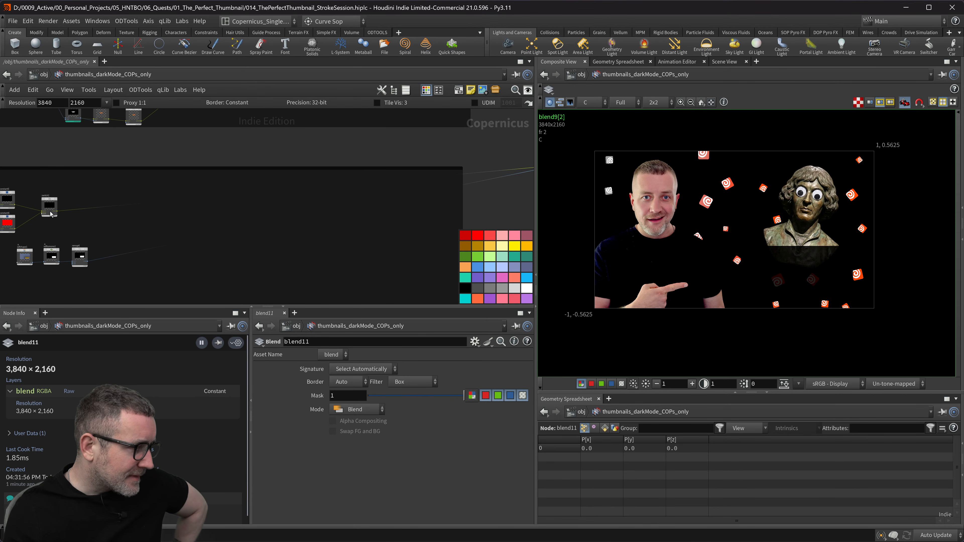
{"action": "key", "text": "f"}
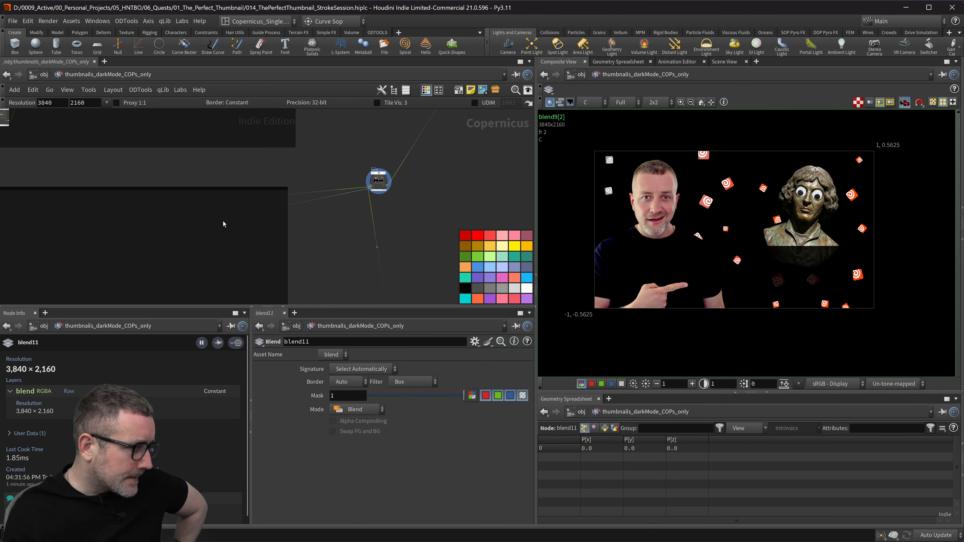
{"action": "scroll", "coordinate": [371, 191], "scroll_direction": "down", "scroll_amount": 2}
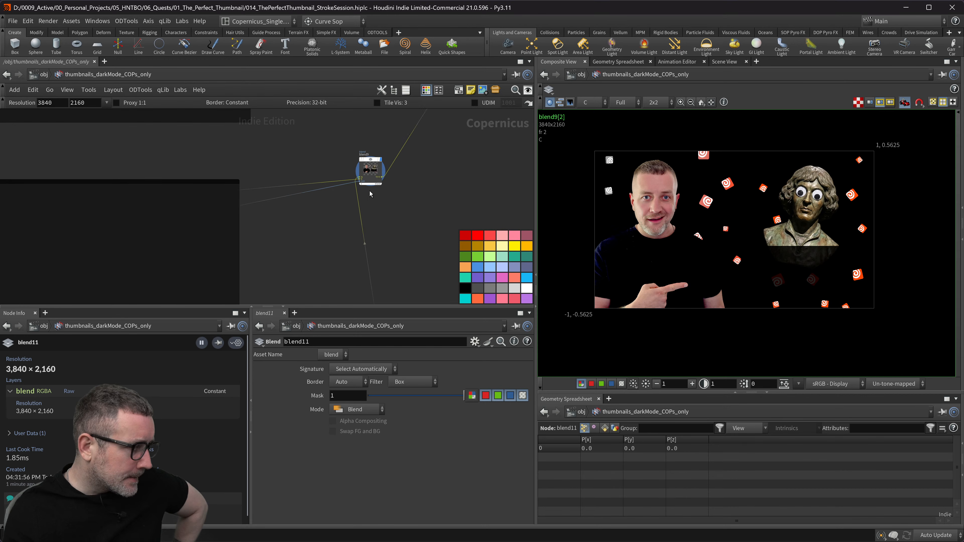
{"action": "middle_click_drag", "start_coordinate": [363, 198], "coordinate": [416, 186]}
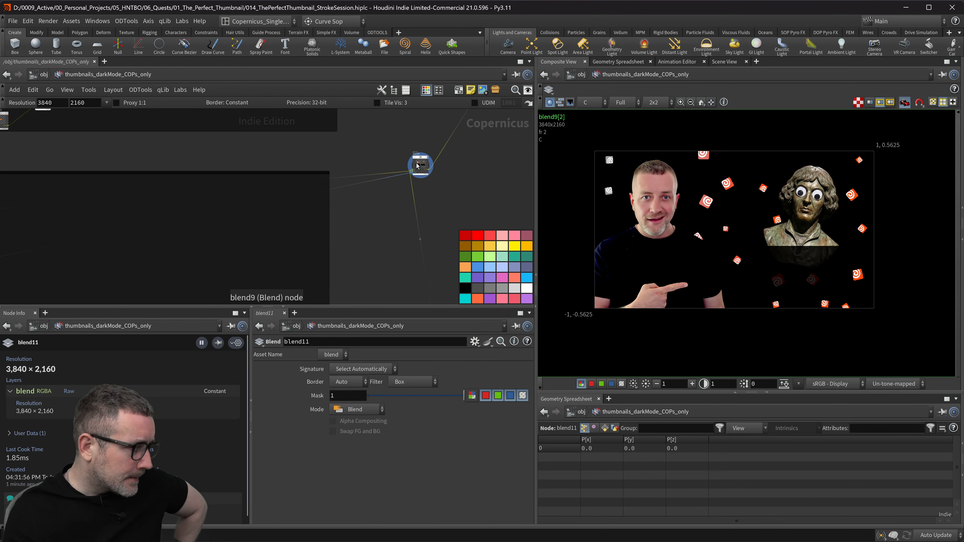
{"action": "middle_click_drag", "start_coordinate": [416, 186], "coordinate": [508, 205]}
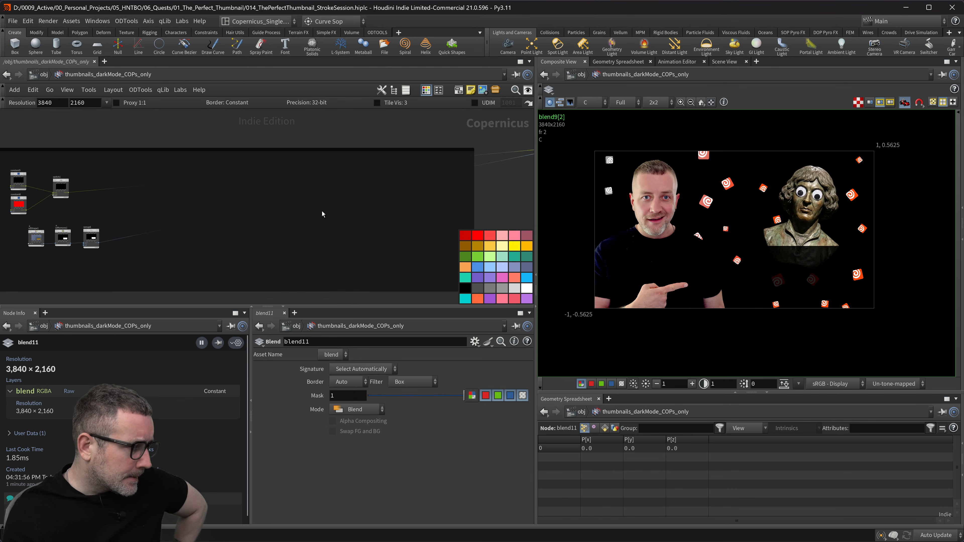
{"action": "scroll", "coordinate": [323, 207], "scroll_direction": "down", "scroll_amount": 1}
{"action": "middle_click_drag", "start_coordinate": [331, 202], "coordinate": [281, 201]}
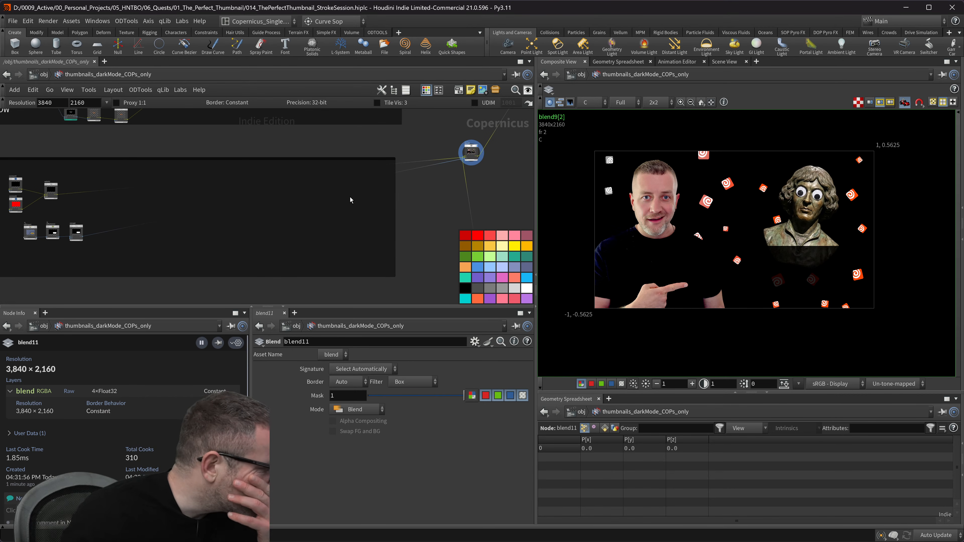
{"action": "scroll", "coordinate": [336, 197], "scroll_direction": "down", "scroll_amount": 2}
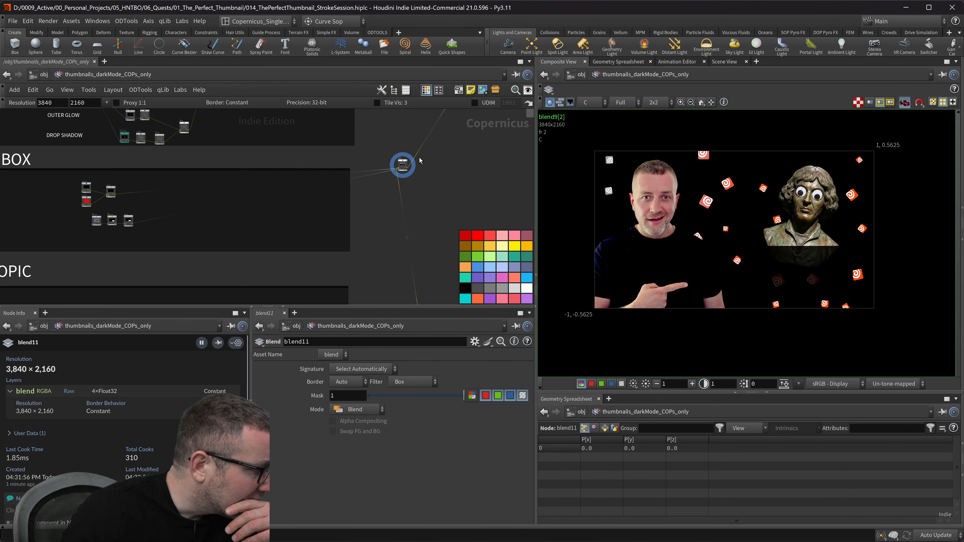
- Cut all wires into blend9 and the wire from blend9 to blend11's background input
{"action": "scroll", "coordinate": [388, 259], "scroll_direction": "up", "scroll_amount": 1}
{"action": "mouse_move", "coordinate": [347, 232]}
{"action": "left_click_drag", "start_coordinate": [350, 230], "coordinate": [441, 258]}
{"action": "scroll", "coordinate": [404, 207], "scroll_direction": "up", "scroll_amount": 3}
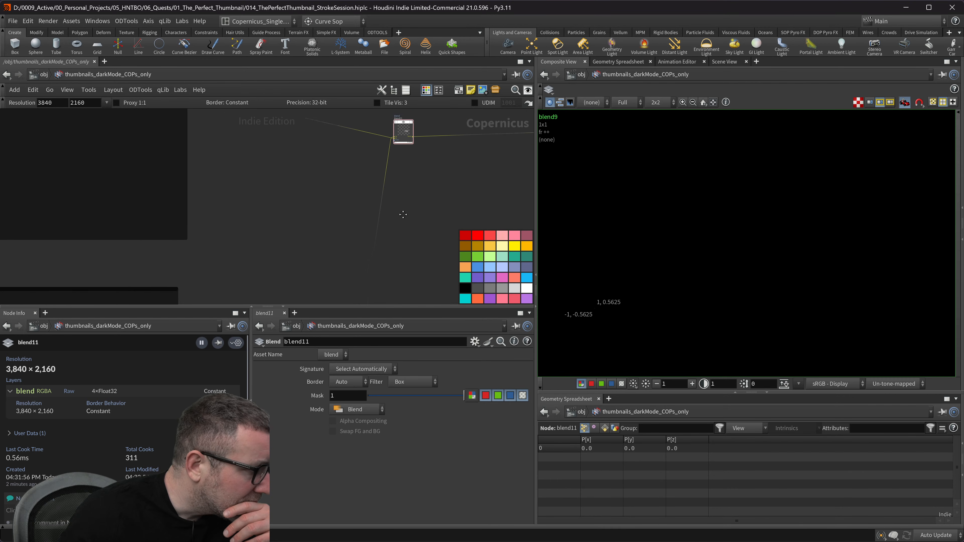
{"action": "scroll", "coordinate": [390, 168], "scroll_direction": "up", "scroll_amount": 2}
{"action": "left_click_drag", "start_coordinate": [391, 184], "coordinate": [365, 189]}
{"action": "scroll", "coordinate": [238, 271], "scroll_direction": "down", "scroll_amount": 5}
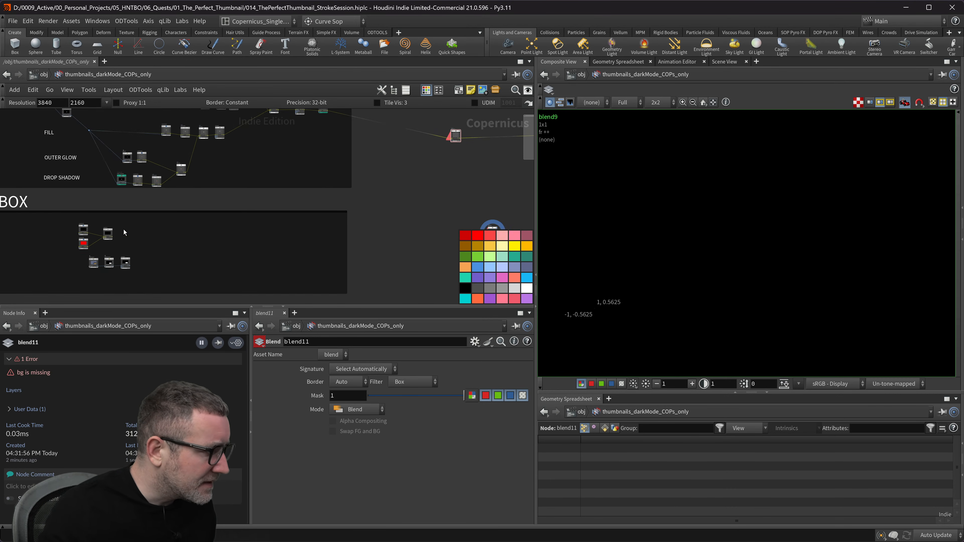
- Wire the output of the BOX section's upper row of nodes into blend11's background input
{"action": "scroll", "coordinate": [120, 237], "scroll_direction": "up", "scroll_amount": 2}
{"action": "left_click", "coordinate": [126, 244]}
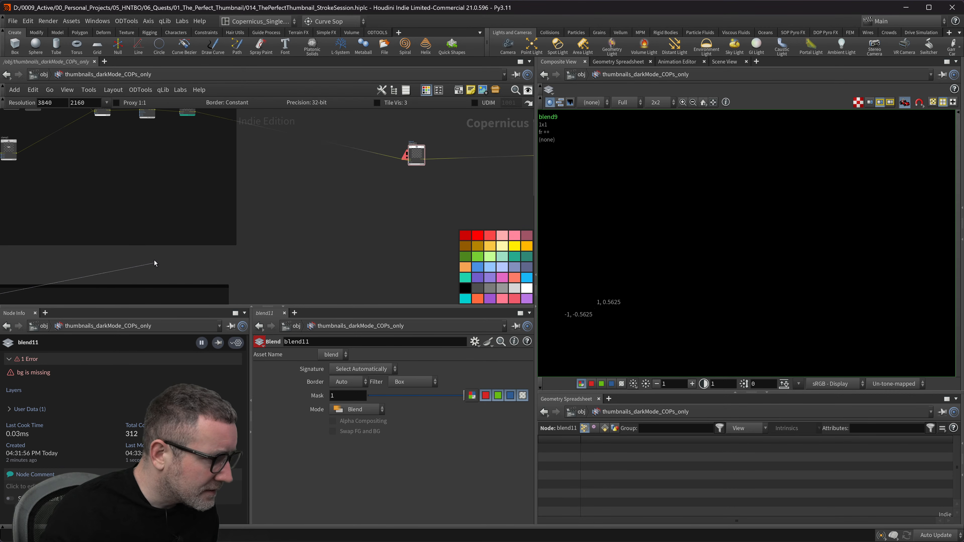
{"action": "left_click", "coordinate": [405, 156]}
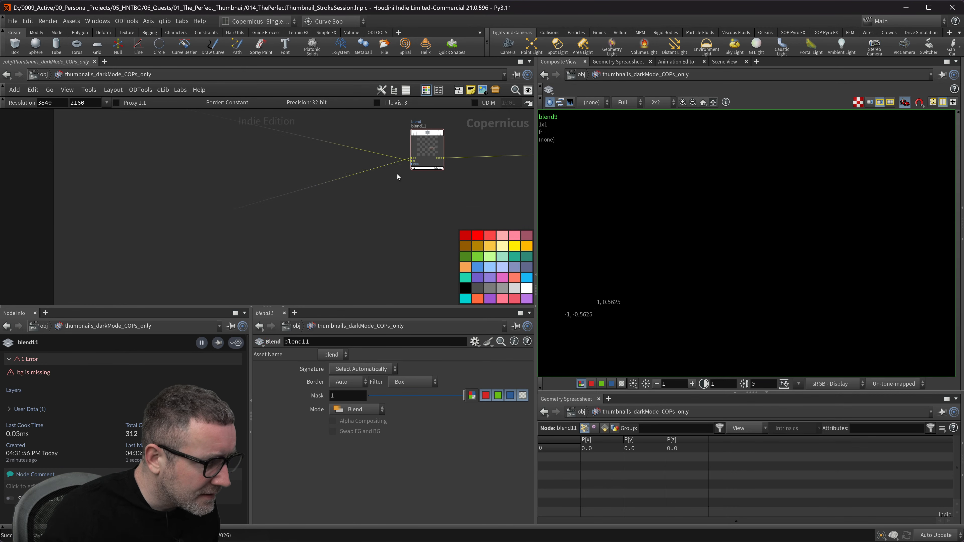
{"action": "scroll", "coordinate": [289, 239], "scroll_direction": "down", "scroll_amount": 2}
{"action": "scroll", "coordinate": [240, 189], "scroll_direction": "up", "scroll_amount": 3}
{"action": "scroll", "coordinate": [240, 190], "scroll_direction": "down", "scroll_amount": 3}
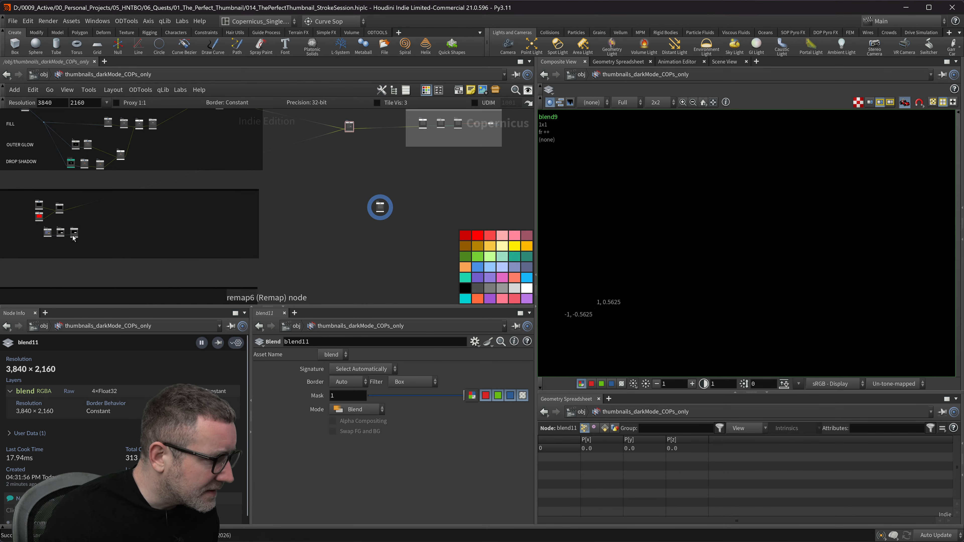
- Wire remap6 from the BOX section into blend11's mask input and display blend11
{"action": "left_click", "coordinate": [80, 237]}
{"action": "scroll", "coordinate": [253, 206], "scroll_direction": "up", "scroll_amount": 2}
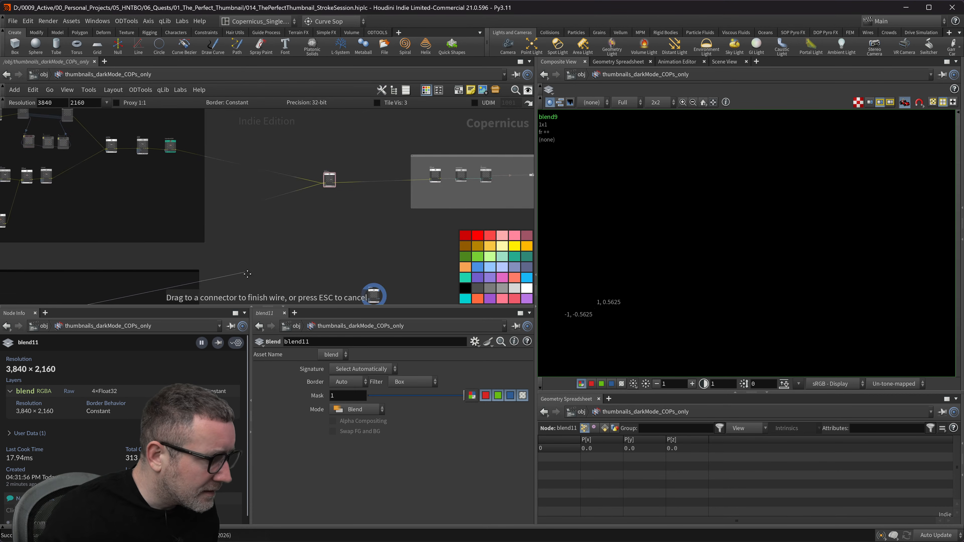
{"action": "scroll", "coordinate": [327, 187], "scroll_direction": "up", "scroll_amount": 2}
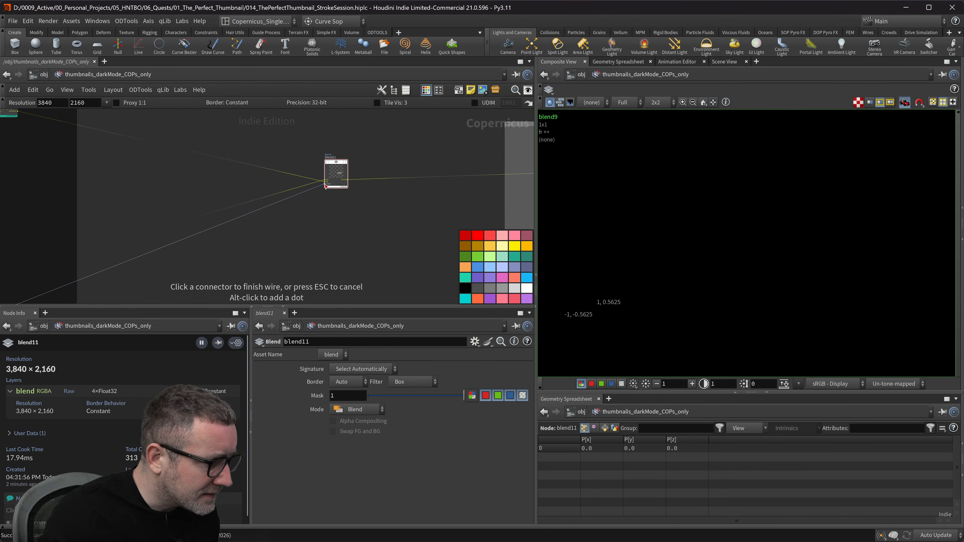
{"action": "left_click", "coordinate": [325, 185]}
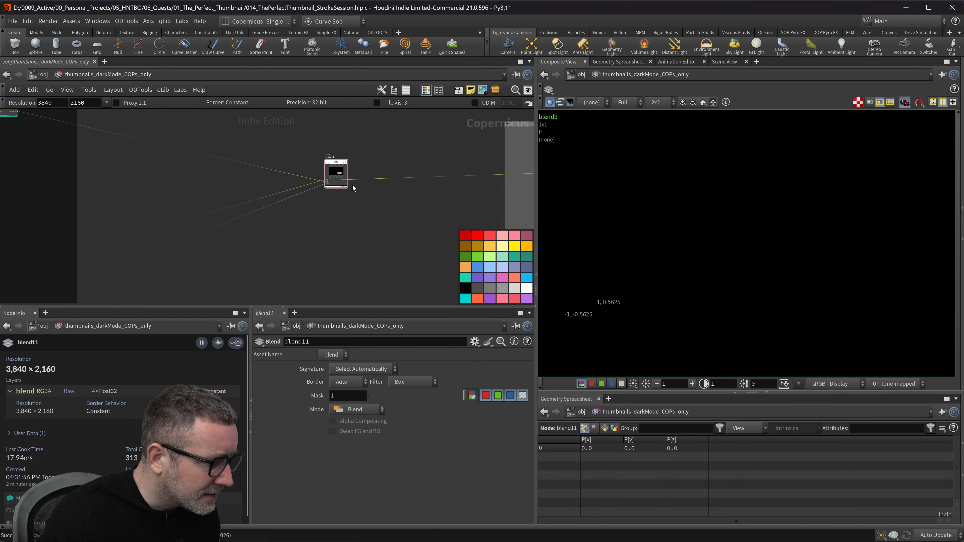
{"action": "left_click", "coordinate": [350, 164]}
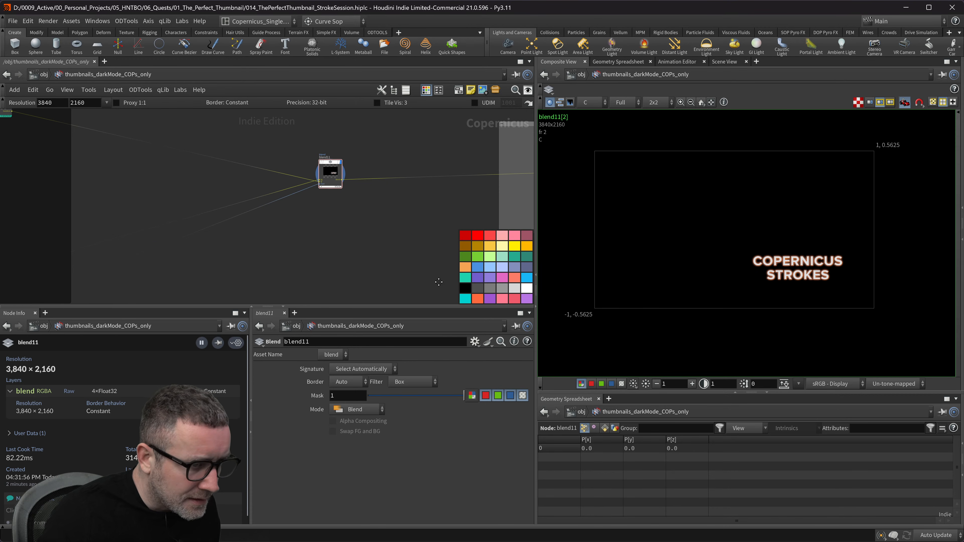
- Check blend11's alpha channel in the viewer, return to the colour view and examine the node's inputs
{"action": "left_click", "coordinate": [622, 384]}
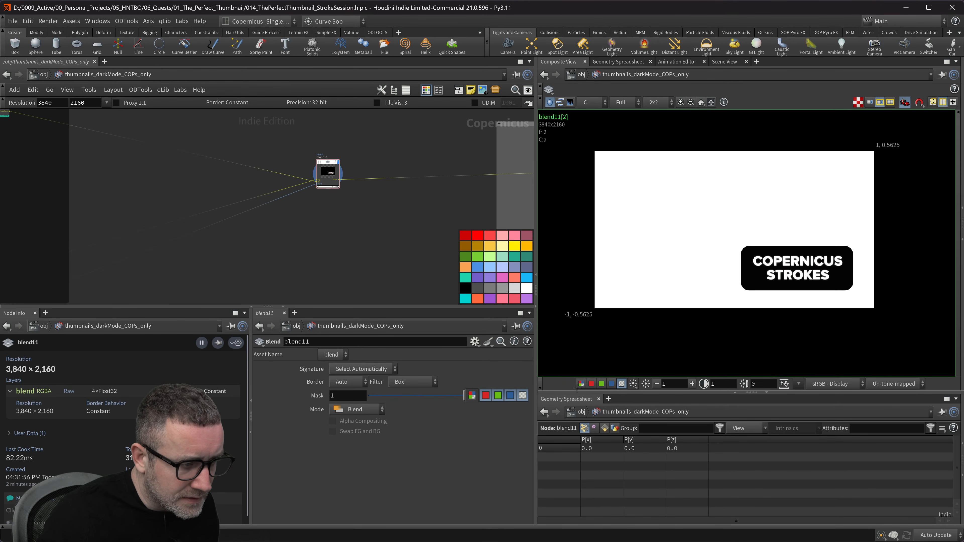
{"action": "left_click", "coordinate": [622, 383]}
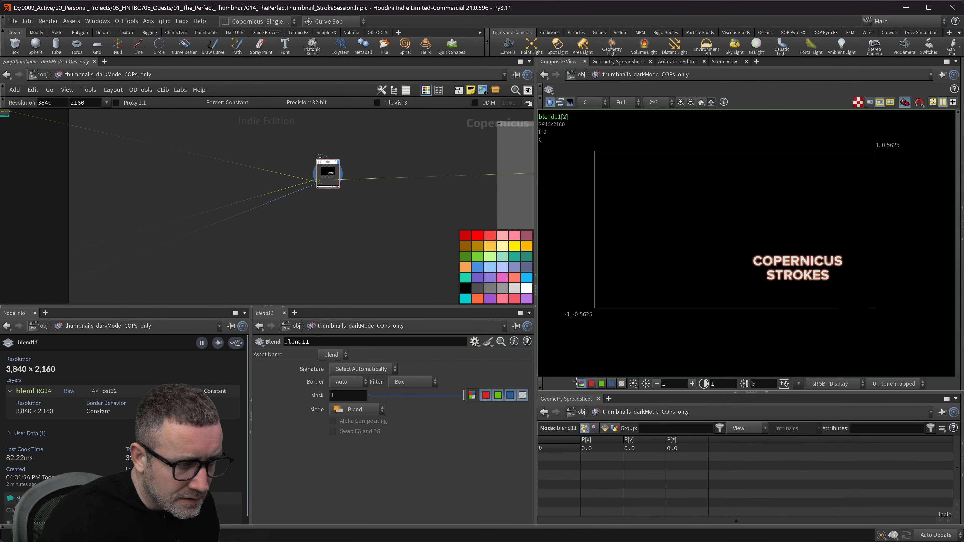
{"action": "scroll", "coordinate": [339, 181], "scroll_direction": "up", "scroll_amount": 5}
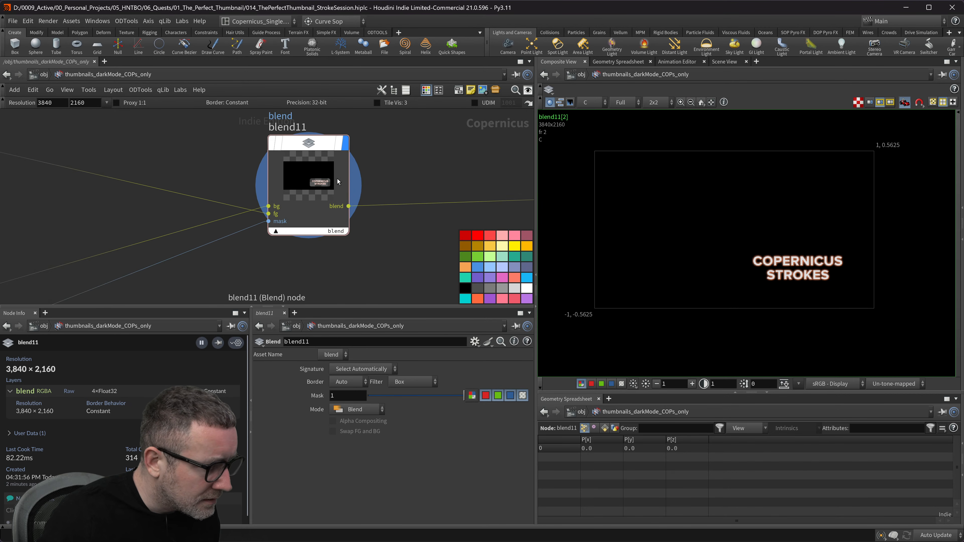
{"action": "scroll", "coordinate": [328, 196], "scroll_direction": "down", "scroll_amount": 4}
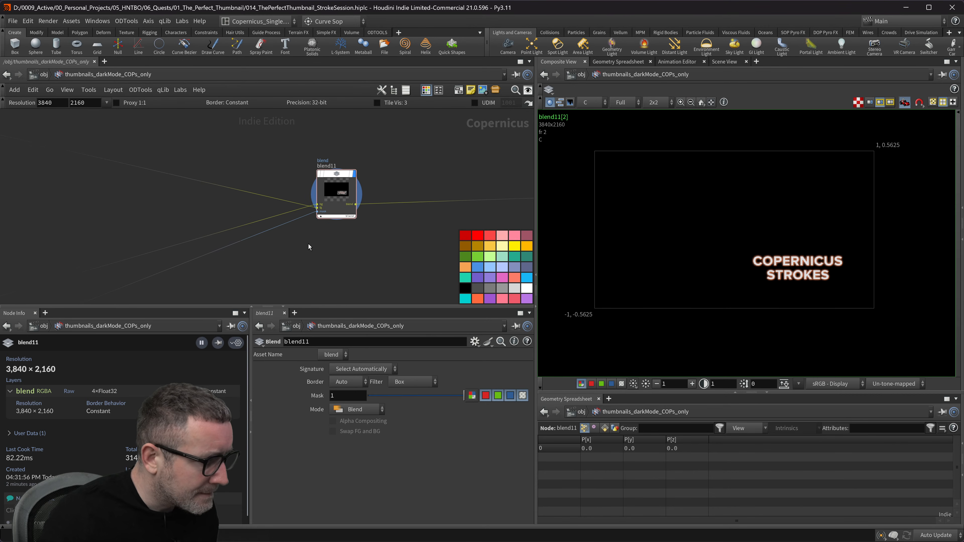
- Reverse the ramp of remap6 in the BOX section to invert the mask feeding blend11
{"action": "middle_click_drag", "start_coordinate": [330, 243], "coordinate": [310, 215]}
{"action": "scroll", "coordinate": [311, 204], "scroll_direction": "down", "scroll_amount": 3}
{"action": "middle_click_drag", "start_coordinate": [244, 242], "coordinate": [396, 171]}
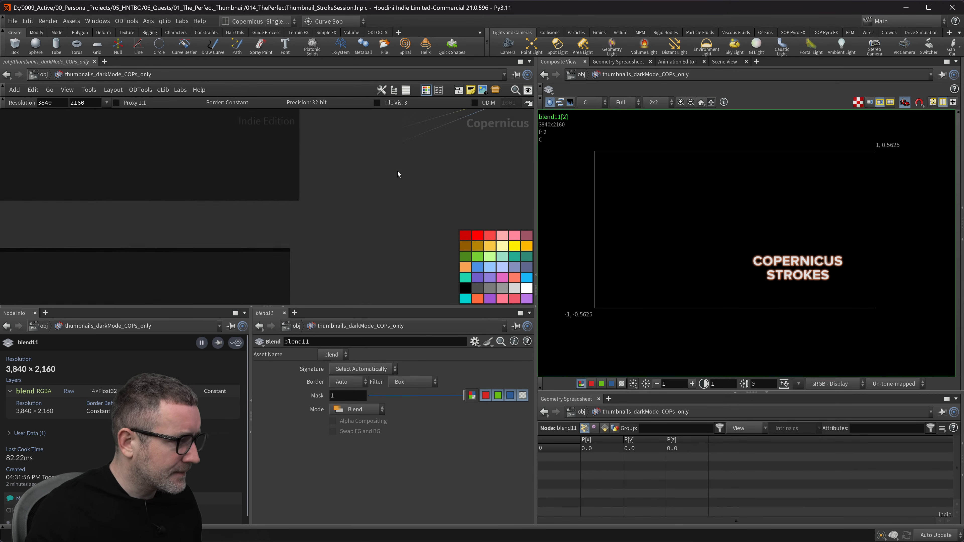
{"action": "scroll", "coordinate": [123, 227], "scroll_direction": "down", "scroll_amount": 3}
{"action": "scroll", "coordinate": [124, 227], "scroll_direction": "up", "scroll_amount": 3}
{"action": "scroll", "coordinate": [198, 169], "scroll_direction": "up", "scroll_amount": 3}
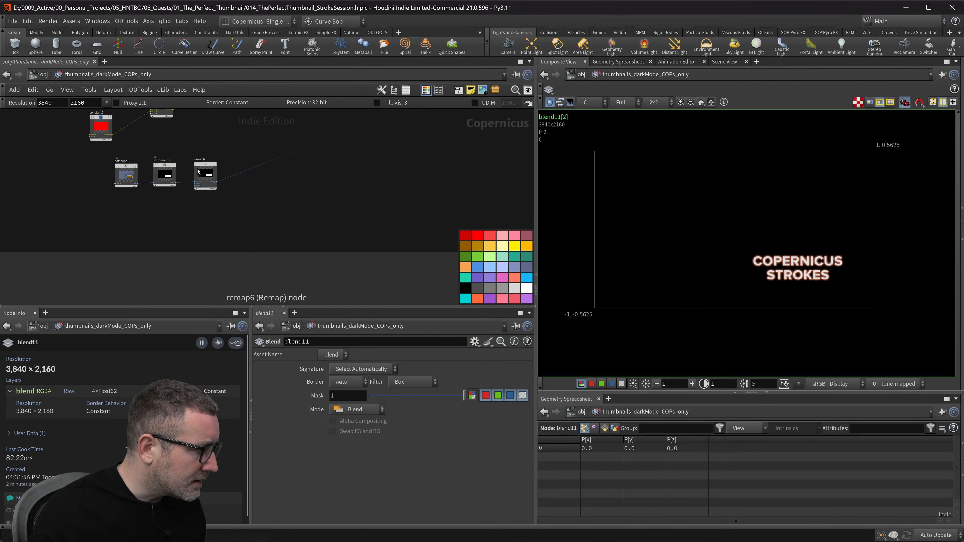
{"action": "left_click", "coordinate": [203, 165]}
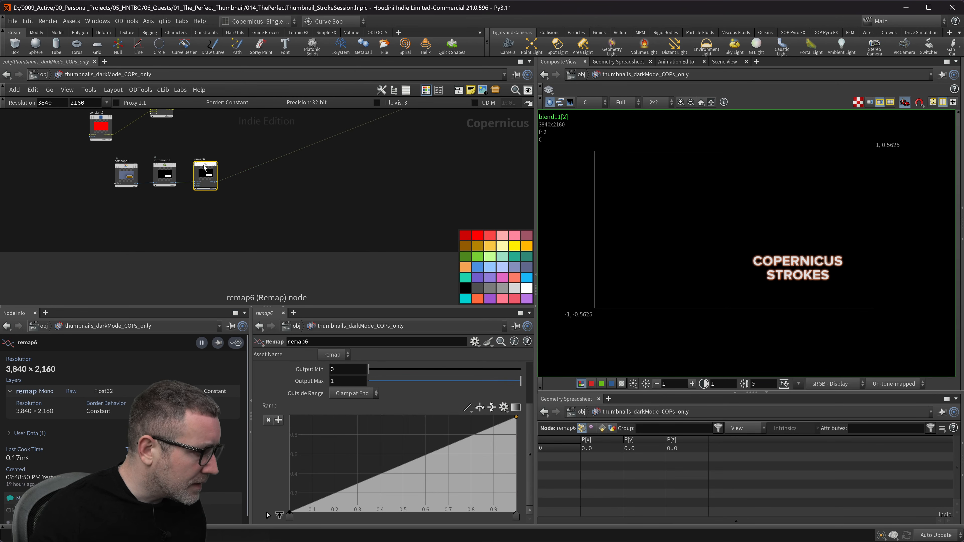
{"action": "left_click", "coordinate": [479, 408]}
{"action": "middle_click_drag", "start_coordinate": [318, 166], "coordinate": [75, 339]}
{"action": "middle_click_drag", "start_coordinate": [442, 173], "coordinate": [109, 255]}
{"action": "scroll", "coordinate": [413, 144], "scroll_direction": "up", "scroll_amount": 3}
- Select blend11 and set its blend mode to Over
{"action": "left_click", "coordinate": [338, 163]}
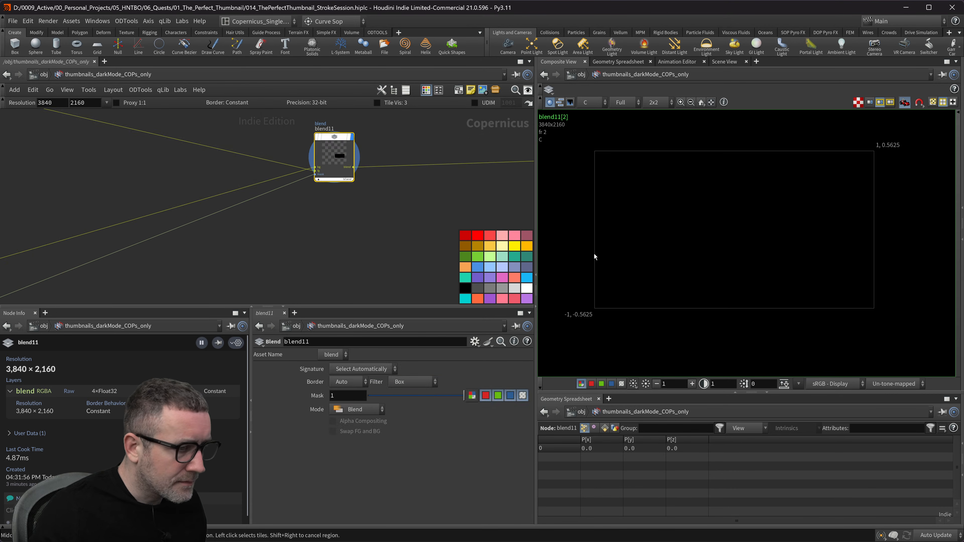
{"action": "middle_click_drag", "start_coordinate": [314, 217], "coordinate": [316, 223]}
{"action": "scroll", "coordinate": [315, 220], "scroll_direction": "down", "scroll_amount": 2}
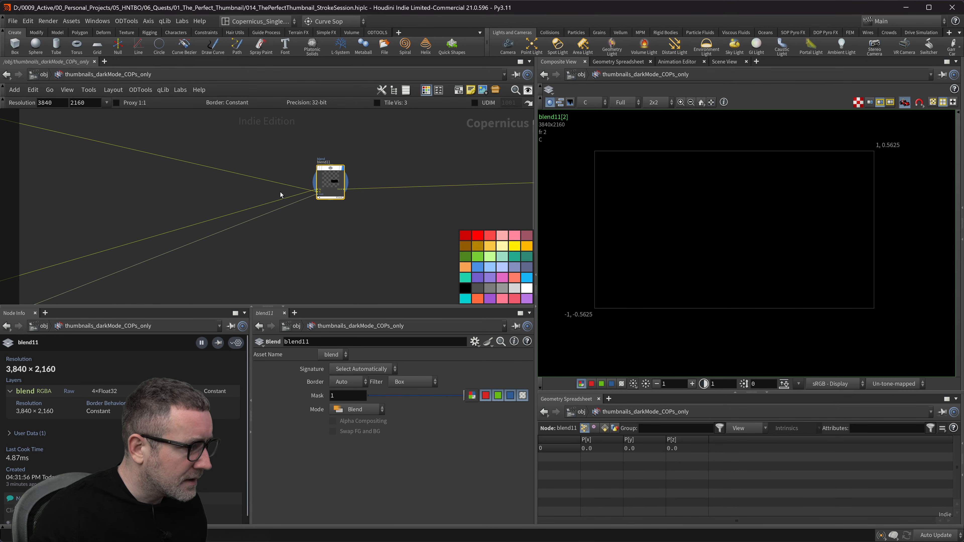
{"action": "left_click", "coordinate": [357, 409]}
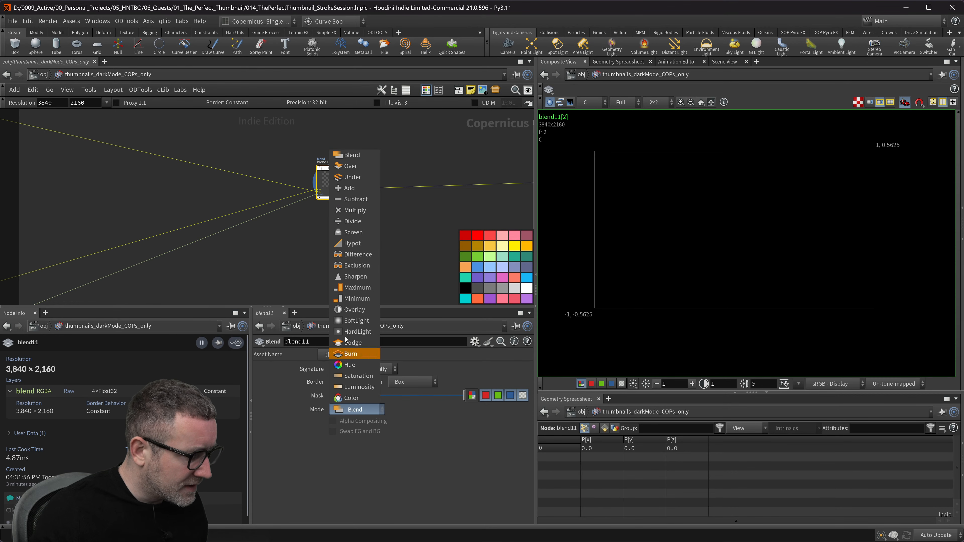
{"action": "left_click", "coordinate": [350, 166]}
{"action": "scroll", "coordinate": [355, 211], "scroll_direction": "up", "scroll_amount": 2}
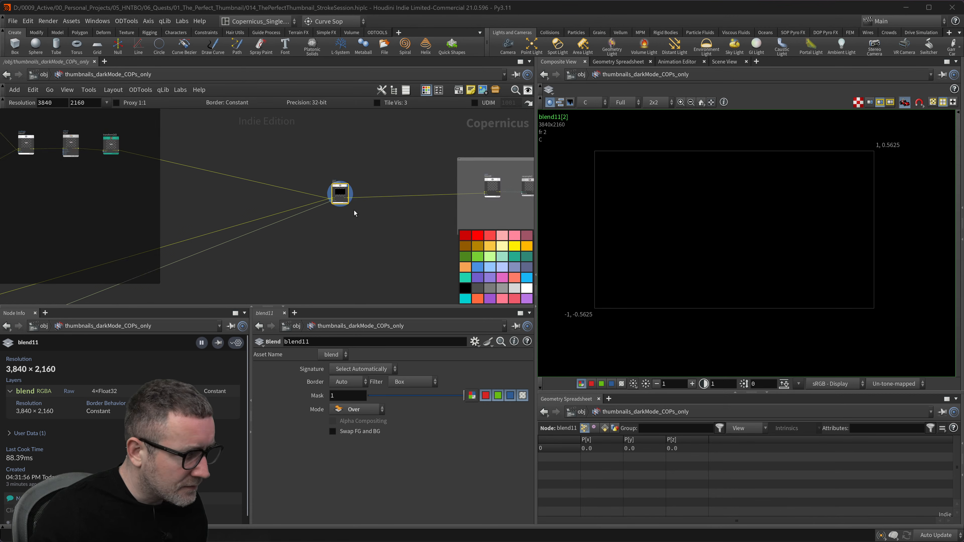
- Inspect the wires around blend11 and display blend8 in the box it feeds
{"action": "middle_click_drag", "start_coordinate": [197, 196], "coordinate": [276, 206]}
{"action": "scroll", "coordinate": [413, 200], "scroll_direction": "up", "scroll_amount": 2}
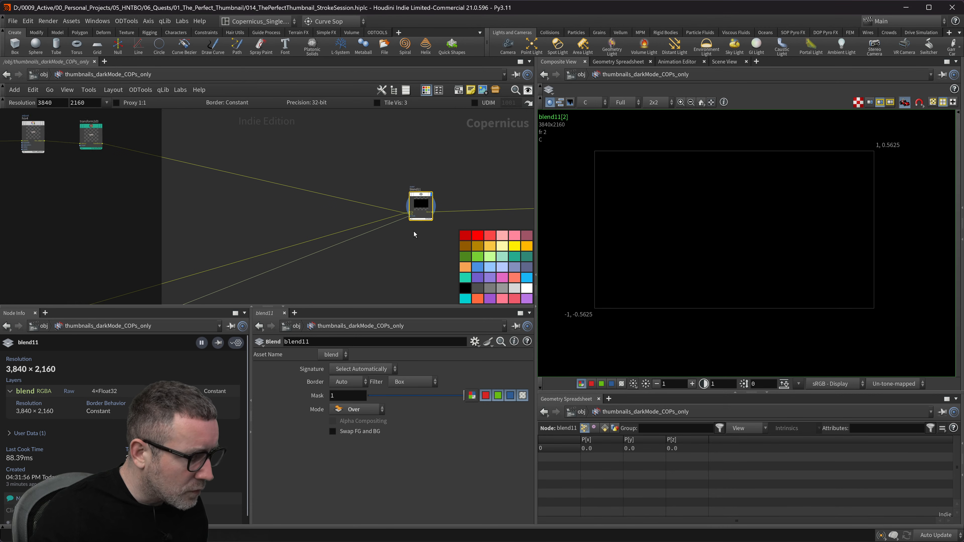
{"action": "scroll", "coordinate": [422, 222], "scroll_direction": "up", "scroll_amount": 3}
{"action": "scroll", "coordinate": [422, 194], "scroll_direction": "down", "scroll_amount": 3}
{"action": "middle_click_drag", "start_coordinate": [443, 172], "coordinate": [249, 178]}
{"action": "left_click", "coordinate": [461, 177]}
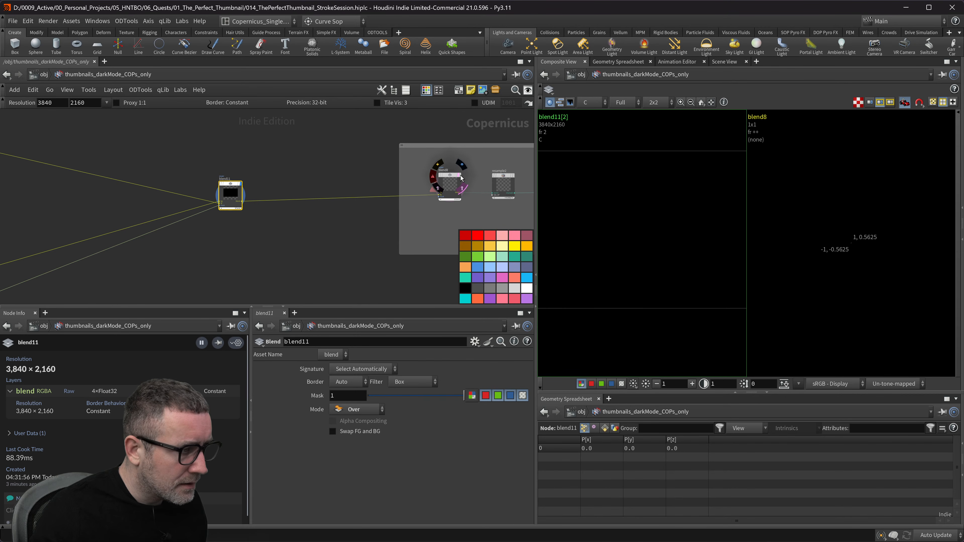
- Follow the wires back from blend11, display switch1 in the BOX section, and return to the blend11 node
{"action": "left_click", "coordinate": [460, 177]}
{"action": "middle_click_drag", "start_coordinate": [231, 167], "coordinate": [371, 149]}
{"action": "scroll", "coordinate": [243, 171], "scroll_direction": "down", "scroll_amount": 3}
{"action": "middle_click_drag", "start_coordinate": [132, 201], "coordinate": [256, 152]}
{"action": "scroll", "coordinate": [52, 233], "scroll_direction": "up", "scroll_amount": 3}
{"action": "middle_click_drag", "start_coordinate": [52, 233], "coordinate": [284, 137]}
{"action": "left_click", "coordinate": [221, 148]}
{"action": "scroll", "coordinate": [285, 169], "scroll_direction": "down", "scroll_amount": 1}
{"action": "middle_click_drag", "start_coordinate": [296, 173], "coordinate": [118, 239]}
{"action": "middle_click_drag", "start_coordinate": [257, 195], "coordinate": [79, 325]}
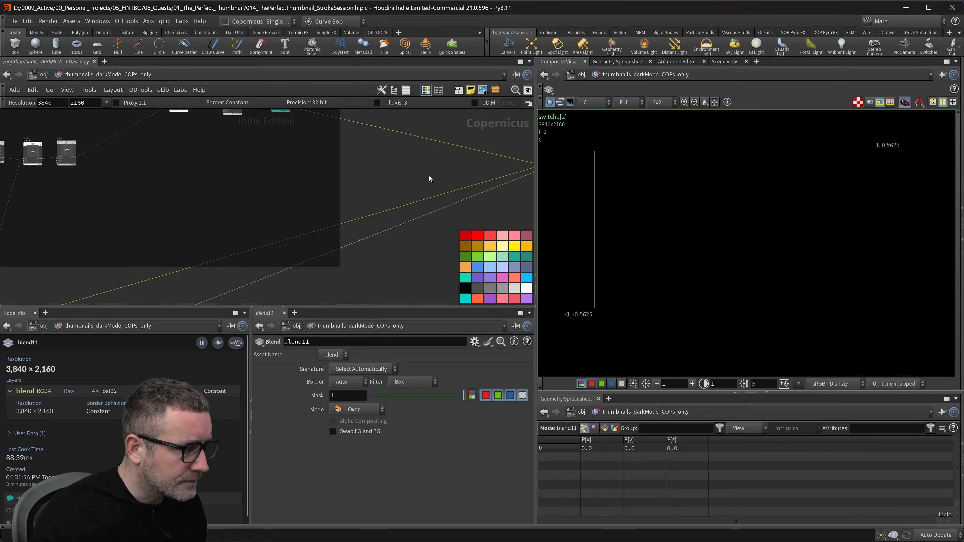
{"action": "key", "text": "f"}
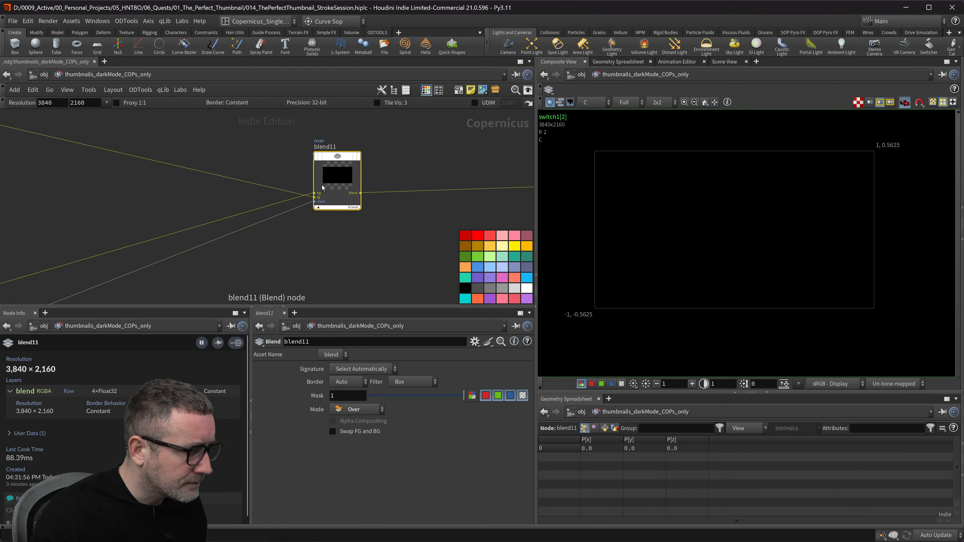
- Display blend11, set its blend mode to Add and enable alpha compositing
{"action": "left_click", "coordinate": [360, 159]}
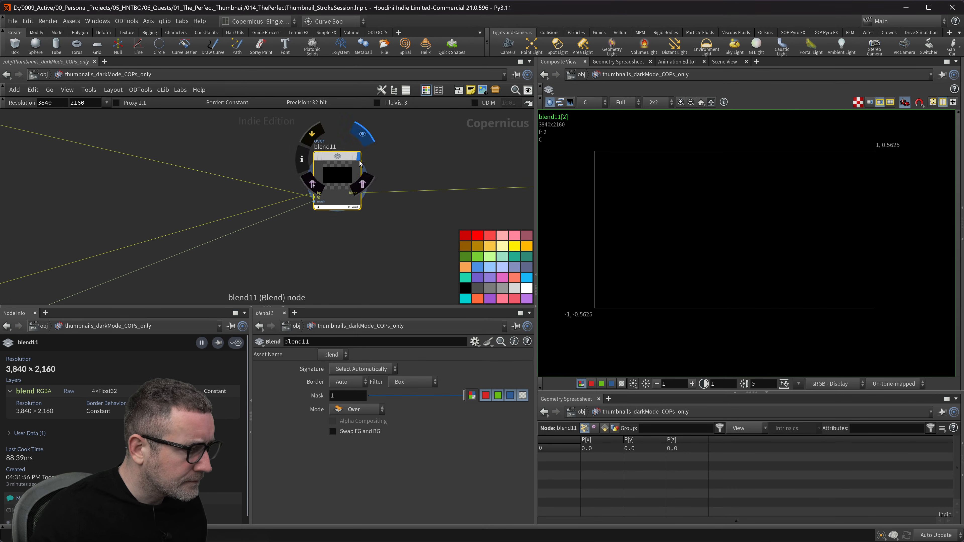
{"action": "left_click", "coordinate": [356, 412]}
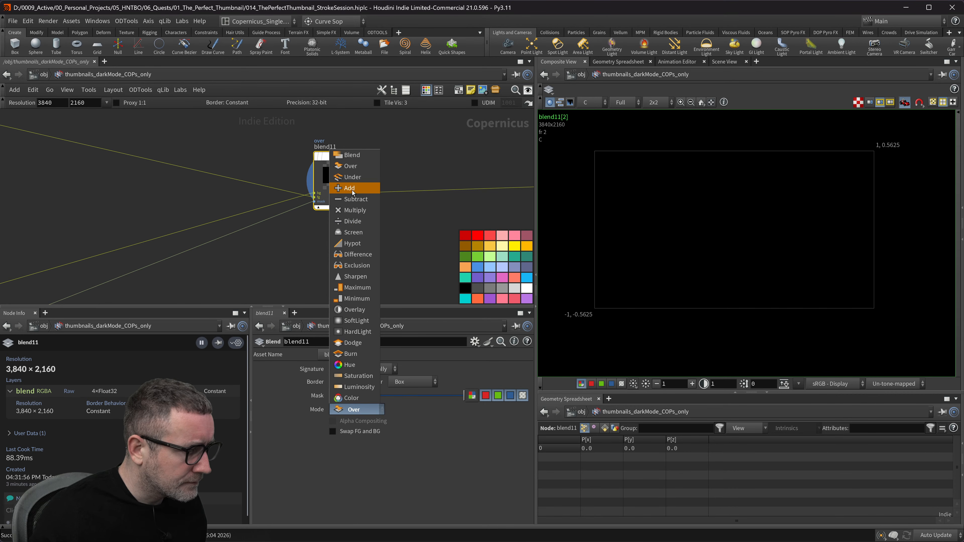
{"action": "left_click", "coordinate": [350, 188]}
{"action": "left_click", "coordinate": [334, 422]}
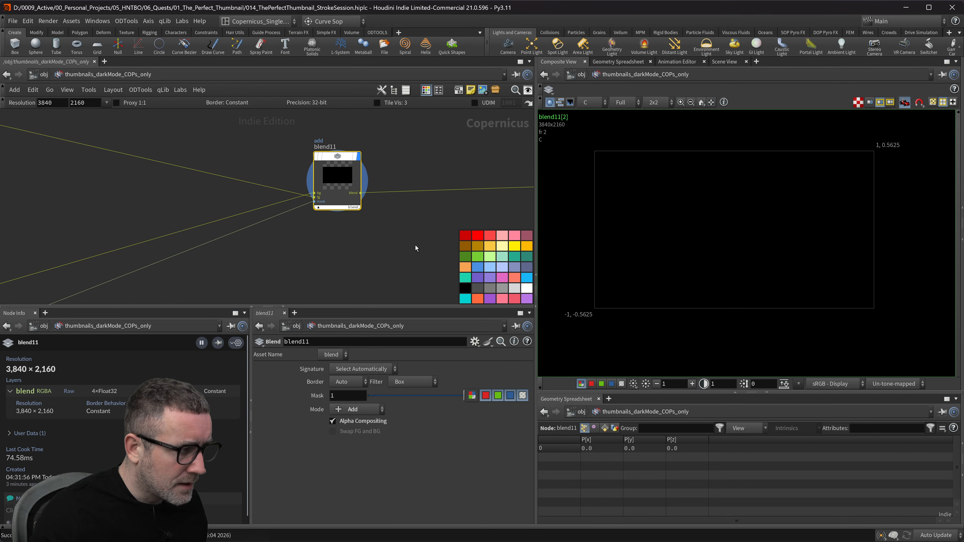
- Display transform2d3 at the end of the text chain and inspect the wires running from both sections to blend11
{"action": "middle_click_drag", "start_coordinate": [413, 245], "coordinate": [448, 252]}
{"action": "scroll", "coordinate": [190, 238], "scroll_direction": "down", "scroll_amount": 3}
{"action": "middle_click_drag", "start_coordinate": [189, 238], "coordinate": [501, 227]}
{"action": "scroll", "coordinate": [226, 122], "scroll_direction": "up", "scroll_amount": 1}
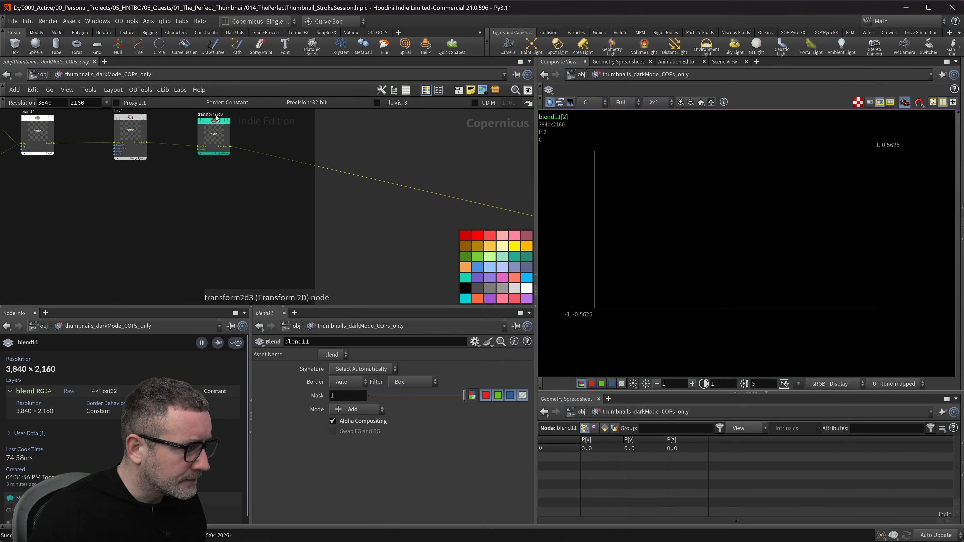
{"action": "left_click", "coordinate": [226, 123]}
{"action": "scroll", "coordinate": [379, 238], "scroll_direction": "down", "scroll_amount": 3}
{"action": "mouse_move", "coordinate": [392, 251]}
{"action": "middle_mouse_down"}
{"action": "mouse_move", "coordinate": [301, 204]}
{"action": "mouse_move", "coordinate": [415, 157]}
{"action": "middle_mouse_up"}
{"action": "scroll", "coordinate": [415, 157], "scroll_direction": "down", "scroll_amount": 2}
{"action": "scroll", "coordinate": [367, 228], "scroll_direction": "down", "scroll_amount": 2}
{"action": "middle_click_drag", "start_coordinate": [367, 229], "coordinate": [302, 208]}
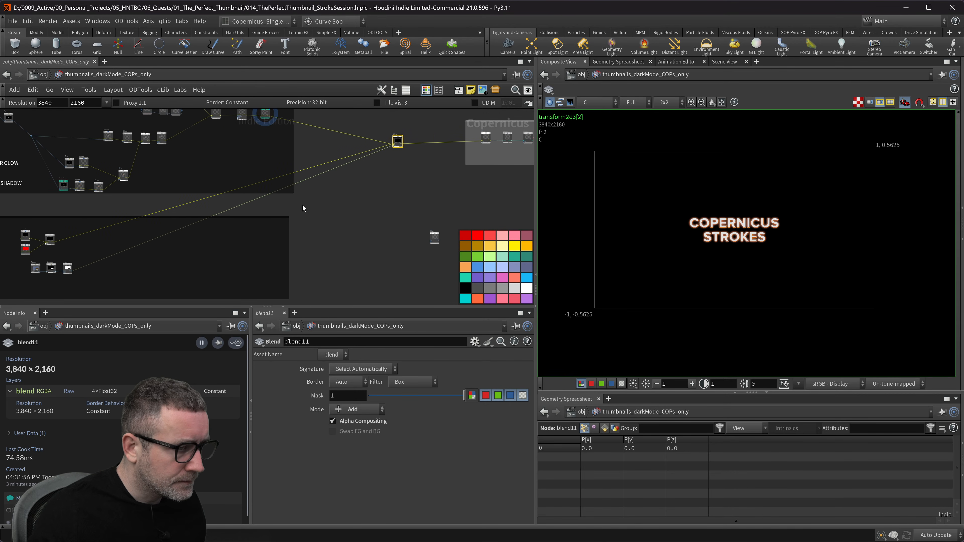
{"action": "middle_click_drag", "start_coordinate": [369, 200], "coordinate": [365, 205]}
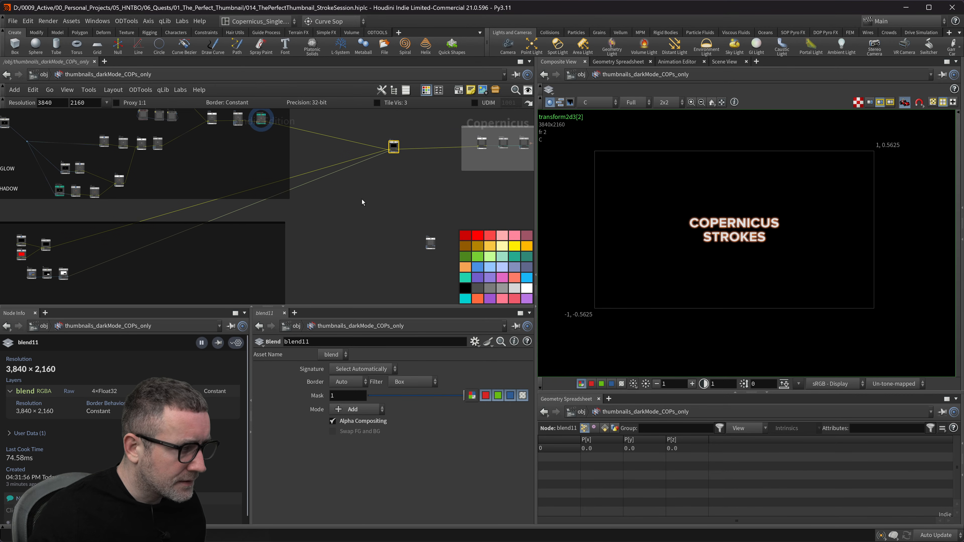
- Select sdfshape1 in the BOX section and examine its shape and transform settings
{"action": "middle_click_drag", "start_coordinate": [64, 277], "coordinate": [173, 225]}
{"action": "scroll", "coordinate": [173, 225], "scroll_direction": "up", "scroll_amount": 4}
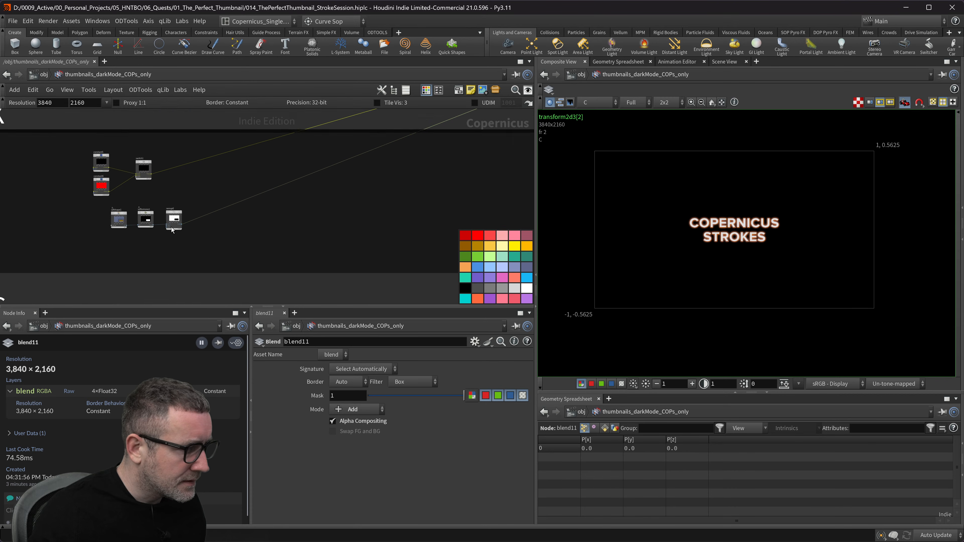
{"action": "scroll", "coordinate": [130, 232], "scroll_direction": "up", "scroll_amount": 4}
{"action": "left_click", "coordinate": [94, 210]}
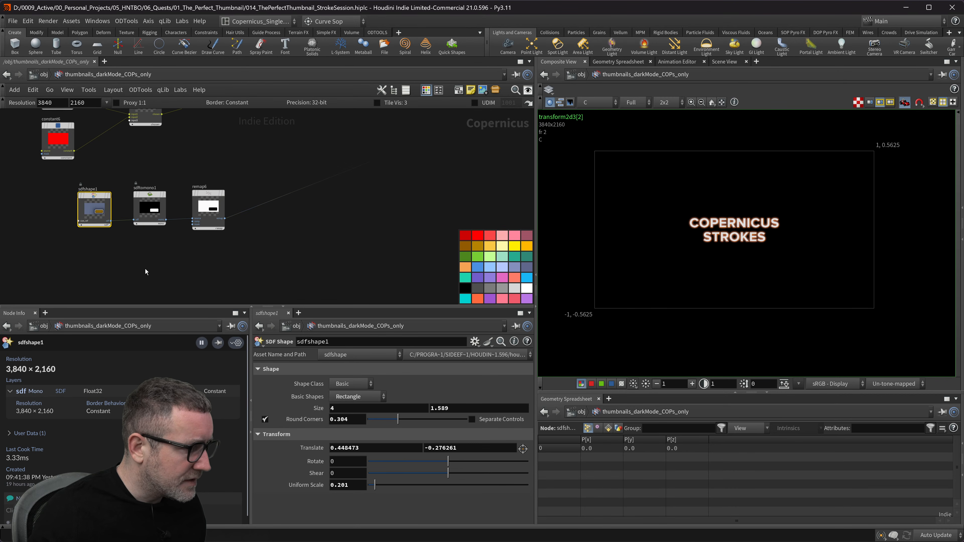
{"action": "scroll", "coordinate": [195, 260], "scroll_direction": "down", "scroll_amount": 3}
{"action": "middle_click_drag", "start_coordinate": [307, 245], "coordinate": [304, 222]}
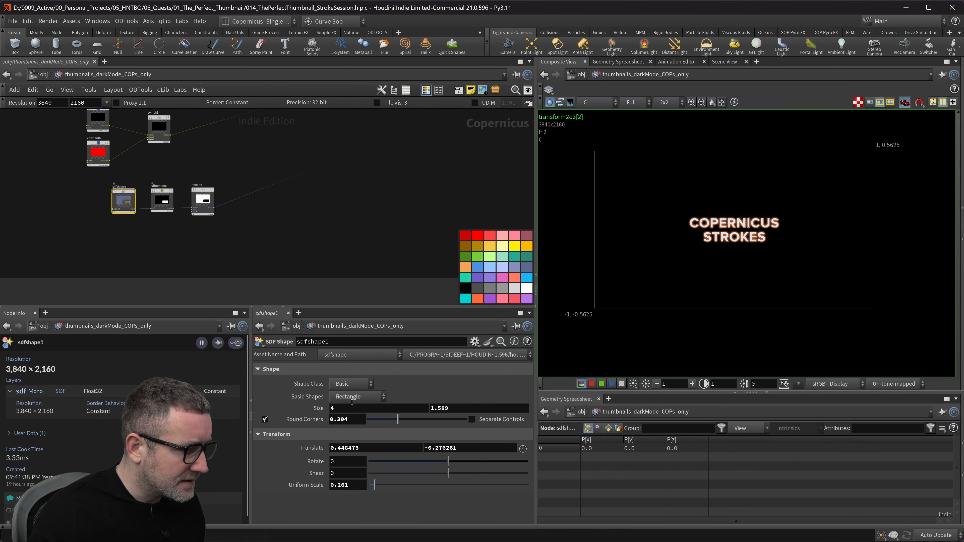
{"action": "middle_click_drag", "start_coordinate": [433, 122], "coordinate": [356, 259]}
{"action": "scroll", "coordinate": [356, 259], "scroll_direction": "down", "scroll_amount": 4}
{"action": "scroll", "coordinate": [426, 211], "scroll_direction": "down", "scroll_amount": 1}
{"action": "middle_click_drag", "start_coordinate": [402, 216], "coordinate": [332, 213]}
- Delete the transform2d3 node at the end of the text chain
{"action": "middle_click_drag", "start_coordinate": [394, 187], "coordinate": [324, 282]}
{"action": "left_click", "coordinate": [345, 175]}
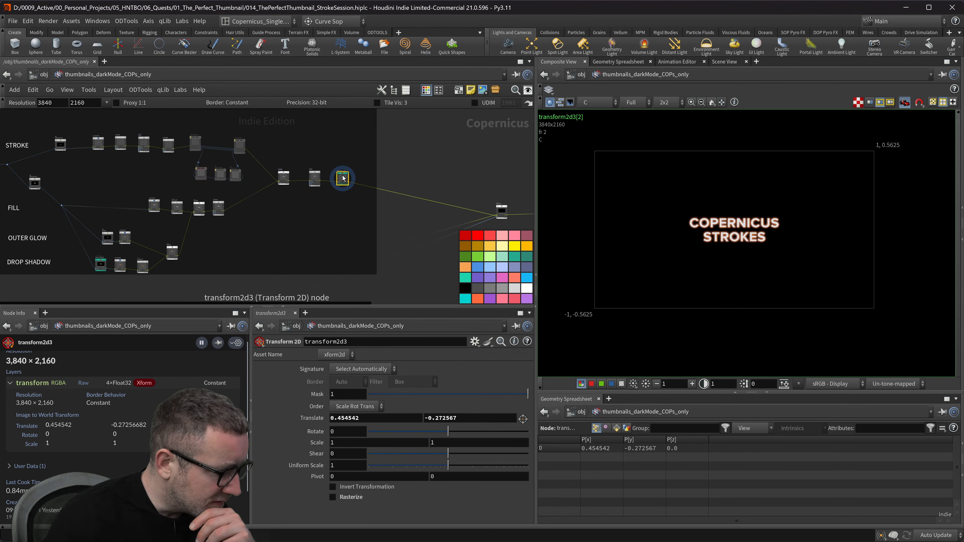
{"action": "mouse_move", "coordinate": [343, 177]}
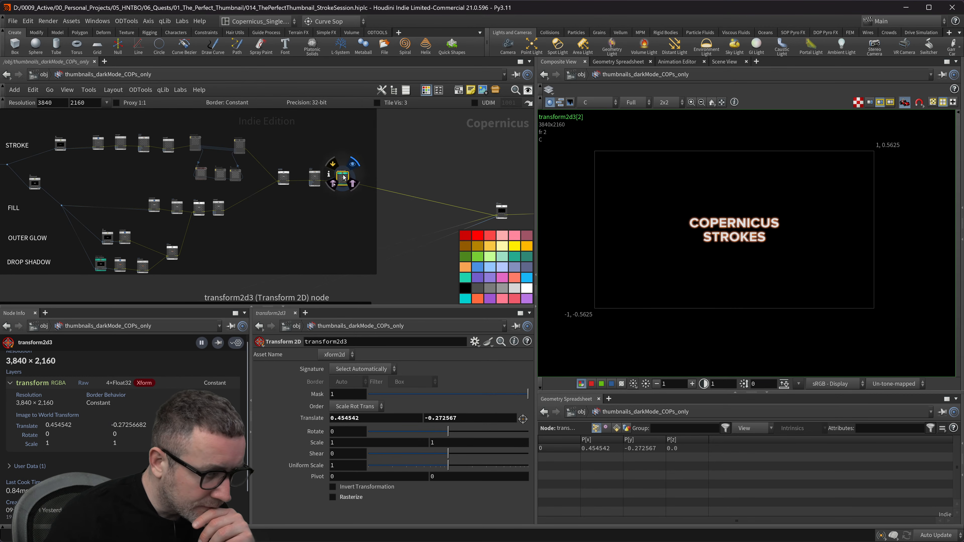
{"action": "scroll", "coordinate": [343, 174], "scroll_direction": "up", "scroll_amount": 3}
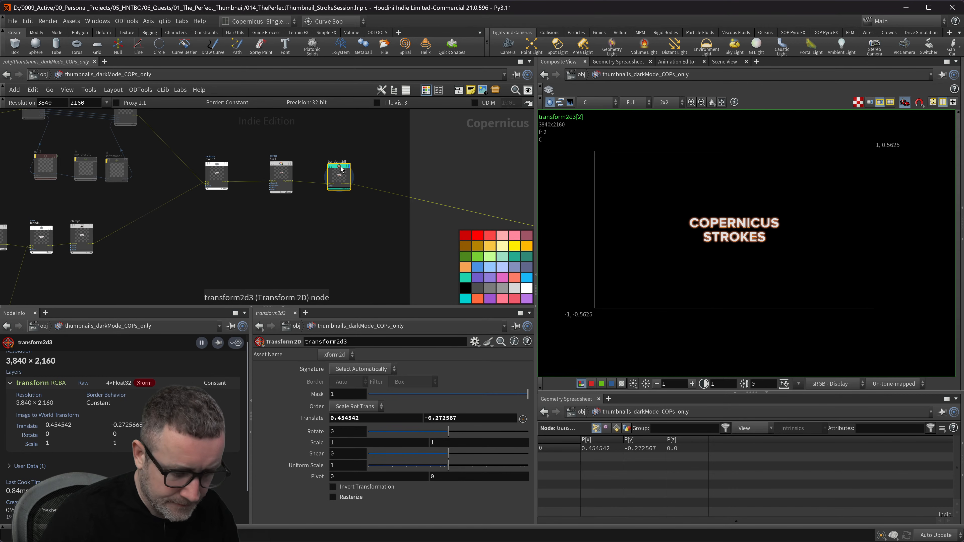
{"action": "key", "text": "Delete"}
{"action": "scroll", "coordinate": [360, 221], "scroll_direction": "down", "scroll_amount": 4}
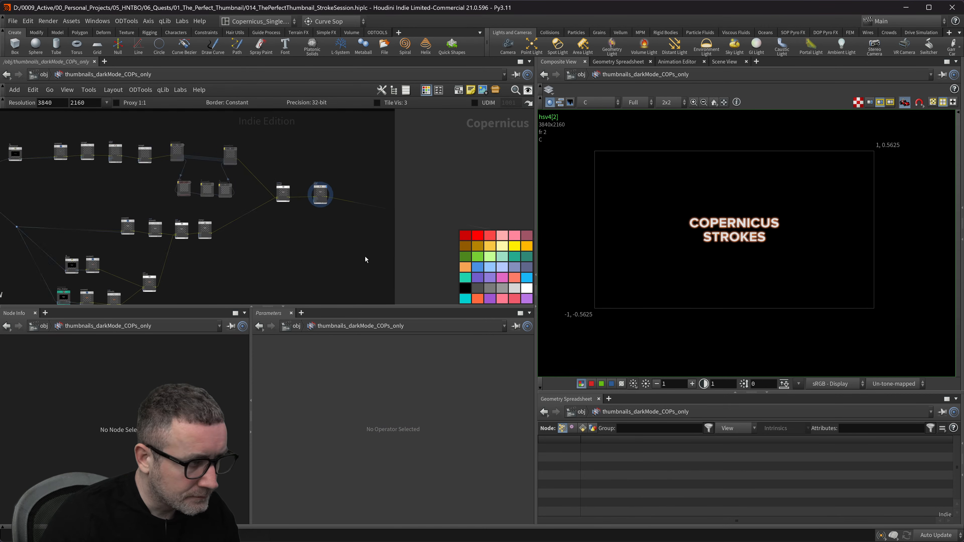
- Set the translation of sdfshape1 in the BOX section to 0, 0
{"action": "scroll", "coordinate": [341, 217], "scroll_direction": "up", "scroll_amount": 8}
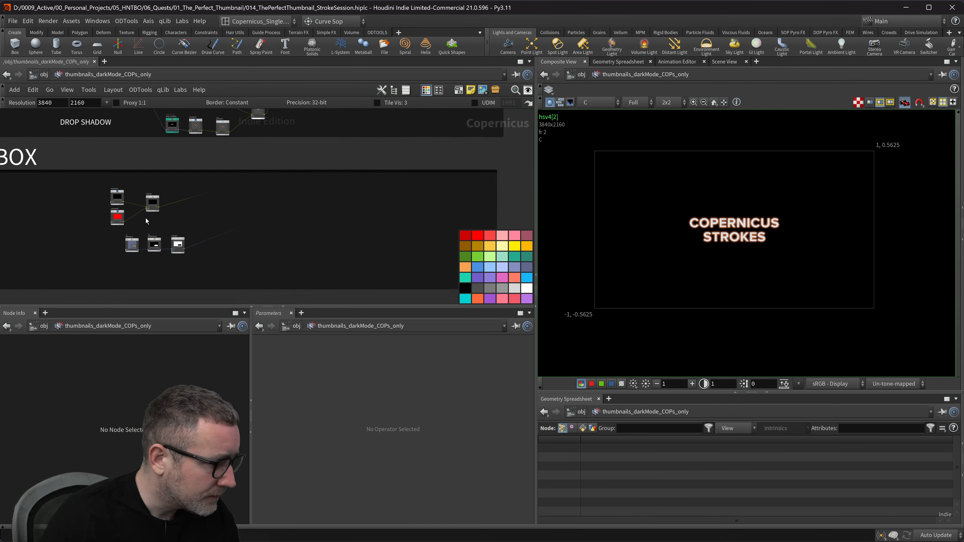
{"action": "left_click", "coordinate": [165, 252]}
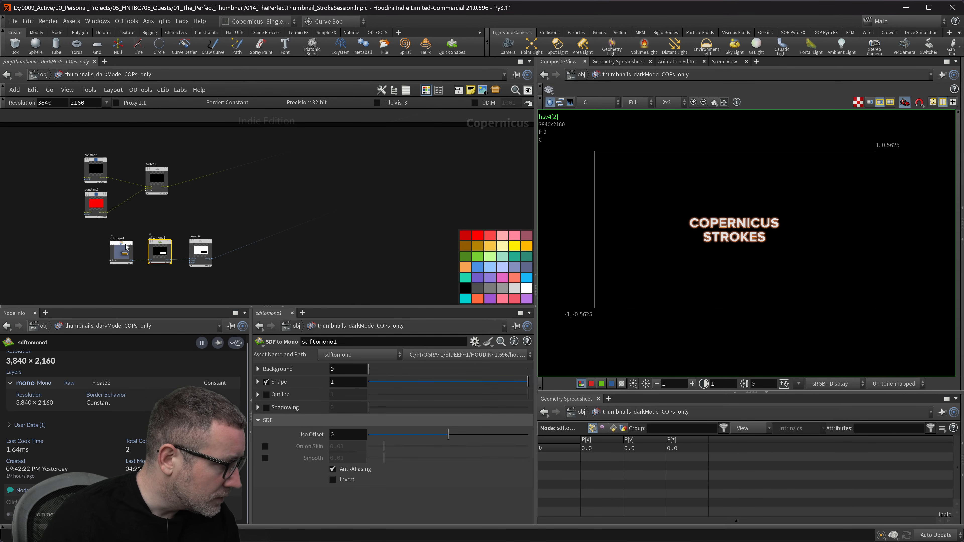
{"action": "left_click", "coordinate": [123, 255]}
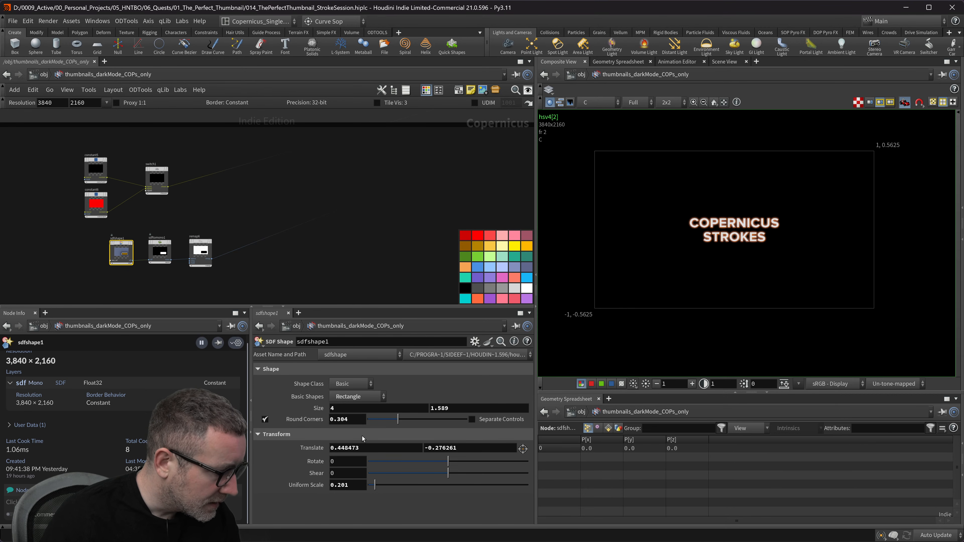
{"action": "left_click_drag", "start_coordinate": [293, 442], "coordinate": [293, 445]}
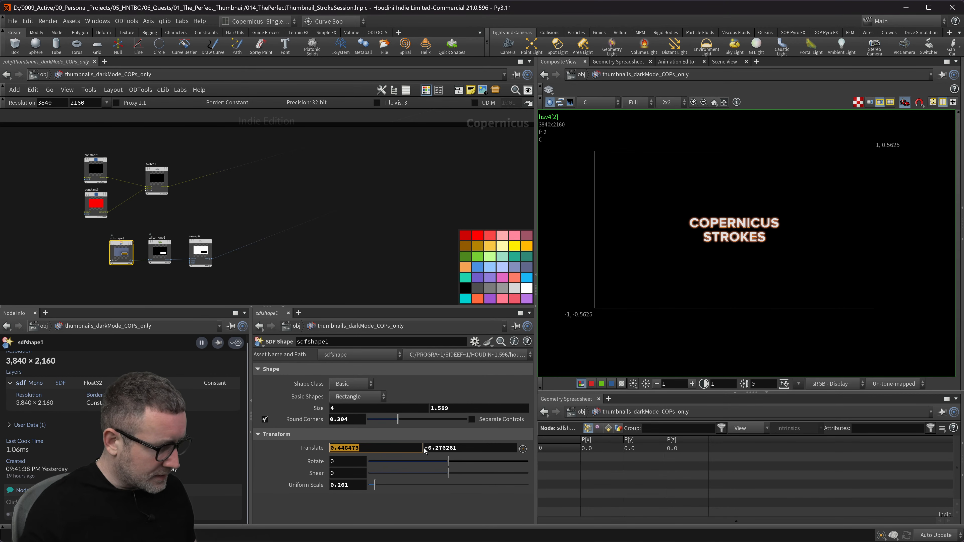
{"action": "type", "text": "0"}
{"action": "key", "text": "Tab"}
{"action": "type", "text": "0"}
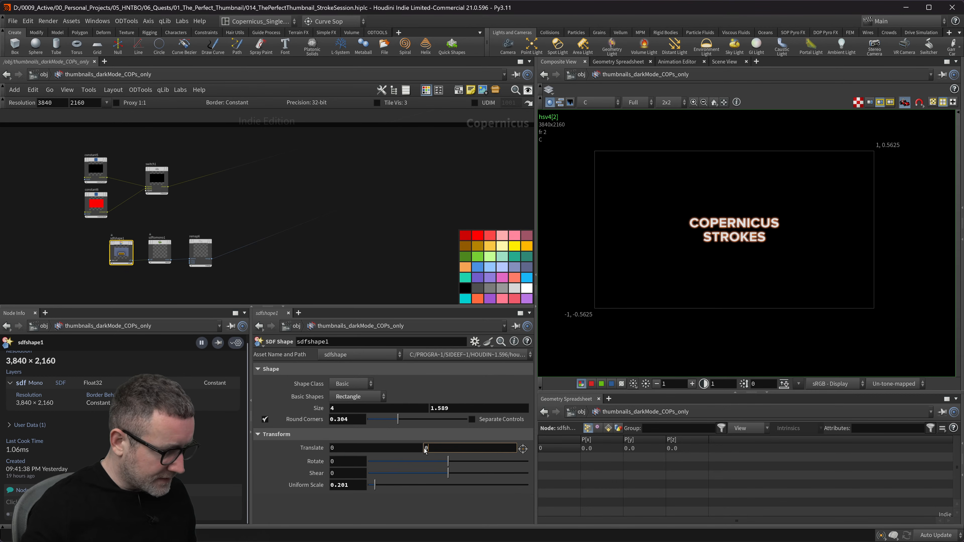
{"action": "key", "text": "Return"}
- Display and select blend11, check its alpha channel and return to the colour view
{"action": "scroll", "coordinate": [278, 268], "scroll_direction": "down", "scroll_amount": 2}
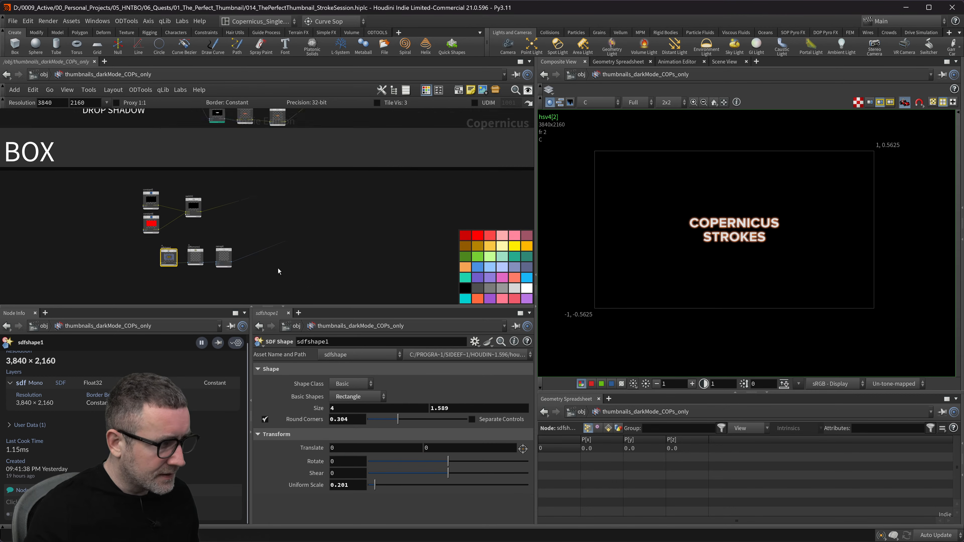
{"action": "scroll", "coordinate": [278, 268], "scroll_direction": "down", "scroll_amount": 4}
{"action": "middle_click_drag", "start_coordinate": [315, 236], "coordinate": [159, 286]}
{"action": "scroll", "coordinate": [160, 286], "scroll_direction": "down", "scroll_amount": 1}
{"action": "scroll", "coordinate": [403, 199], "scroll_direction": "up", "scroll_amount": 4}
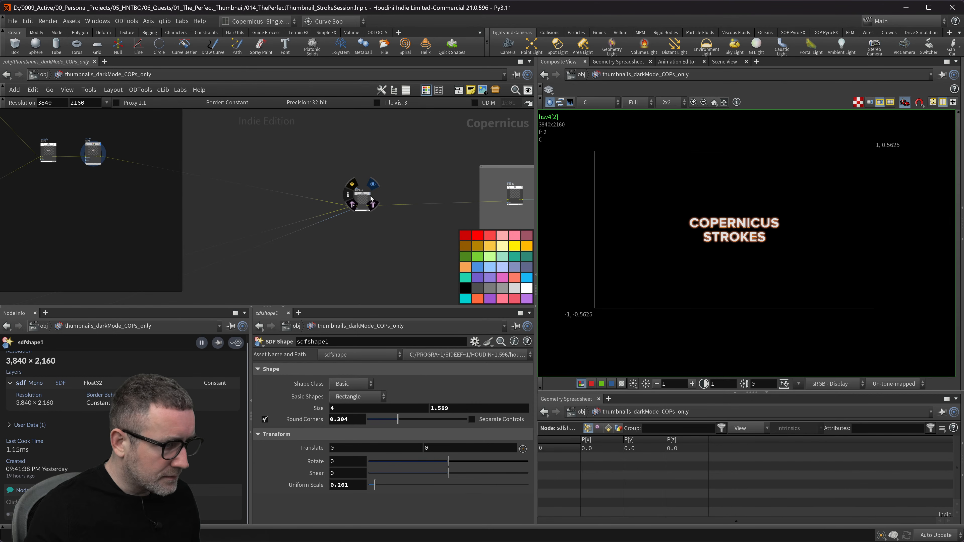
{"action": "left_click", "coordinate": [370, 195]}
{"action": "left_click", "coordinate": [362, 201]}
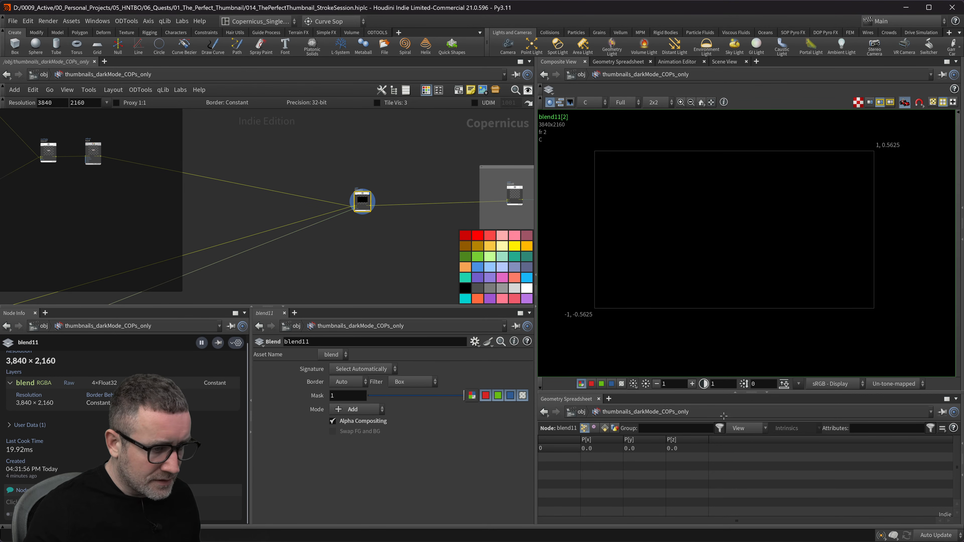
{"action": "left_click", "coordinate": [622, 384]}
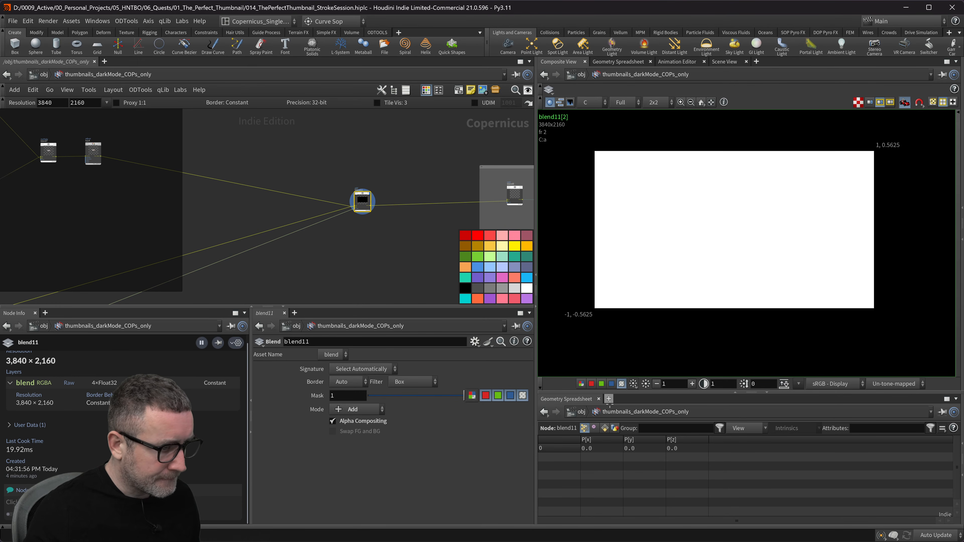
{"action": "left_click", "coordinate": [581, 384]}
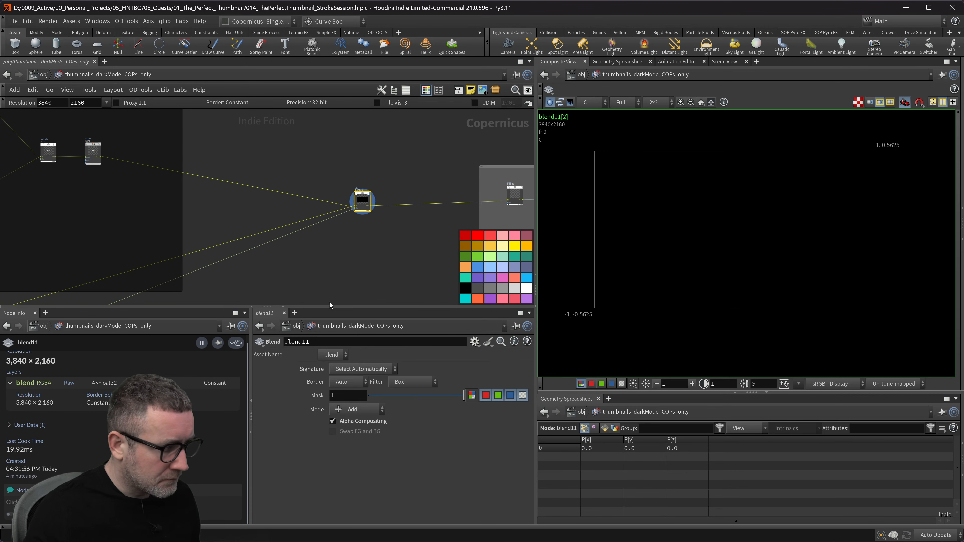
- Display remap6 in the BOX section to check the rounded rectangle mask
{"action": "middle_click_drag", "start_coordinate": [99, 298], "coordinate": [228, 226]}
{"action": "middle_click_drag", "start_coordinate": [46, 266], "coordinate": [380, 166]}
{"action": "scroll", "coordinate": [238, 248], "scroll_direction": "up", "scroll_amount": 4}
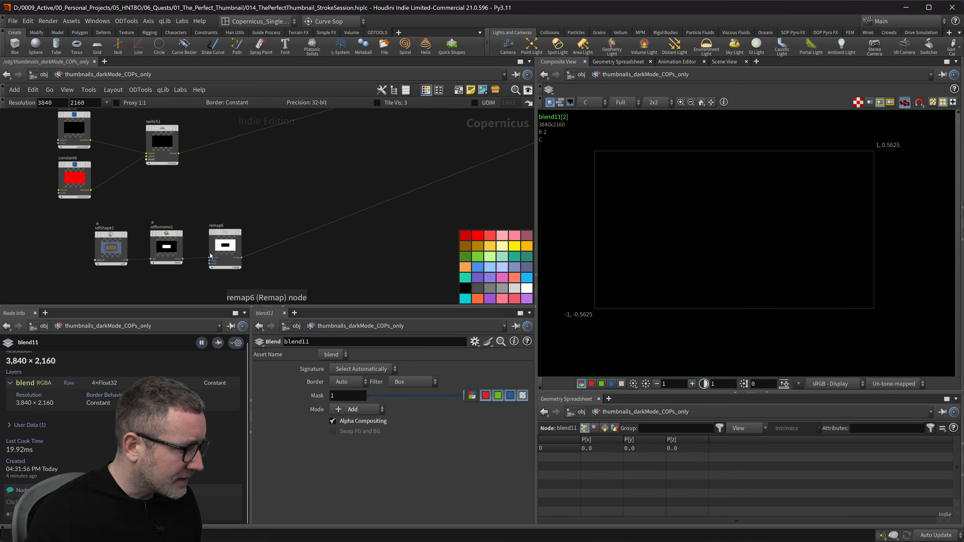
{"action": "middle_click_drag", "start_coordinate": [214, 185], "coordinate": [213, 189]}
{"action": "mouse_move", "coordinate": [228, 240]}
{"action": "key", "text": "r"}
{"action": "scroll", "coordinate": [376, 217], "scroll_direction": "down", "scroll_amount": 3}
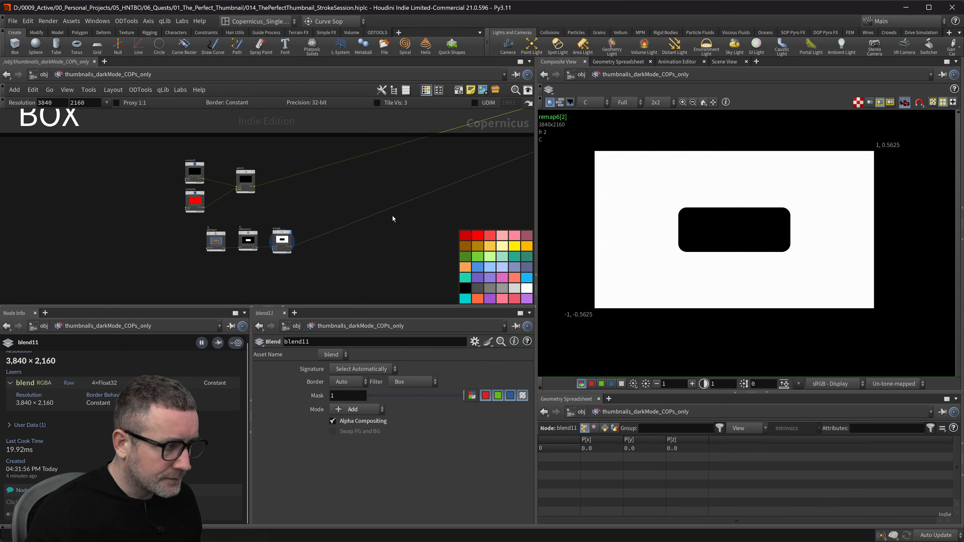
- Cut the wires running from switch1 and remap6 in the BOX section to blend11
{"action": "middle_click_drag", "start_coordinate": [392, 216], "coordinate": [224, 303]}
{"action": "middle_click_drag", "start_coordinate": [442, 184], "coordinate": [154, 249]}
{"action": "middle_click_drag", "start_coordinate": [456, 200], "coordinate": [482, 175]}
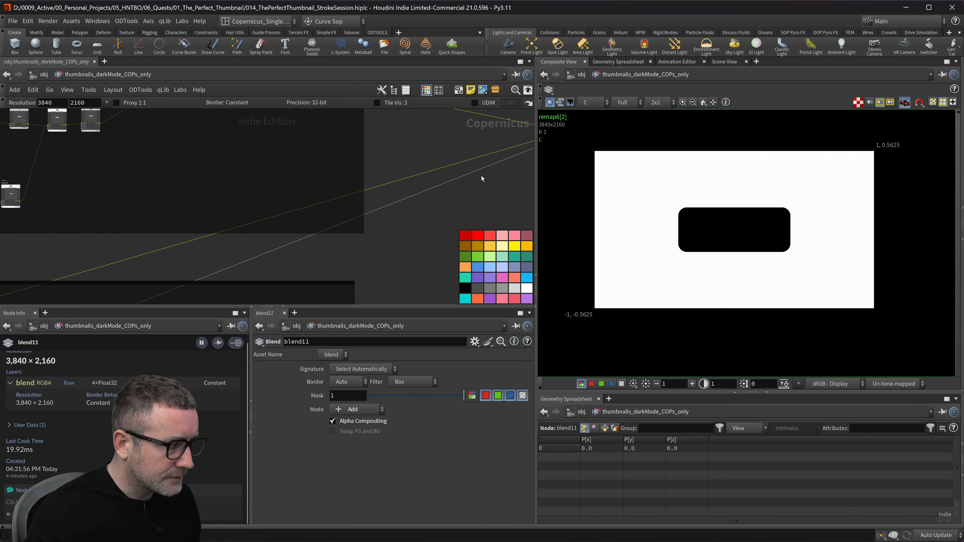
{"action": "scroll", "coordinate": [315, 228], "scroll_direction": "down", "scroll_amount": 3}
{"action": "middle_click_drag", "start_coordinate": [172, 236], "coordinate": [347, 179]}
{"action": "scroll", "coordinate": [188, 239], "scroll_direction": "up", "scroll_amount": 4}
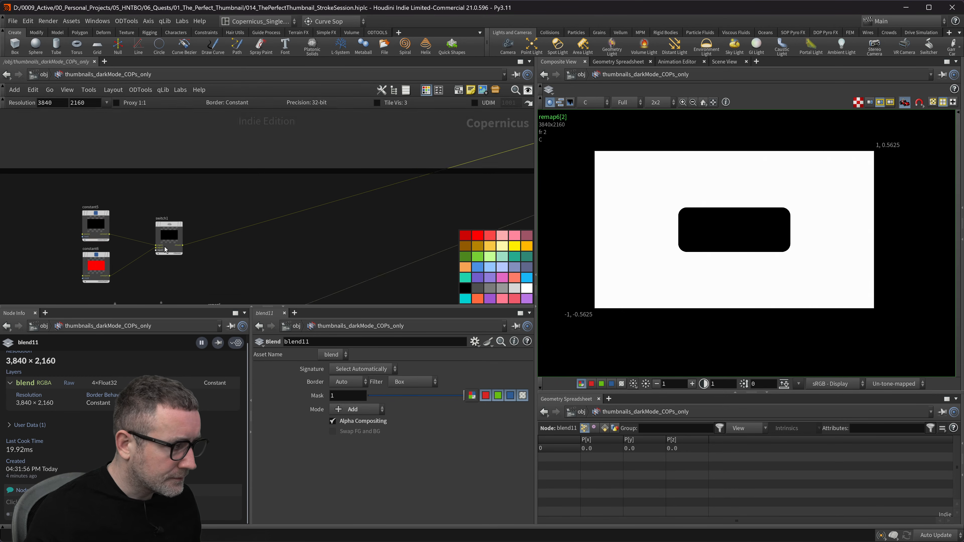
{"action": "middle_click_drag", "start_coordinate": [257, 245], "coordinate": [272, 195]}
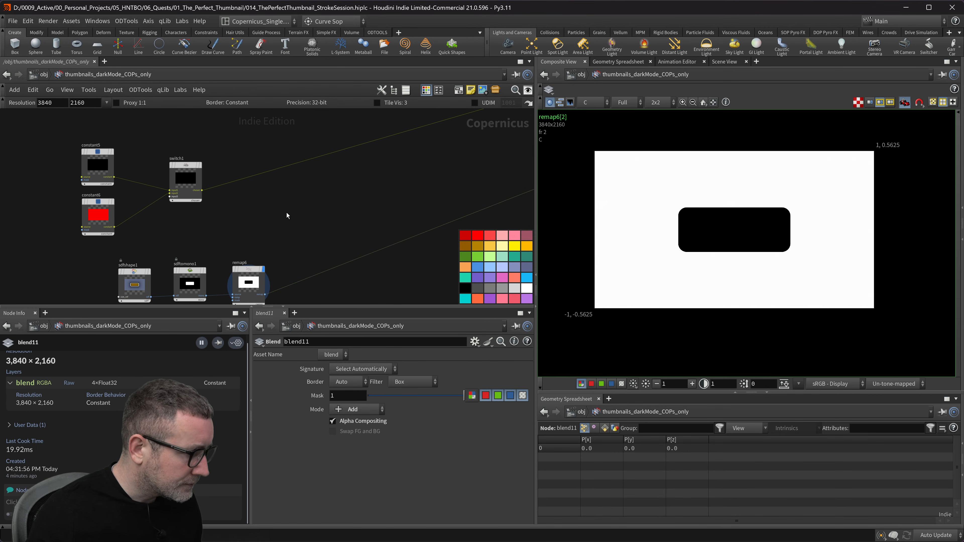
{"action": "scroll", "coordinate": [363, 199], "scroll_direction": "down", "scroll_amount": 2}
{"action": "middle_click_drag", "start_coordinate": [363, 198], "coordinate": [209, 243]}
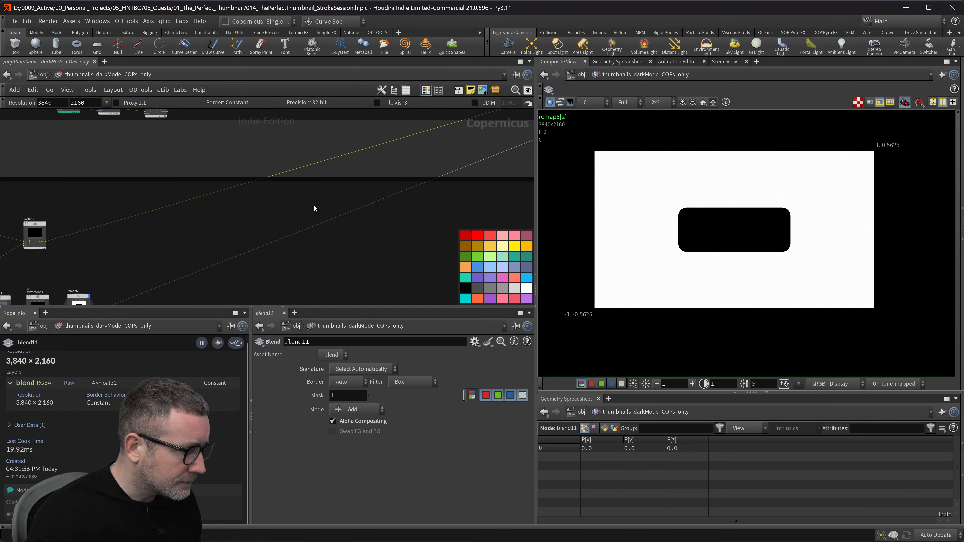
{"action": "middle_click_drag", "start_coordinate": [401, 175], "coordinate": [344, 206]}
{"action": "key", "text": "y"}
{"action": "left_click_drag", "start_coordinate": [409, 204], "coordinate": [327, 156]}
- Display switch1 in the BOX section
{"action": "scroll", "coordinate": [229, 249], "scroll_direction": "down", "scroll_amount": 2}
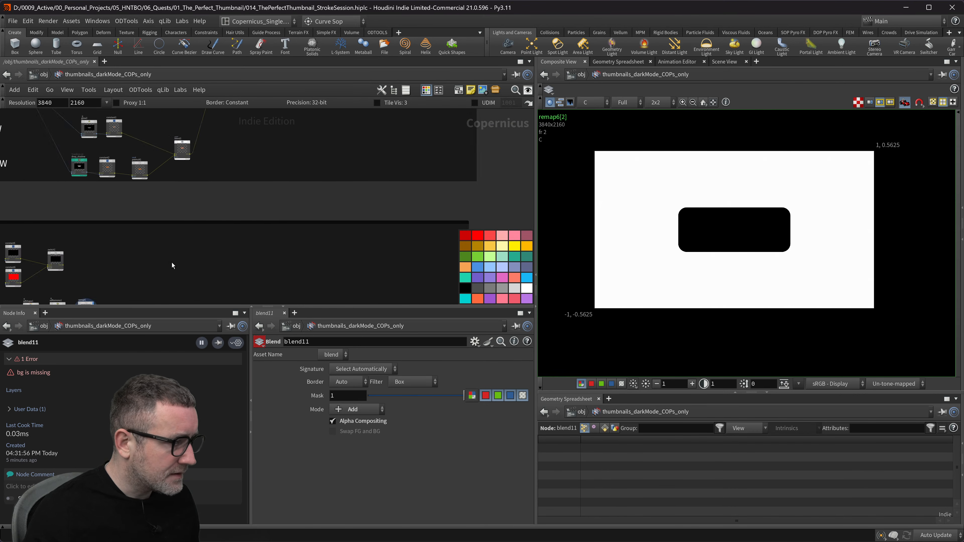
{"action": "middle_click_drag", "start_coordinate": [120, 263], "coordinate": [277, 182]}
{"action": "key", "text": "Tab"}
{"action": "key", "text": "Escape"}
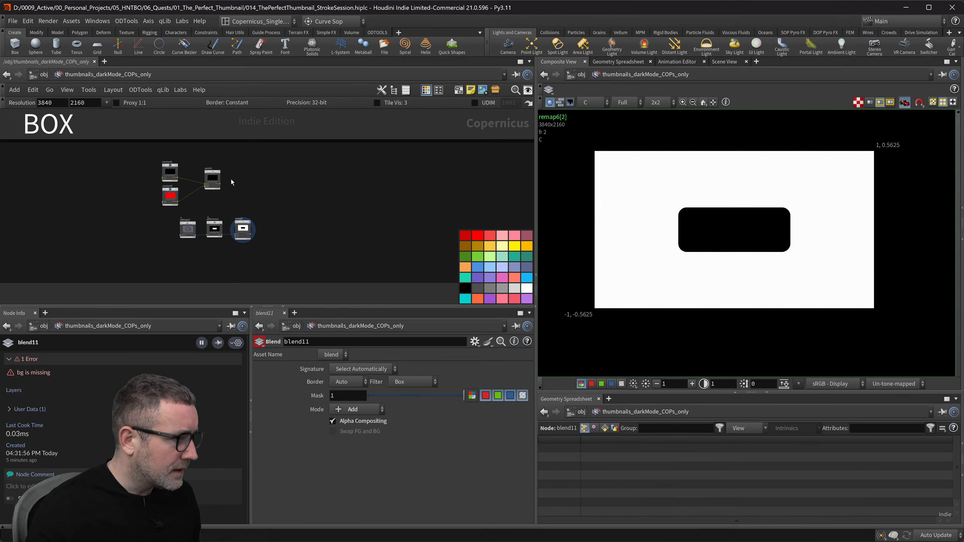
{"action": "scroll", "coordinate": [231, 182], "scroll_direction": "up", "scroll_amount": 3}
{"action": "left_click", "coordinate": [208, 165]}
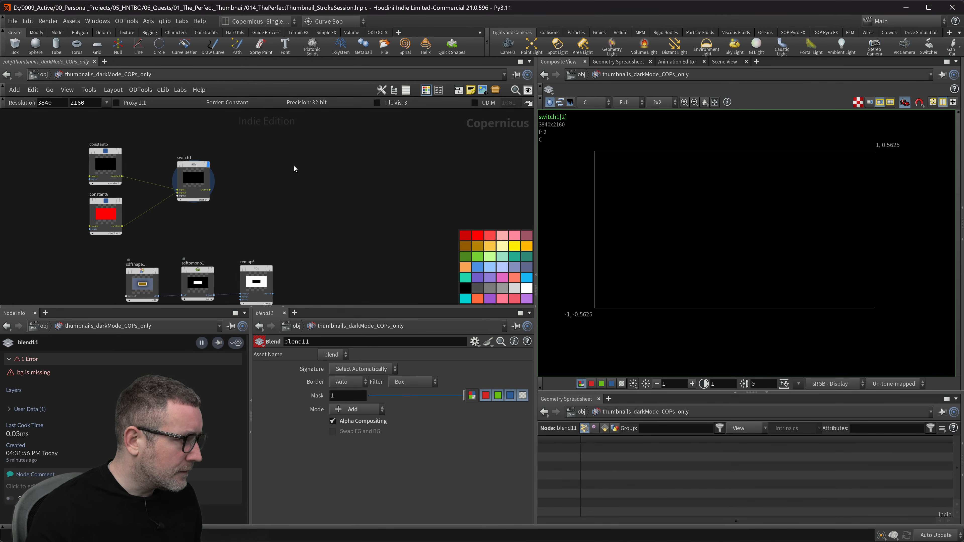
- Add a Channel Split node beside switch1 in the BOX section
{"action": "key", "text": "Tab"}
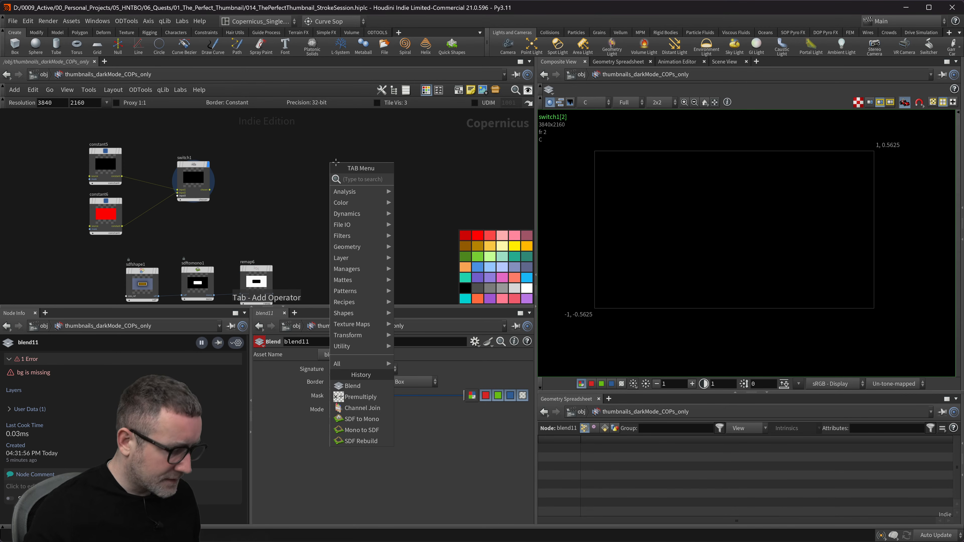
{"action": "type", "text": "chann"}
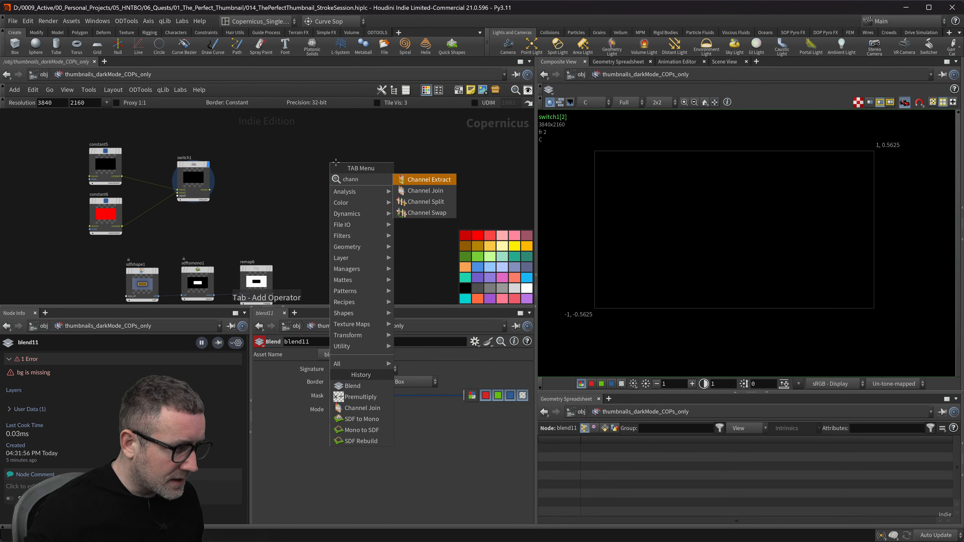
{"action": "key", "text": "Down"}
{"action": "key", "text": "Down"}
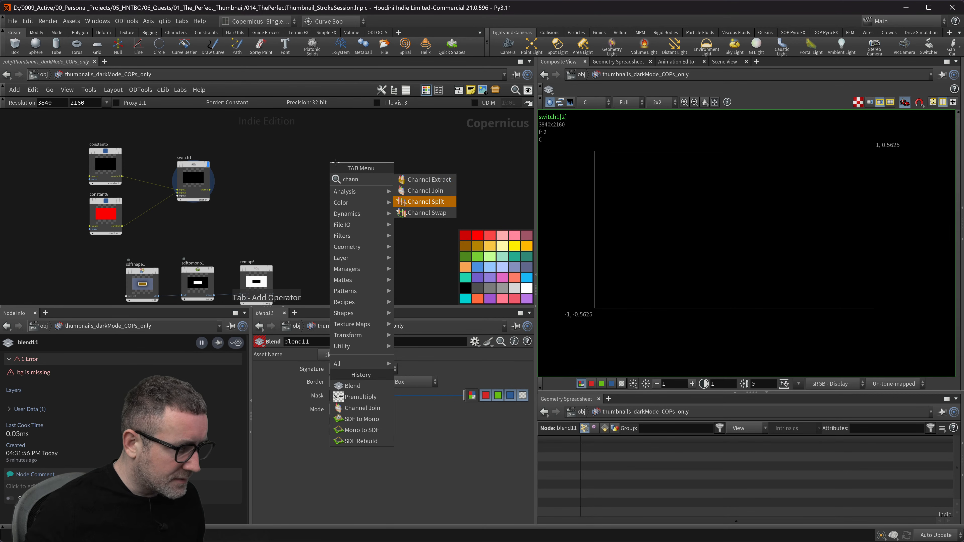
{"action": "key", "text": "Return"}
{"action": "left_click", "coordinate": [335, 162]}
- Move the new Channel Split further from switch1 and wire switch1's output into its rgba input
{"action": "left_click", "coordinate": [201, 172]}
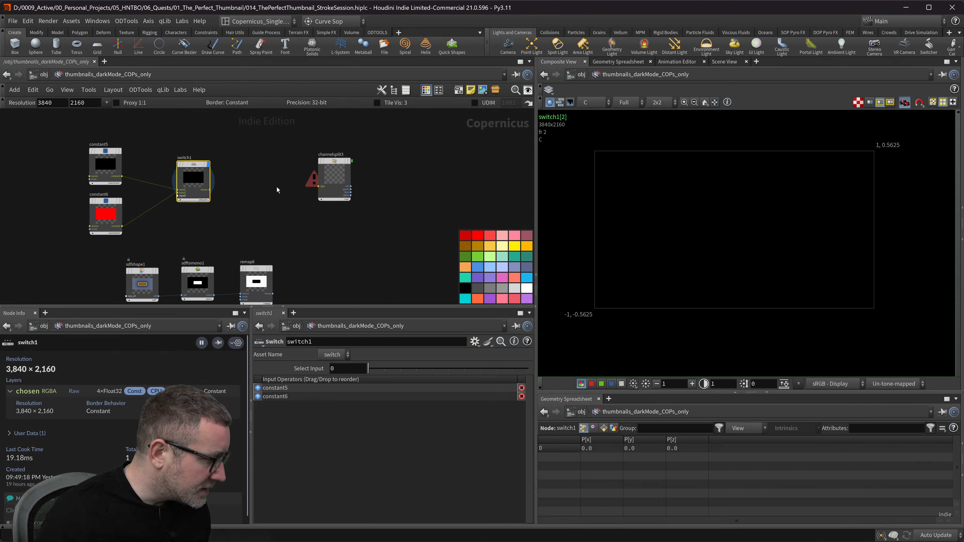
{"action": "left_click_drag", "start_coordinate": [334, 176], "coordinate": [407, 167]}
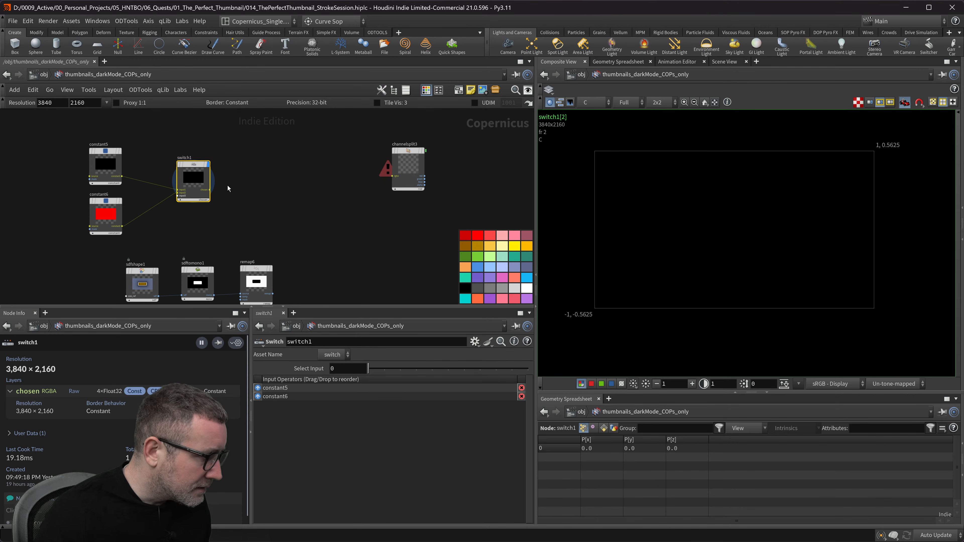
{"action": "left_click_drag", "start_coordinate": [209, 189], "coordinate": [341, 167]}
{"action": "middle_click_drag", "start_coordinate": [339, 217], "coordinate": [202, 205]}
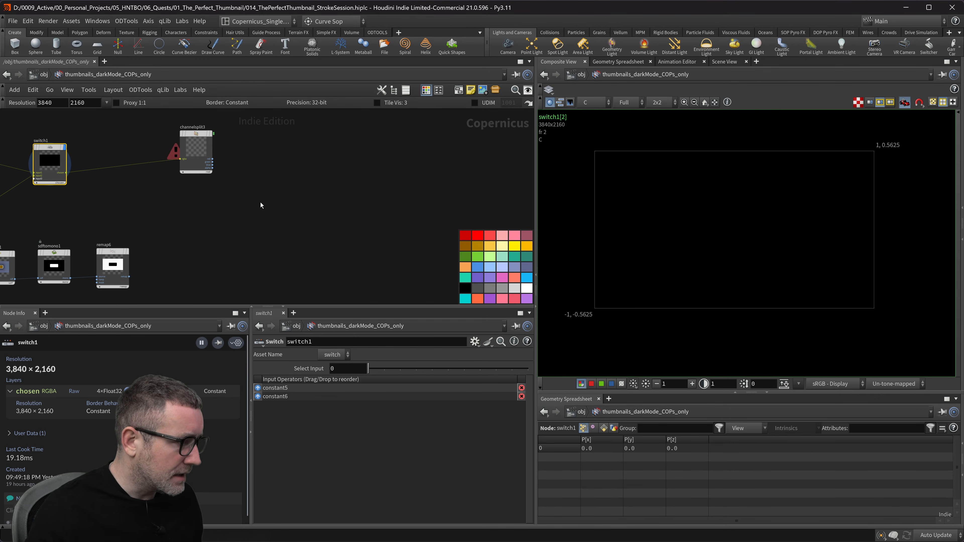
- Add a Channel Join node after channelsplit3 in the BOX section
{"action": "key", "text": "Tab"}
{"action": "type", "text": "mono"}
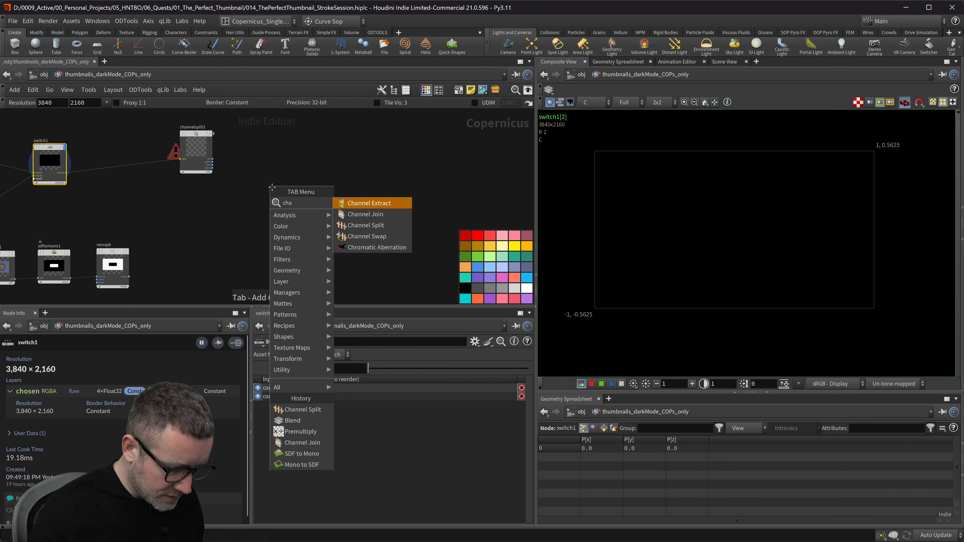
{"action": "key", "text": "Down"}
{"action": "key", "text": "Return"}
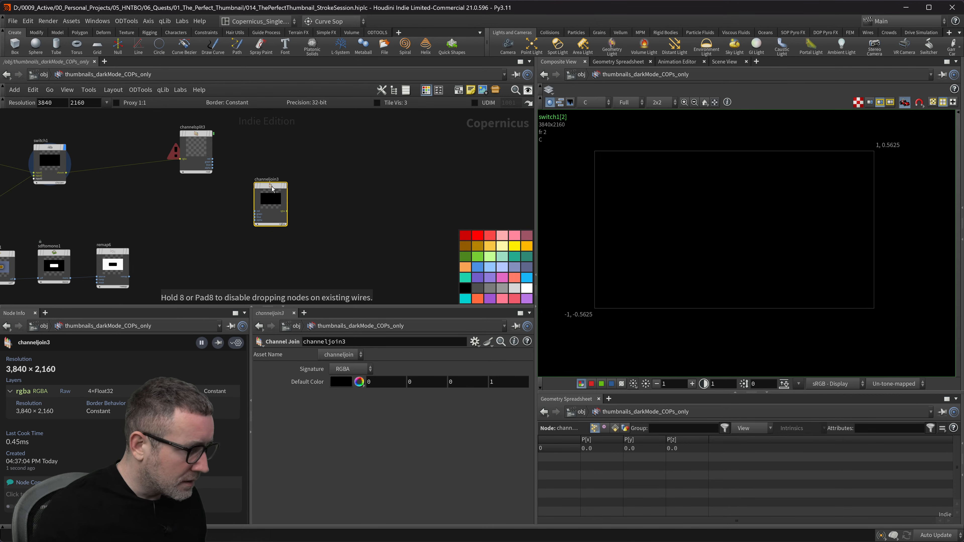
{"action": "left_click", "coordinate": [318, 159]}
- Wire the red, green and blue outputs of channelsplit3 to the matching inputs of channeljoin3
{"action": "scroll", "coordinate": [261, 154], "scroll_direction": "up", "scroll_amount": 4}
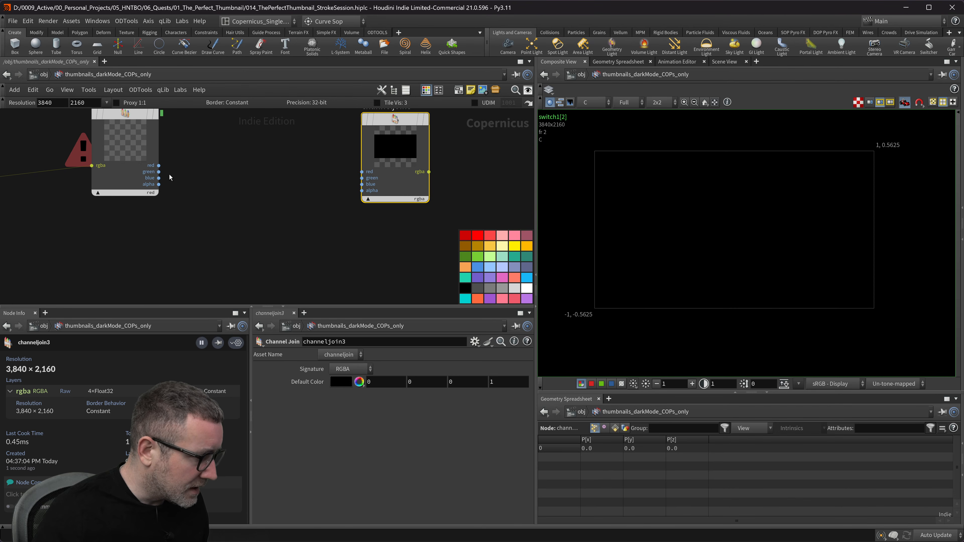
{"action": "left_click_drag", "start_coordinate": [159, 165], "coordinate": [362, 172]}
{"action": "left_click_drag", "start_coordinate": [159, 172], "coordinate": [350, 180]}
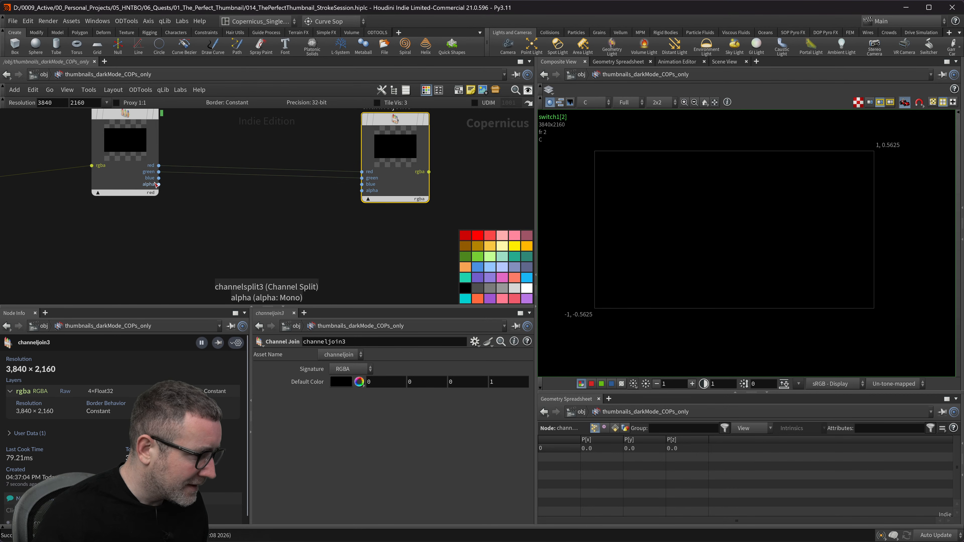
{"action": "left_click_drag", "start_coordinate": [158, 178], "coordinate": [362, 184]}
- Wire remap6's output into the alpha input of channeljoin3
{"action": "scroll", "coordinate": [199, 254], "scroll_direction": "down", "scroll_amount": 3}
{"action": "middle_click_drag", "start_coordinate": [200, 257], "coordinate": [251, 203]}
{"action": "mouse_move", "coordinate": [129, 283]}
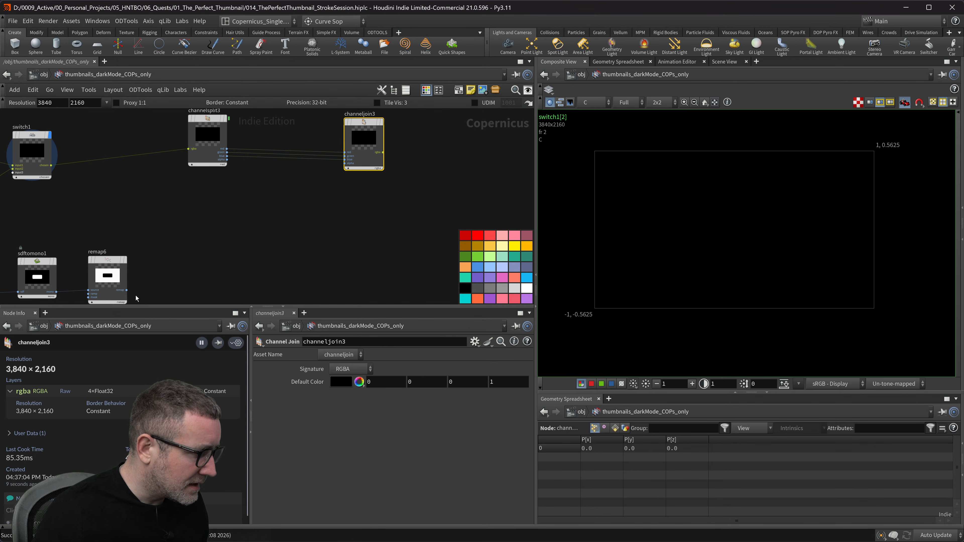
{"action": "left_click_drag", "start_coordinate": [126, 290], "coordinate": [342, 173]}
- Delete remap6 from the BOX section so that sdftomono1 feeds channeljoin3's alpha input directly
{"action": "middle_click_drag", "start_coordinate": [342, 172], "coordinate": [310, 187]}
{"action": "left_click", "coordinate": [202, 208]}
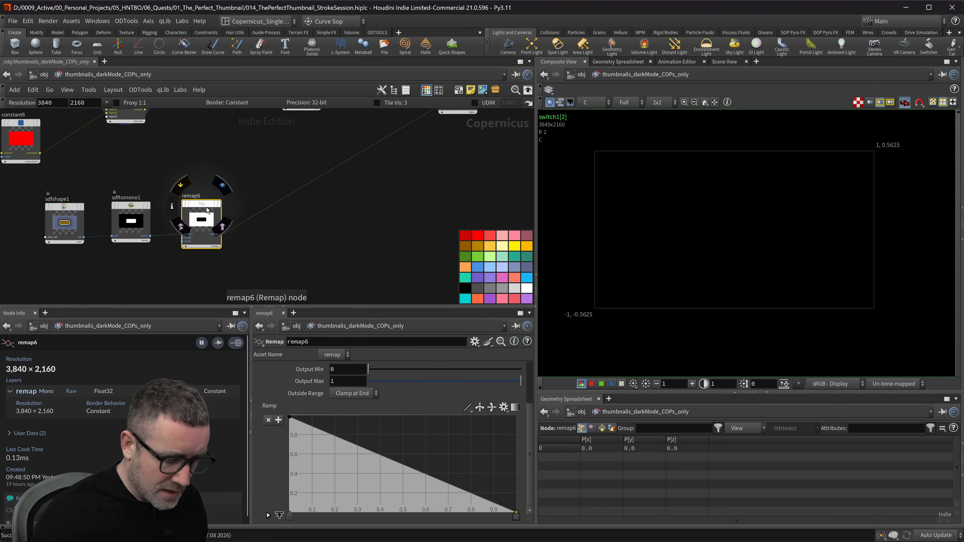
{"action": "key", "text": "Delete"}
- Display channeljoin3 and check the box shape in its alpha channel
{"action": "middle_click_drag", "start_coordinate": [206, 209], "coordinate": [187, 234]}
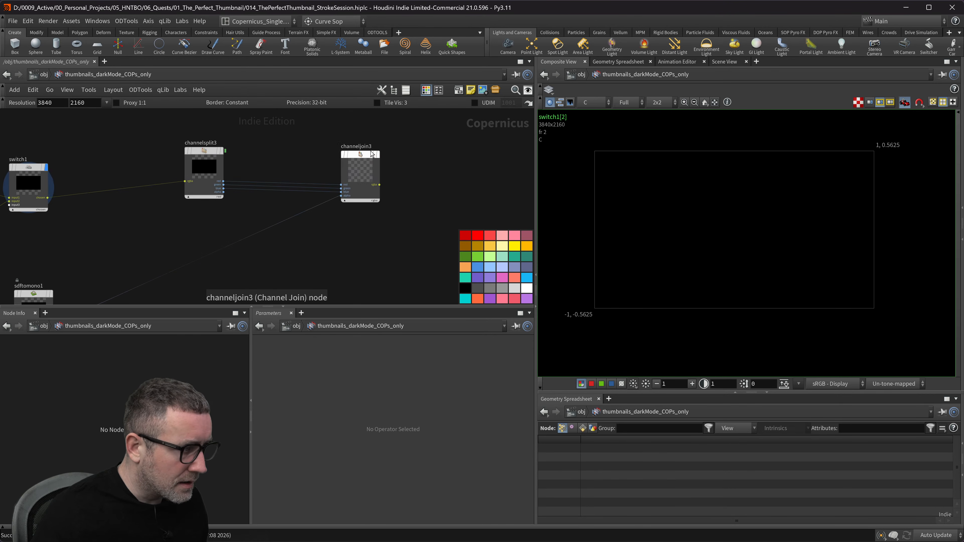
{"action": "left_click", "coordinate": [380, 137]}
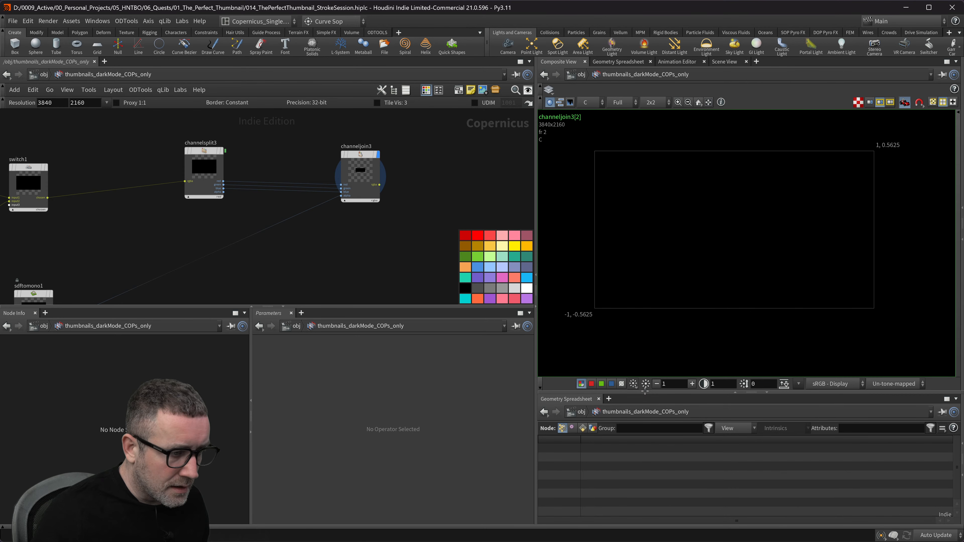
{"action": "left_click", "coordinate": [622, 384]}
{"action": "scroll", "coordinate": [342, 205], "scroll_direction": "down", "scroll_amount": 3}
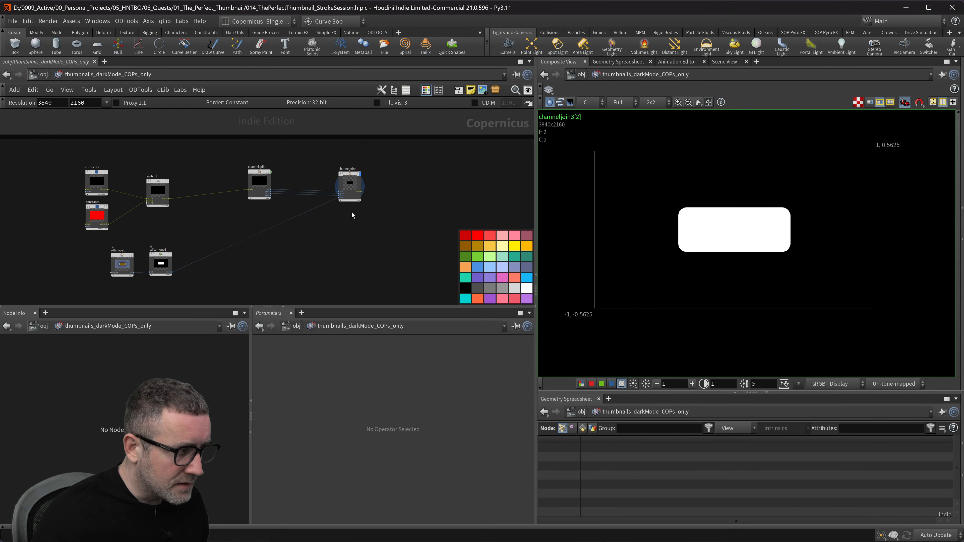
- Wire channeljoin3's output from the BOX section into the bg input of blend11
{"action": "scroll", "coordinate": [269, 216], "scroll_direction": "down", "scroll_amount": 10}
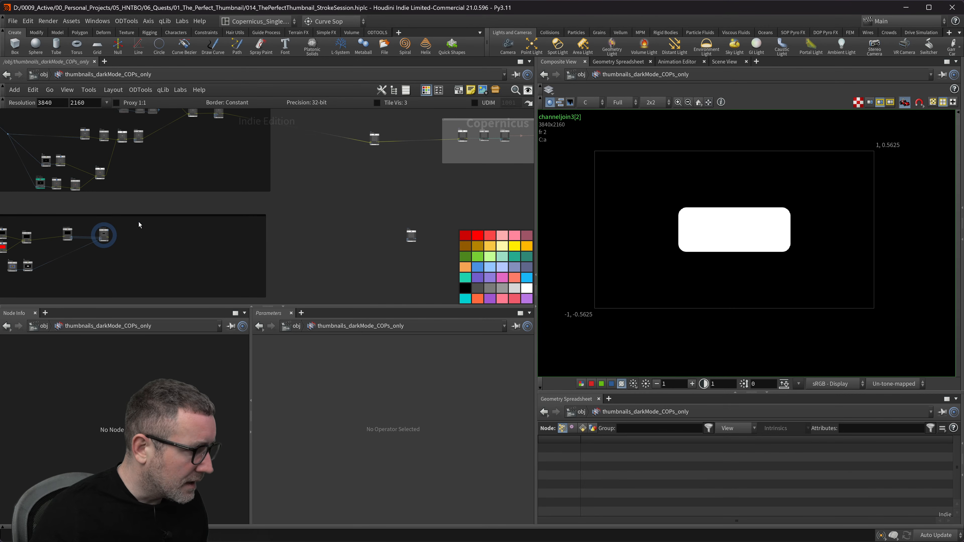
{"action": "scroll", "coordinate": [91, 243], "scroll_direction": "up", "scroll_amount": 3}
{"action": "scroll", "coordinate": [57, 262], "scroll_direction": "up", "scroll_amount": 5}
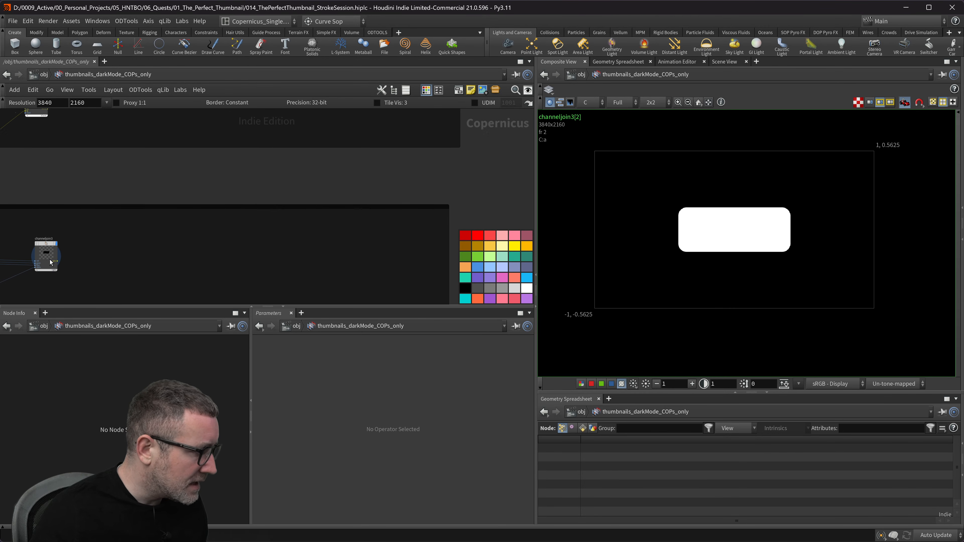
{"action": "left_click", "coordinate": [59, 262]}
{"action": "middle_click_drag", "start_coordinate": [441, 148], "coordinate": [252, 245]}
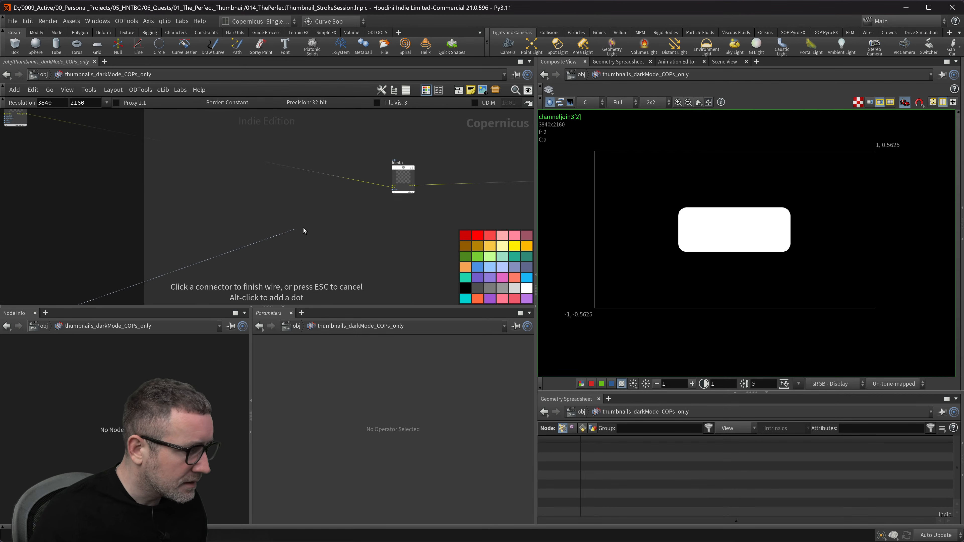
{"action": "scroll", "coordinate": [422, 180], "scroll_direction": "up", "scroll_amount": 5}
{"action": "left_click", "coordinate": [352, 195]}
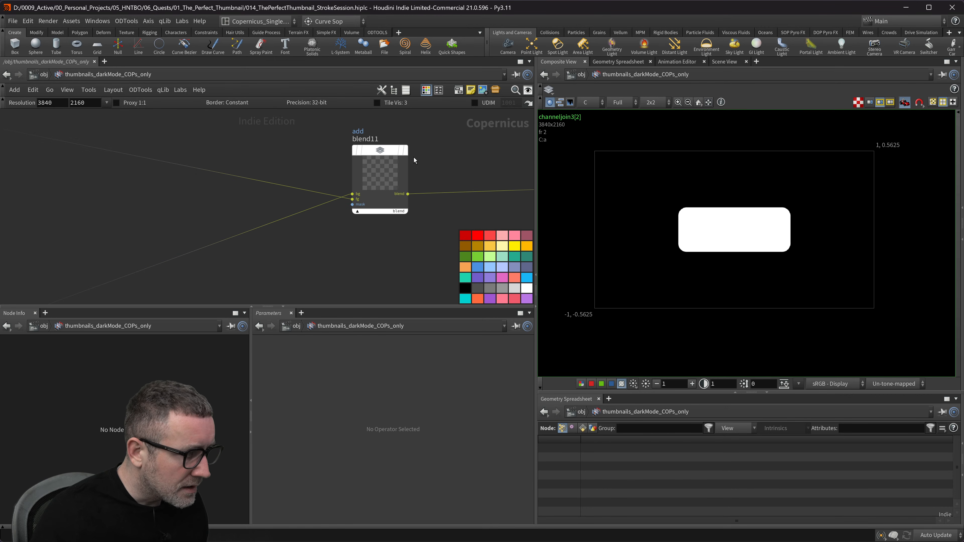
- Display blend11 and return the composite view to full colour
{"action": "left_click", "coordinate": [410, 124]}
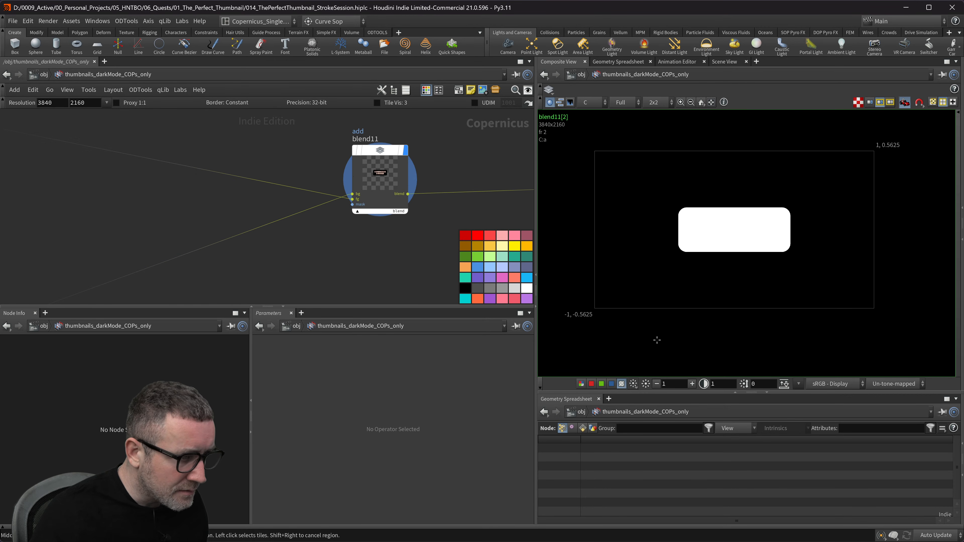
{"action": "key", "text": "c"}
{"action": "scroll", "coordinate": [321, 192], "scroll_direction": "down", "scroll_amount": 3}
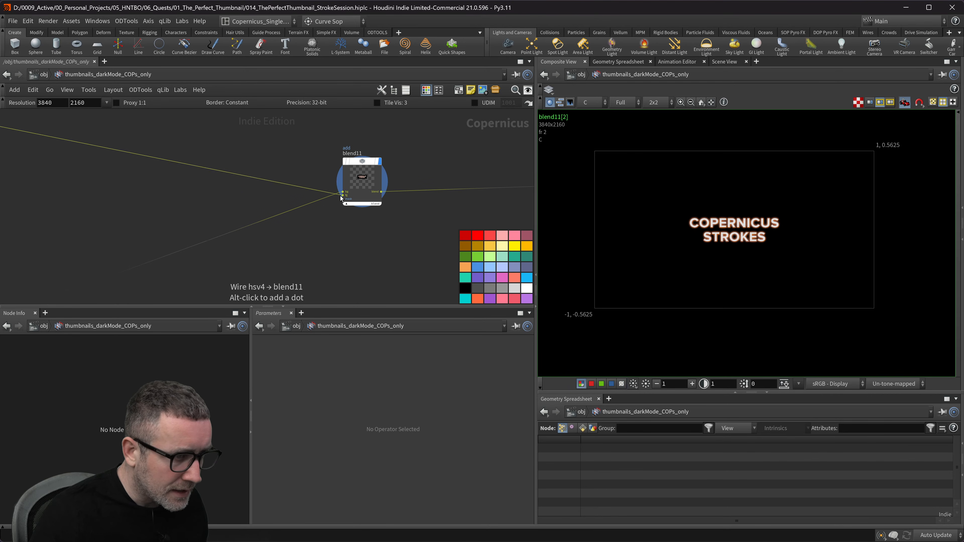
{"action": "middle_click_drag", "start_coordinate": [375, 227], "coordinate": [324, 208]}
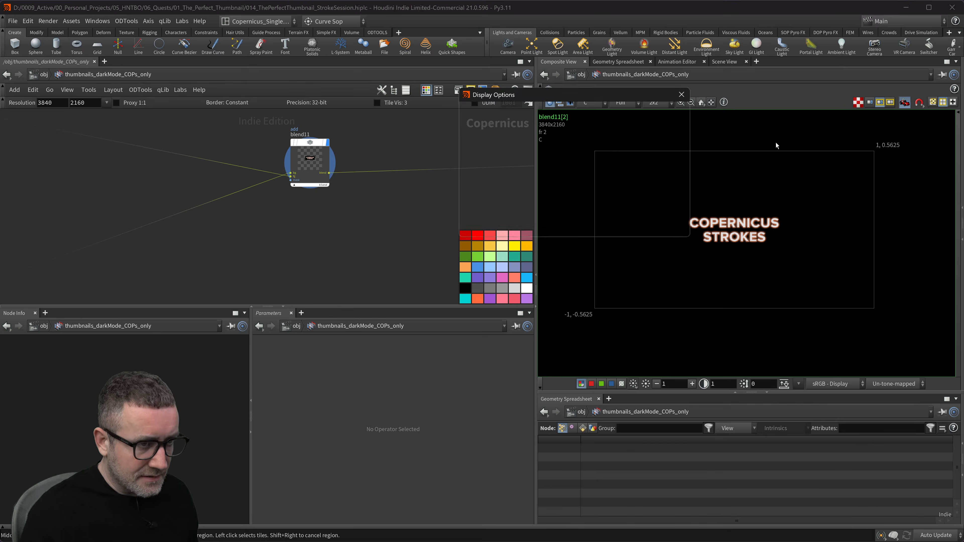
- Set the composite view's background colour to dark grey 0.025, 0.025, 0.025 in the display options and apply it
{"action": "key", "text": "d"}
{"action": "left_click", "coordinate": [538, 111]}
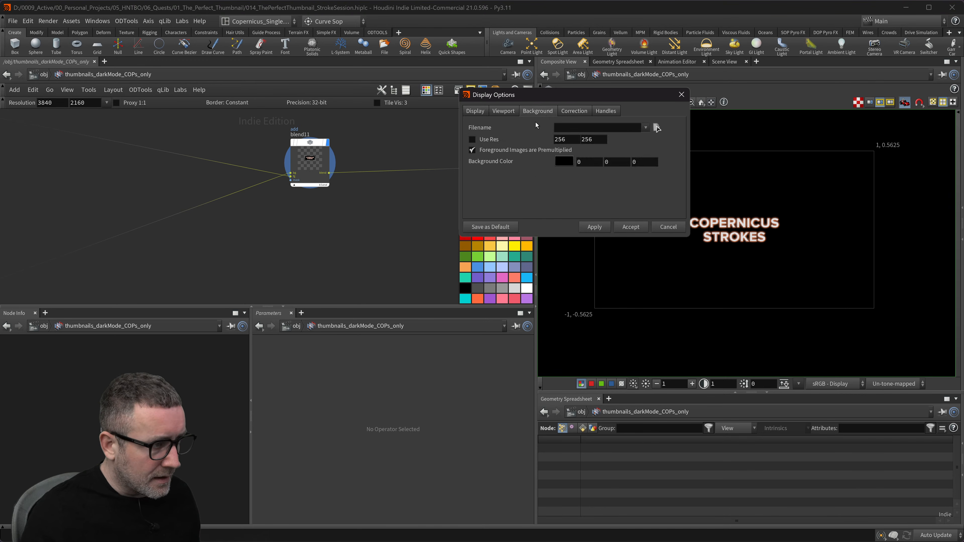
{"action": "left_click", "coordinate": [566, 163]}
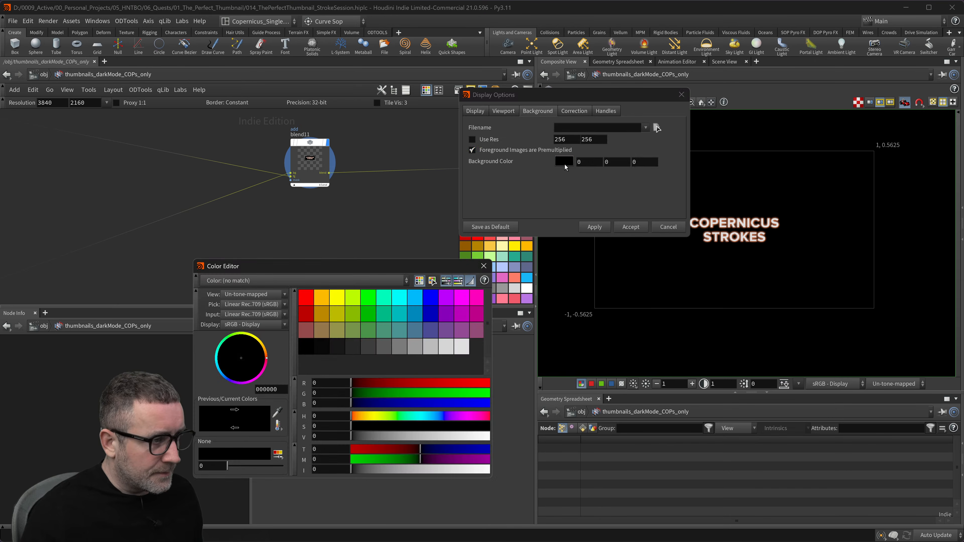
{"action": "left_click", "coordinate": [348, 351]}
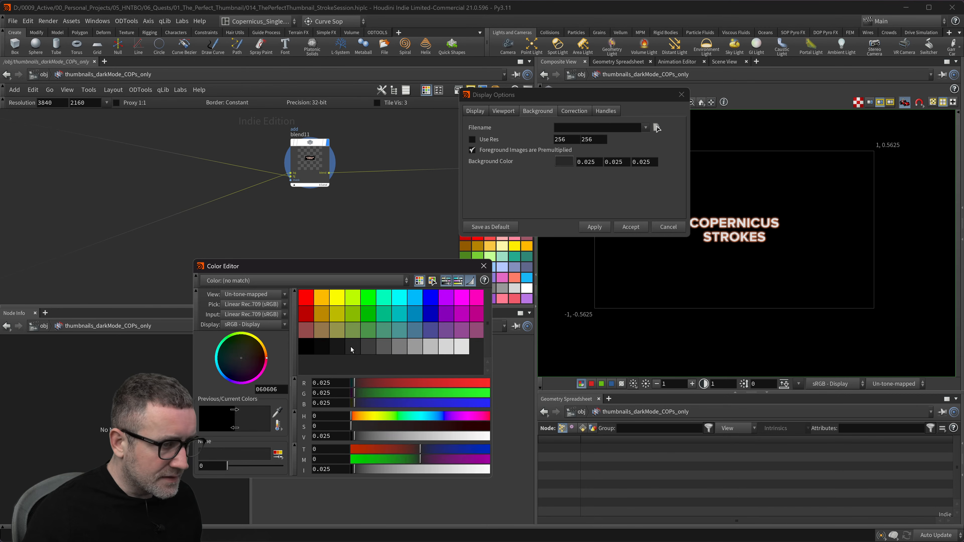
{"action": "left_click", "coordinate": [594, 228]}
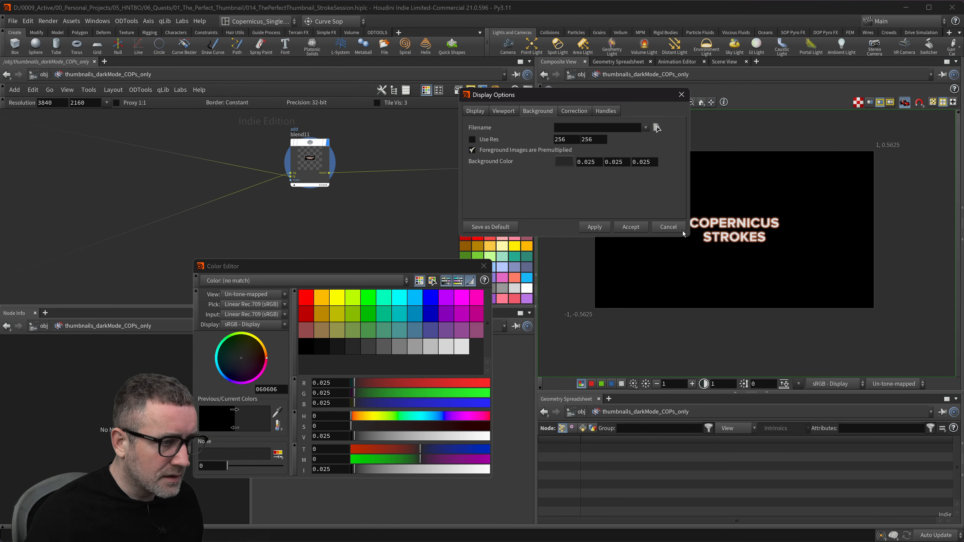
{"action": "left_click", "coordinate": [671, 228]}
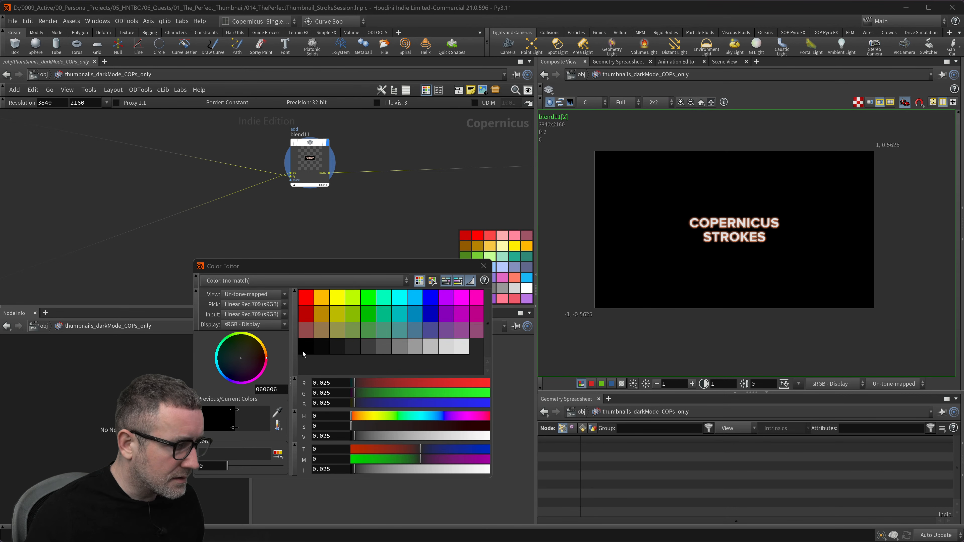
{"action": "left_click", "coordinate": [483, 266]}
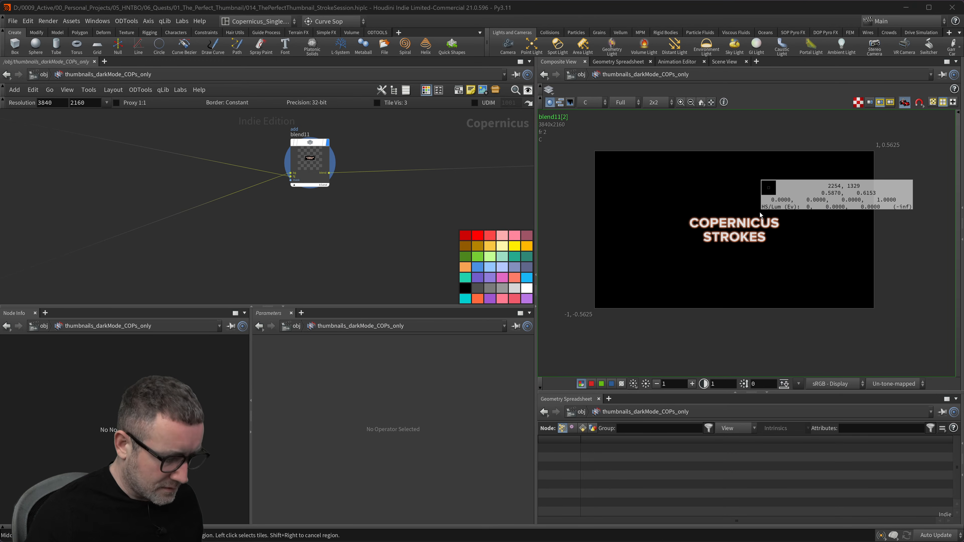
- Set the composite view's background colour to black 0, 0, 0 in the display options
{"action": "key", "text": "d"}
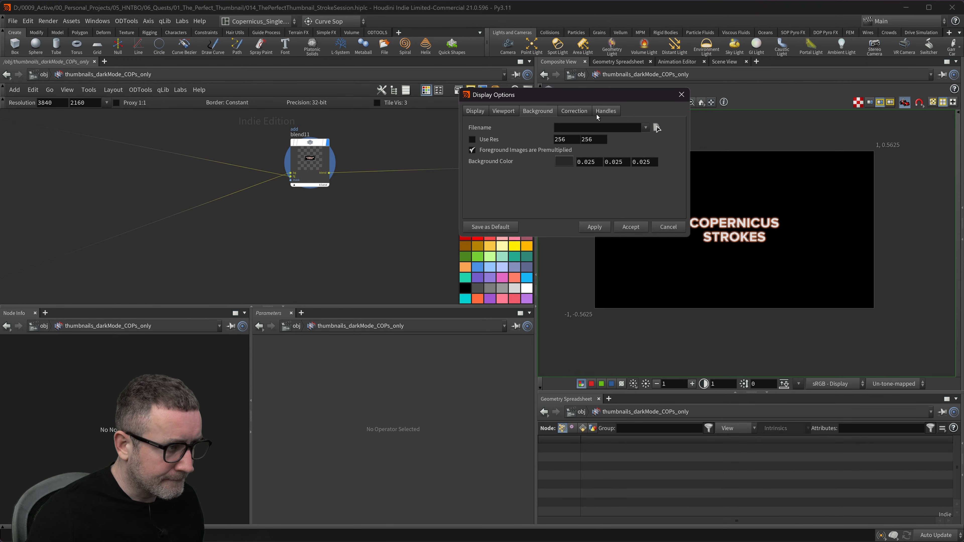
{"action": "left_click", "coordinate": [564, 161]}
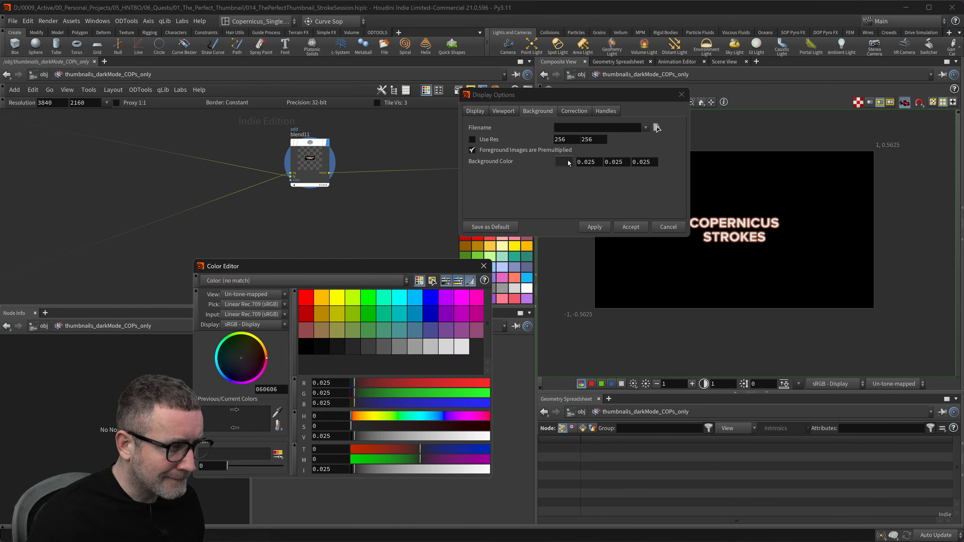
{"action": "left_click", "coordinate": [309, 348]}
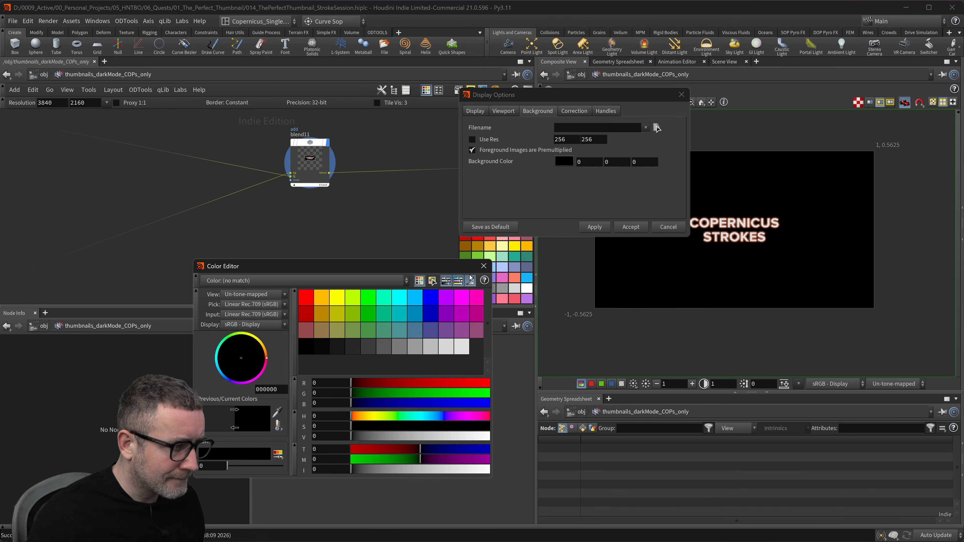
{"action": "left_click", "coordinate": [484, 266]}
- Examine the viewport, background, correction and handles display options of the composite view, including the Handles/Output Follow choices
{"action": "left_click", "coordinate": [504, 114]}
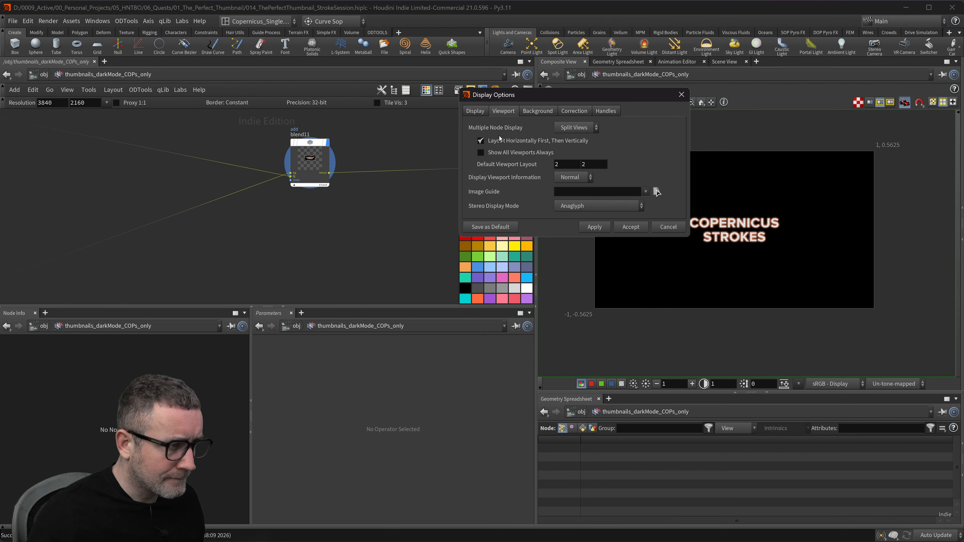
{"action": "left_click", "coordinate": [476, 112]}
{"action": "left_click", "coordinate": [500, 112]}
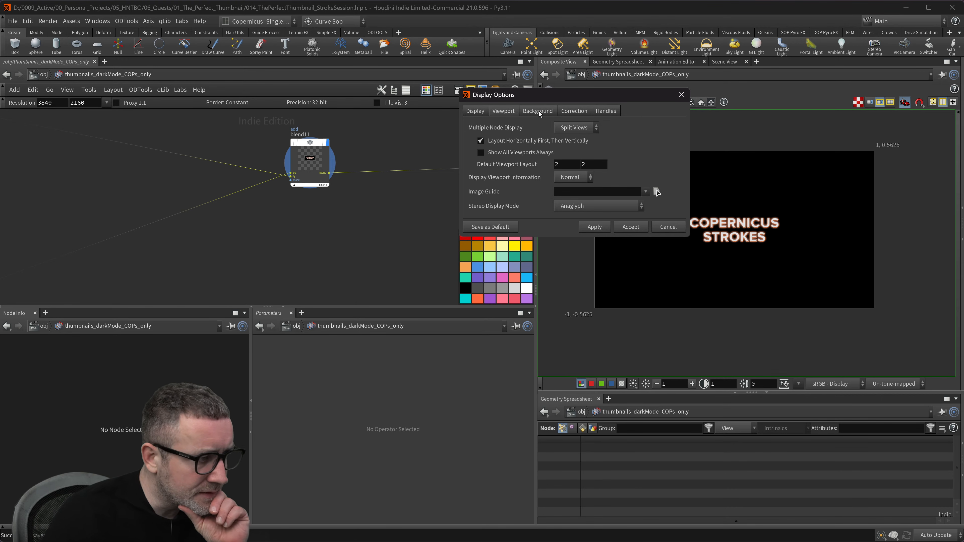
{"action": "left_click", "coordinate": [539, 112]}
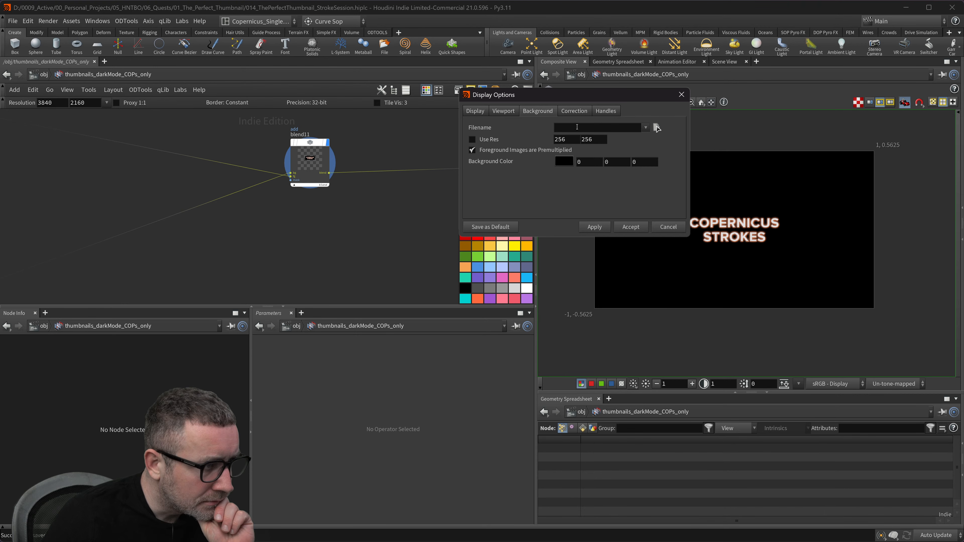
{"action": "left_click", "coordinate": [575, 112]}
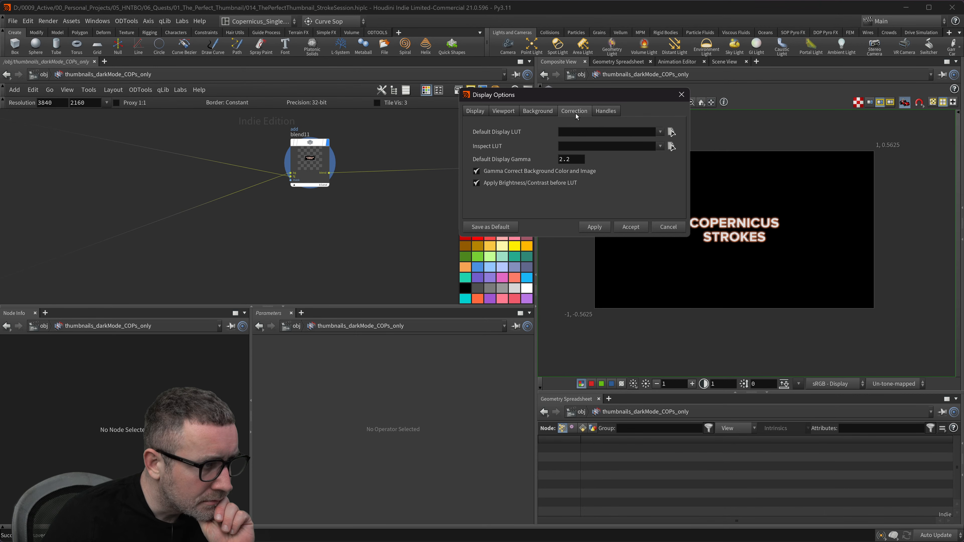
{"action": "left_click", "coordinate": [615, 112]}
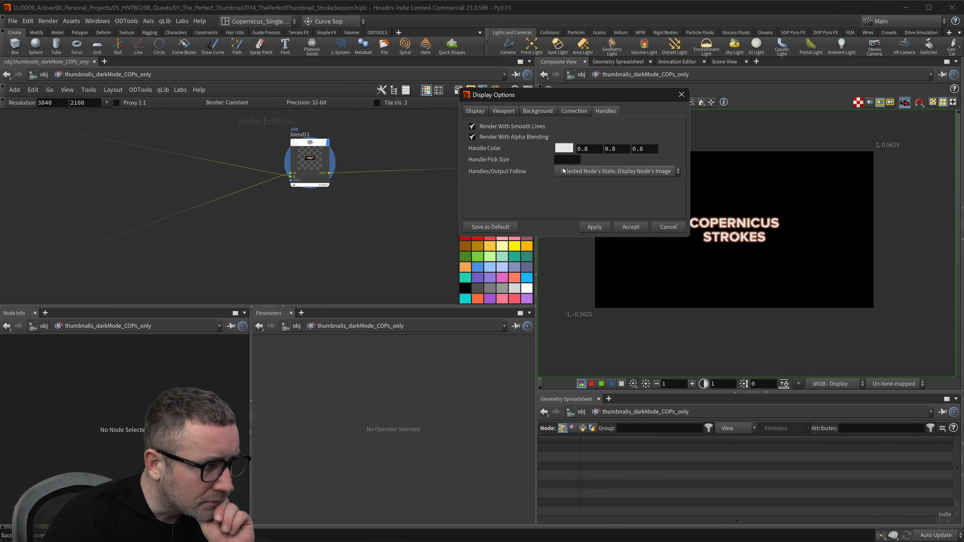
{"action": "left_click", "coordinate": [603, 175]}
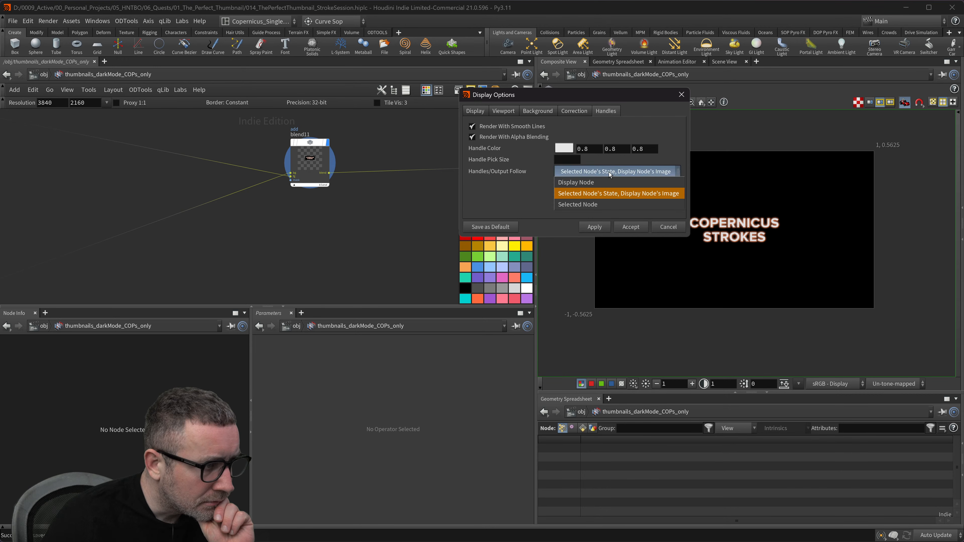
{"action": "left_click", "coordinate": [610, 174]}
{"action": "left_click", "coordinate": [681, 95]}
{"action": "middle_click", "coordinate": [708, 288]}
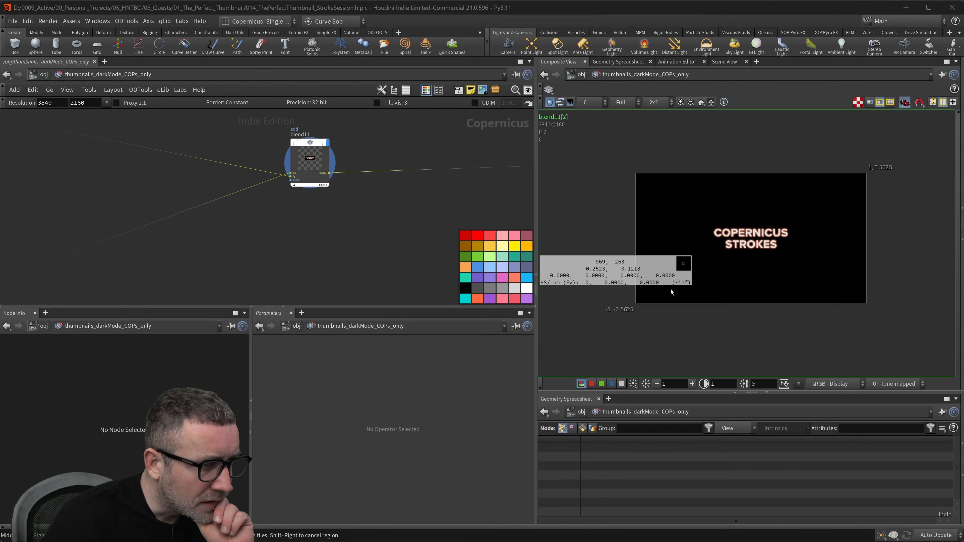
{"action": "scroll", "coordinate": [553, 284], "scroll_direction": "up", "scroll_amount": 1}
{"action": "scroll", "coordinate": [297, 236], "scroll_direction": "down", "scroll_amount": 1}
- Move the blend9 node up beside blend11, just before the output section
{"action": "middle_click_drag", "start_coordinate": [384, 225], "coordinate": [236, 126]}
{"action": "scroll", "coordinate": [330, 232], "scroll_direction": "down", "scroll_amount": 1}
{"action": "scroll", "coordinate": [283, 240], "scroll_direction": "down", "scroll_amount": 2}
{"action": "scroll", "coordinate": [206, 191], "scroll_direction": "down", "scroll_amount": 1}
{"action": "scroll", "coordinate": [206, 191], "scroll_direction": "down", "scroll_amount": 2}
{"action": "middle_click_drag", "start_coordinate": [237, 229], "coordinate": [256, 218]}
{"action": "scroll", "coordinate": [268, 217], "scroll_direction": "down", "scroll_amount": 1}
{"action": "scroll", "coordinate": [272, 233], "scroll_direction": "up", "scroll_amount": 6}
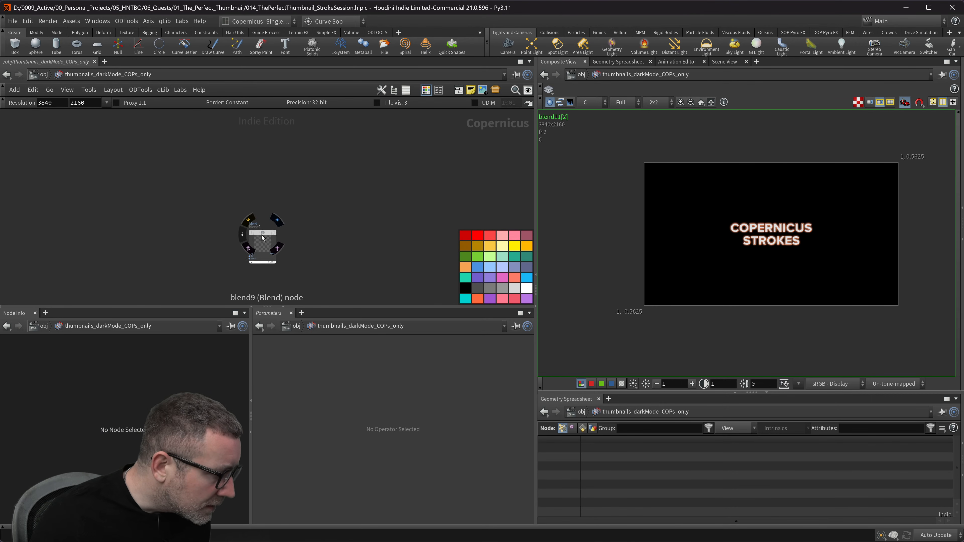
{"action": "scroll", "coordinate": [264, 238], "scroll_direction": "down", "scroll_amount": 4}
{"action": "middle_click_drag", "start_coordinate": [160, 265], "coordinate": [353, 155]}
{"action": "scroll", "coordinate": [258, 224], "scroll_direction": "down", "scroll_amount": 3}
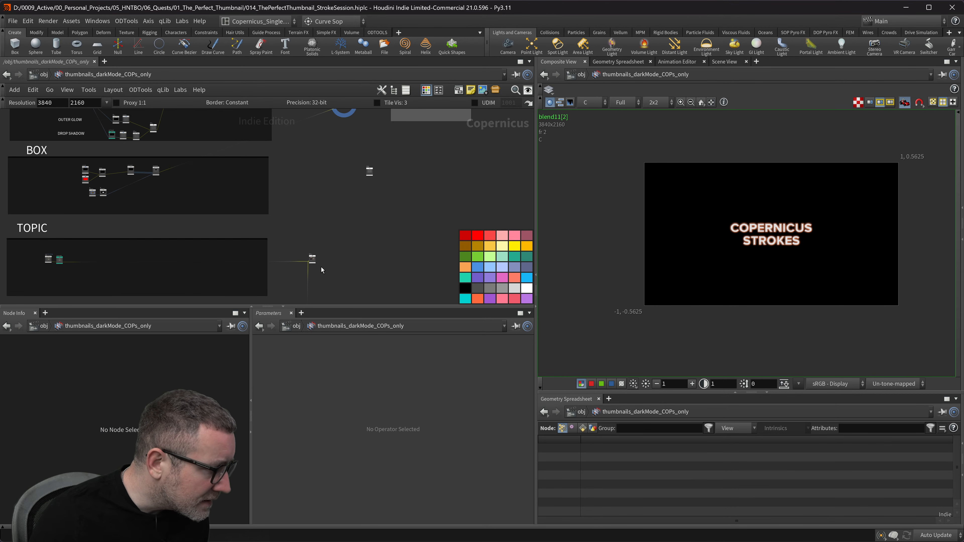
{"action": "middle_click_drag", "start_coordinate": [317, 245], "coordinate": [290, 230]}
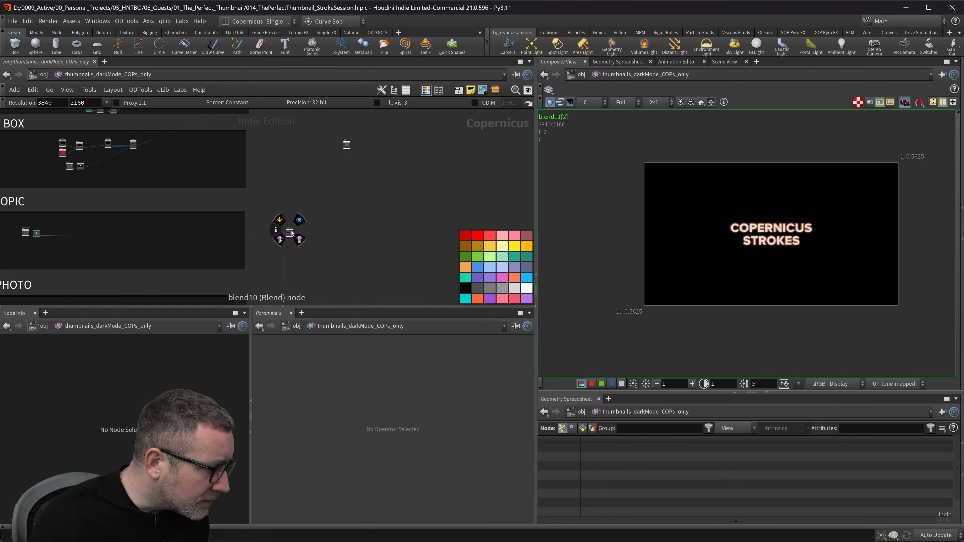
{"action": "scroll", "coordinate": [290, 230], "scroll_direction": "up", "scroll_amount": 2}
{"action": "left_click_drag", "start_coordinate": [292, 232], "coordinate": [340, 134]}
{"action": "middle_click_drag", "start_coordinate": [351, 130], "coordinate": [273, 266]}
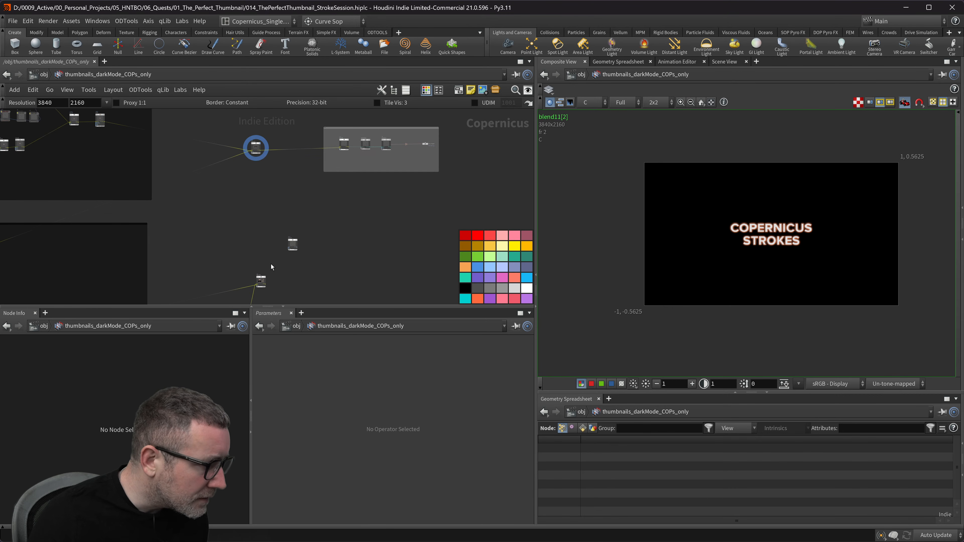
{"action": "left_click_drag", "start_coordinate": [318, 215], "coordinate": [304, 172]}
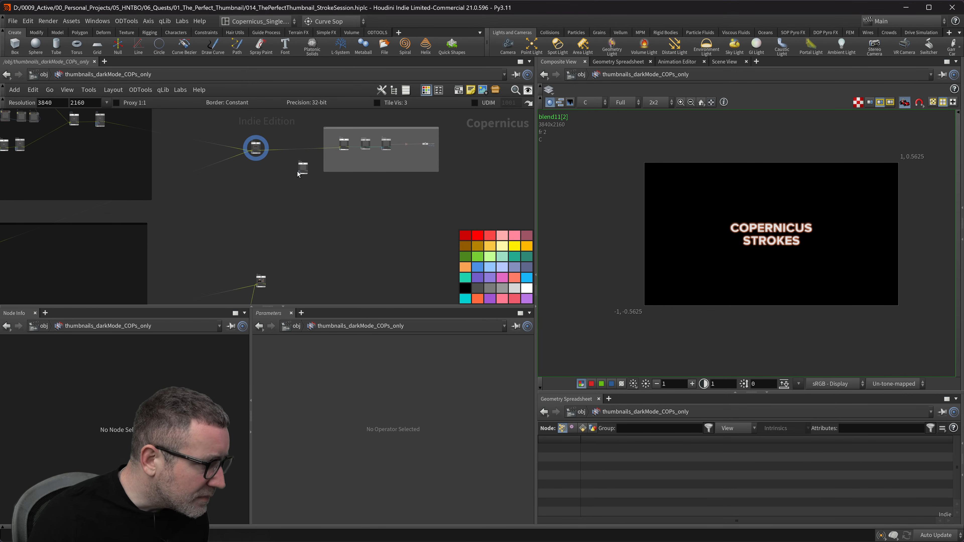
- Wire blend10's output into blend9's bg input and blend11's output into its fg input
{"action": "scroll", "coordinate": [297, 178], "scroll_direction": "up", "scroll_amount": 3}
{"action": "middle_click_drag", "start_coordinate": [297, 178], "coordinate": [306, 208]}
{"action": "scroll", "coordinate": [264, 237], "scroll_direction": "down", "scroll_amount": 2}
{"action": "middle_click_drag", "start_coordinate": [265, 239], "coordinate": [322, 264]}
{"action": "left_click", "coordinate": [296, 276]}
{"action": "scroll", "coordinate": [339, 236], "scroll_direction": "up", "scroll_amount": 3}
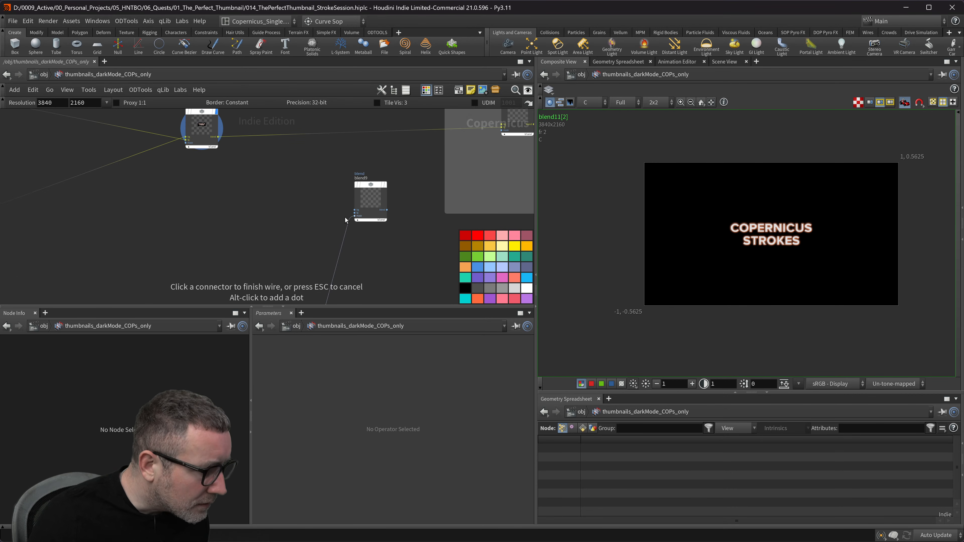
{"action": "left_click", "coordinate": [356, 210]}
{"action": "left_click_drag", "start_coordinate": [355, 213], "coordinate": [218, 137]}
- Display and select blend9, and set its blend mode to Over
{"action": "left_click", "coordinate": [386, 185]}
{"action": "left_click_drag", "start_coordinate": [407, 207], "coordinate": [342, 172]}
{"action": "middle_click_drag", "start_coordinate": [408, 217], "coordinate": [357, 270]}
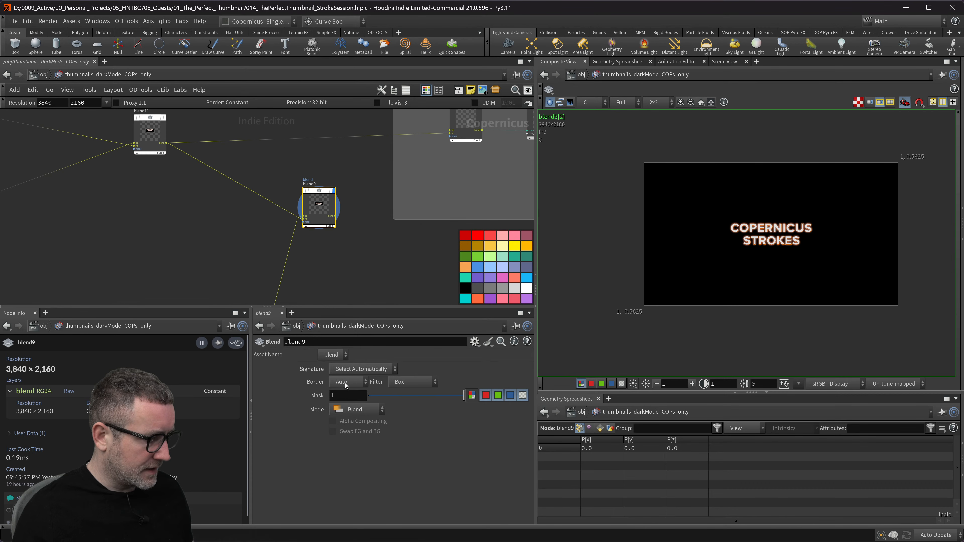
{"action": "left_click", "coordinate": [347, 410]}
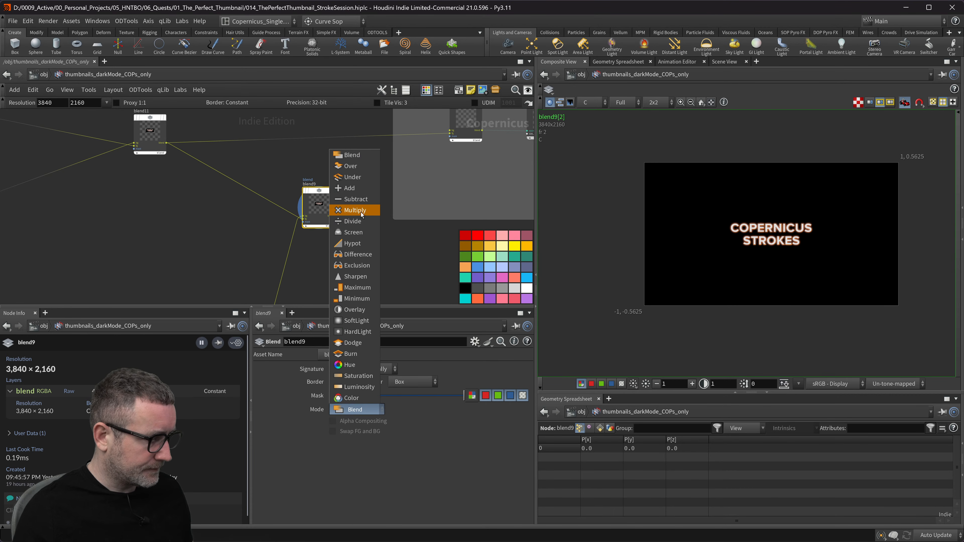
{"action": "left_click", "coordinate": [357, 166]}
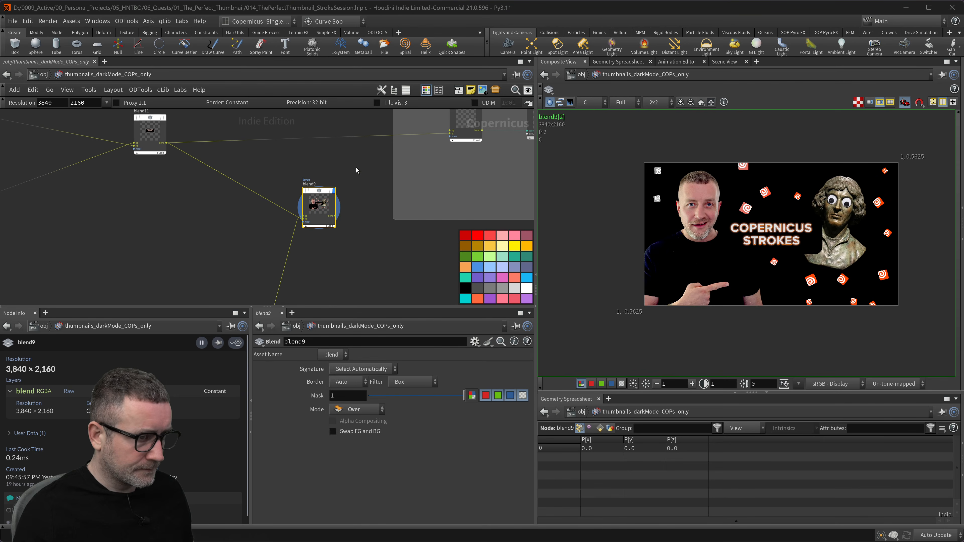
- Insert a Remap node on the BOX section's mask wire leading into channeljoin3
{"action": "middle_click_drag", "start_coordinate": [215, 190], "coordinate": [329, 194]}
{"action": "scroll", "coordinate": [329, 193], "scroll_direction": "down", "scroll_amount": 3}
{"action": "middle_click_drag", "start_coordinate": [200, 248], "coordinate": [177, 239]}
{"action": "scroll", "coordinate": [206, 226], "scroll_direction": "down", "scroll_amount": 2}
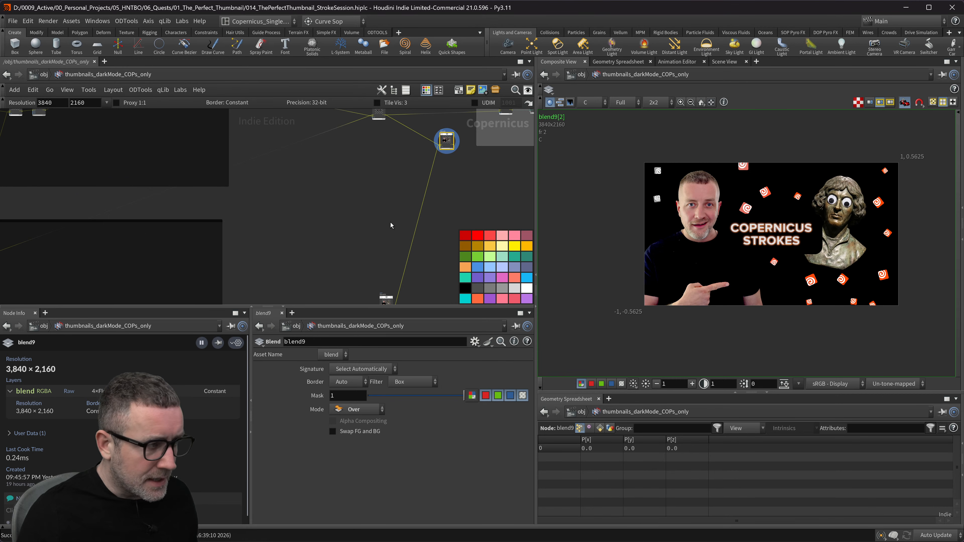
{"action": "middle_click_drag", "start_coordinate": [231, 137], "coordinate": [462, 152]}
{"action": "scroll", "coordinate": [317, 185], "scroll_direction": "up", "scroll_amount": 4}
{"action": "middle_click_drag", "start_coordinate": [325, 172], "coordinate": [267, 213]}
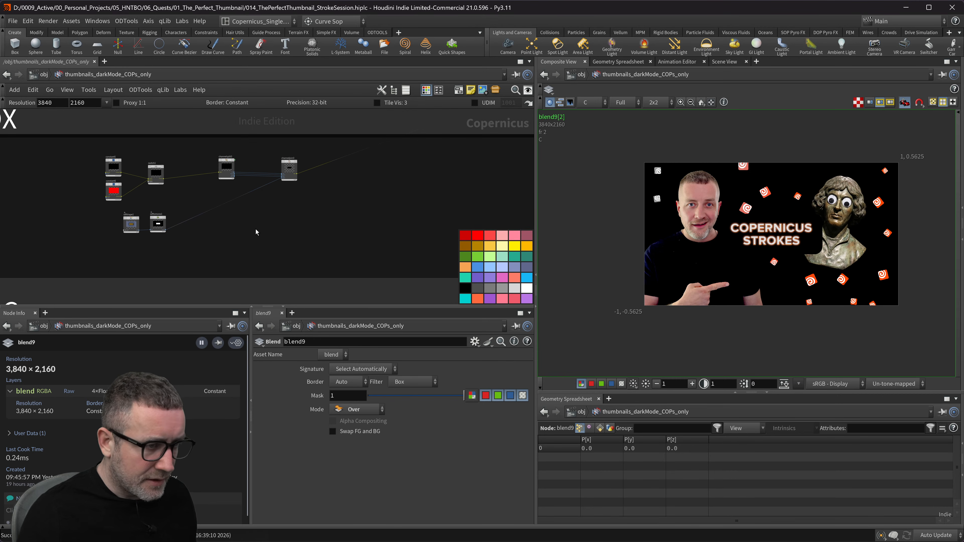
{"action": "key", "text": "Tab"}
{"action": "type", "text": "rema"}
{"action": "key", "text": "Return"}
{"action": "left_click", "coordinate": [229, 225]}
{"action": "left_click_drag", "start_coordinate": [229, 225], "coordinate": [218, 211]}
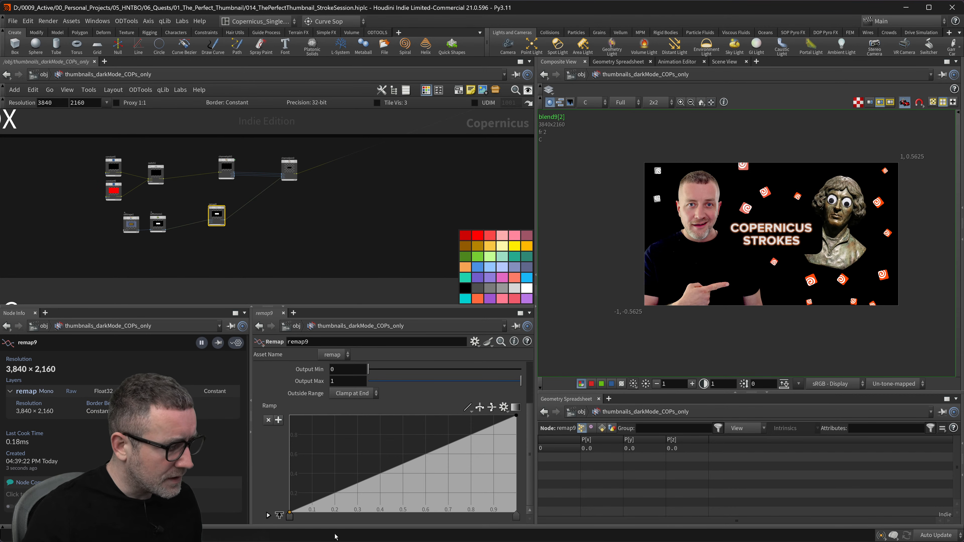
- Try to lower the end point of the new Remap node's ramp slightly
{"action": "left_click_drag", "start_coordinate": [517, 416], "coordinate": [519, 420]}
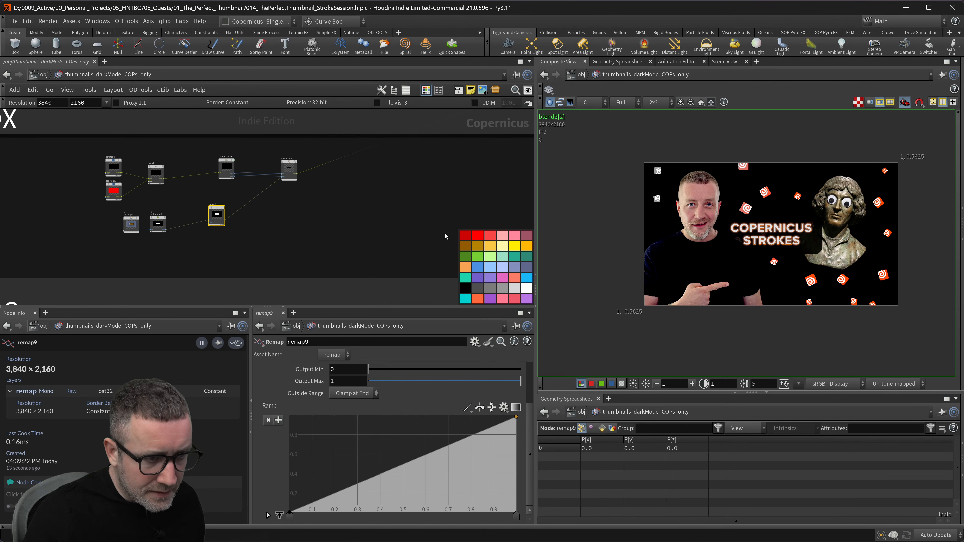
{"action": "middle_click_drag", "start_coordinate": [445, 233], "coordinate": [385, 222]}
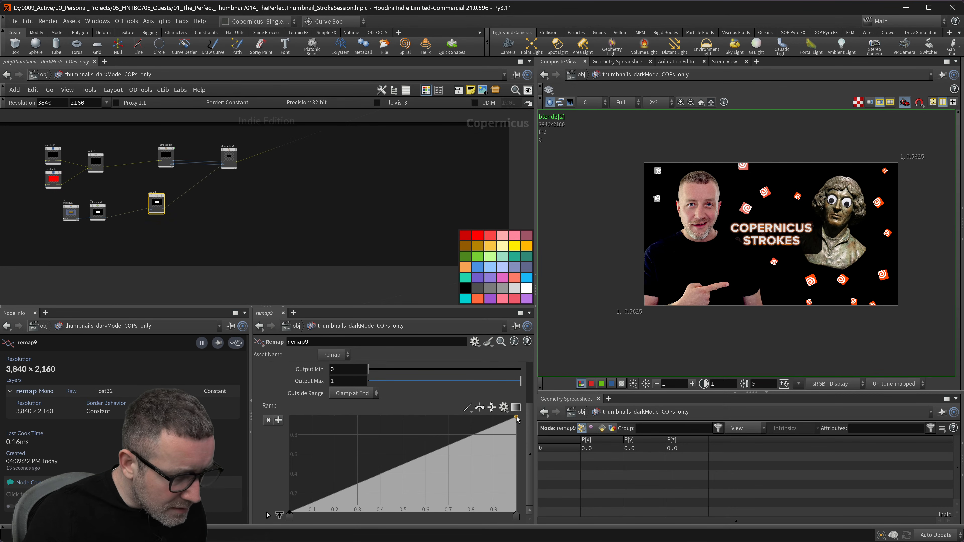
{"action": "left_click_drag", "start_coordinate": [517, 417], "coordinate": [518, 419]}
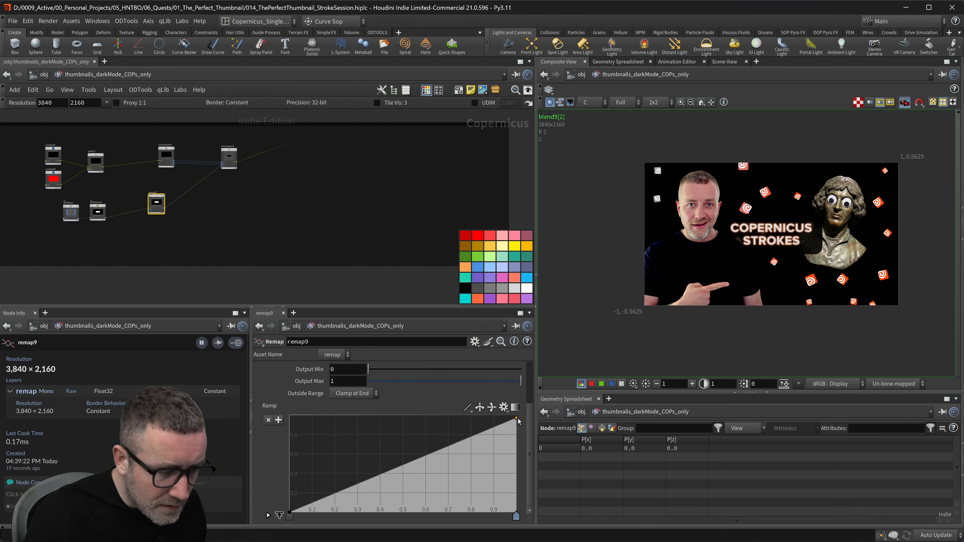
- Move blend11 farther away from blend9, towards the layer sections, to space out the network
{"action": "scroll", "coordinate": [318, 192], "scroll_direction": "down", "scroll_amount": 1}
{"action": "middle_click_drag", "start_coordinate": [299, 200], "coordinate": [175, 302]}
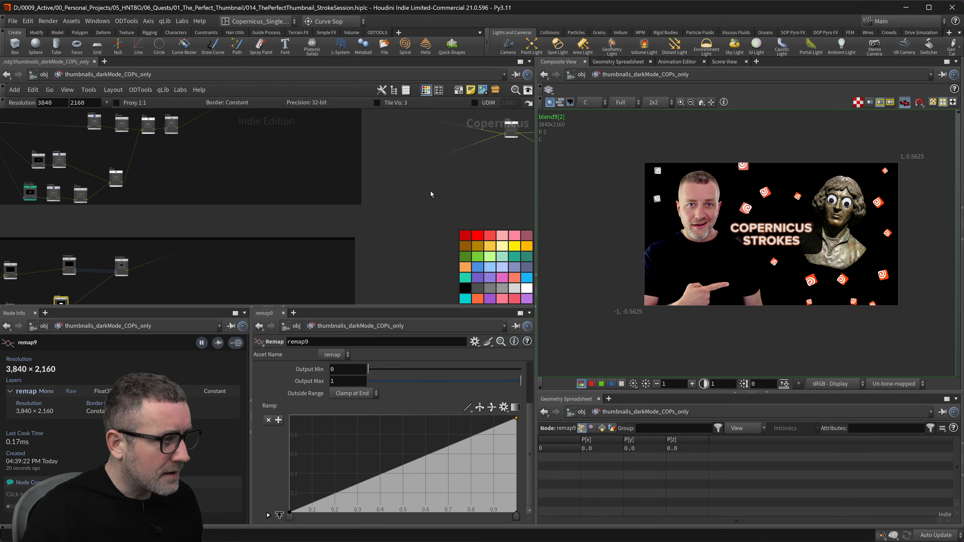
{"action": "middle_click_drag", "start_coordinate": [456, 183], "coordinate": [315, 204]}
{"action": "scroll", "coordinate": [384, 188], "scroll_direction": "up", "scroll_amount": 1}
{"action": "scroll", "coordinate": [373, 196], "scroll_direction": "up", "scroll_amount": 1}
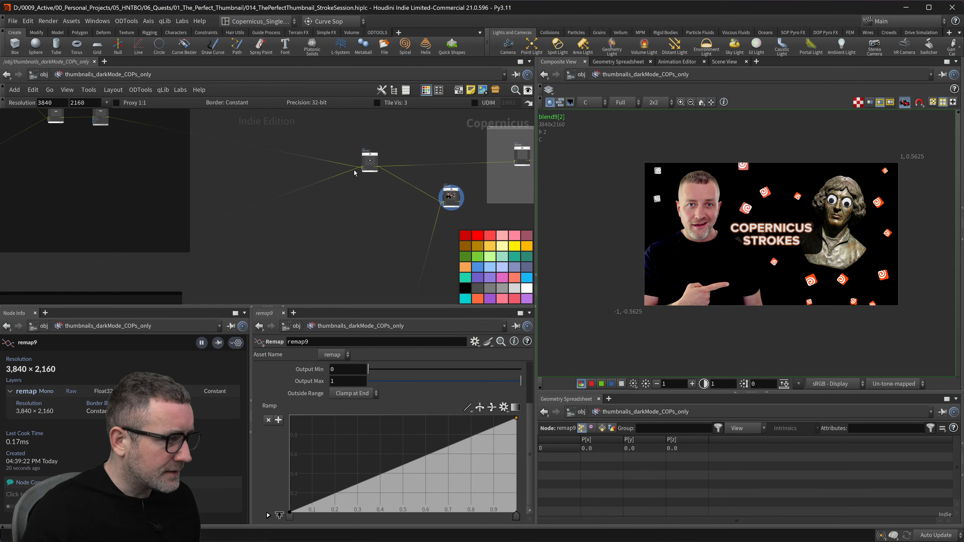
{"action": "left_click_drag", "start_coordinate": [372, 157], "coordinate": [279, 158]}
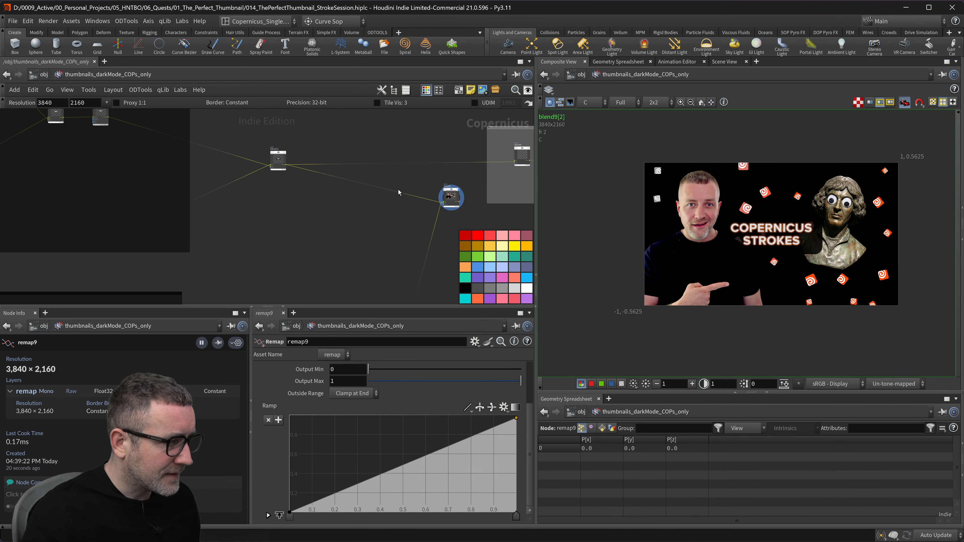
- Wire blend9's output into blend8 in the output section and select blend8
{"action": "left_click_drag", "start_coordinate": [459, 203], "coordinate": [515, 162]}
{"action": "middle_click_drag", "start_coordinate": [354, 177], "coordinate": [383, 157]}
{"action": "middle_click_drag", "start_coordinate": [463, 156], "coordinate": [313, 171]}
{"action": "scroll", "coordinate": [301, 172], "scroll_direction": "up", "scroll_amount": 2}
{"action": "scroll", "coordinate": [424, 161], "scroll_direction": "up", "scroll_amount": 2}
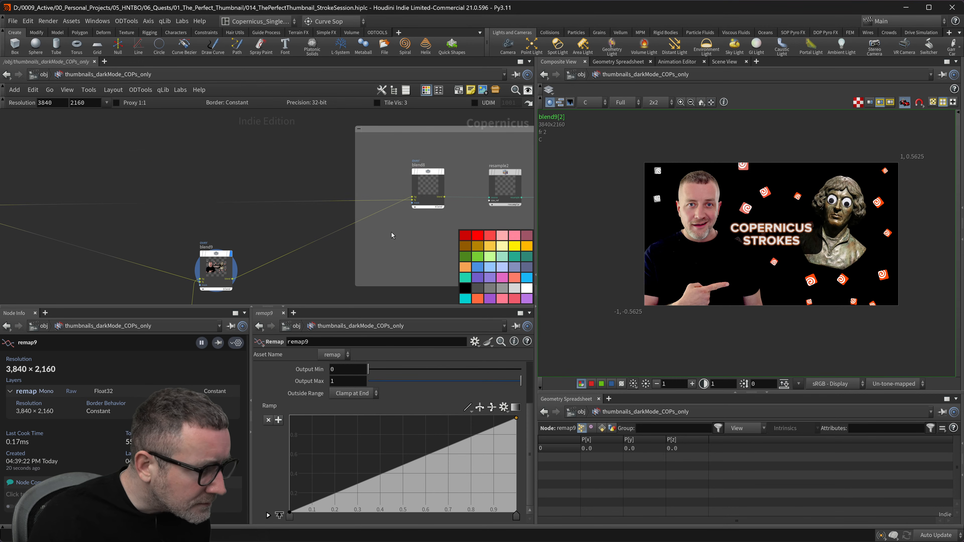
{"action": "left_click", "coordinate": [424, 175]}
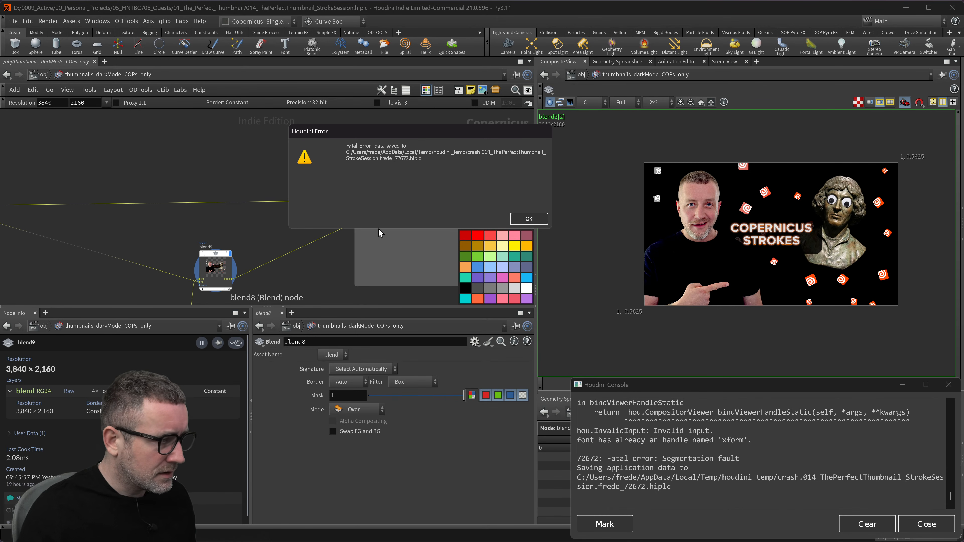
- Dismiss the fatal error message and relaunch Houdini 21.0.596 from the Houdini Launcher
{"action": "left_click", "coordinate": [287, 409]}
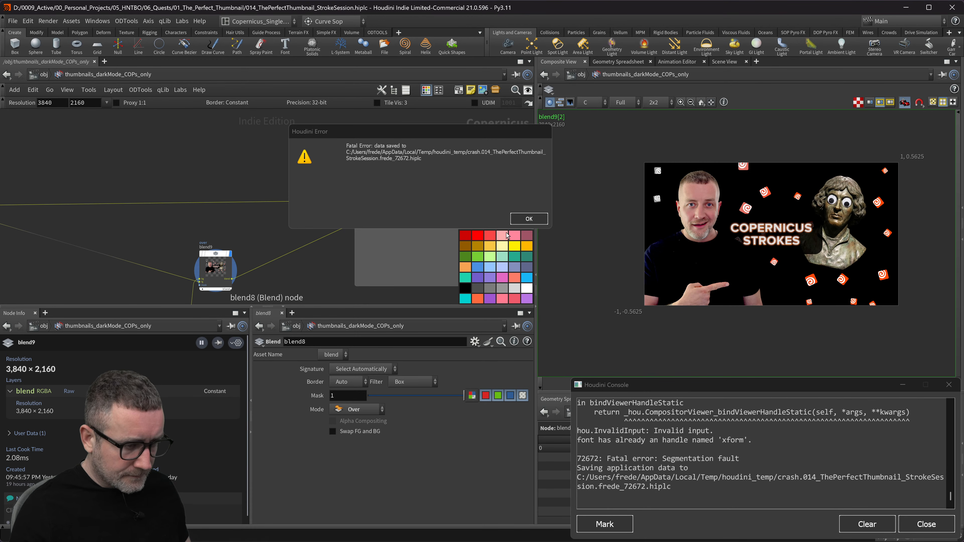
{"action": "left_click", "coordinate": [527, 221]}
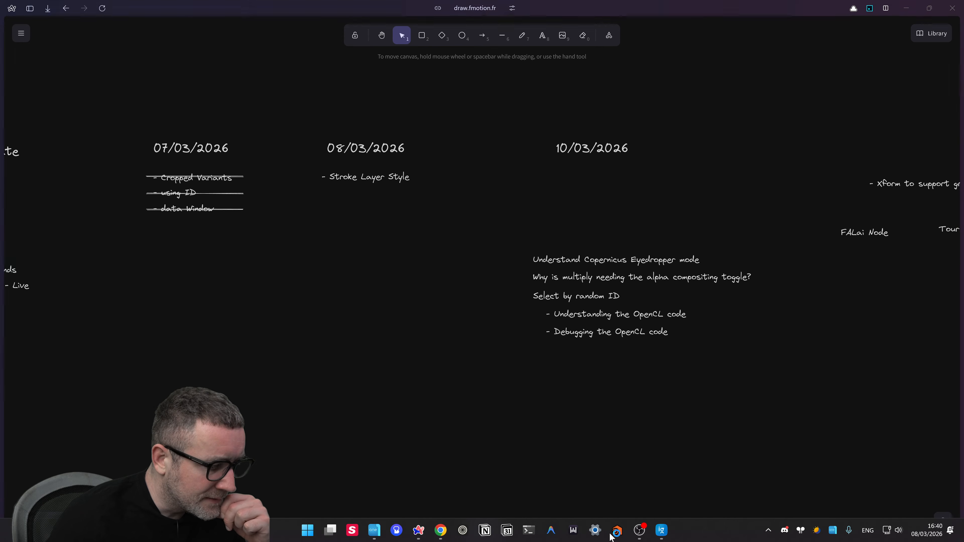
{"action": "left_click", "coordinate": [615, 531]}
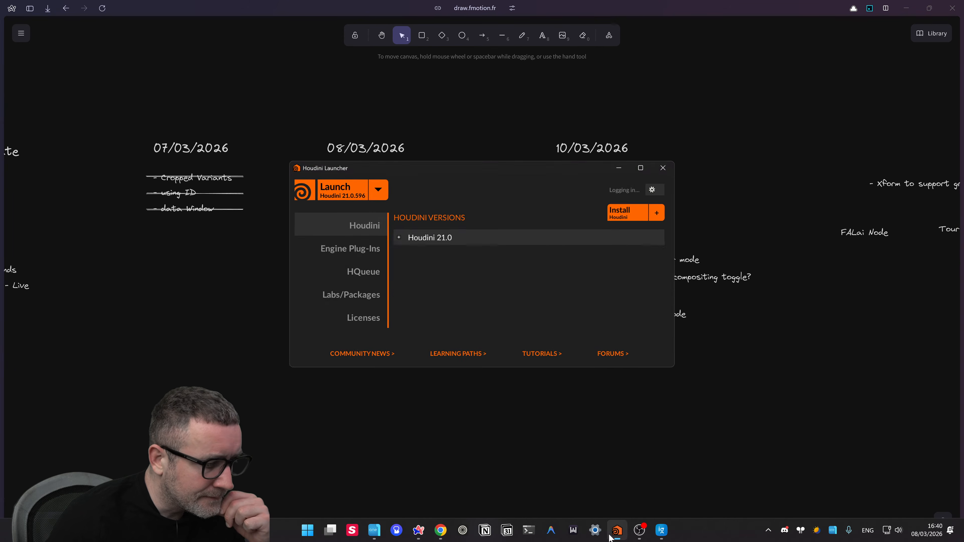
{"action": "left_click", "coordinate": [343, 185]}
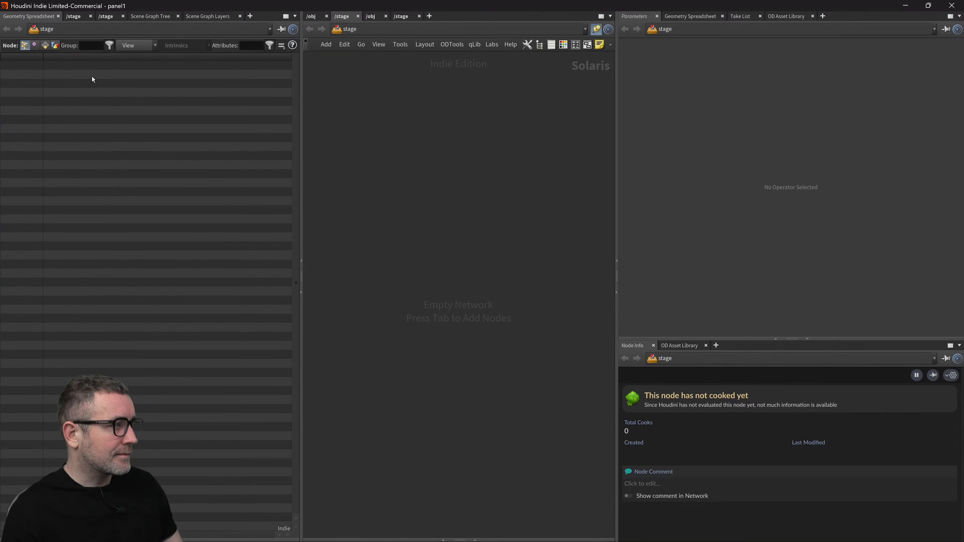
- Restore the crash backup of 014_ThePerfectThumbnail_StrokeSession.hiplc and frame the whole thumbnail in the image view
{"action": "left_click", "coordinate": [907, 7]}
{"action": "left_click", "coordinate": [13, 18]}
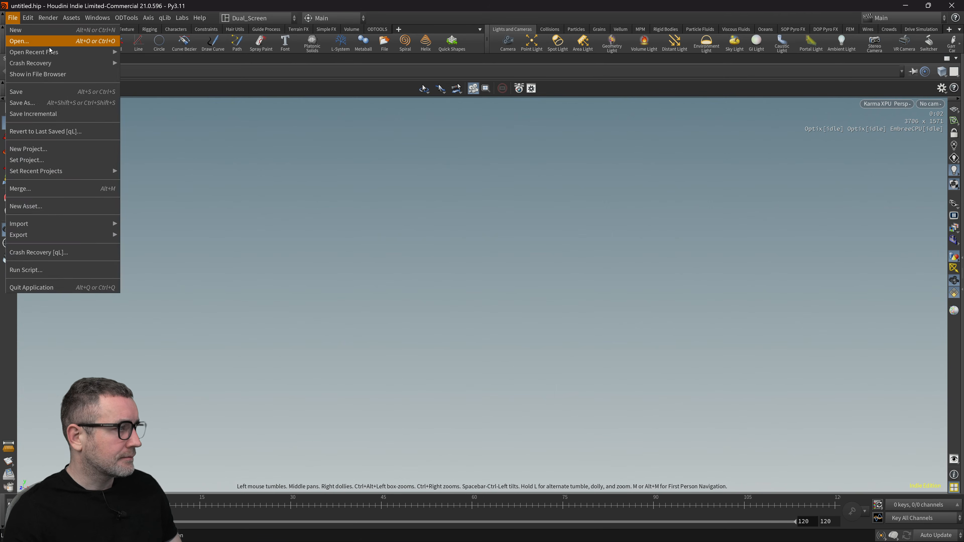
{"action": "mouse_move", "coordinate": [47, 52]}
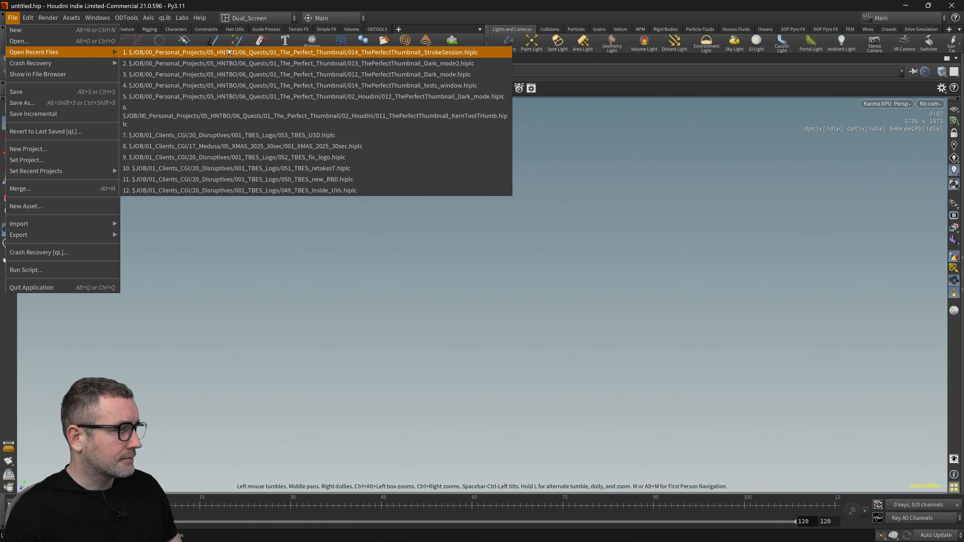
{"action": "mouse_move", "coordinate": [93, 63]}
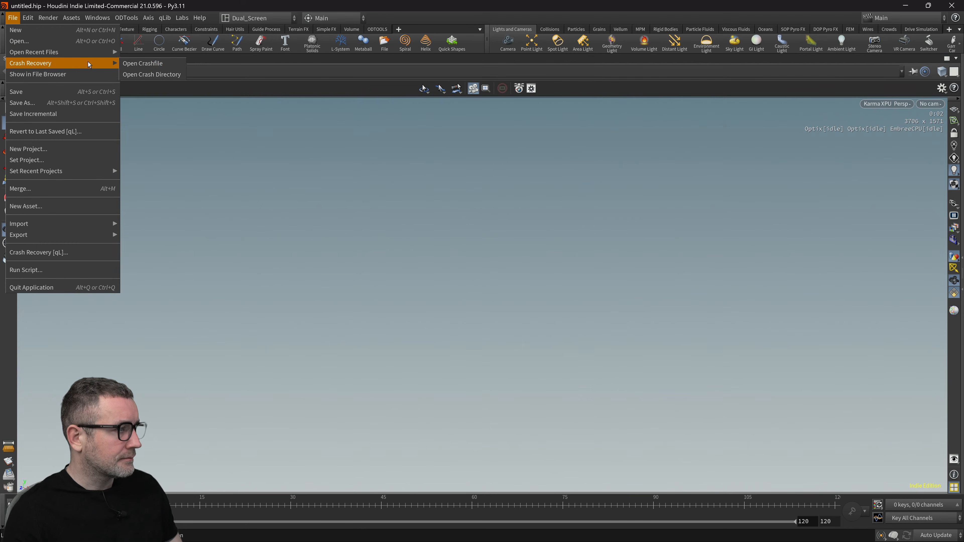
{"action": "left_click", "coordinate": [127, 65]}
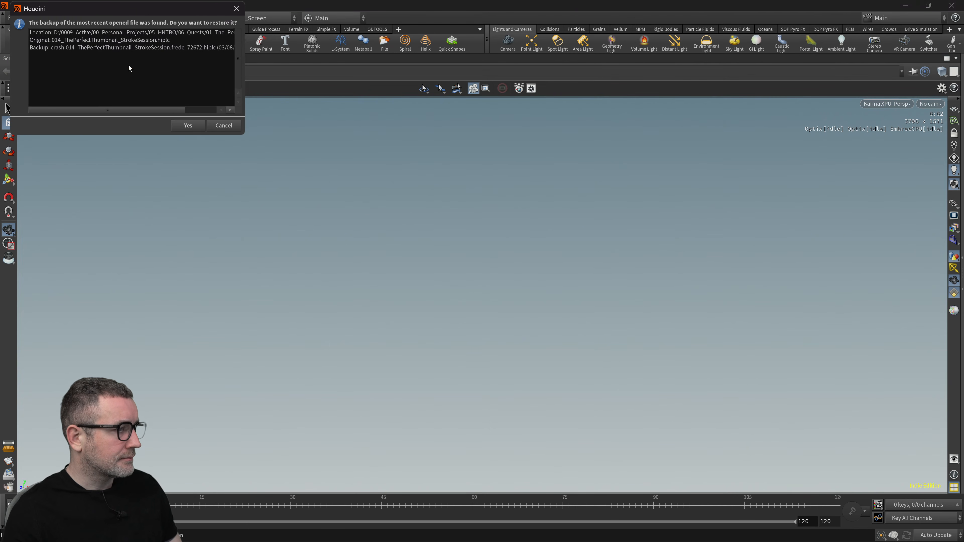
{"action": "left_click", "coordinate": [188, 128]}
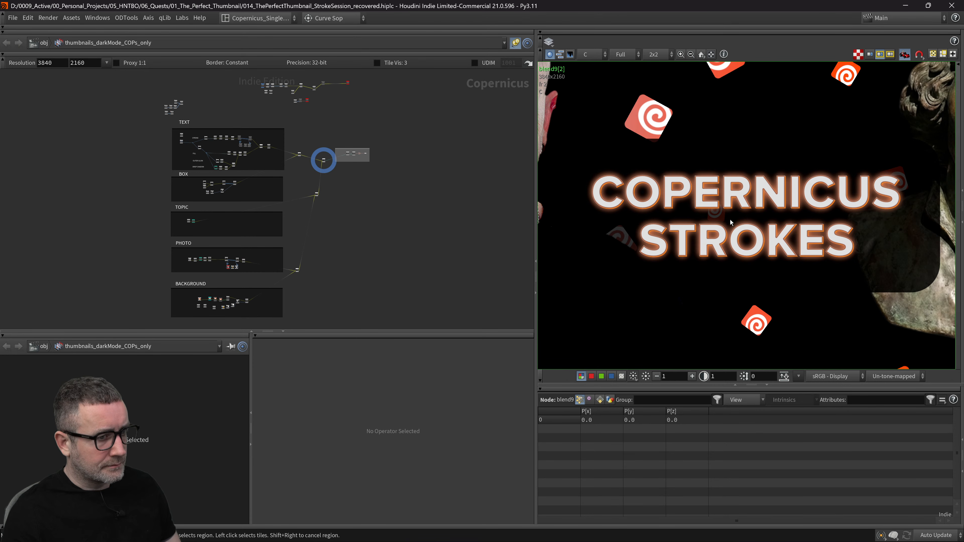
{"action": "key", "text": "h"}
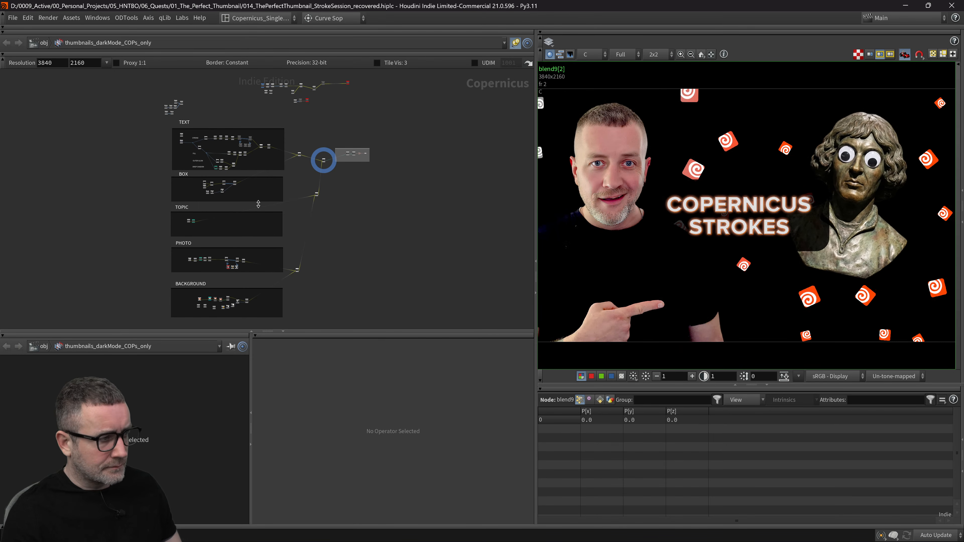
- Move blend9 slightly closer to the output section, widening its gap to the blend that merges text and box
{"action": "scroll", "coordinate": [380, 198], "scroll_direction": "up", "scroll_amount": 6}
{"action": "scroll", "coordinate": [367, 181], "scroll_direction": "up", "scroll_amount": 4}
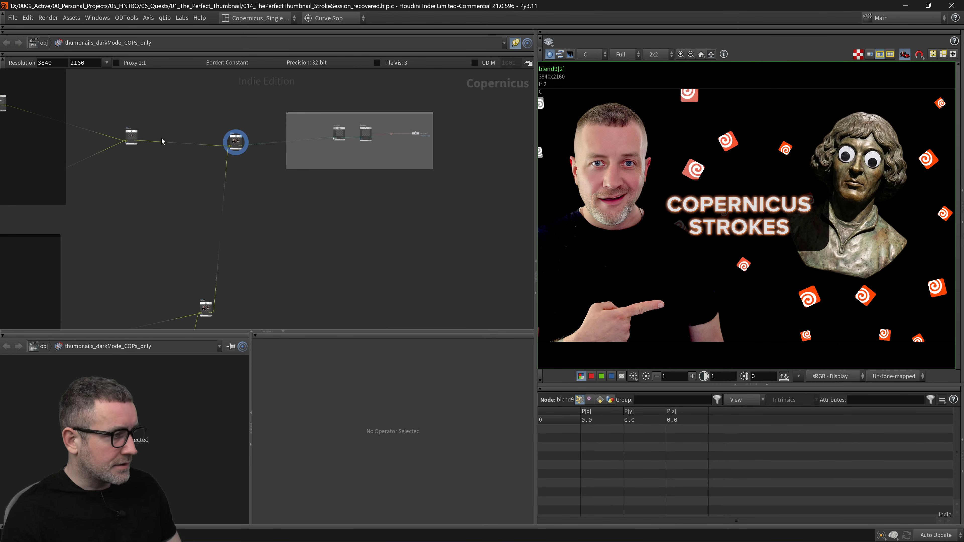
{"action": "scroll", "coordinate": [258, 165], "scroll_direction": "up", "scroll_amount": 2}
{"action": "middle_click_drag", "start_coordinate": [241, 194], "coordinate": [211, 222]}
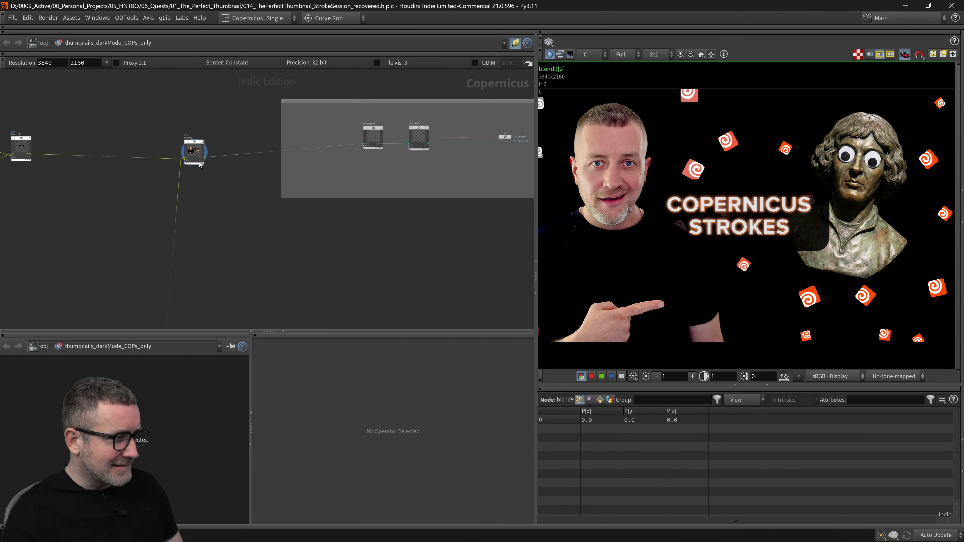
{"action": "left_click_drag", "start_coordinate": [195, 151], "coordinate": [207, 136]}
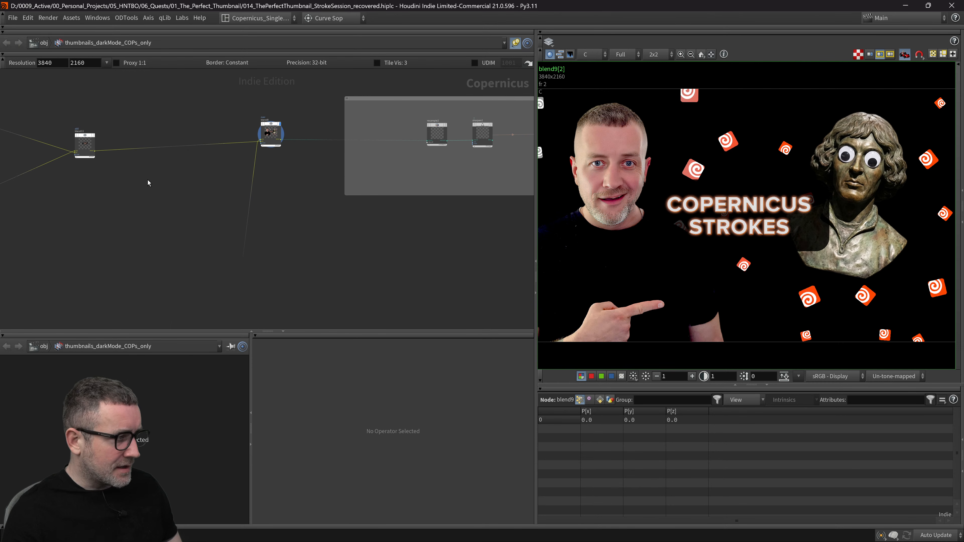
- Add a Transform 2D node and insert it on the wire between the text-and-box blend and blend9
{"action": "key", "text": "Tab"}
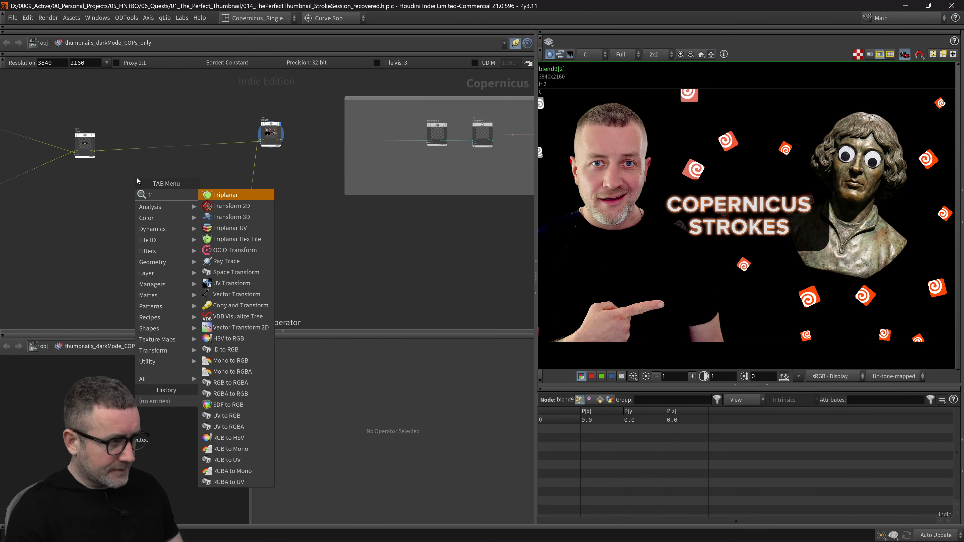
{"action": "key", "text": "Escape"}
{"action": "key", "text": "Tab"}
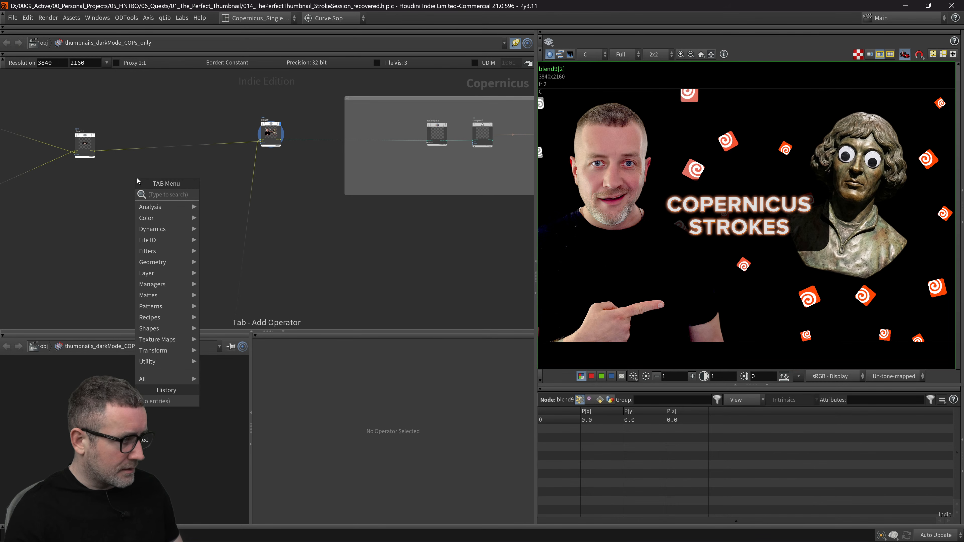
{"action": "key", "text": "Escape"}
{"action": "key", "text": "Tab"}
{"action": "type", "text": "tra"}
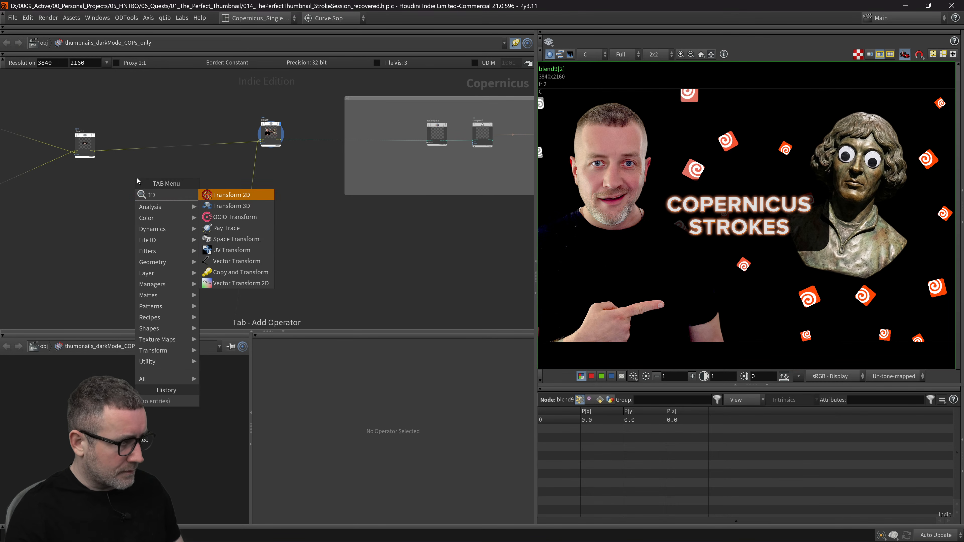
{"action": "key", "text": "Return"}
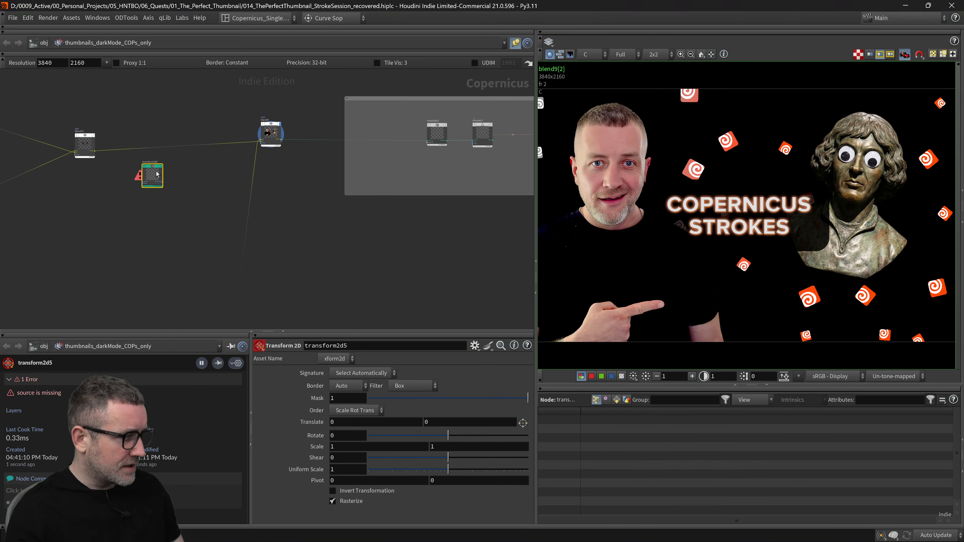
{"action": "left_click", "coordinate": [165, 152]}
{"action": "middle_click_drag", "start_coordinate": [155, 200], "coordinate": [204, 207]}
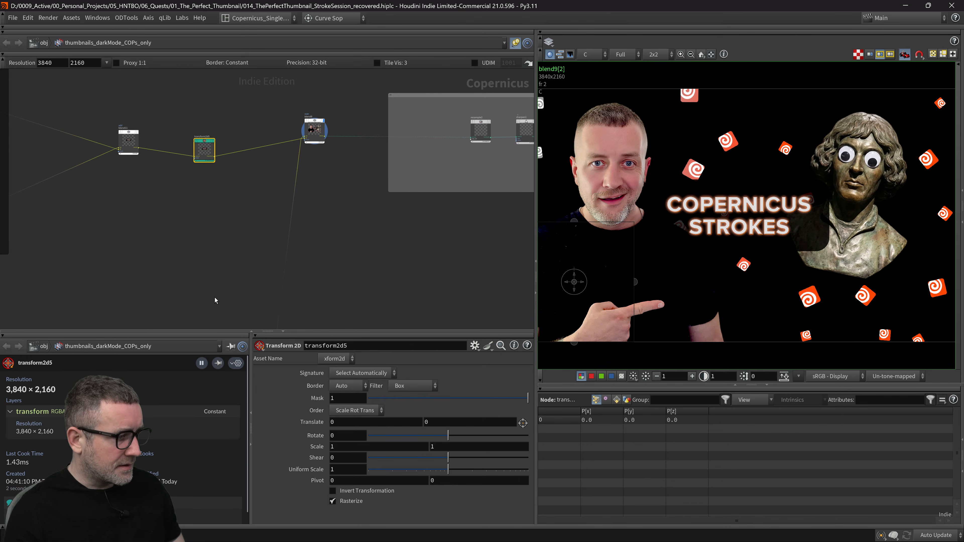
- Disable Rasterize on the Transform 2D node and scale the title and box up uniformly to about 1.24
{"action": "left_click", "coordinate": [333, 502]}
{"action": "scroll", "coordinate": [200, 224], "scroll_direction": "up", "scroll_amount": 3}
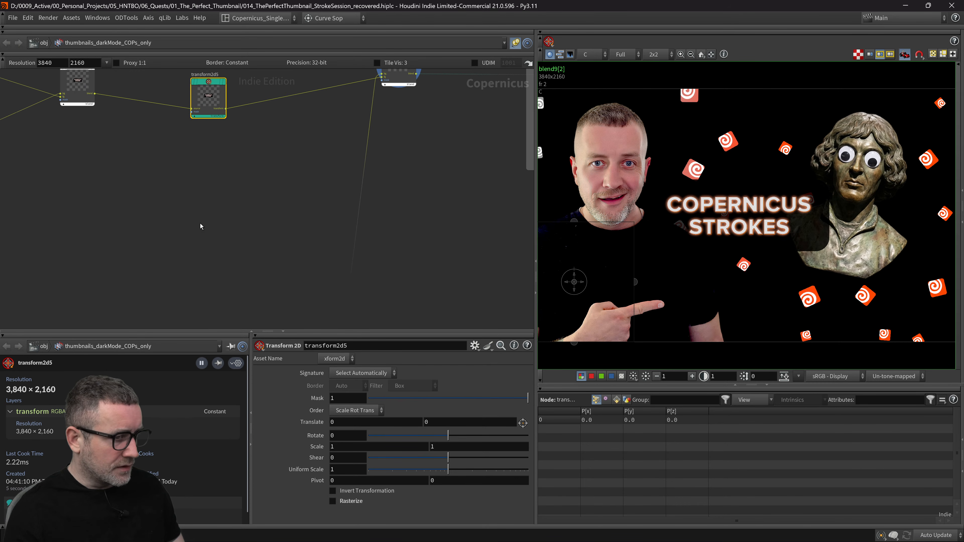
{"action": "left_click_drag", "start_coordinate": [636, 286], "coordinate": [650, 284]}
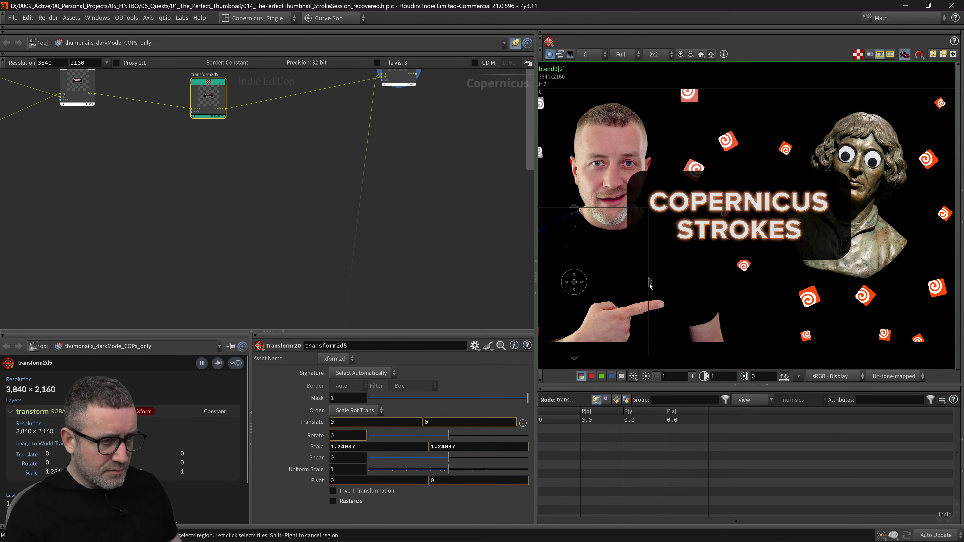
- Move the title and box below the bust, translating about 0.435 in X and -0.31 in Y, and save the scene
{"action": "scroll", "coordinate": [818, 255], "scroll_direction": "down", "scroll_amount": 3}
{"action": "middle_click_drag", "start_coordinate": [798, 255], "coordinate": [714, 243]}
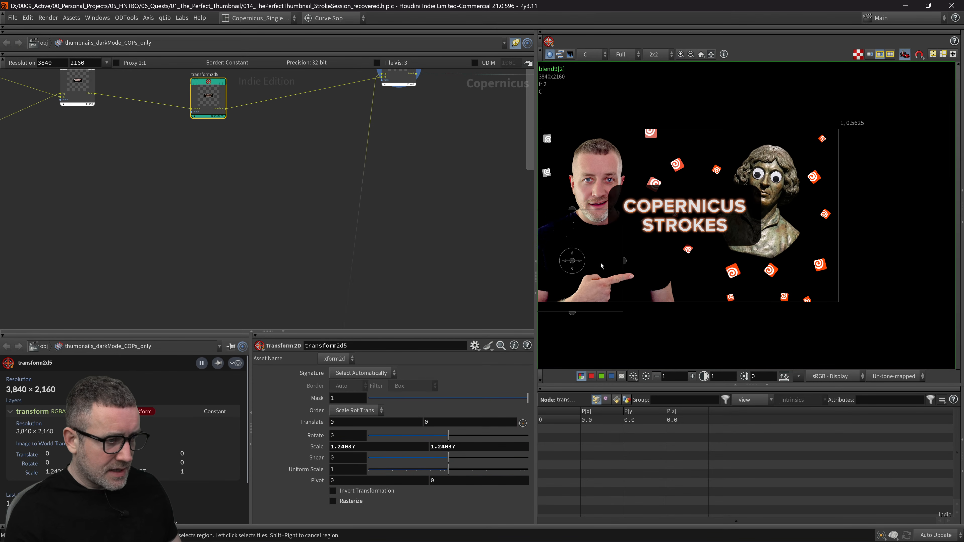
{"action": "left_click_drag", "start_coordinate": [574, 261], "coordinate": [598, 265]}
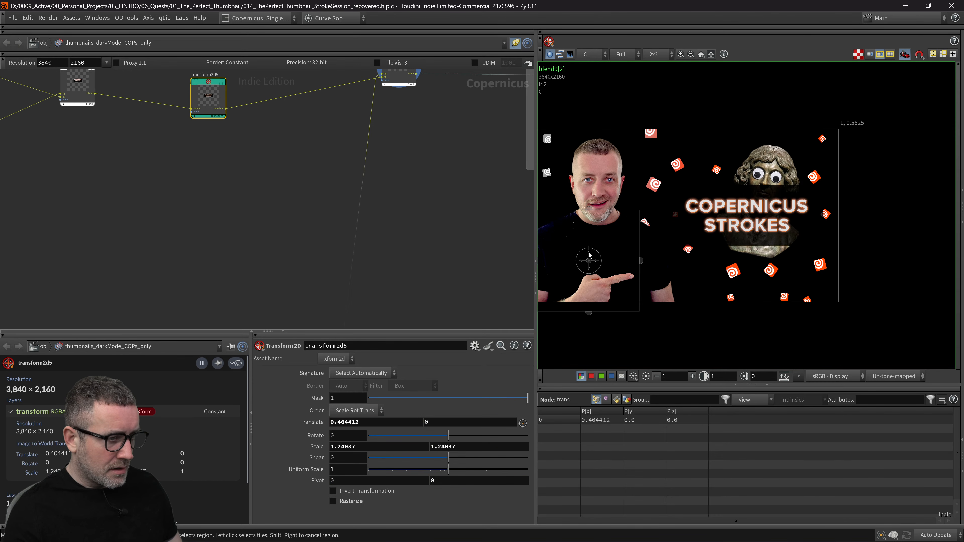
{"action": "key", "text": "ctrl+s"}
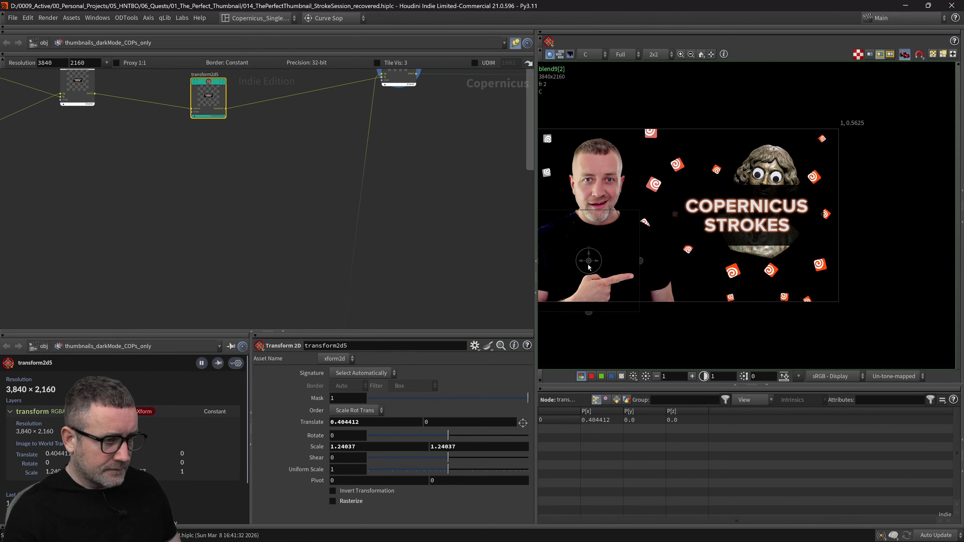
{"action": "left_click_drag", "start_coordinate": [589, 267], "coordinate": [591, 287]}
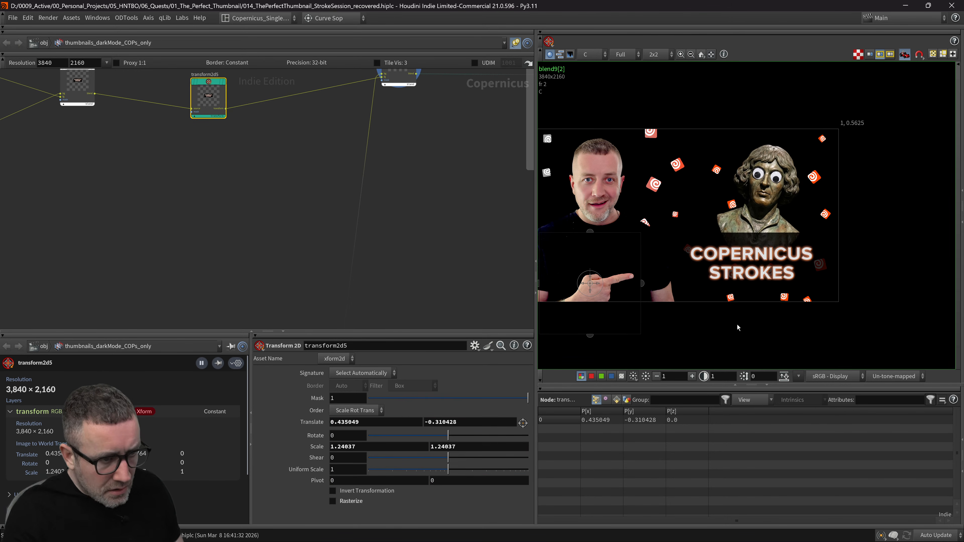
- Check the thumbnail at a small size and enlarge the title and box uniformly to a scale of about 1.41
{"action": "scroll", "coordinate": [735, 342], "scroll_direction": "down", "scroll_amount": 1}
{"action": "middle_click_drag", "start_coordinate": [731, 333], "coordinate": [748, 288]}
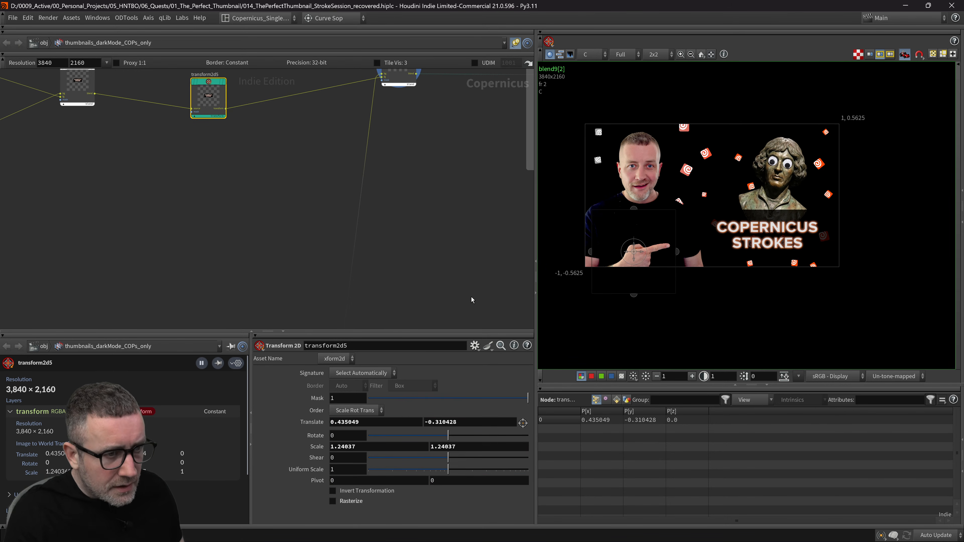
{"action": "scroll", "coordinate": [759, 265], "scroll_direction": "down", "scroll_amount": 2}
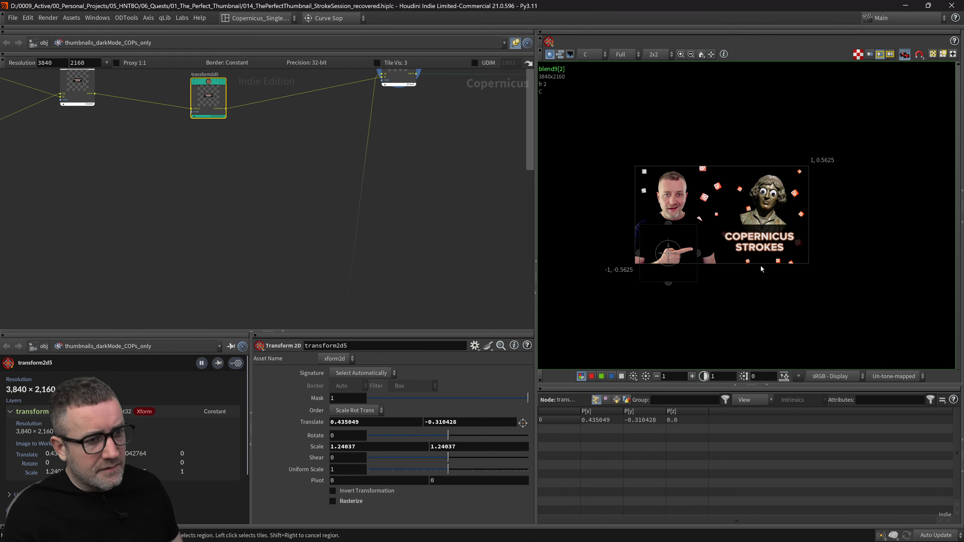
{"action": "scroll", "coordinate": [766, 285], "scroll_direction": "down", "scroll_amount": 1}
{"action": "middle_click_drag", "start_coordinate": [766, 285], "coordinate": [762, 255]}
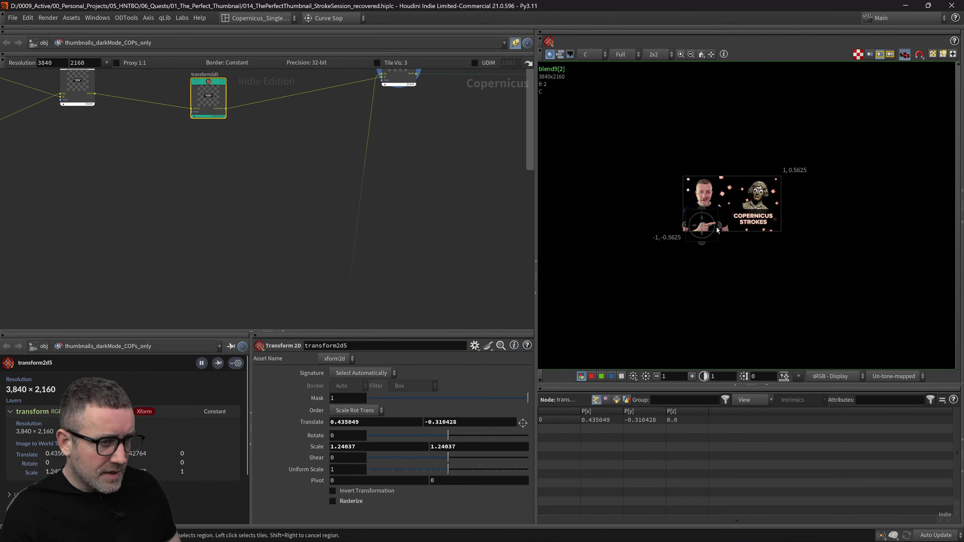
{"action": "left_click_drag", "start_coordinate": [718, 226], "coordinate": [721, 227]}
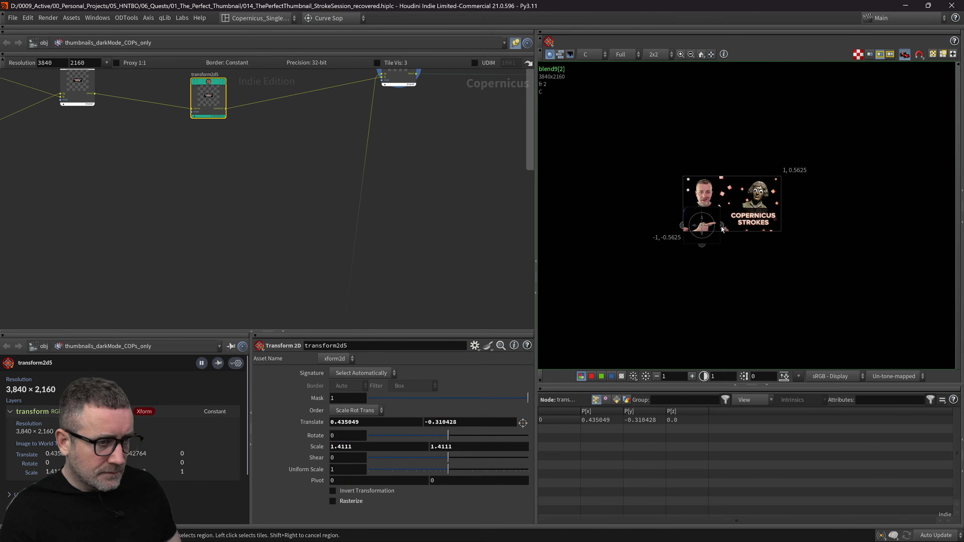
{"action": "scroll", "coordinate": [750, 207], "scroll_direction": "up", "scroll_amount": 5}
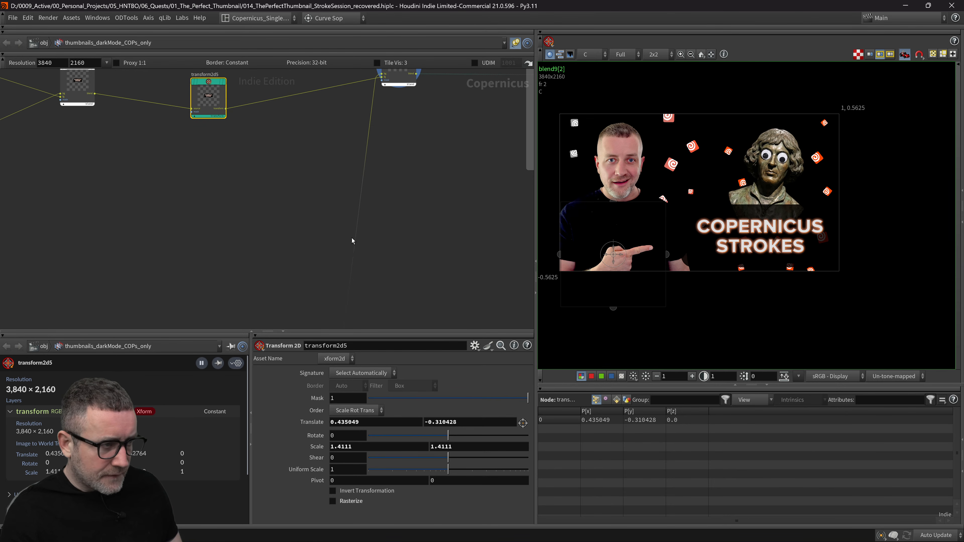
- Inspect the network's output section and how the layer sections feed into it
{"action": "scroll", "coordinate": [393, 227], "scroll_direction": "down", "scroll_amount": 3}
{"action": "middle_click_drag", "start_coordinate": [518, 208], "coordinate": [395, 240]}
{"action": "middle_click_drag", "start_coordinate": [525, 242], "coordinate": [327, 252]}
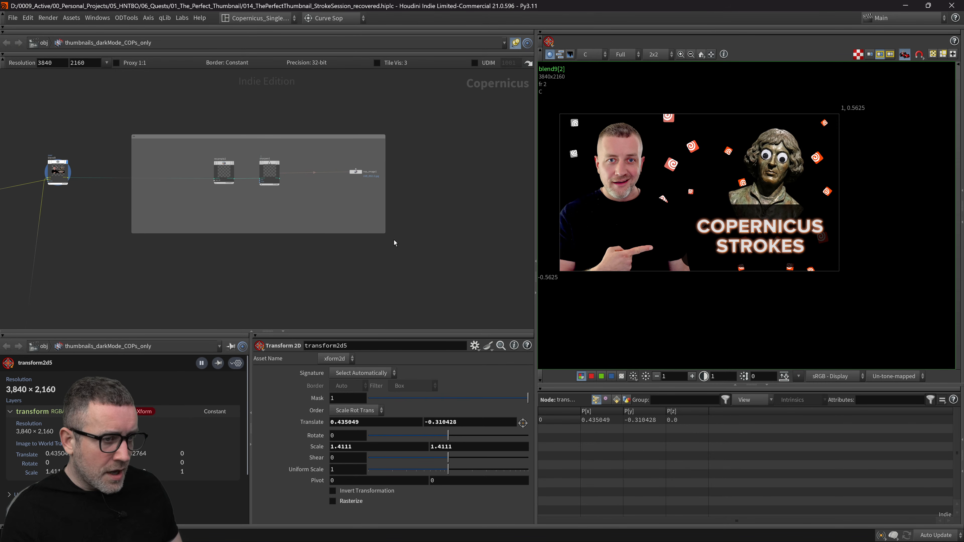
{"action": "scroll", "coordinate": [341, 247], "scroll_direction": "down", "scroll_amount": 3}
{"action": "scroll", "coordinate": [239, 227], "scroll_direction": "down", "scroll_amount": 3}
{"action": "middle_click_drag", "start_coordinate": [130, 251], "coordinate": [272, 177]}
{"action": "scroll", "coordinate": [280, 152], "scroll_direction": "down", "scroll_amount": 1}
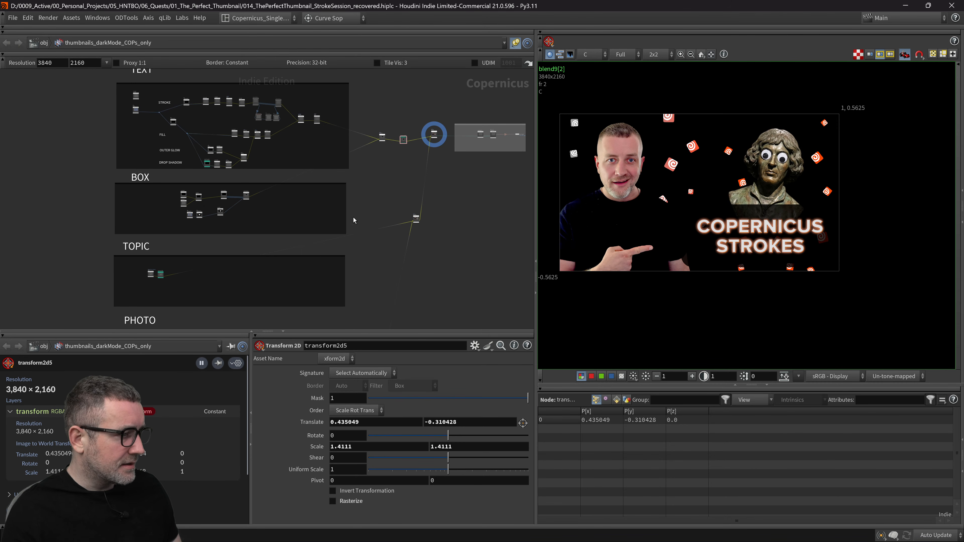
- Move the BOX, TOPIC, PHOTO and BACKGROUND sections with their two blends slightly down, leaving the premult node in TEXT out of the selection
{"action": "left_click_drag", "start_coordinate": [360, 176], "coordinate": [100, 231]}
{"action": "scroll", "coordinate": [236, 252], "scroll_direction": "down", "scroll_amount": 2}
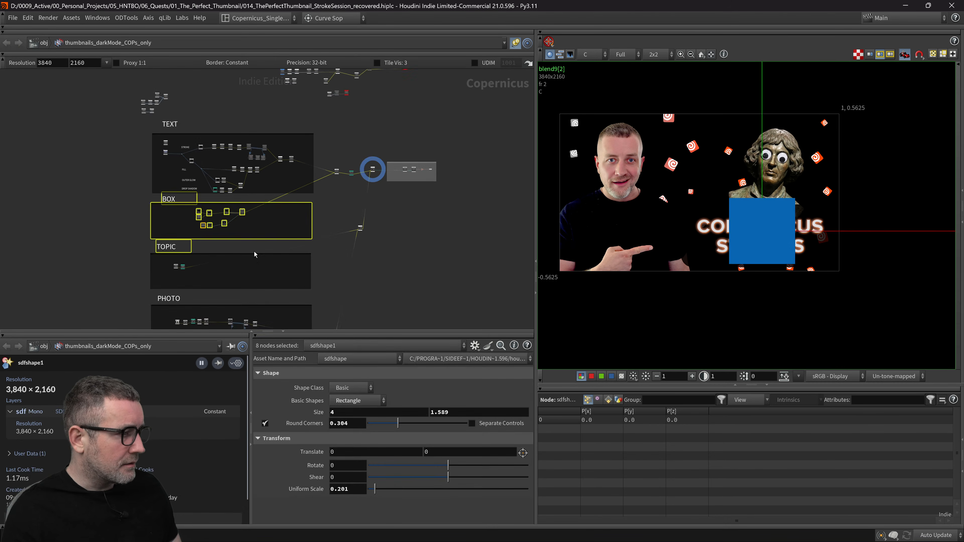
{"action": "middle_click_drag", "start_coordinate": [332, 257], "coordinate": [360, 169]}
{"action": "scroll", "coordinate": [91, 297], "scroll_direction": "down", "scroll_amount": 2}
{"action": "middle_click_drag", "start_coordinate": [117, 285], "coordinate": [185, 240]}
{"action": "left_click_drag", "start_coordinate": [178, 285], "coordinate": [237, 125]}
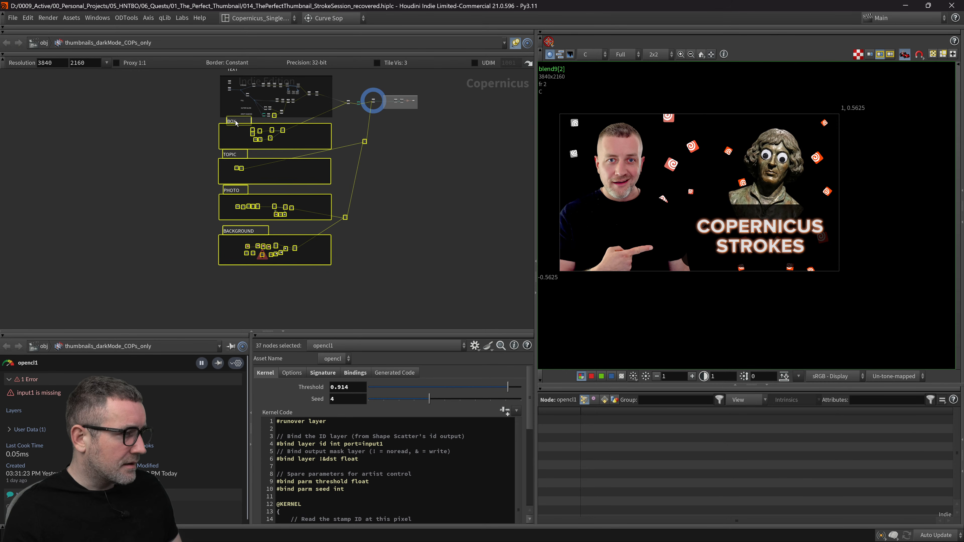
{"action": "left_click", "coordinate": [275, 115], "text": "shift"}
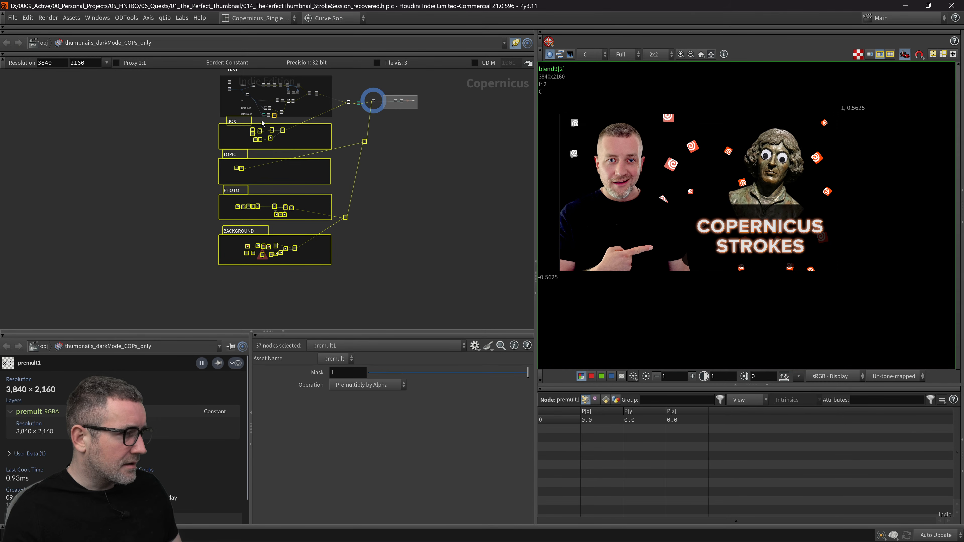
{"action": "left_click", "coordinate": [274, 115], "text": "ctrl"}
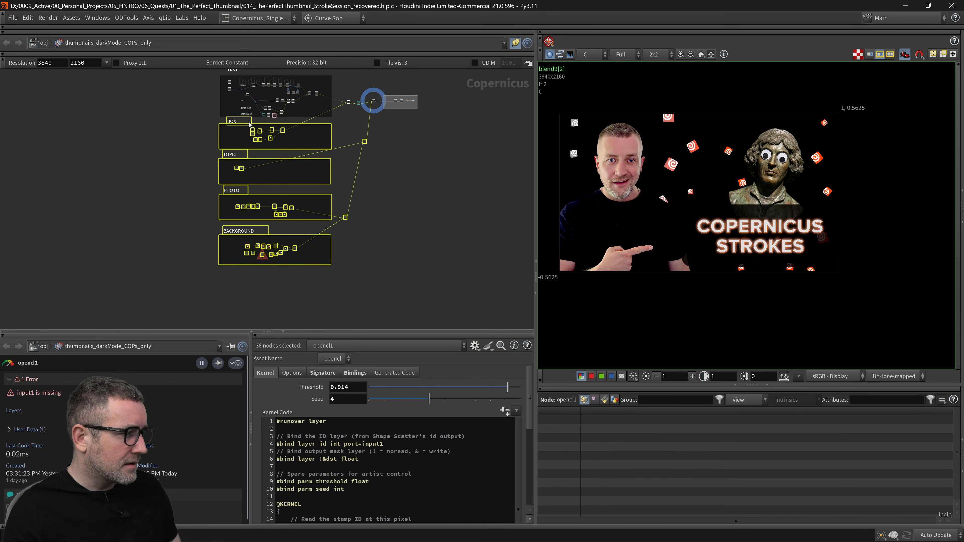
{"action": "left_click_drag", "start_coordinate": [237, 123], "coordinate": [237, 132]}
{"action": "left_click", "coordinate": [150, 132]}
- Save the scene and extend the bottom edge of the TEXT network box further below the drop shadow nodes
{"action": "scroll", "coordinate": [152, 135], "scroll_direction": "up", "scroll_amount": 6}
{"action": "key", "text": "ctrl+s"}
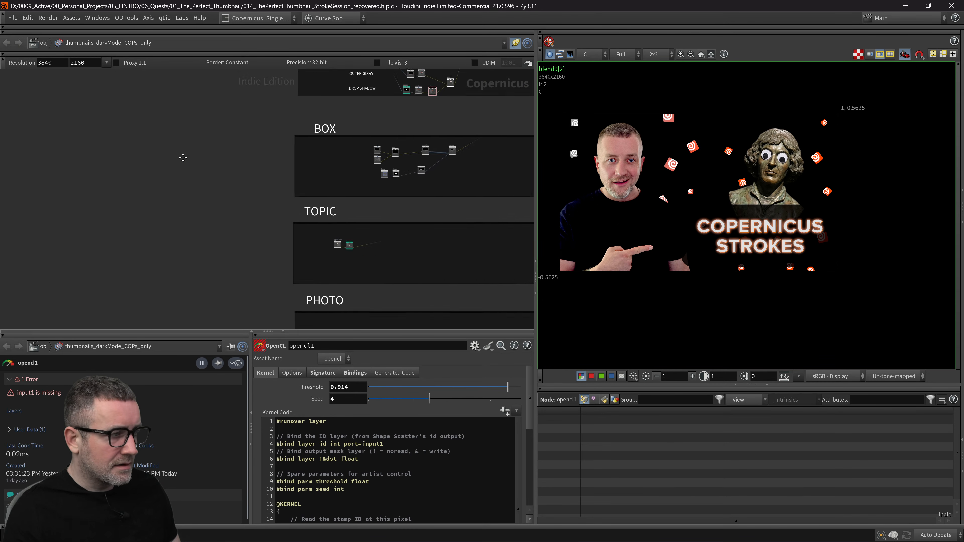
{"action": "scroll", "coordinate": [323, 179], "scroll_direction": "up", "scroll_amount": 5}
{"action": "left_click_drag", "start_coordinate": [391, 140], "coordinate": [389, 168]}
- Review the node chain from the TEXT section through the blends to the output section
{"action": "middle_click_drag", "start_coordinate": [496, 201], "coordinate": [391, 207]}
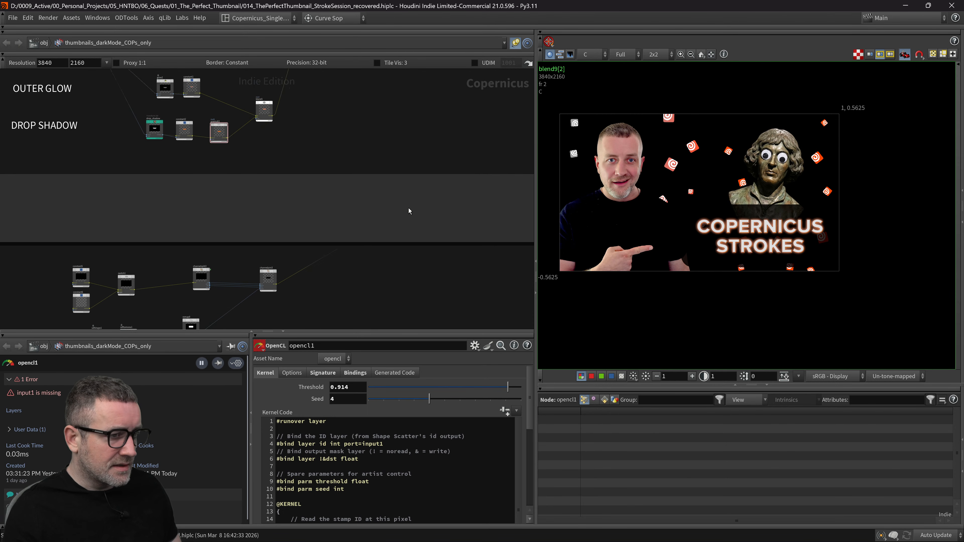
{"action": "scroll", "coordinate": [392, 207], "scroll_direction": "down", "scroll_amount": 2}
{"action": "middle_click_drag", "start_coordinate": [522, 198], "coordinate": [330, 214]}
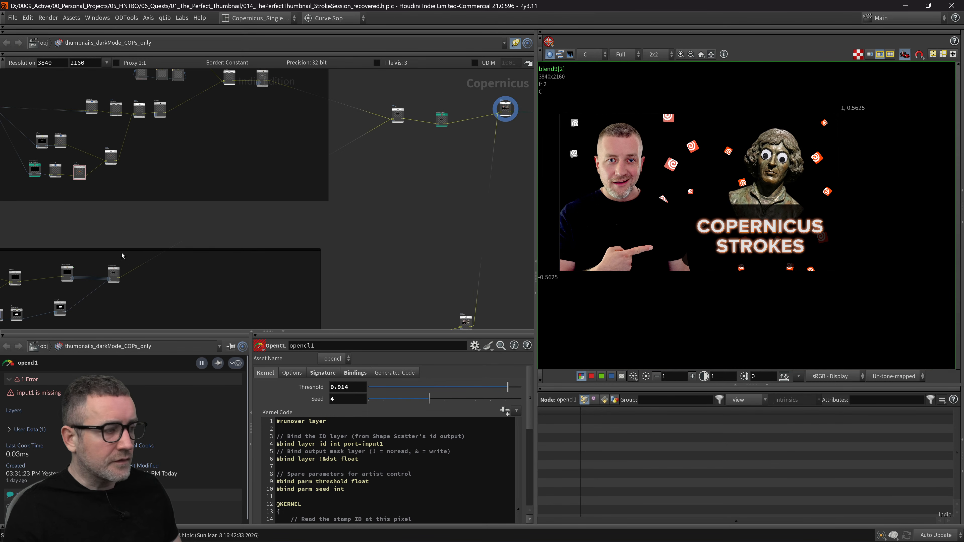
{"action": "scroll", "coordinate": [381, 191], "scroll_direction": "down", "scroll_amount": 2}
{"action": "middle_click_drag", "start_coordinate": [430, 184], "coordinate": [262, 197]}
{"action": "scroll", "coordinate": [391, 154], "scroll_direction": "up", "scroll_amount": 10}
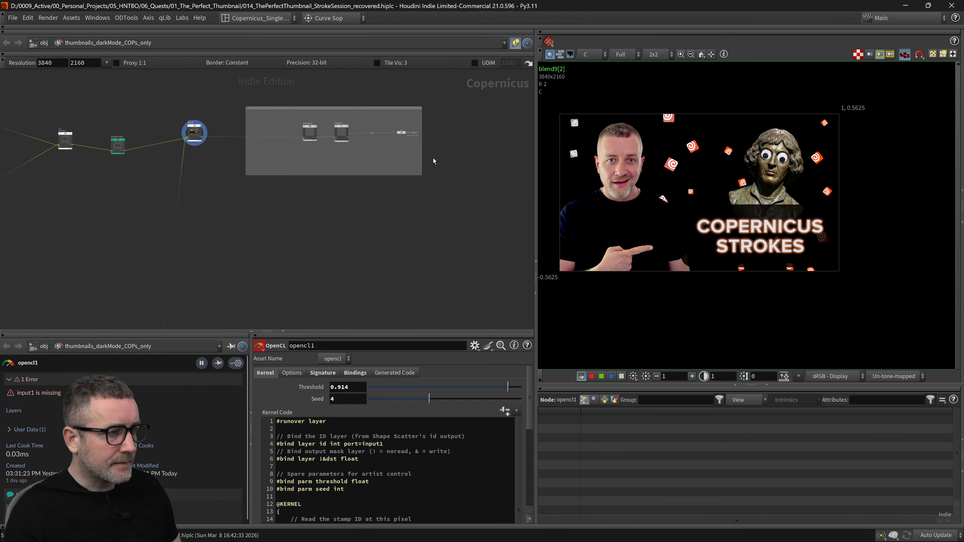
- Set the output file of rop_image1 to LIVE_0022.jpg in 07_render3D and render the current frame to disk
{"action": "middle_click_drag", "start_coordinate": [417, 201], "coordinate": [200, 227]}
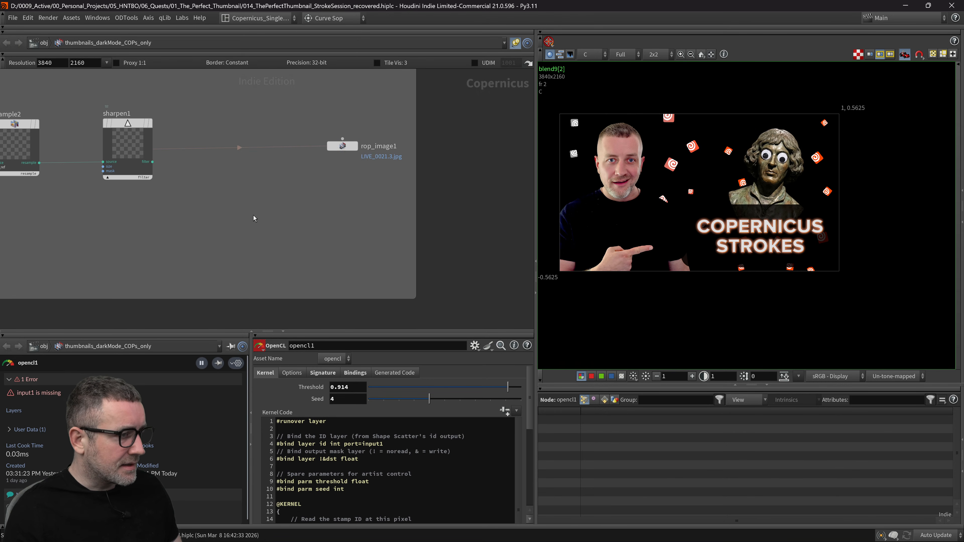
{"action": "left_click", "coordinate": [342, 146]}
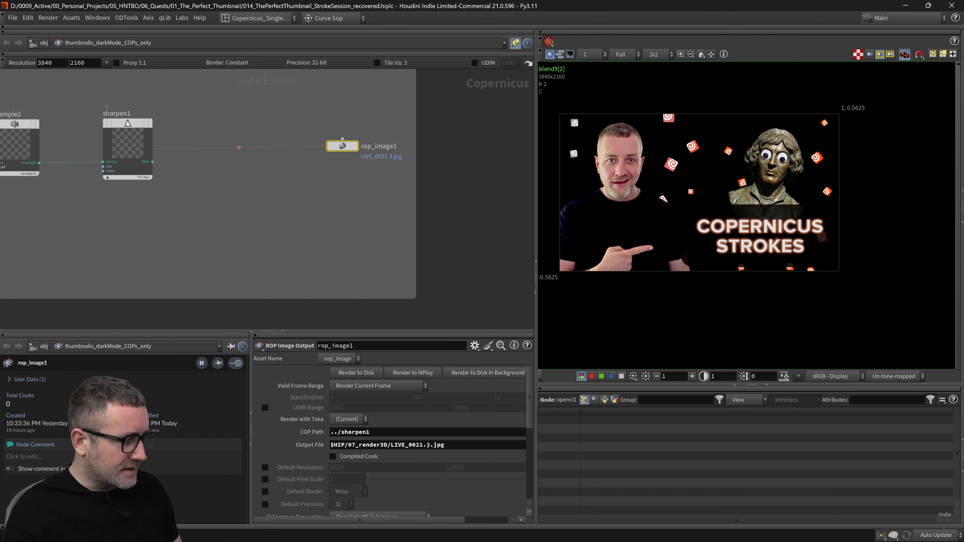
{"action": "left_click", "coordinate": [428, 445]}
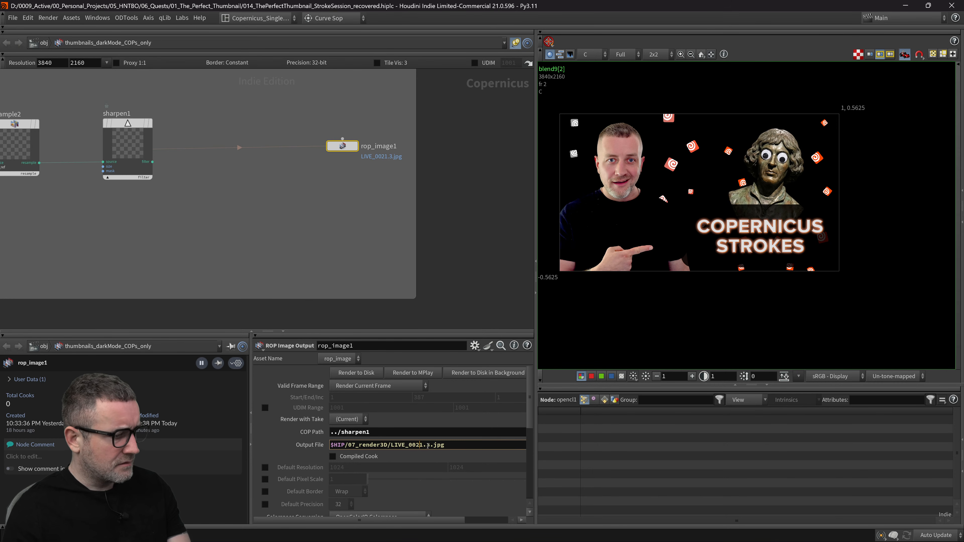
{"action": "key", "text": "BackSpace"}
{"action": "key", "text": "BackSpace"}
{"action": "key", "text": "BackSpace"}
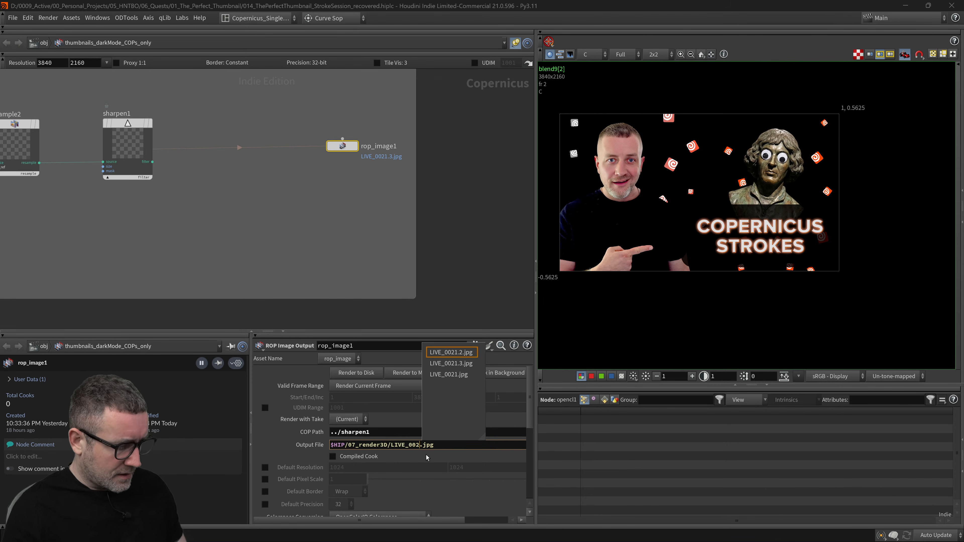
{"action": "type", "text": "2"}
{"action": "left_click", "coordinate": [404, 434]}
{"action": "left_click", "coordinate": [355, 373]}
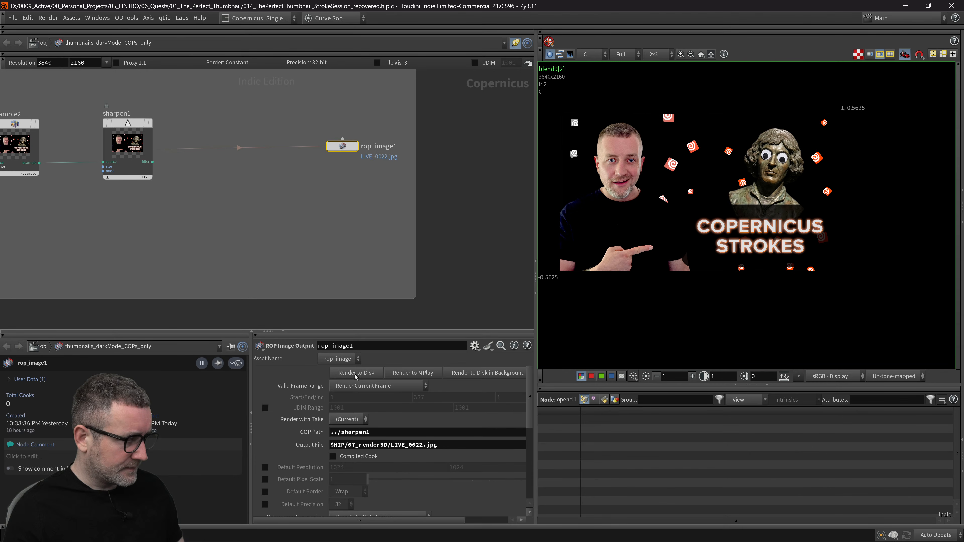
- Switch to OneCommander, open the 07_render3D folder and preview the rendered LIVE_0022.jpg
{"action": "key", "text": "alt+Tab"}
{"action": "double_click", "coordinate": [329, 326]}
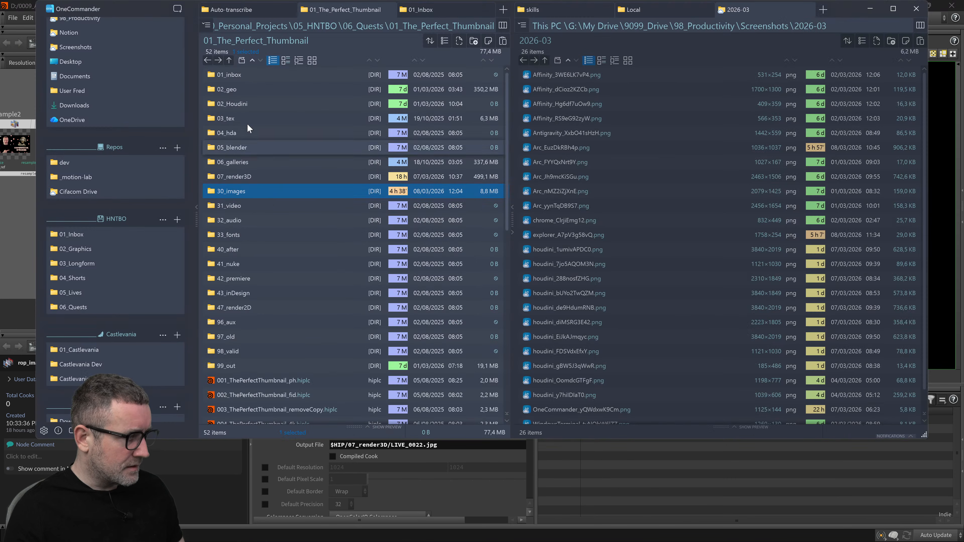
{"action": "left_click", "coordinate": [240, 177]}
{"action": "double_click", "coordinate": [240, 177]}
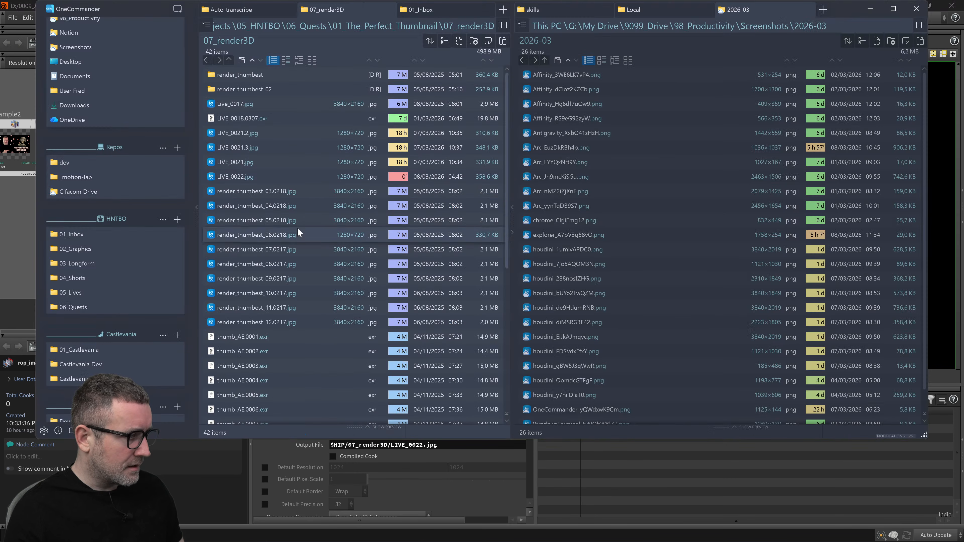
{"action": "left_click", "coordinate": [241, 179]}
{"action": "double_click", "coordinate": [242, 179]}
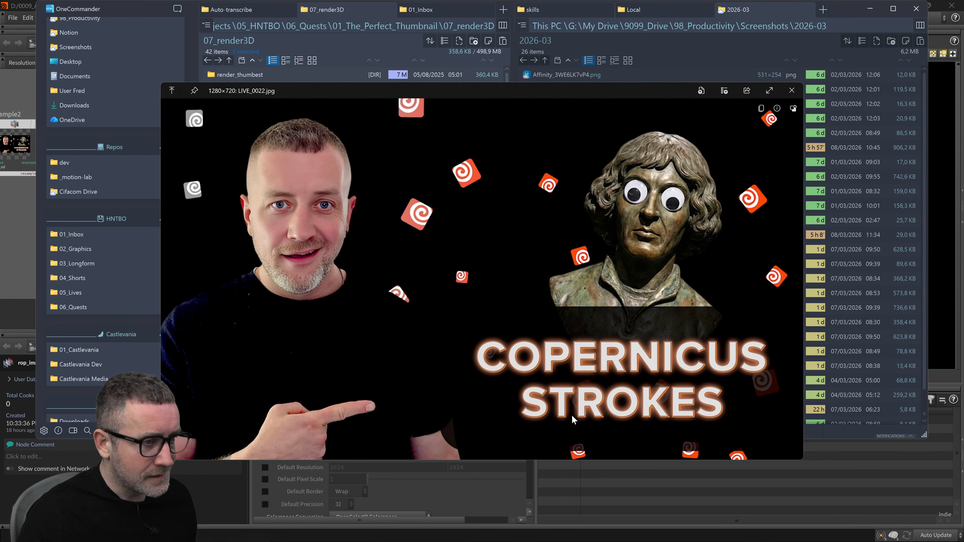
{"action": "key", "text": "space"}
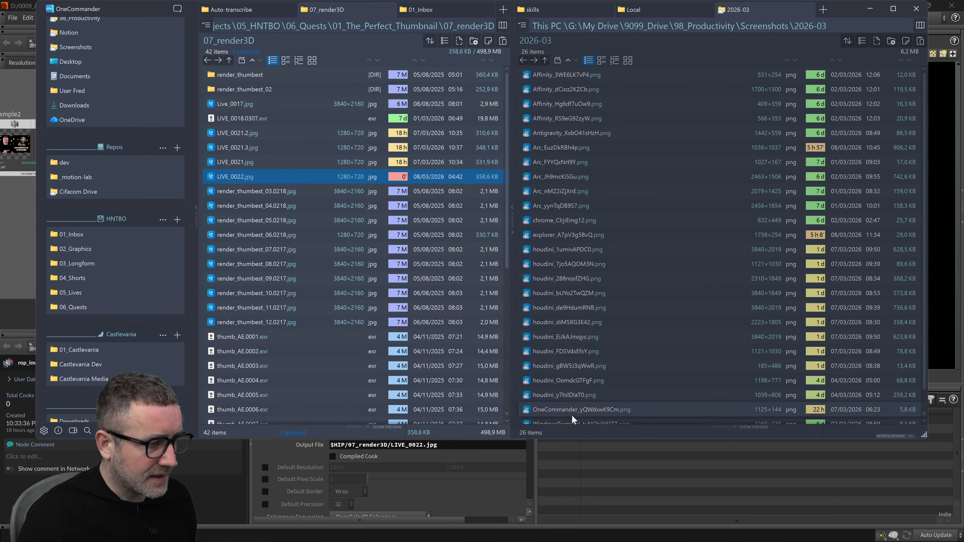
{"action": "key", "text": "space"}
{"action": "key", "text": "space"}
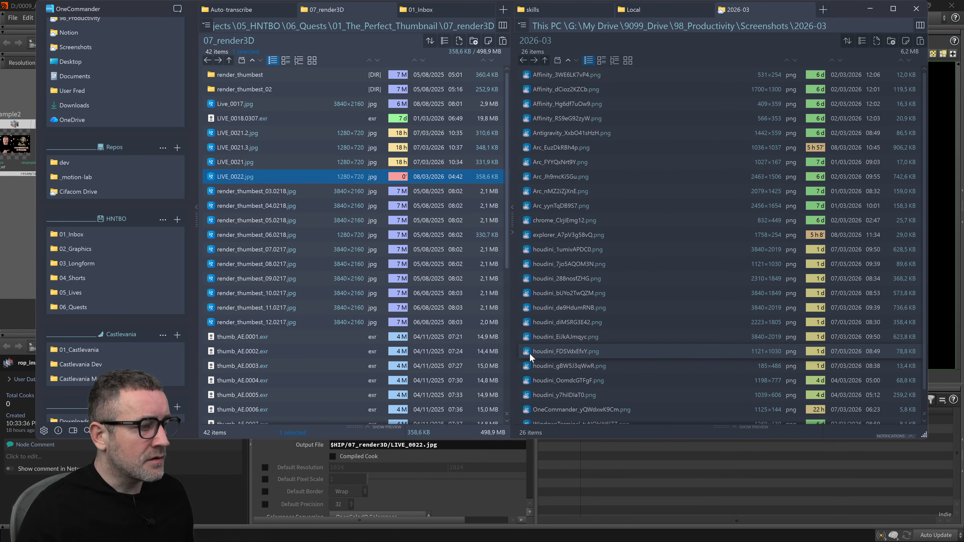
- Switch to the browser whiteboard and move the five Eyedropper, multiply and OpenCL topics up directly beneath the 10/03/2026 heading
{"action": "key", "text": "alt+Tab"}
{"action": "key", "text": "alt+Tab"}
{"action": "key", "text": "alt+Tab"}
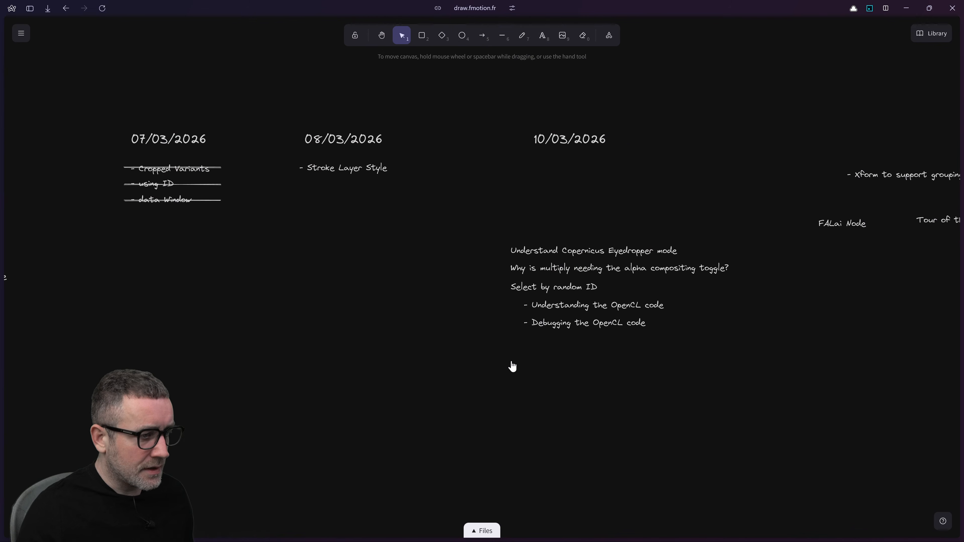
{"action": "middle_click_drag", "start_coordinate": [512, 366], "coordinate": [484, 365]}
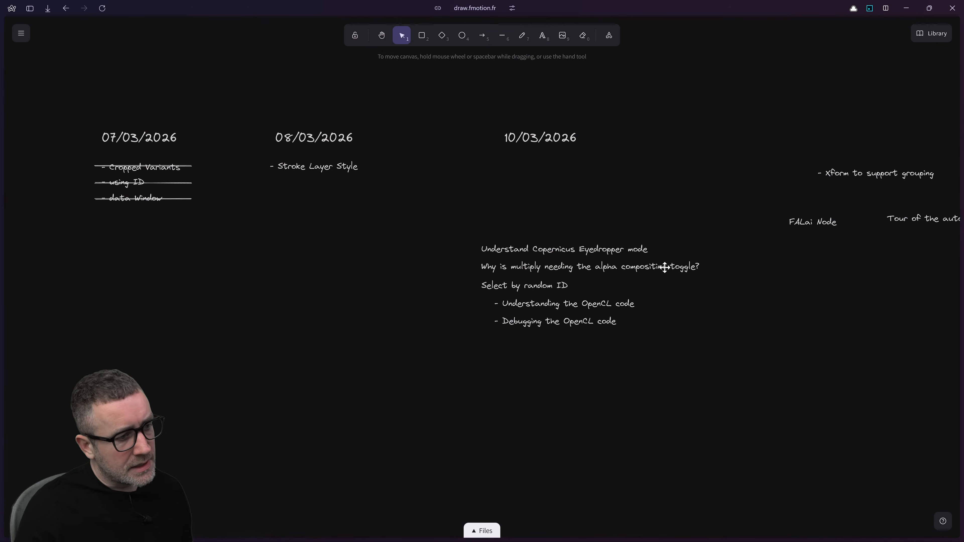
{"action": "scroll", "coordinate": [621, 271], "scroll_direction": "up", "scroll_amount": 3}
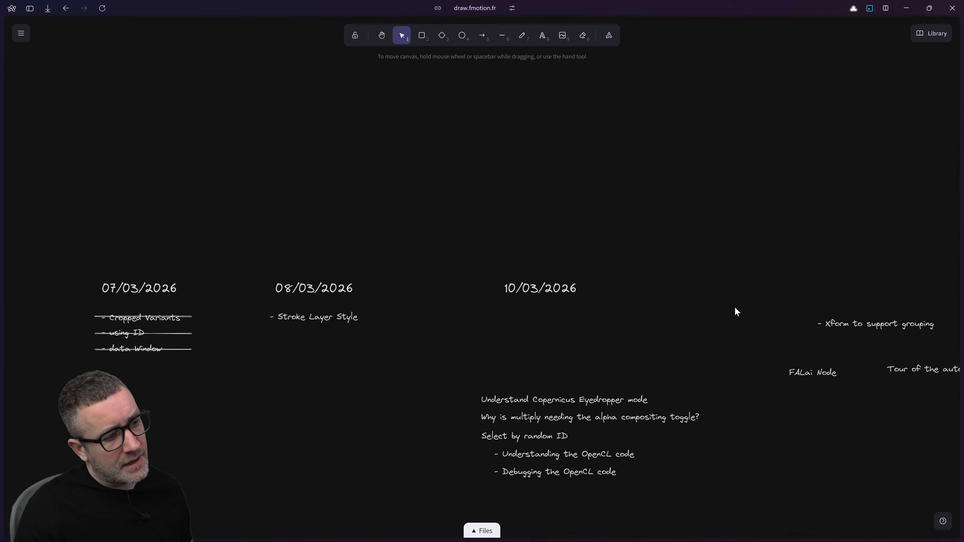
{"action": "middle_click_drag", "start_coordinate": [603, 343], "coordinate": [583, 267]}
{"action": "left_click_drag", "start_coordinate": [432, 420], "coordinate": [706, 288]}
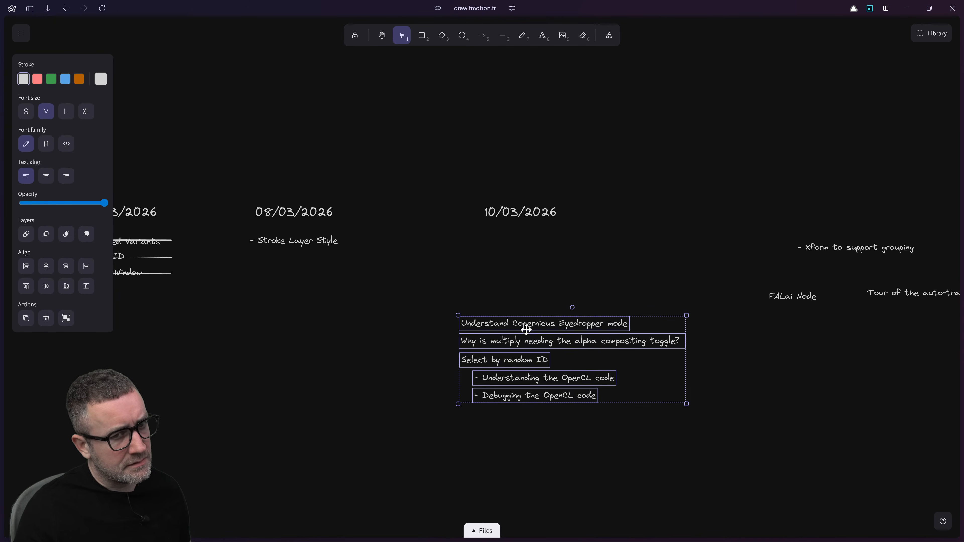
{"action": "left_click_drag", "start_coordinate": [526, 329], "coordinate": [517, 248]}
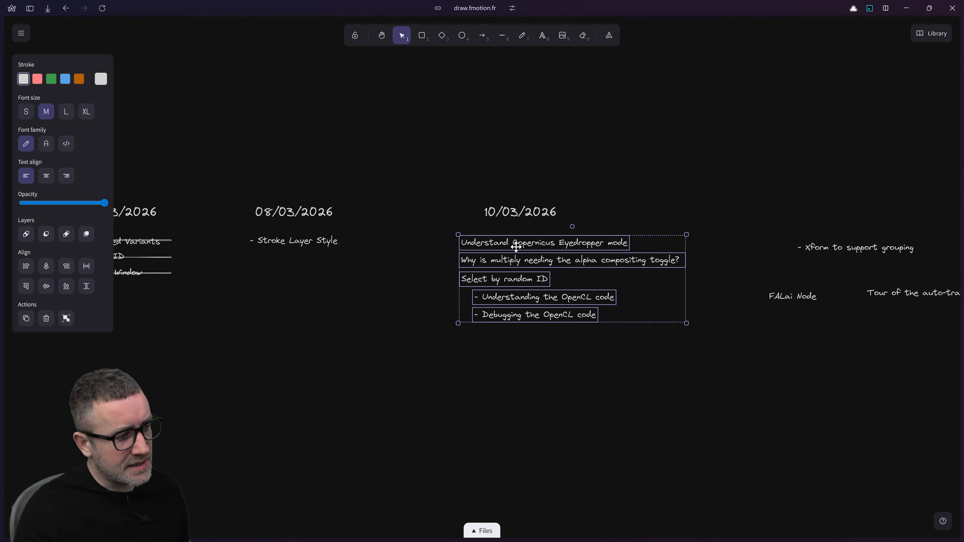
{"action": "left_click", "coordinate": [531, 354]}
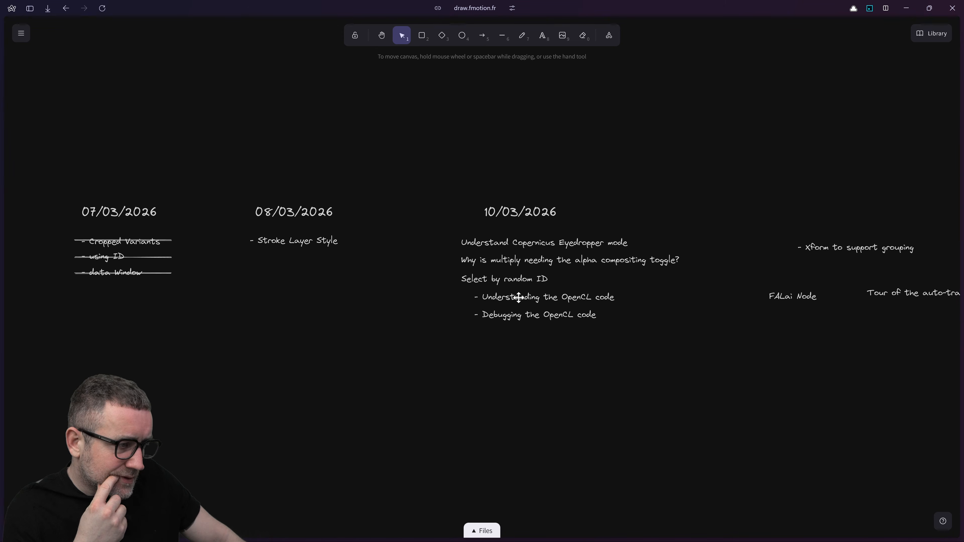
- Delete the "Xform to support grouping" note from the loose topics beside the 10/03/2026 list
{"action": "left_click_drag", "start_coordinate": [634, 352], "coordinate": [426, 267]}
{"action": "middle_click_drag", "start_coordinate": [658, 398], "coordinate": [508, 387]}
{"action": "left_click", "coordinate": [654, 286]}
{"action": "left_click_drag", "start_coordinate": [706, 268], "coordinate": [698, 266]}
{"action": "left_click", "coordinate": [691, 242]}
{"action": "key", "text": "Delete"}
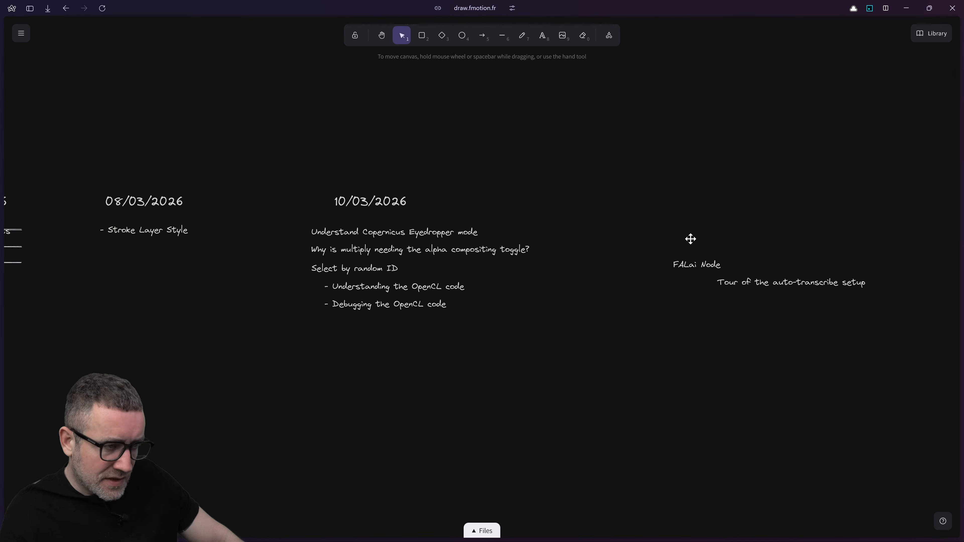
- Align the FALai Node note above "Tour of the auto-transcribe setup" and move both notes down, closer to the 10/03/2026 list
{"action": "left_click_drag", "start_coordinate": [685, 266], "coordinate": [732, 254]}
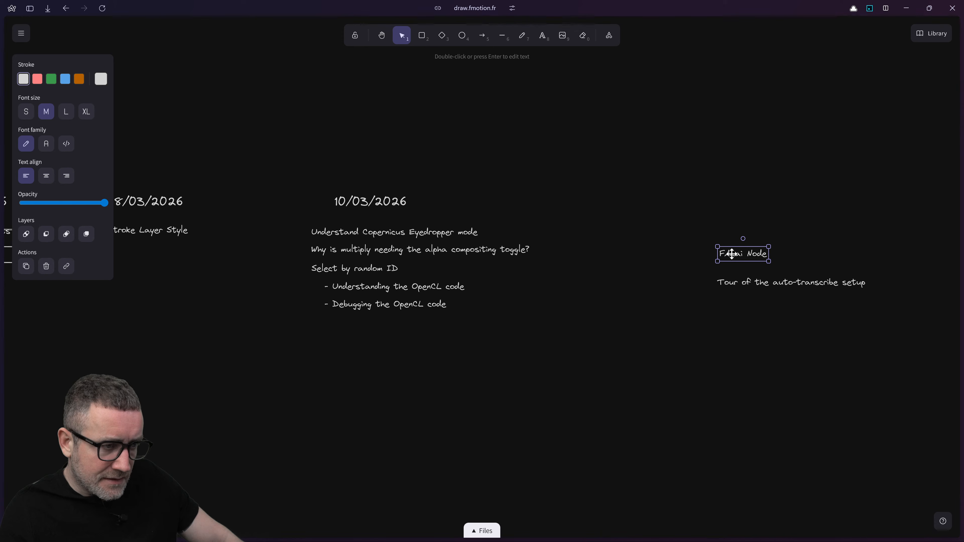
{"action": "left_click", "coordinate": [704, 344]}
{"action": "left_click_drag", "start_coordinate": [897, 233], "coordinate": [911, 233]}
{"action": "left_click_drag", "start_coordinate": [796, 276], "coordinate": [731, 329]}
{"action": "left_click", "coordinate": [540, 393]}
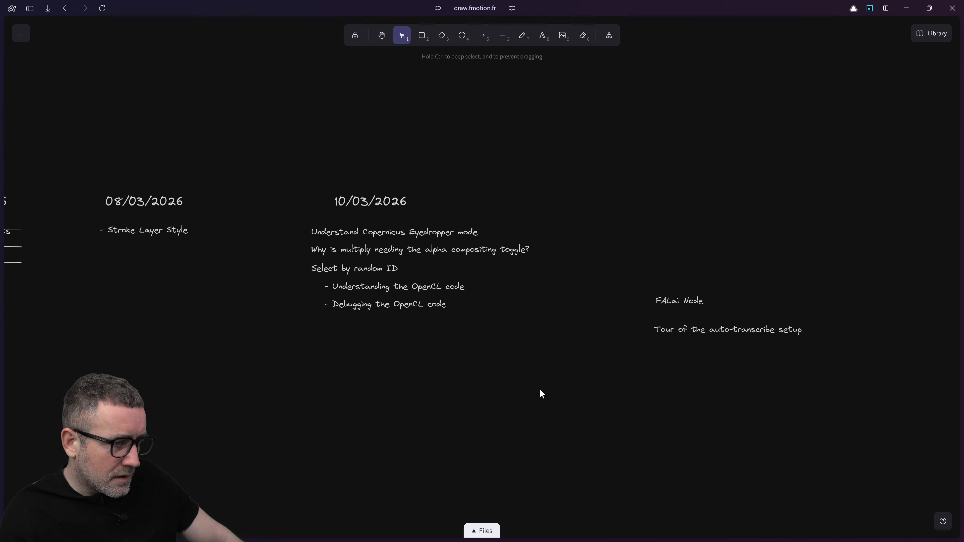
- Cross out "Stroke Layer Style" under 08/03/2026 with a copy of the strike-through line from the 07/03/2026 list
{"action": "middle_click_drag", "start_coordinate": [508, 401], "coordinate": [627, 392]}
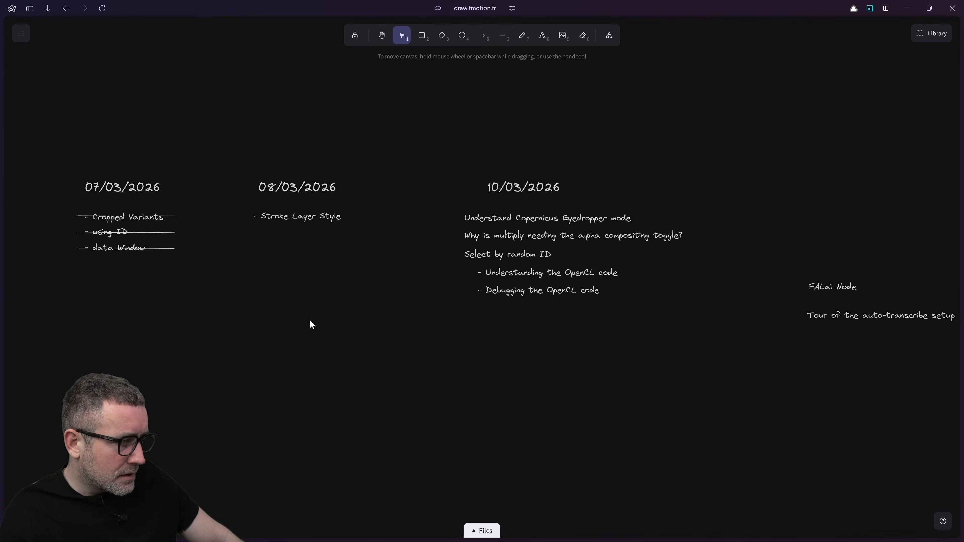
{"action": "left_click", "coordinate": [293, 220]}
{"action": "left_click", "coordinate": [154, 215]}
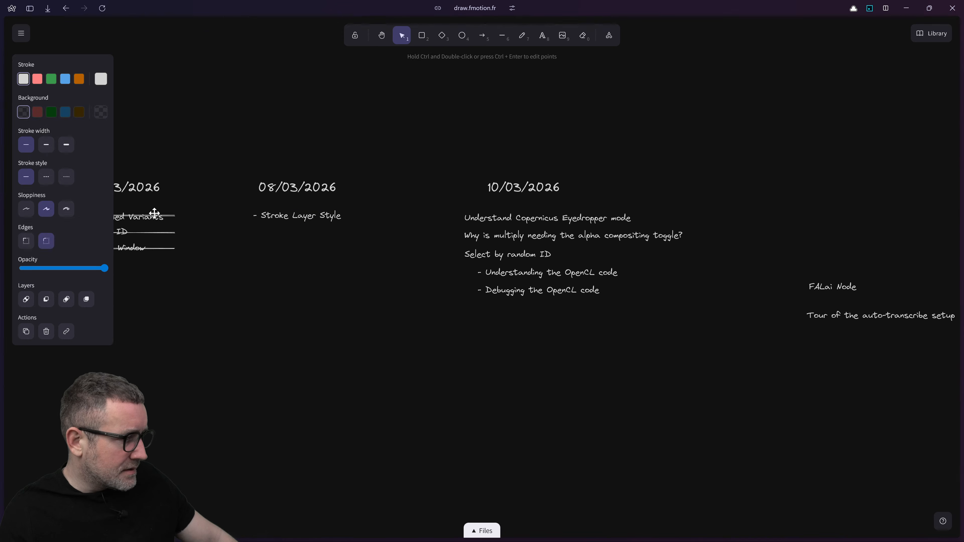
{"action": "mouse_move", "coordinate": [174, 215]}
{"action": "left_mouse_down", "text": "alt"}
{"action": "mouse_move", "coordinate": [349, 218]}
{"action": "mouse_move", "coordinate": [330, 219]}
{"action": "mouse_move", "coordinate": [339, 219]}
{"action": "left_mouse_up", "text": "alt"}
{"action": "left_click", "coordinate": [328, 314]}
- Review the topics planned under 10/03/2026 on the whiteboard
{"action": "scroll", "coordinate": [408, 349], "scroll_direction": "right", "scroll_amount": 3}
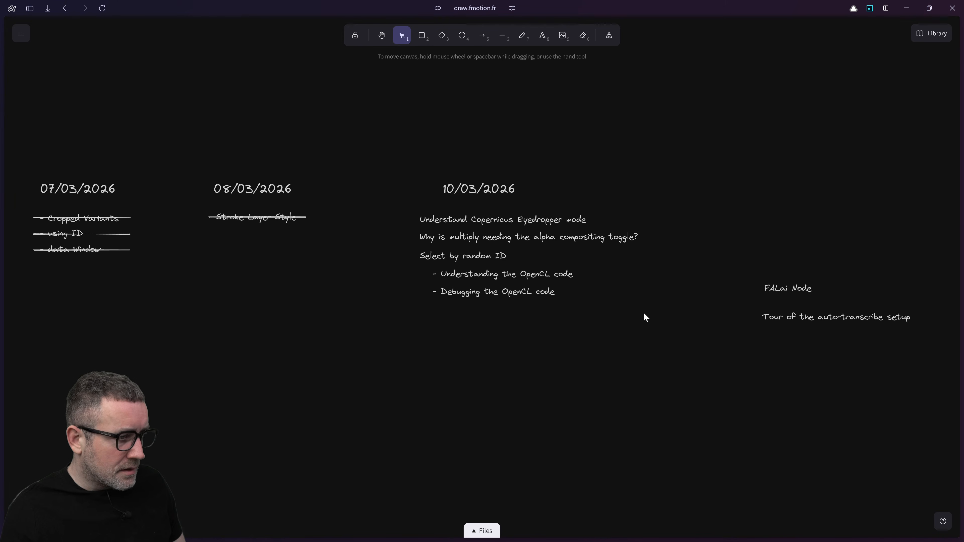
{"action": "scroll", "coordinate": [263, 238], "scroll_direction": "up", "scroll_amount": 4}
{"action": "scroll", "coordinate": [517, 405], "scroll_direction": "down", "scroll_amount": 4}
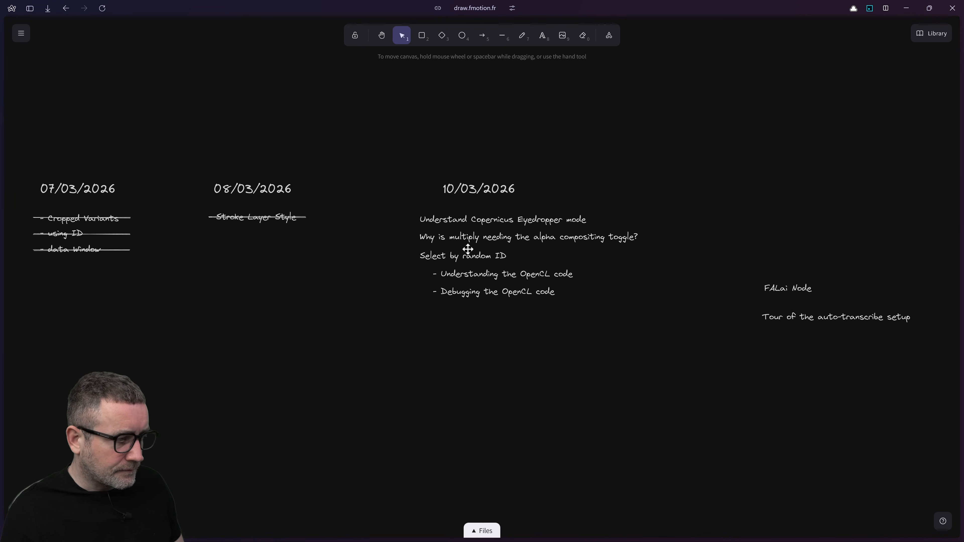
{"action": "scroll", "coordinate": [476, 262], "scroll_direction": "up", "scroll_amount": 4}
{"action": "scroll", "coordinate": [487, 405], "scroll_direction": "up", "scroll_amount": 3, "text": "ctrl"}
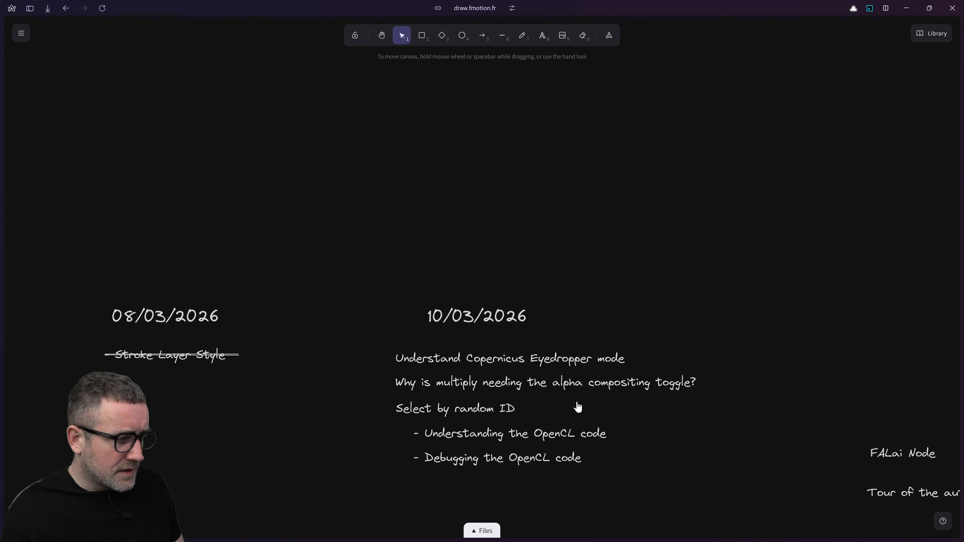
{"action": "middle_click_drag", "start_coordinate": [582, 411], "coordinate": [505, 293]}
{"action": "key", "text": "super"}
{"action": "left_click", "coordinate": [804, 233]}
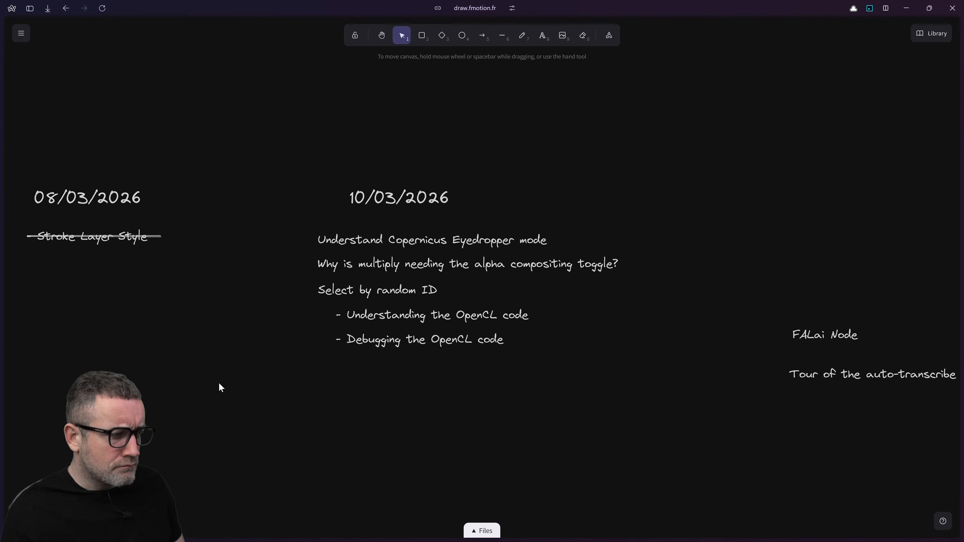